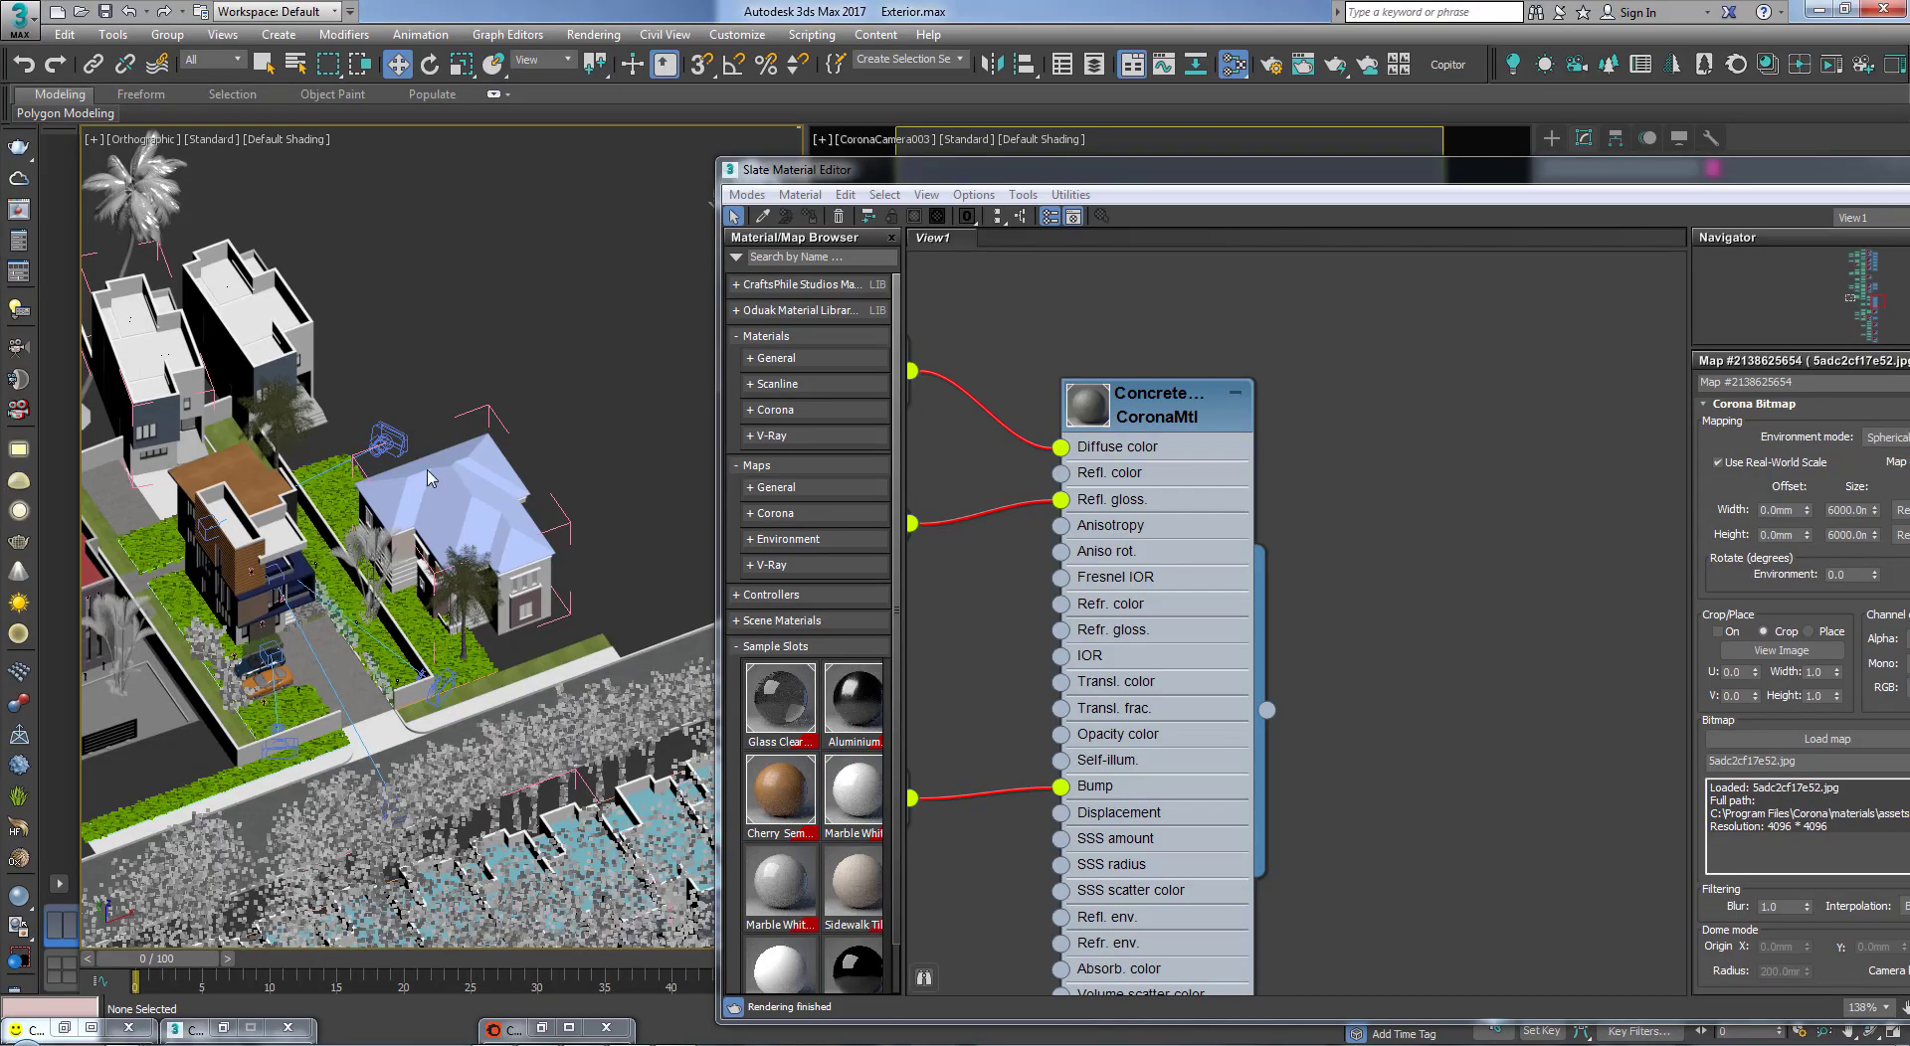
Step: Select the rectangular paving slabs lying in the gravel beside the brick paving
{"action": "scroll", "coordinate": [371, 537], "scroll_direction": "up", "scroll_amount": 10}
{"action": "scroll", "coordinate": [371, 537], "scroll_direction": "up", "scroll_amount": 3}
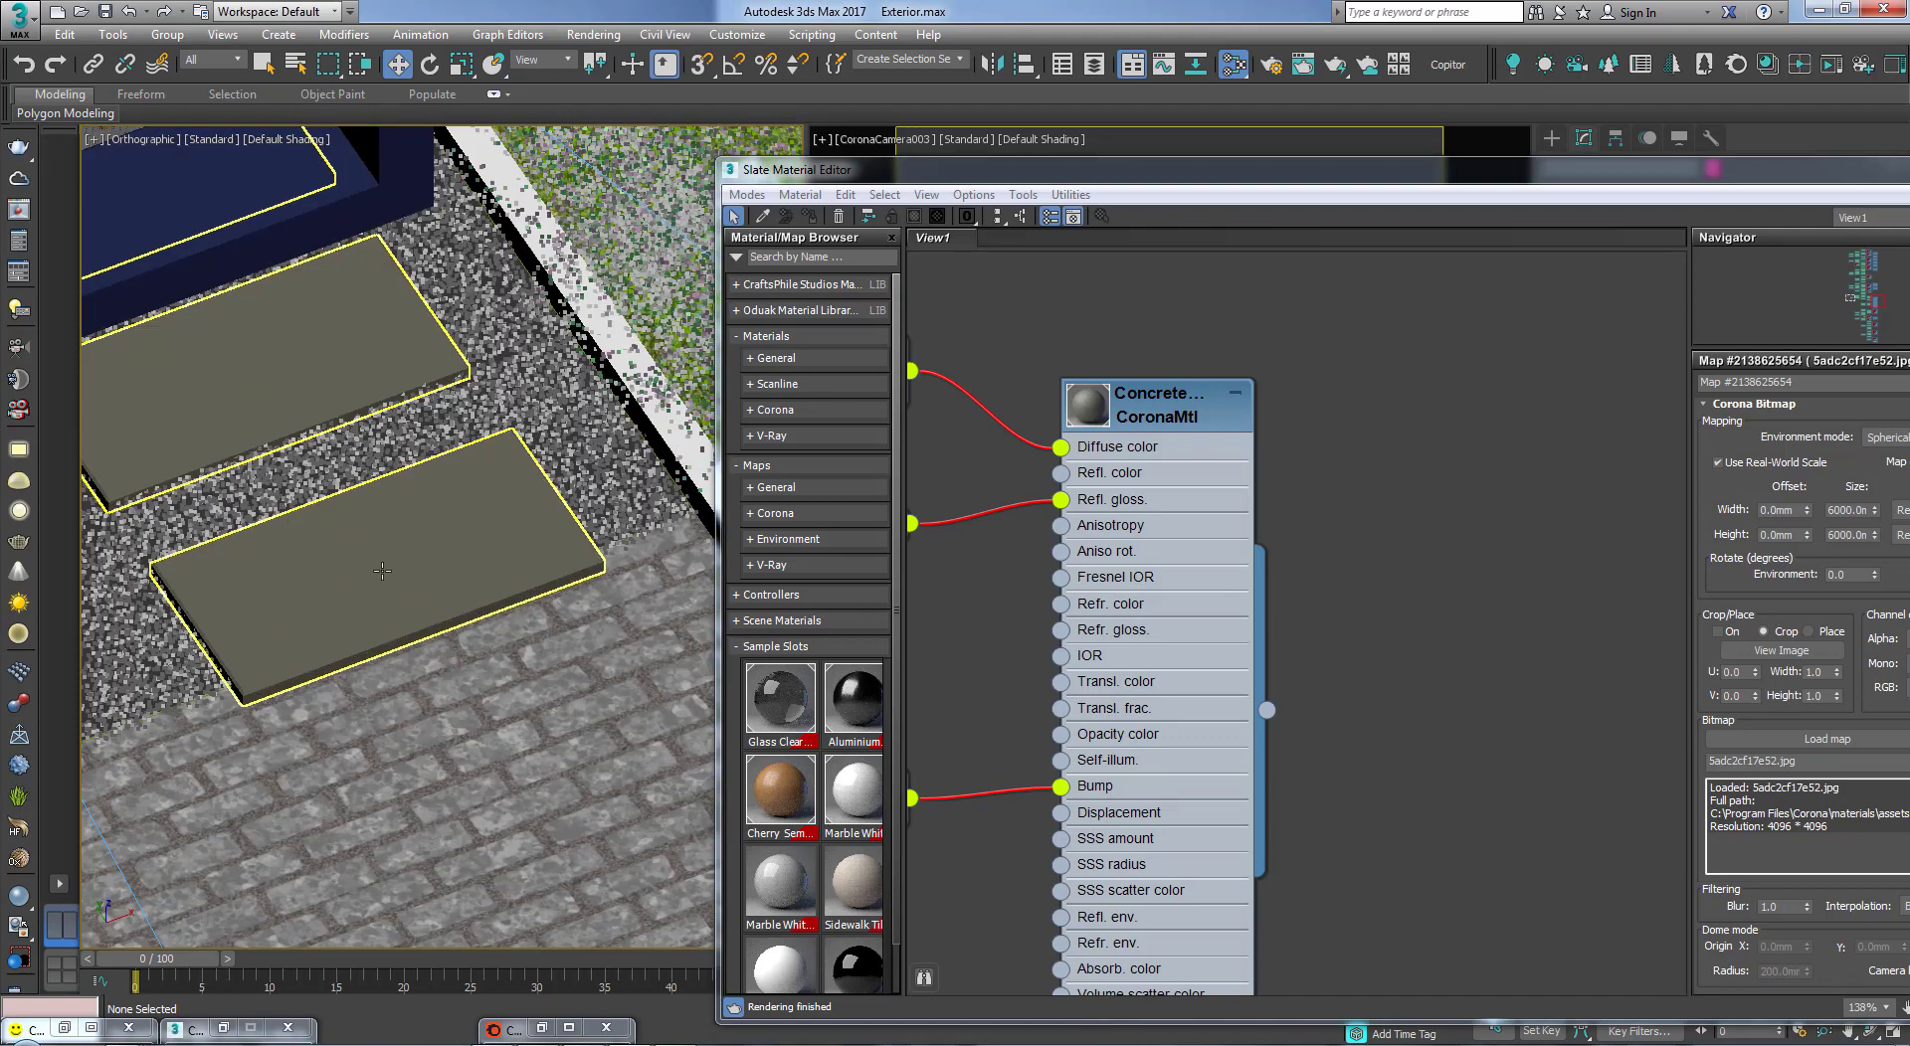
{"action": "left_click", "coordinate": [476, 537]}
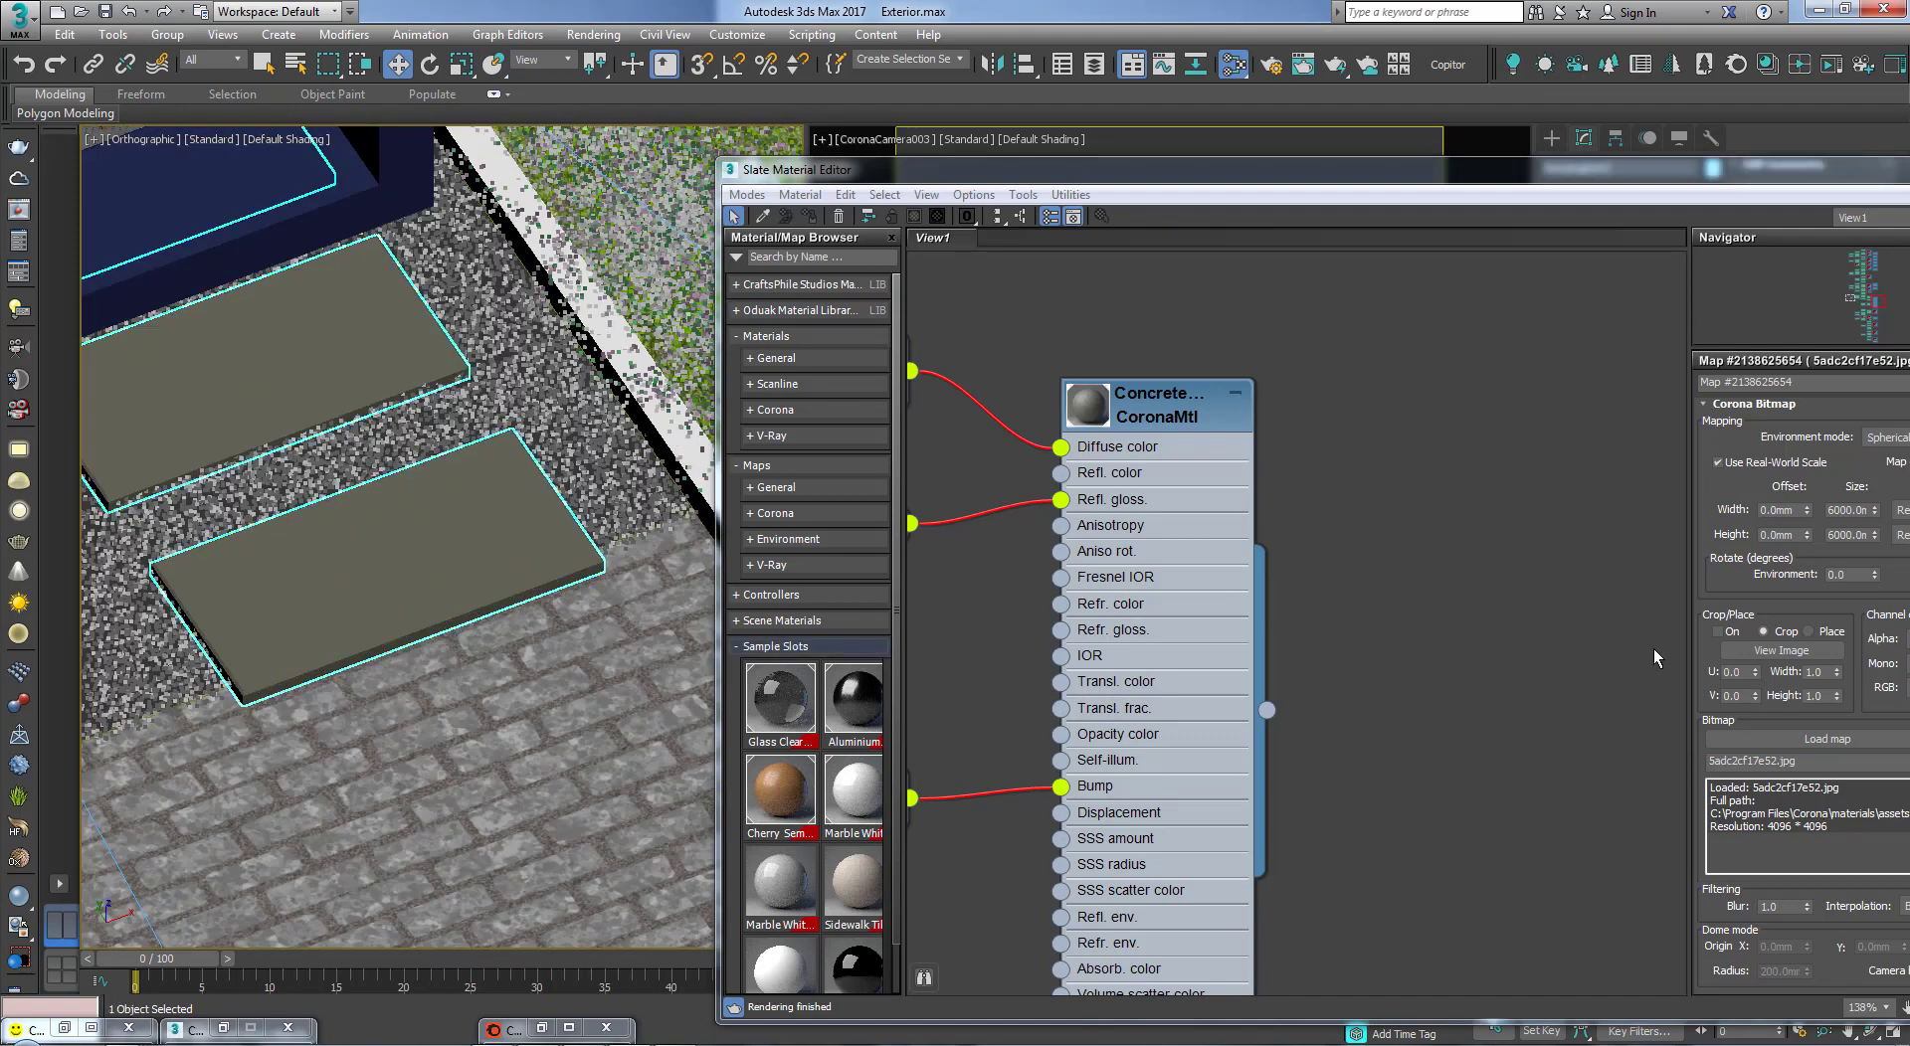
Step: Add a new CoronaMtl node in an empty area of the material graph
{"action": "left_click", "coordinate": [1392, 649]}
{"action": "scroll", "coordinate": [1393, 648], "scroll_direction": "down", "scroll_amount": 2}
{"action": "middle_click_drag", "start_coordinate": [1406, 658], "coordinate": [1502, 945]}
{"action": "middle_click_drag", "start_coordinate": [1262, 628], "coordinate": [959, 553]}
{"action": "left_click", "coordinate": [1286, 563]}
{"action": "key", "text": "h"}
{"action": "middle_click_drag", "start_coordinate": [1263, 527], "coordinate": [1082, 534]}
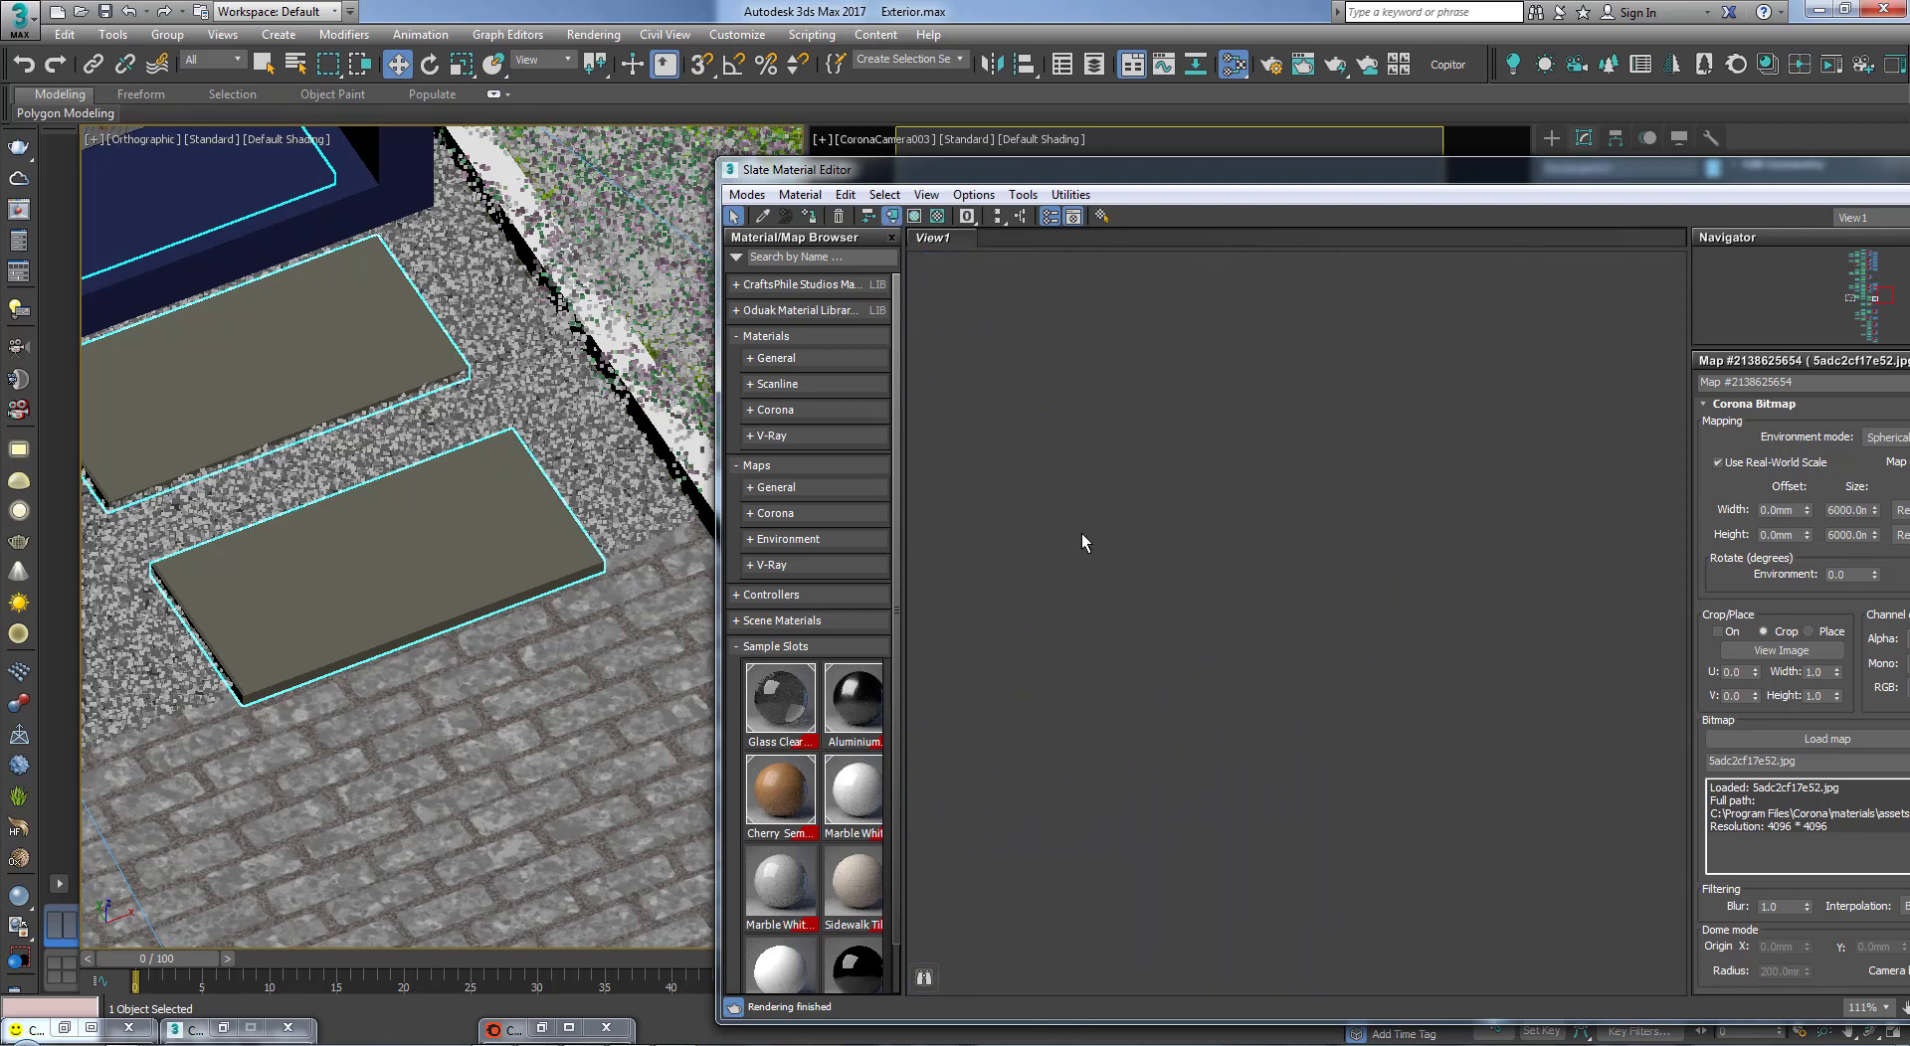
{"action": "left_click", "coordinate": [775, 514]}
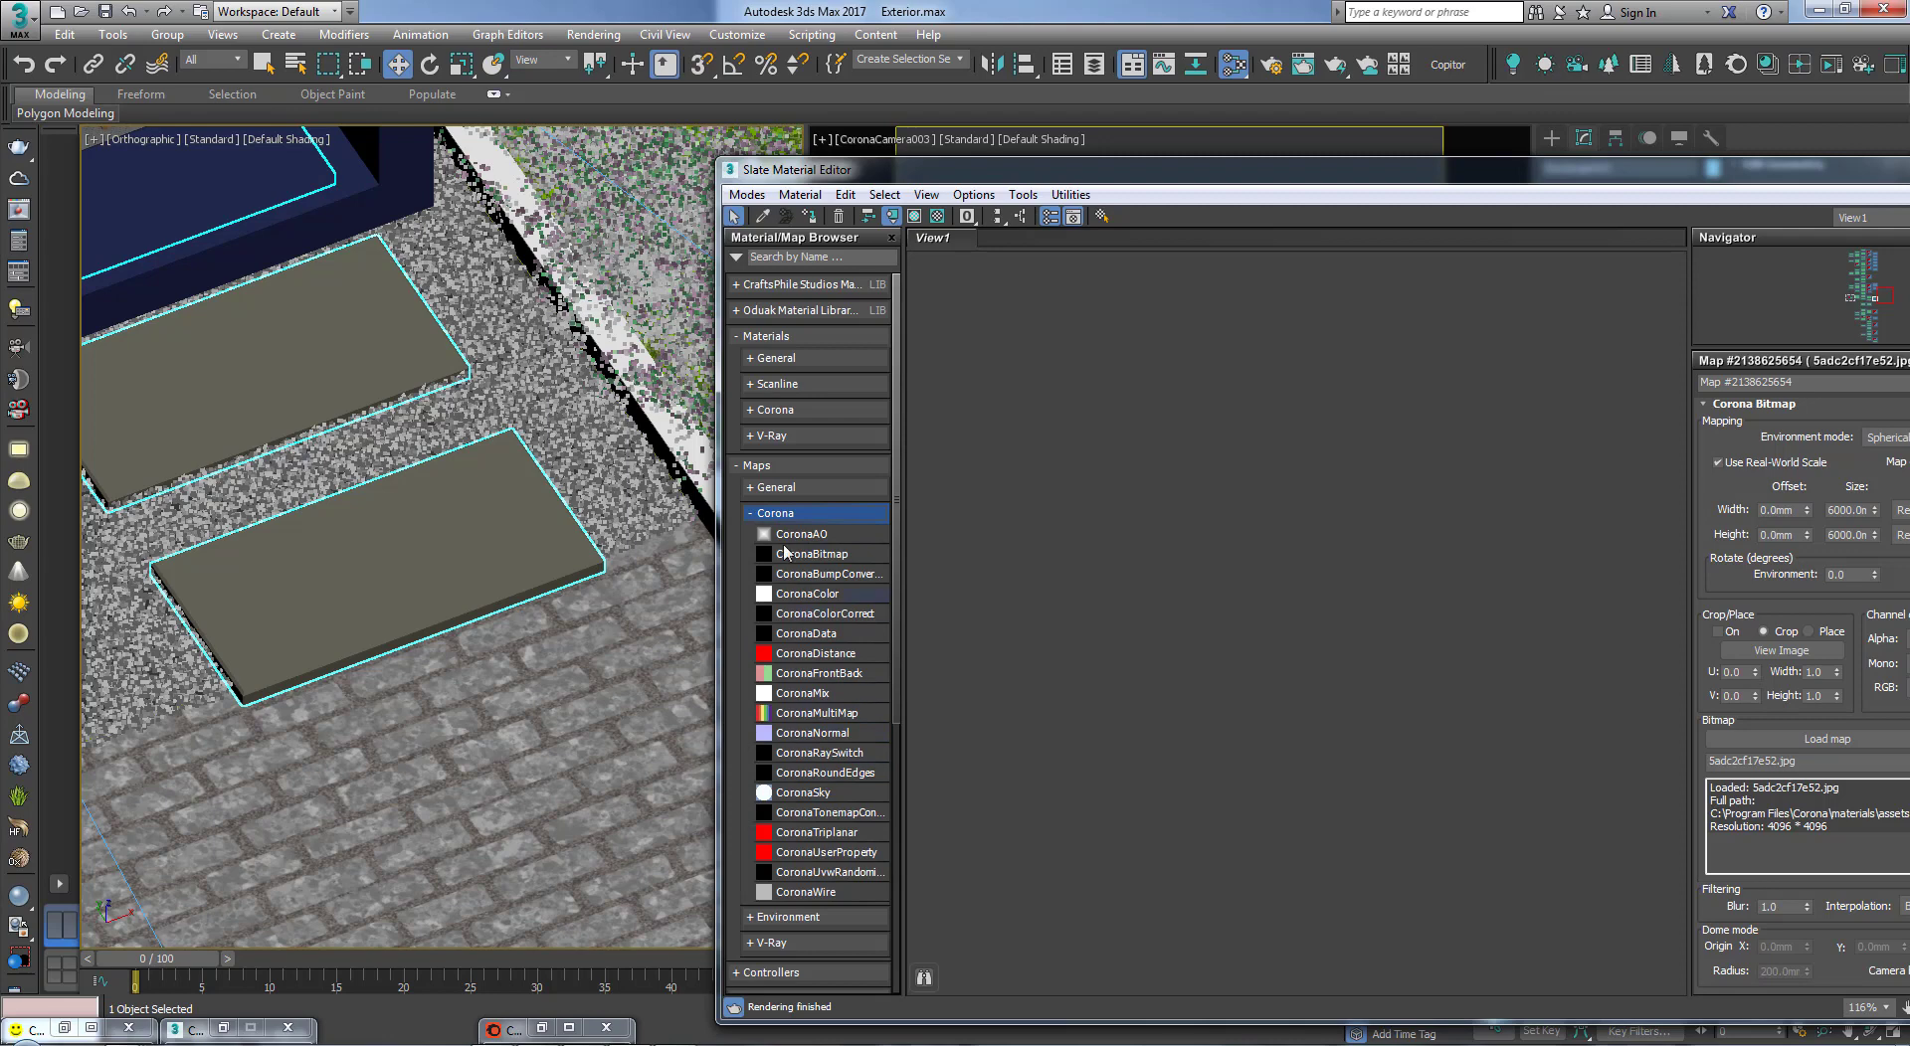
{"action": "left_click", "coordinate": [753, 514]}
{"action": "left_click", "coordinate": [751, 465]}
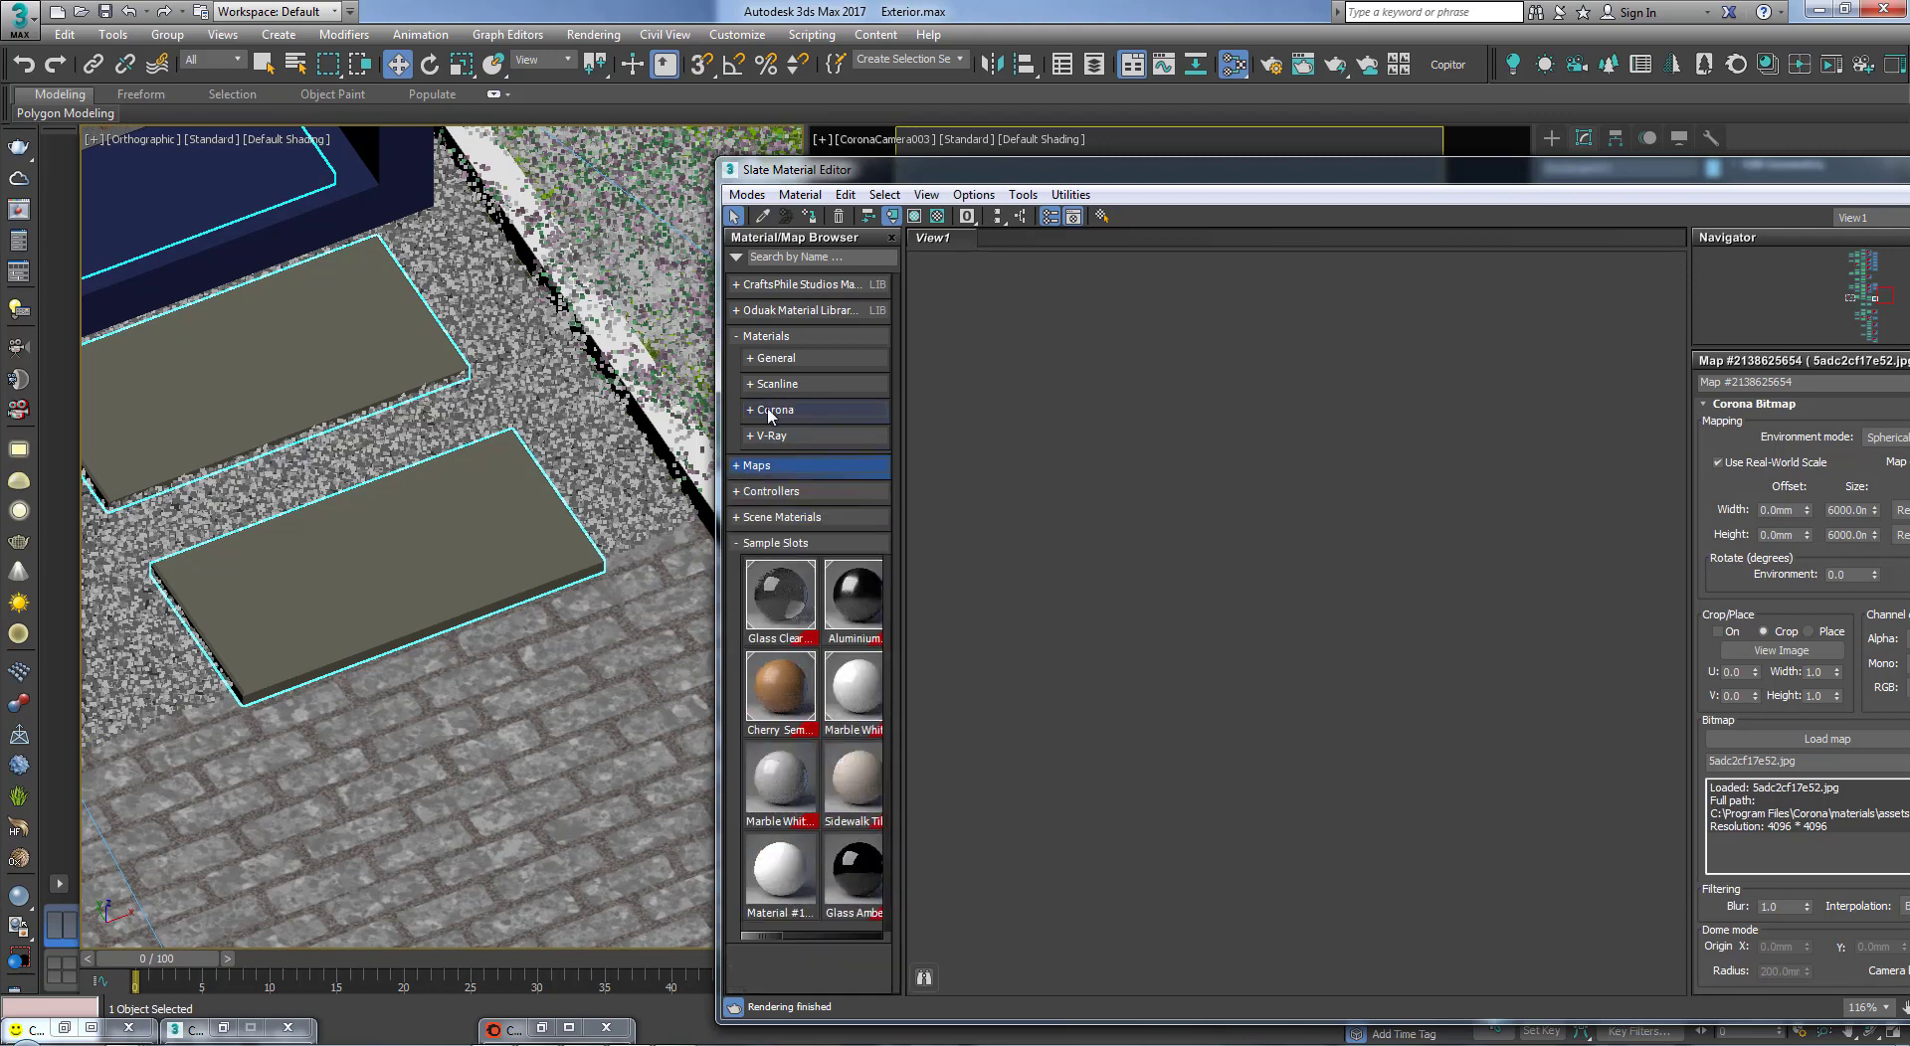
{"action": "left_click", "coordinate": [775, 408]}
{"action": "left_click", "coordinate": [794, 498]}
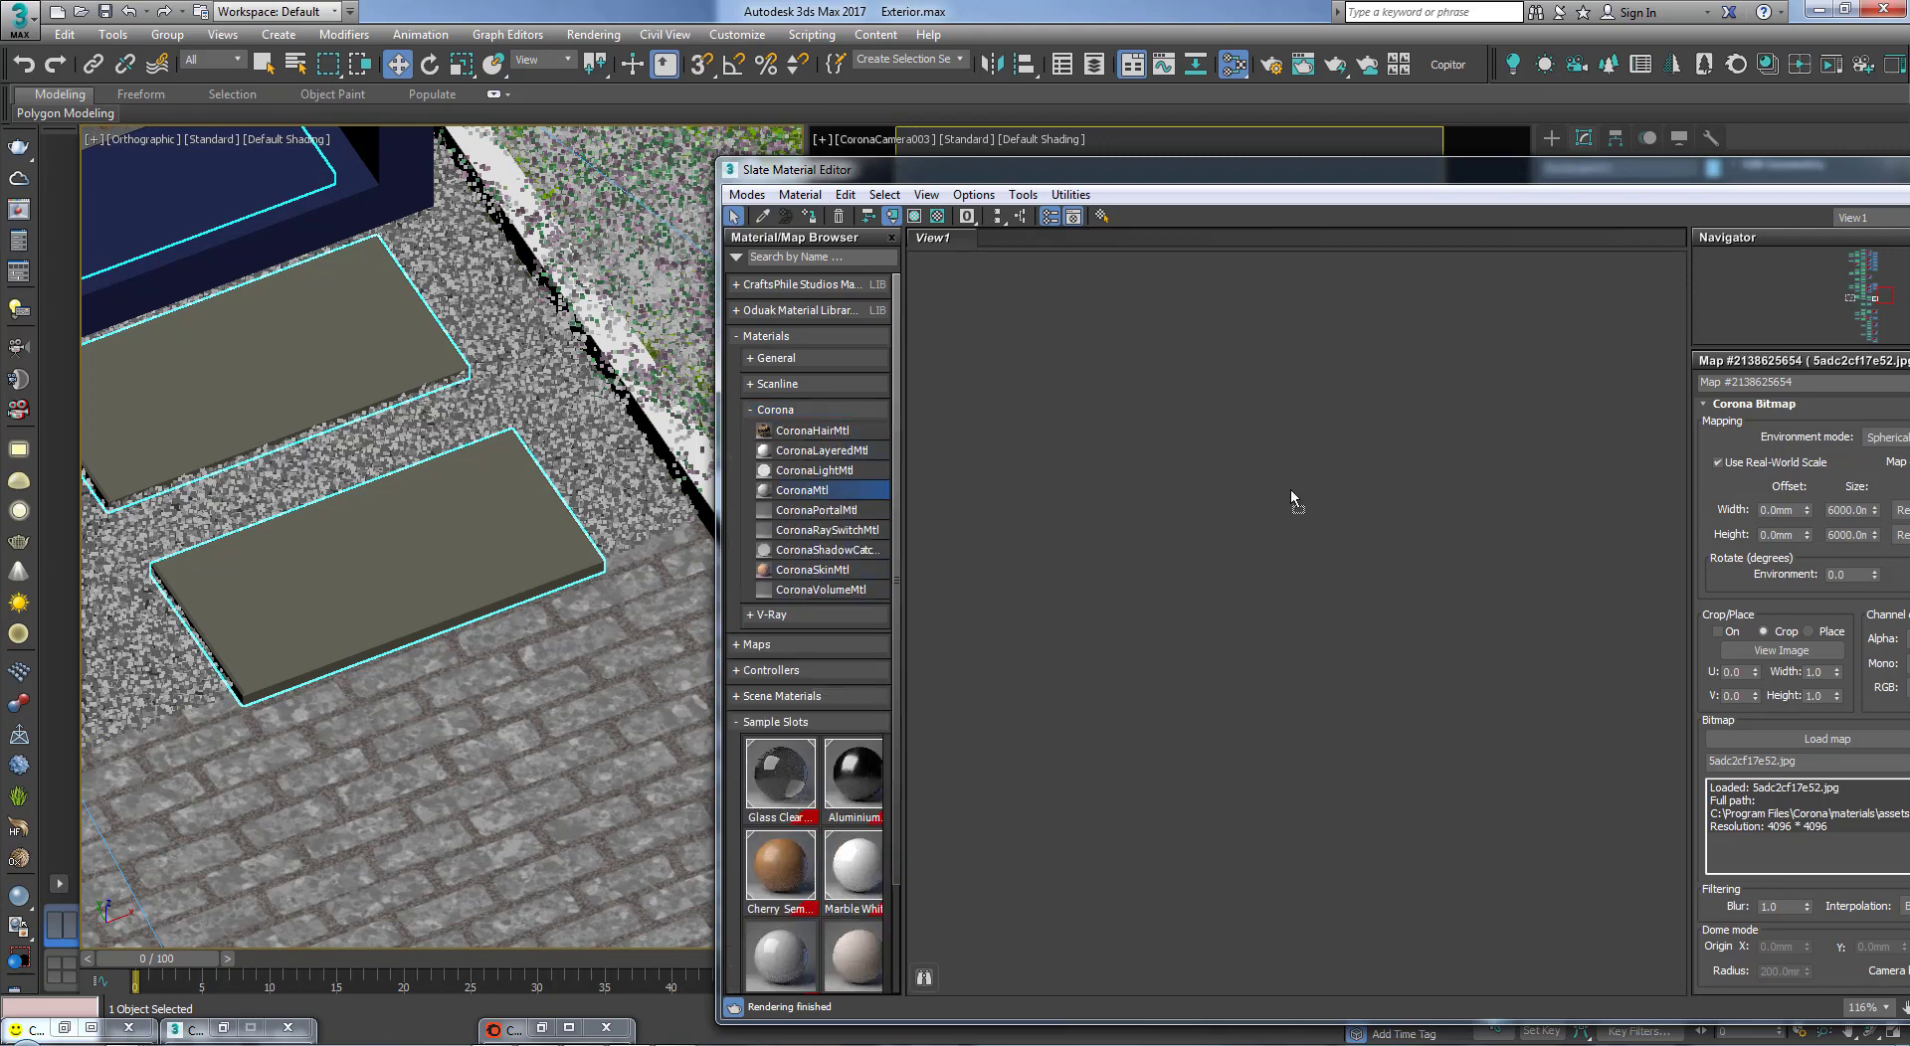
{"action": "left_click_drag", "start_coordinate": [1291, 497], "coordinate": [1292, 597]}
{"action": "middle_click_drag", "start_coordinate": [1395, 774], "coordinate": [1407, 690]}
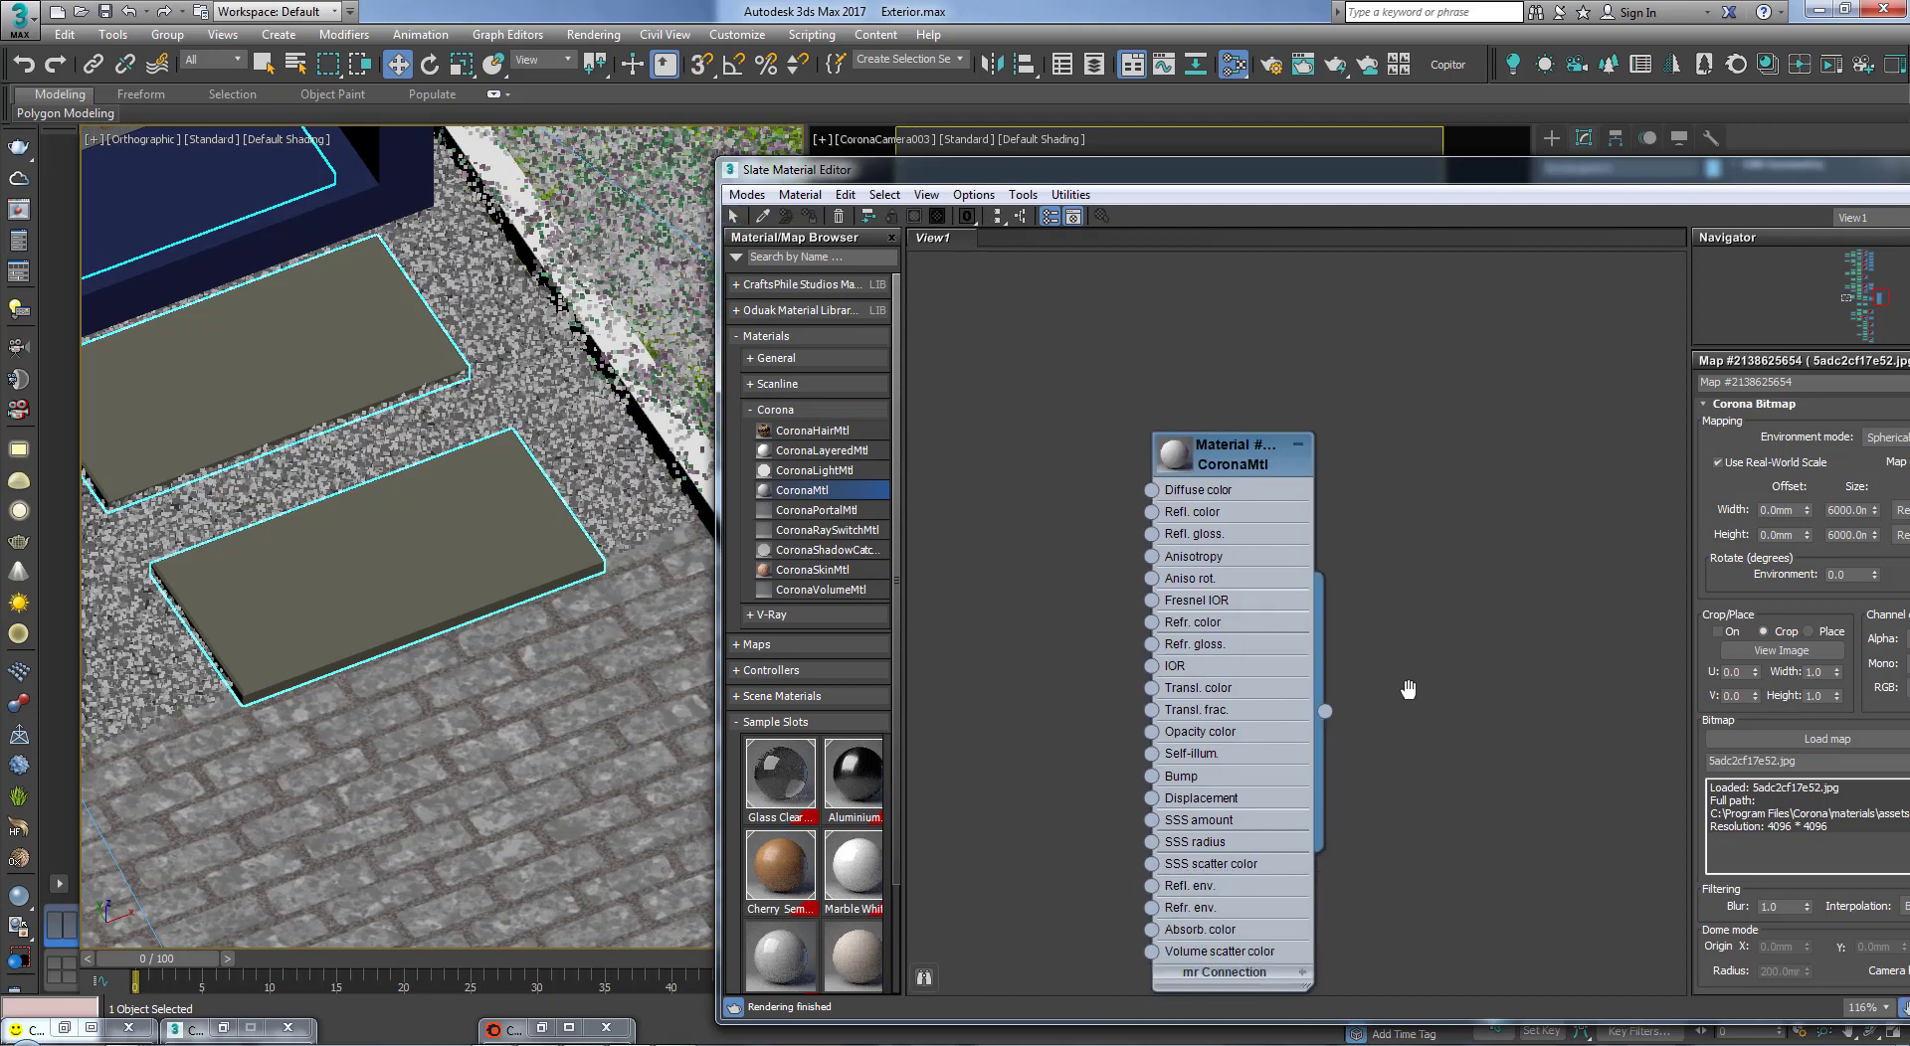
Step: Assign the new CoronaMtl to the selected paving slabs
{"action": "scroll", "coordinate": [1194, 477], "scroll_direction": "up", "scroll_amount": 5}
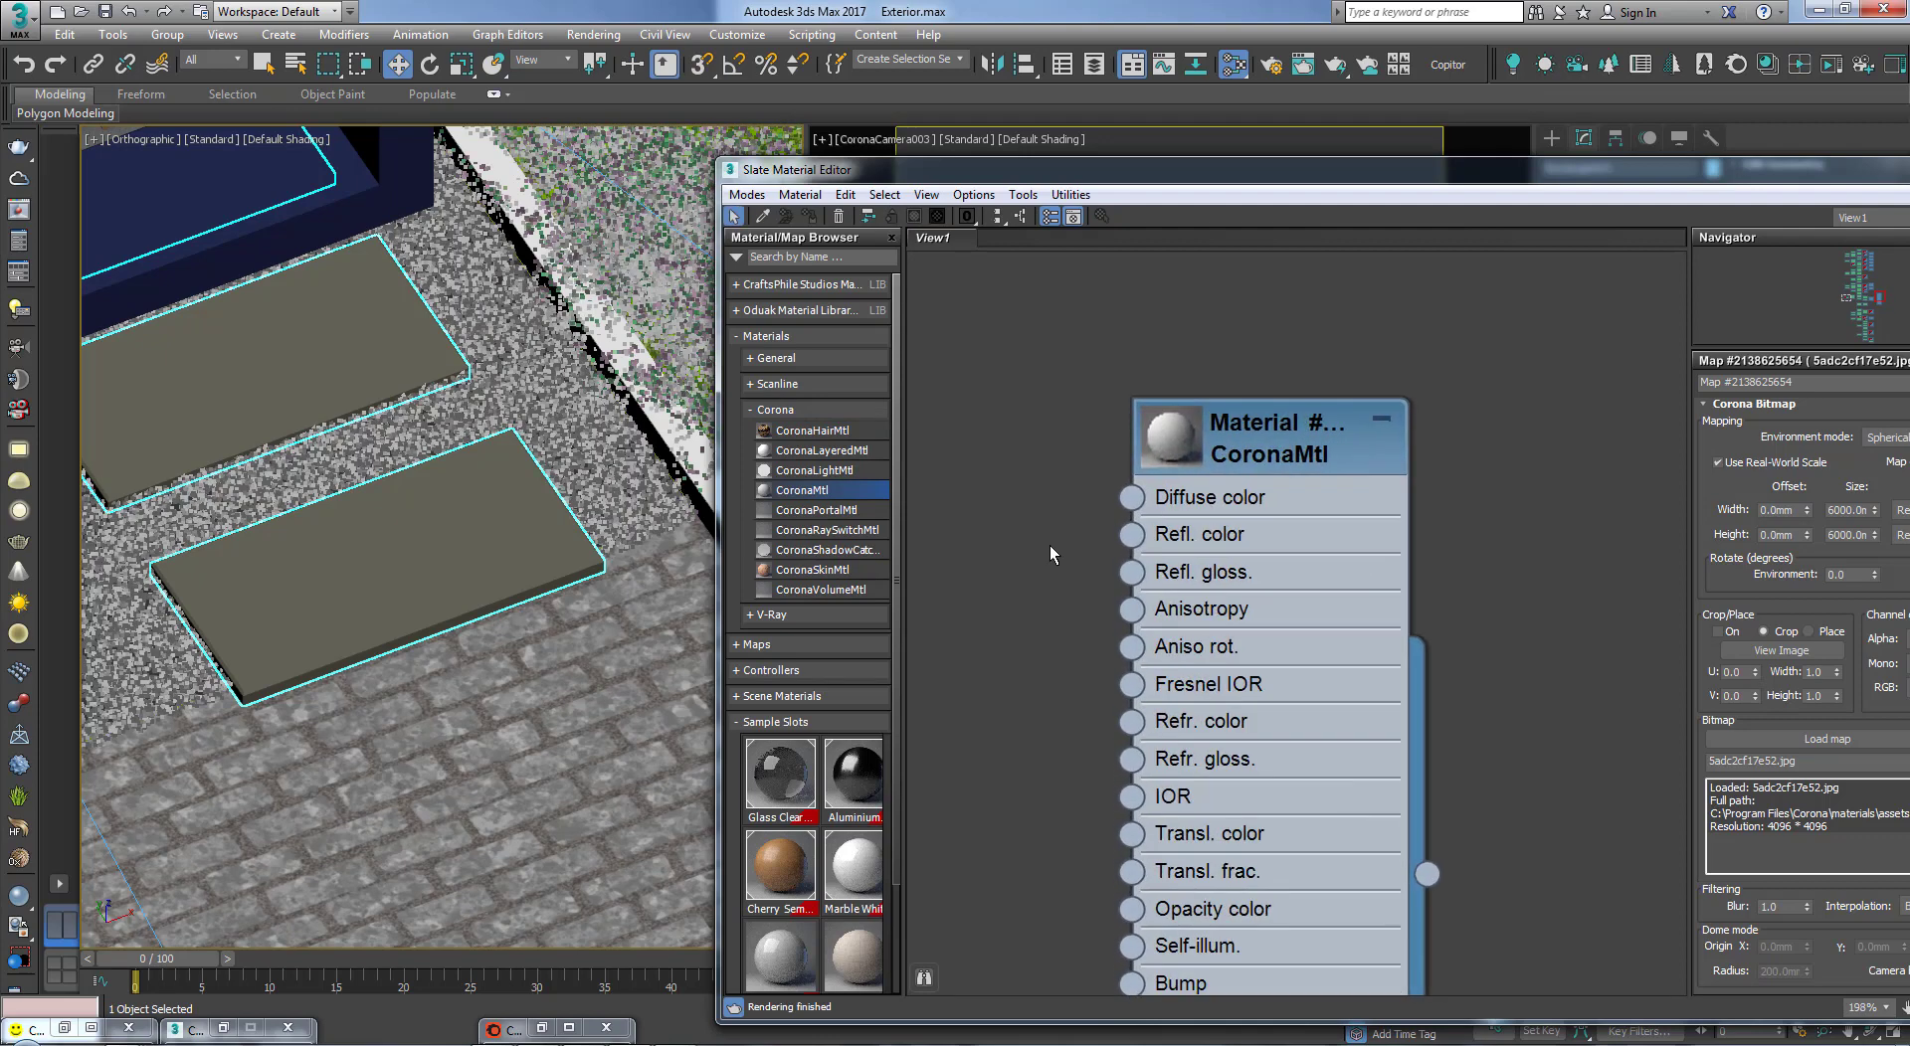
{"action": "middle_click_drag", "start_coordinate": [1056, 546], "coordinate": [1102, 623]}
{"action": "scroll", "coordinate": [1132, 551], "scroll_direction": "up", "scroll_amount": 1}
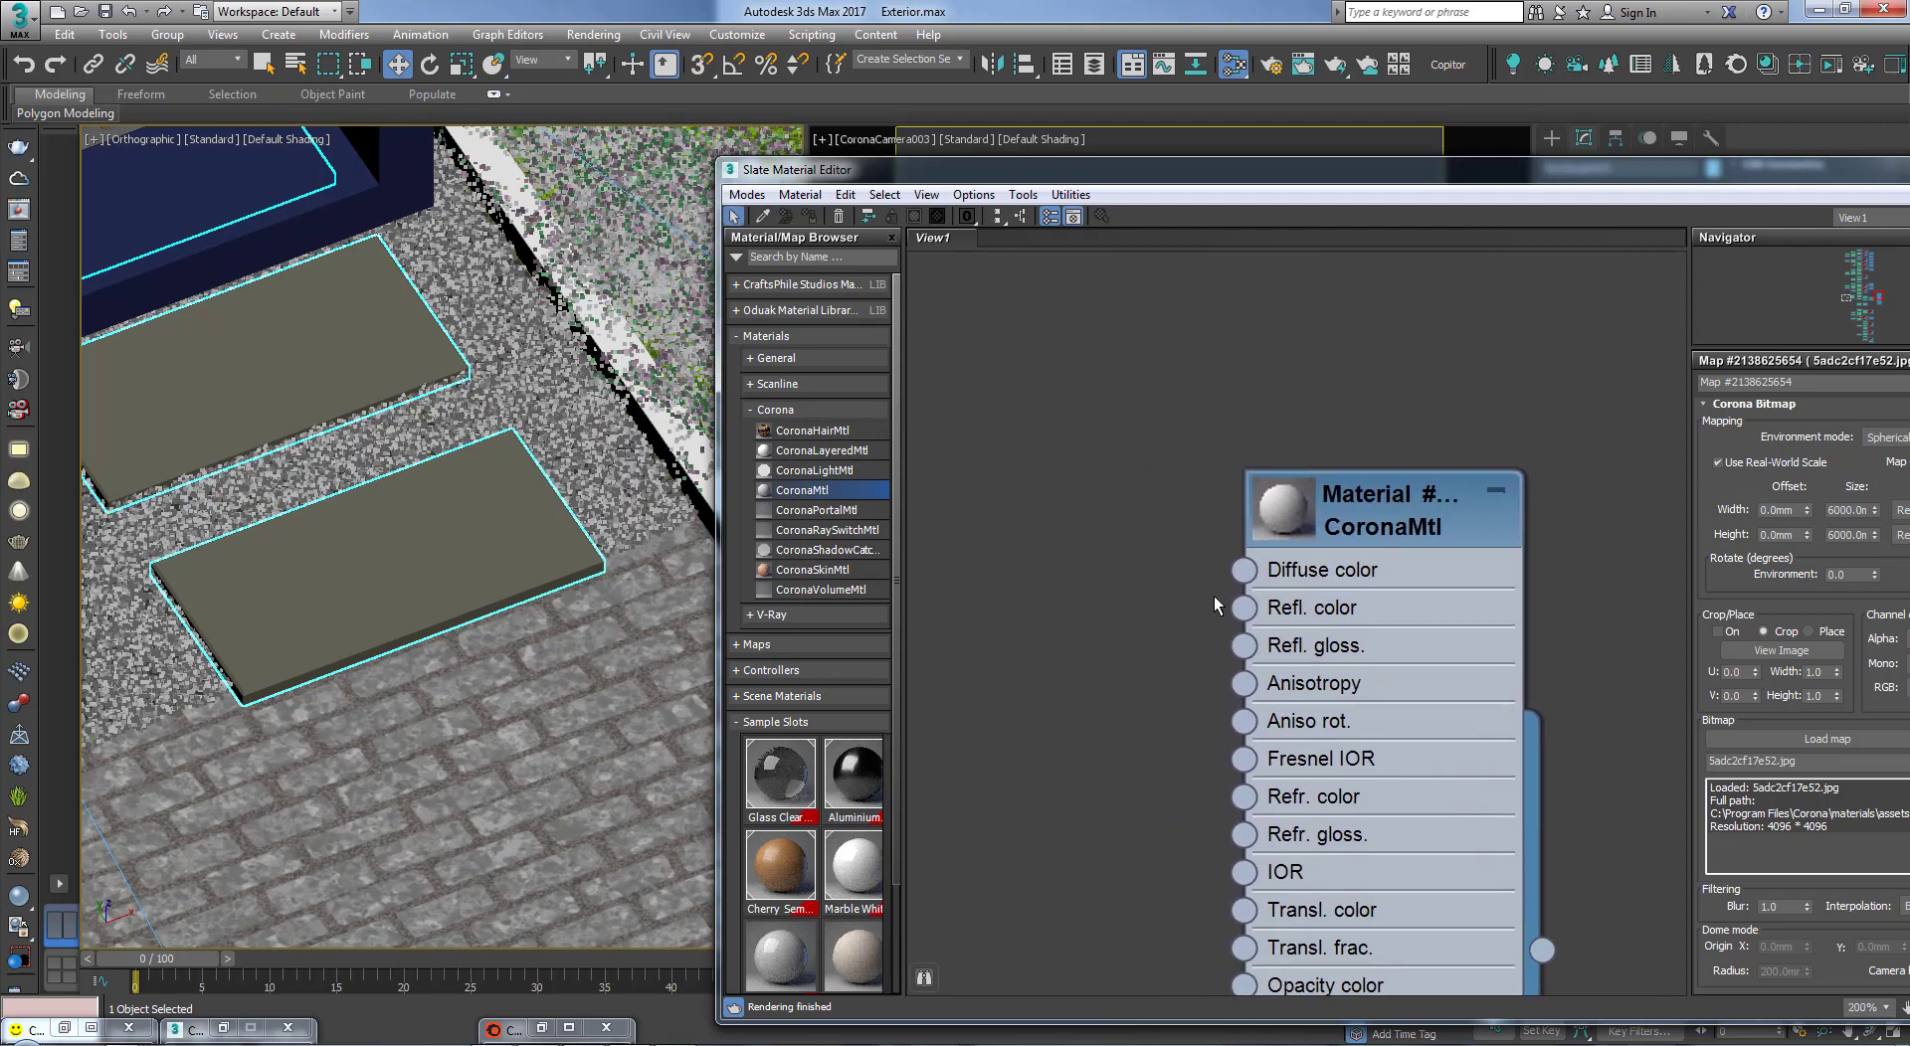
{"action": "left_click", "coordinate": [1381, 488]}
{"action": "left_click", "coordinate": [811, 212]}
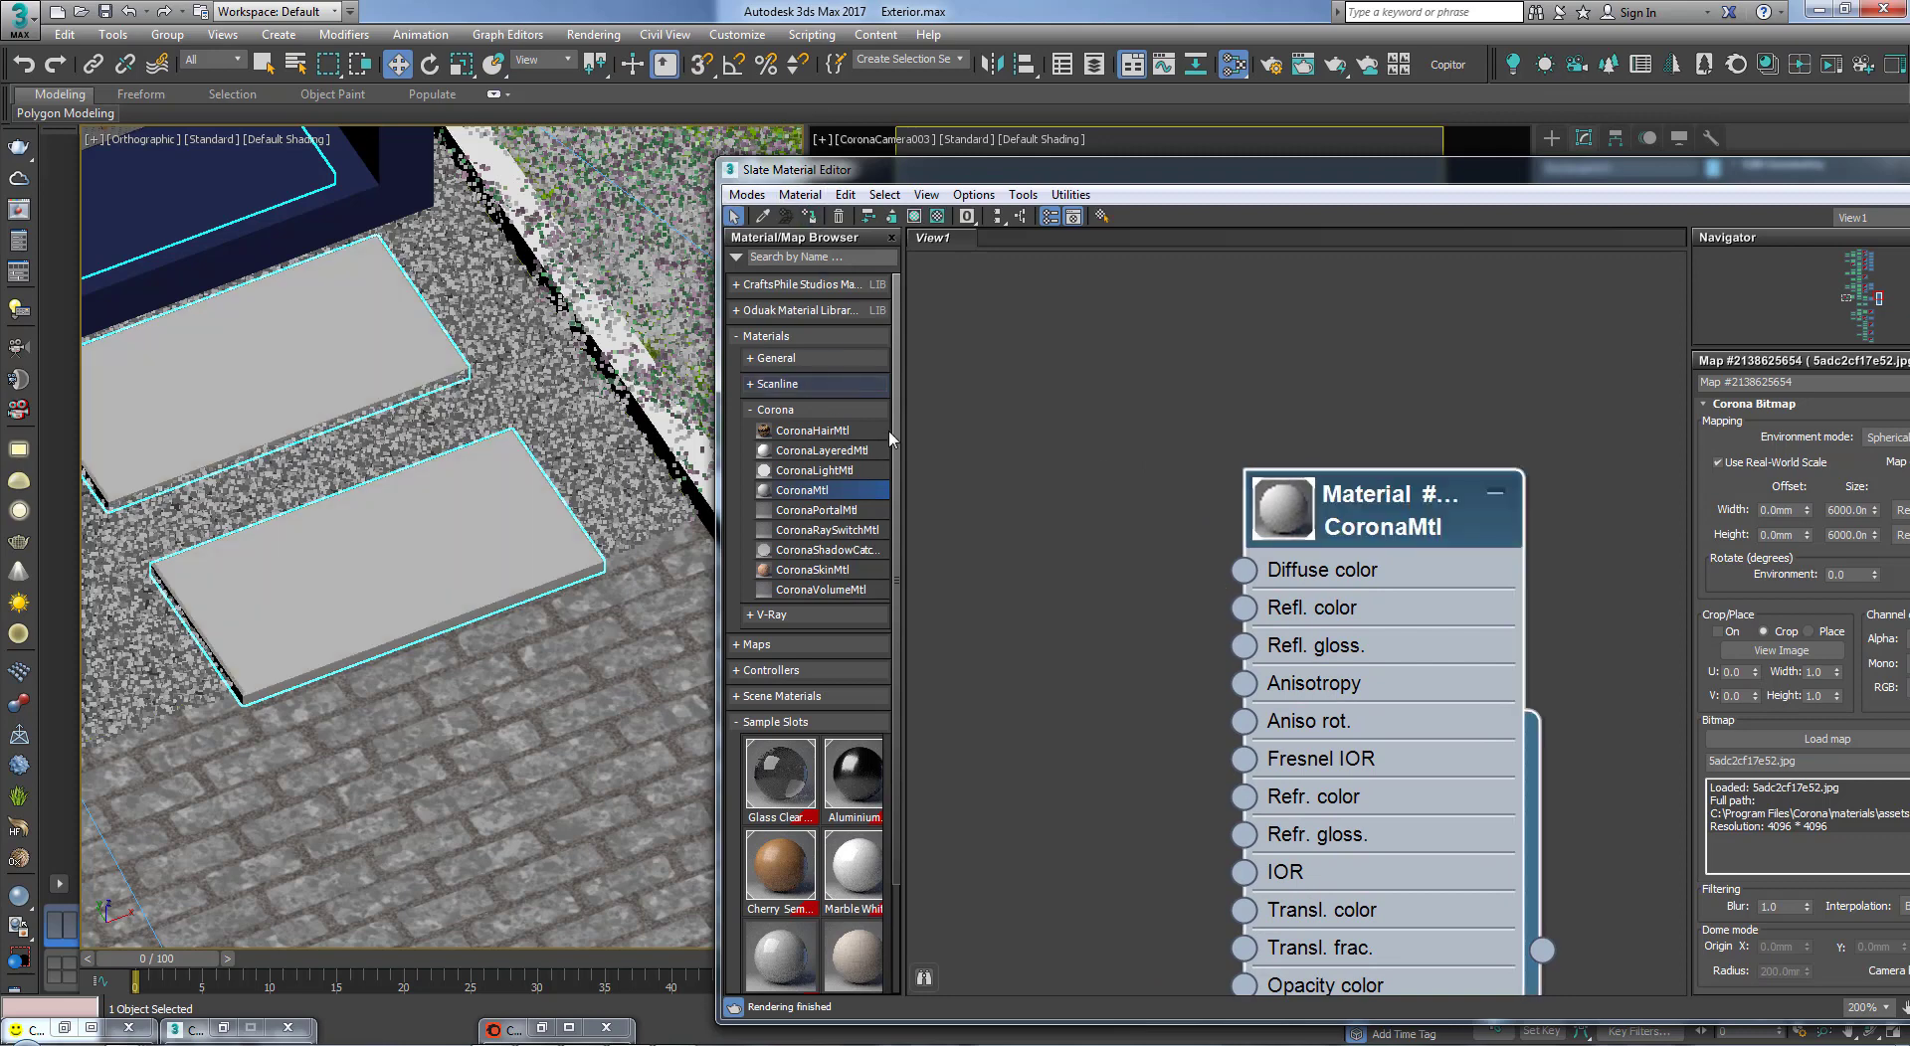
Step: Preview the concrete-11_d100 and concrete-09_d100 textures in the concrete search results and bring concrete-09_d100 into the material graph as a bitmap
{"action": "middle_click_drag", "start_coordinate": [1084, 518], "coordinate": [1036, 427]}
{"action": "left_click", "coordinate": [1035, 463]}
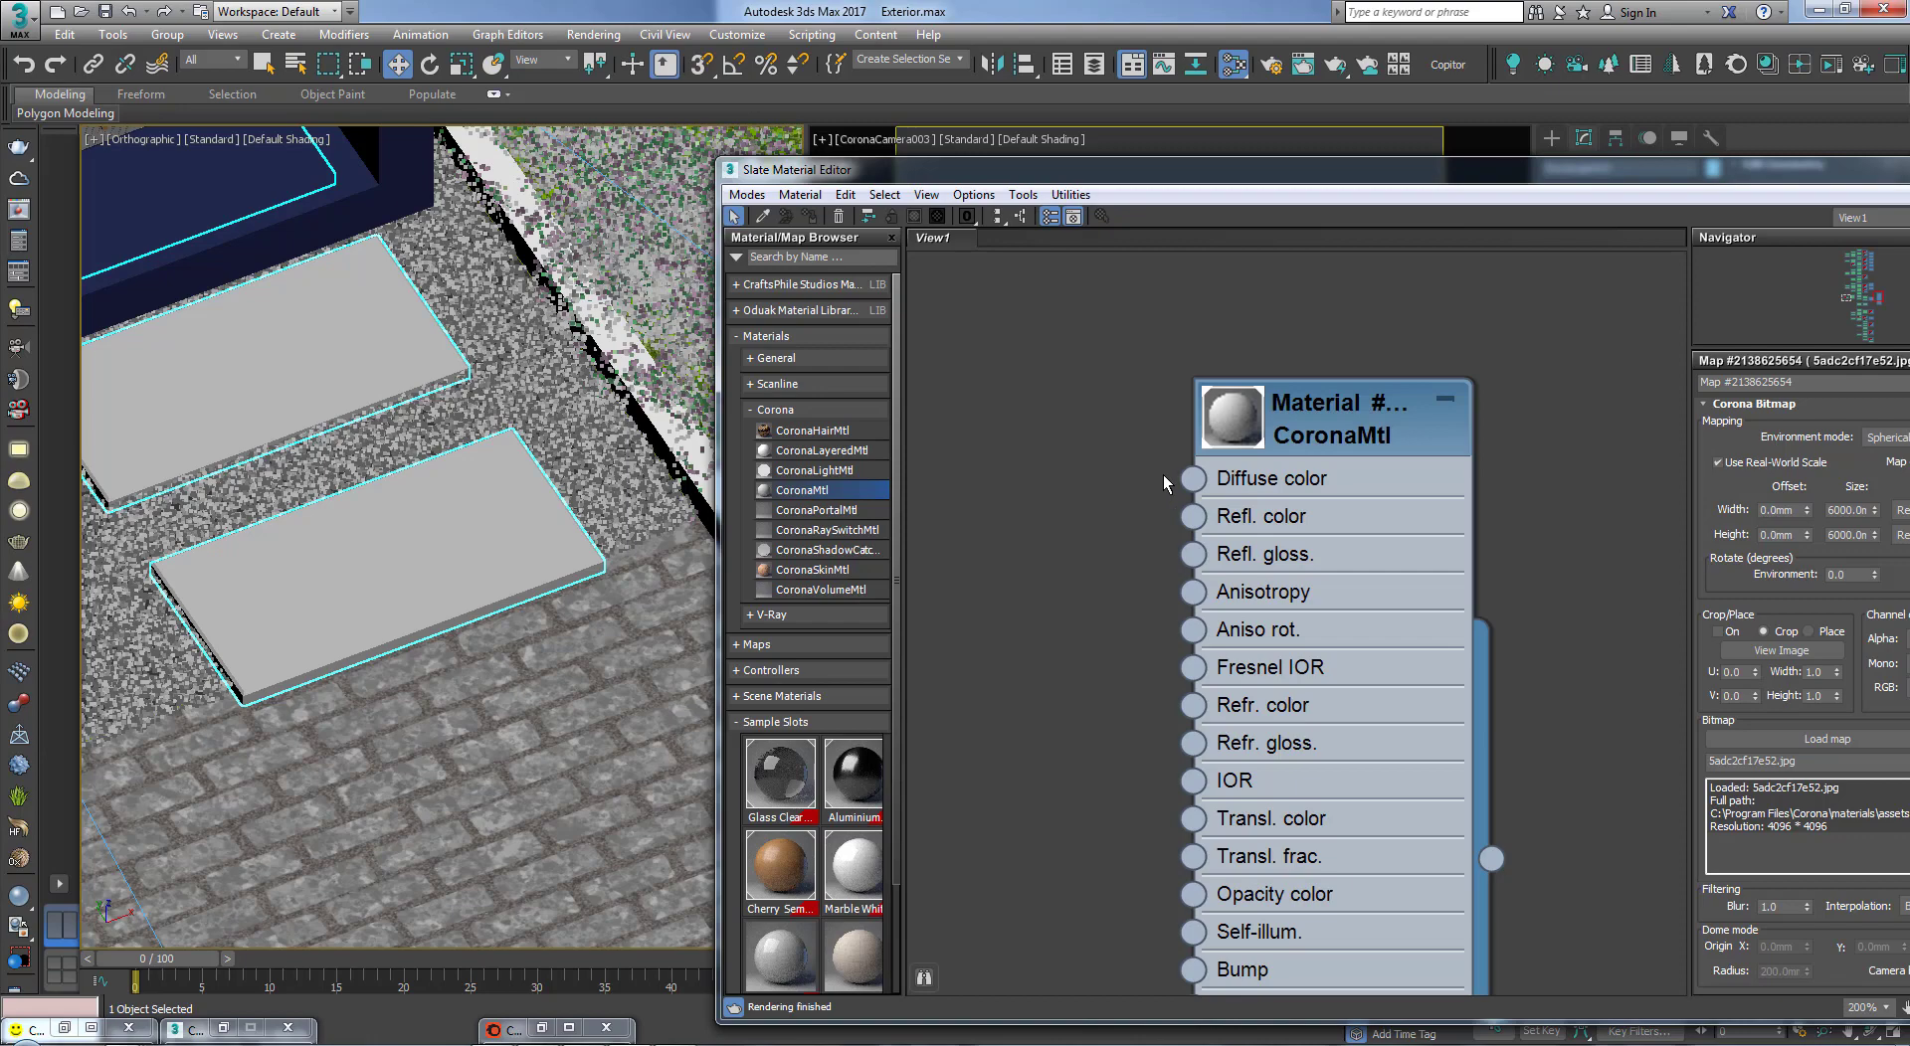
{"action": "key", "text": "alt+Tab"}
{"action": "double_click", "coordinate": [615, 360]}
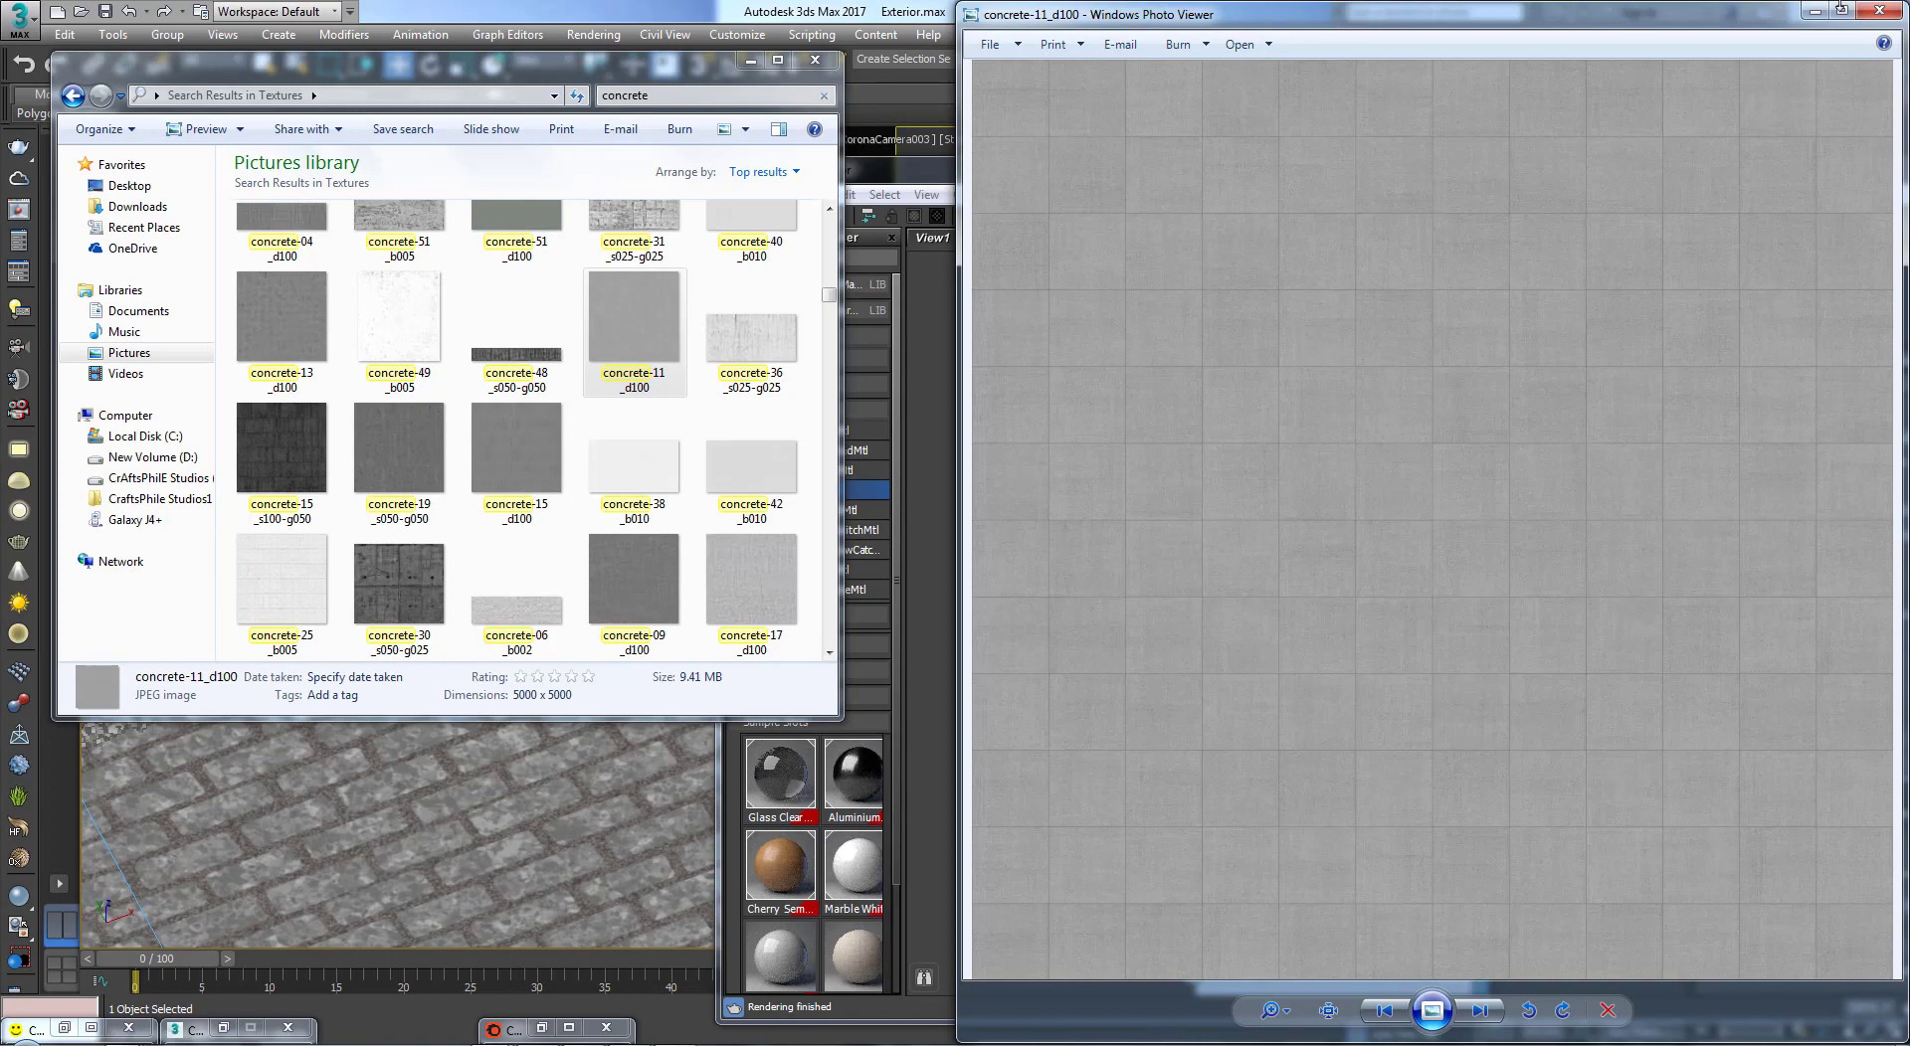
{"action": "left_click", "coordinate": [1874, 18]}
{"action": "left_click", "coordinate": [753, 595]}
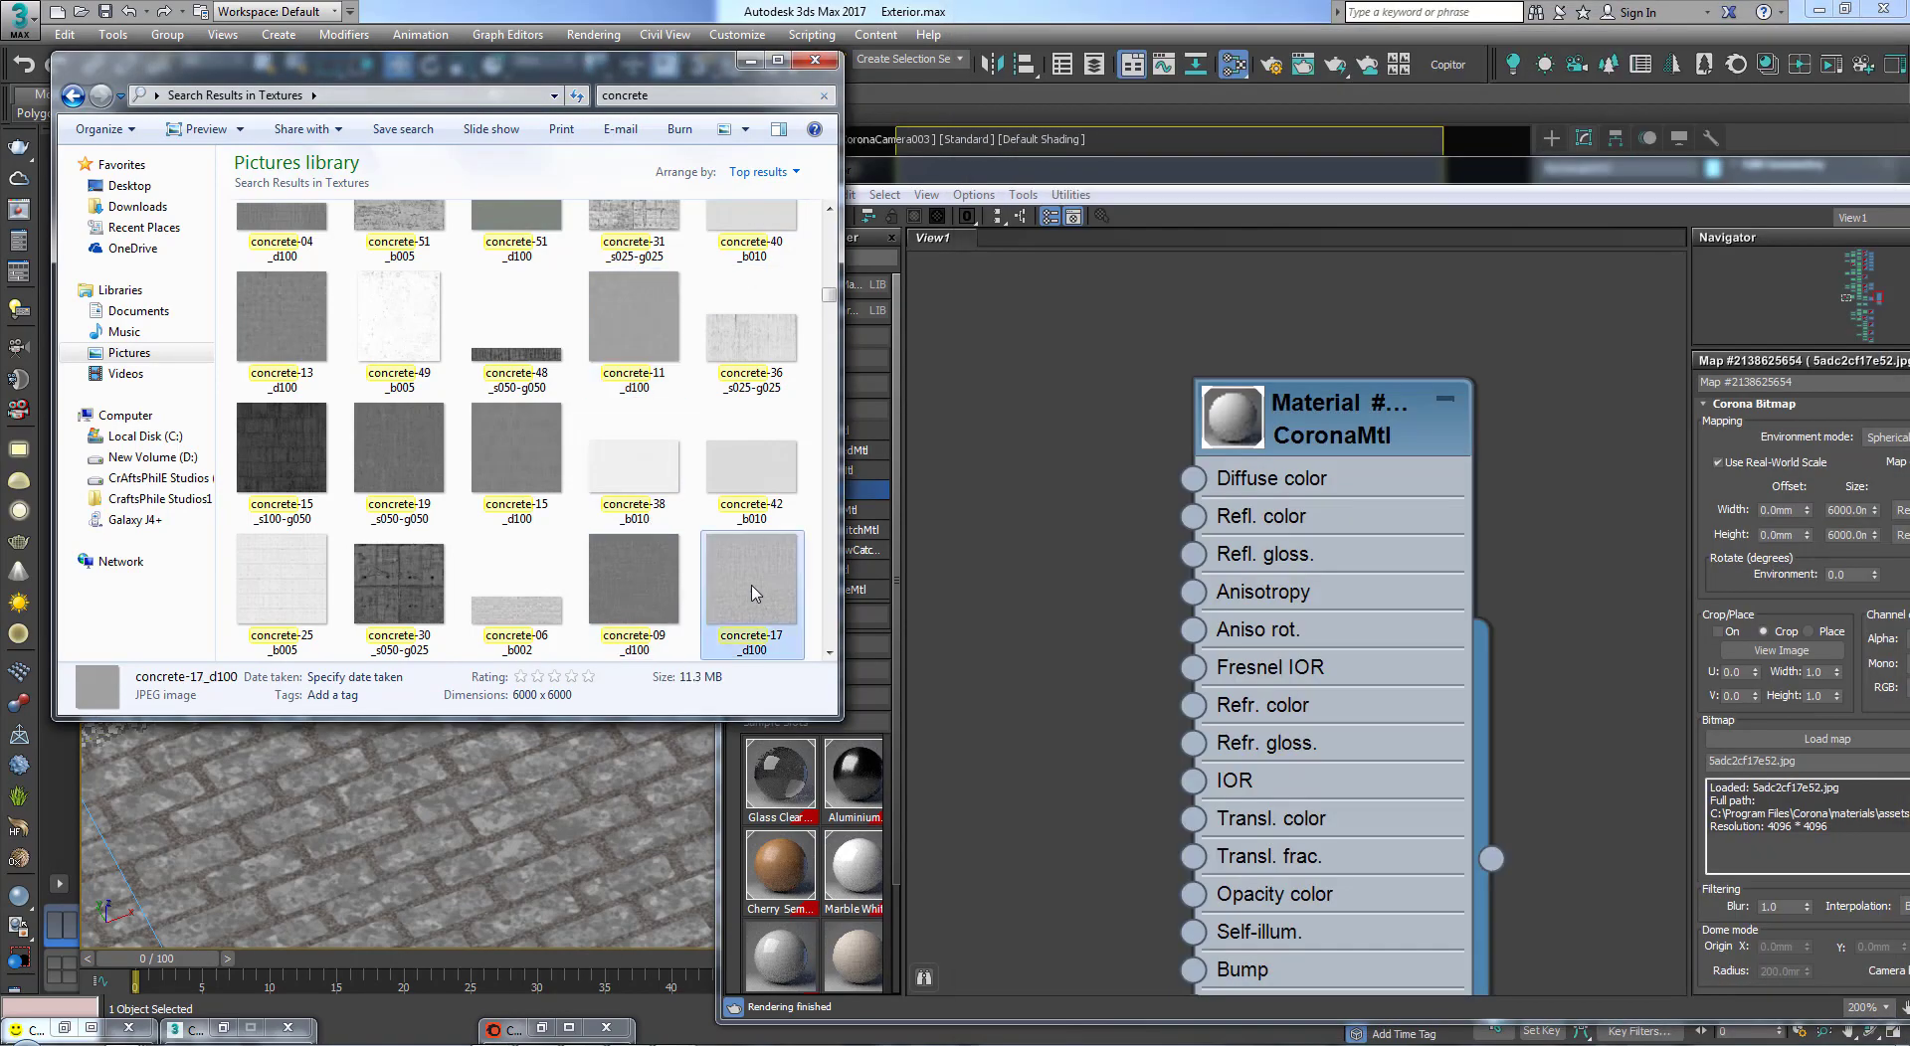
{"action": "double_click", "coordinate": [627, 595]}
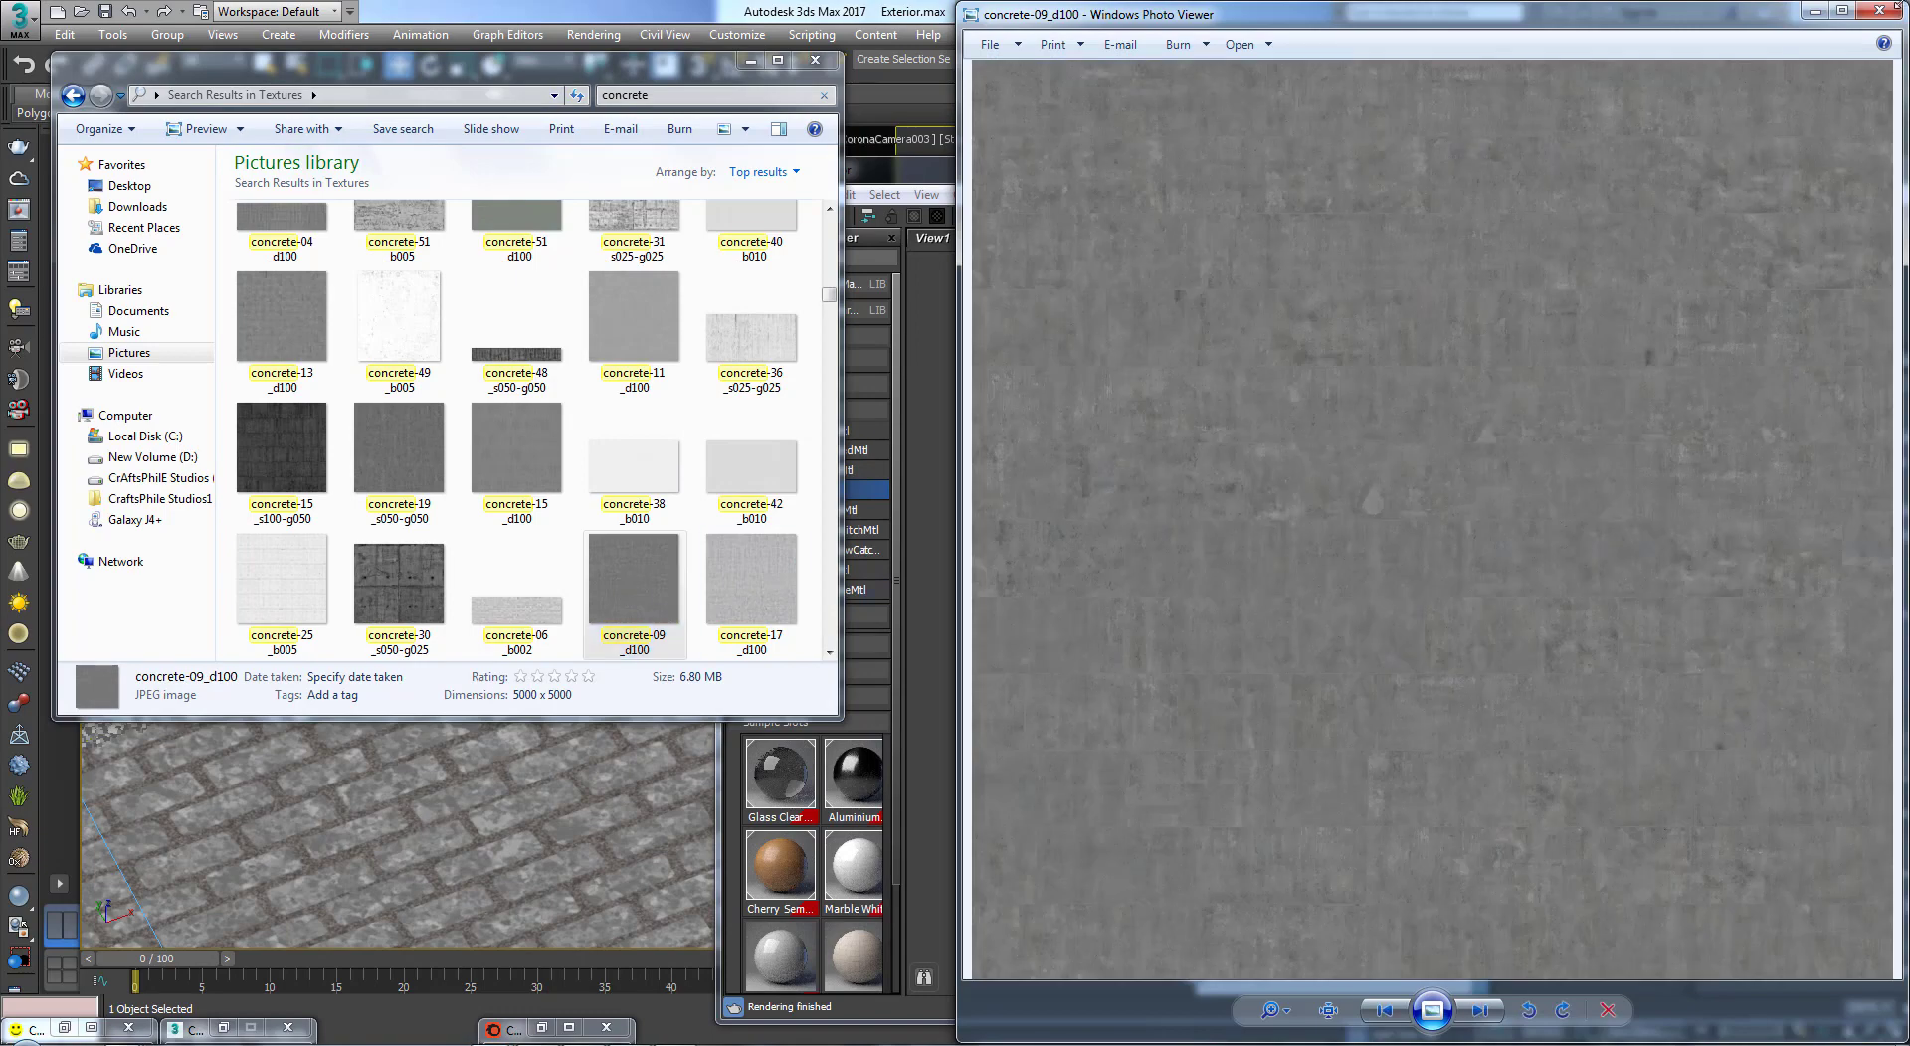
{"action": "left_click", "coordinate": [1880, 10]}
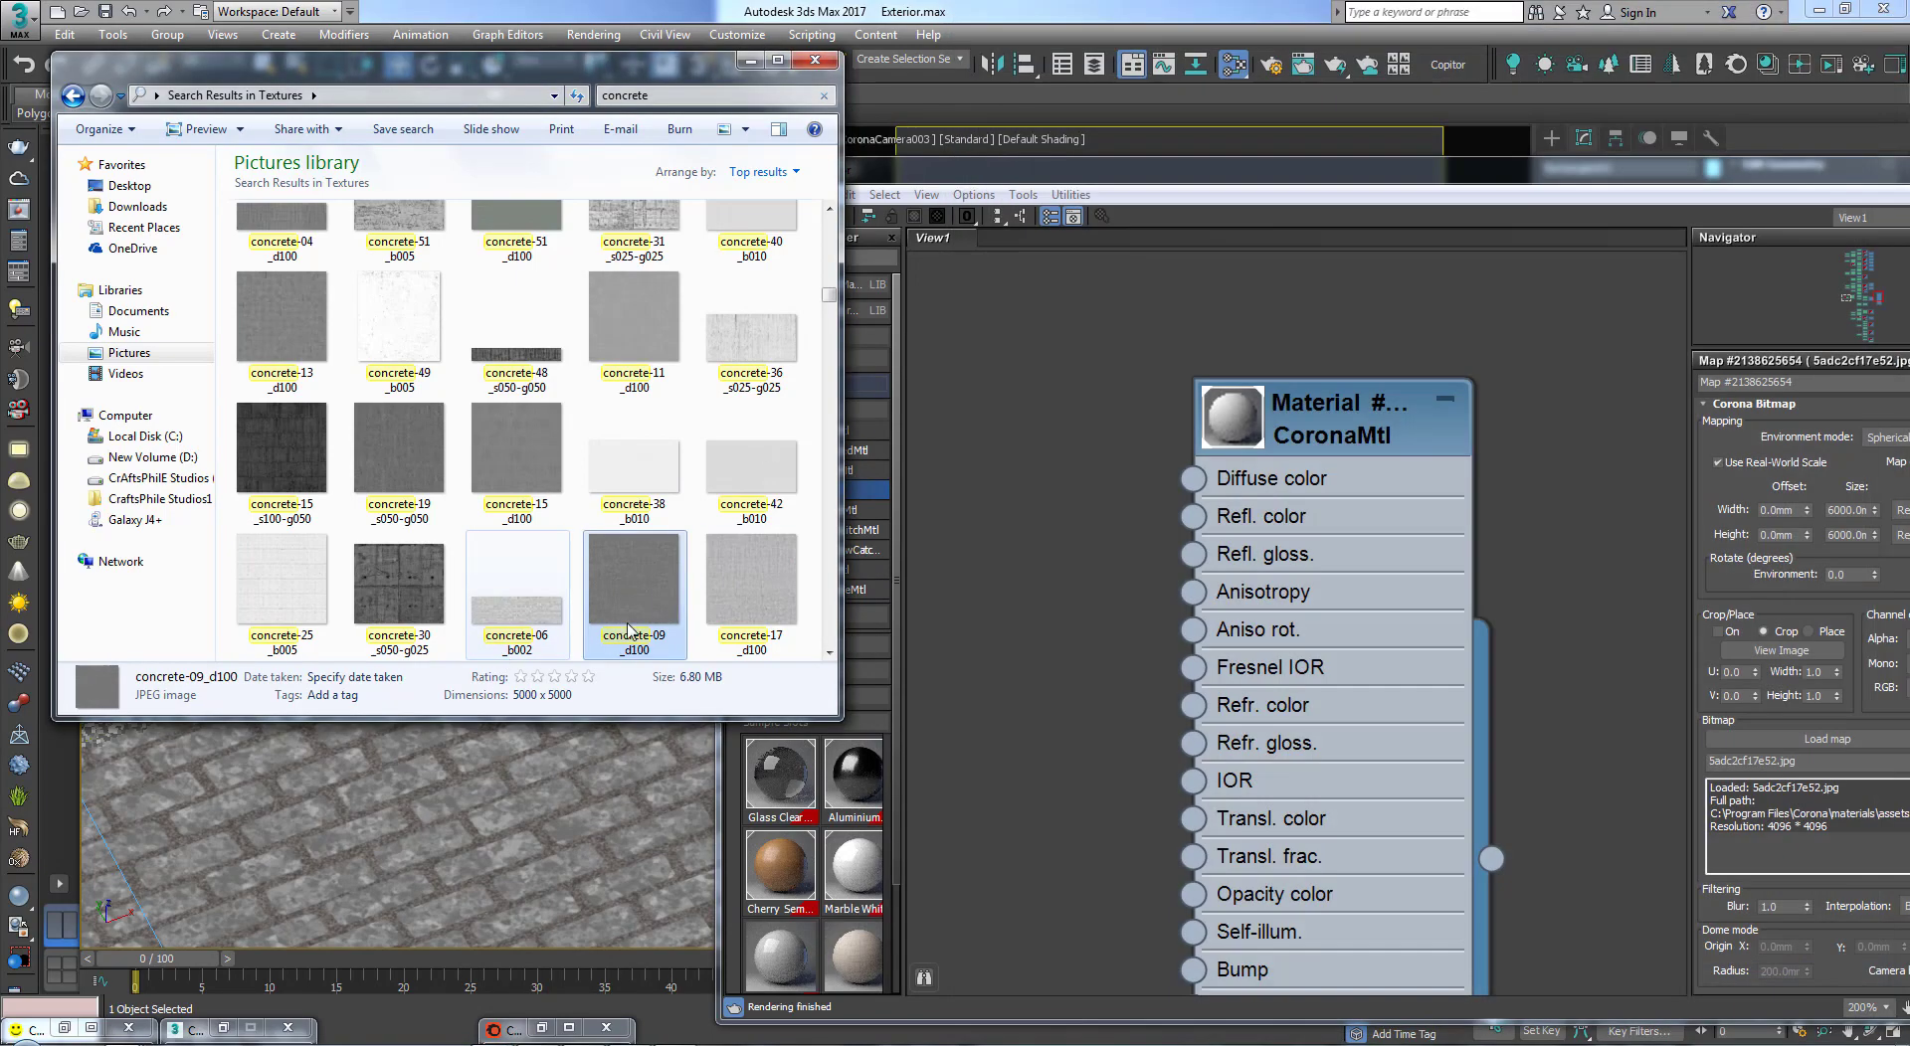
{"action": "left_click_drag", "start_coordinate": [633, 581], "coordinate": [1112, 564]}
{"action": "left_click", "coordinate": [1034, 635]}
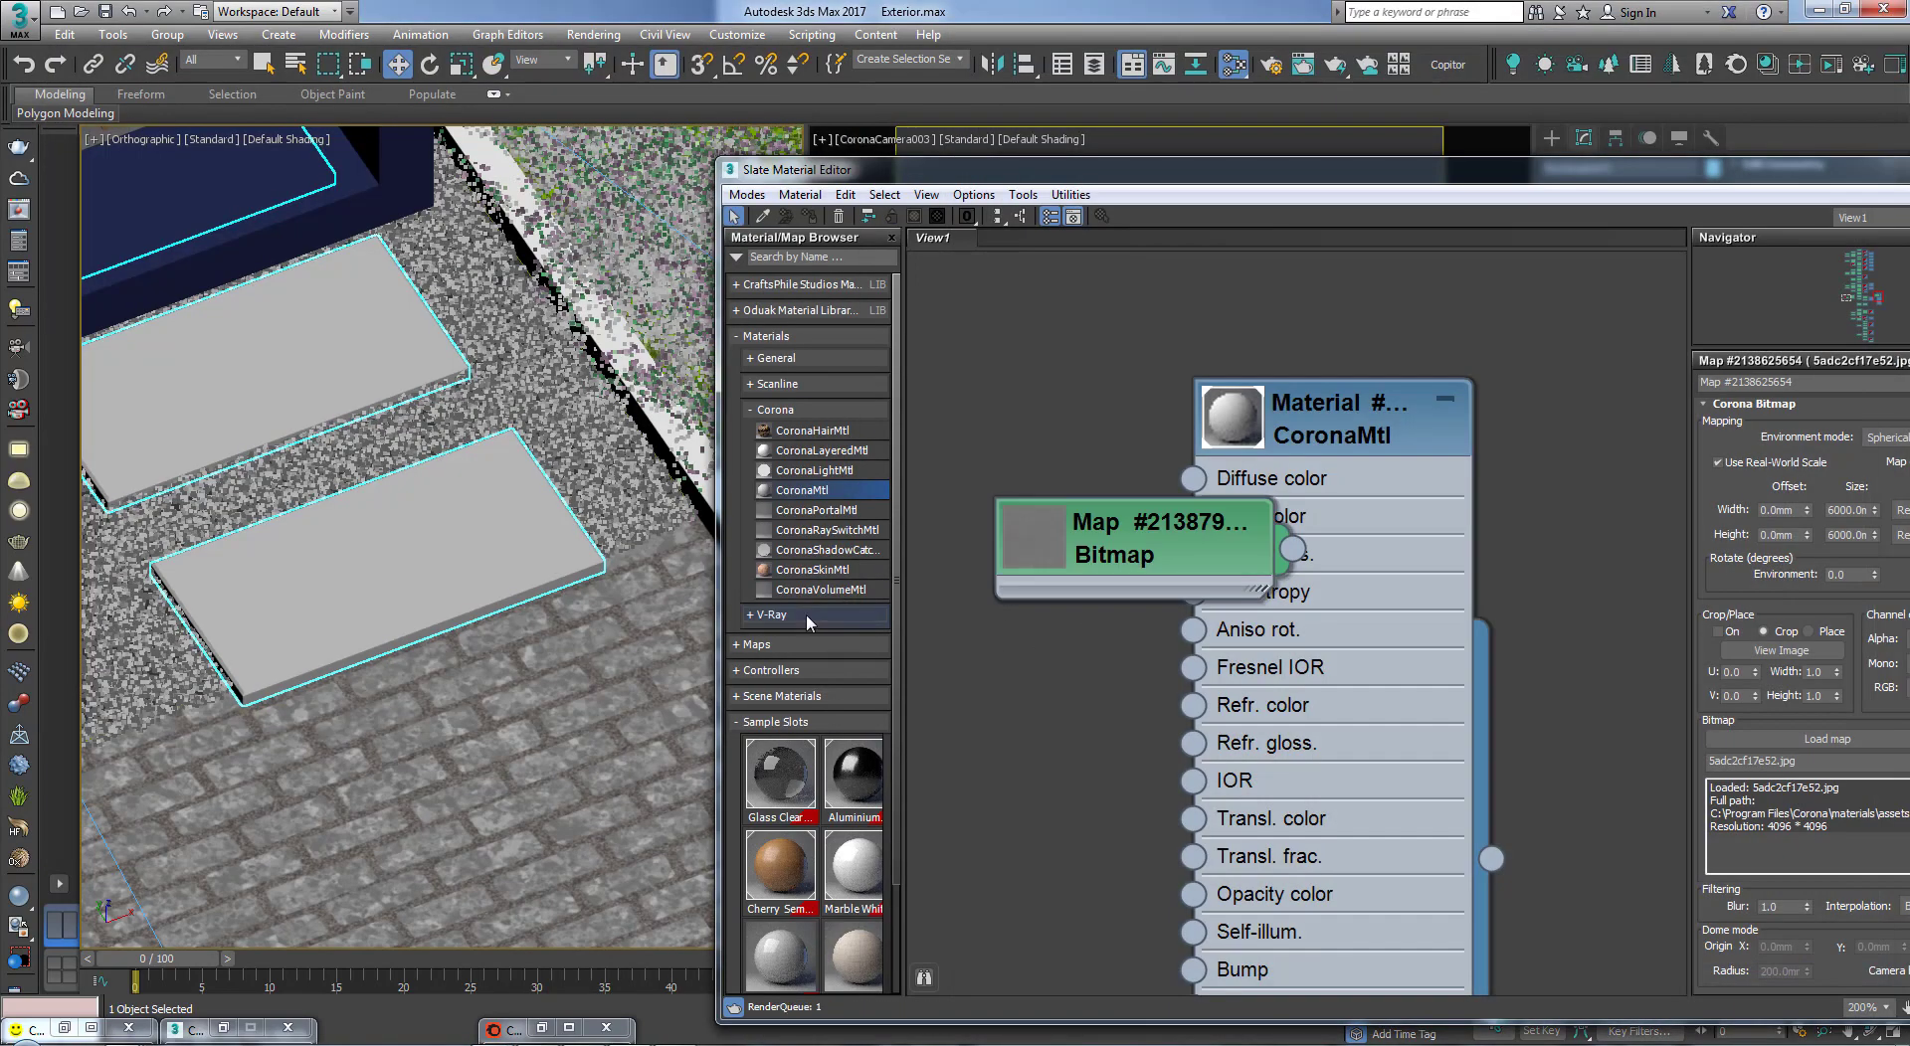
Step: Bring the concrete-17_d100 texture into the material graph as a bitmap and delete the concrete-09_d100 bitmap node
{"action": "mouse_move", "coordinate": [30, 1030]}
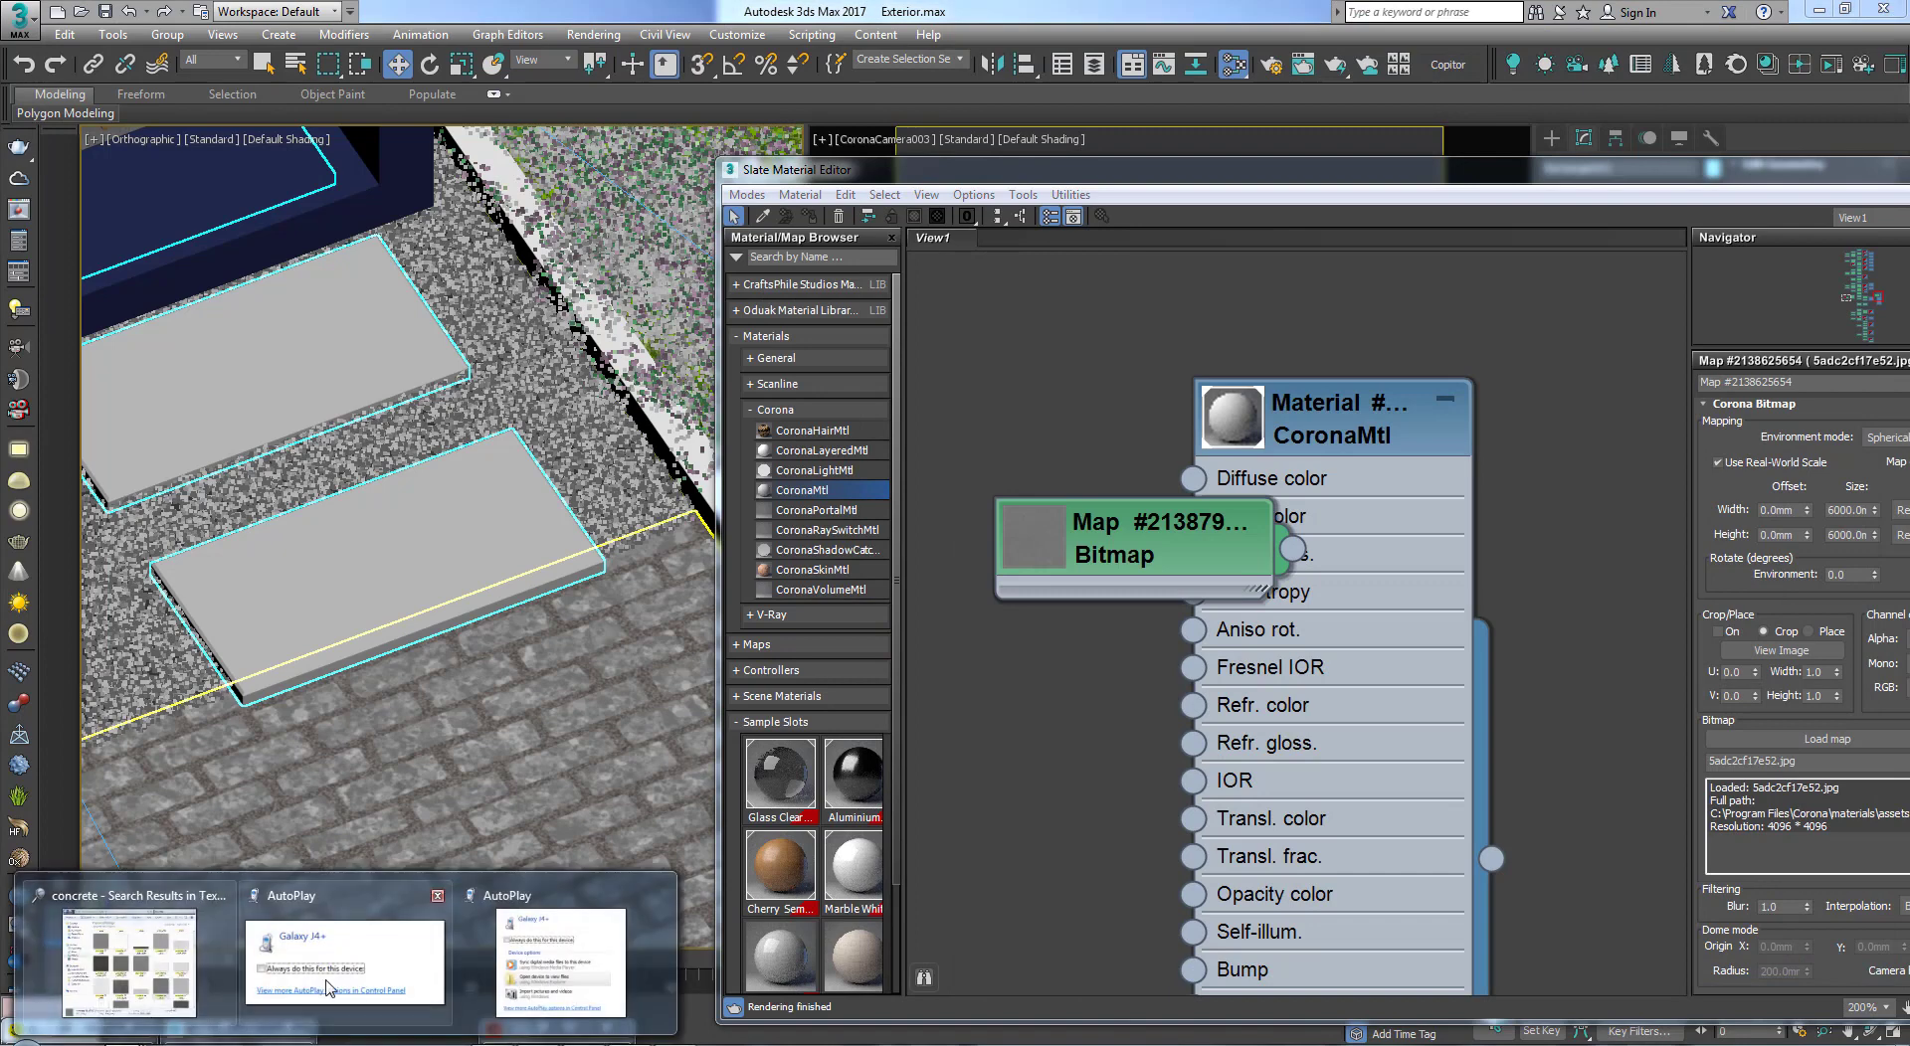
{"action": "left_click", "coordinate": [129, 945]}
{"action": "left_click", "coordinate": [751, 572]}
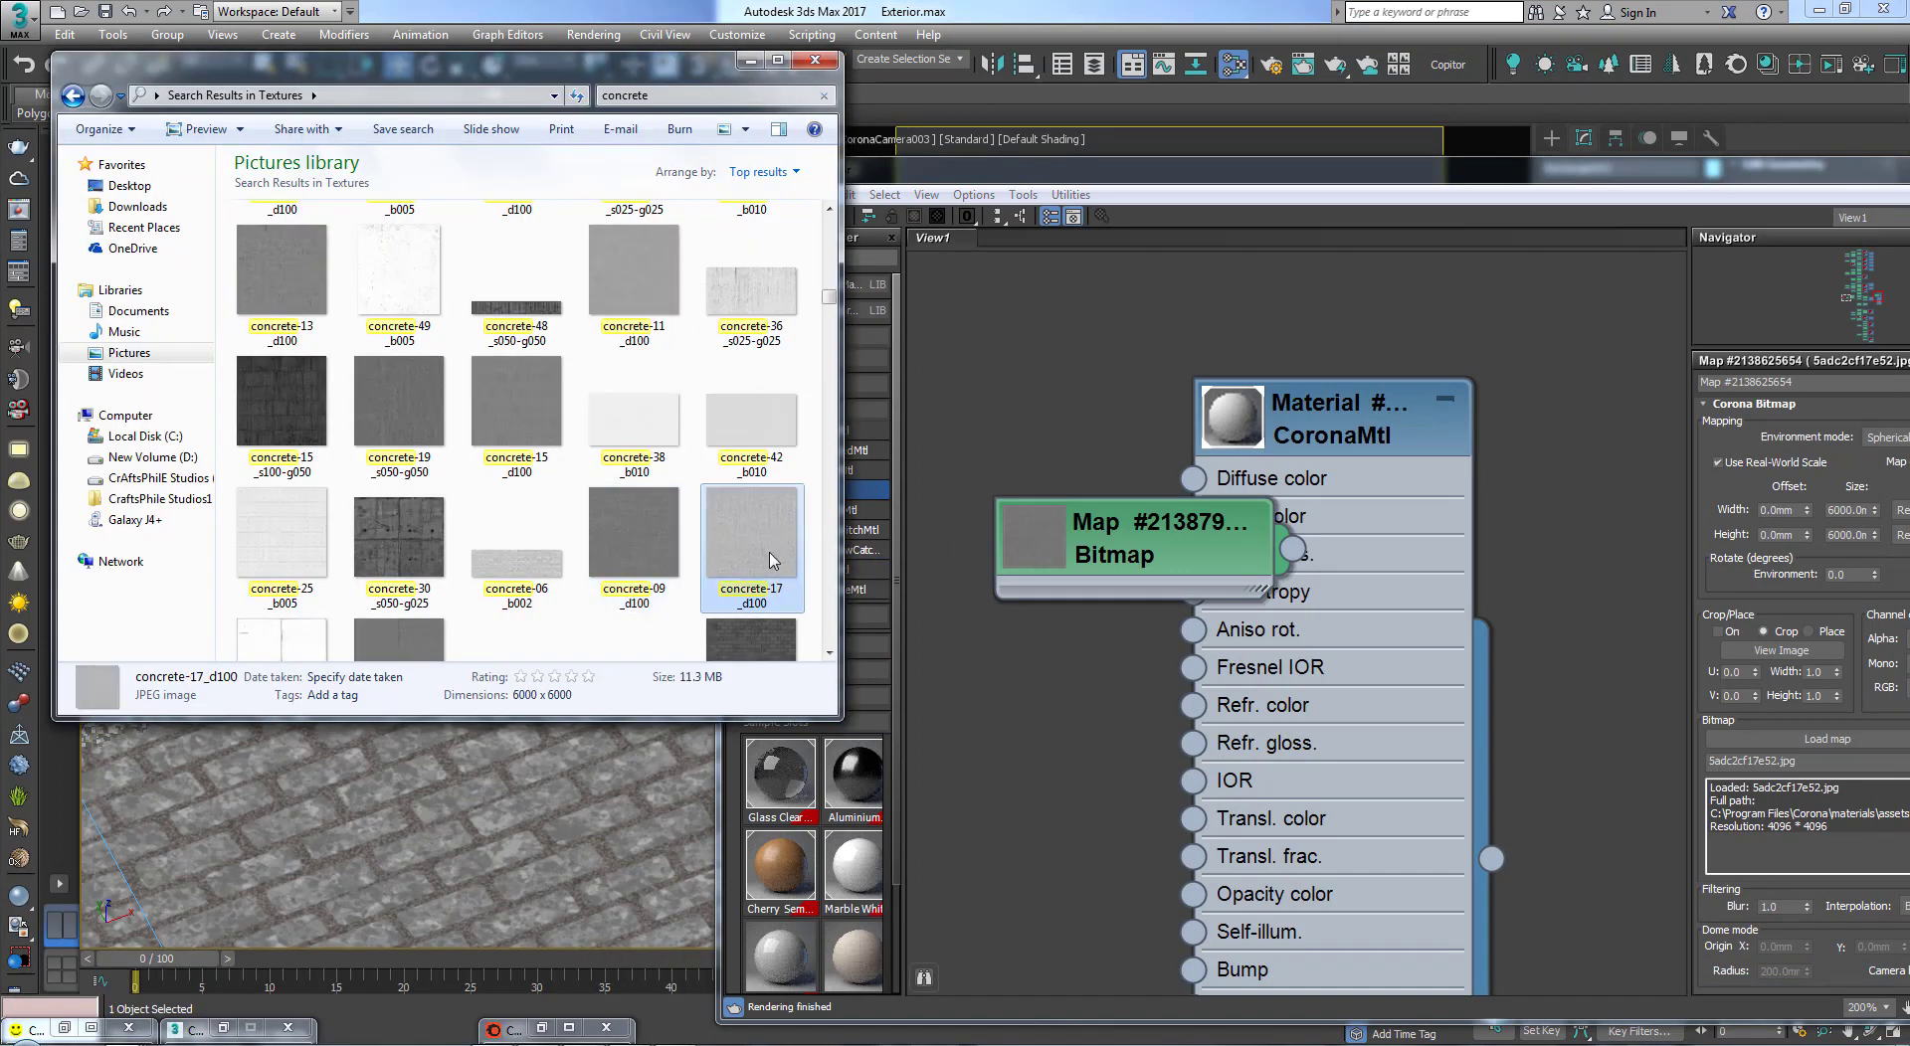
{"action": "scroll", "coordinate": [721, 612], "scroll_direction": "down", "scroll_amount": 2}
{"action": "left_click_drag", "start_coordinate": [755, 338], "coordinate": [1061, 820]}
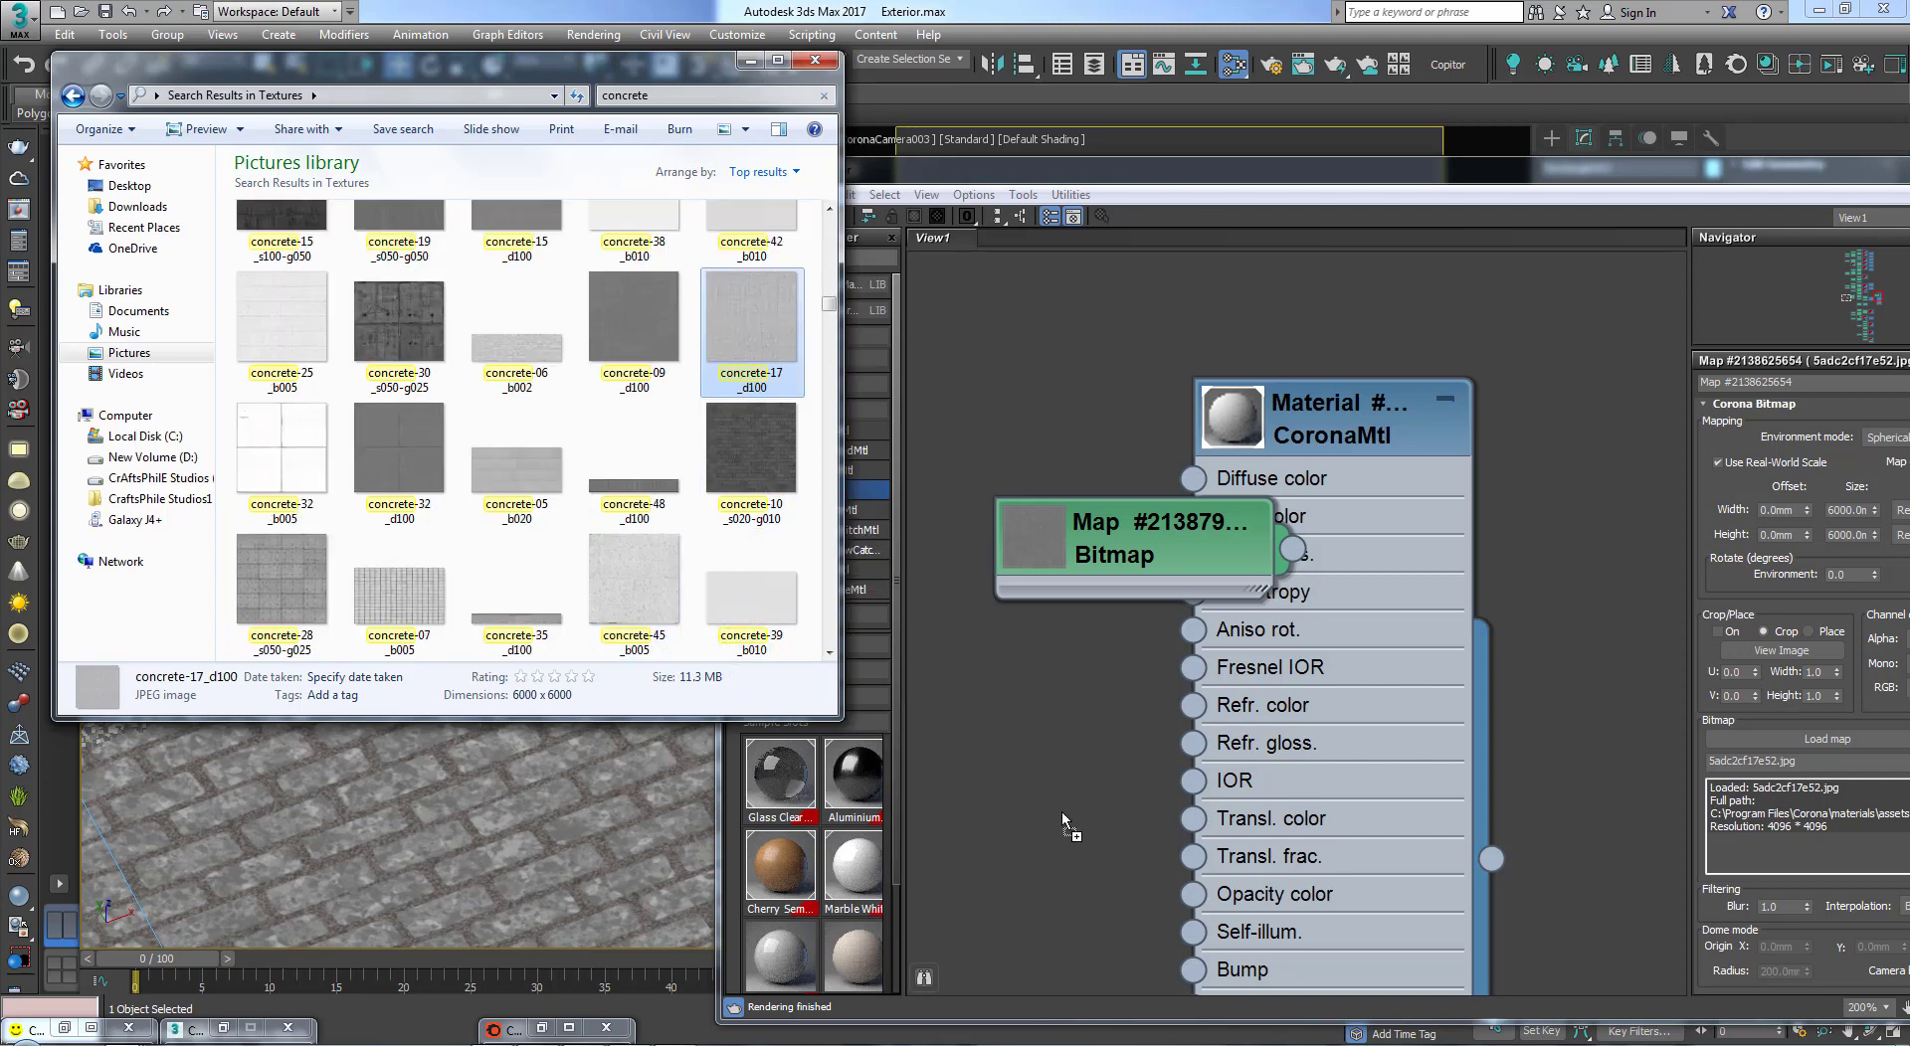
{"action": "left_click", "coordinate": [1068, 832]}
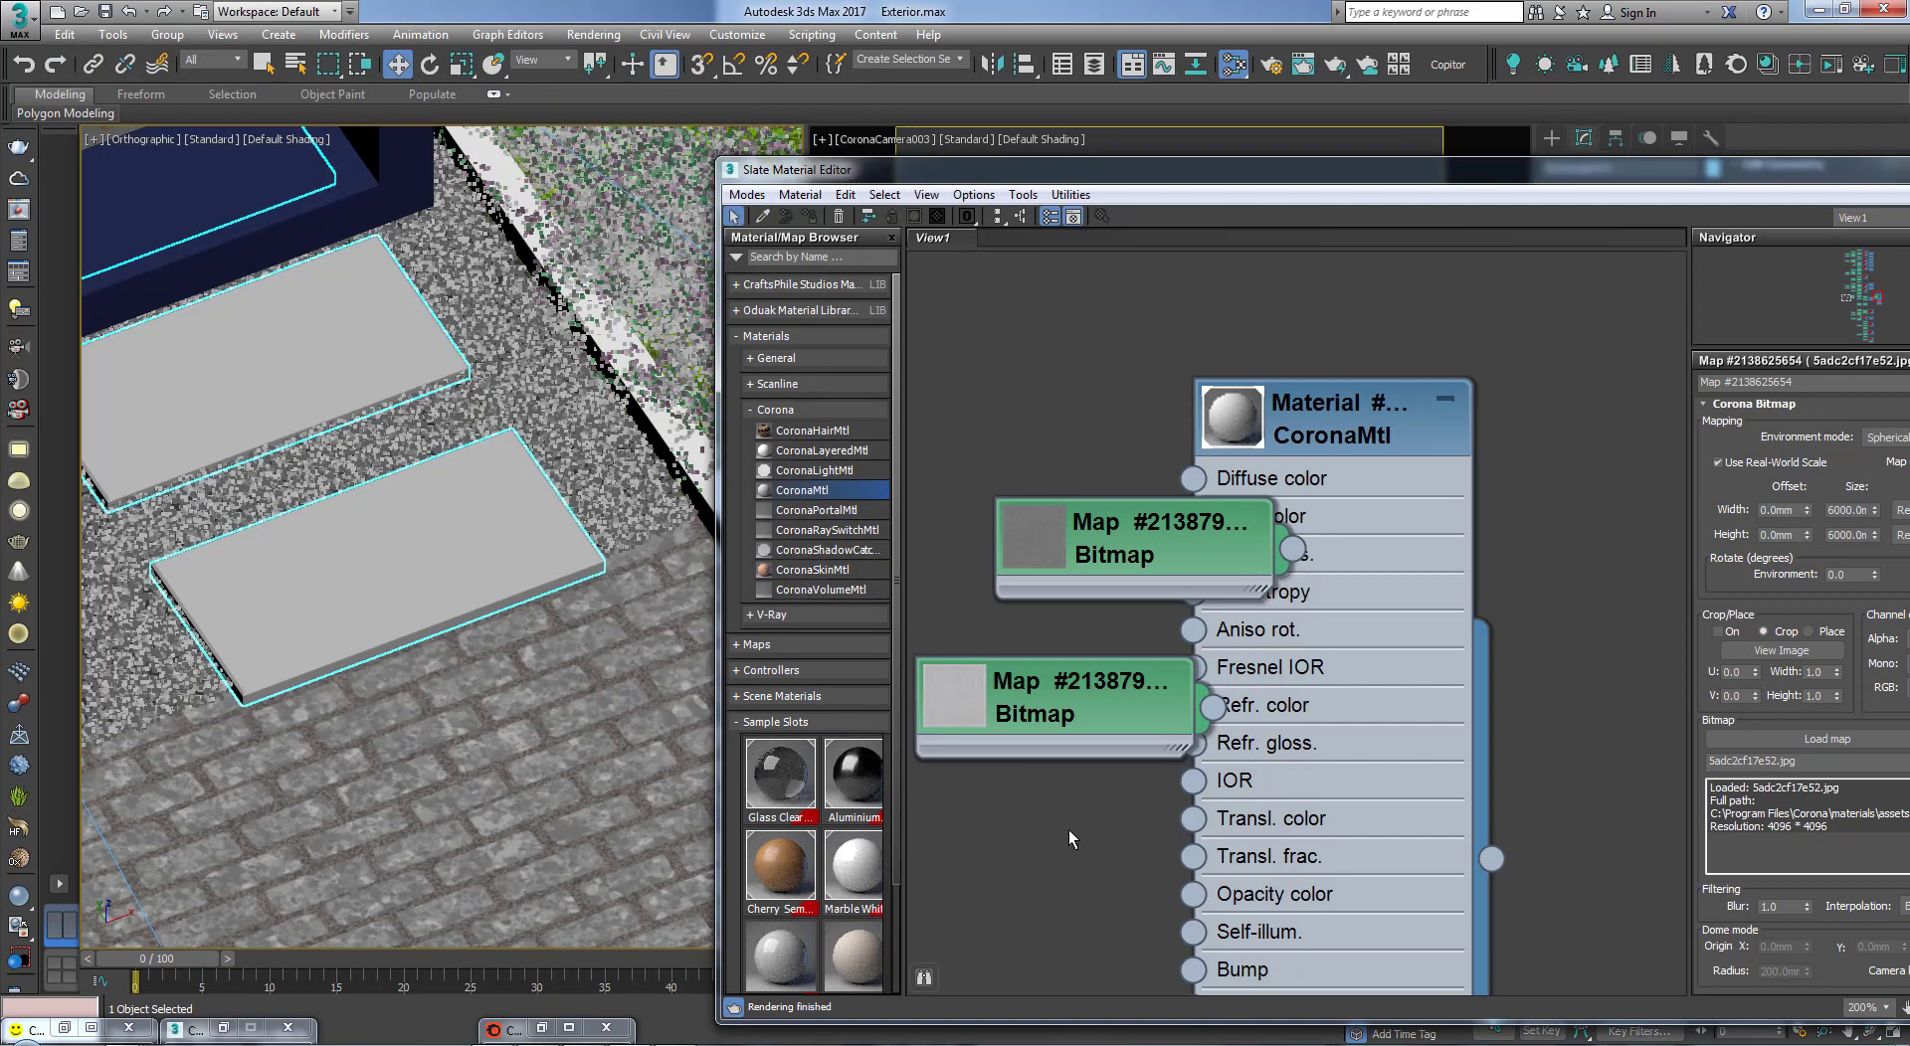
{"action": "left_click_drag", "start_coordinate": [1087, 531], "coordinate": [1072, 534]}
{"action": "key", "text": "Delete"}
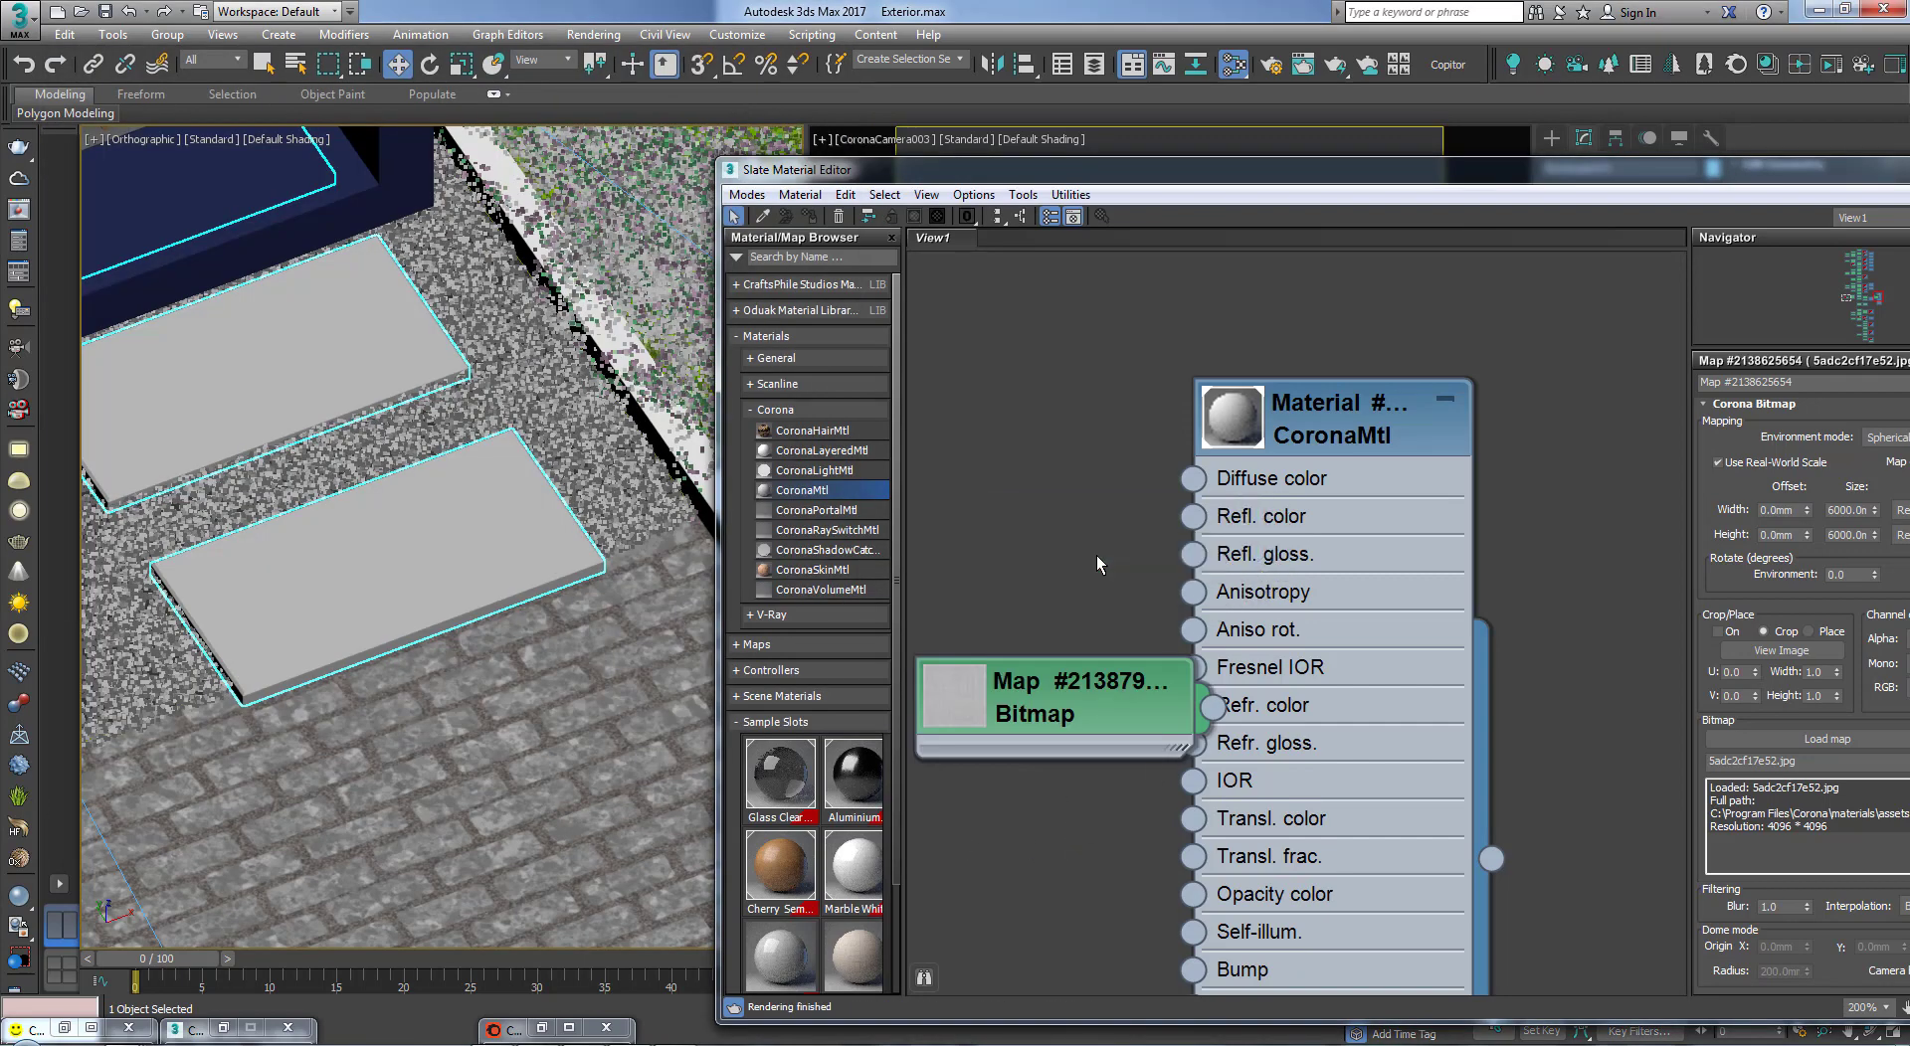
Step: Open an enlarged preview of the concrete-17_d100 bitmap and place it clear of the material graph to examine the texture
{"action": "right_click", "coordinate": [1015, 712]}
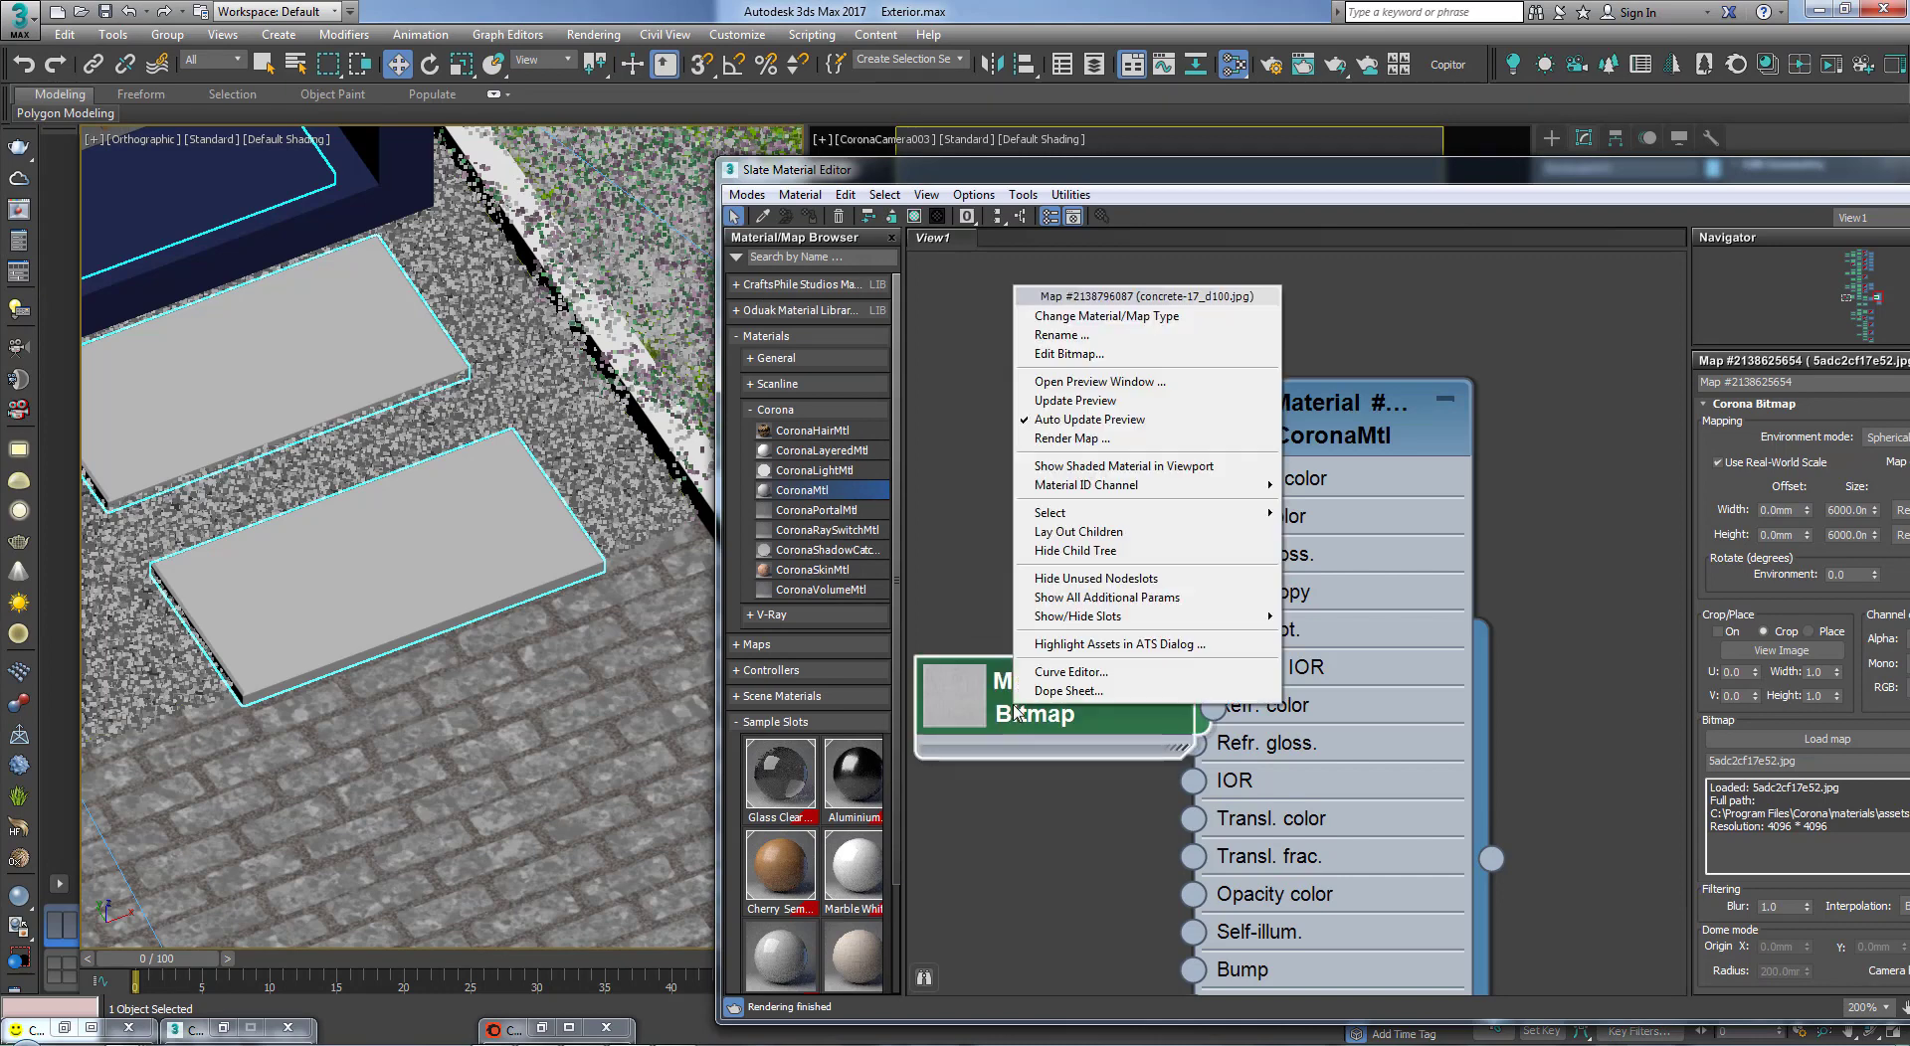
{"action": "left_click", "coordinate": [1094, 382]}
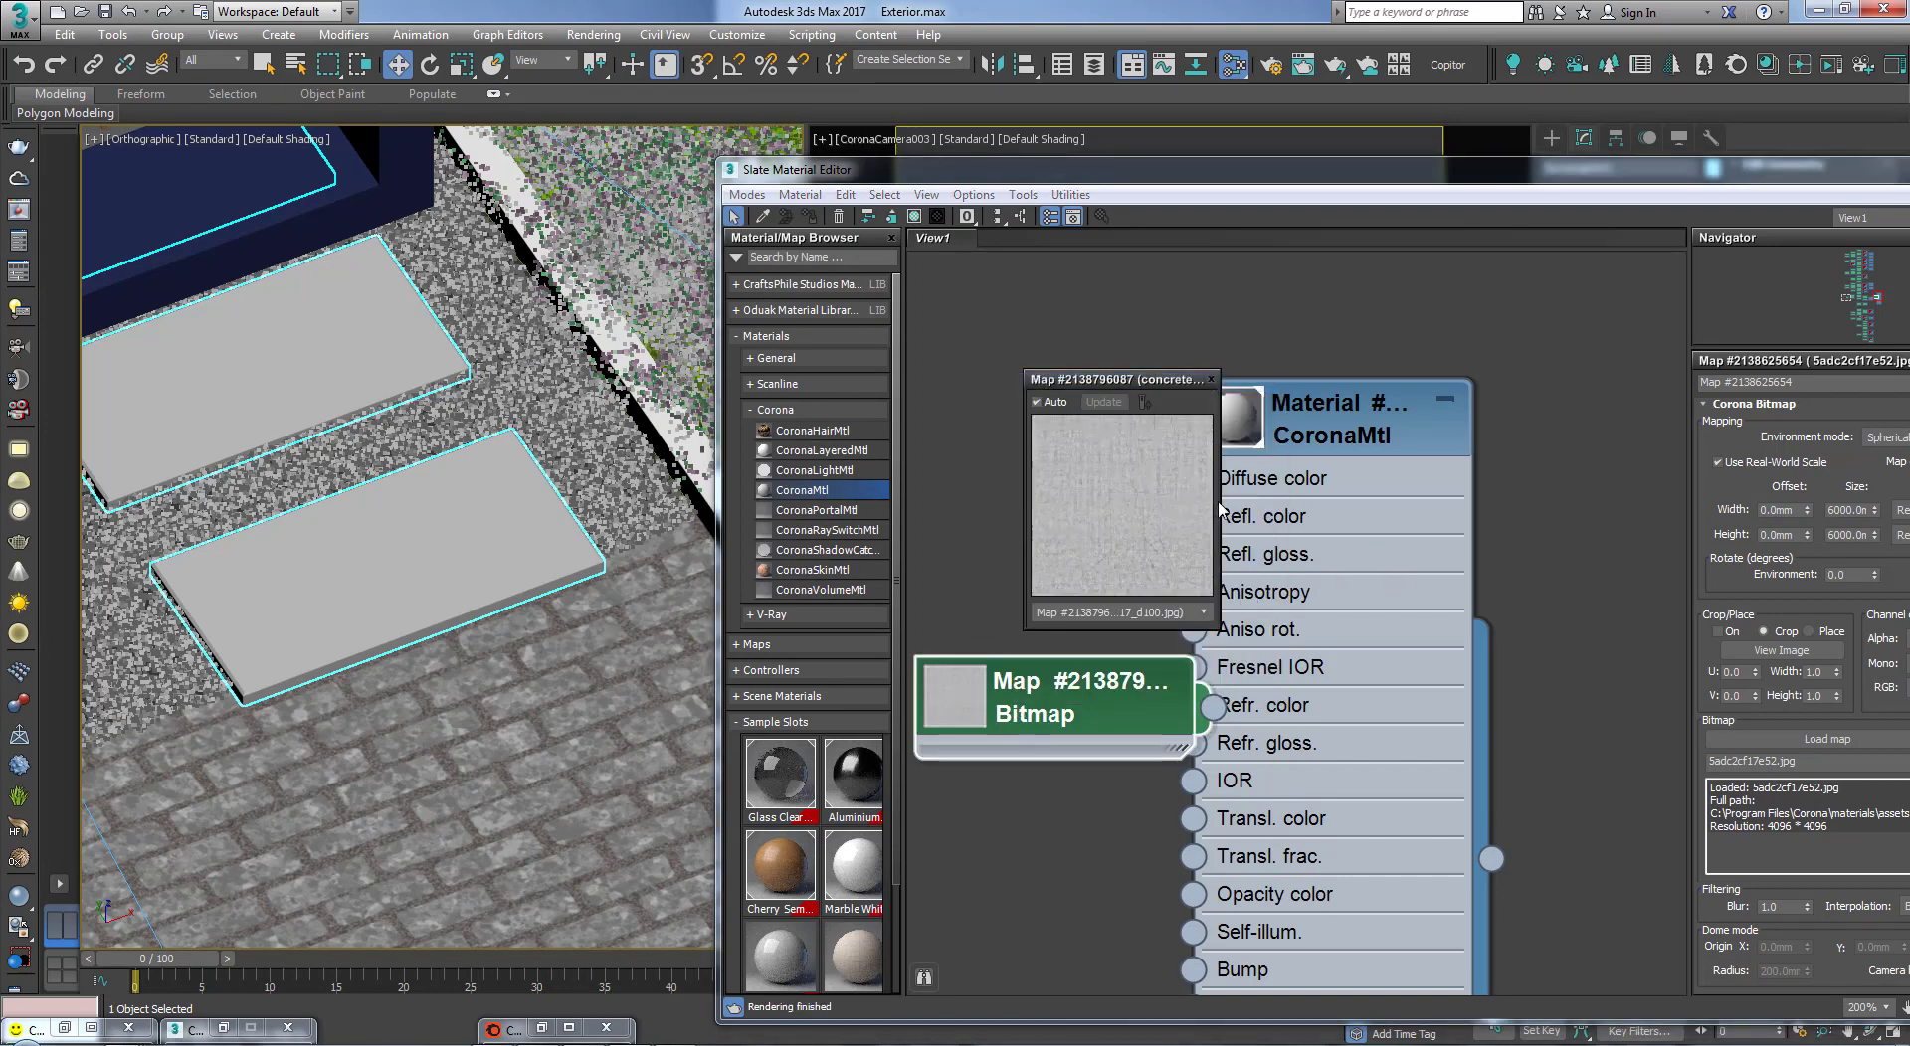
{"action": "left_click_drag", "start_coordinate": [1219, 505], "coordinate": [1669, 509]}
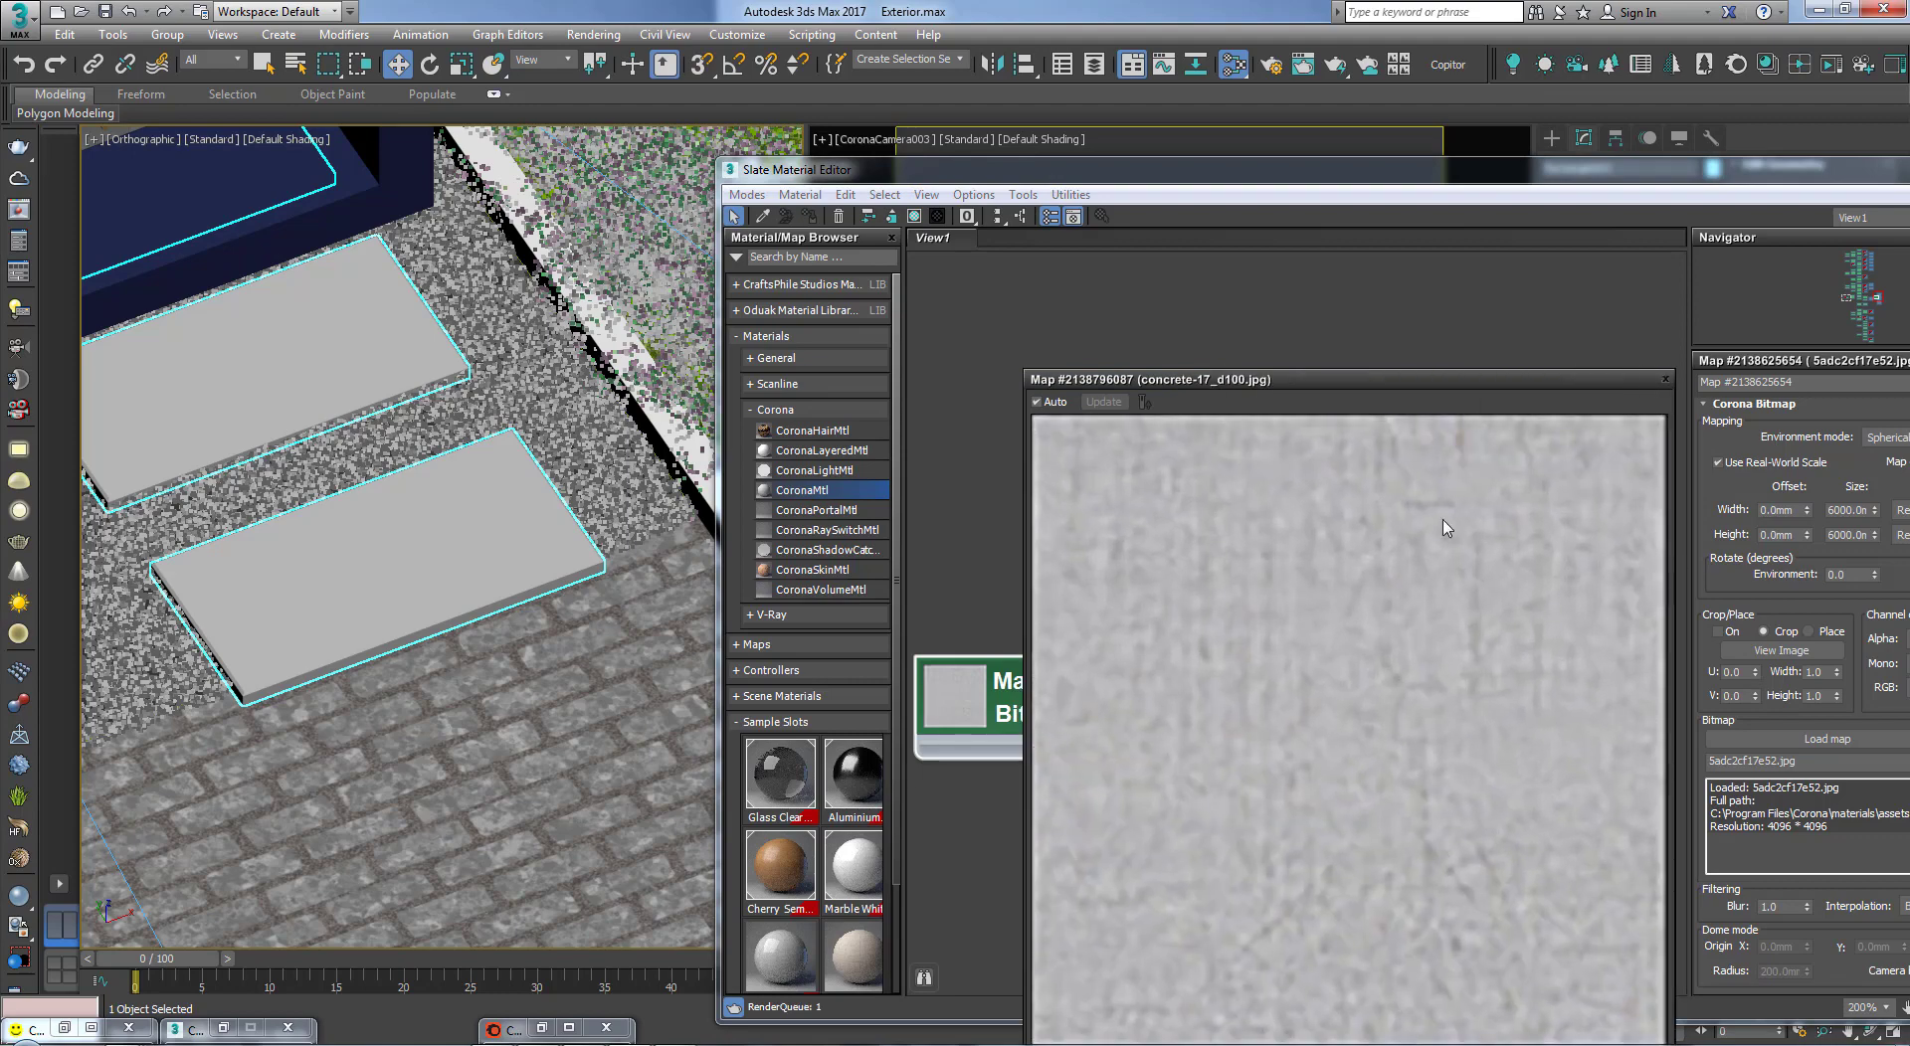
{"action": "left_click_drag", "start_coordinate": [1351, 379], "coordinate": [416, 564]}
Step: Connect the concrete-17_d100 bitmap to the material's Diffuse color and show the shaded material on the slabs in the viewport
{"action": "left_click_drag", "start_coordinate": [1183, 695], "coordinate": [1192, 479]}
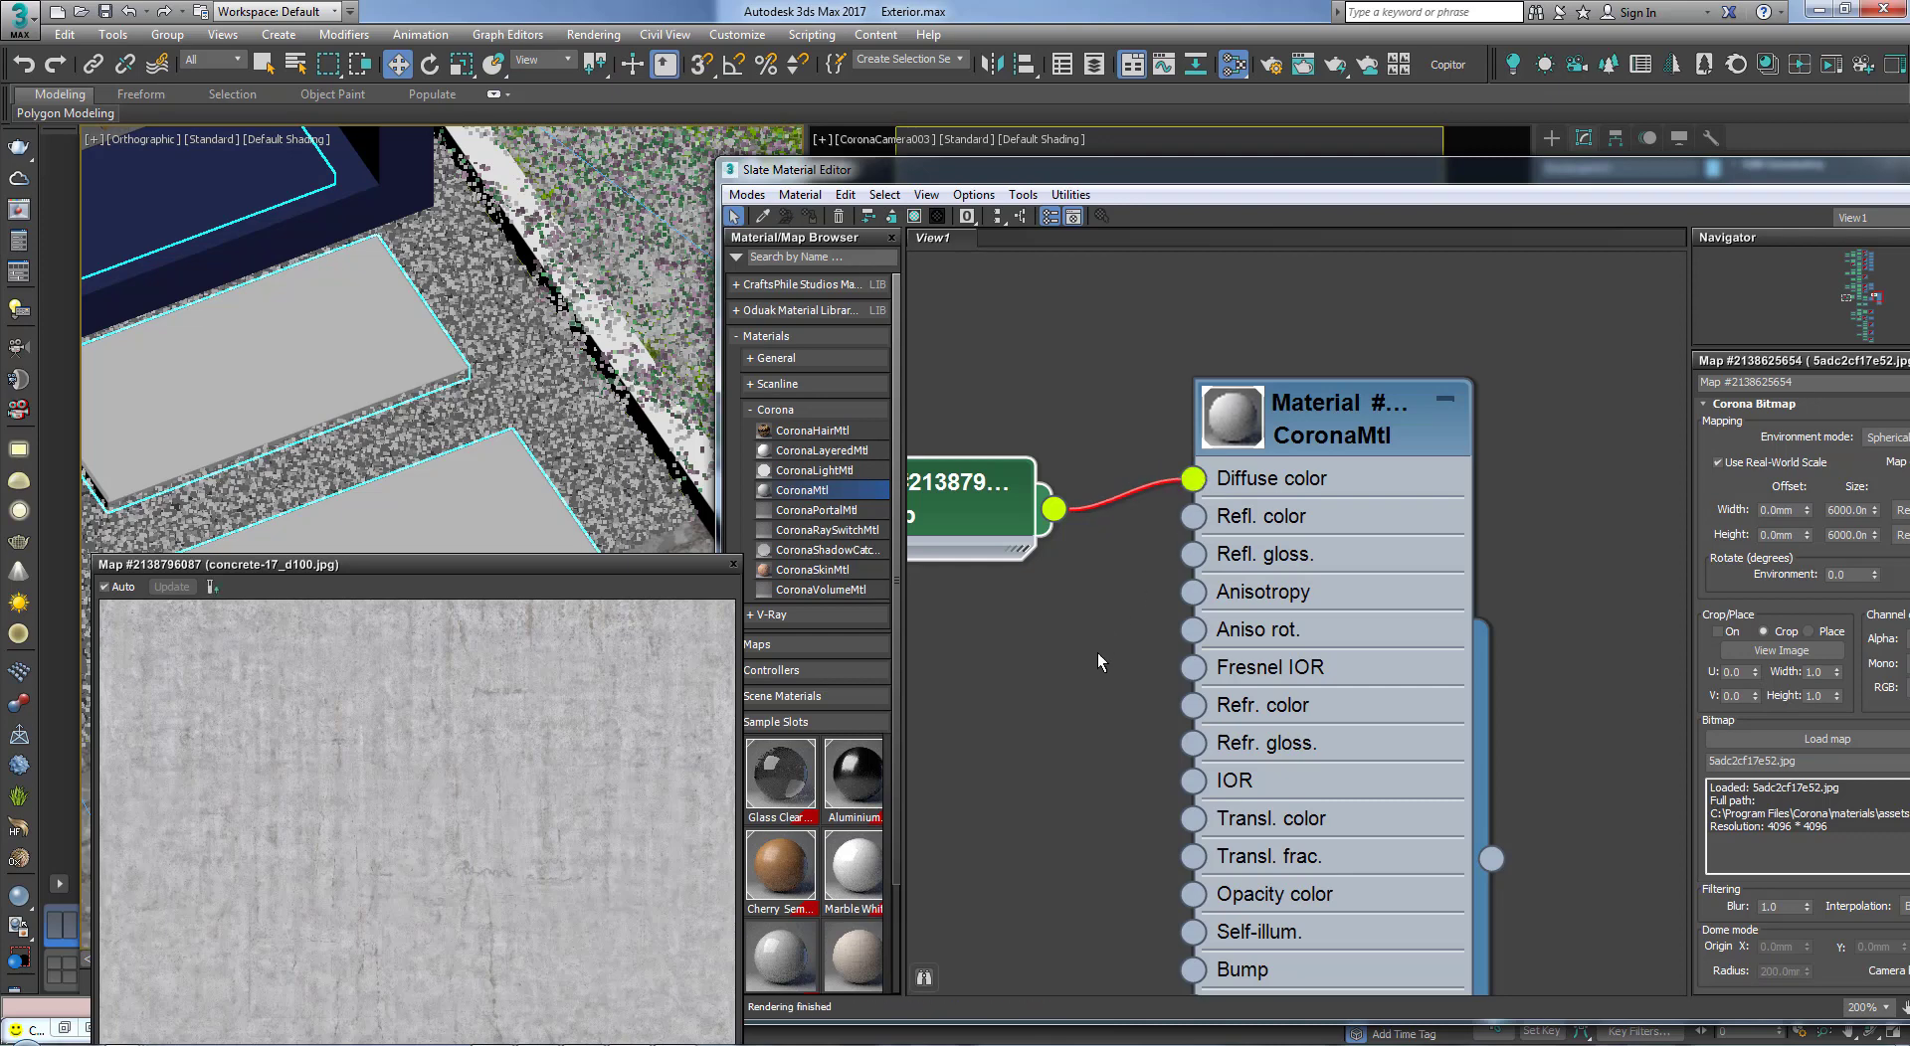
{"action": "left_click", "coordinate": [1282, 438]}
{"action": "left_click", "coordinate": [914, 217]}
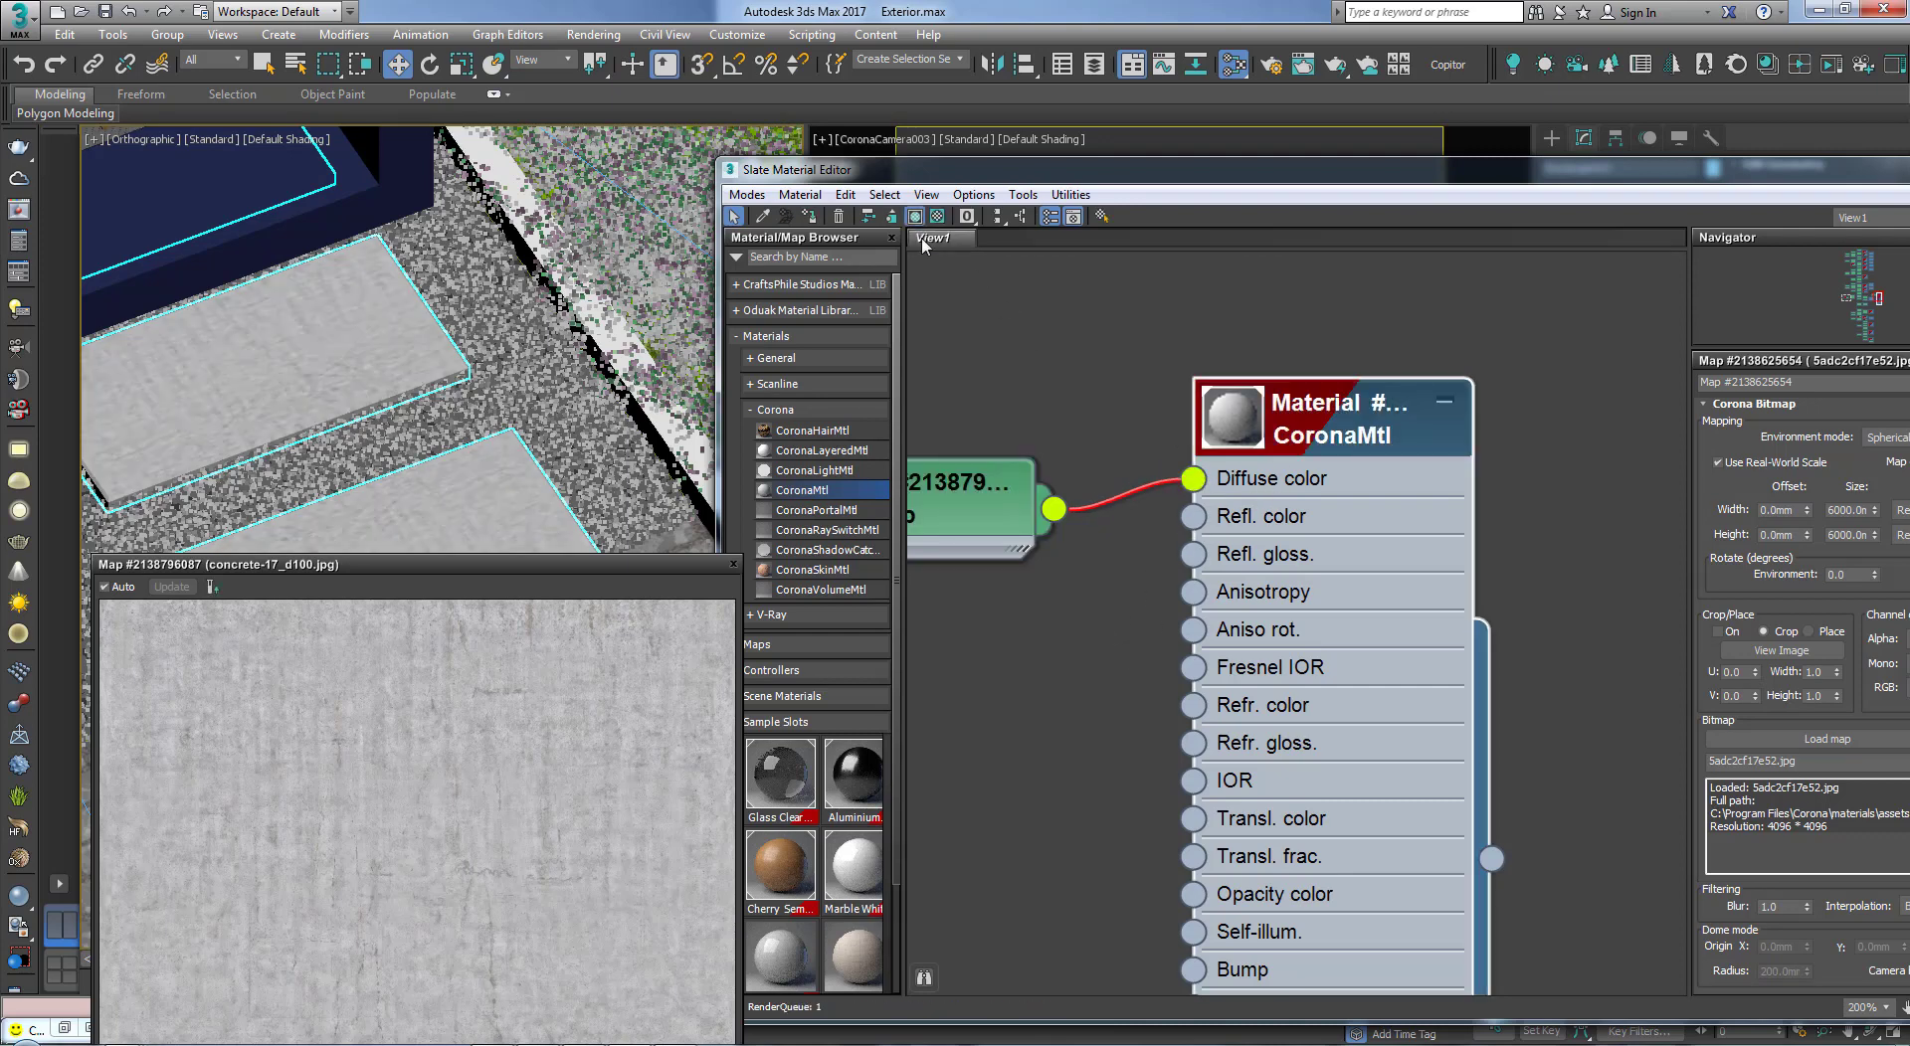
{"action": "left_click", "coordinate": [734, 564]}
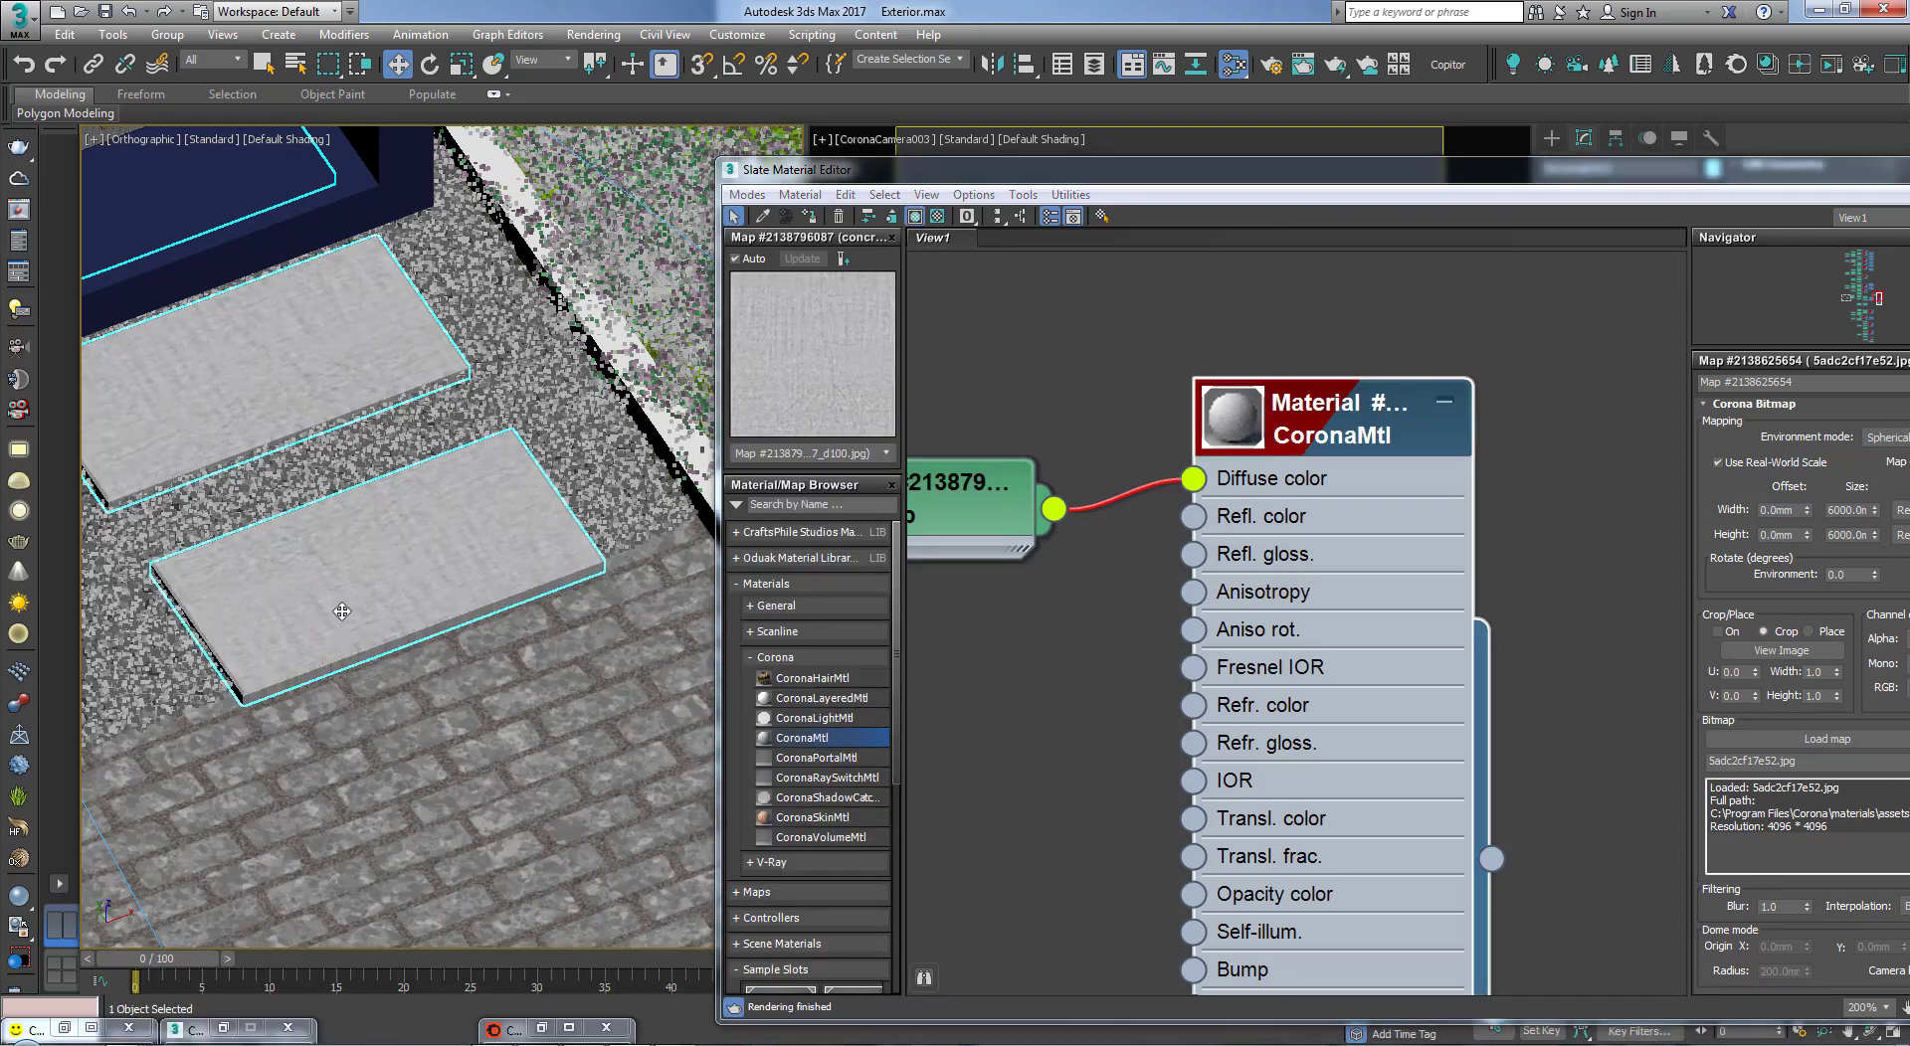
{"action": "middle_click_drag", "start_coordinate": [341, 608], "coordinate": [452, 589]}
{"action": "scroll", "coordinate": [334, 395], "scroll_direction": "up", "scroll_amount": 7}
{"action": "scroll", "coordinate": [368, 497], "scroll_direction": "down", "scroll_amount": 6}
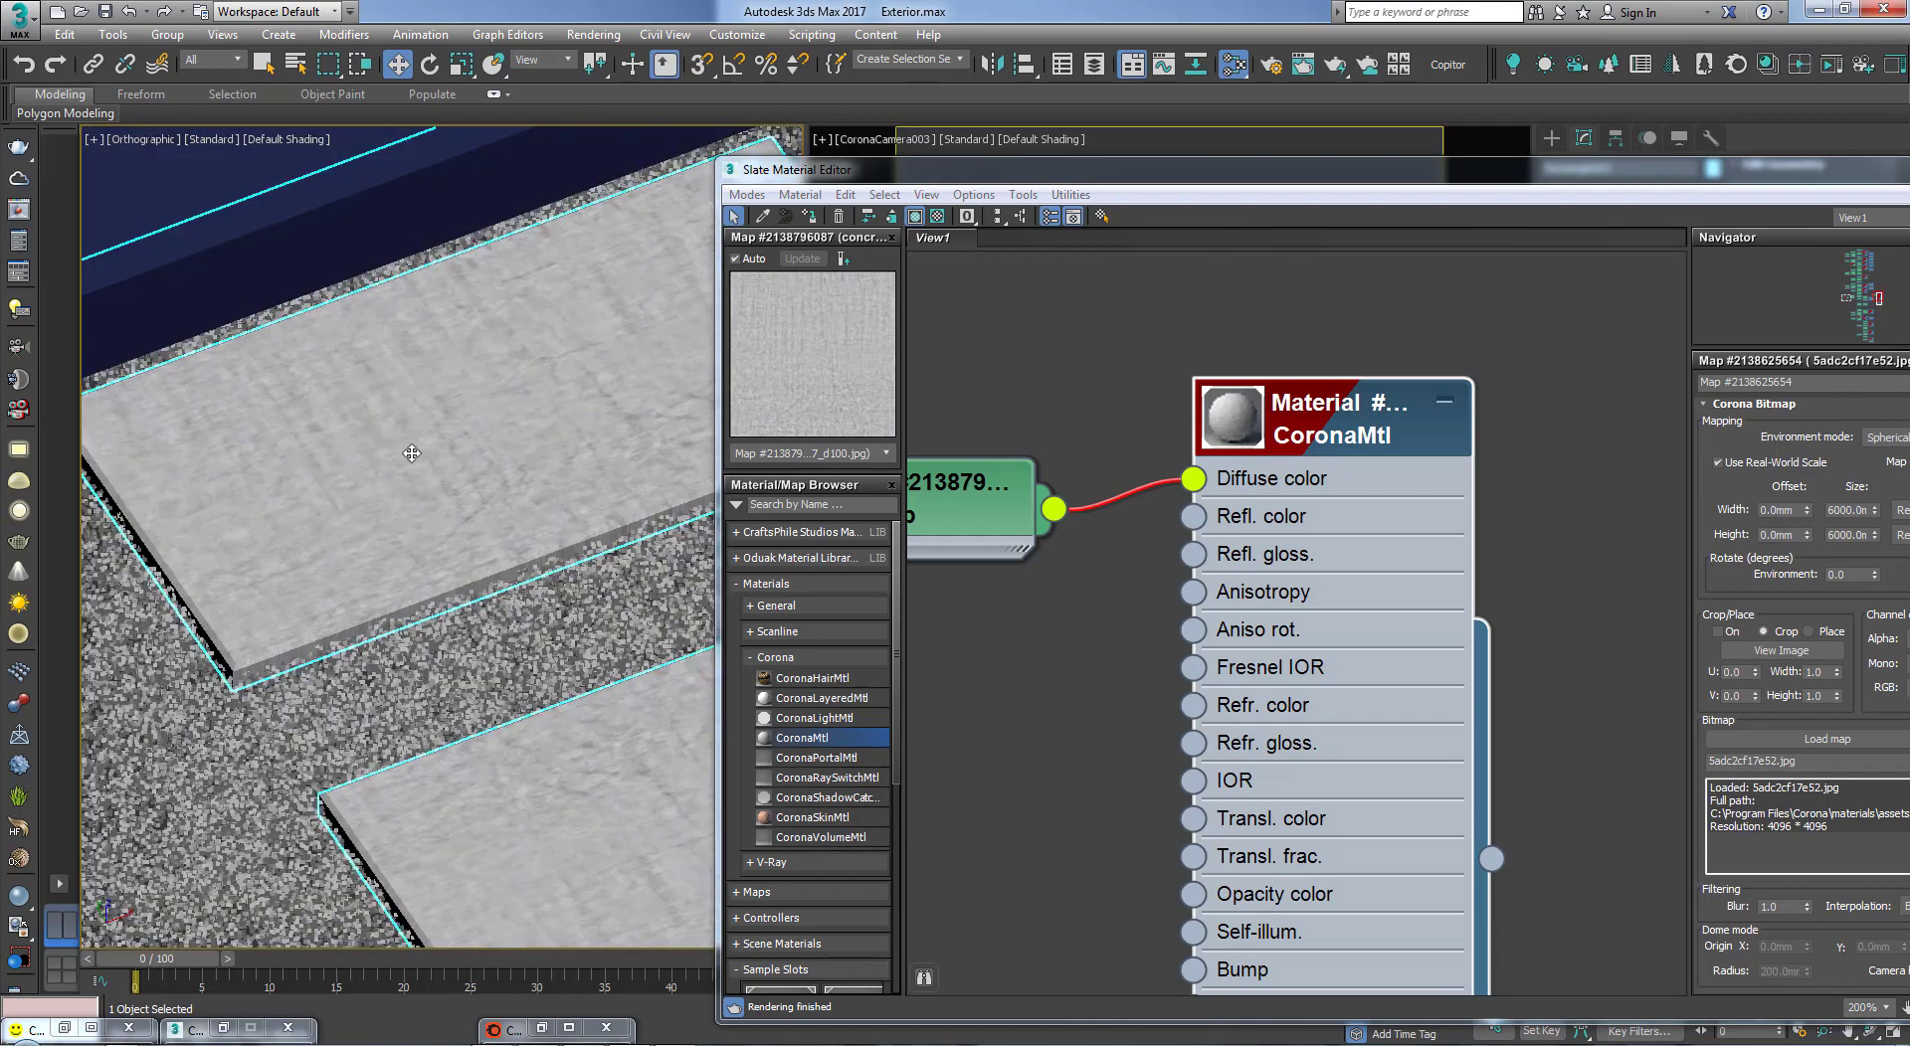
{"action": "mouse_move", "coordinate": [34, 1029]}
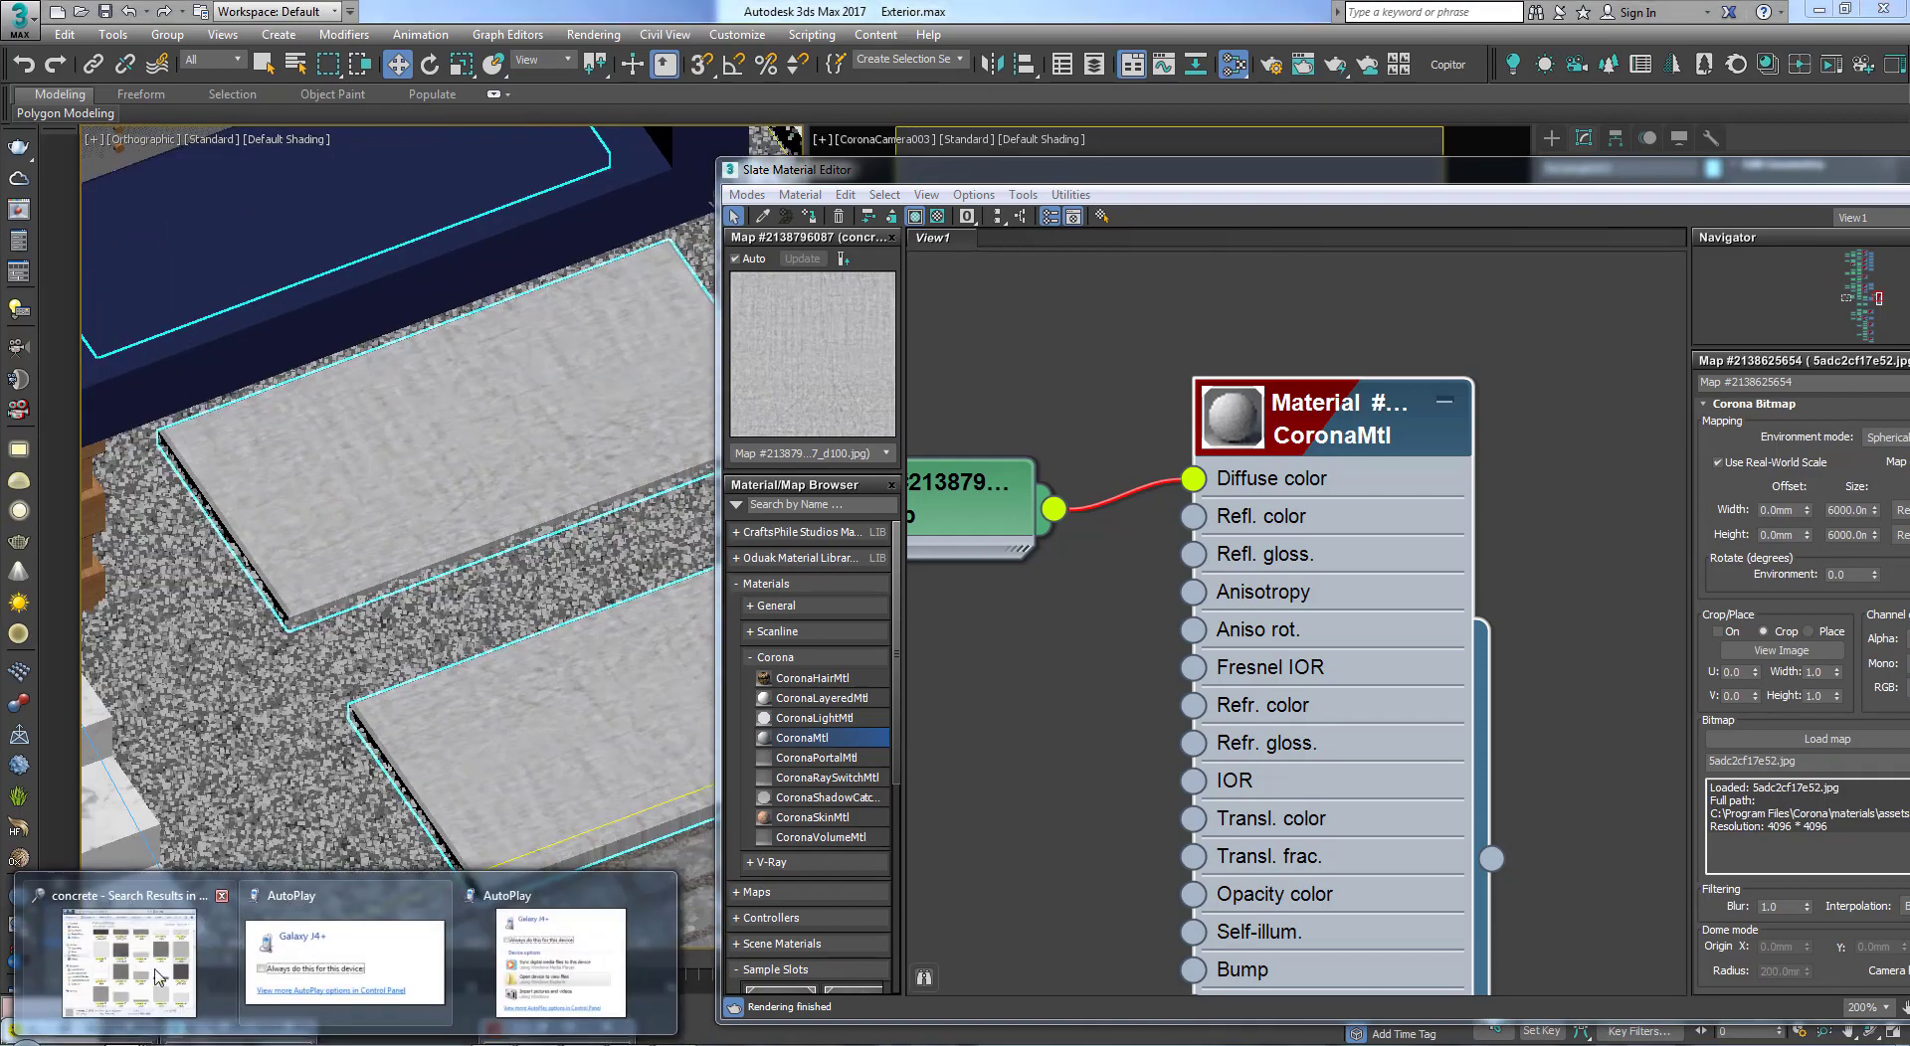
{"action": "left_click", "coordinate": [124, 940]}
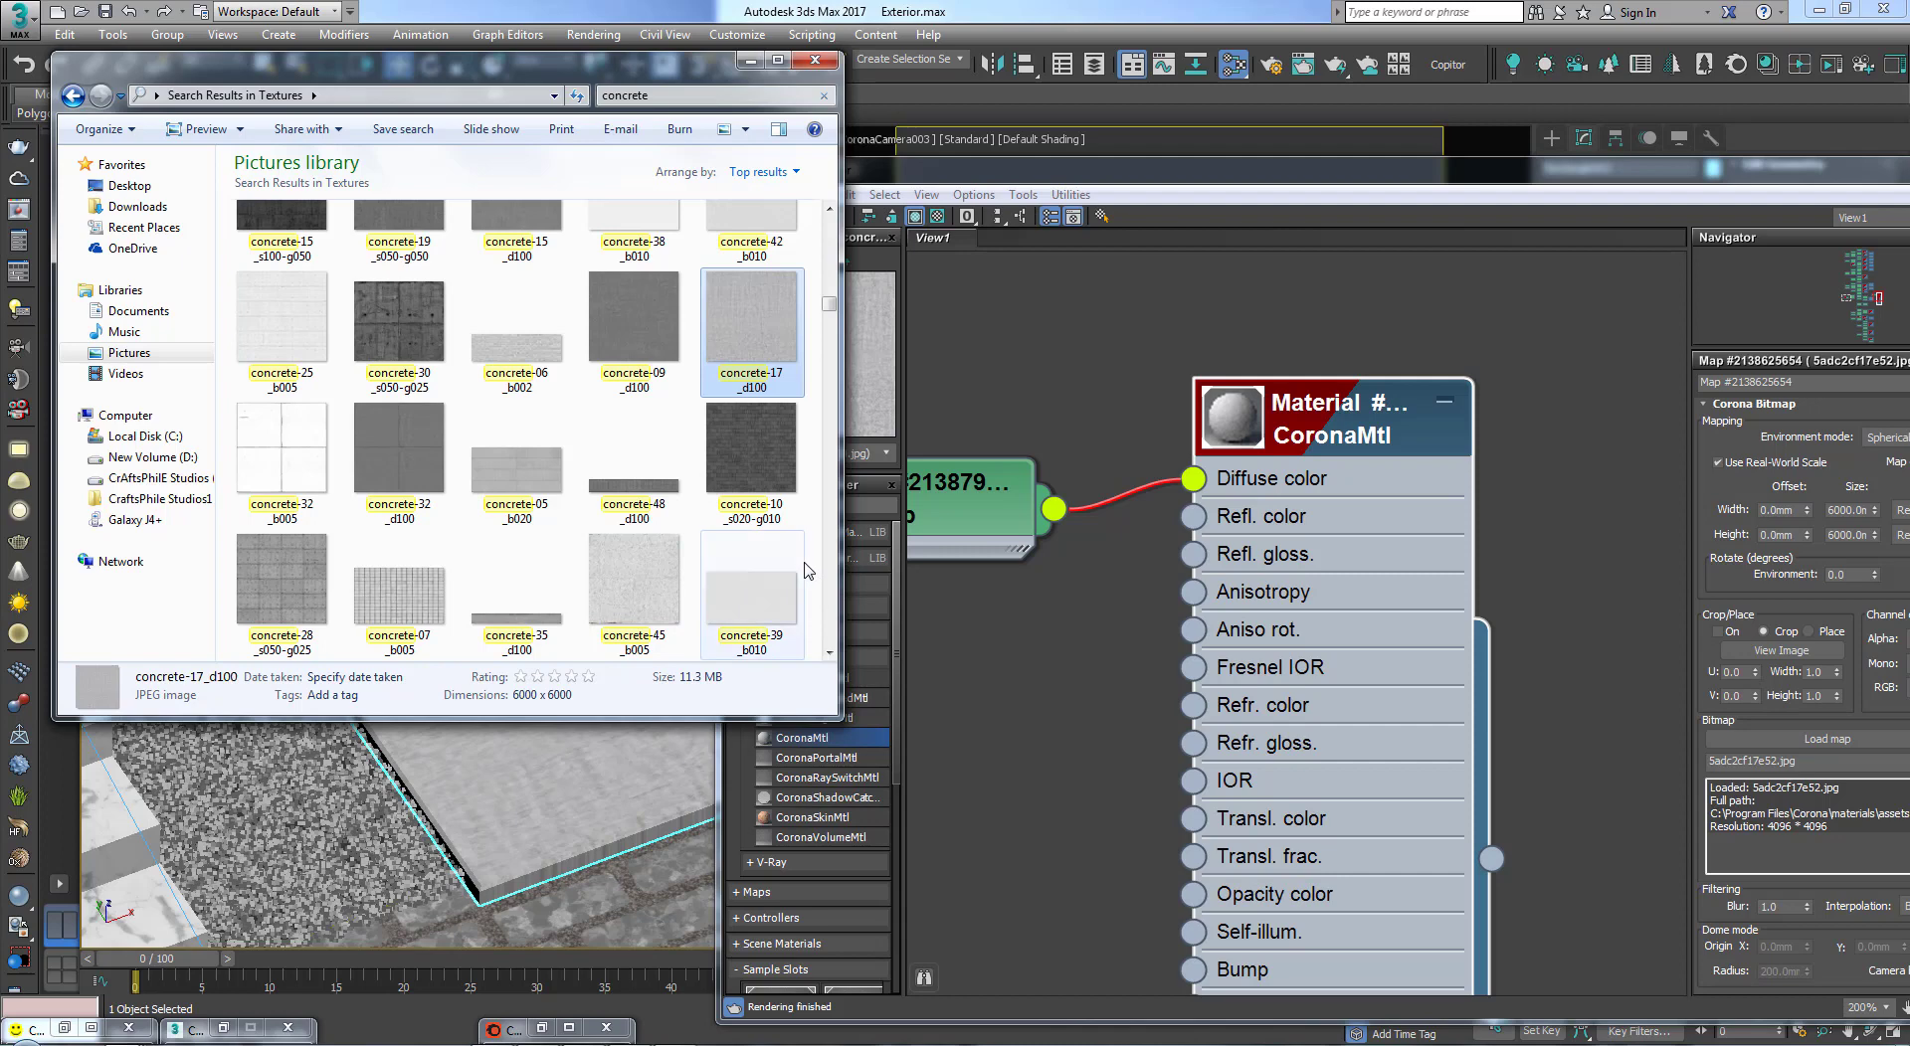
{"action": "left_click", "coordinate": [1116, 683]}
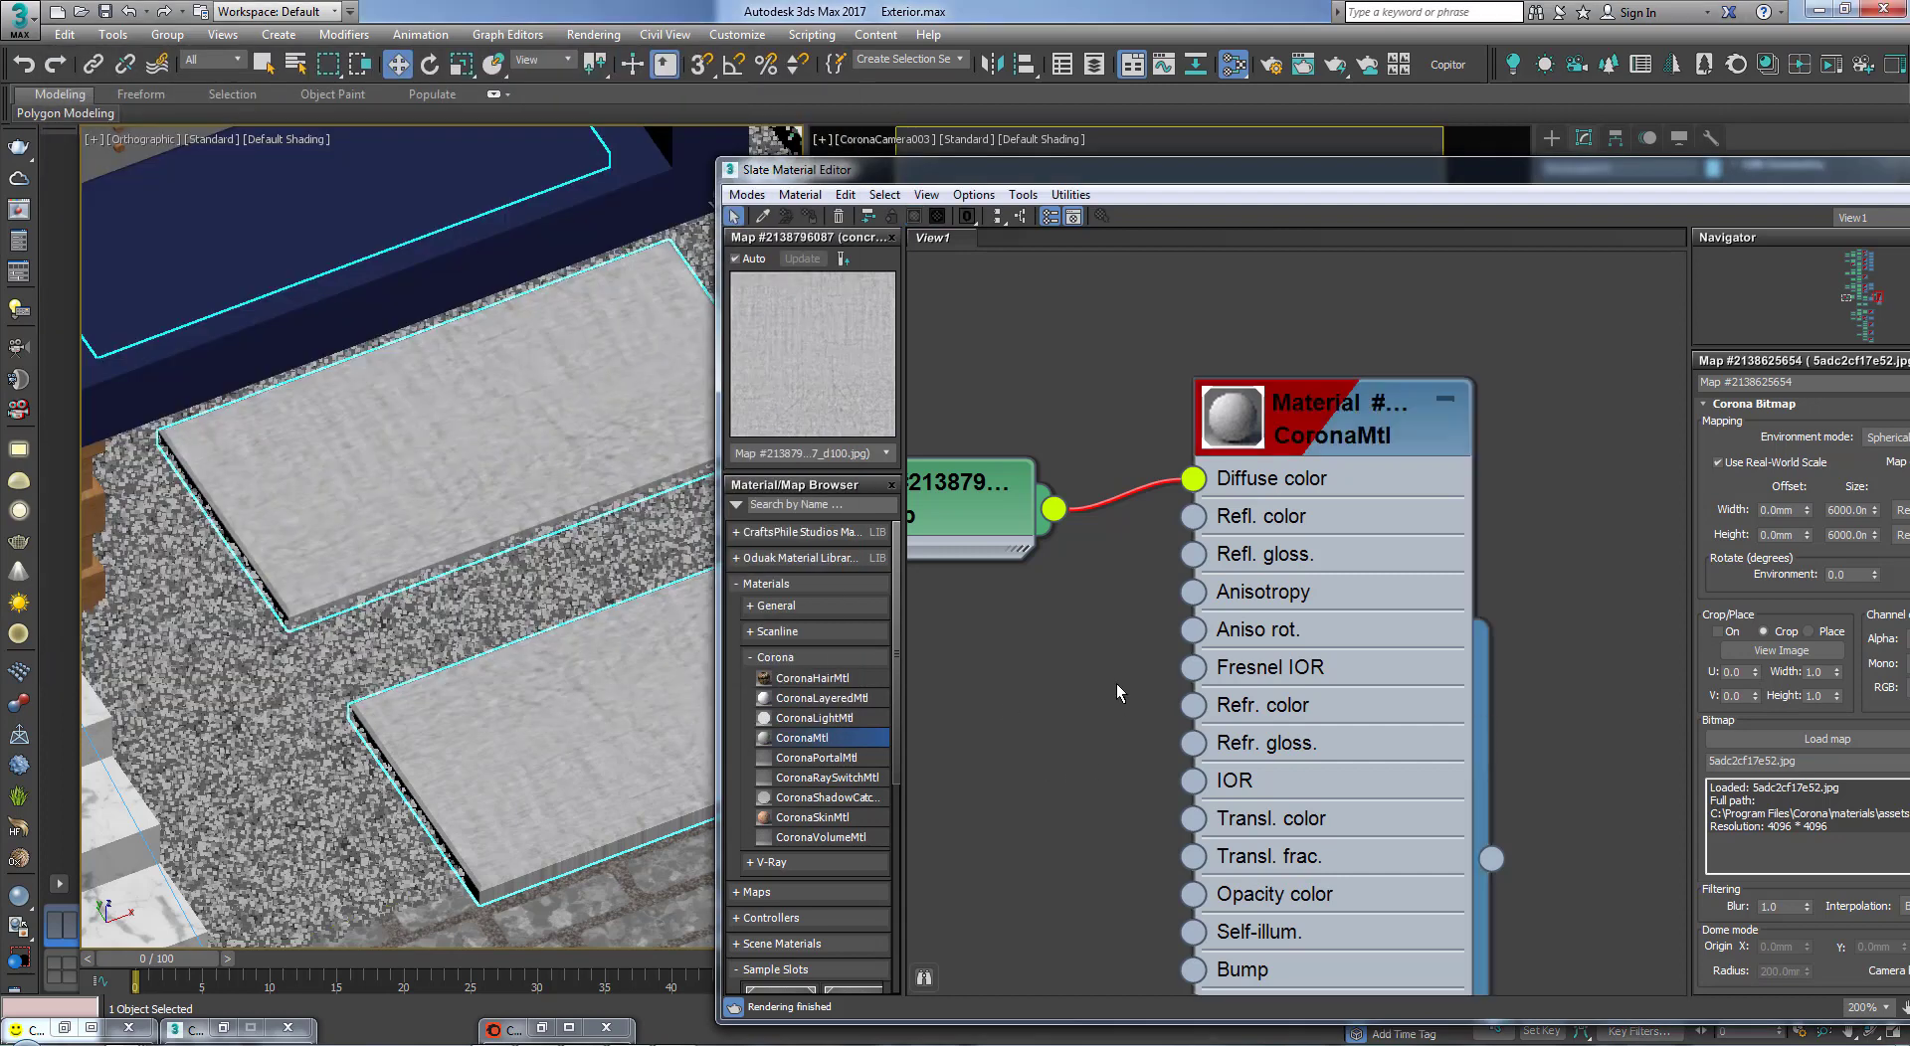
Step: Connect the concrete-17_d100 bitmap to the material's Refl. color and Refl. gloss. slots
{"action": "middle_click_drag", "start_coordinate": [1103, 626], "coordinate": [1319, 676]}
{"action": "left_click_drag", "start_coordinate": [1158, 570], "coordinate": [1078, 490]}
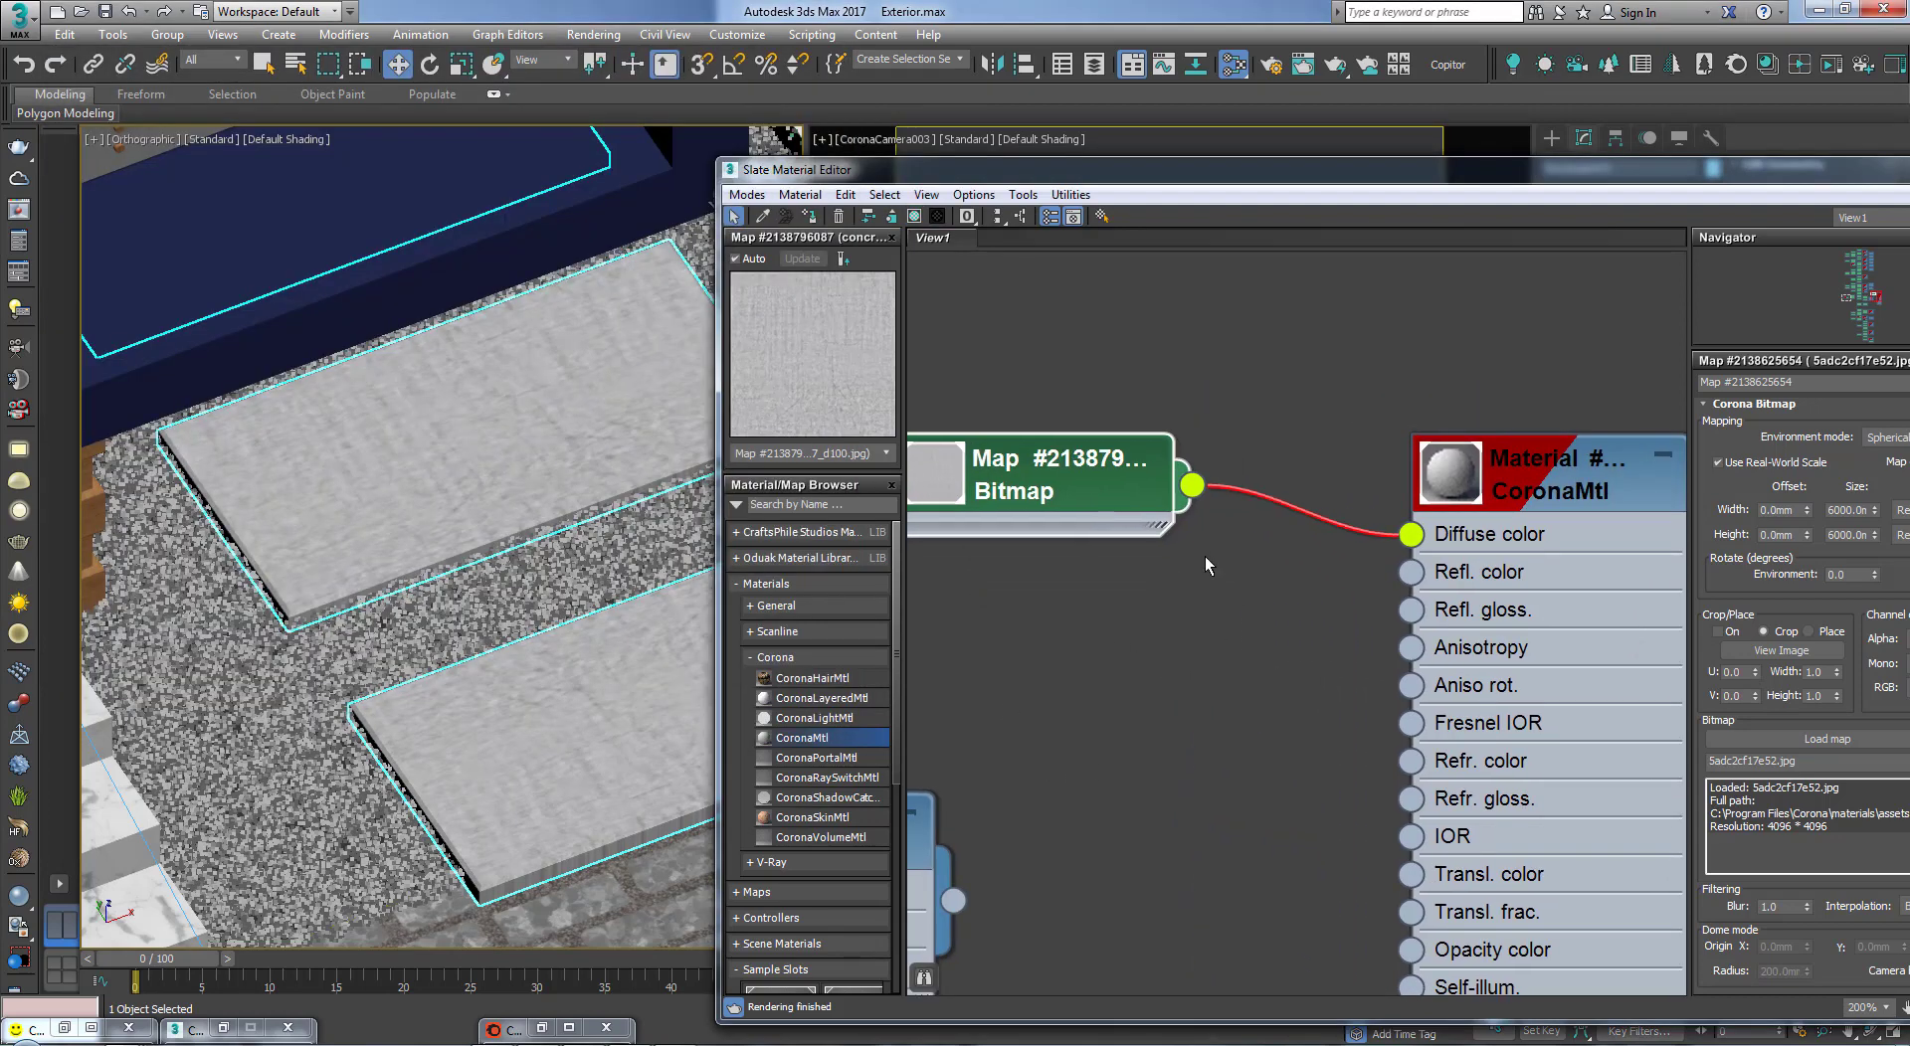
{"action": "middle_click_drag", "start_coordinate": [1233, 578], "coordinate": [1175, 577]}
{"action": "left_click_drag", "start_coordinate": [1169, 567], "coordinate": [1348, 566]}
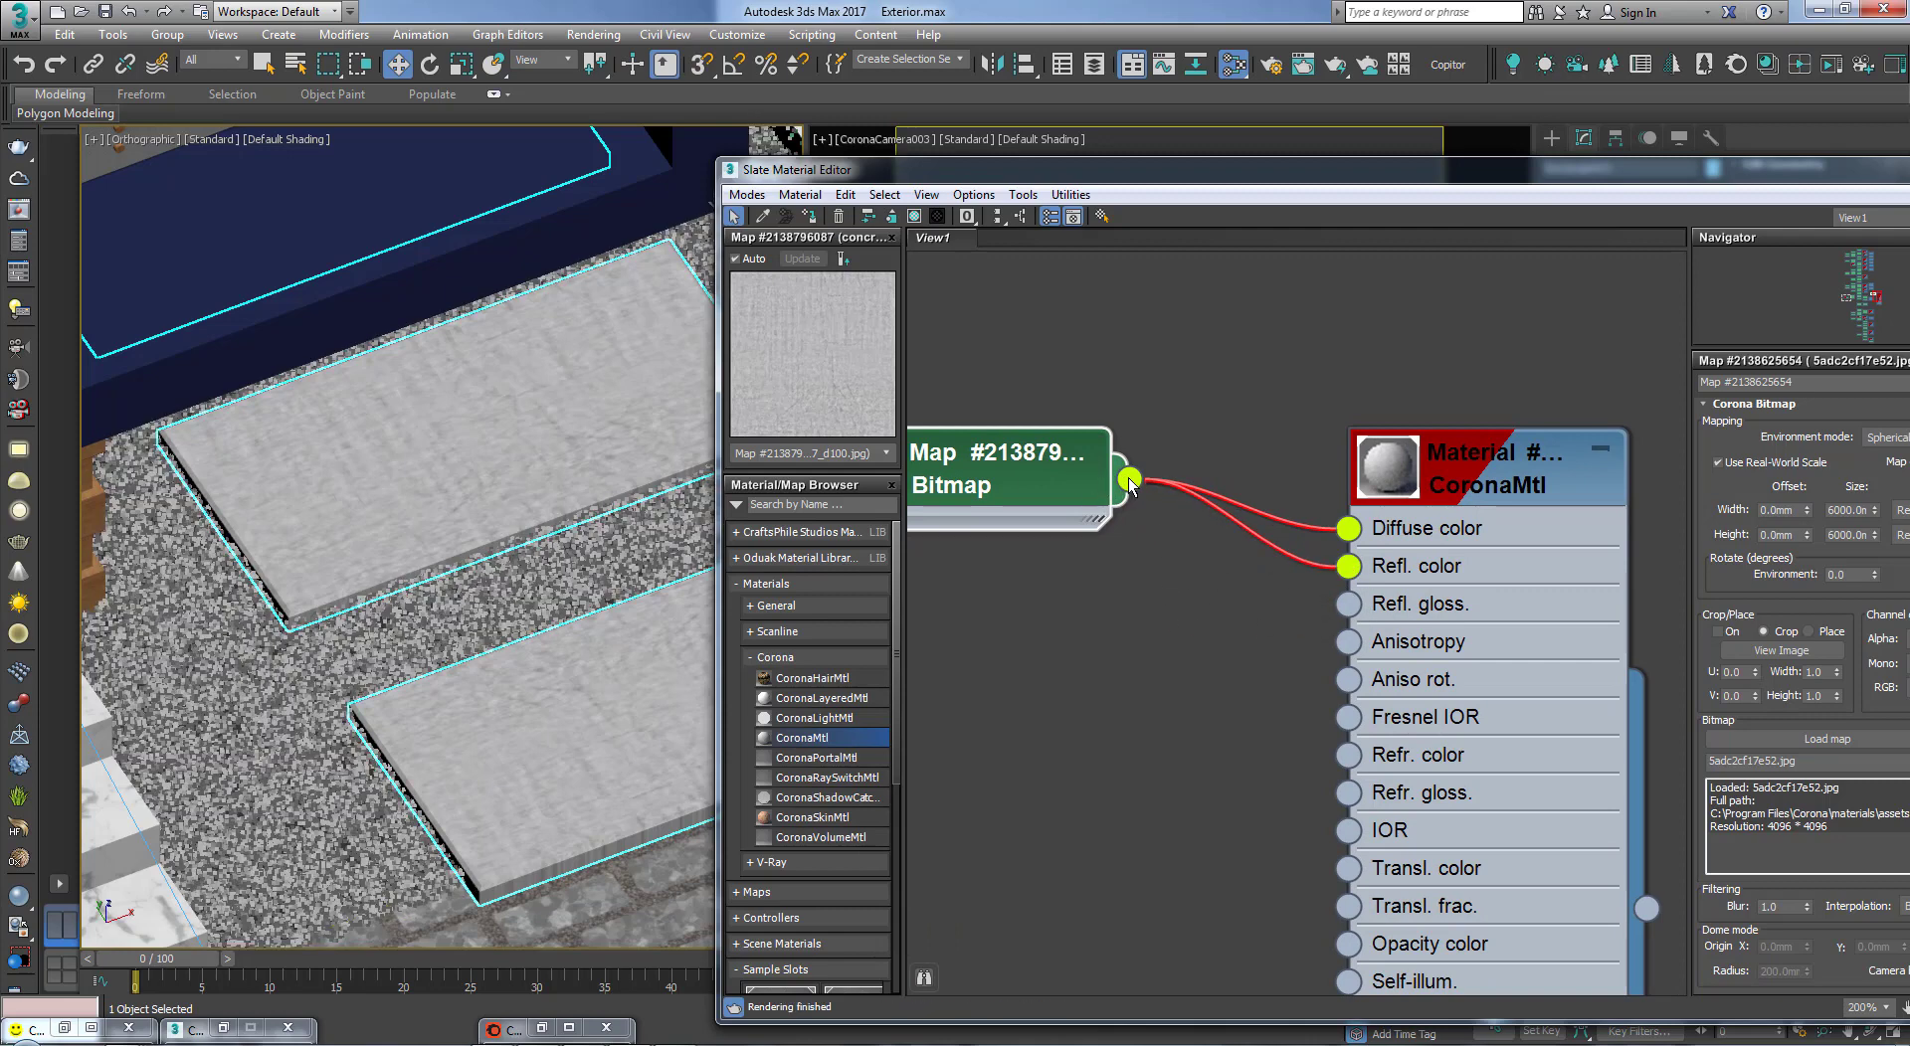
{"action": "left_click_drag", "start_coordinate": [1122, 486], "coordinate": [1348, 603]}
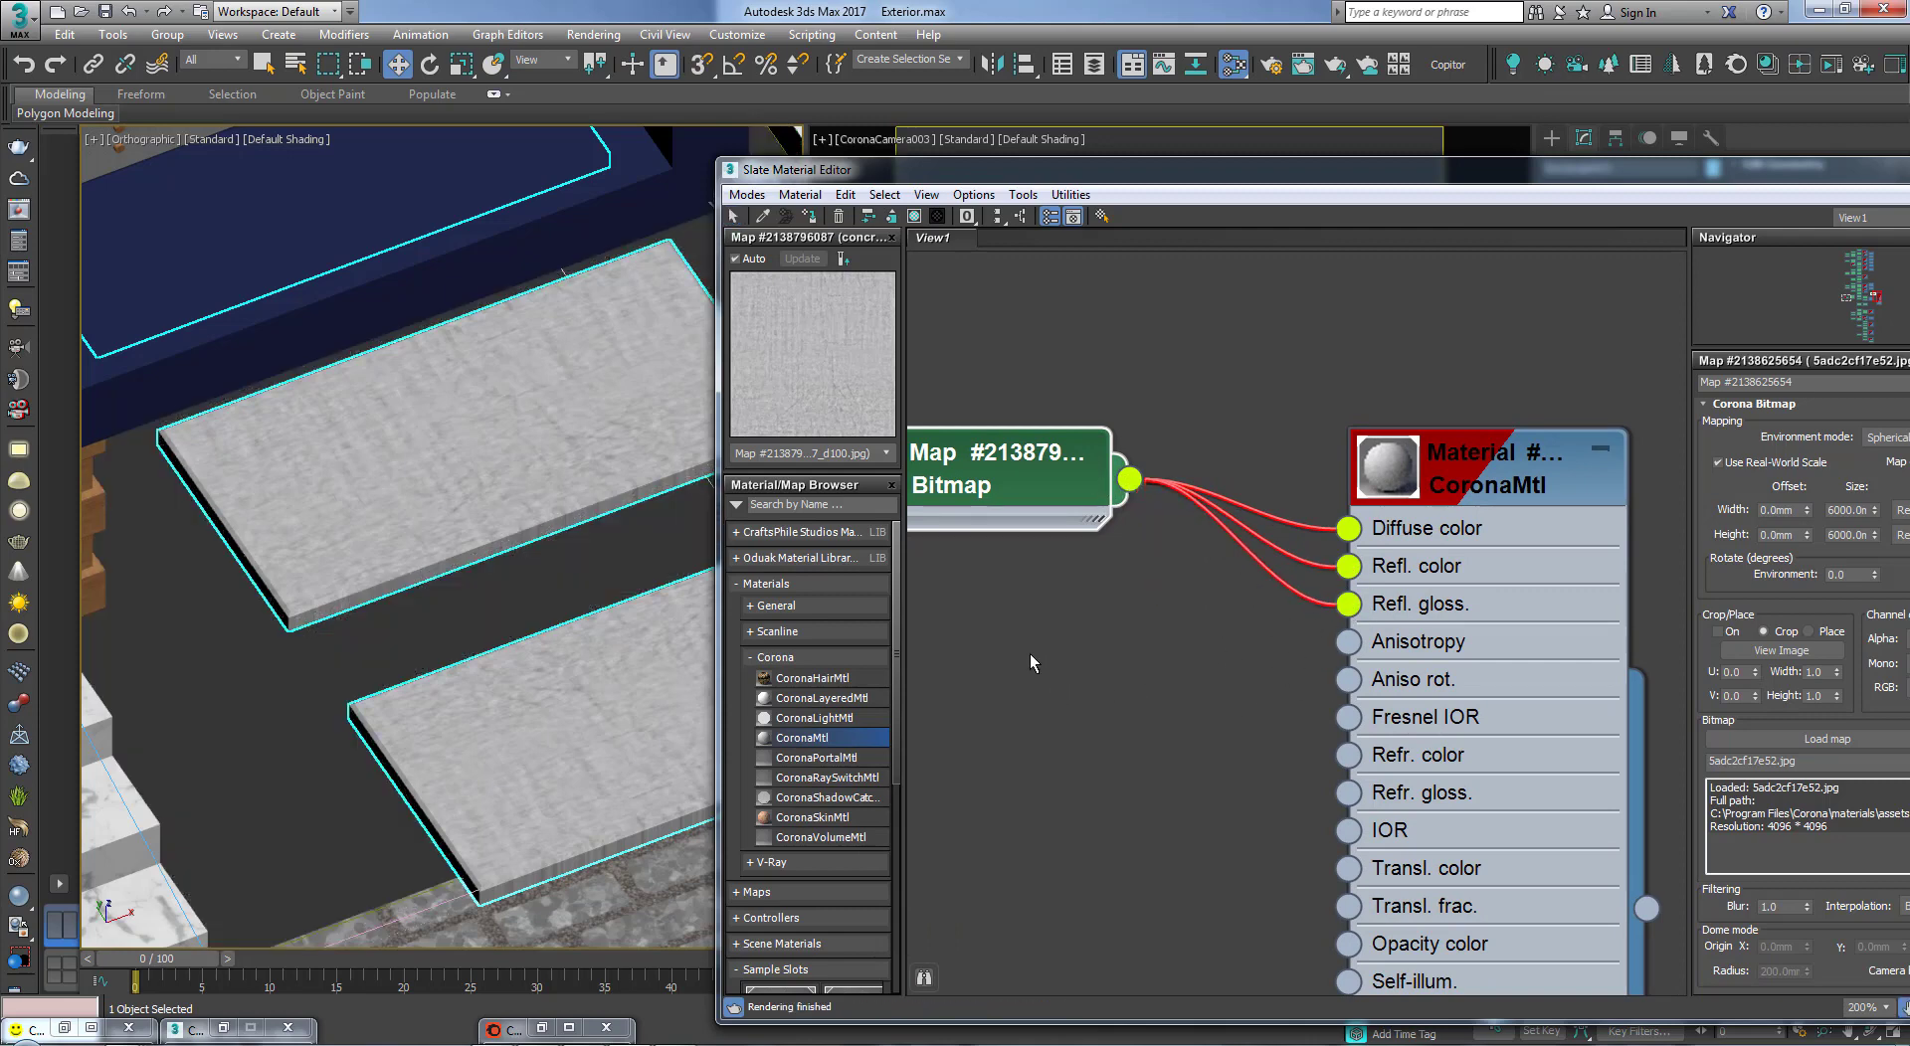
Step: Reposition the concrete bitmap node slightly lower beside the material's input slots
{"action": "middle_click_drag", "start_coordinate": [1029, 653], "coordinate": [1092, 648]}
{"action": "scroll", "coordinate": [1091, 612], "scroll_direction": "down", "scroll_amount": 1}
{"action": "left_click_drag", "start_coordinate": [1050, 495], "coordinate": [1305, 796]}
{"action": "left_click", "coordinate": [1160, 814]}
{"action": "middle_click_drag", "start_coordinate": [1082, 837], "coordinate": [1167, 658]}
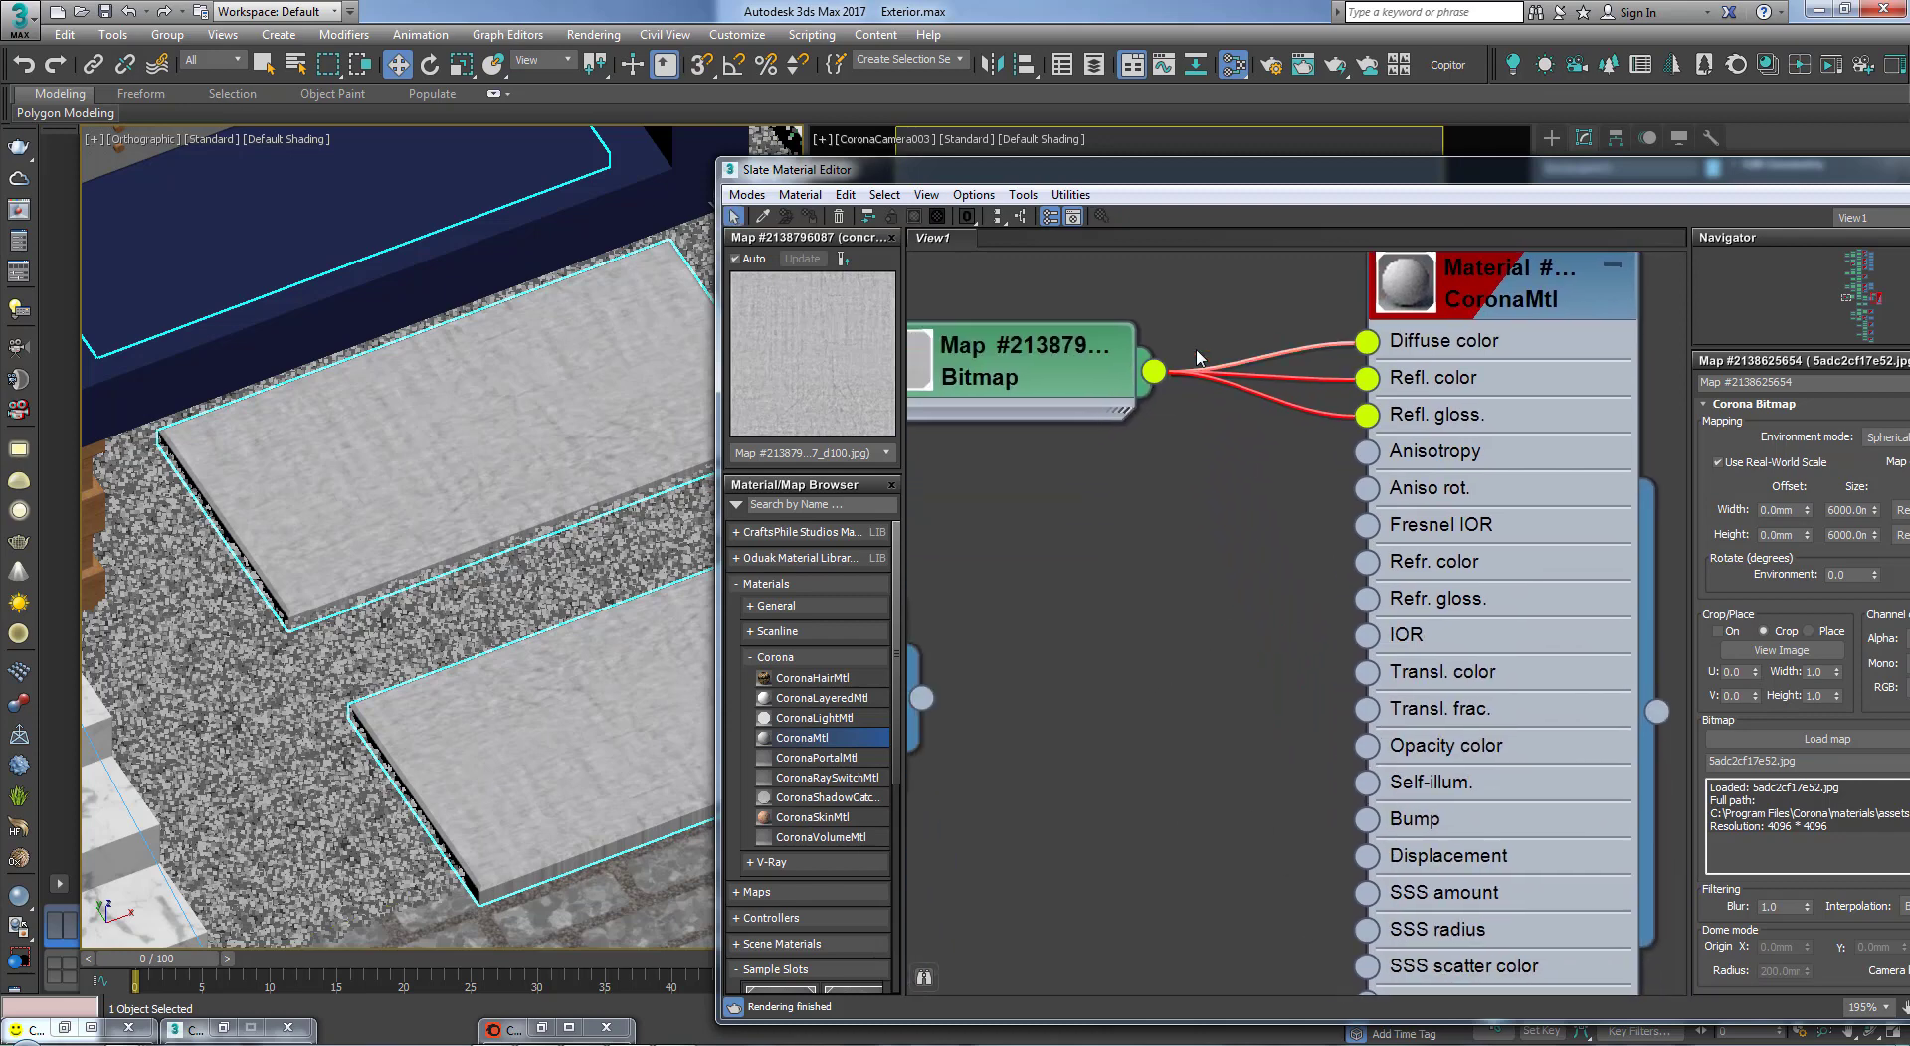
Step: Connect the concrete-17_d100 bitmap to the material's Bump slot and reposition the bitmap node lower beside the inputs
{"action": "mouse_move", "coordinate": [1153, 371]}
{"action": "left_mouse_down"}
{"action": "mouse_move", "coordinate": [1338, 802]}
{"action": "mouse_move", "coordinate": [1367, 819]}
{"action": "left_mouse_up"}
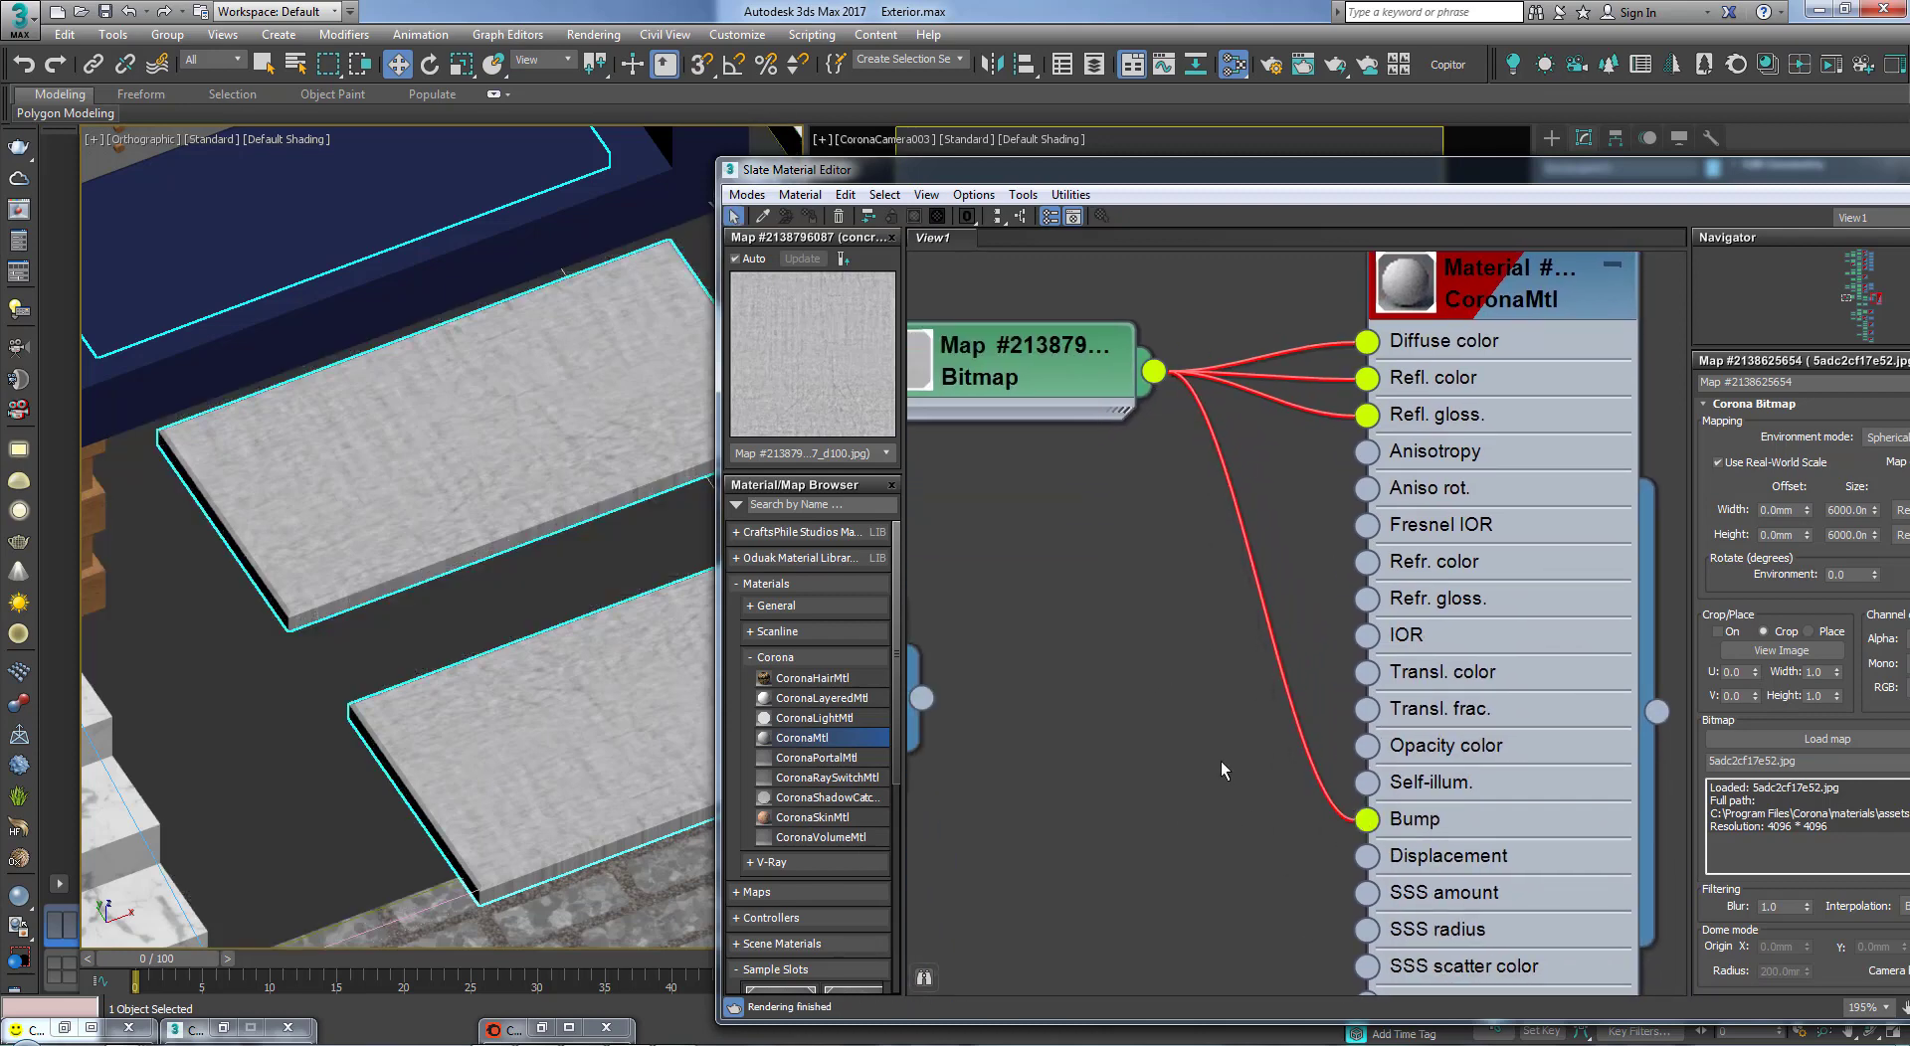
{"action": "middle_click_drag", "start_coordinate": [1240, 725], "coordinate": [1165, 904]}
{"action": "scroll", "coordinate": [1367, 503], "scroll_direction": "up", "scroll_amount": 1}
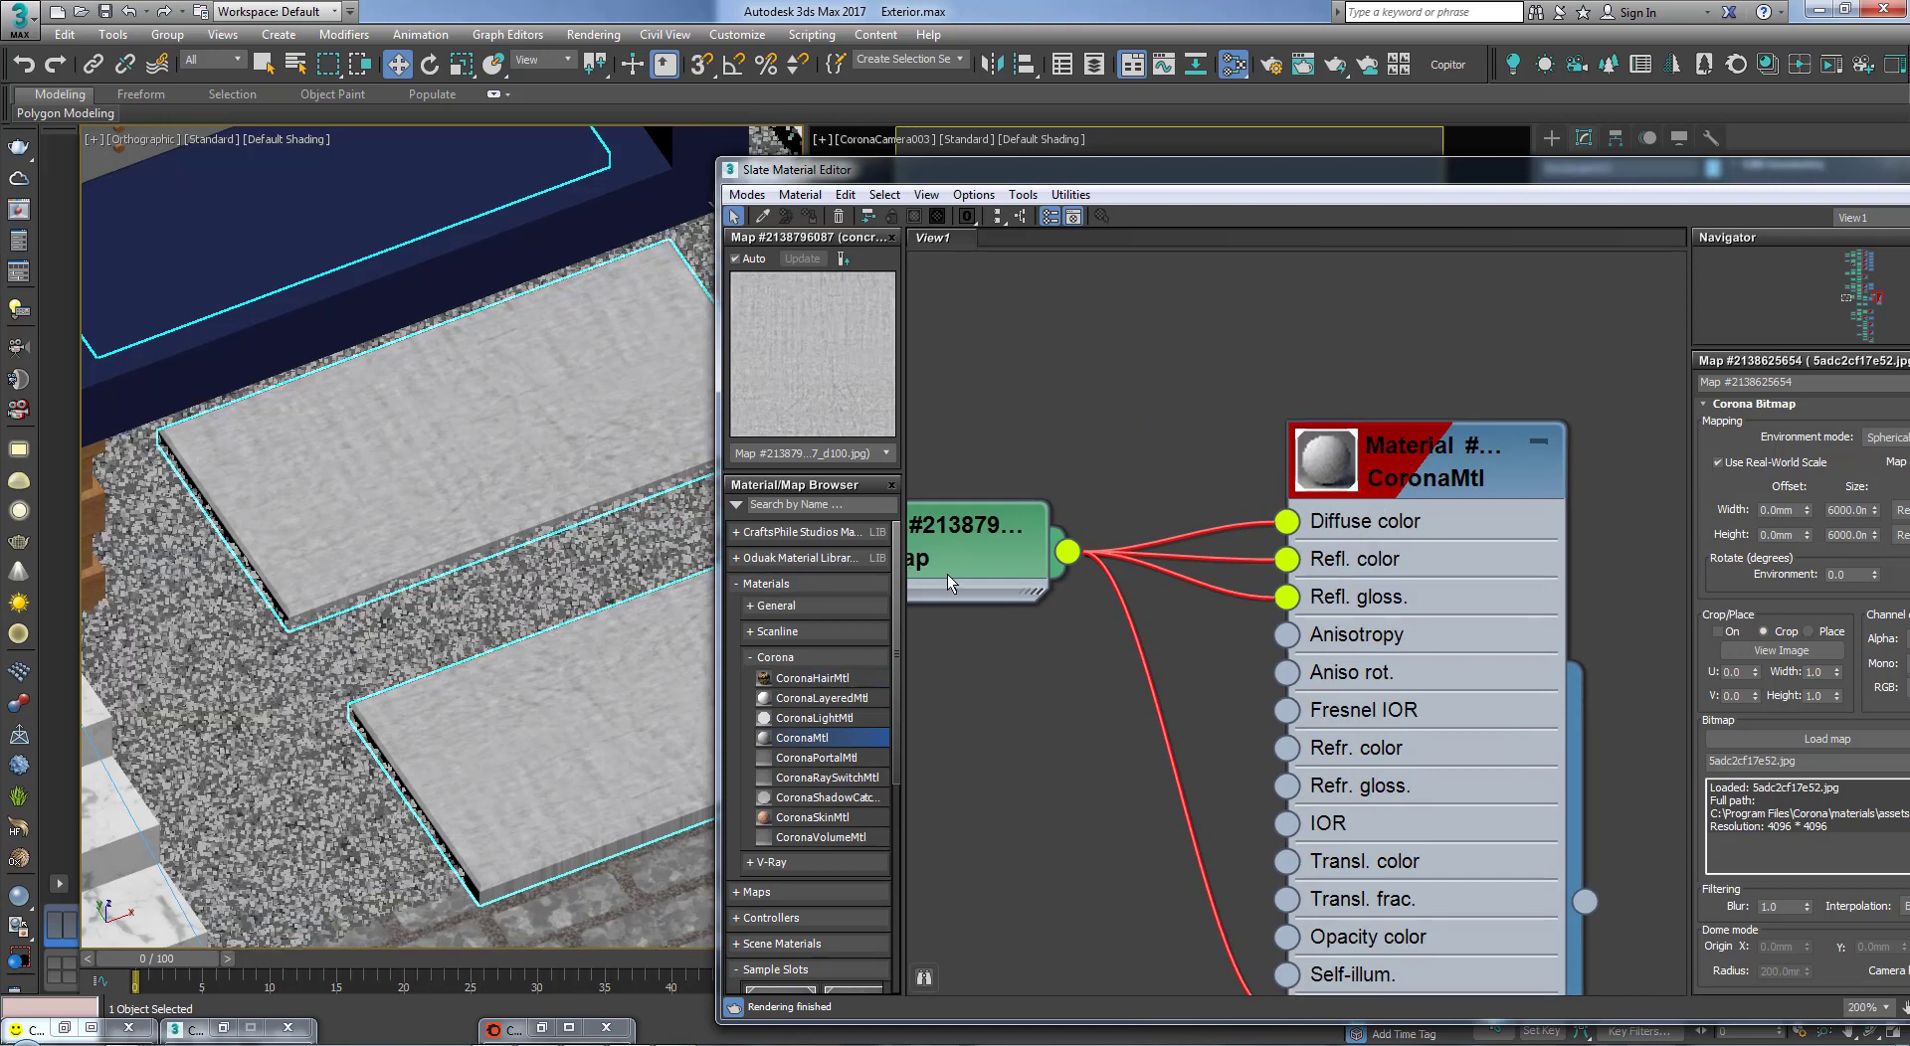
{"action": "left_click_drag", "start_coordinate": [947, 575], "coordinate": [1024, 691]}
Step: Open the concrete CoronaMtl's parameters, set its Reflection level to 1, and move the bitmap node slightly lower
{"action": "middle_click_drag", "start_coordinate": [1397, 497], "coordinate": [1479, 445]}
{"action": "left_click", "coordinate": [1479, 445]}
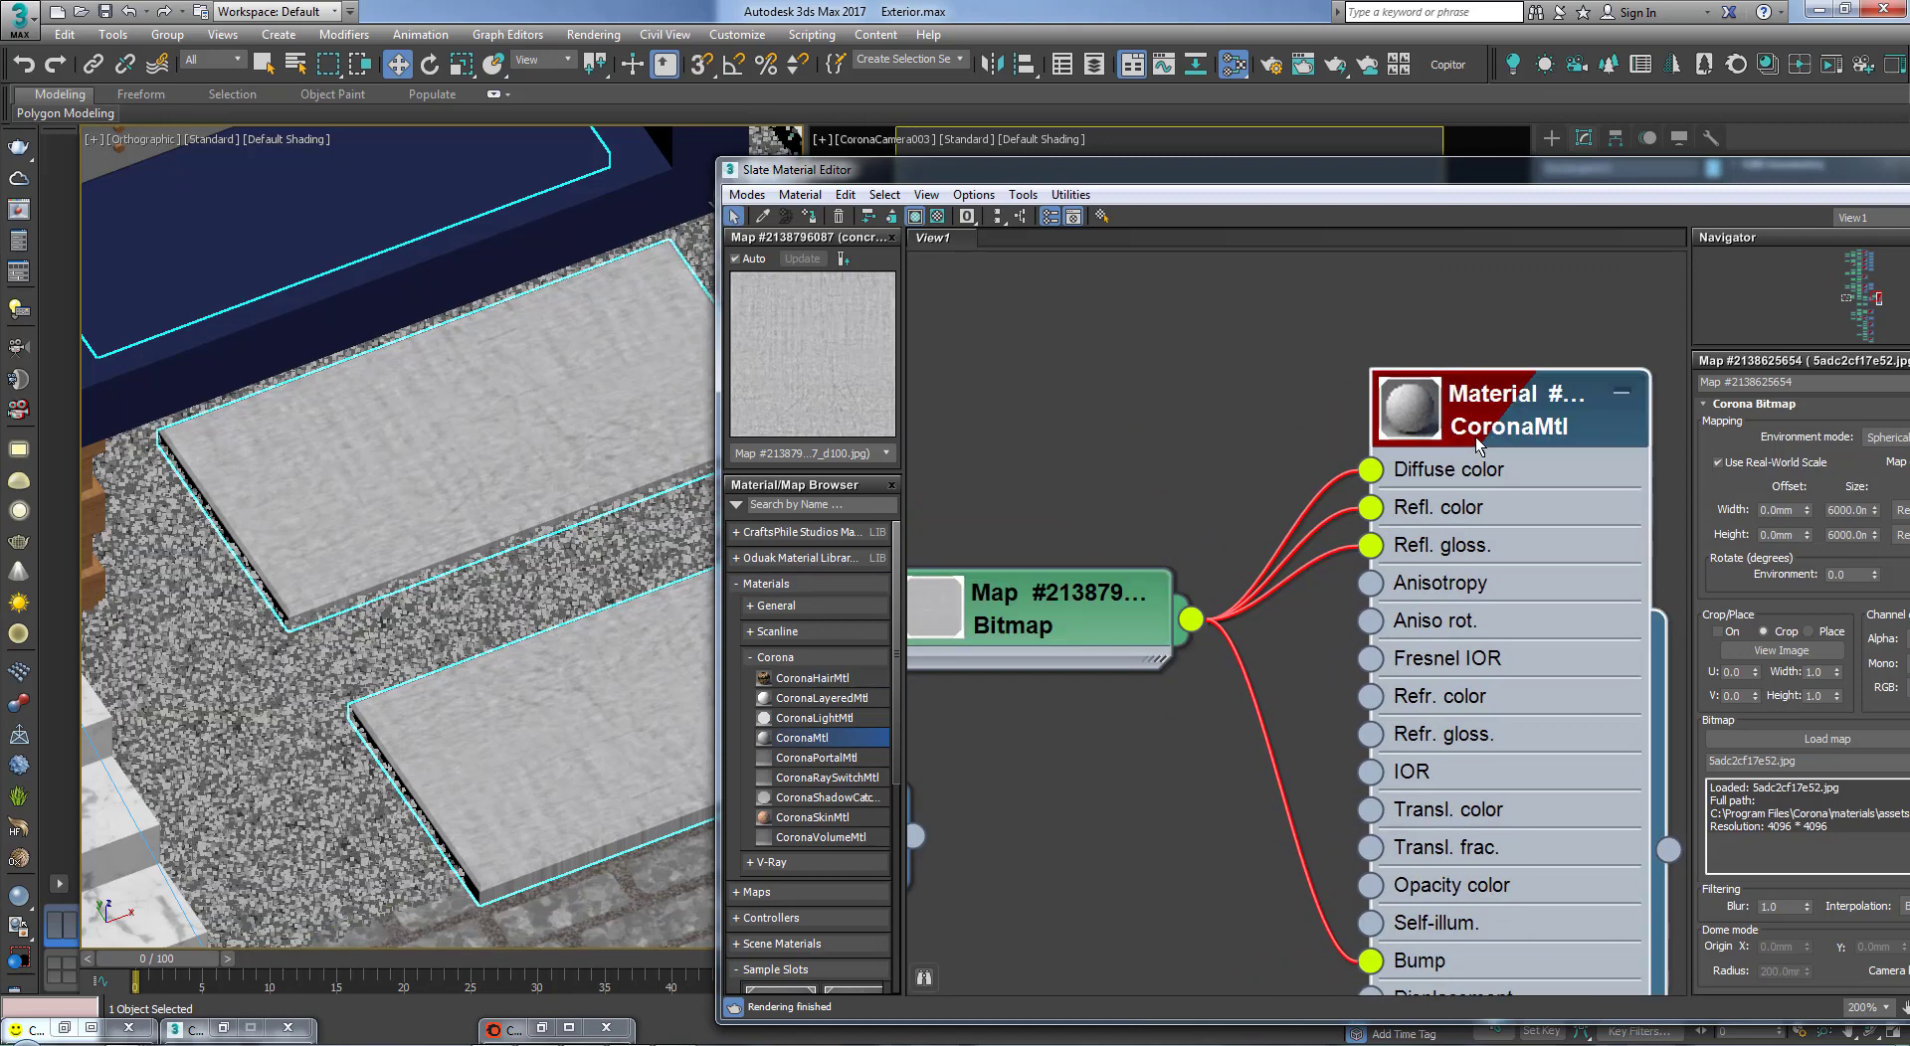
{"action": "left_click_drag", "start_coordinate": [1534, 169], "coordinate": [1120, 140]}
{"action": "left_click_drag", "start_coordinate": [1165, 378], "coordinate": [1166, 382]}
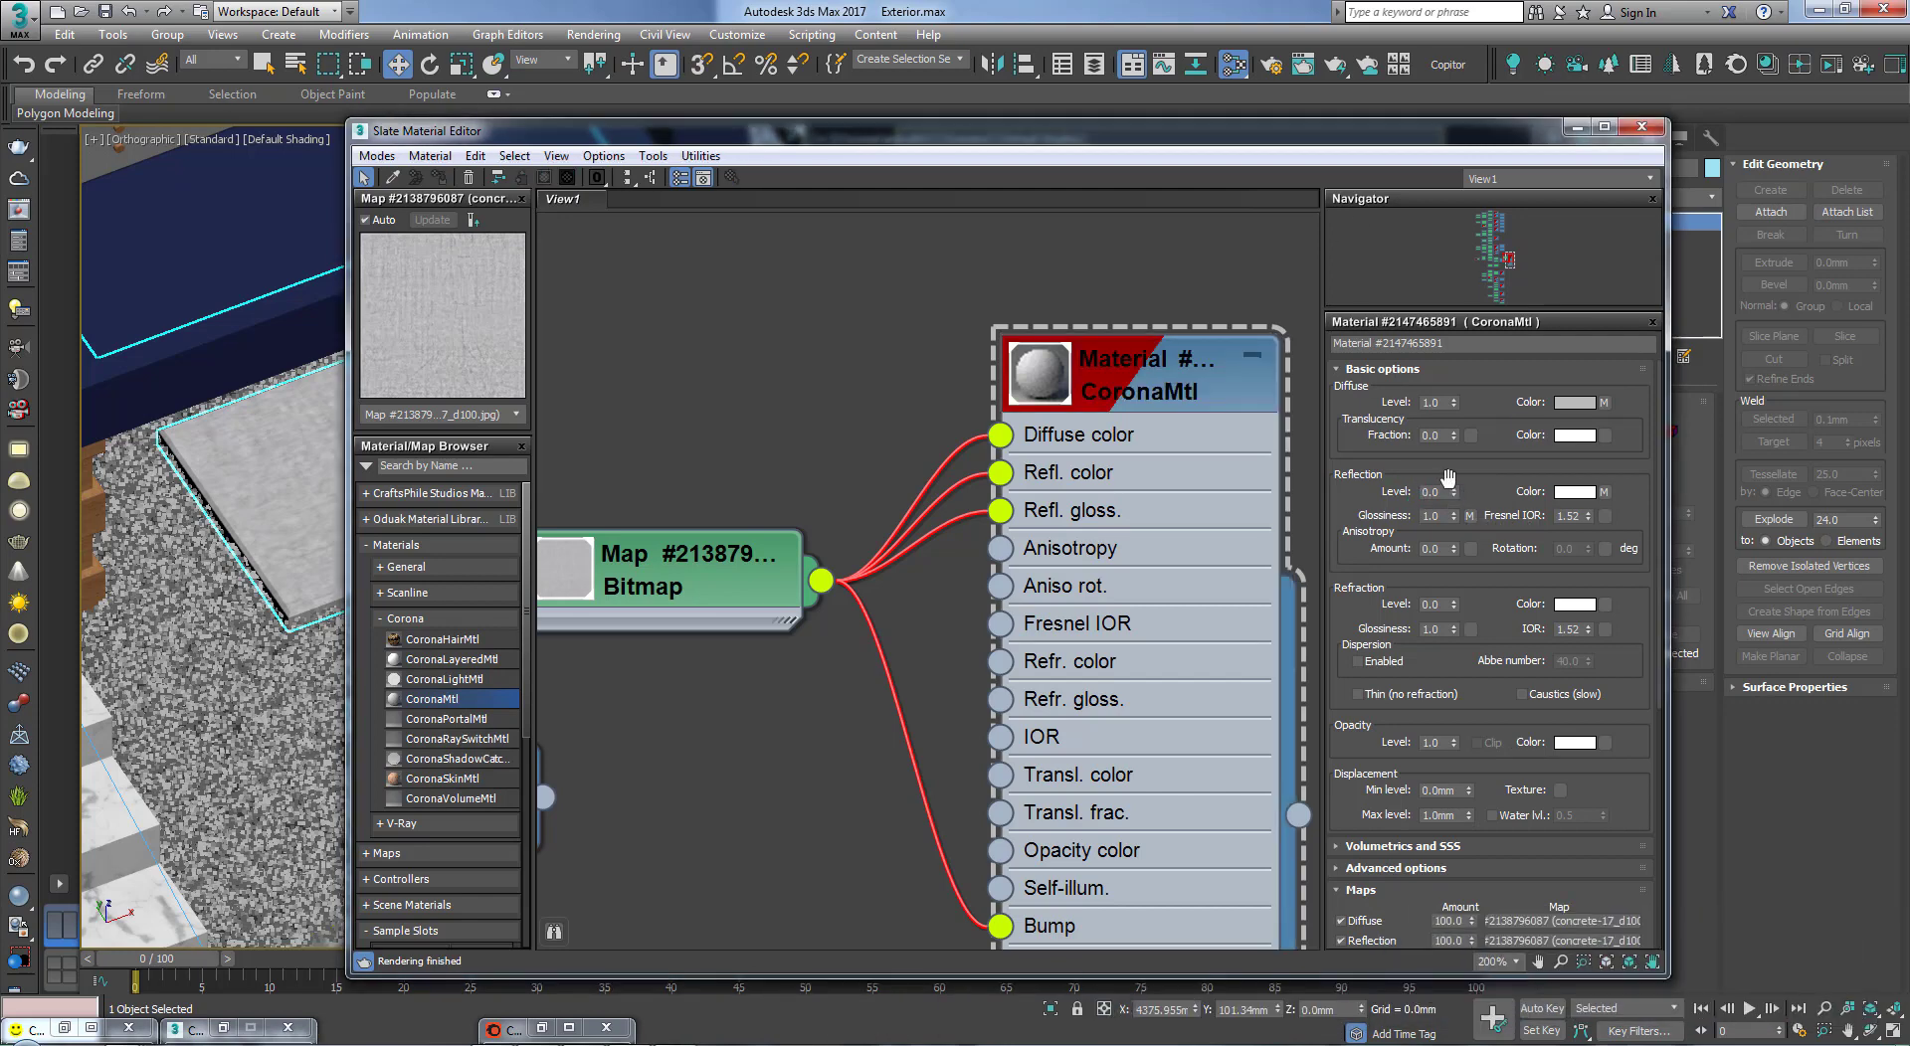
{"action": "left_click", "coordinate": [1428, 492]}
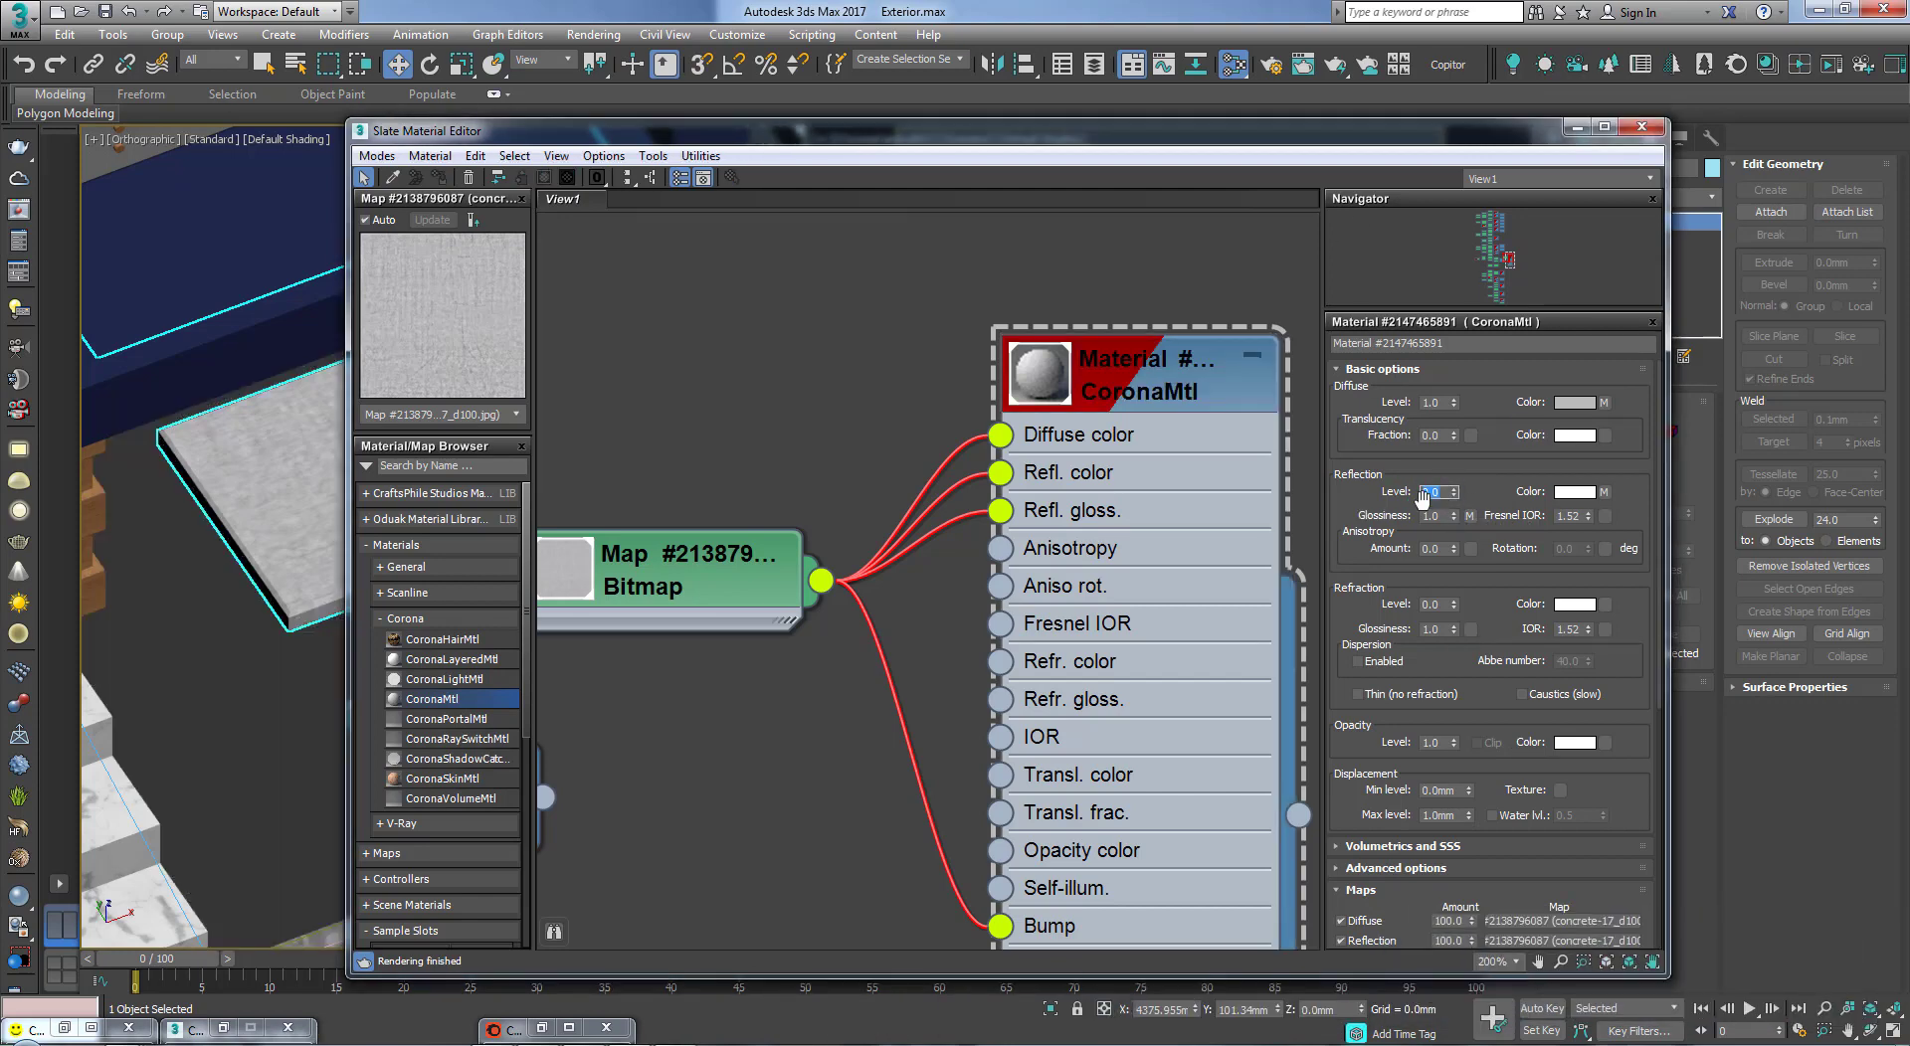
{"action": "type", "text": "1"}
{"action": "key", "text": "Tab"}
{"action": "middle_click_drag", "start_coordinate": [948, 587], "coordinate": [1097, 502]}
{"action": "left_click_drag", "start_coordinate": [839, 513], "coordinate": [879, 590]}
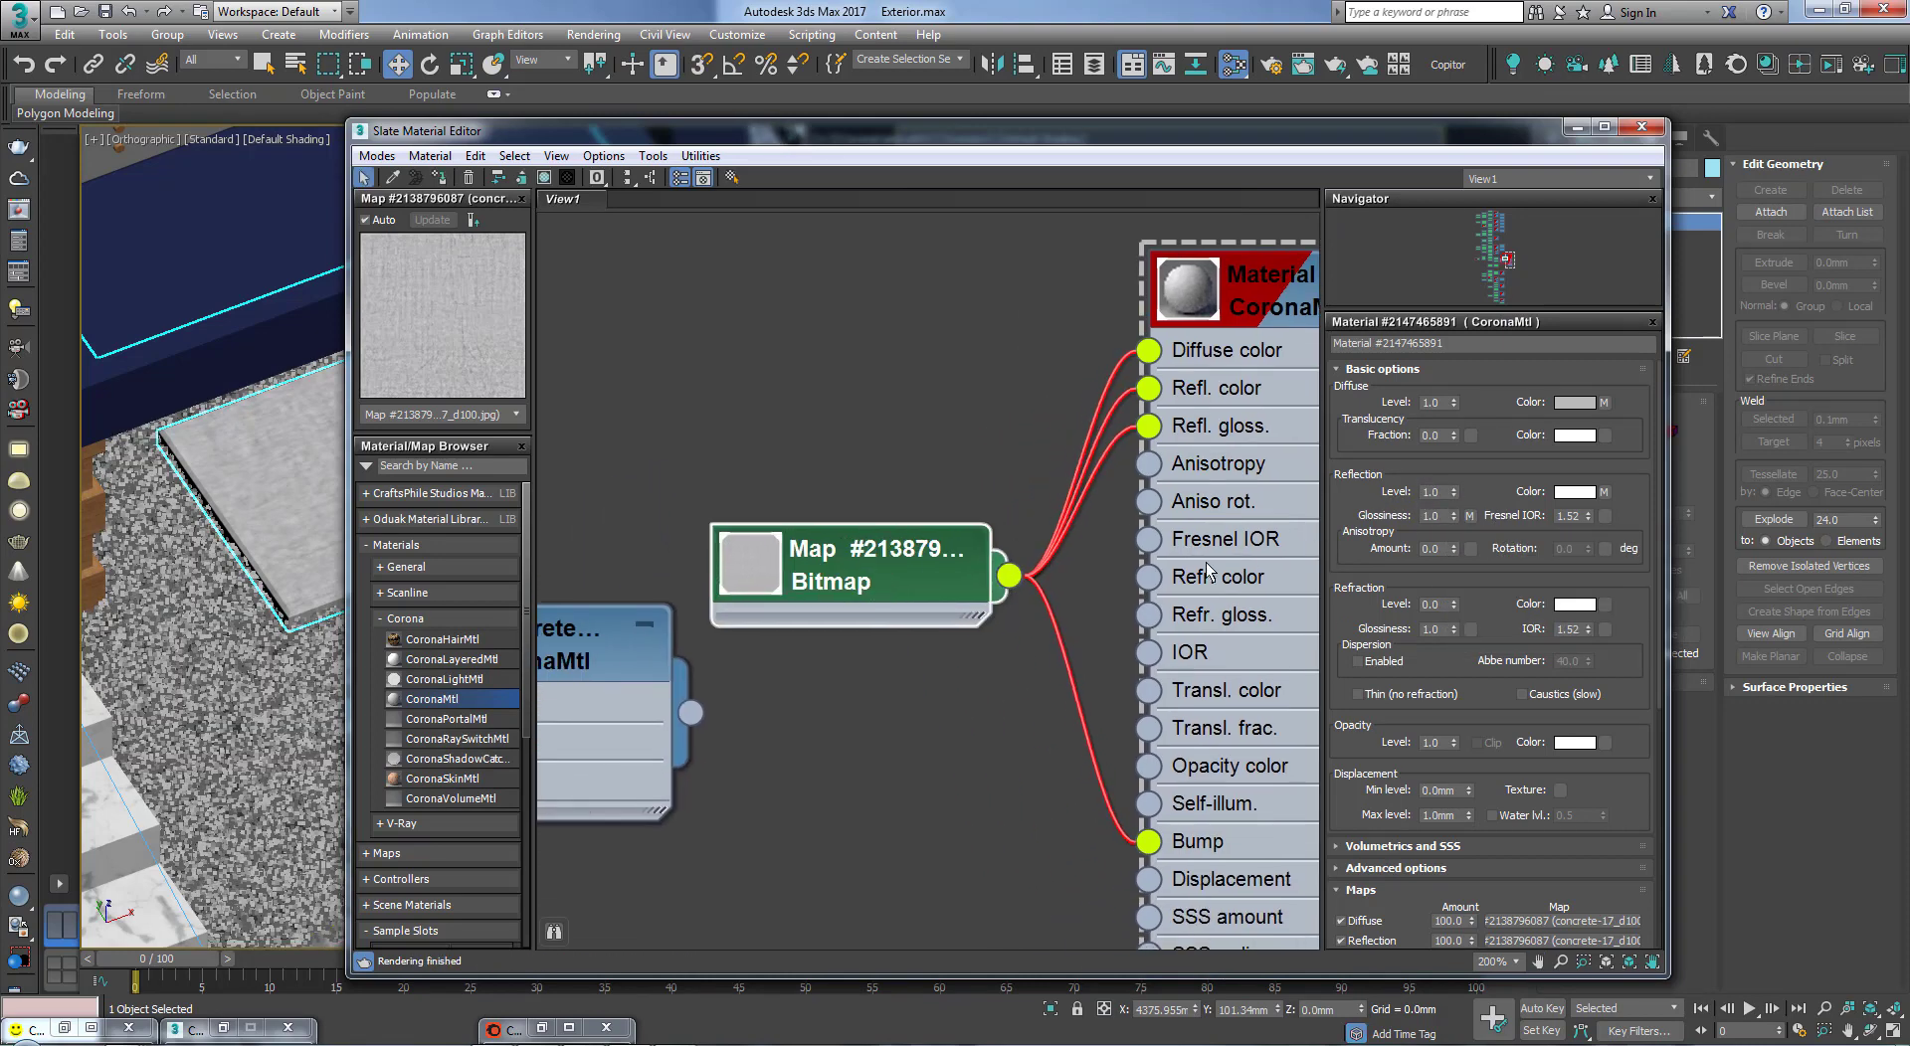
Step: Set the concrete material's Reflection and Refl. glossiness map amounts to 50
{"action": "middle_click_drag", "start_coordinate": [950, 567], "coordinate": [873, 509]}
{"action": "scroll", "coordinate": [1373, 648], "scroll_direction": "down", "scroll_amount": 1}
{"action": "scroll", "coordinate": [1374, 647], "scroll_direction": "down", "scroll_amount": 8}
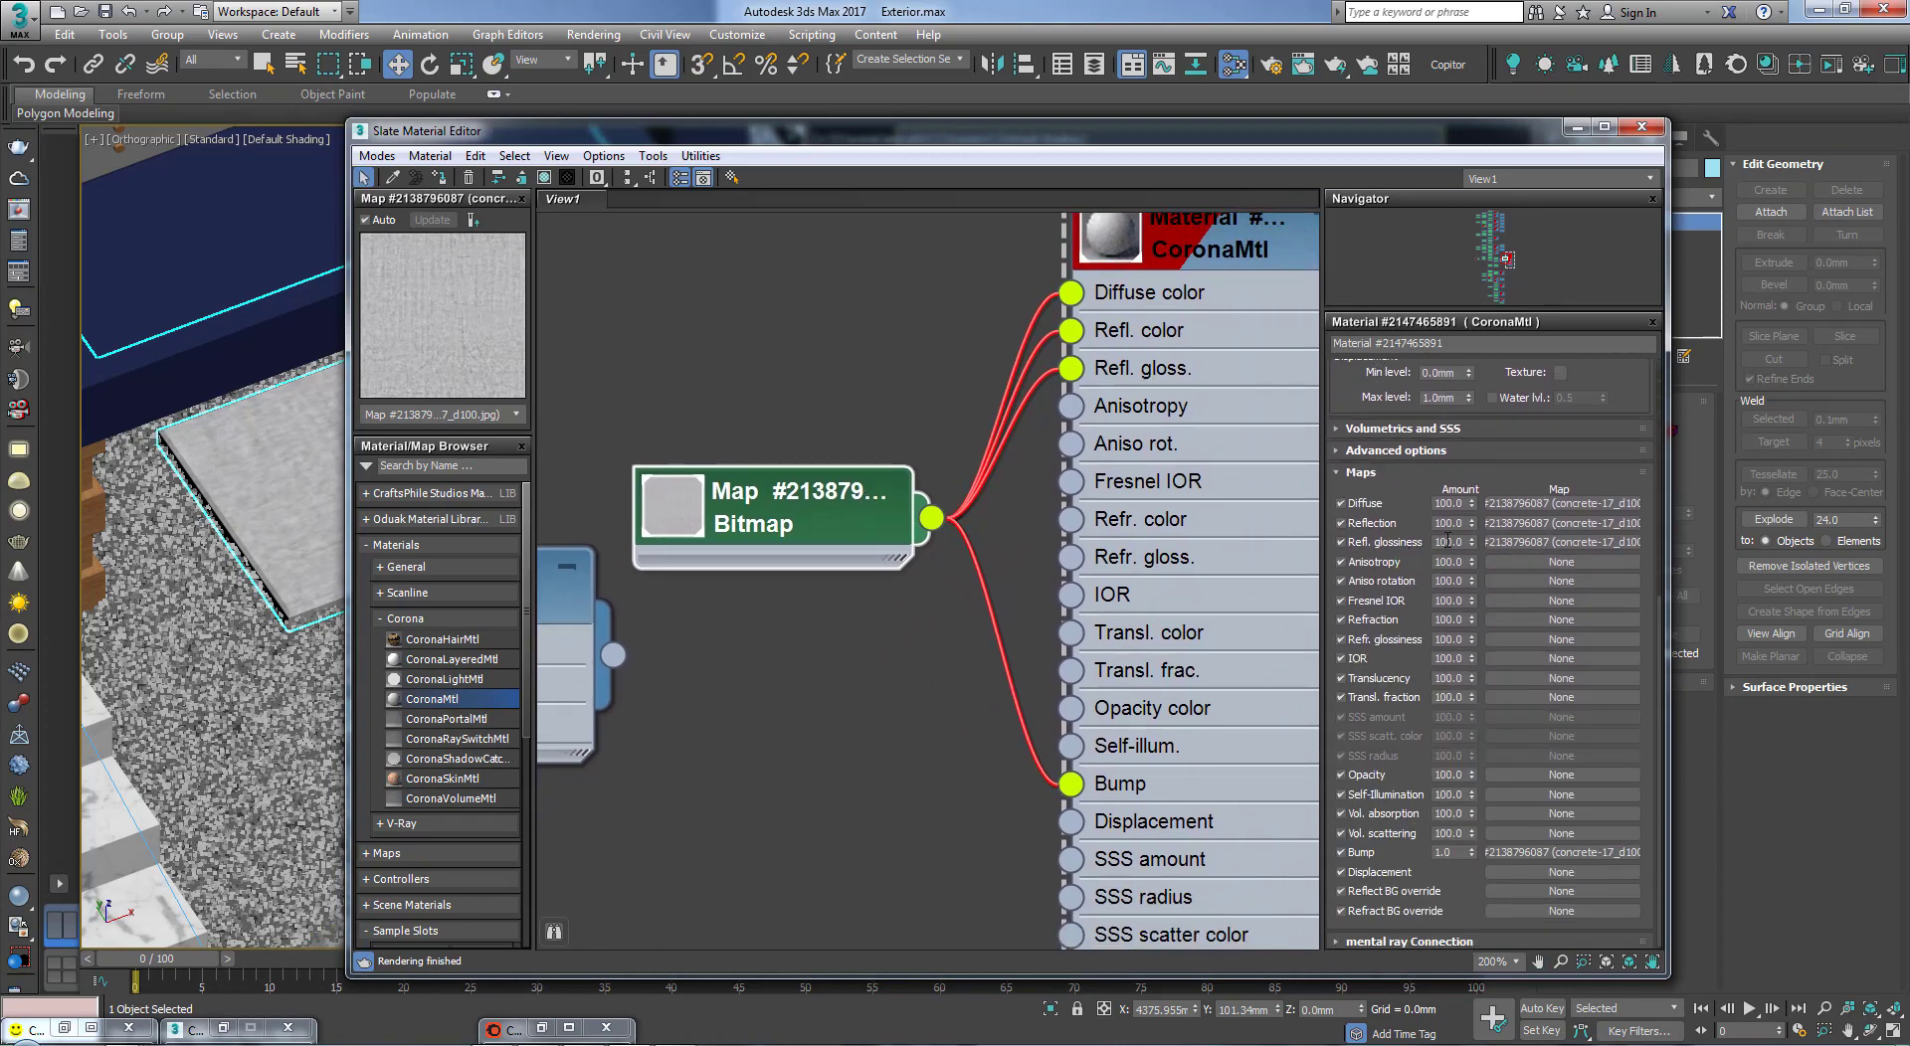
{"action": "middle_click_drag", "start_coordinate": [964, 495], "coordinate": [924, 681]}
{"action": "left_click", "coordinate": [1176, 415]}
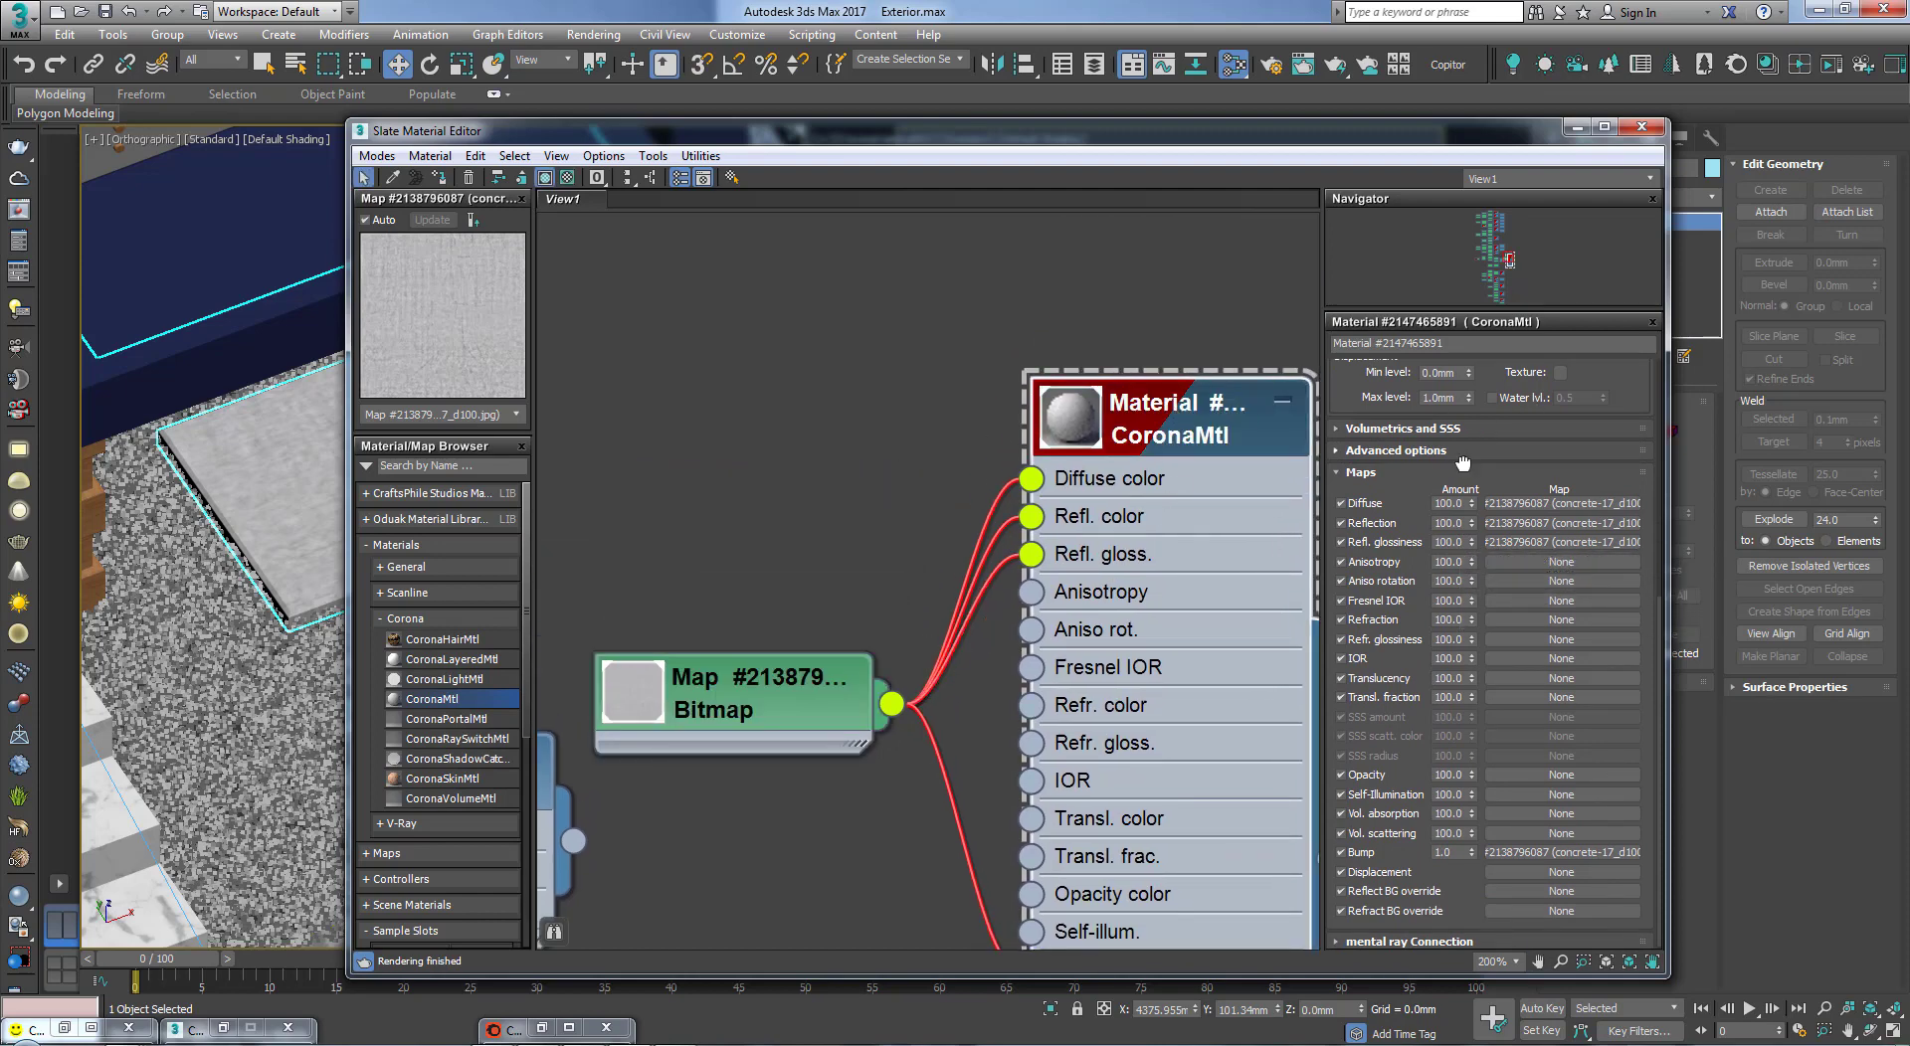
{"action": "scroll", "coordinate": [1462, 462], "scroll_direction": "up", "scroll_amount": 9}
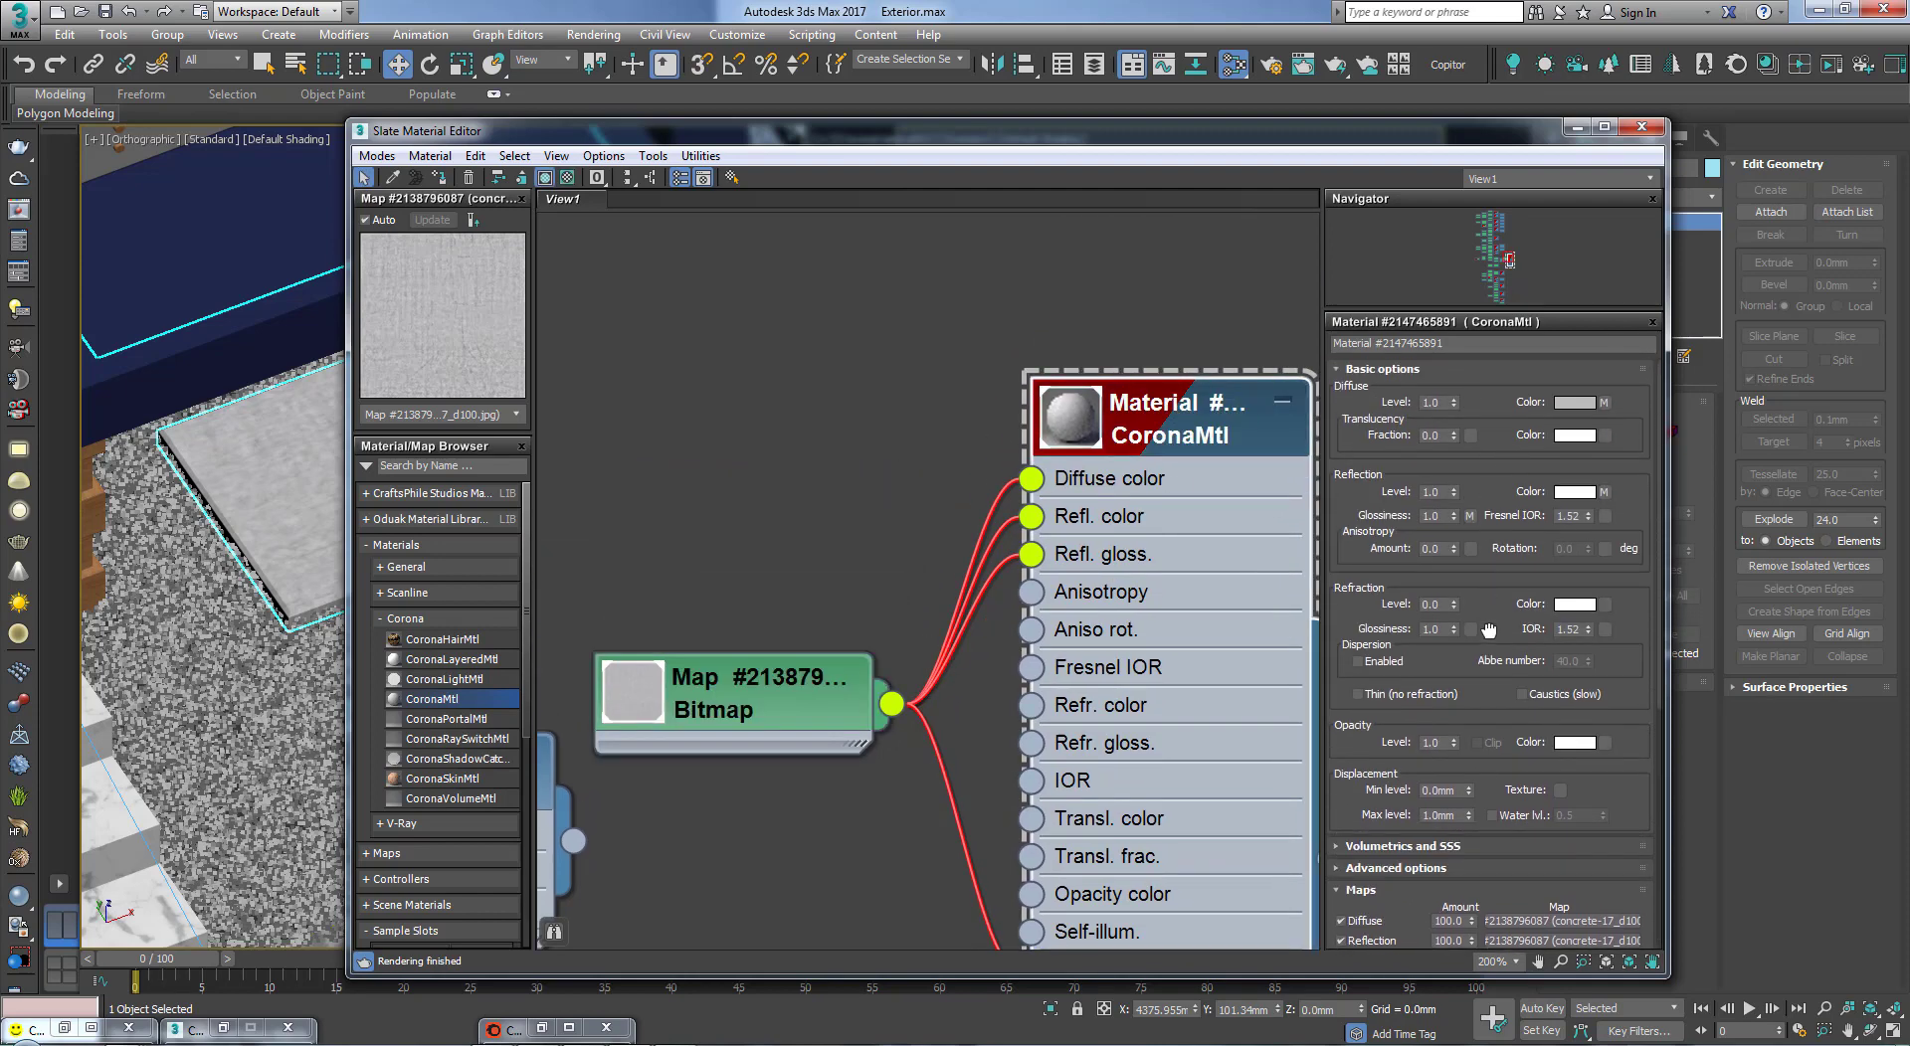
{"action": "left_click_drag", "start_coordinate": [1489, 630], "coordinate": [1518, 605]}
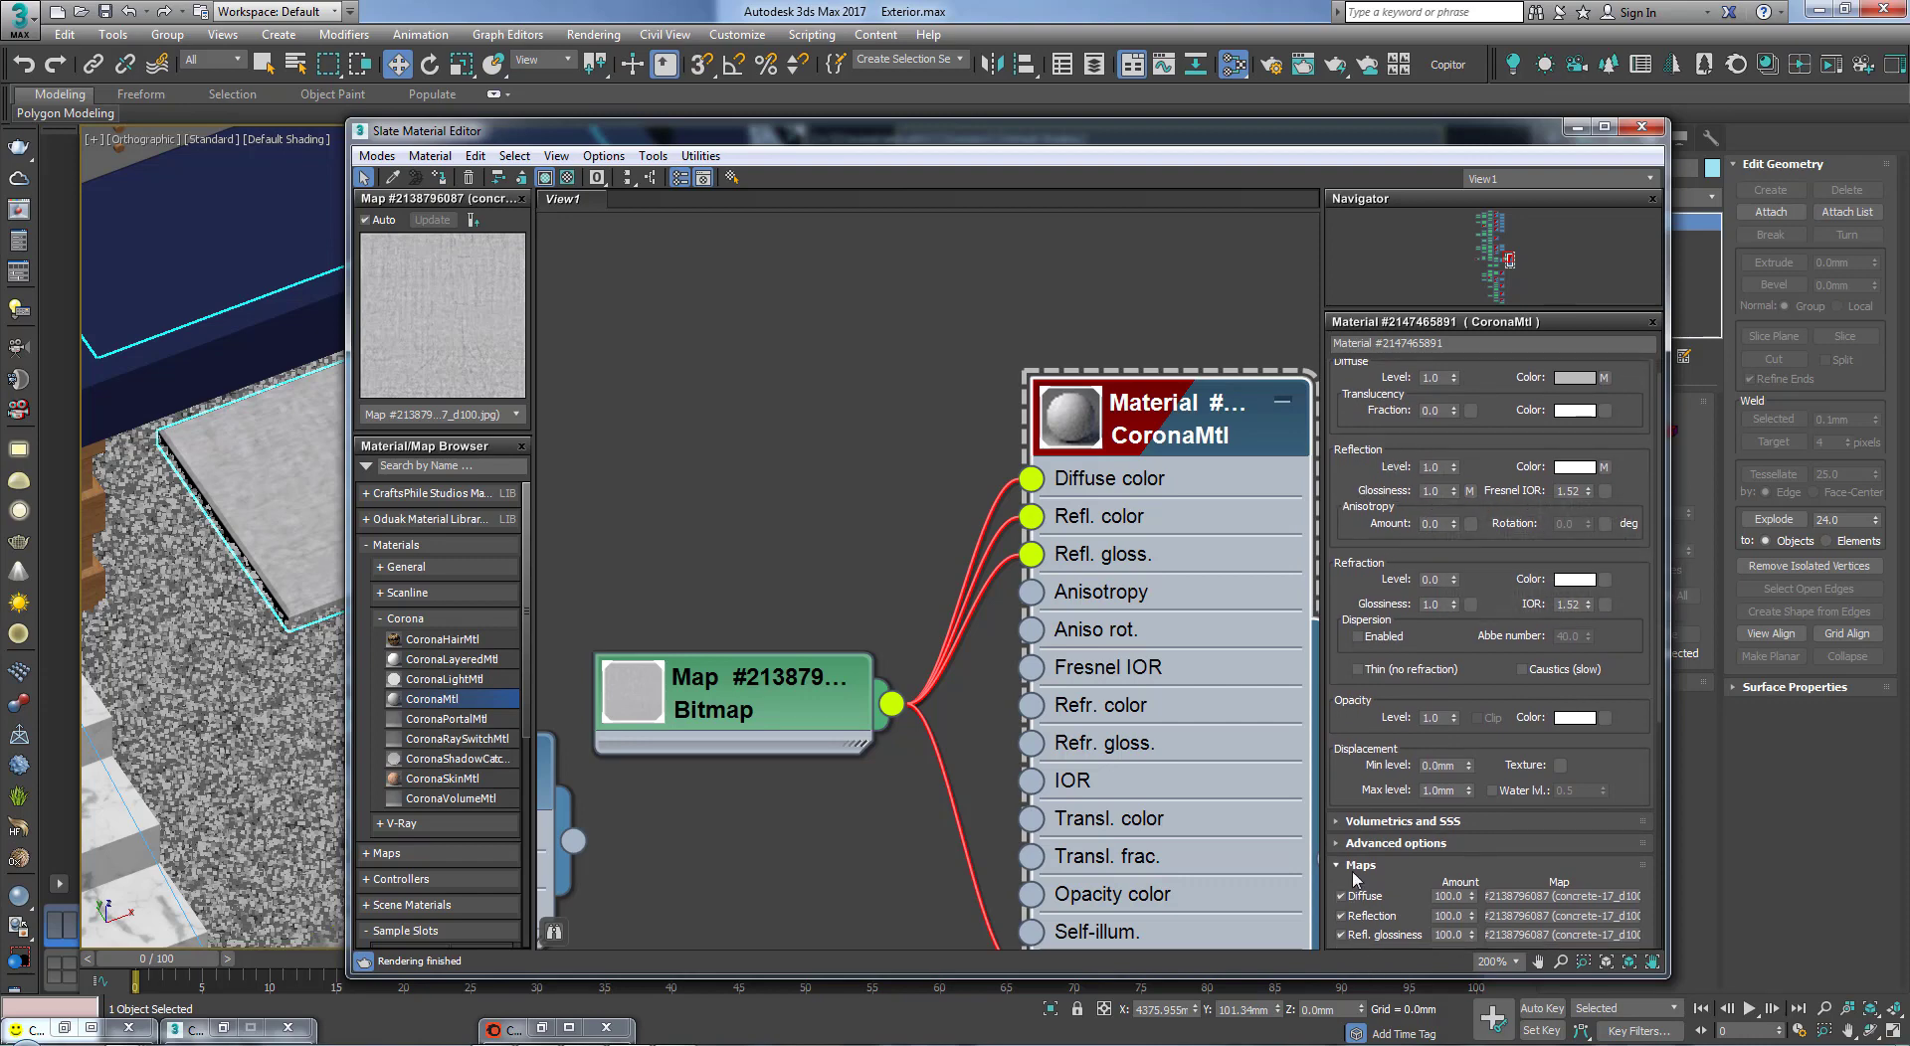
{"action": "scroll", "coordinate": [1405, 895], "scroll_direction": "down", "scroll_amount": 5}
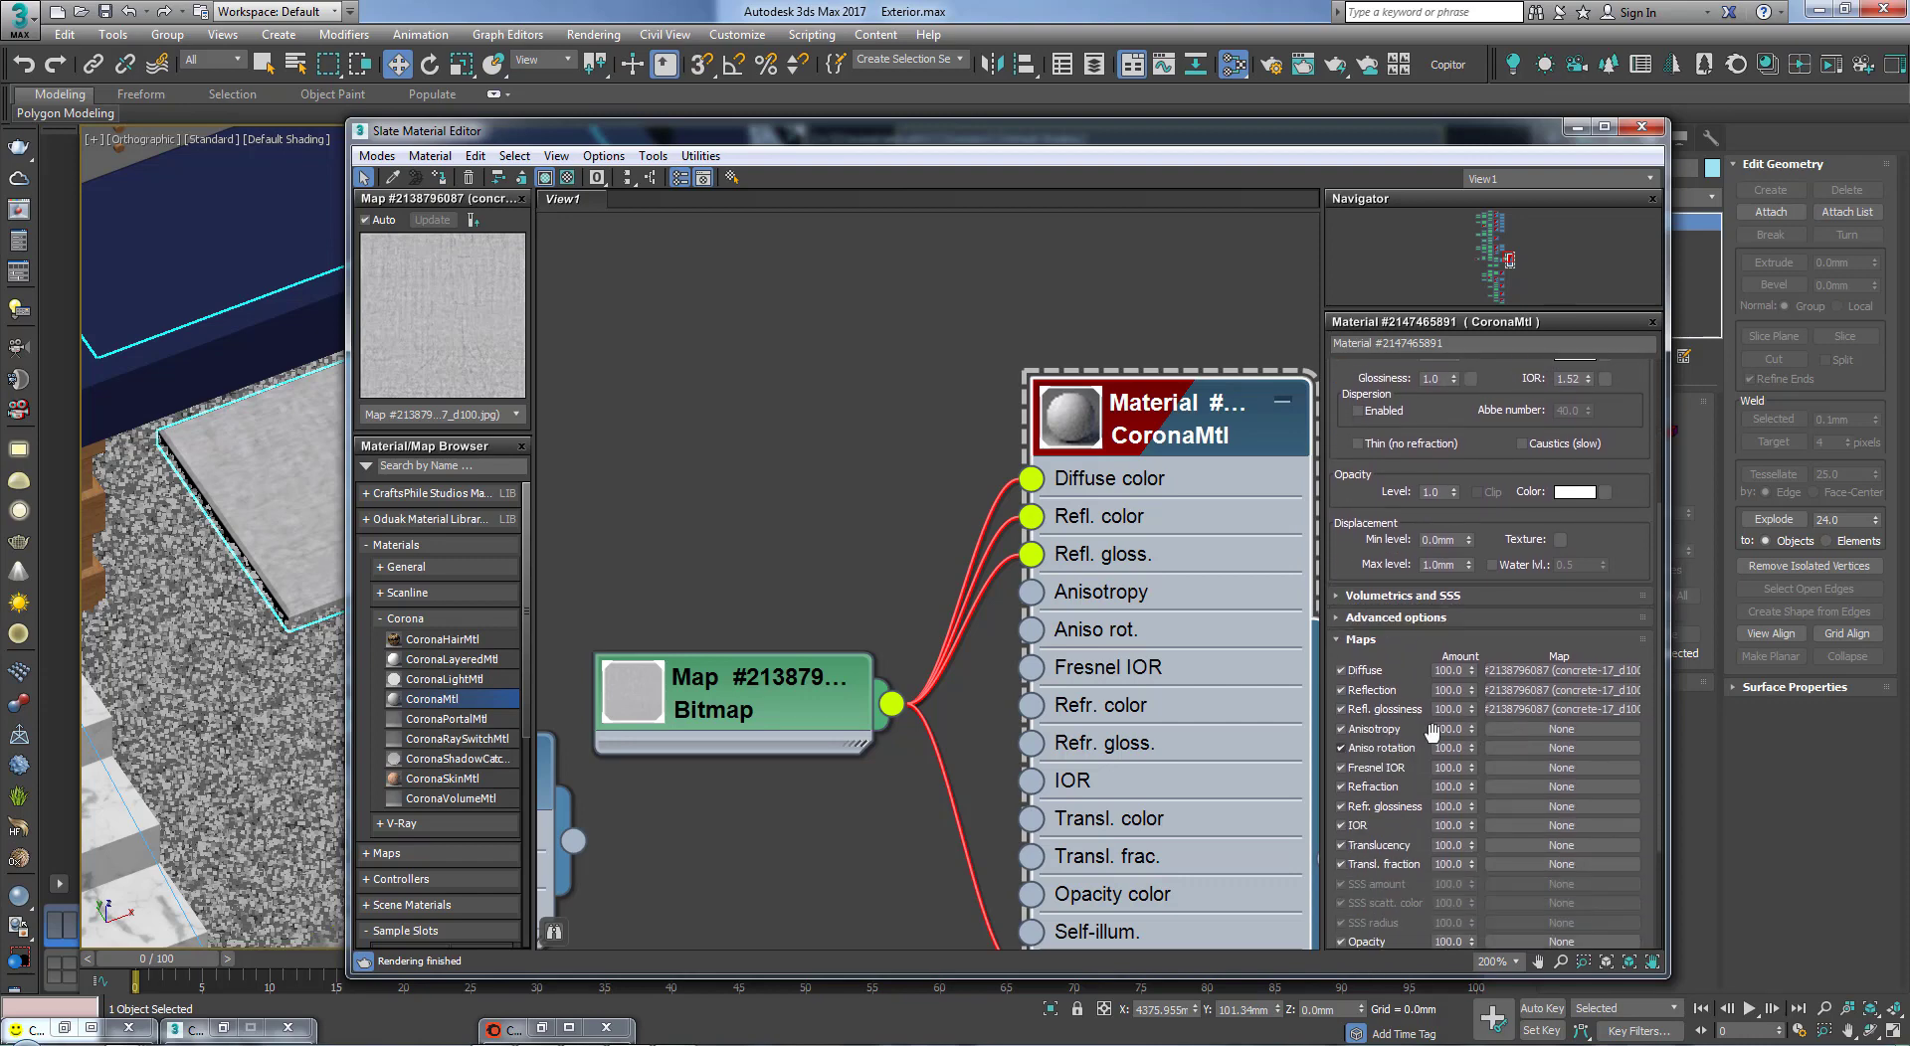
{"action": "left_click_drag", "start_coordinate": [1466, 709], "coordinate": [1341, 709]}
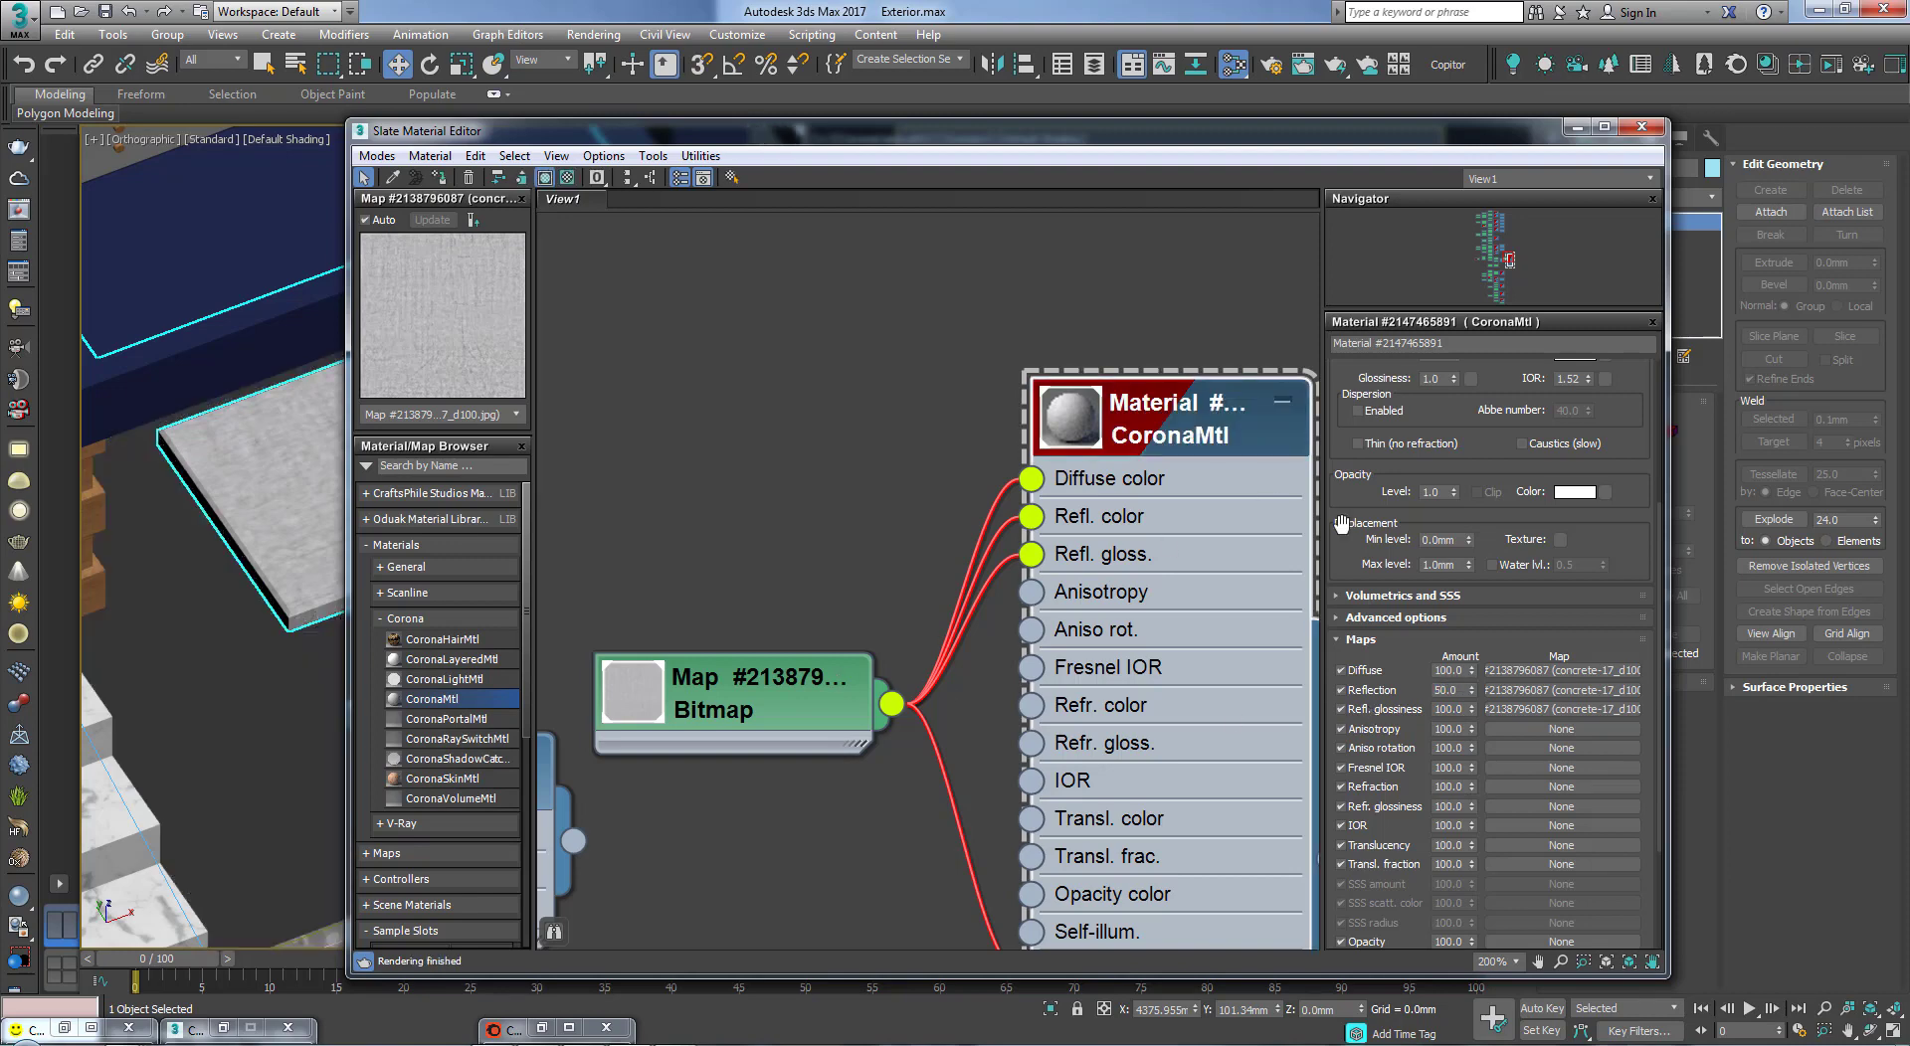
{"action": "left_click", "coordinate": [1456, 710]}
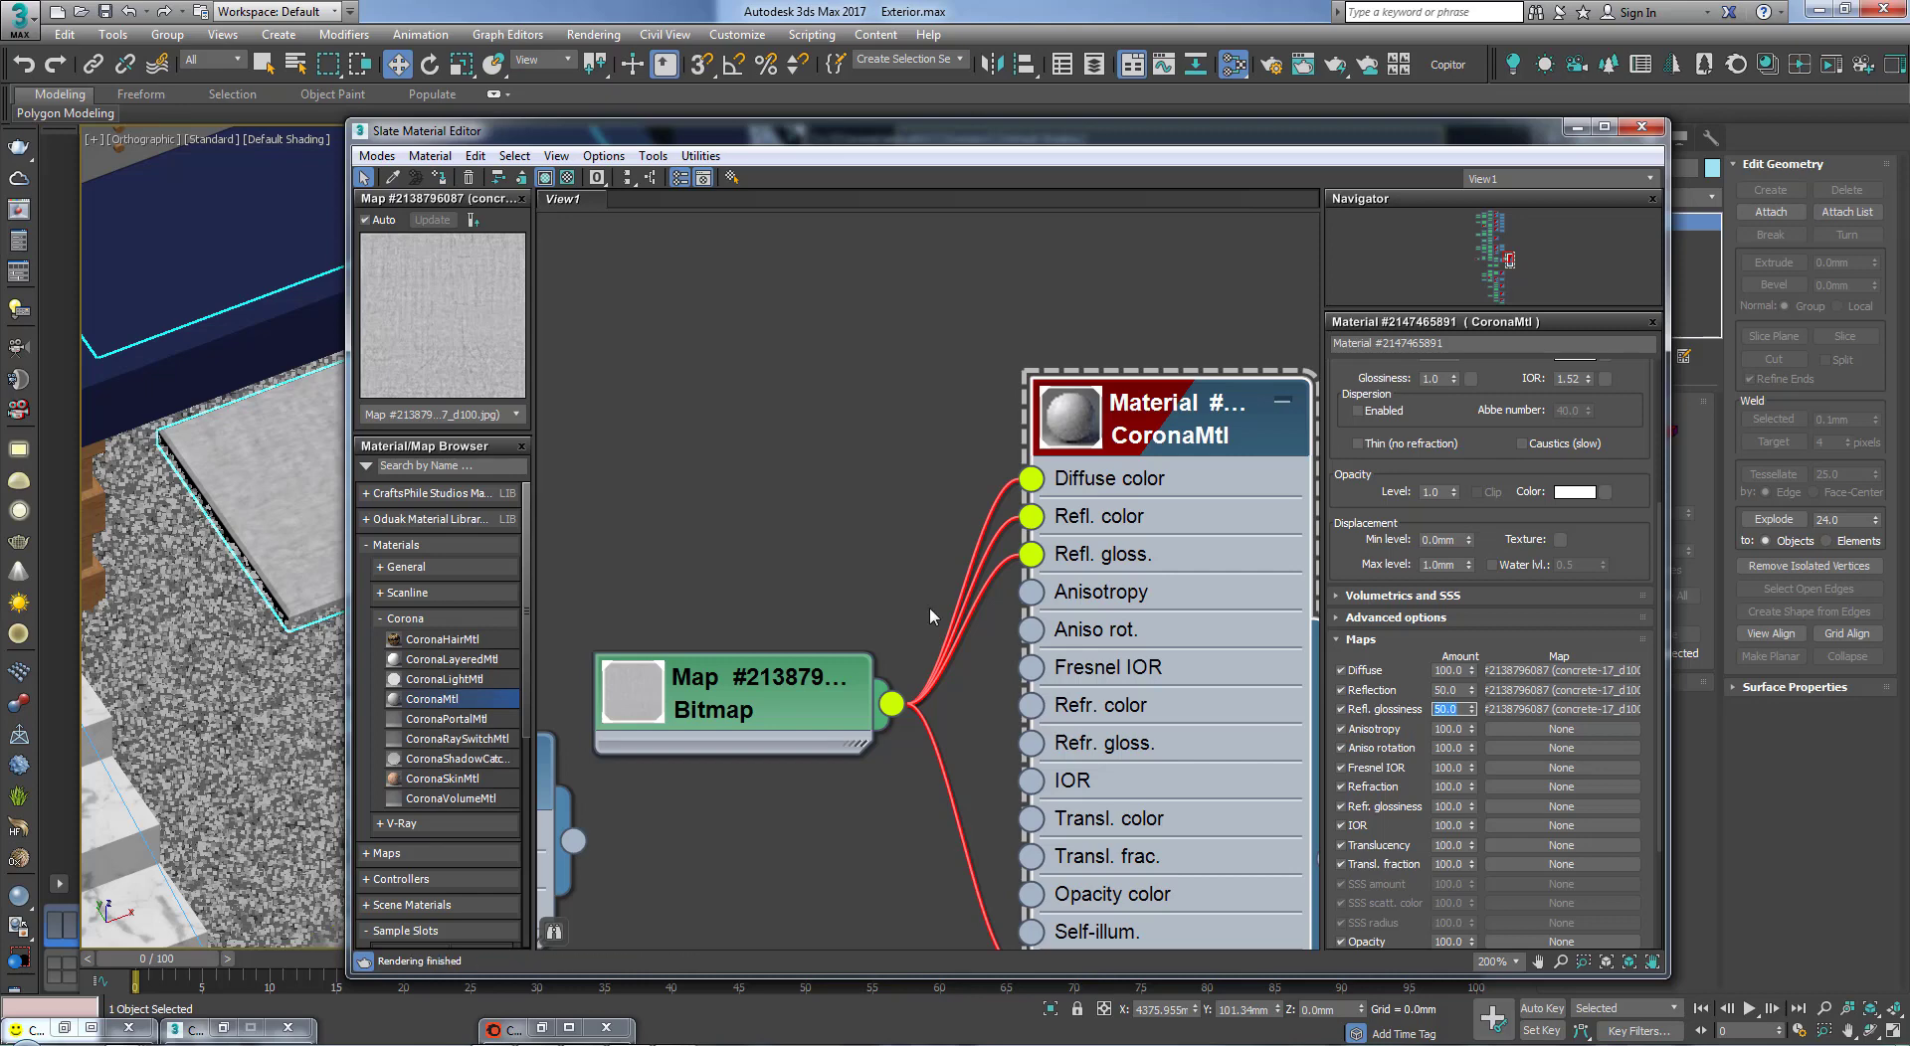
Step: Open an enlarged preview of the concrete CoronaMtl and place it clear of the material's parameters
{"action": "right_click", "coordinate": [1173, 408]}
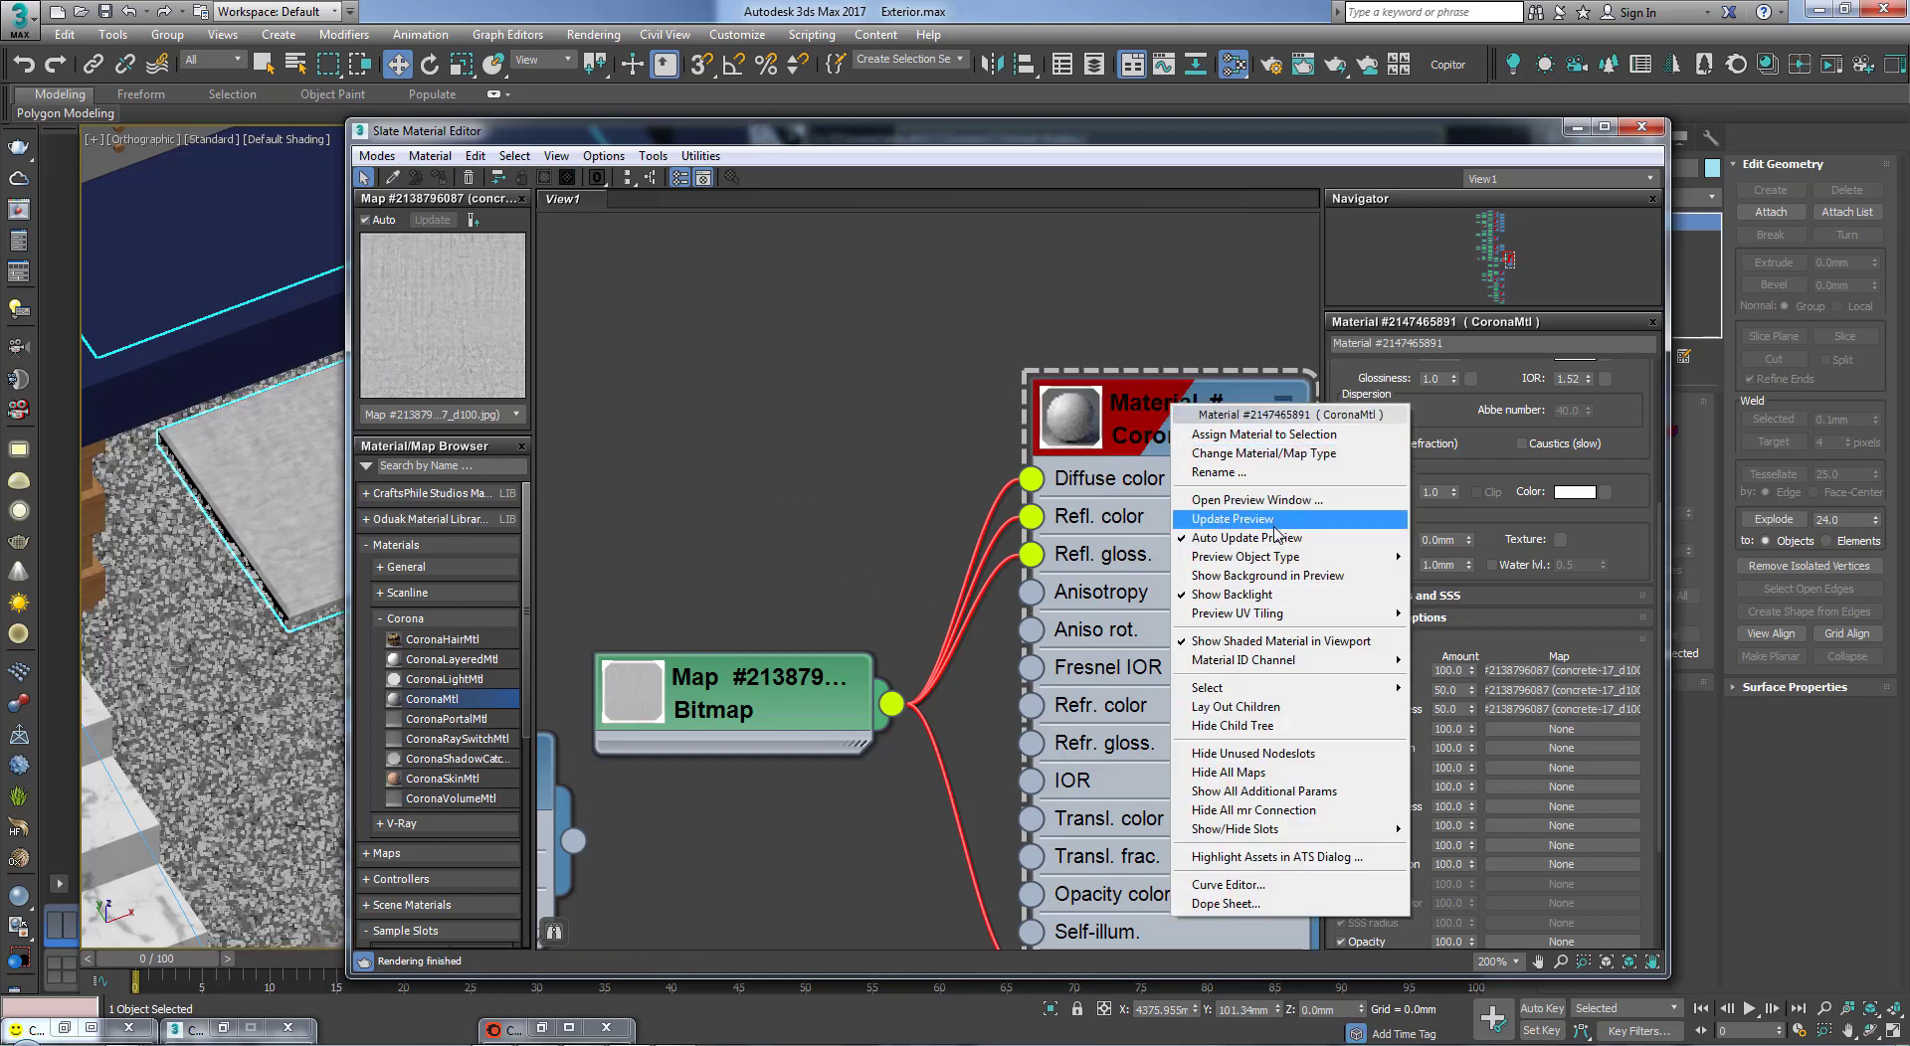
{"action": "left_click", "coordinate": [1251, 500]}
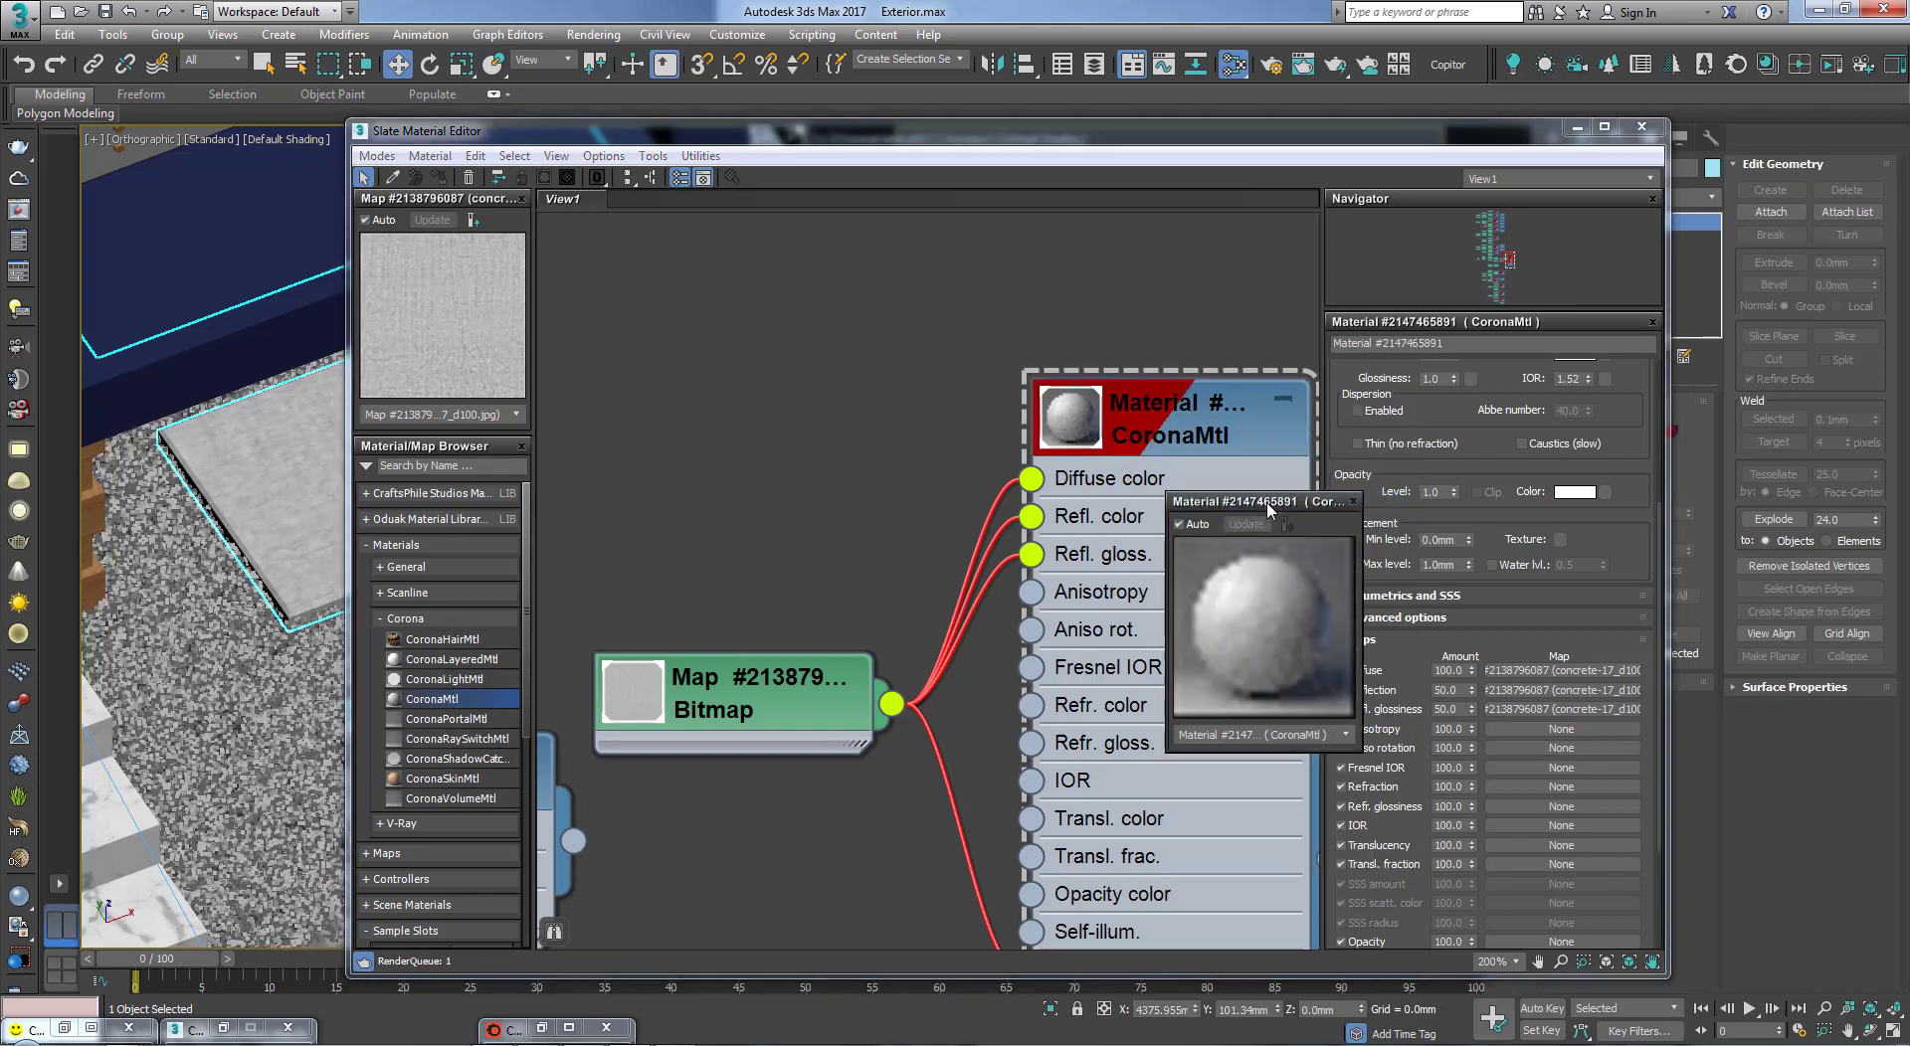
{"action": "left_click_drag", "start_coordinate": [1361, 637], "coordinate": [1621, 657]}
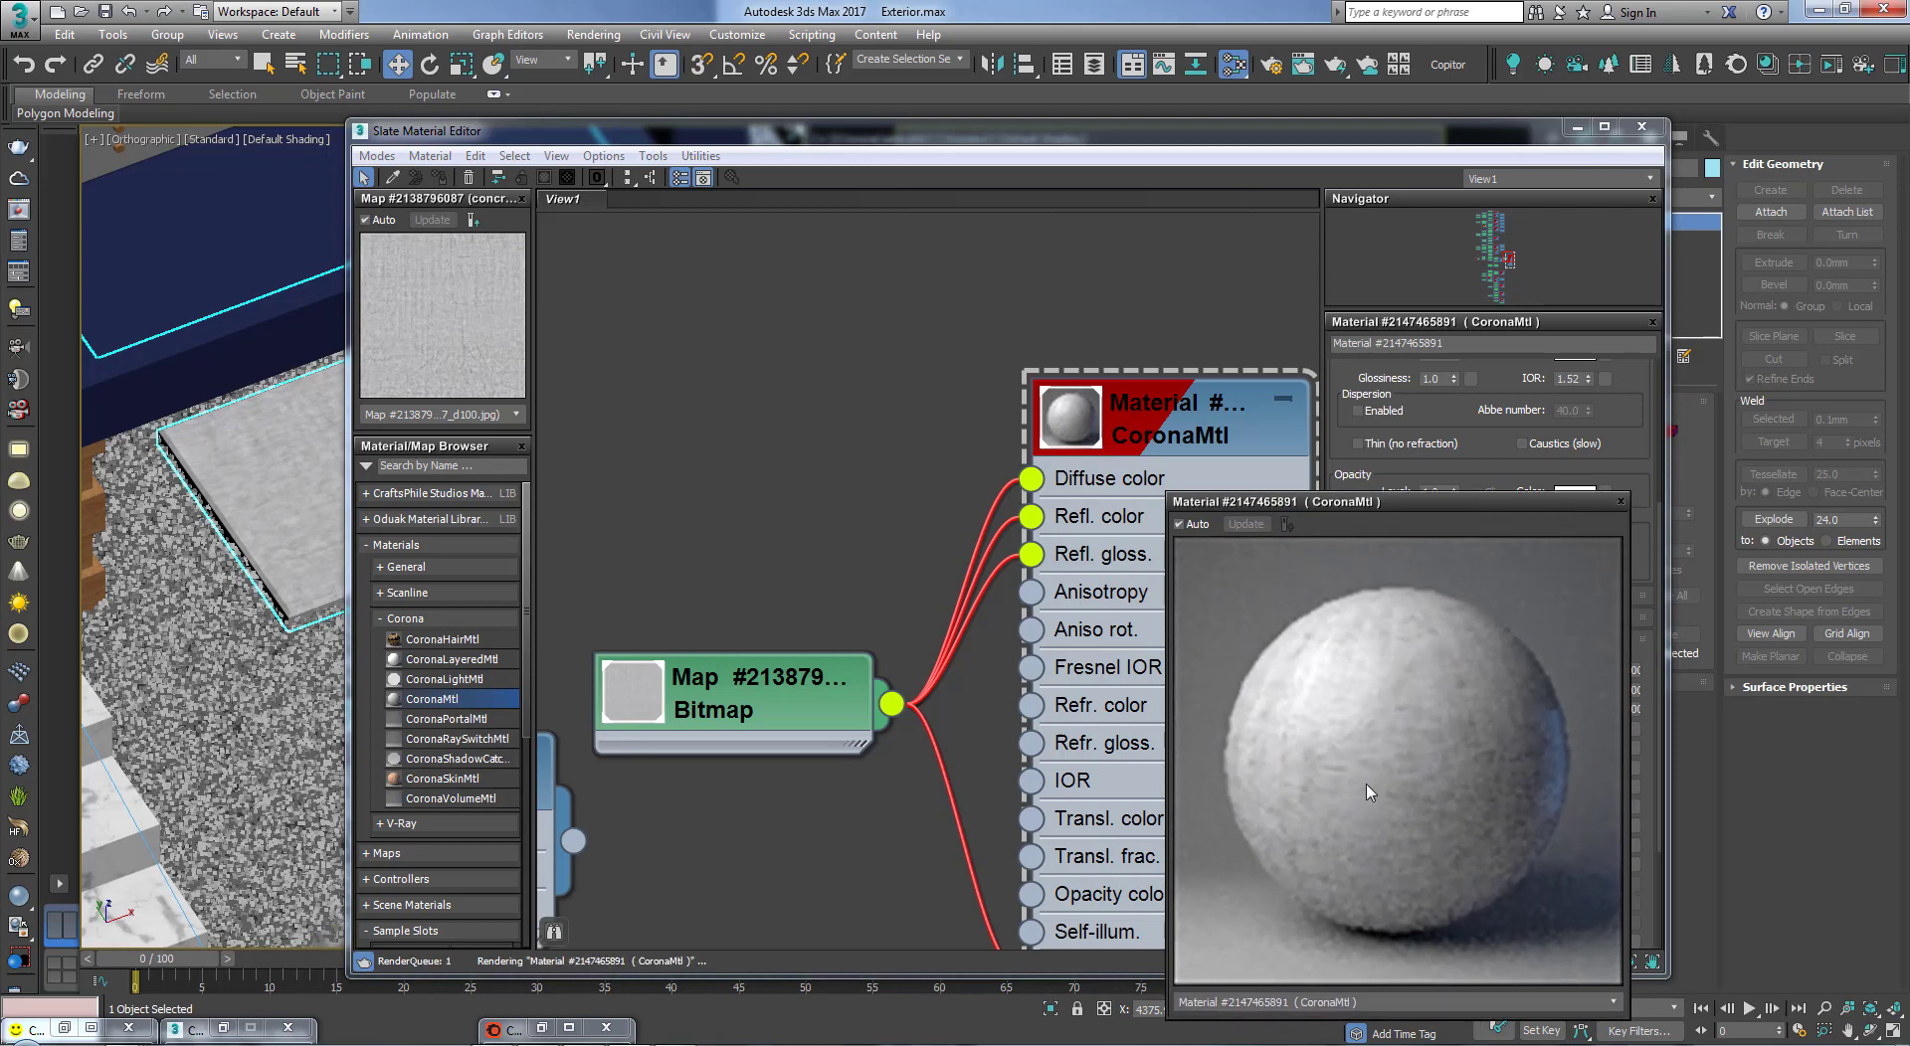
{"action": "left_click_drag", "start_coordinate": [1458, 511], "coordinate": [900, 354]}
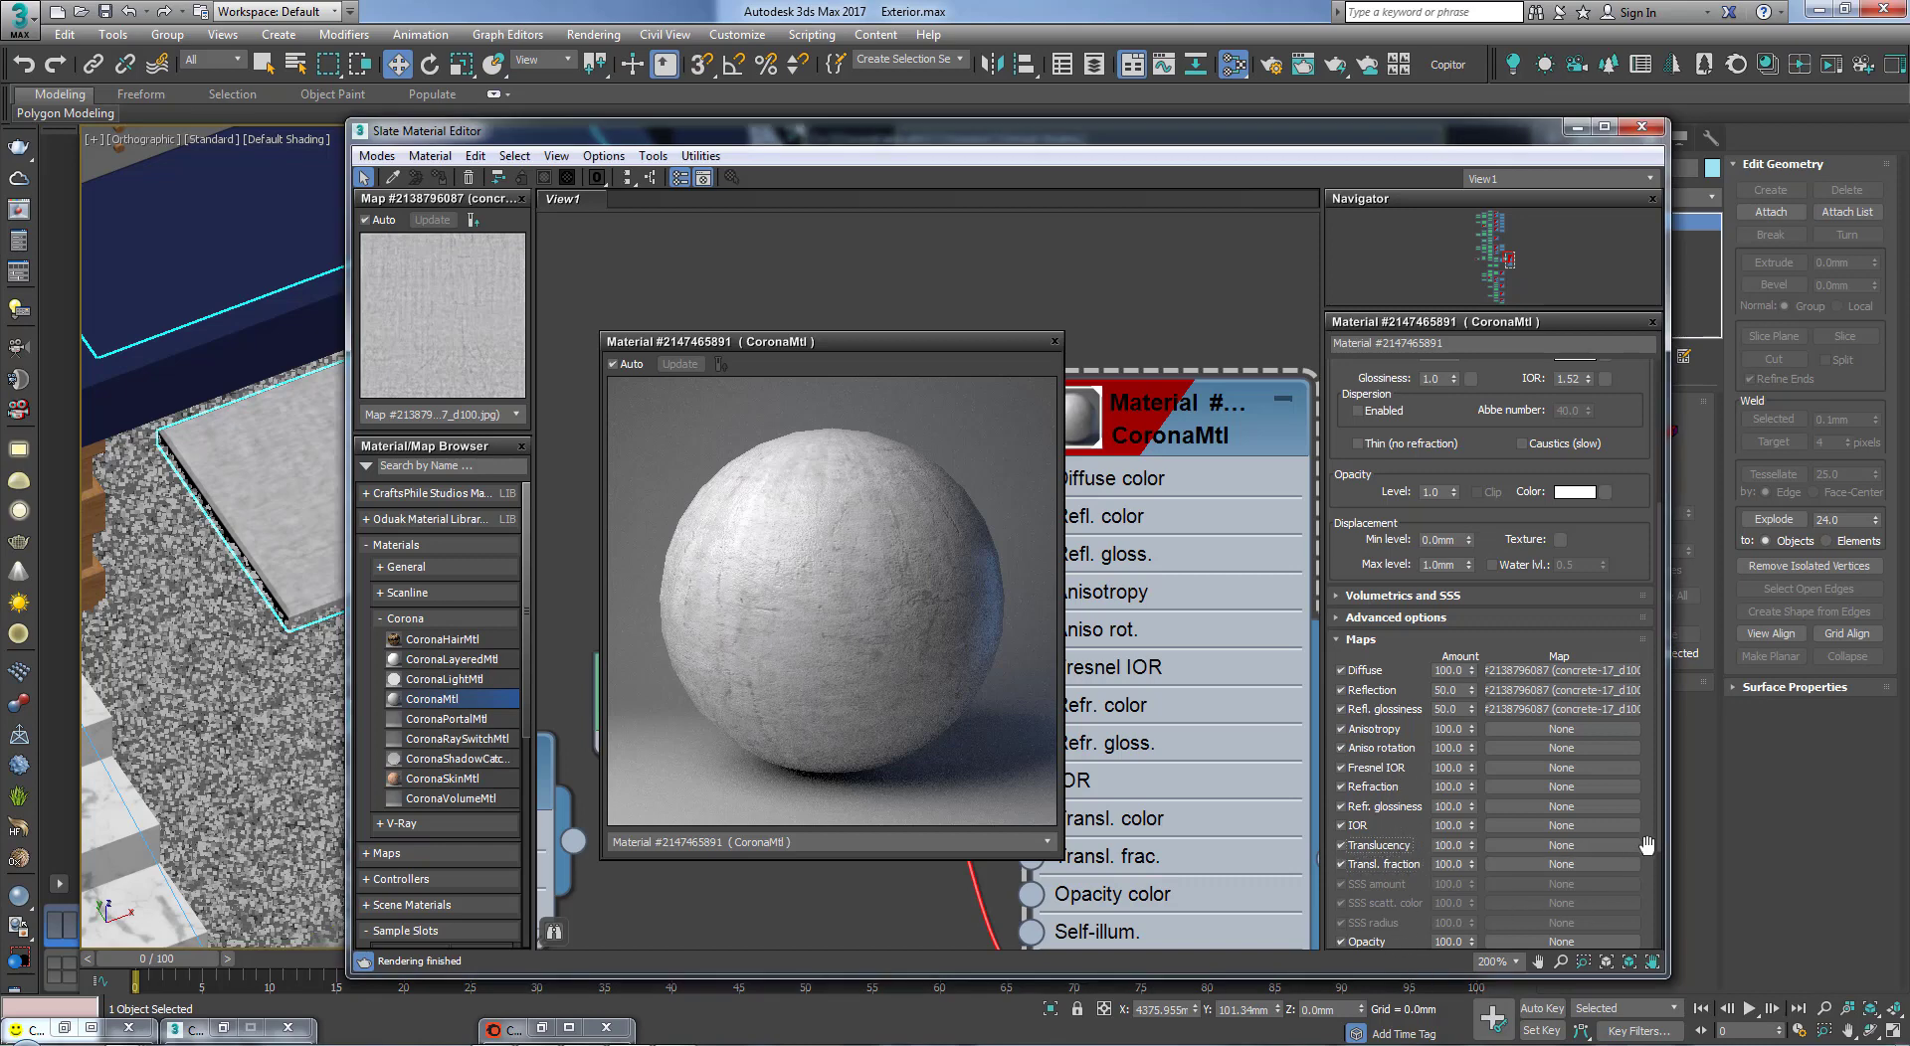
Step: Set the concrete material's Bump map amount to 0.7
{"action": "left_click_drag", "start_coordinate": [1644, 847], "coordinate": [1656, 621]}
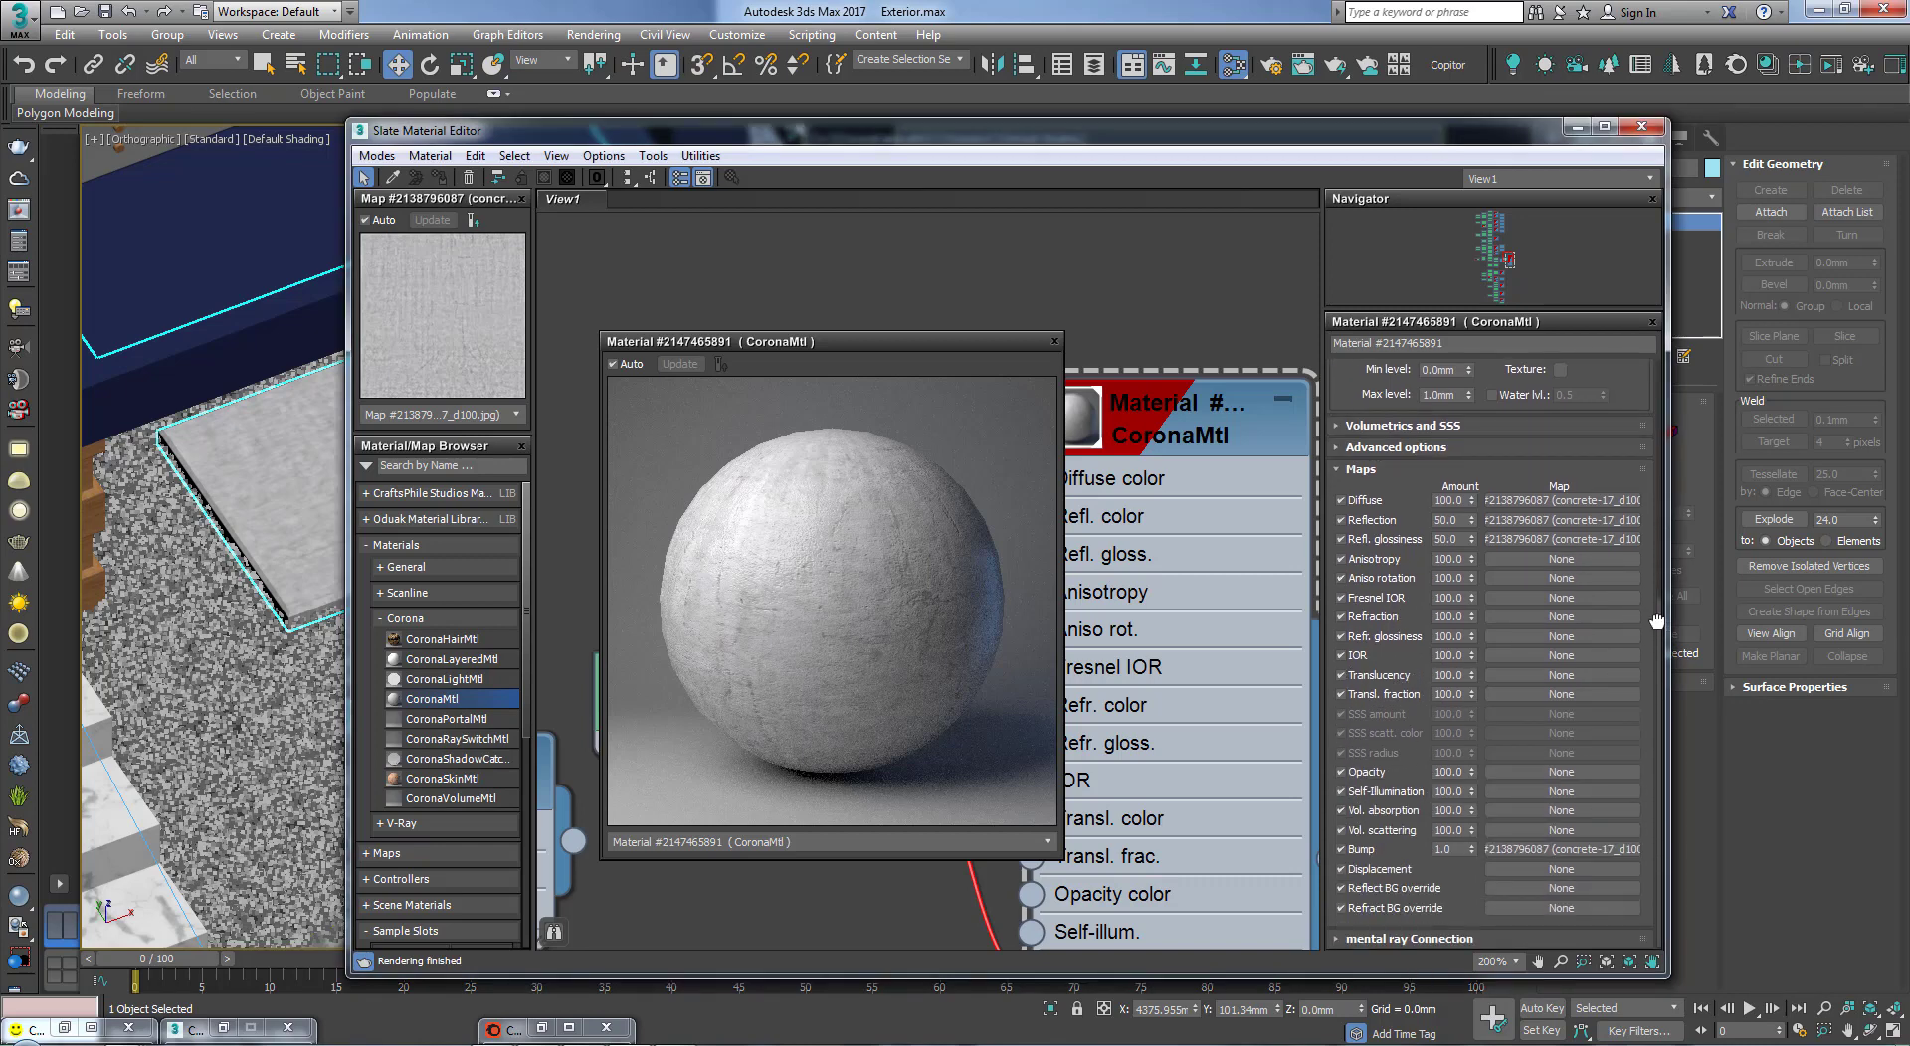
{"action": "left_click", "coordinate": [1444, 849]}
{"action": "key", "text": "Return"}
{"action": "key", "text": "Return"}
{"action": "type", "text": "0."}
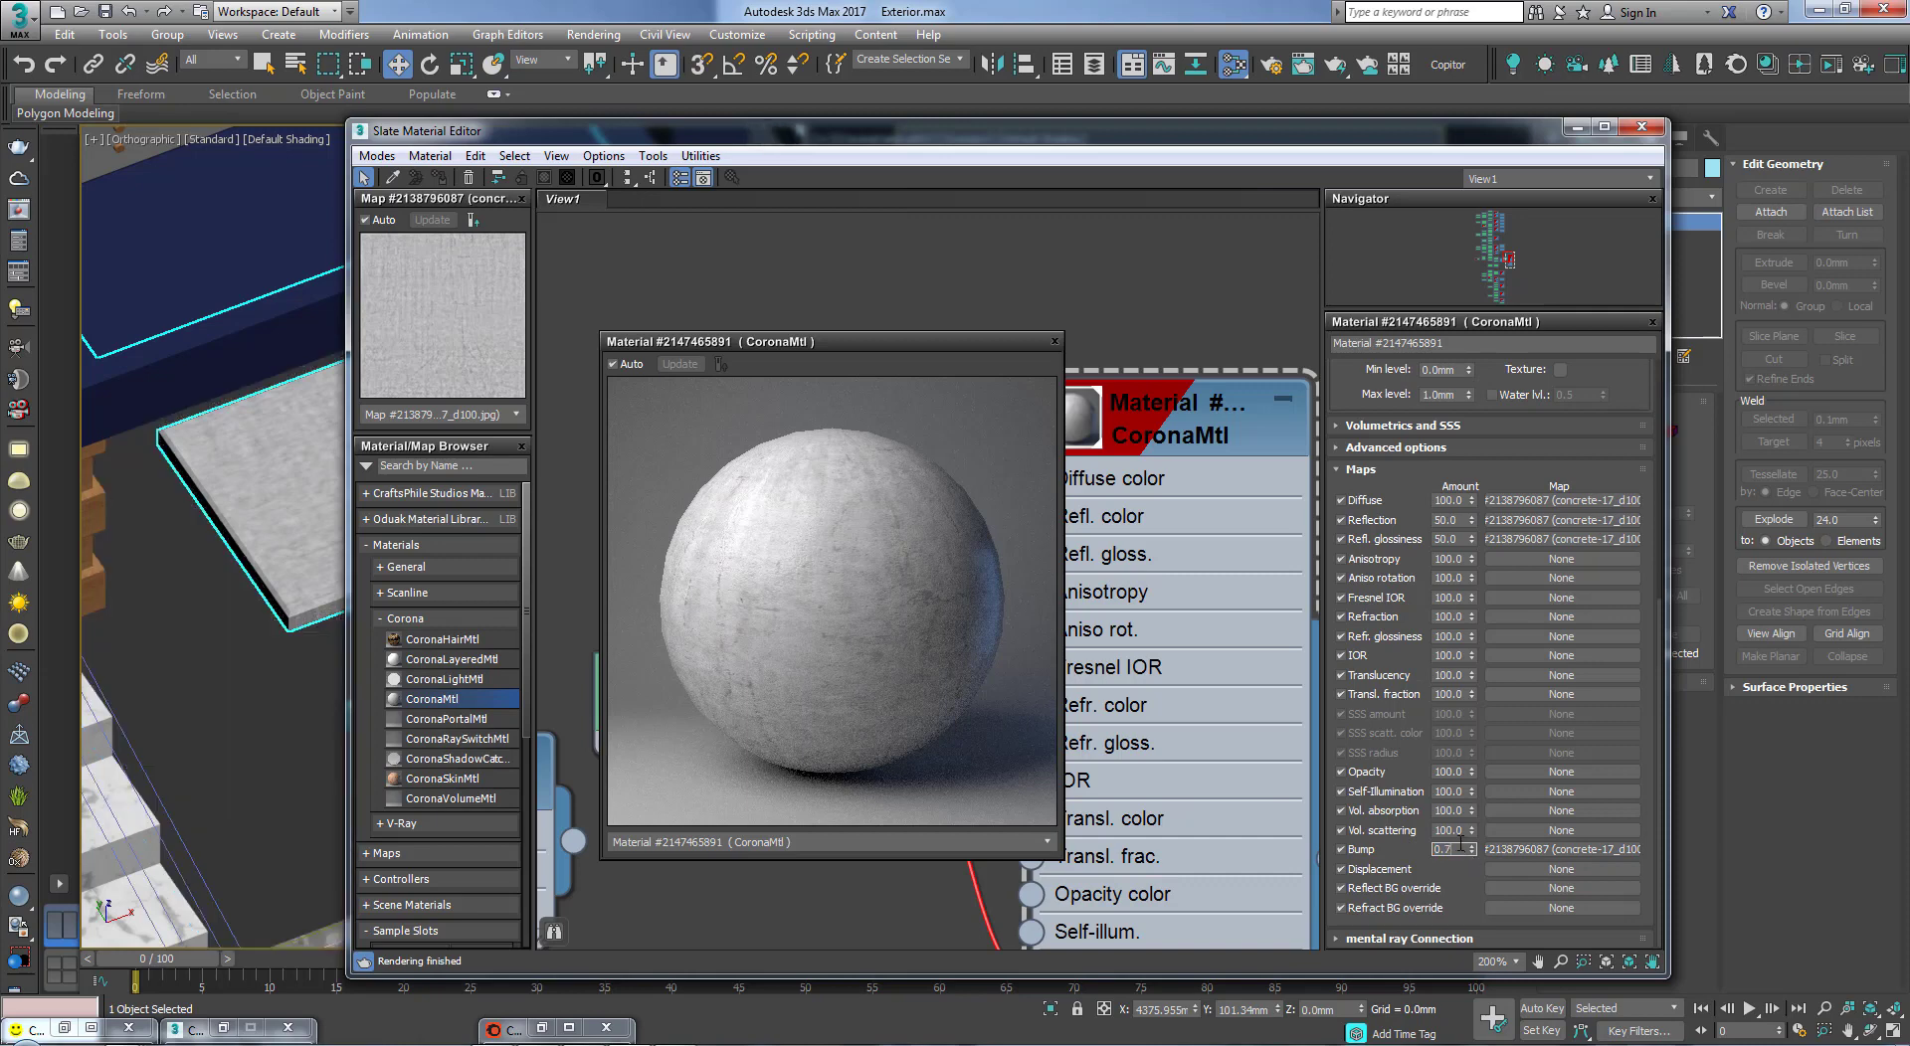
{"action": "type", "text": "7"}
{"action": "key", "text": "Return"}
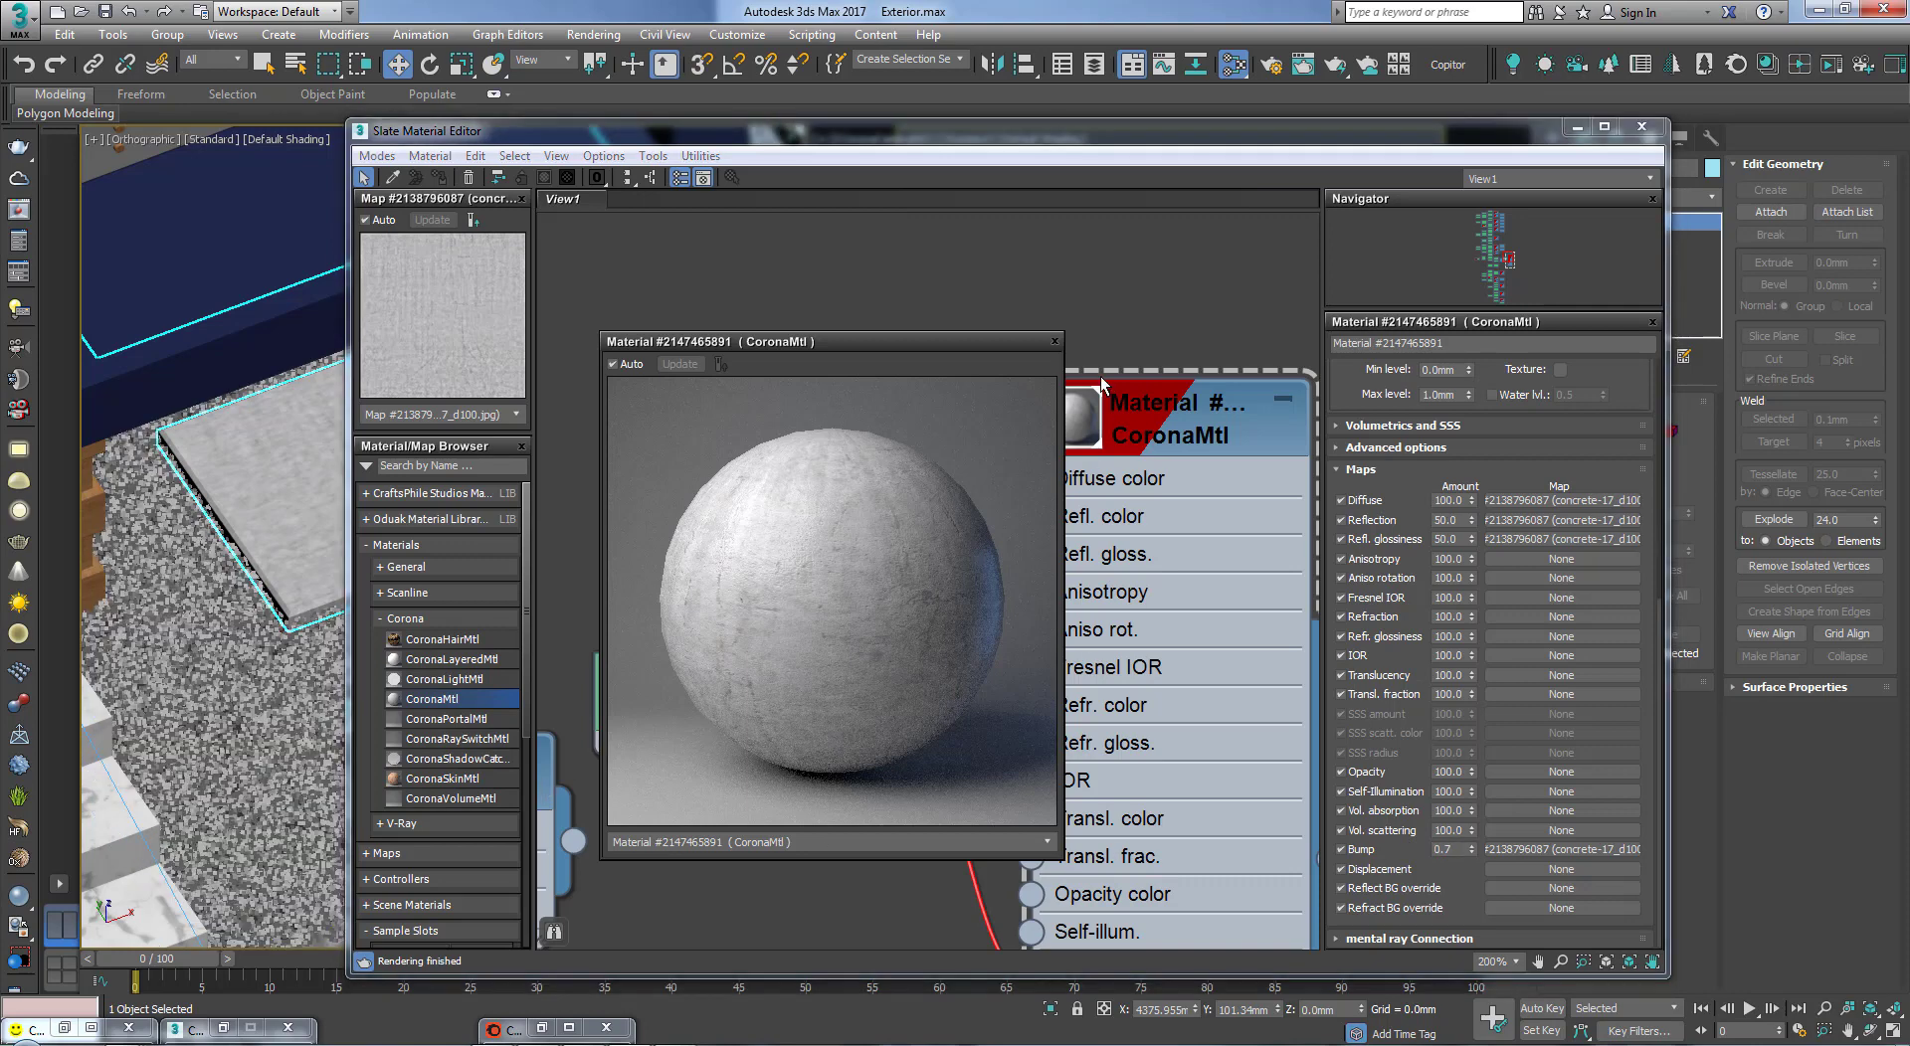
Step: Close the enlarged material preview and minimize the Slate Material Editor to uncover the viewports
{"action": "left_click", "coordinate": [1054, 342]}
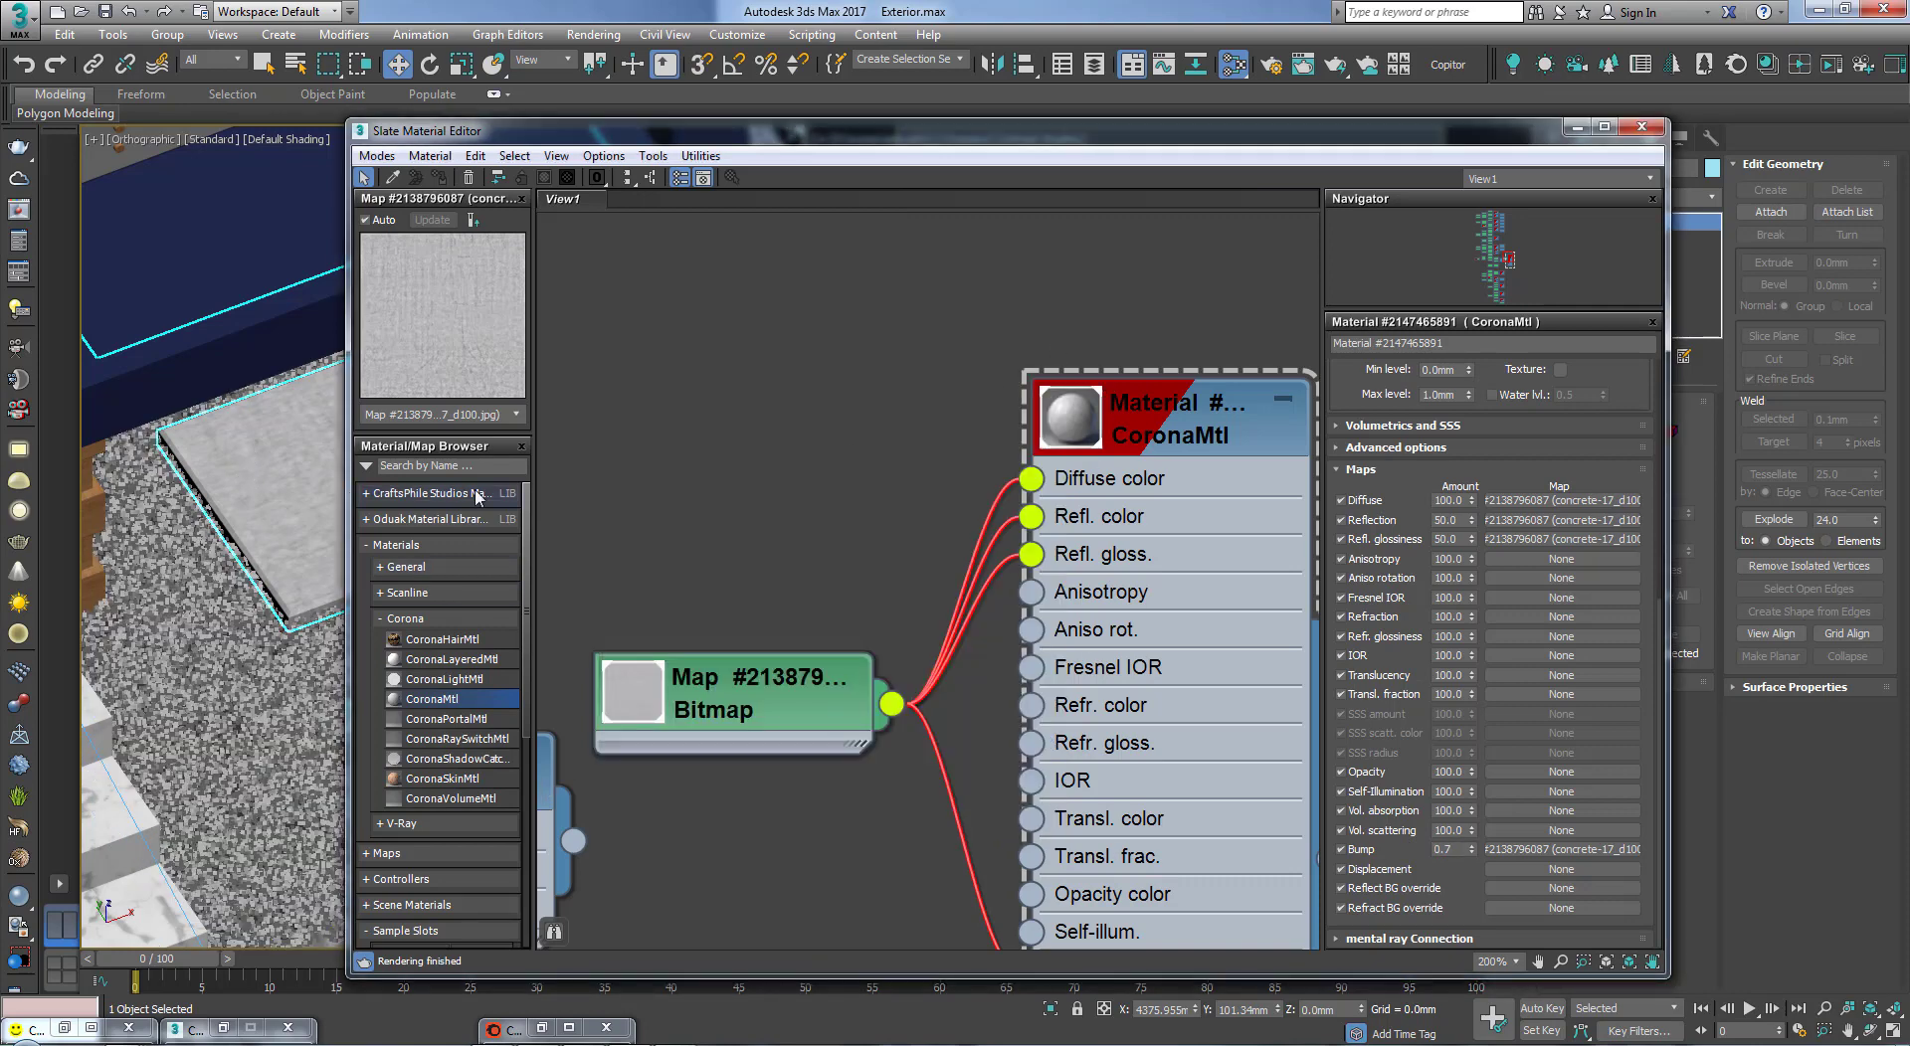
{"action": "left_click_drag", "start_coordinate": [764, 147], "coordinate": [793, 682]}
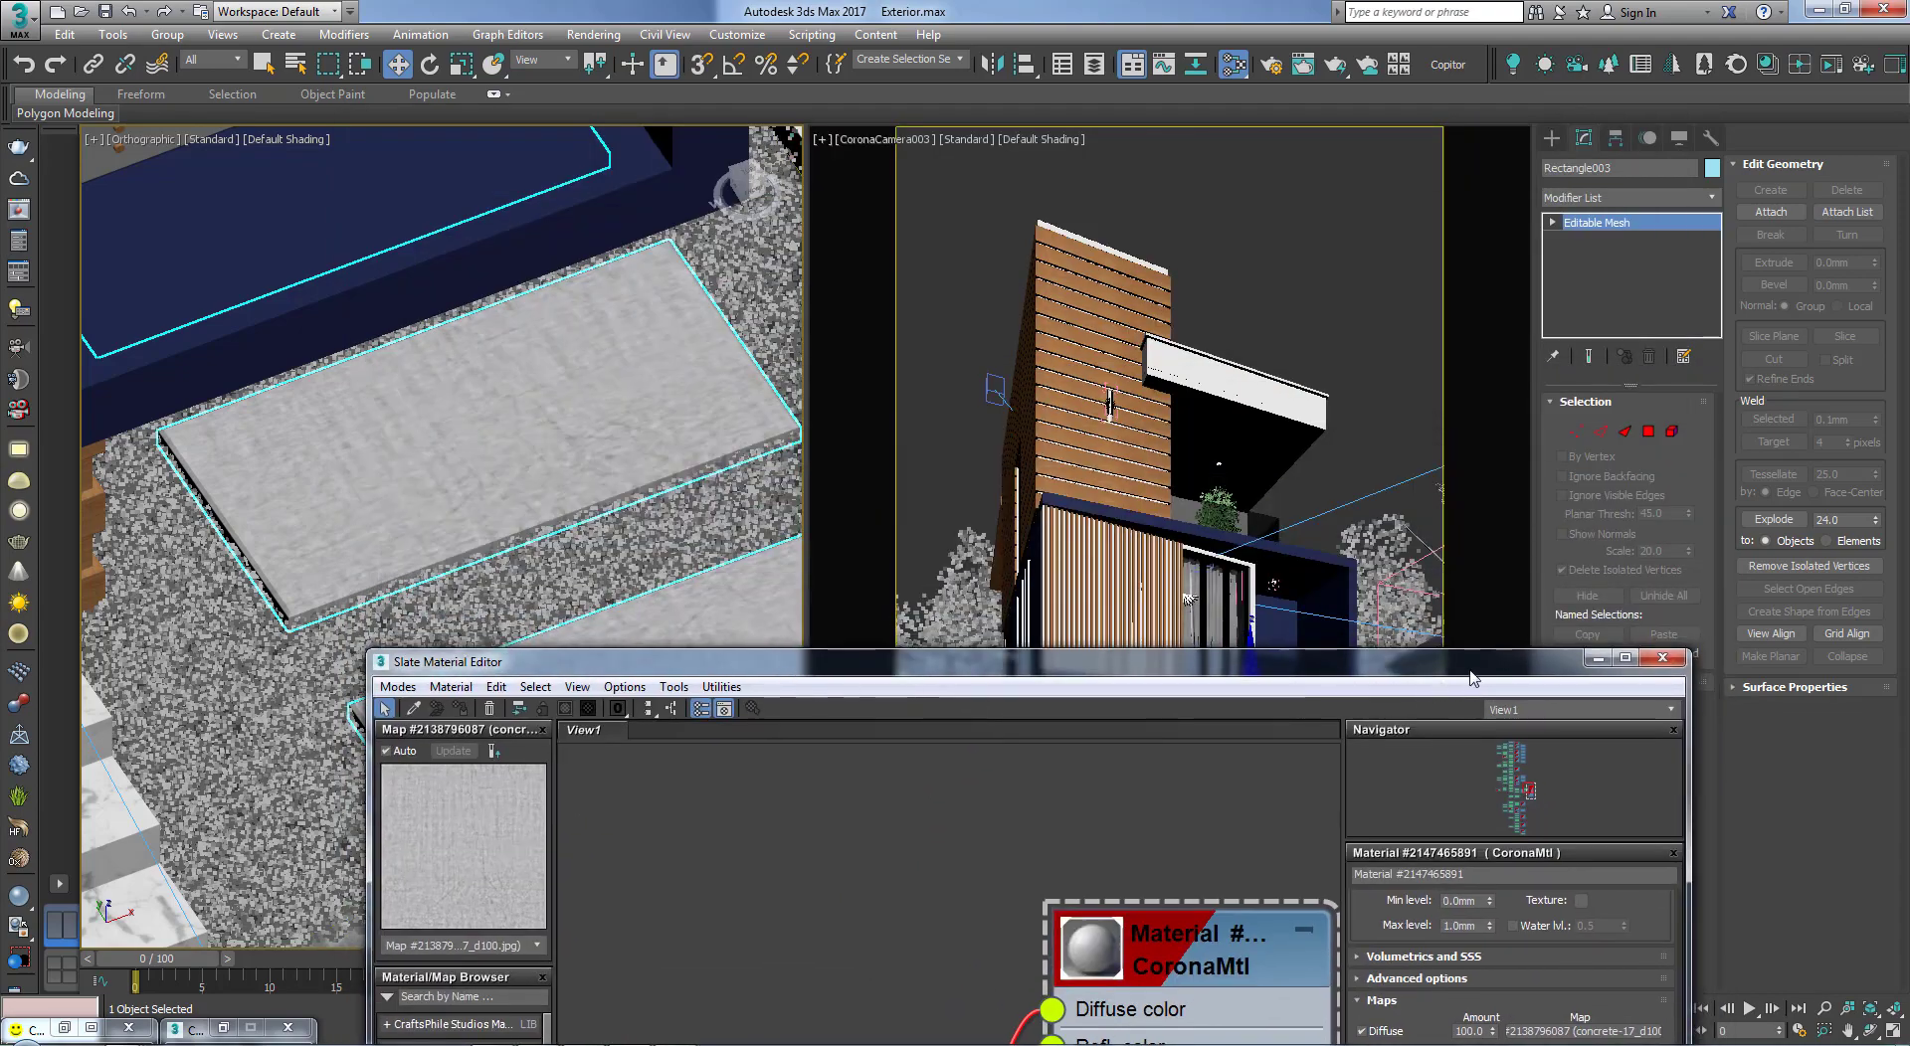
{"action": "left_click", "coordinate": [1593, 660]}
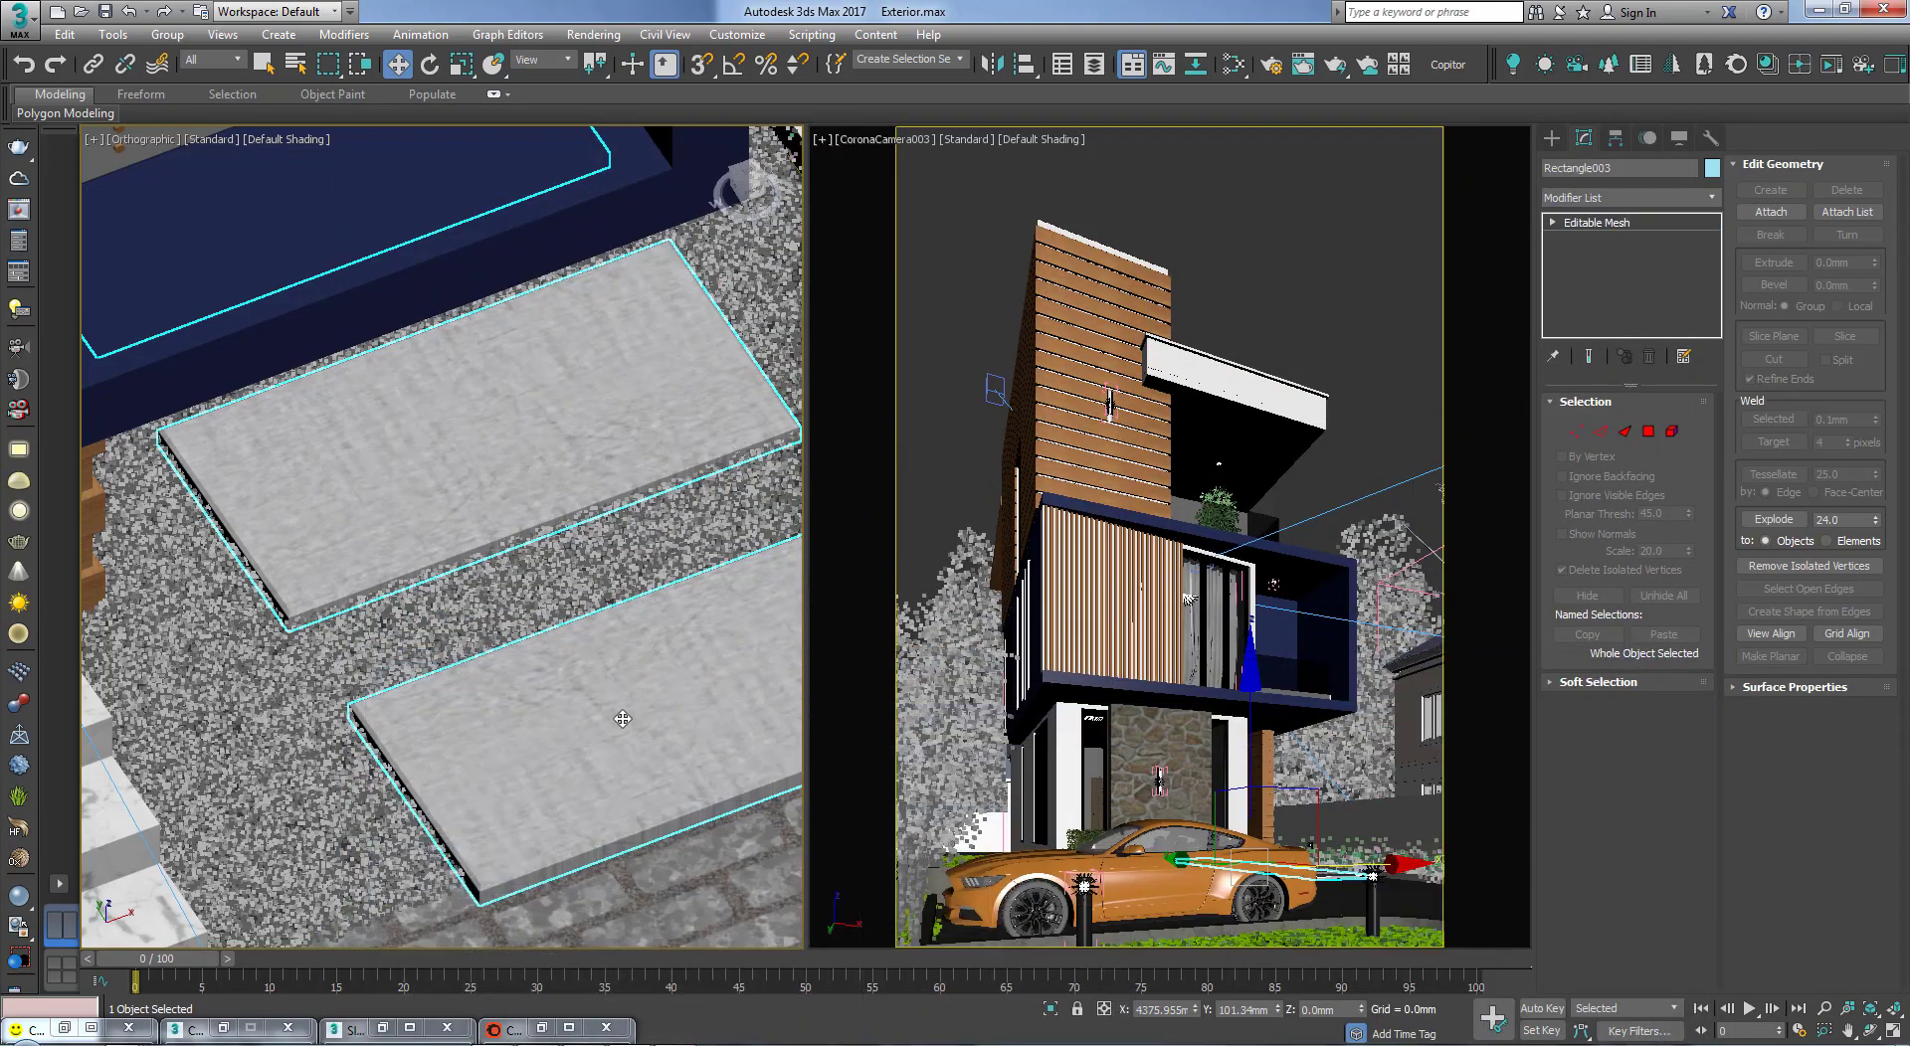
Step: Select the curved kerb at the lawn corner and examine the kerb, driveway and slabs in the orthographic view
{"action": "middle_click_drag", "start_coordinate": [596, 816], "coordinate": [655, 394]}
{"action": "scroll", "coordinate": [654, 394], "scroll_direction": "down", "scroll_amount": 6}
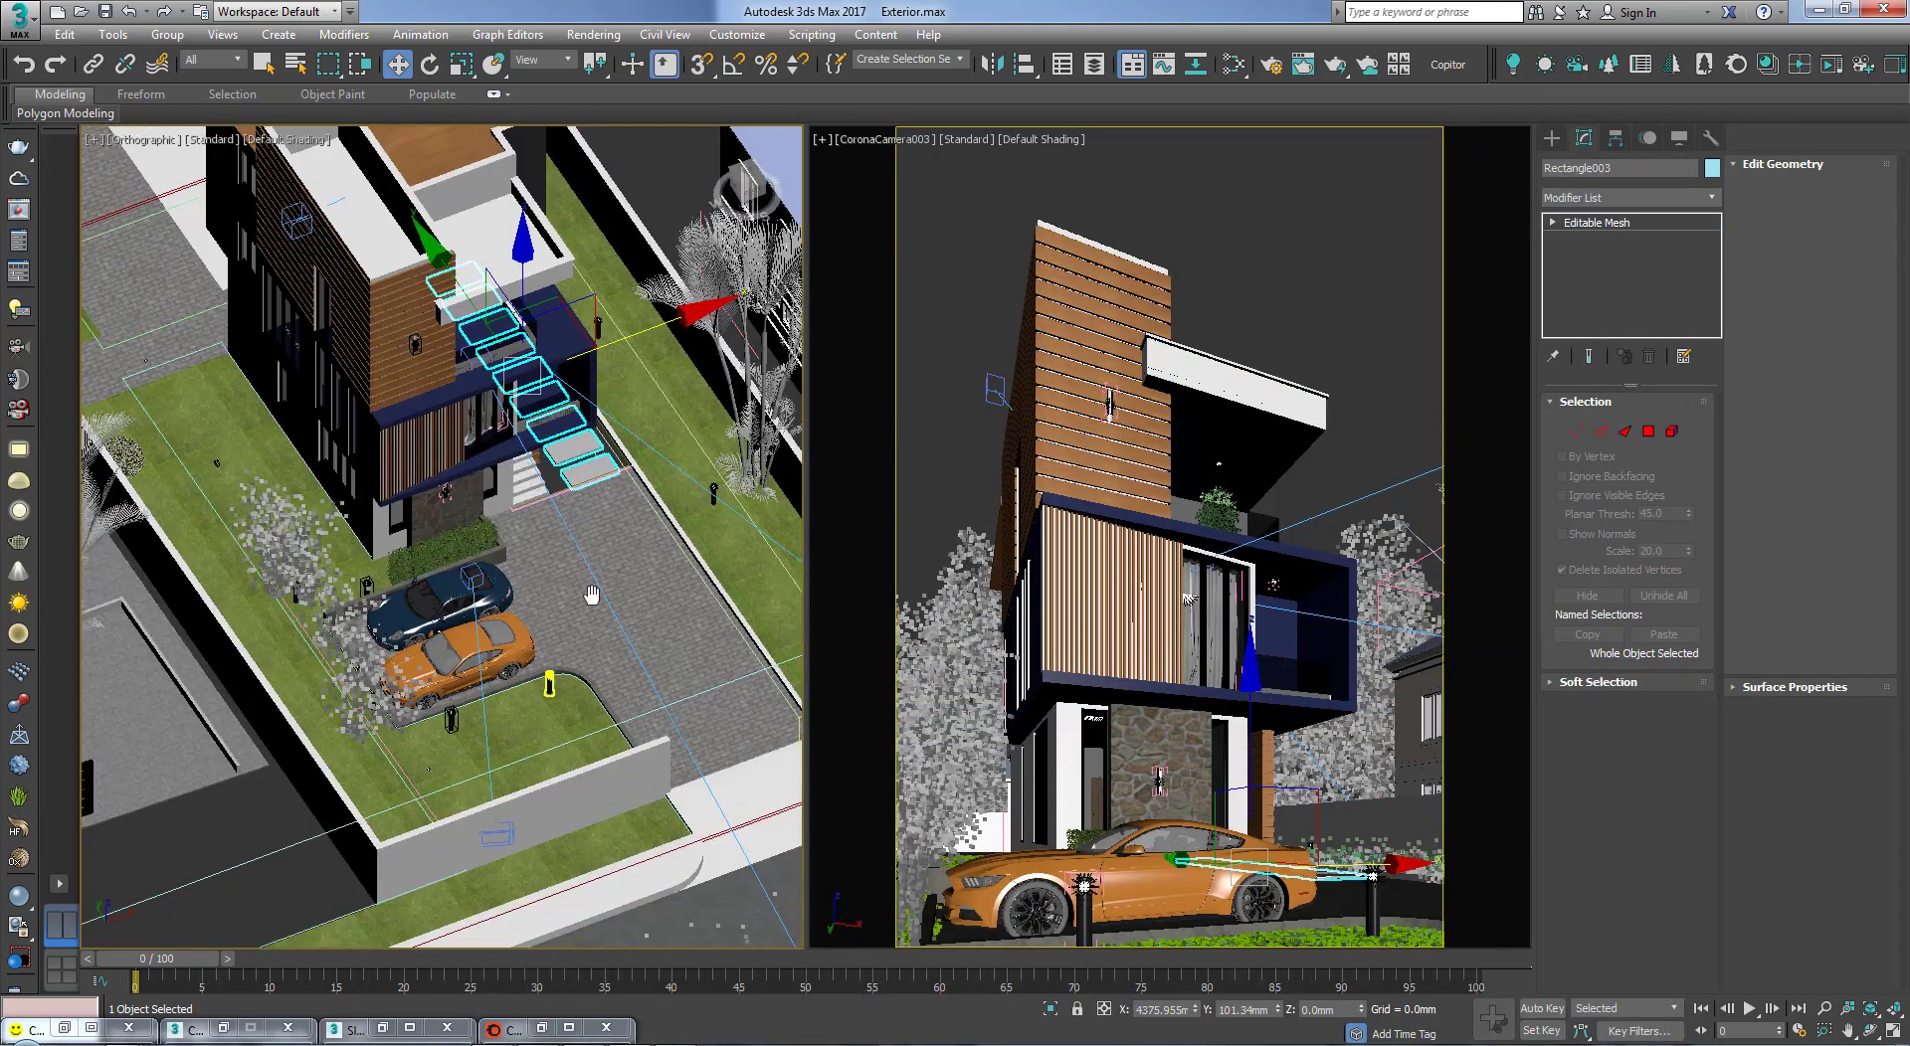
{"action": "scroll", "coordinate": [631, 537], "scroll_direction": "up", "scroll_amount": 6}
{"action": "scroll", "coordinate": [474, 555], "scroll_direction": "up", "scroll_amount": 2}
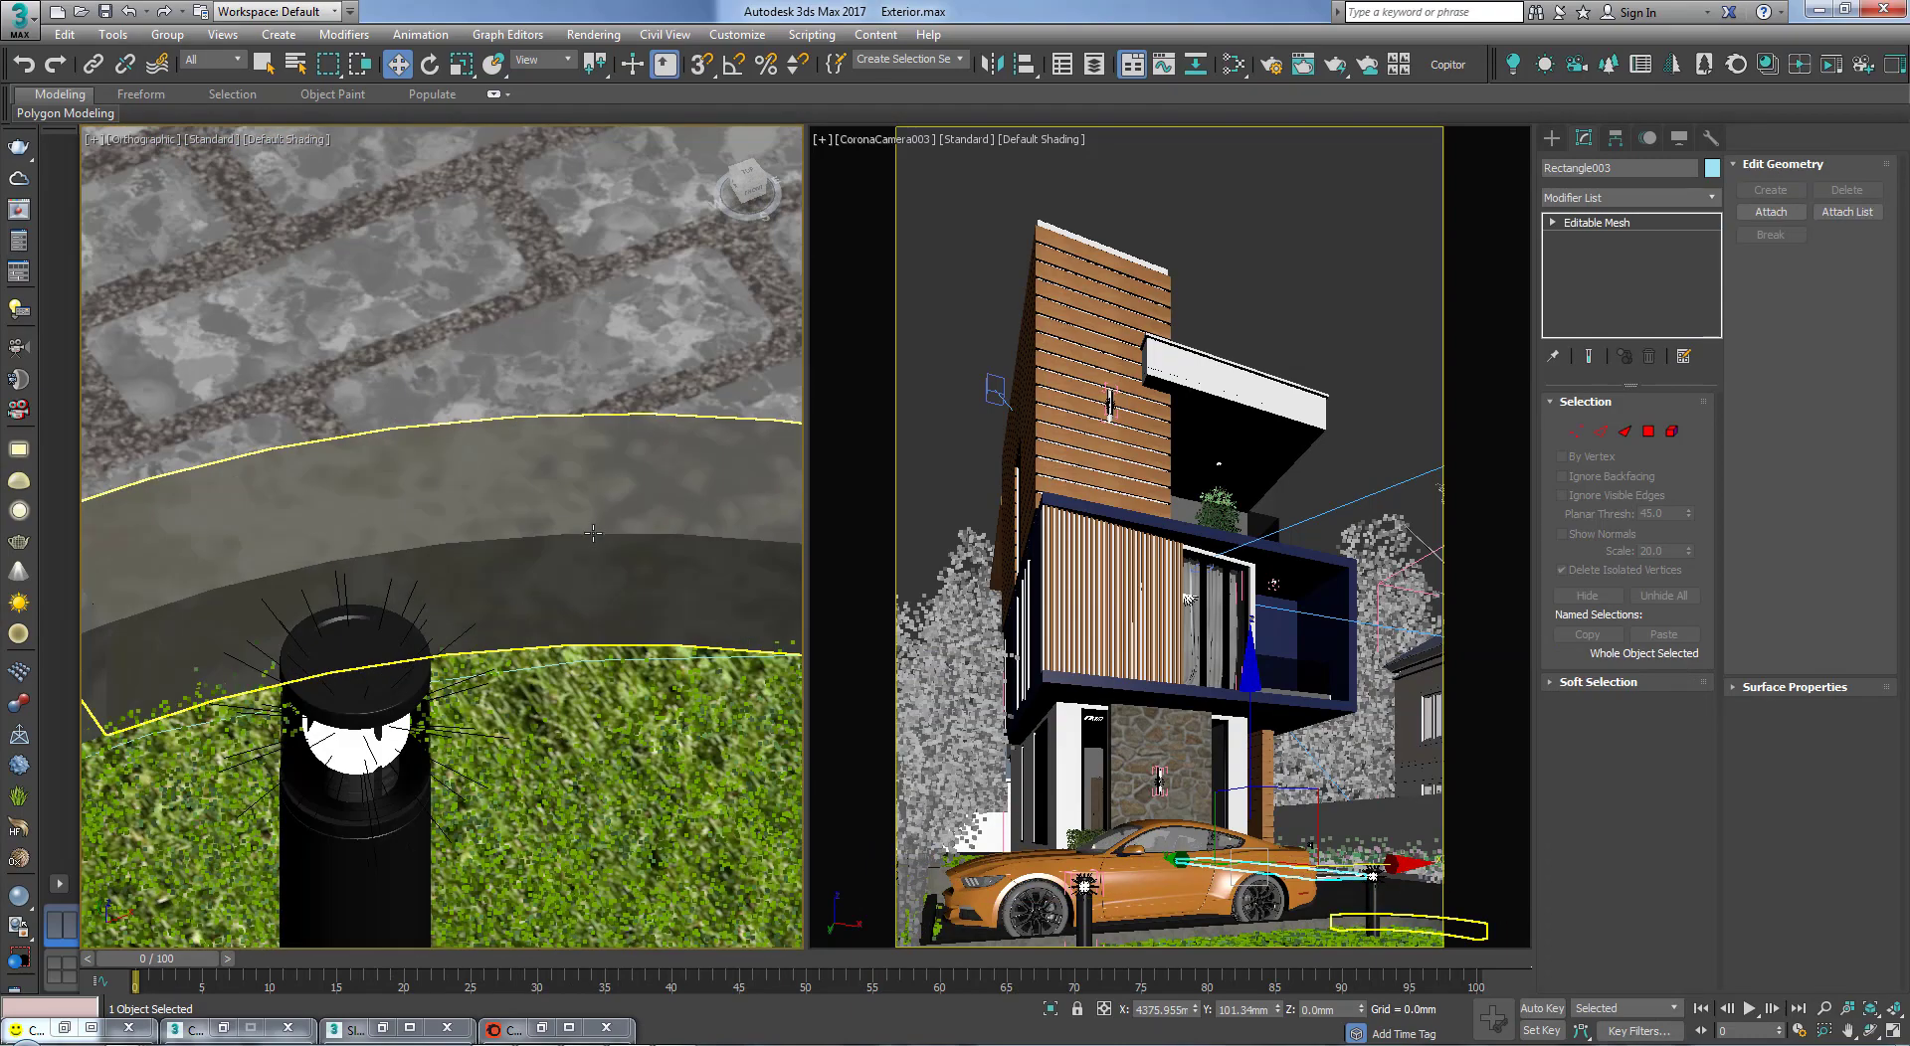
{"action": "left_click", "coordinate": [716, 563]}
{"action": "scroll", "coordinate": [612, 612], "scroll_direction": "down", "scroll_amount": 3}
{"action": "middle_click_drag", "start_coordinate": [617, 623], "coordinate": [767, 584]}
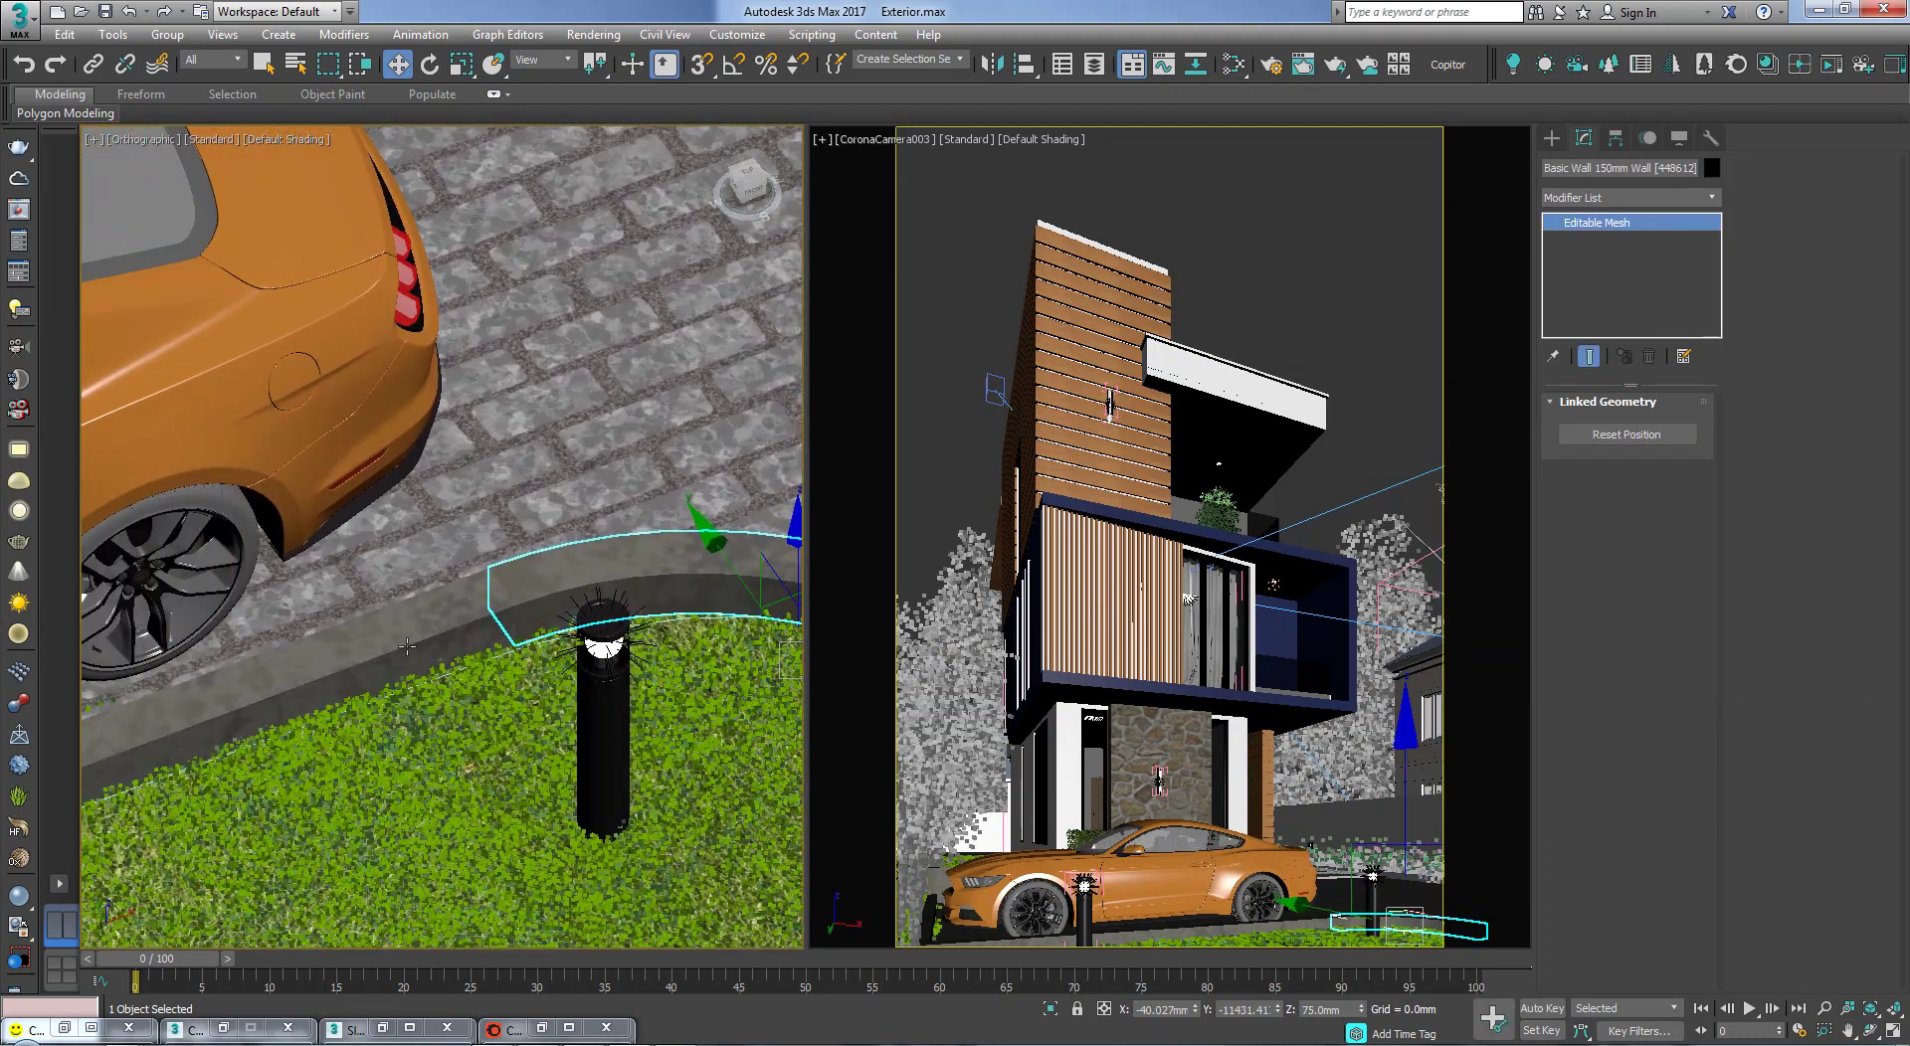
{"action": "scroll", "coordinate": [387, 641], "scroll_direction": "up", "scroll_amount": 3}
{"action": "scroll", "coordinate": [512, 550], "scroll_direction": "down", "scroll_amount": 1}
{"action": "middle_click_drag", "start_coordinate": [512, 550], "coordinate": [453, 753]}
{"action": "scroll", "coordinate": [527, 725], "scroll_direction": "down", "scroll_amount": 4}
{"action": "scroll", "coordinate": [506, 684], "scroll_direction": "down", "scroll_amount": 4}
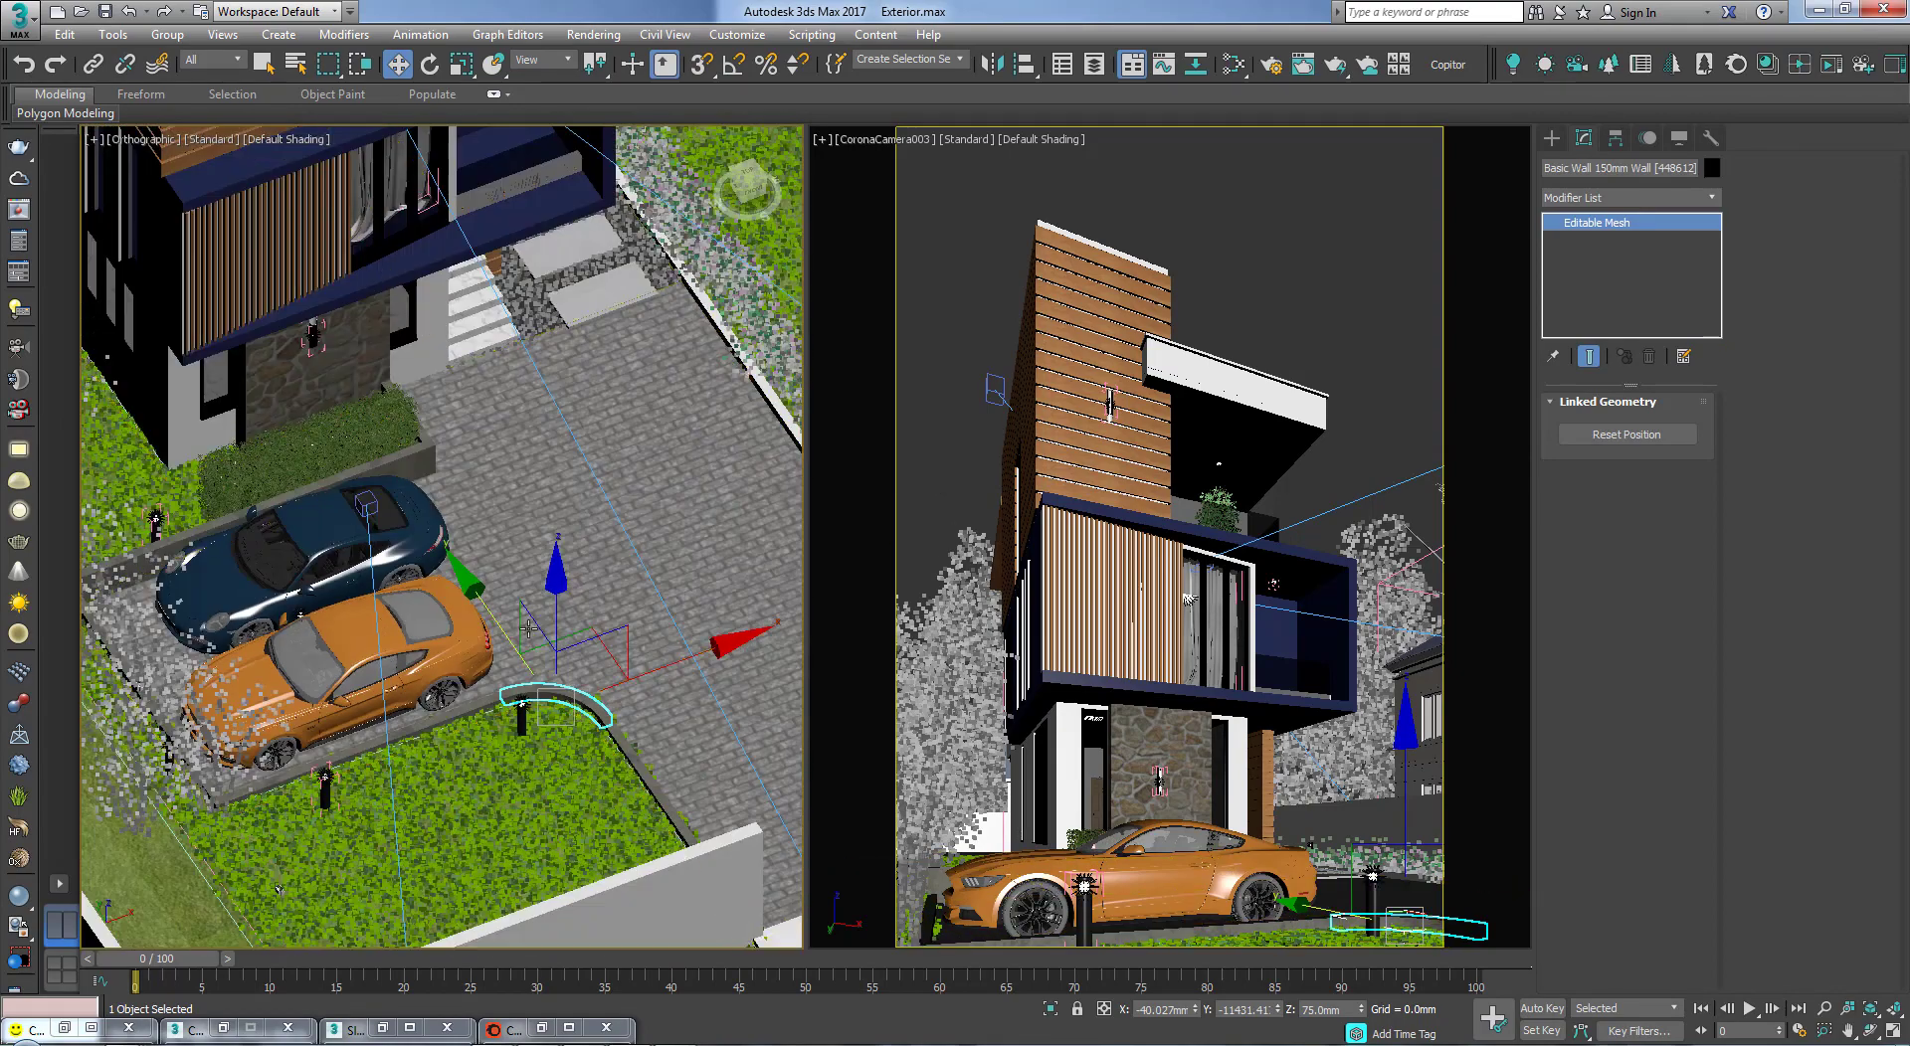
{"action": "scroll", "coordinate": [591, 637], "scroll_direction": "up", "scroll_amount": 4}
{"action": "scroll", "coordinate": [644, 640], "scroll_direction": "up", "scroll_amount": 1}
{"action": "scroll", "coordinate": [643, 640], "scroll_direction": "down", "scroll_amount": 8}
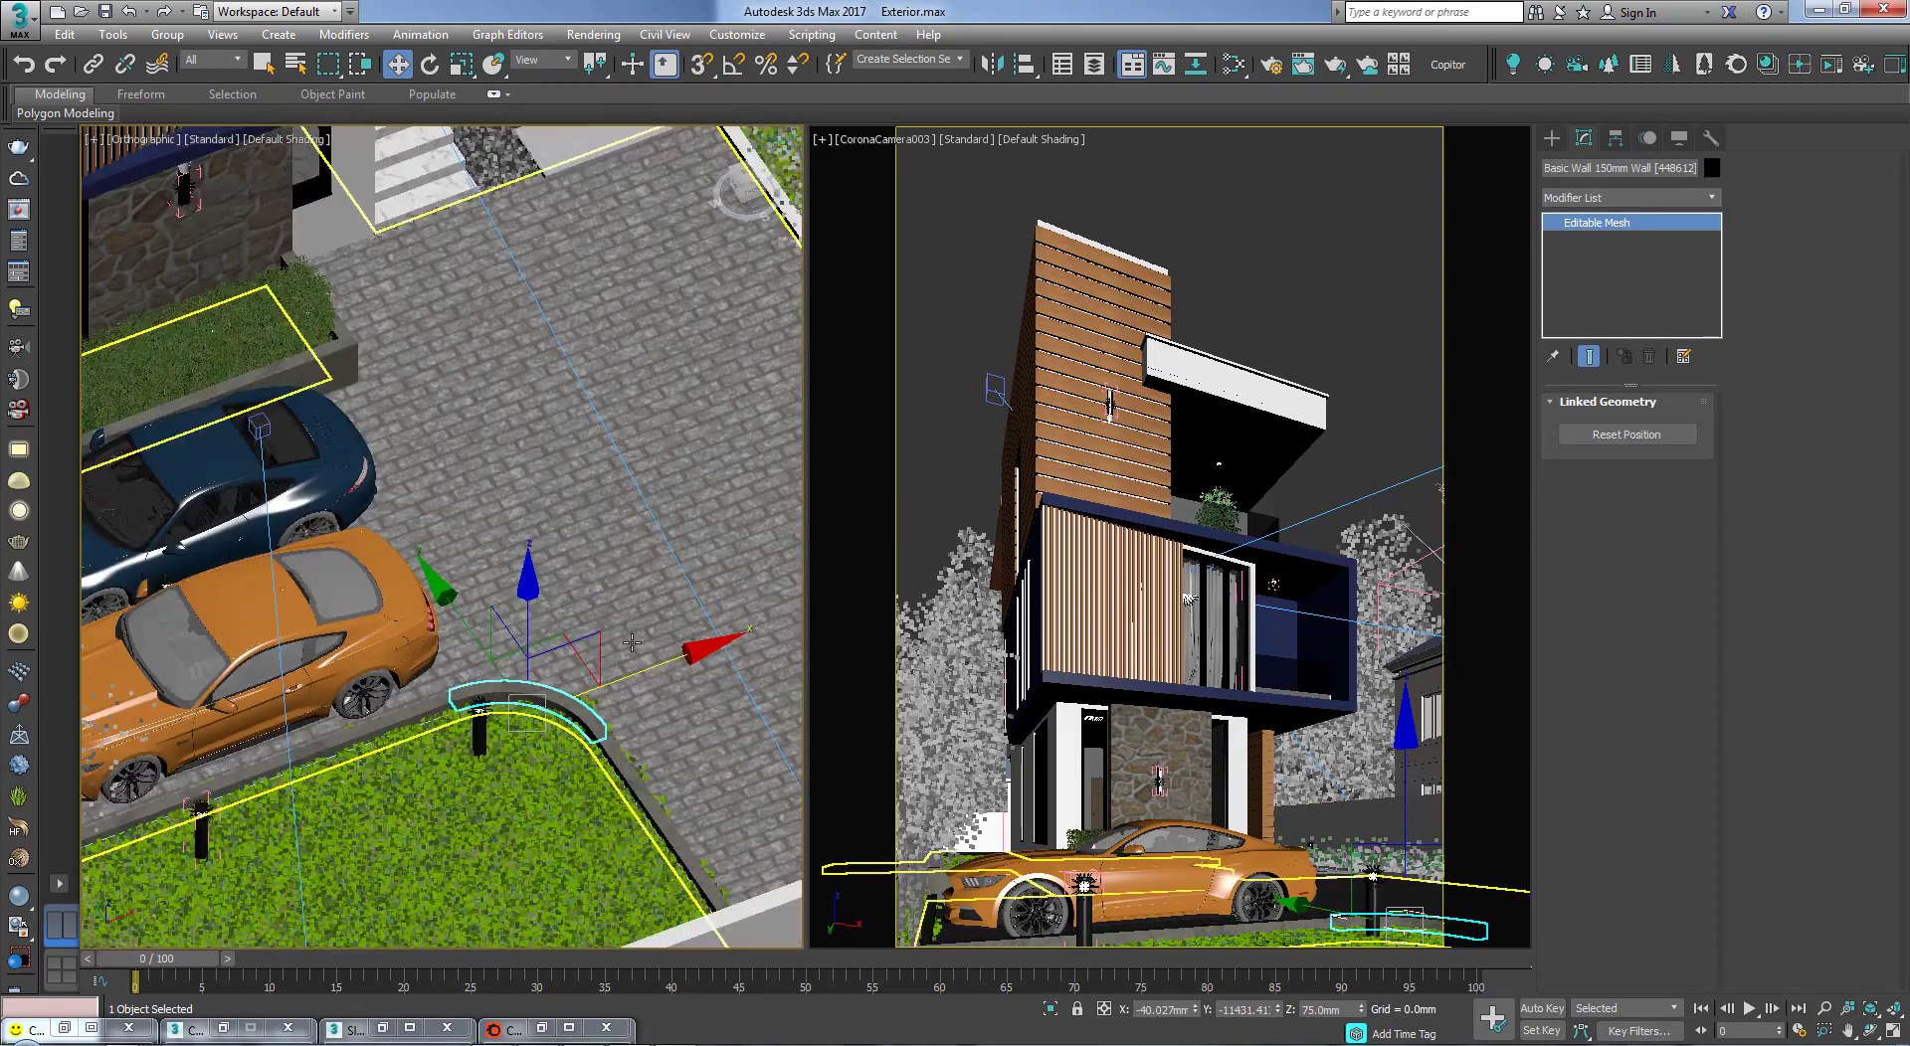
{"action": "middle_click_drag", "start_coordinate": [637, 640], "coordinate": [678, 639]}
Step: Clear the selection in the camera view and close the Slate Material Editor and Corona Converter windows
{"action": "left_click", "coordinate": [1258, 273]}
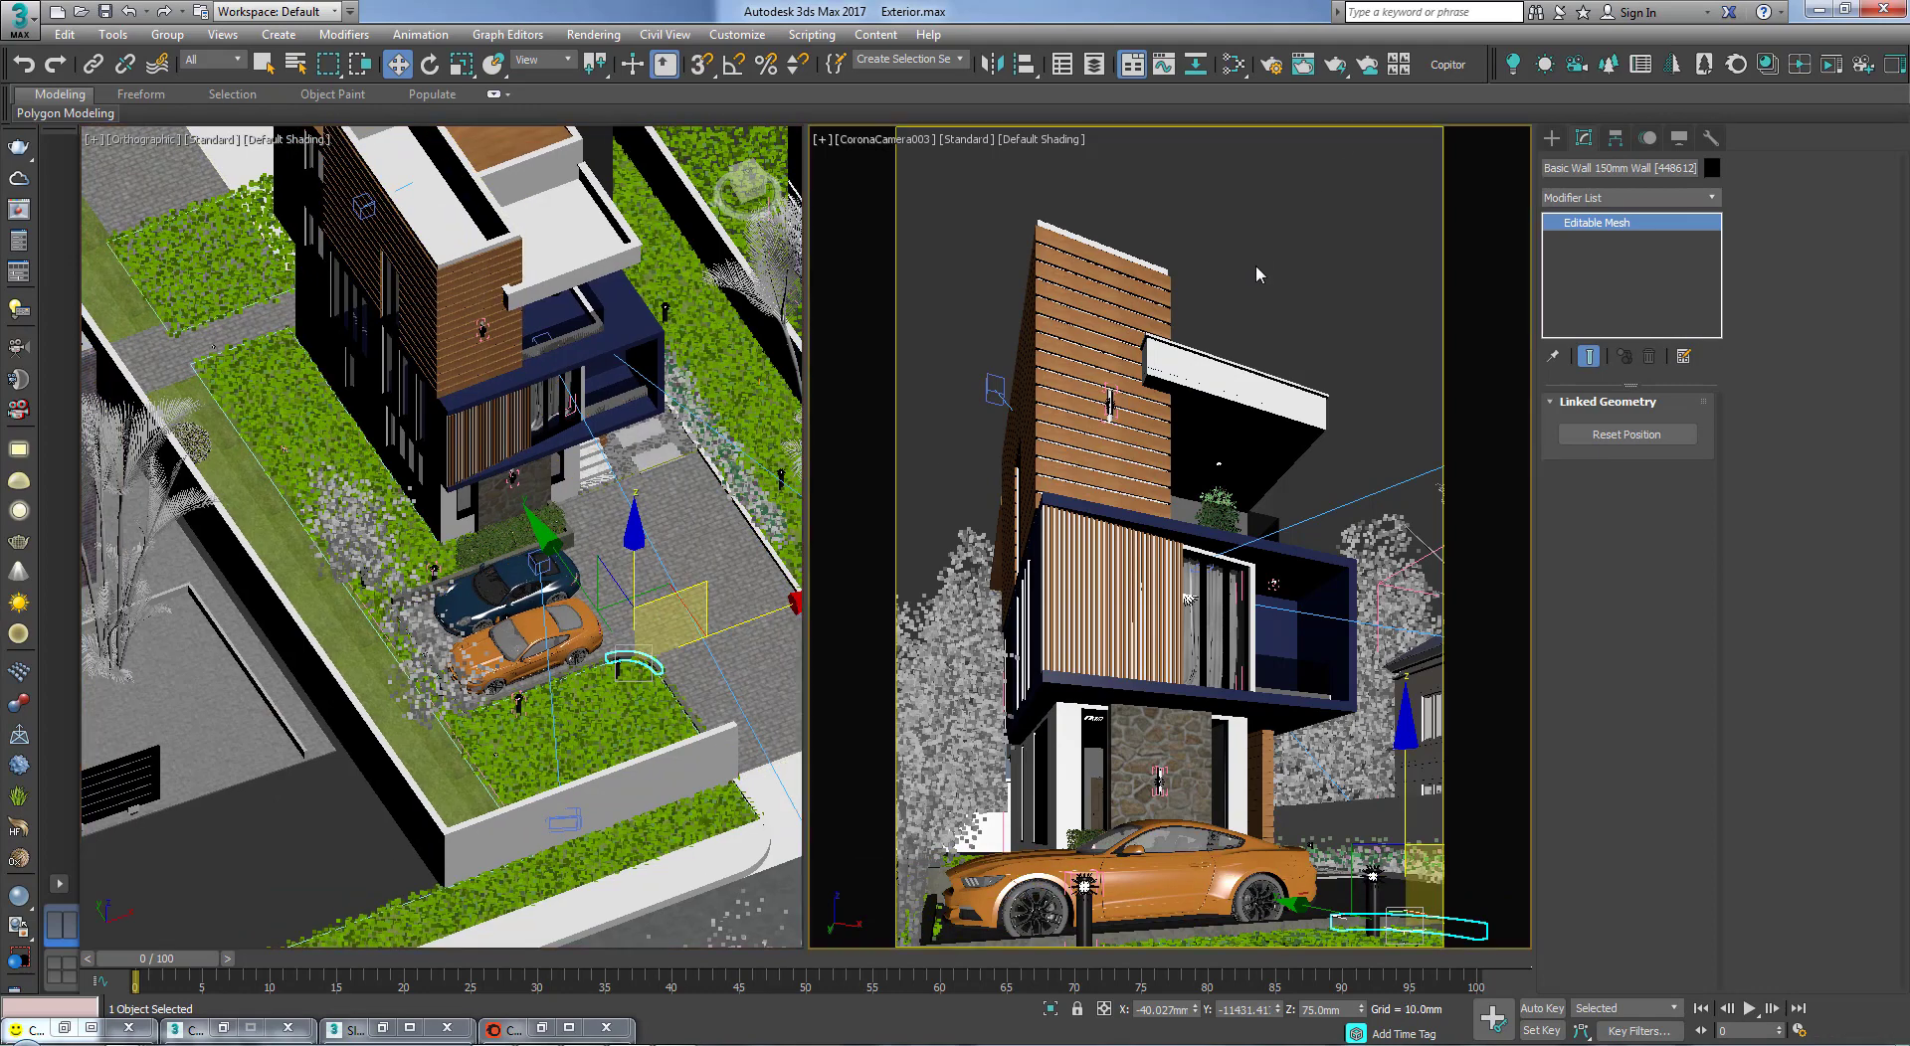
{"action": "left_click", "coordinate": [541, 1027]}
{"action": "left_click", "coordinate": [876, 298]}
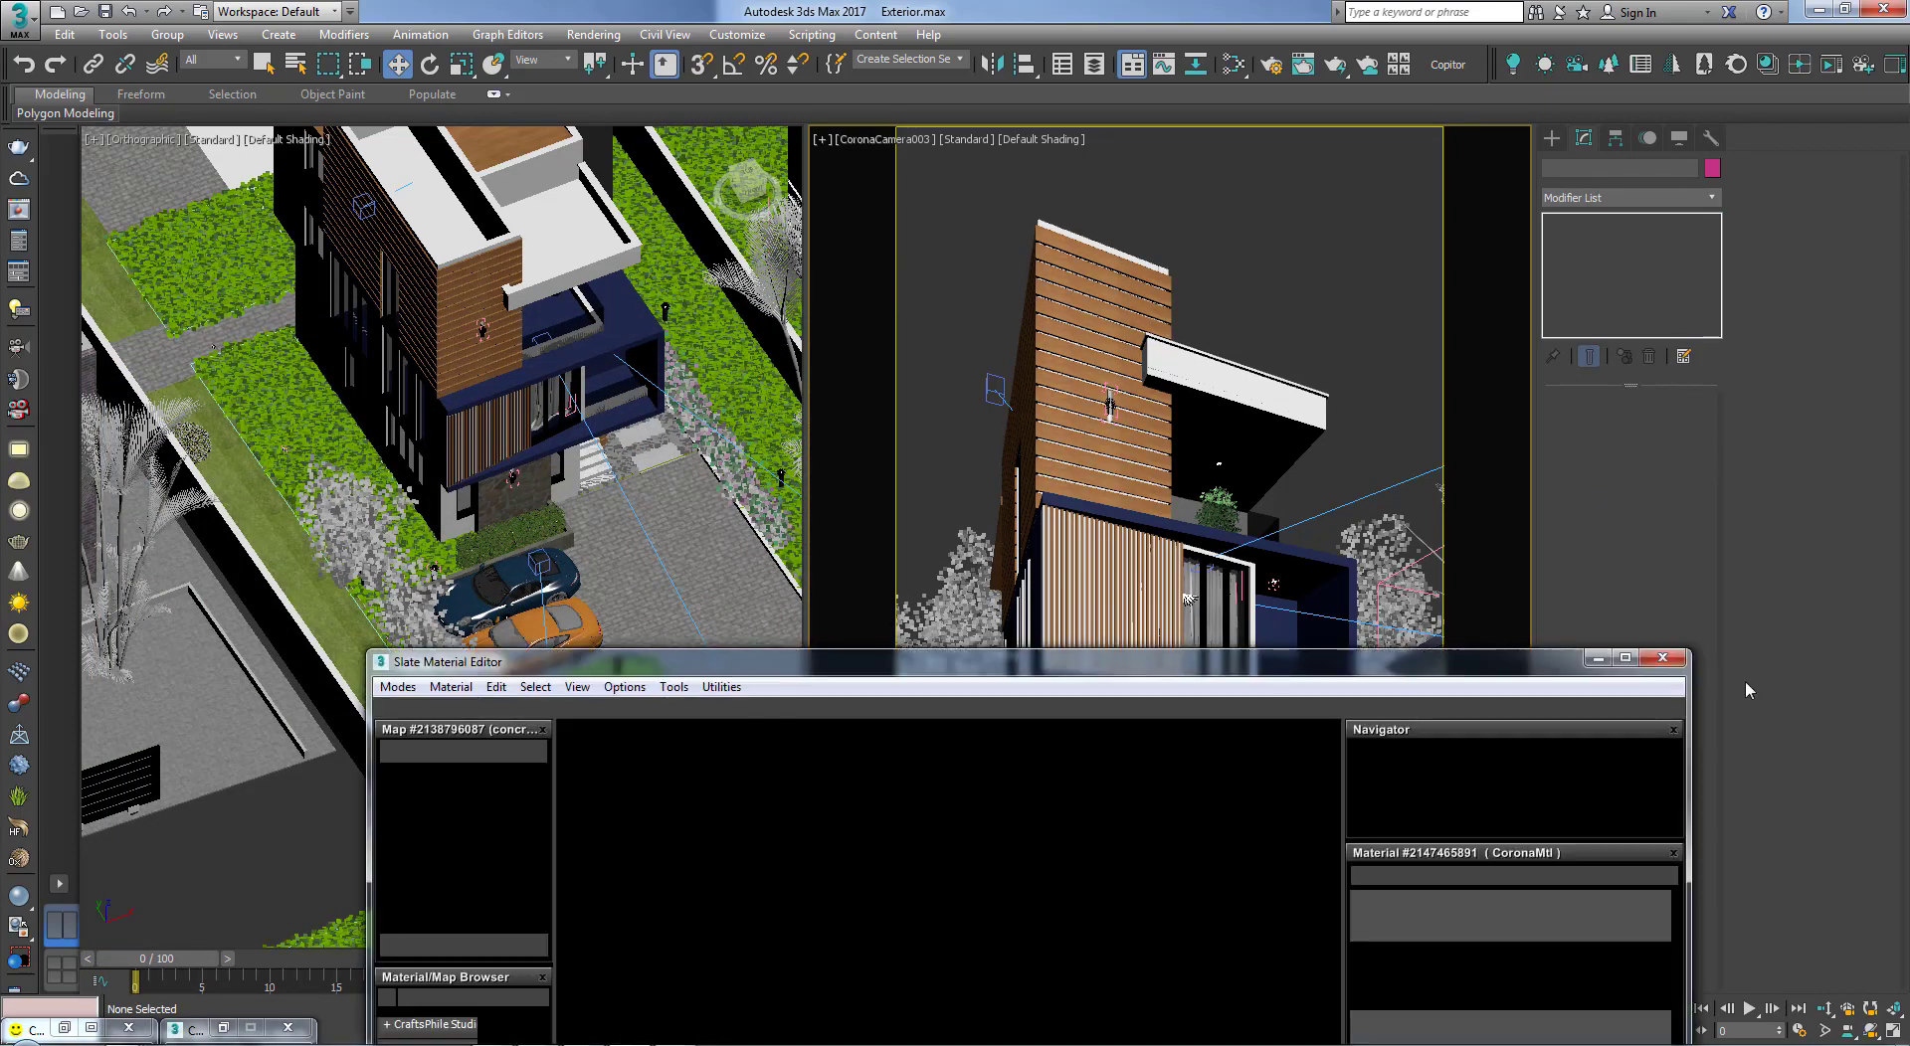
{"action": "left_click", "coordinate": [1664, 660]}
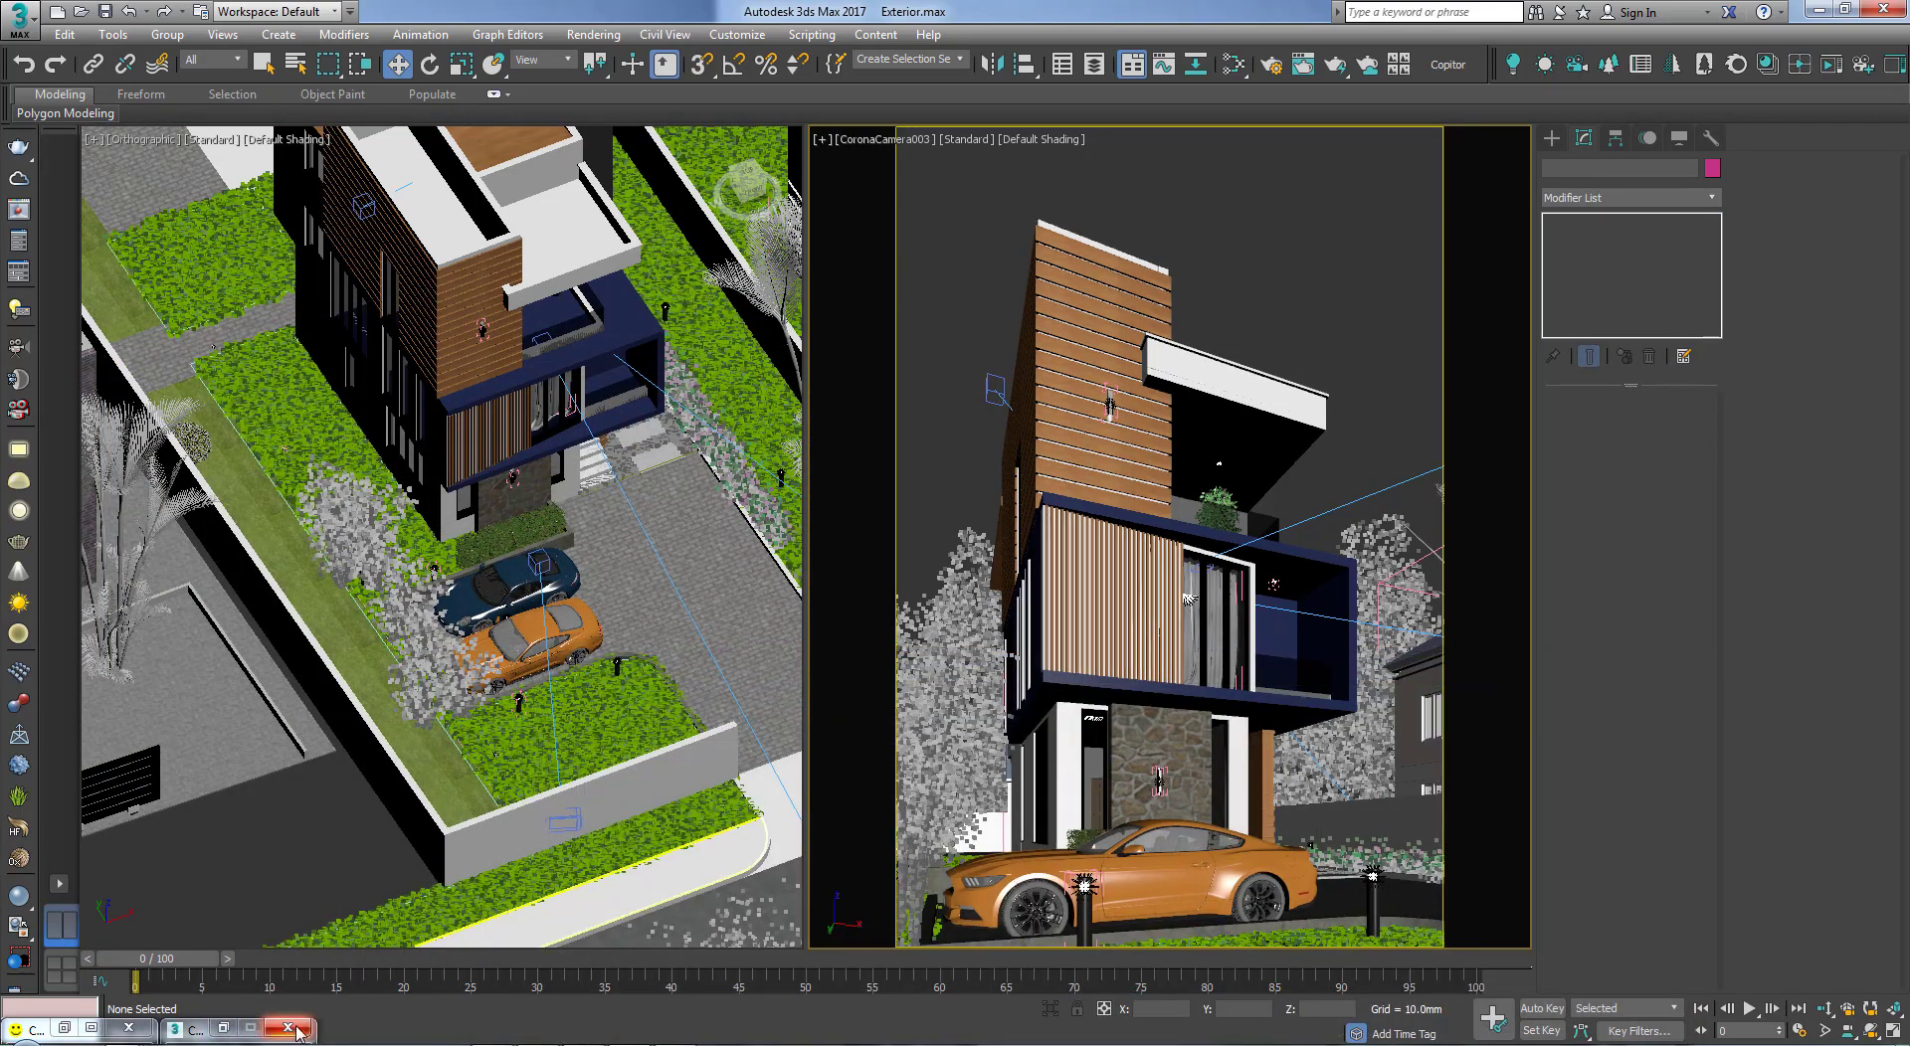
{"action": "left_click", "coordinate": [251, 1027]}
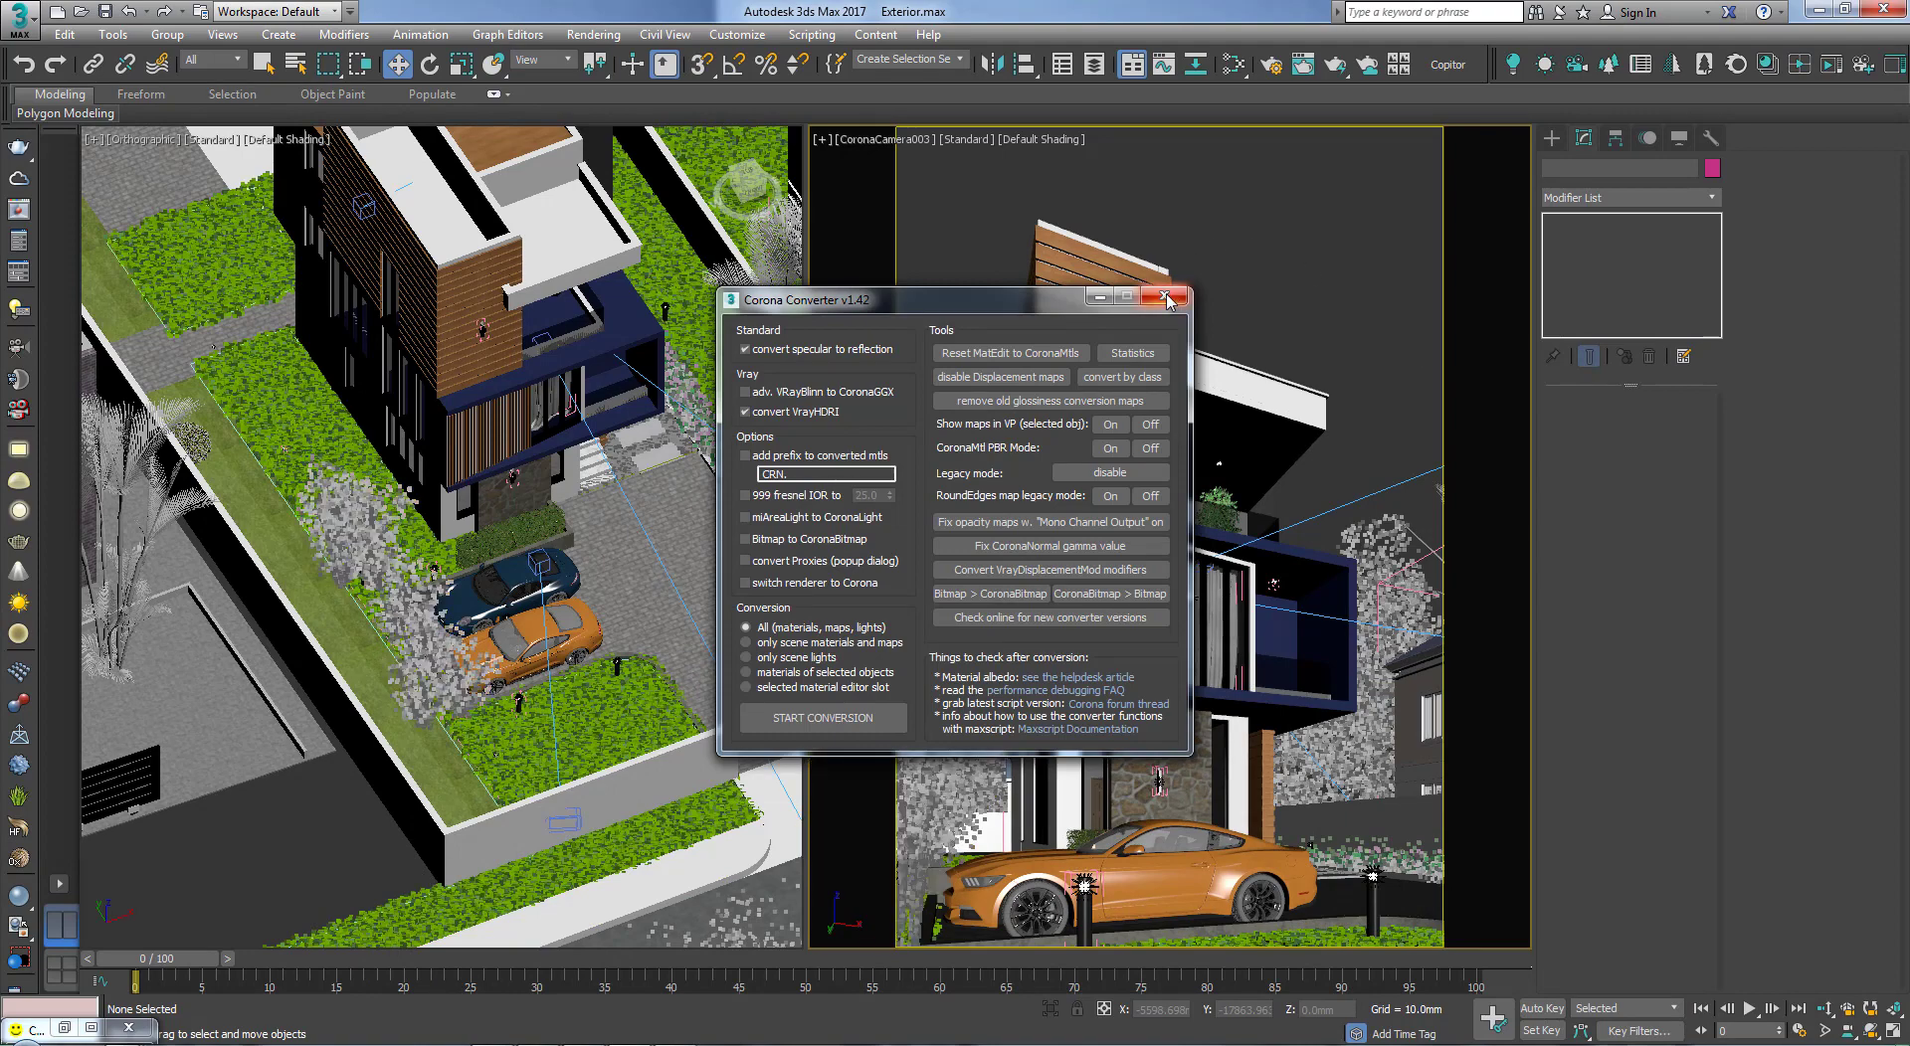
{"action": "left_click", "coordinate": [1166, 297]}
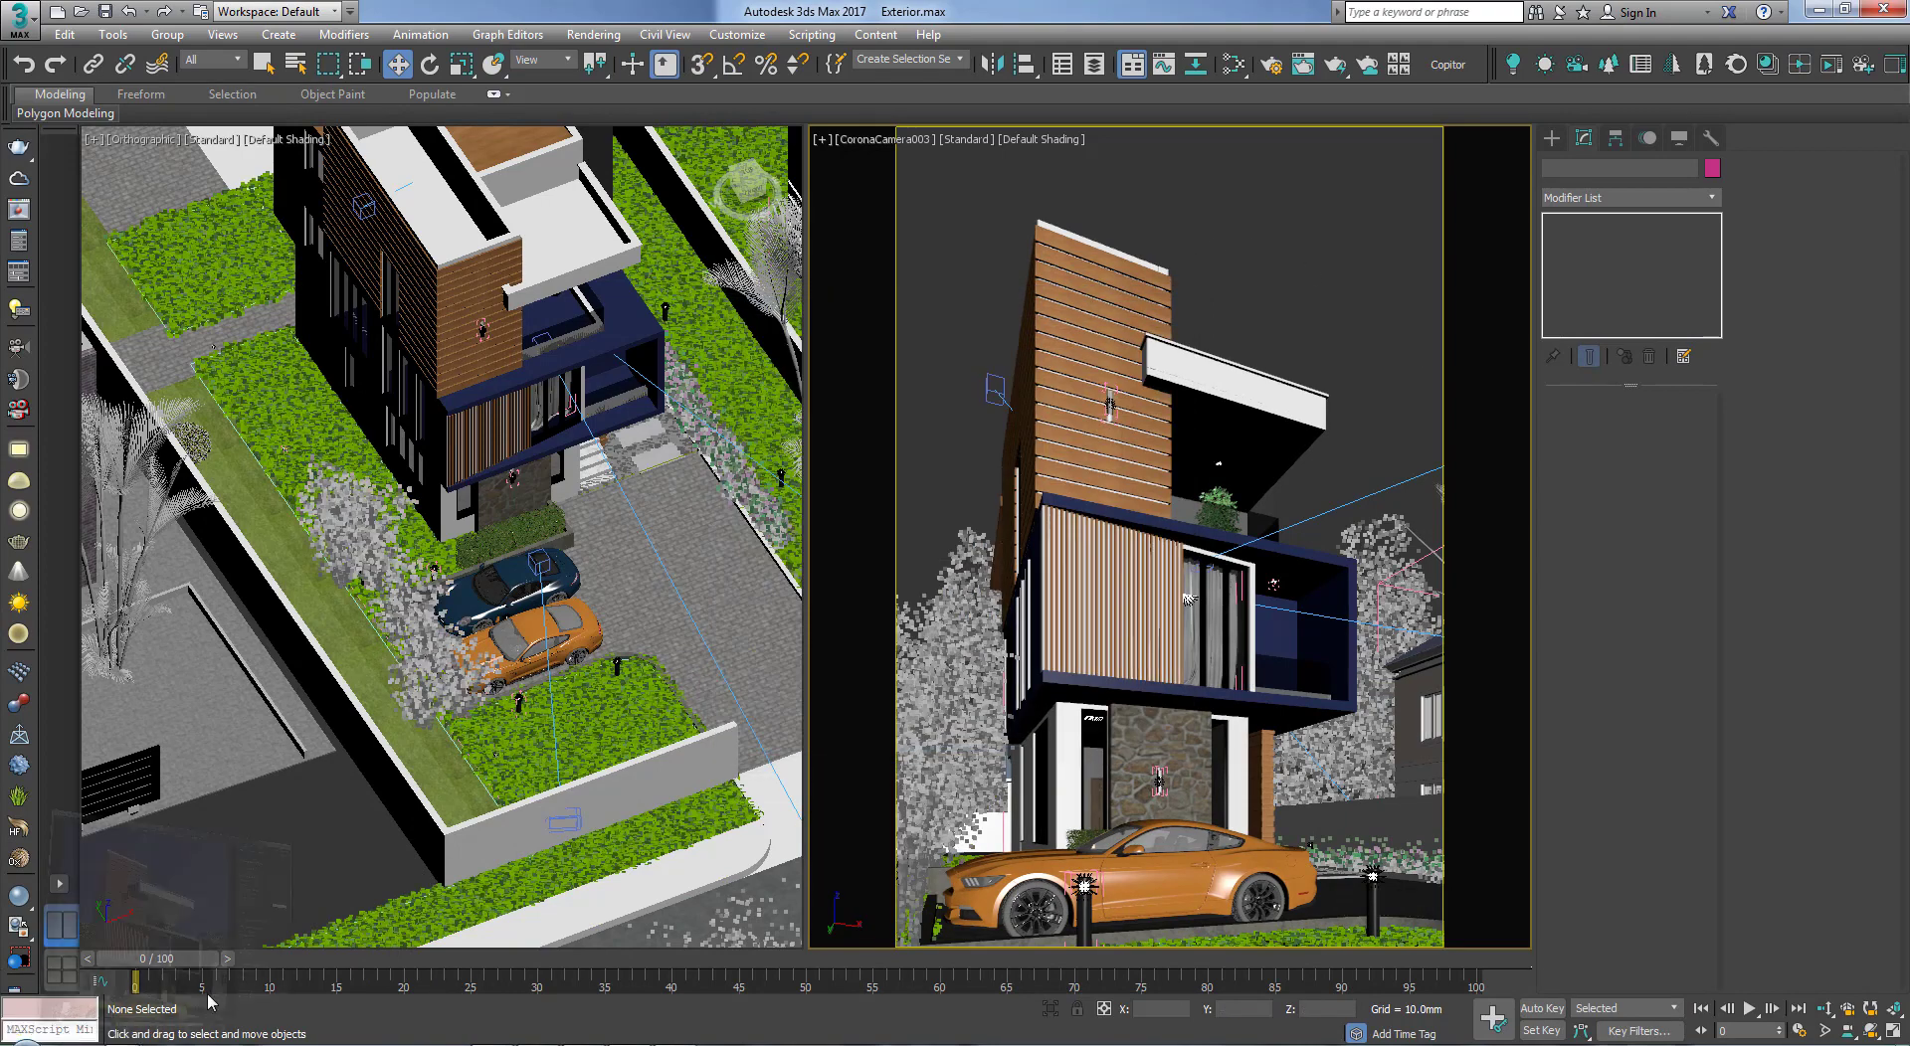
Step: Bring back the Corona frame buffer and start rendering the CoronaCamera003 view
{"action": "left_click", "coordinate": [64, 1027]}
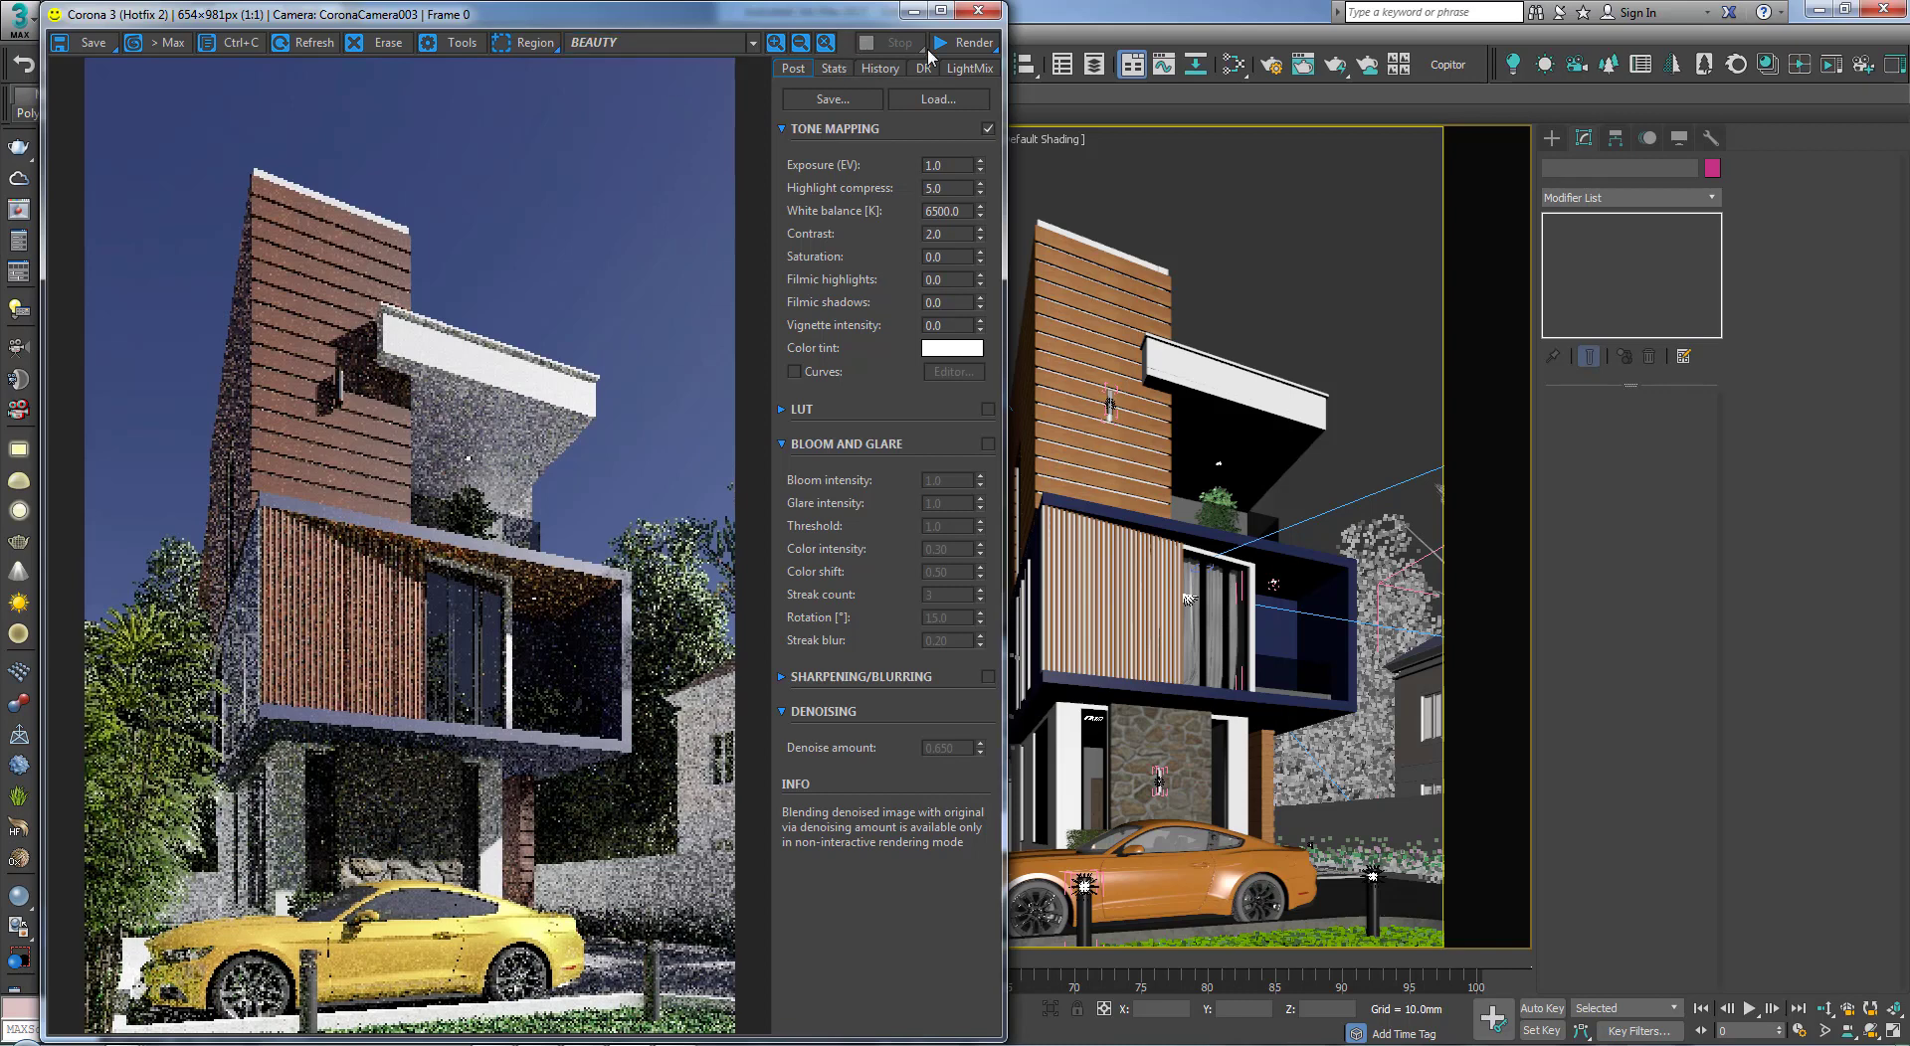
{"action": "left_click", "coordinate": [1833, 65]}
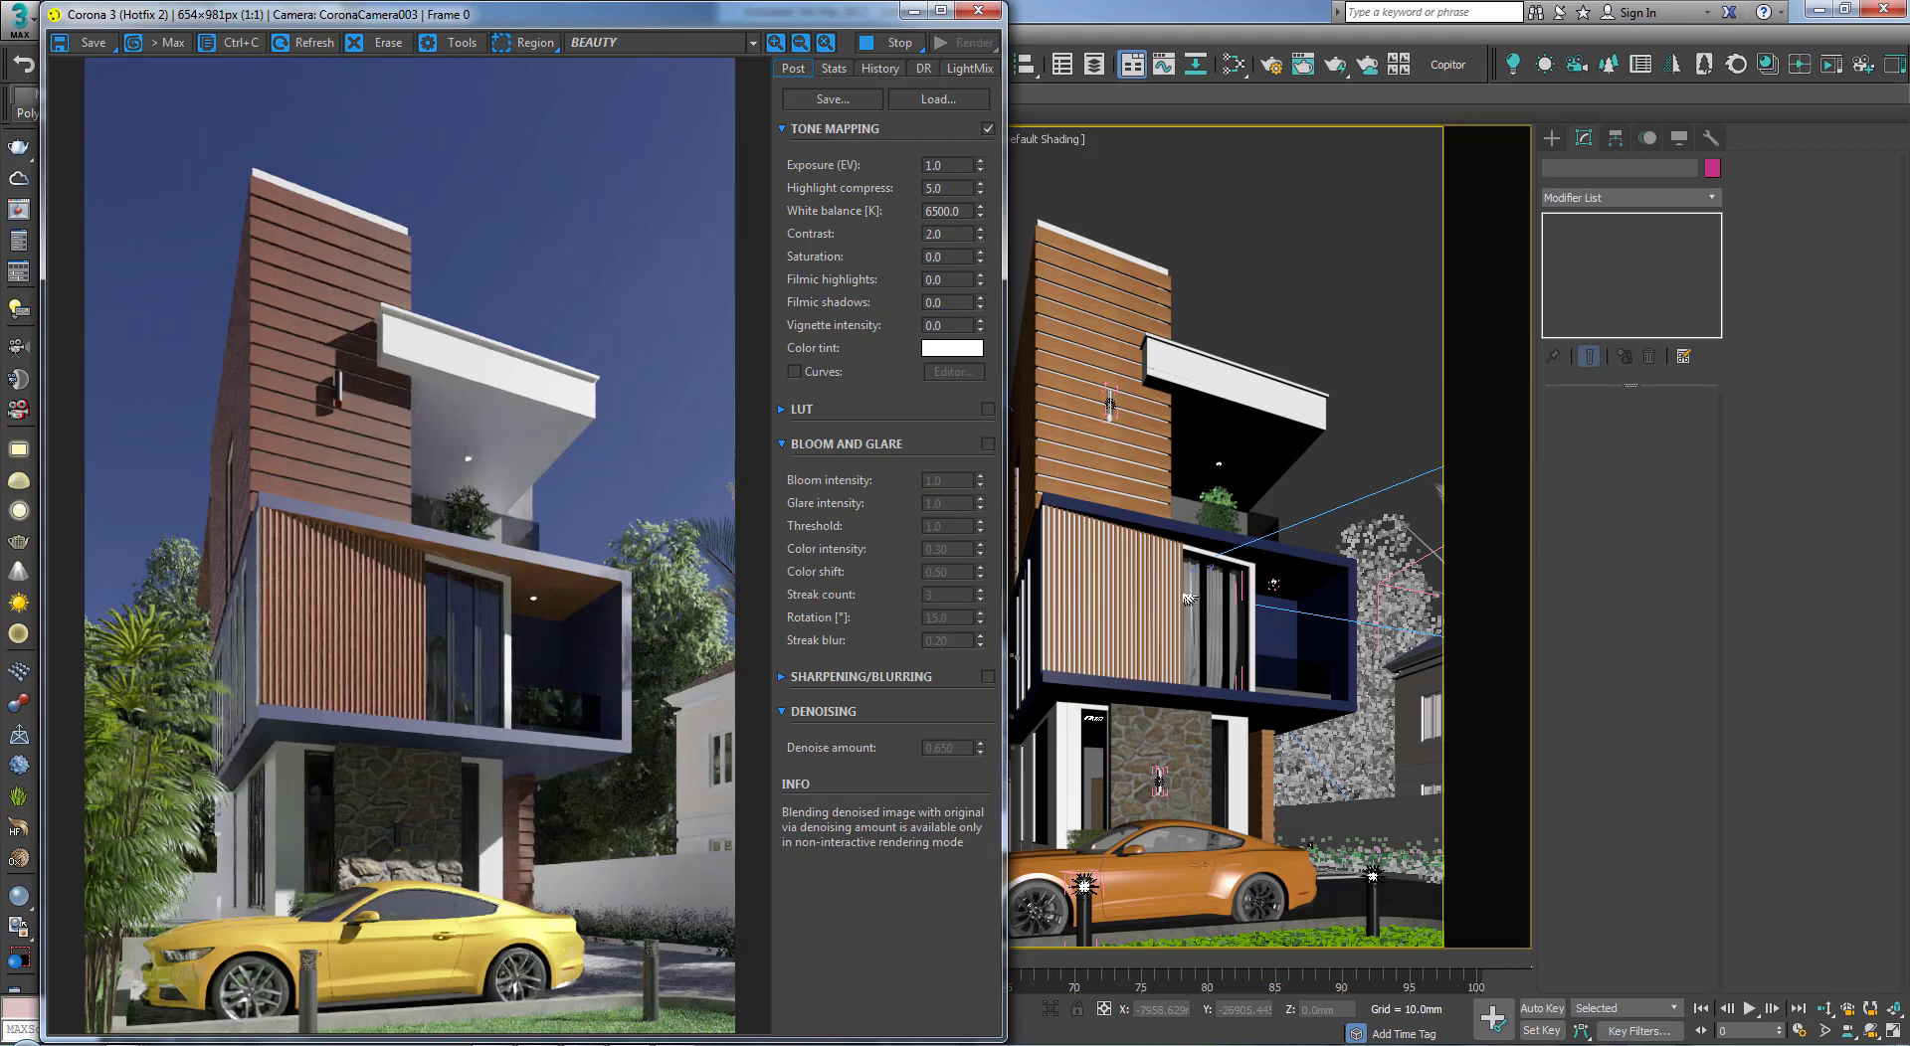
Step: Compare the interactive render with the reference image in Windows Photo Viewer and stop the interactive rendering
{"action": "left_click", "coordinate": [1364, 1044]}
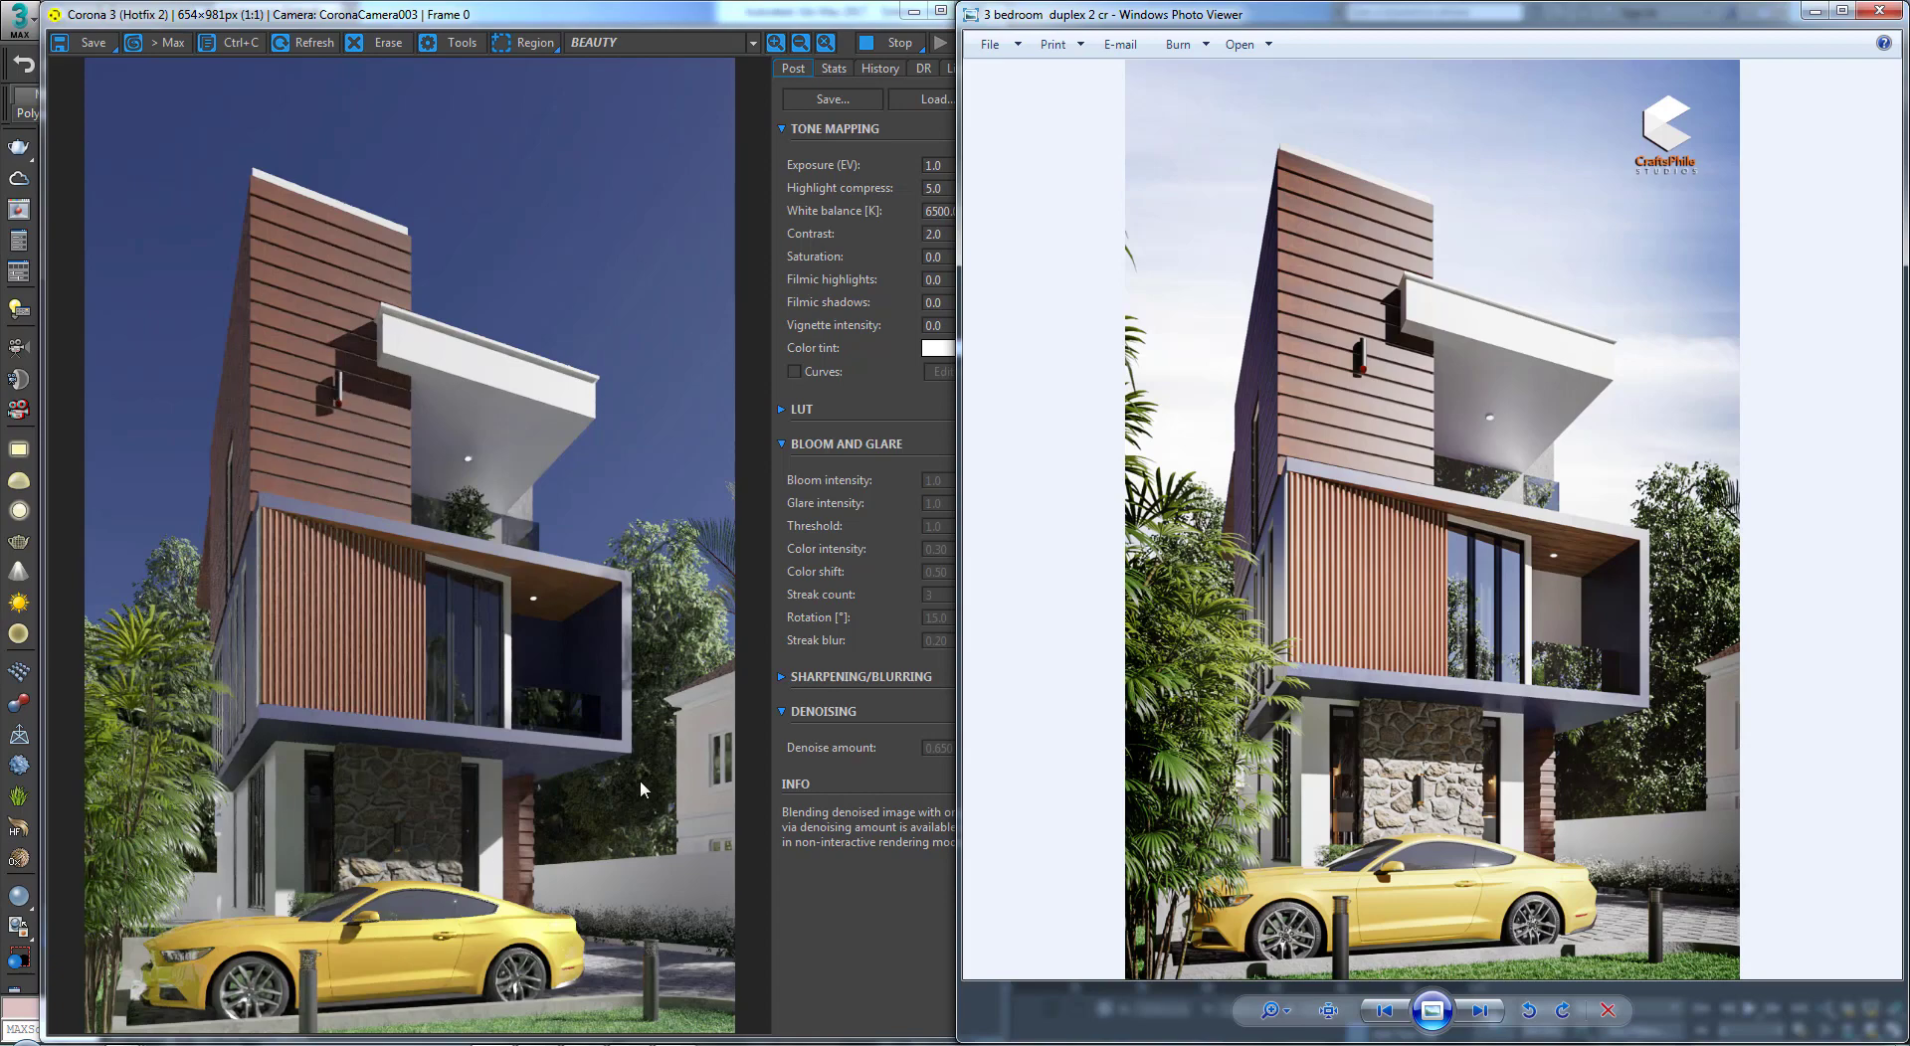
{"action": "left_click", "coordinate": [541, 881]}
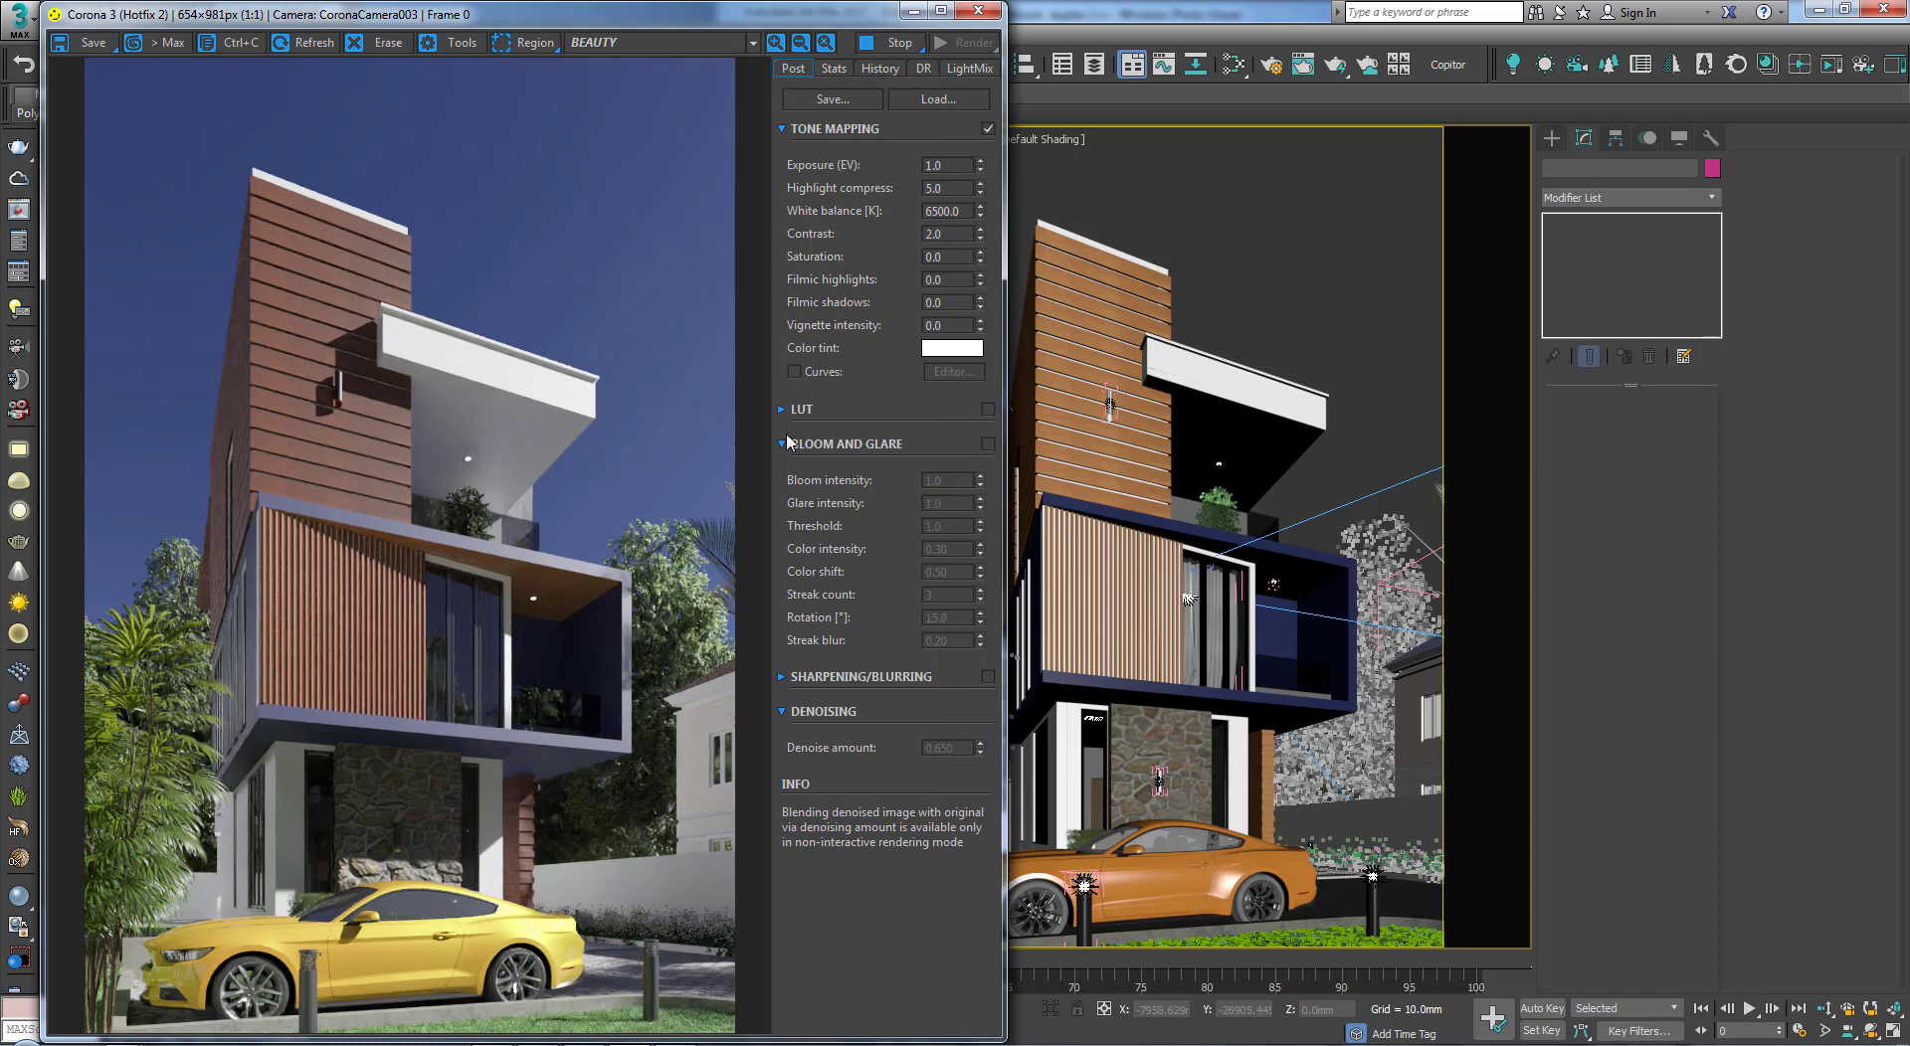
{"action": "left_click", "coordinate": [897, 45]}
Step: Examine the stopped render up close around the foliage, slatted facade and side wall, ending on the full image
{"action": "scroll", "coordinate": [290, 828], "scroll_direction": "up", "scroll_amount": 4}
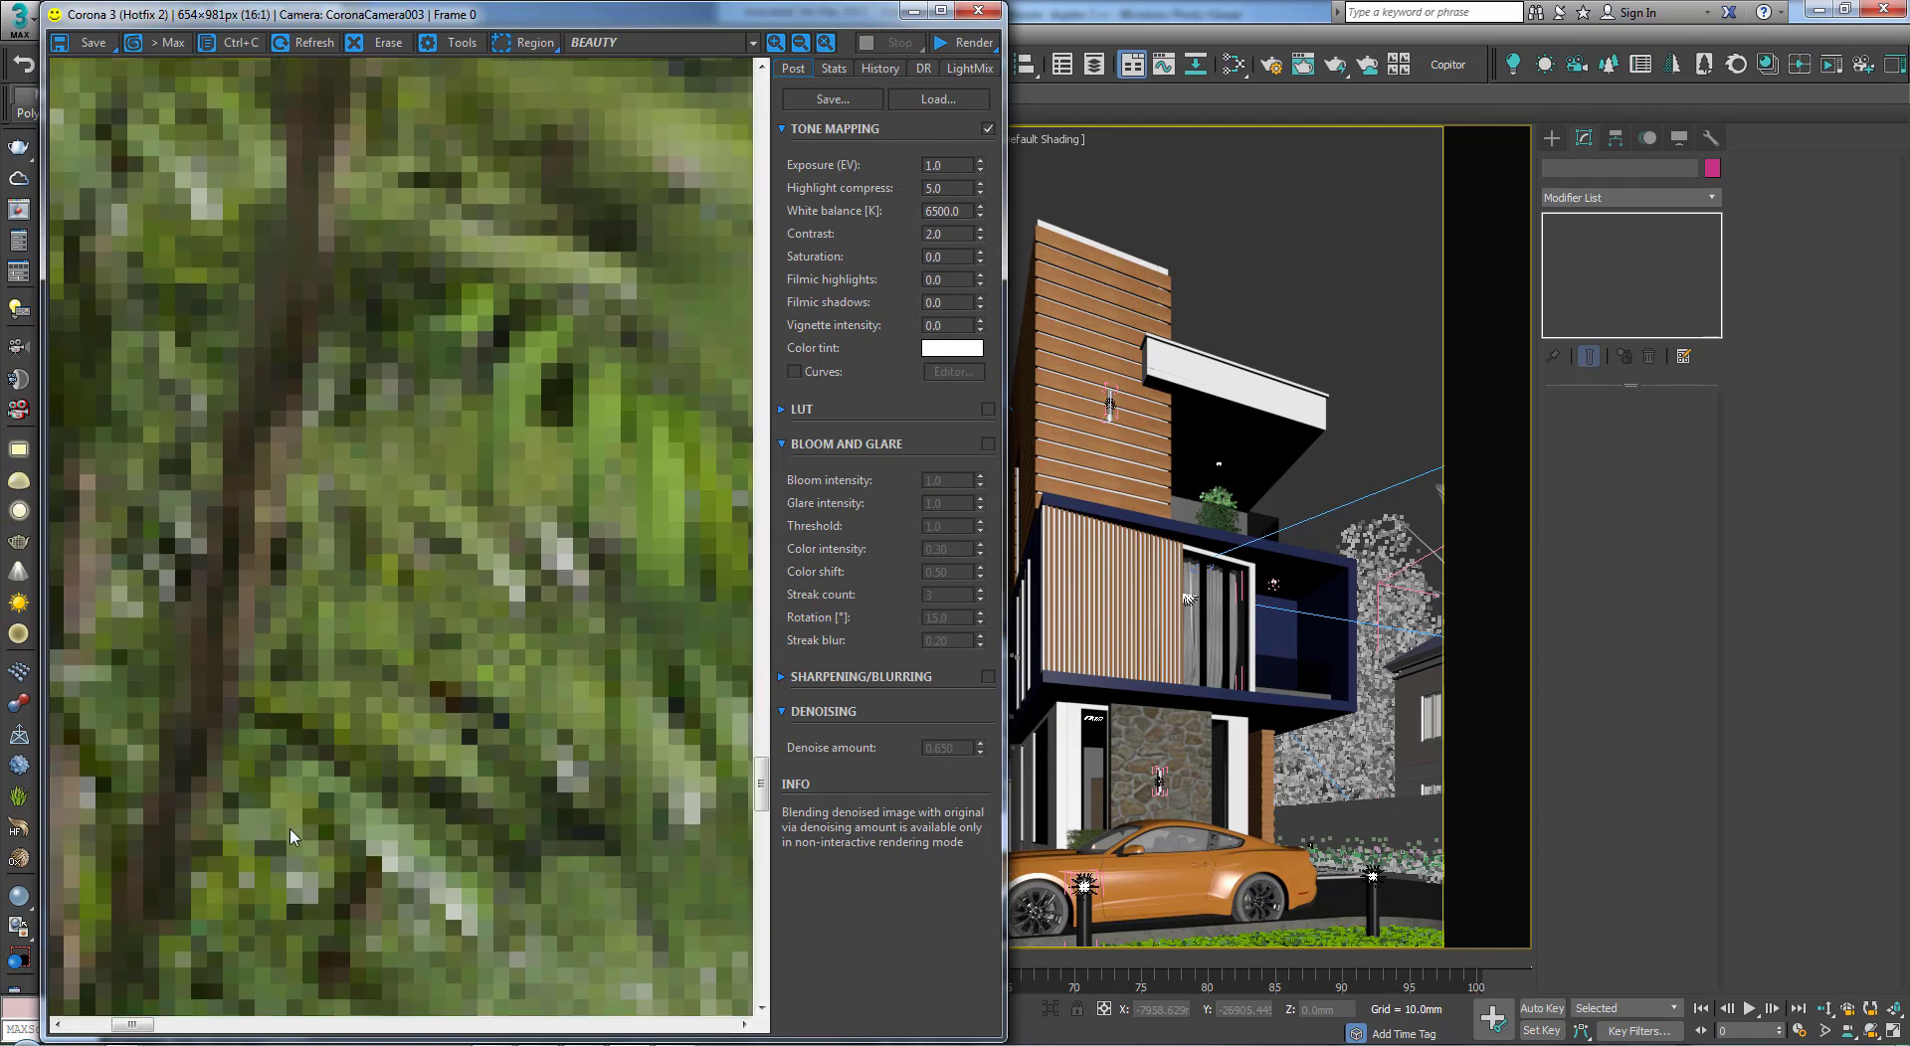
{"action": "scroll", "coordinate": [289, 827], "scroll_direction": "down", "scroll_amount": 4}
{"action": "scroll", "coordinate": [320, 581], "scroll_direction": "up", "scroll_amount": 1}
{"action": "scroll", "coordinate": [400, 744], "scroll_direction": "up", "scroll_amount": 1}
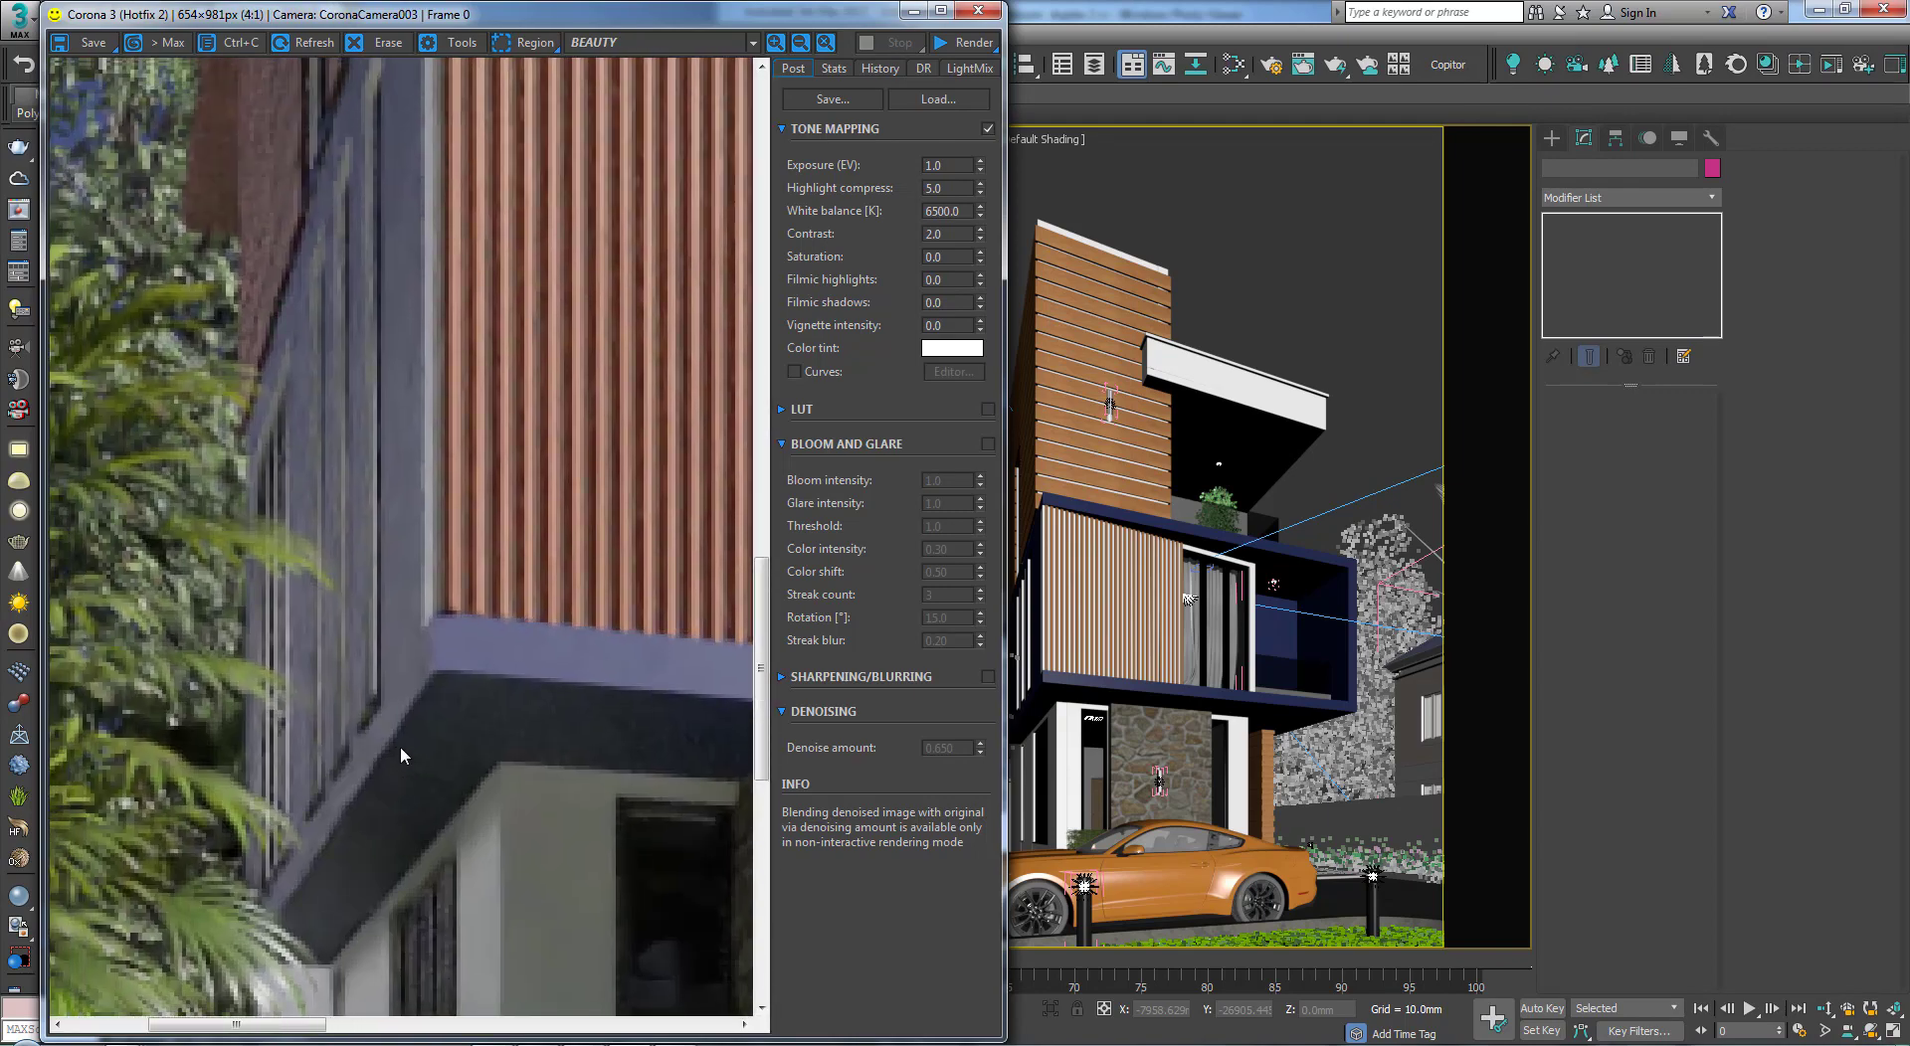
{"action": "scroll", "coordinate": [369, 499], "scroll_direction": "up", "scroll_amount": 1}
{"action": "middle_click_drag", "start_coordinate": [376, 502], "coordinate": [581, 779]}
{"action": "middle_click_drag", "start_coordinate": [378, 547], "coordinate": [511, 840]}
{"action": "middle_click_drag", "start_coordinate": [443, 503], "coordinate": [443, 828]}
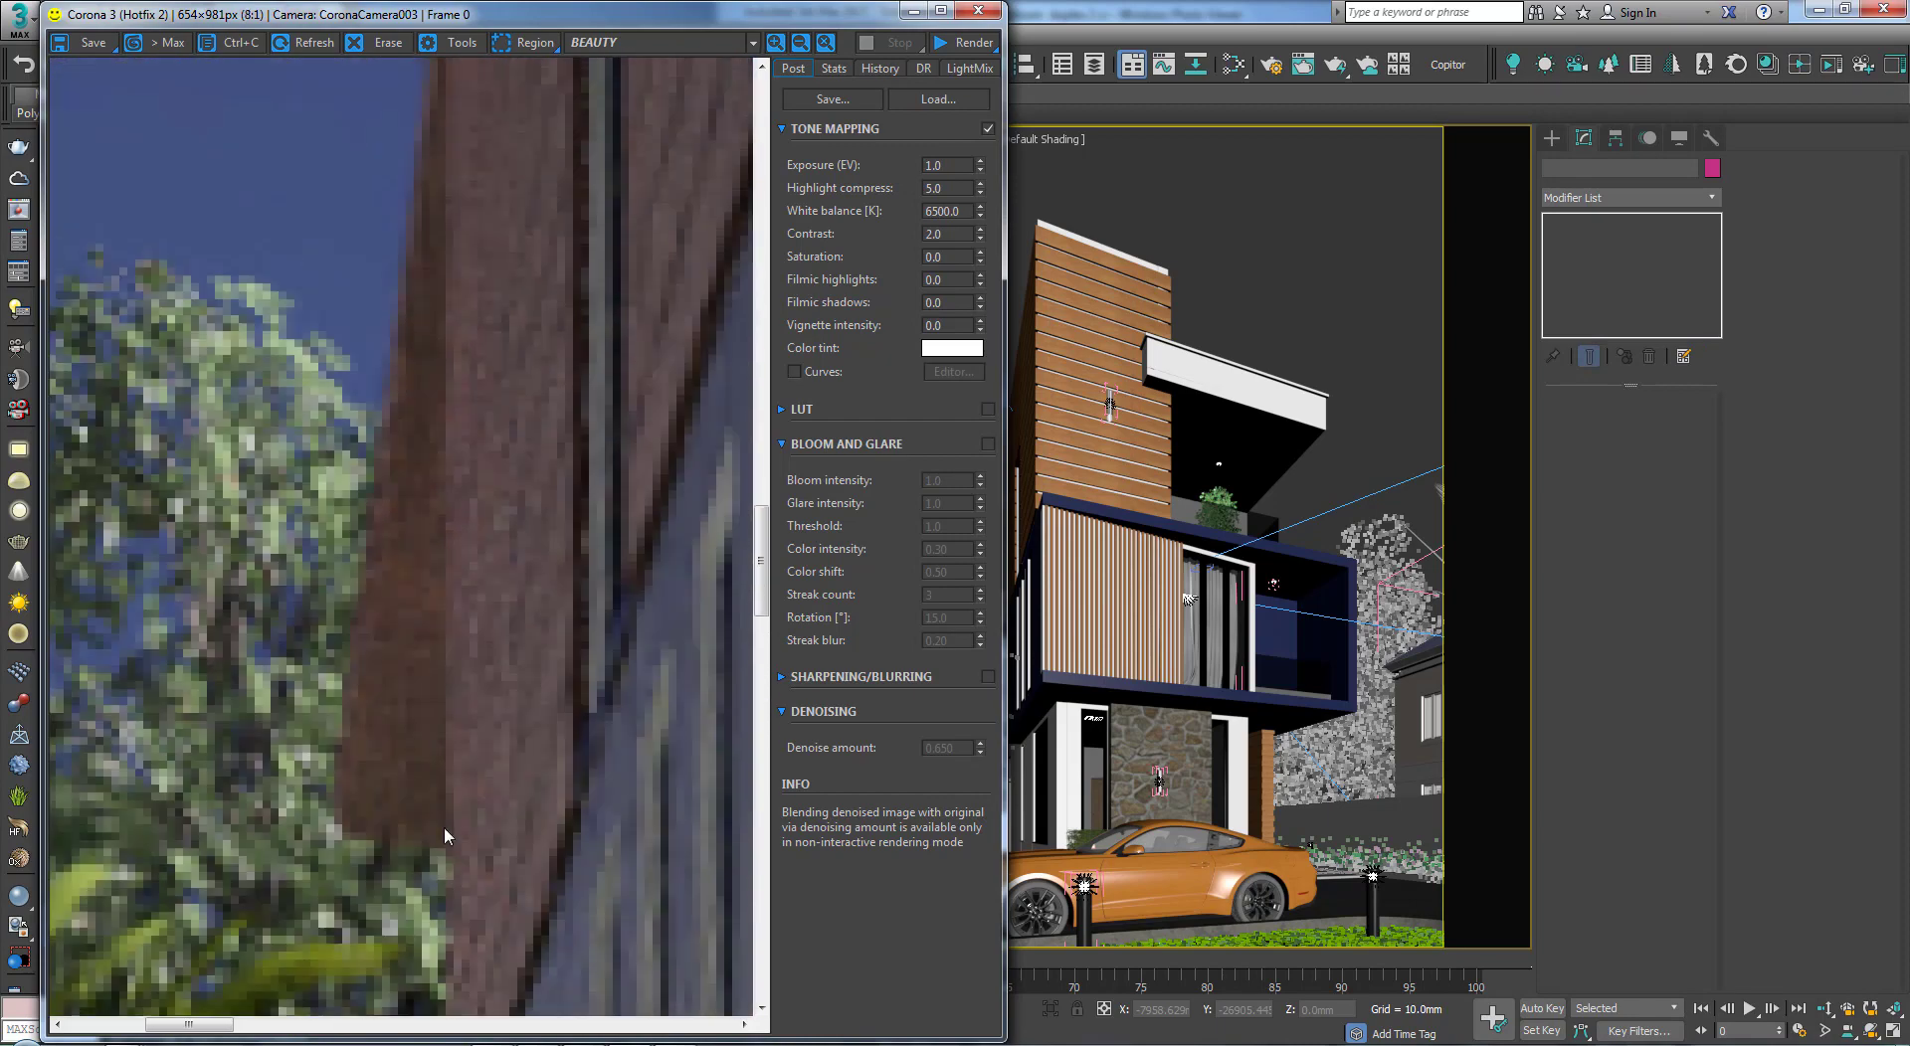
{"action": "scroll", "coordinate": [463, 689], "scroll_direction": "down", "scroll_amount": 1}
{"action": "scroll", "coordinate": [392, 481], "scroll_direction": "down", "scroll_amount": 1}
{"action": "scroll", "coordinate": [423, 493], "scroll_direction": "down", "scroll_amount": 1}
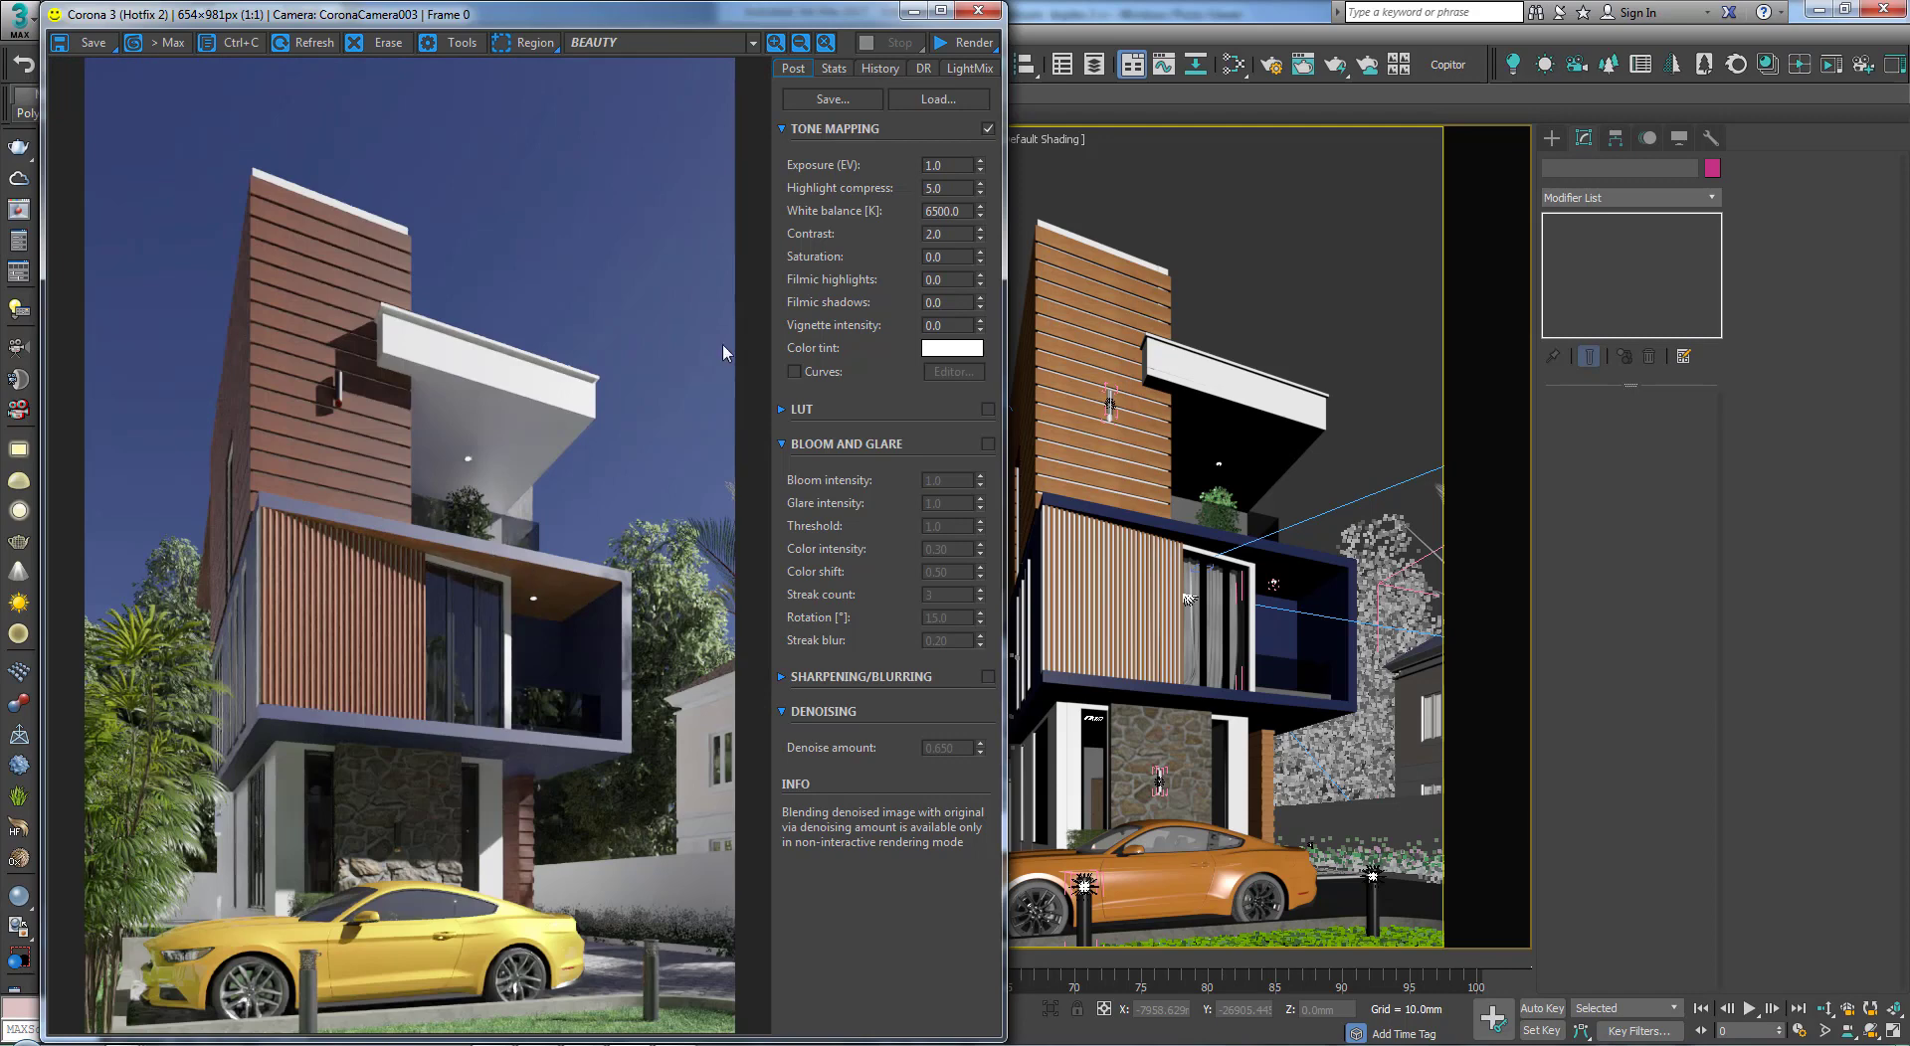
Step: Start a 1200×1800 px production render of the CoronaCamera003 view and widen the frame buffer window to show more of the image
{"action": "left_click", "coordinate": [963, 44]}
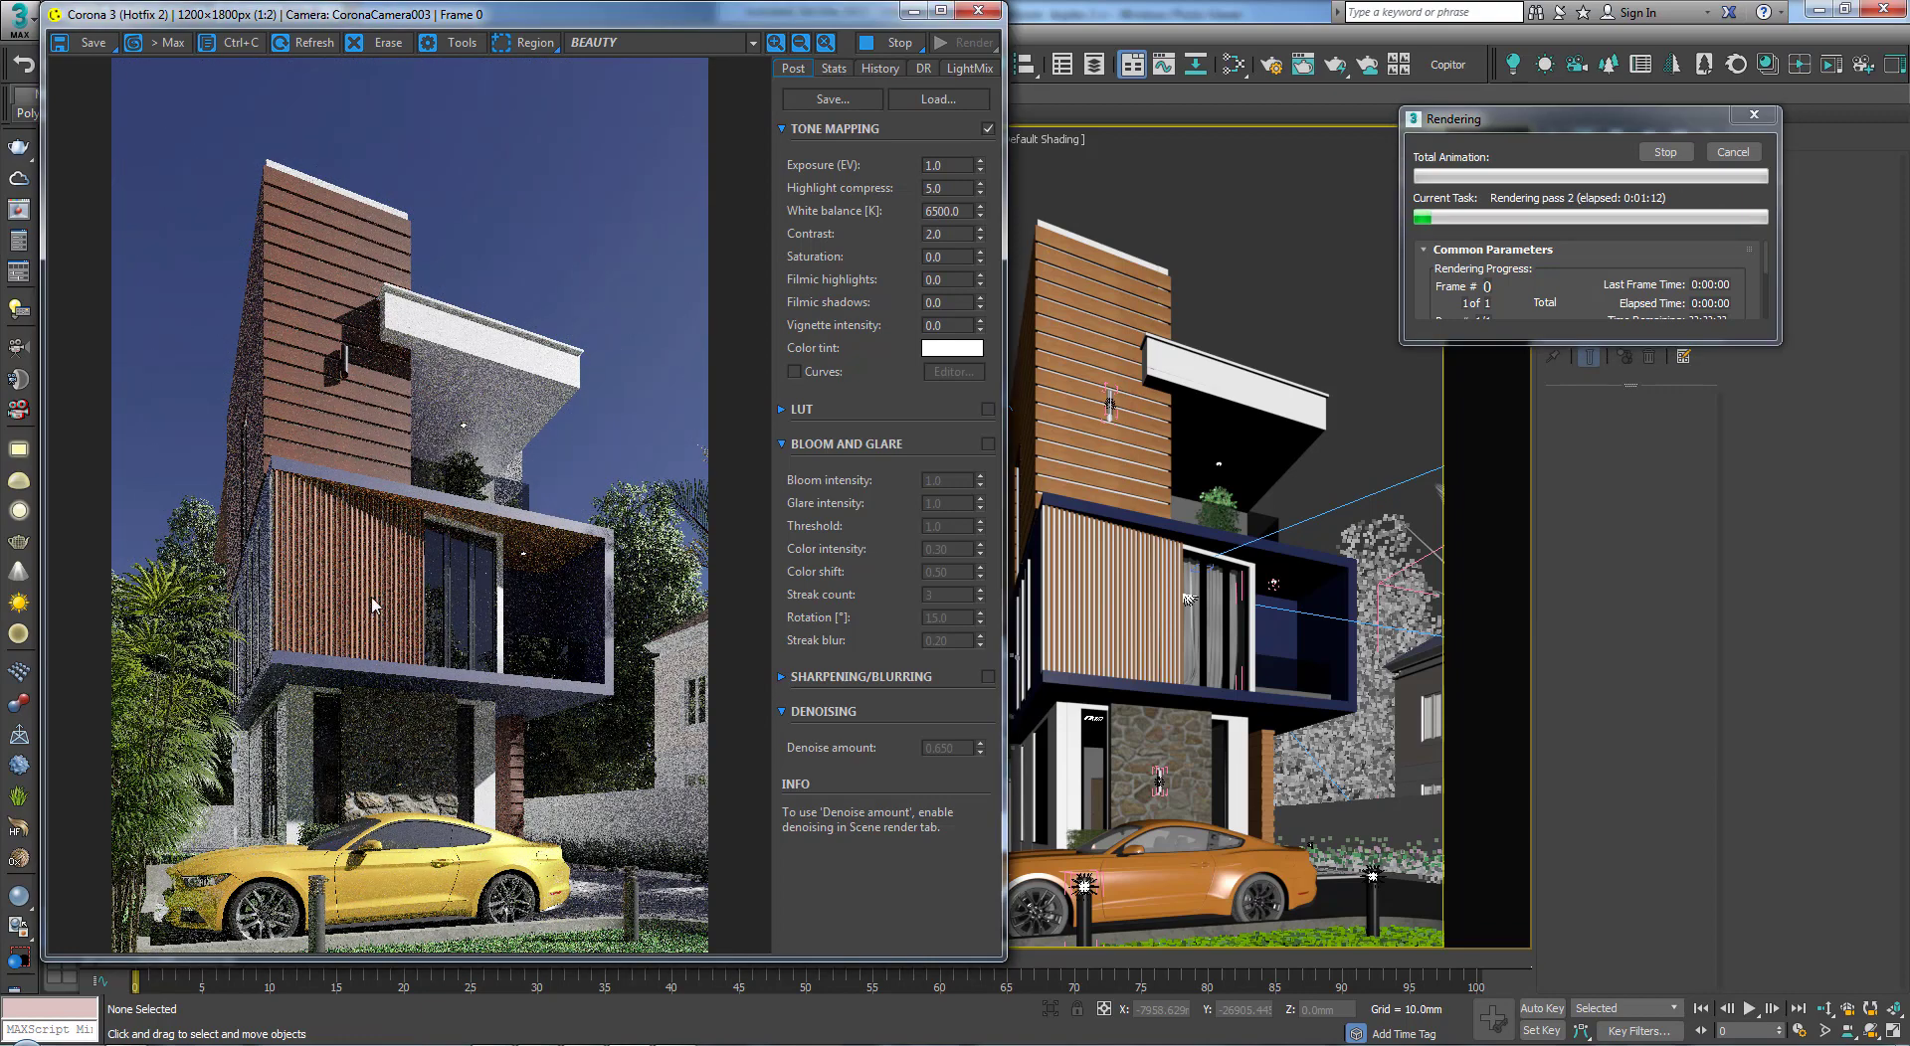
{"action": "scroll", "coordinate": [373, 603], "scroll_direction": "up", "scroll_amount": 1}
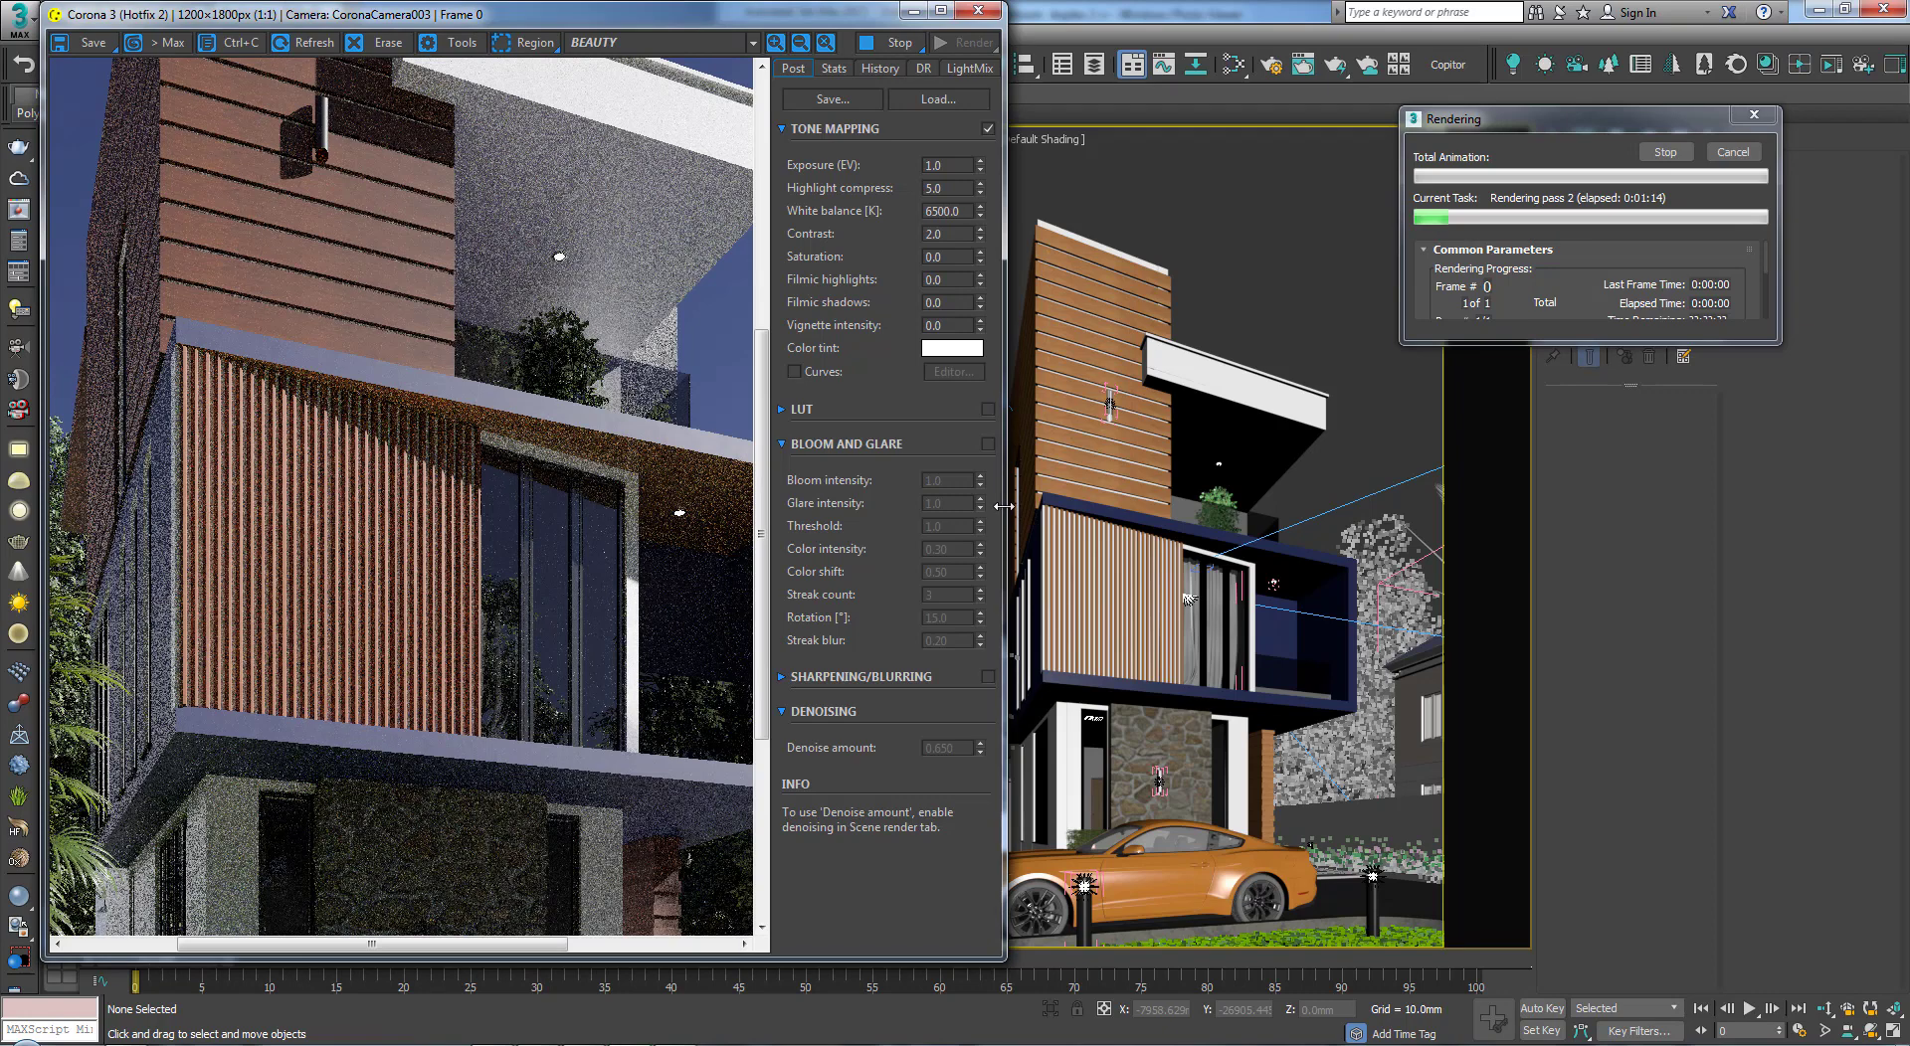
{"action": "left_click_drag", "start_coordinate": [1003, 506], "coordinate": [1508, 569]}
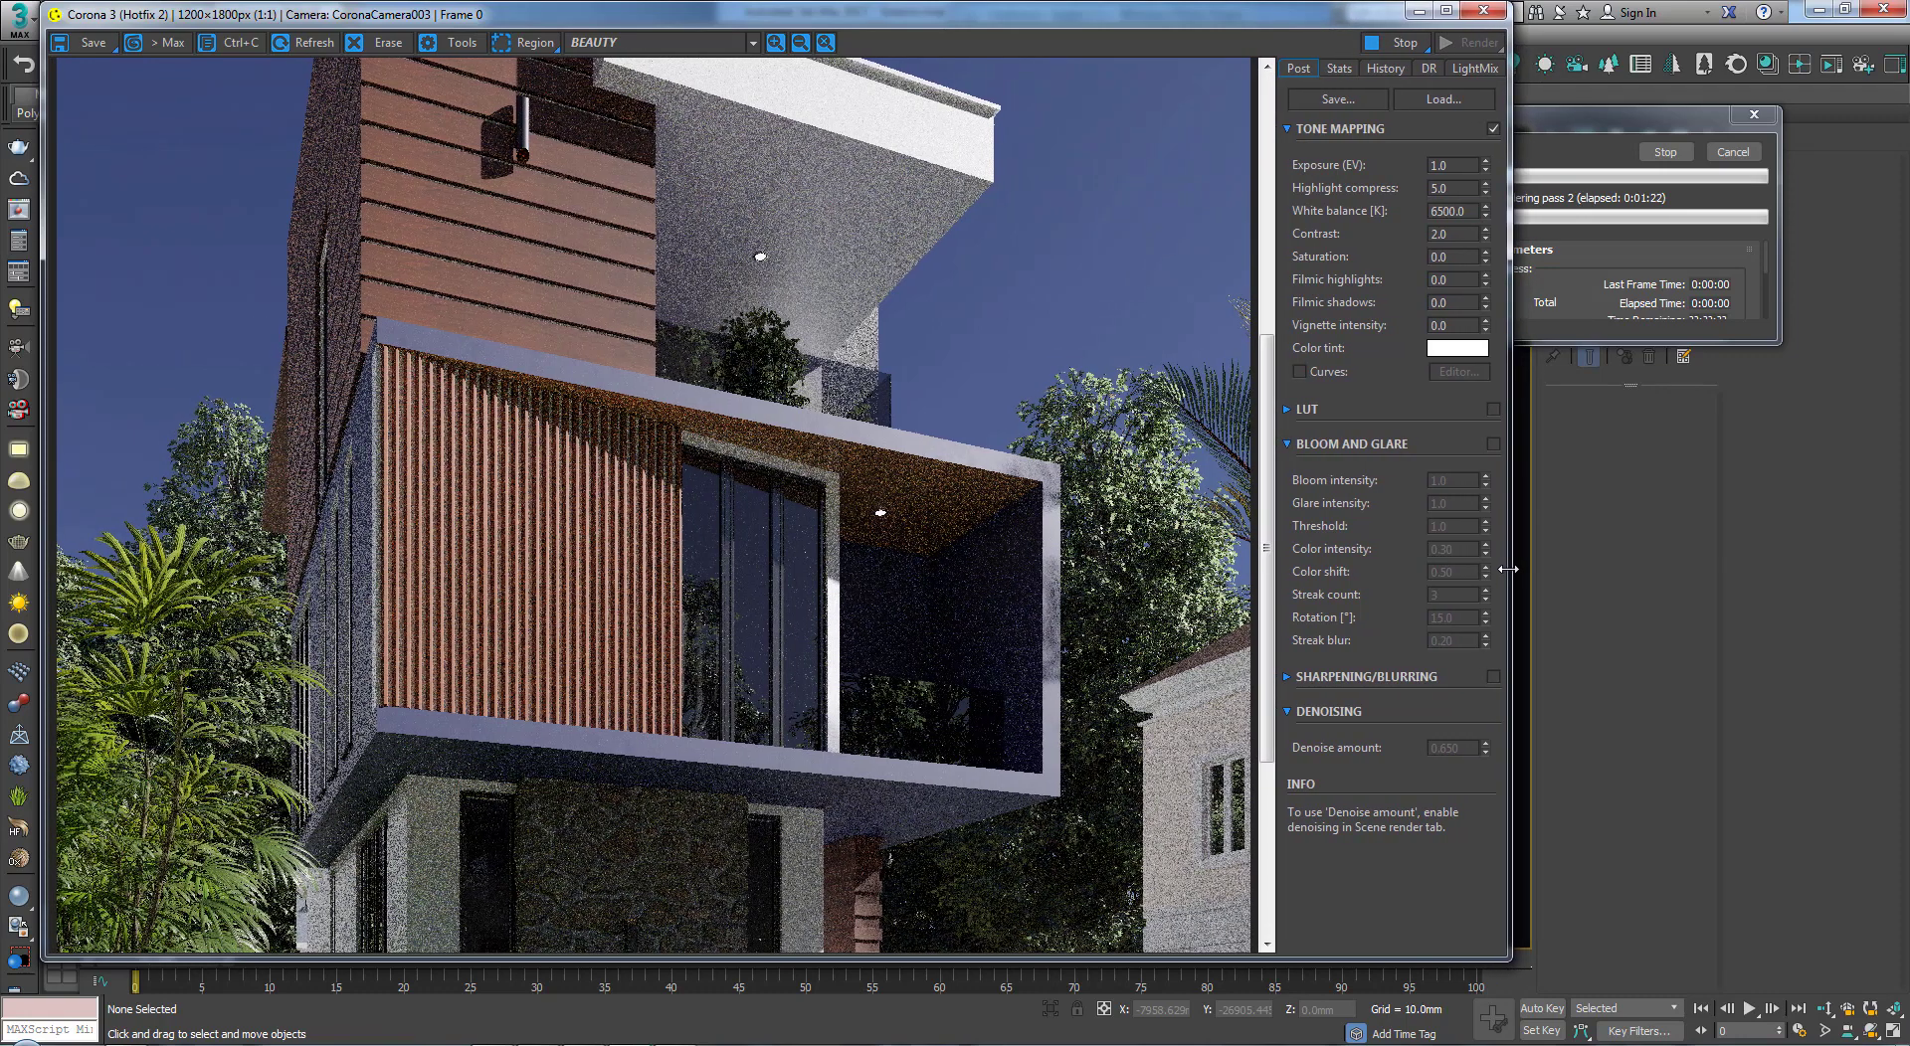
Step: Examine the car, stone wall and cantilevered upper floor in the running render
{"action": "left_click_drag", "start_coordinate": [1267, 557], "coordinate": [1267, 618]}
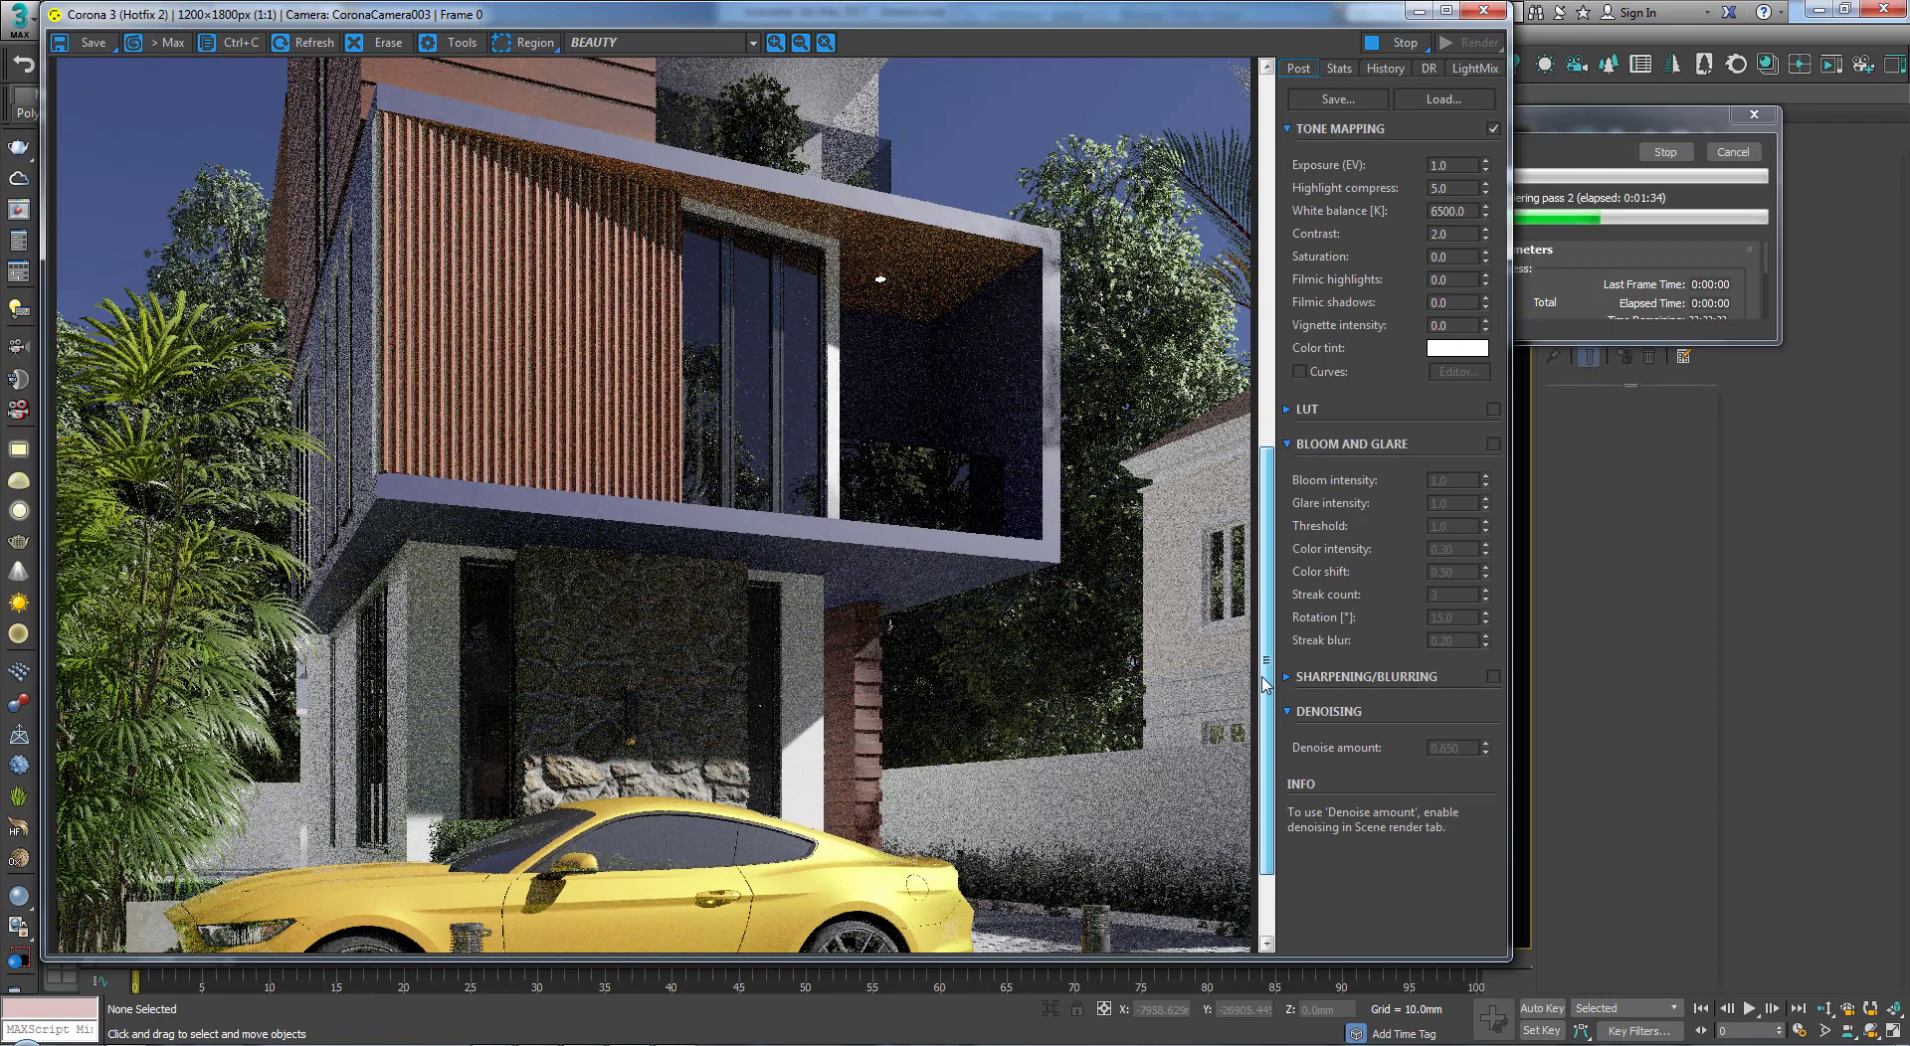
{"action": "left_click_drag", "start_coordinate": [1264, 685], "coordinate": [1261, 769]}
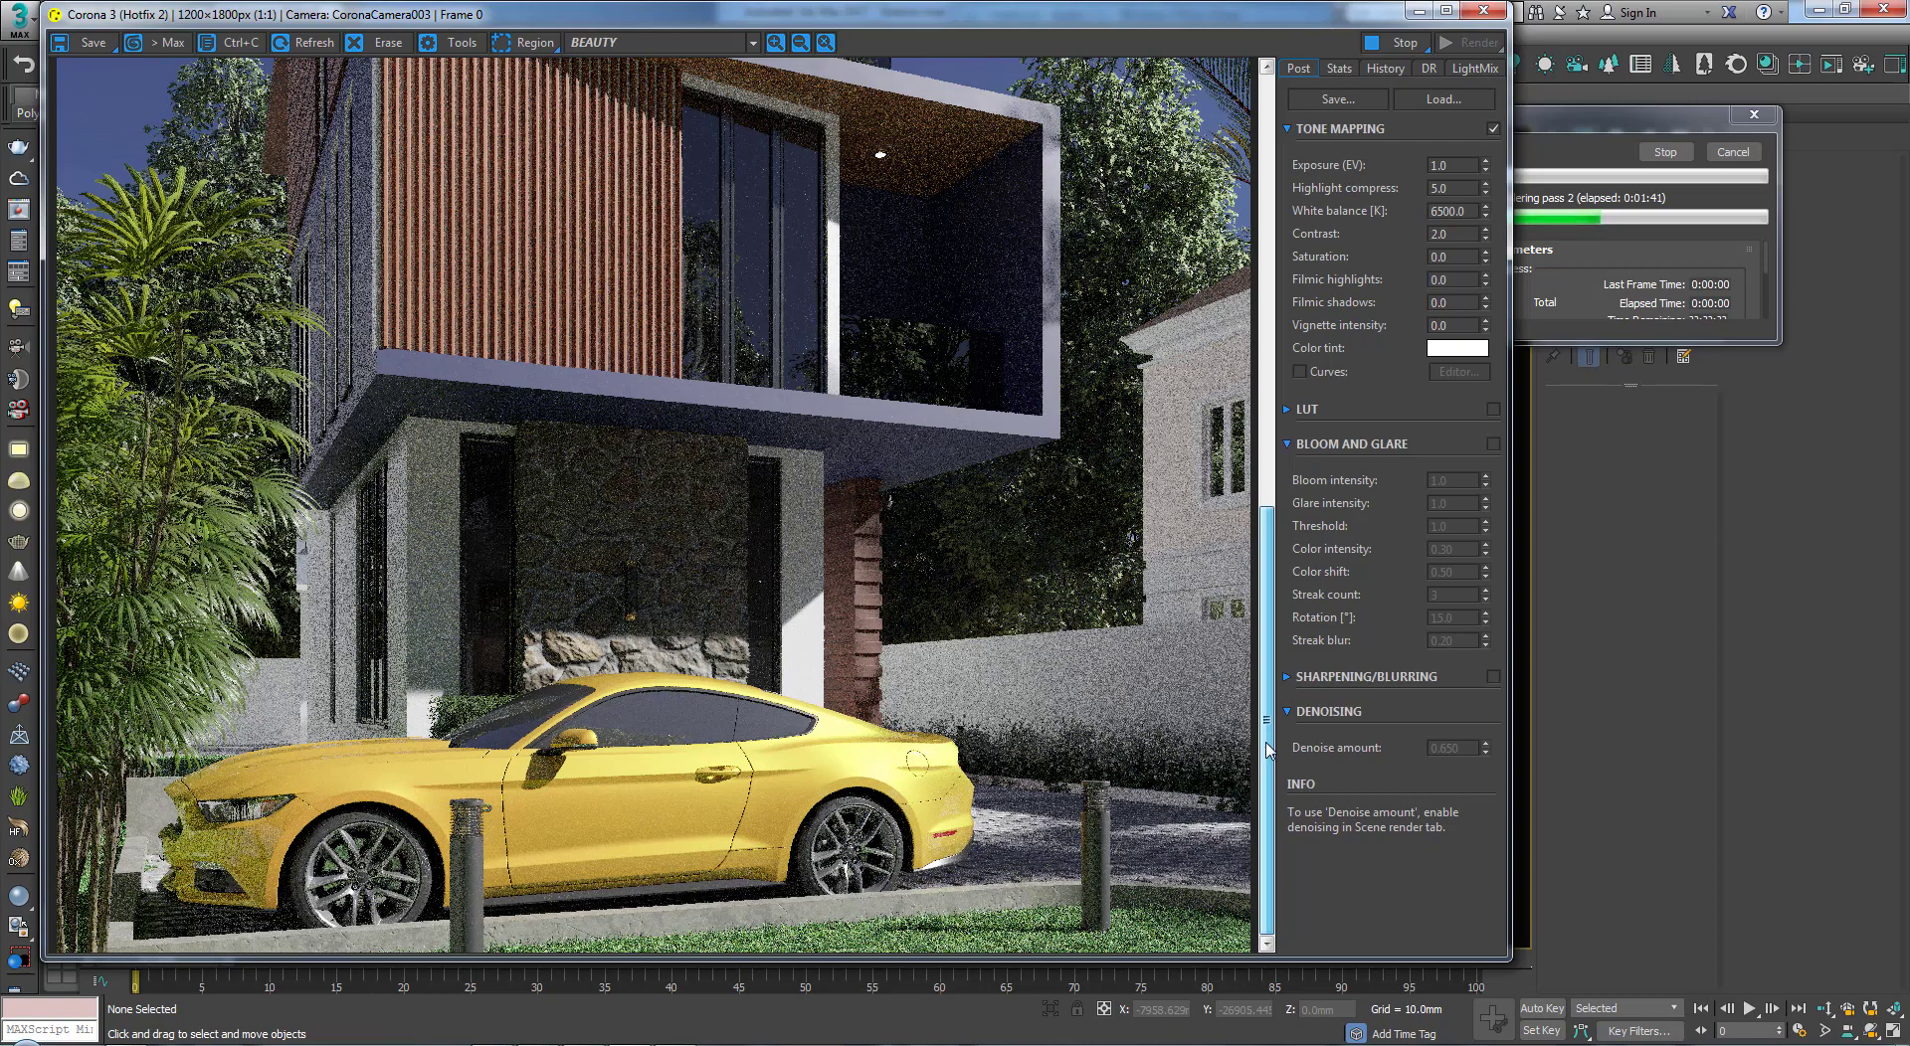
{"action": "left_click_drag", "start_coordinate": [1267, 751], "coordinate": [1271, 689]}
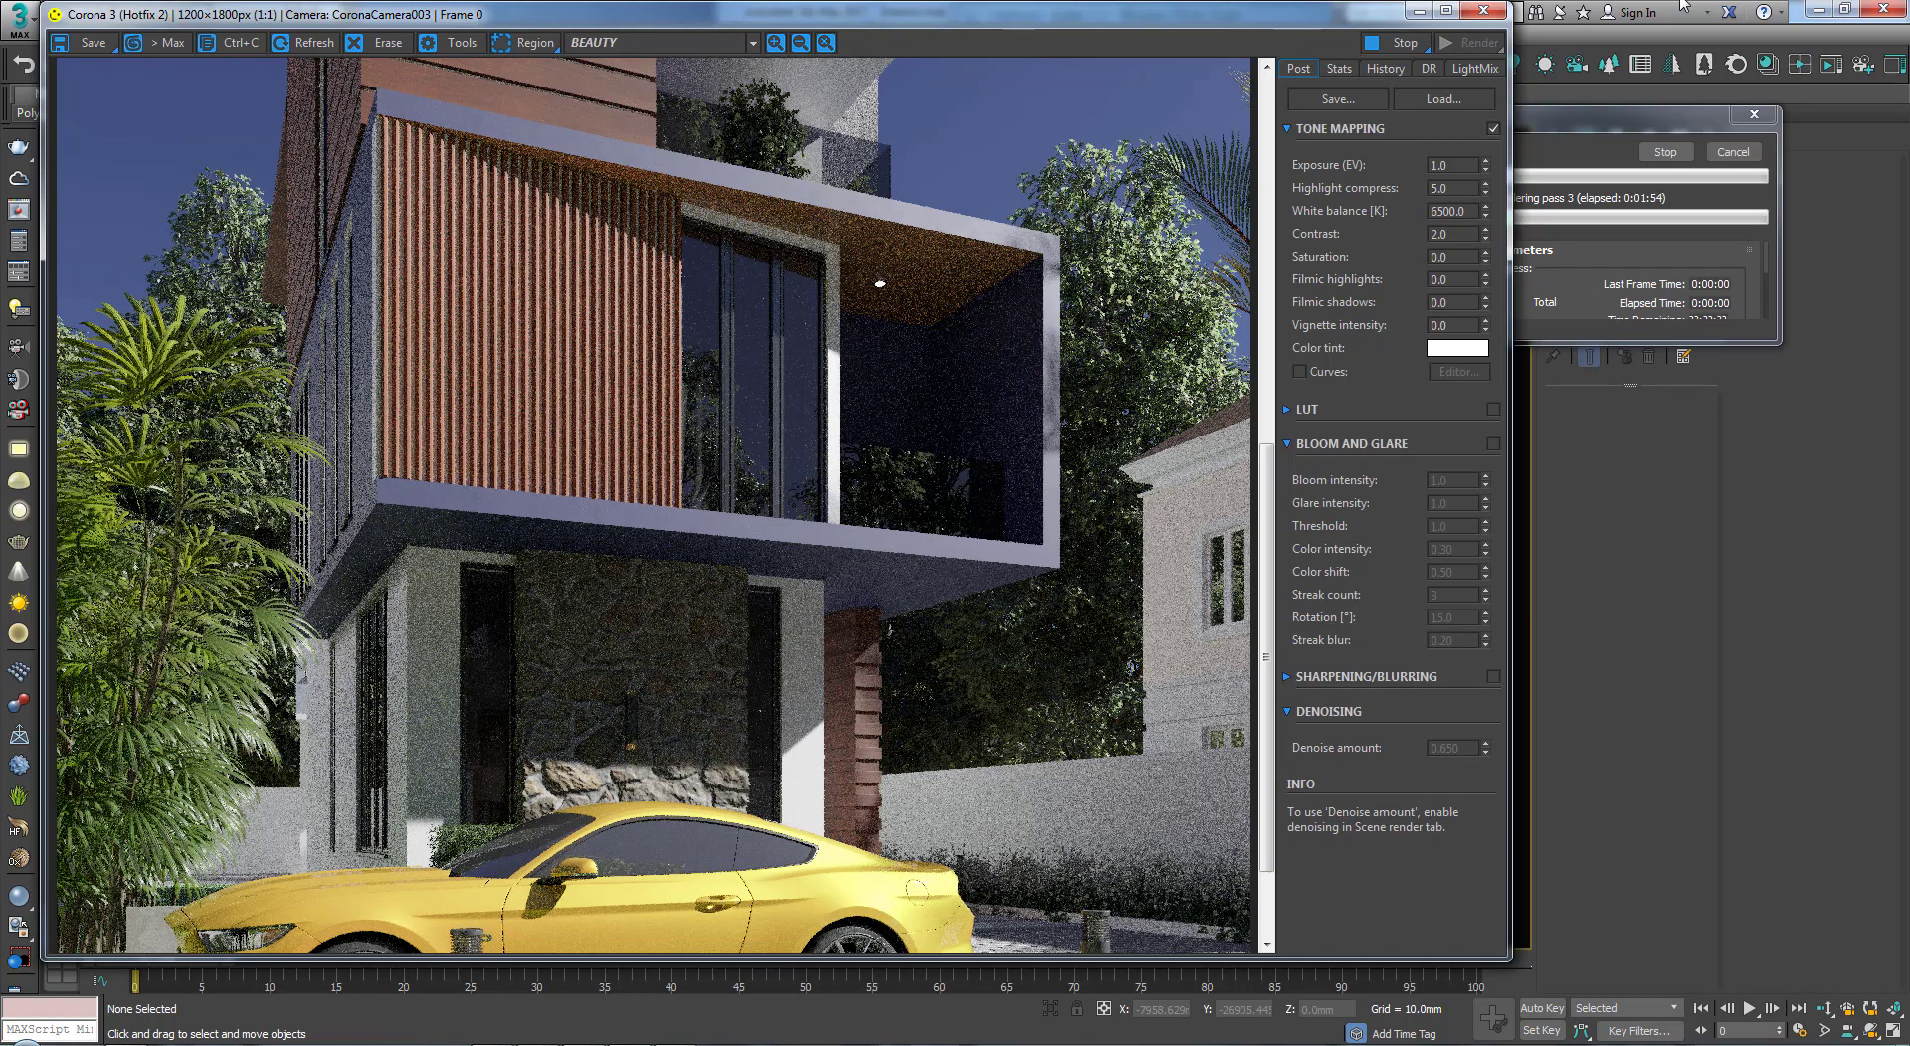
Step: Display the render statistics, check the pass count and noise level, and move the Rendering progress dialog aside
{"action": "left_click", "coordinate": [1339, 70]}
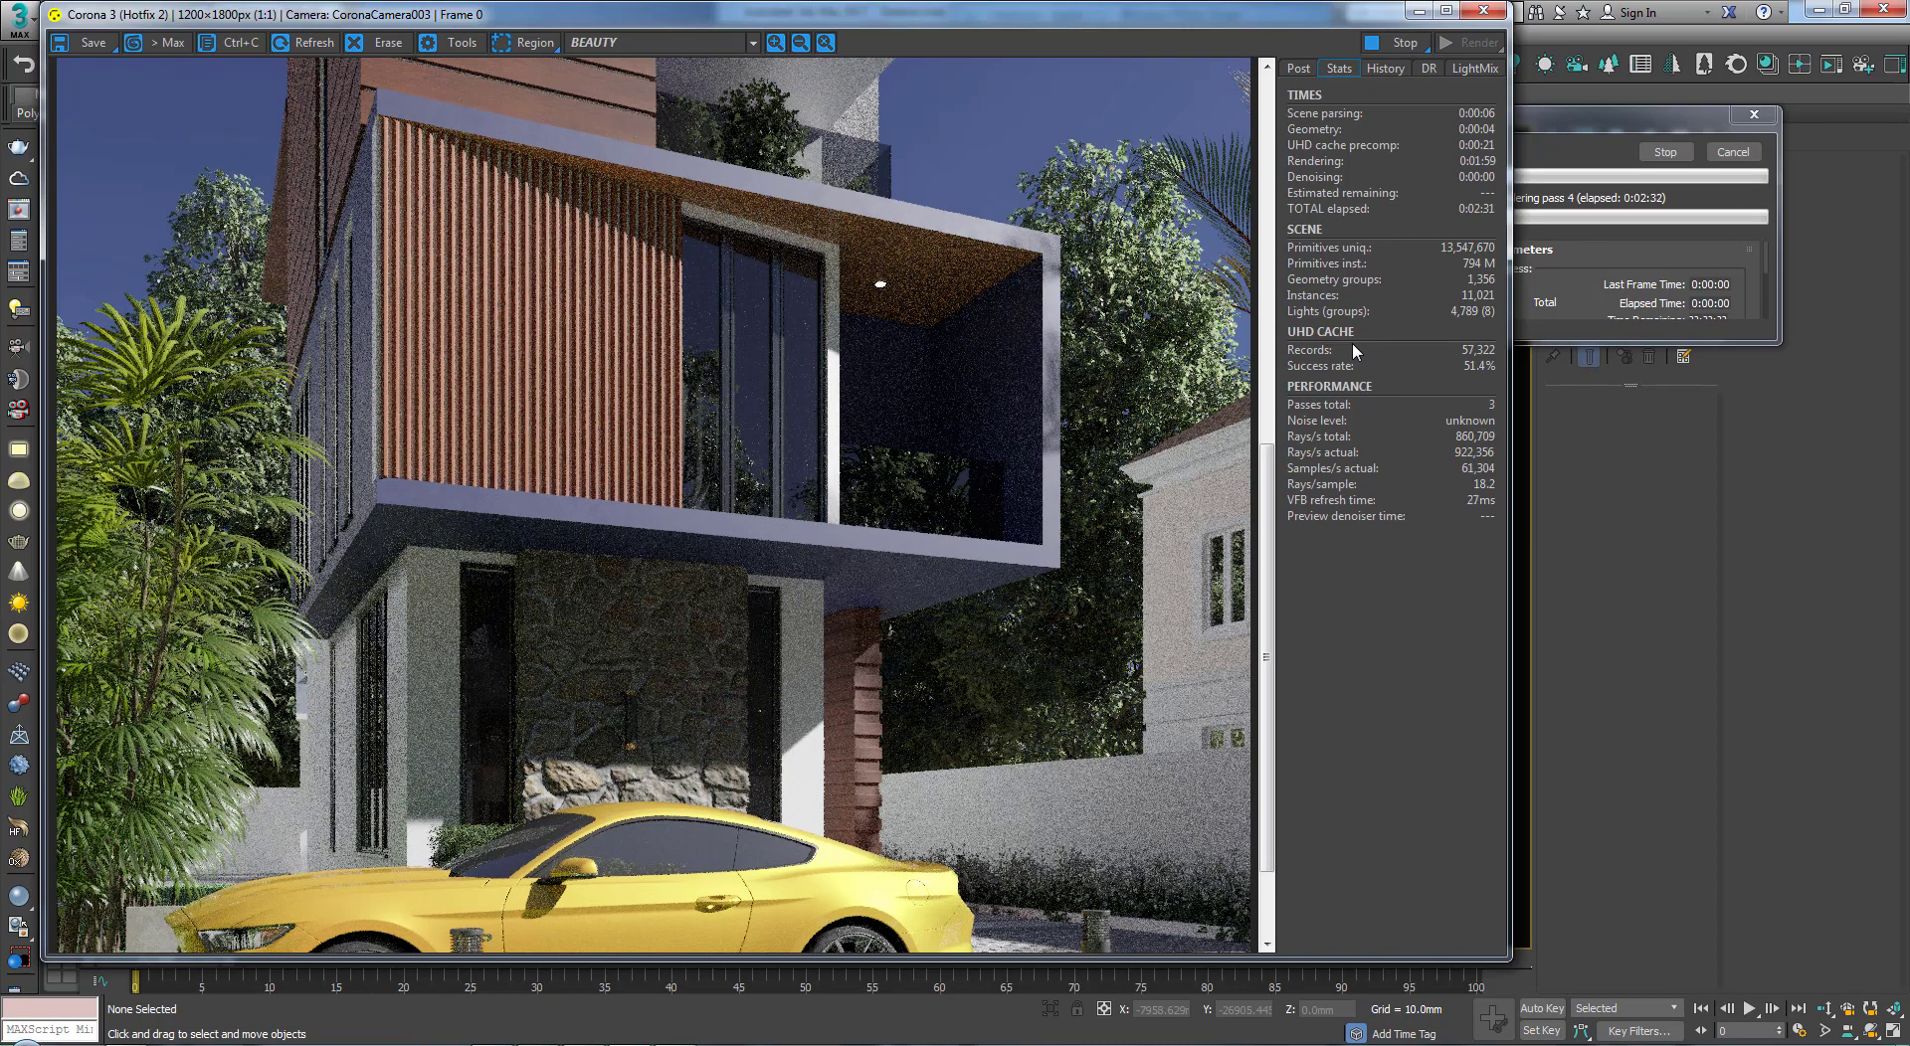
{"action": "left_click_drag", "start_coordinate": [1267, 570], "coordinate": [1270, 512]}
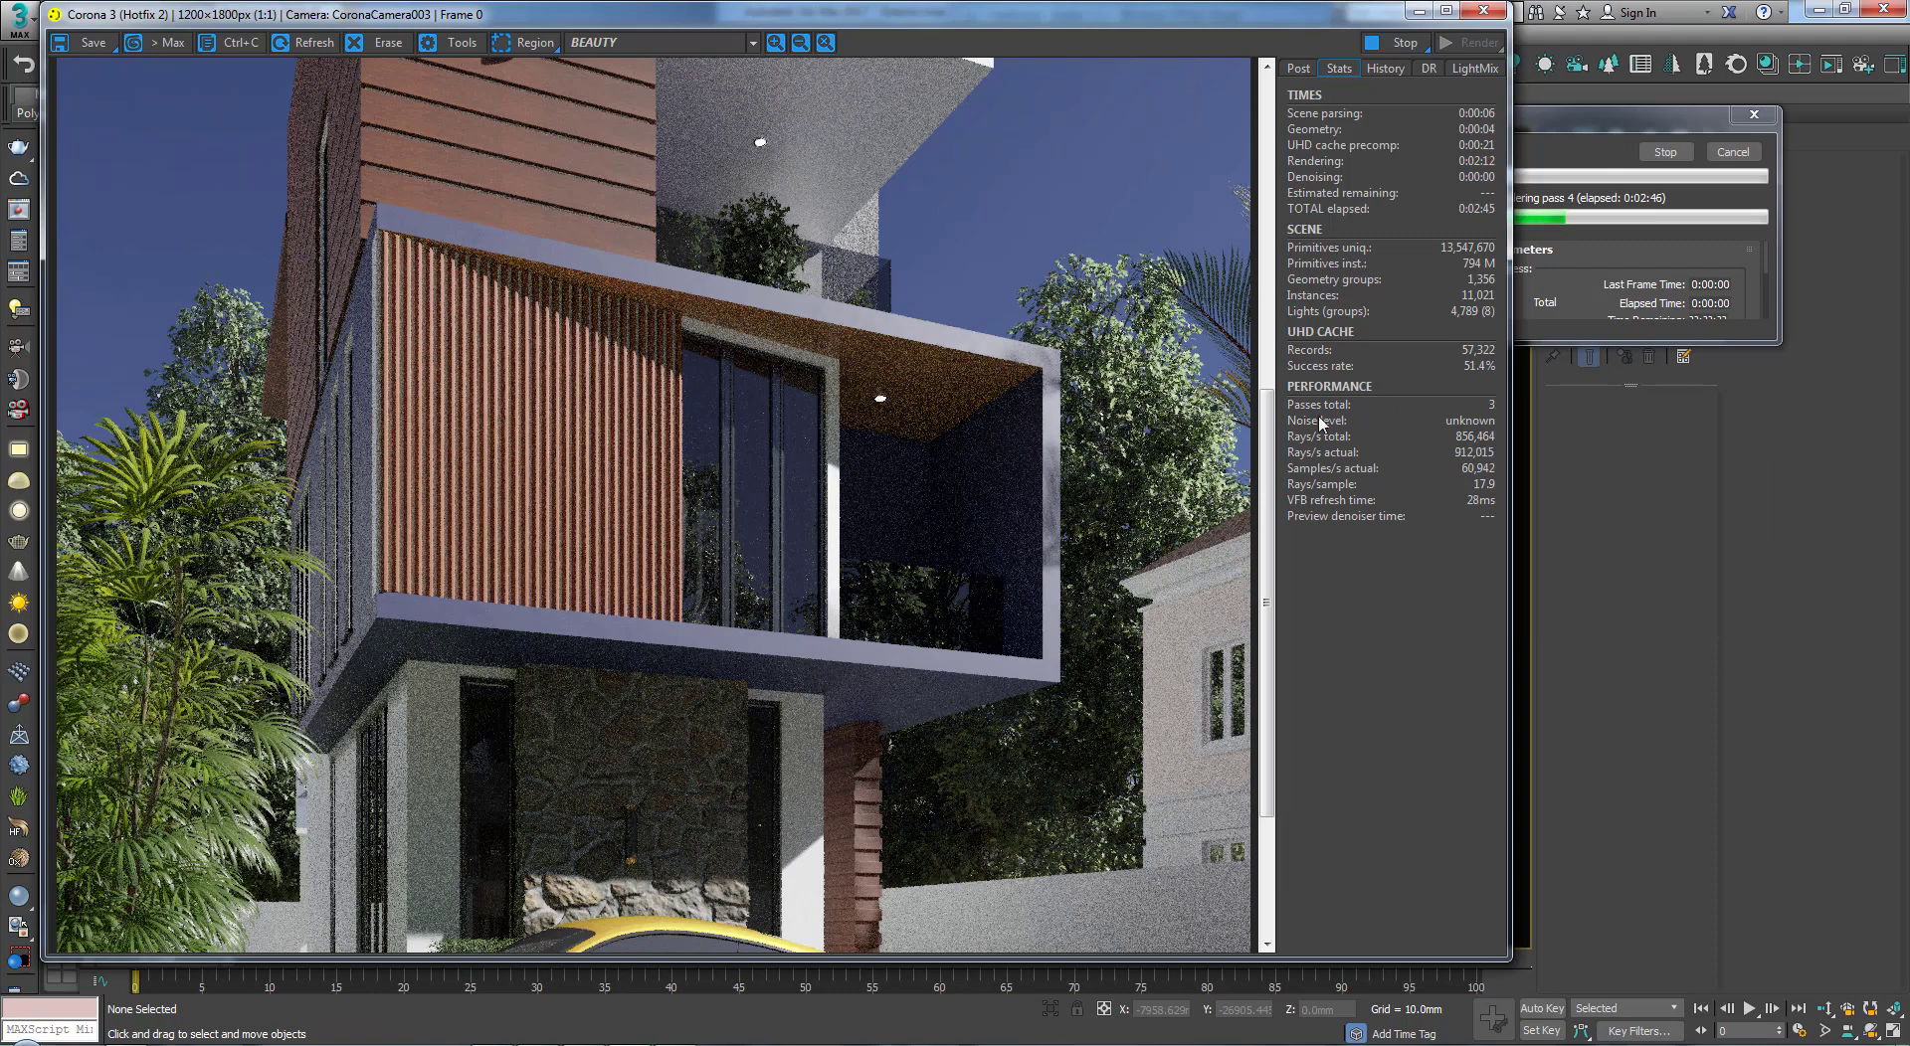
{"action": "mouse_move", "coordinate": [1319, 428]}
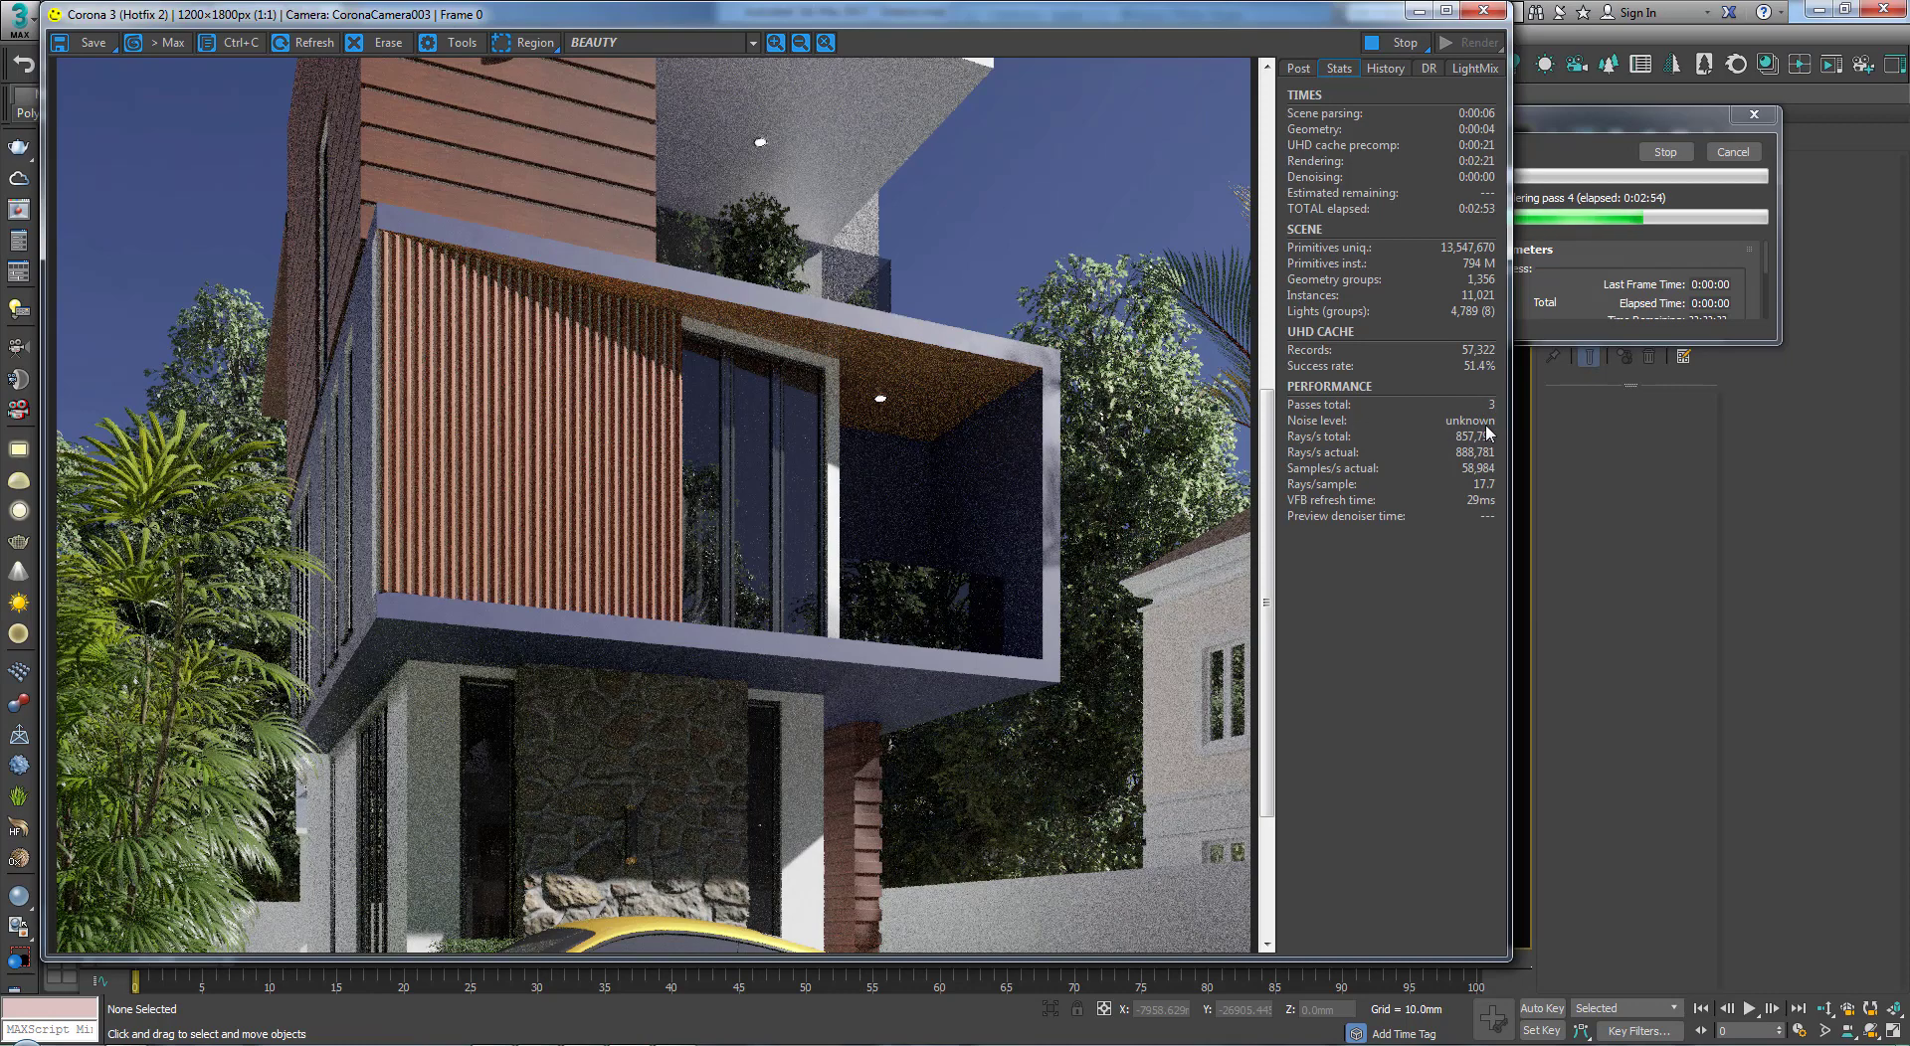
{"action": "left_click_drag", "start_coordinate": [1264, 570], "coordinate": [1268, 693]}
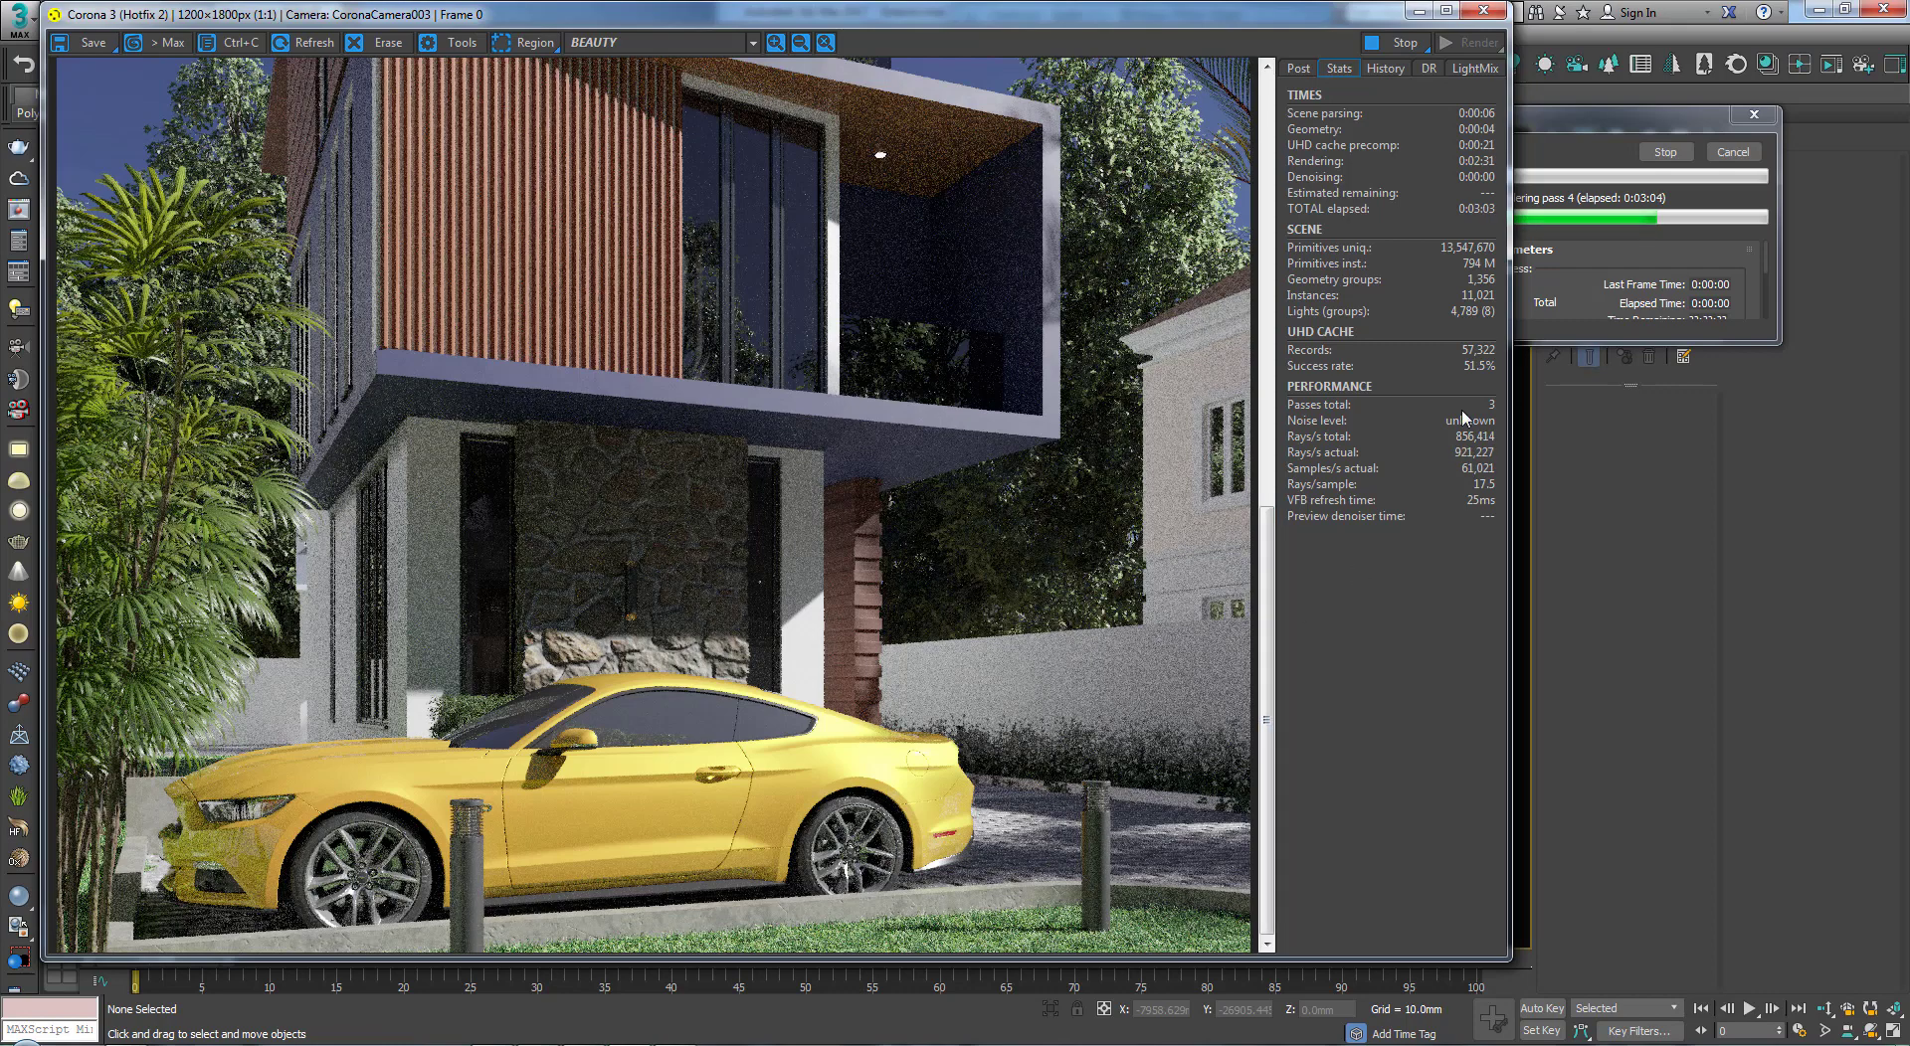
{"action": "left_click", "coordinate": [1756, 219]}
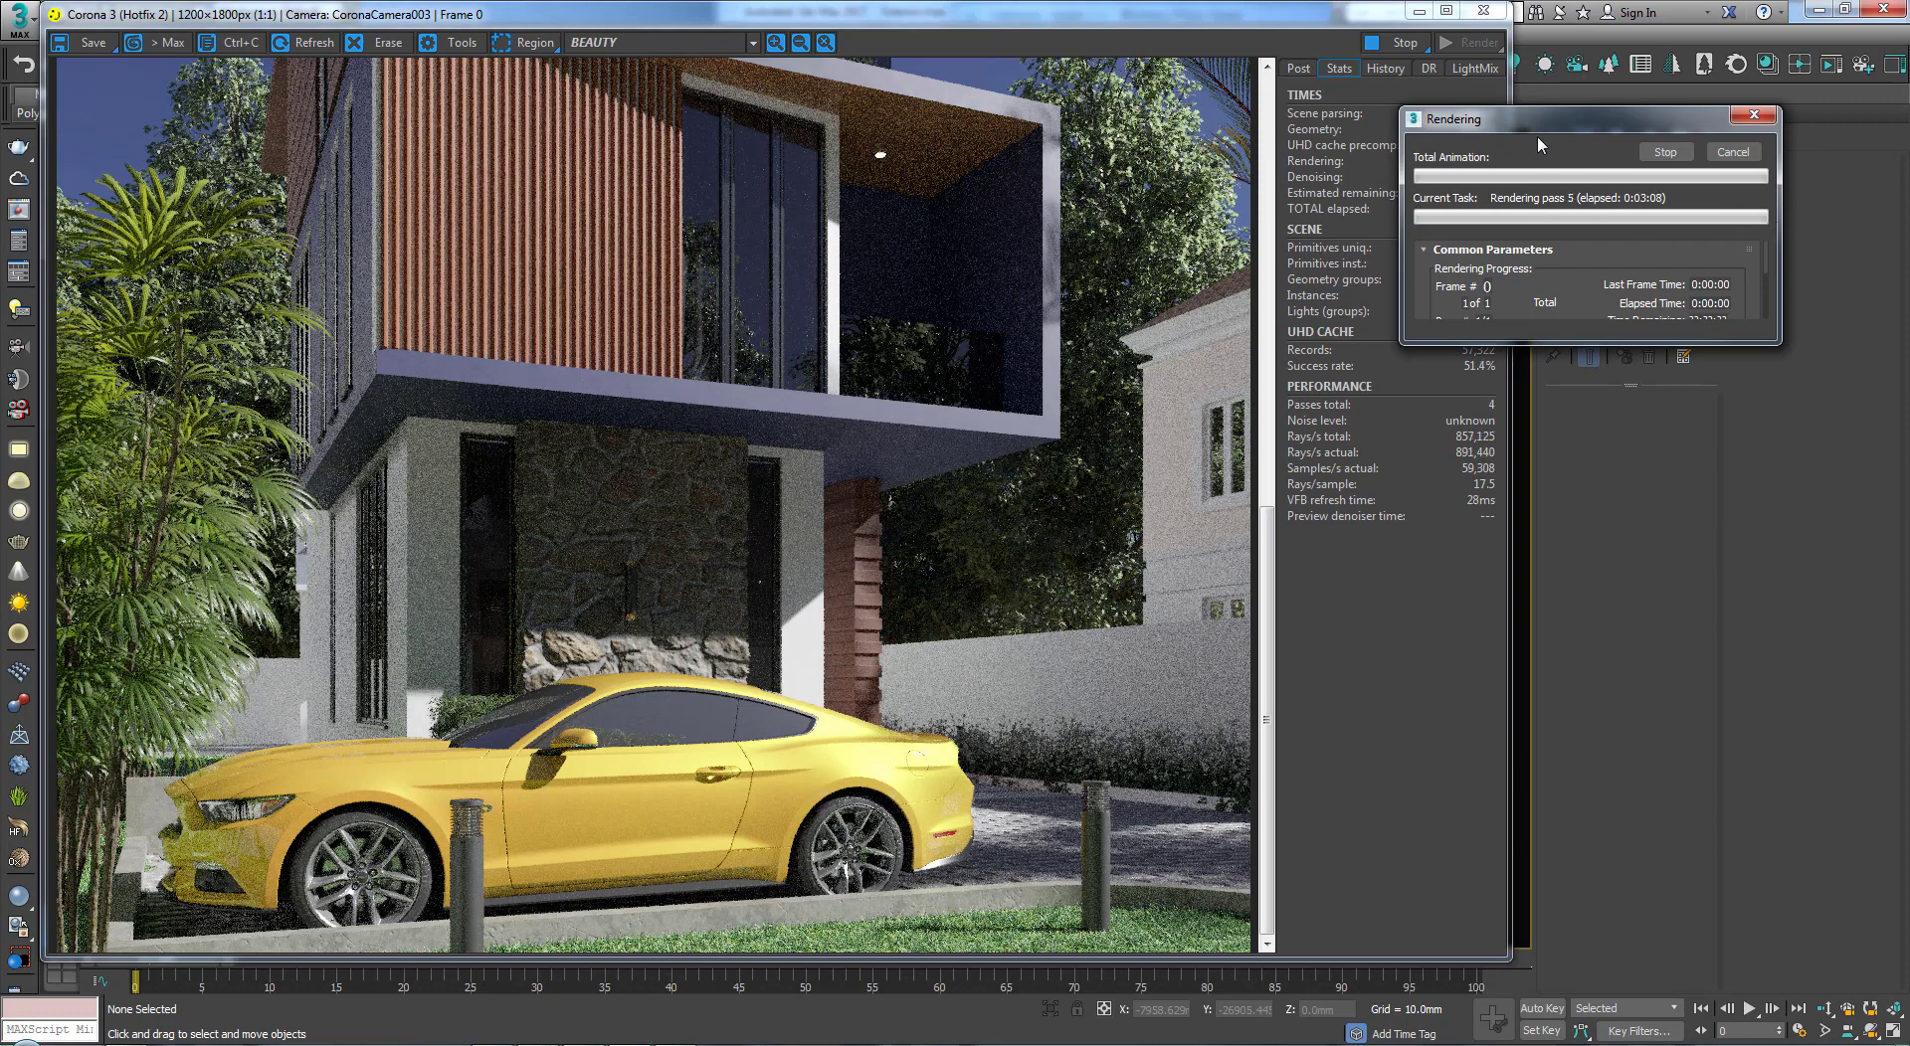
{"action": "left_click_drag", "start_coordinate": [1534, 127], "coordinate": [1594, 110]}
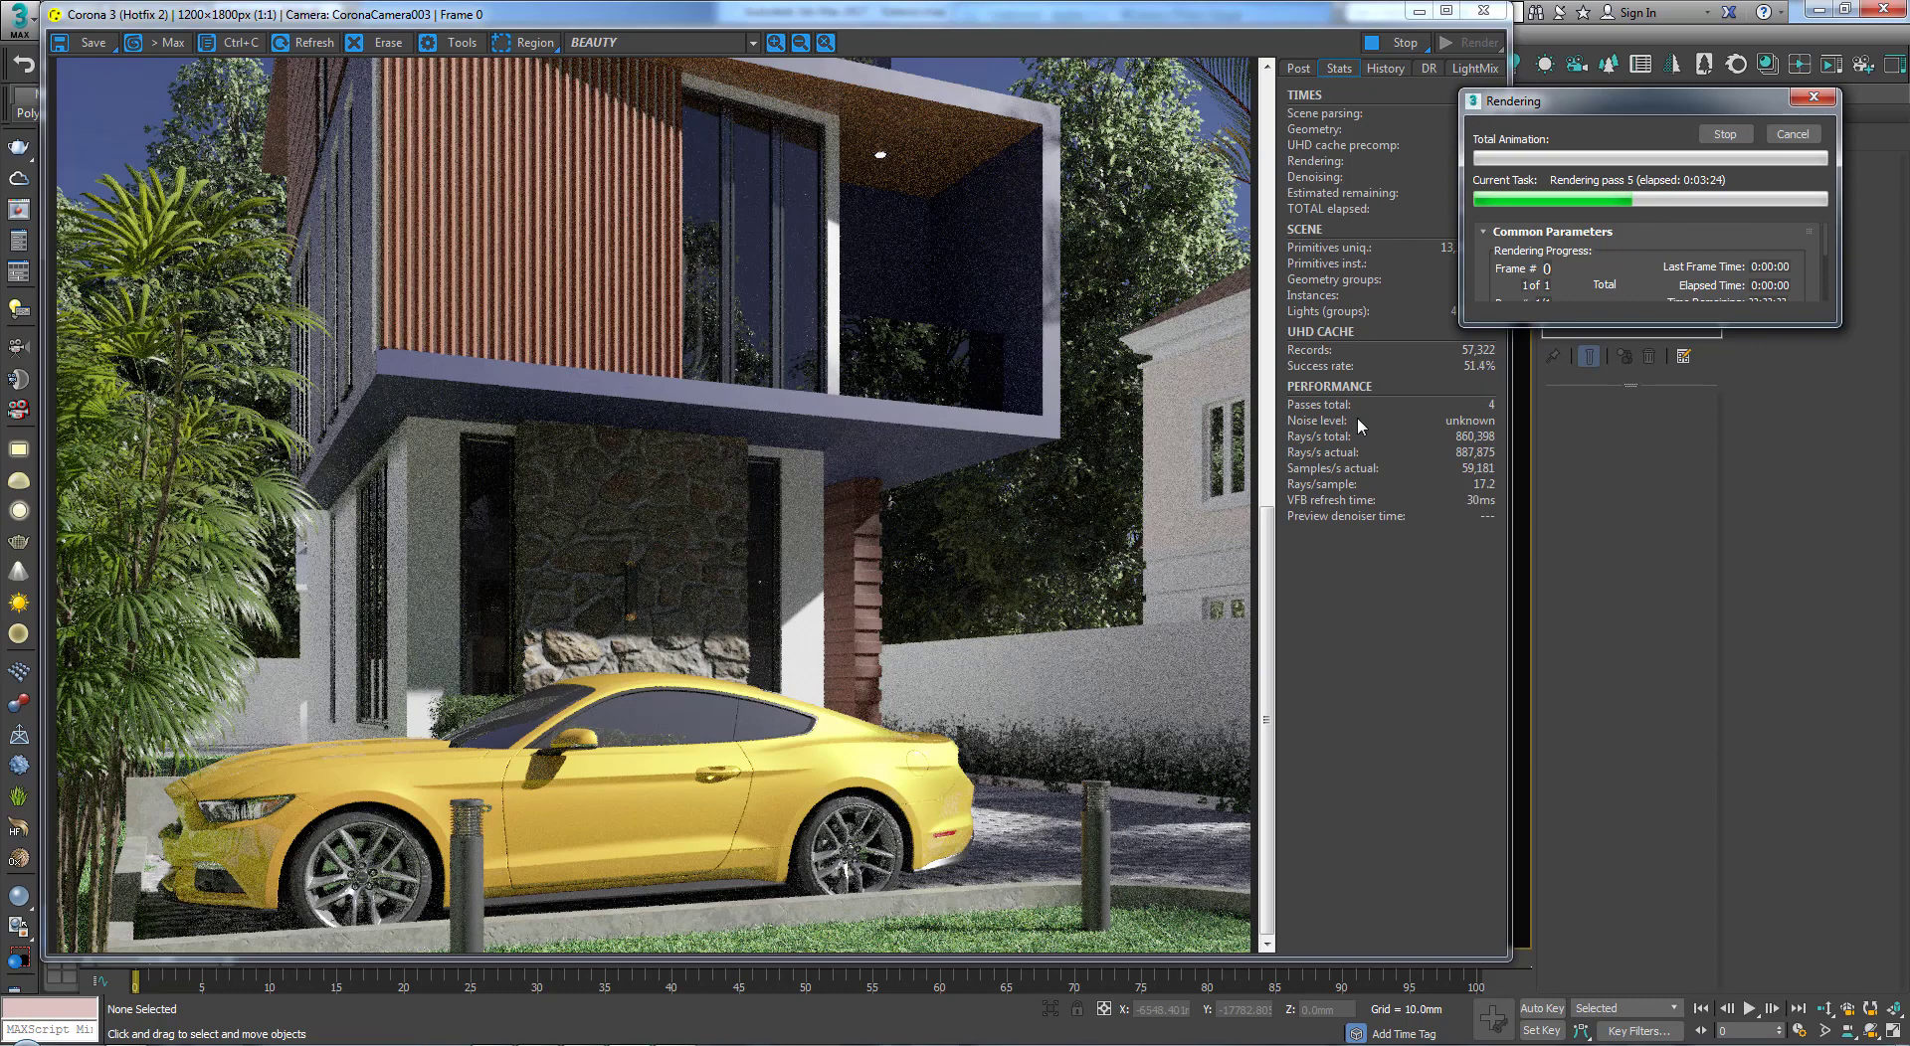
Step: Check the noise level in the statistics against the grain on the upper roof soffit and timber facade
{"action": "mouse_move", "coordinate": [1474, 439]}
{"action": "left_click_drag", "start_coordinate": [1267, 659], "coordinate": [1273, 557]}
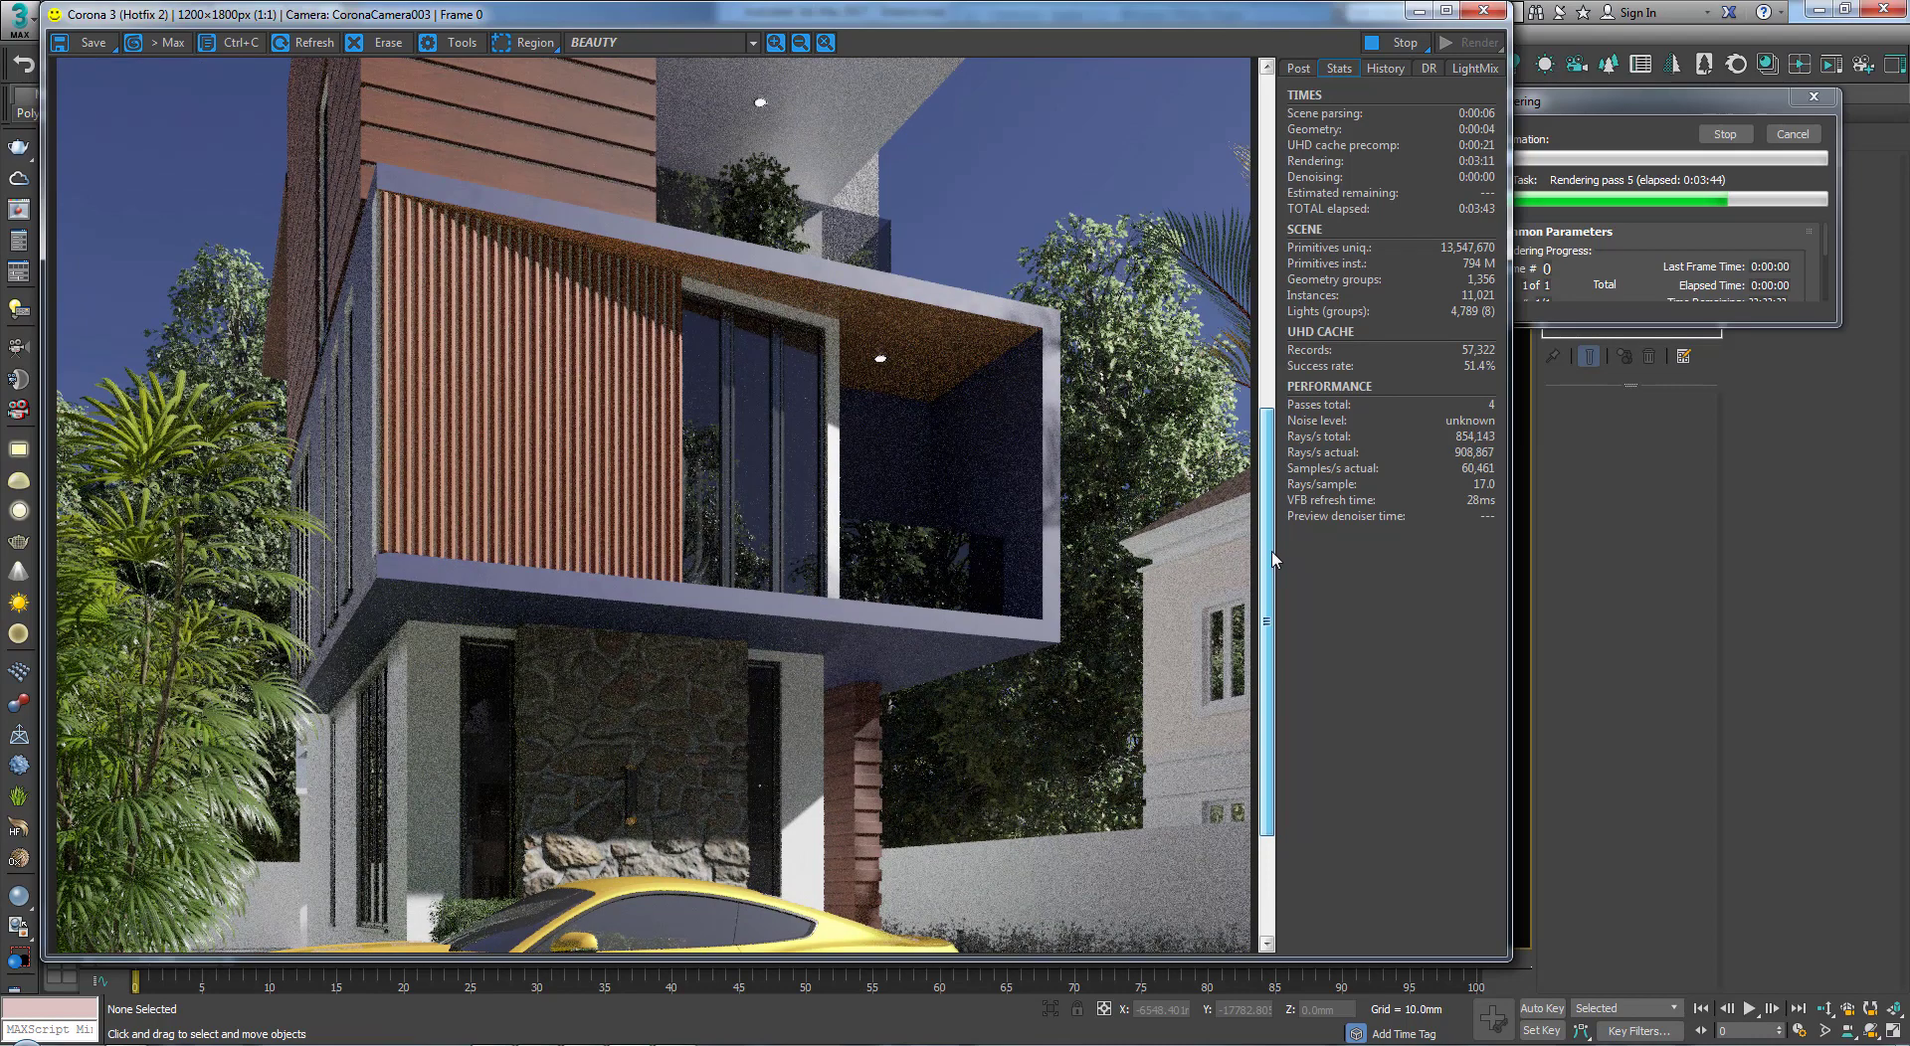
{"action": "left_click_drag", "start_coordinate": [1273, 560], "coordinate": [1278, 438]}
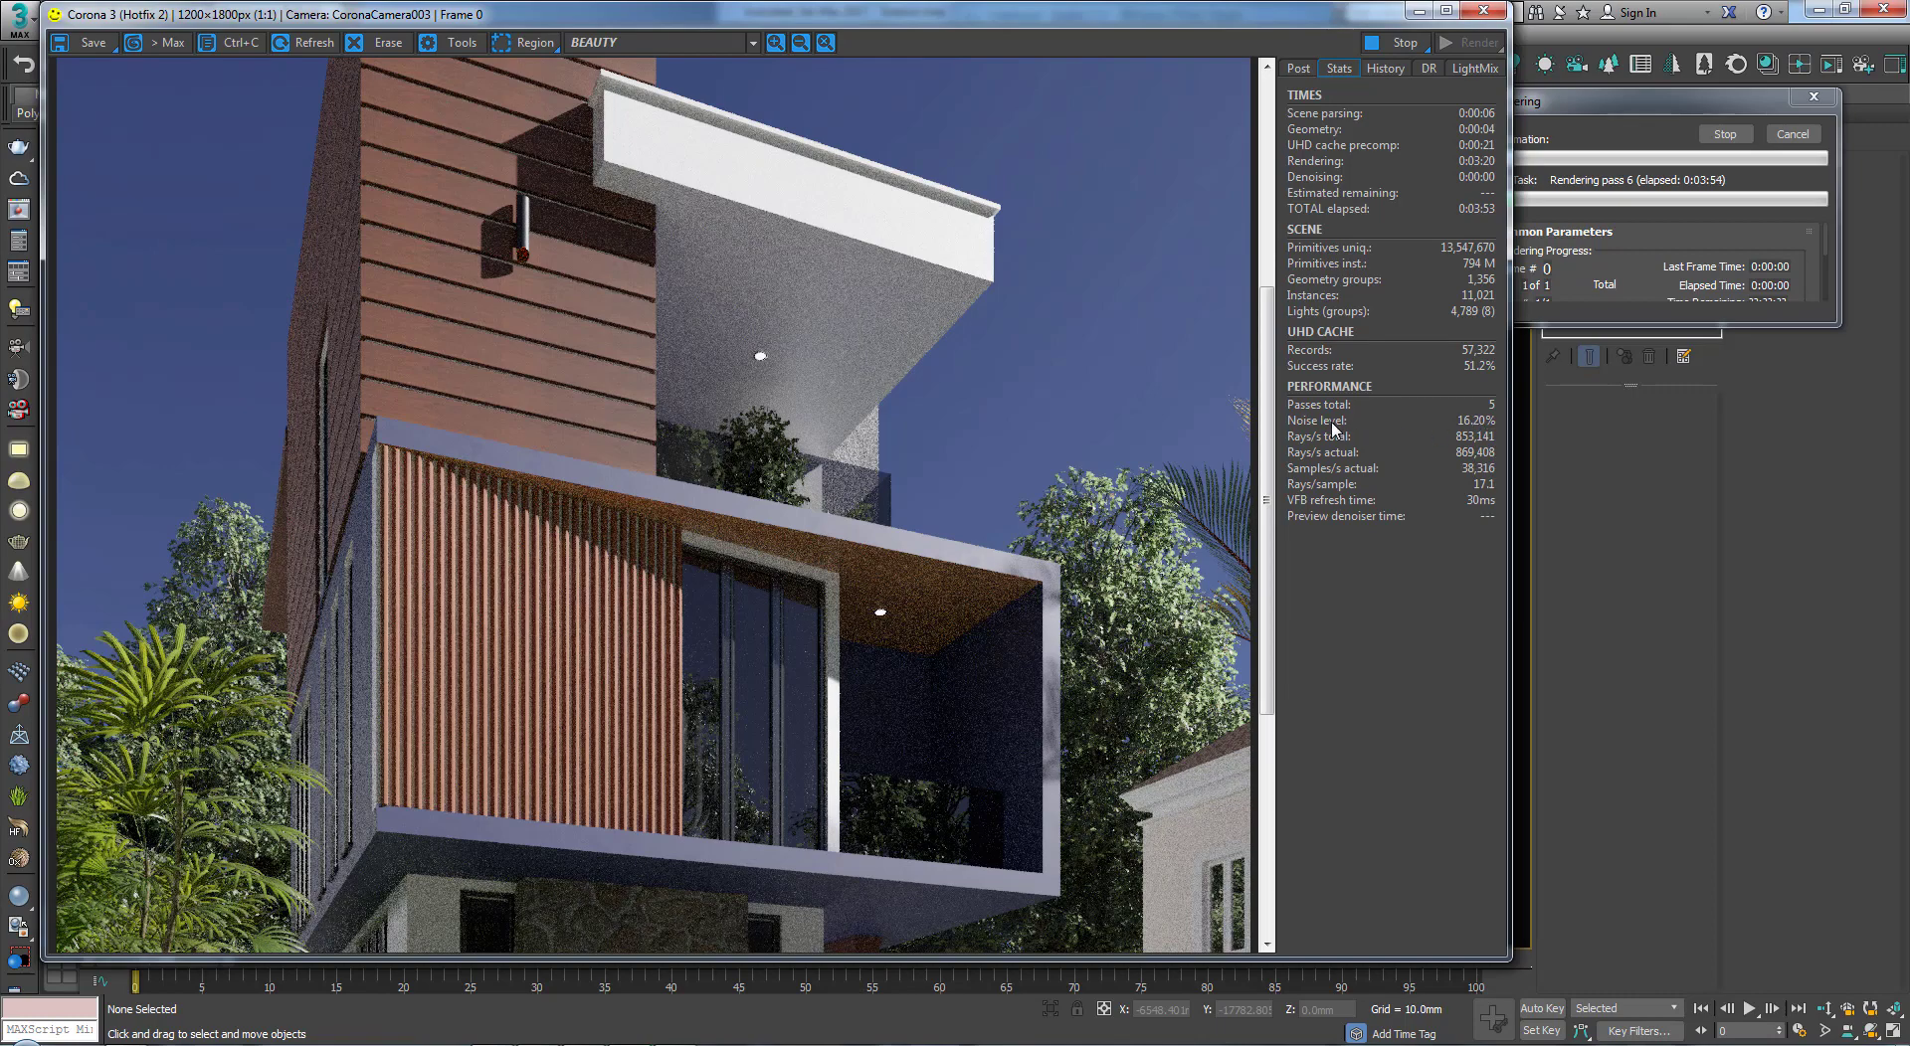
{"action": "scroll", "coordinate": [745, 373], "scroll_direction": "up", "scroll_amount": 3}
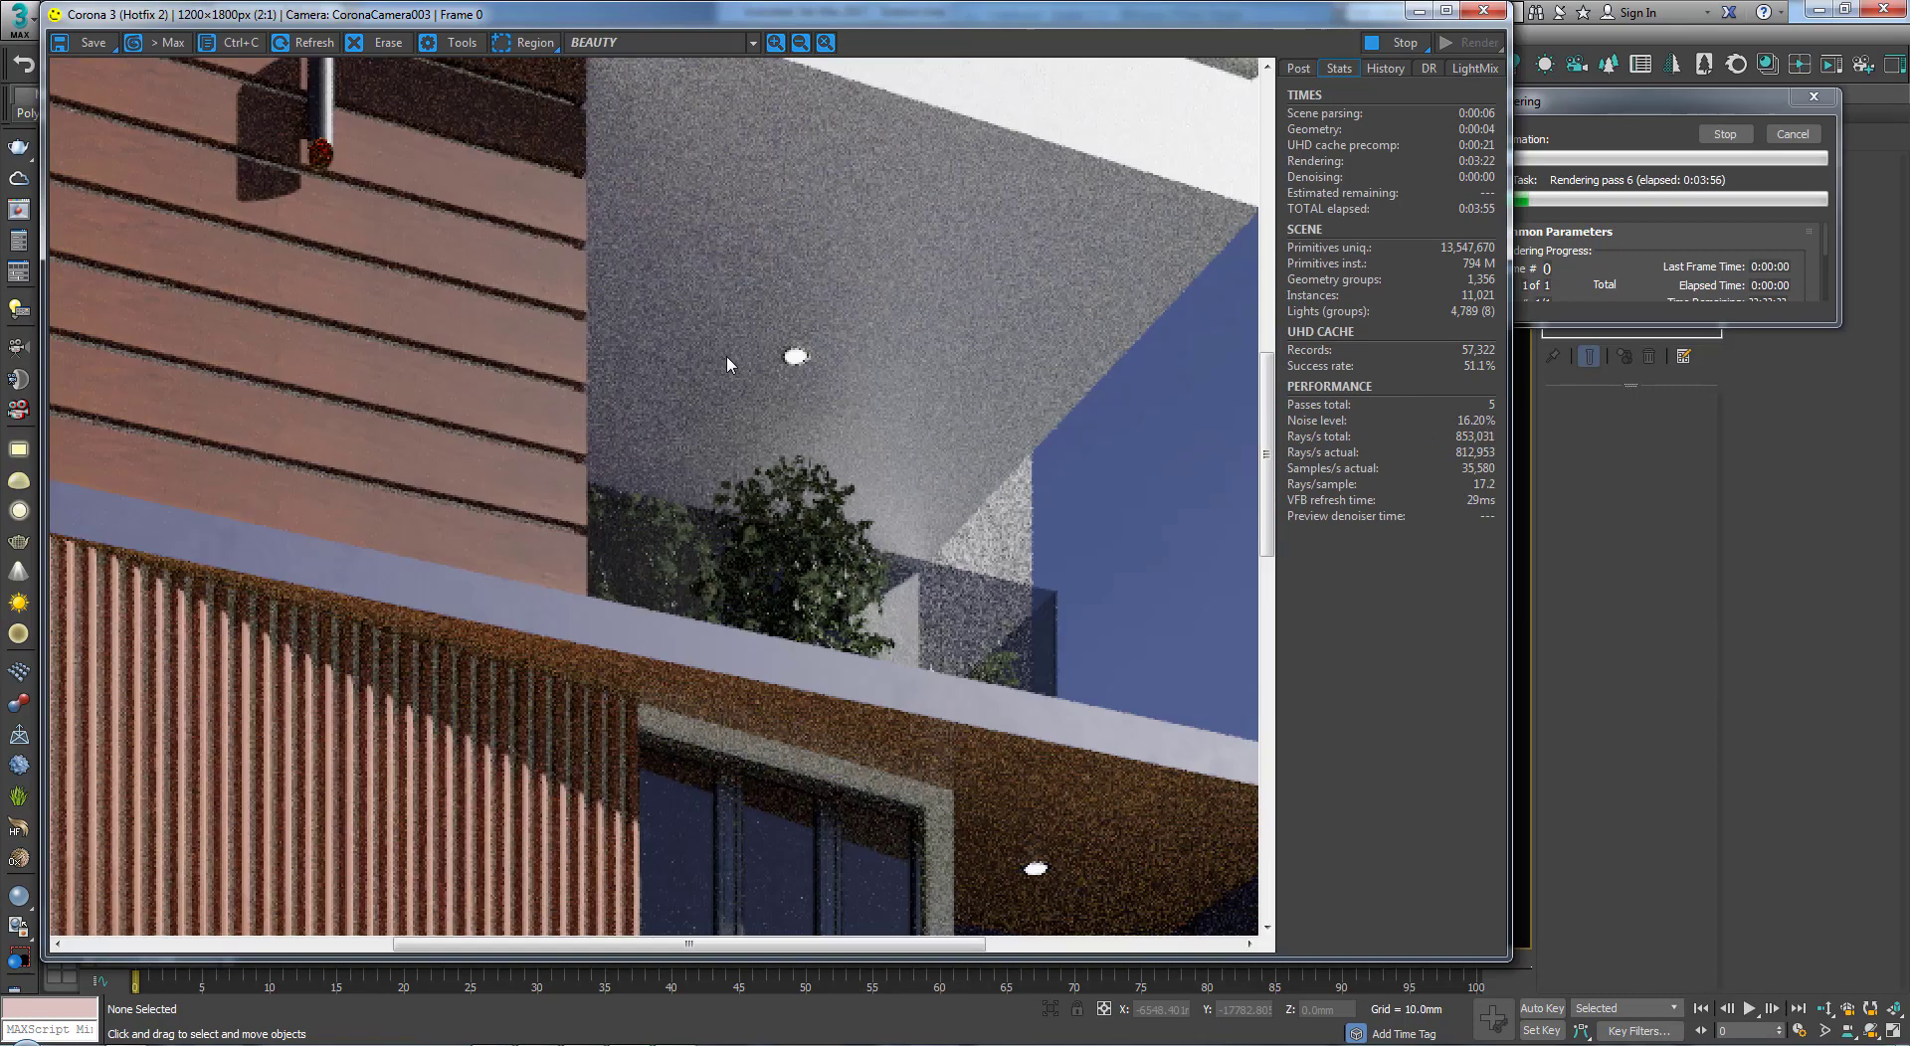
{"action": "scroll", "coordinate": [729, 418], "scroll_direction": "down", "scroll_amount": 3}
{"action": "scroll", "coordinate": [481, 390], "scroll_direction": "up", "scroll_amount": 2}
{"action": "left_click_drag", "start_coordinate": [682, 393], "coordinate": [568, 415]}
{"action": "scroll", "coordinate": [568, 415], "scroll_direction": "down", "scroll_amount": 2}
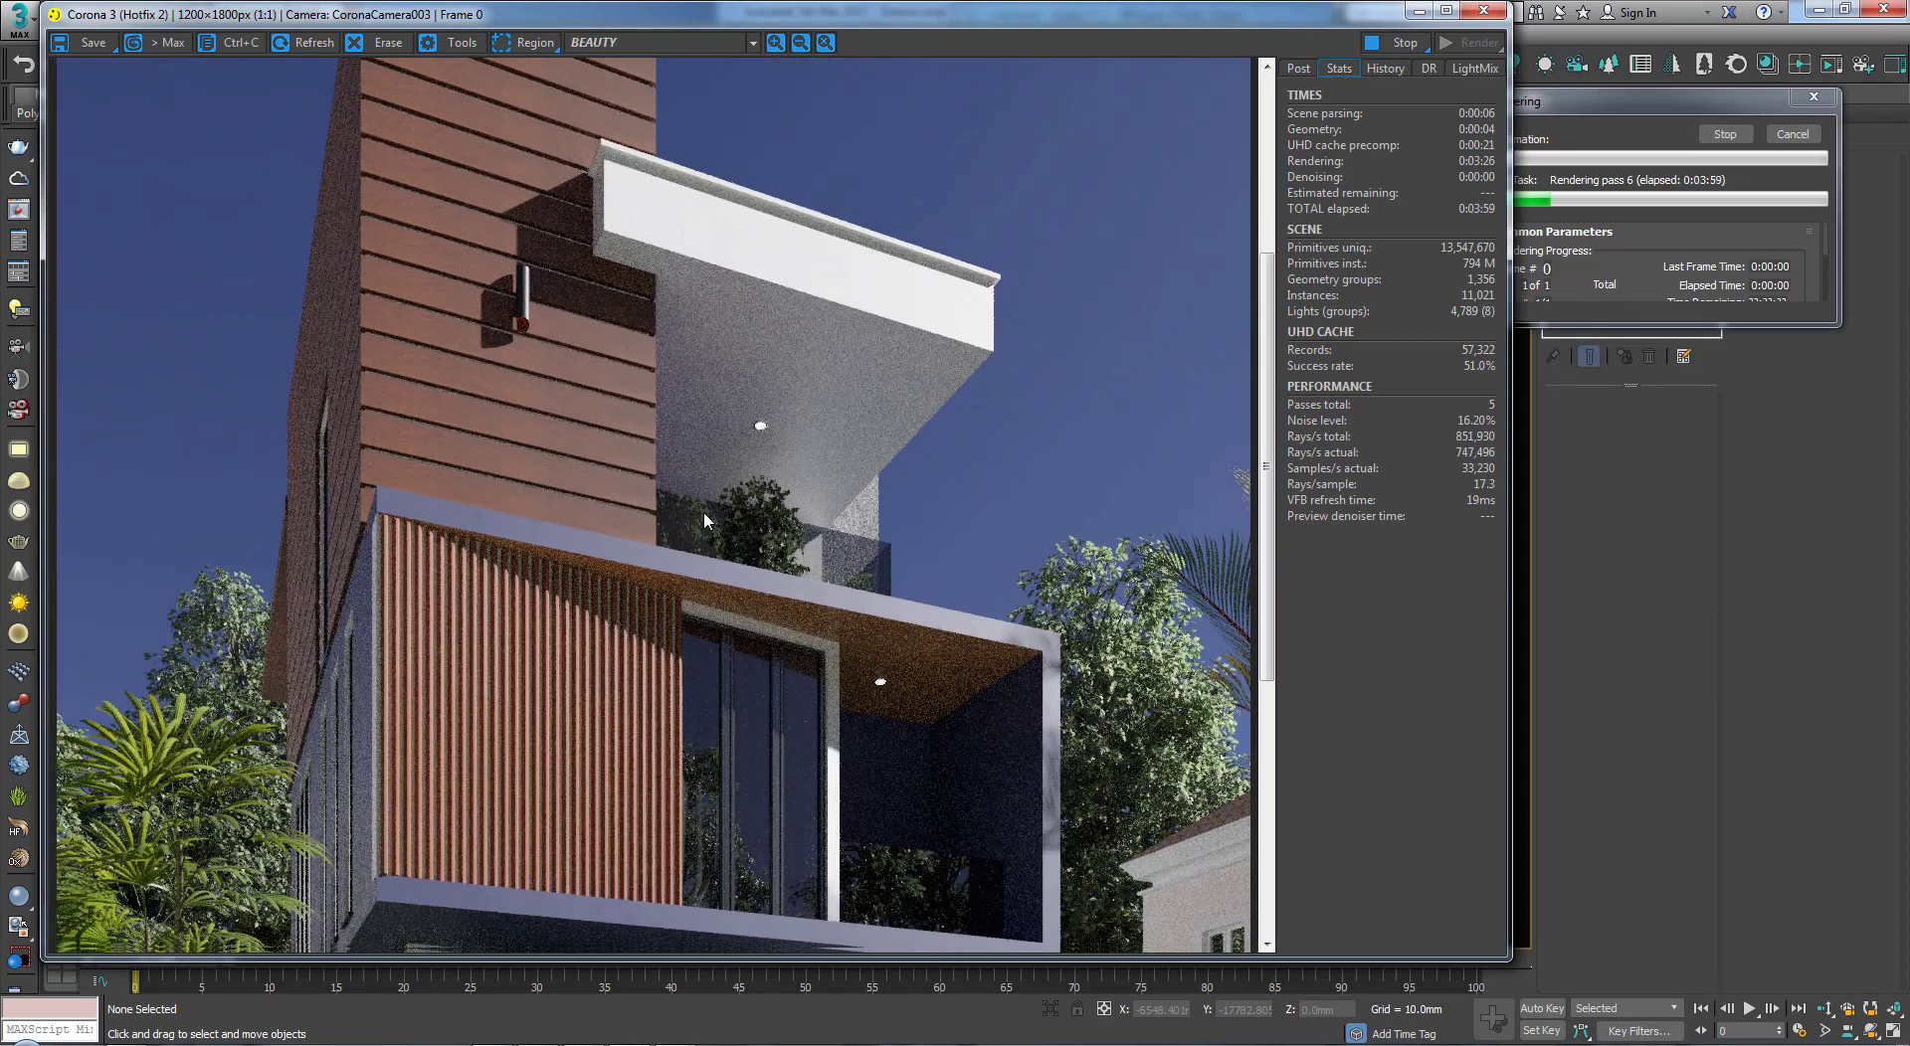
{"action": "left_click_drag", "start_coordinate": [736, 845], "coordinate": [960, 259]}
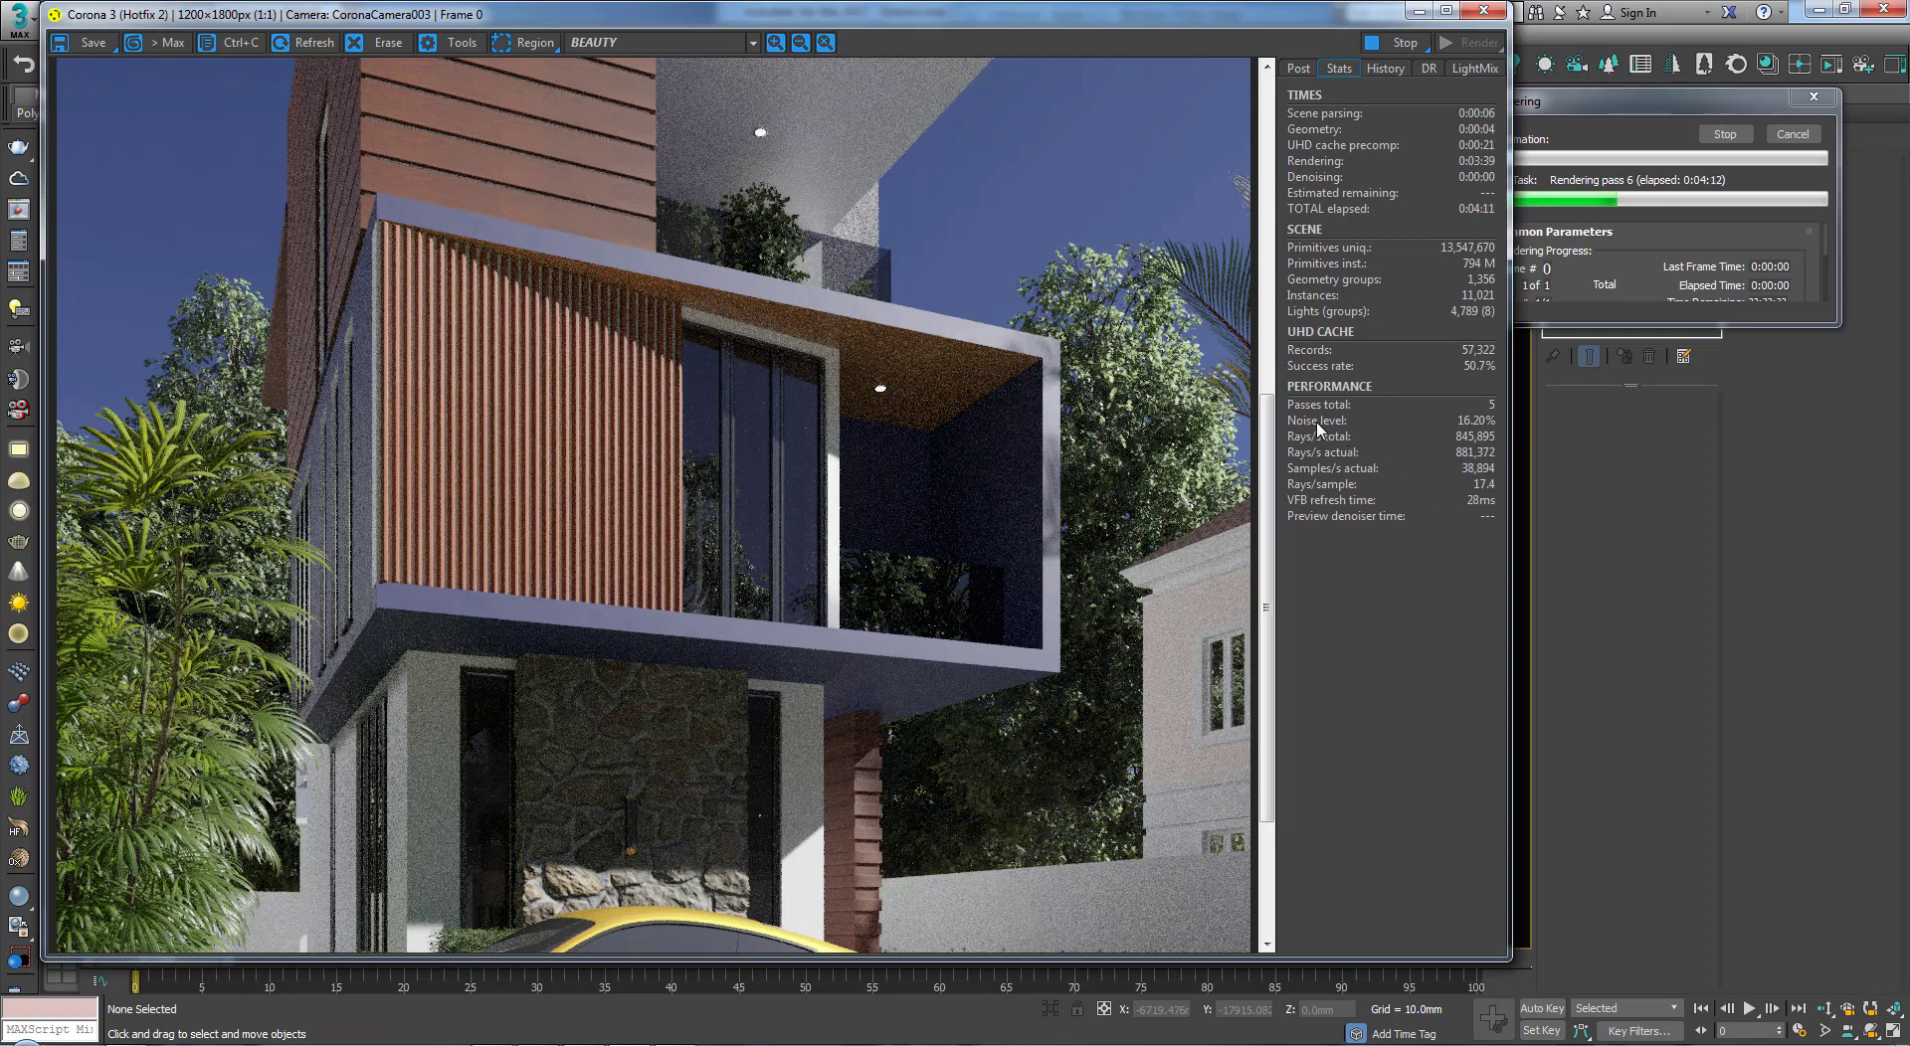
{"action": "mouse_move", "coordinate": [1318, 428]}
Step: Examine the remaining grain in the recessed balcony, upper facade and car area as the render refines
{"action": "scroll", "coordinate": [923, 457], "scroll_direction": "up", "scroll_amount": 1}
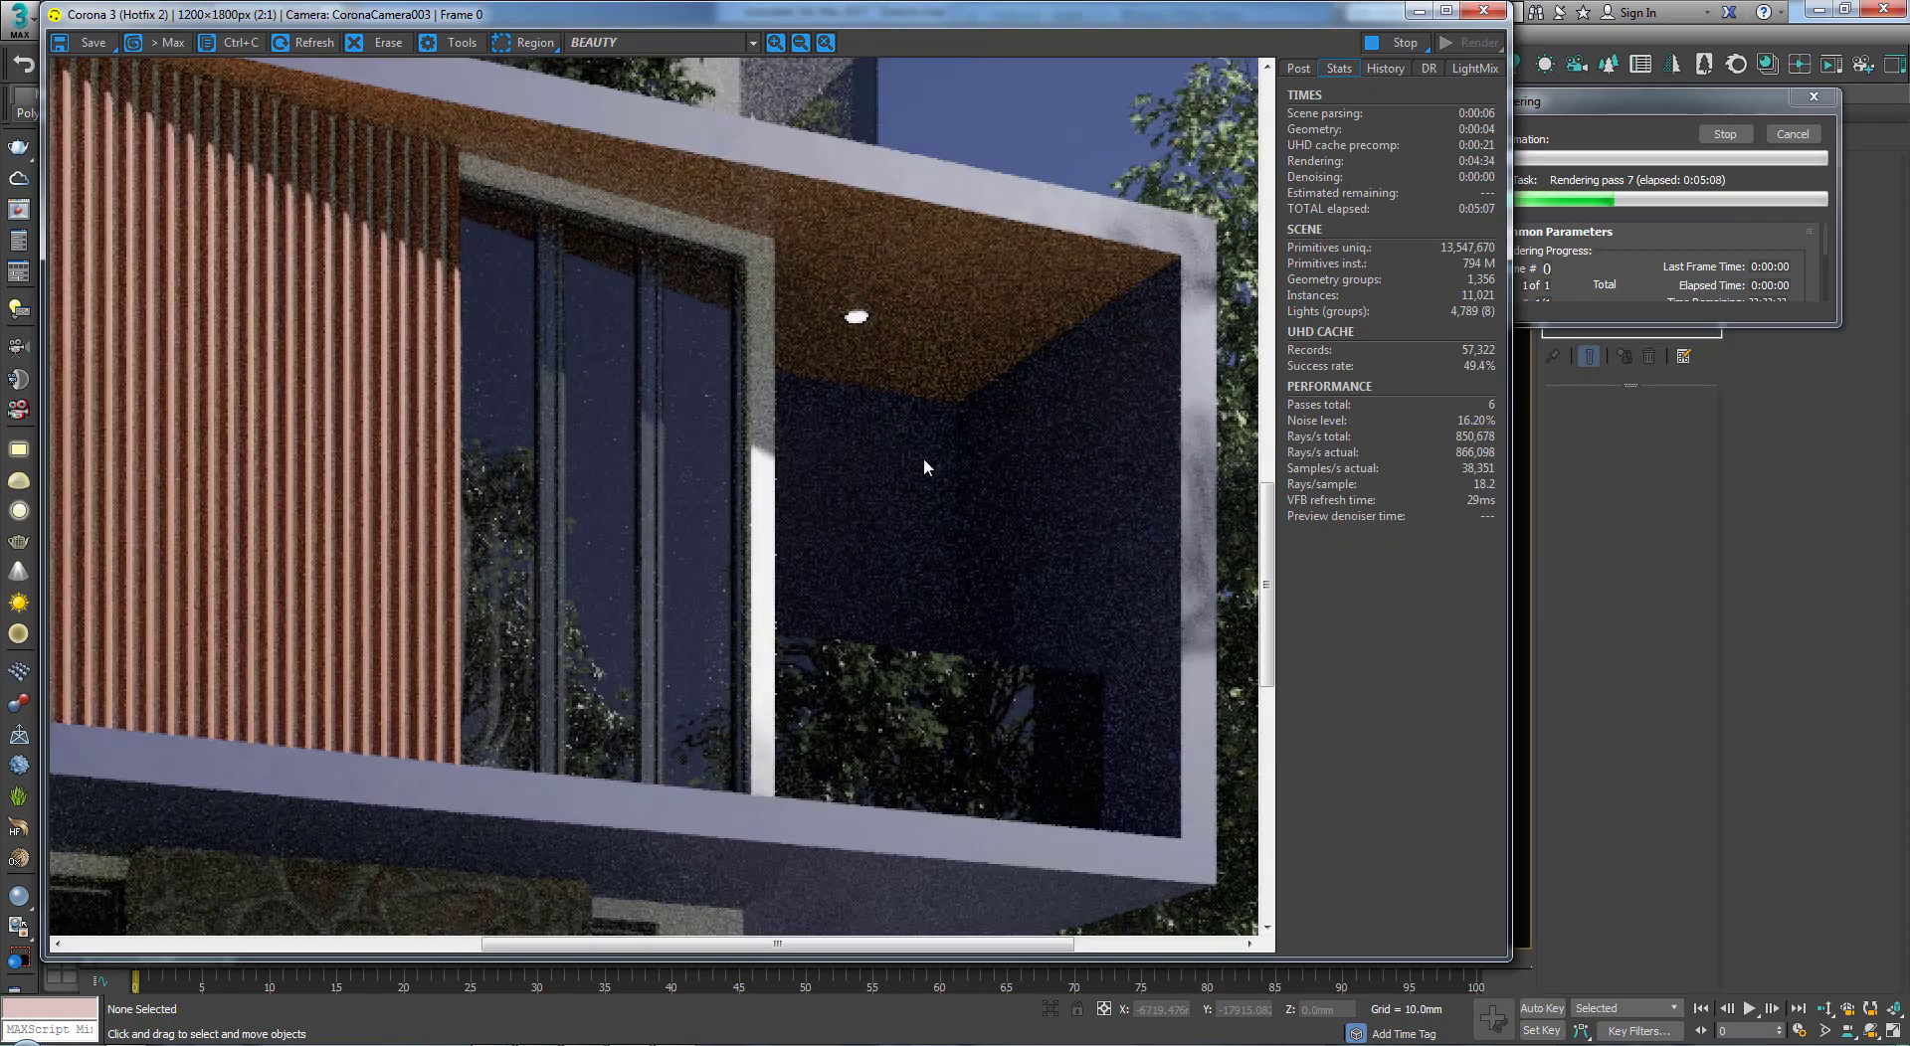
{"action": "scroll", "coordinate": [911, 470], "scroll_direction": "down", "scroll_amount": 1}
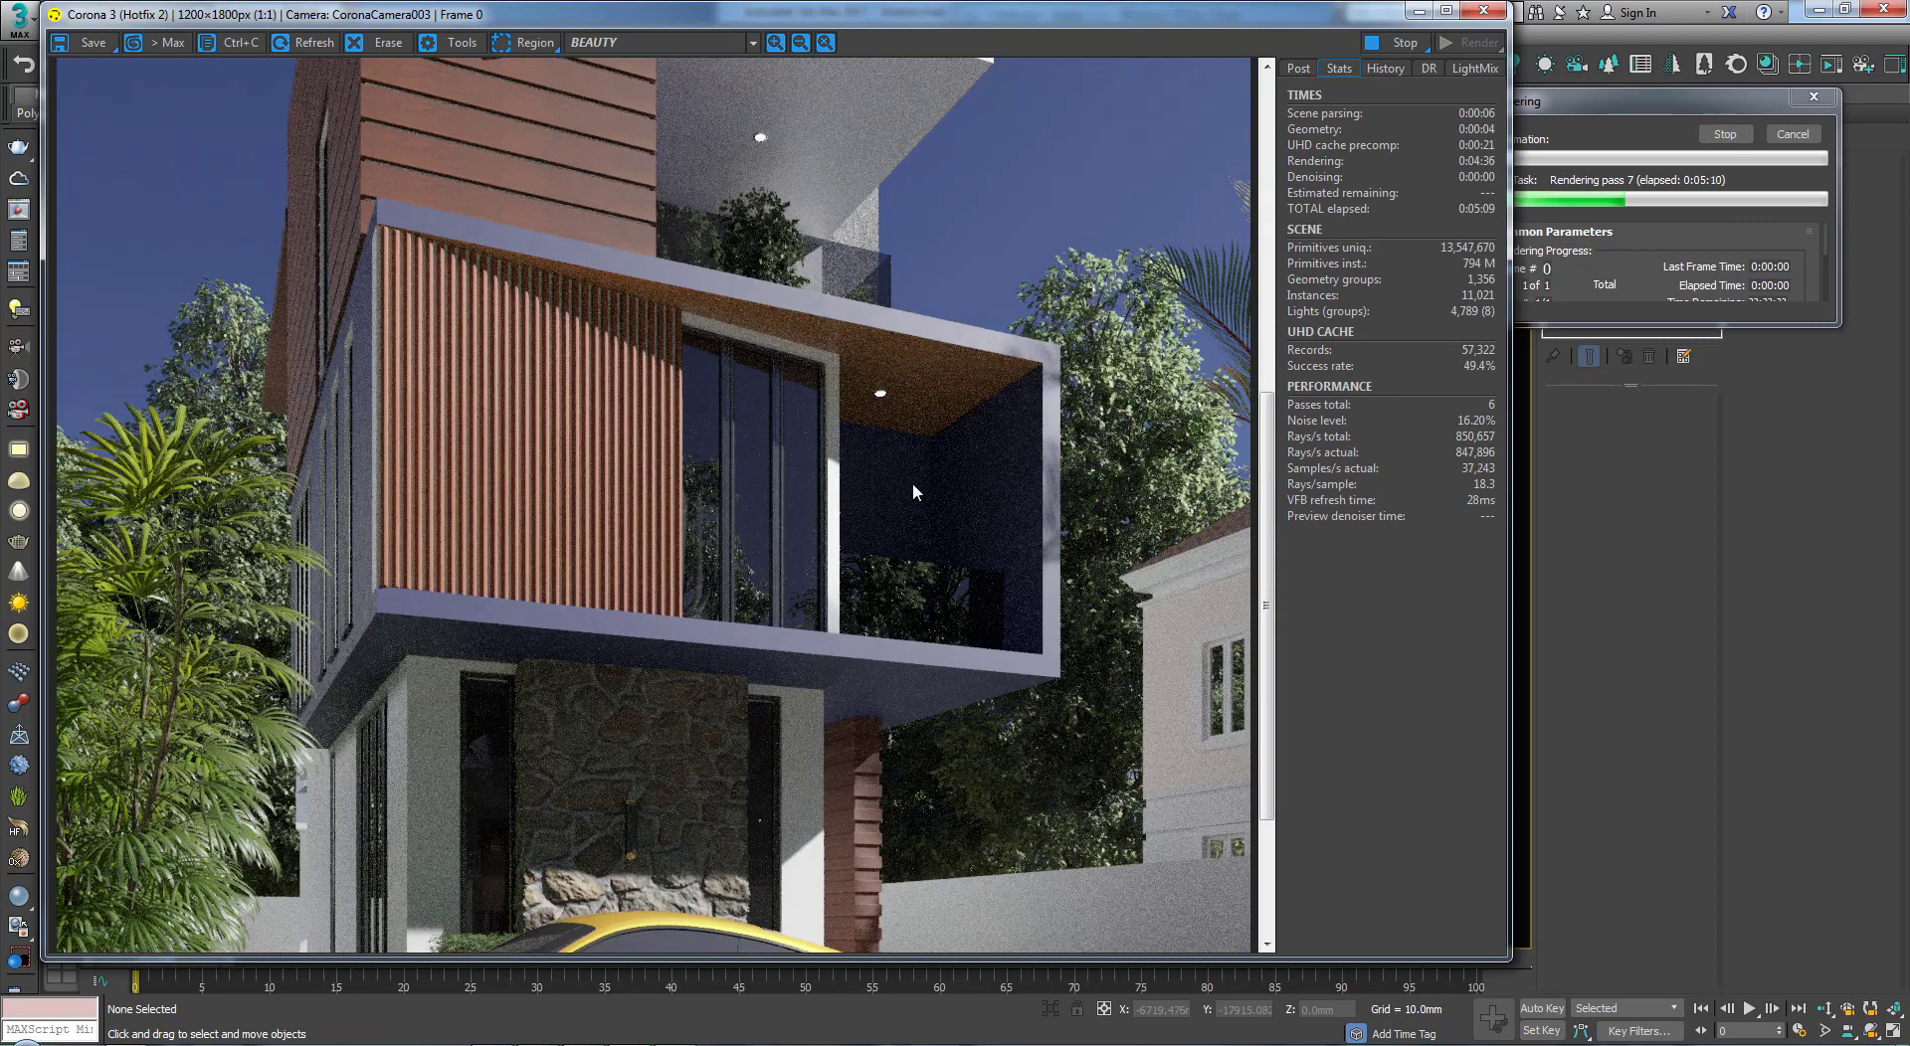
{"action": "scroll", "coordinate": [913, 486], "scroll_direction": "down", "scroll_amount": 1}
{"action": "scroll", "coordinate": [915, 489], "scroll_direction": "up", "scroll_amount": 1}
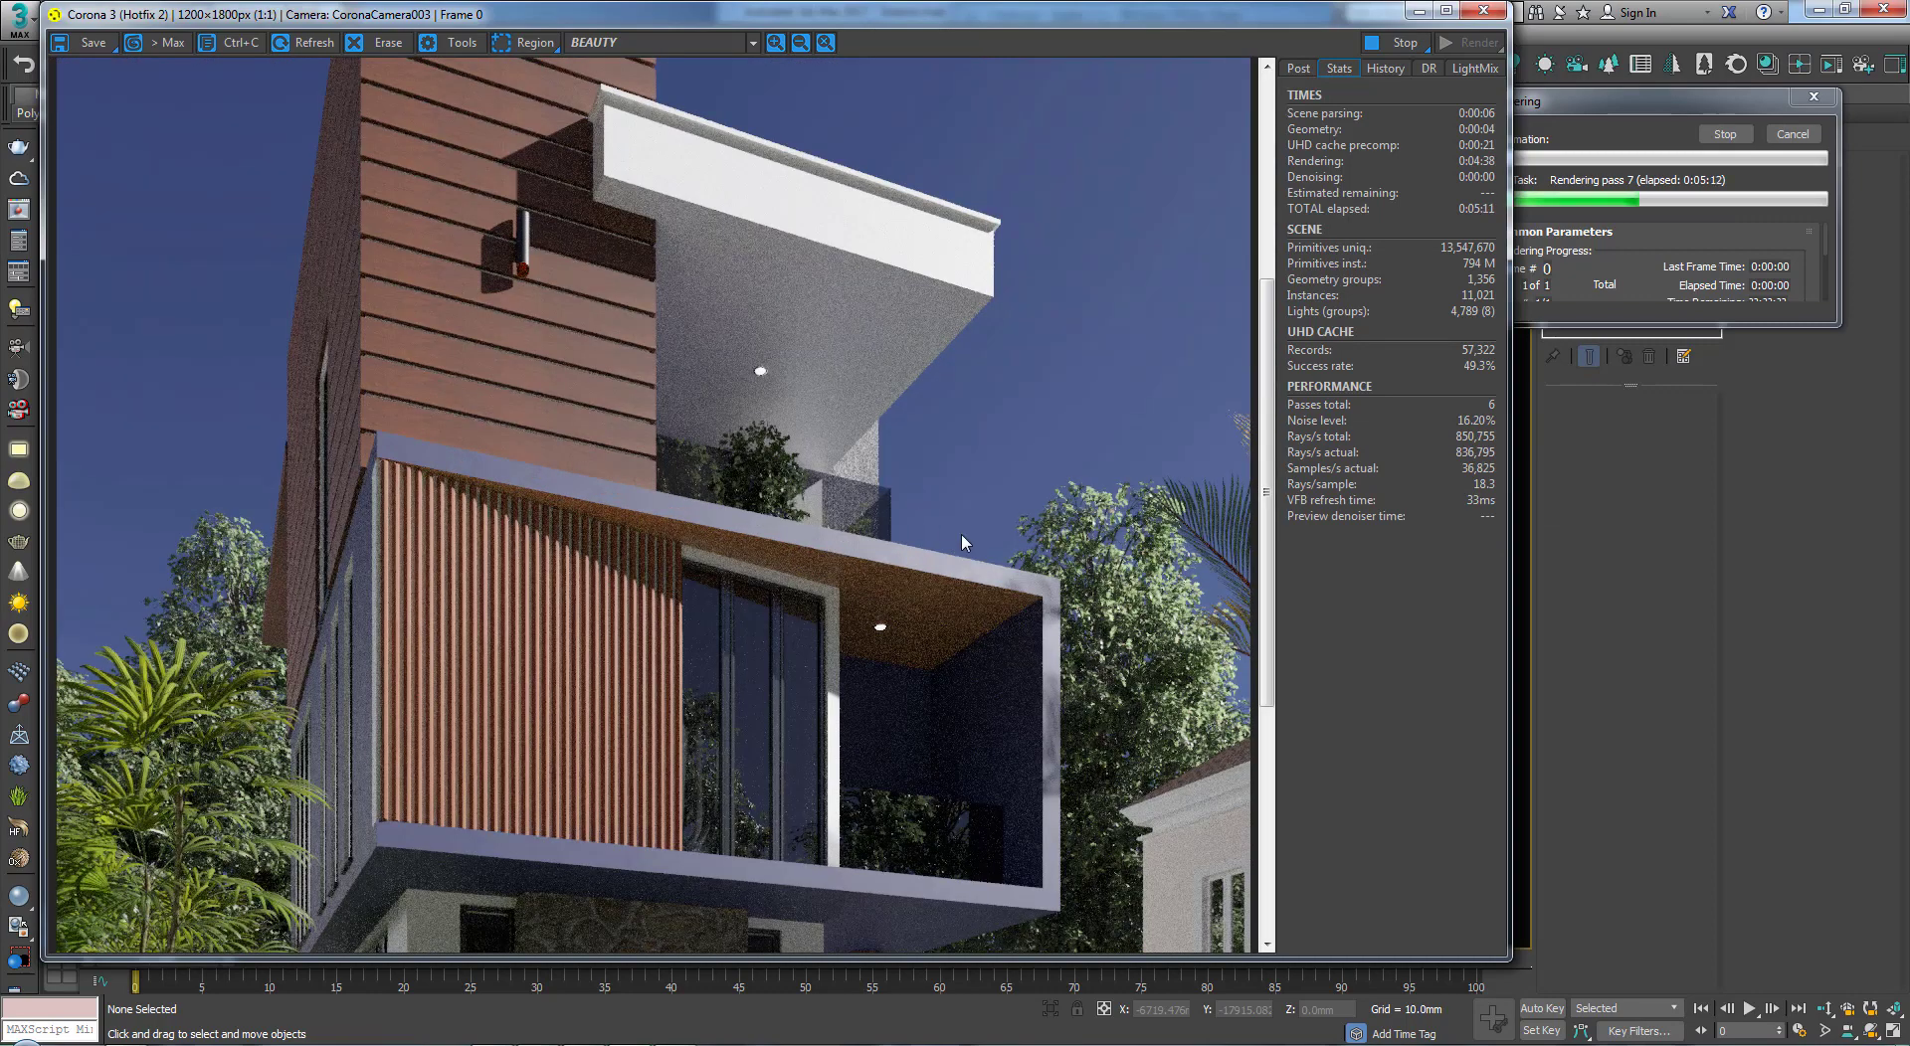
{"action": "left_click_drag", "start_coordinate": [1266, 509], "coordinate": [1273, 738]}
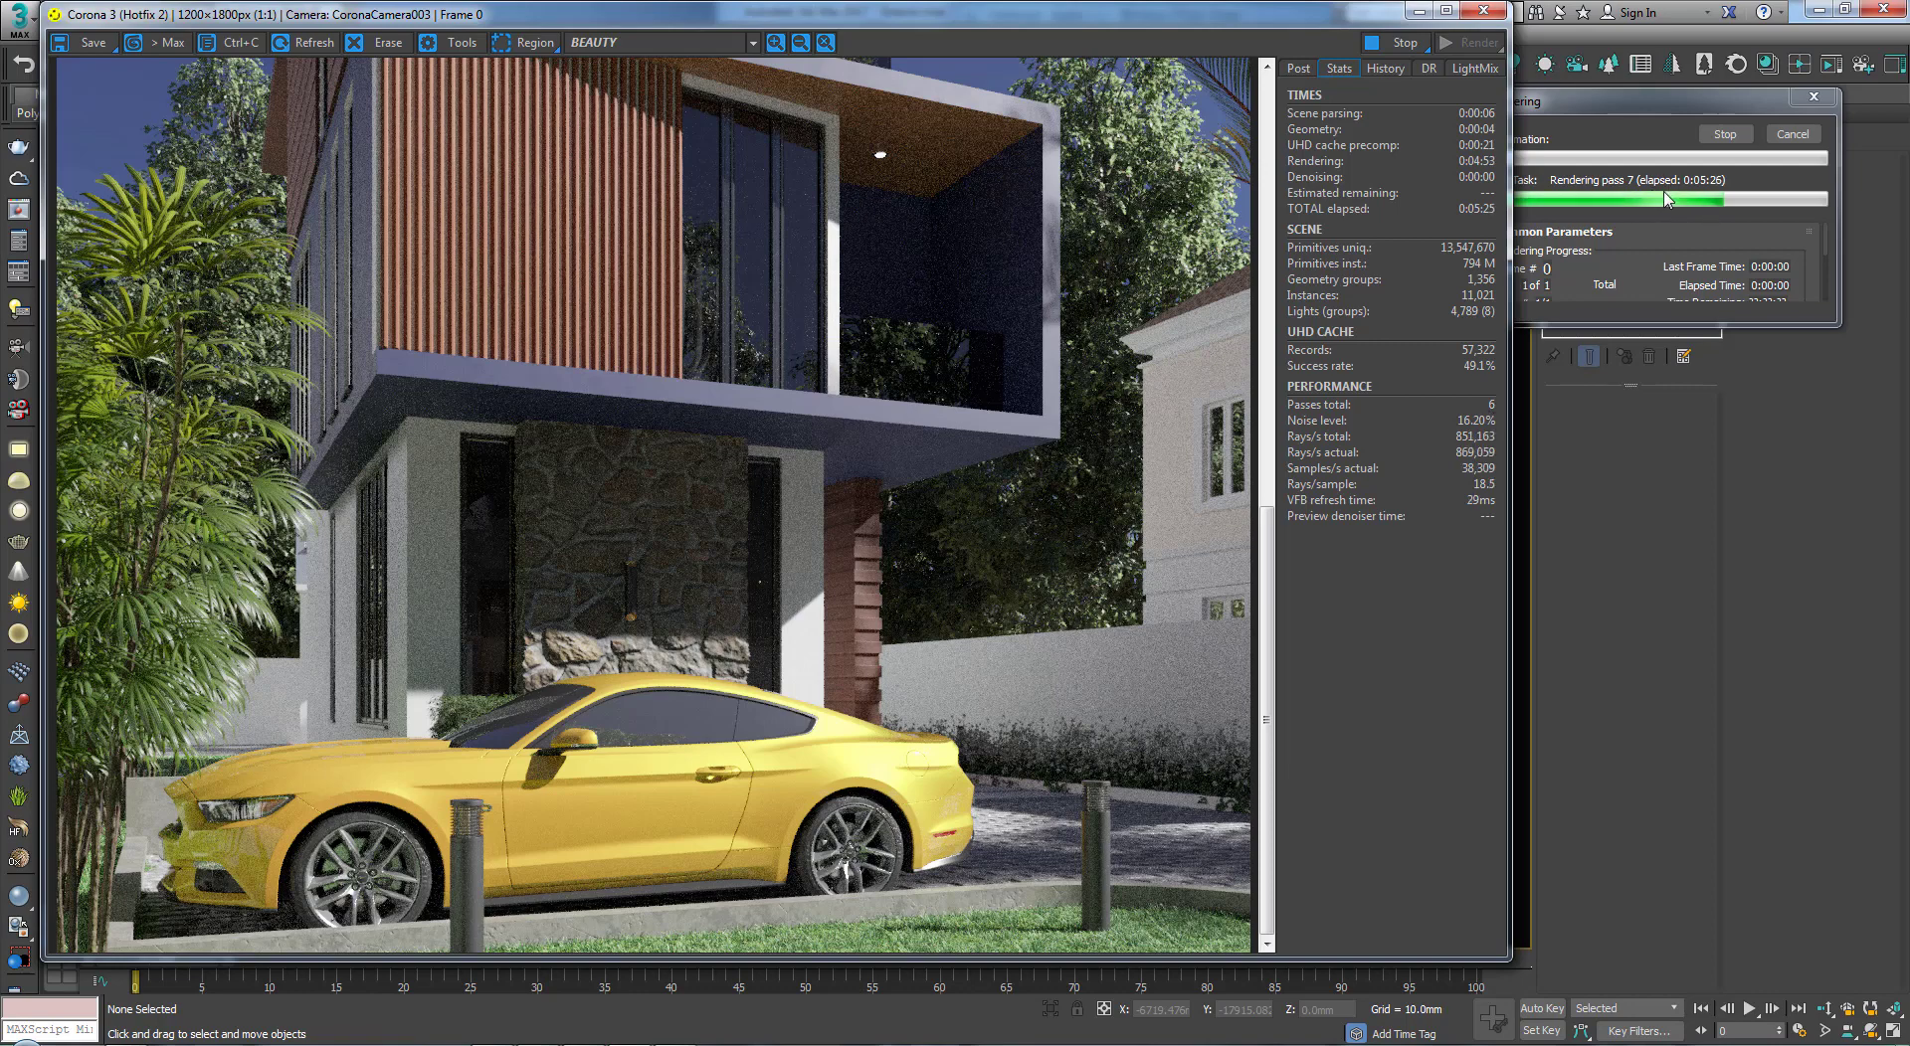
{"action": "left_click_drag", "start_coordinate": [1266, 572], "coordinate": [1272, 502]}
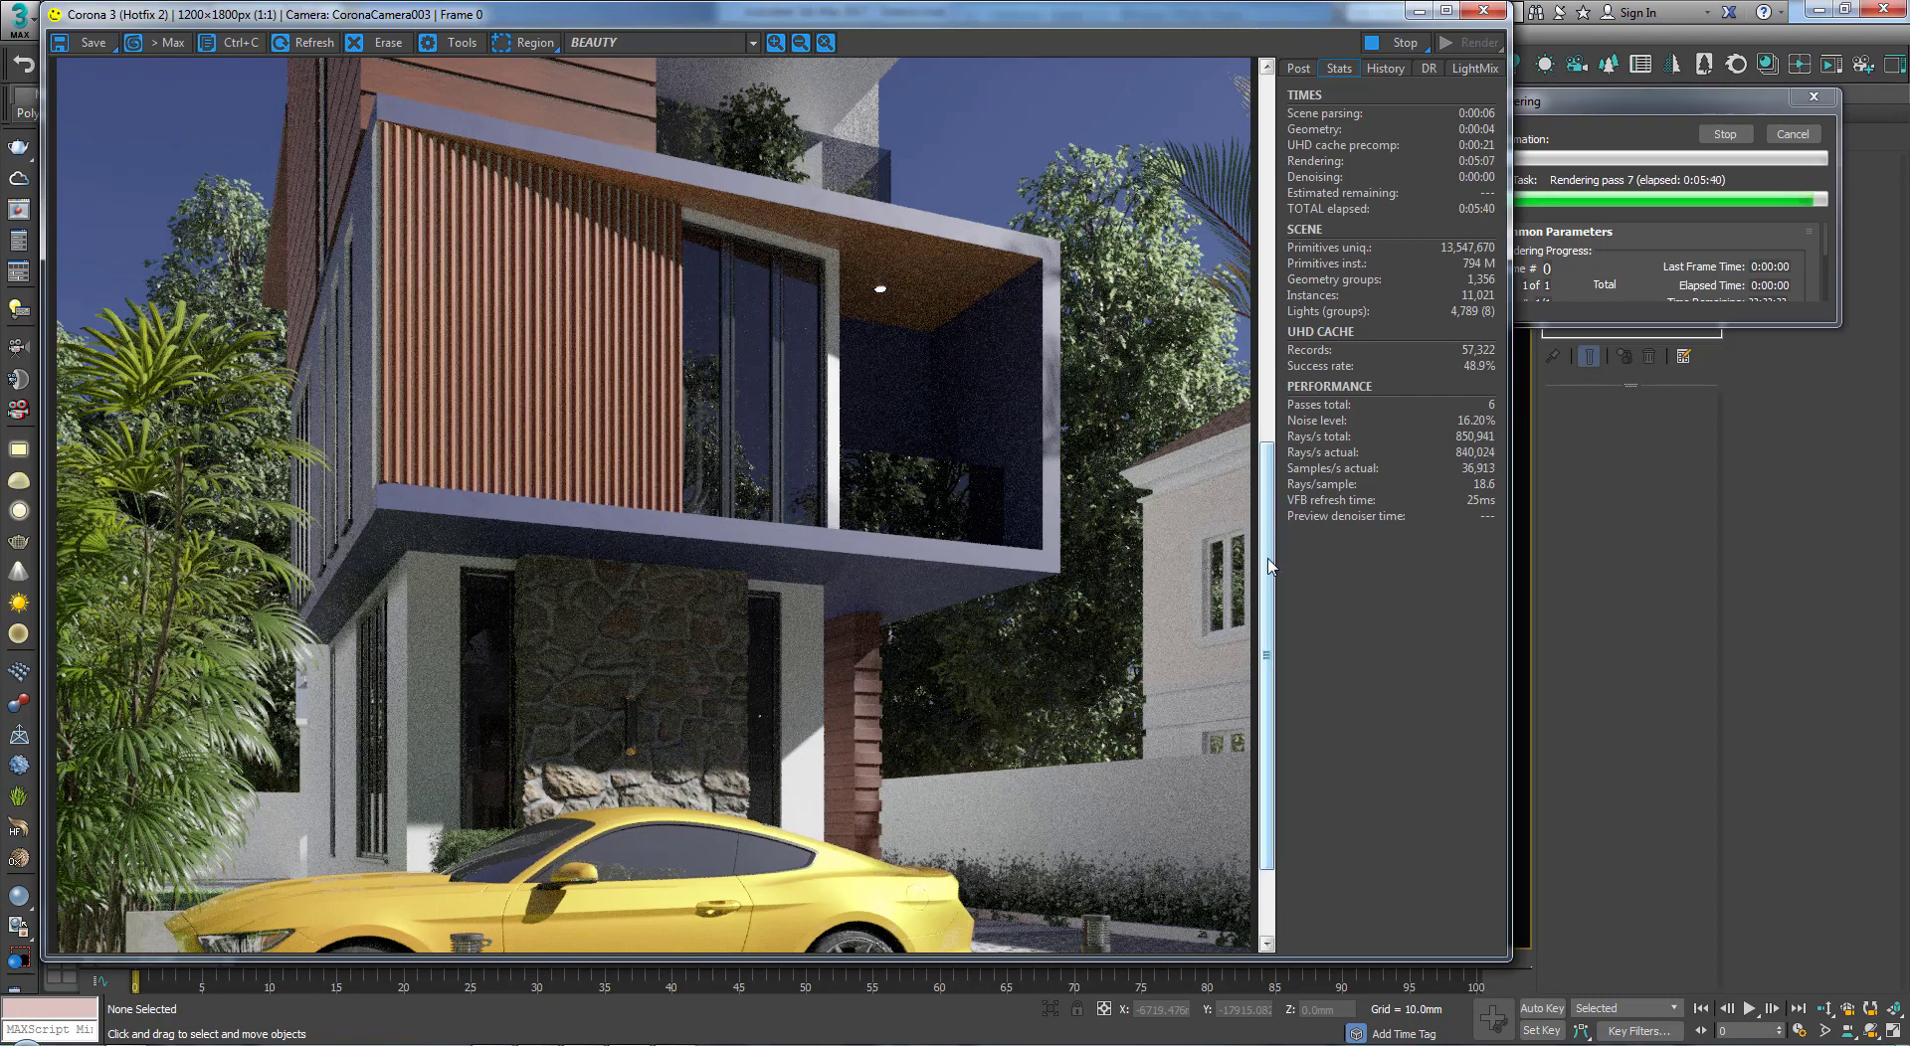
{"action": "scroll", "coordinate": [1268, 567], "scroll_direction": "down", "scroll_amount": 3}
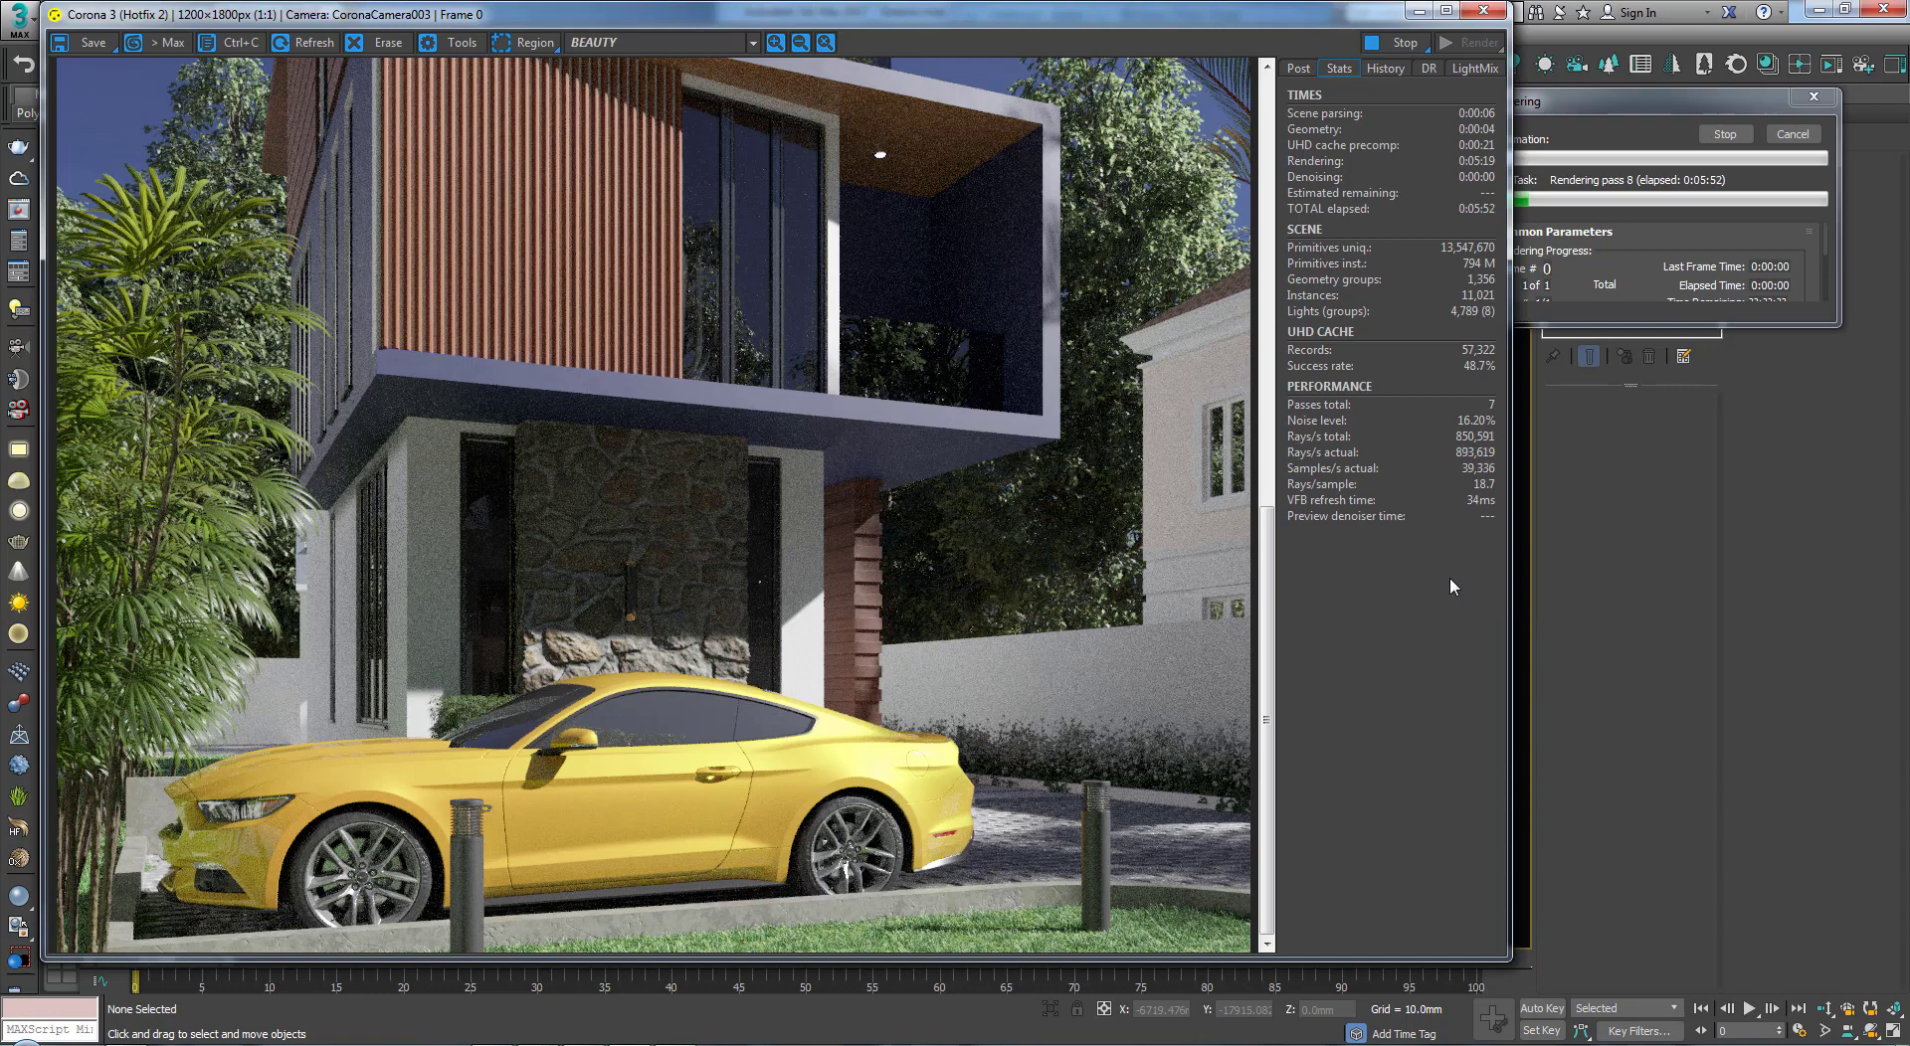
Step: Review the tone mapping and denoising settings, and return to the statistics to check the noise level against the lower facade
{"action": "left_click", "coordinate": [1299, 69]}
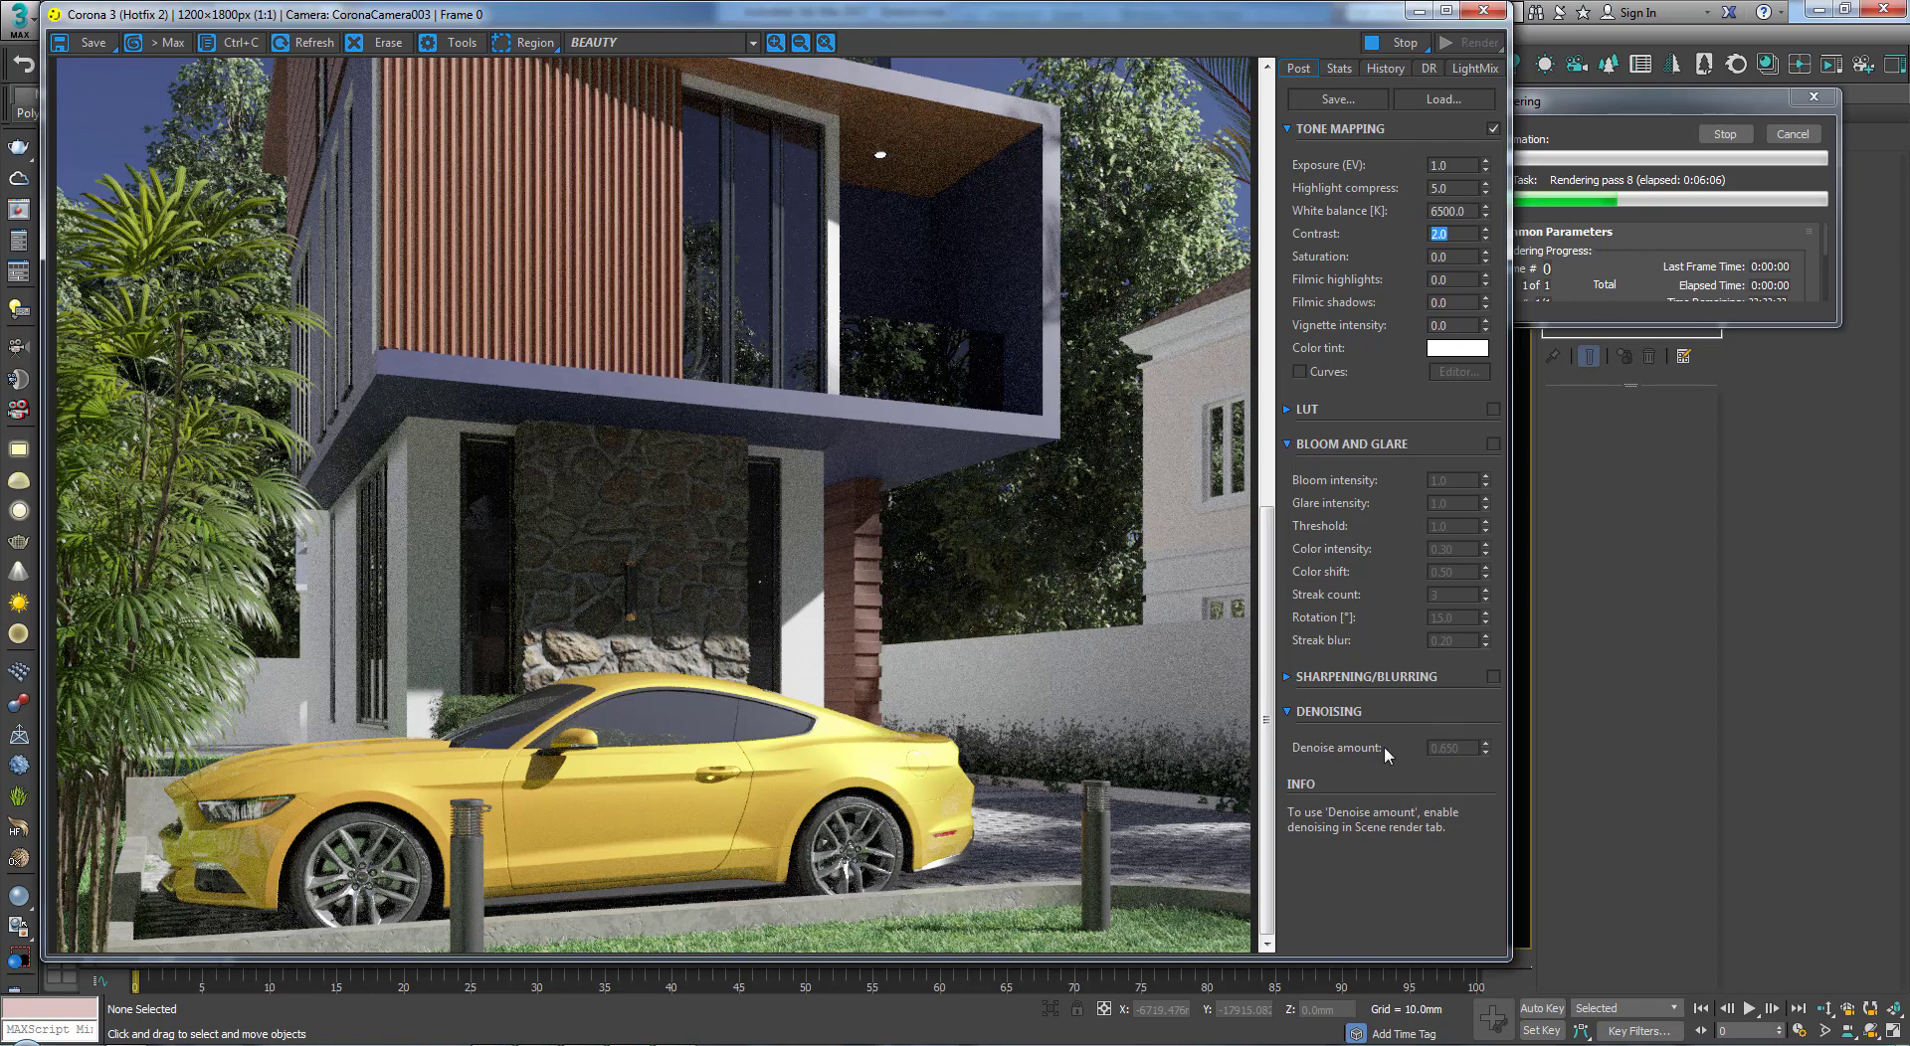
{"action": "left_click", "coordinate": [1339, 68]}
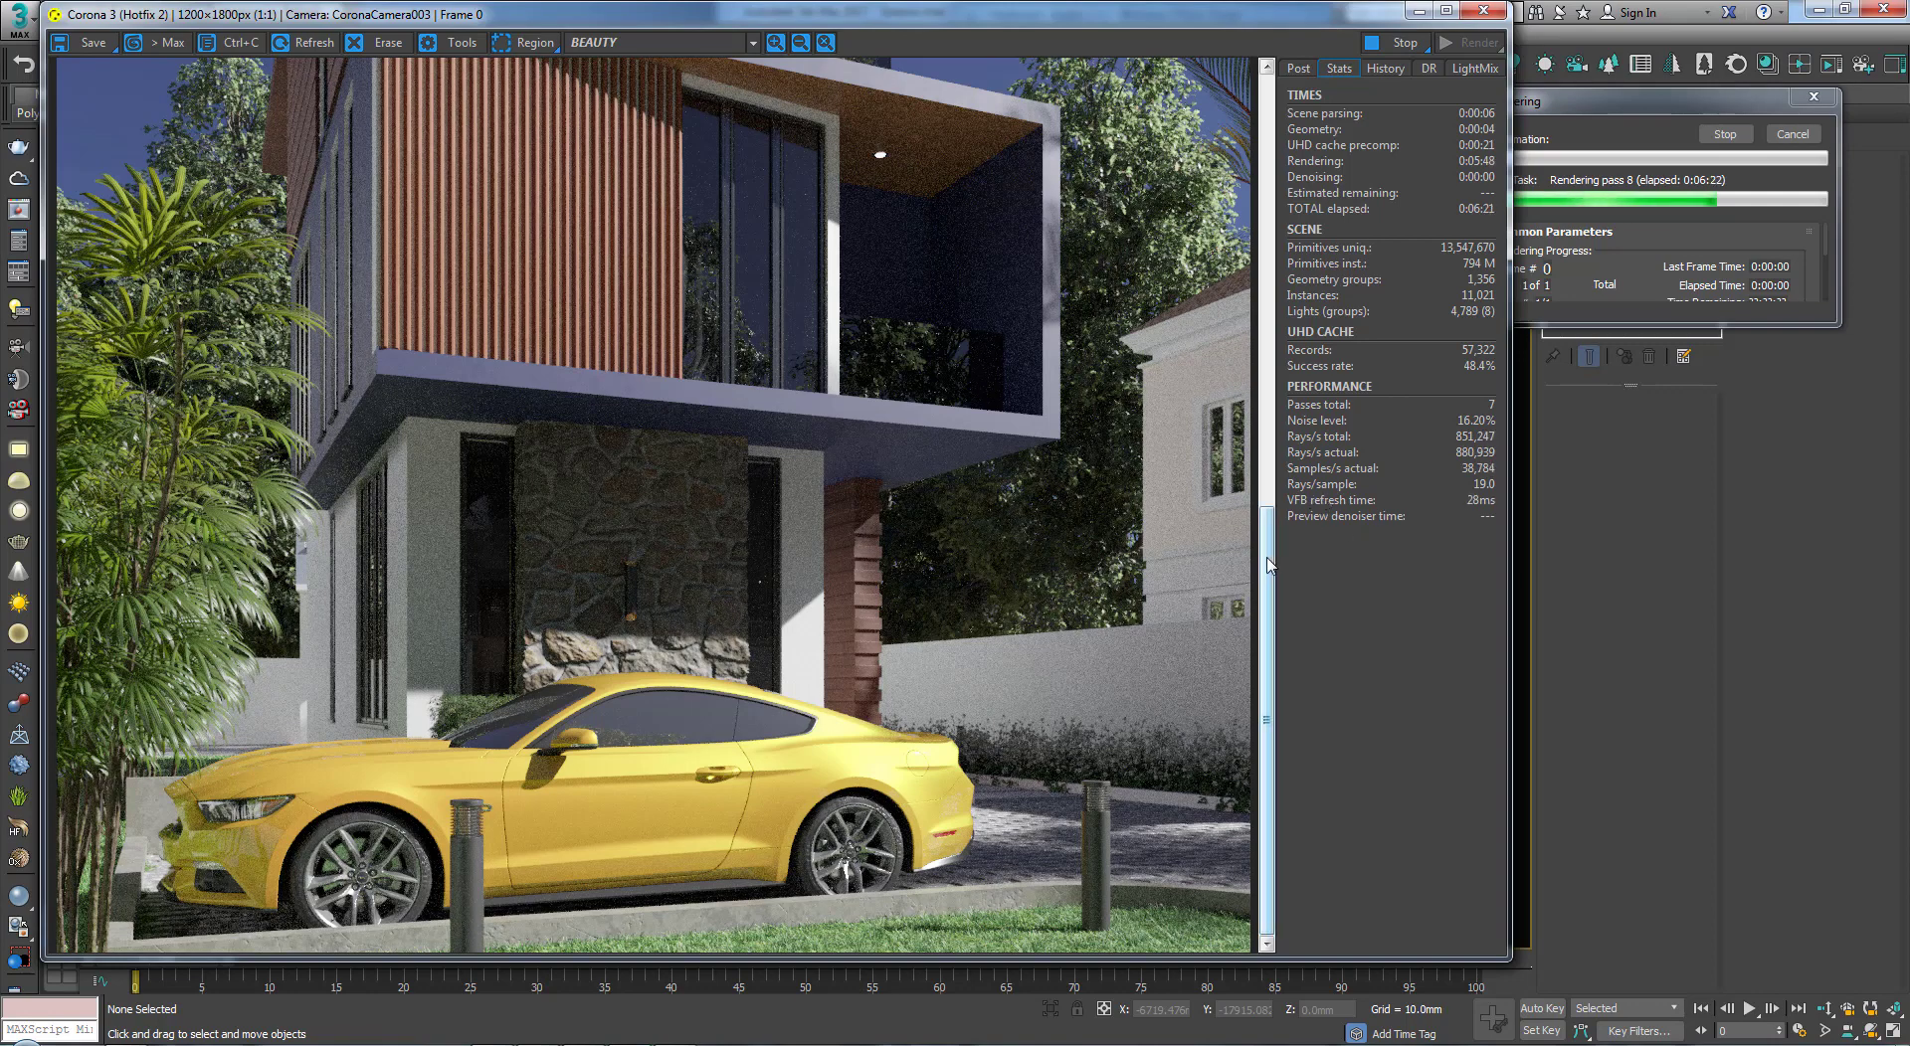
{"action": "mouse_move", "coordinate": [1266, 560]}
{"action": "left_mouse_down"}
{"action": "mouse_move", "coordinate": [1256, 97]}
{"action": "mouse_move", "coordinate": [1290, 341]}
{"action": "mouse_move", "coordinate": [1275, 545]}
{"action": "left_mouse_up"}
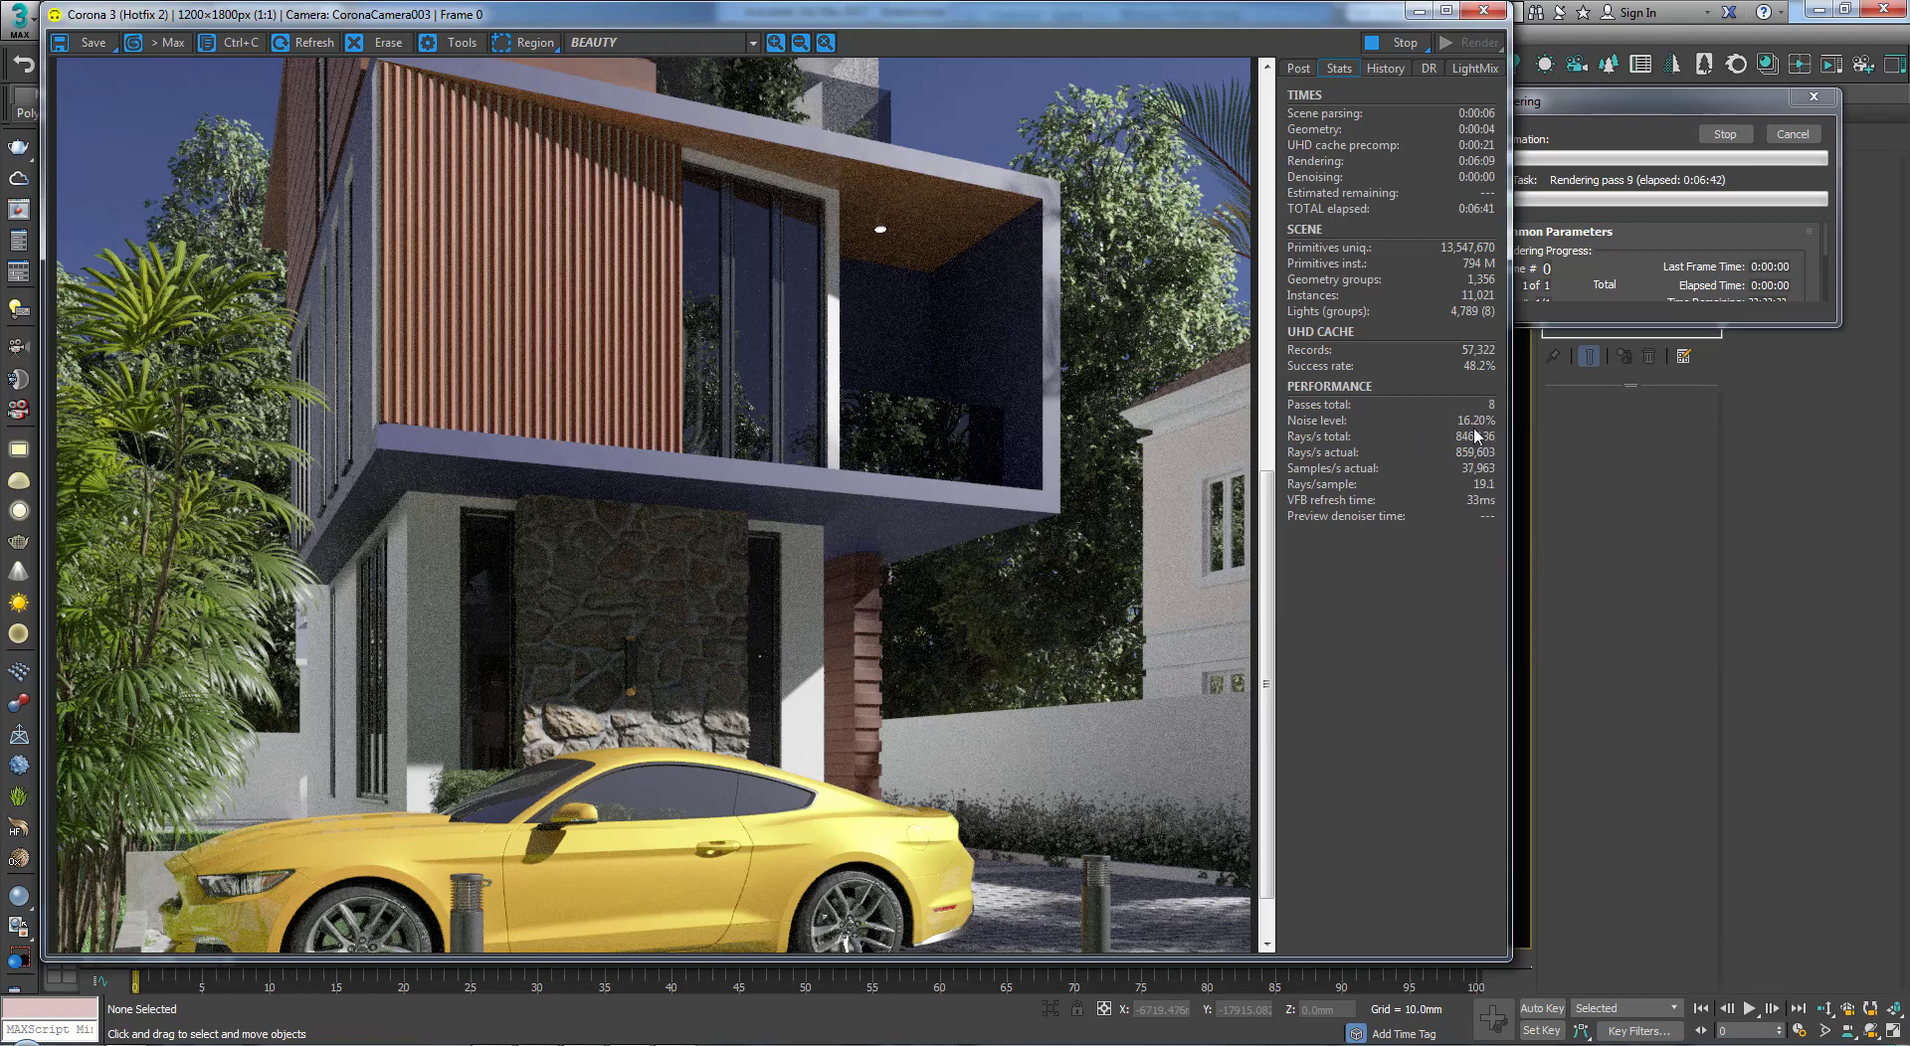
{"action": "mouse_move", "coordinate": [1474, 434]}
{"action": "left_click_drag", "start_coordinate": [1267, 528], "coordinate": [1270, 583]}
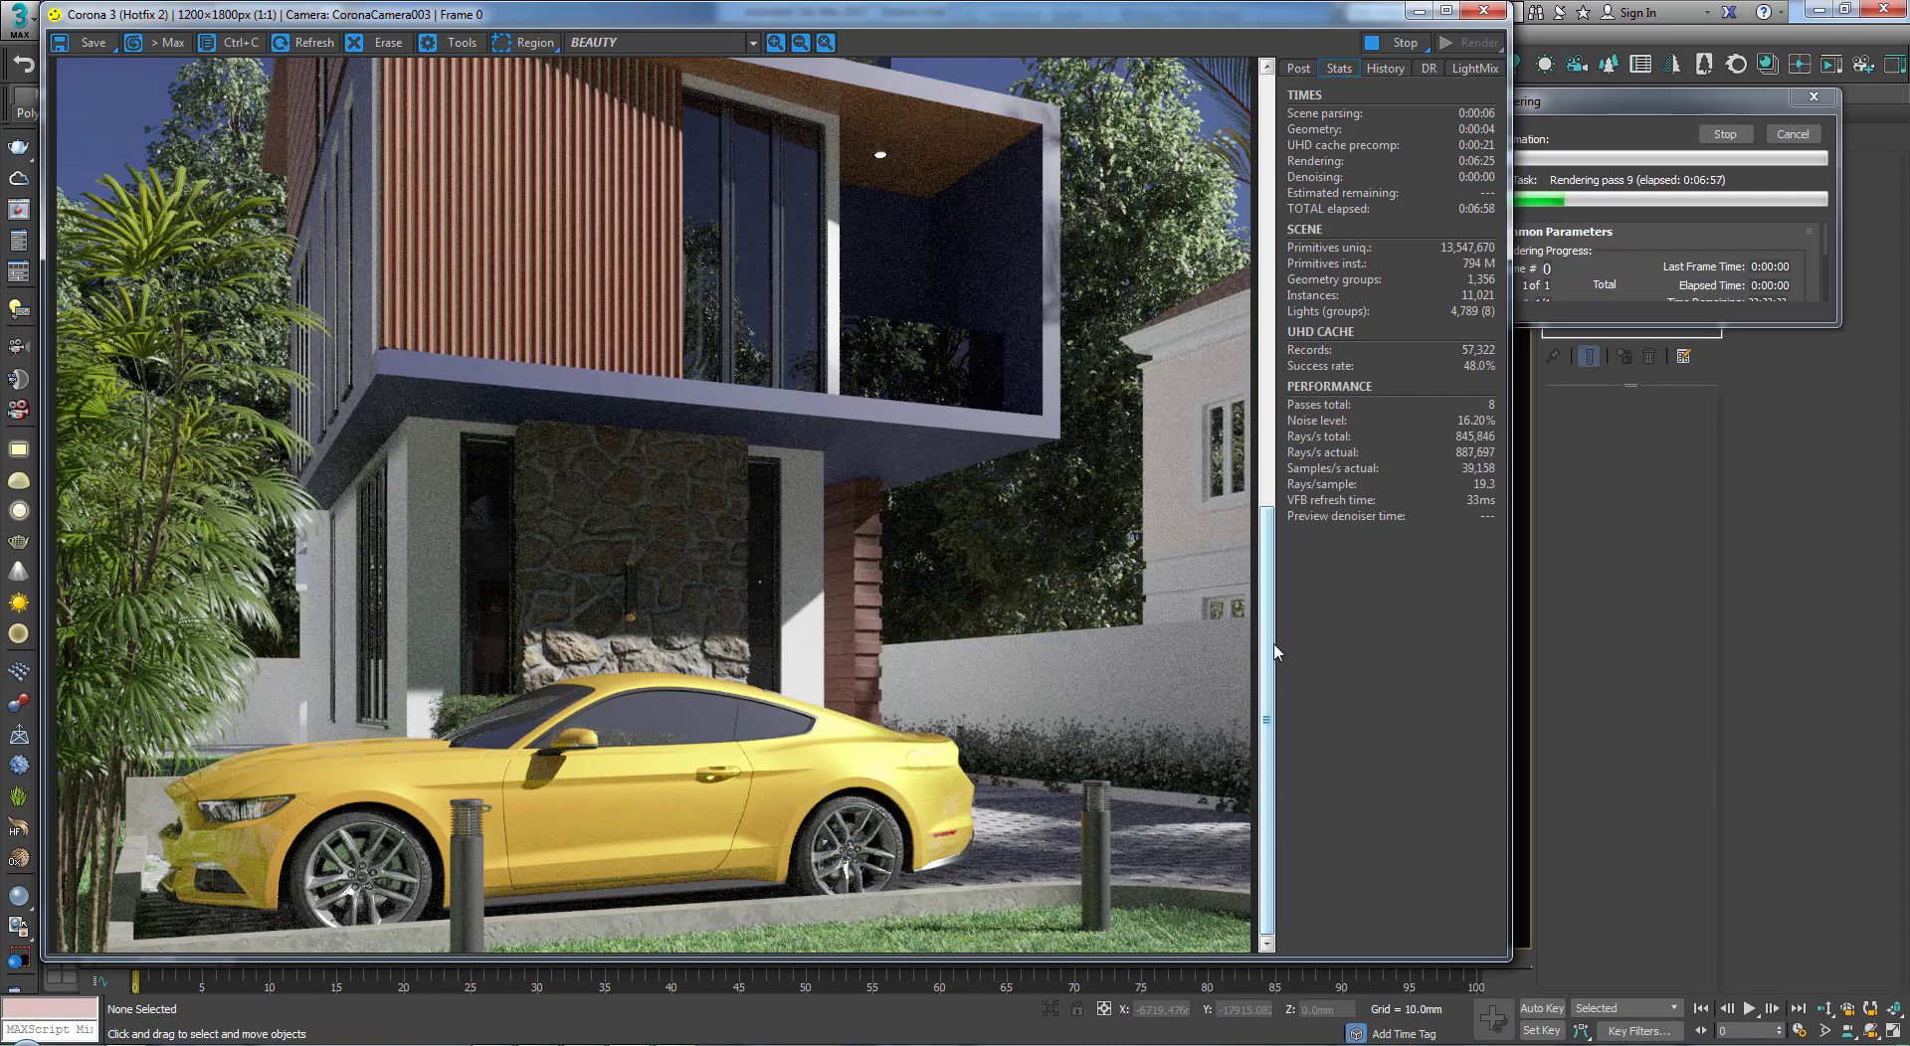
{"action": "mouse_move", "coordinate": [1272, 648]}
{"action": "left_mouse_down"}
{"action": "mouse_move", "coordinate": [1277, 500]}
{"action": "mouse_move", "coordinate": [1269, 671]}
{"action": "left_mouse_up"}
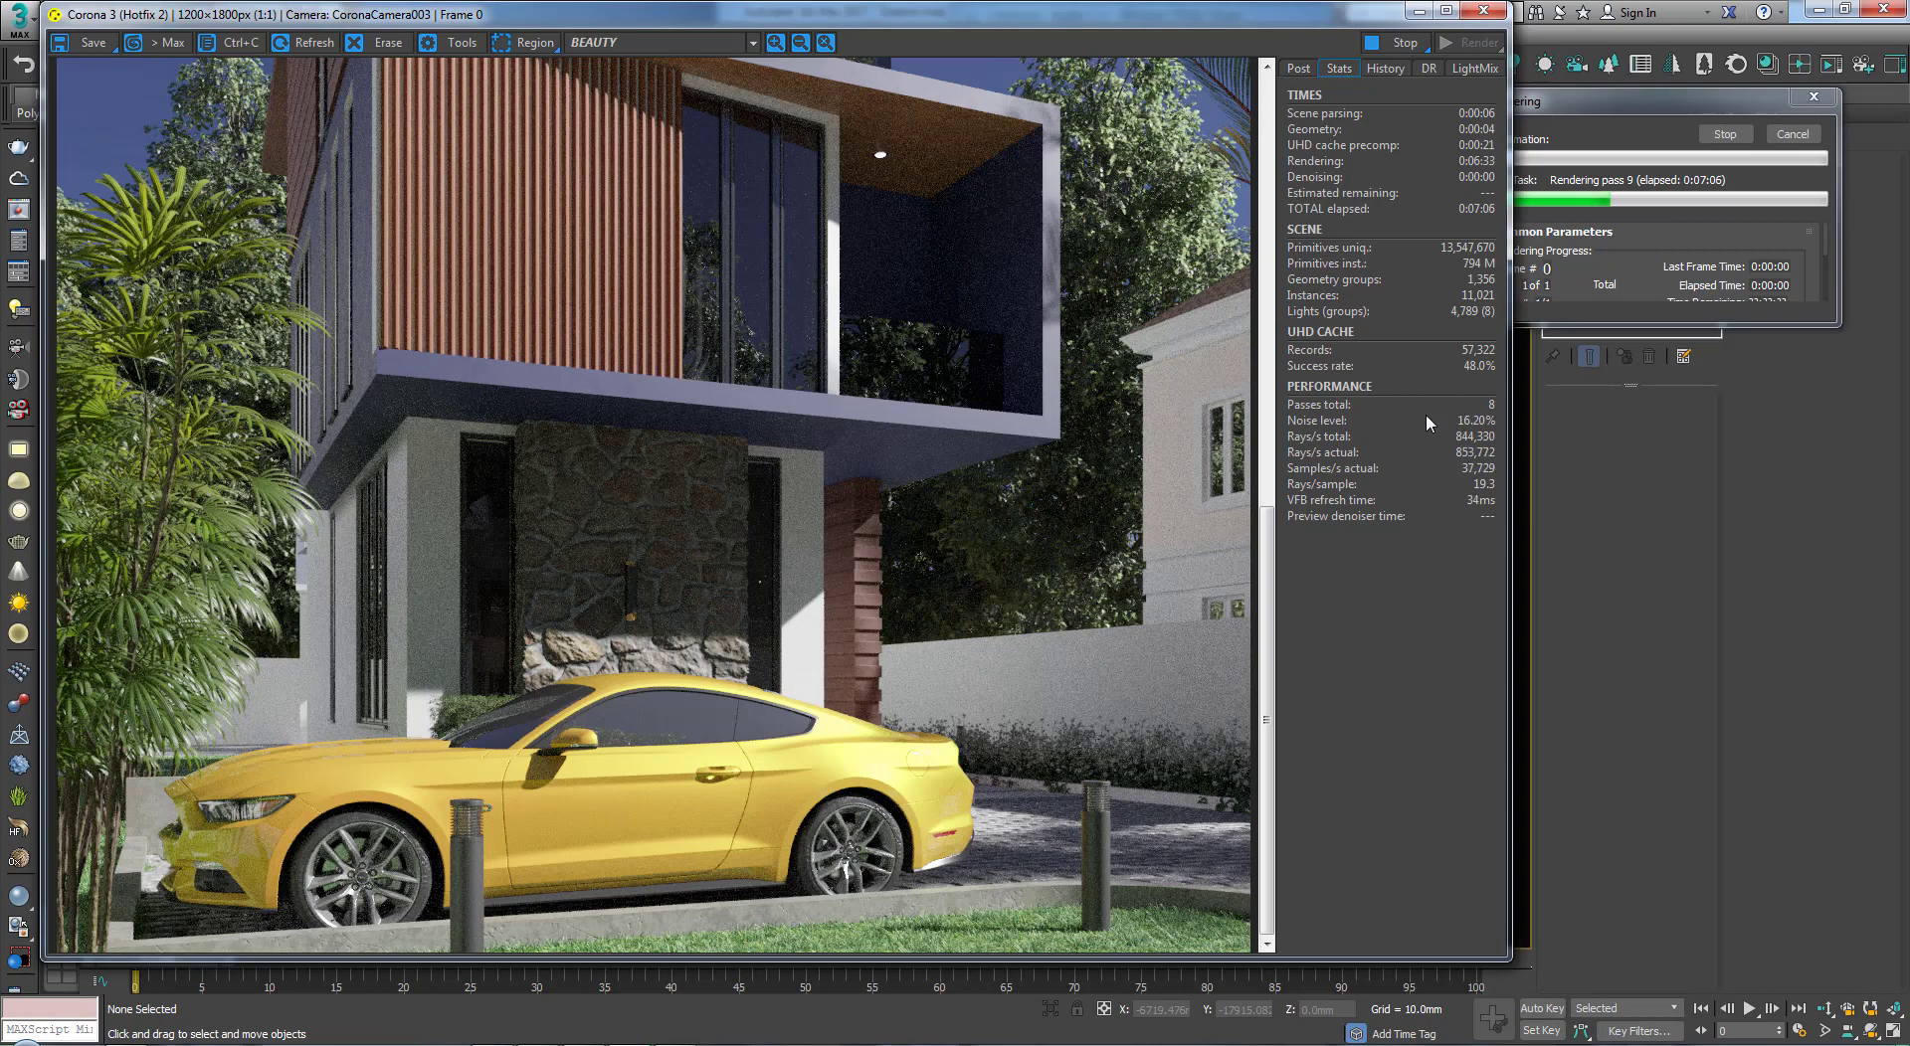
{"action": "left_click_drag", "start_coordinate": [1268, 586], "coordinate": [1285, 530]}
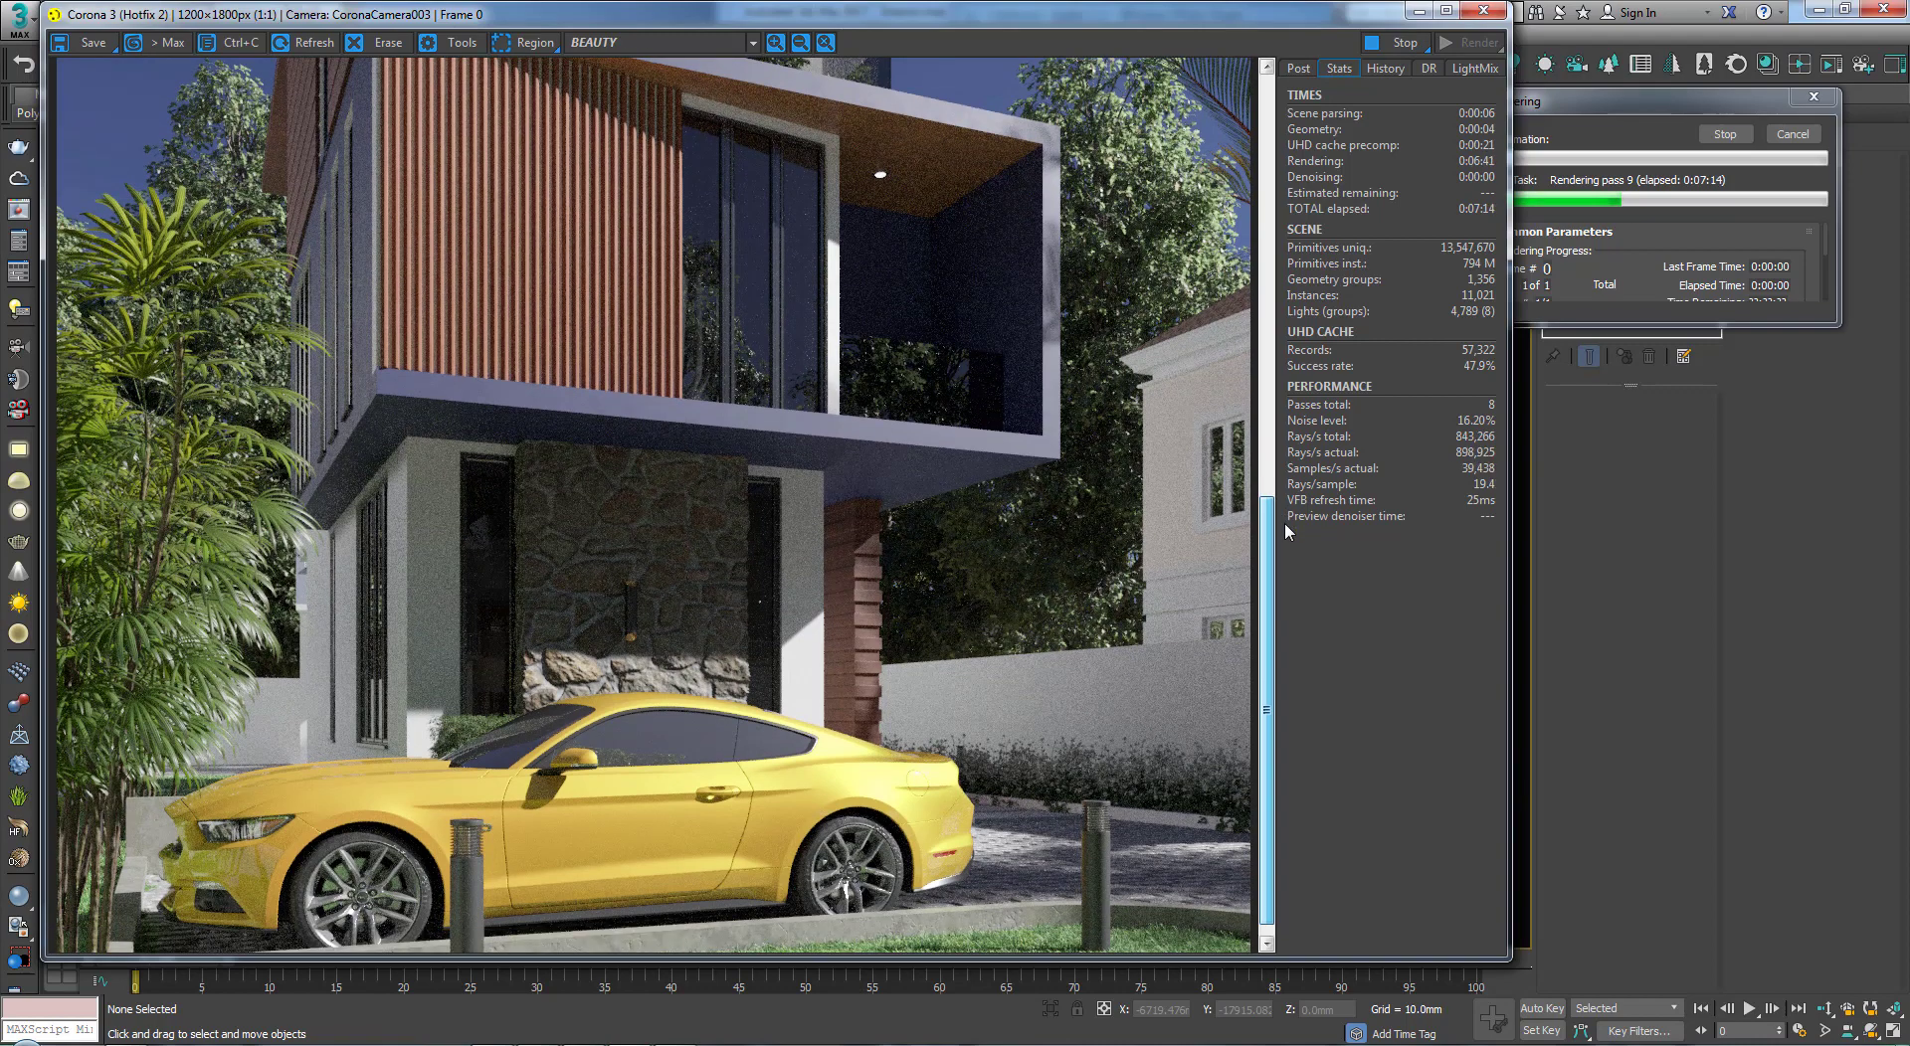
Step: Inspect the lower facade and car alongside the post-processing settings, and return to the render statistics with the balcony in view
{"action": "left_click_drag", "start_coordinate": [1285, 521], "coordinate": [1284, 556]}
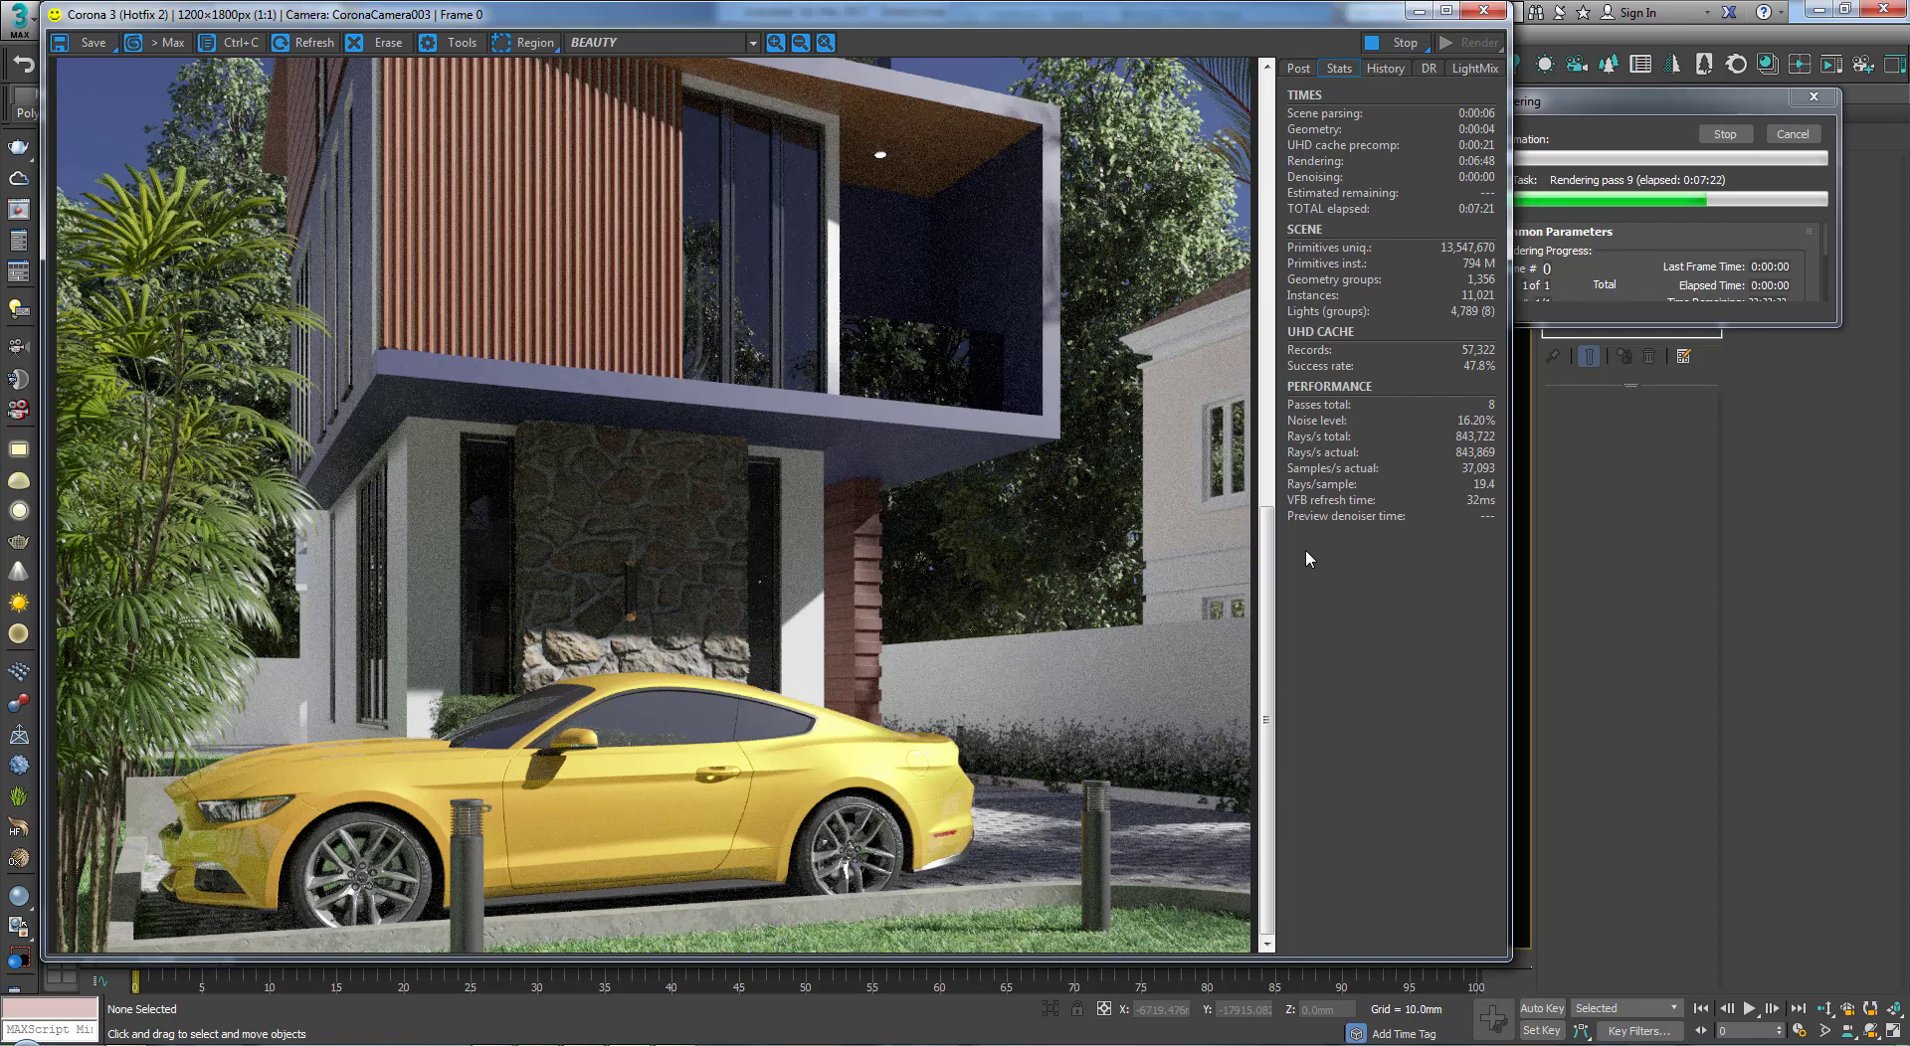
{"action": "left_click", "coordinate": [1298, 68]}
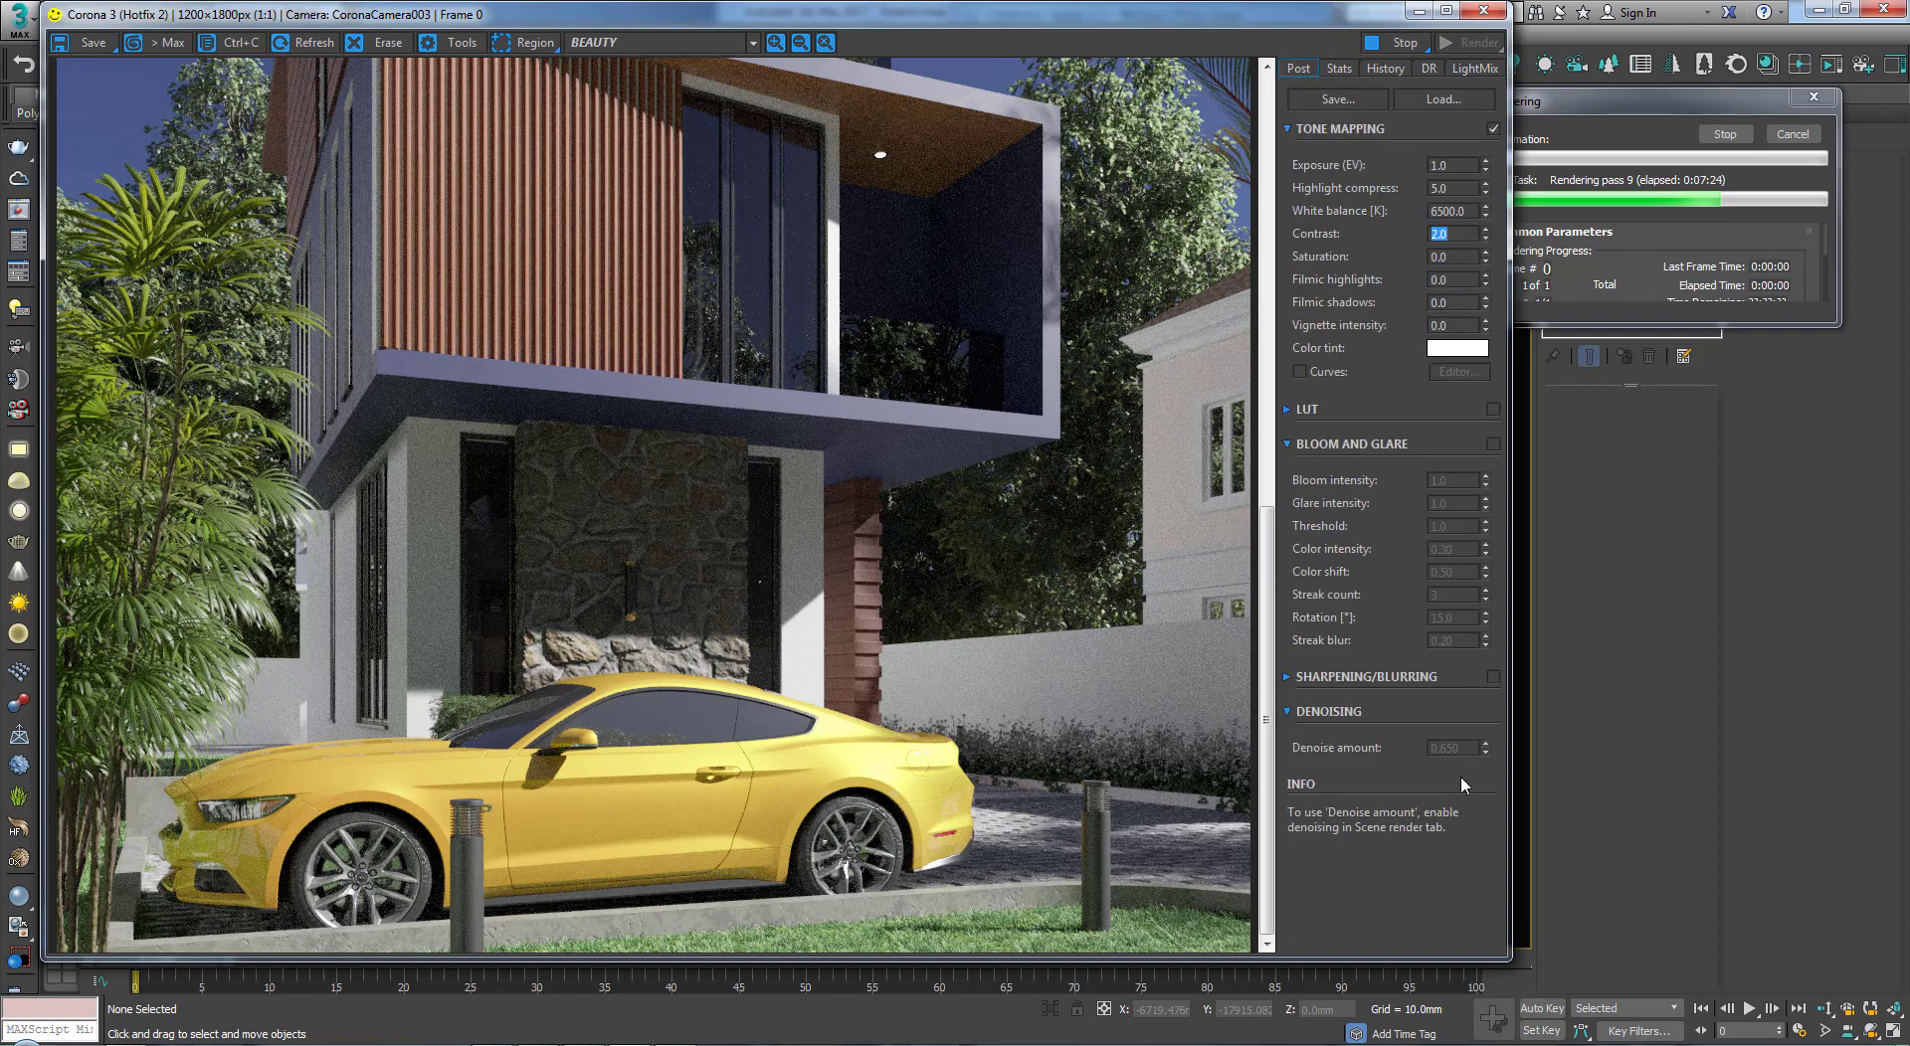
{"action": "left_click_drag", "start_coordinate": [1266, 591], "coordinate": [1347, 621]}
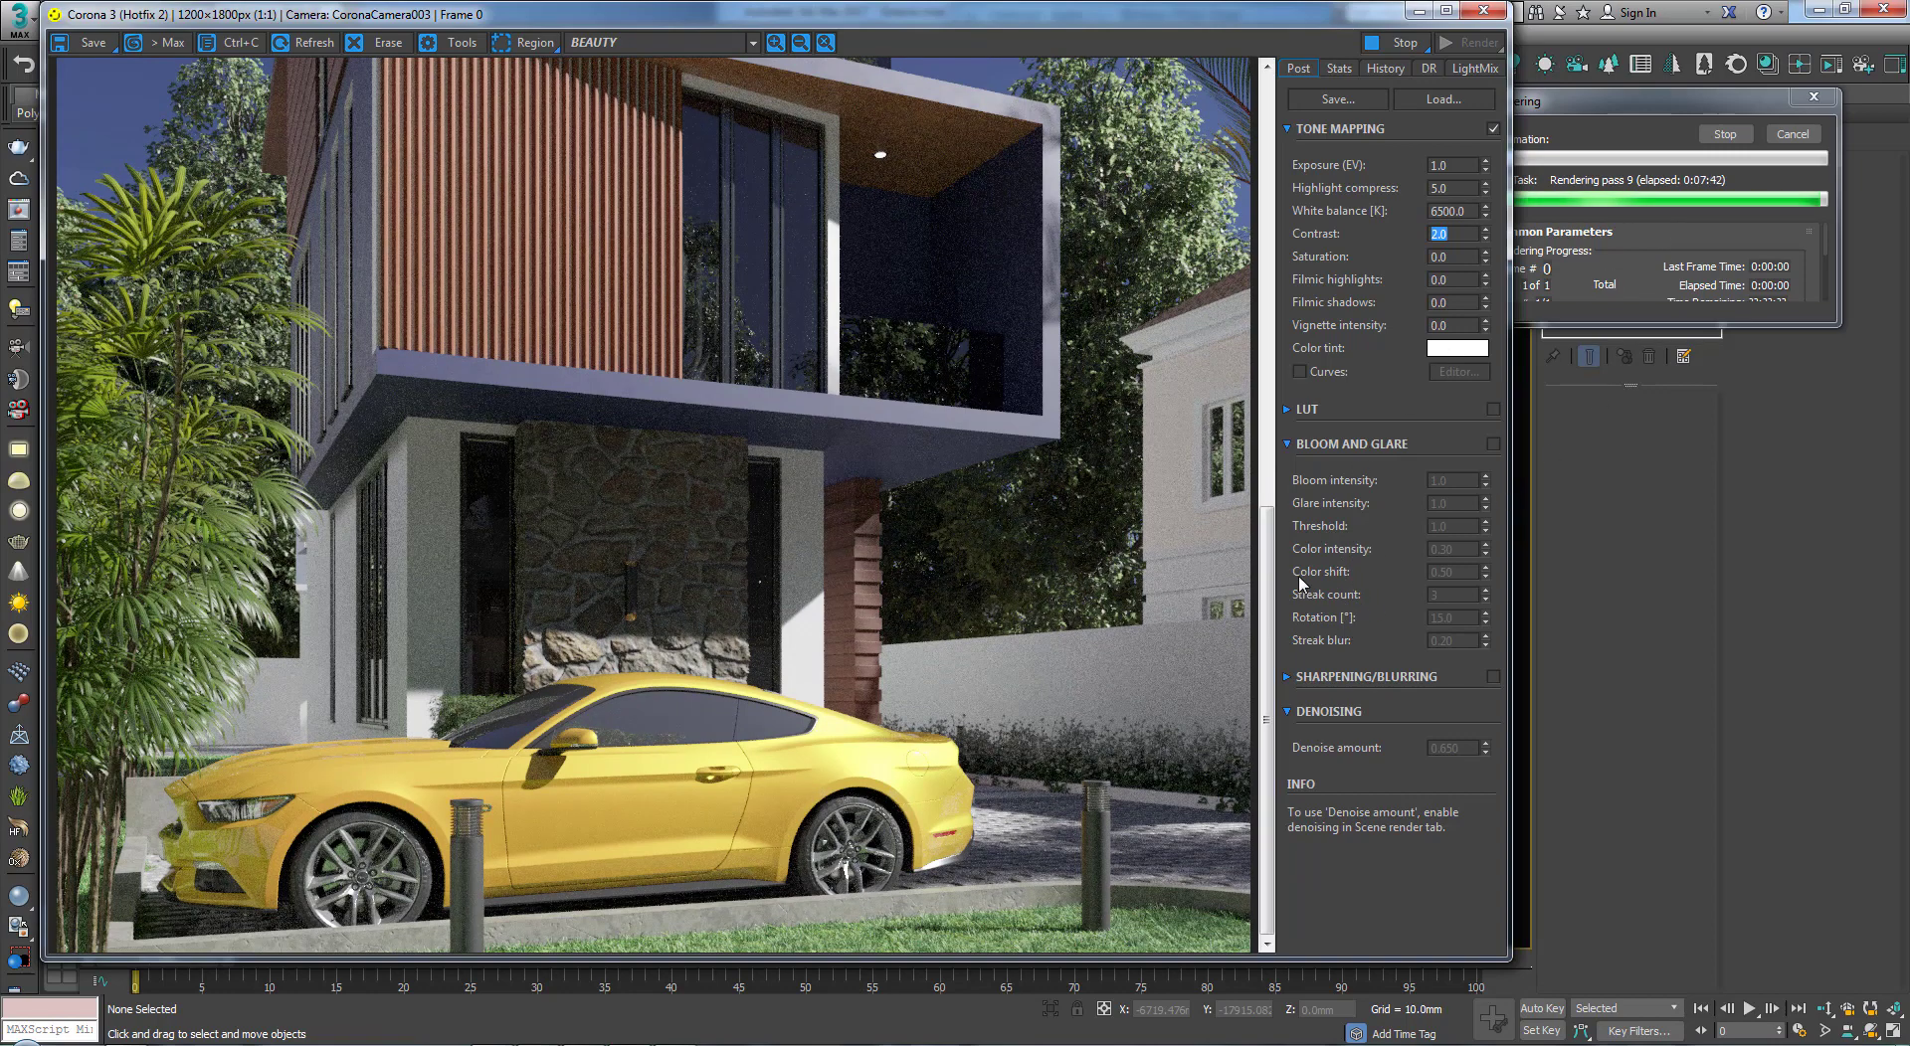
{"action": "left_click_drag", "start_coordinate": [1270, 582], "coordinate": [1275, 486]}
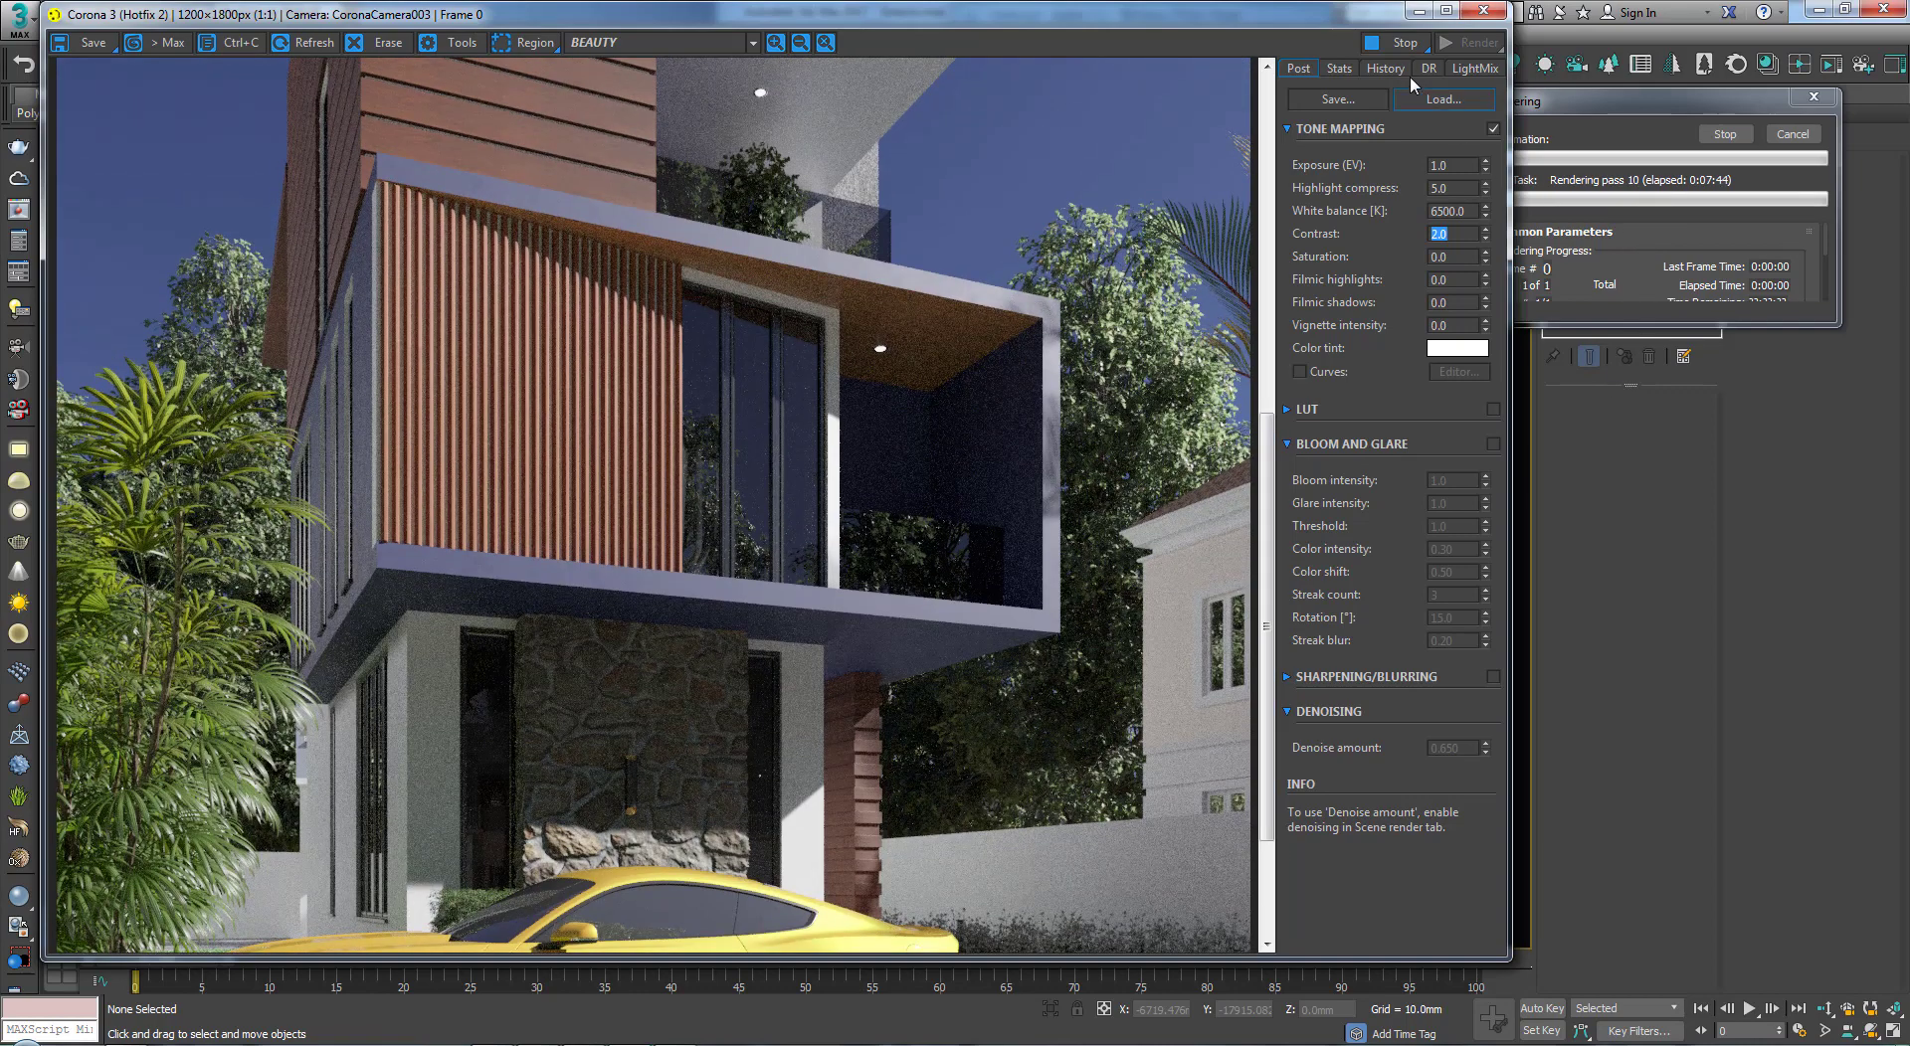
{"action": "left_click", "coordinate": [1338, 68]}
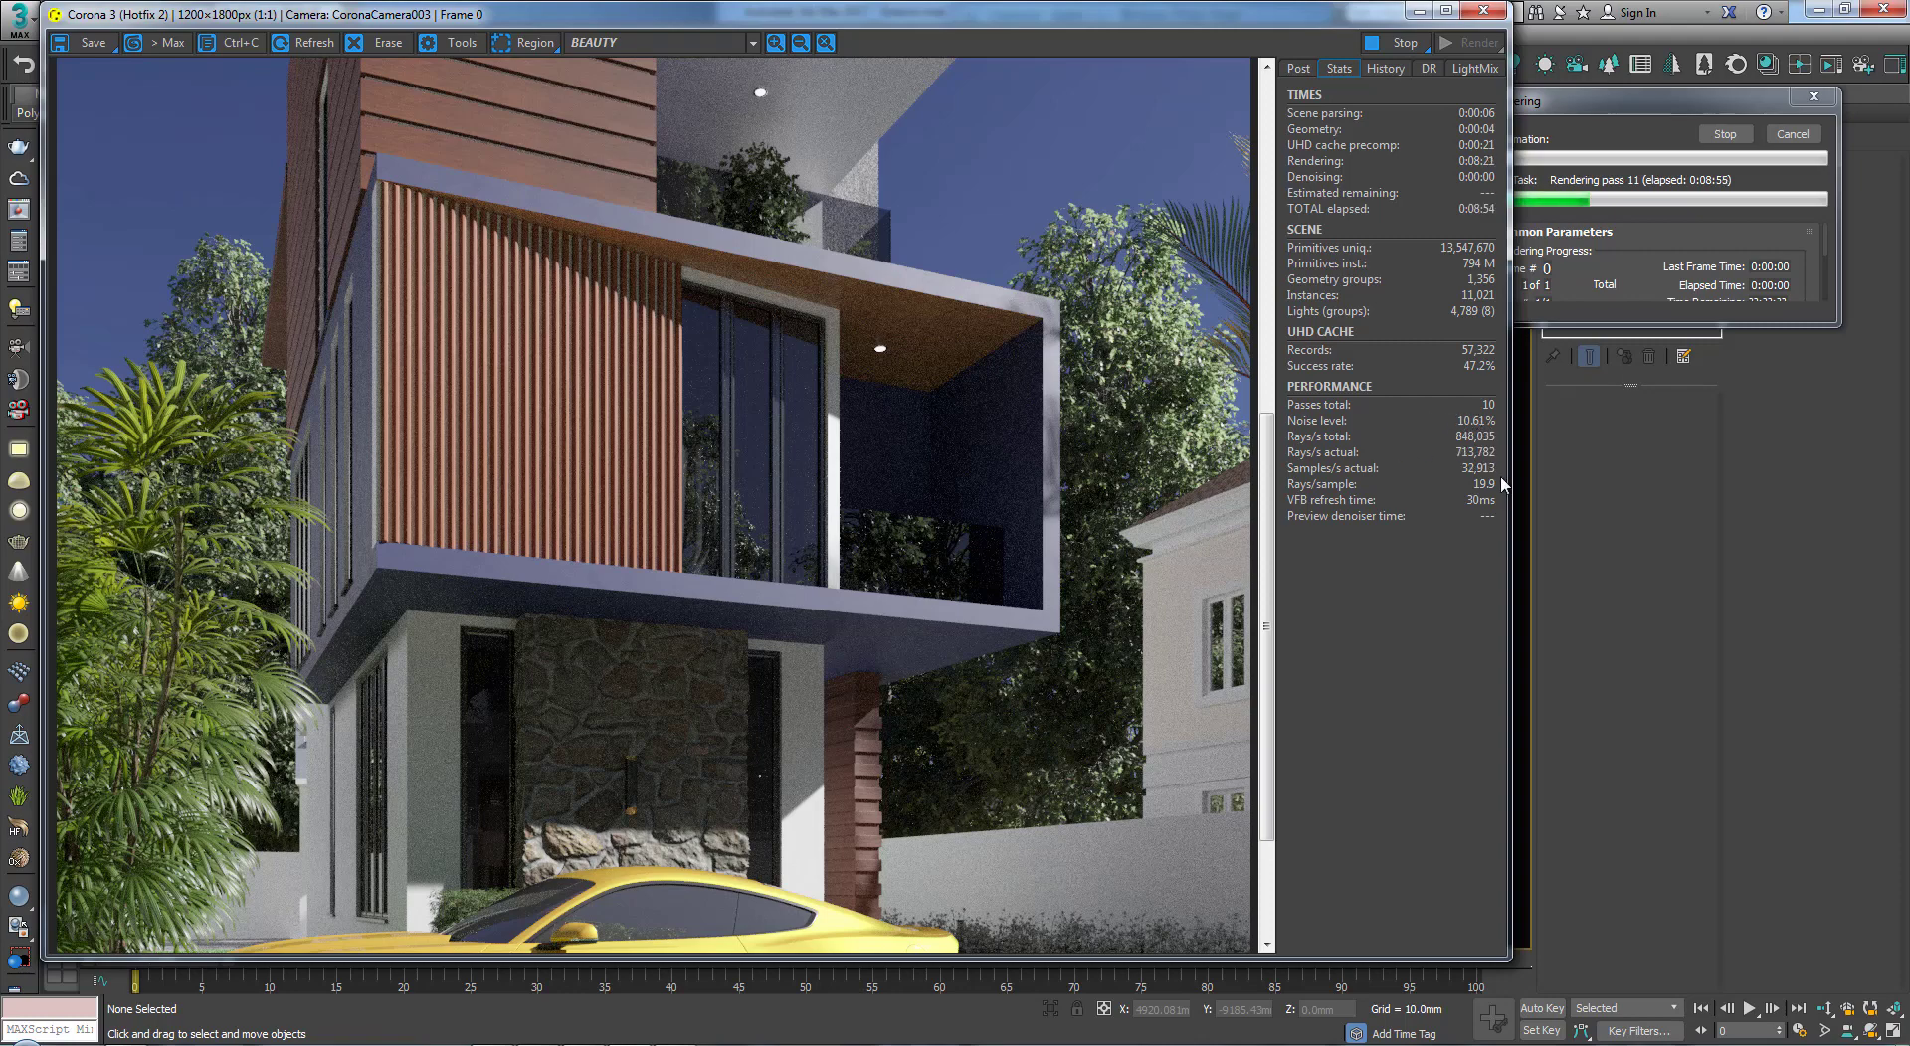
Step: Compare the reported noise level with the remaining grain on the roof soffit, timber cladding, balcony and car area
{"action": "mouse_move", "coordinate": [1494, 465]}
{"action": "left_click_drag", "start_coordinate": [1266, 428], "coordinate": [1283, 343]}
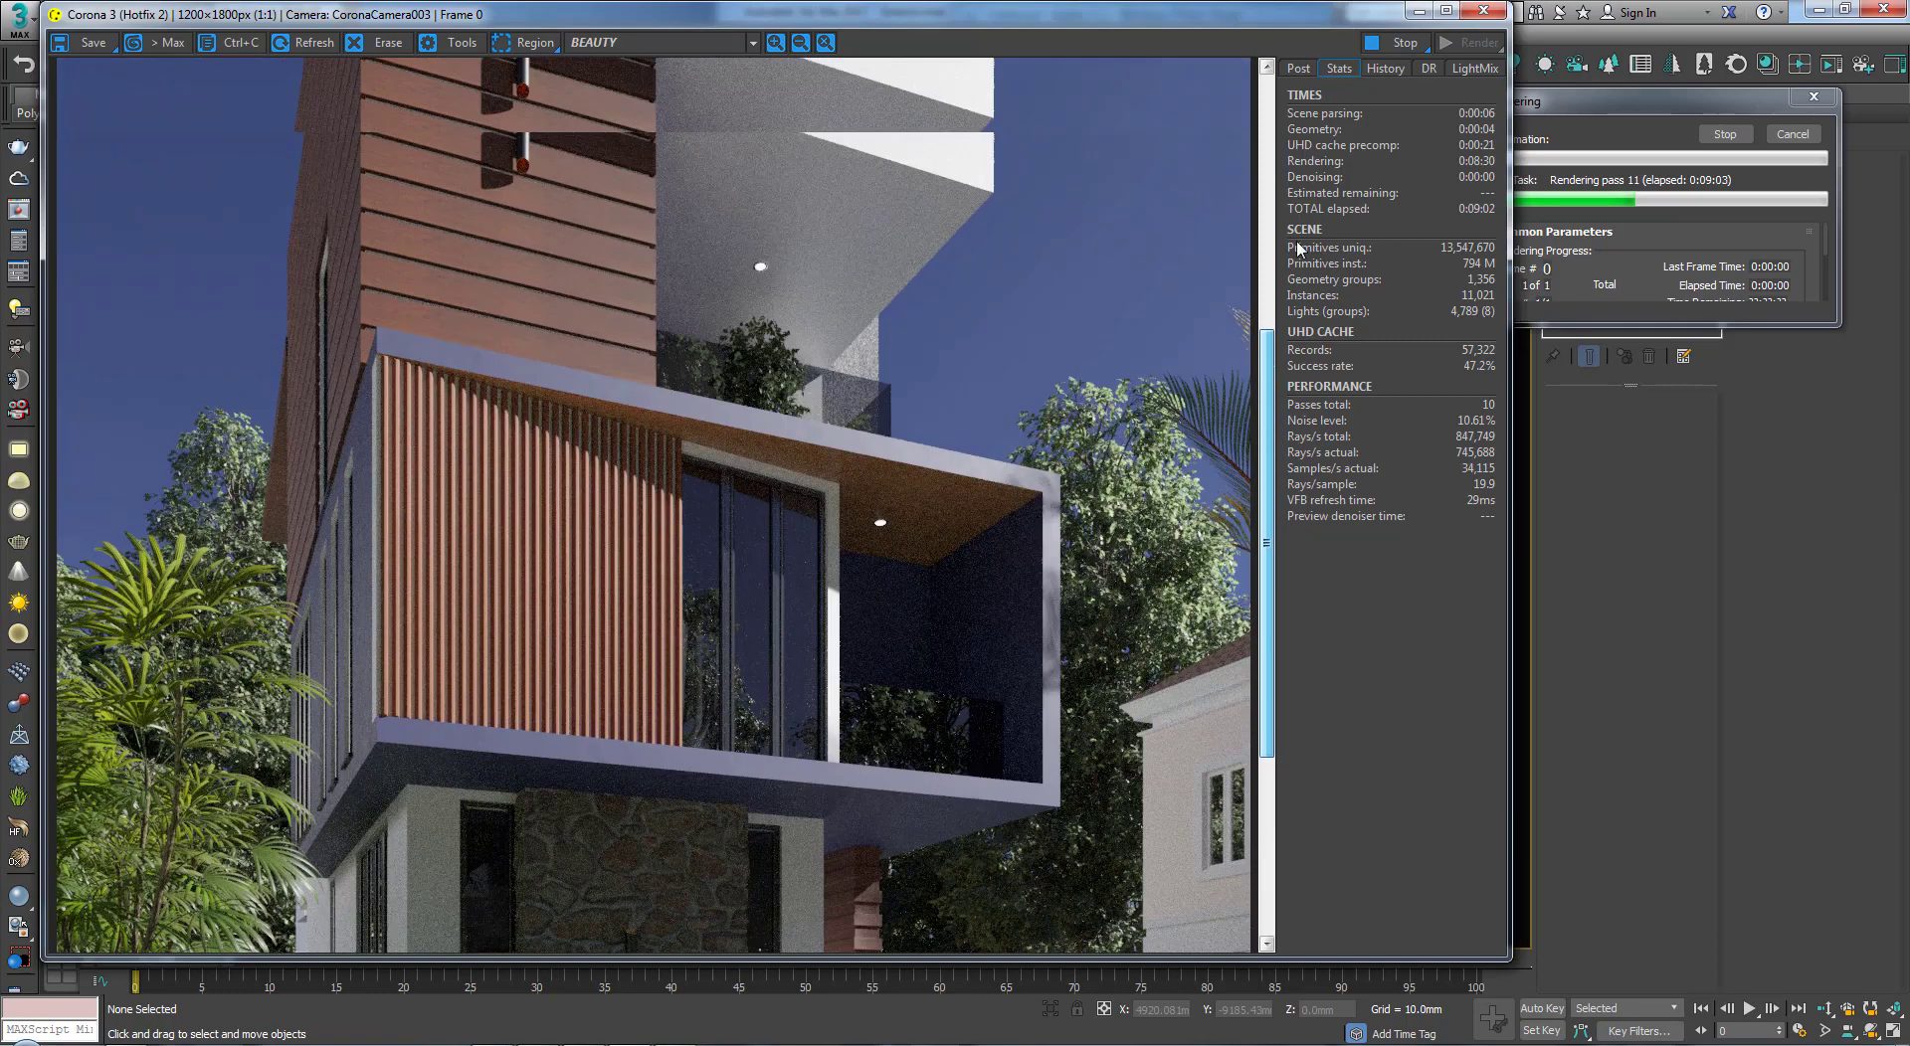
{"action": "left_click_drag", "start_coordinate": [1298, 249], "coordinate": [1280, 335]}
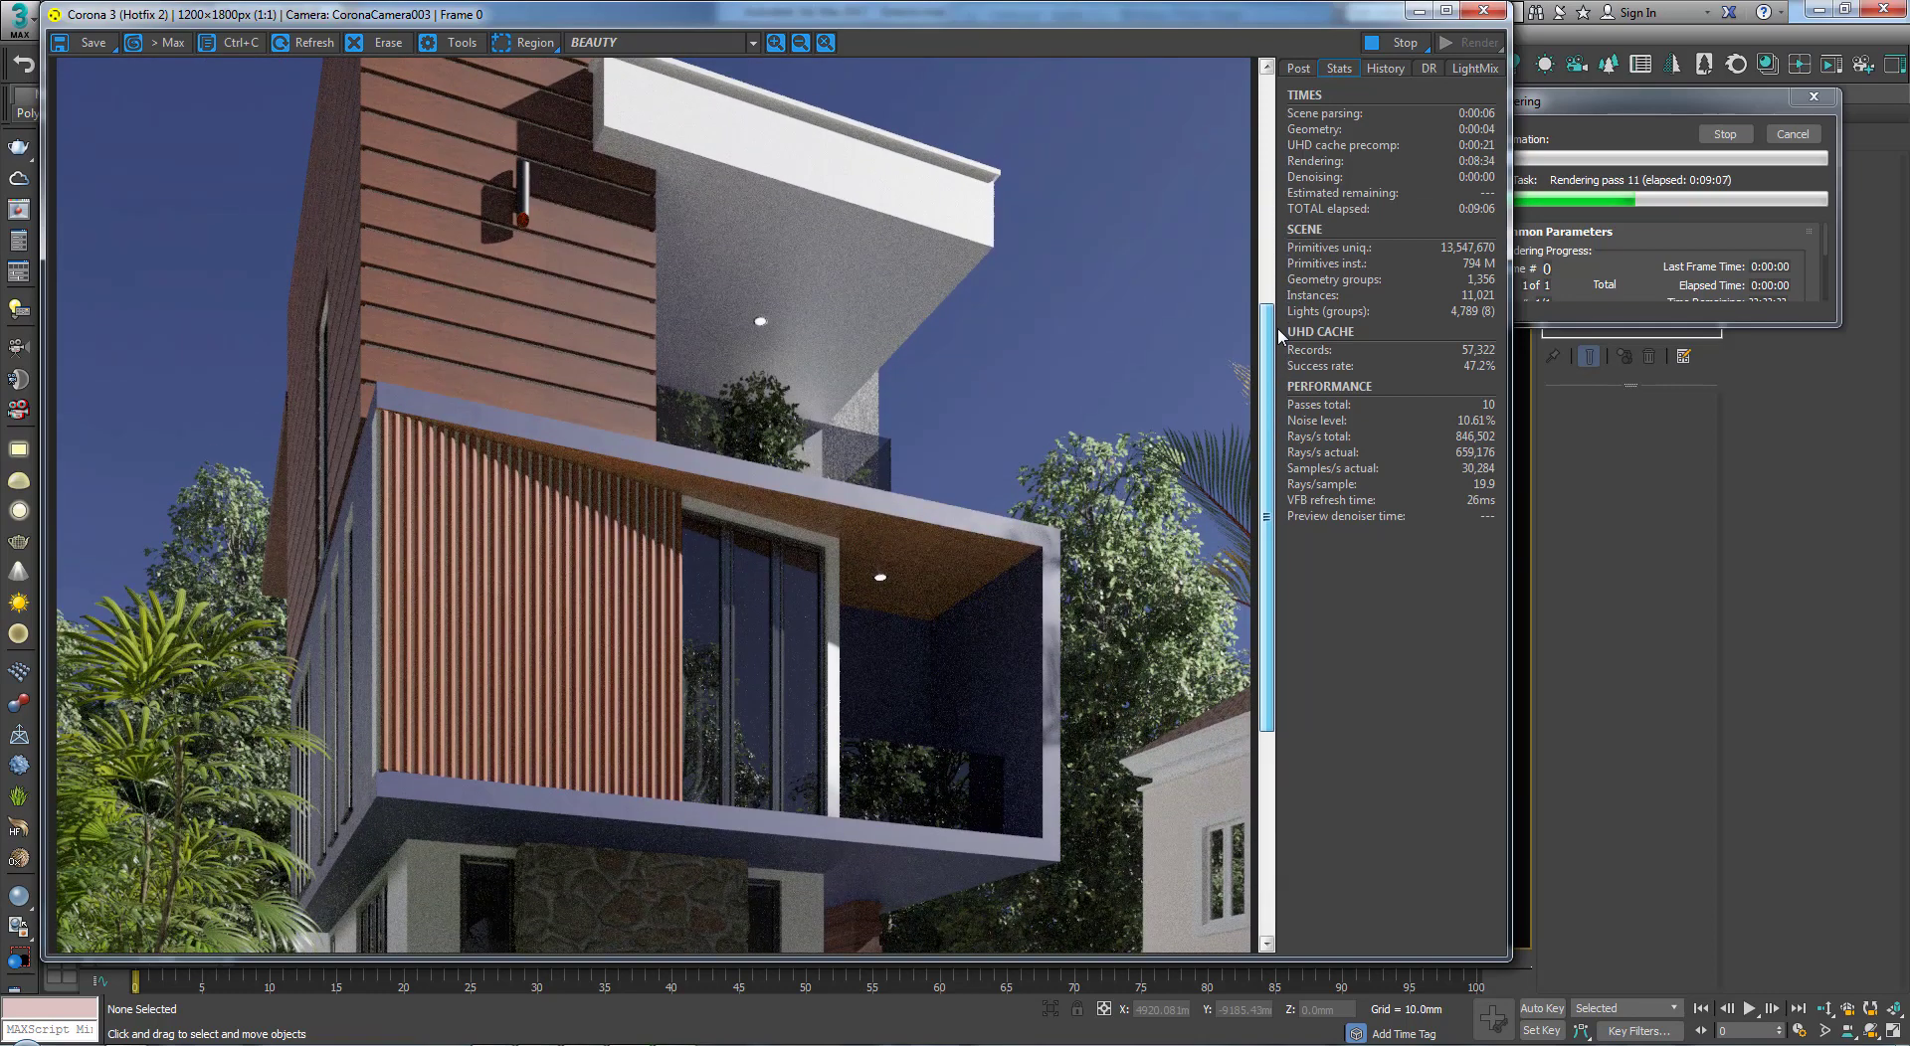
{"action": "left_click_drag", "start_coordinate": [1278, 330], "coordinate": [1264, 449]}
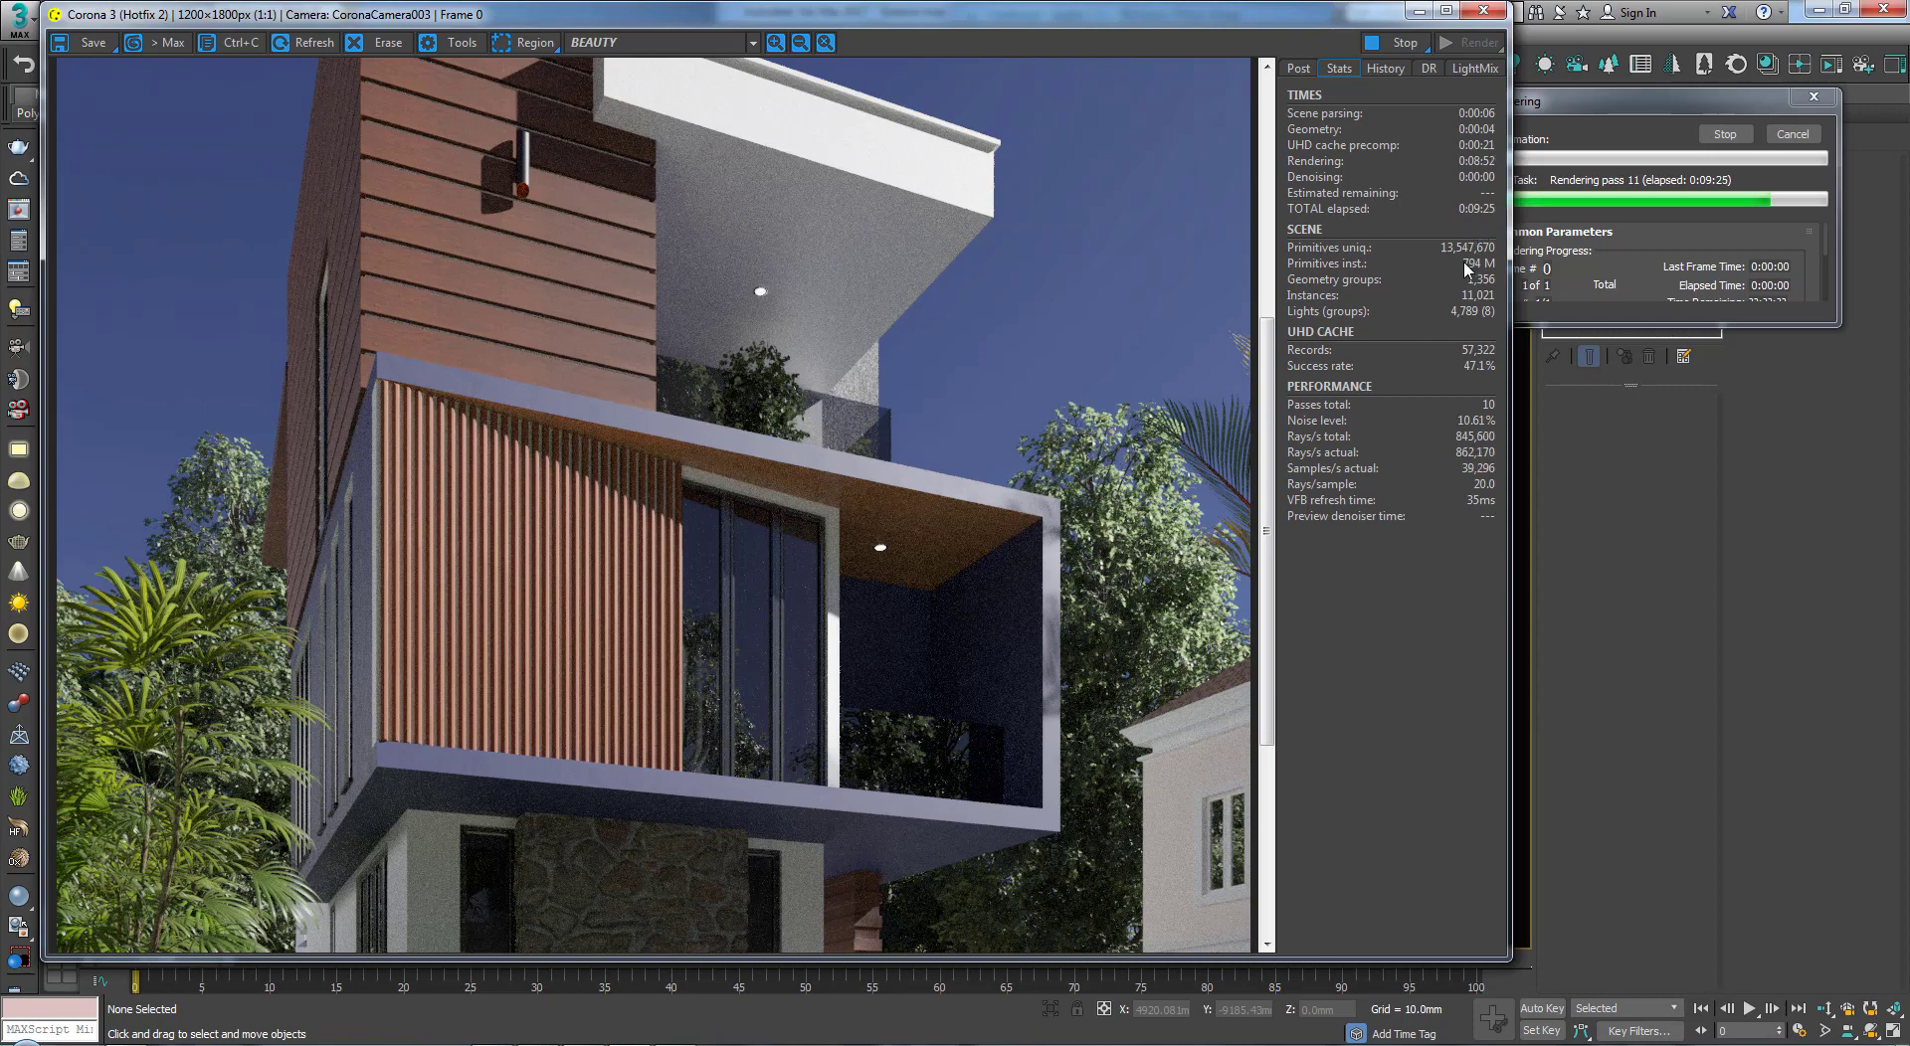
{"action": "mouse_move", "coordinate": [1464, 269]}
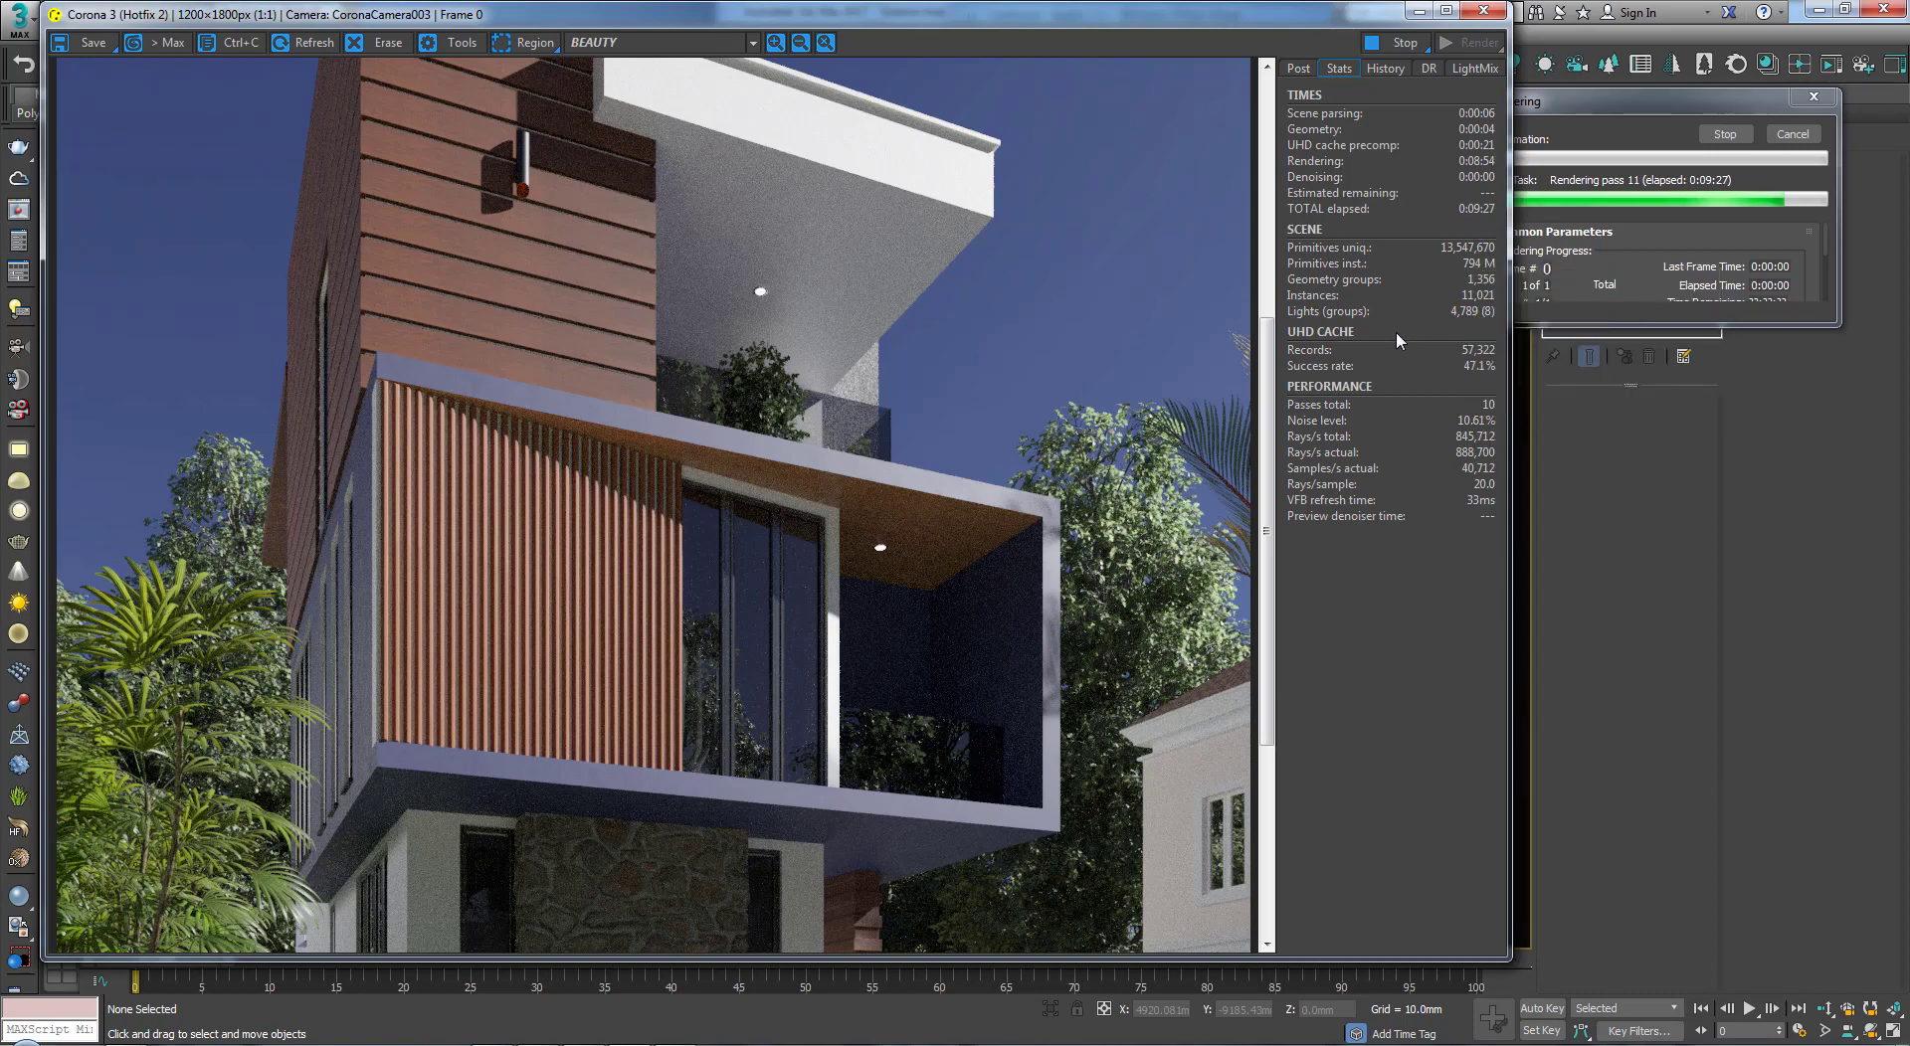
{"action": "left_click_drag", "start_coordinate": [1267, 491], "coordinate": [1276, 699]}
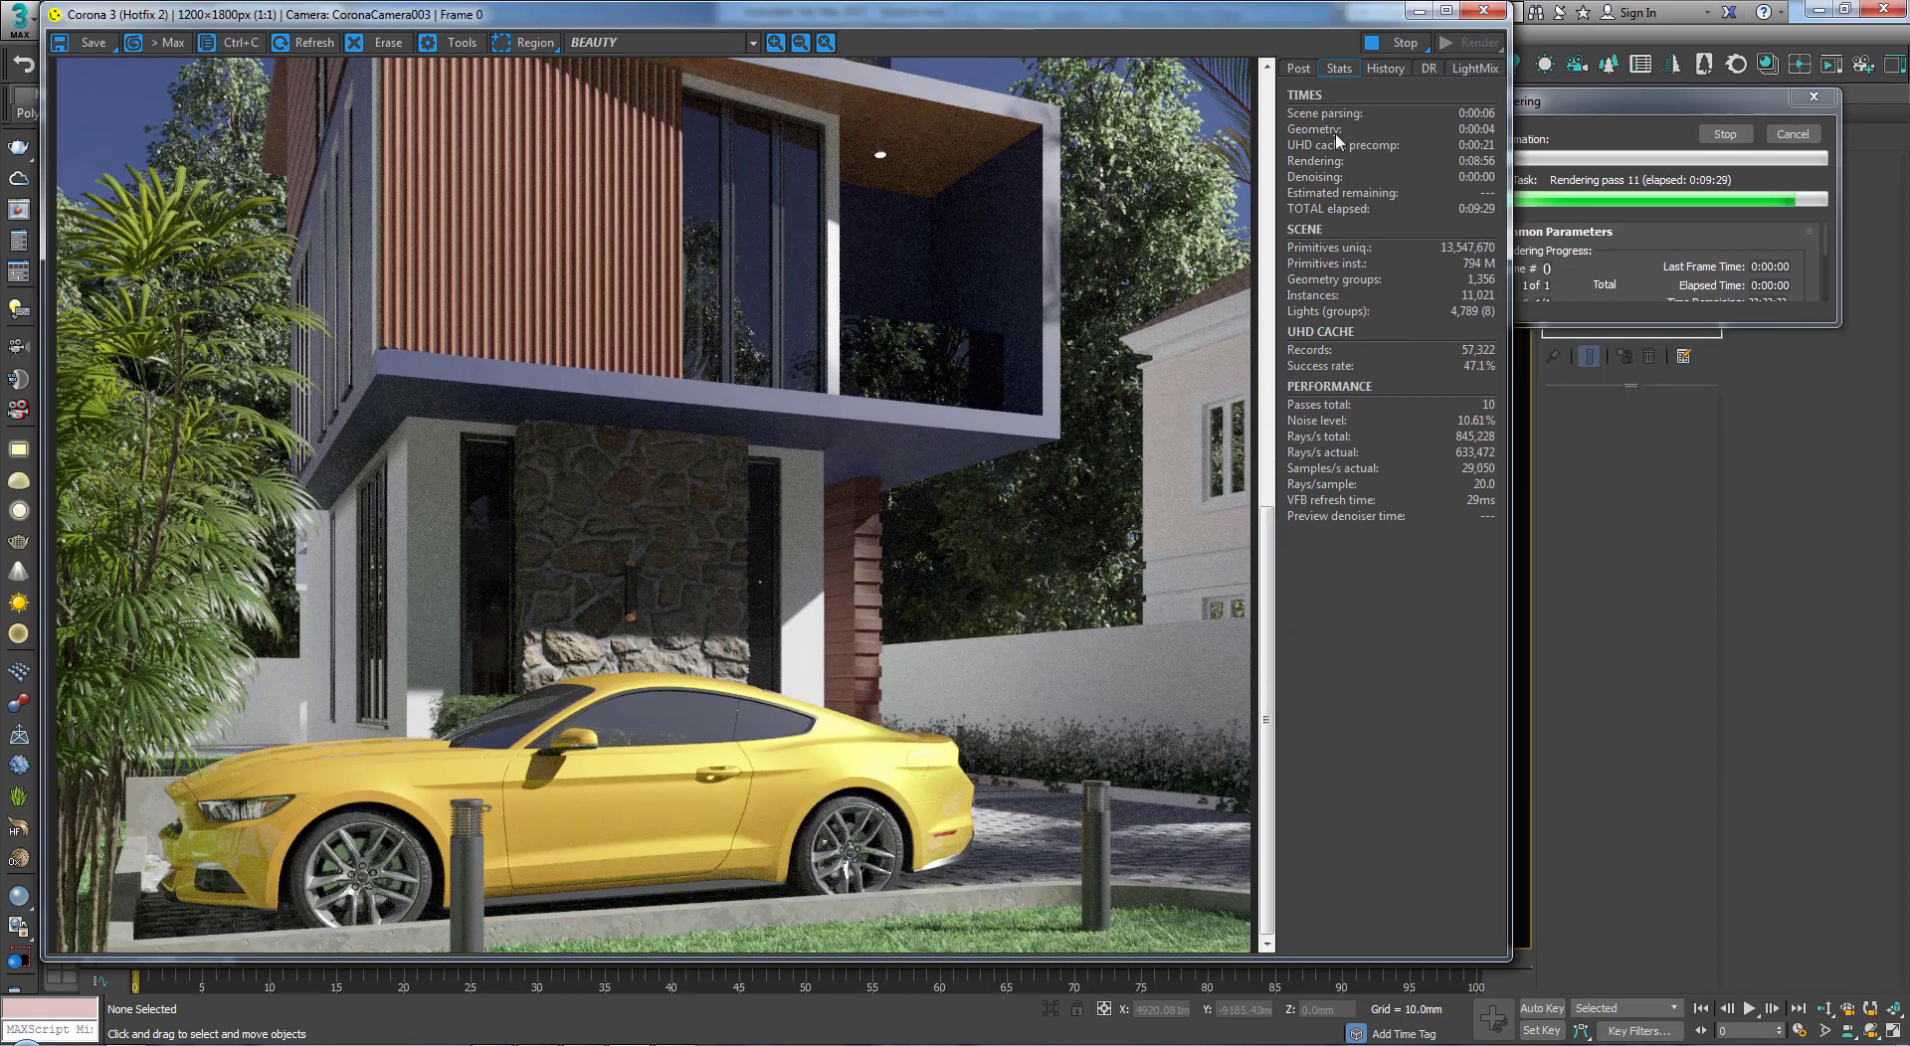
Step: Stop the running render and open the Render Setup dialog
{"action": "left_click", "coordinate": [1298, 68]}
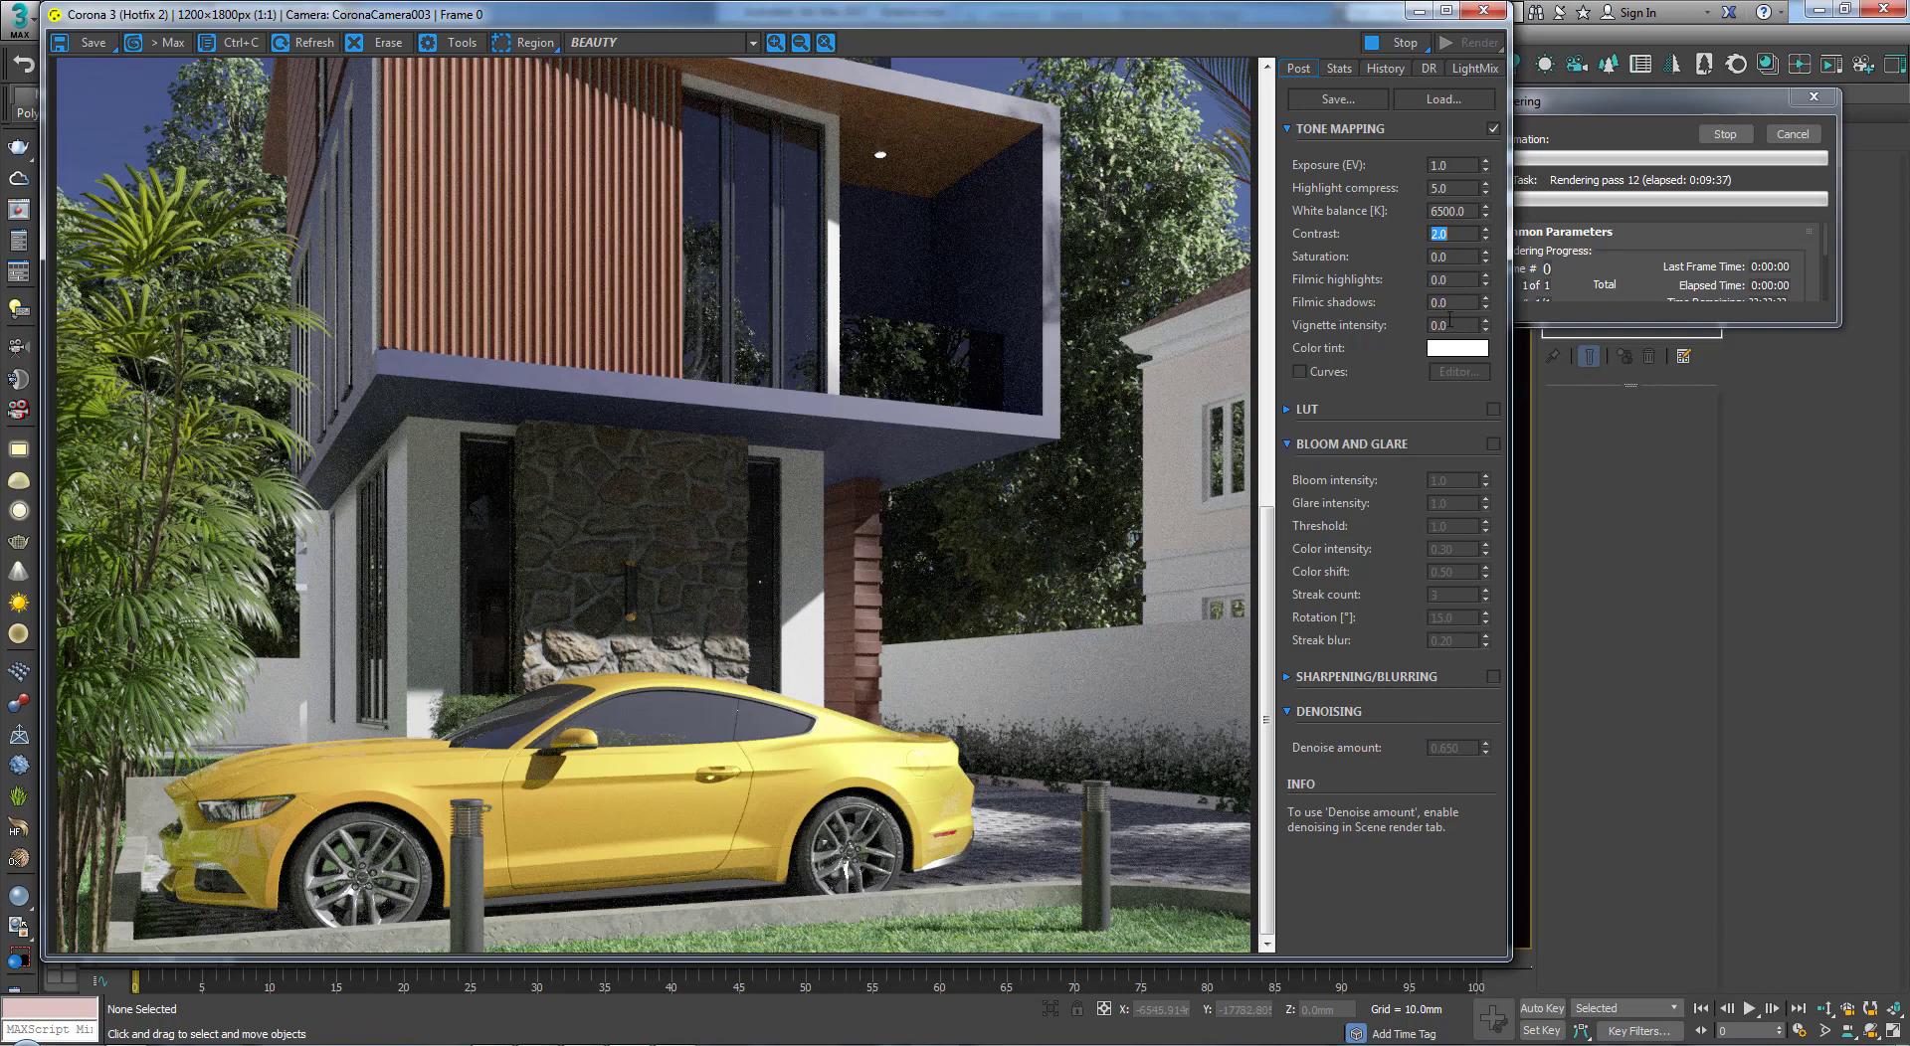
{"action": "left_click", "coordinate": [1724, 136]}
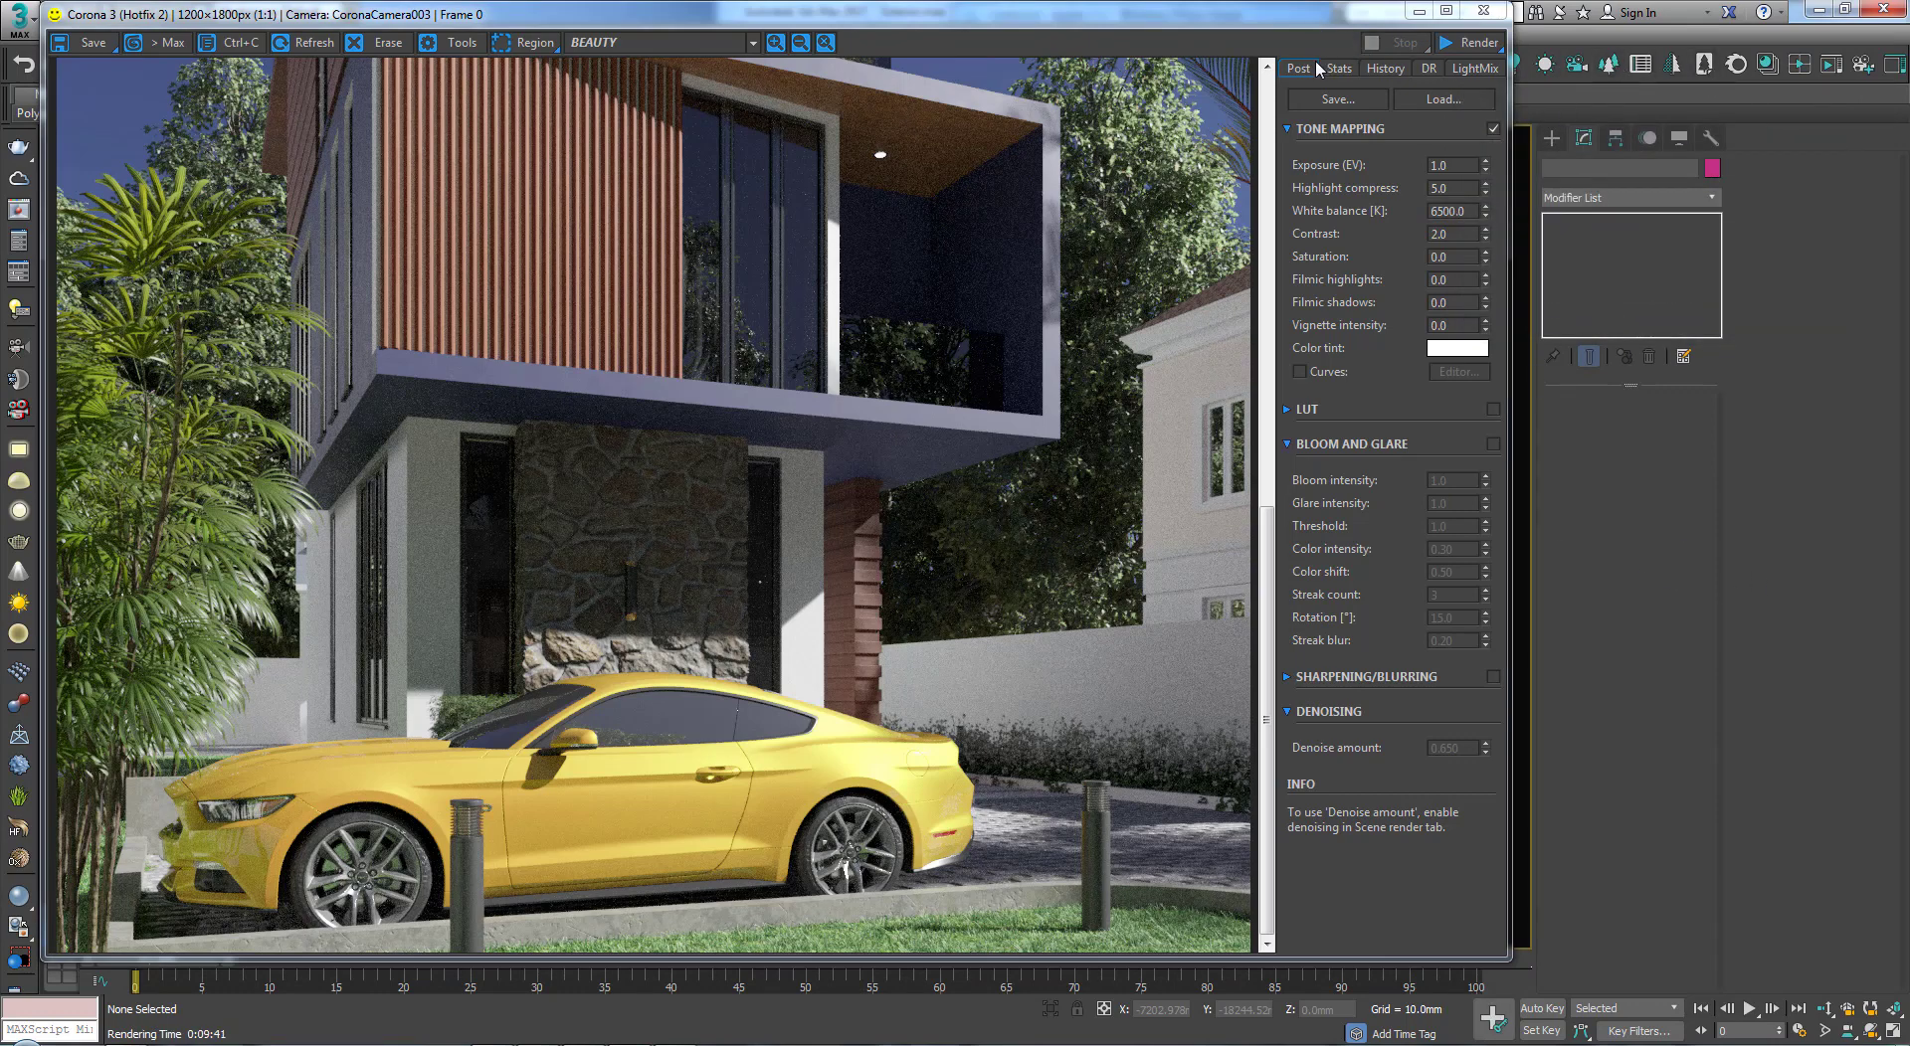
{"action": "key", "text": "8"}
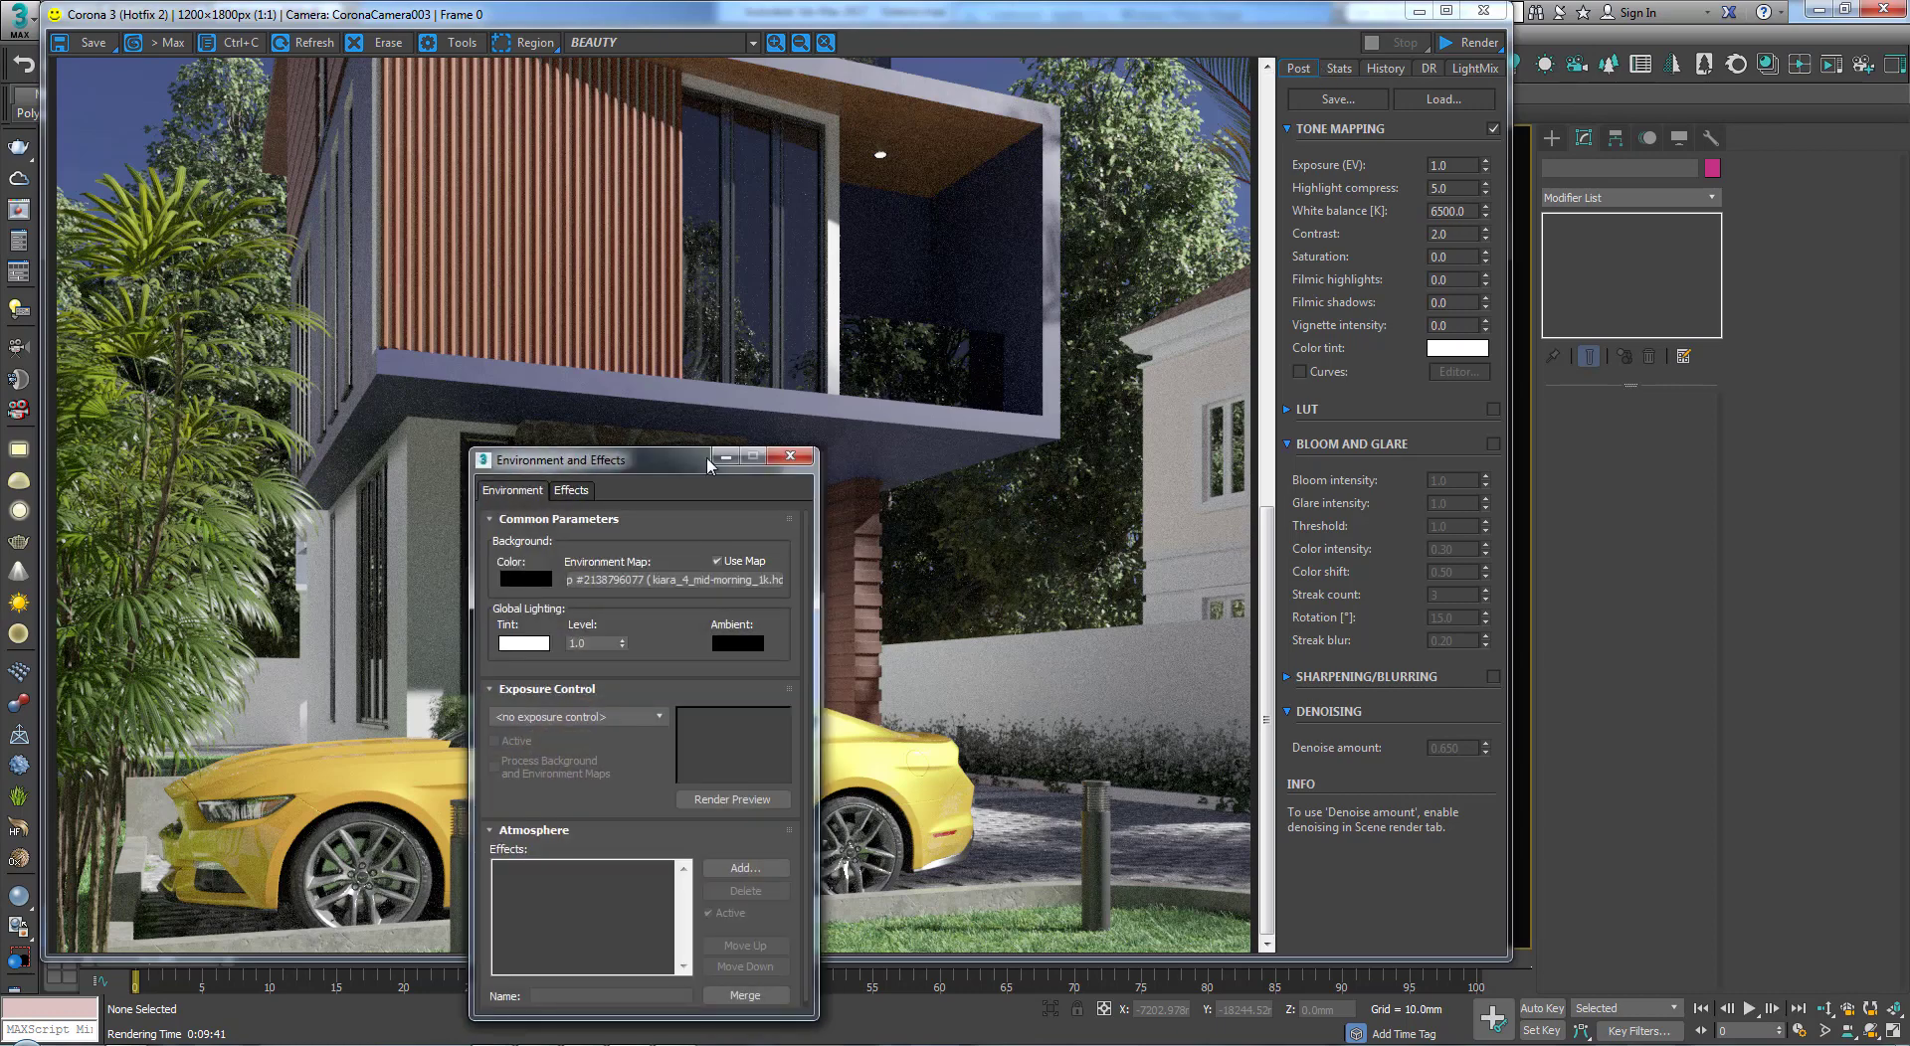
{"action": "left_click", "coordinate": [790, 458]}
{"action": "left_click_drag", "start_coordinate": [1273, 20], "coordinate": [797, 230]}
{"action": "left_click", "coordinate": [1280, 69]}
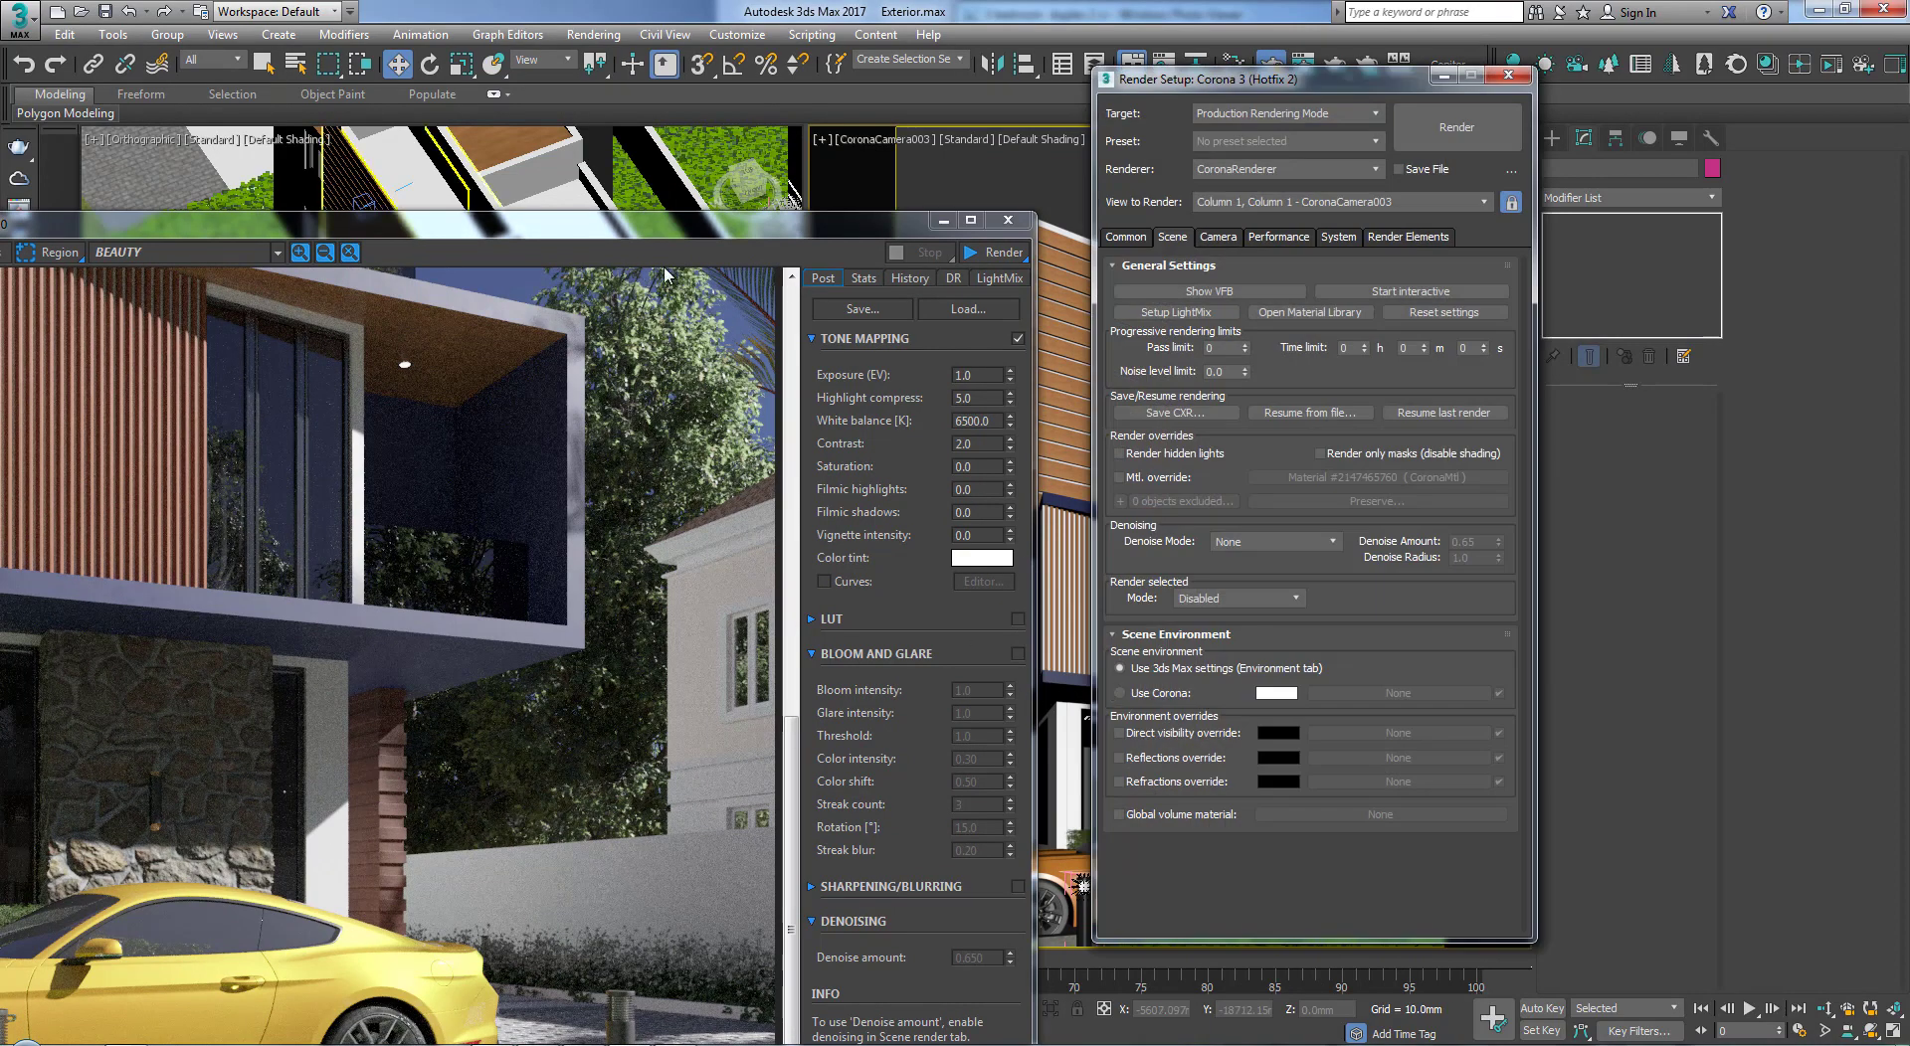
Step: Move and widen the frame buffer to show the full house width, and place the Render Setup dialog over its settings area
{"action": "left_click_drag", "start_coordinate": [668, 224], "coordinate": [0, 60]}
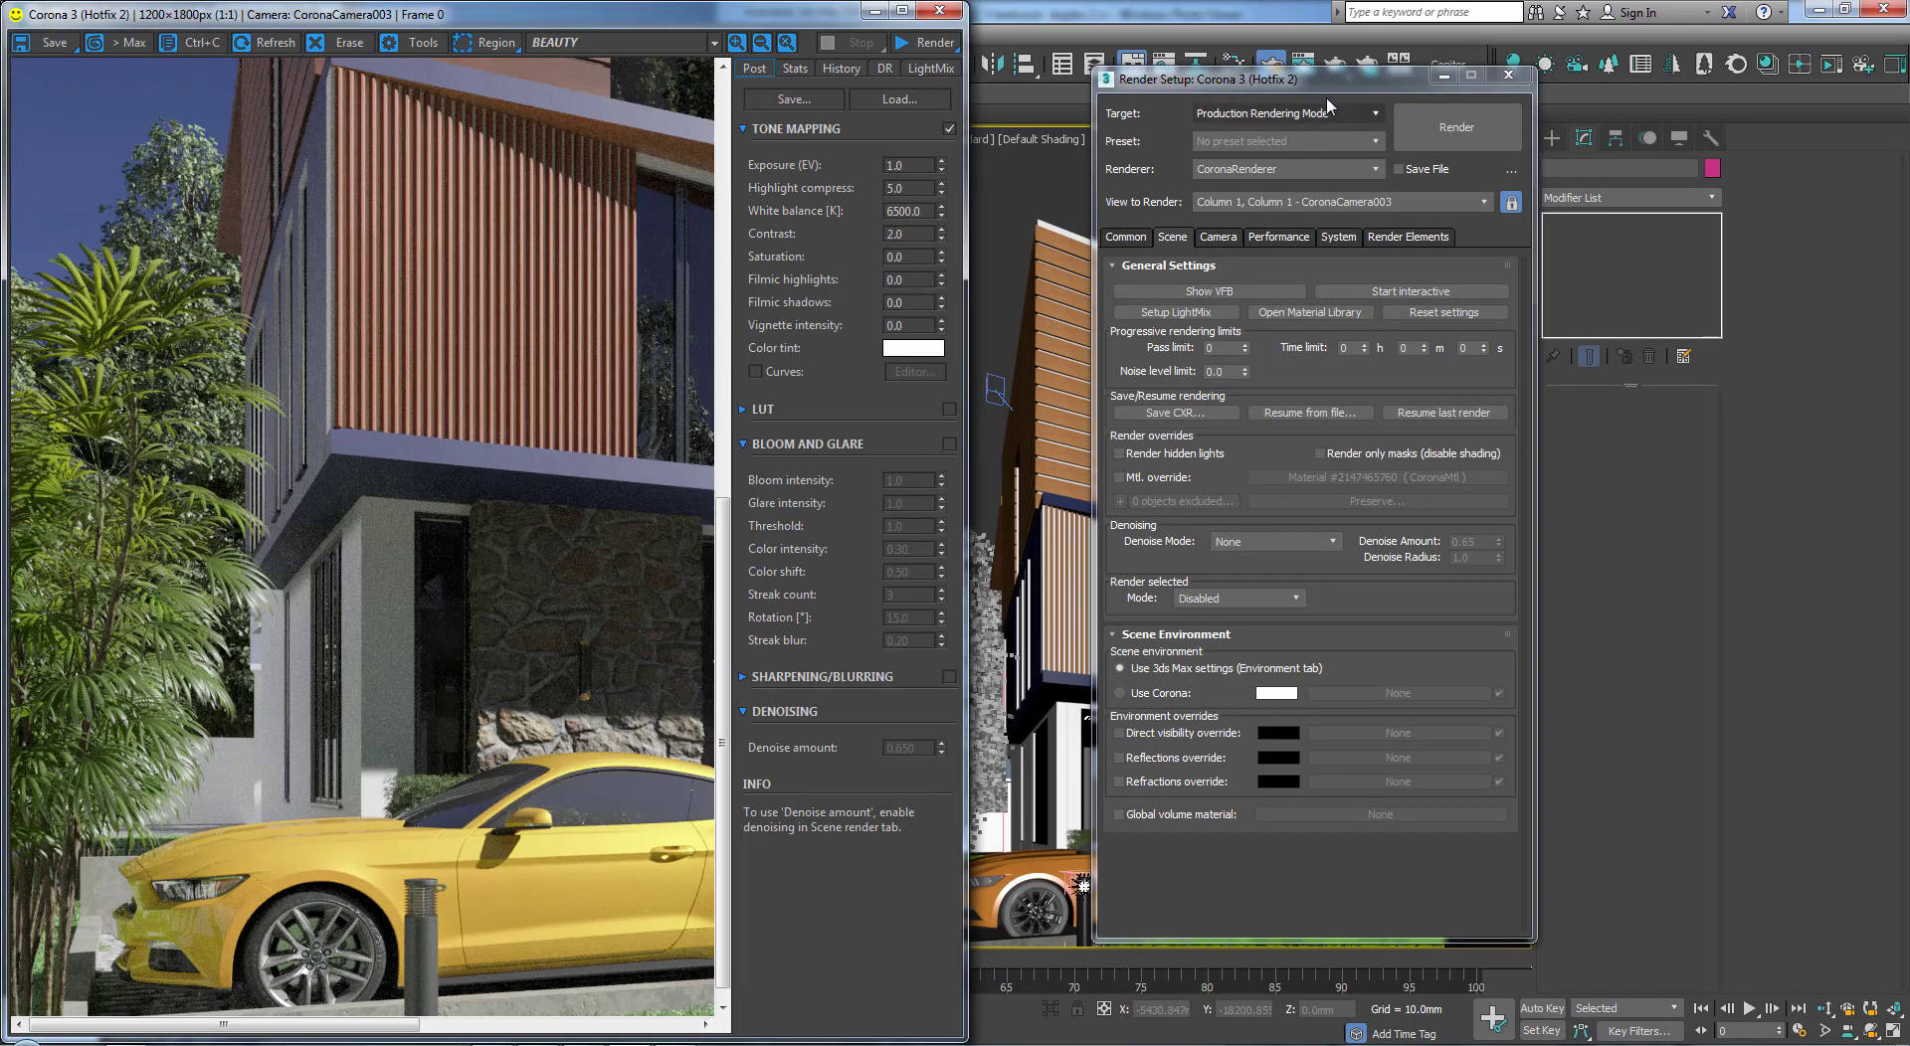
{"action": "left_click_drag", "start_coordinate": [1248, 83], "coordinate": [1586, 105]}
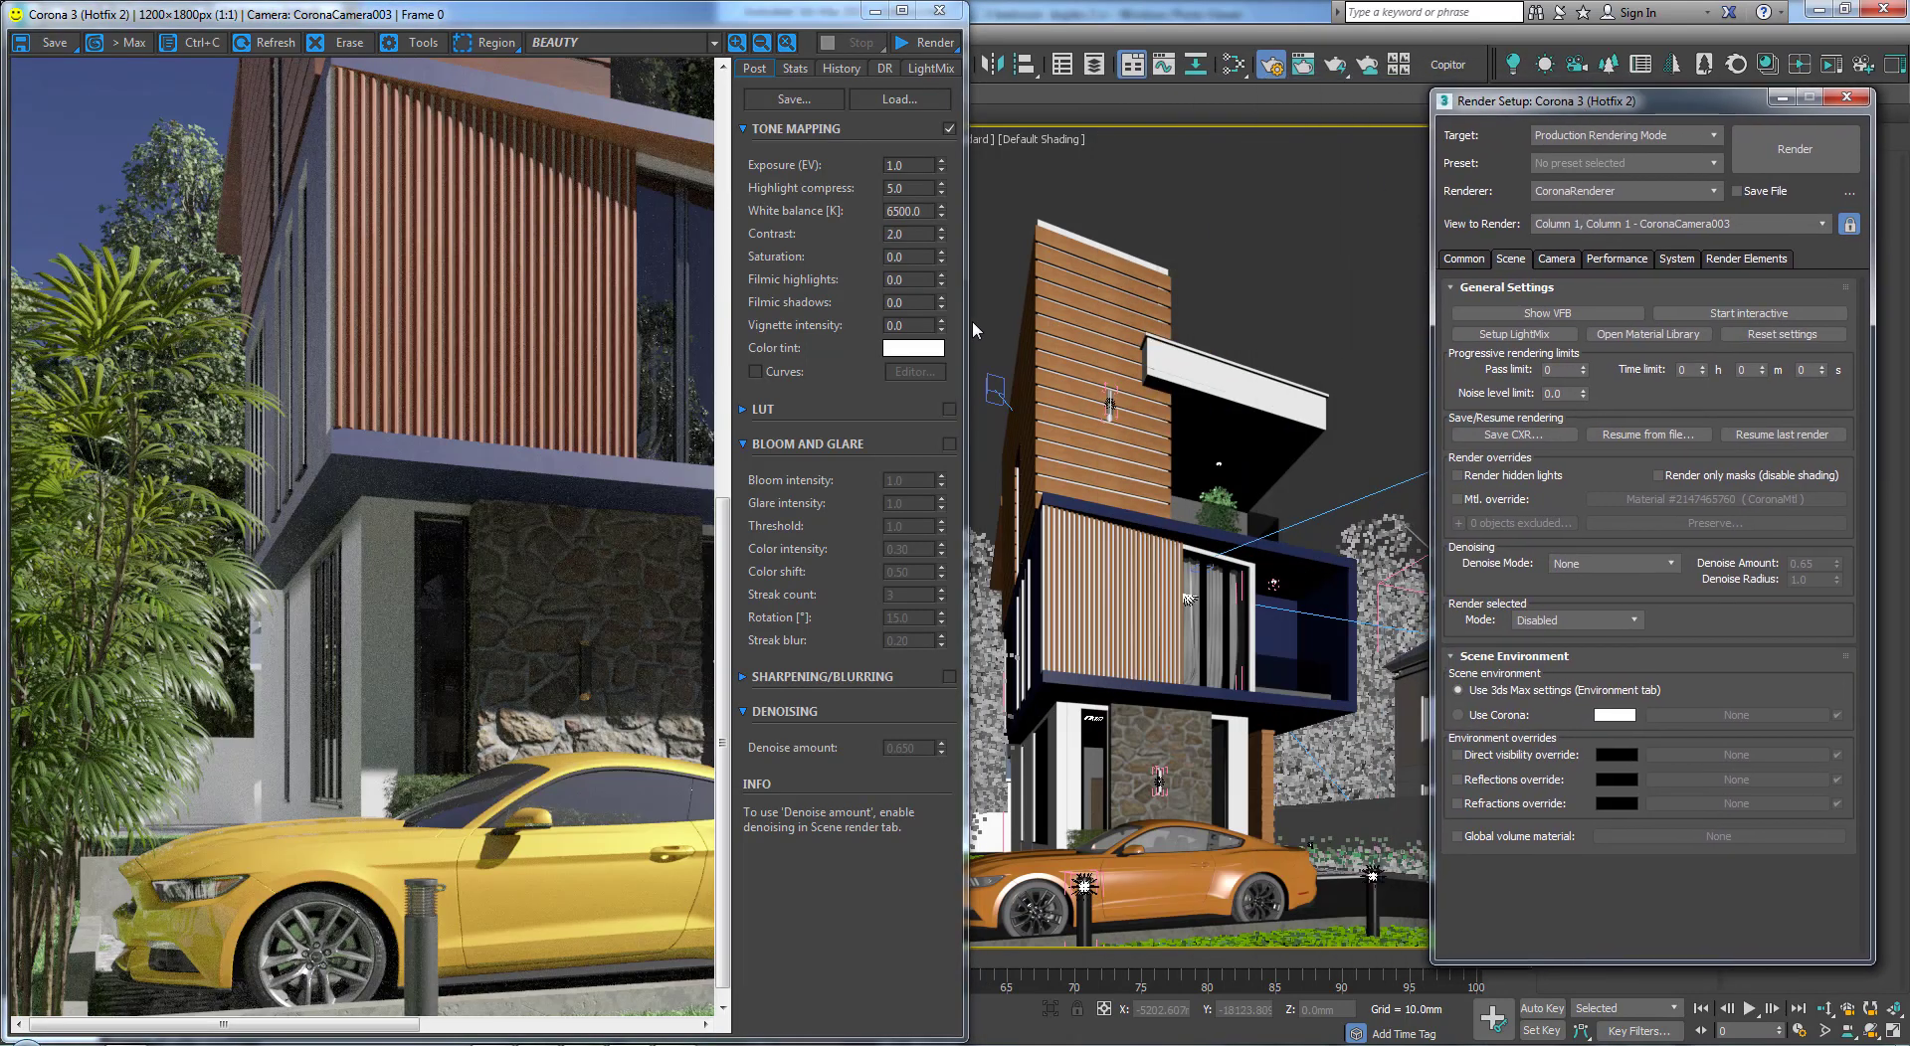
{"action": "left_click_drag", "start_coordinate": [967, 323], "coordinate": [1387, 328]}
{"action": "left_click", "coordinate": [1558, 103]}
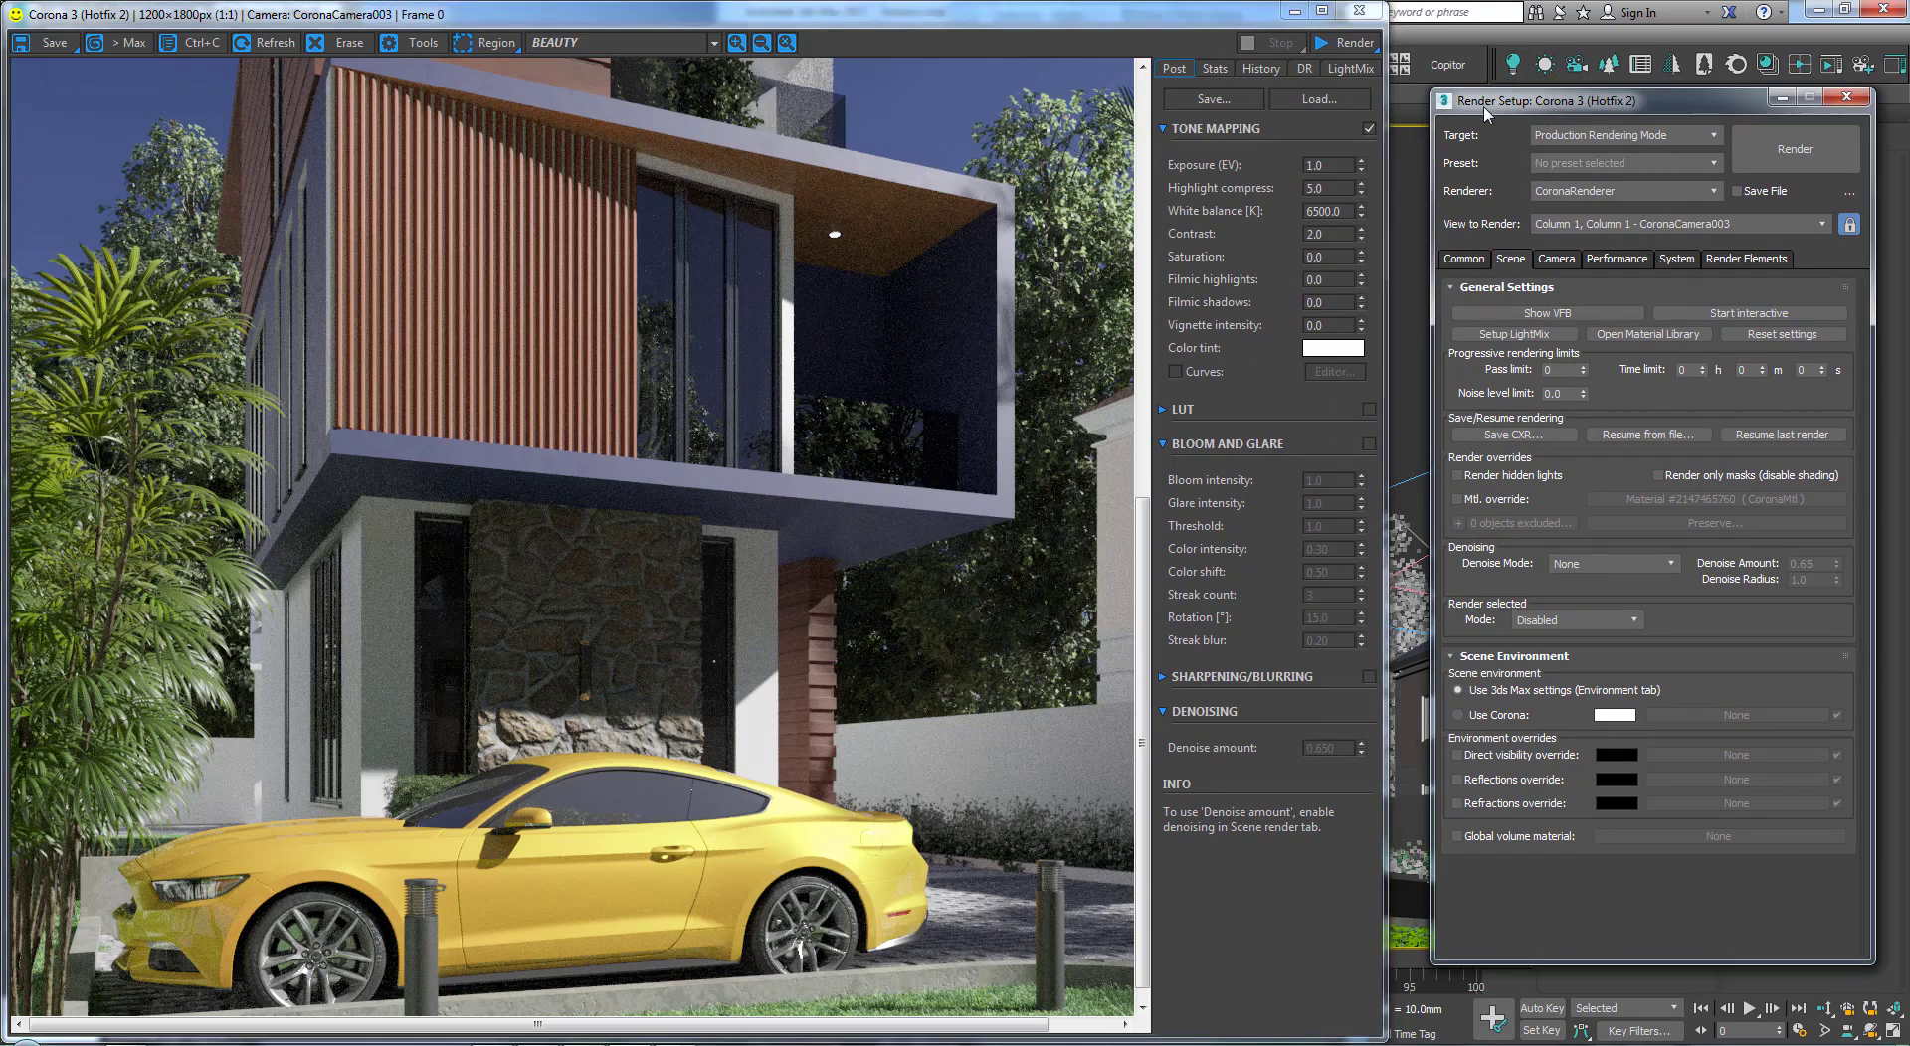
{"action": "left_click_drag", "start_coordinate": [1486, 109], "coordinate": [1176, 132]}
Step: Review the primary and secondary global illumination solver options, the performance settings and the camera postprocessing settings
{"action": "left_click", "coordinate": [1269, 281]}
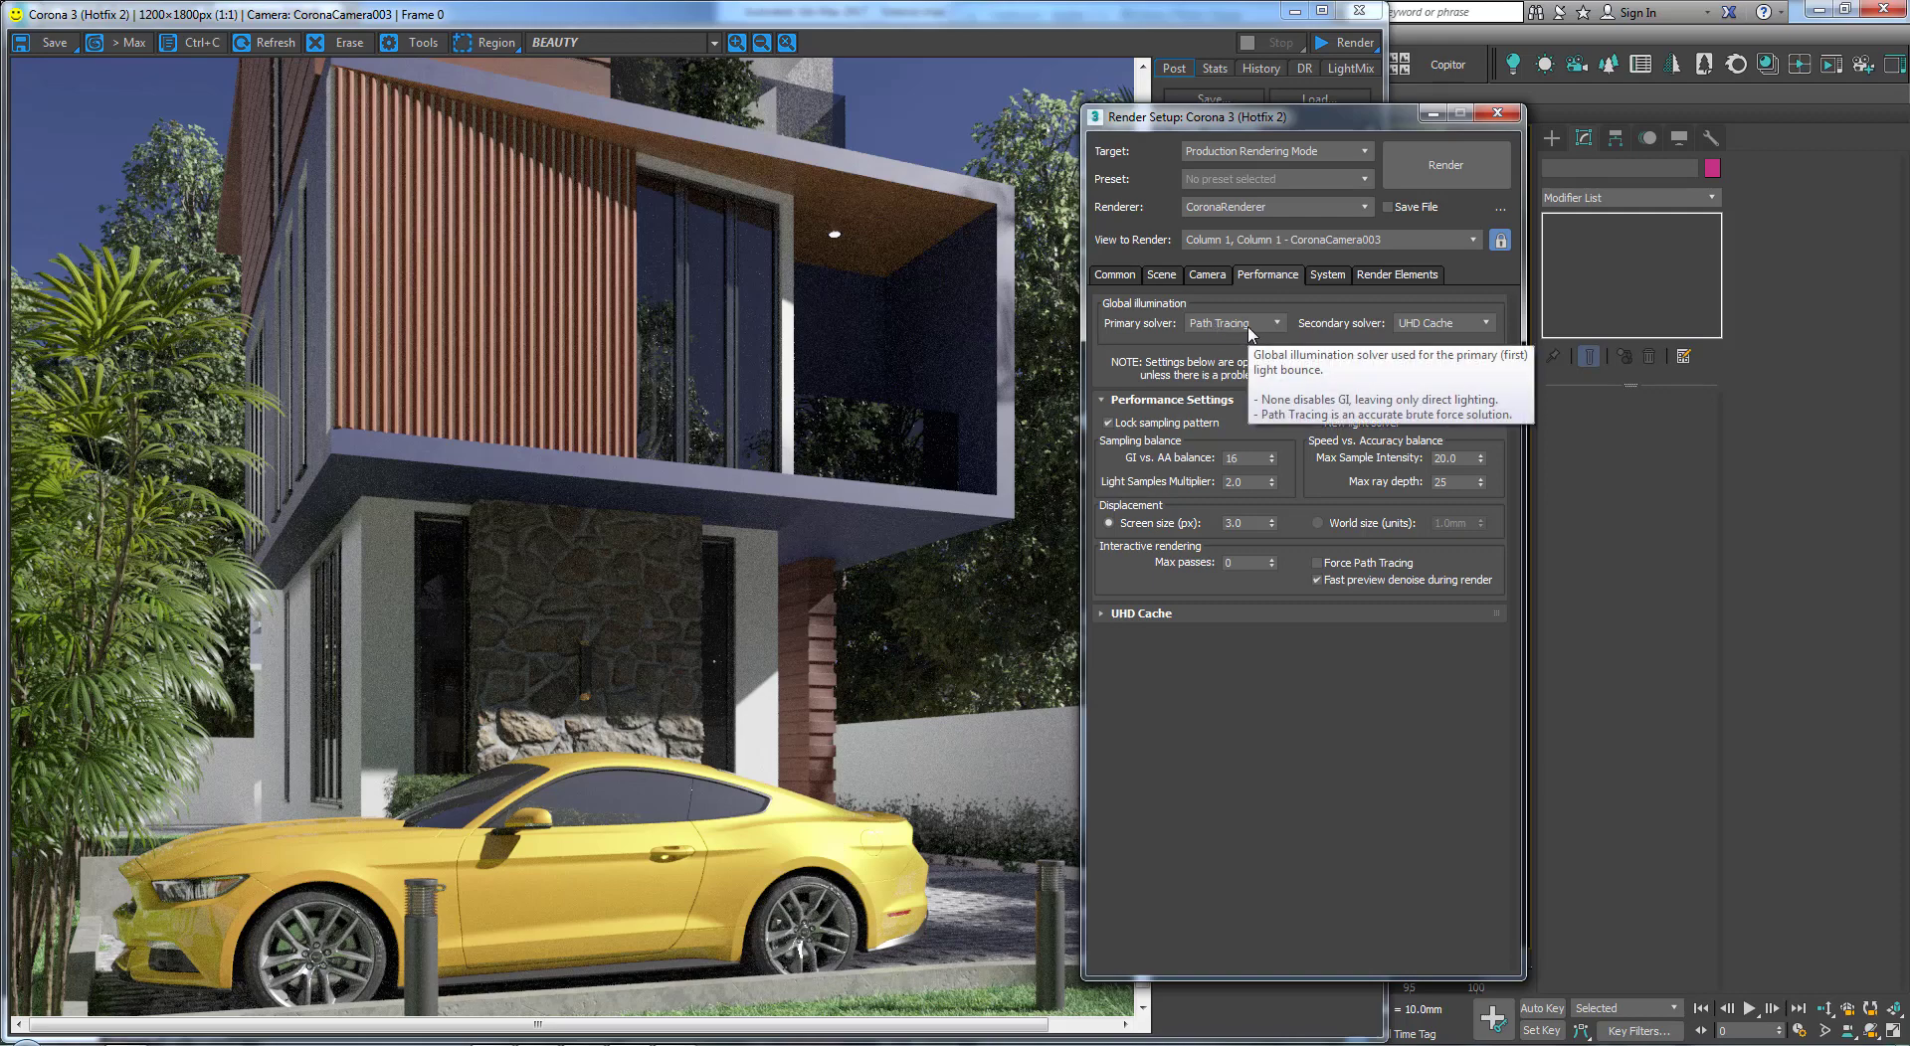
{"action": "left_click", "coordinate": [1470, 324]}
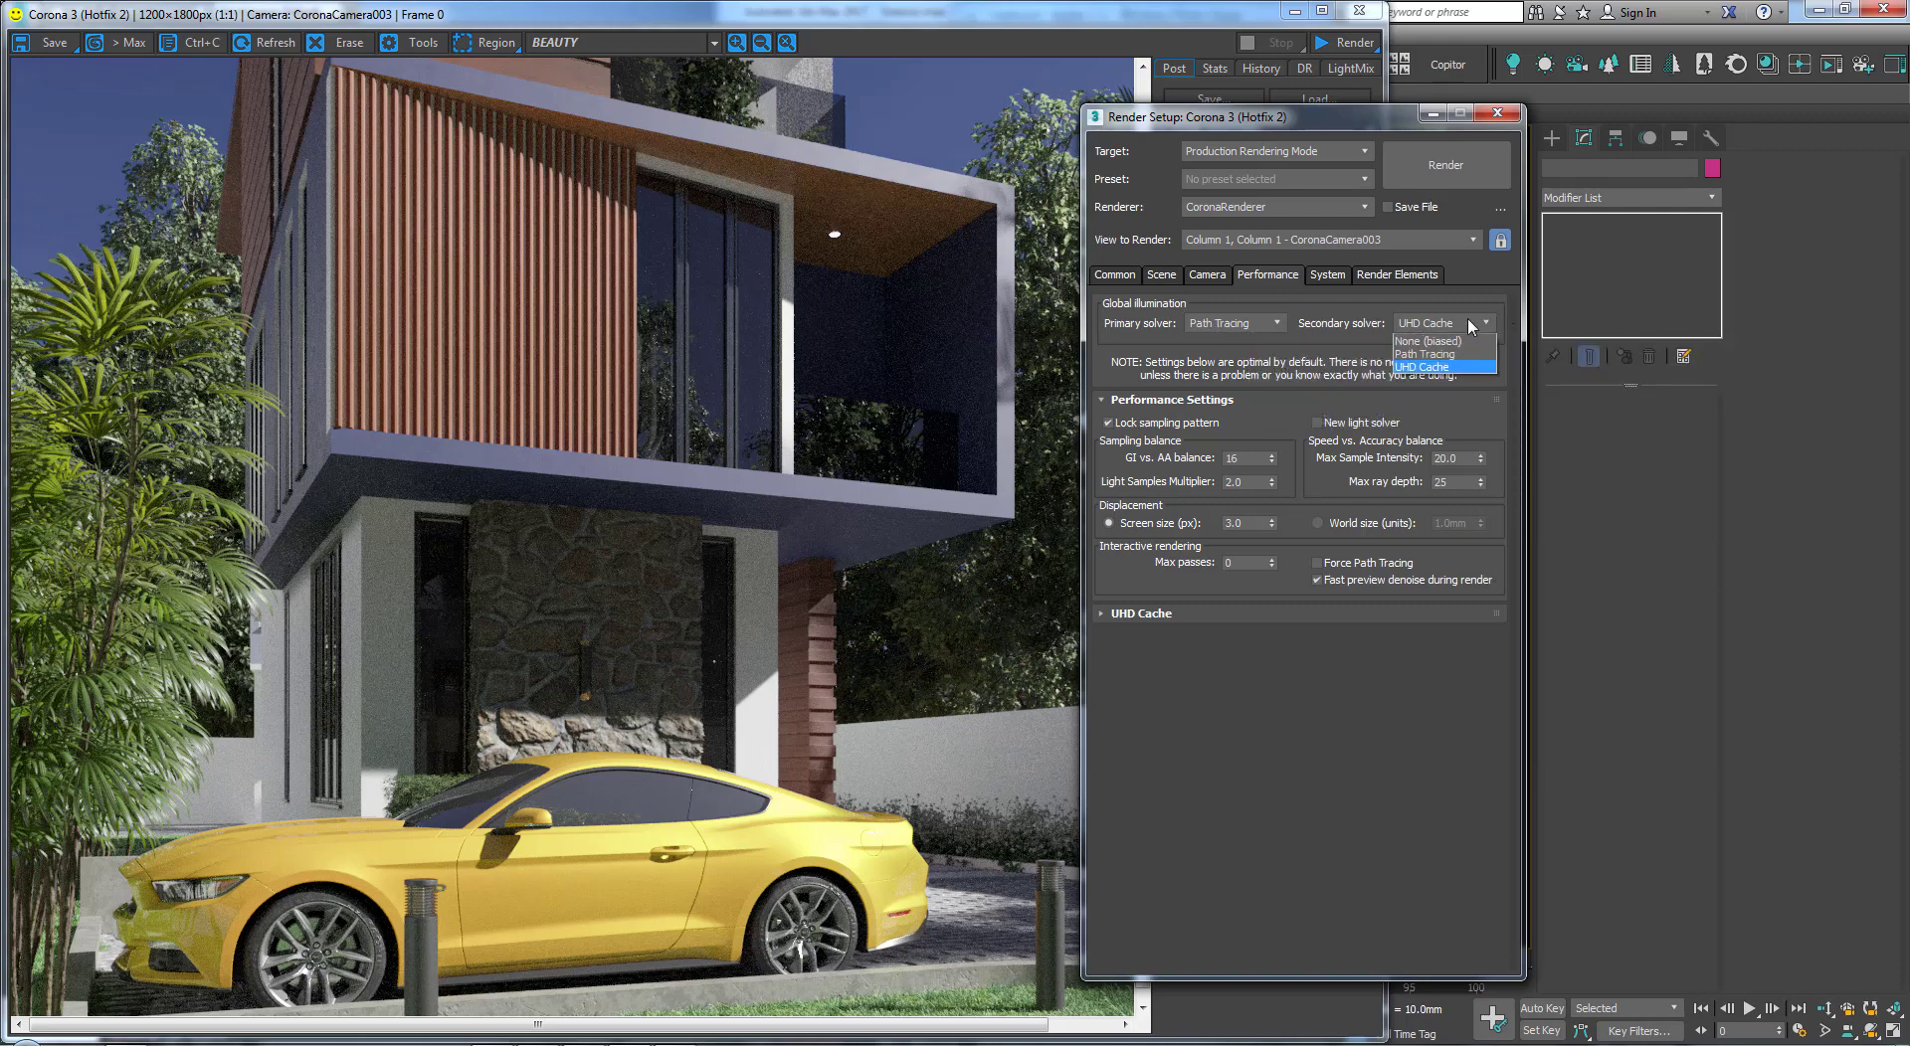
{"action": "left_click", "coordinate": [1466, 318]}
{"action": "left_click", "coordinate": [1242, 325]}
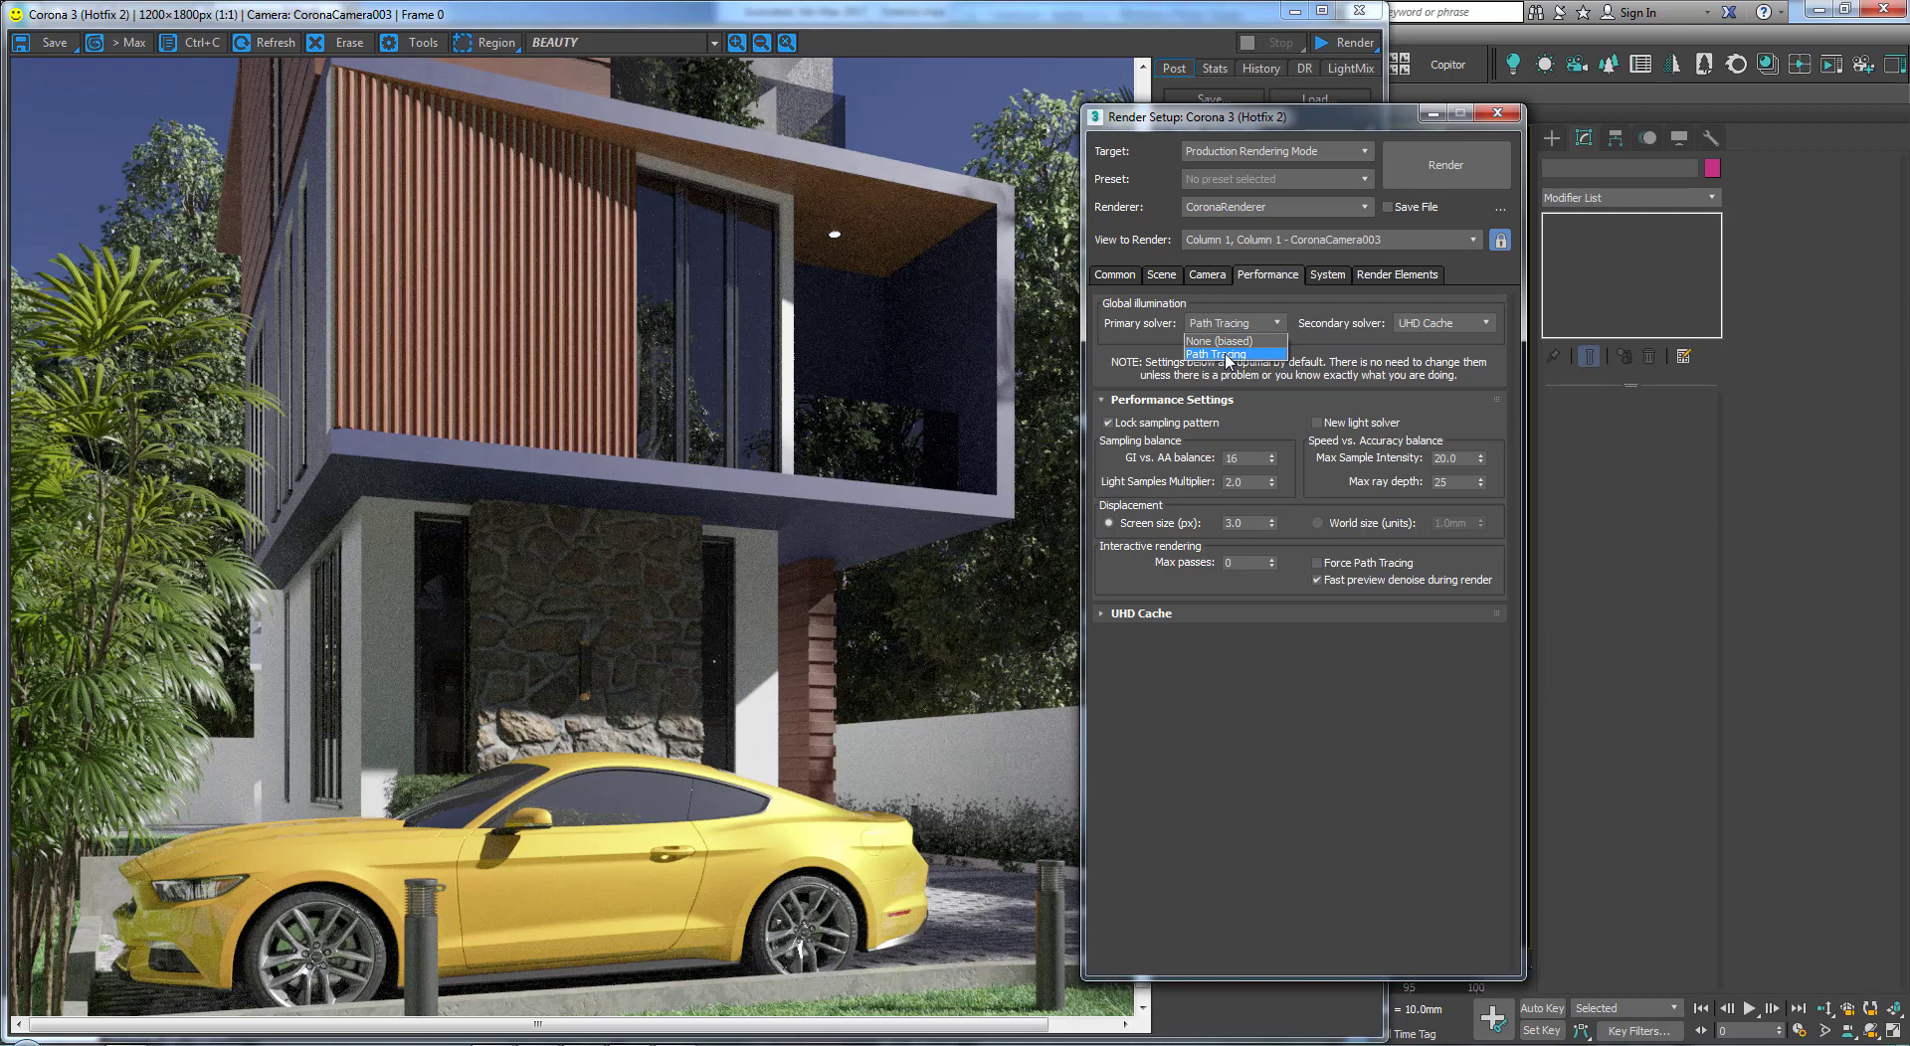
{"action": "left_click", "coordinate": [1393, 324]}
{"action": "left_click", "coordinate": [1441, 325]}
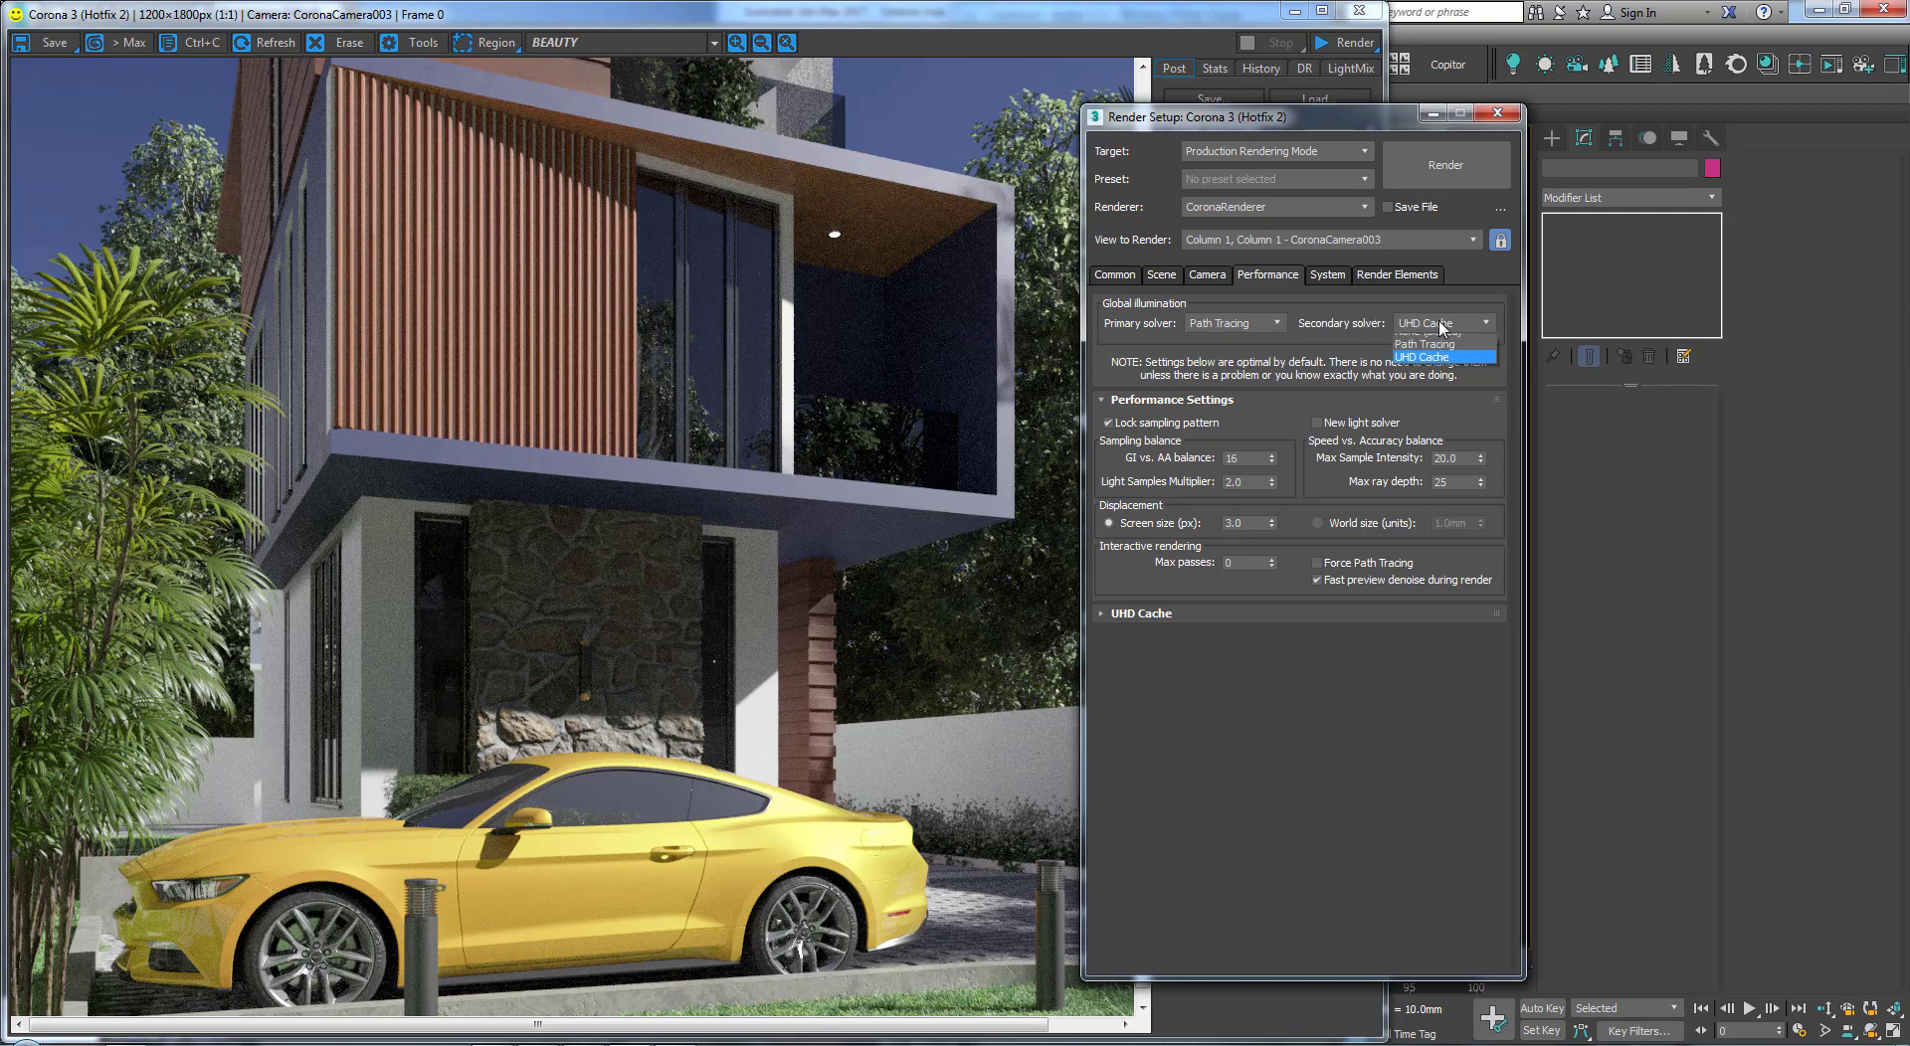
{"action": "left_click", "coordinate": [1441, 325]}
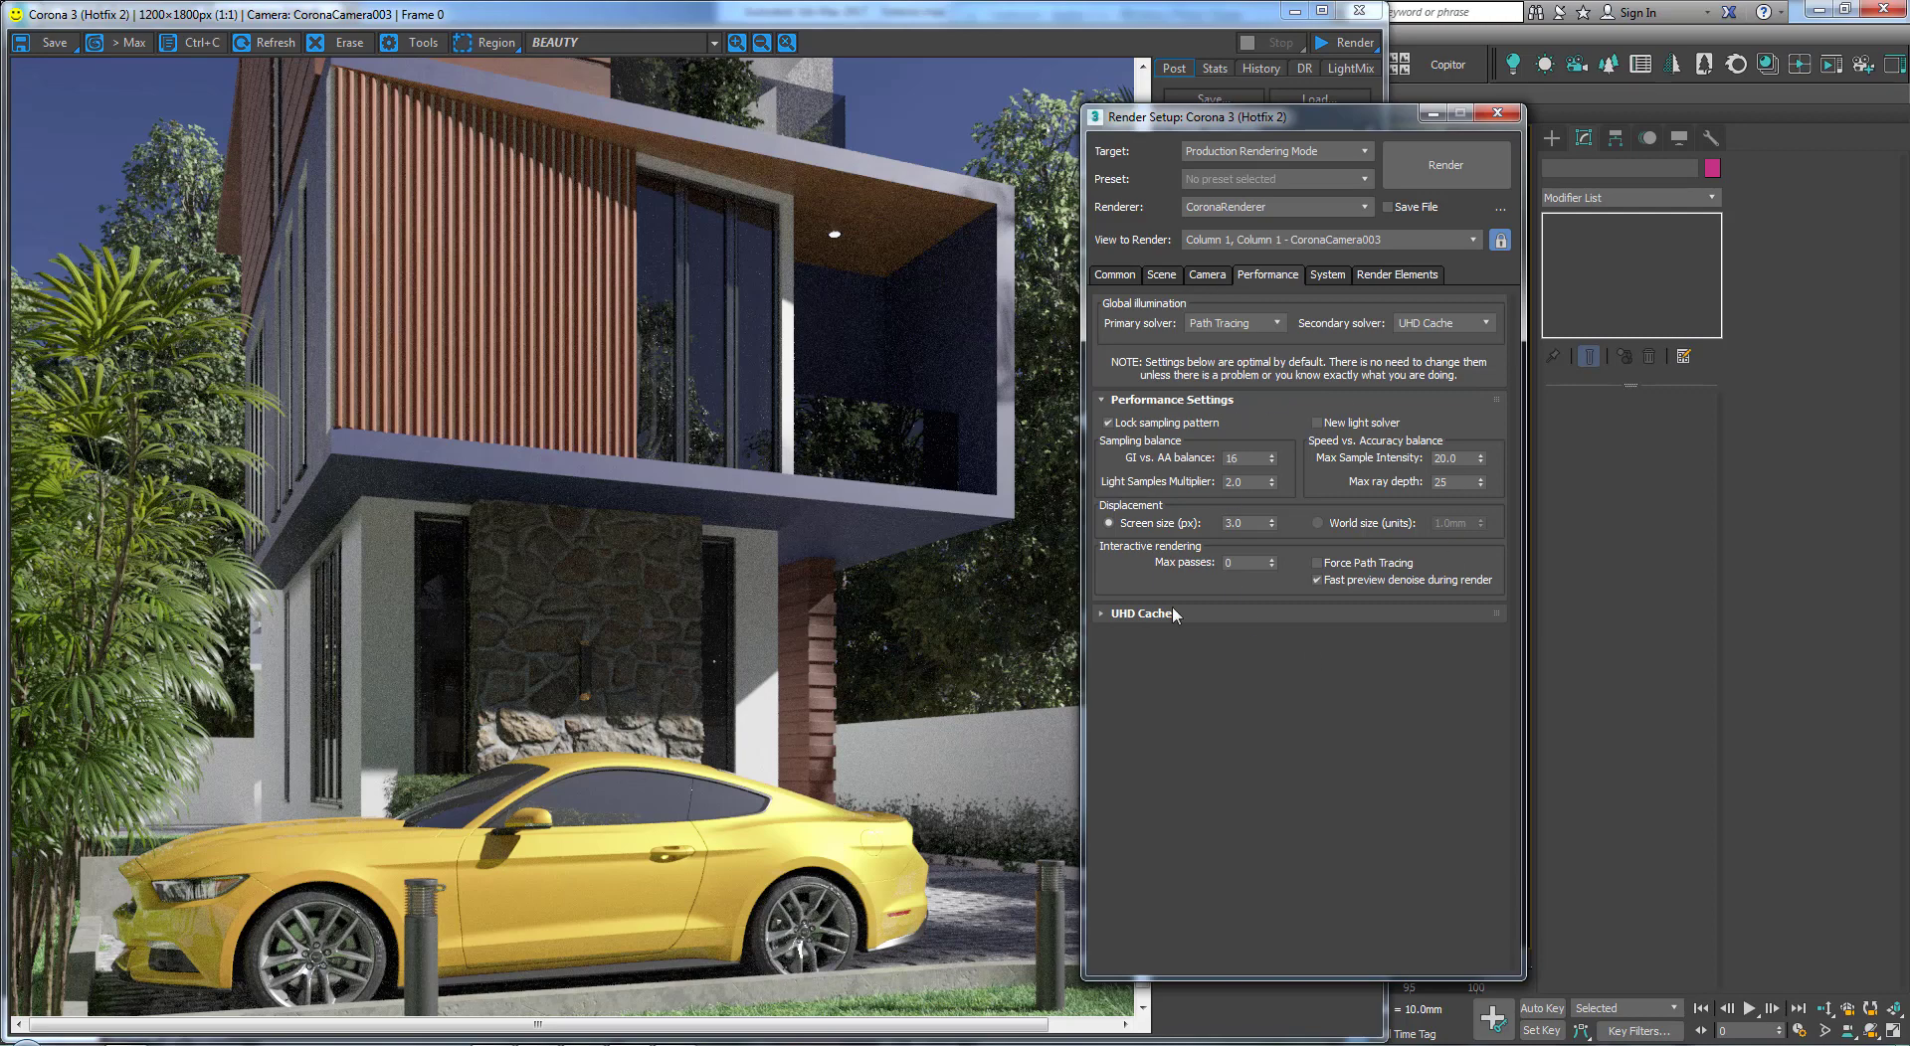
{"action": "left_click", "coordinate": [1207, 284]}
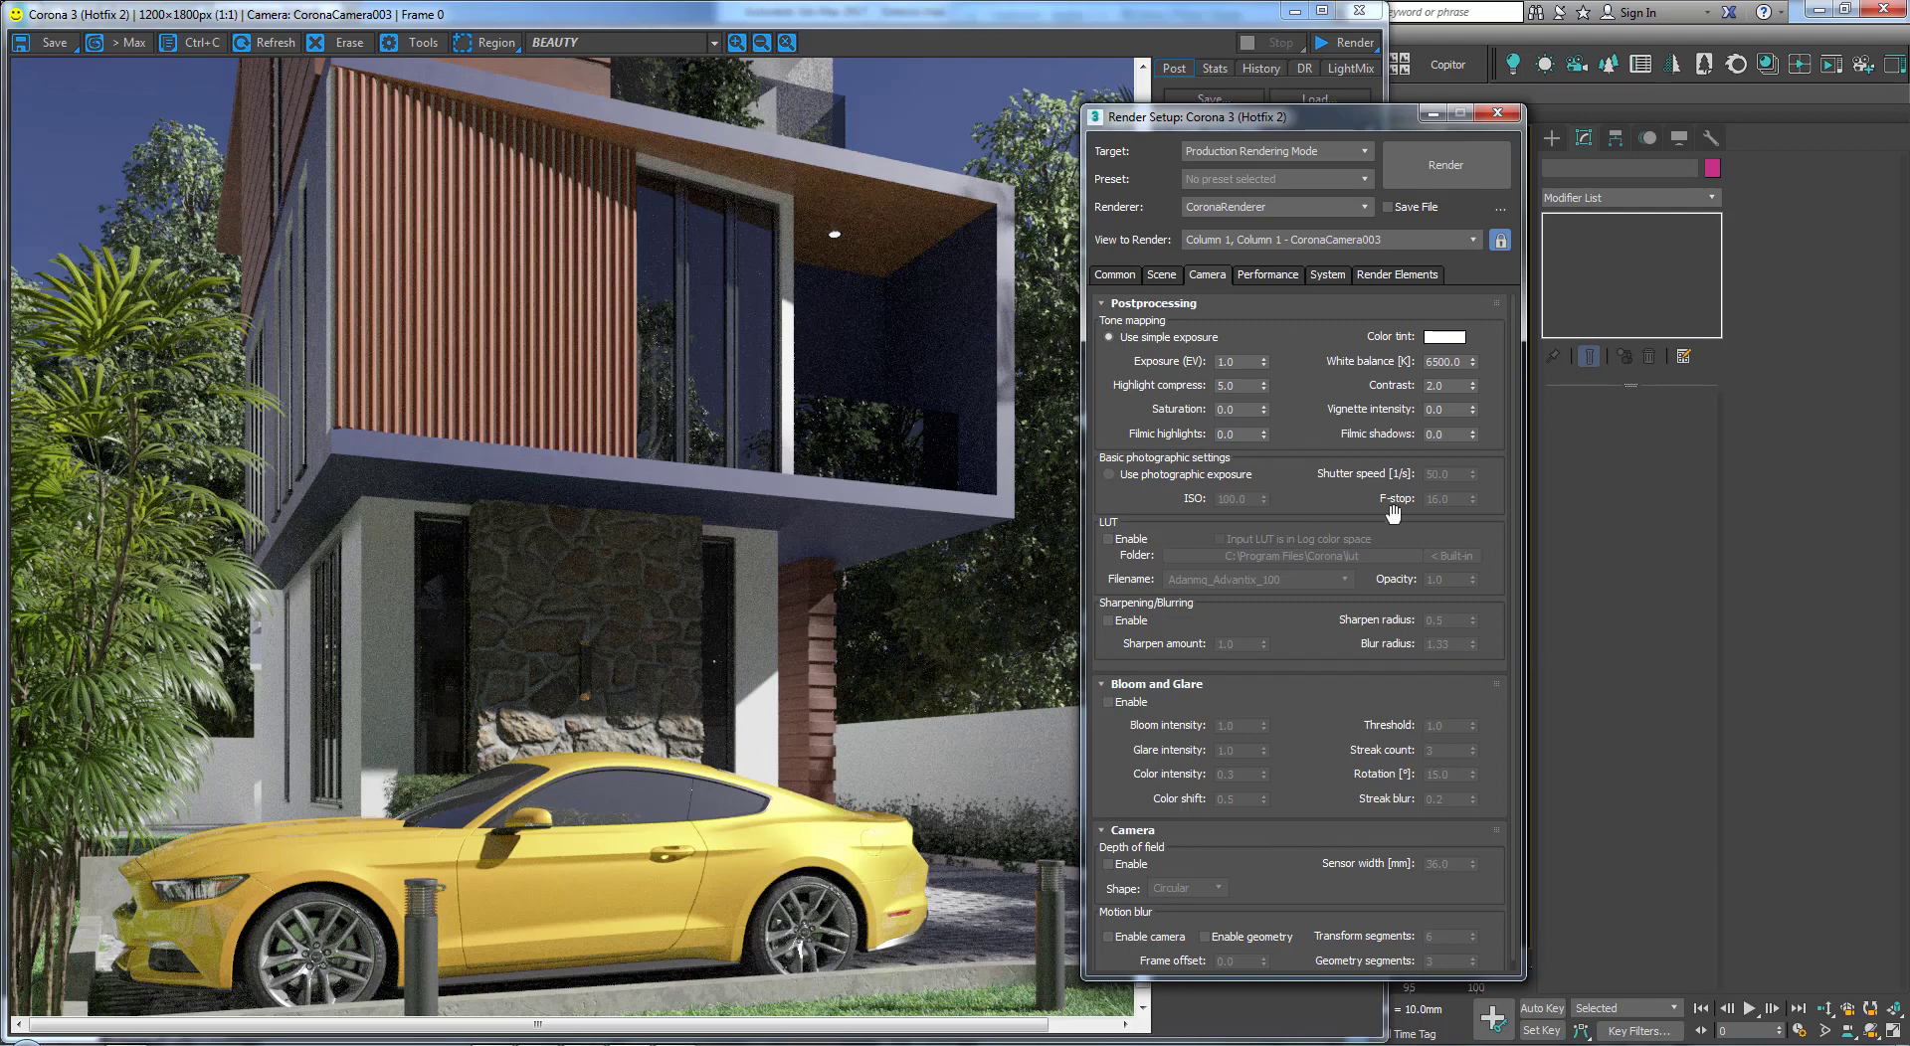
{"action": "left_click", "coordinate": [1161, 279]}
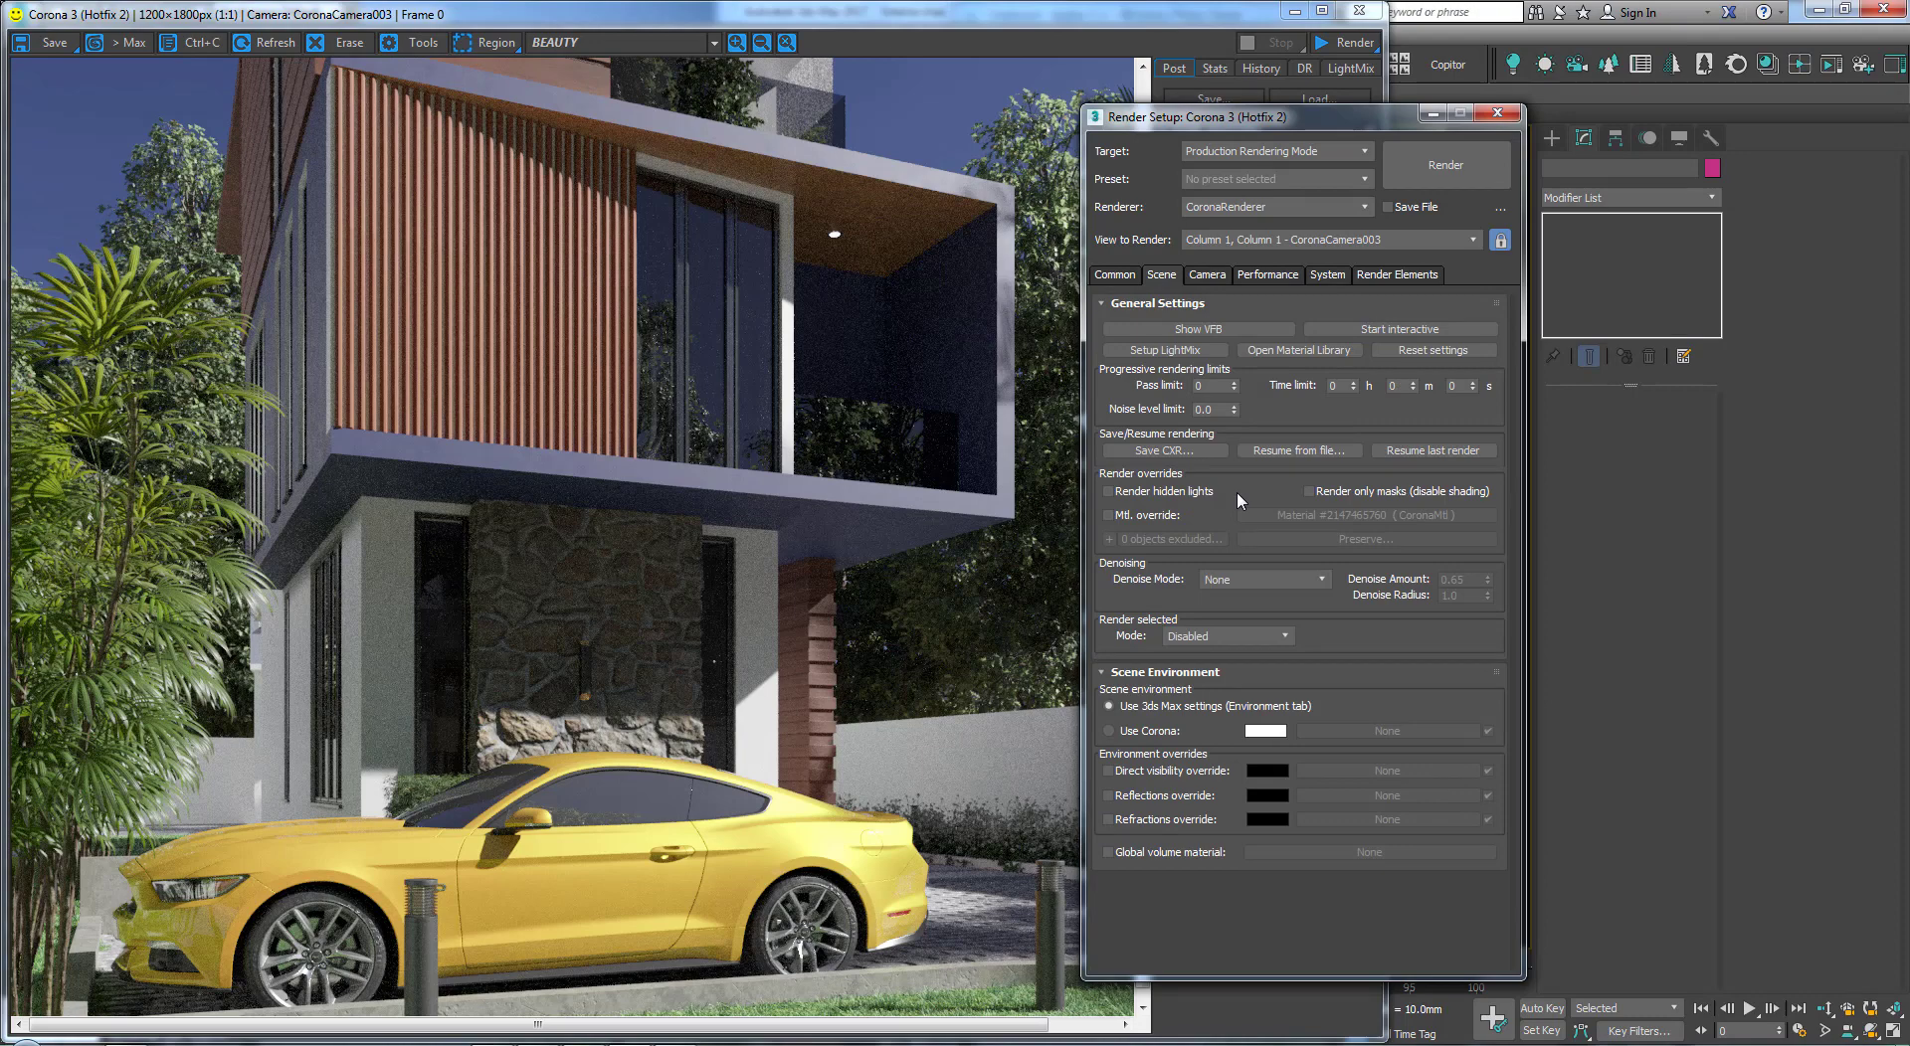
Step: Display the stopped render's statistics and arrange the frame buffer beside Render Setup to compare them with the progressive rendering limits
{"action": "double_click", "coordinate": [1209, 386]}
{"action": "left_click_drag", "start_coordinate": [1248, 120], "coordinate": [541, 208]}
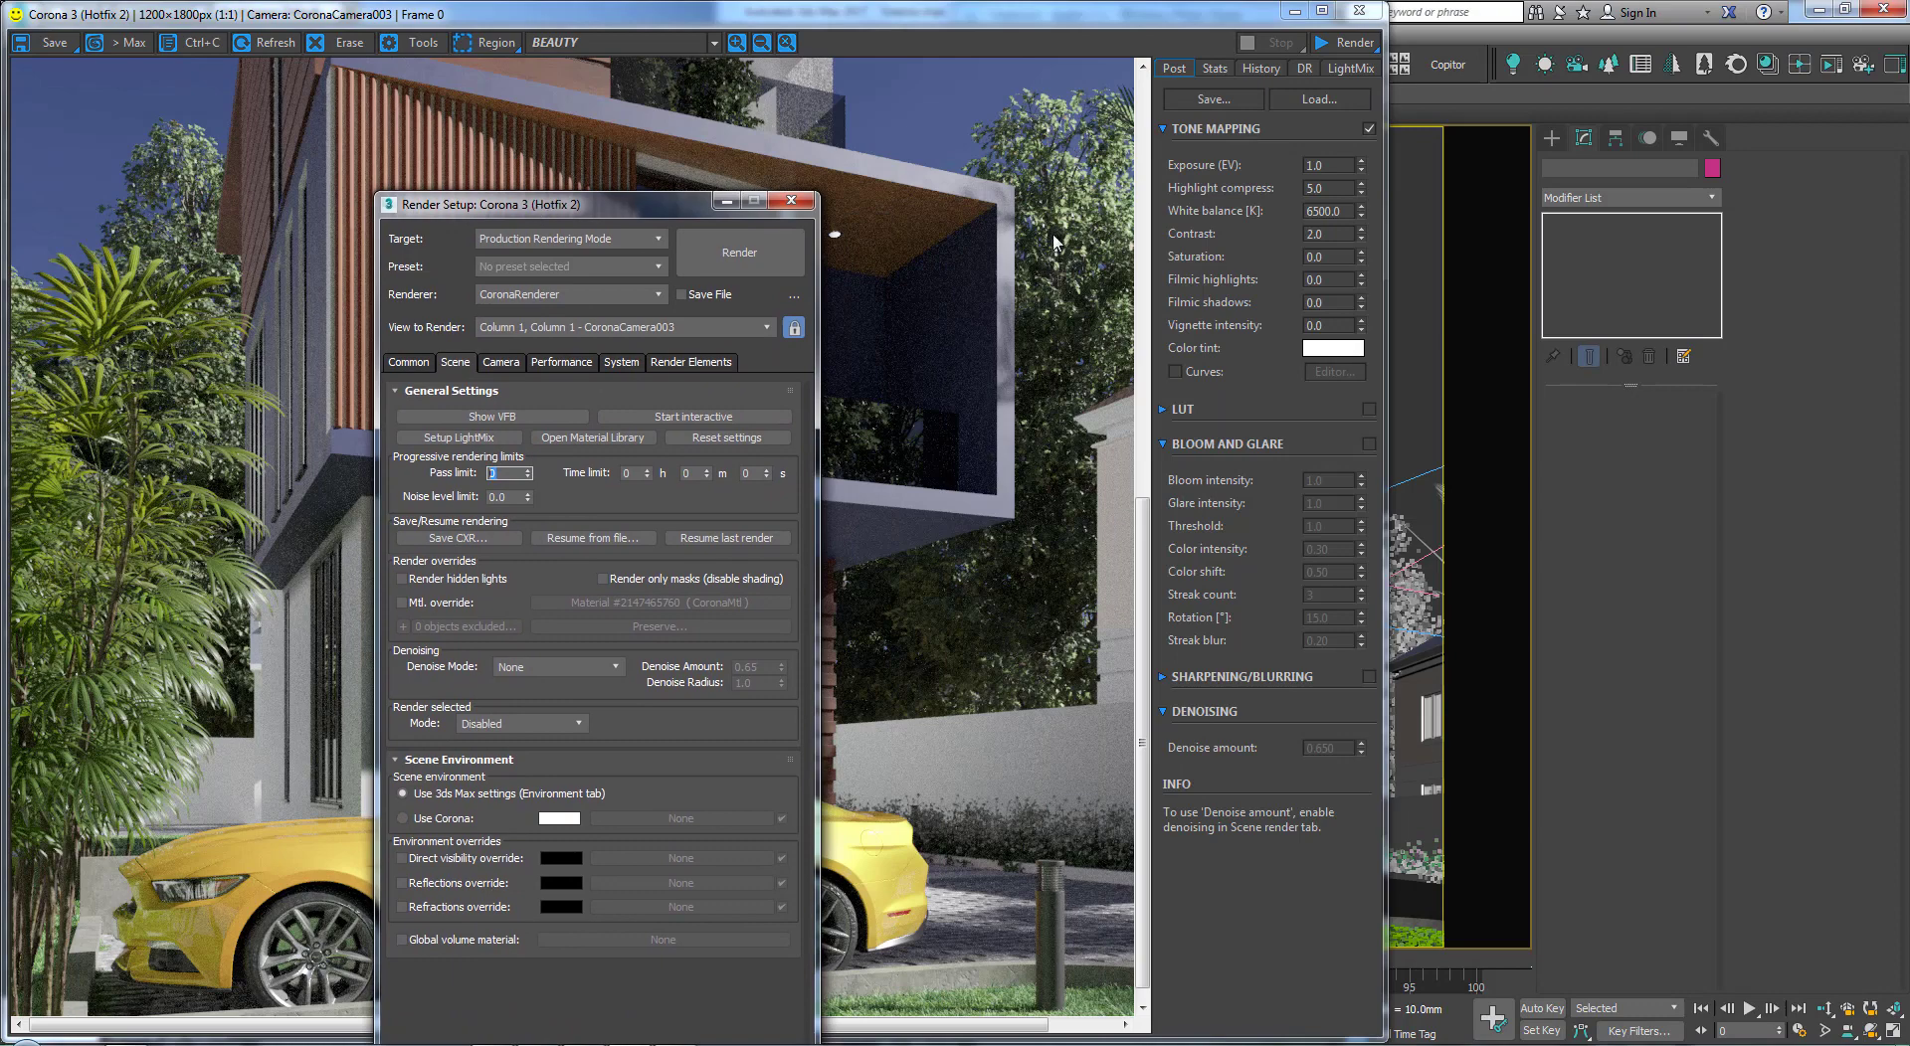
{"action": "left_click", "coordinate": [1213, 72]}
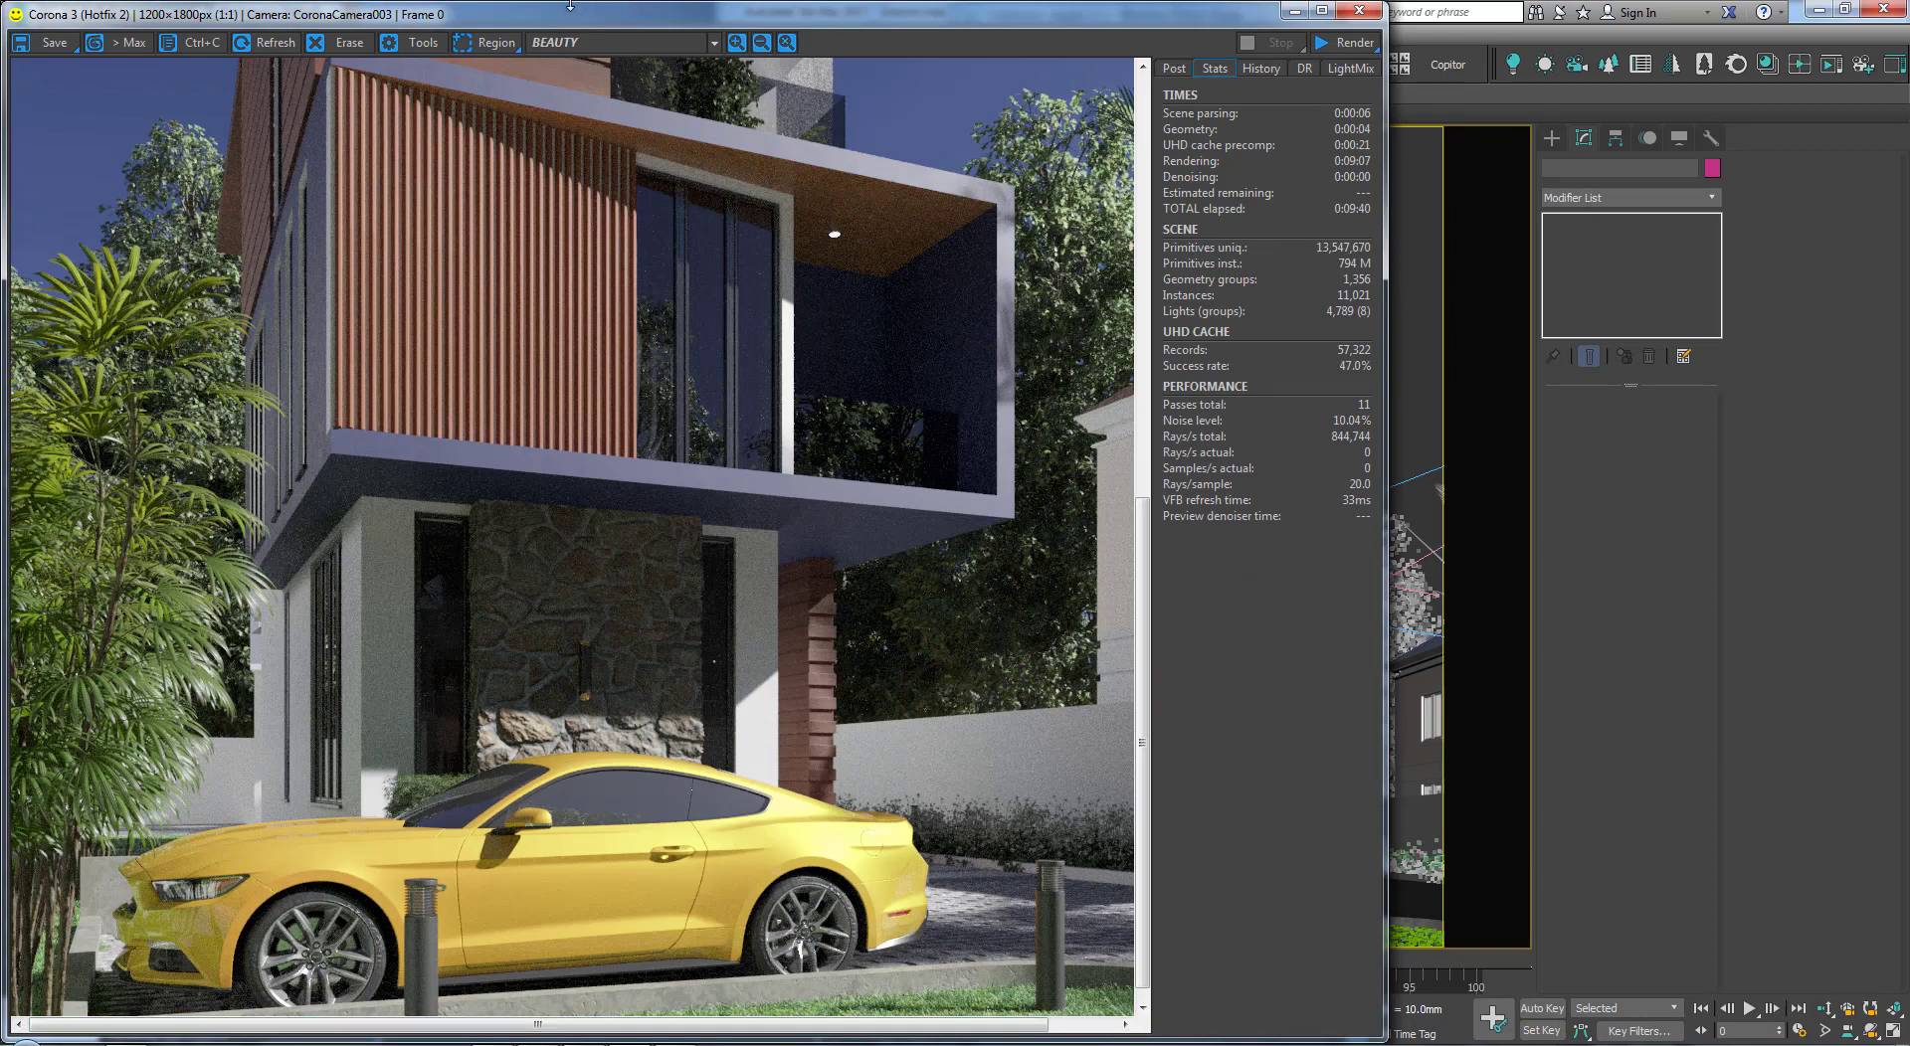
{"action": "left_click_drag", "start_coordinate": [545, 25], "coordinate": [736, 545]}
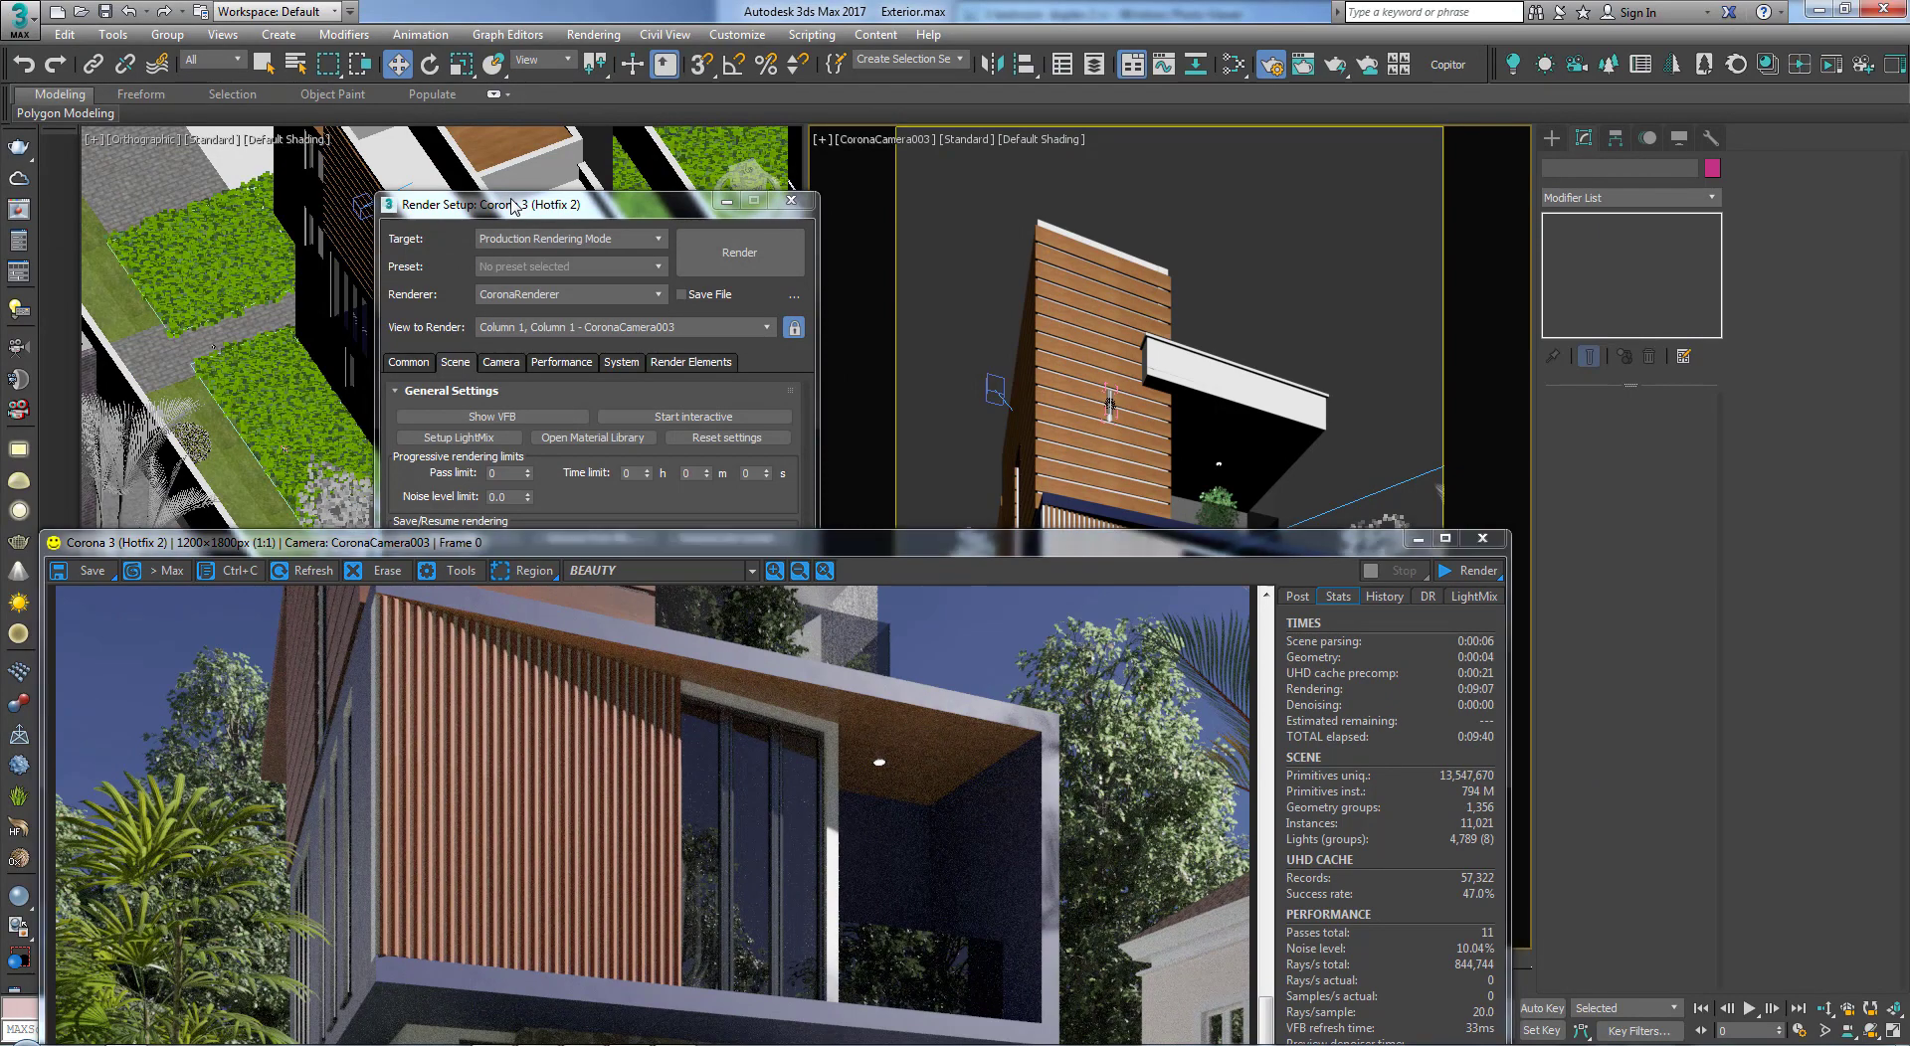
{"action": "left_click_drag", "start_coordinate": [512, 206], "coordinate": [1551, 141]}
{"action": "left_click_drag", "start_coordinate": [299, 542], "coordinate": [5, 298]}
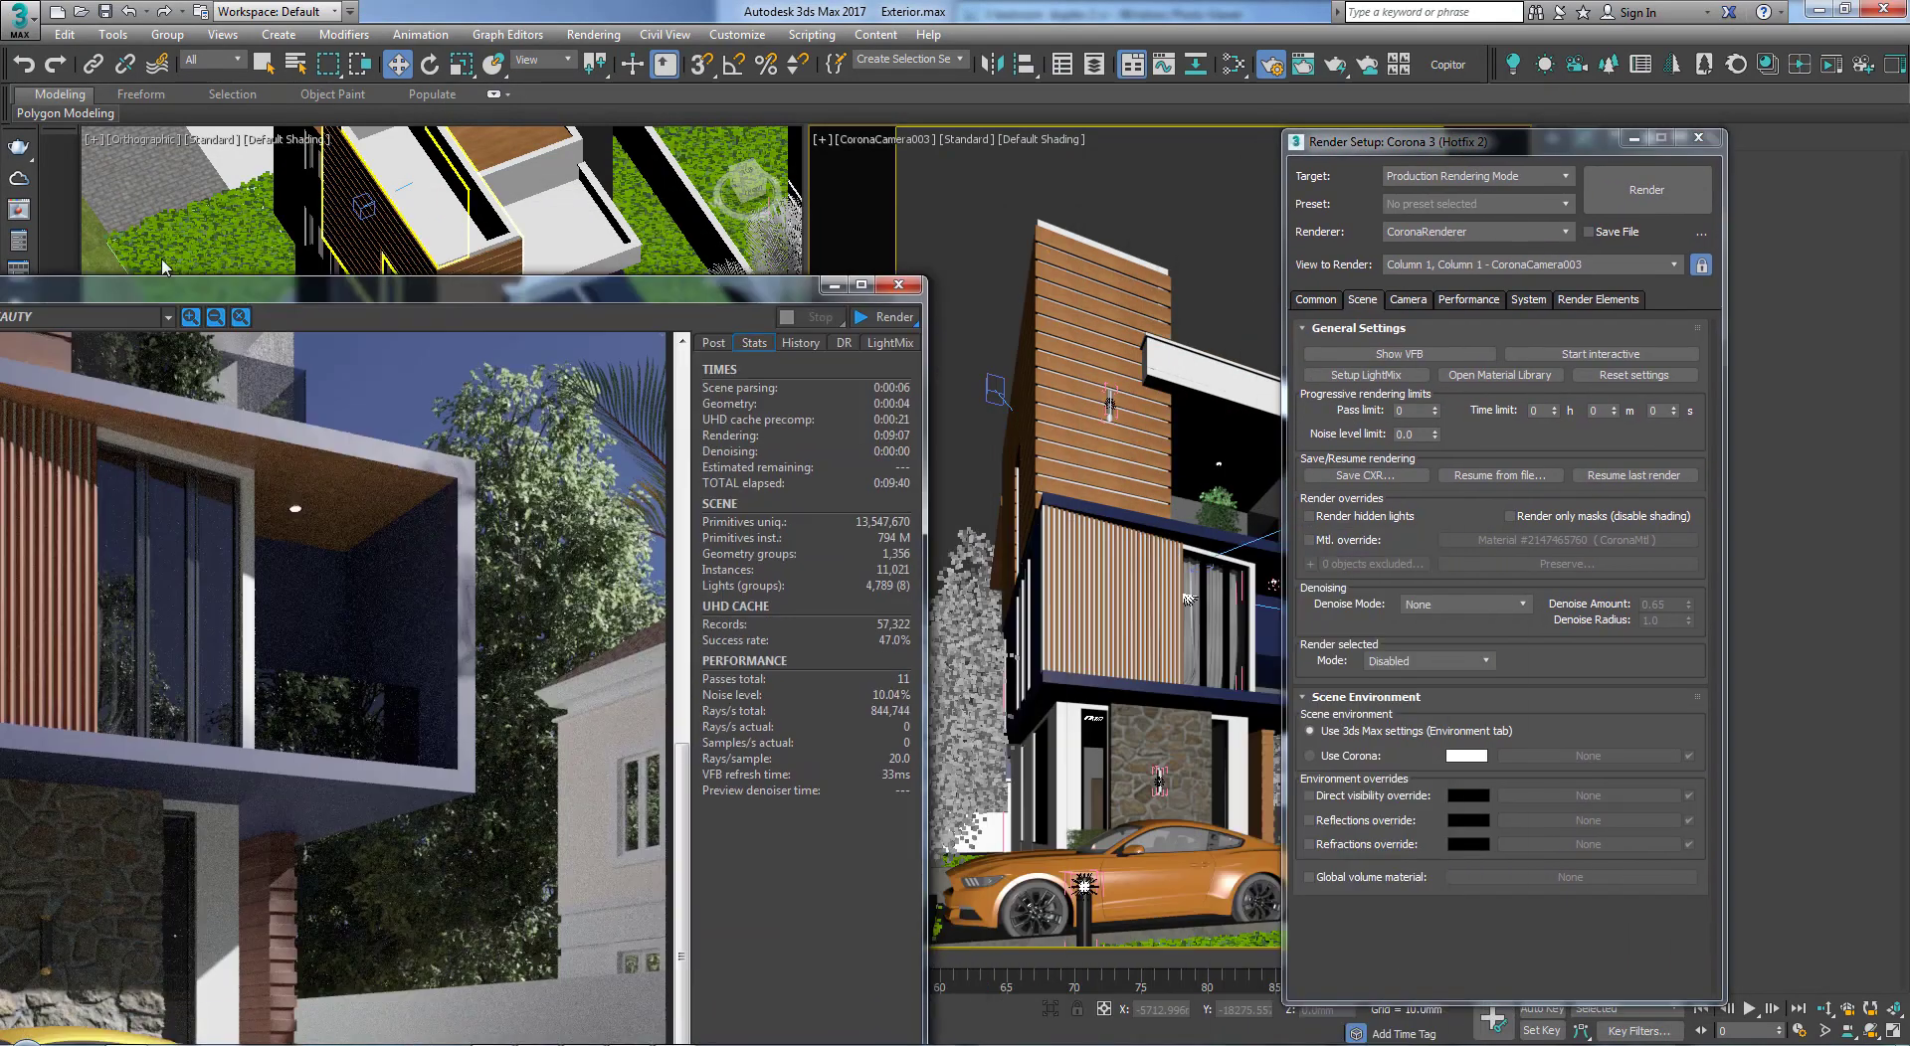
Step: Try progressive rendering pass limits of 50 and 100
{"action": "double_click", "coordinate": [1408, 410]}
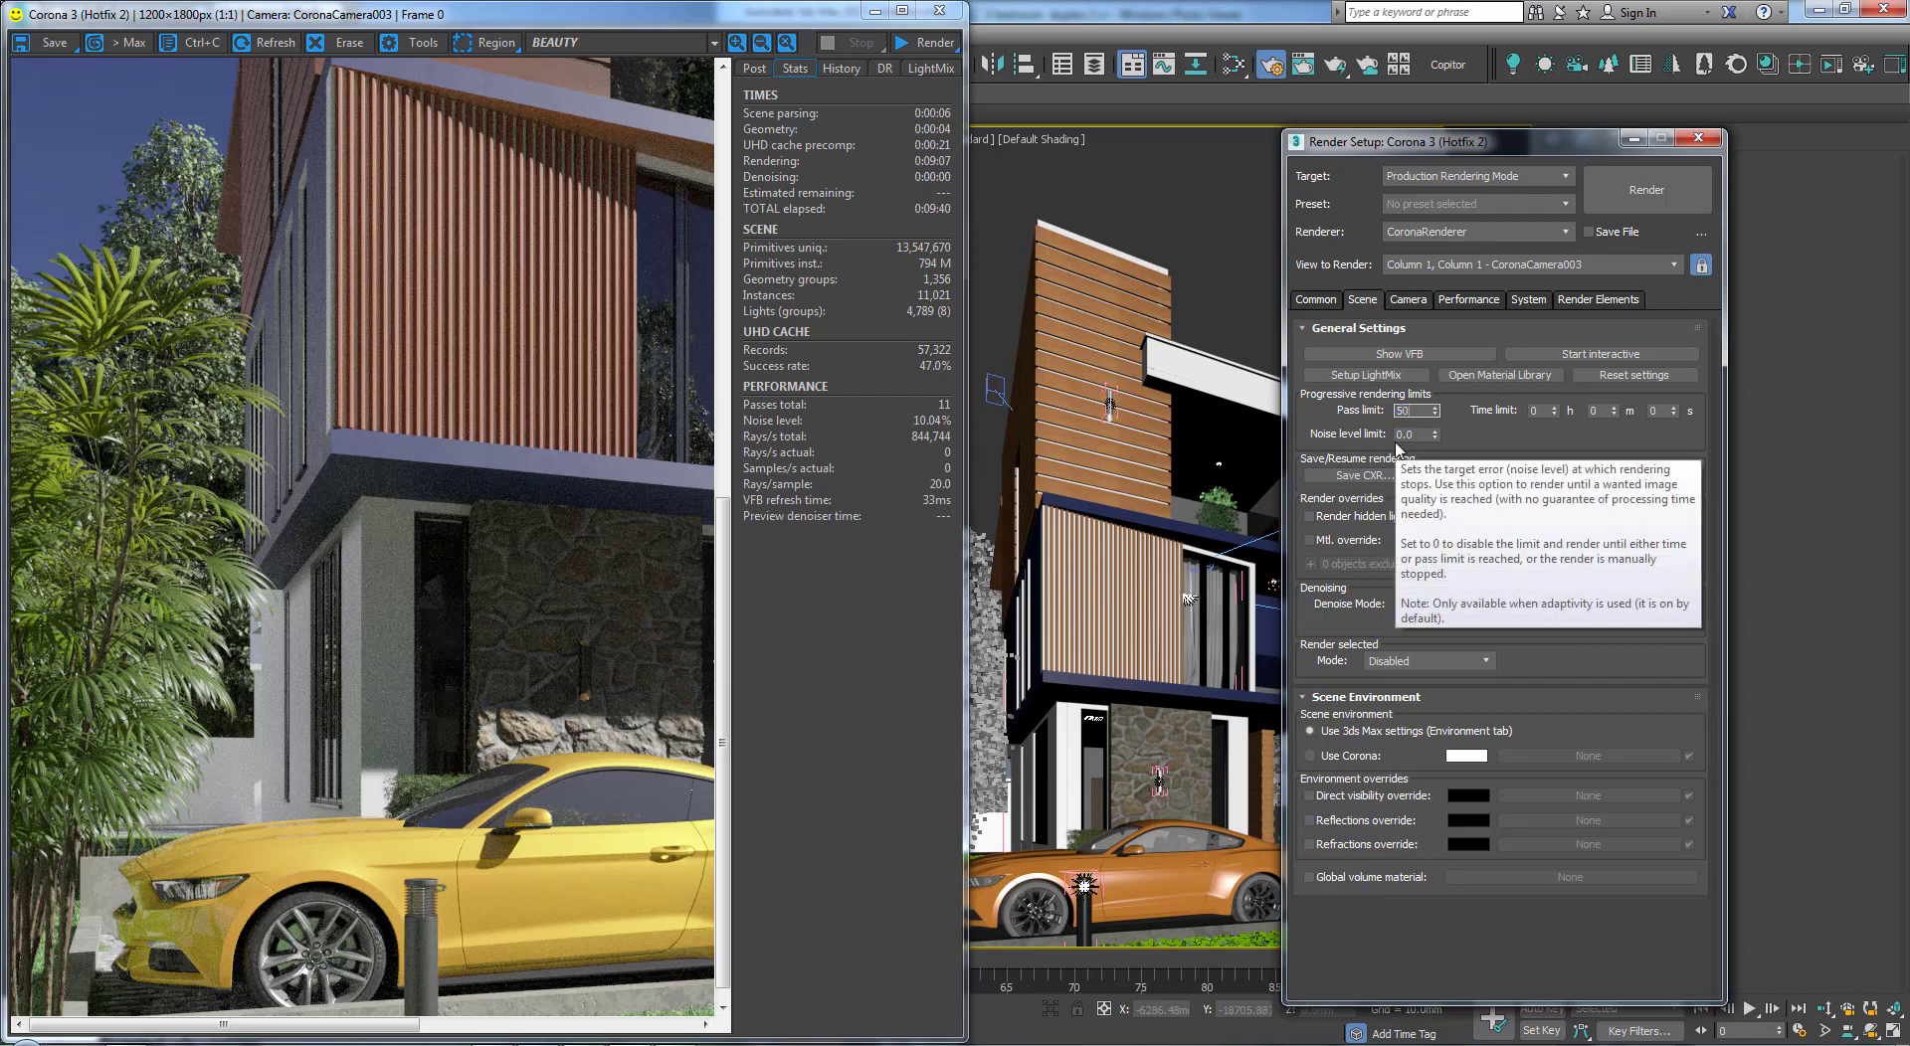
{"action": "double_click", "coordinate": [1414, 410]}
{"action": "type", "text": "1"}
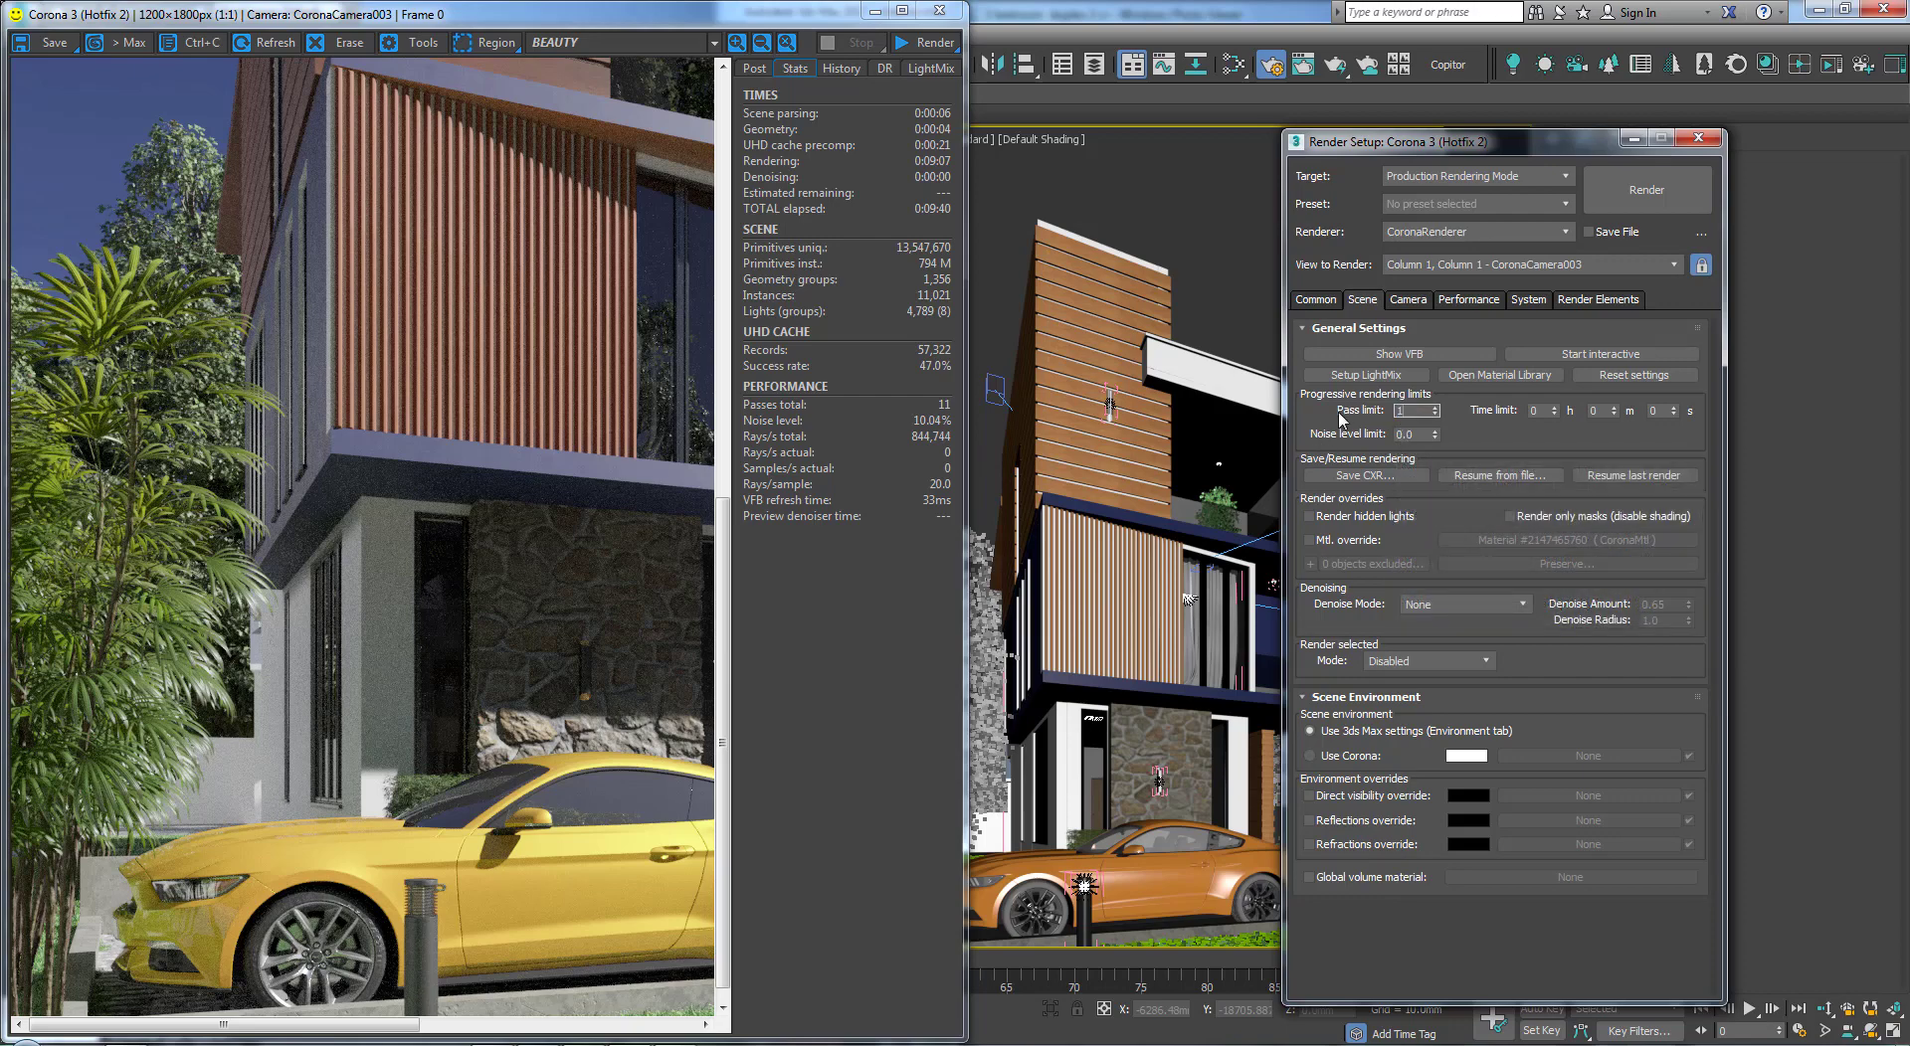
{"action": "type", "text": "0"}
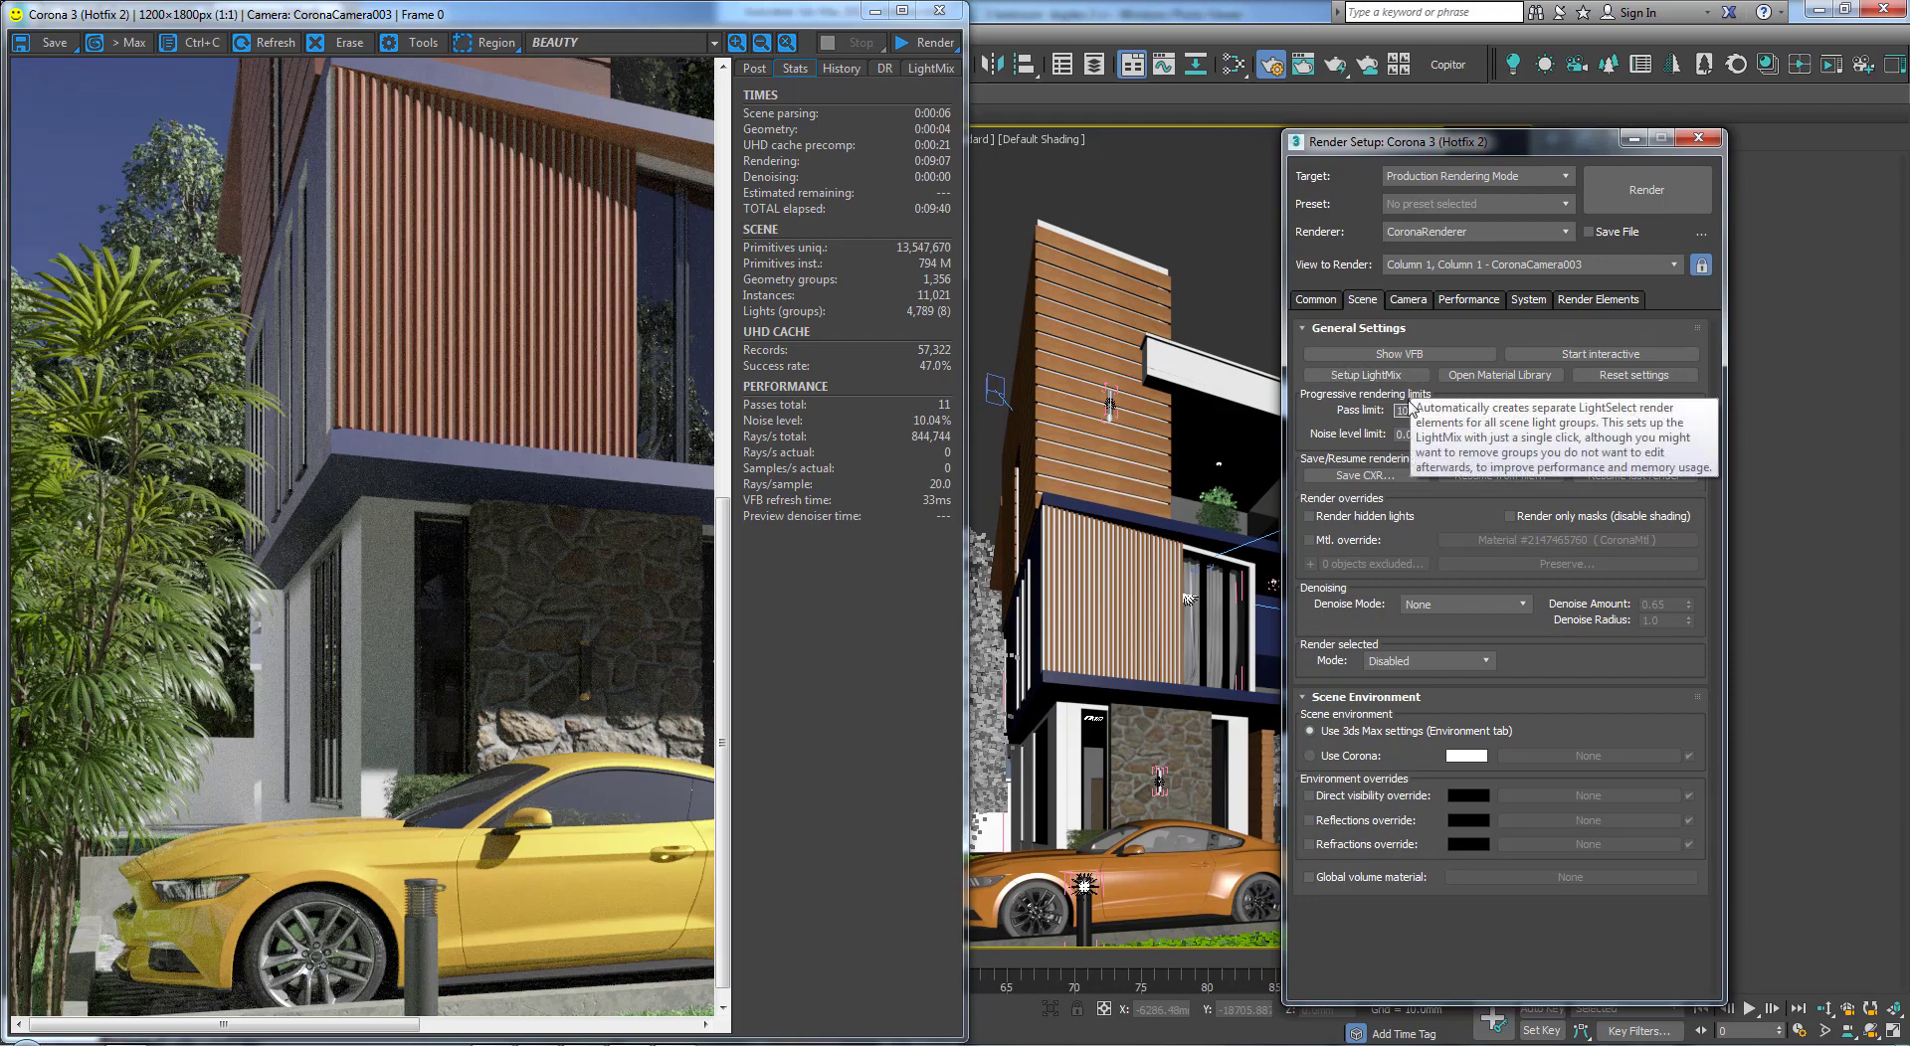
{"action": "type", "text": "0"}
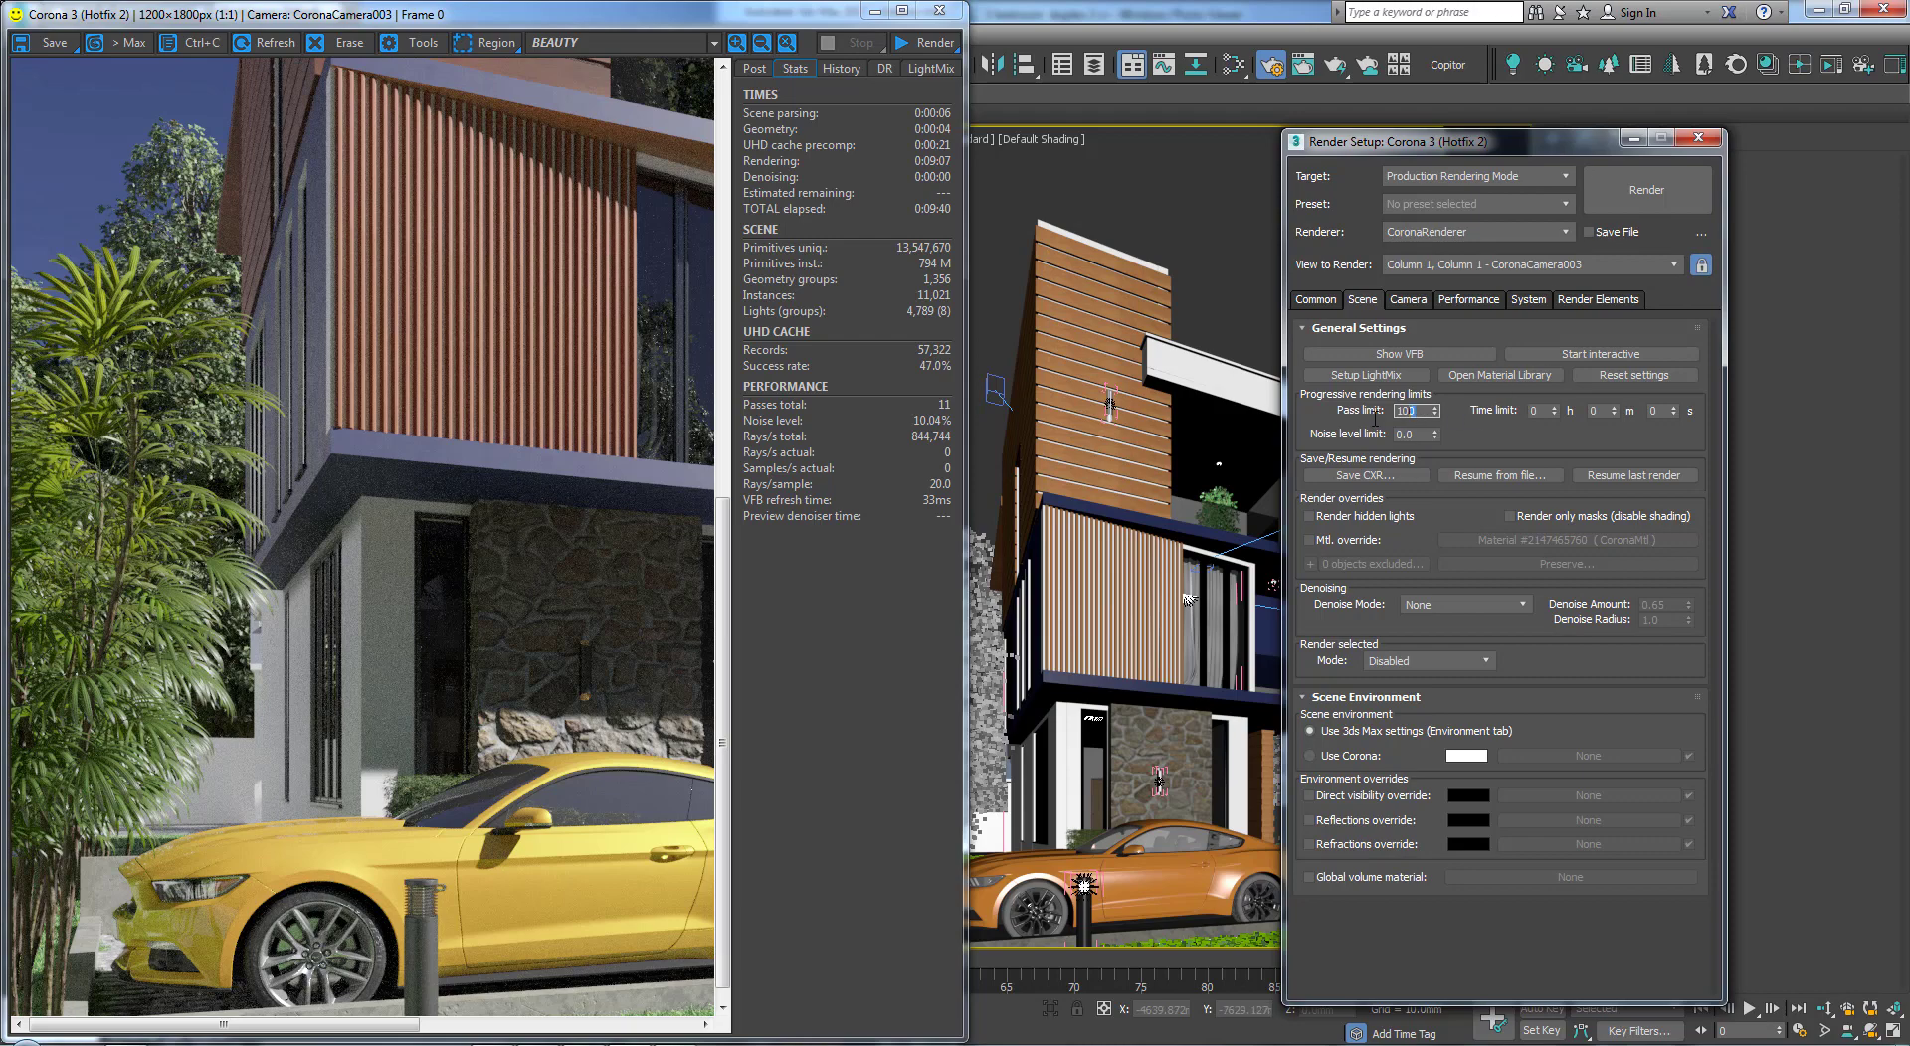
Step: Reset the pass limit to 0 and set the progressive rendering time limit to 10 hours
{"action": "type", "text": "0"}
{"action": "key", "text": "Return"}
{"action": "left_click", "coordinate": [1540, 408]}
Step: Enlarge the frame buffer to recheck the grain on the upper facade, and return to the progressive rendering limits
{"action": "double_click", "coordinate": [409, 556]}
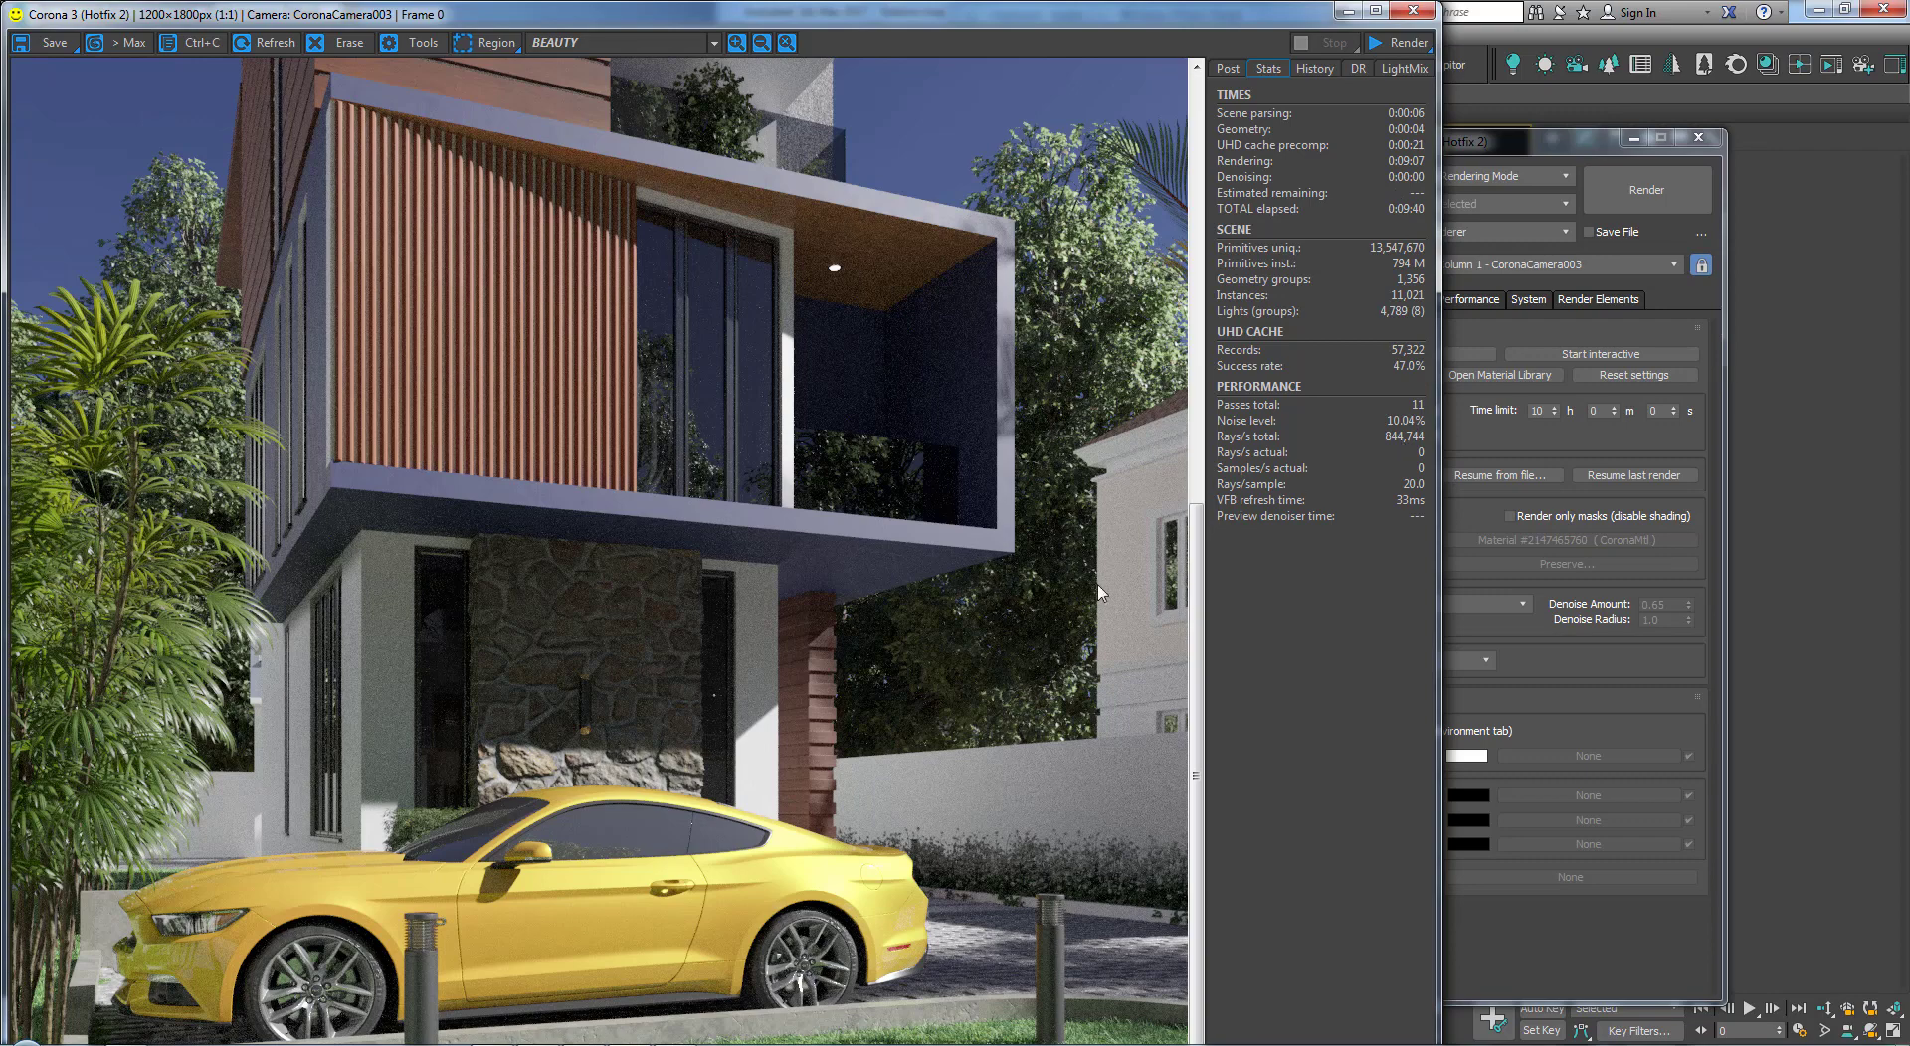
{"action": "scroll", "coordinate": [1037, 579], "scroll_direction": "up", "scroll_amount": 3}
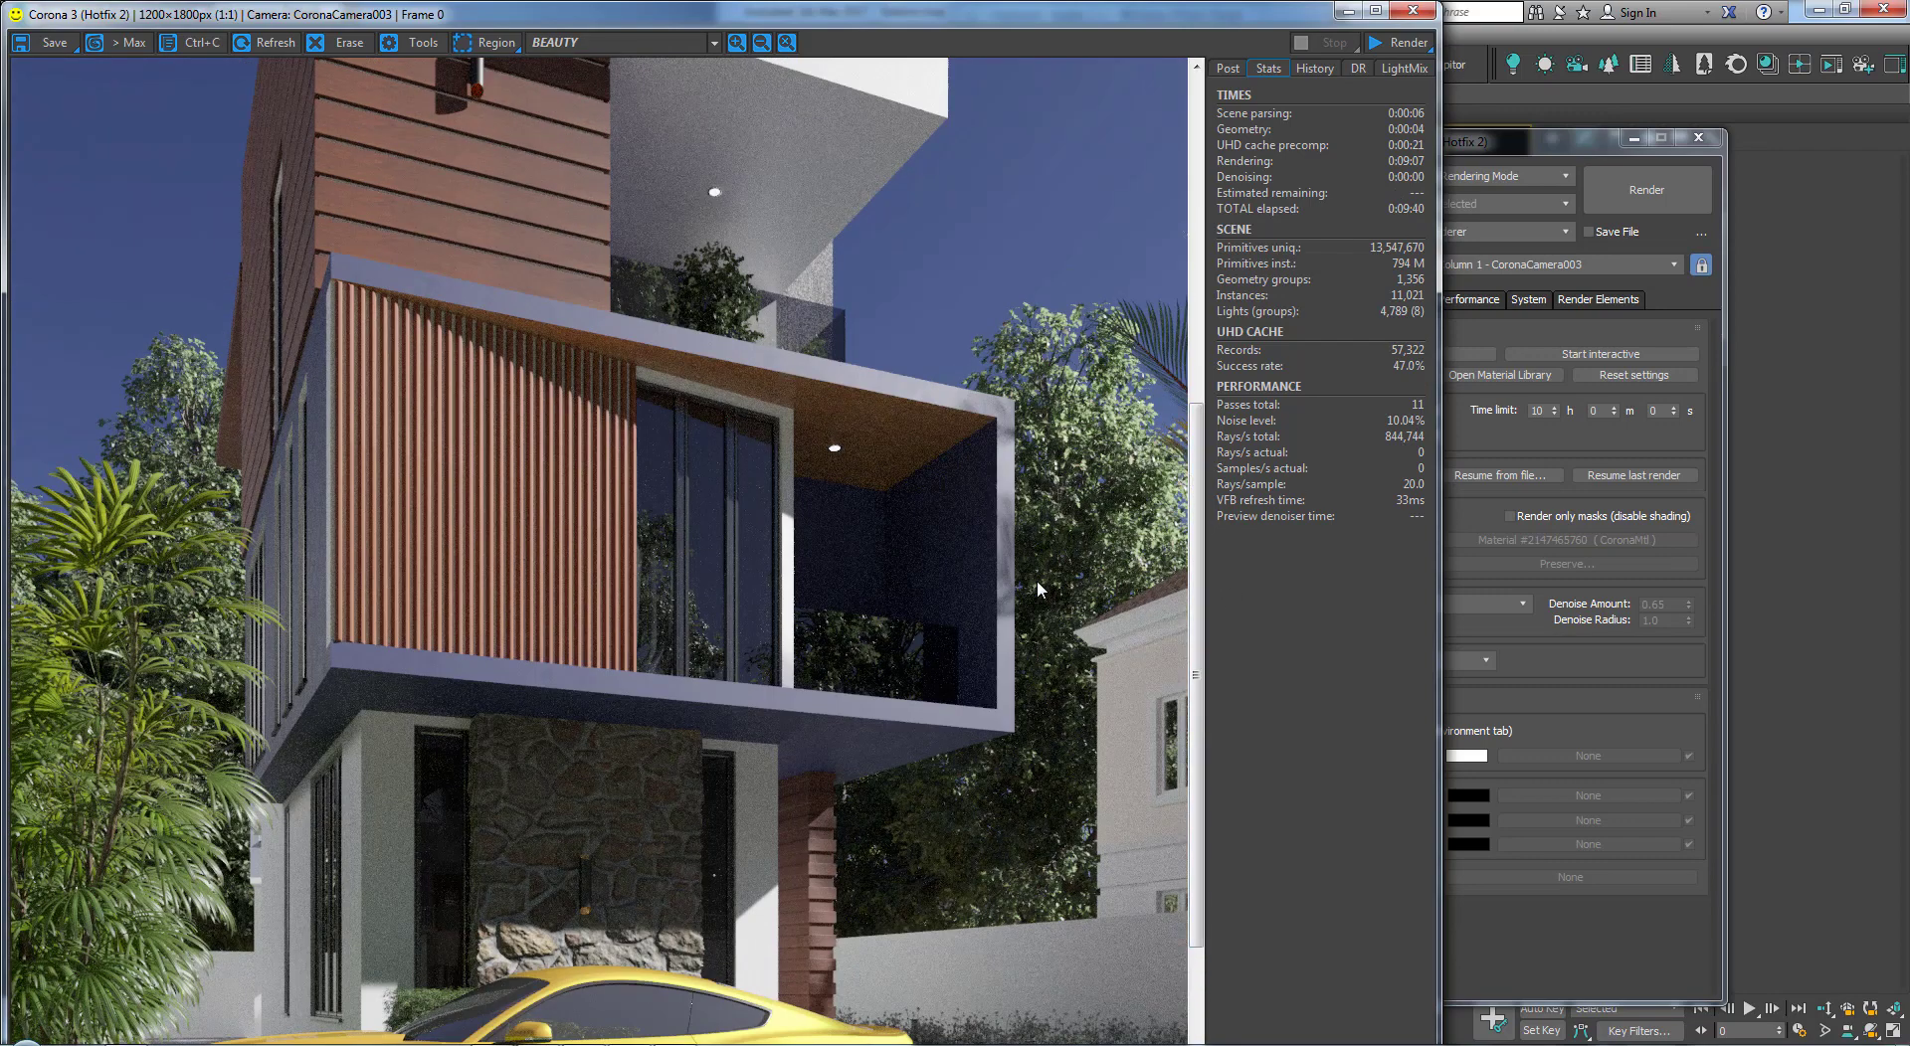
{"action": "left_click", "coordinate": [1561, 447]}
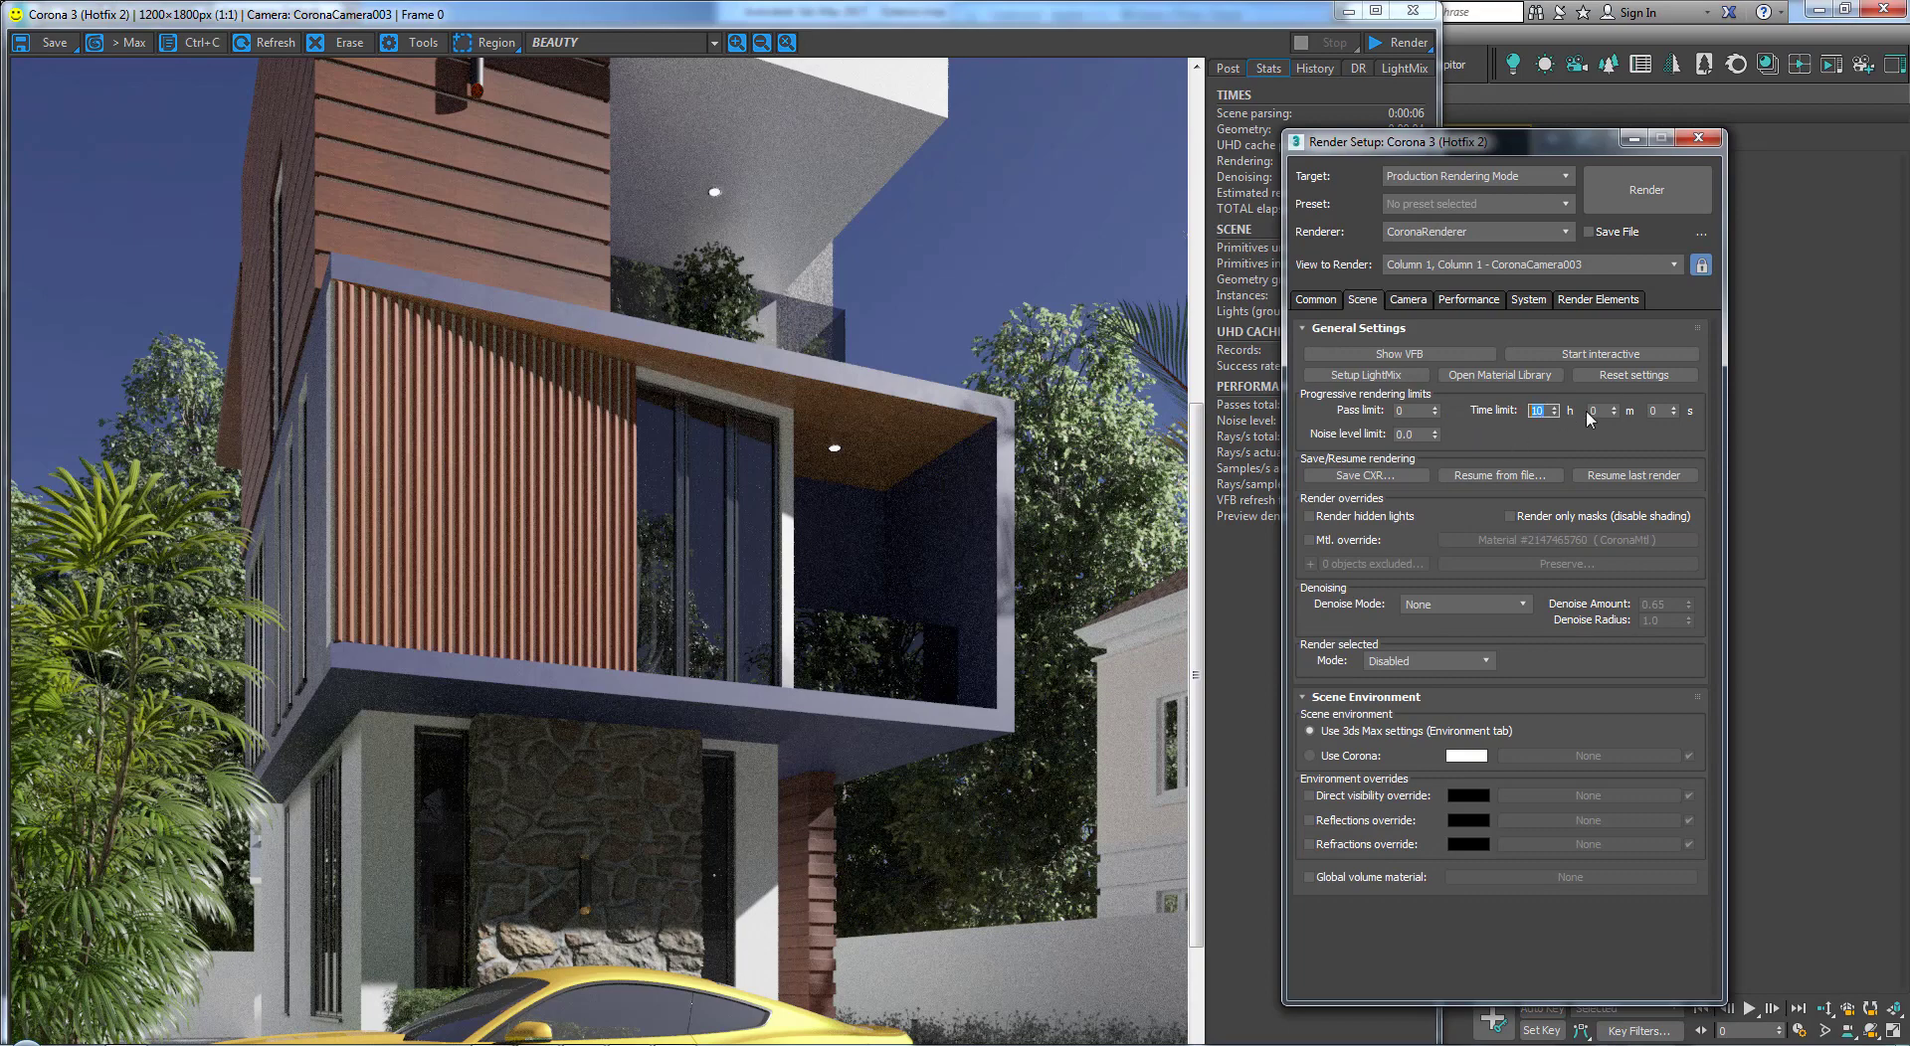
Step: Reset the progressive rendering time limit to 0 hours and set the noise level limit to 7, referring to the render statistics
{"action": "type", "text": "0"}
{"action": "left_click", "coordinate": [1589, 412]}
{"action": "double_click", "coordinate": [1416, 435]}
{"action": "left_click", "coordinate": [1226, 582]}
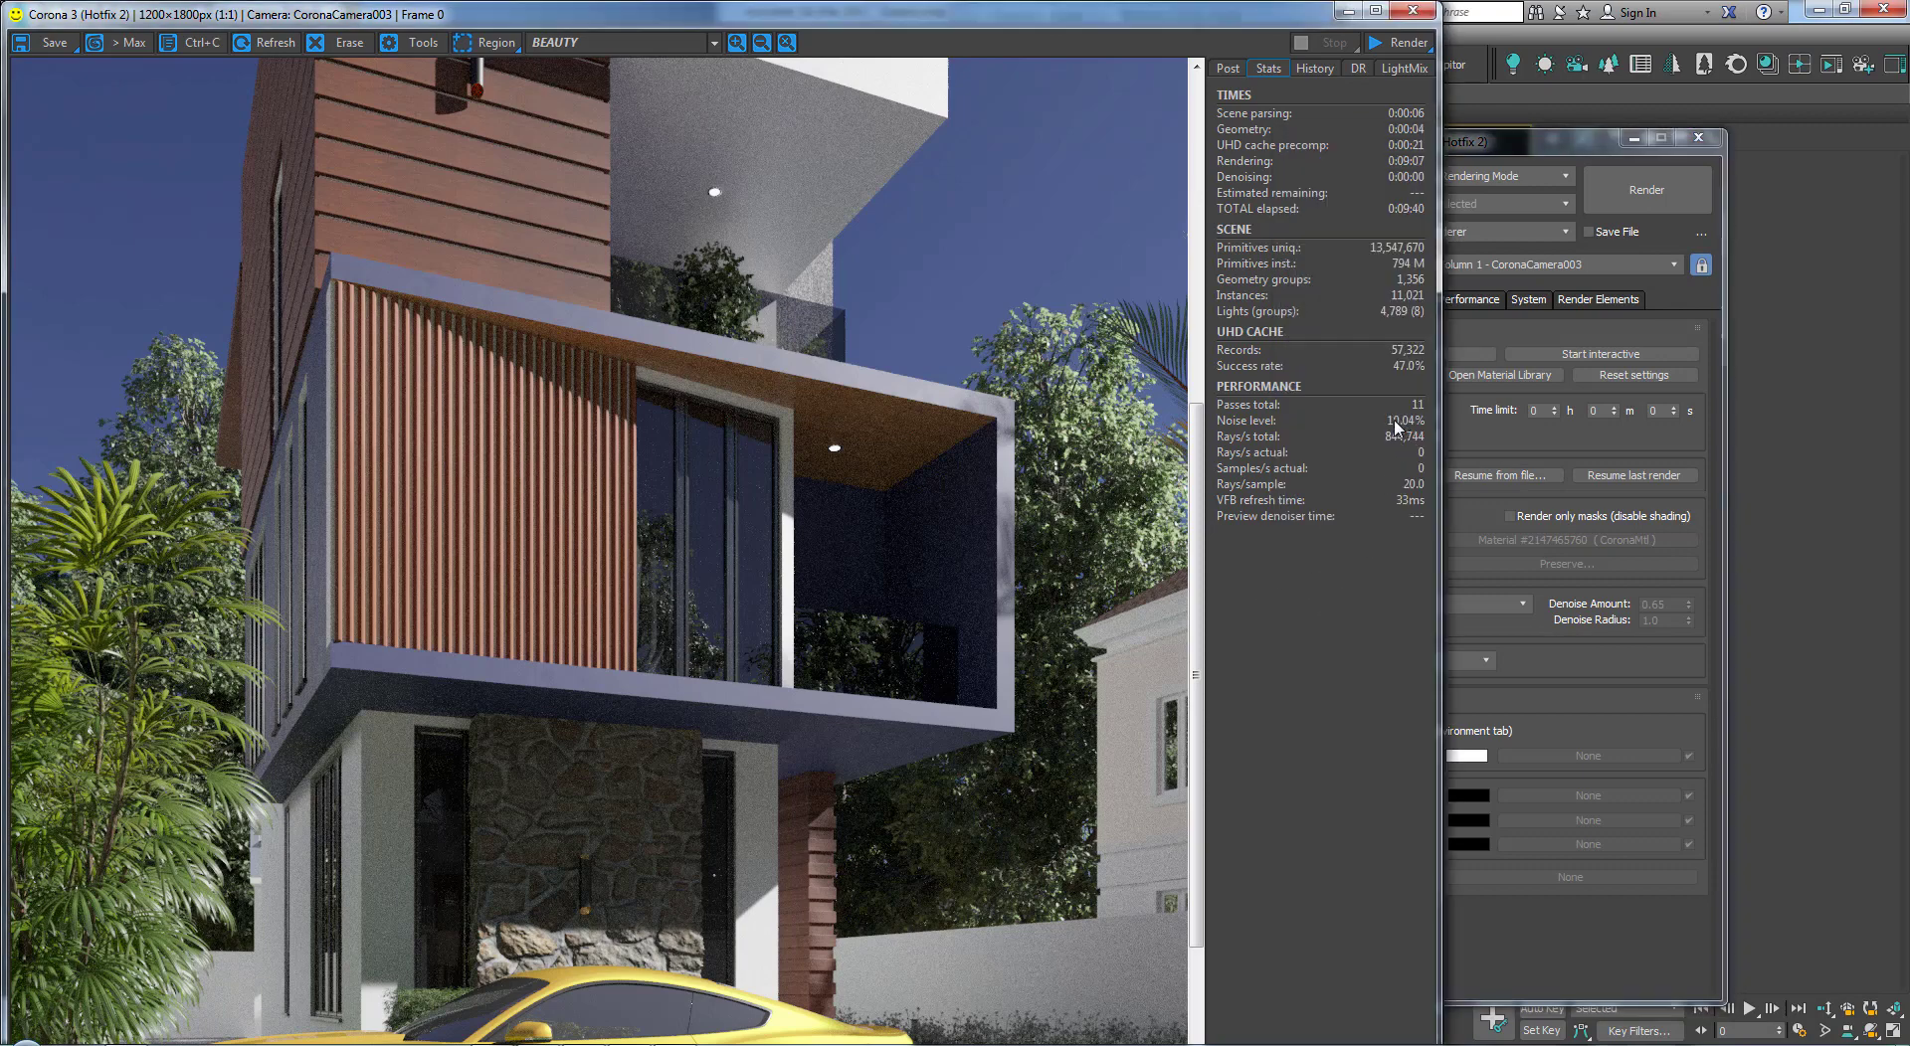
{"action": "left_click", "coordinate": [1498, 422]}
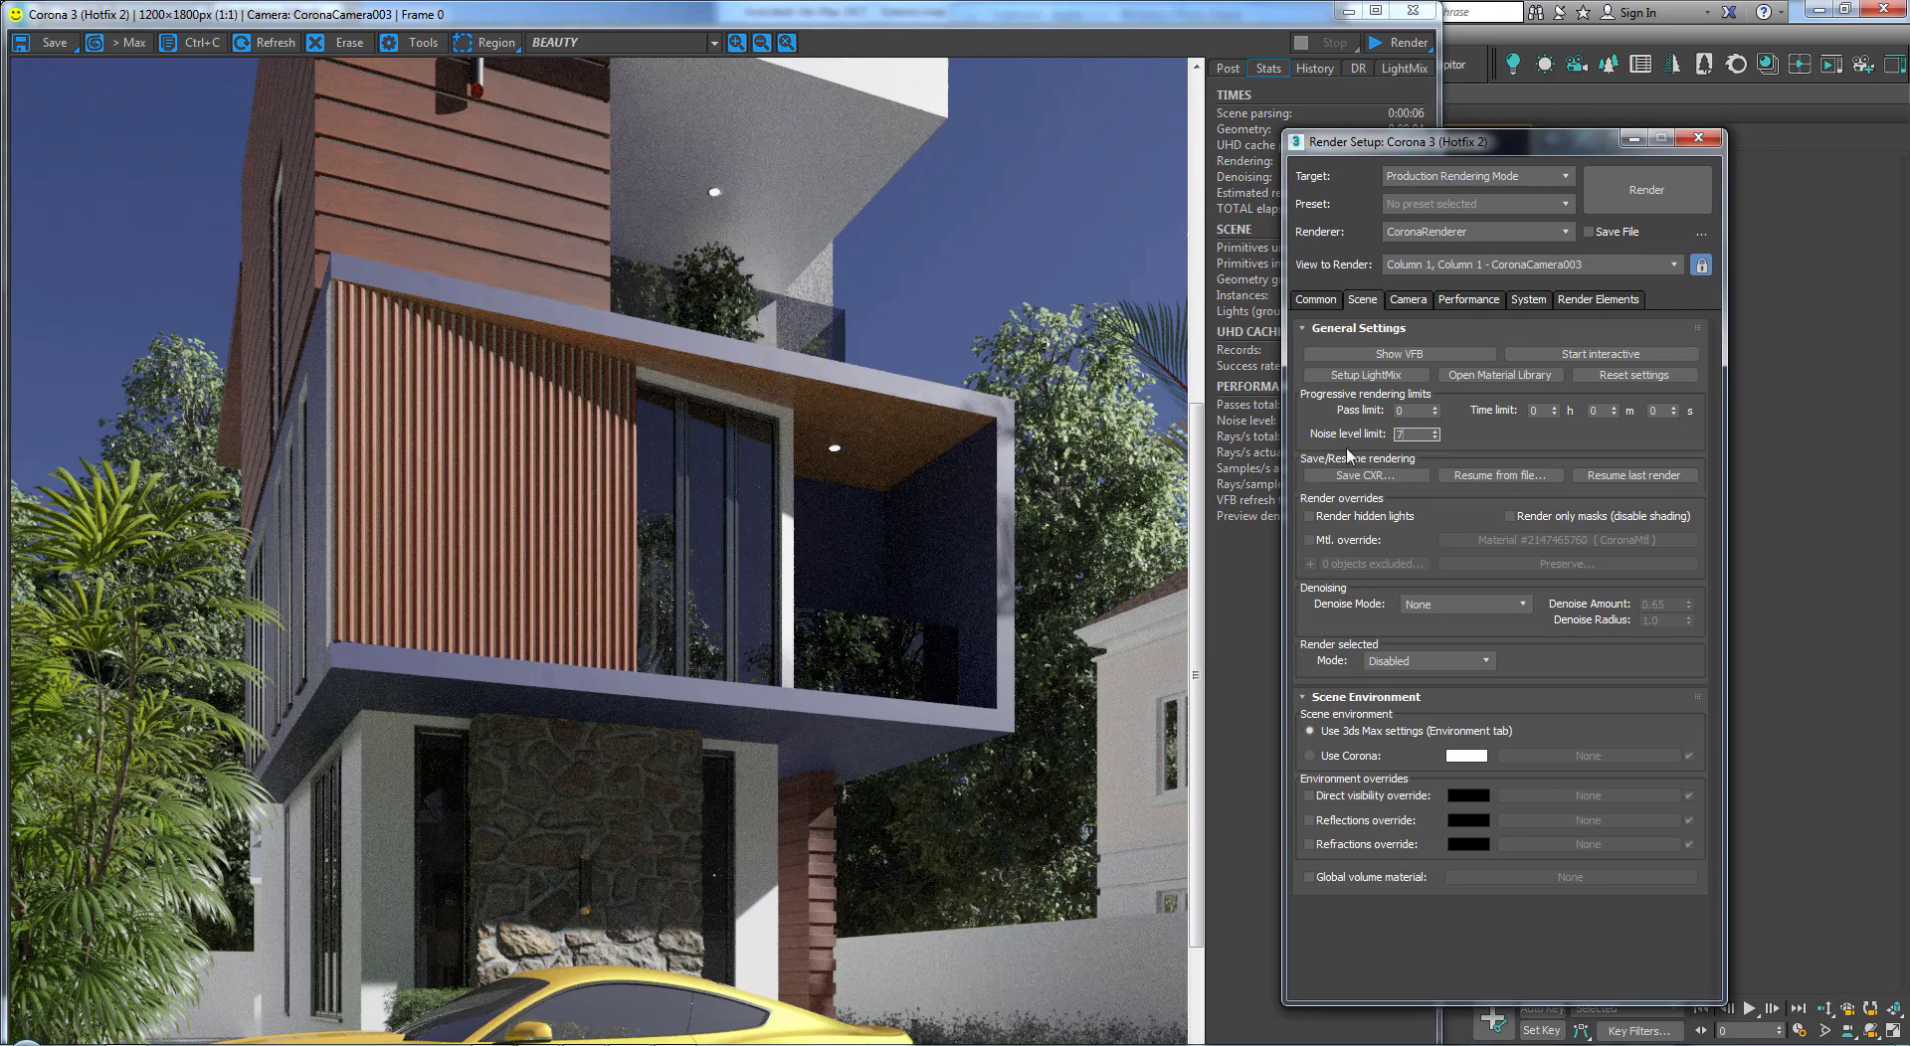
{"action": "left_click", "coordinate": [1018, 525]}
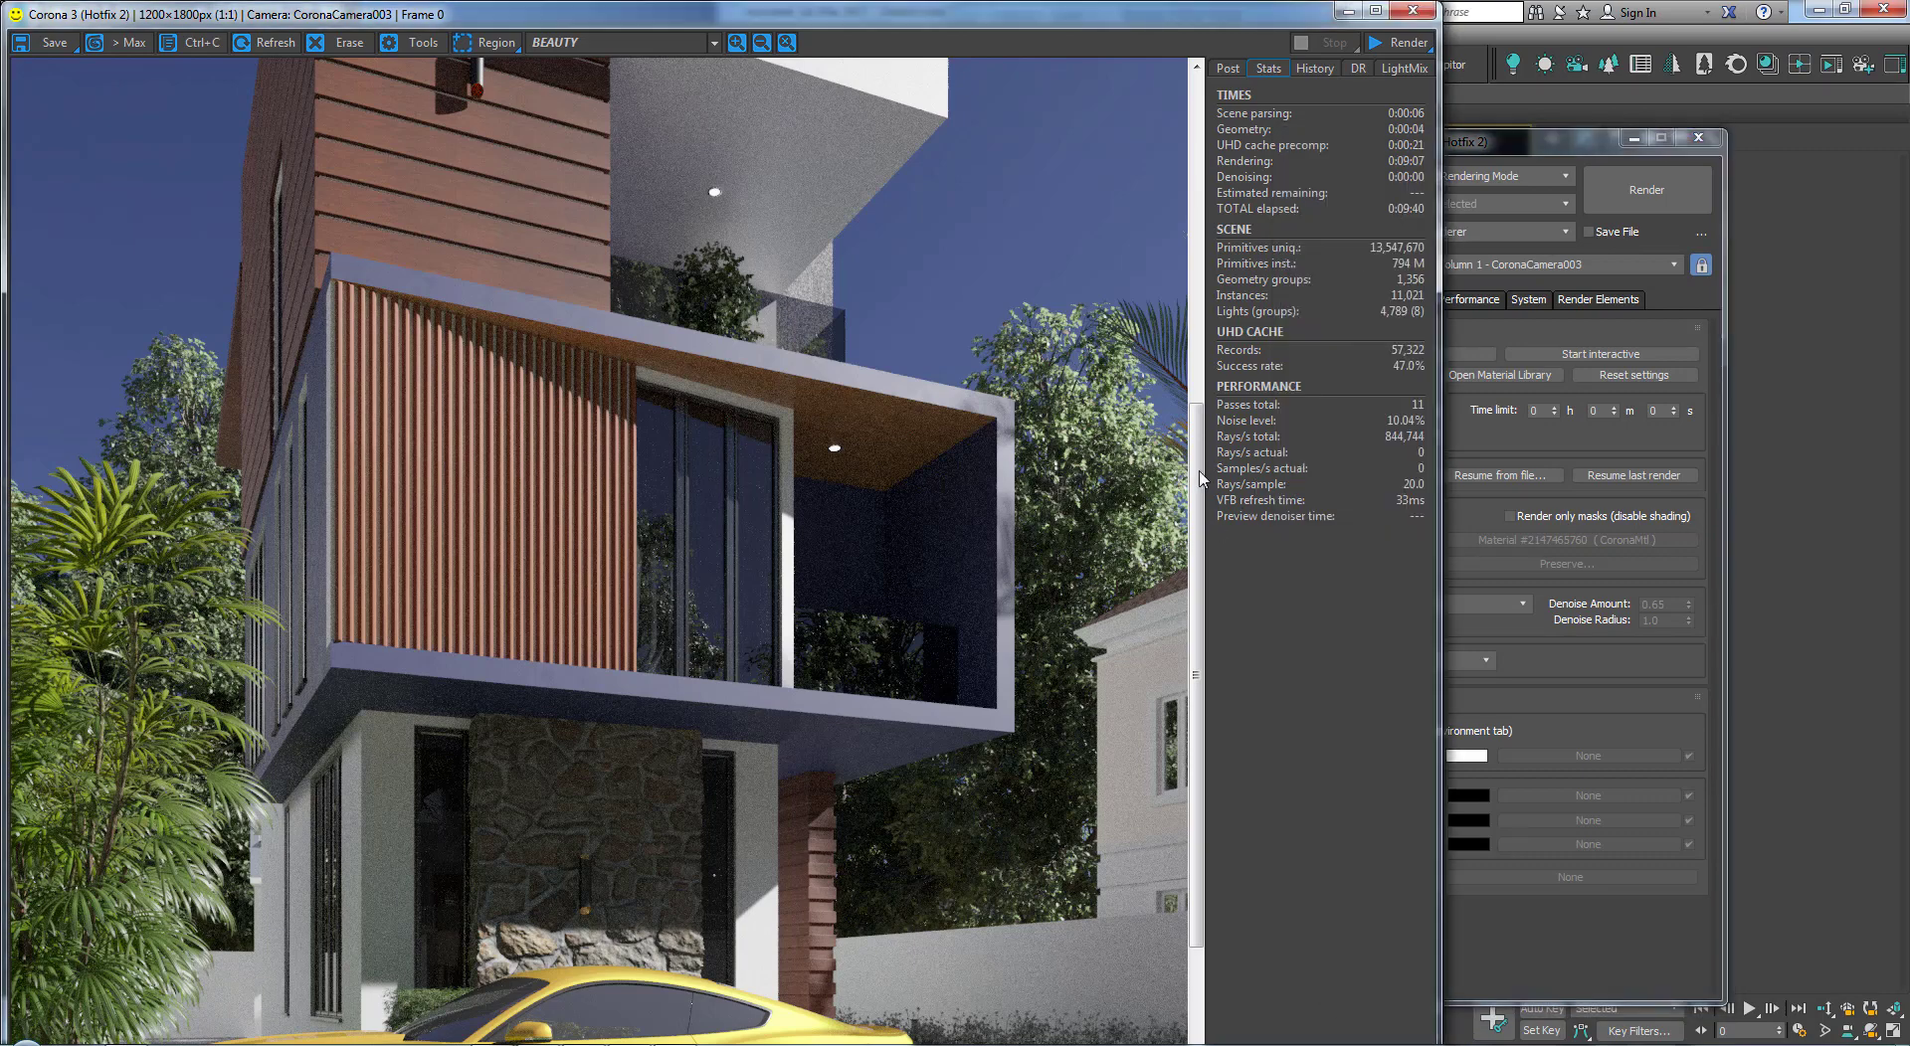
Step: Inspect the grain lower down in the render and reset the noise level limit to 0
{"action": "left_click_drag", "start_coordinate": [1199, 486], "coordinate": [1211, 543]}
{"action": "left_click", "coordinate": [1498, 453]}
{"action": "double_click", "coordinate": [1412, 434]}
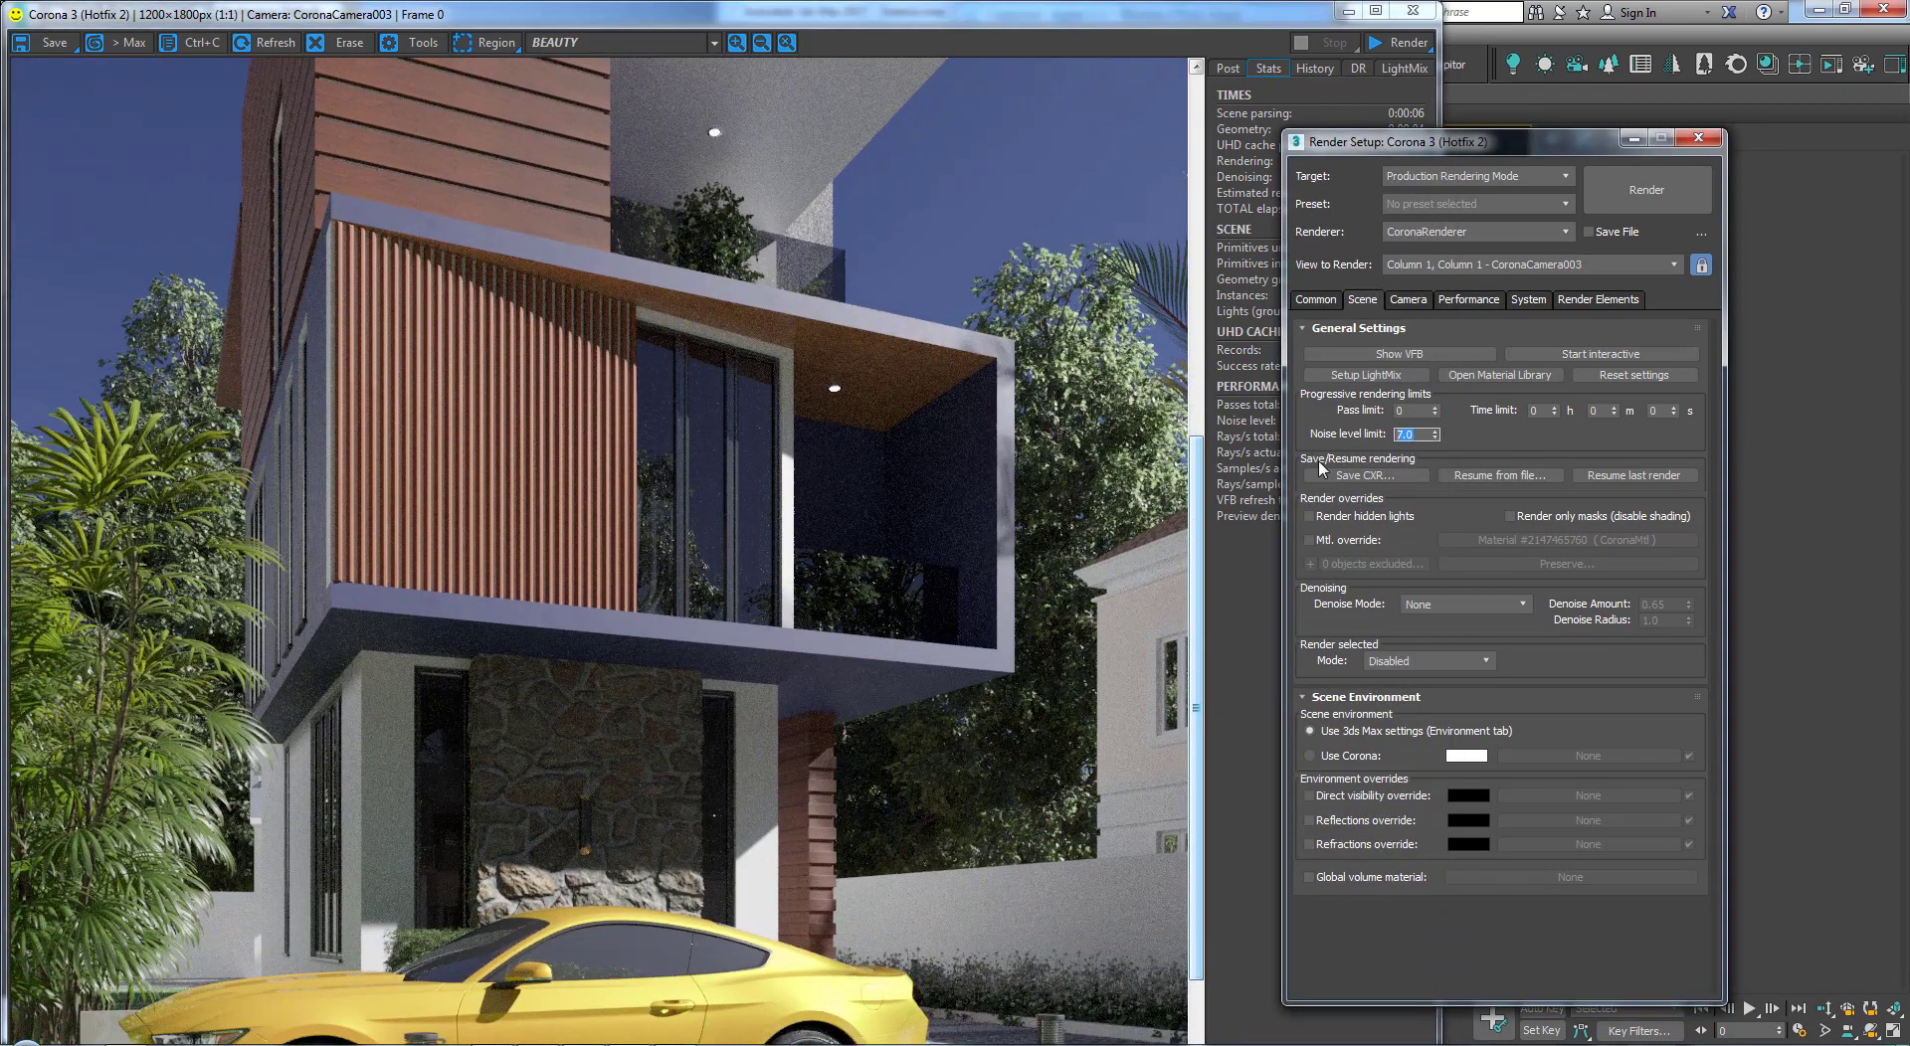
{"action": "left_click", "coordinate": [1036, 547]}
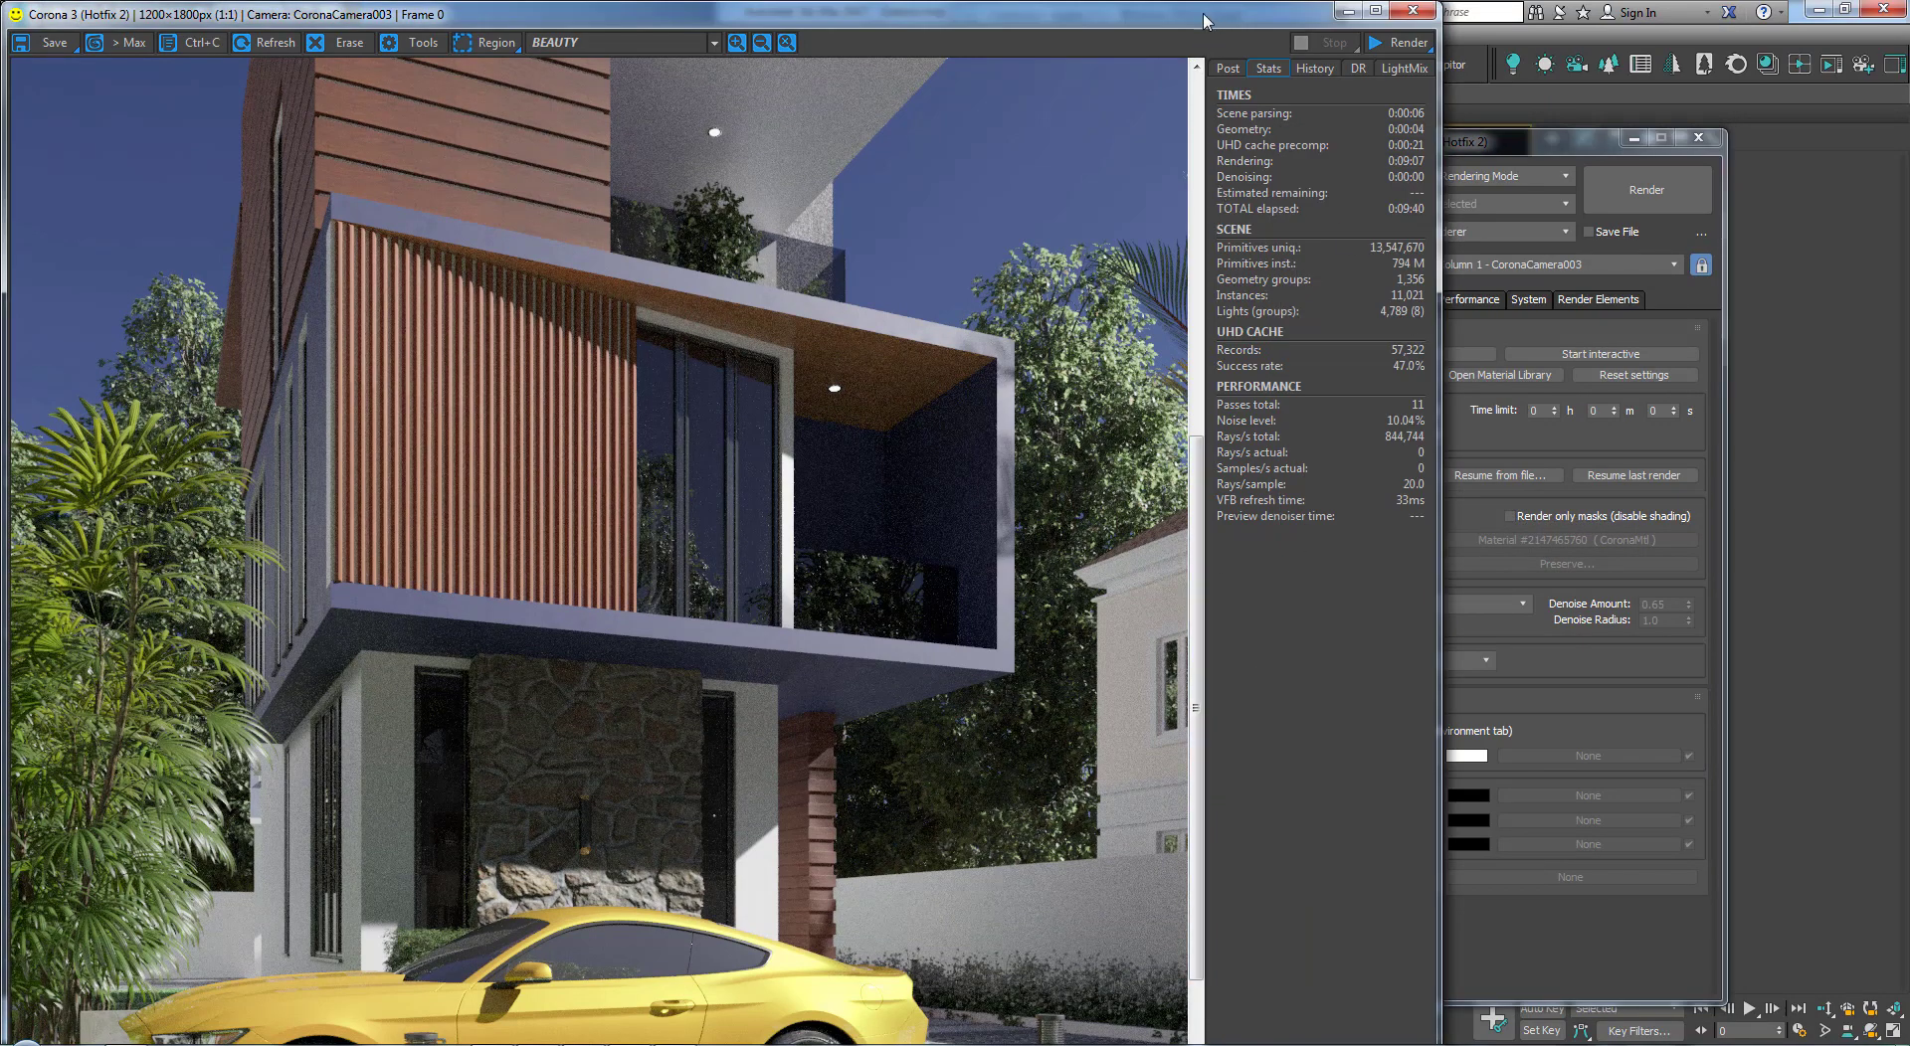
Step: Reposition the frame buffer beside Render Setup and examine the remaining grain on the lower facade and around the car
{"action": "left_click_drag", "start_coordinate": [1201, 27], "coordinate": [939, 70]}
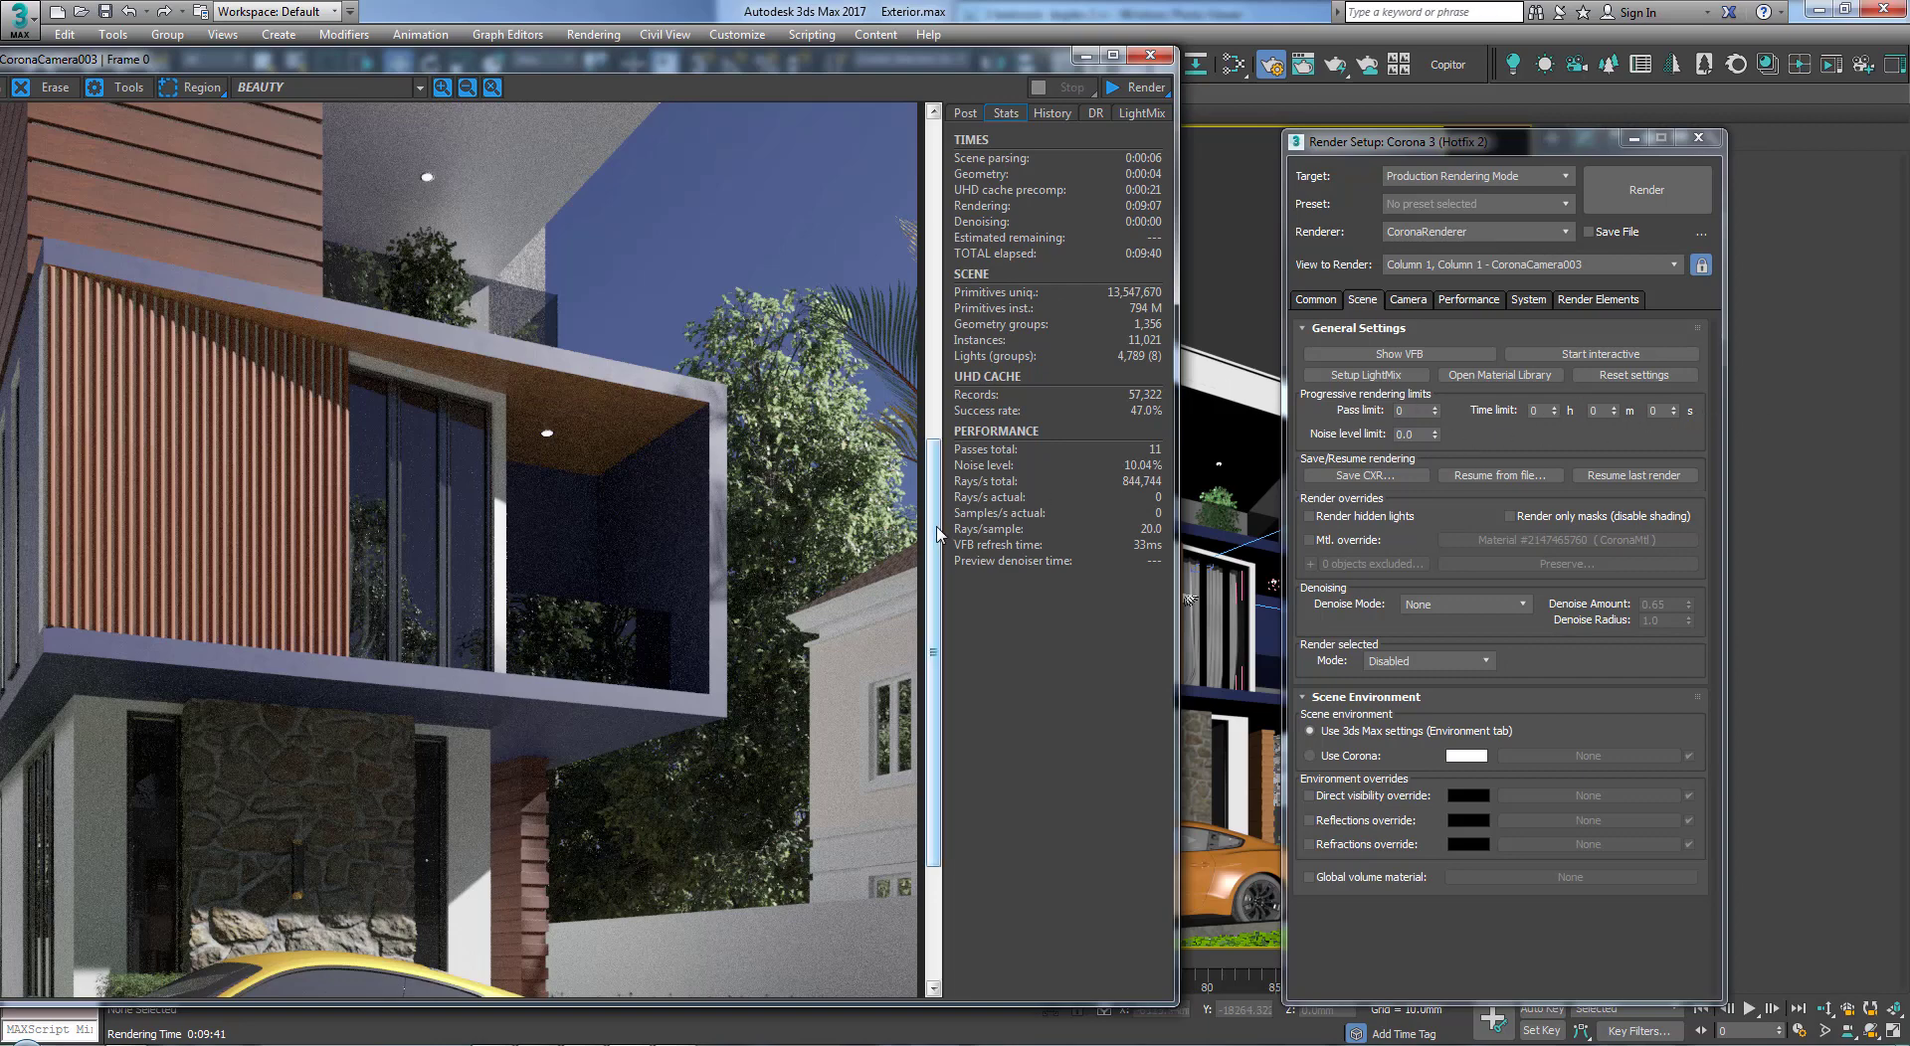
{"action": "left_click_drag", "start_coordinate": [937, 534], "coordinate": [935, 622]}
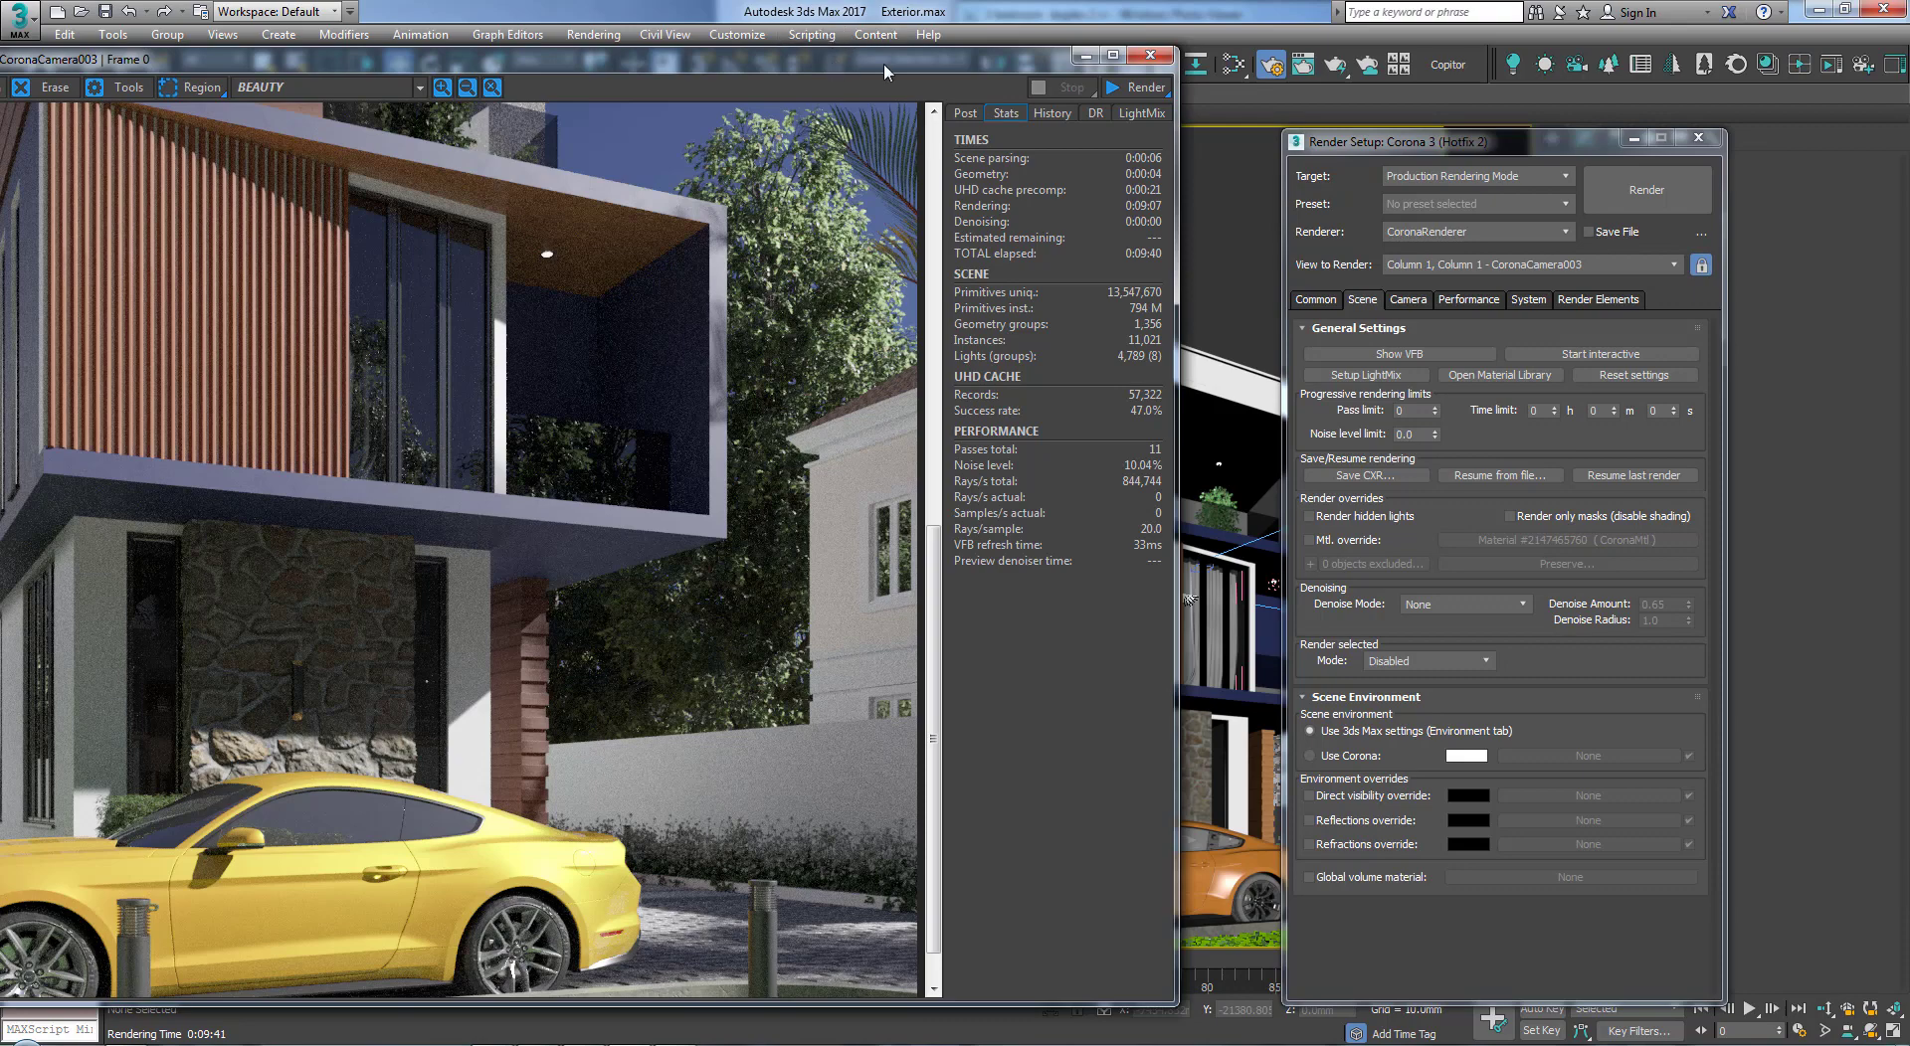
{"action": "left_click_drag", "start_coordinate": [885, 71], "coordinate": [989, 78]}
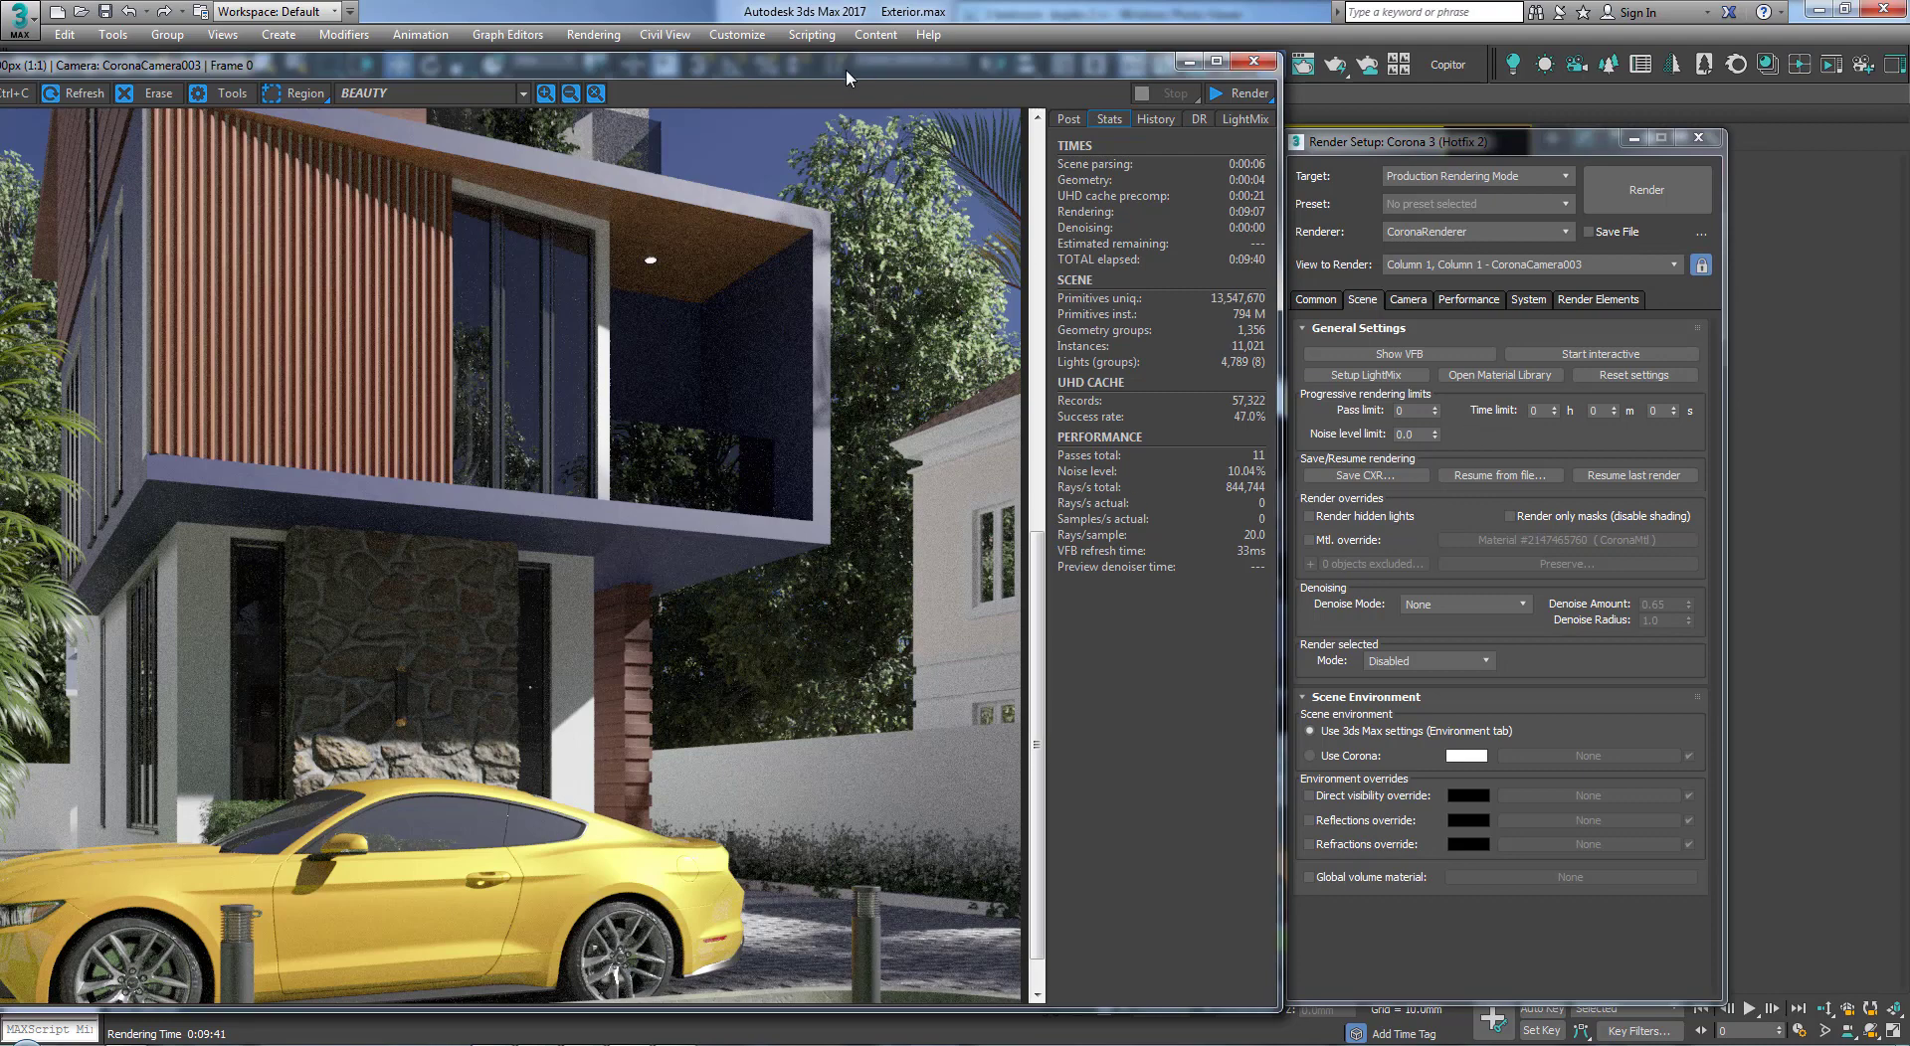
{"action": "left_click_drag", "start_coordinate": [847, 72], "coordinate": [1015, 45]}
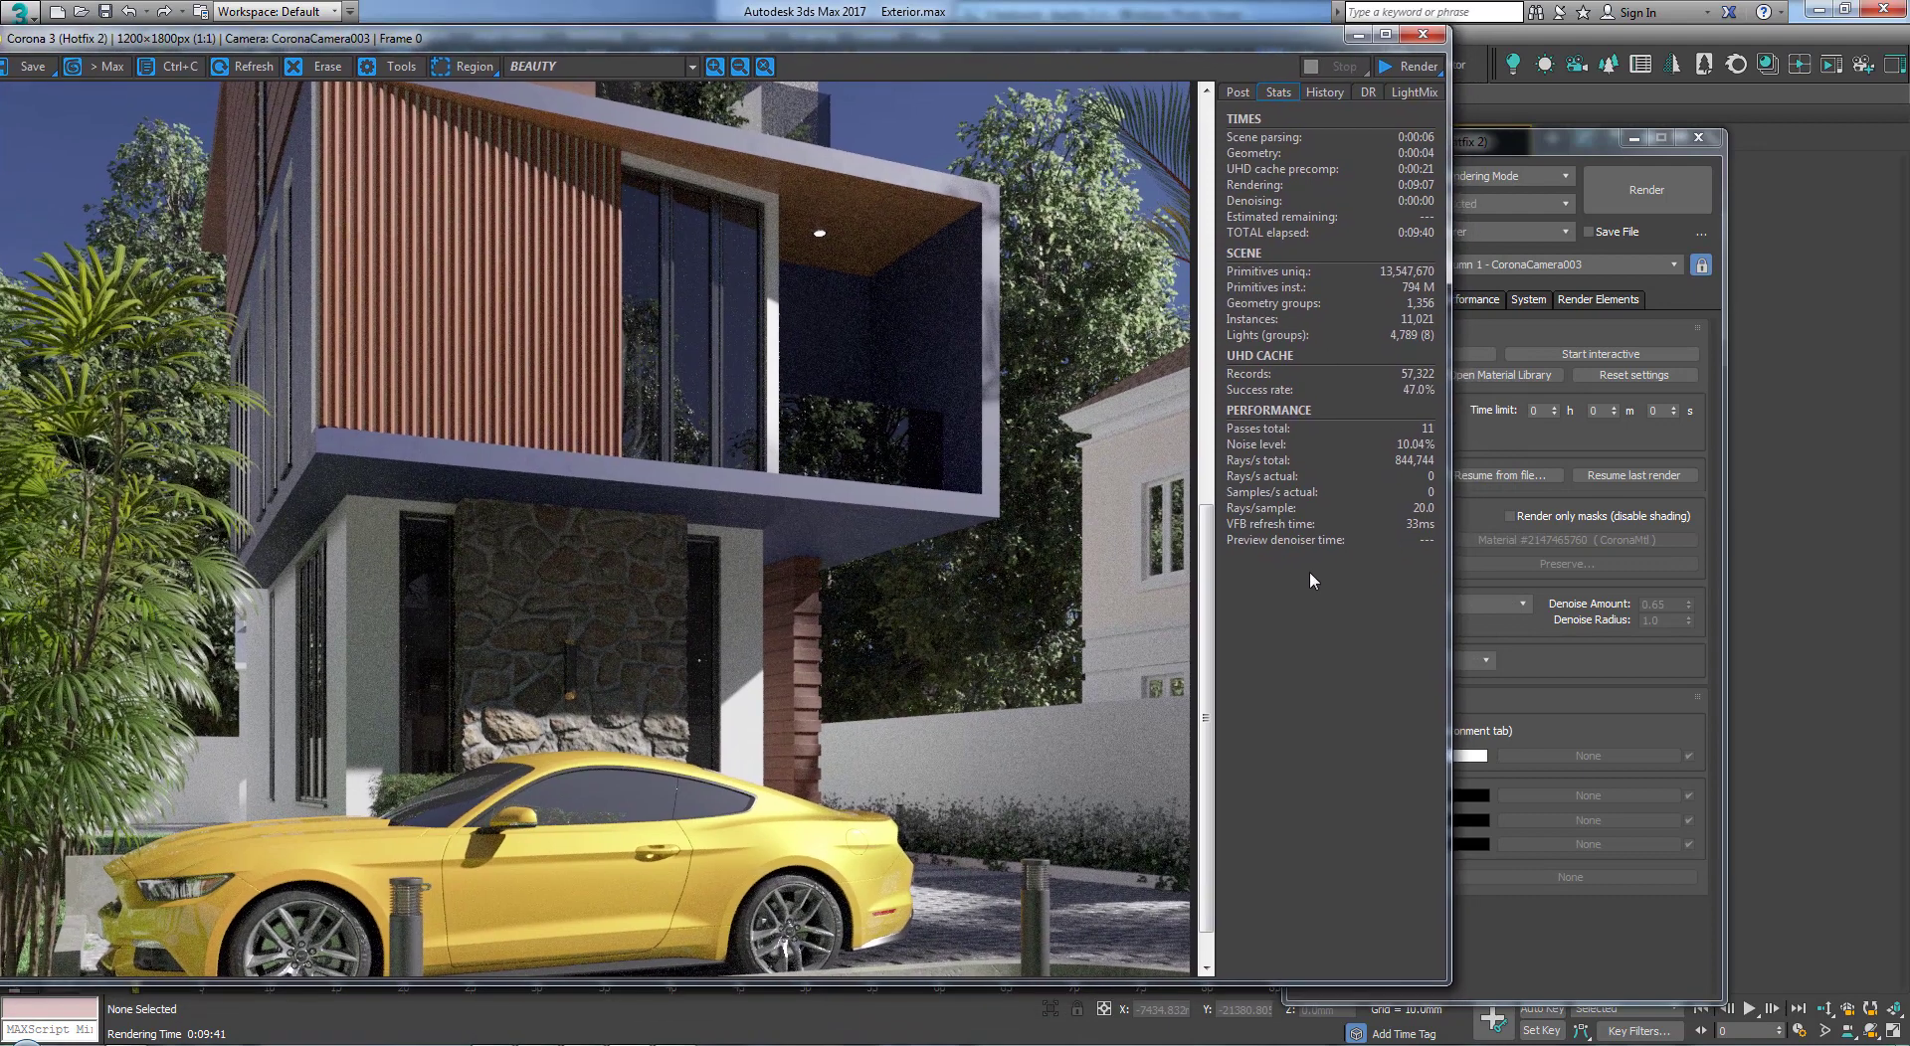
{"action": "left_click_drag", "start_coordinate": [1210, 610], "coordinate": [1218, 672]}
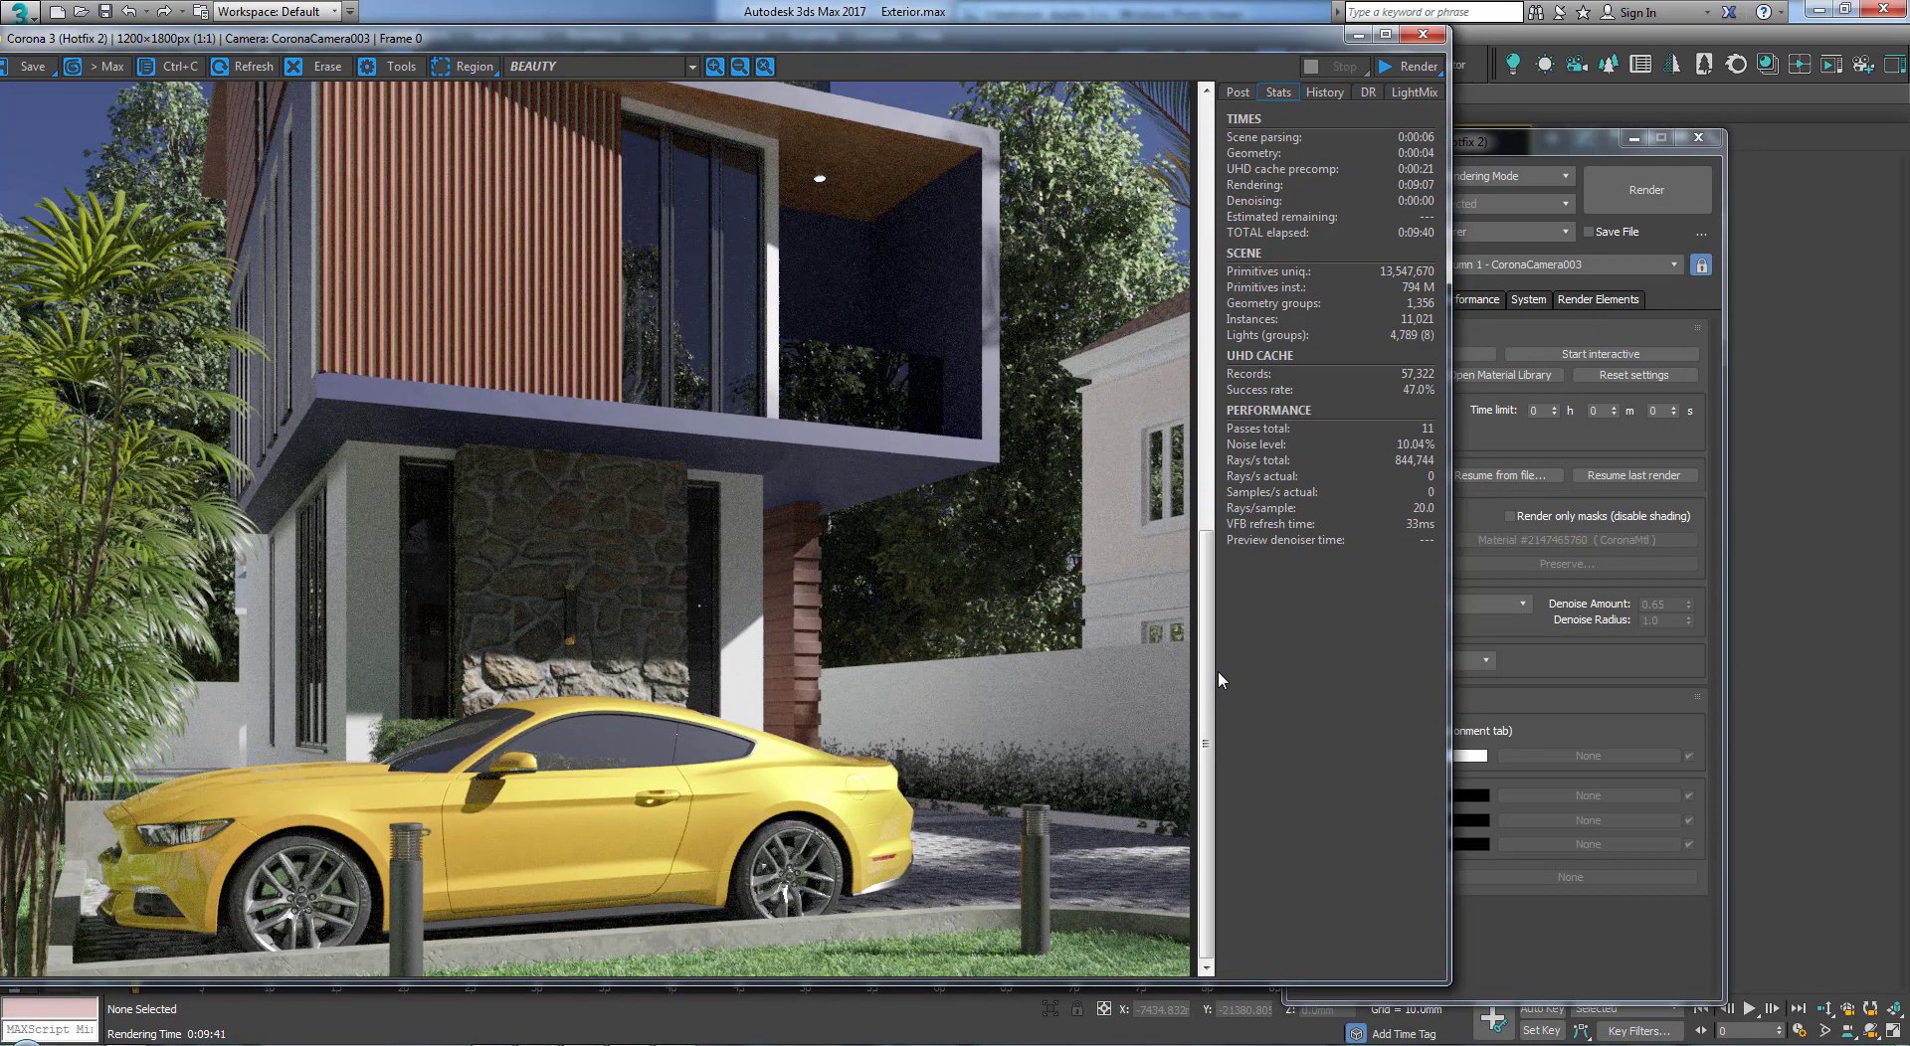
{"action": "left_click", "coordinate": [1572, 660]}
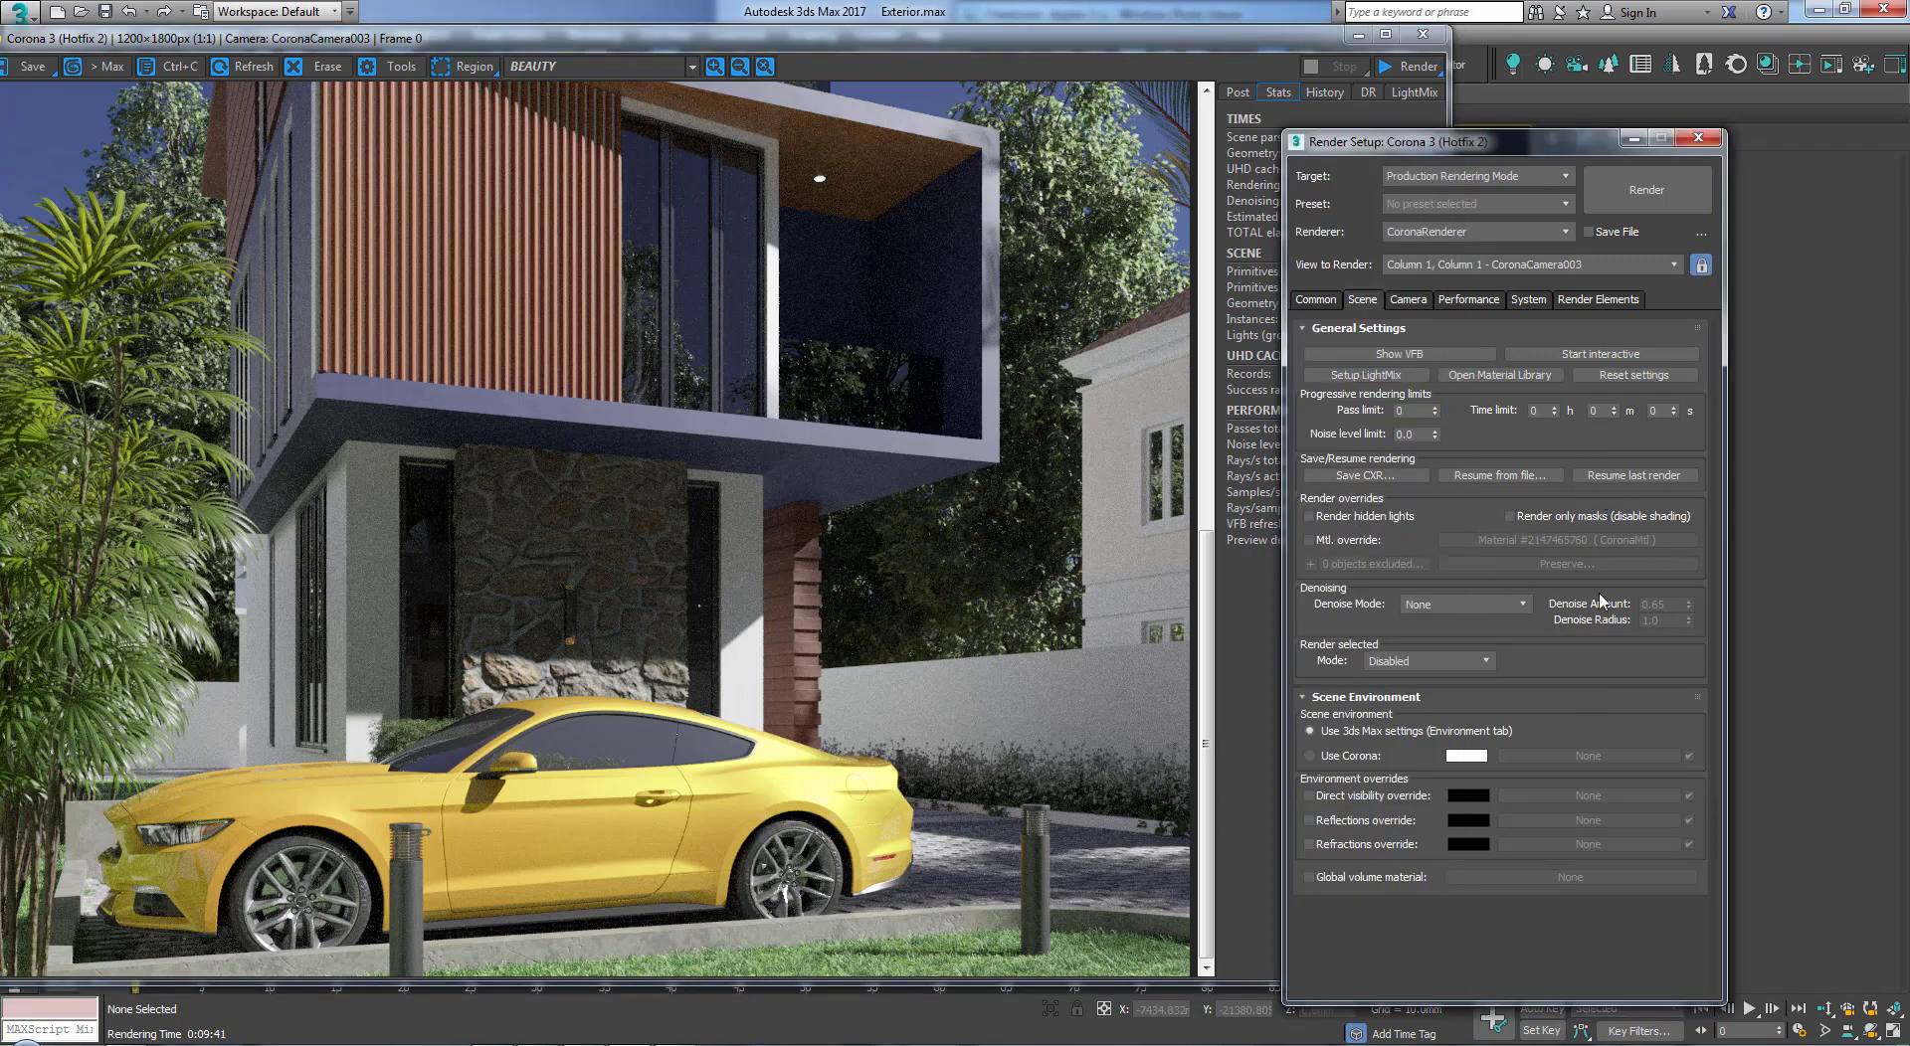
Step: Try the Fast preview (NVIDIA) denoise mode and look over the grain on the upper facade
{"action": "left_click", "coordinate": [1482, 606]}
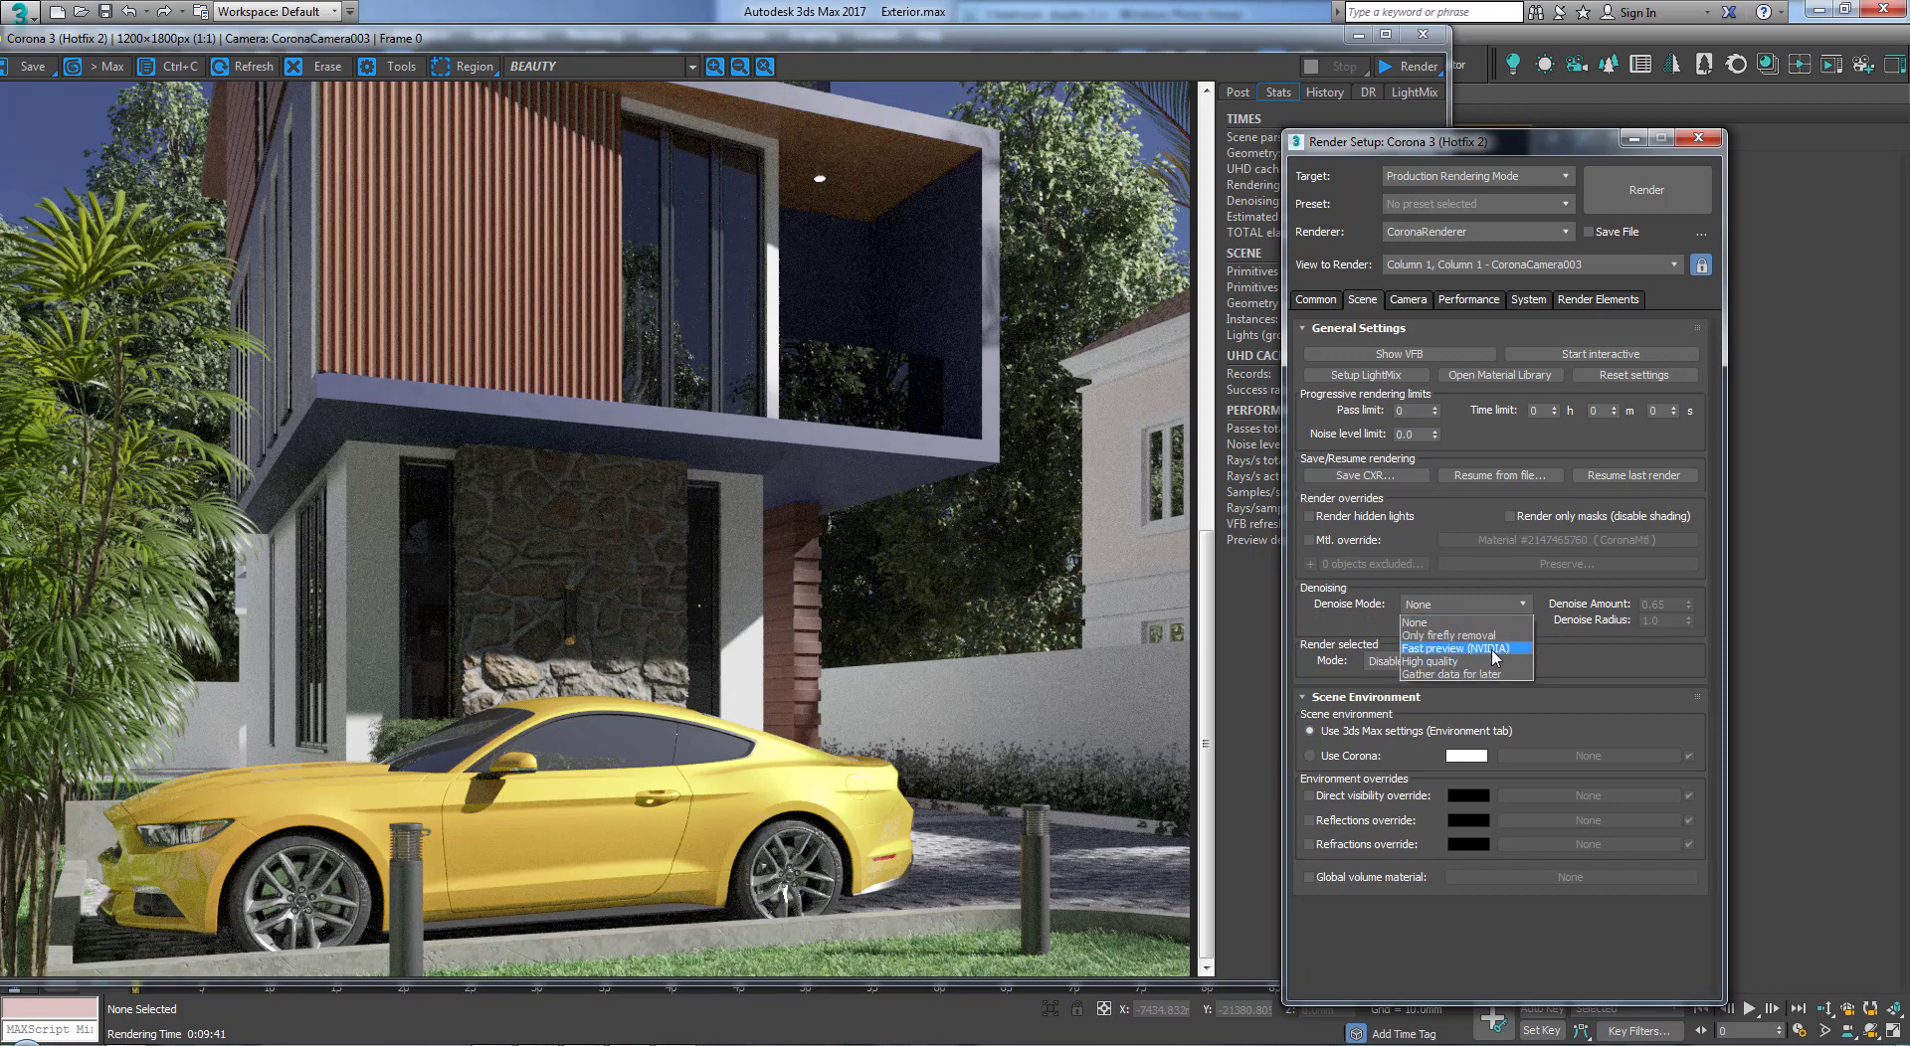
{"action": "left_click", "coordinate": [1007, 604]}
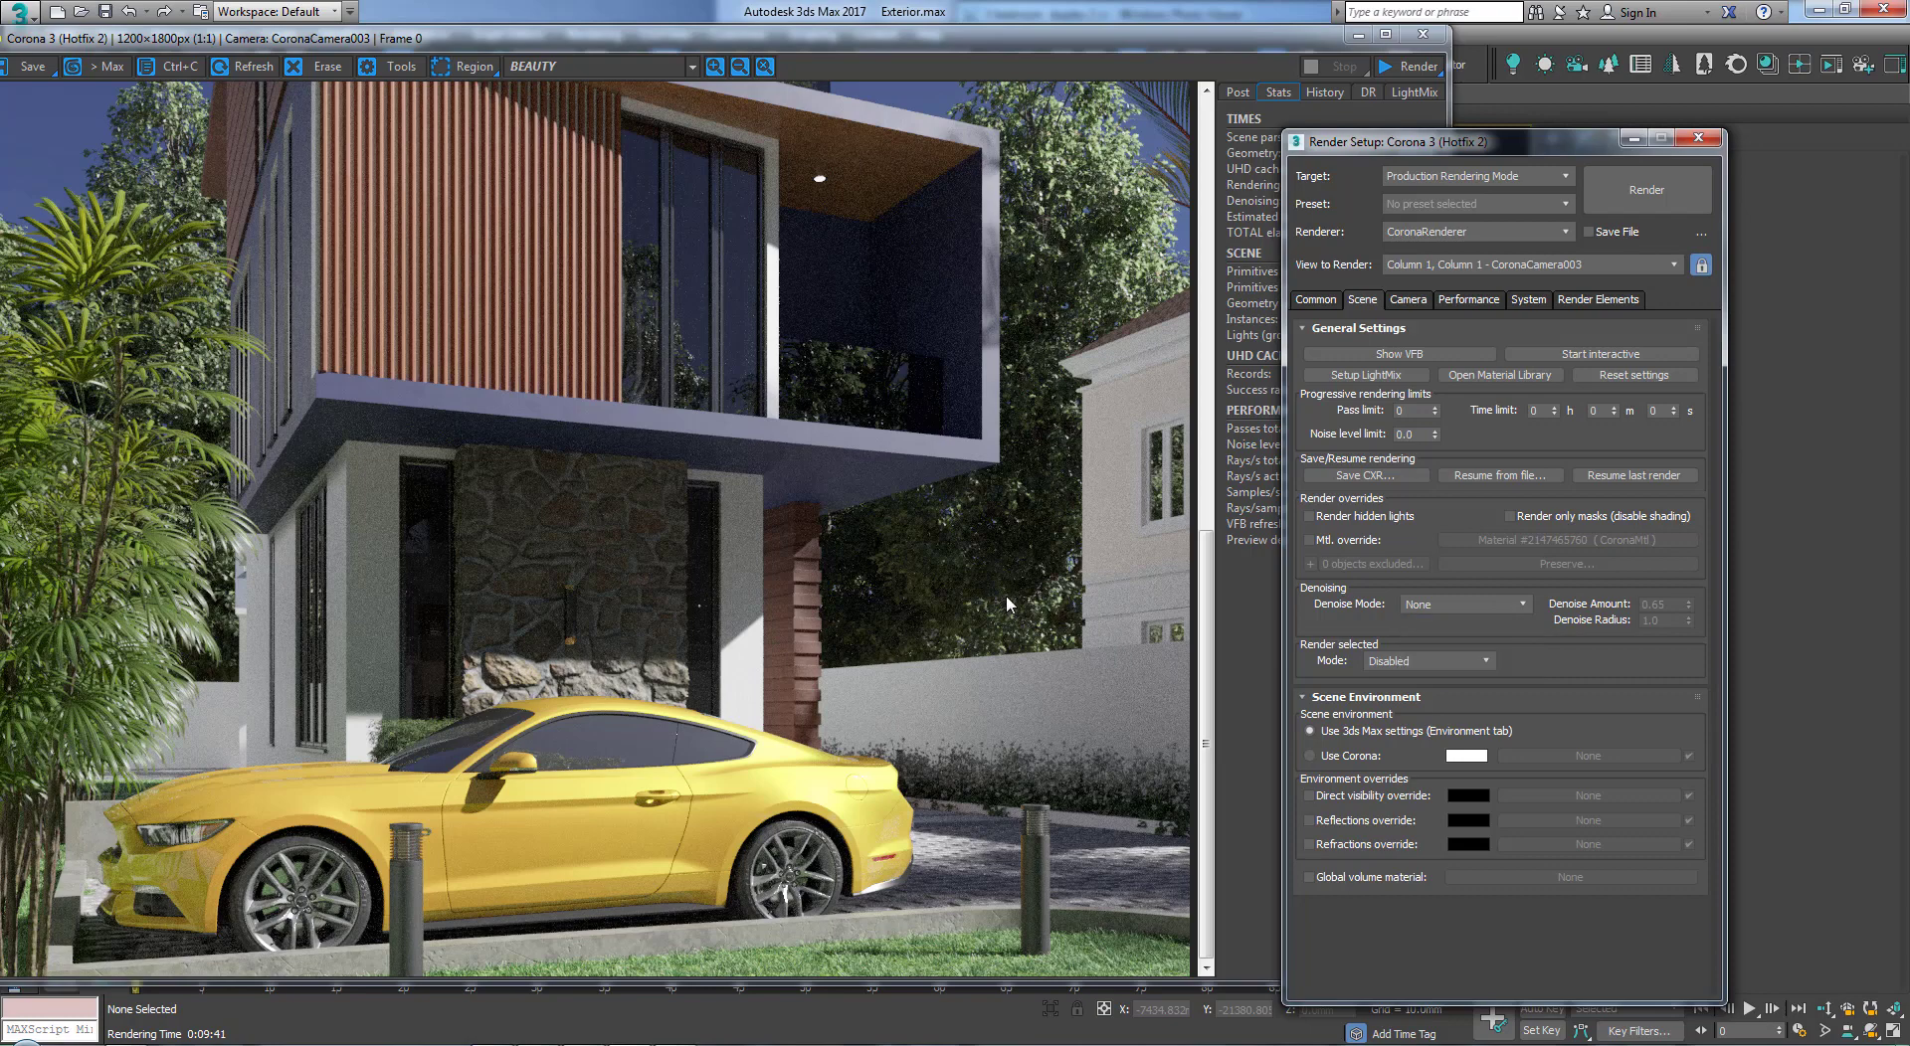
{"action": "left_click", "coordinate": [1482, 606]}
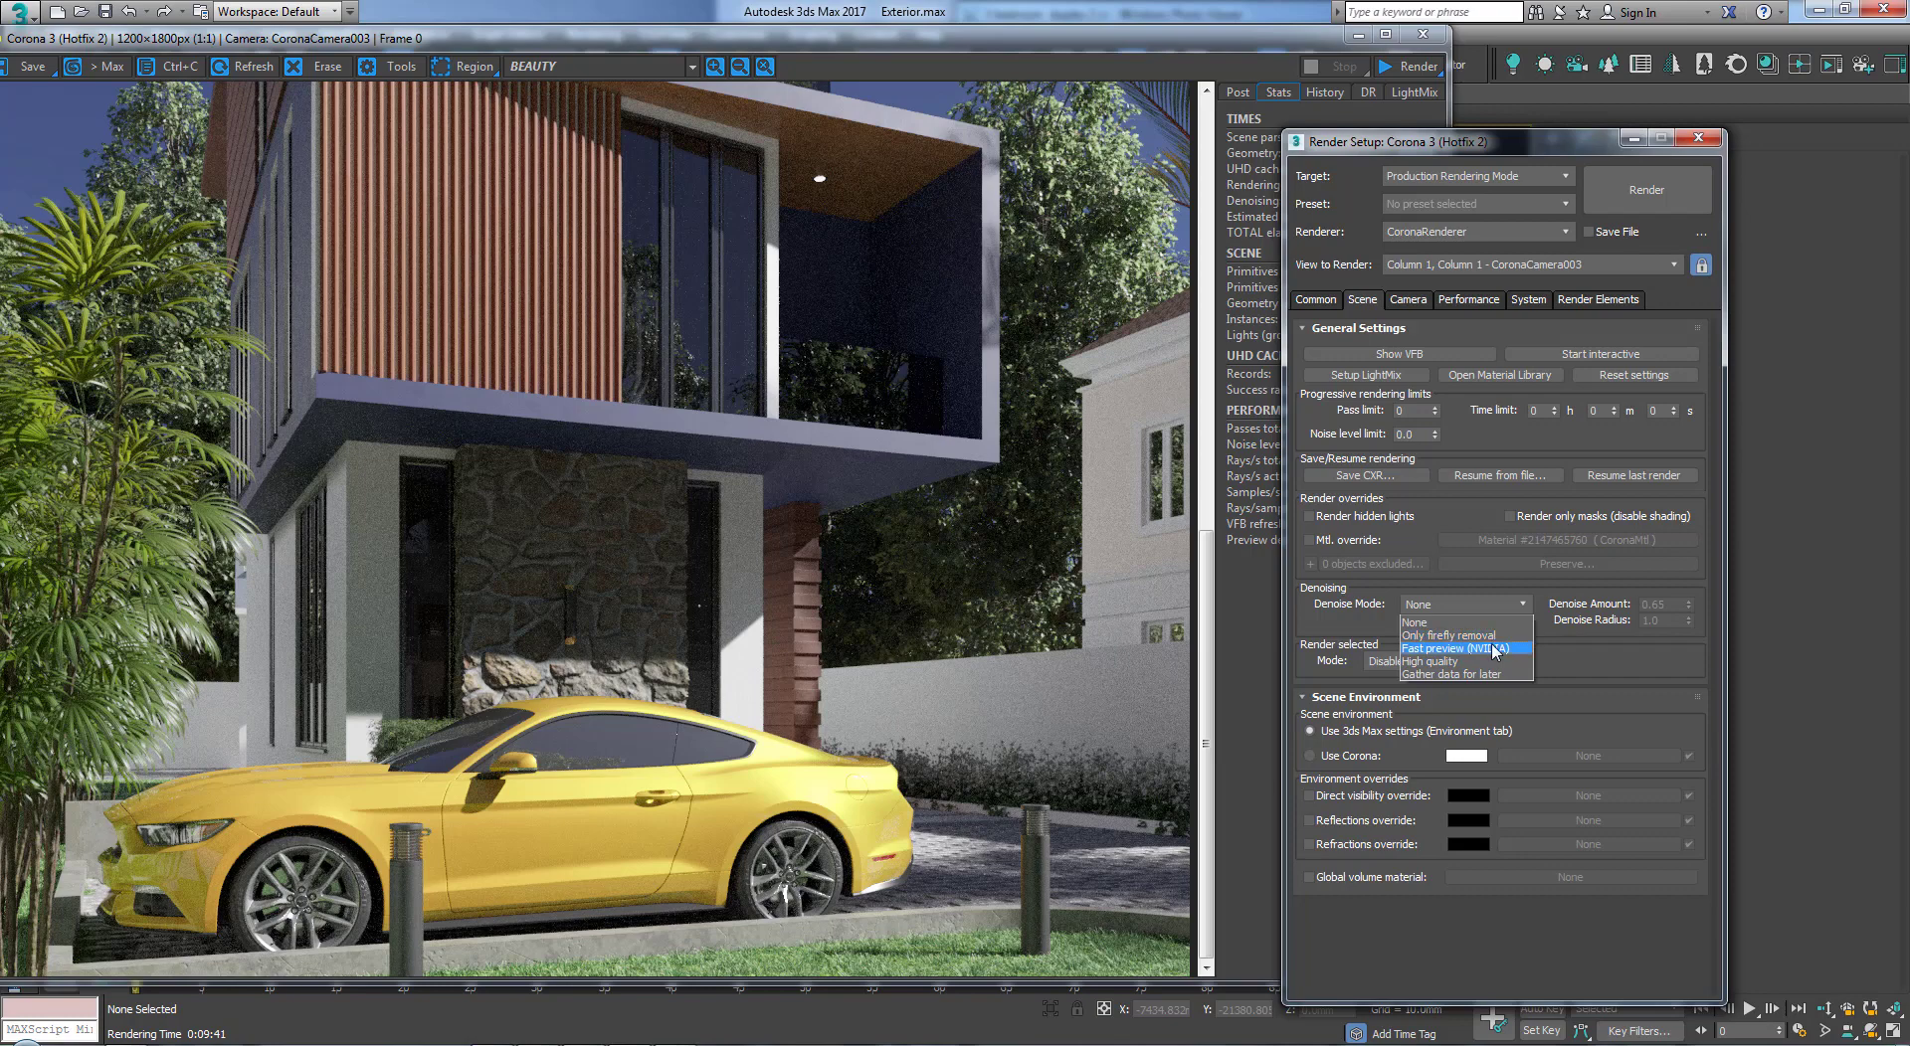
{"action": "left_click", "coordinate": [1494, 648]}
{"action": "left_click", "coordinate": [1006, 593]}
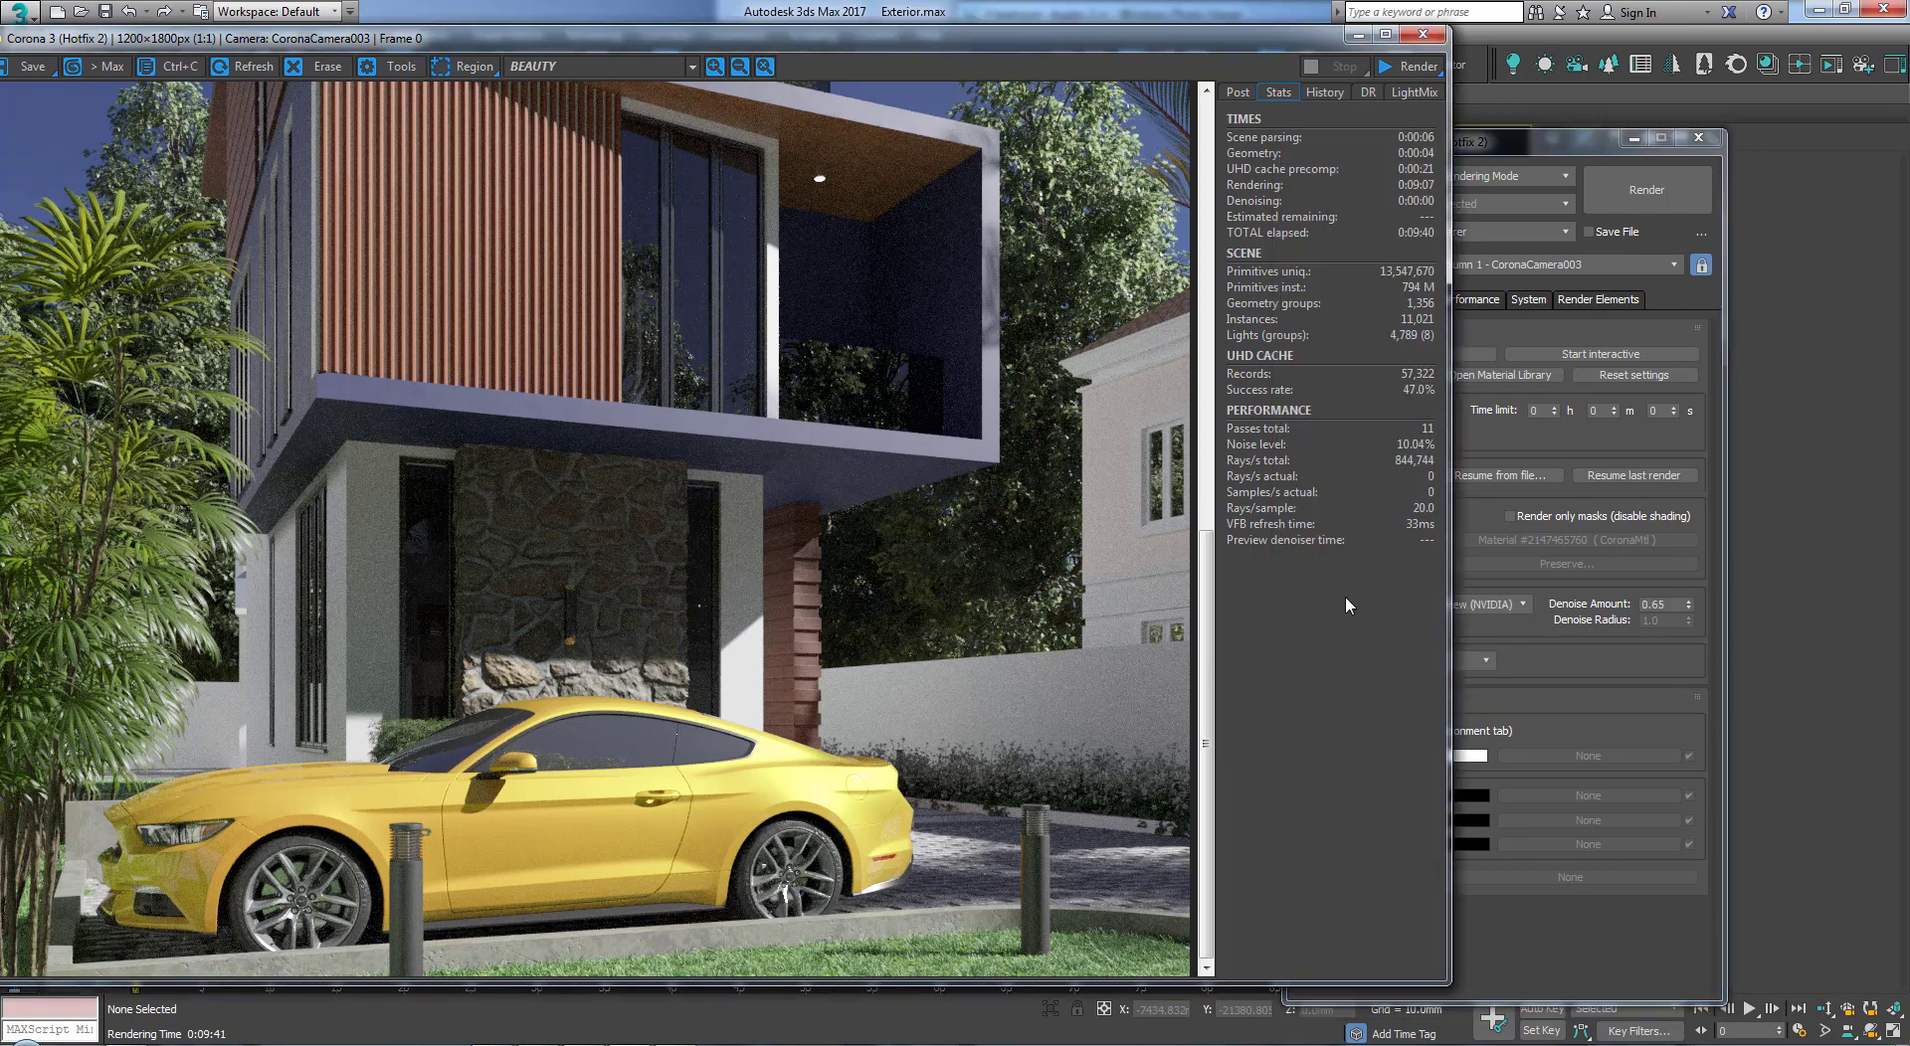
{"action": "scroll", "coordinate": [1127, 401], "scroll_direction": "up", "scroll_amount": 4}
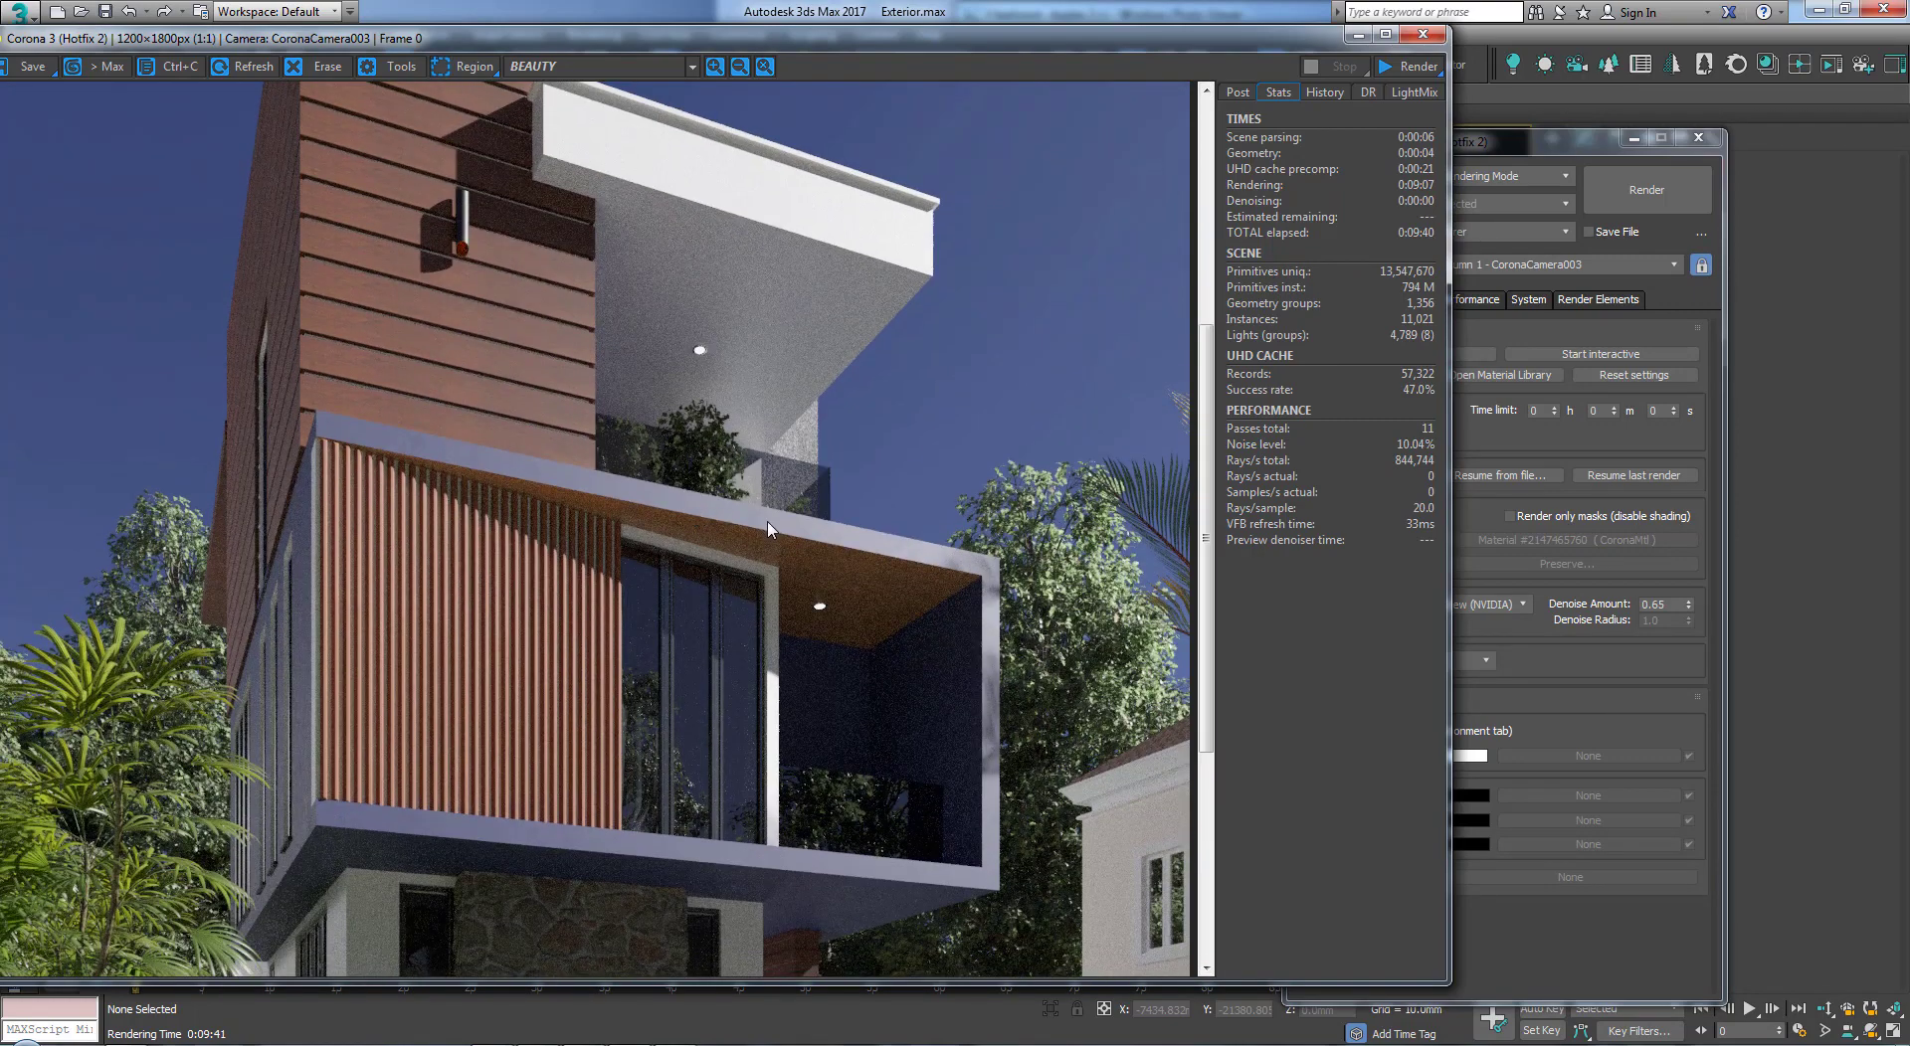
{"action": "left_click", "coordinate": [1528, 149]}
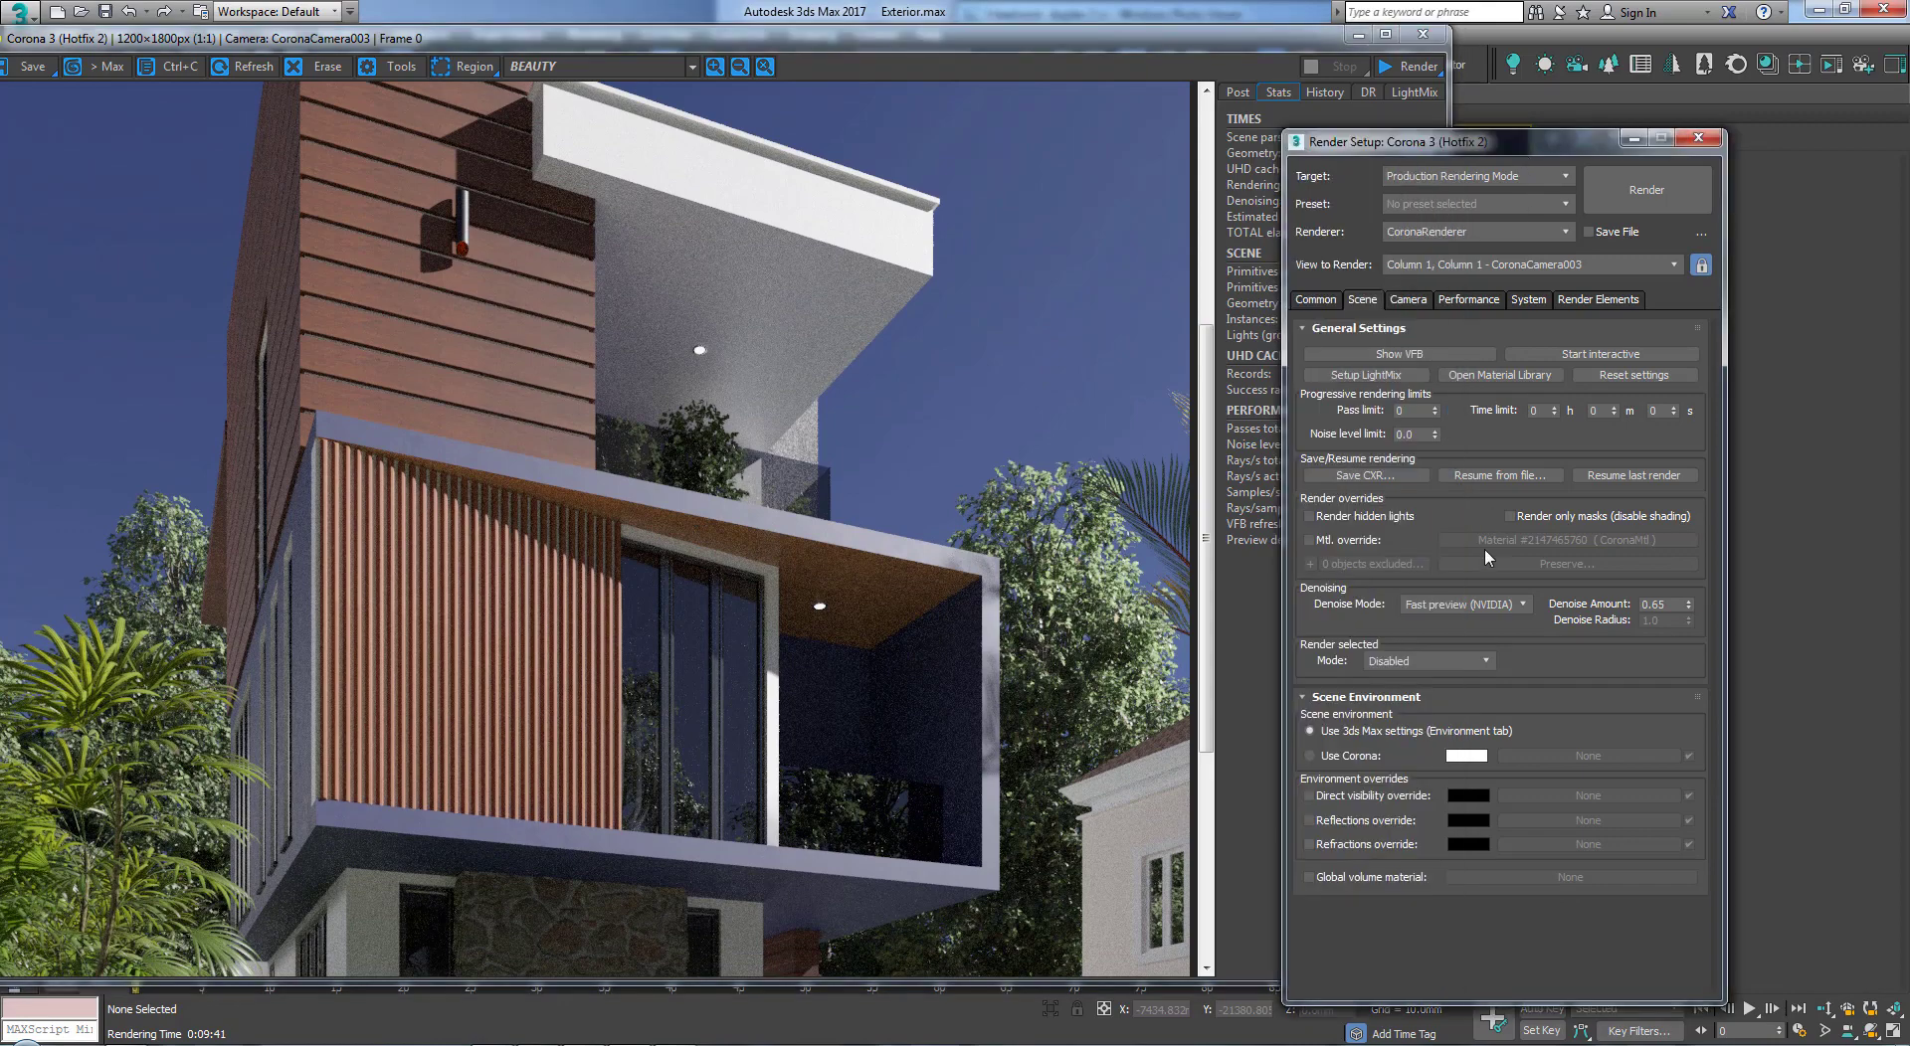
Step: Set the denoise mode to High quality and check the denoise amount control in the frame buffer's post-processing settings
{"action": "left_click", "coordinate": [1505, 605]}
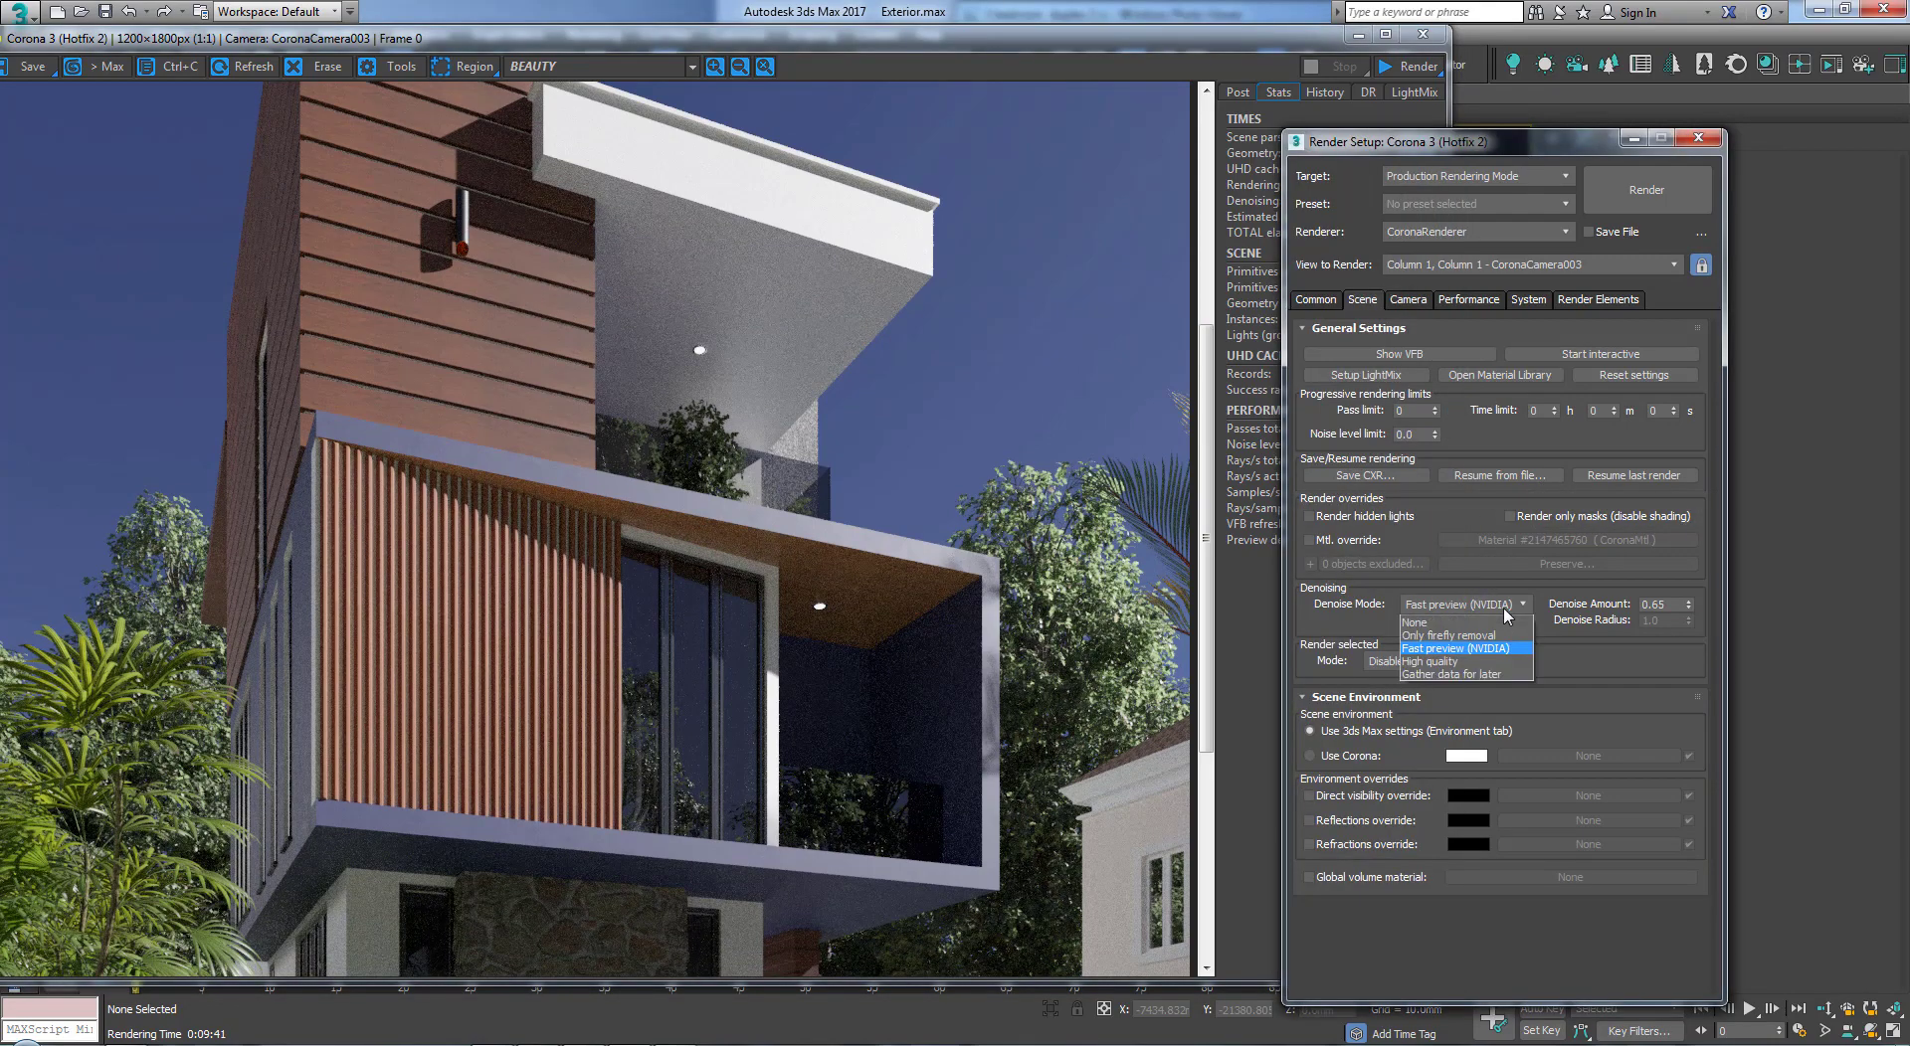
{"action": "left_click", "coordinate": [1497, 663]}
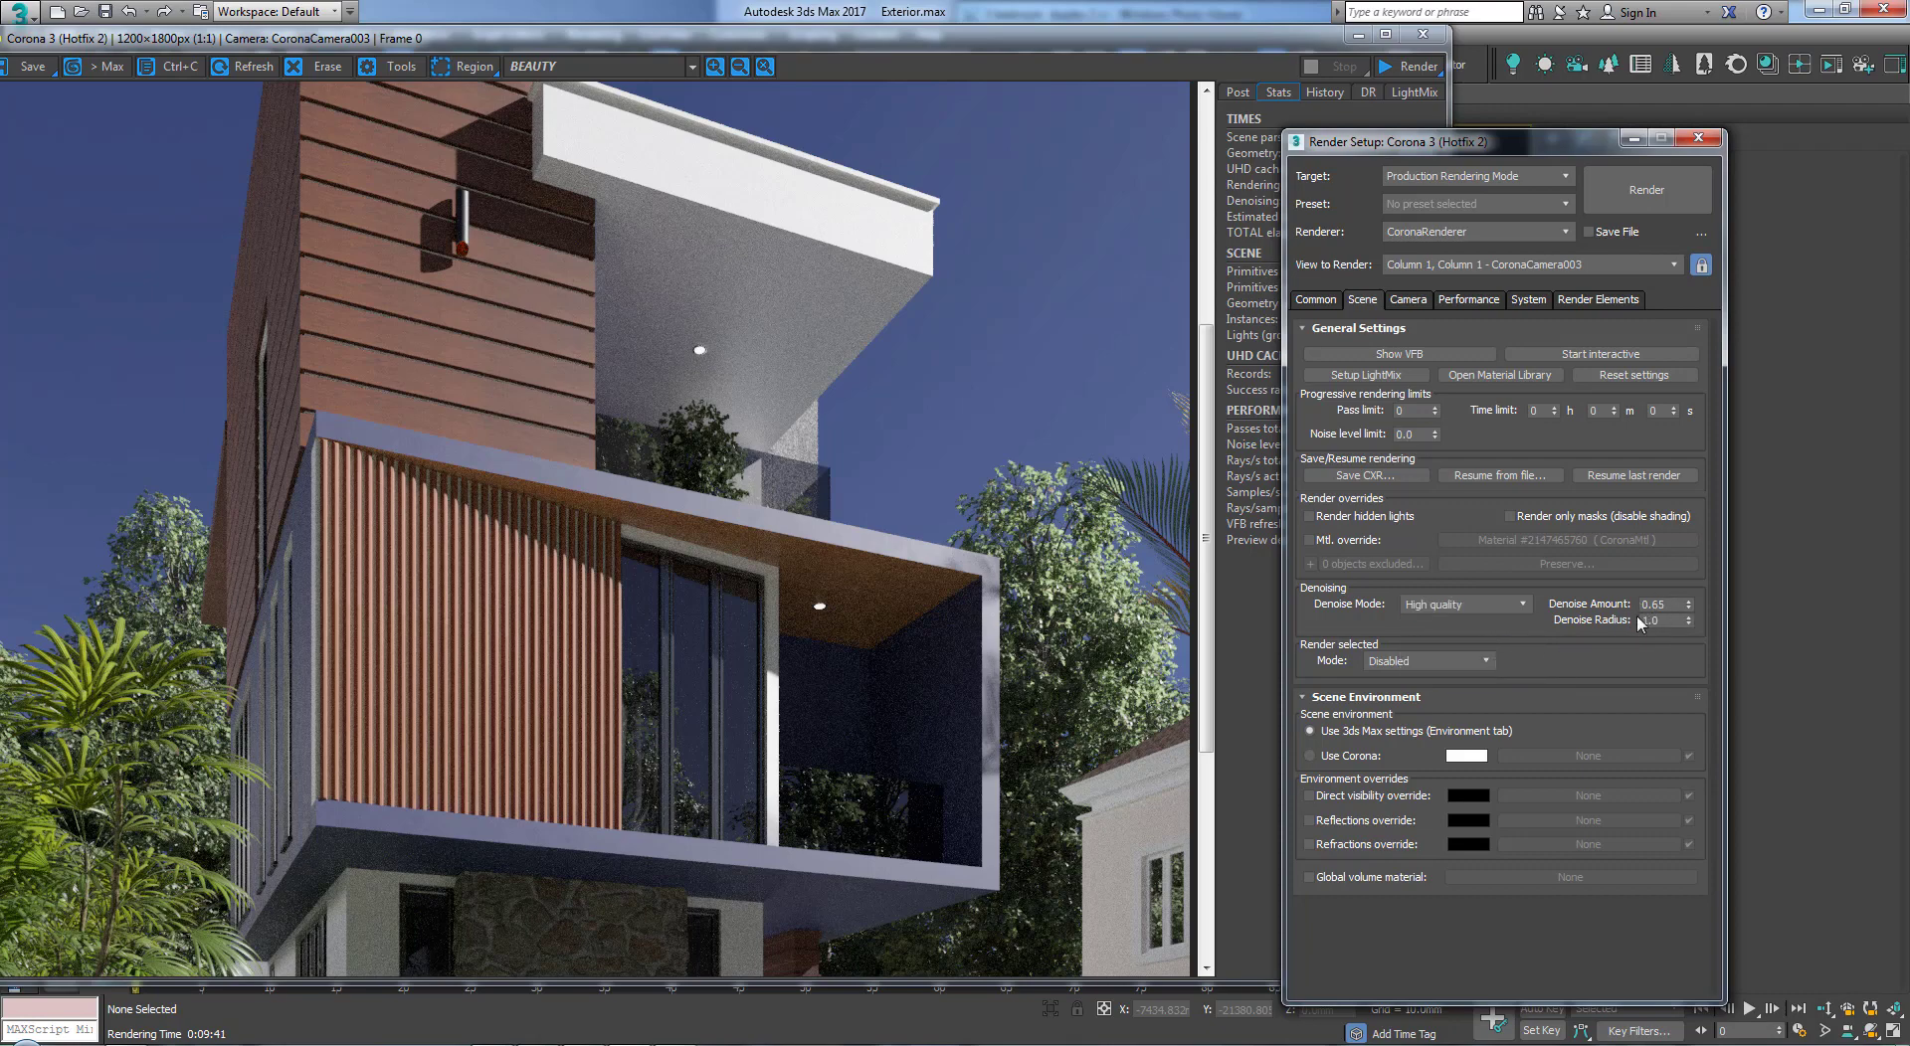
{"action": "left_click", "coordinate": [1233, 603]}
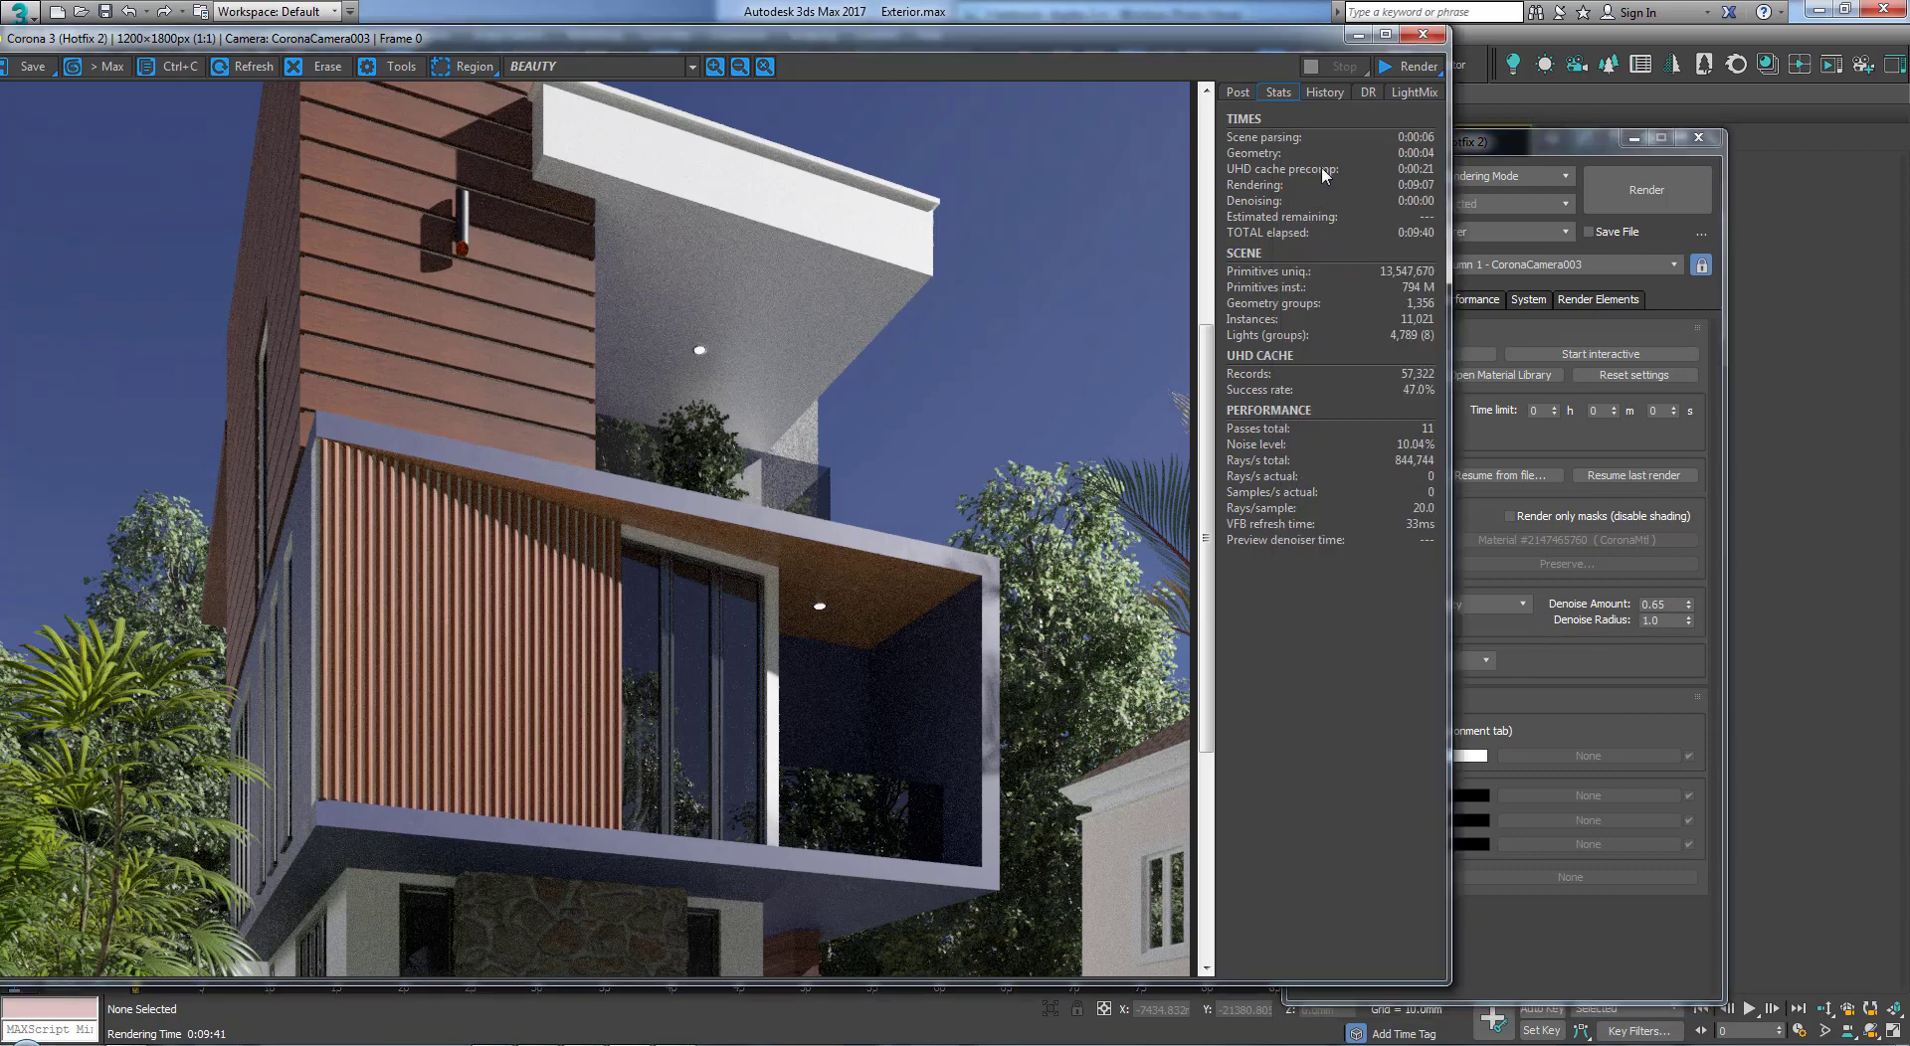
{"action": "left_click", "coordinate": [1237, 92]}
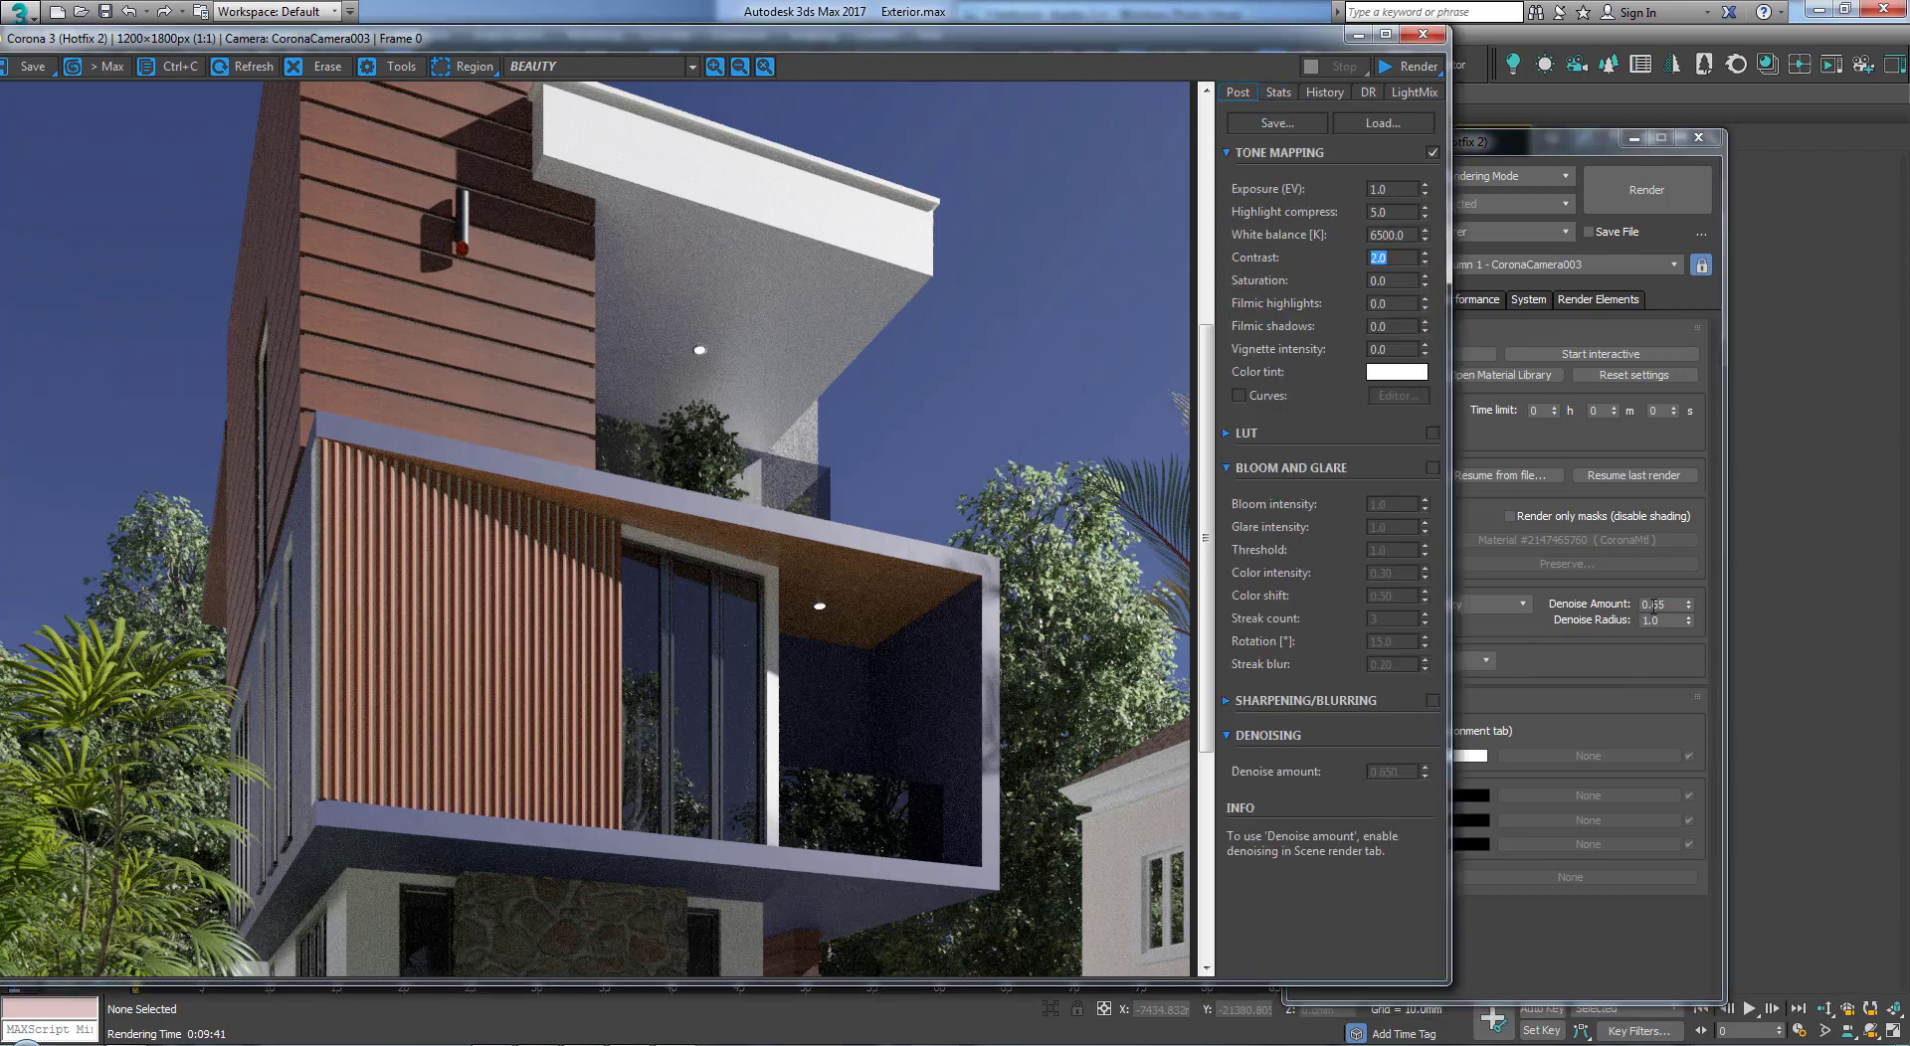
{"action": "left_click", "coordinate": [1588, 633]}
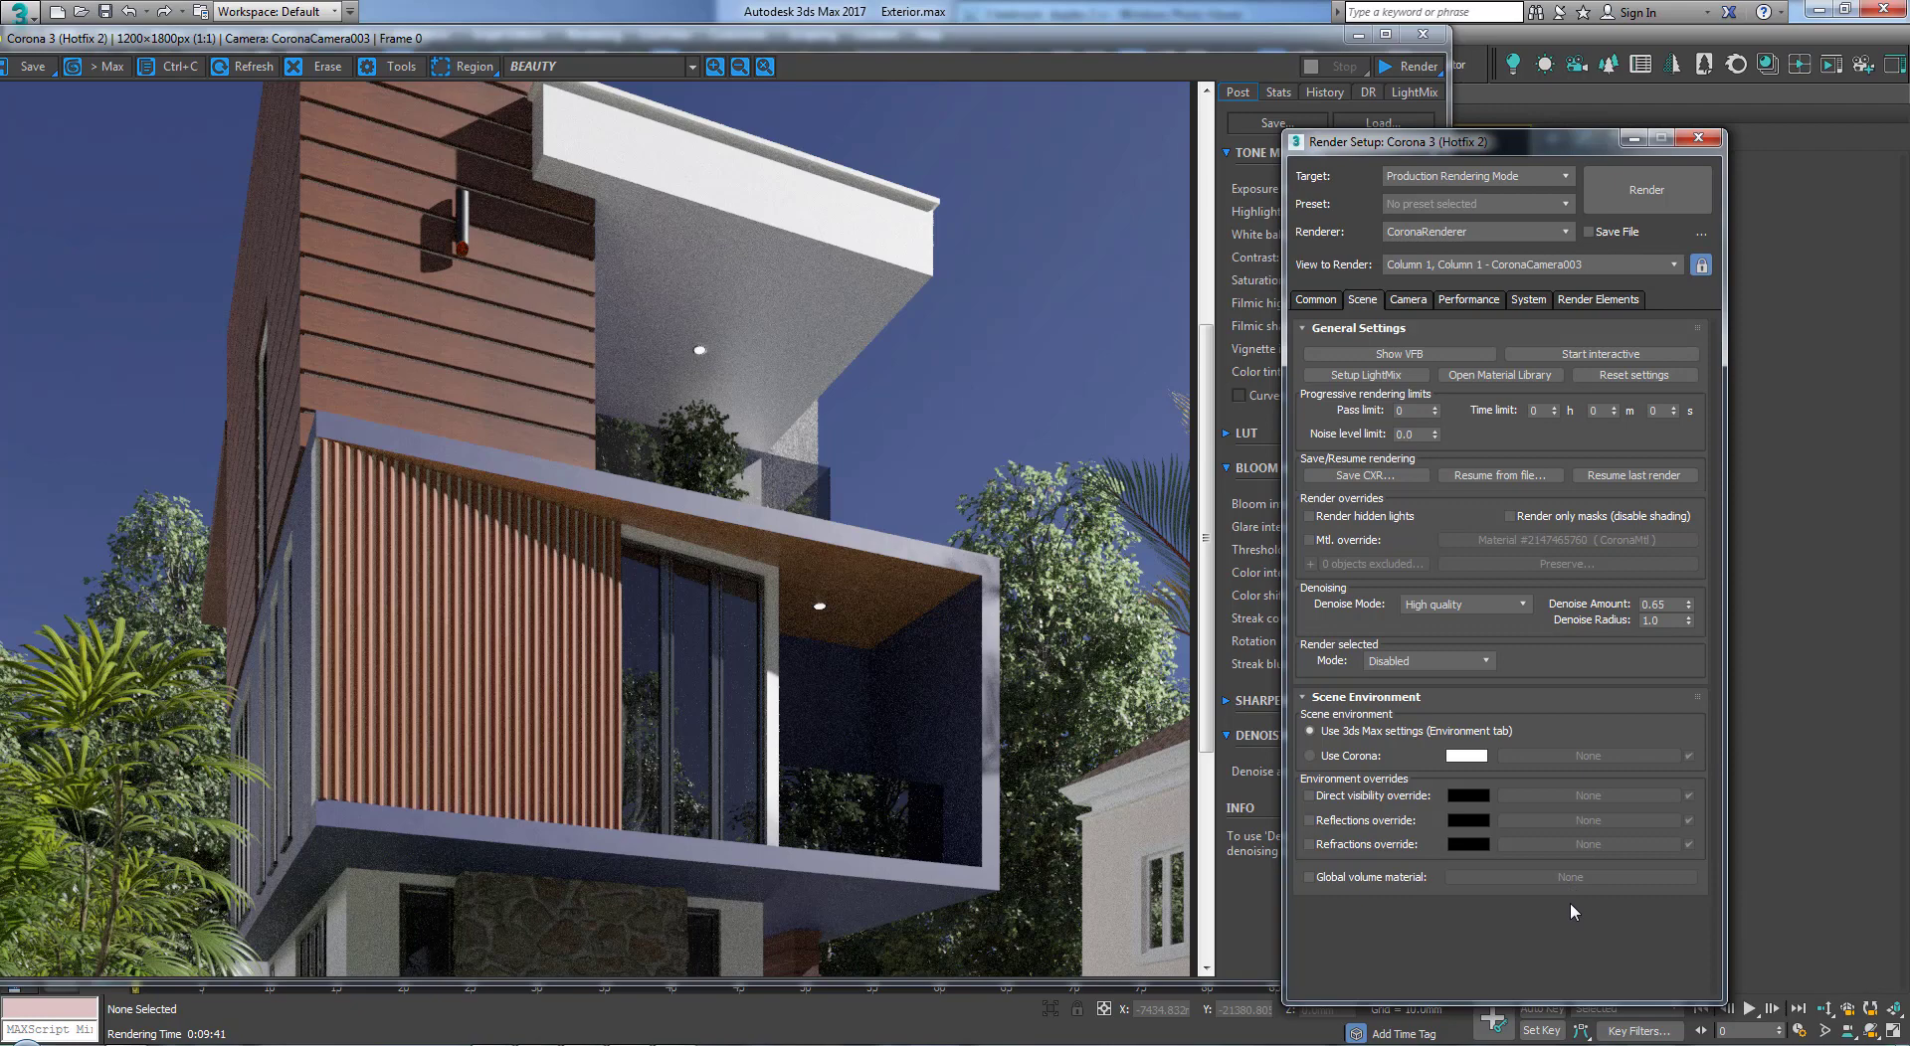
Step: Review the camera post-processing settings in Render Setup, from tone mapping and LUT to bloom and glare, depth of field and motion blur
{"action": "left_click", "coordinate": [1413, 299]}
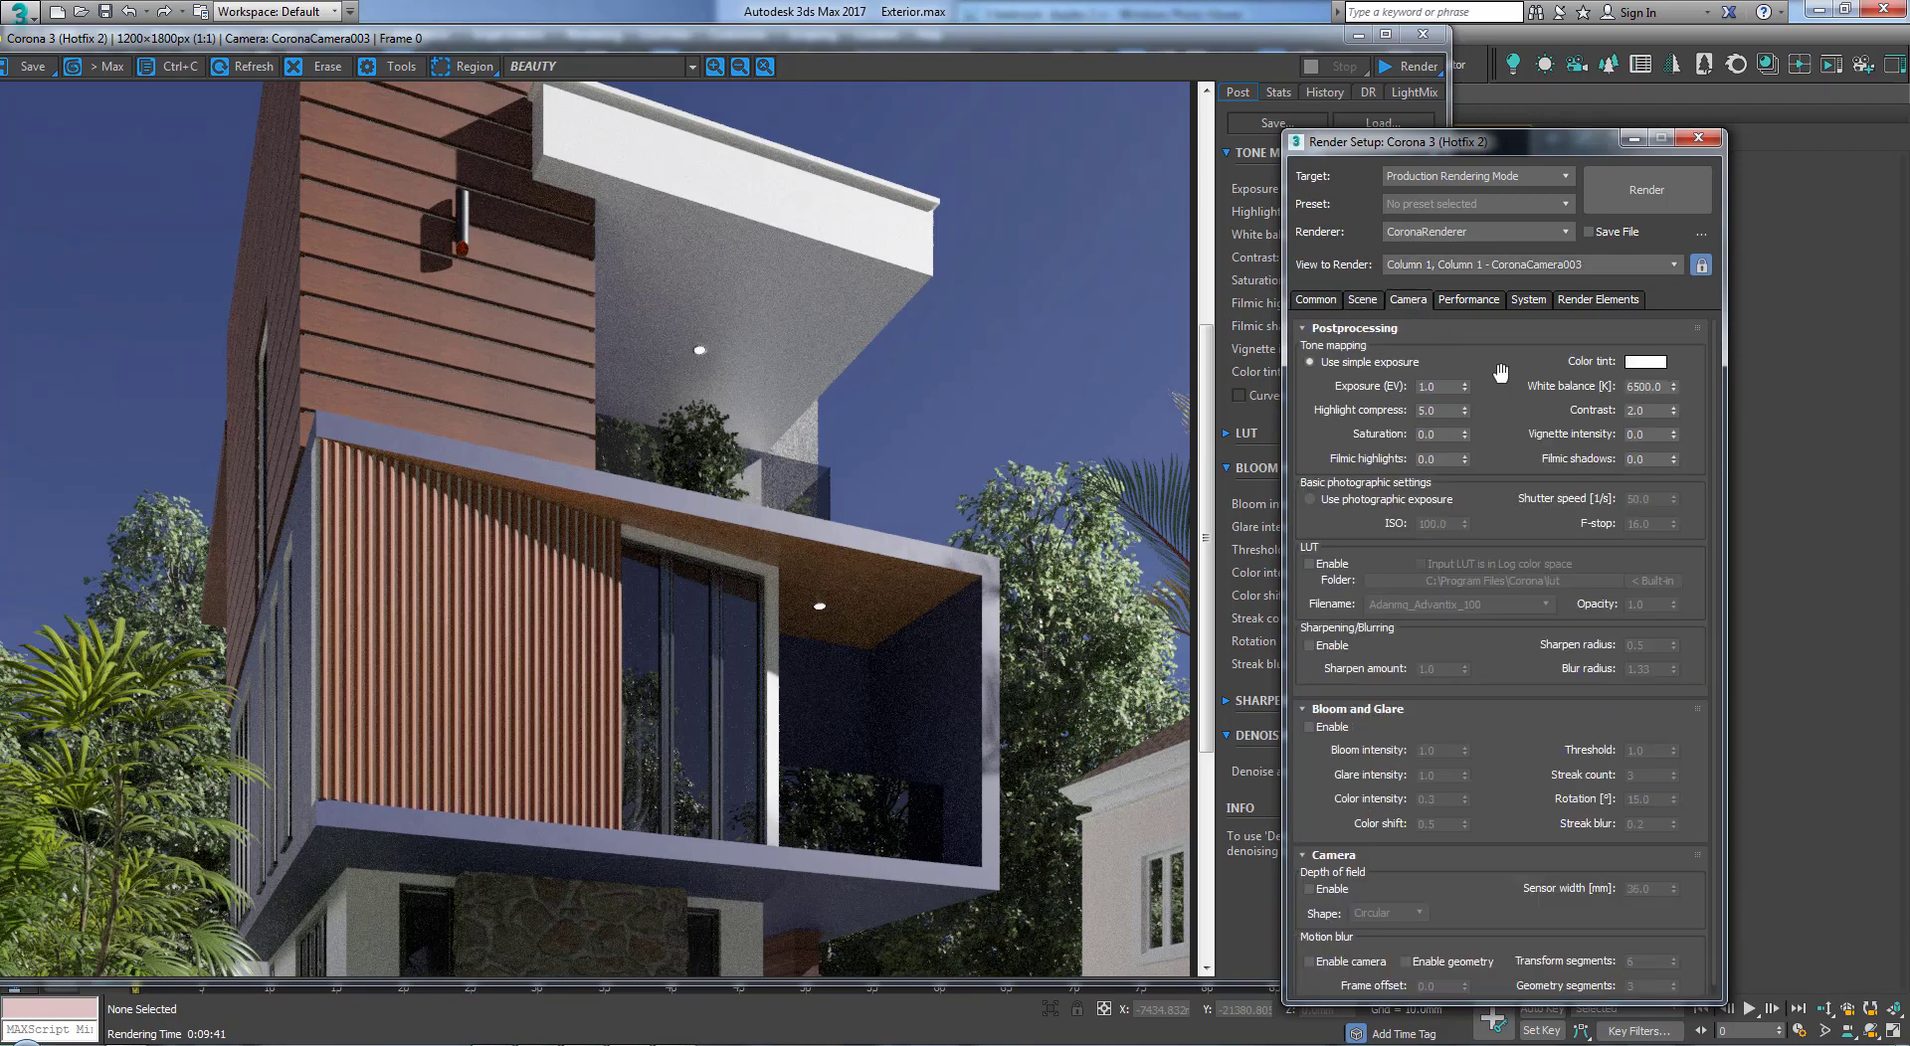
{"action": "left_click_drag", "start_coordinate": [1529, 729], "coordinate": [1522, 665]}
{"action": "left_click_drag", "start_coordinate": [1525, 740], "coordinate": [1524, 730]}
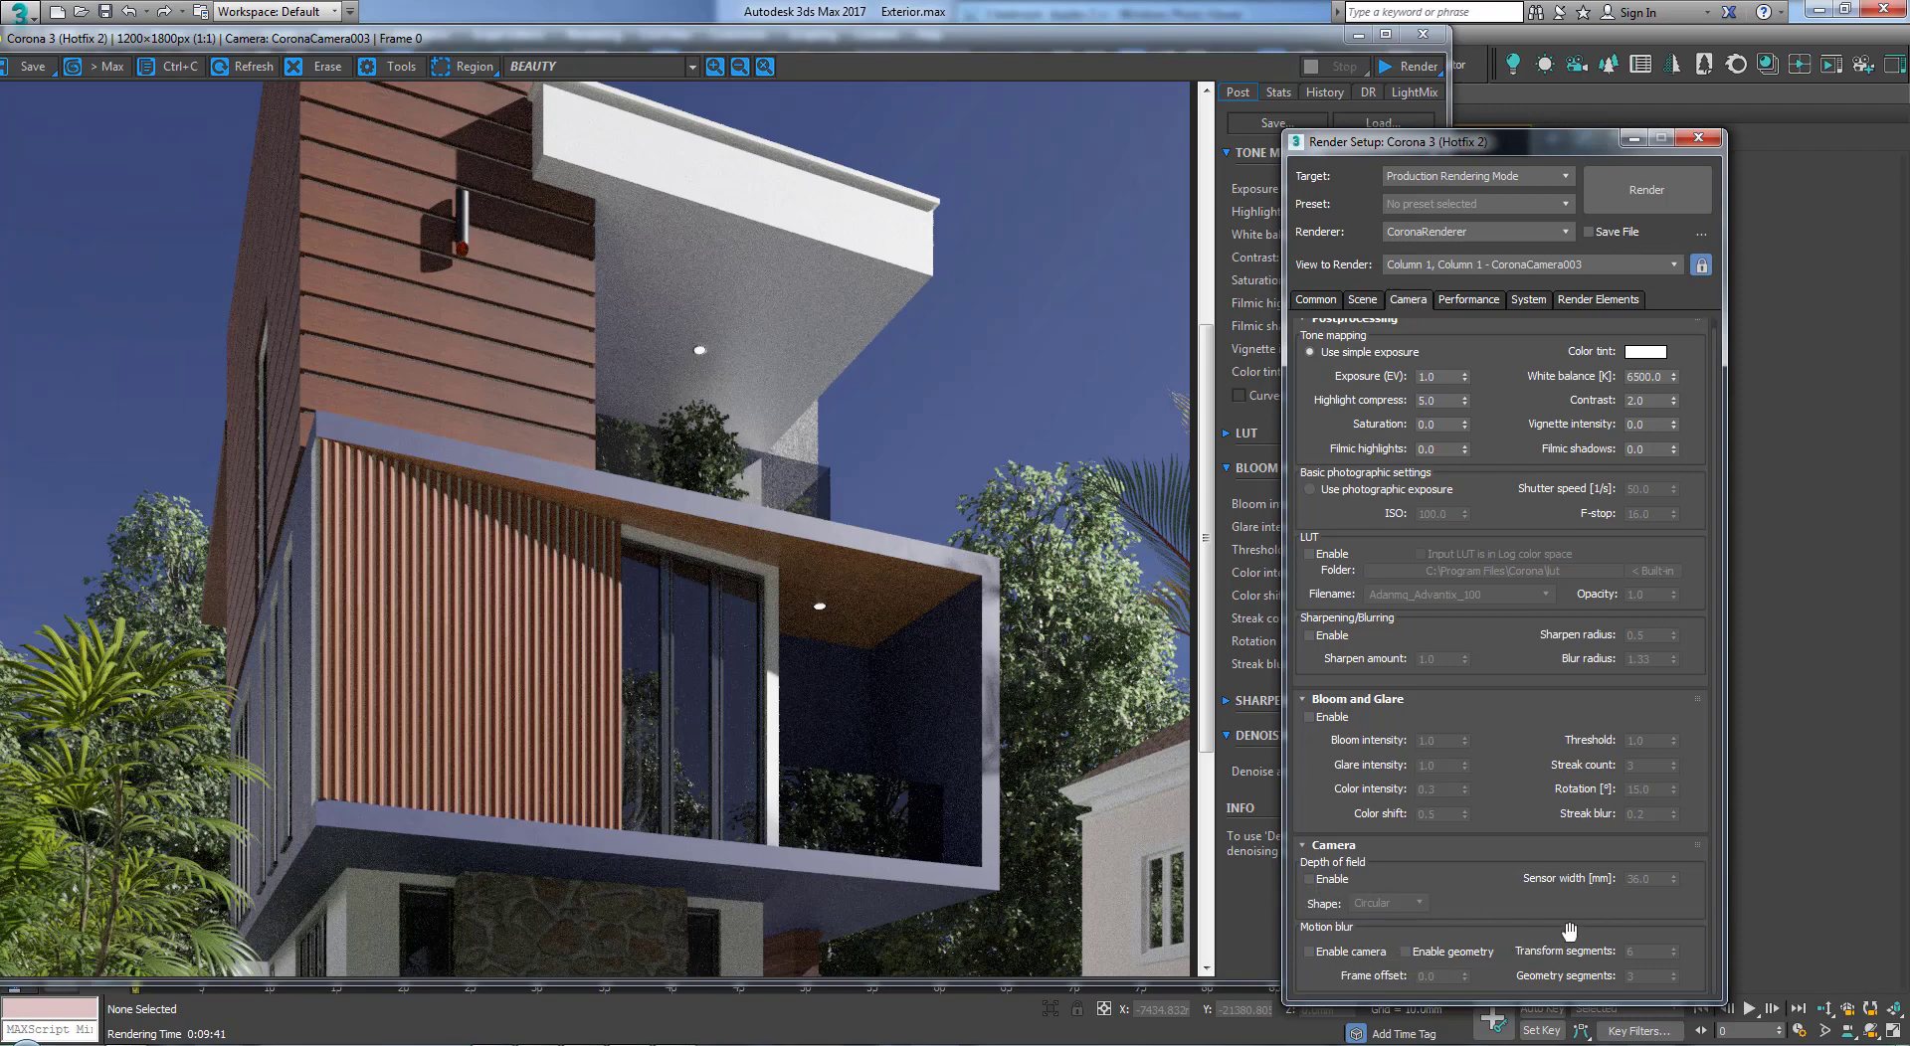
{"action": "left_click_drag", "start_coordinate": [1496, 829], "coordinate": [1488, 913]}
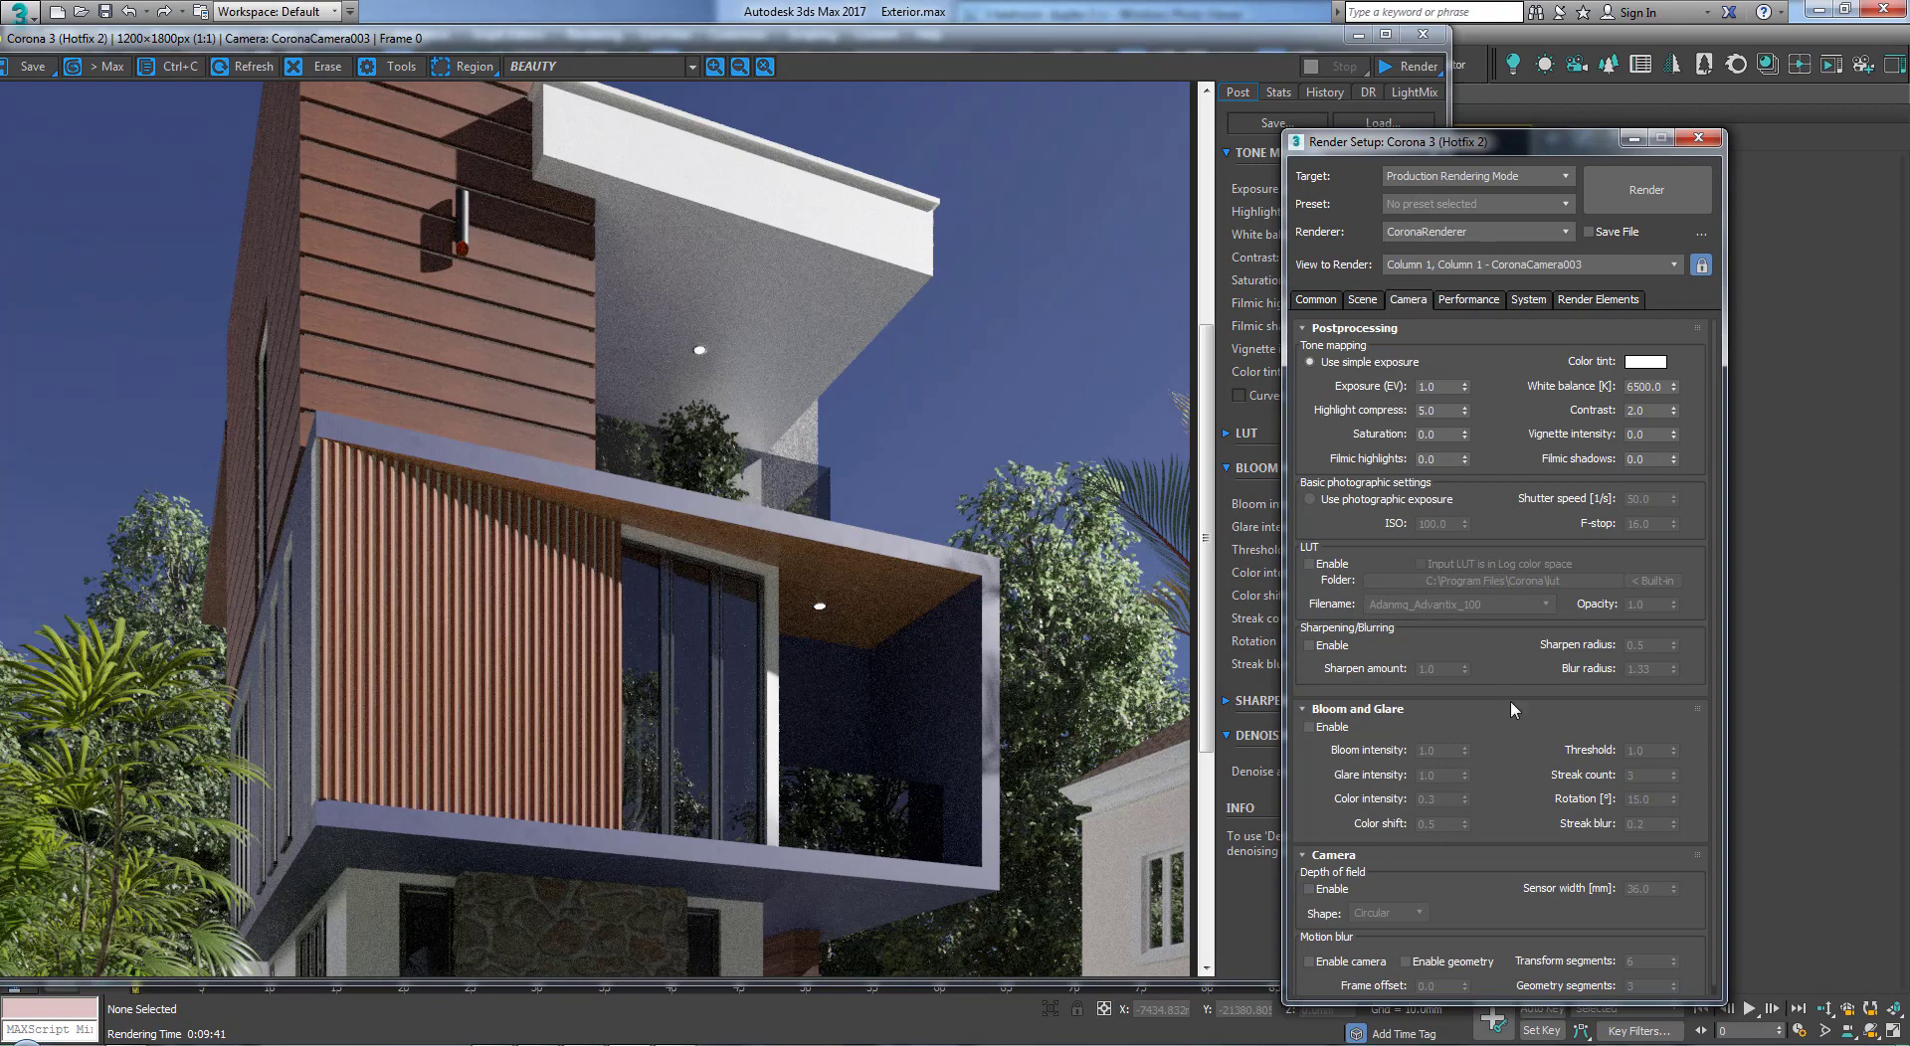
Step: Close Render Setup, minimize the frame buffer to reveal the viewports, and reopen Render Setup over them
{"action": "left_click", "coordinate": [1698, 138]}
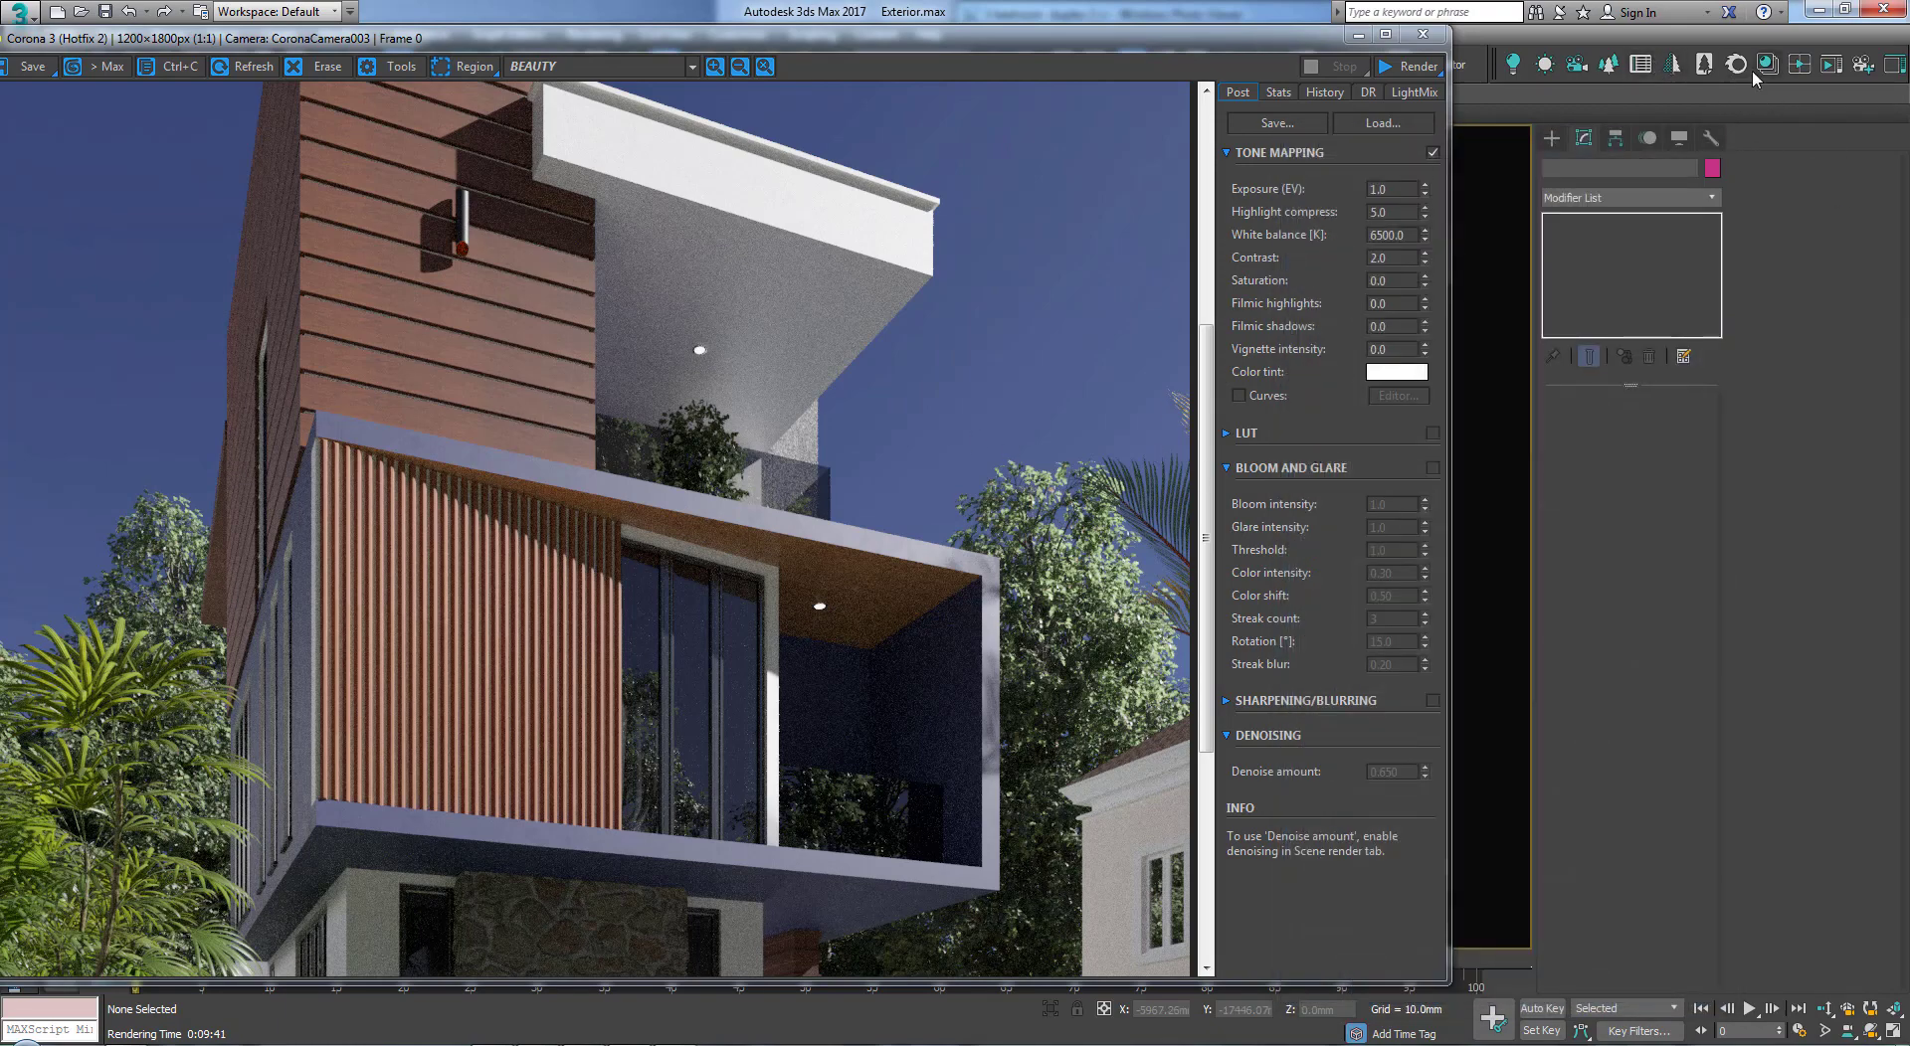
{"action": "left_click", "coordinate": [1354, 44]}
{"action": "left_click", "coordinate": [1356, 38]}
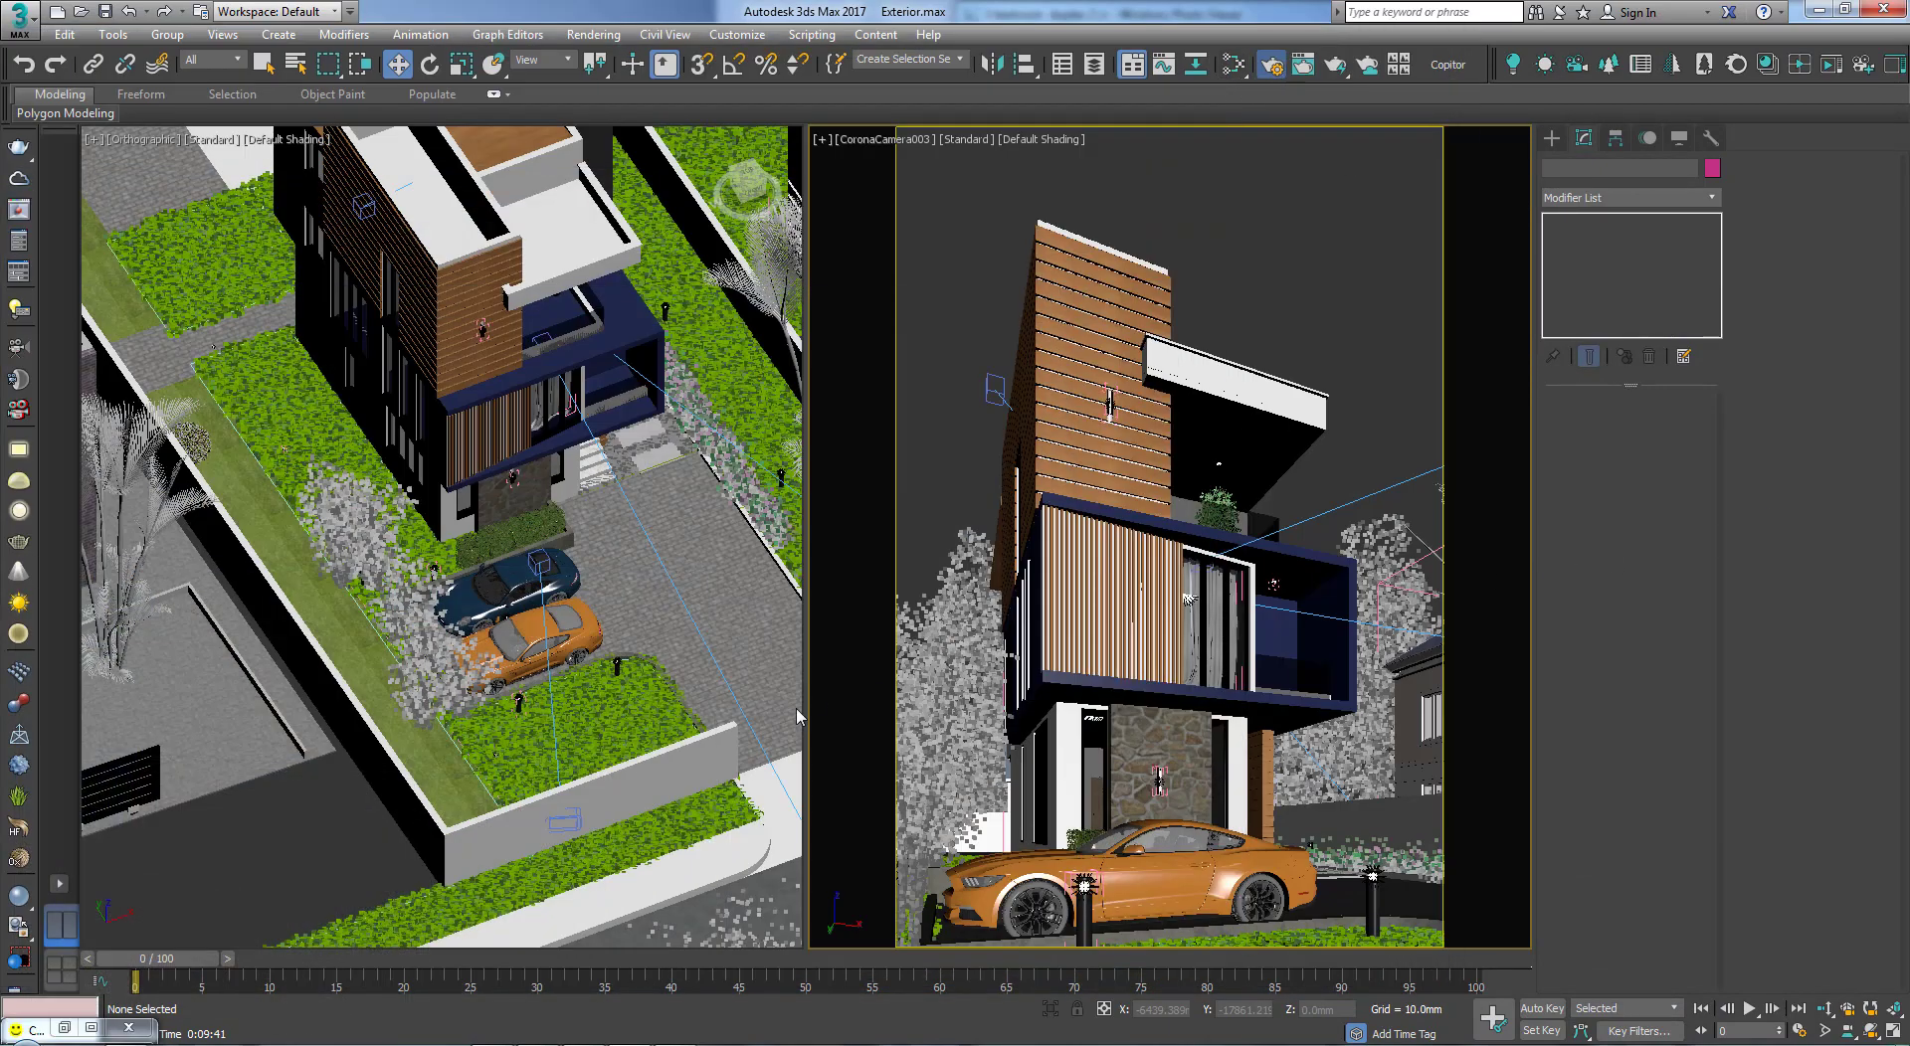
{"action": "key", "text": "F10"}
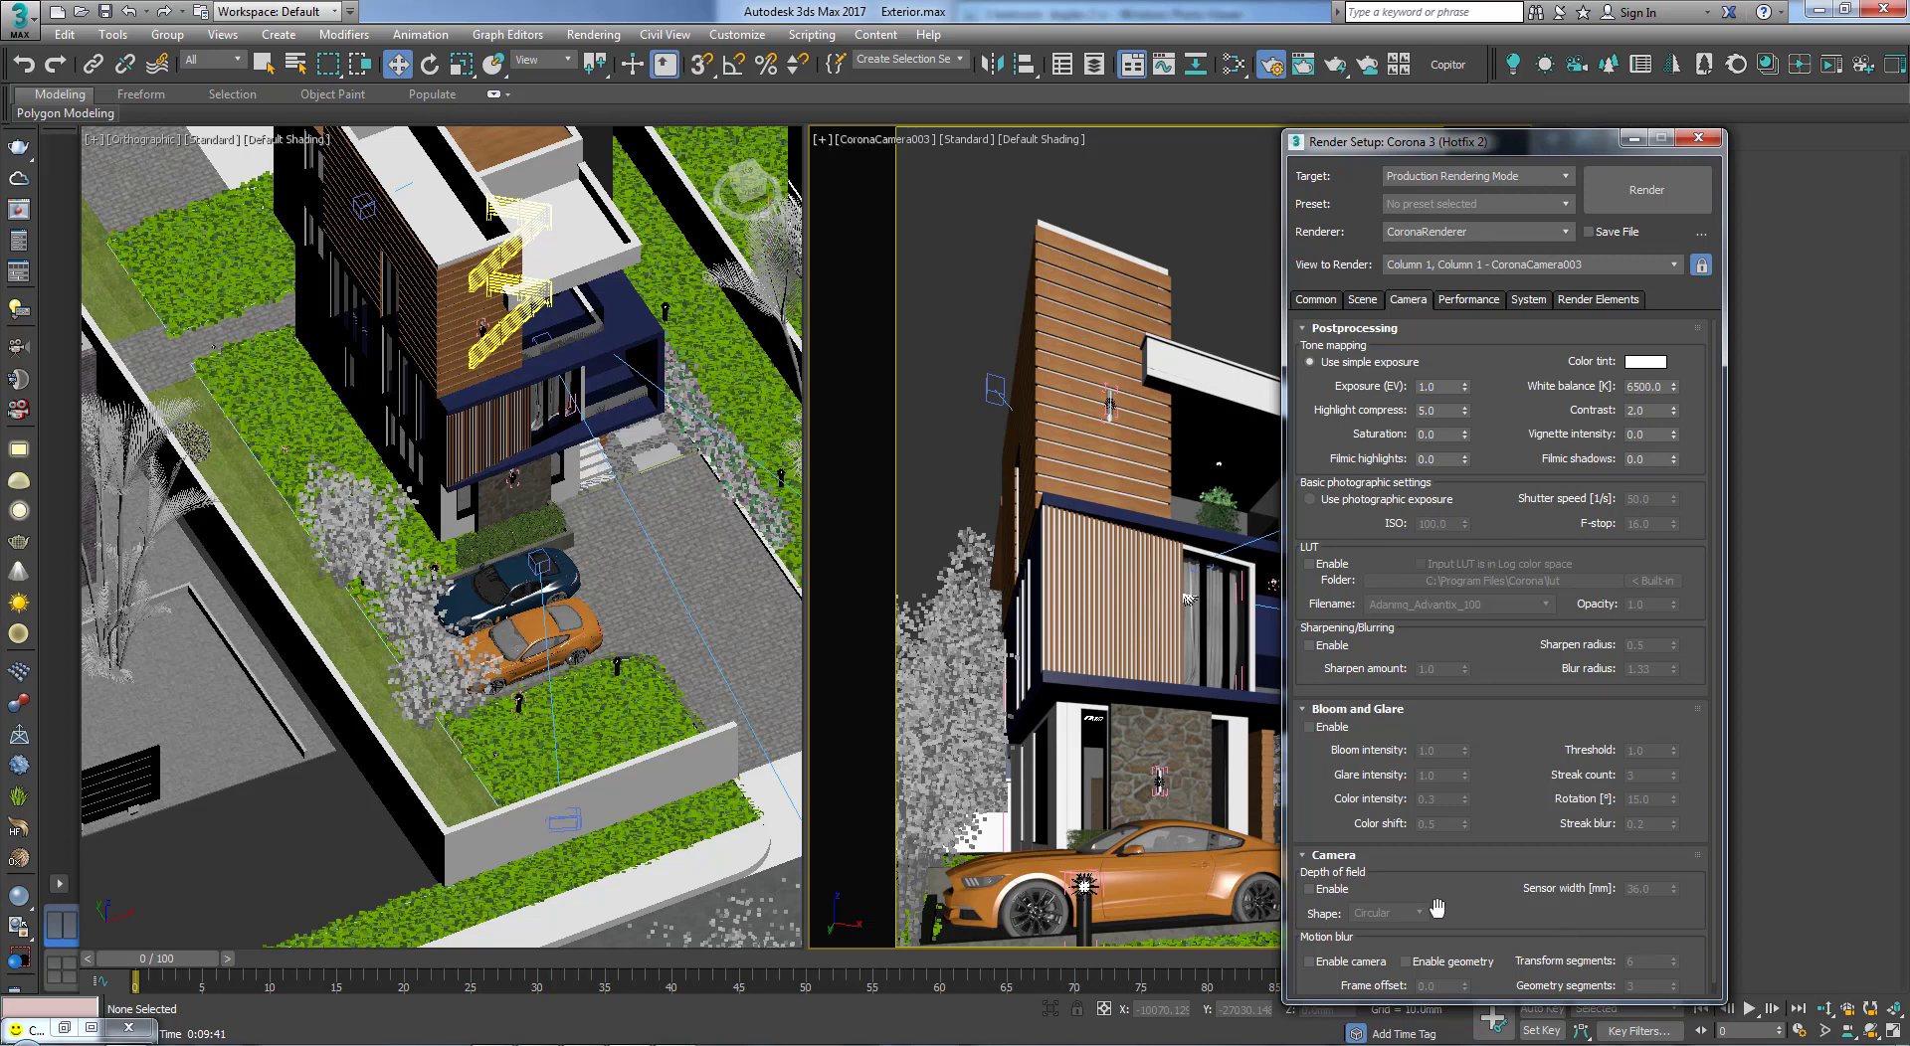
{"action": "left_click", "coordinate": [1151, 310]}
{"action": "left_click", "coordinate": [1185, 236]}
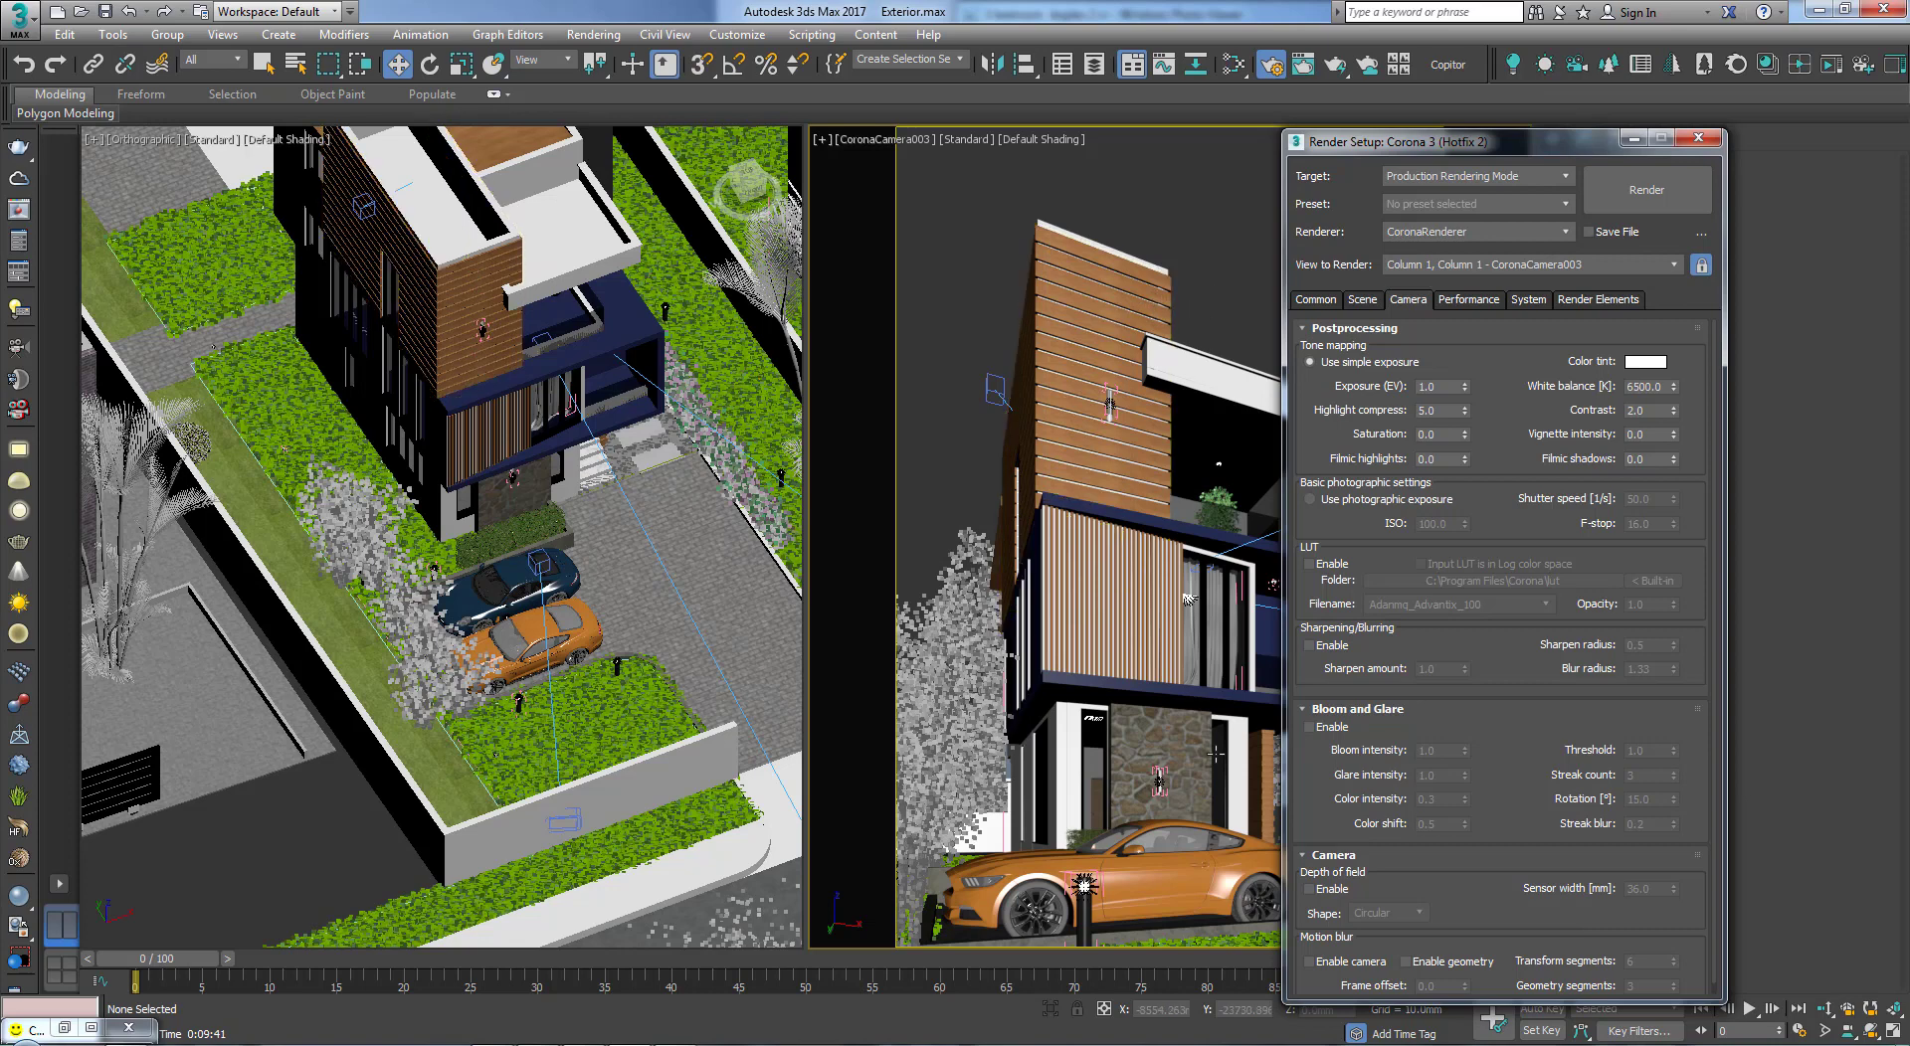
{"action": "left_click", "coordinate": [1216, 758]}
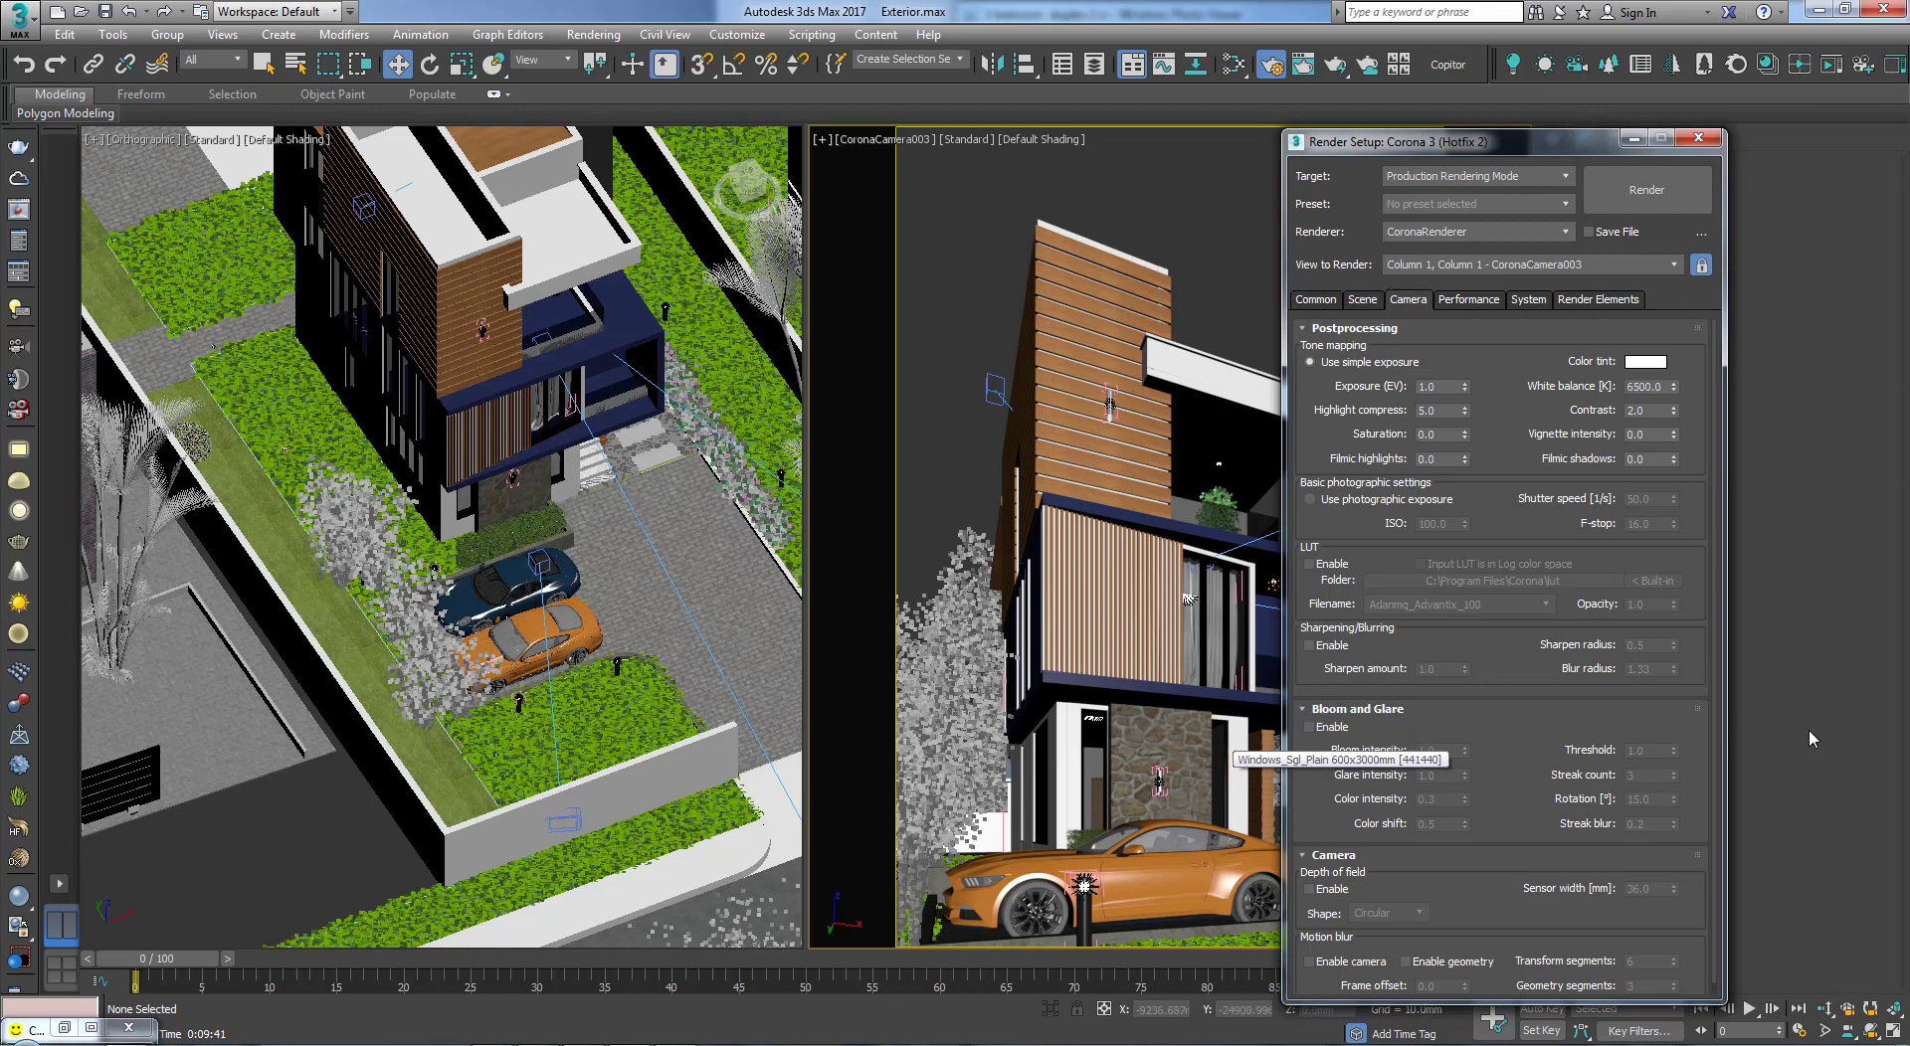
Step: Restore the frame buffer, start a new render of CoronaCamera003, and enlarge the buffer to inspect the progressing image
{"action": "left_click", "coordinate": [91, 1030]}
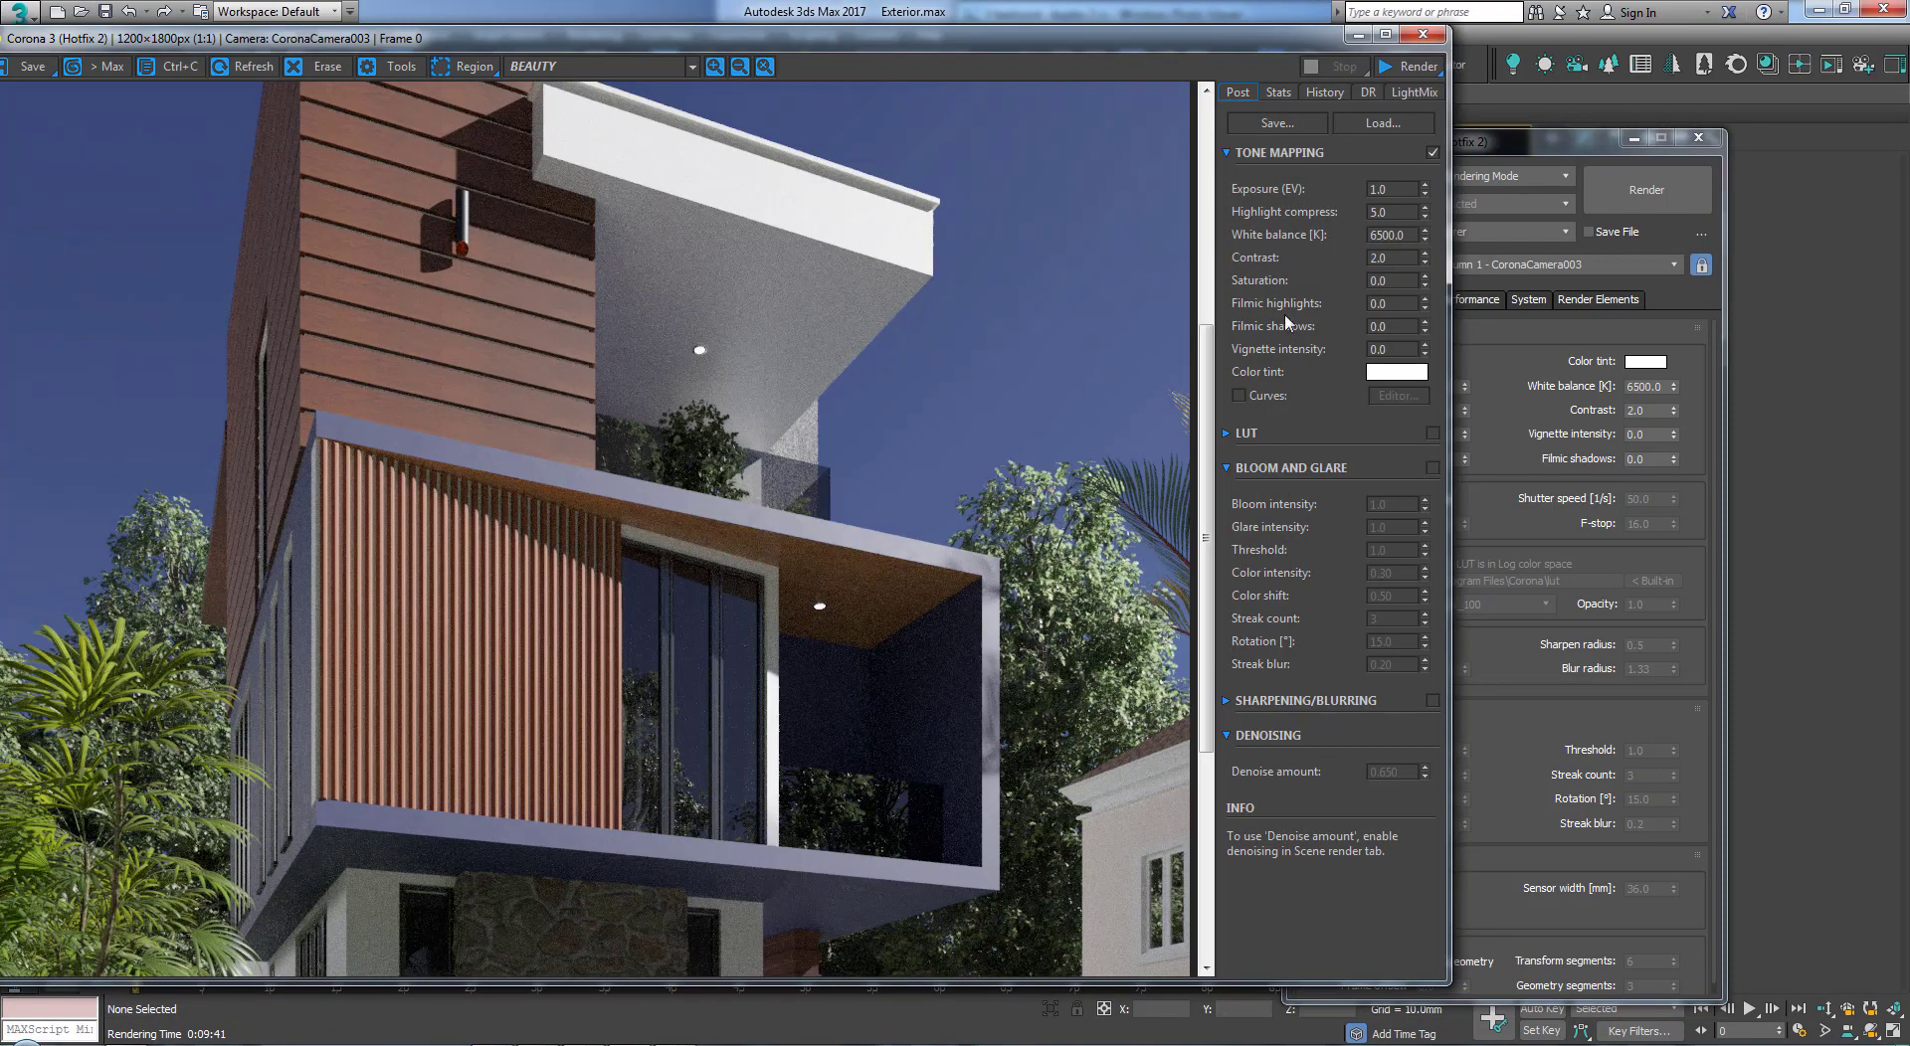
{"action": "left_click", "coordinate": [1394, 65]}
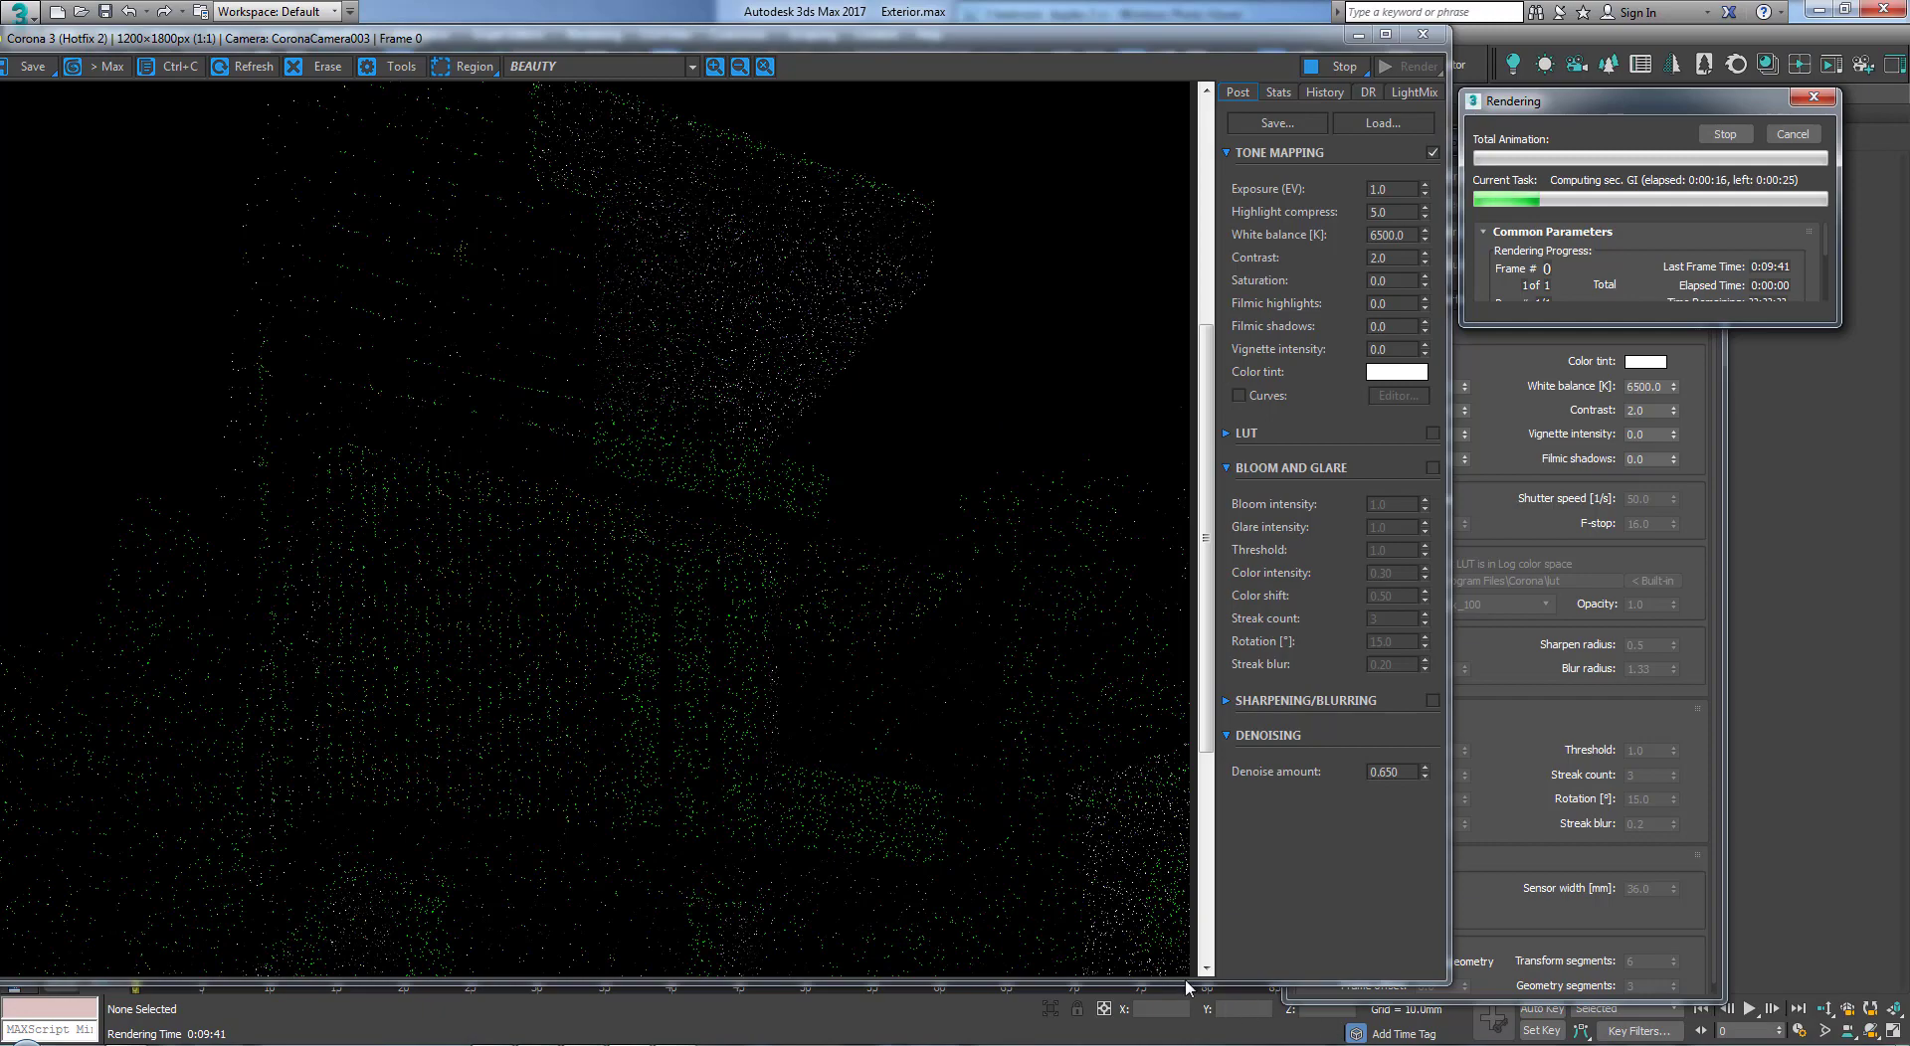
{"action": "left_click_drag", "start_coordinate": [1191, 981], "coordinate": [1188, 1040]}
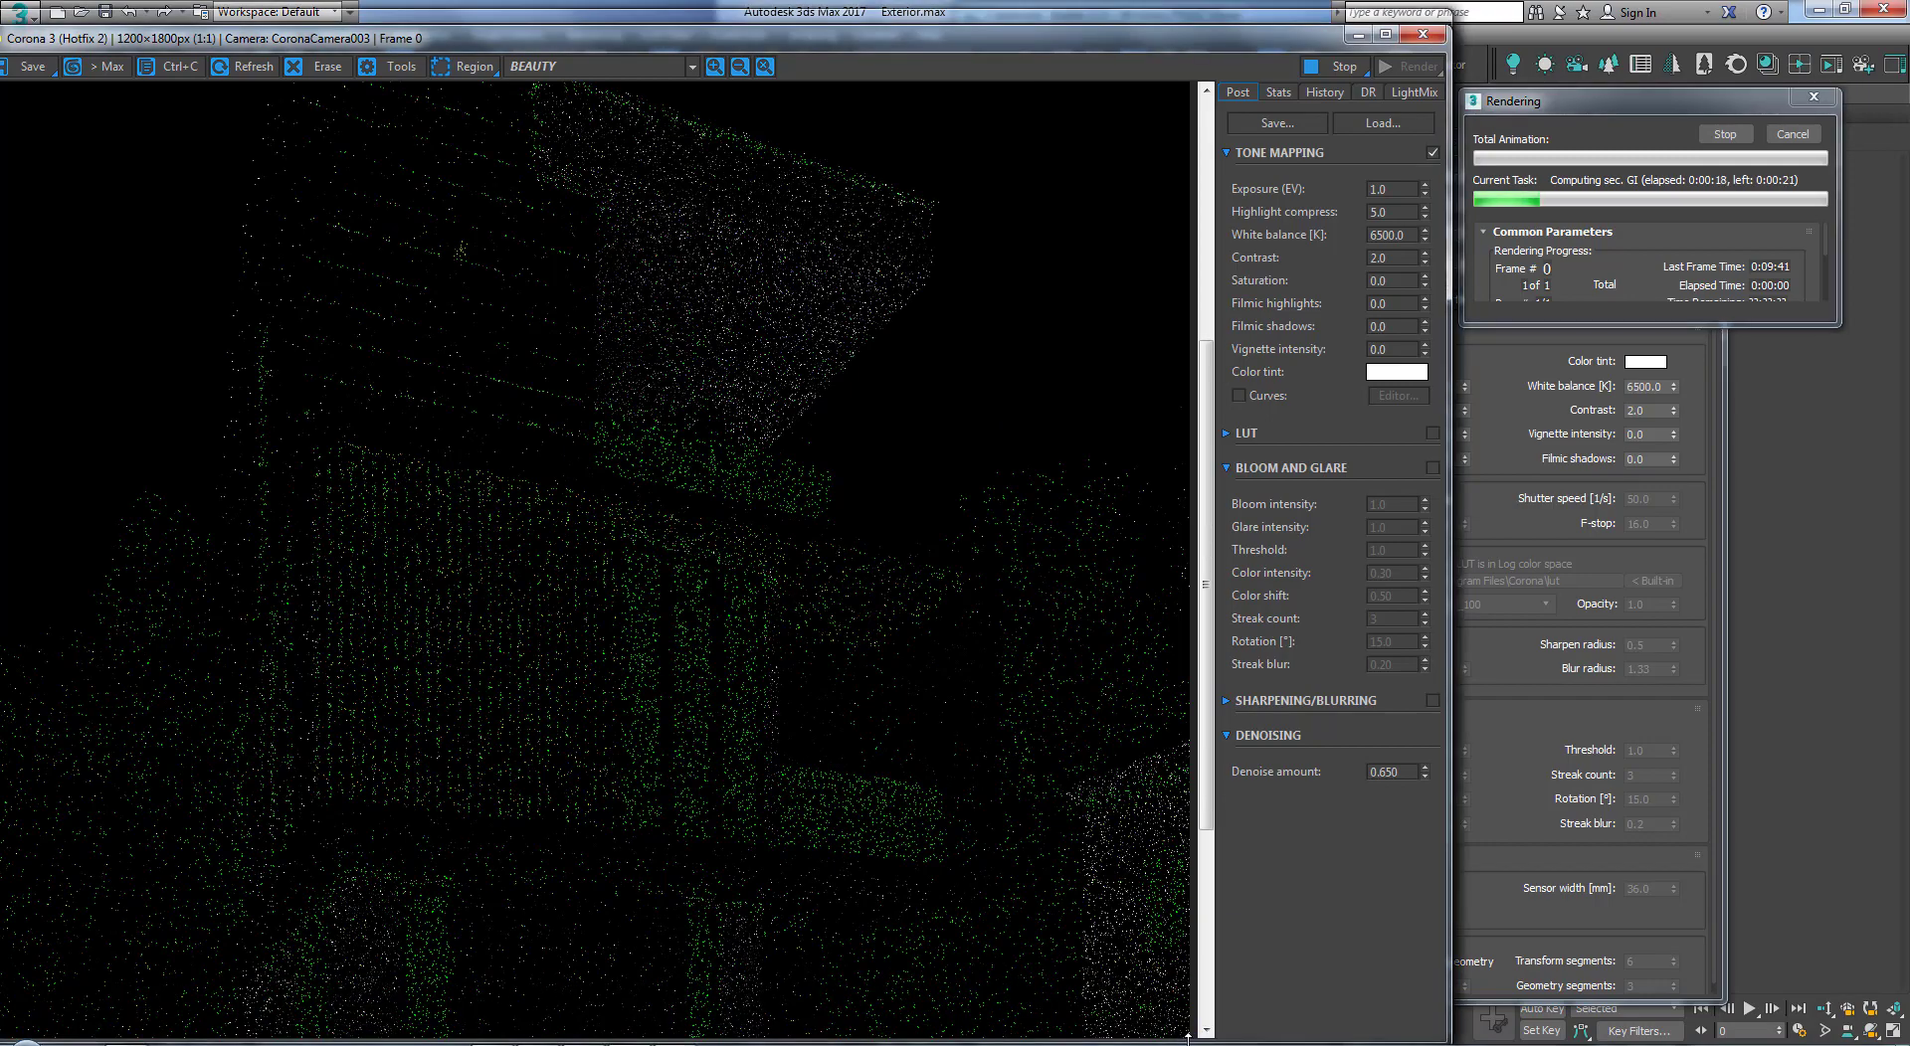
{"action": "left_click_drag", "start_coordinate": [1218, 815], "coordinate": [1206, 752]}
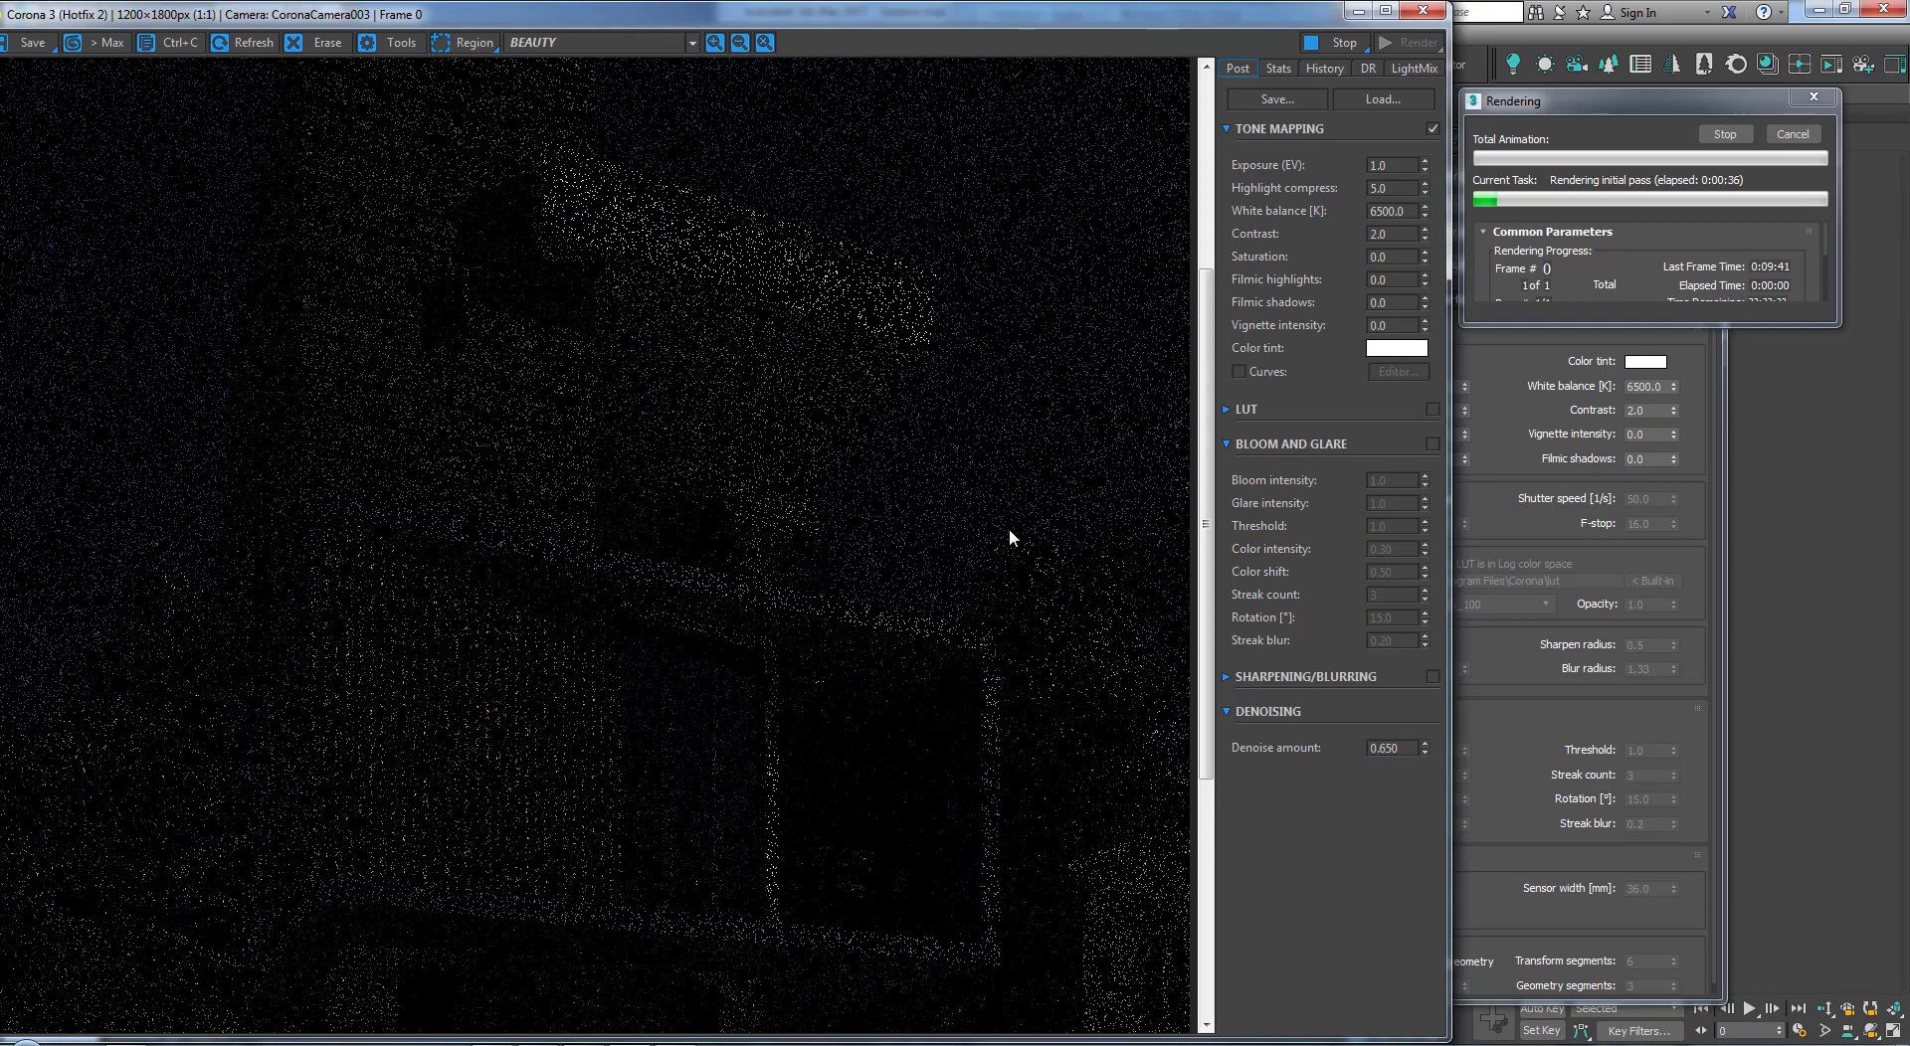
{"action": "left_click_drag", "start_coordinate": [1206, 524], "coordinate": [1220, 815]}
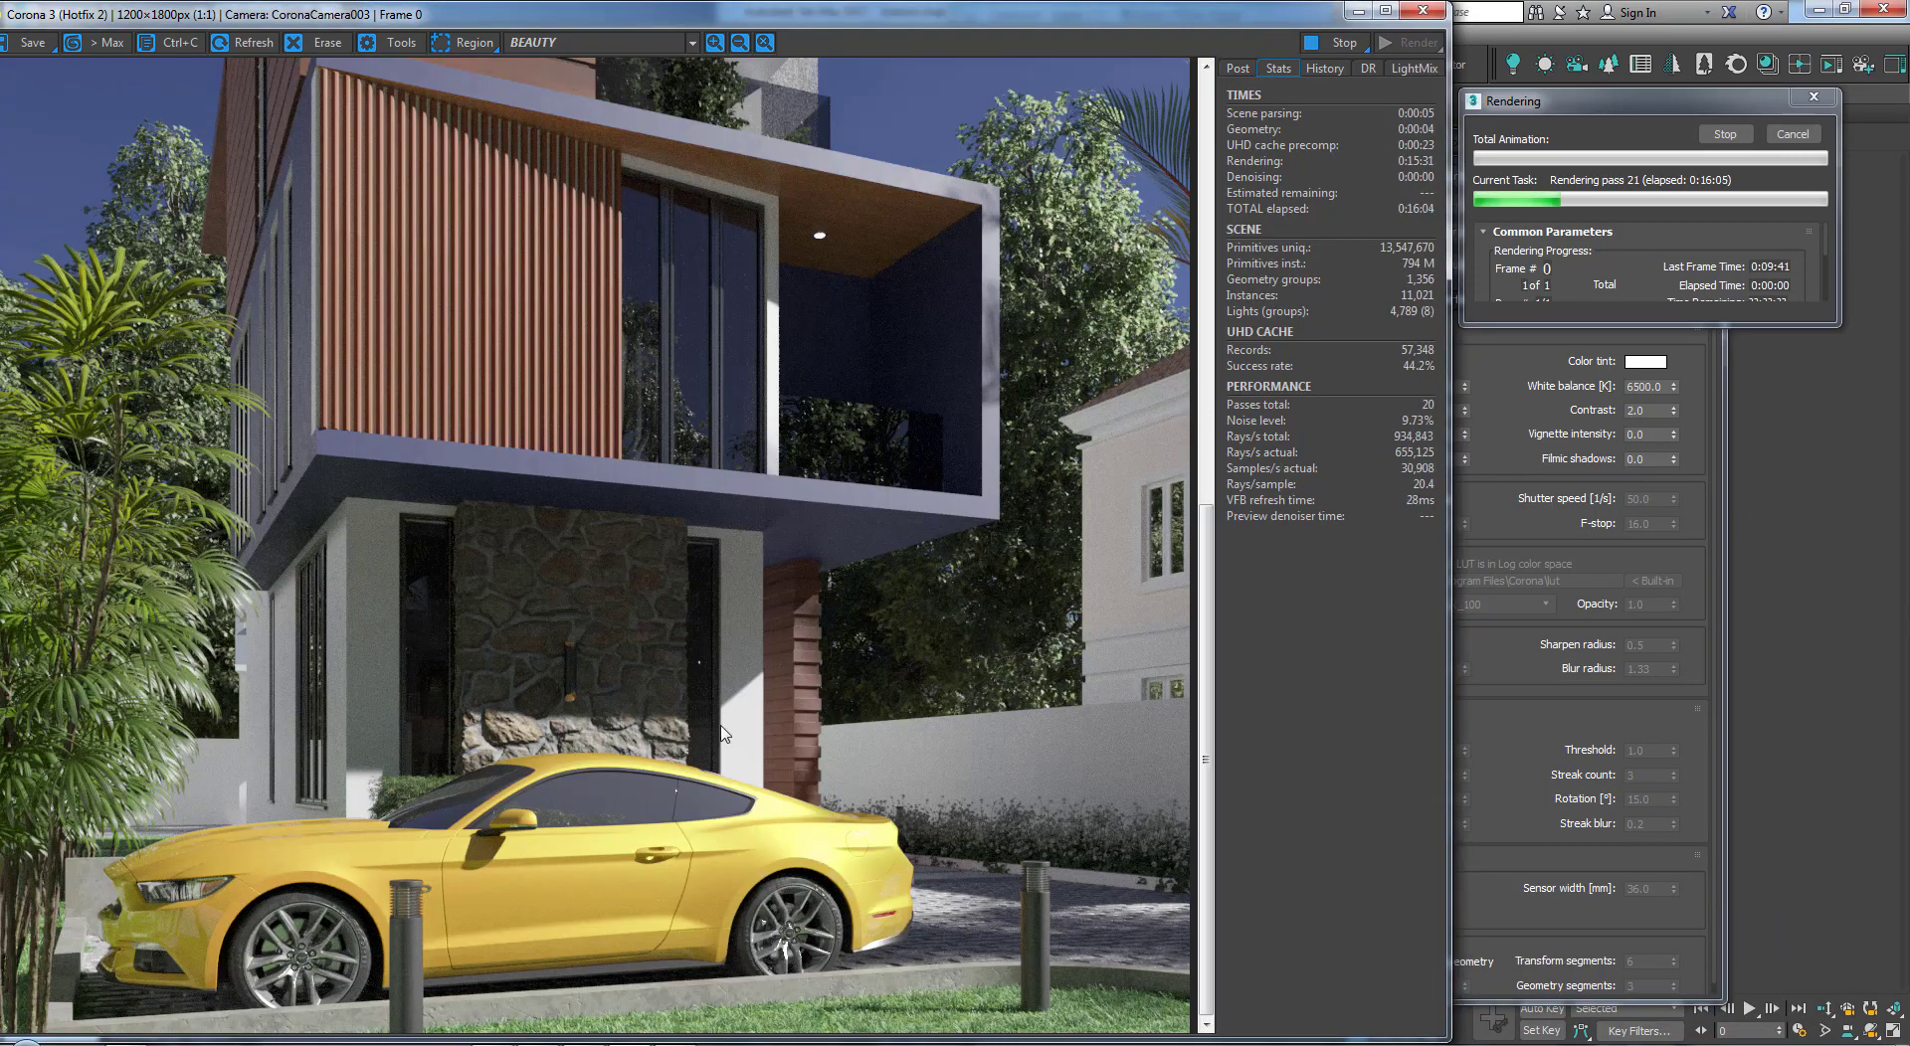
Step: Examine the progressing render for noise from the upper roof and facade down to the stone wall and yellow car
{"action": "left_click_drag", "start_coordinate": [1197, 657], "coordinate": [1218, 488]}
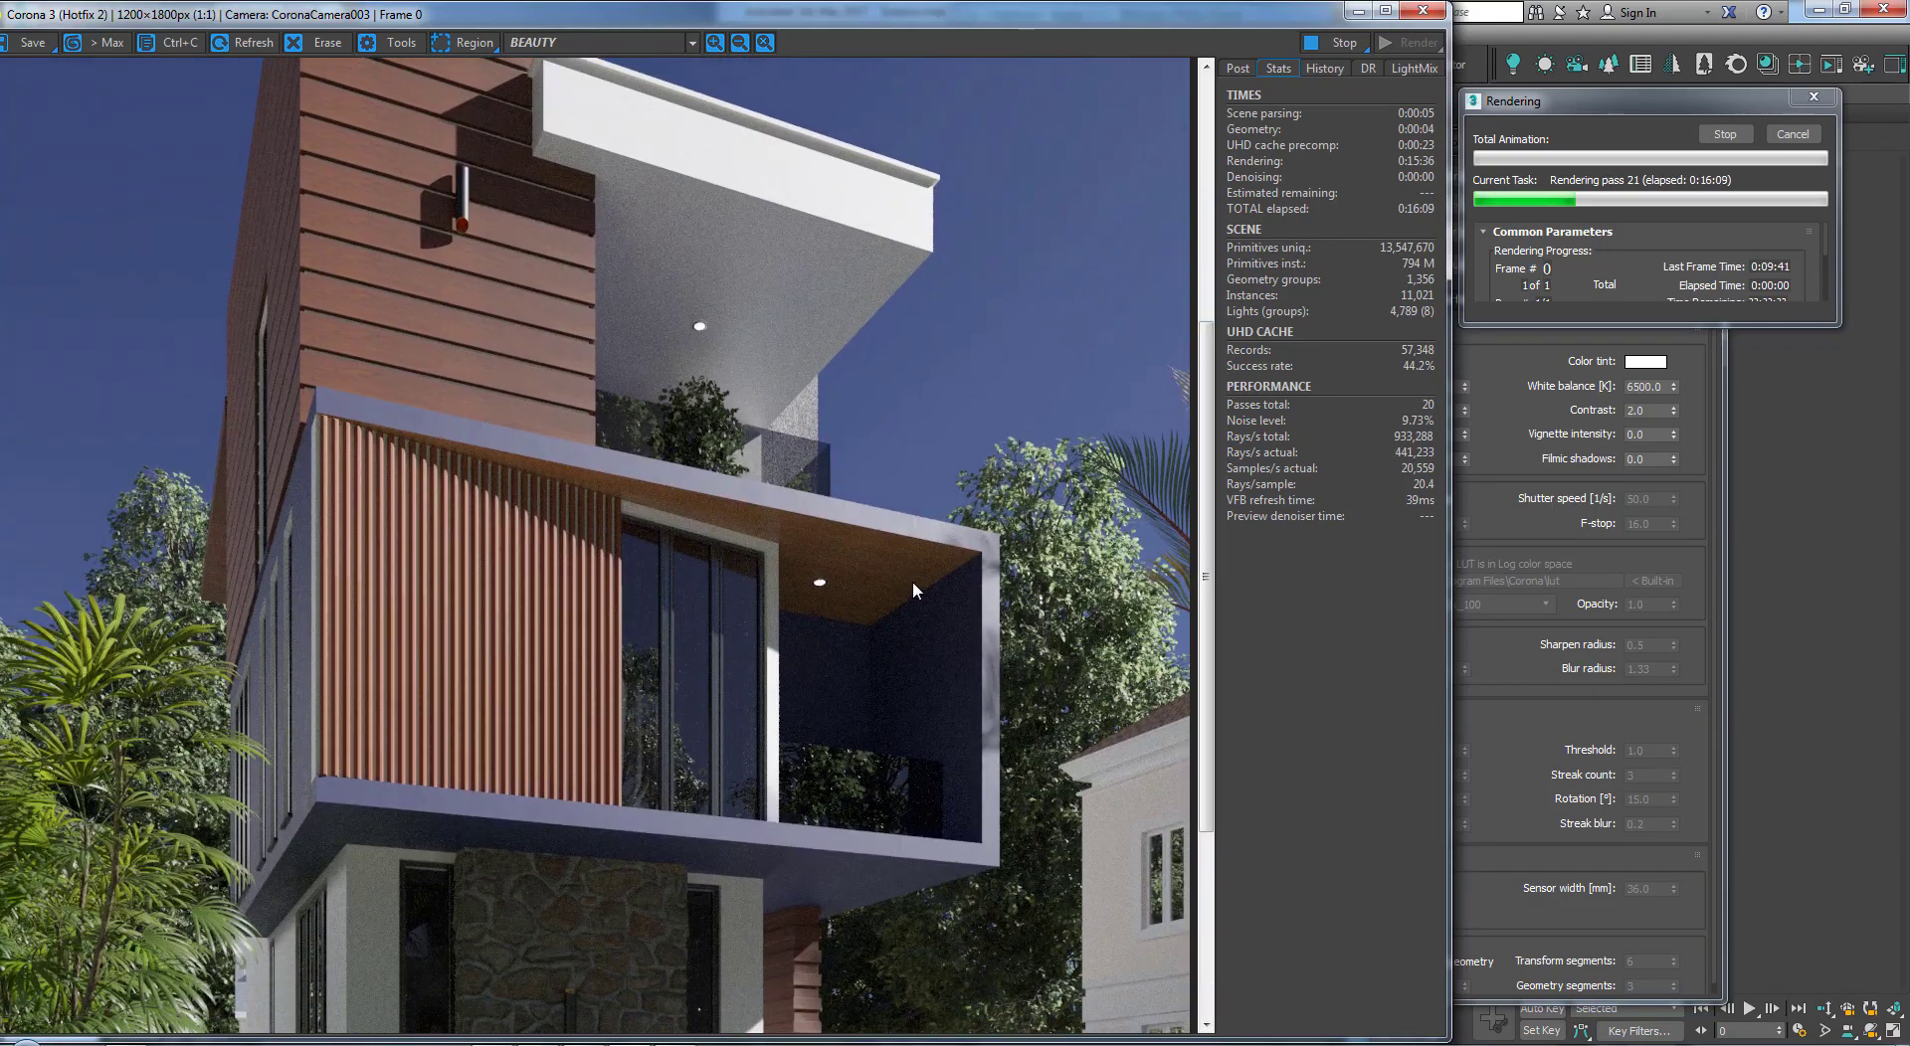
{"action": "scroll", "coordinate": [911, 581], "scroll_direction": "down", "scroll_amount": 1}
{"action": "scroll", "coordinate": [612, 768], "scroll_direction": "up", "scroll_amount": 1}
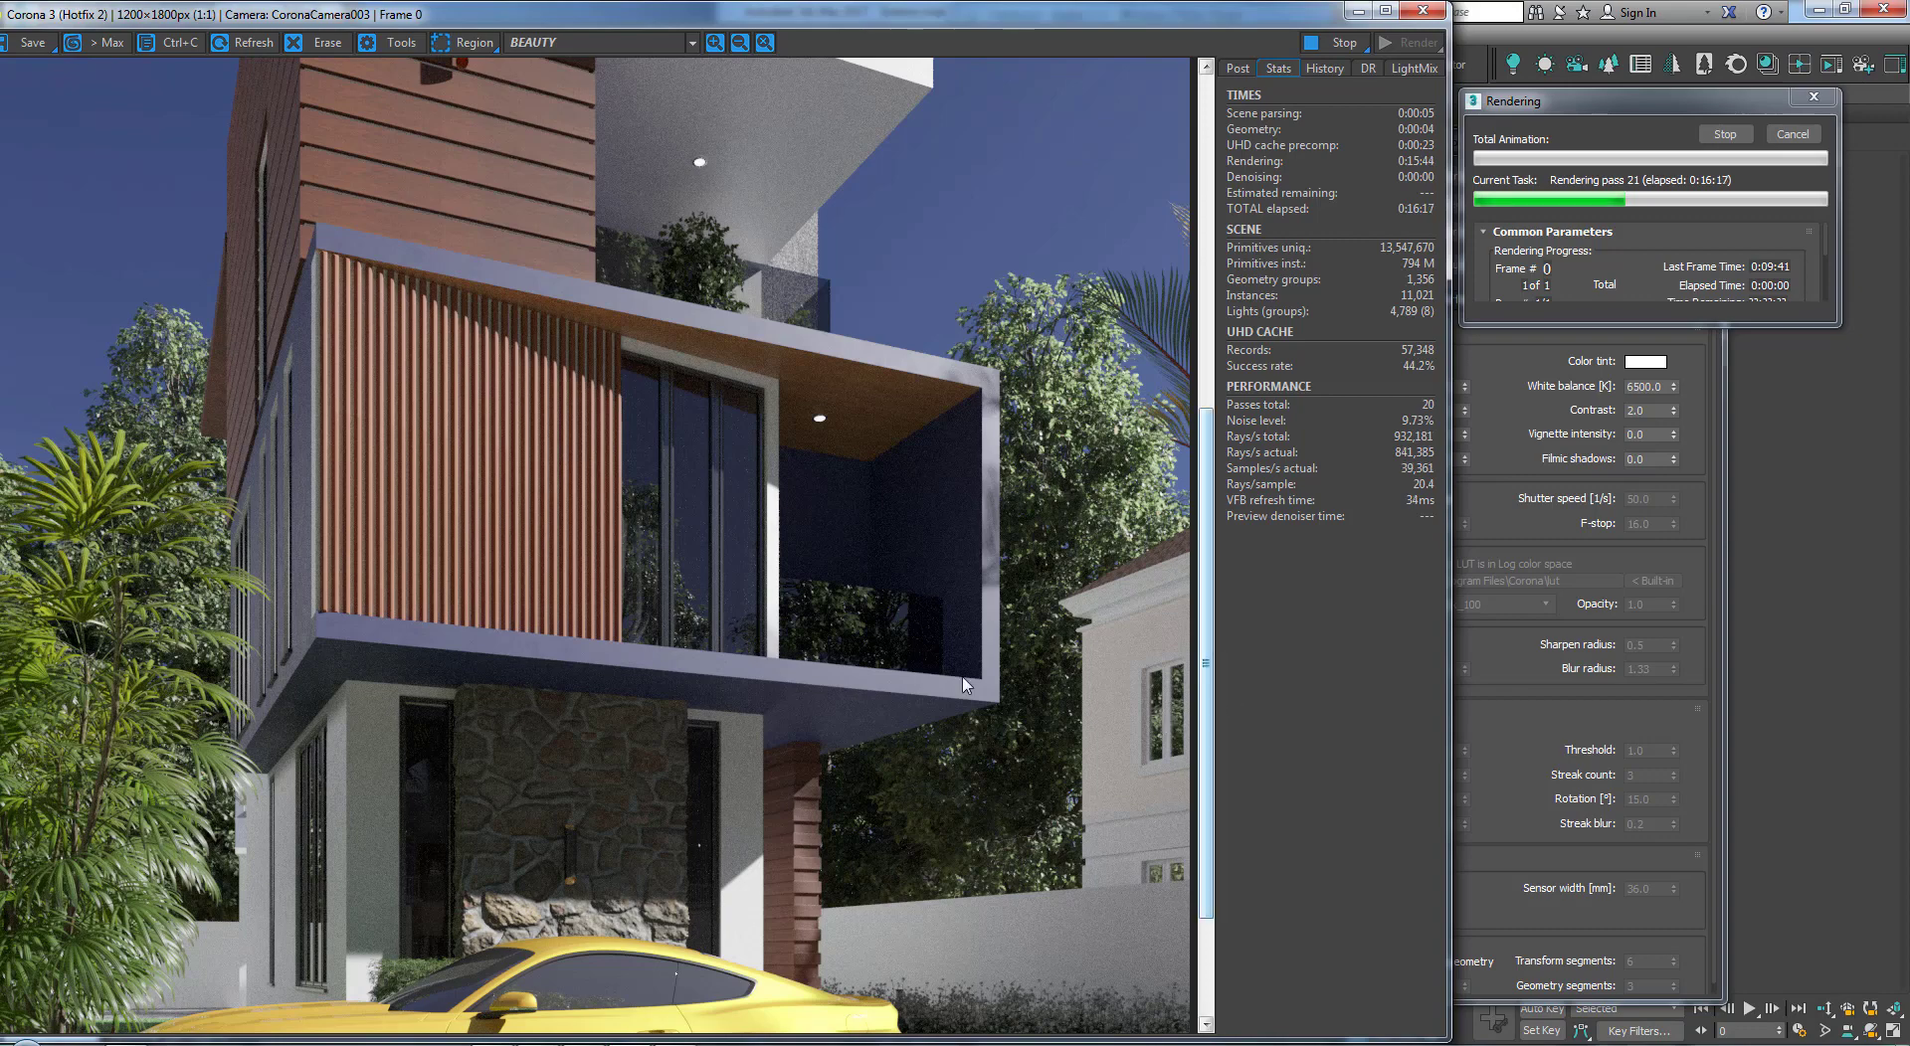
{"action": "scroll", "coordinate": [939, 671], "scroll_direction": "down", "scroll_amount": 1}
{"action": "scroll", "coordinate": [939, 673], "scroll_direction": "up", "scroll_amount": 2}
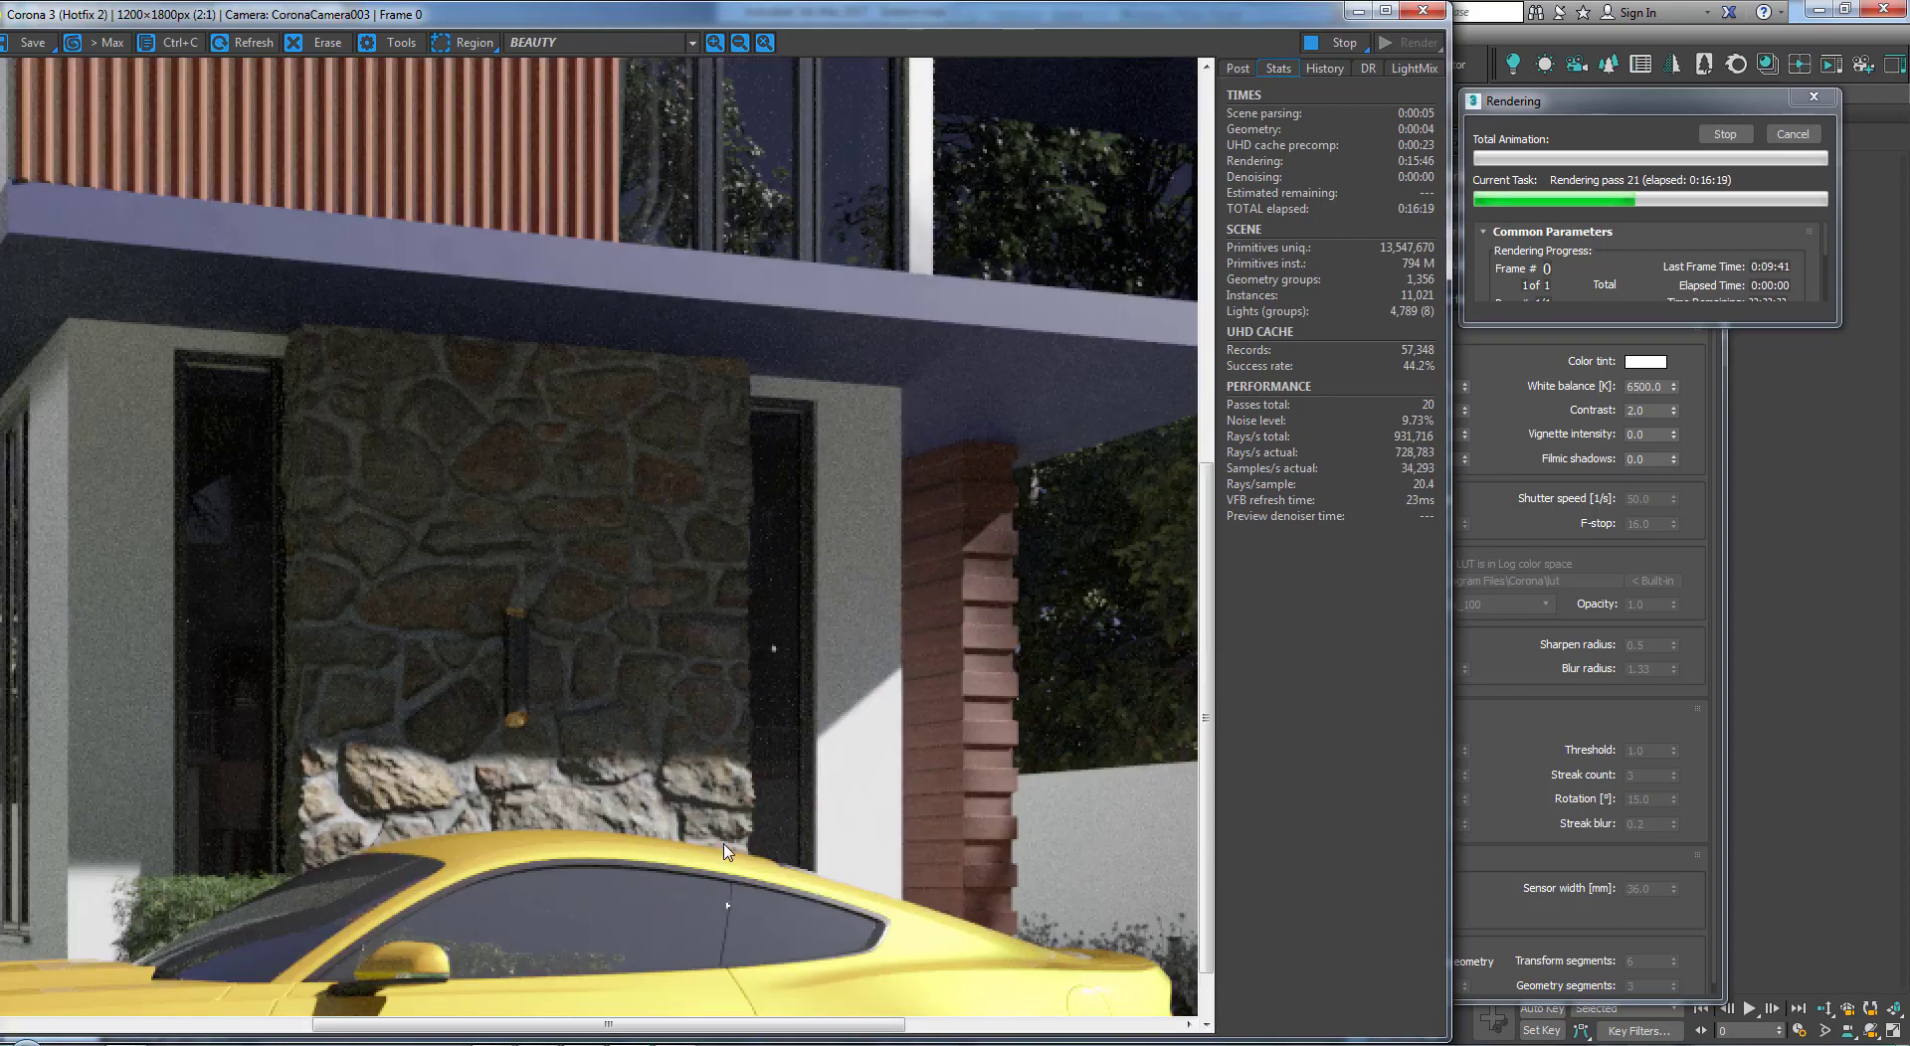
{"action": "scroll", "coordinate": [995, 666], "scroll_direction": "down", "scroll_amount": 1}
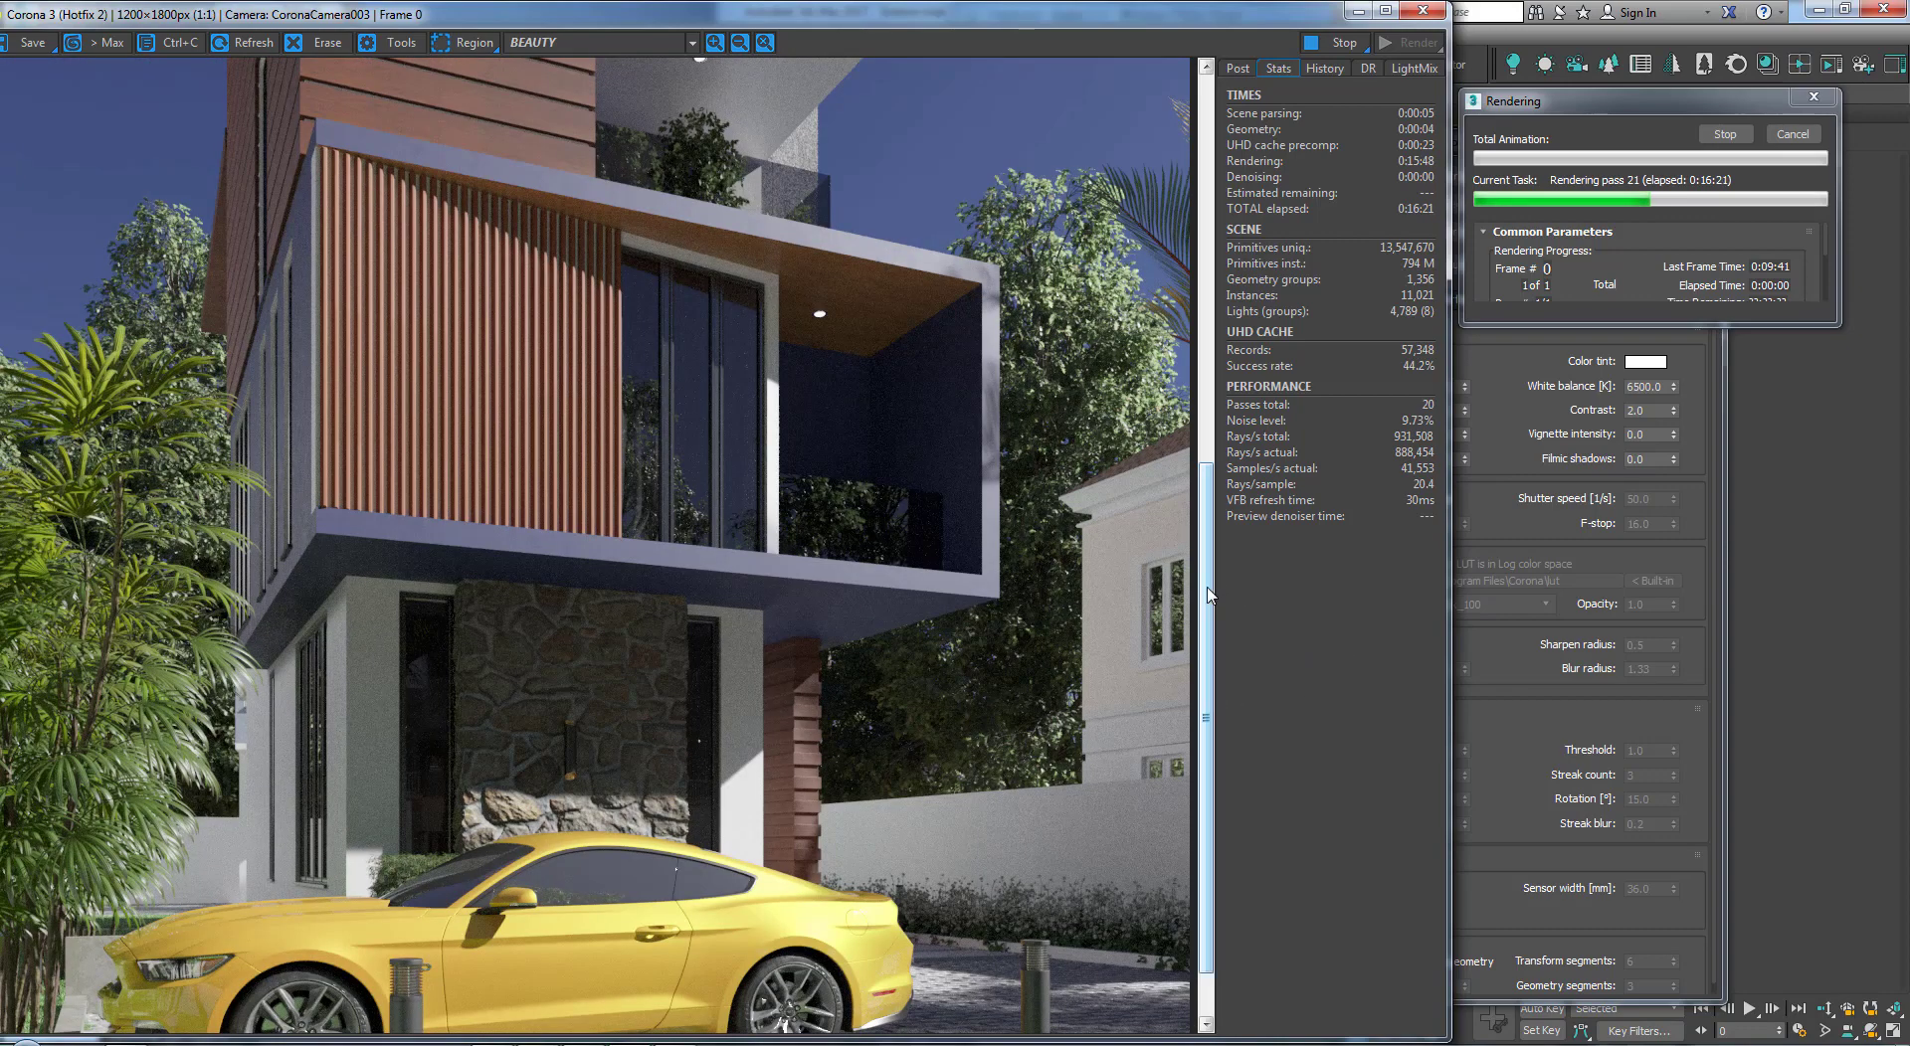
{"action": "left_click_drag", "start_coordinate": [1205, 557], "coordinate": [1235, 315]}
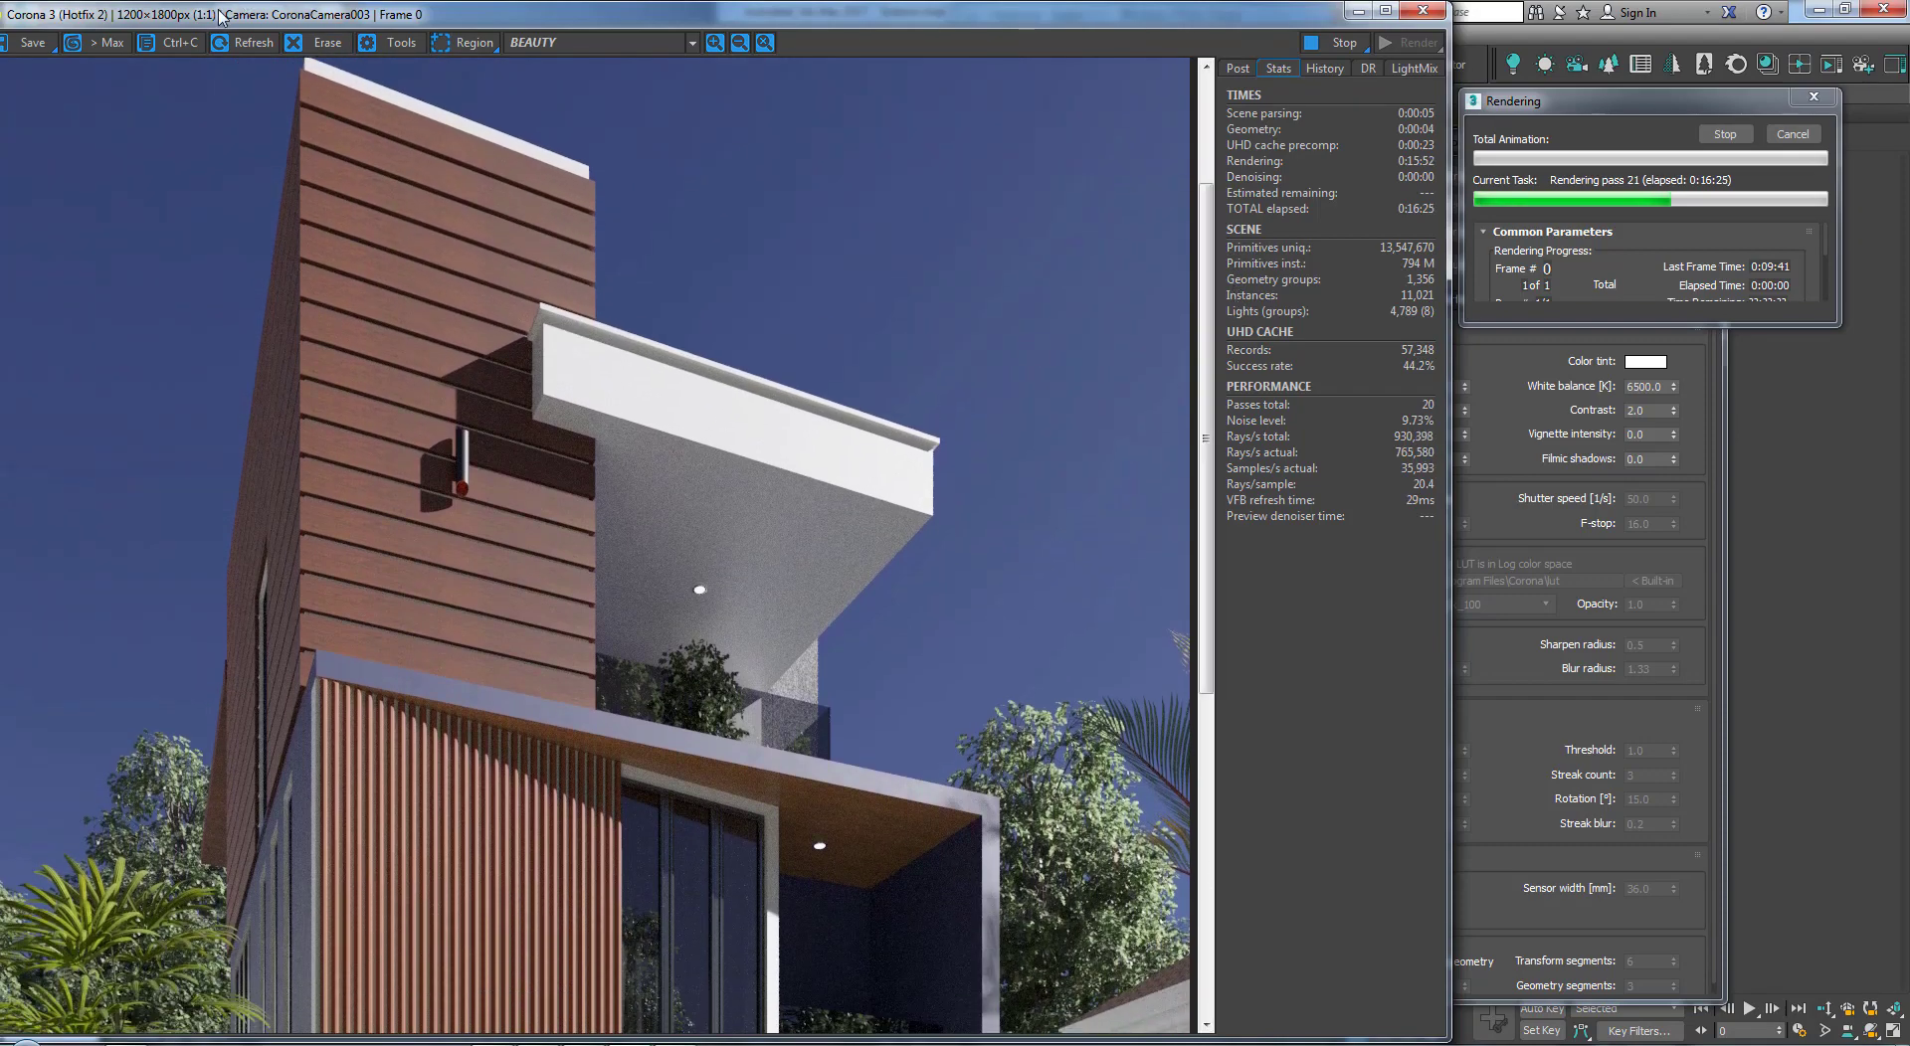
{"action": "left_click_drag", "start_coordinate": [1206, 492], "coordinate": [1191, 890]}
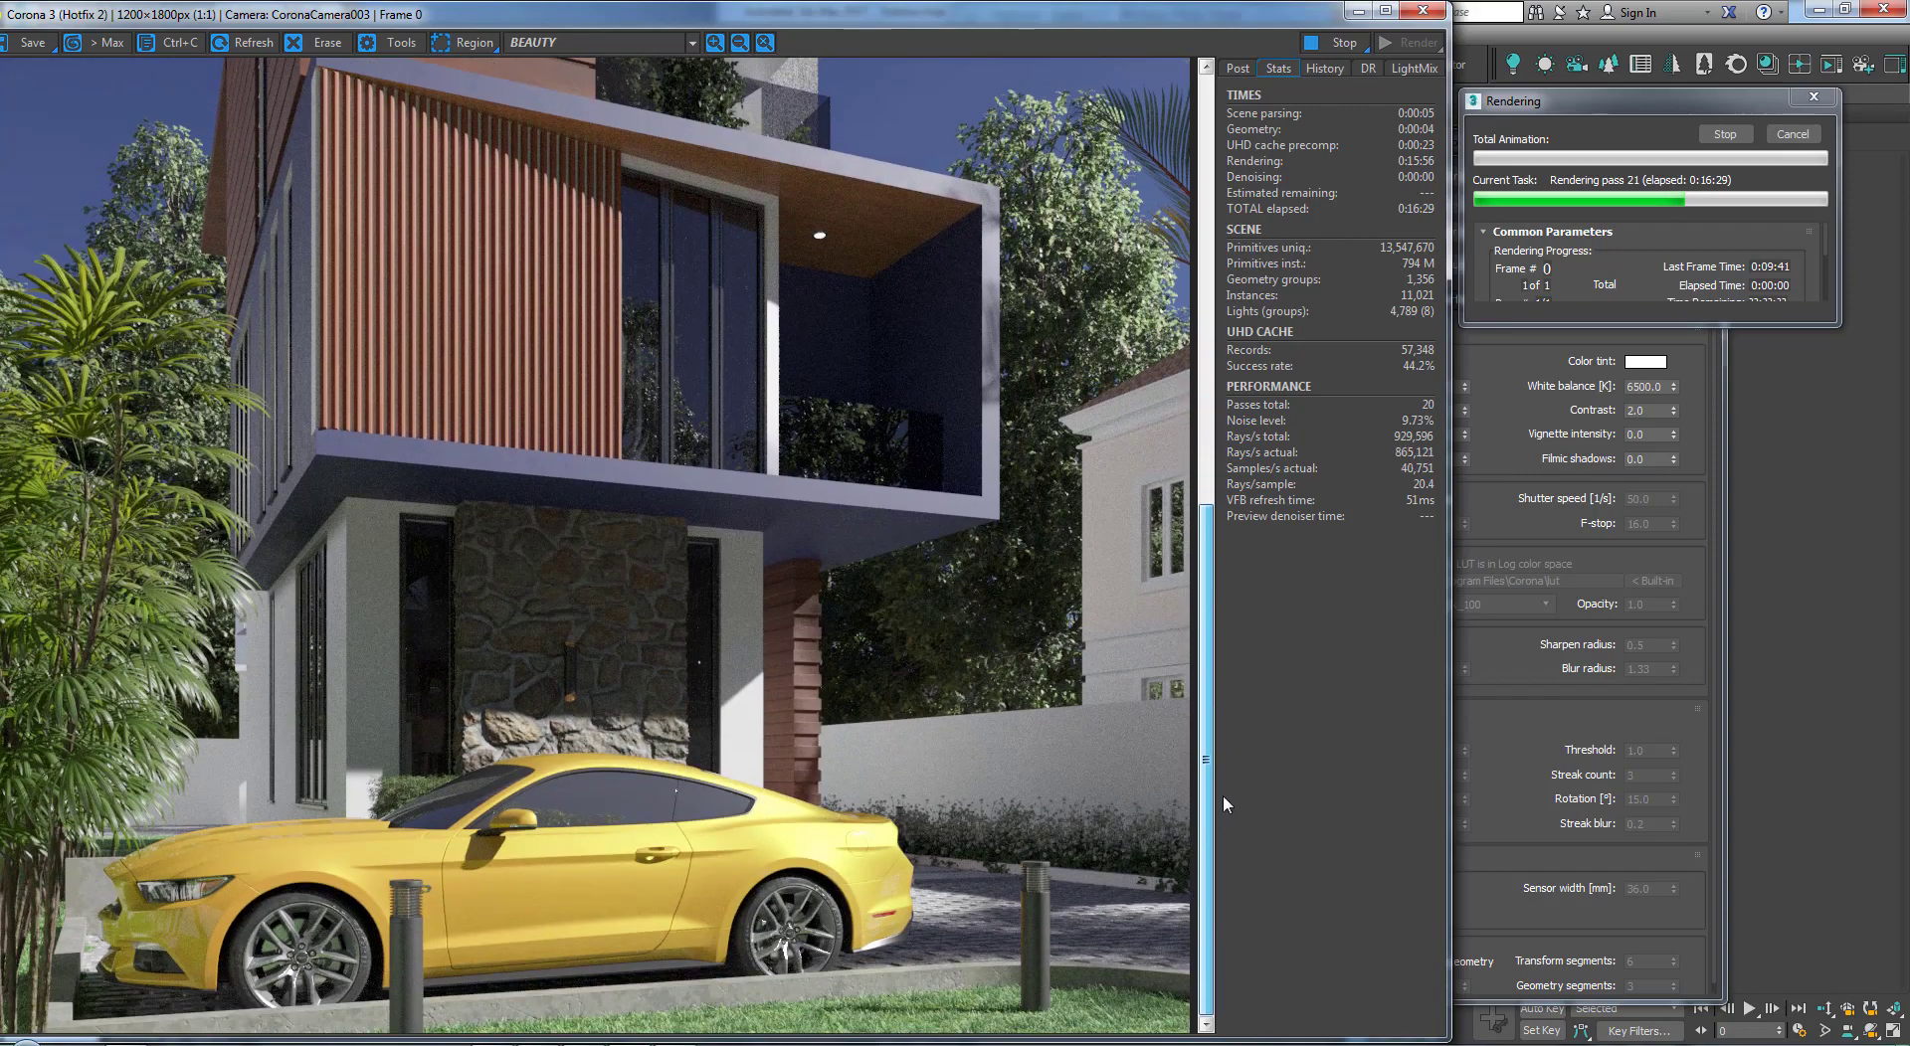
{"action": "mouse_move", "coordinate": [1223, 804]}
{"action": "left_mouse_down"}
{"action": "mouse_move", "coordinate": [1241, 726]}
{"action": "mouse_move", "coordinate": [1221, 870]}
{"action": "mouse_move", "coordinate": [1213, 758]}
{"action": "mouse_move", "coordinate": [1214, 795]}
{"action": "left_mouse_up"}
Step: Inspect the noise up close on the car, stone wall, recessed balcony, neighbouring house and paved driveway
{"action": "scroll", "coordinate": [587, 960], "scroll_direction": "up", "scroll_amount": 2}
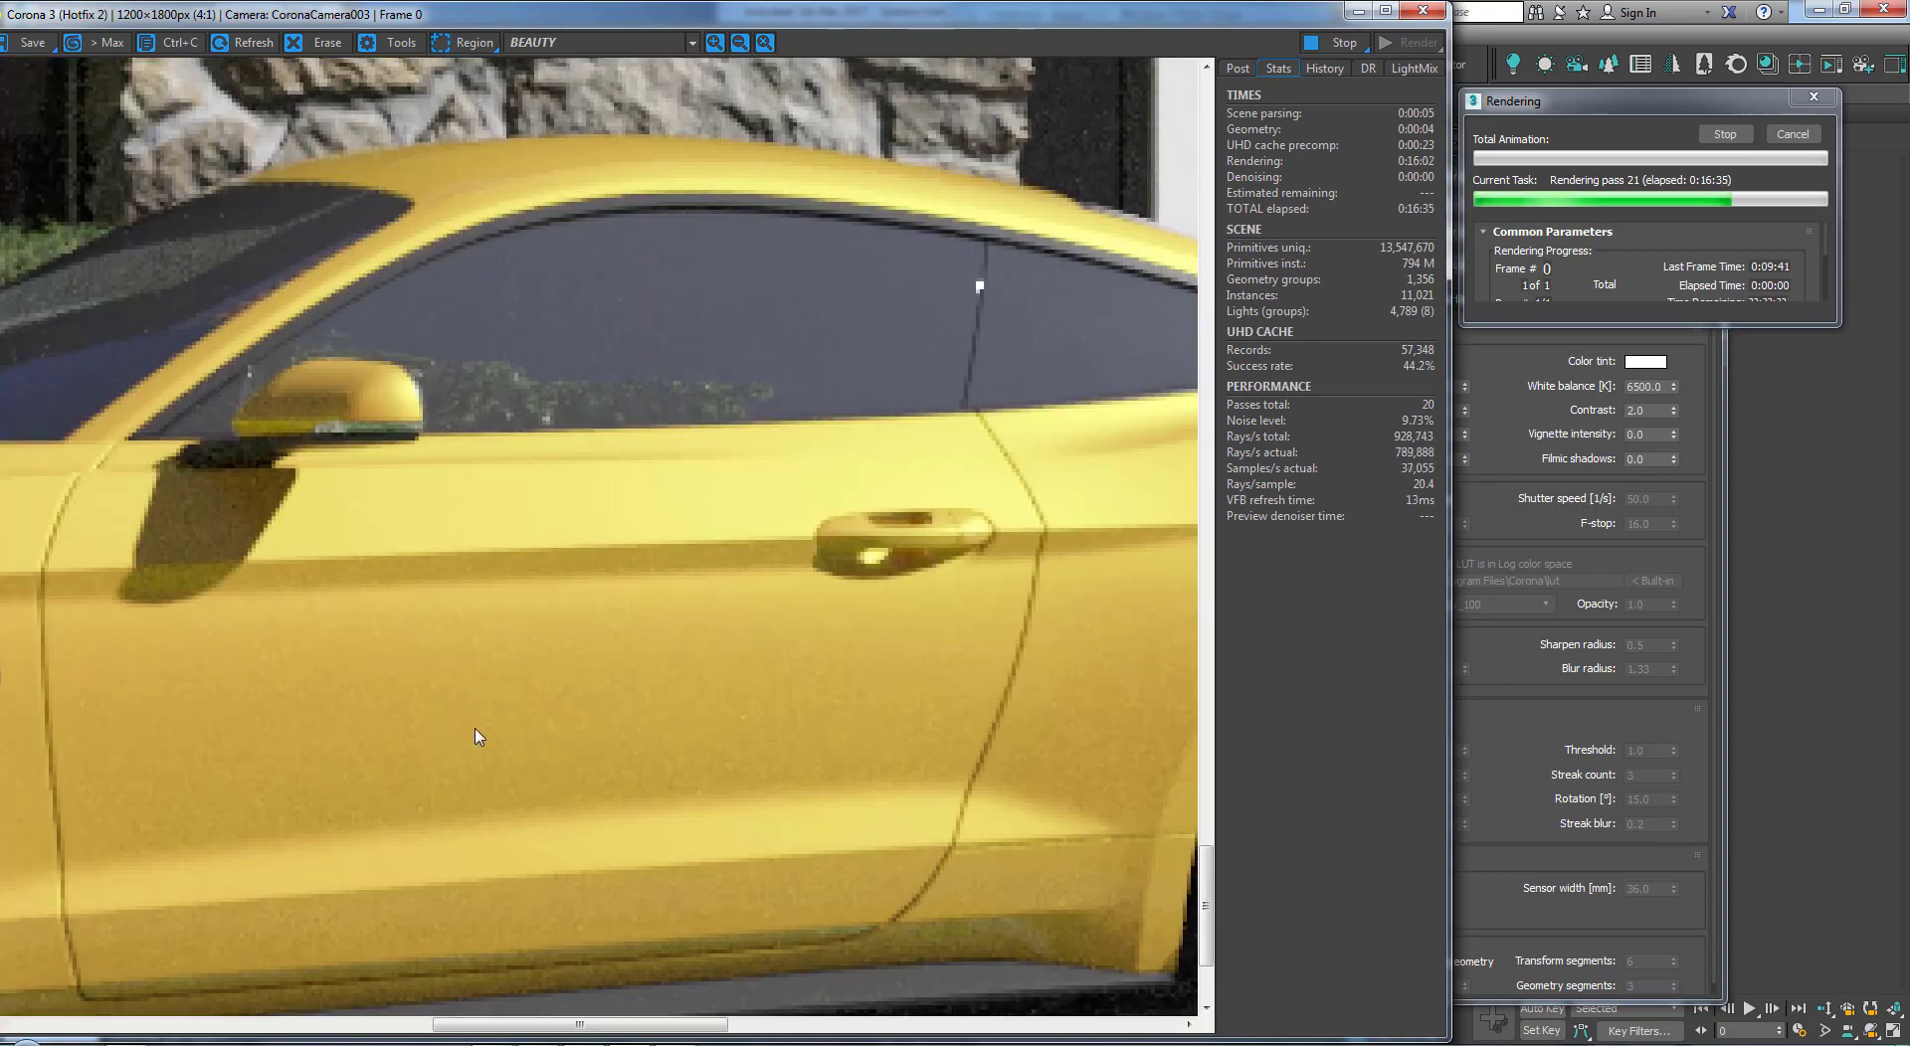
{"action": "middle_click_drag", "start_coordinate": [319, 491], "coordinate": [693, 747]}
{"action": "scroll", "coordinate": [693, 741], "scroll_direction": "down", "scroll_amount": 1}
{"action": "middle_click_drag", "start_coordinate": [687, 554], "coordinate": [736, 629]}
{"action": "middle_click_drag", "start_coordinate": [646, 478], "coordinate": [808, 668]}
{"action": "middle_click_drag", "start_coordinate": [783, 492], "coordinate": [858, 621]}
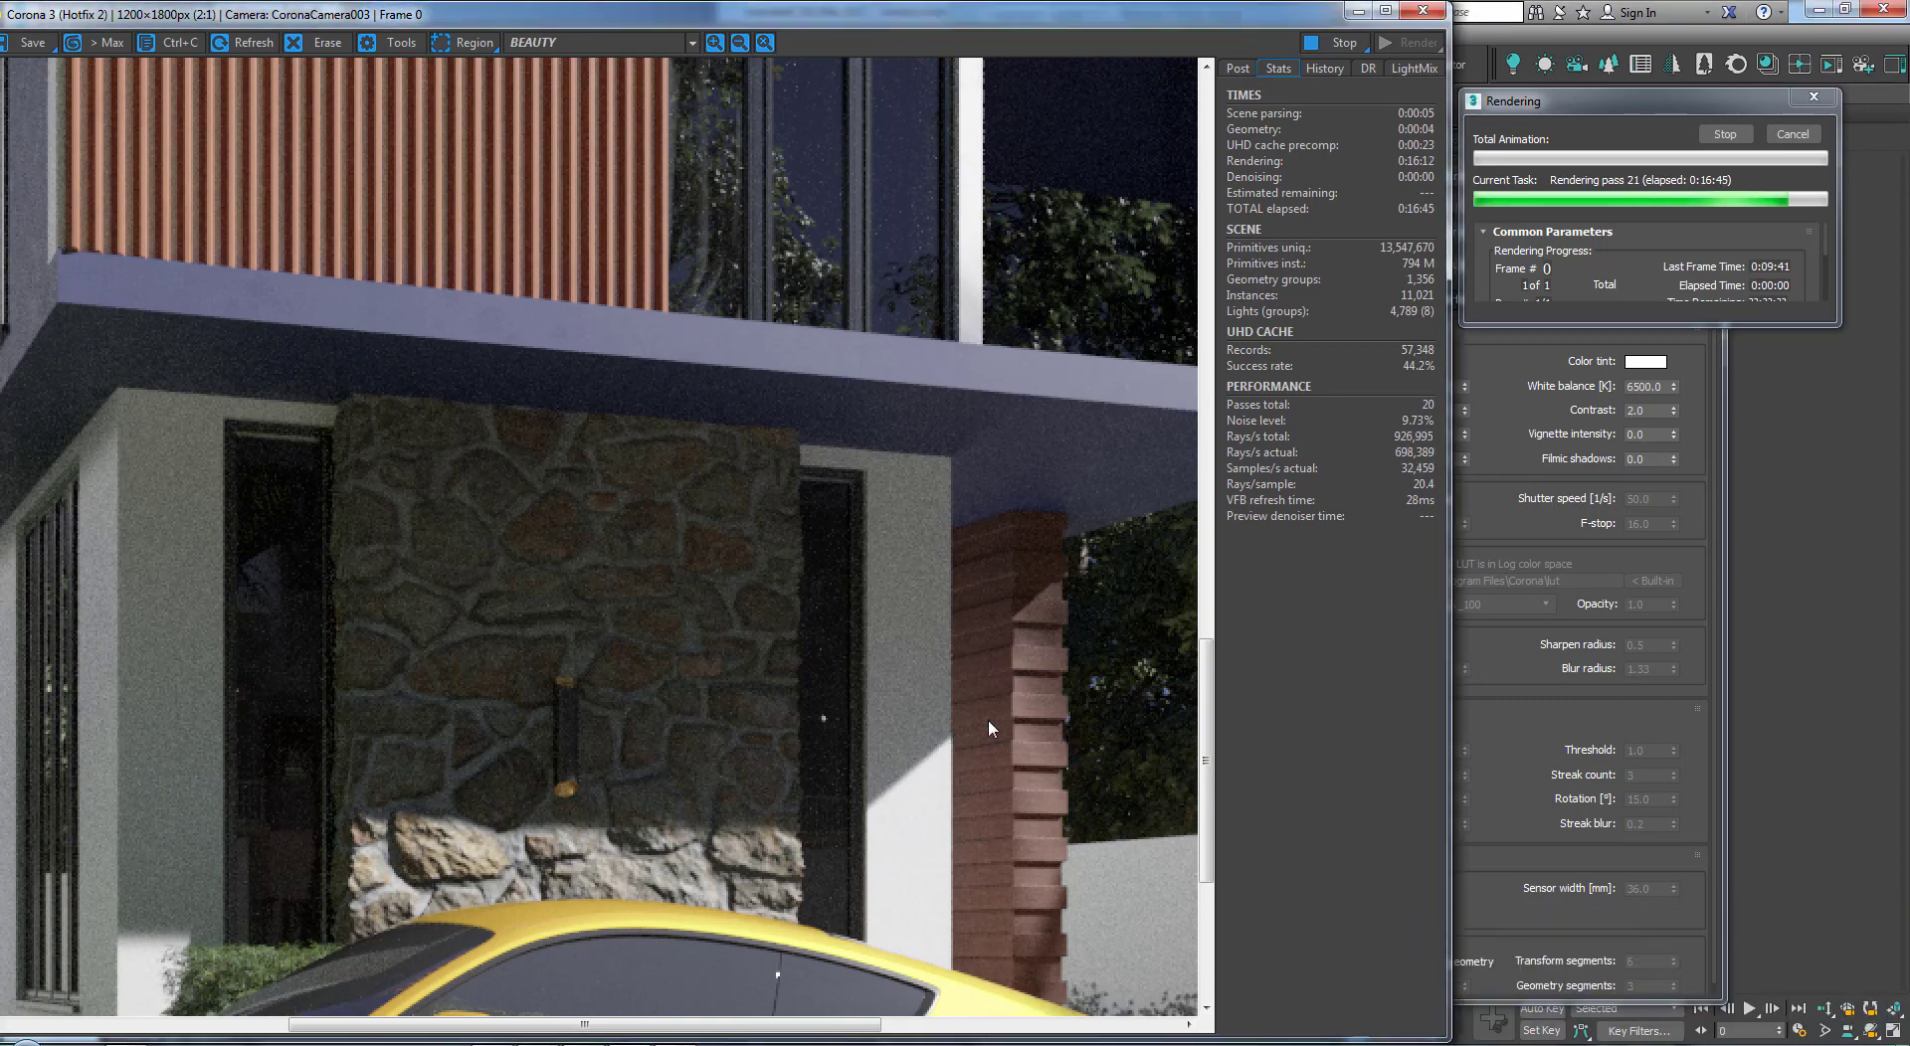
{"action": "left_click_drag", "start_coordinate": [1207, 668], "coordinate": [1210, 581]}
{"action": "left_click_drag", "start_coordinate": [538, 1030], "coordinate": [837, 1030]}
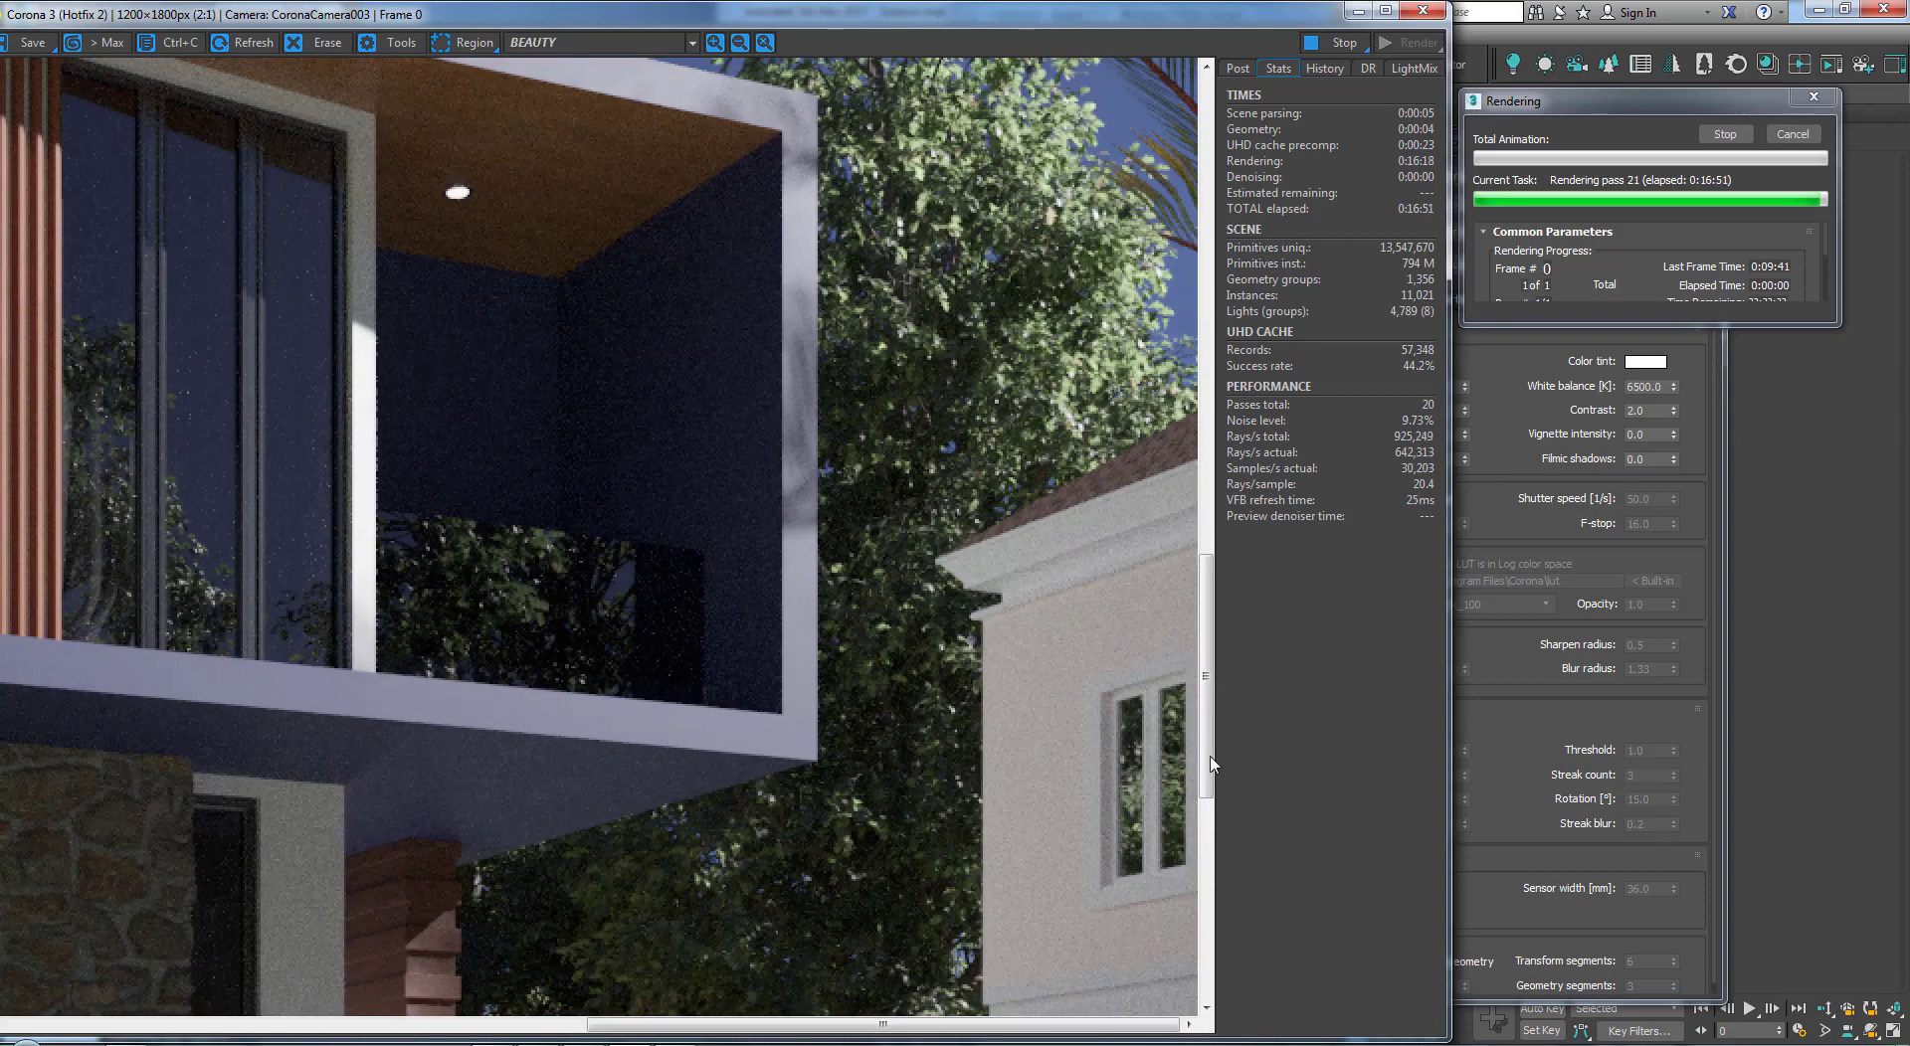
{"action": "left_click_drag", "start_coordinate": [1211, 764], "coordinate": [1199, 913]}
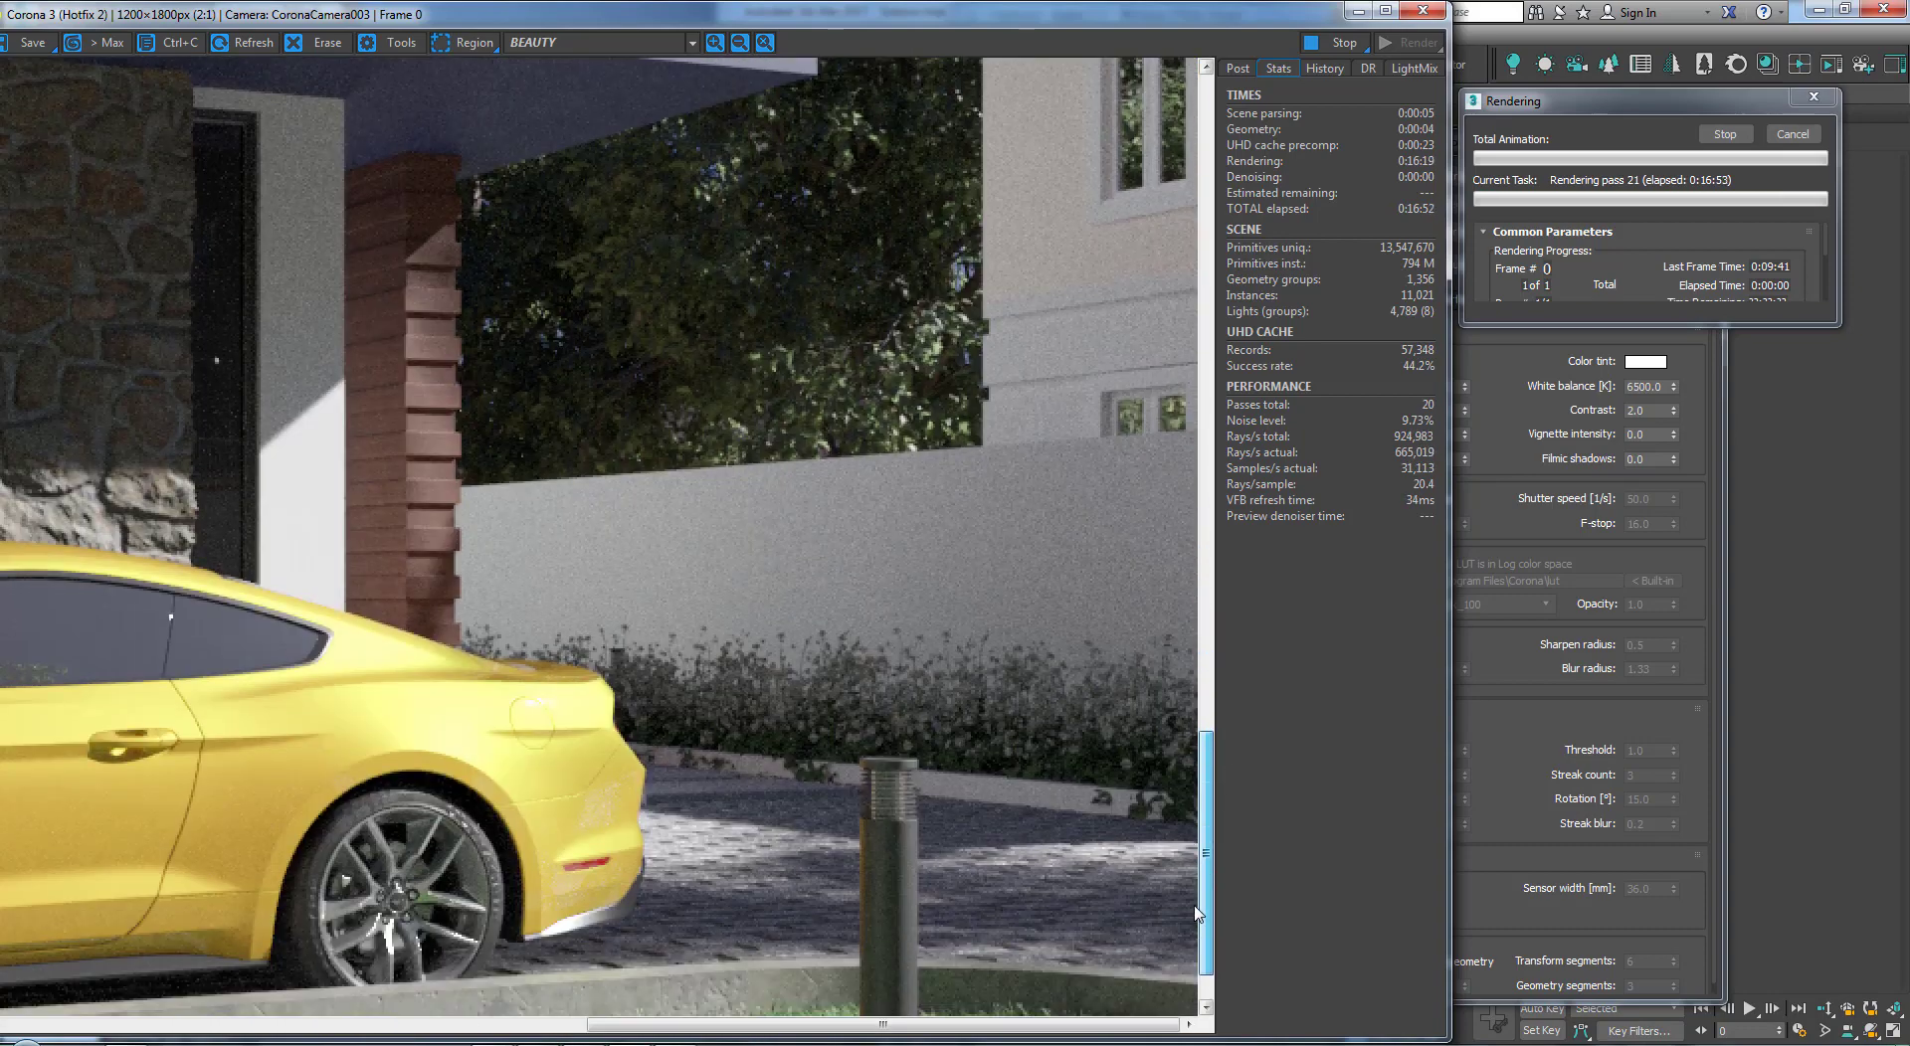
{"action": "scroll", "coordinate": [923, 795], "scroll_direction": "down", "scroll_amount": 2}
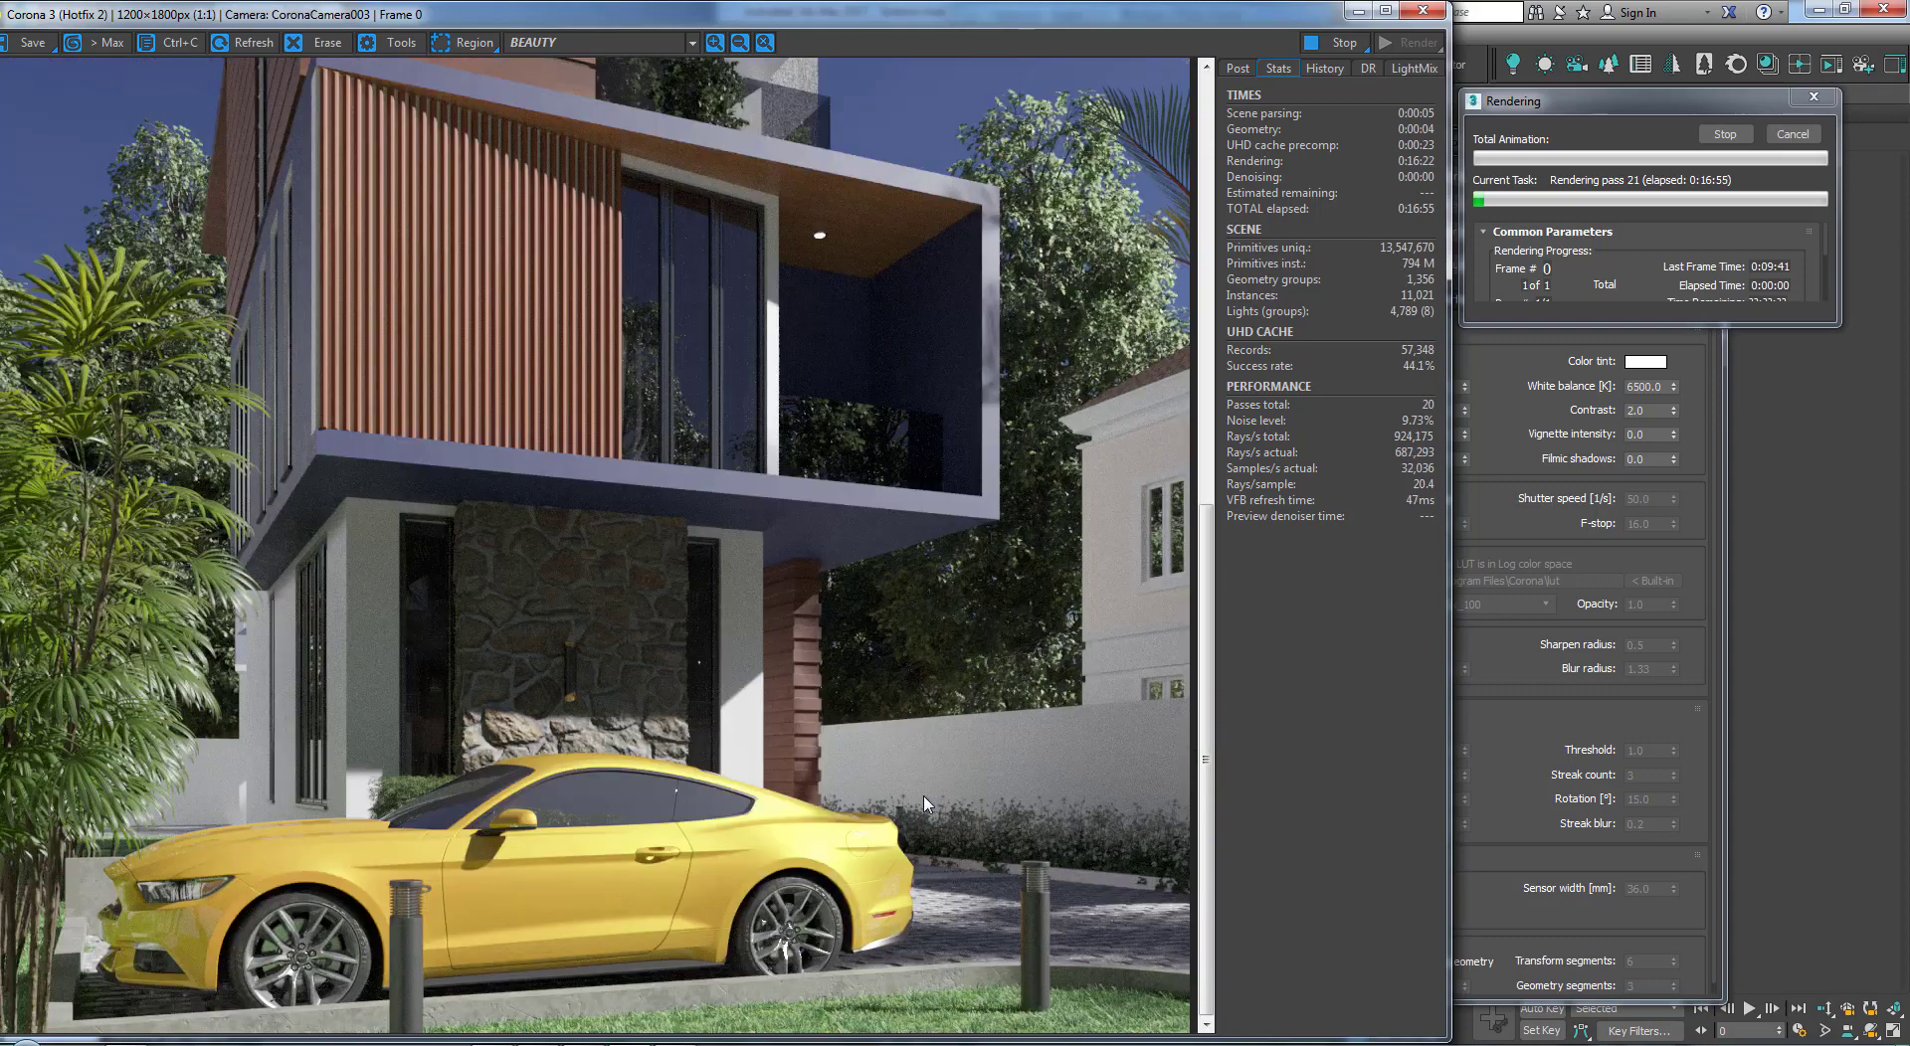
Step: Define a render region enclosing the white roof overhang, its shaded underside and the upper terrace plants
{"action": "scroll", "coordinate": [748, 973], "scroll_direction": "up", "scroll_amount": 1}
{"action": "left_click_drag", "start_coordinate": [1207, 555], "coordinate": [1206, 320]}
{"action": "scroll", "coordinate": [514, 407], "scroll_direction": "up", "scroll_amount": 1}
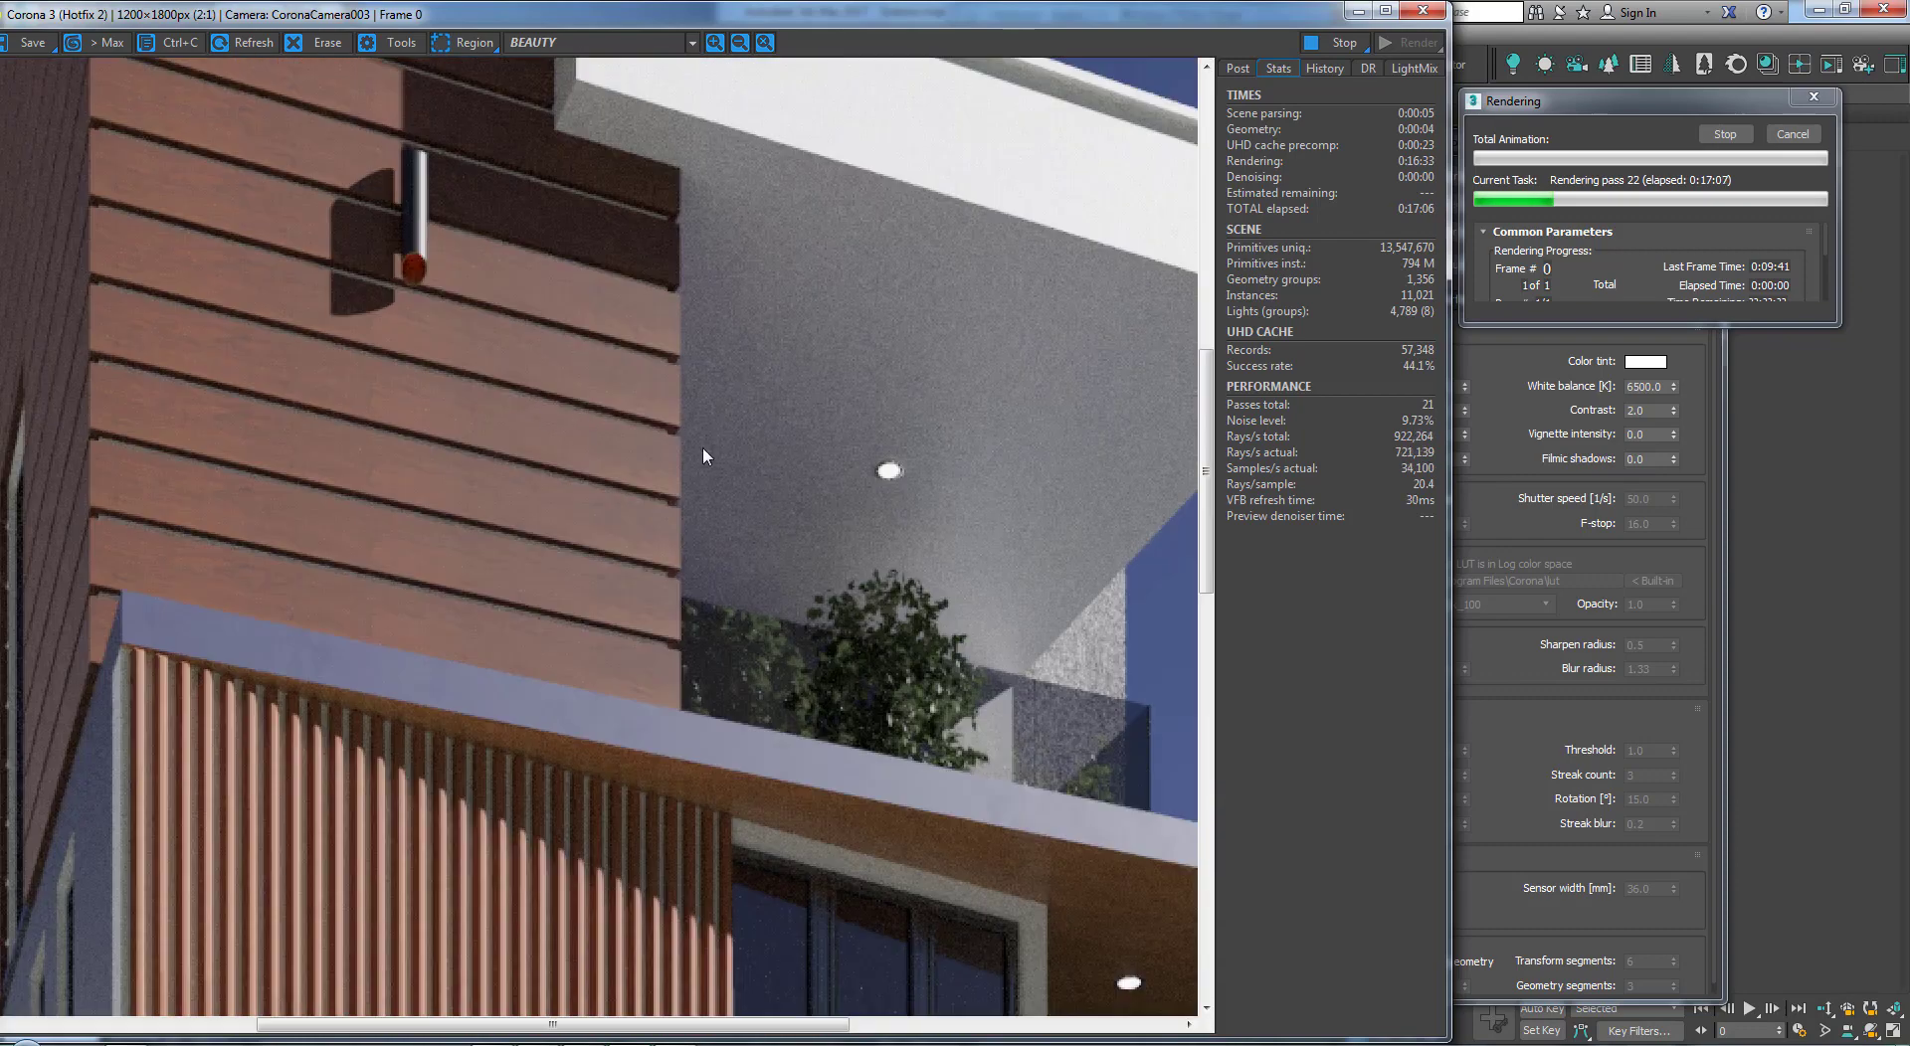
{"action": "left_click_drag", "start_coordinate": [704, 456], "coordinate": [416, 546]}
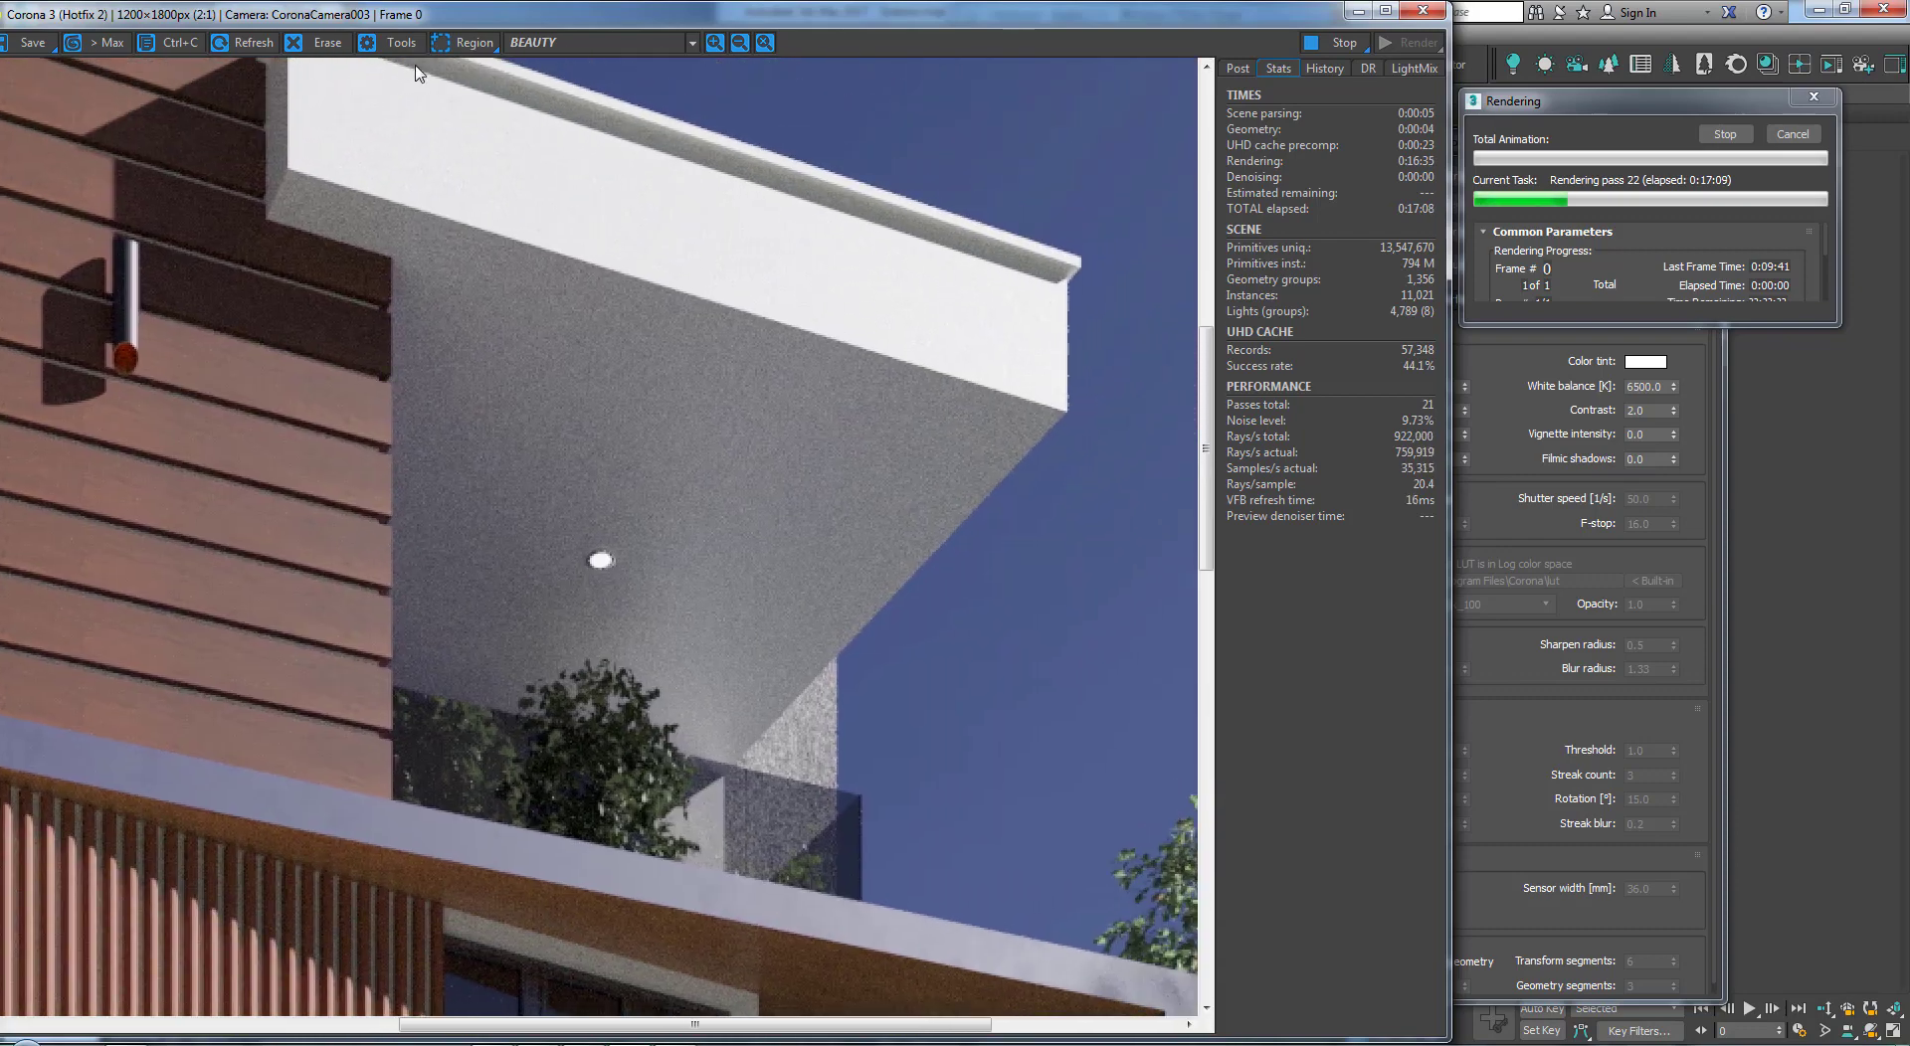
{"action": "left_click", "coordinate": [467, 41]}
{"action": "left_click_drag", "start_coordinate": [1206, 532], "coordinate": [1206, 511]}
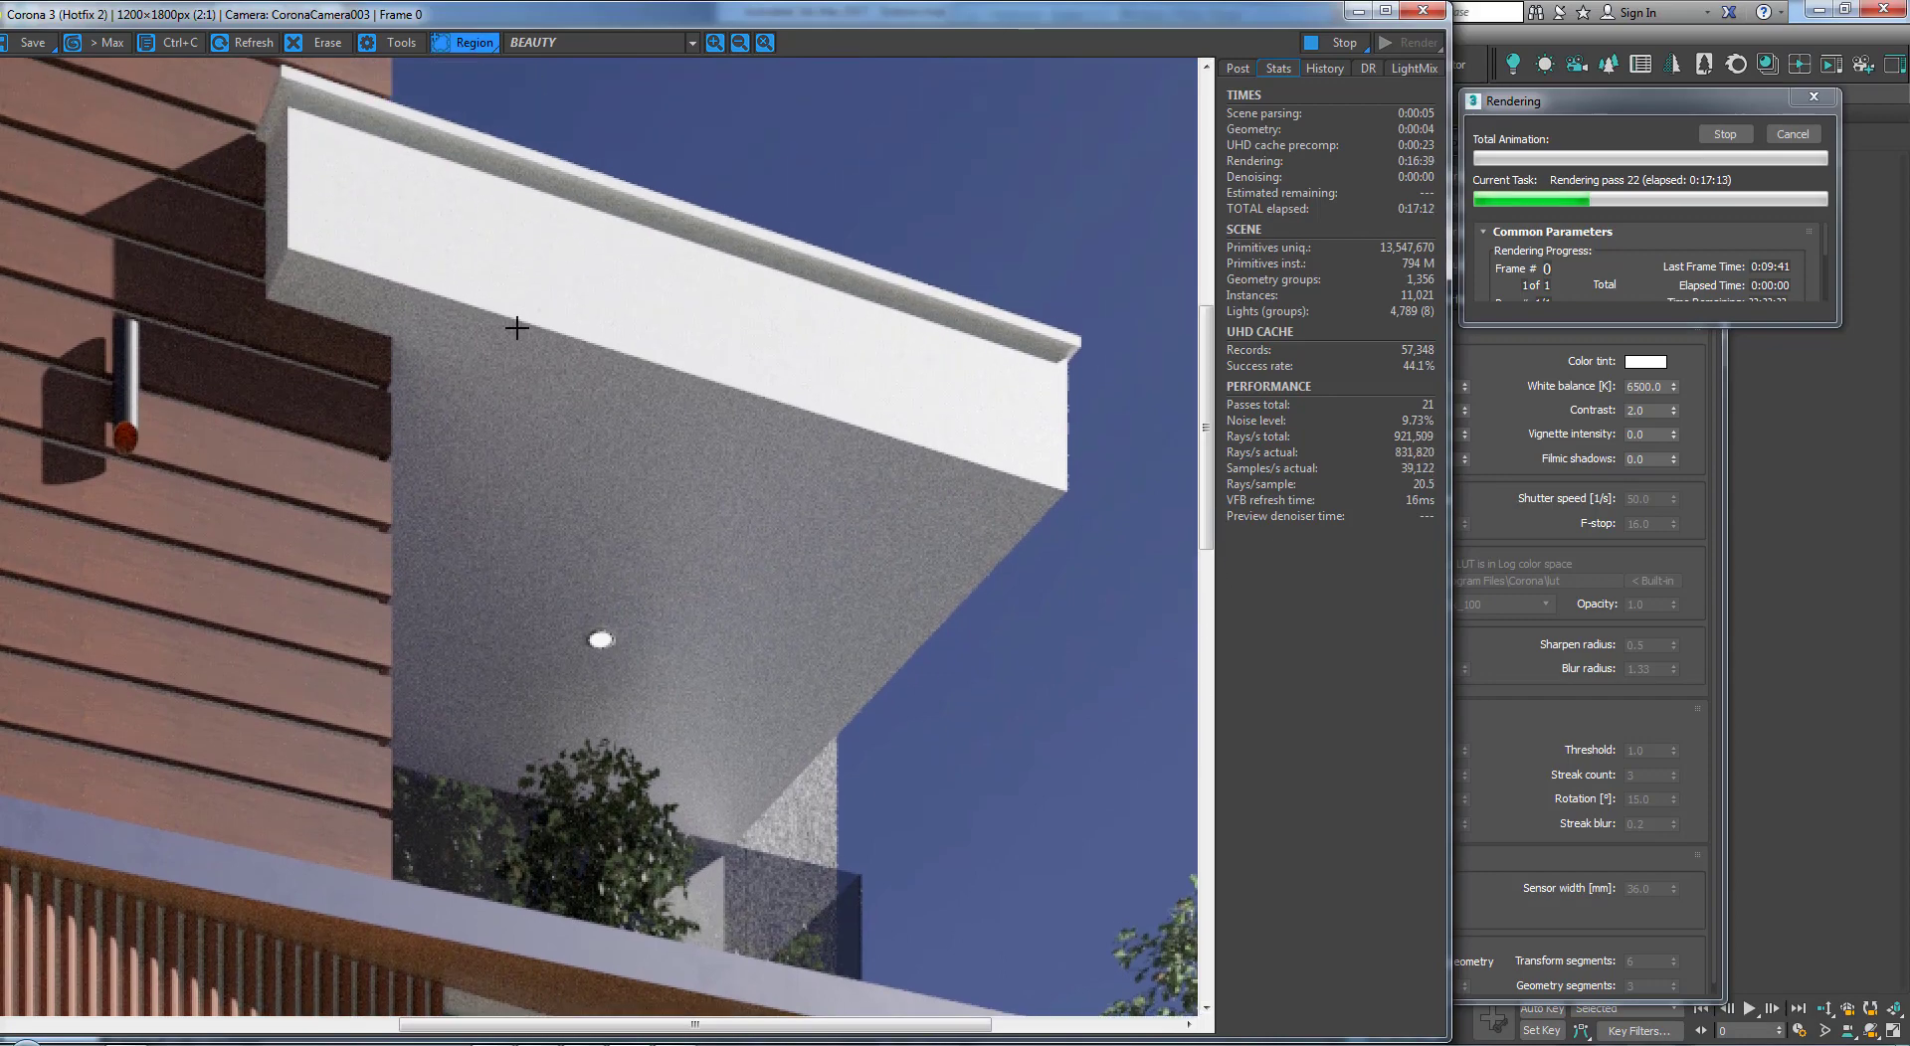
{"action": "left_click_drag", "start_coordinate": [78, 57], "coordinate": [1094, 993]}
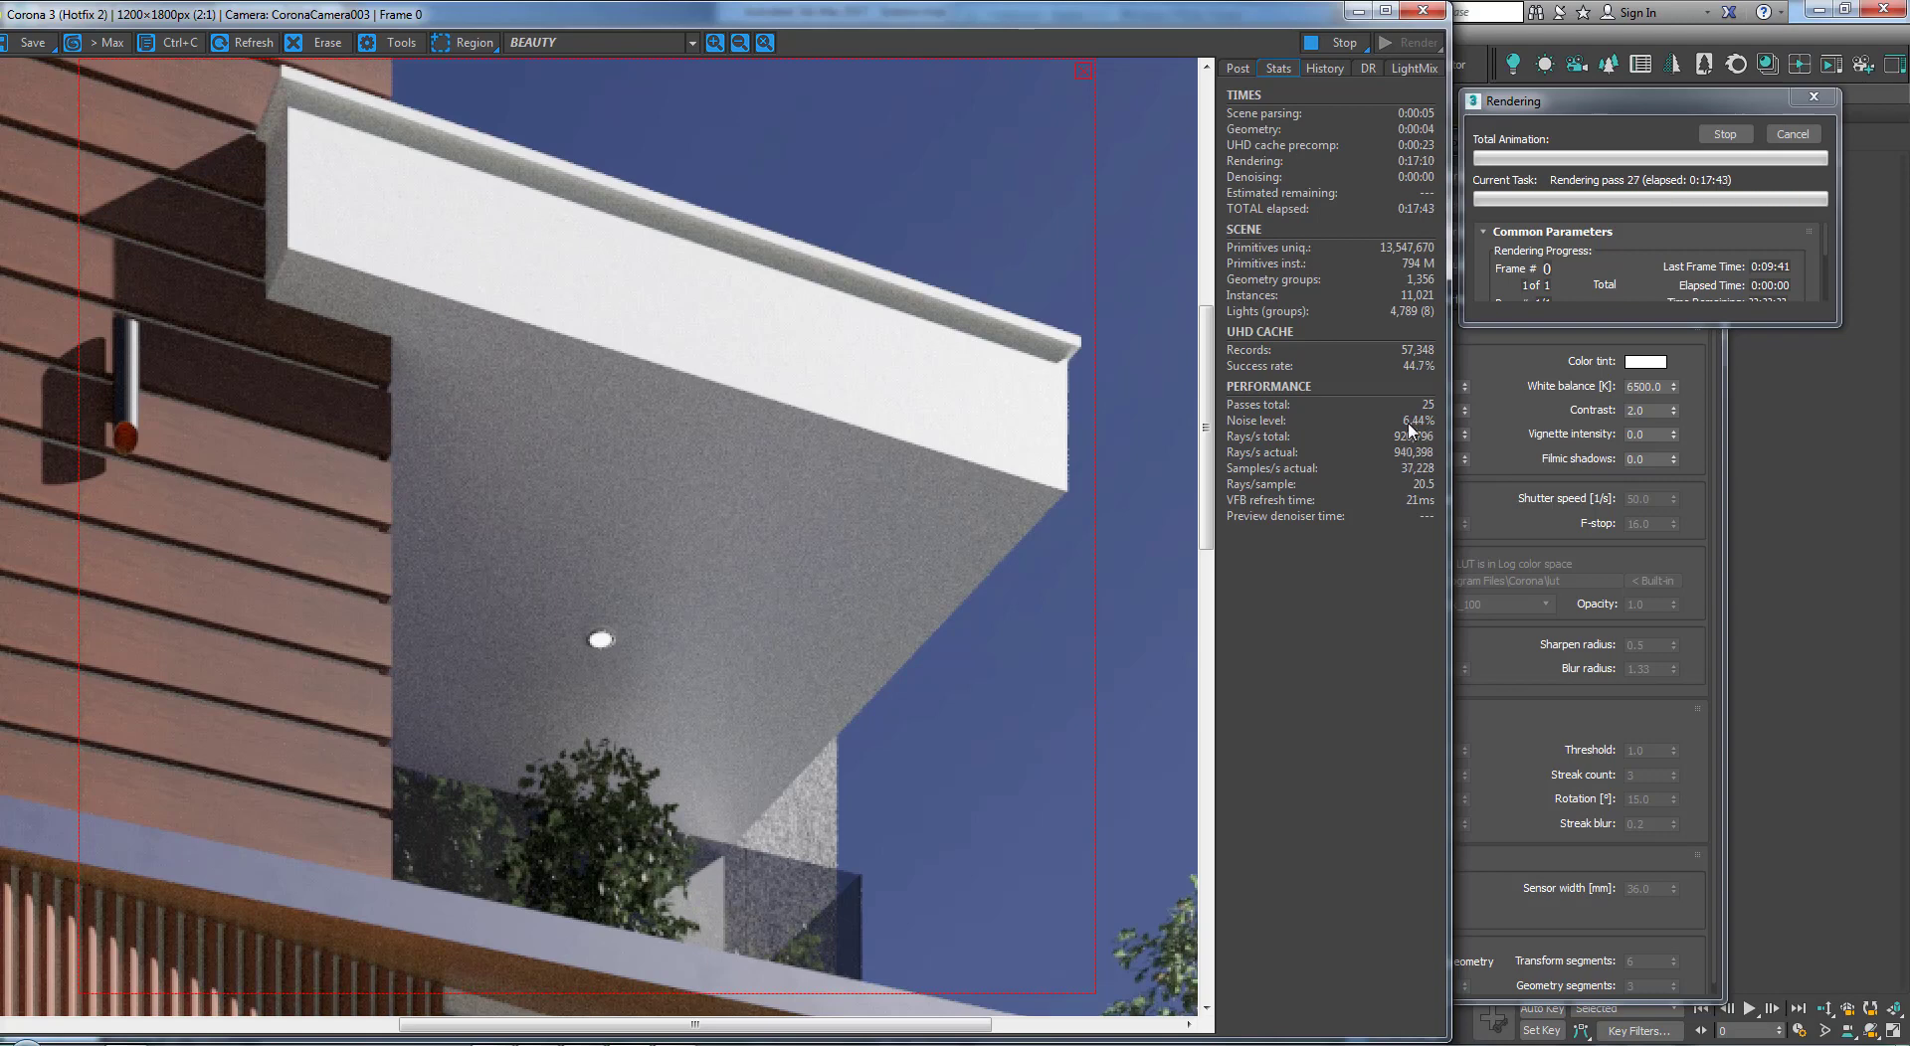
Step: Check the noise level for the roof region and the denoise amount among the post-processing settings
{"action": "mouse_move", "coordinate": [1409, 429]}
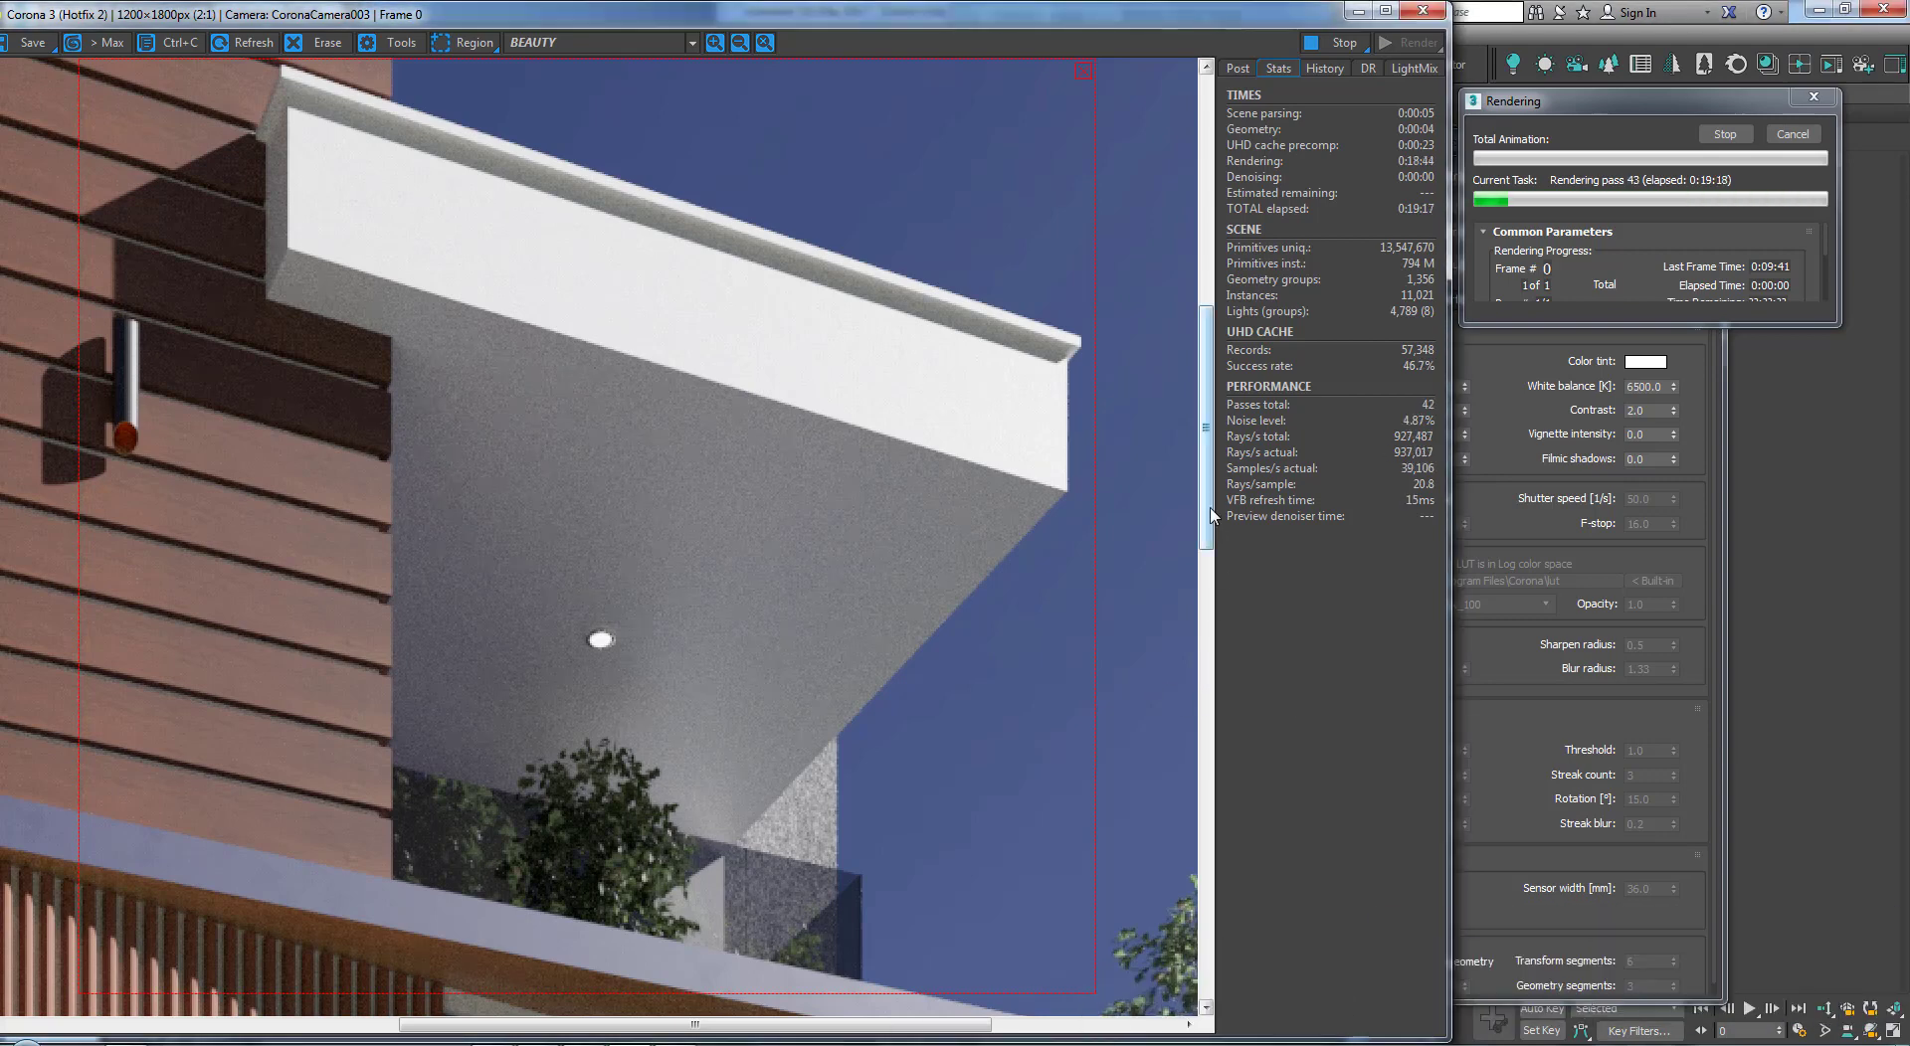
{"action": "left_click_drag", "start_coordinate": [1205, 509], "coordinate": [1205, 551]}
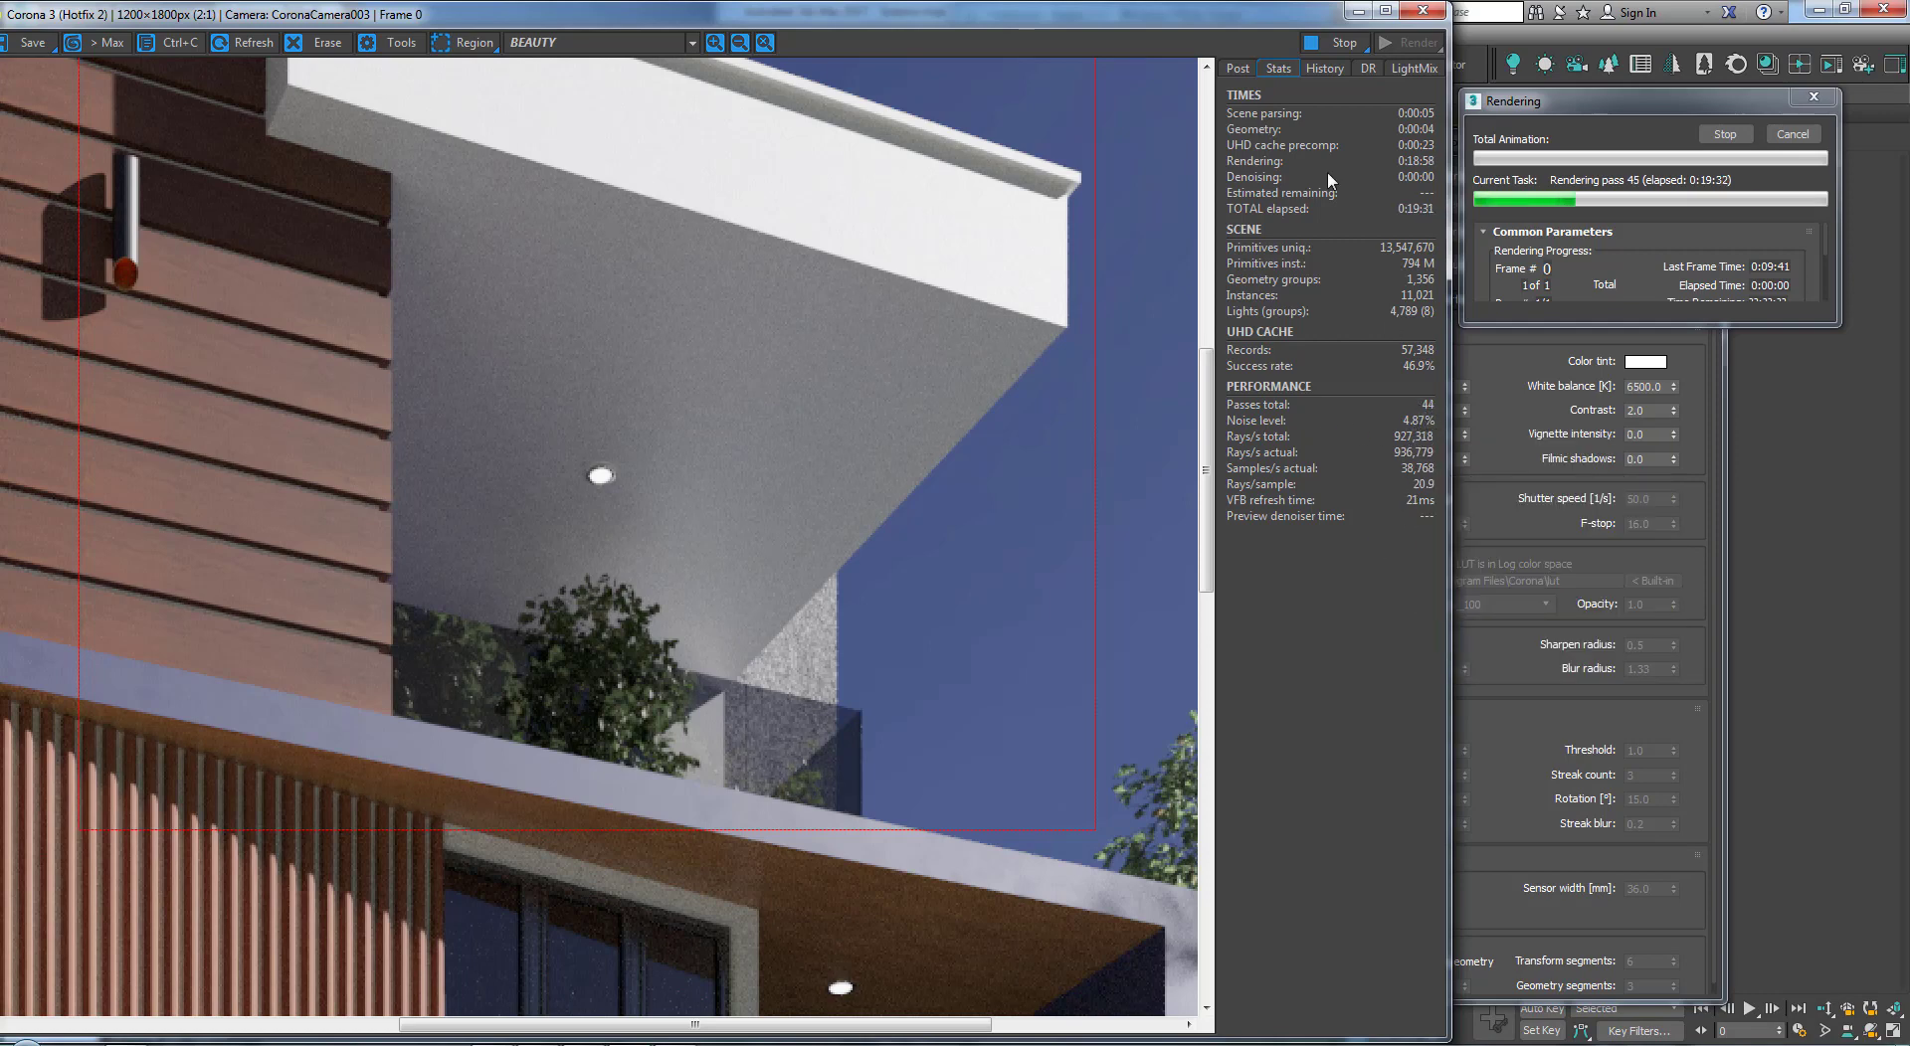
{"action": "left_click", "coordinate": [1249, 64]}
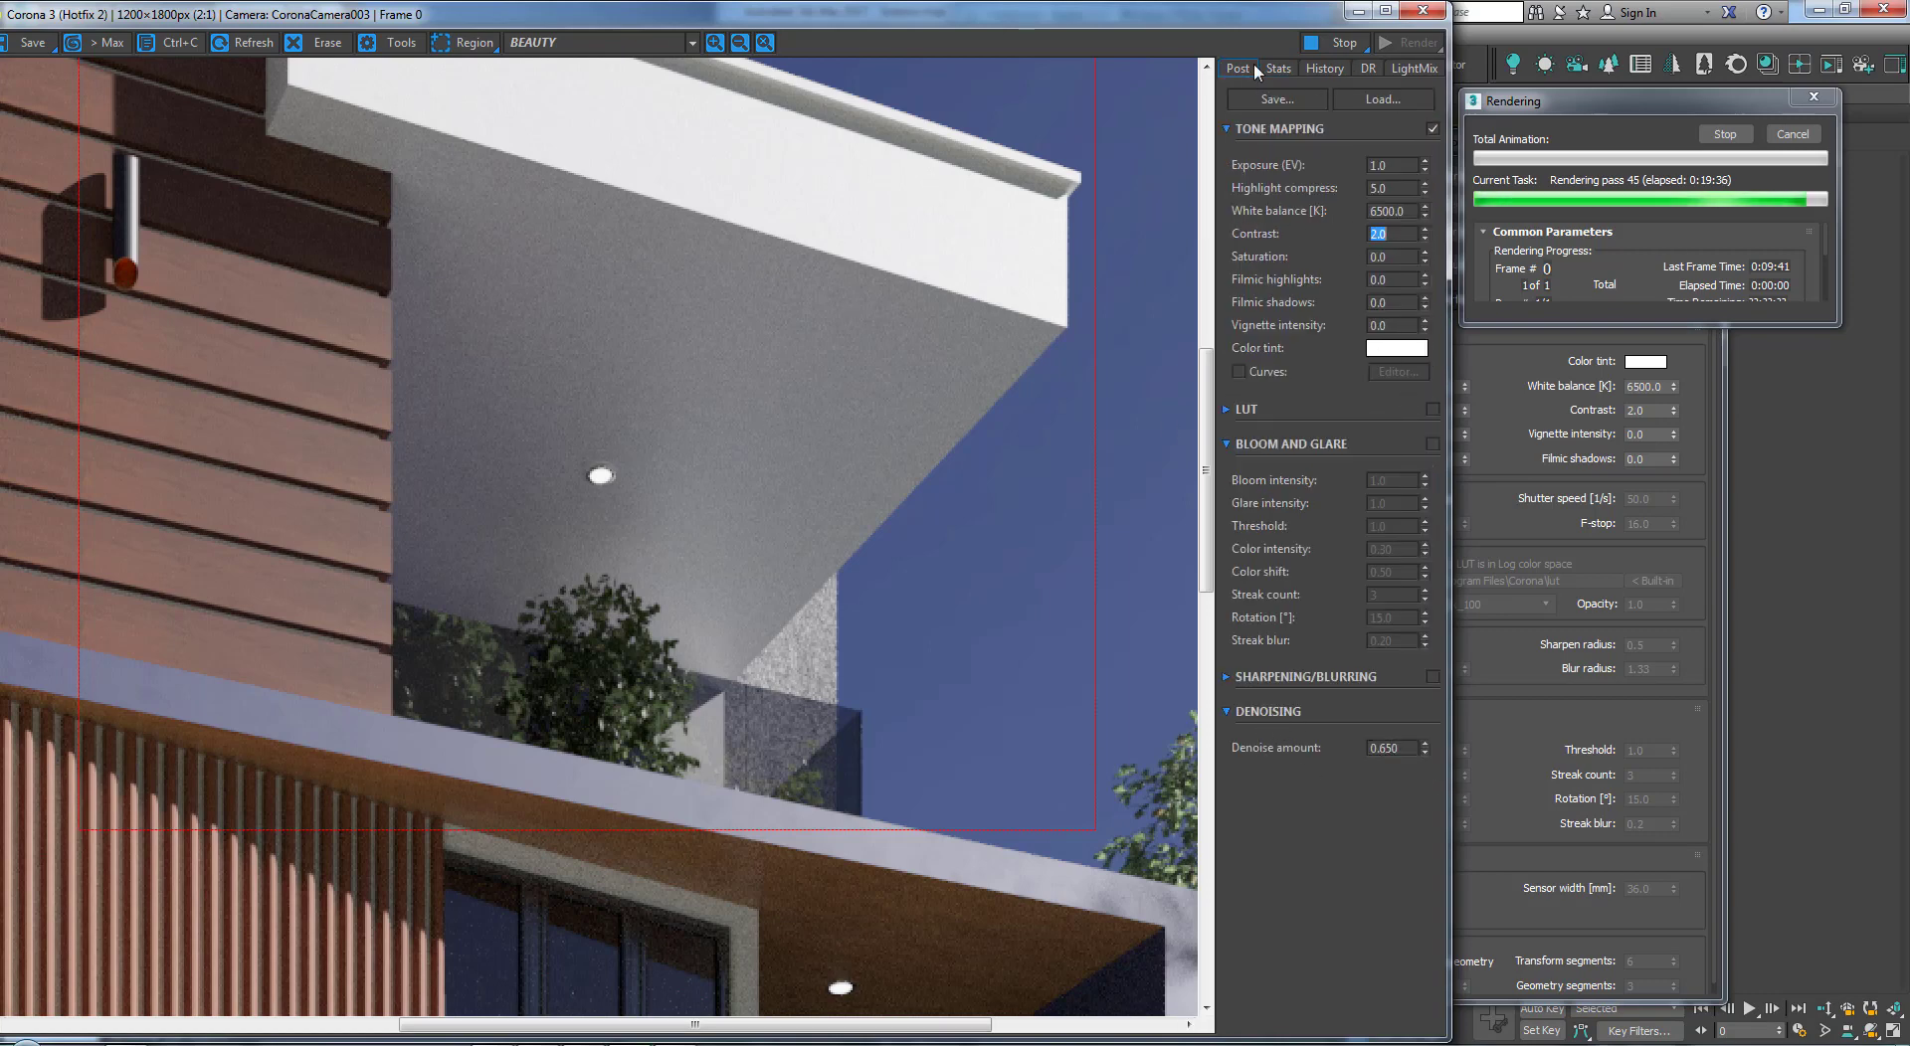
{"action": "left_click", "coordinate": [1278, 68]}
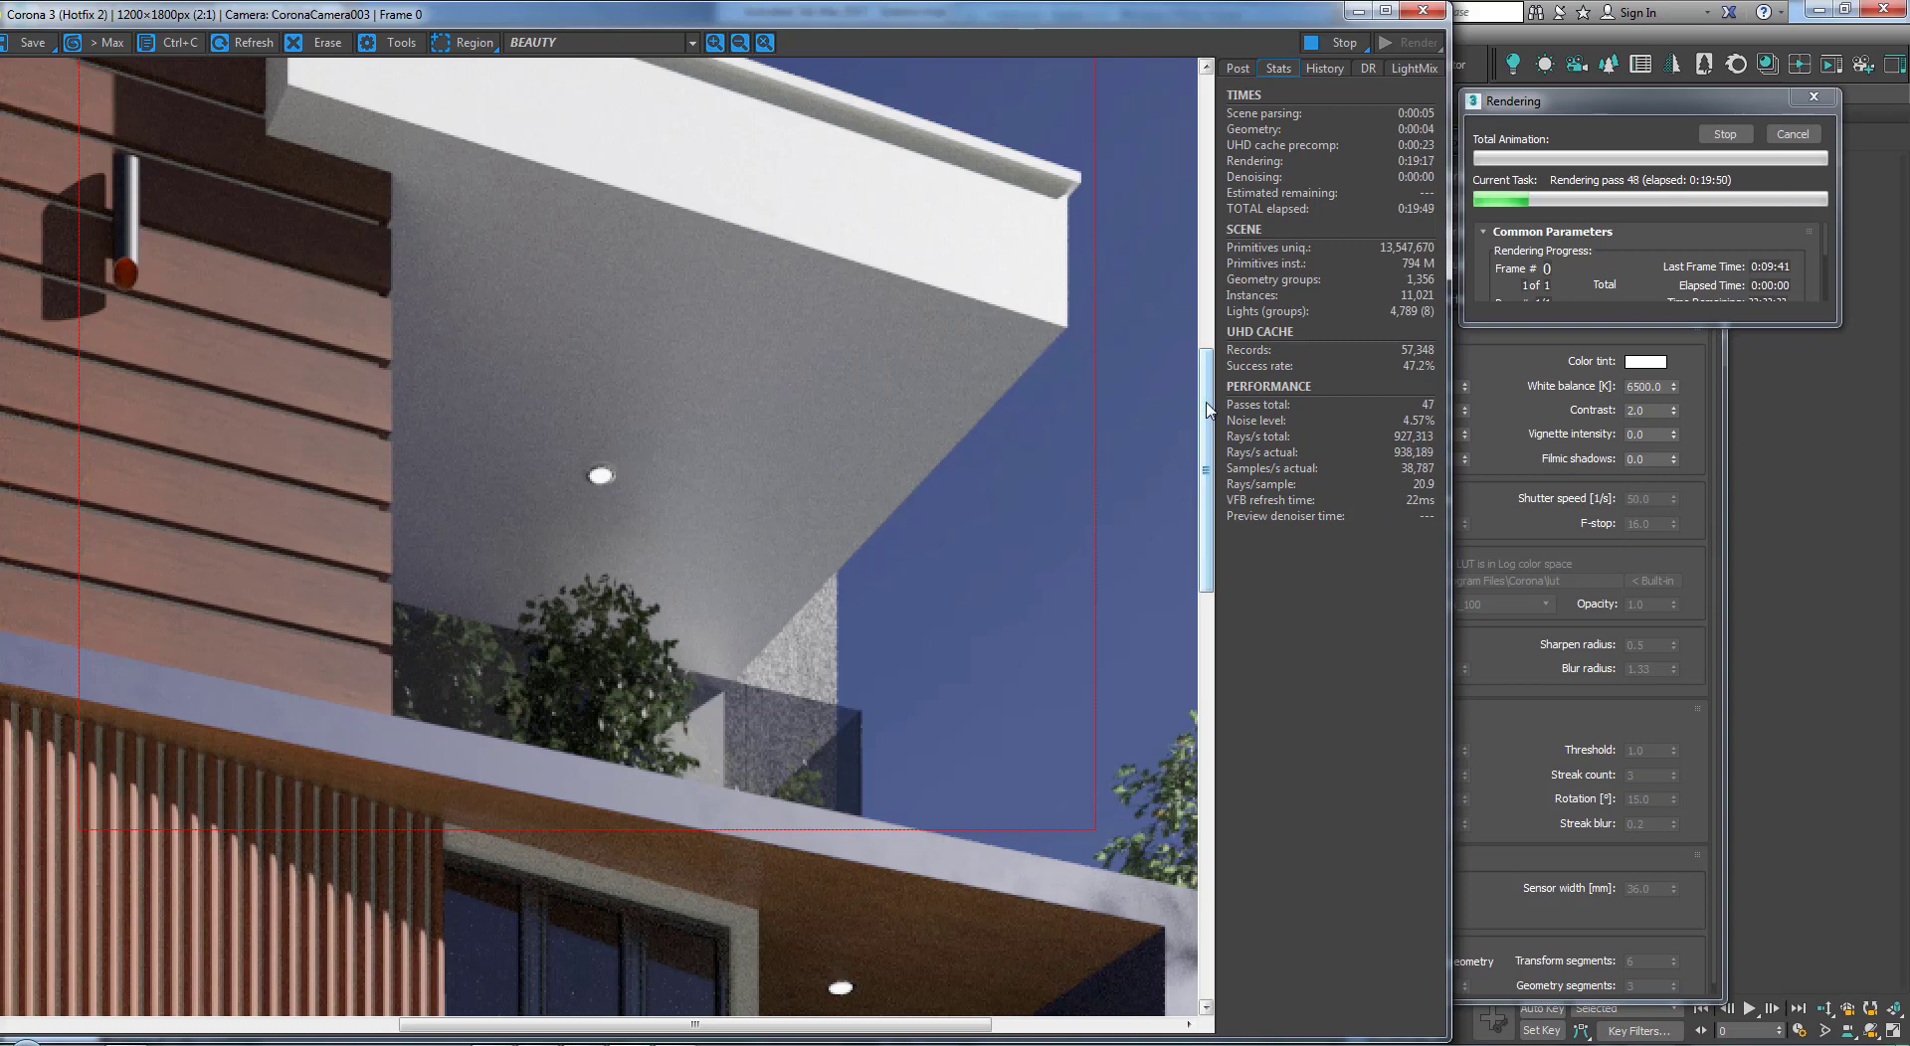
{"action": "scroll", "coordinate": [932, 331], "scroll_direction": "down", "scroll_amount": 1}
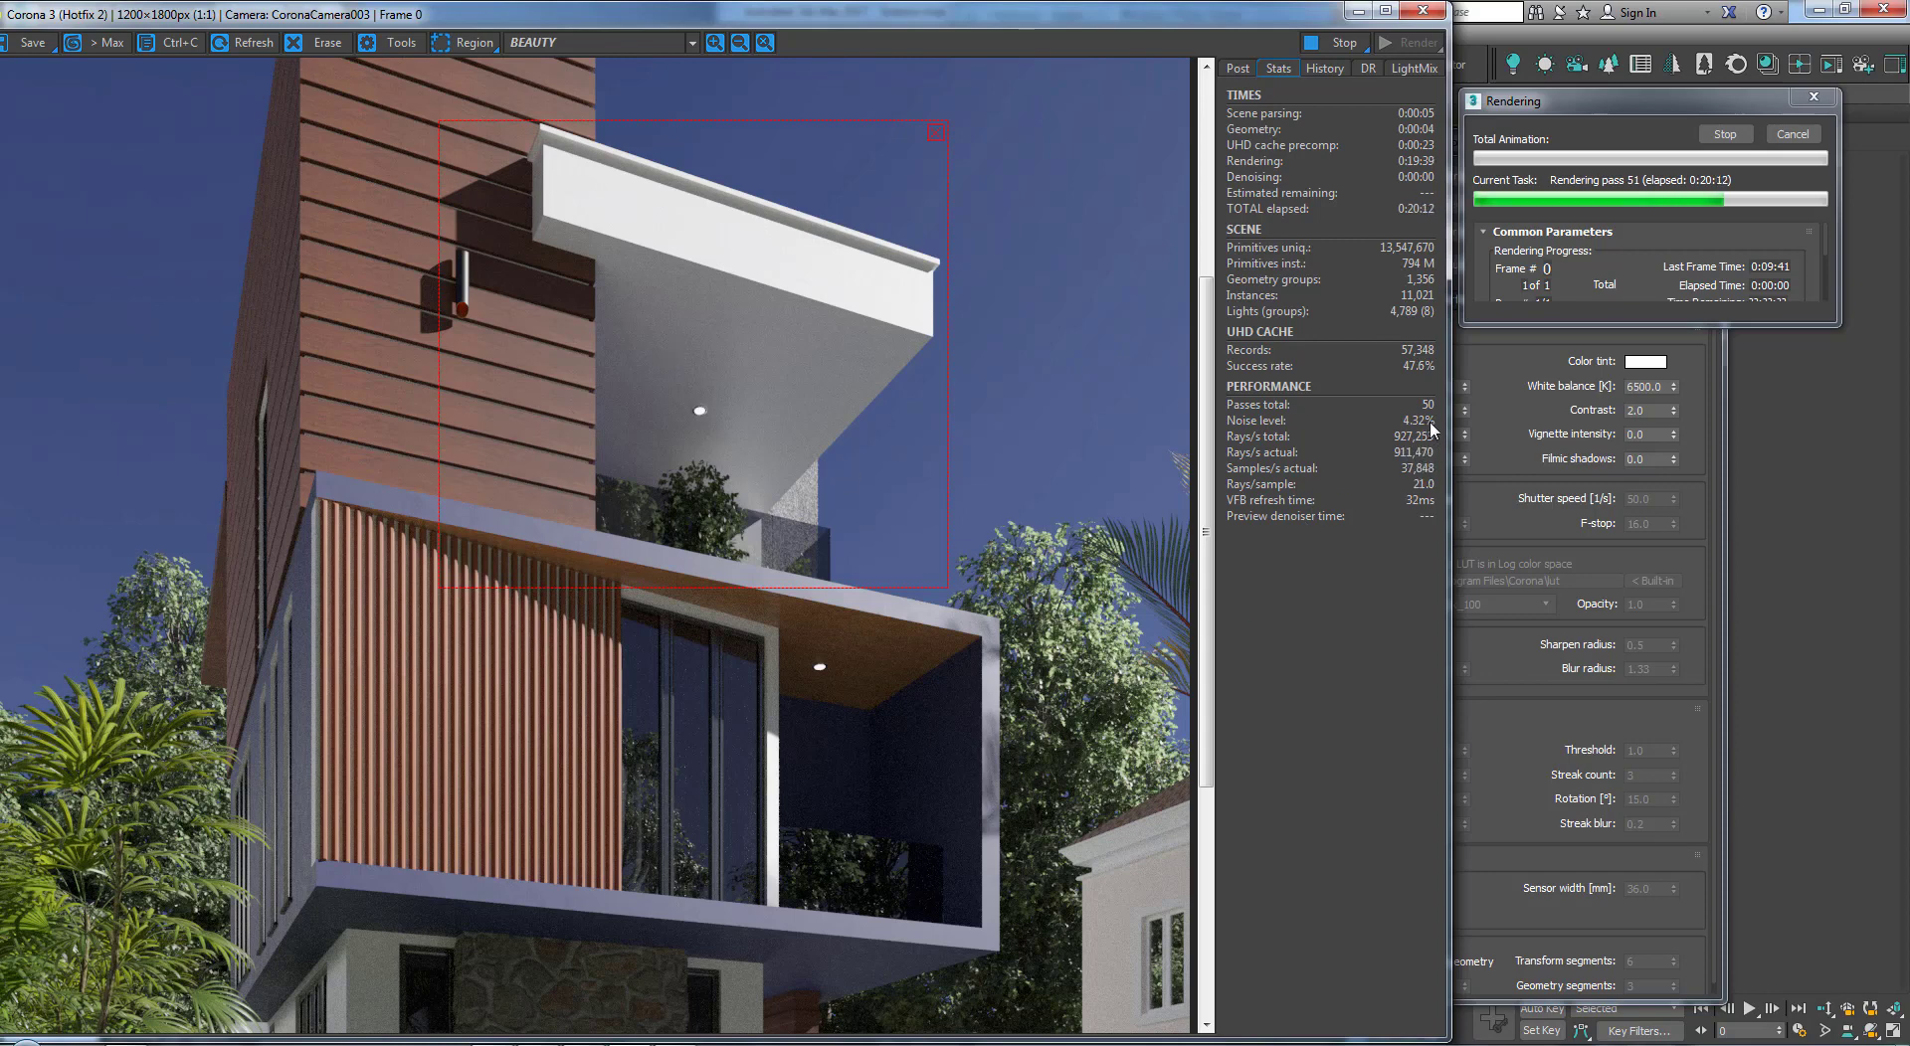
Step: Move the render region down onto the recessed balcony and tighten its upper and lower edges around the opening
{"action": "left_click_drag", "start_coordinate": [764, 336], "coordinate": [841, 732]}
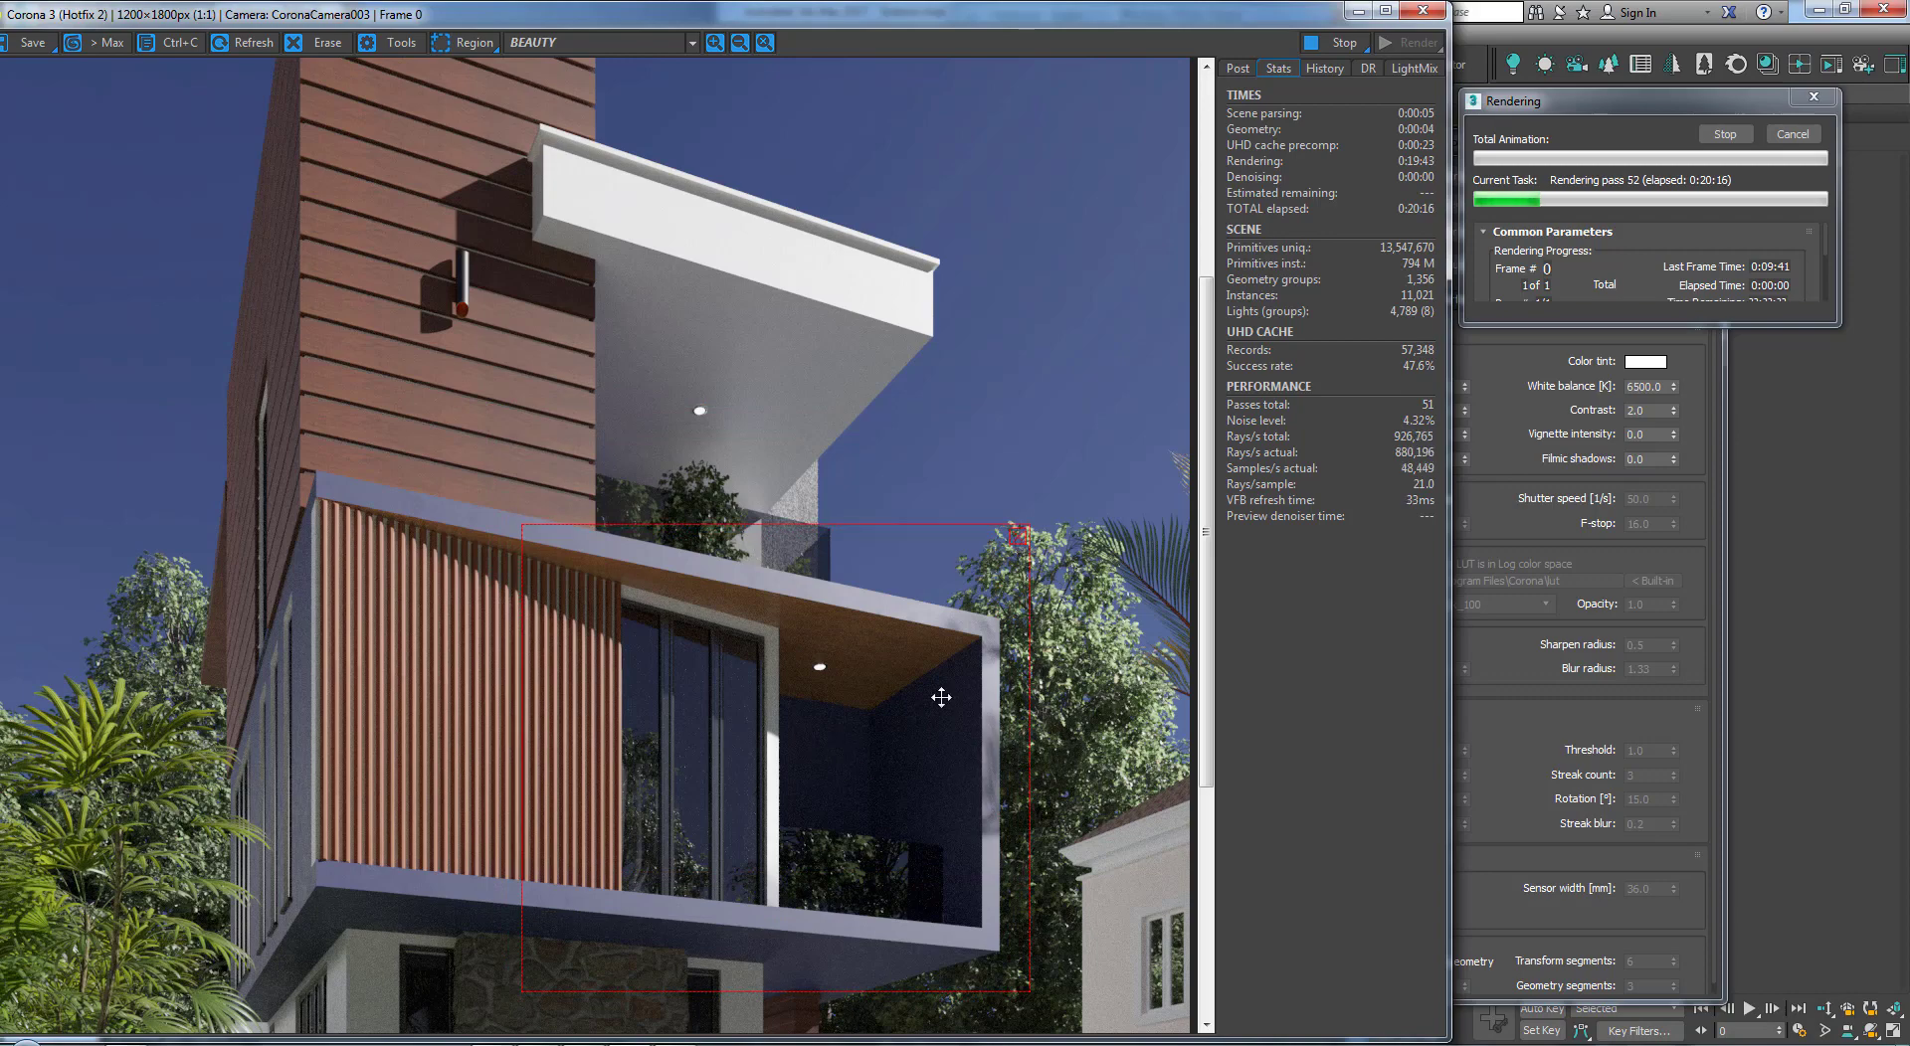
{"action": "left_click_drag", "start_coordinate": [800, 525], "coordinate": [815, 602]}
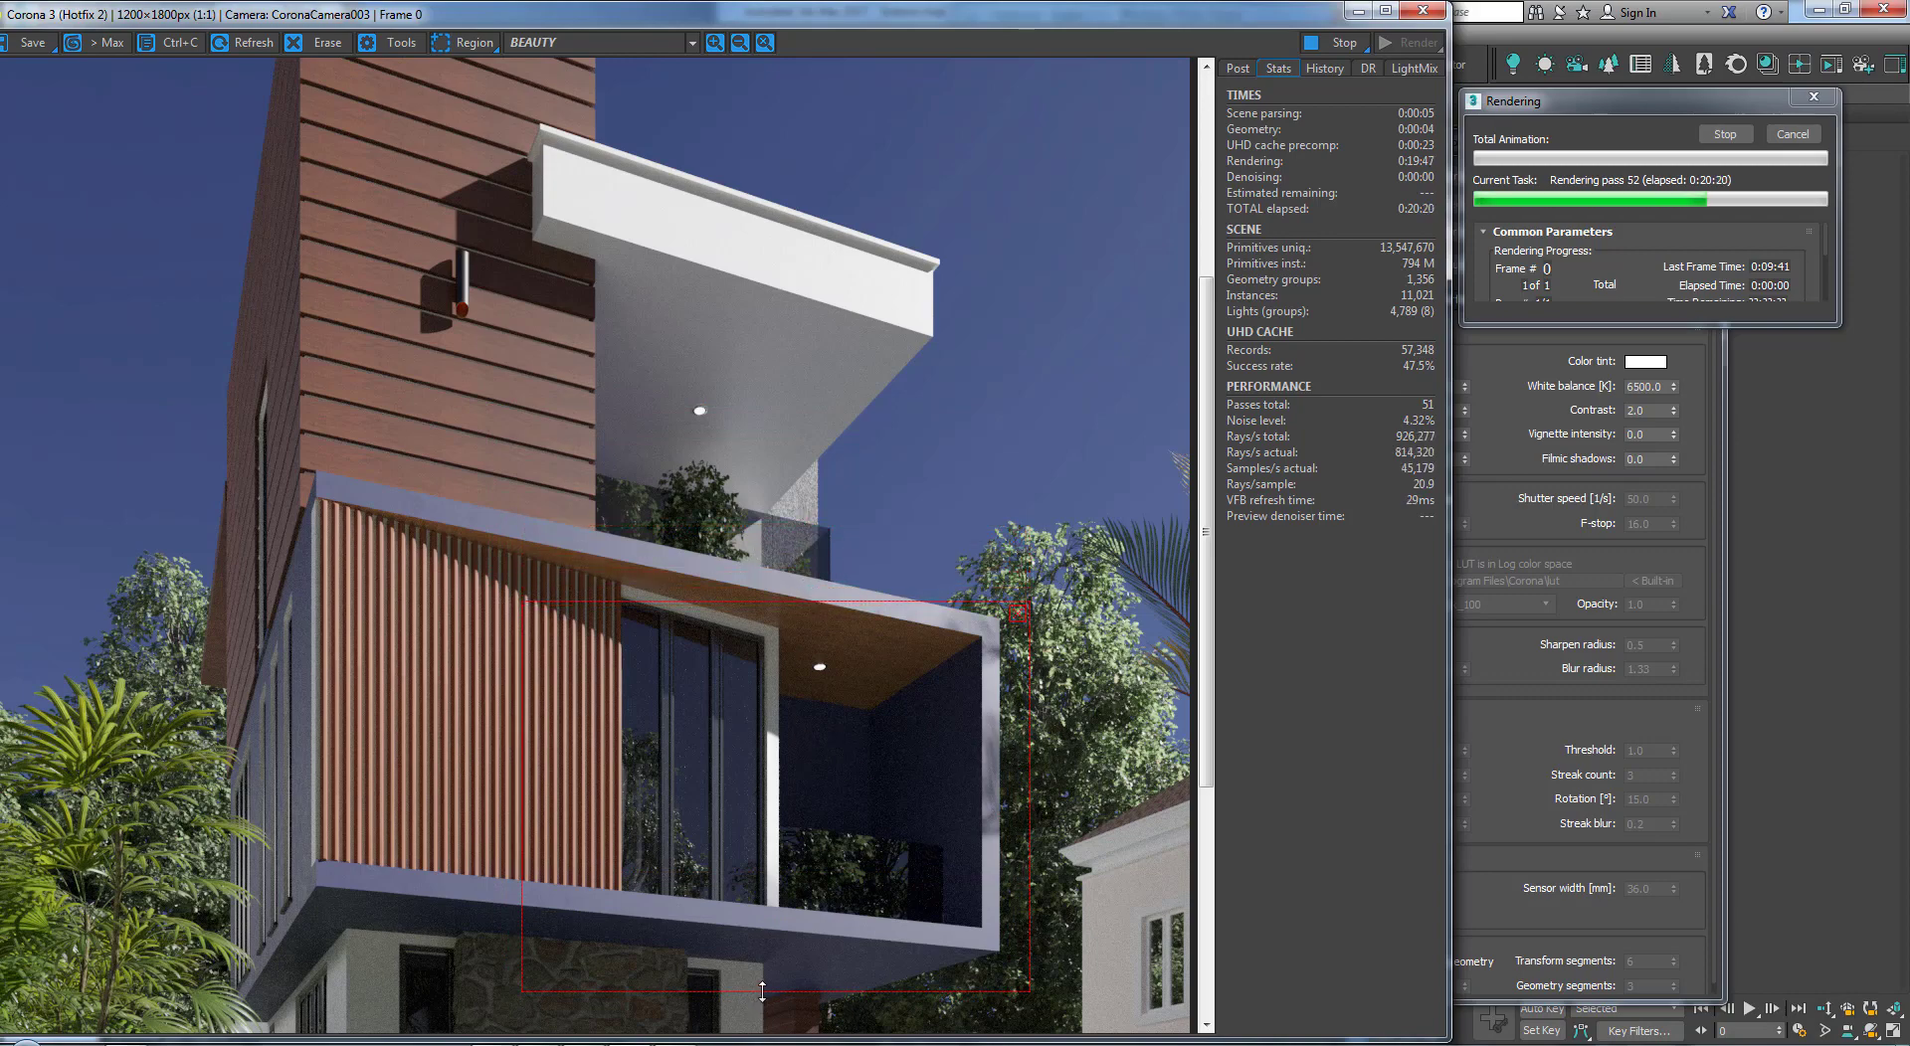
{"action": "left_click_drag", "start_coordinate": [742, 991], "coordinate": [751, 934]}
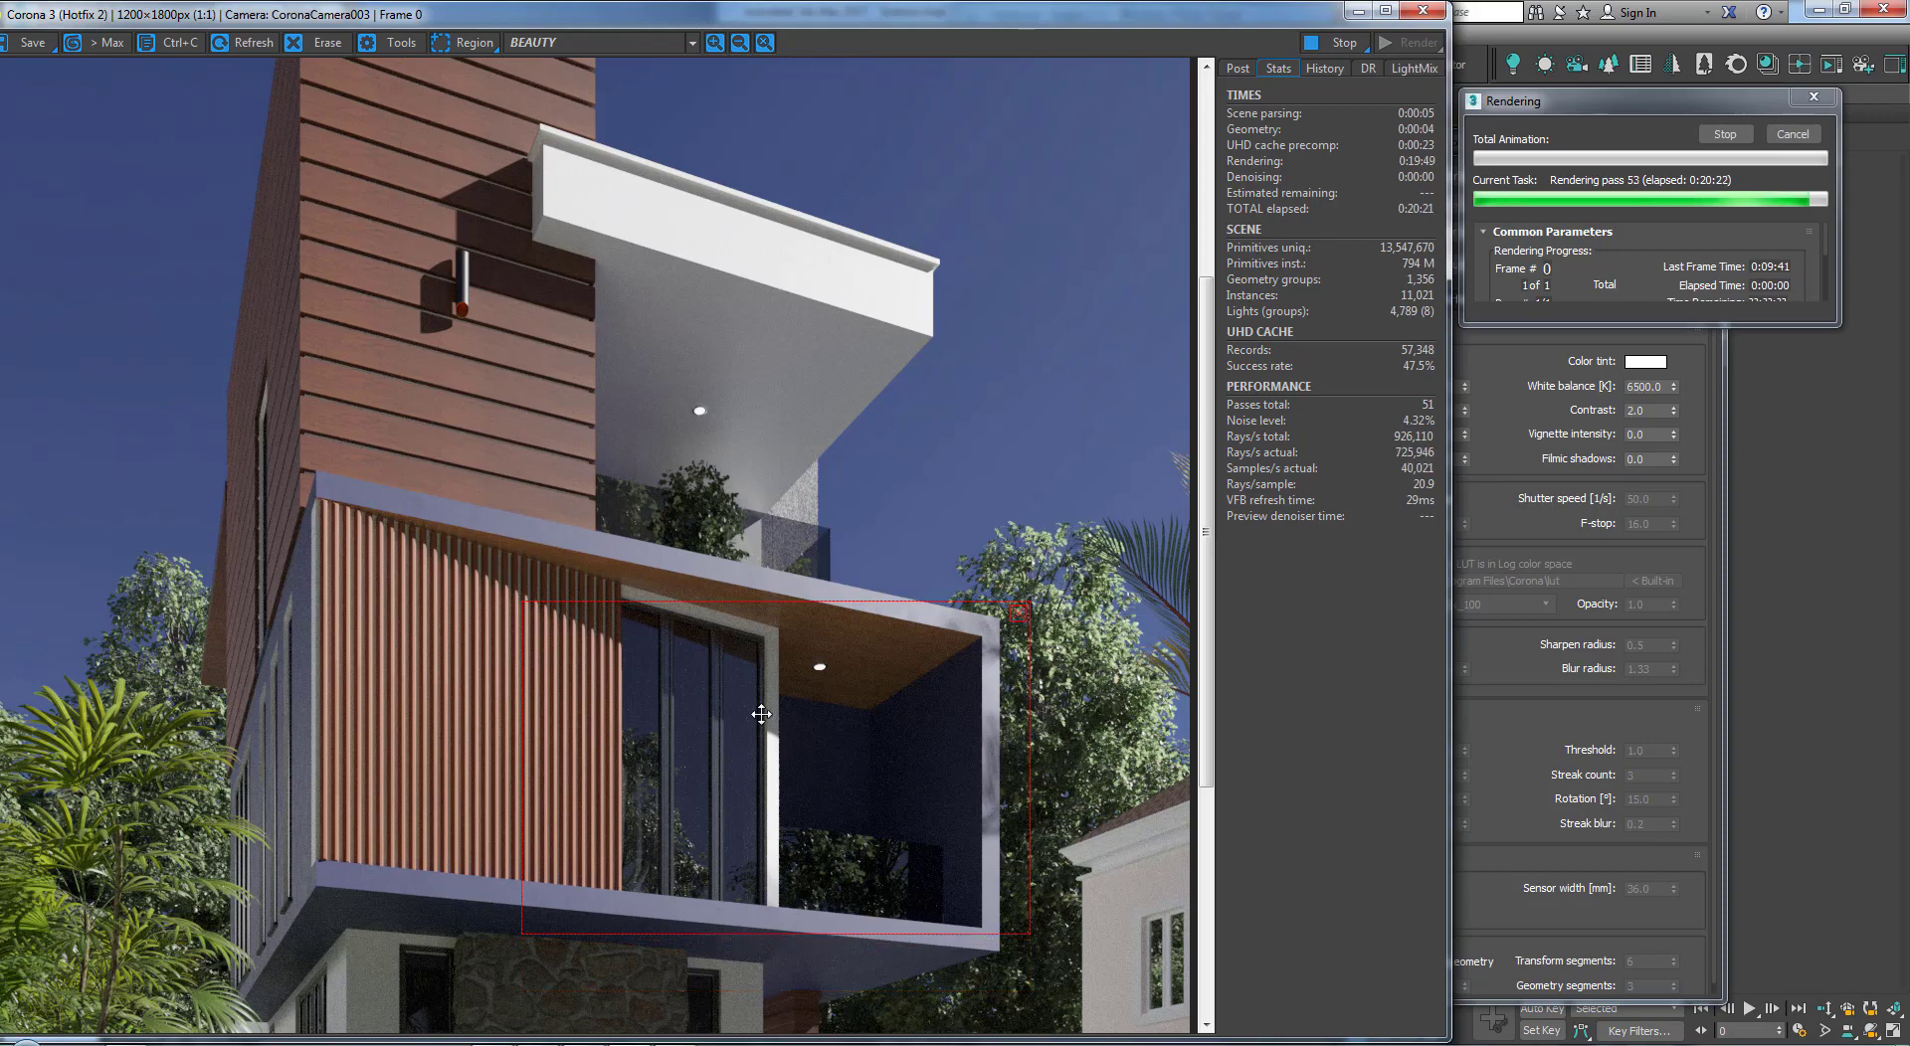
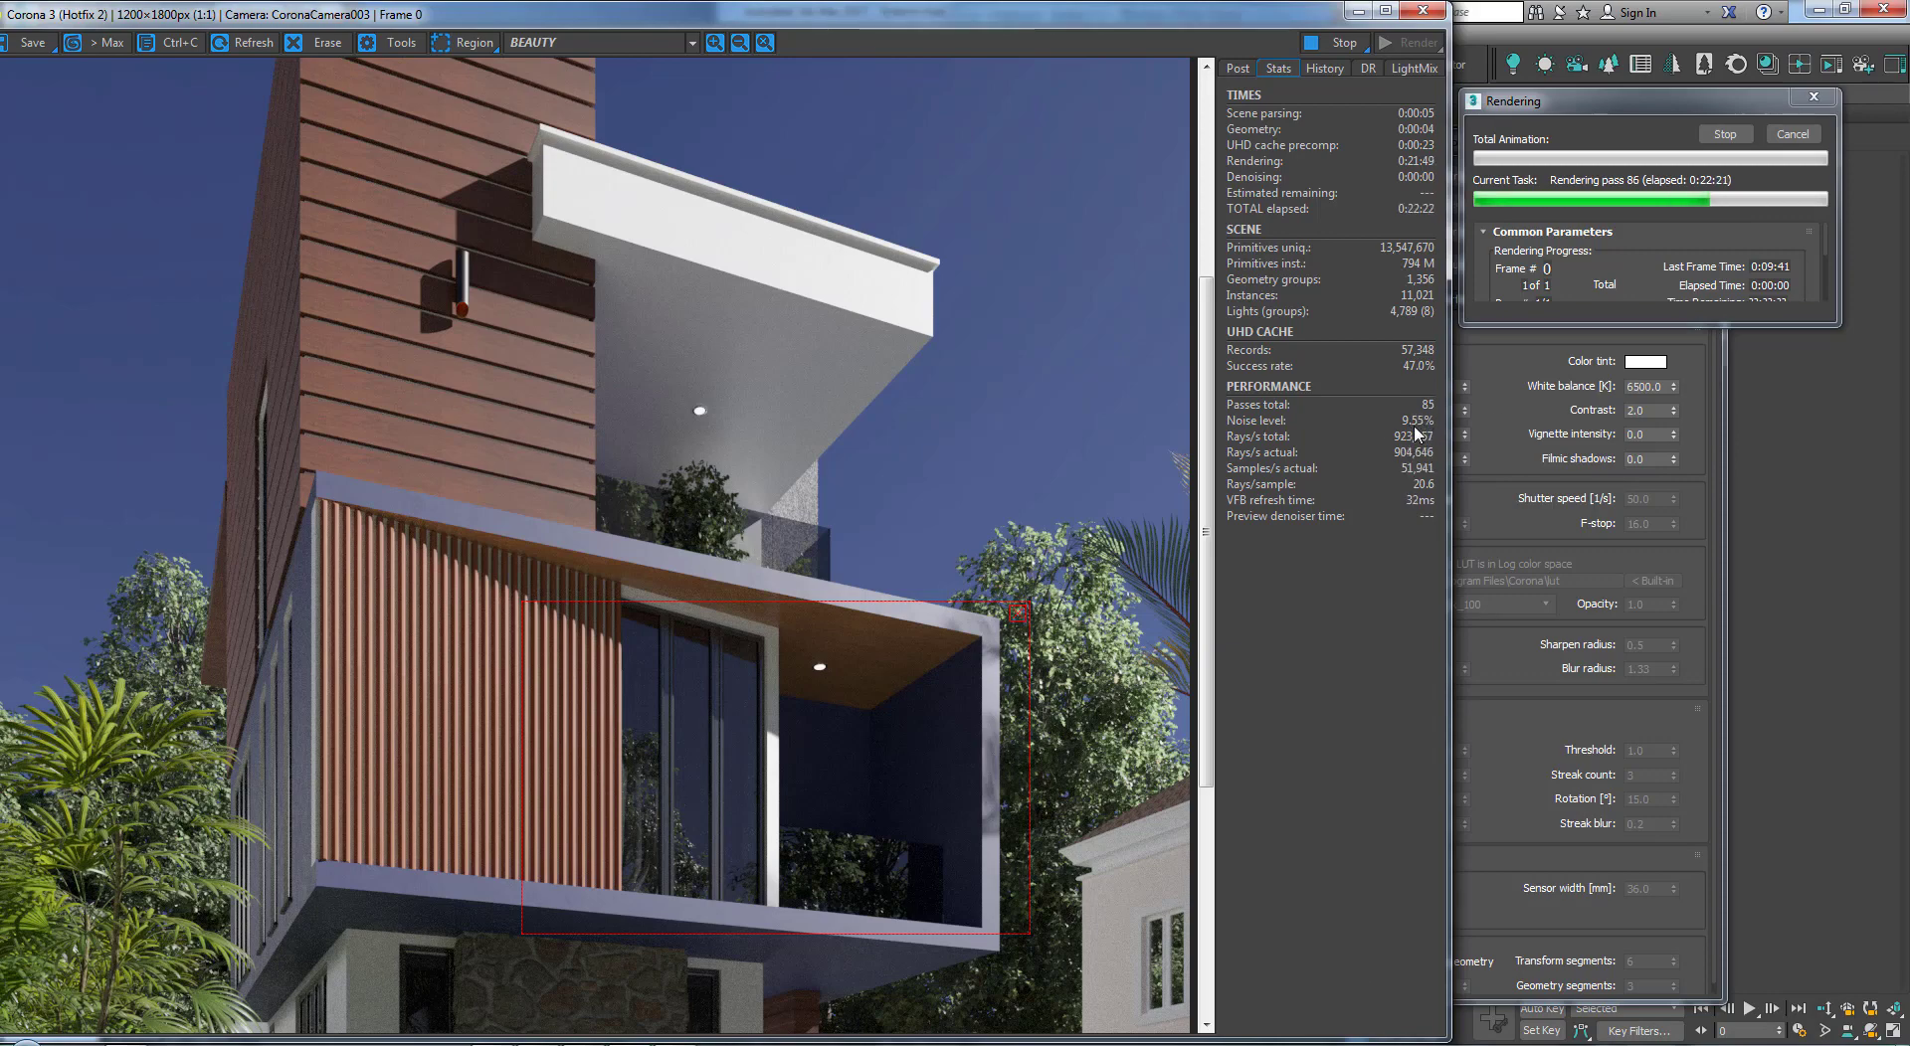
Step: Check the noise level and denoising time for the balcony region, and move the region onto the stone-clad entrance wall
{"action": "mouse_move", "coordinate": [1418, 434]}
{"action": "left_click_drag", "start_coordinate": [1205, 619], "coordinate": [1209, 713]}
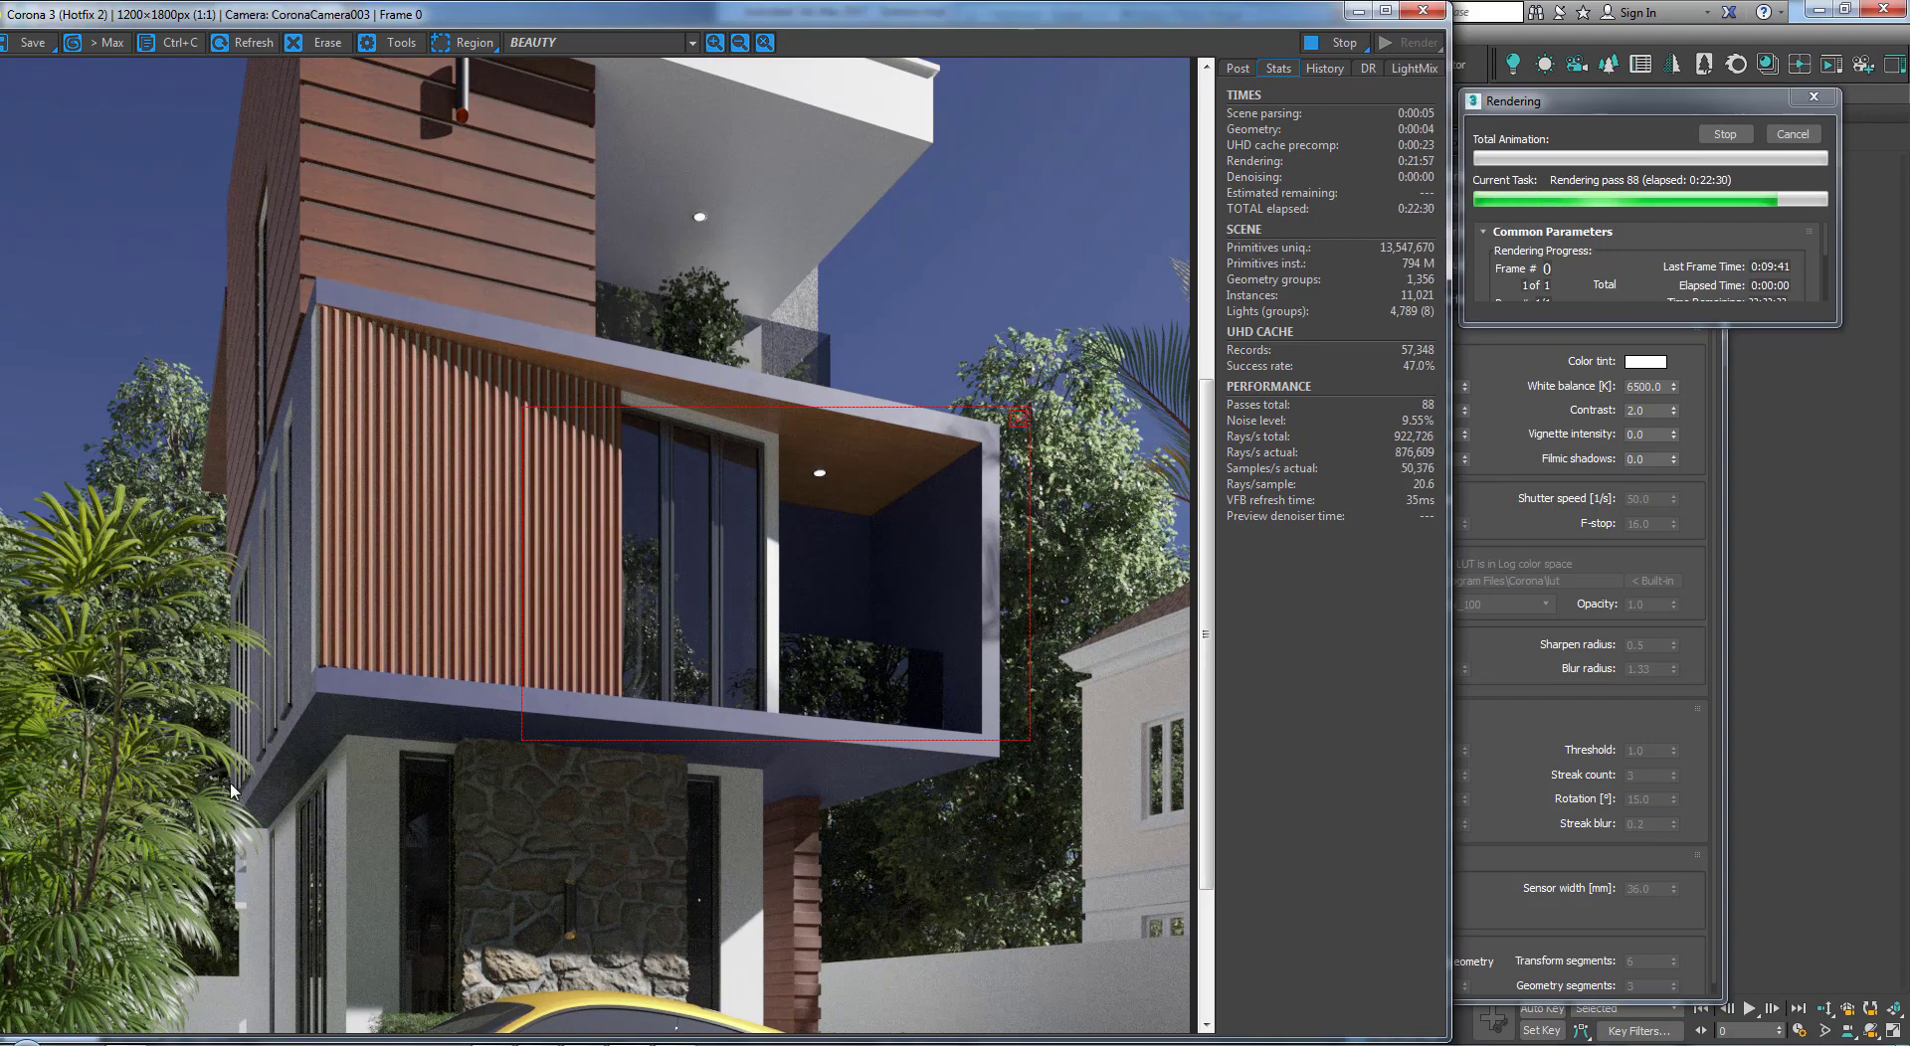
{"action": "mouse_move", "coordinate": [1210, 668]}
{"action": "left_mouse_down"}
{"action": "mouse_move", "coordinate": [1209, 772]}
{"action": "mouse_move", "coordinate": [1214, 686]}
{"action": "left_mouse_up"}
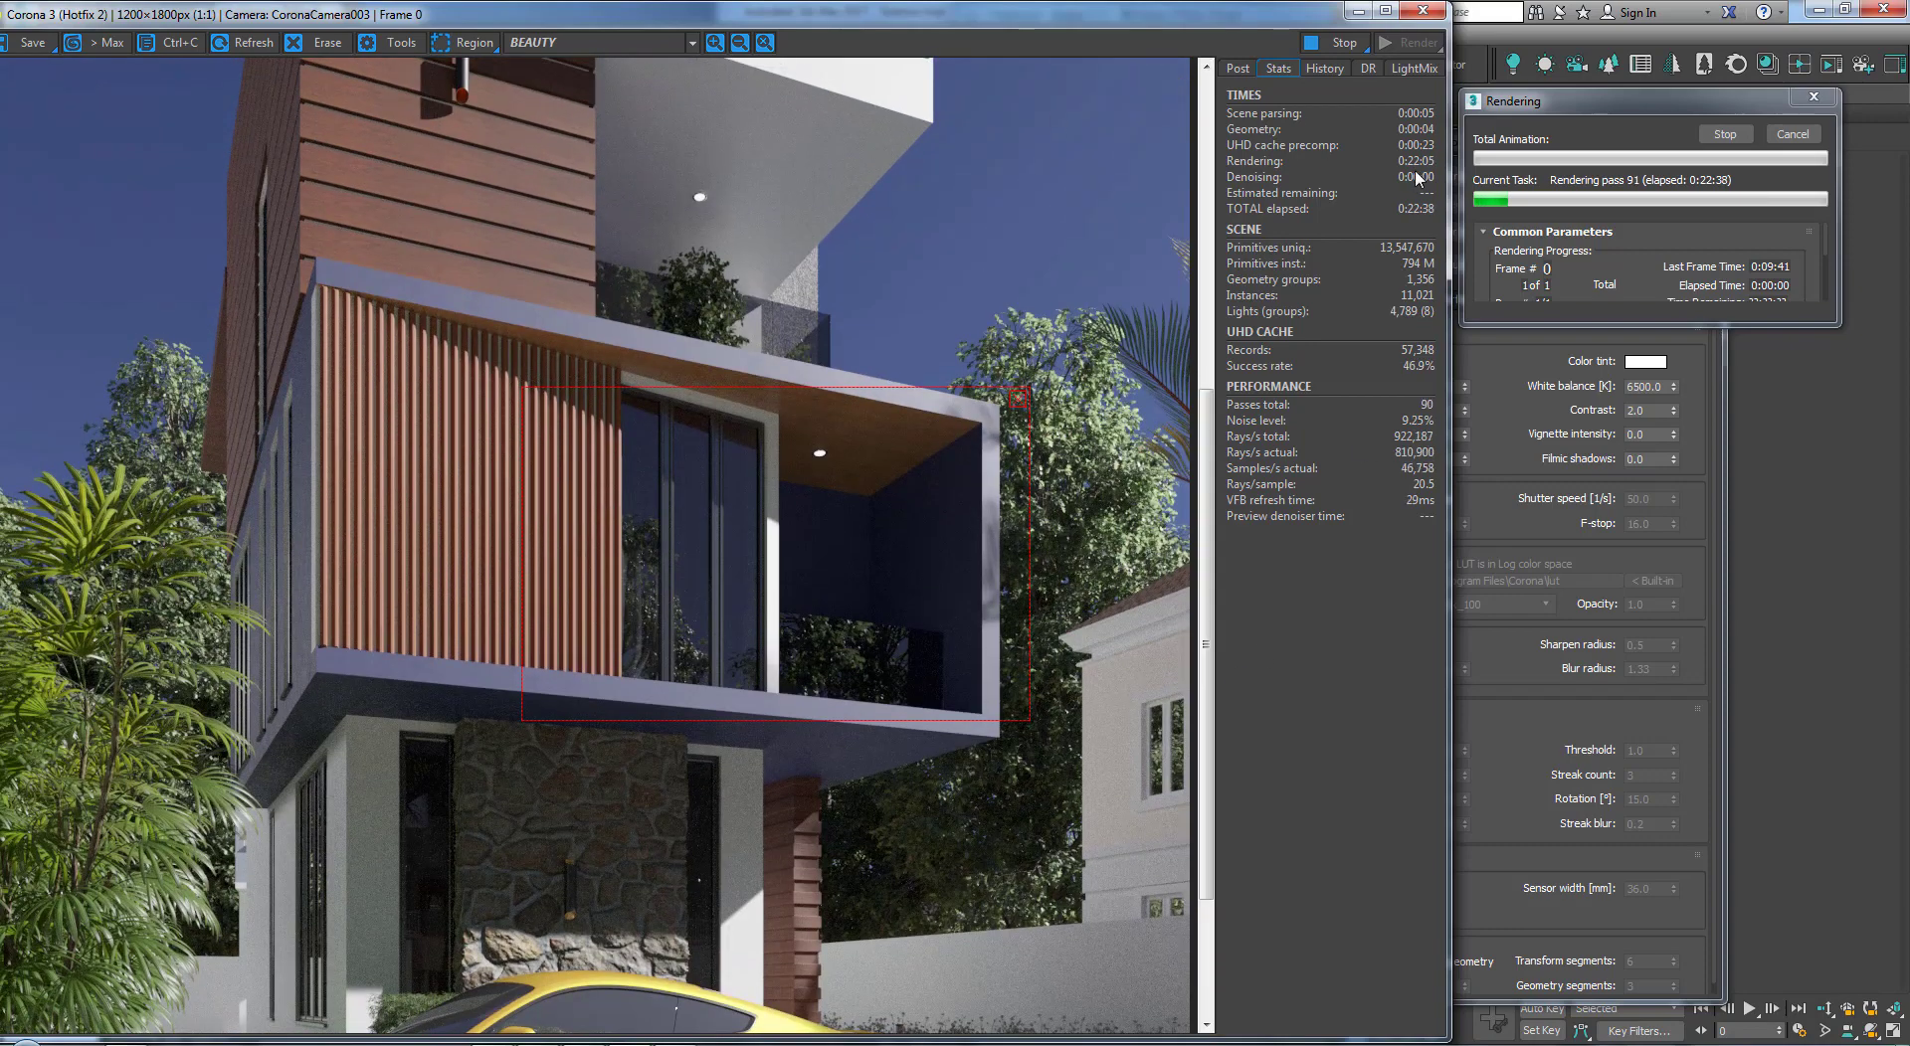
{"action": "mouse_move", "coordinate": [1418, 177]}
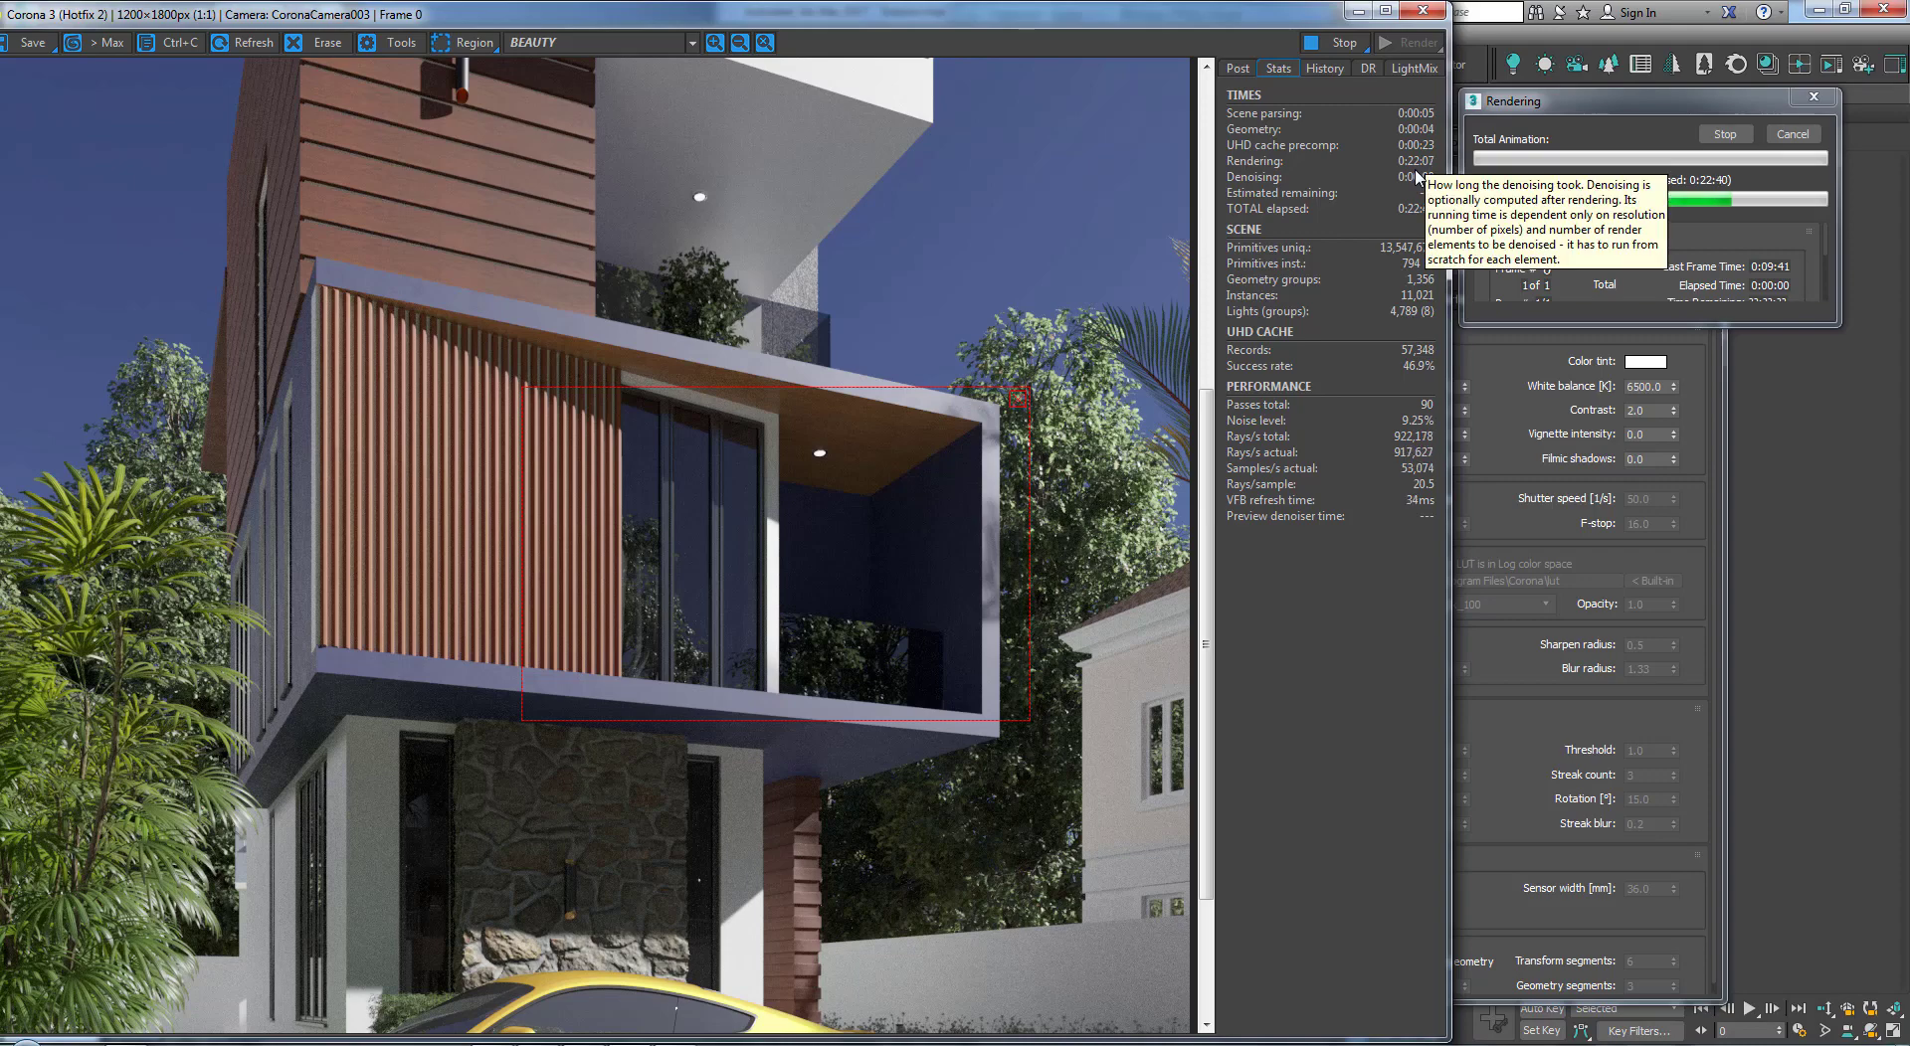
{"action": "mouse_move", "coordinate": [1208, 564]}
{"action": "left_mouse_down"}
{"action": "mouse_move", "coordinate": [1222, 312]}
{"action": "mouse_move", "coordinate": [1186, 547]}
{"action": "left_mouse_up"}
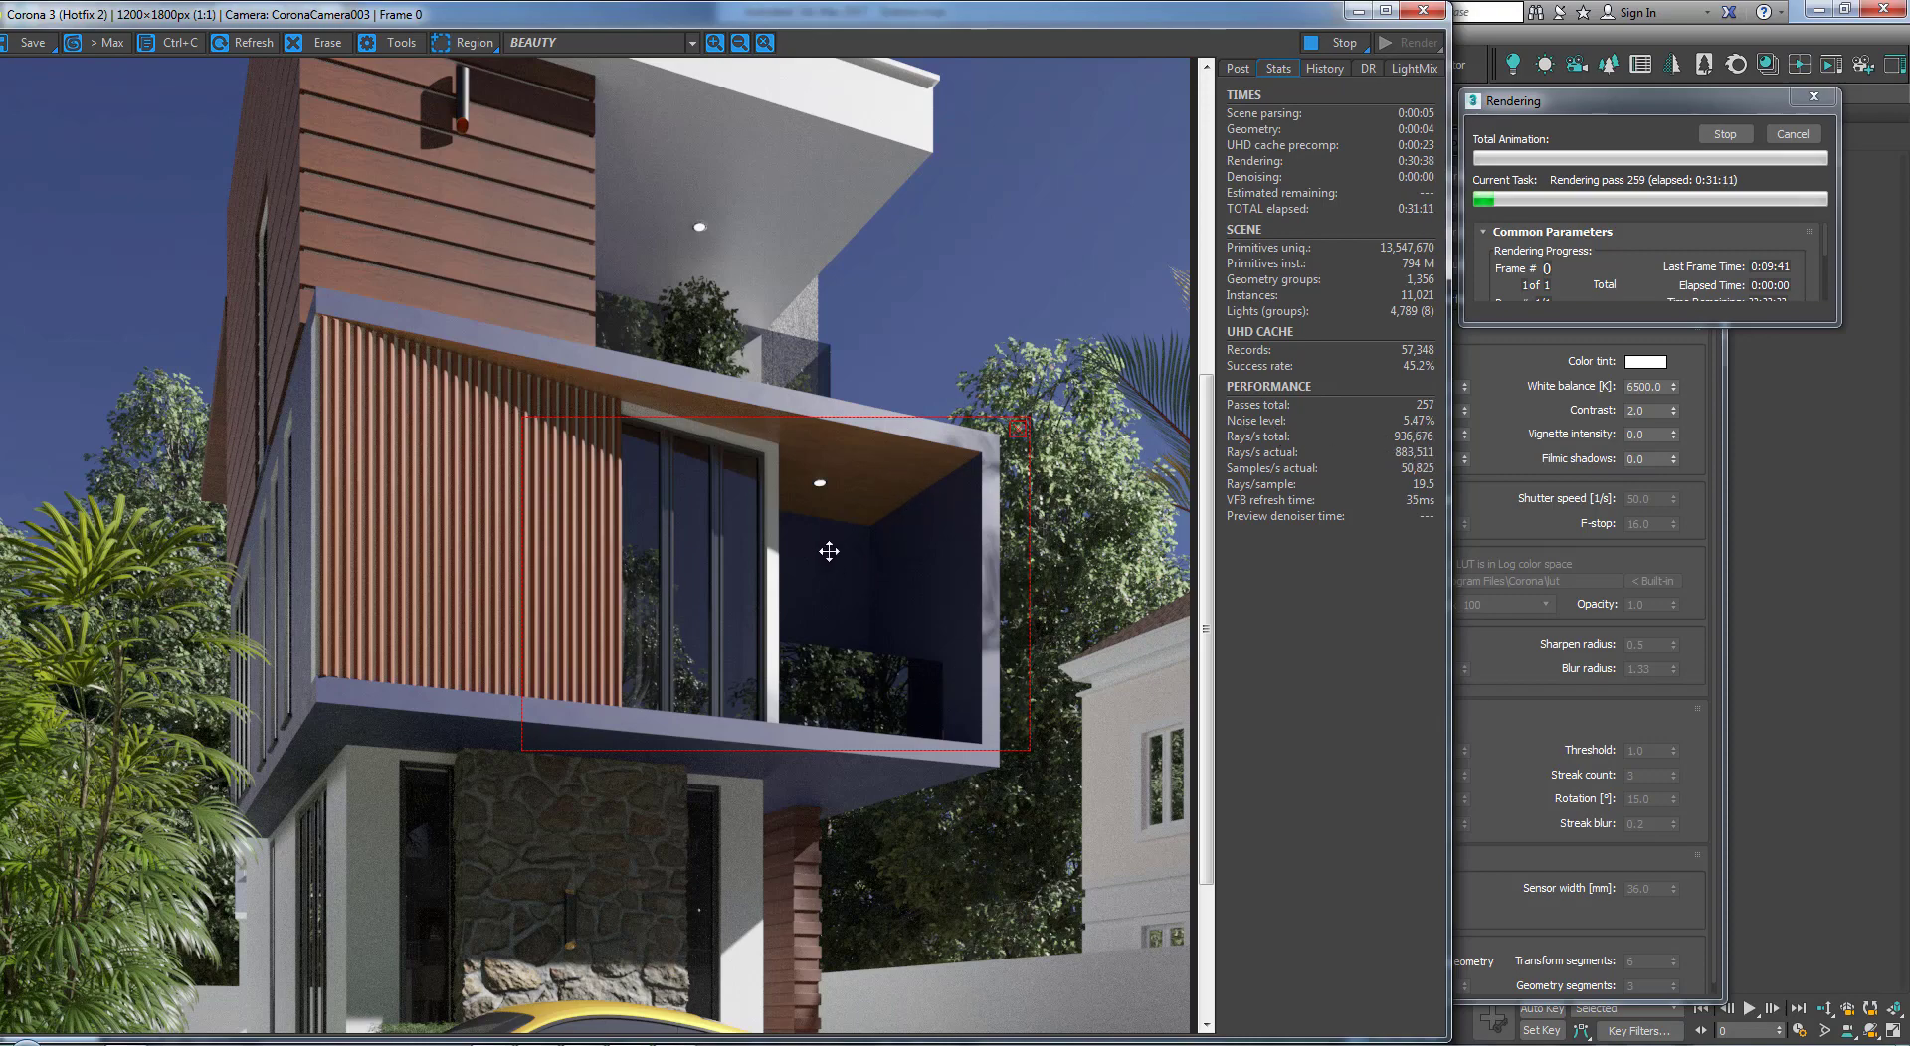
{"action": "left_click_drag", "start_coordinate": [828, 551], "coordinate": [531, 816]}
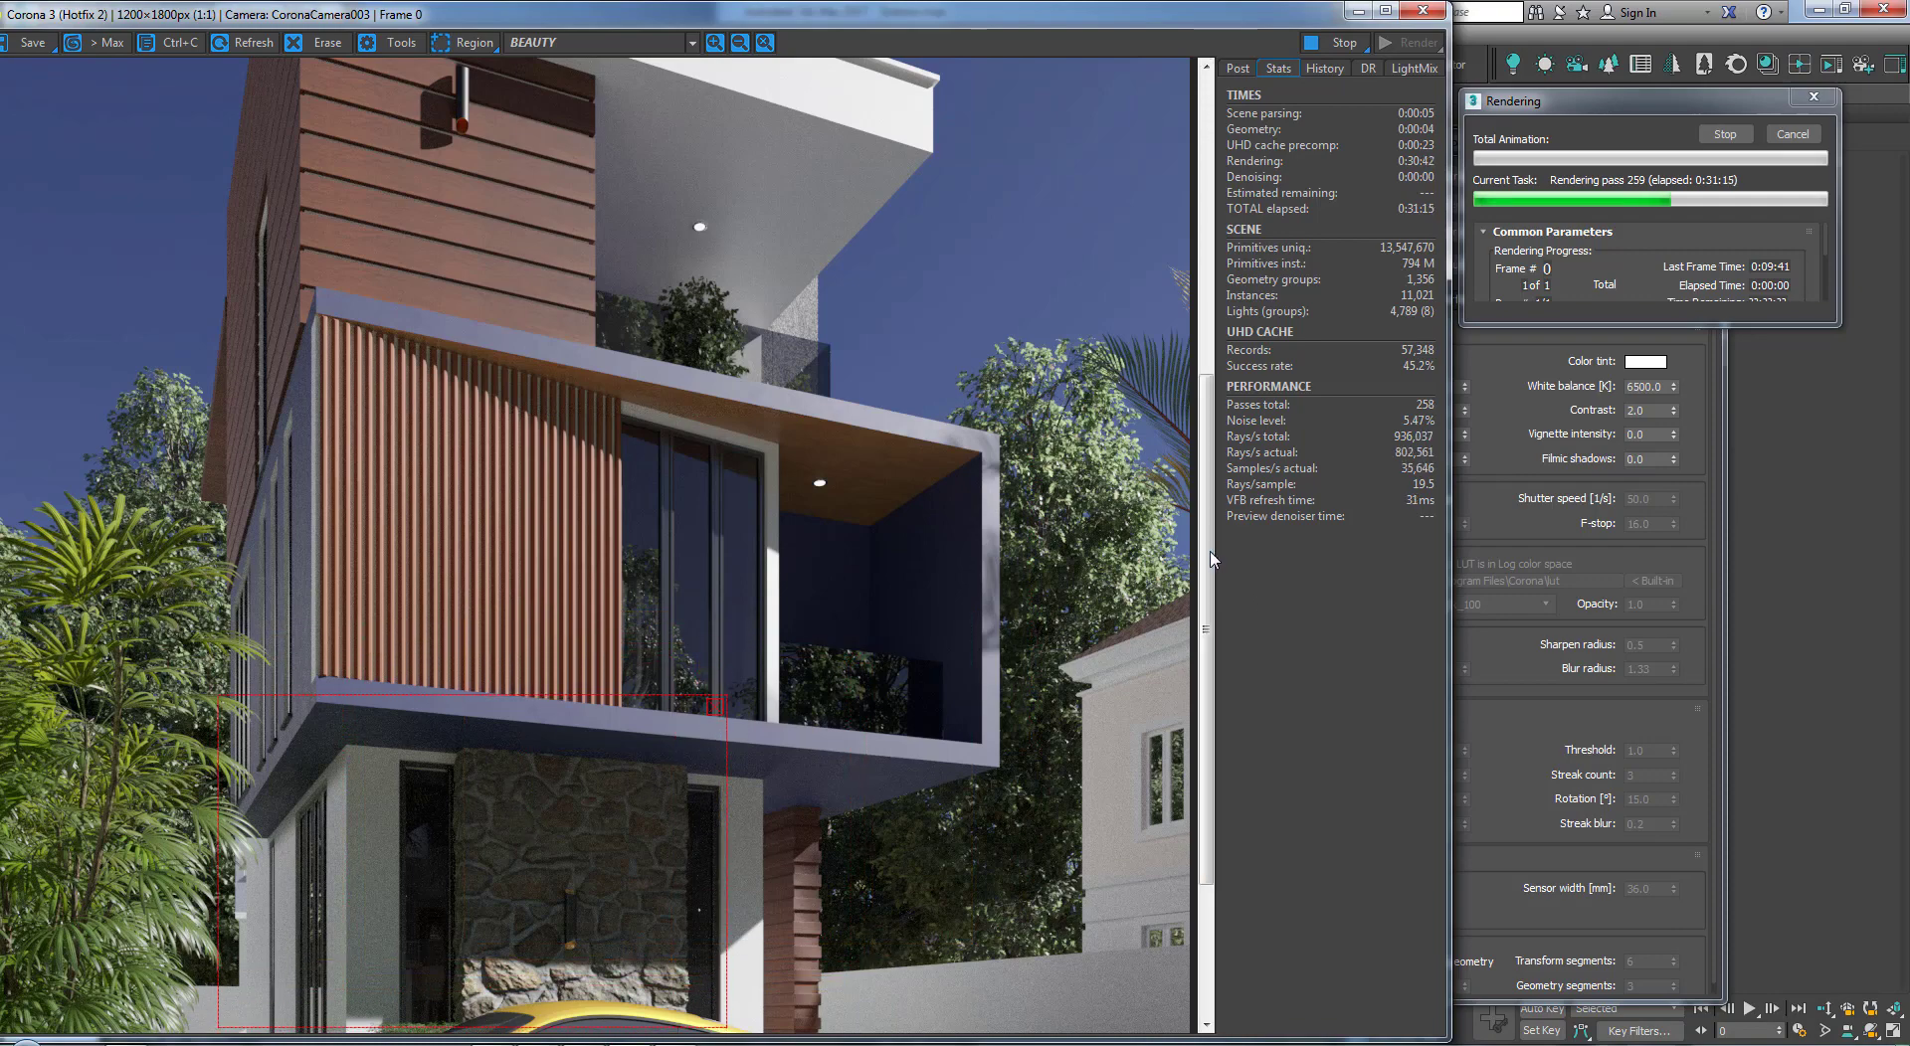
Step: Widen the render region to the balcony's outer edge, and remove the render region that covers the neighbouring house
{"action": "left_click_drag", "start_coordinate": [1205, 559], "coordinate": [1205, 693]}
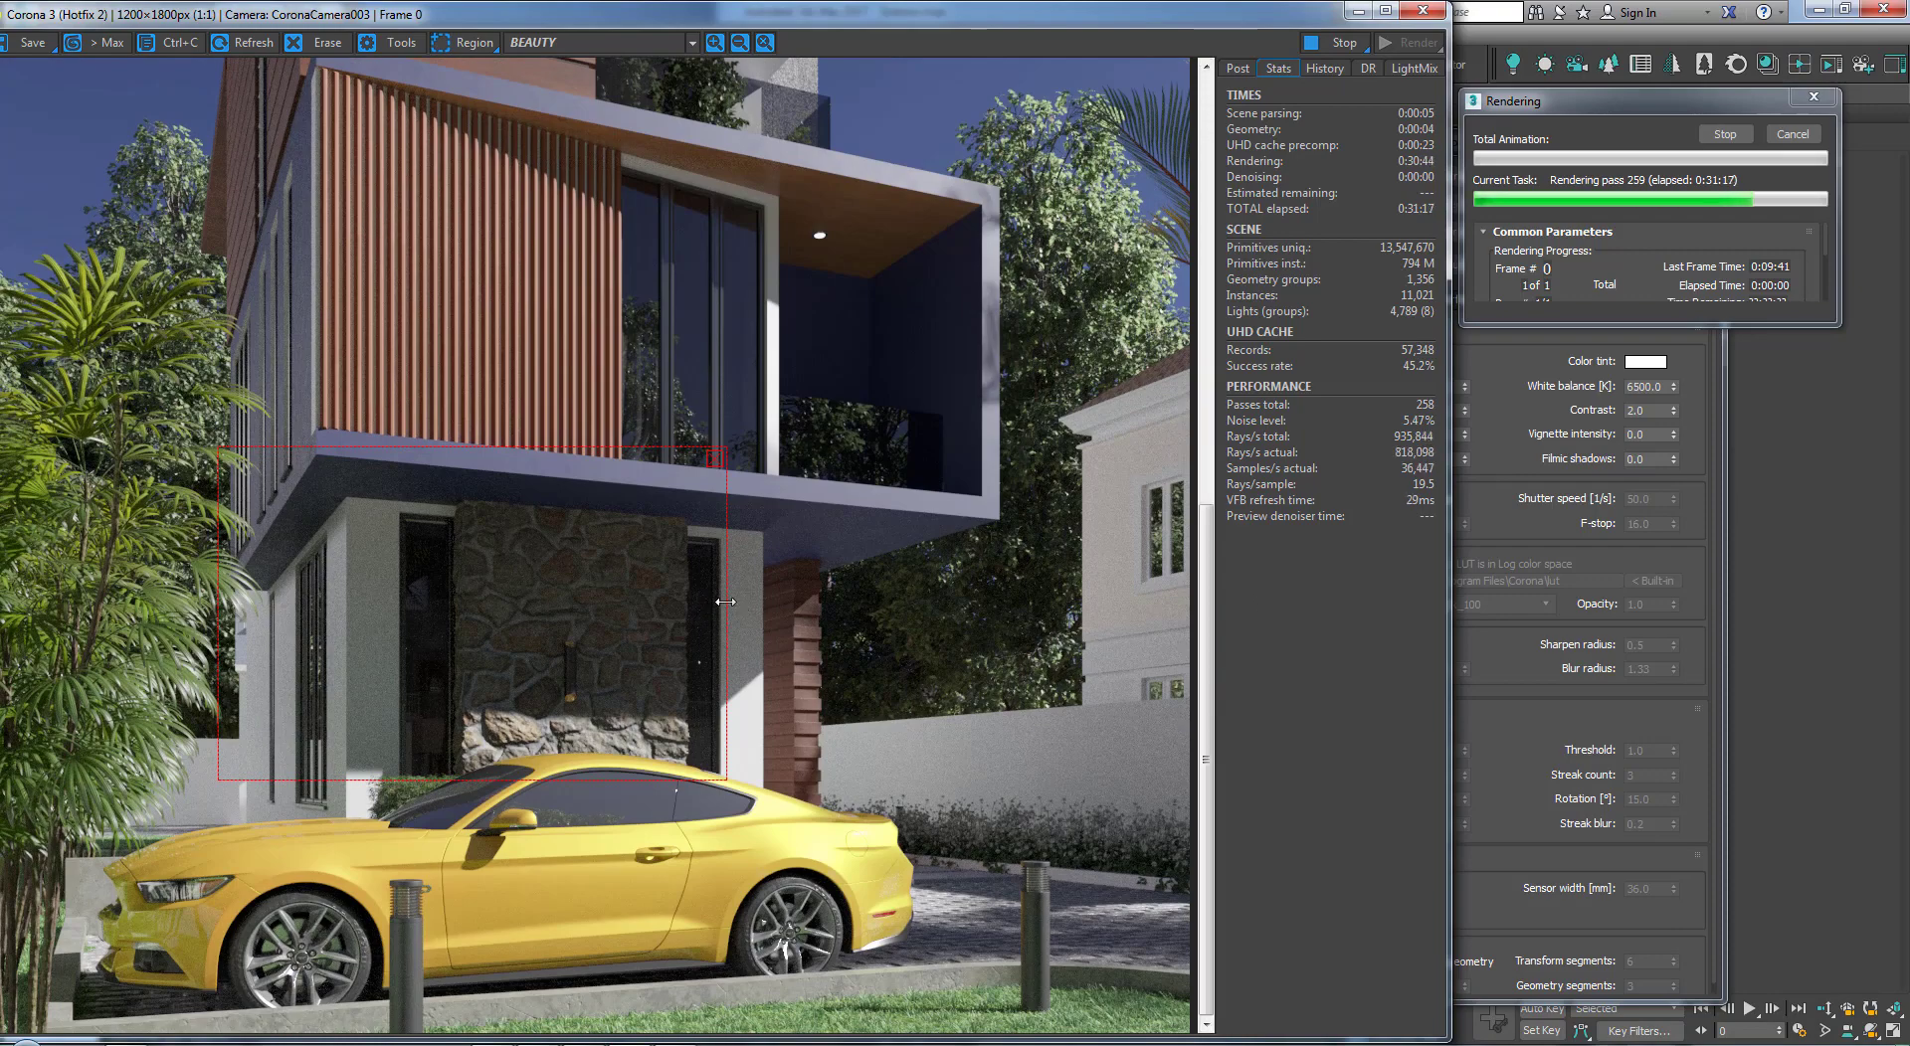
{"action": "left_click_drag", "start_coordinate": [725, 601], "coordinate": [1009, 607]}
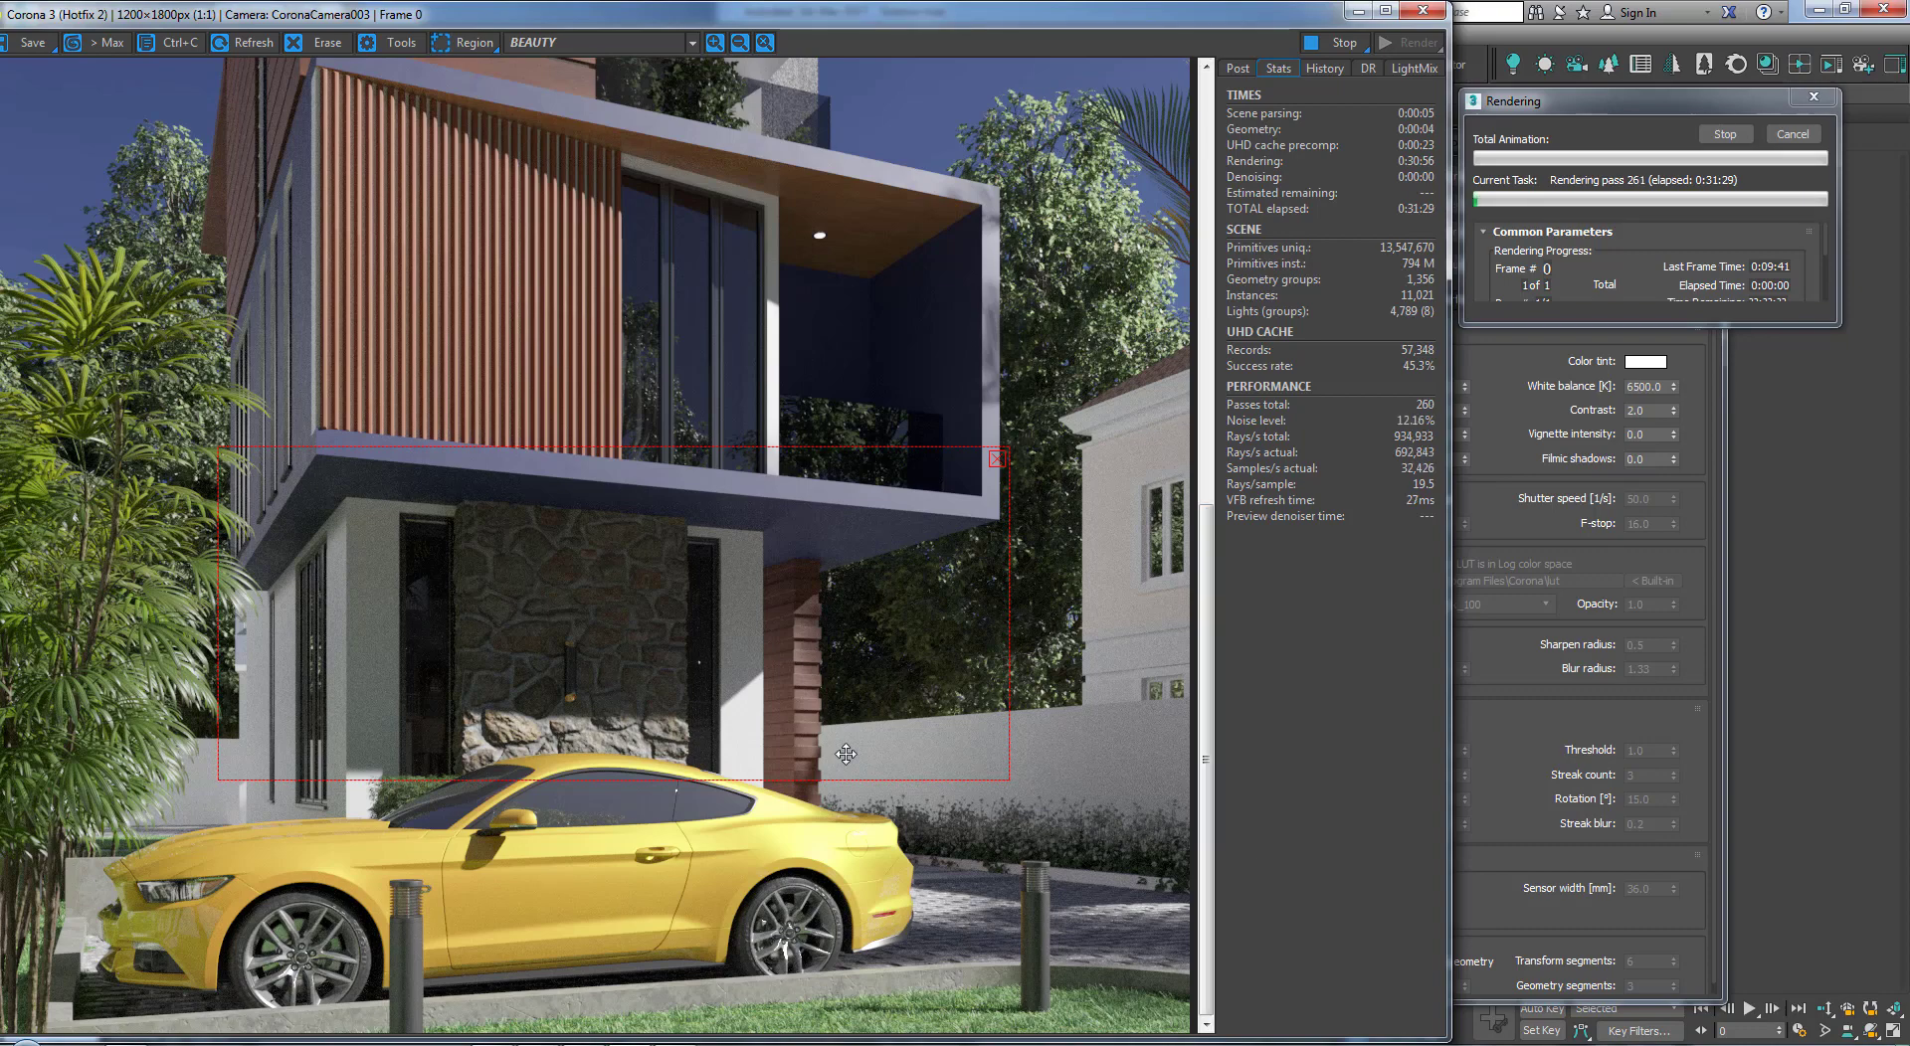
{"action": "left_click_drag", "start_coordinate": [1209, 608], "coordinate": [1209, 557]}
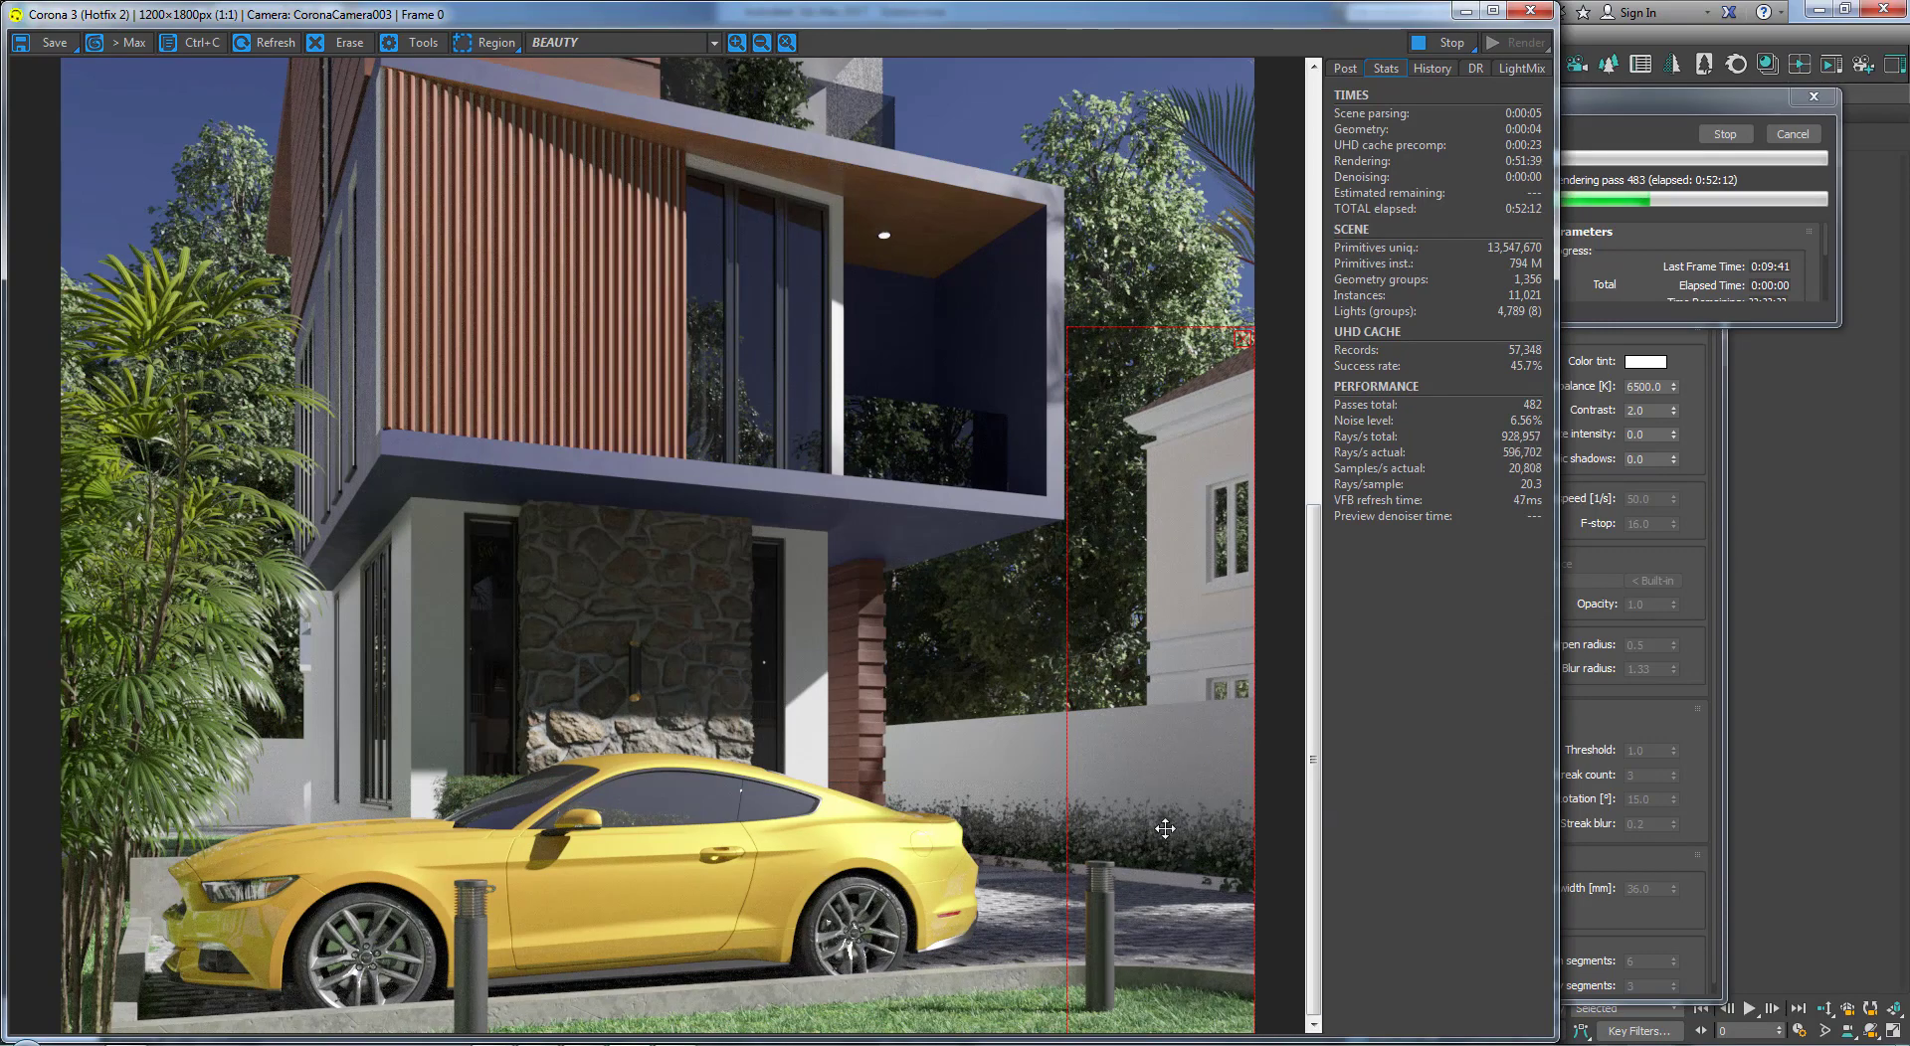
{"action": "left_click", "coordinate": [1243, 339]}
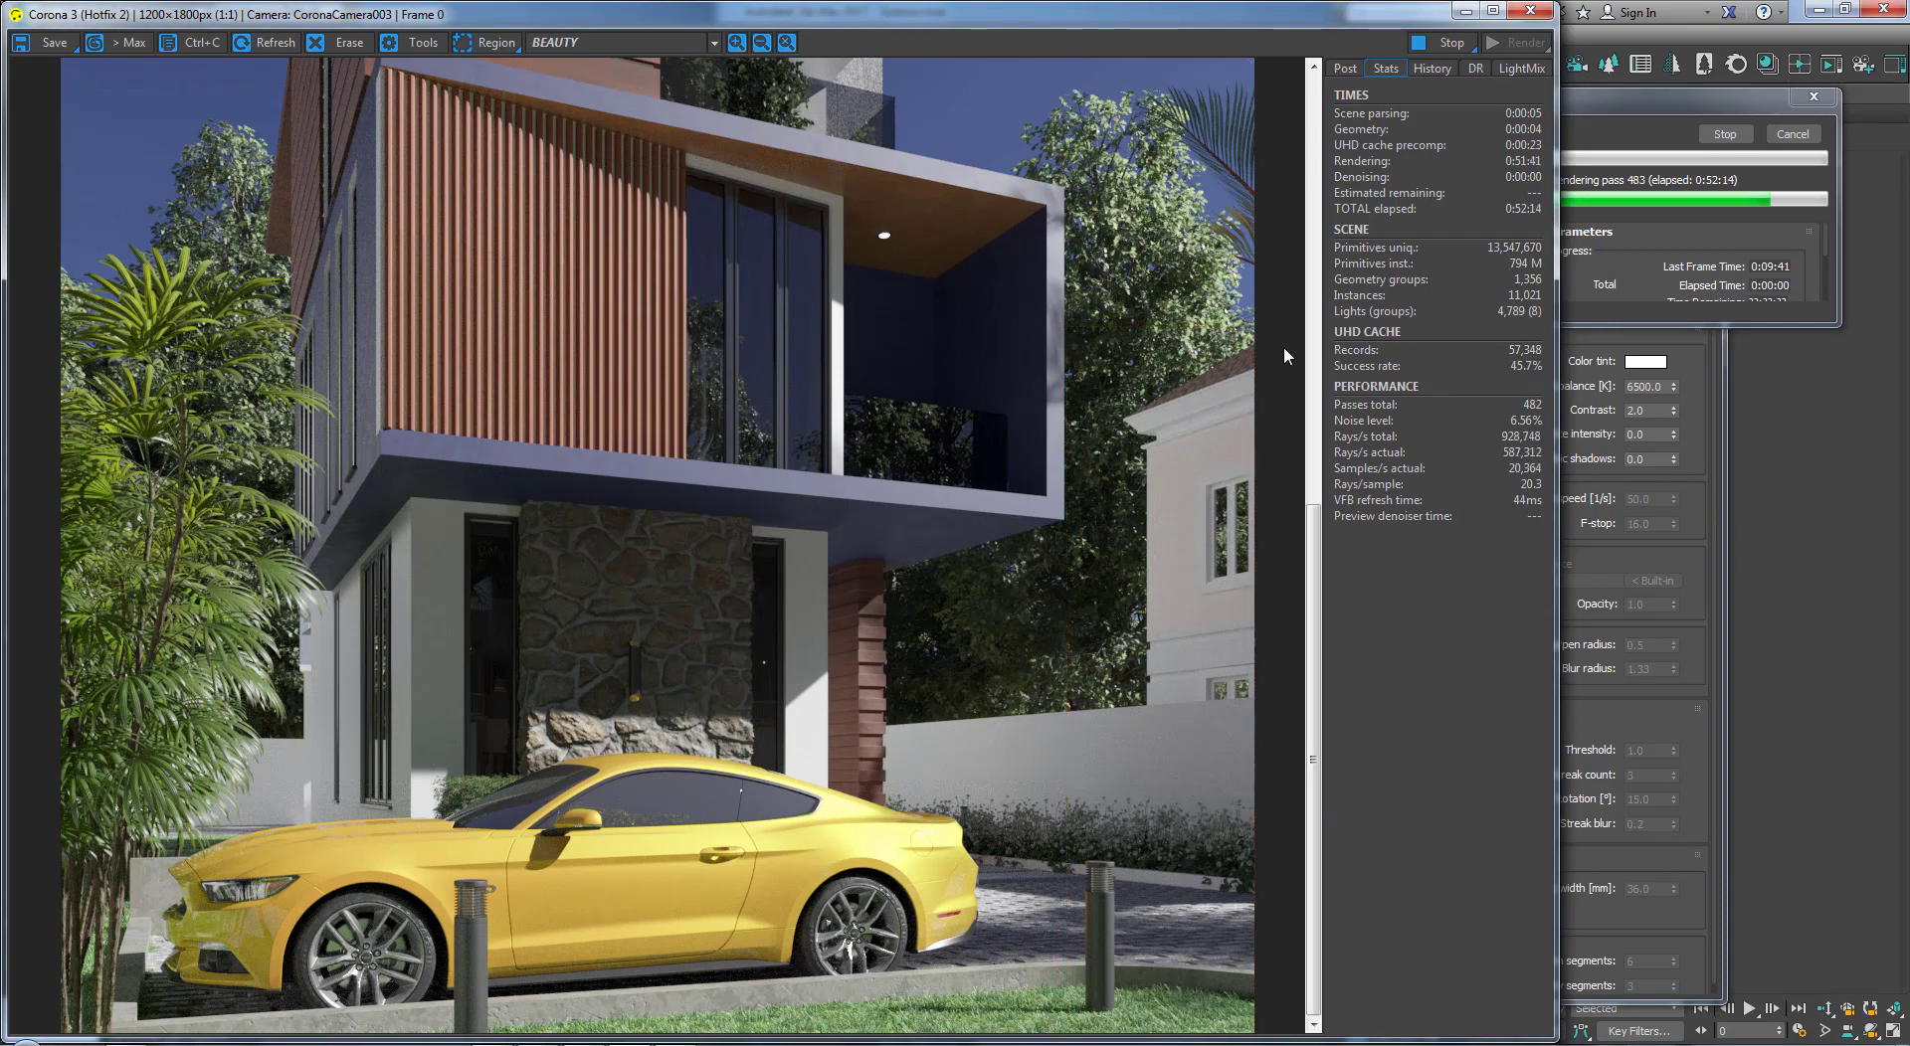
Step: Examine the unfinished render from the tower's roof down to the car and paving
{"action": "left_click_drag", "start_coordinate": [1313, 596], "coordinate": [1273, 618]}
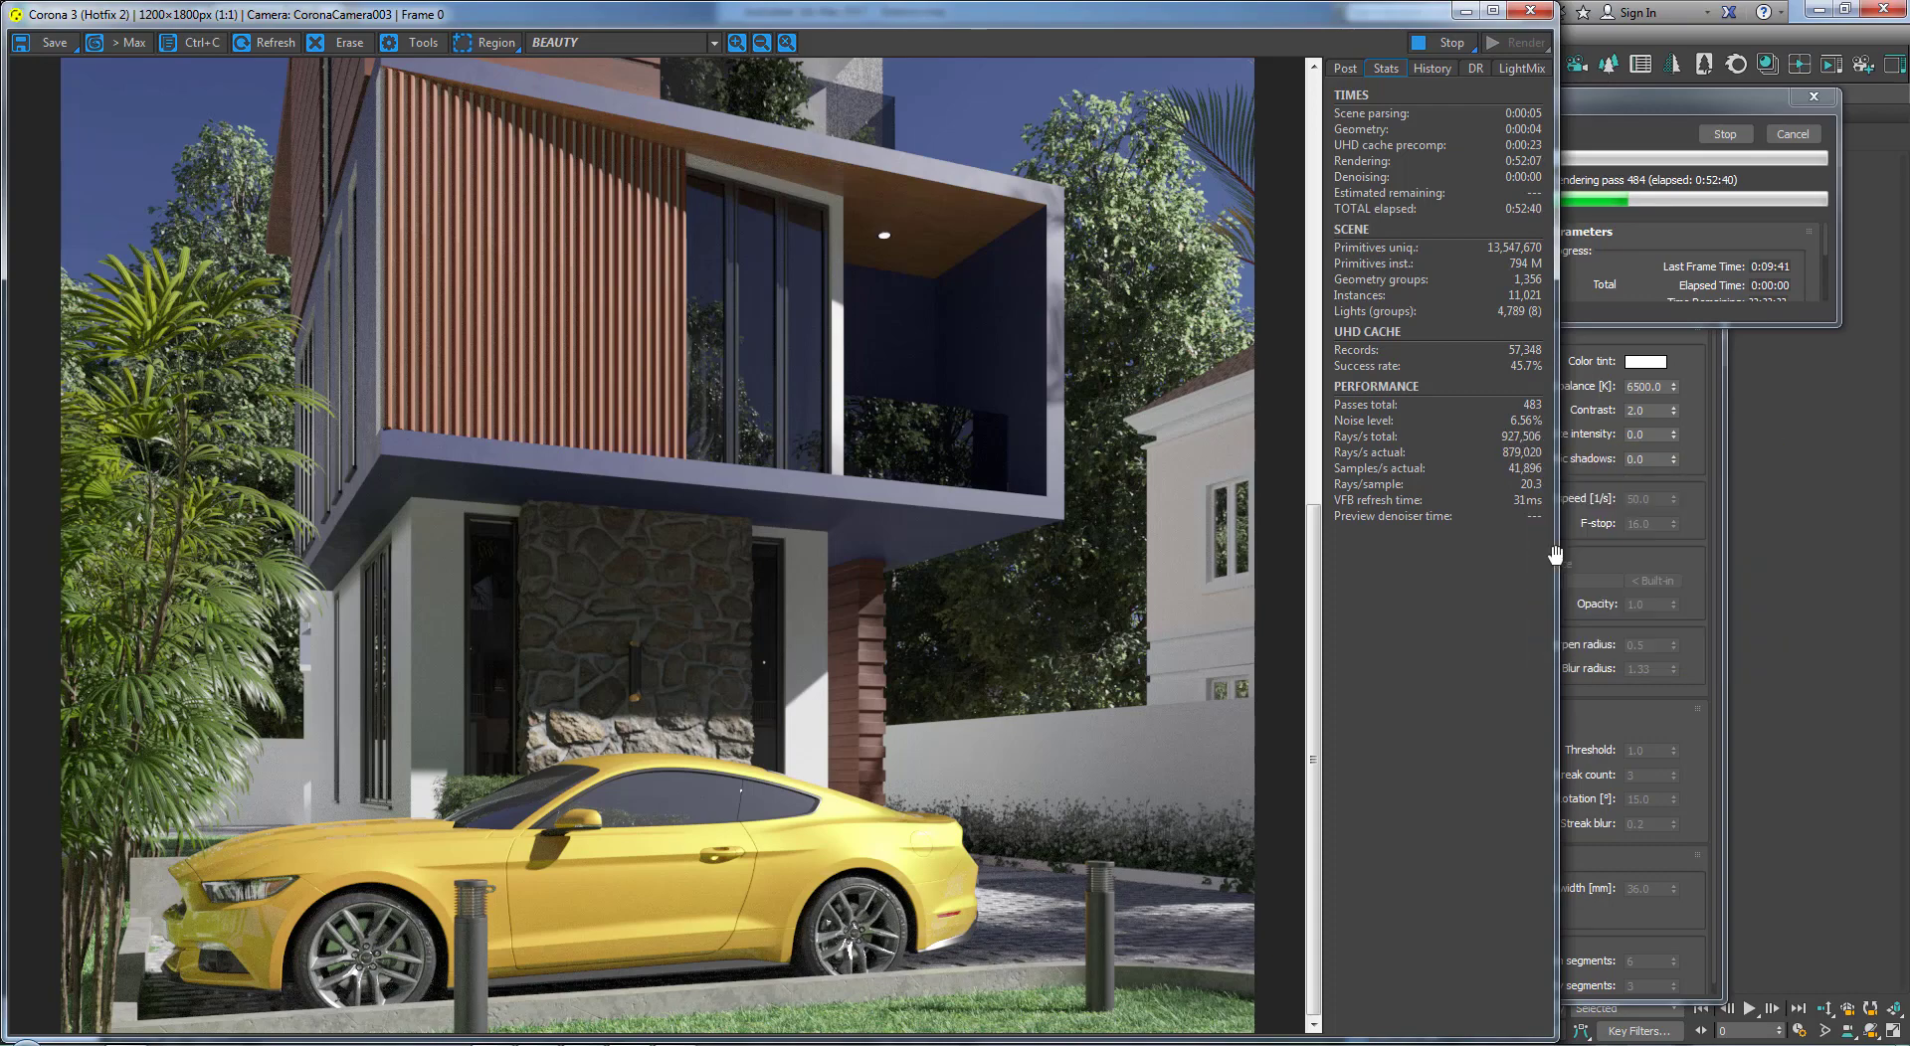
{"action": "left_click_drag", "start_coordinate": [1313, 621], "coordinate": [1327, 235]}
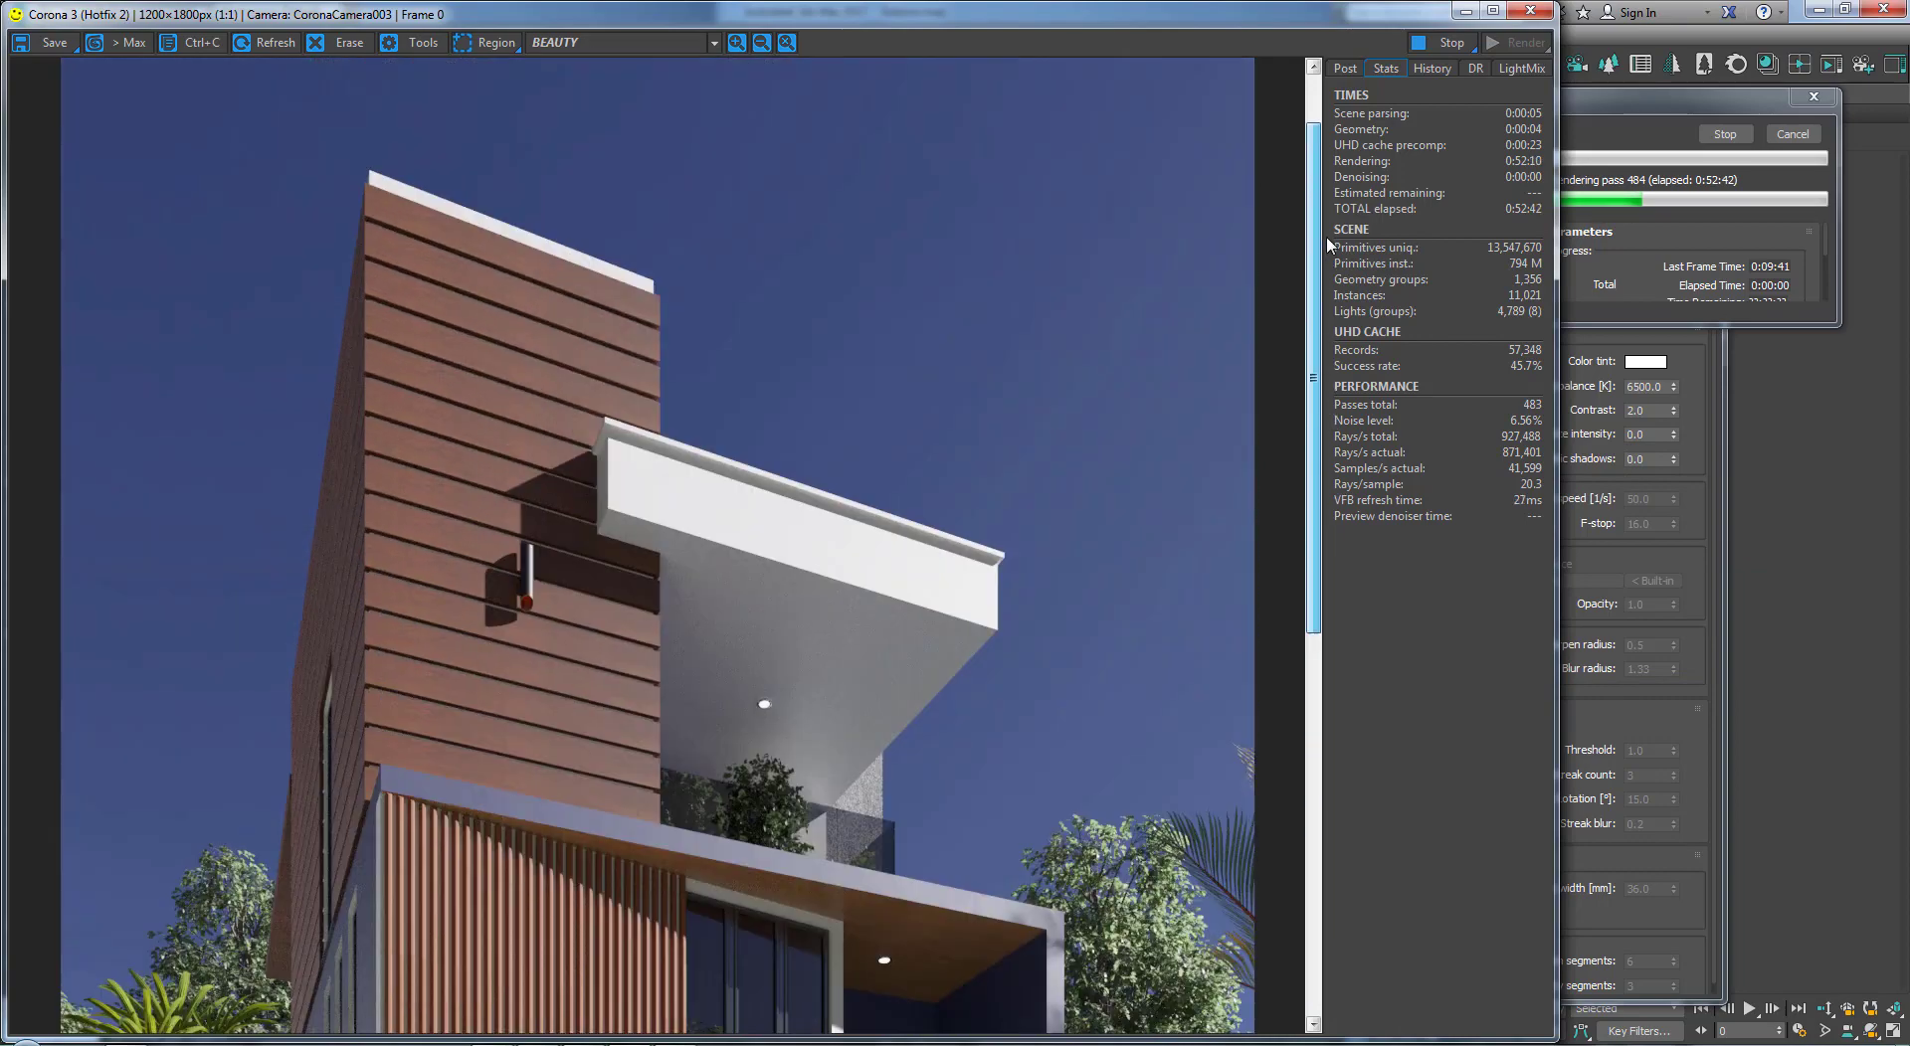
{"action": "scroll", "coordinate": [1267, 495], "scroll_direction": "down", "scroll_amount": 5}
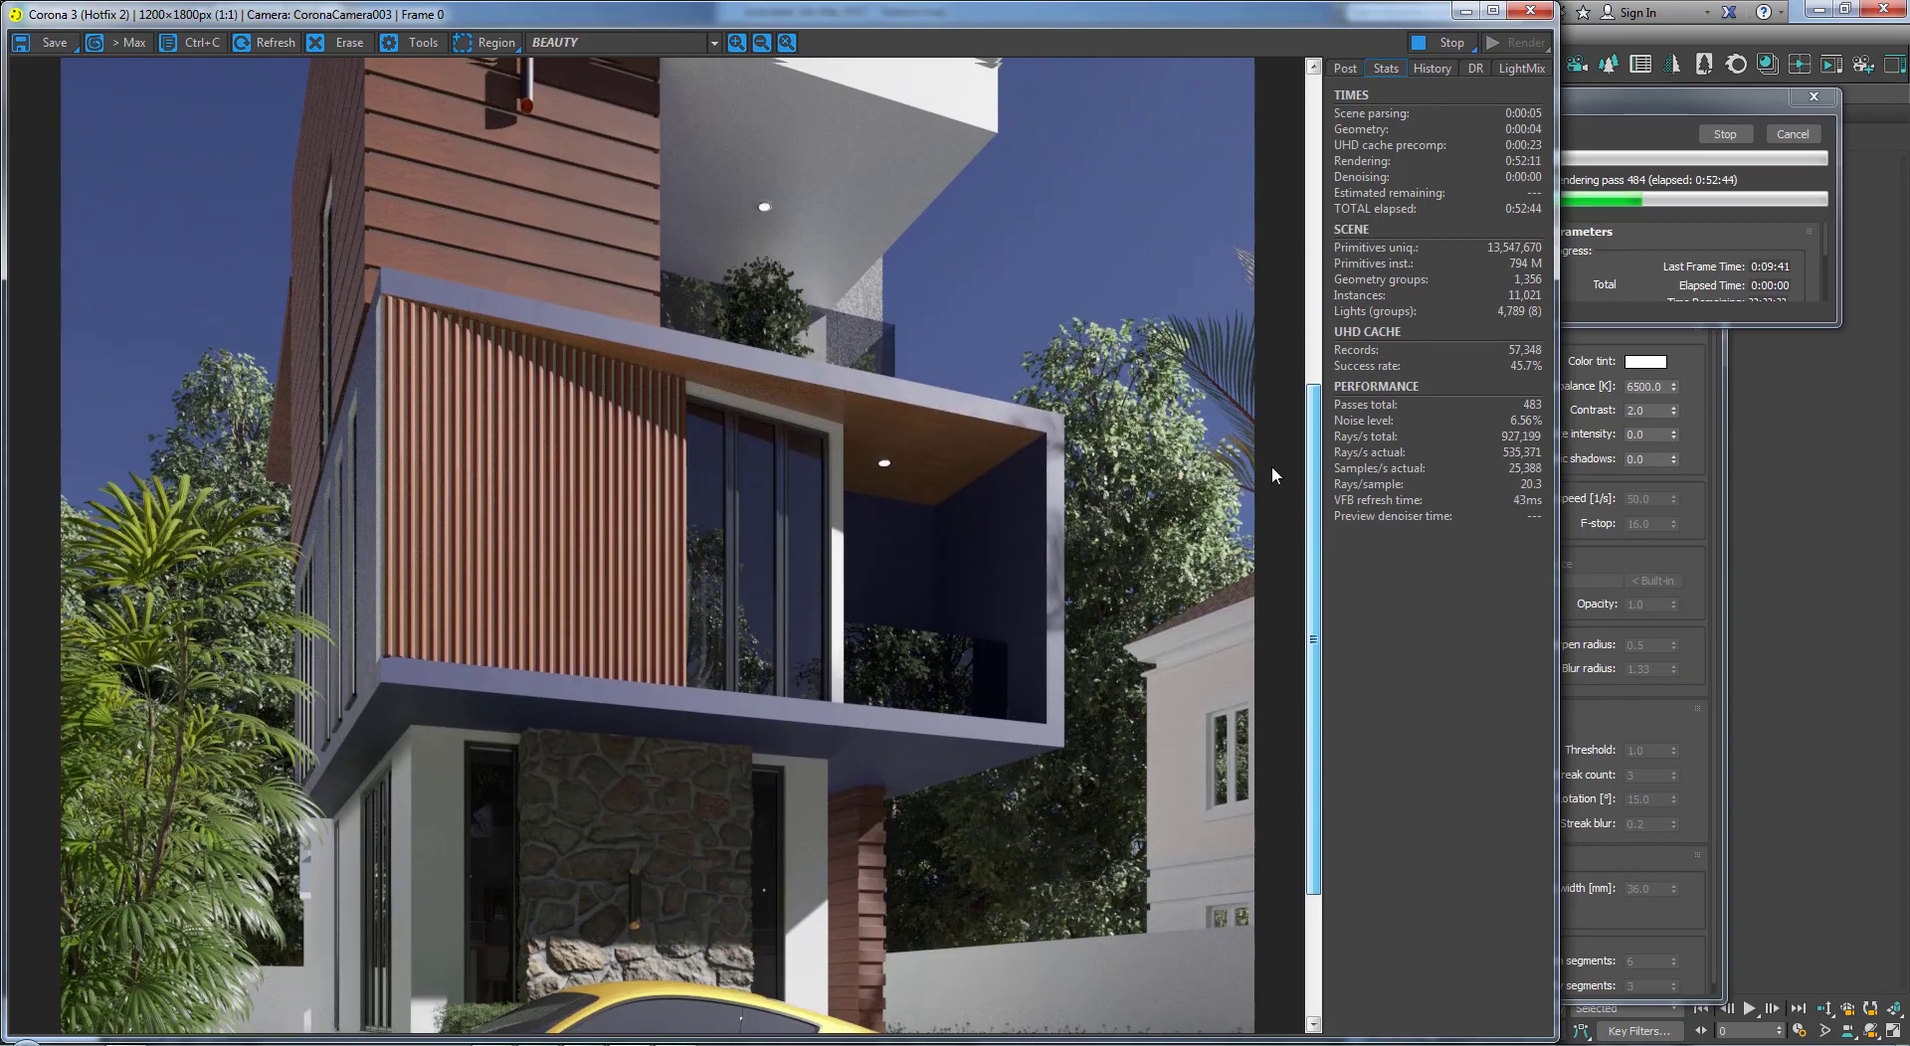
{"action": "scroll", "coordinate": [1274, 441], "scroll_direction": "up", "scroll_amount": 2}
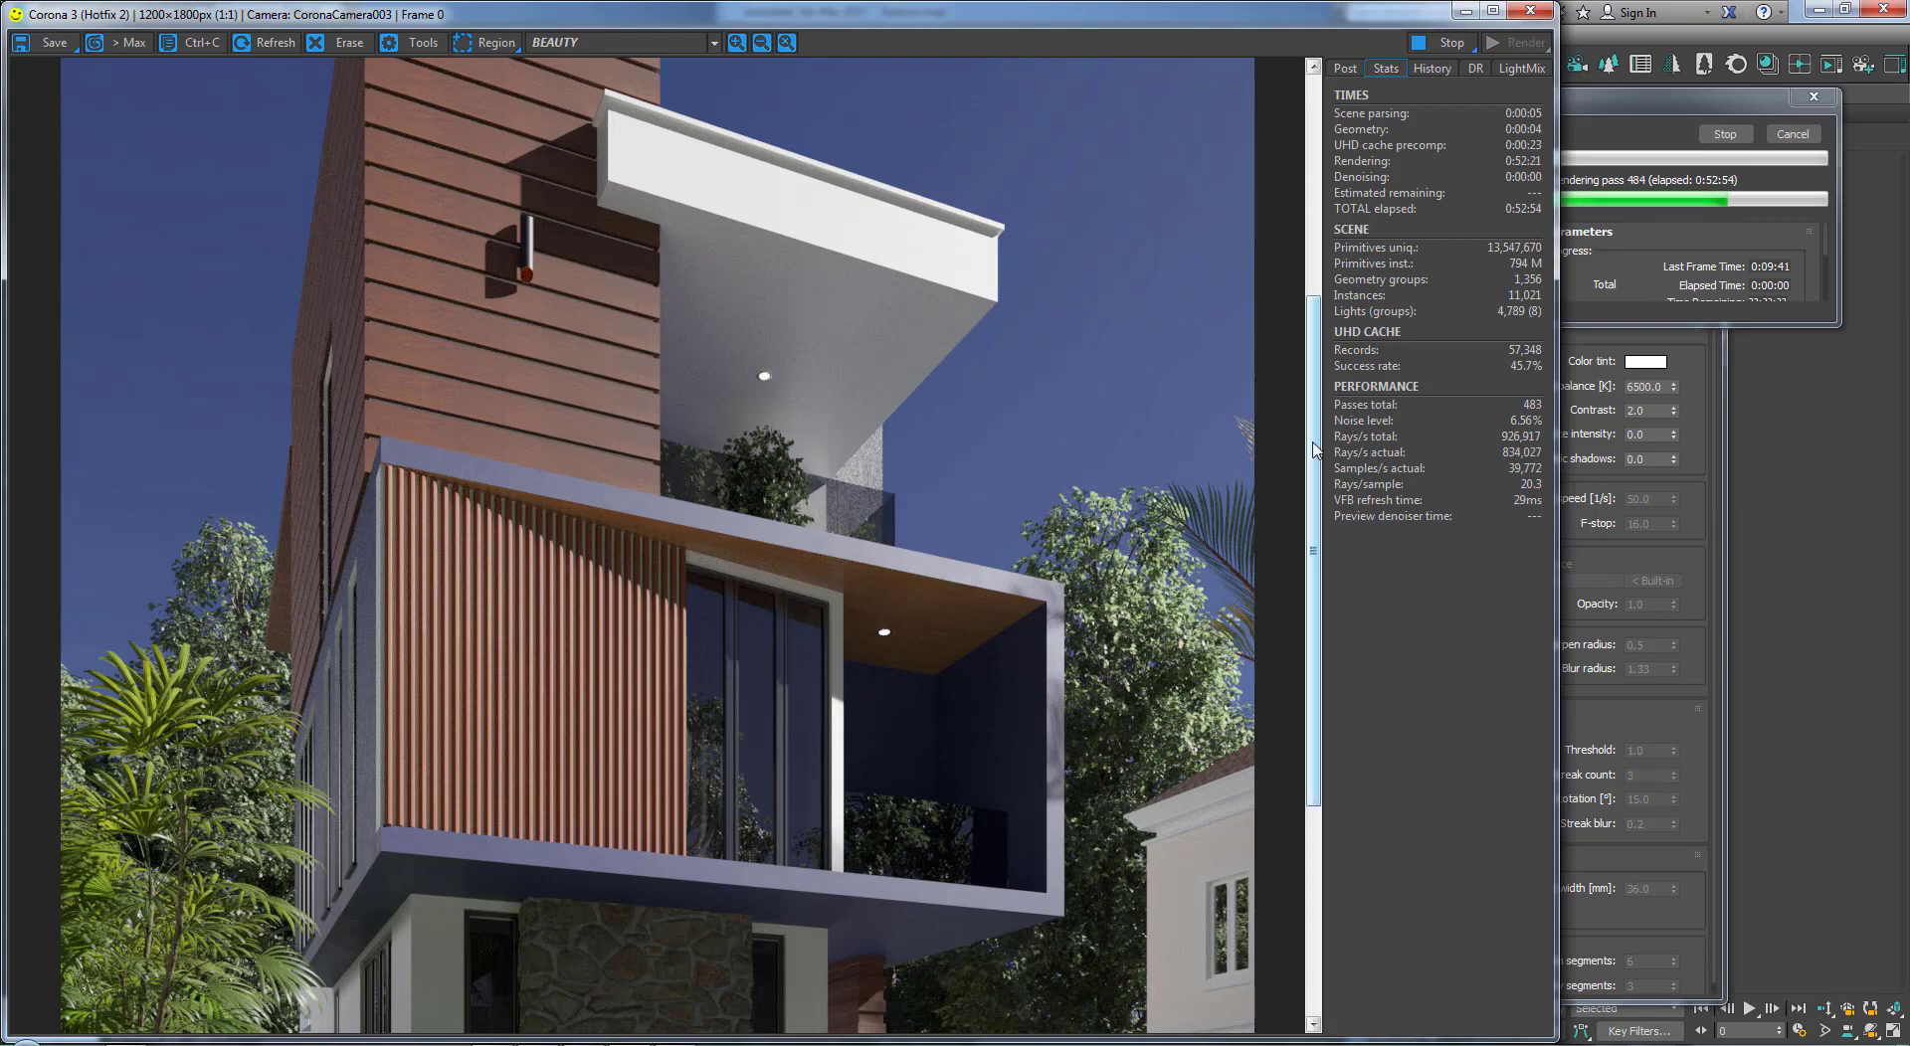
{"action": "left_click_drag", "start_coordinate": [1314, 486], "coordinate": [1311, 697]}
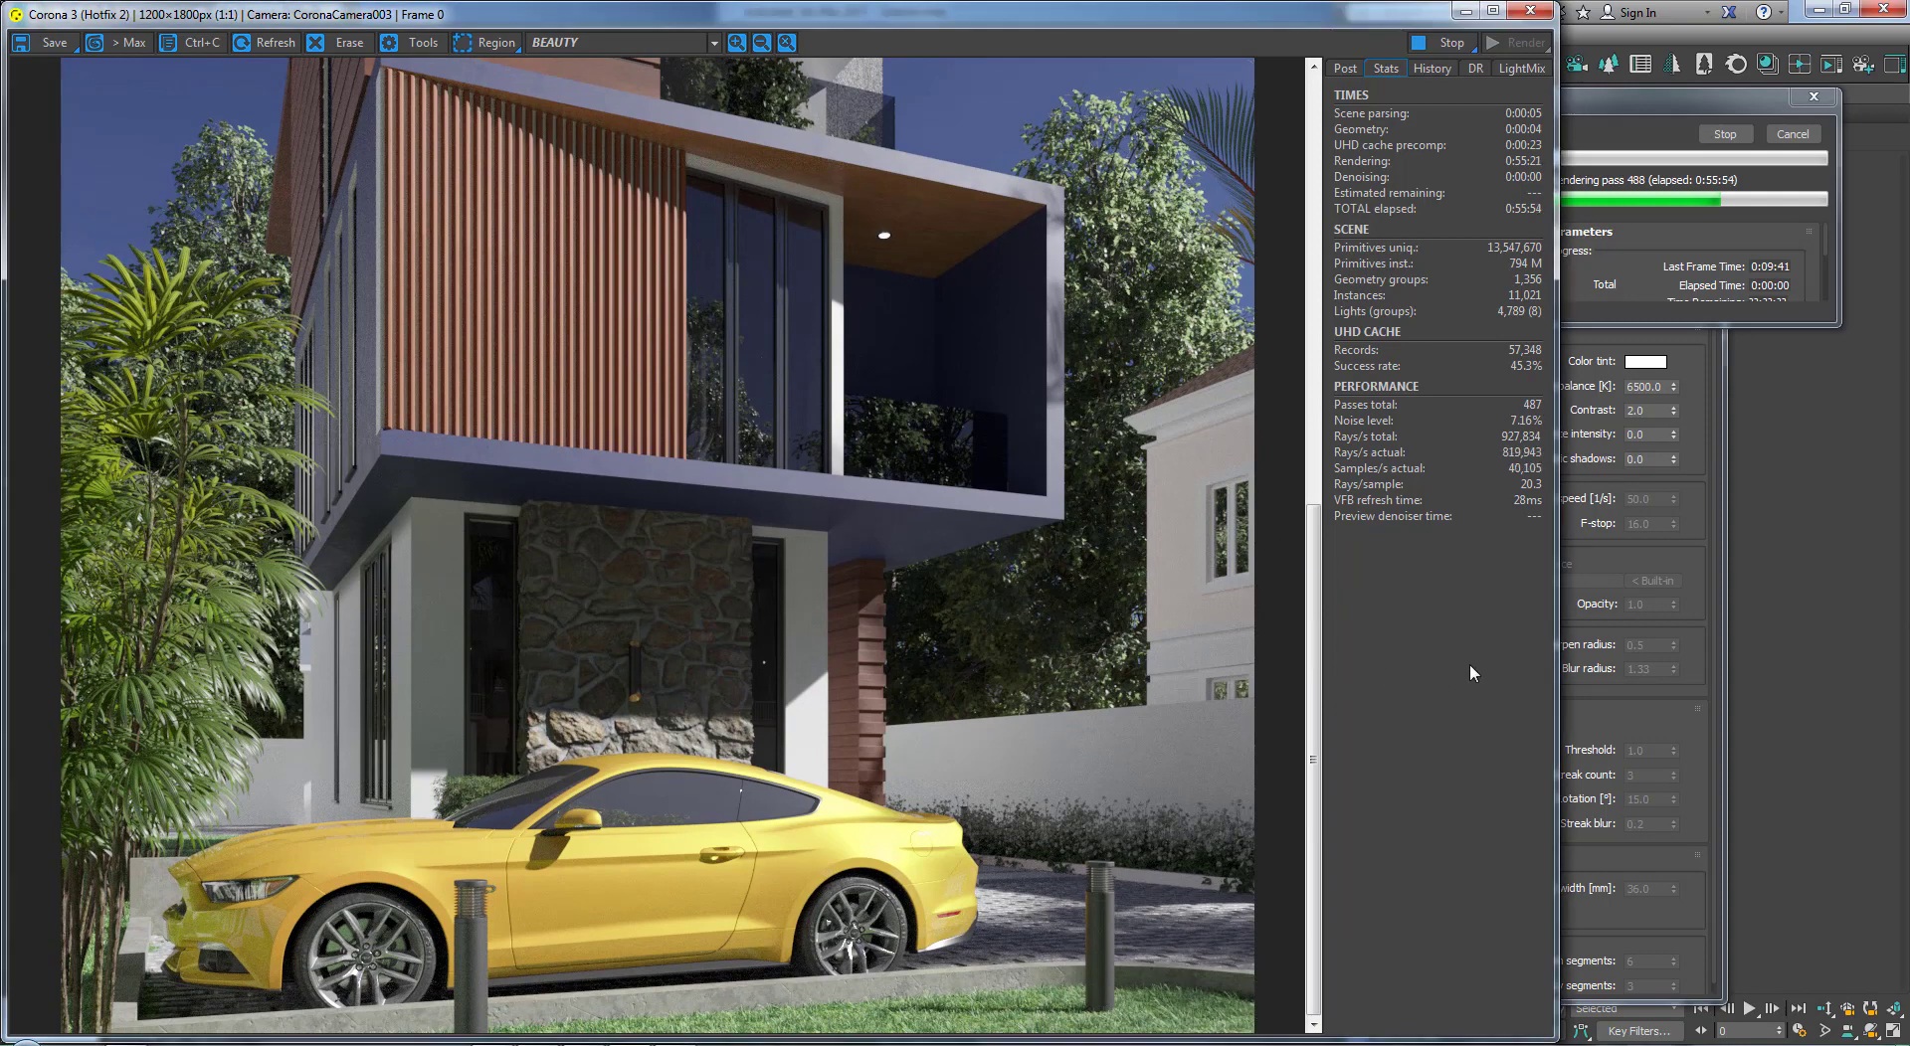
{"action": "left_click_drag", "start_coordinate": [1310, 701], "coordinate": [1335, 264]}
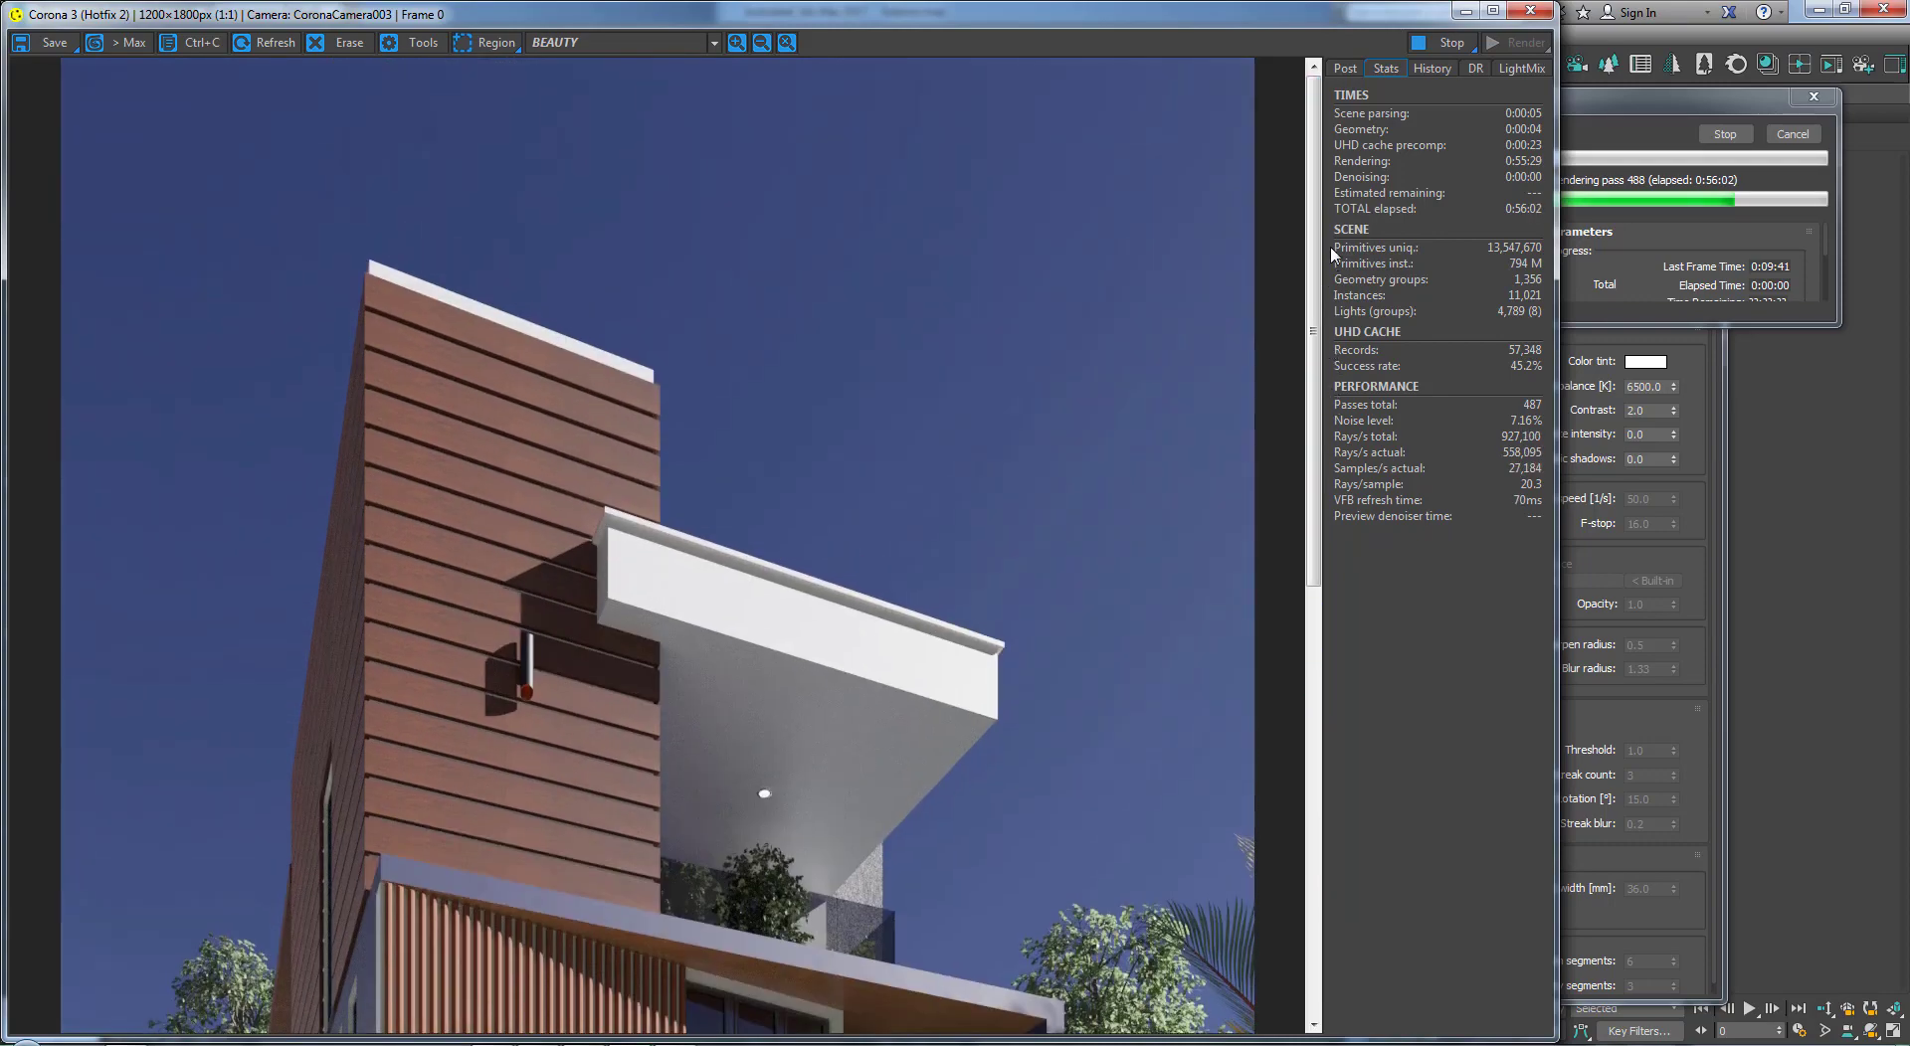
{"action": "left_click_drag", "start_coordinate": [1335, 438], "coordinate": [1328, 615]}
Step: Set the highlight compression to 10 in the render's tone mapping, checking the car's rear up close
{"action": "left_click", "coordinate": [1345, 67]}
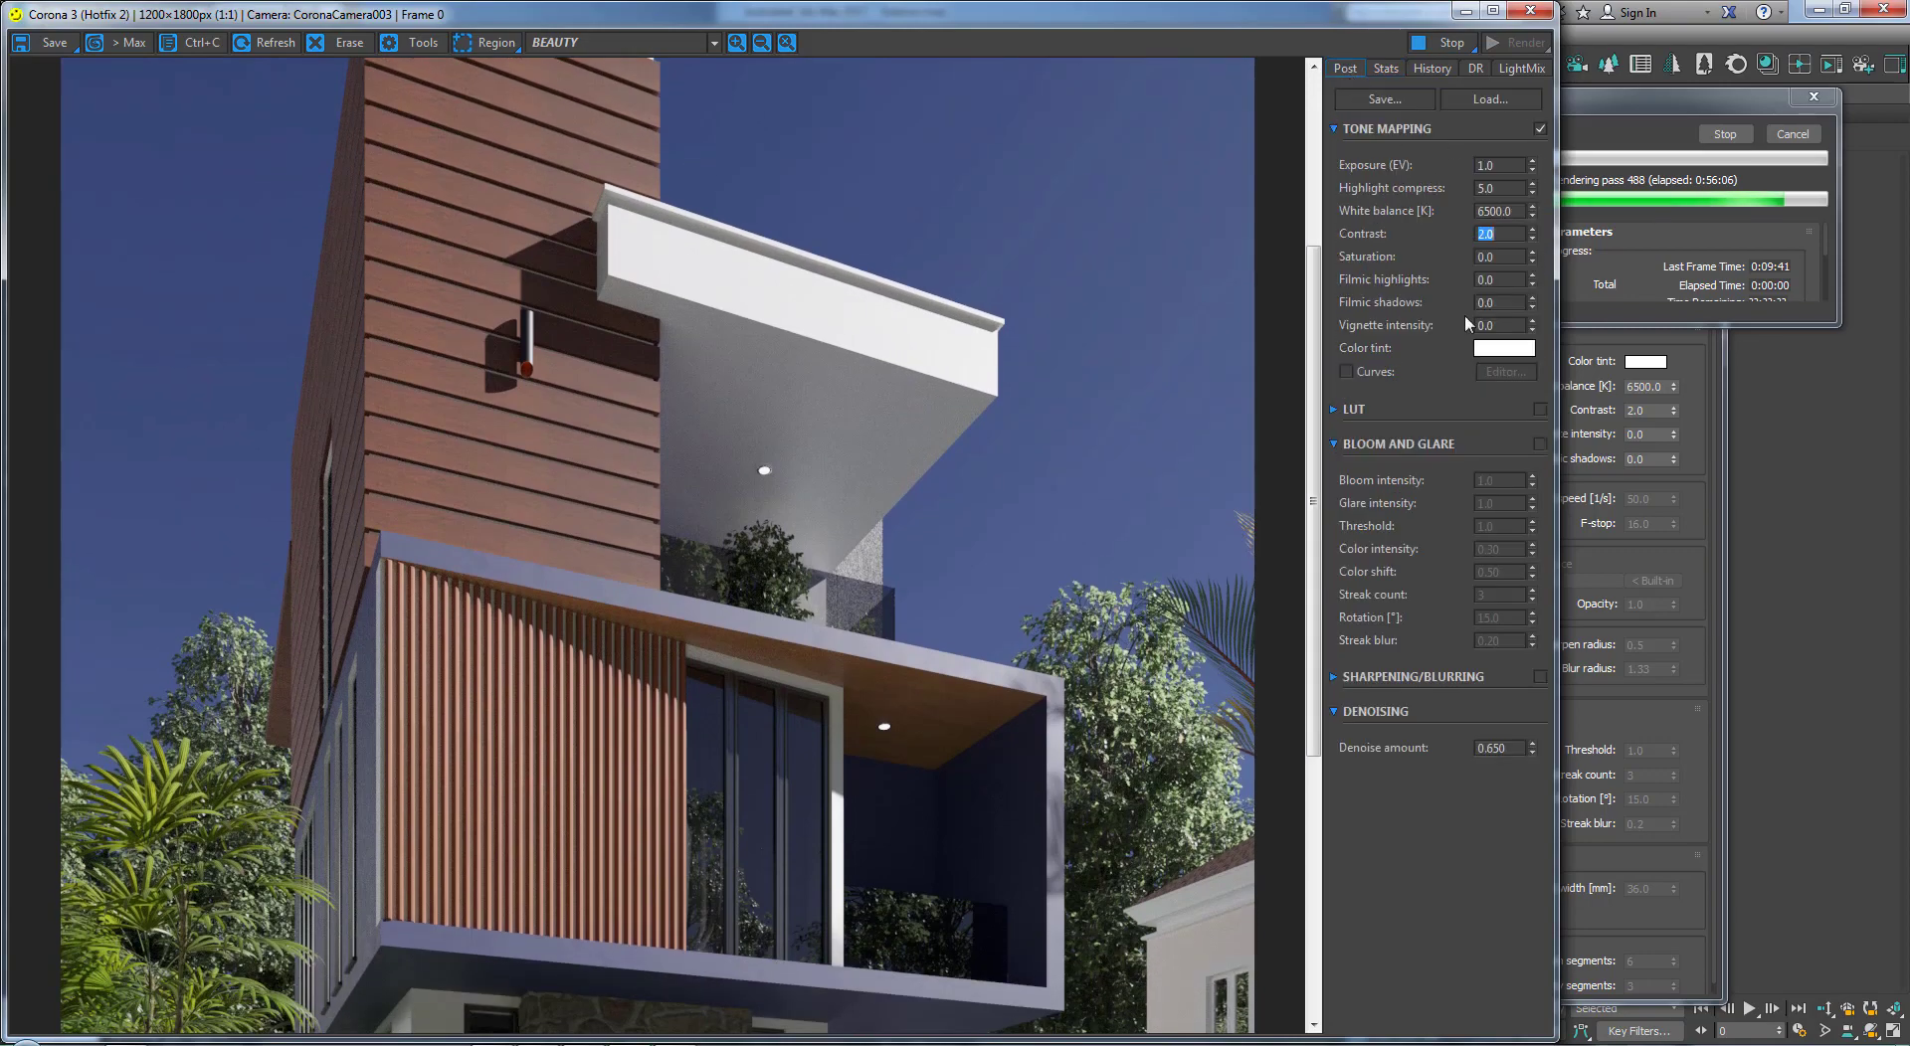
{"action": "left_click", "coordinate": [1485, 233]}
{"action": "left_click_drag", "start_coordinate": [1315, 594], "coordinate": [1327, 820]}
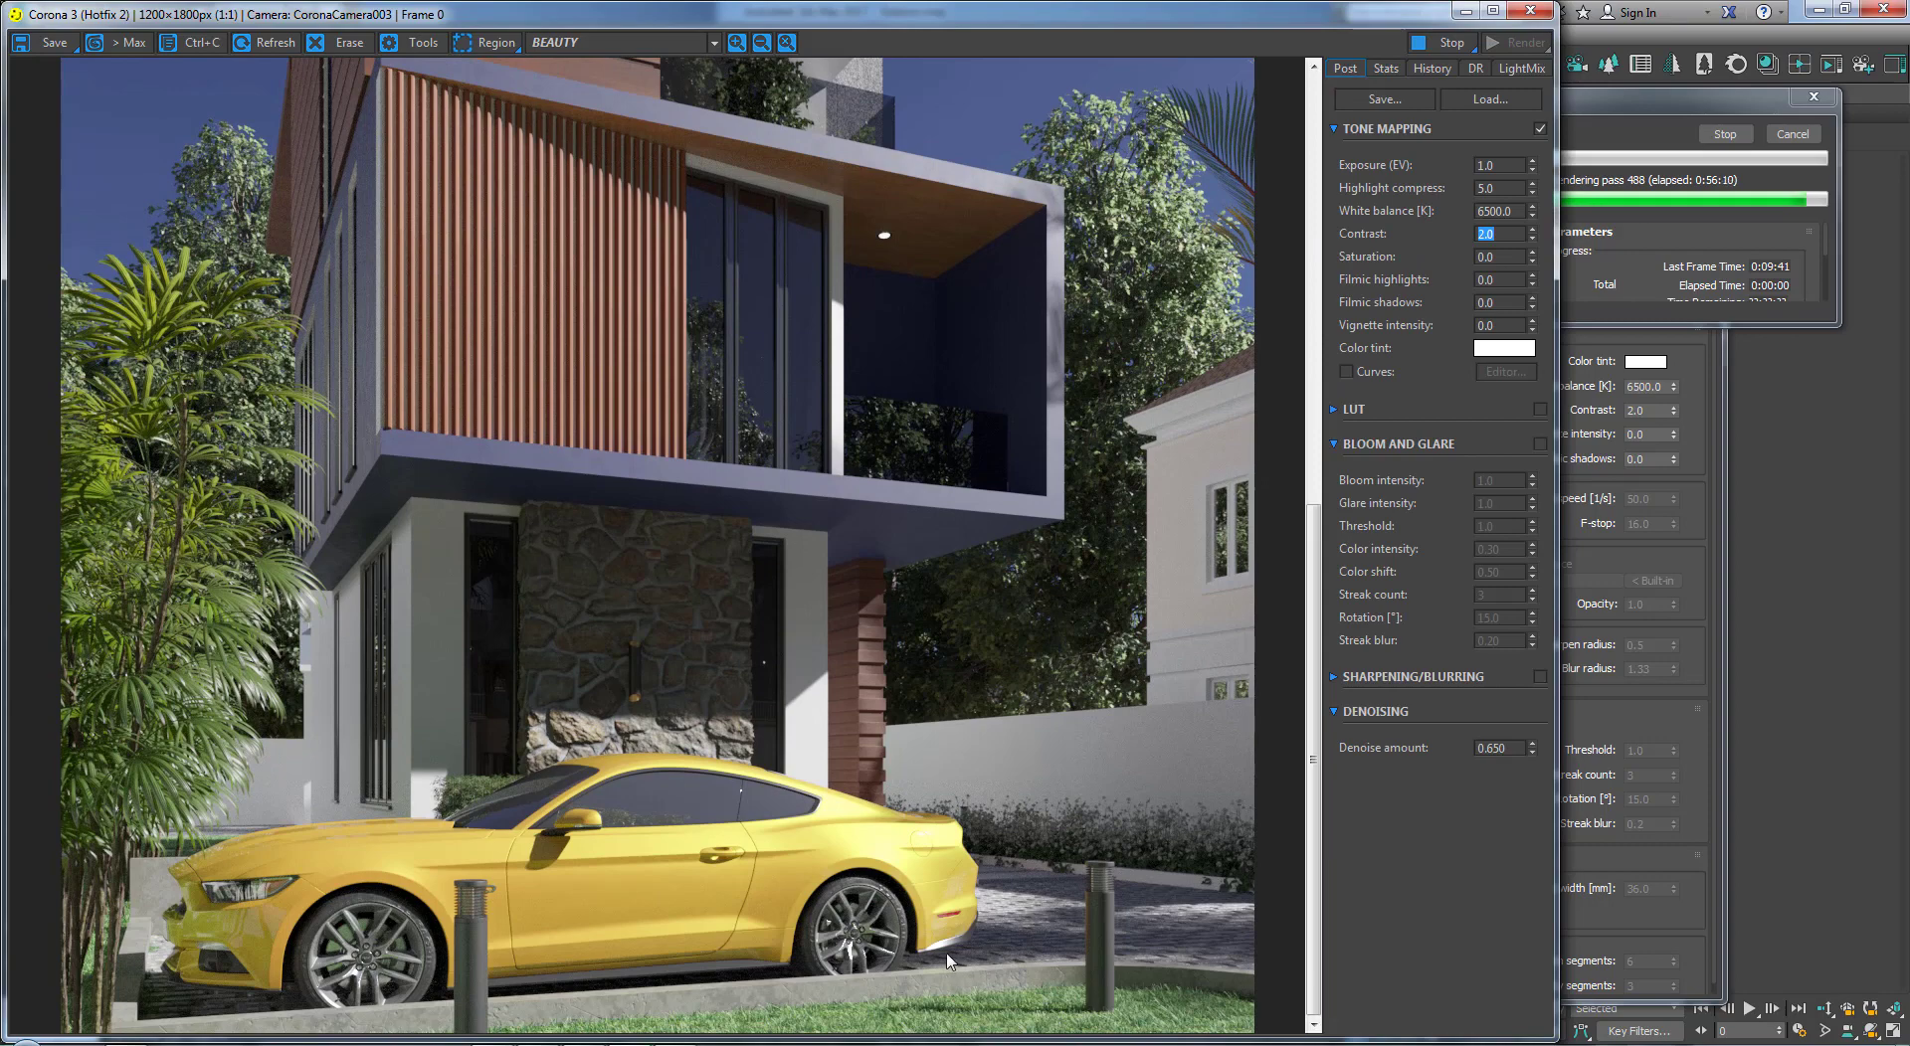
{"action": "scroll", "coordinate": [946, 953], "scroll_direction": "up", "scroll_amount": 2}
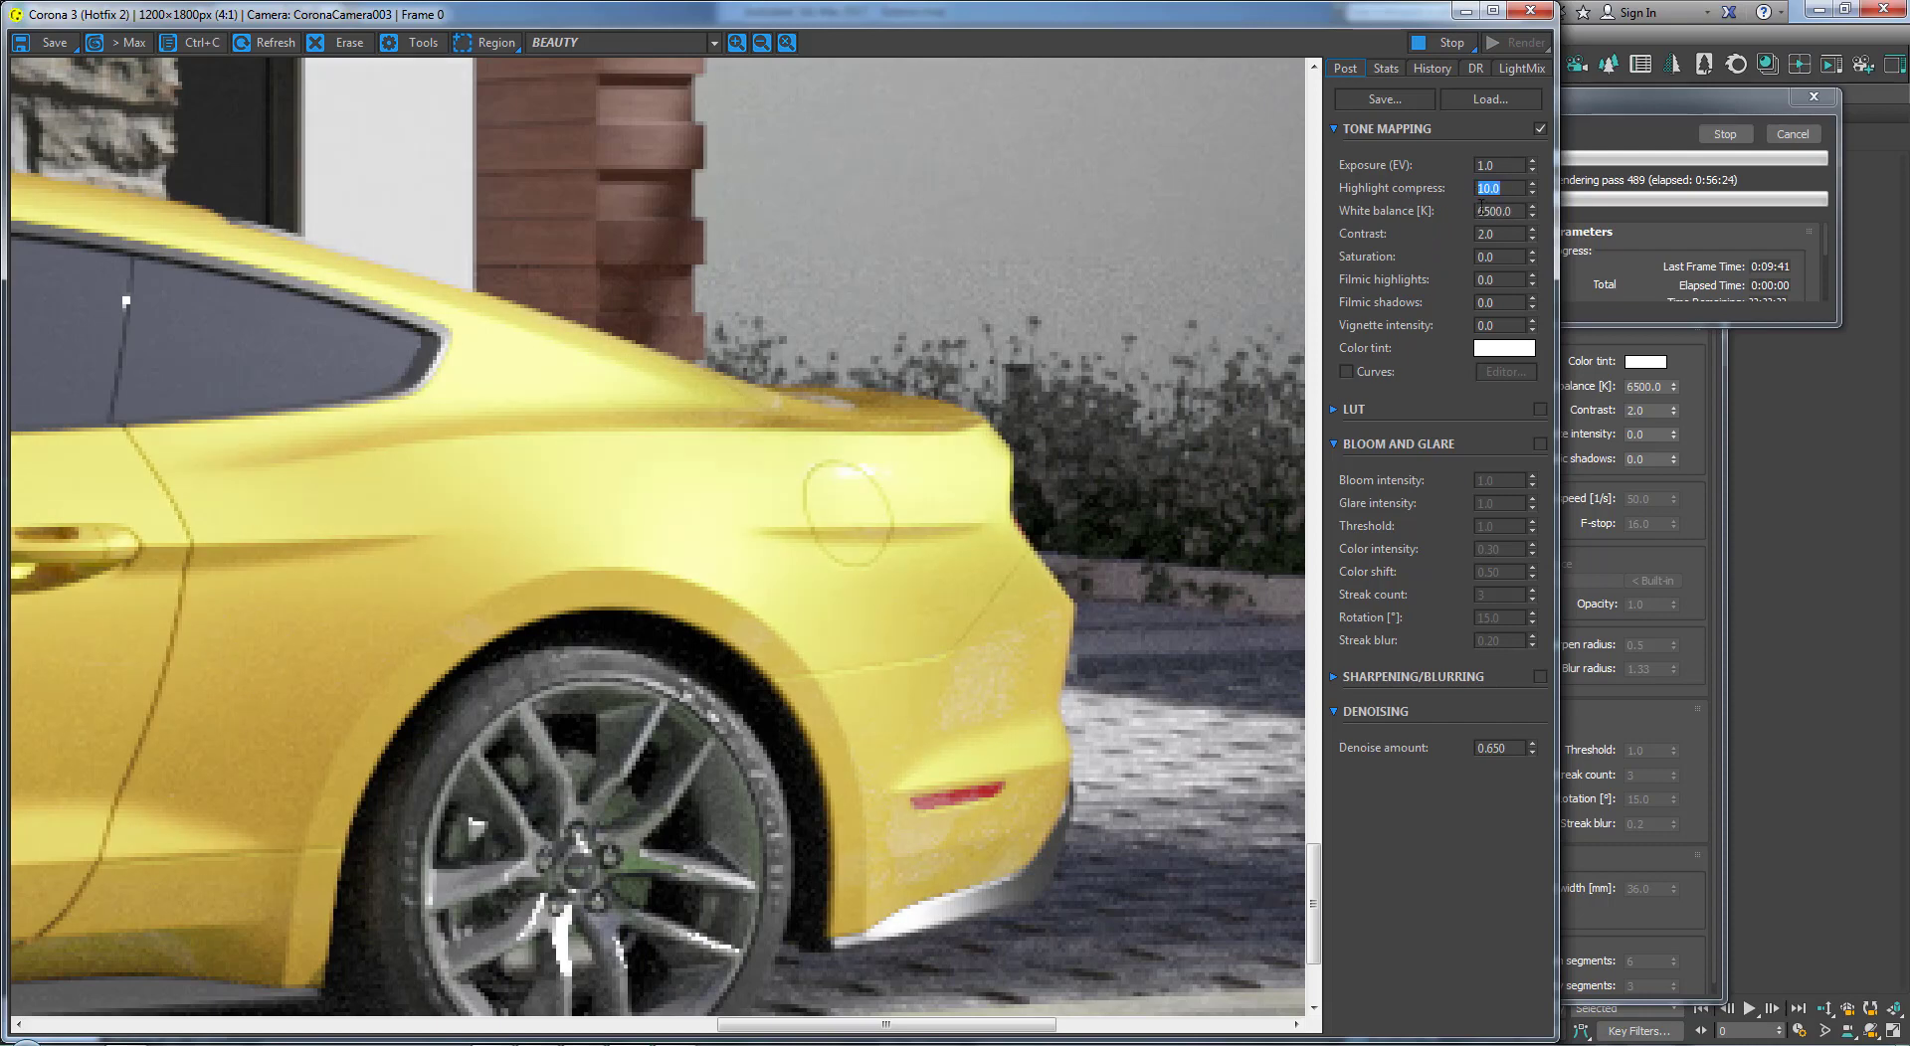
Step: Try an exposure of 0.5 EV on the render, and restore the exposure to 1.0
{"action": "double_click", "coordinate": [1497, 164]}
{"action": "type", "text": "."}
{"action": "key", "text": "Return"}
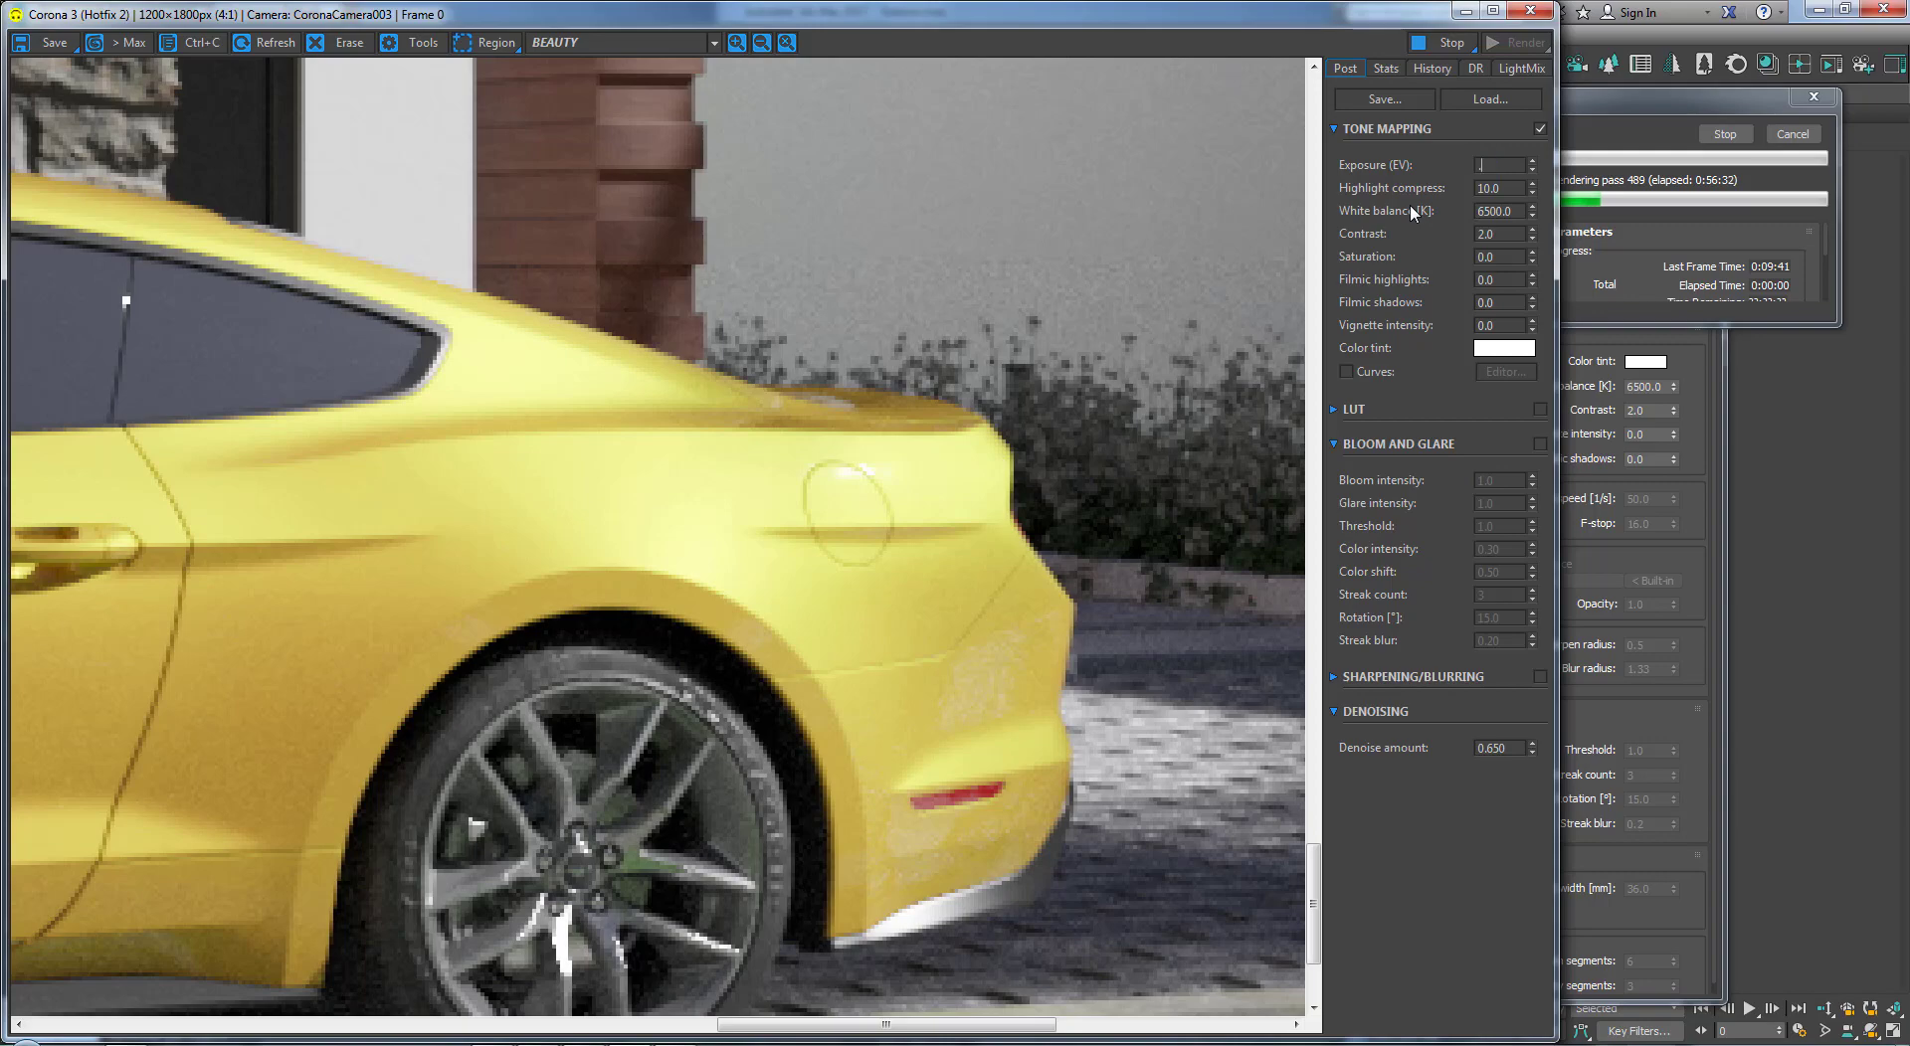
{"action": "type", "text": ".5"}
{"action": "key", "text": "Return"}
{"action": "scroll", "coordinate": [999, 366], "scroll_direction": "down", "scroll_amount": 2}
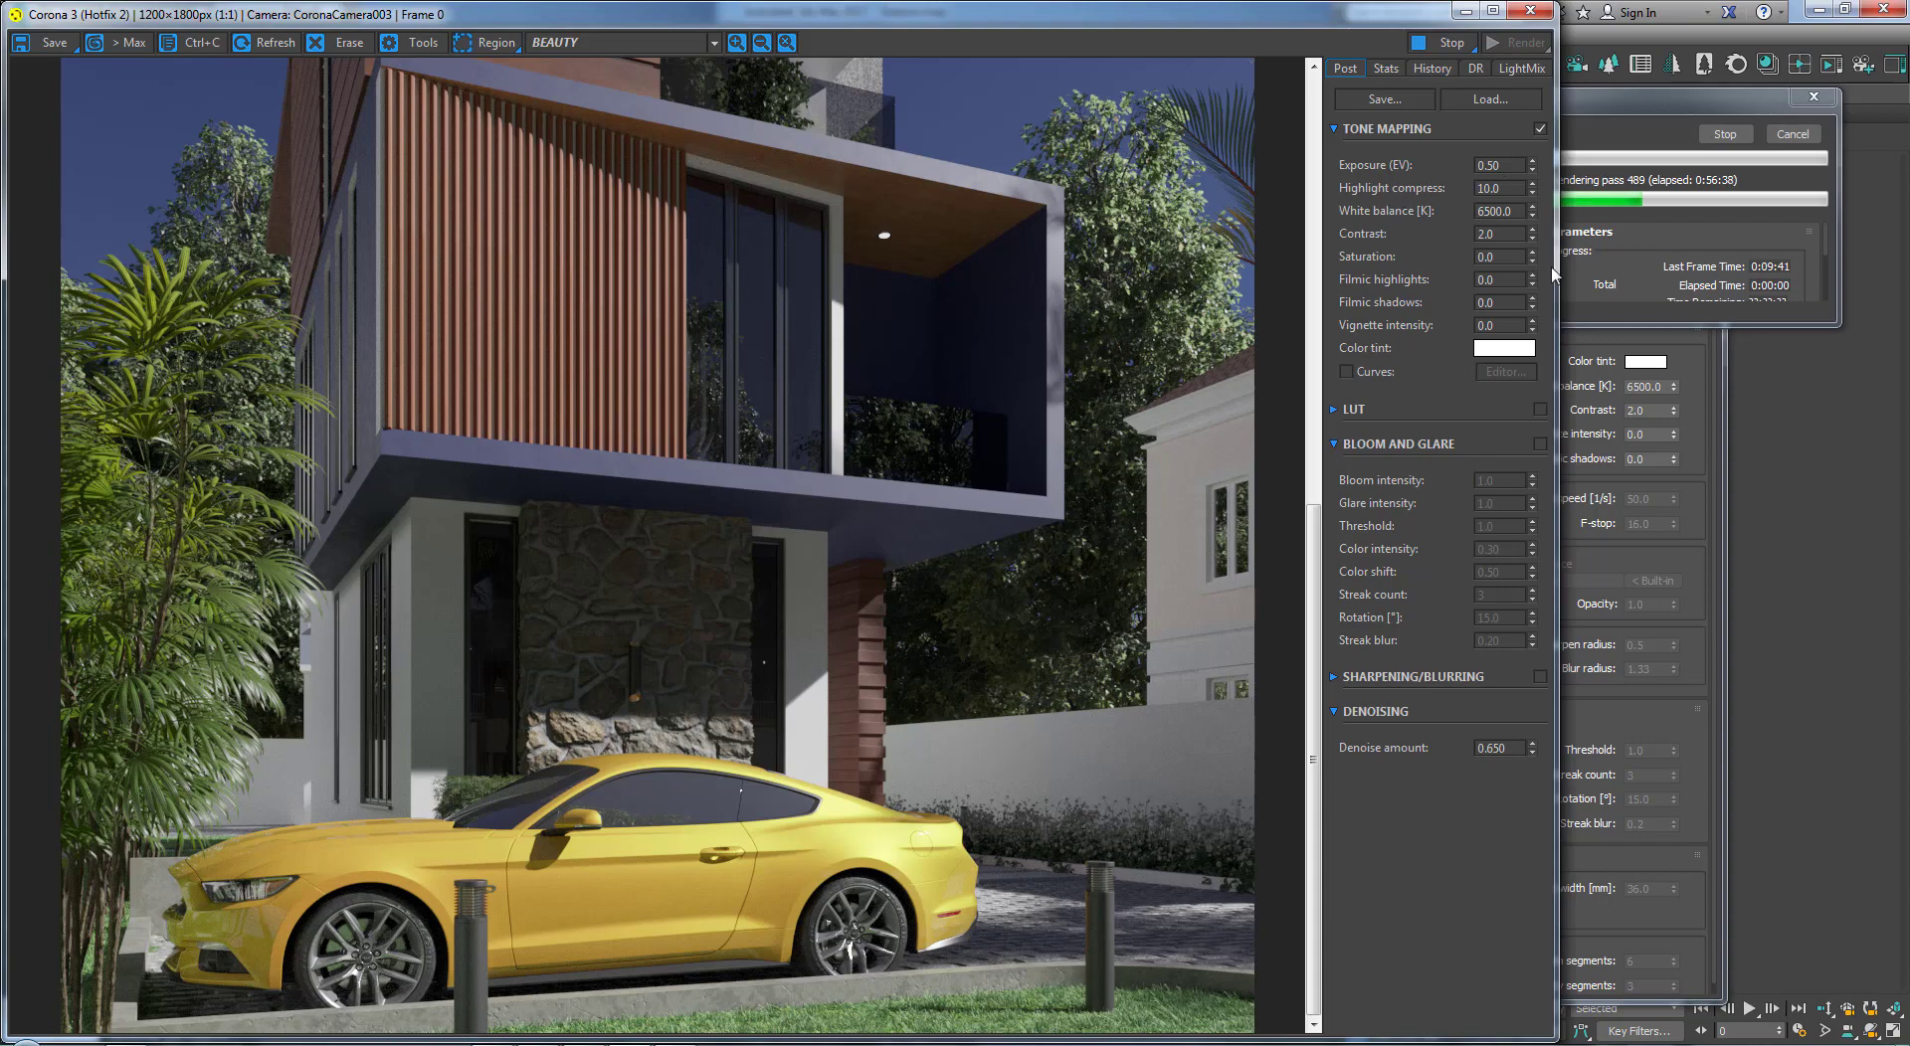
{"action": "left_click", "coordinate": [1527, 166]}
{"action": "double_click", "coordinate": [1486, 165]}
{"action": "type", "text": "1.0"}
{"action": "key", "text": "Return"}
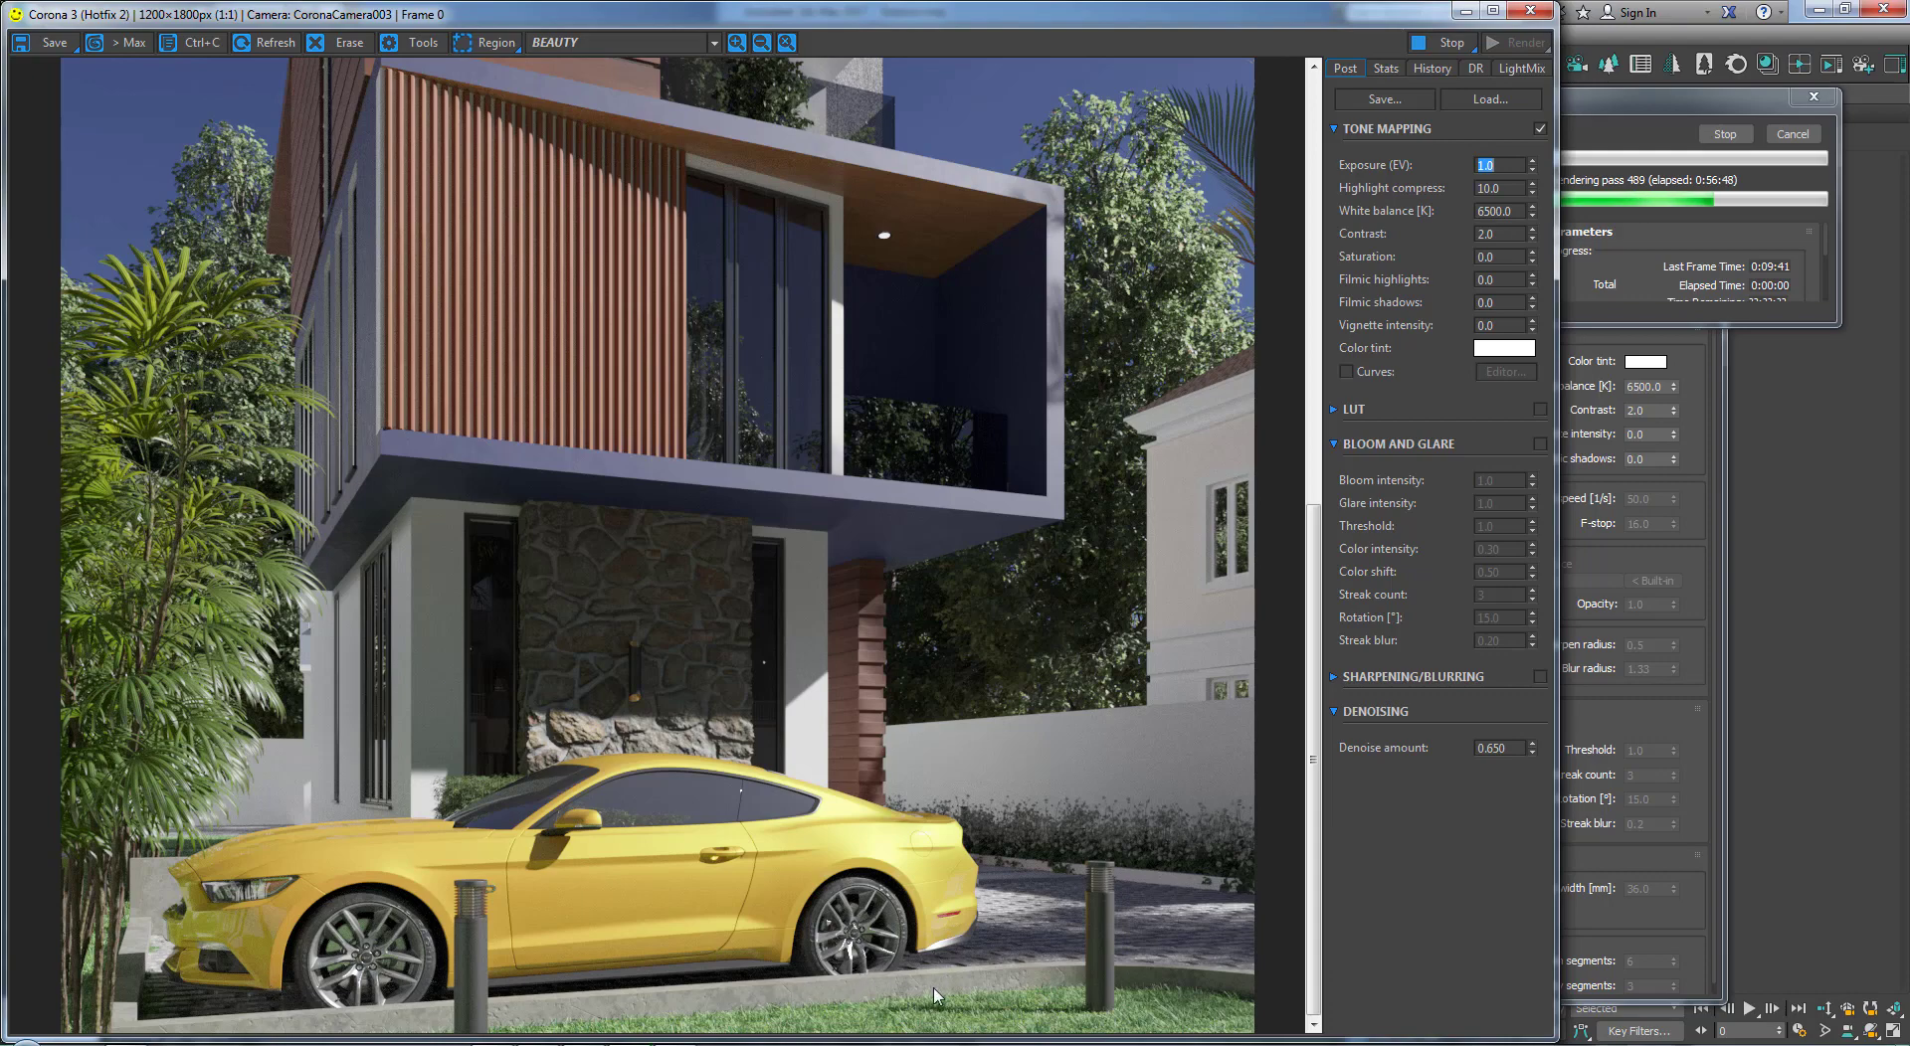
Step: Examine the car's bodywork, the hedge and the boundary wall in the render up close
{"action": "scroll", "coordinate": [935, 957], "scroll_direction": "up", "scroll_amount": 1}
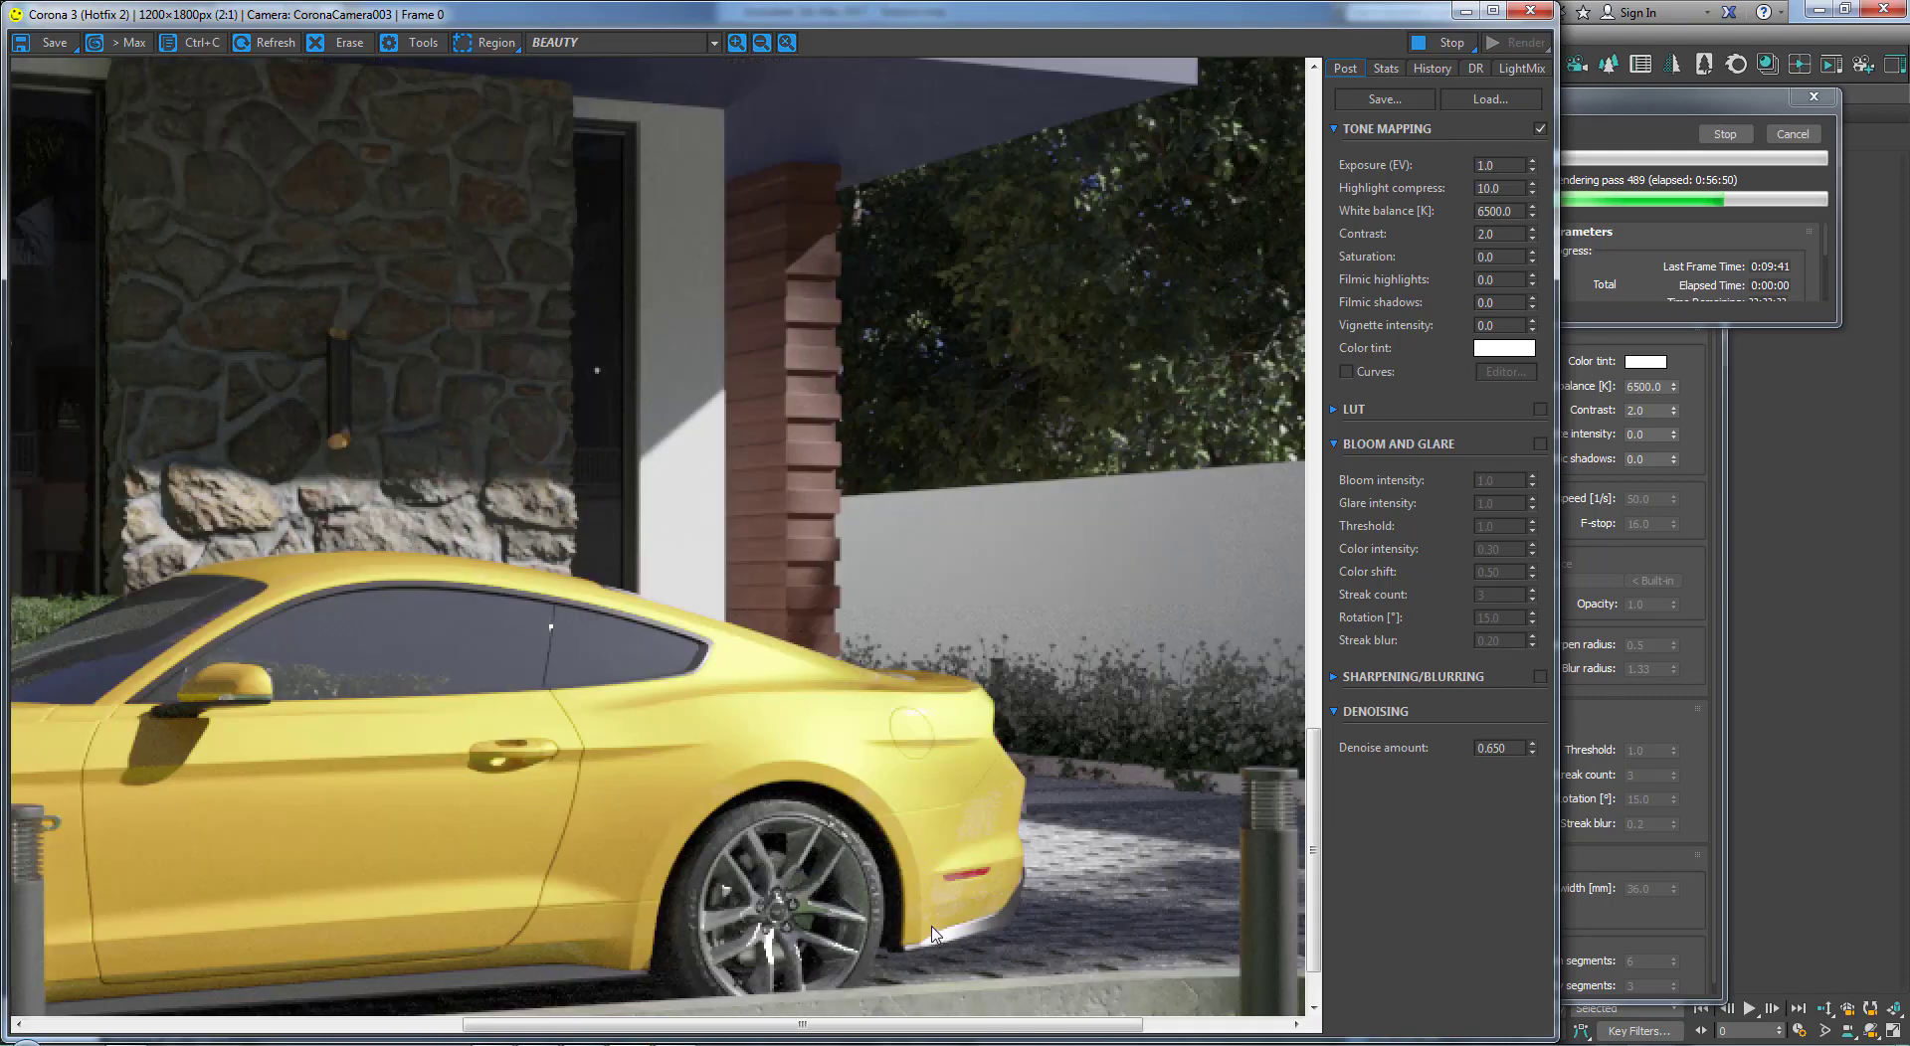
{"action": "scroll", "coordinate": [874, 753], "scroll_direction": "down", "scroll_amount": 1}
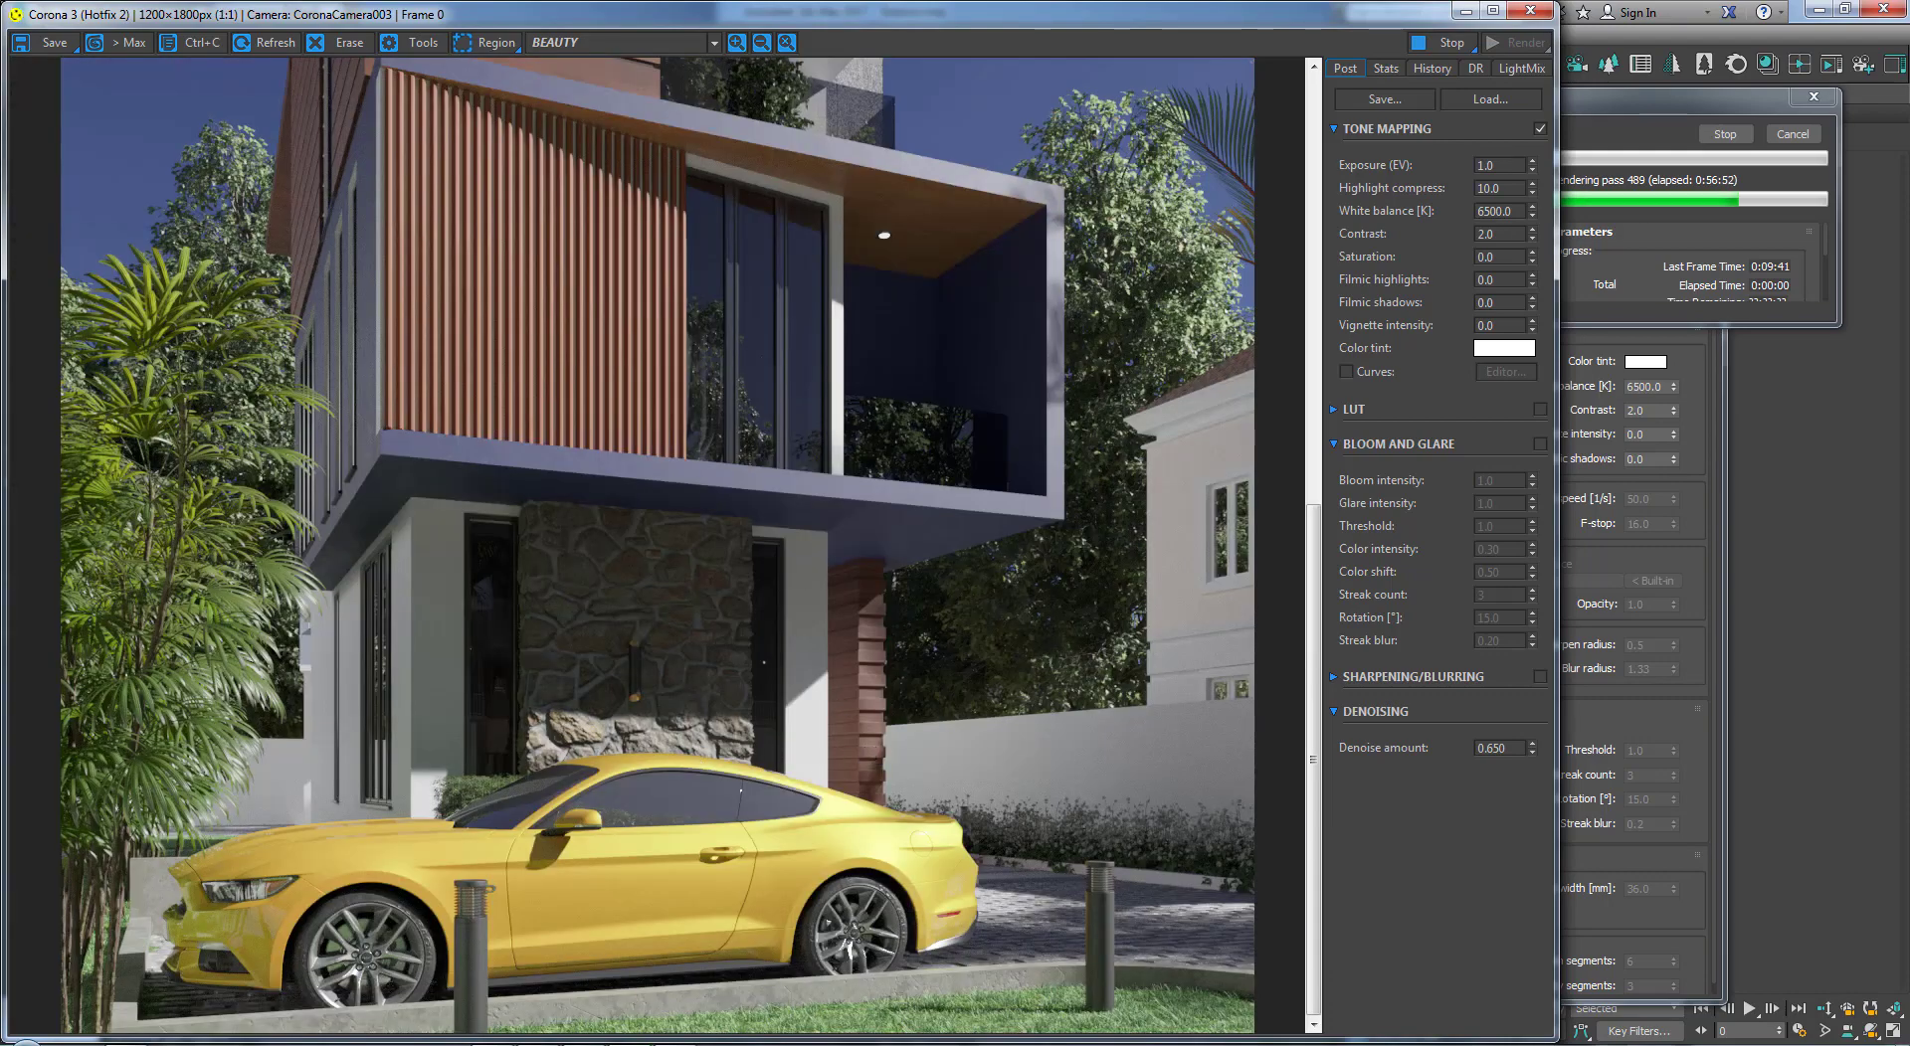
{"action": "scroll", "coordinate": [1203, 878], "scroll_direction": "up", "scroll_amount": 2}
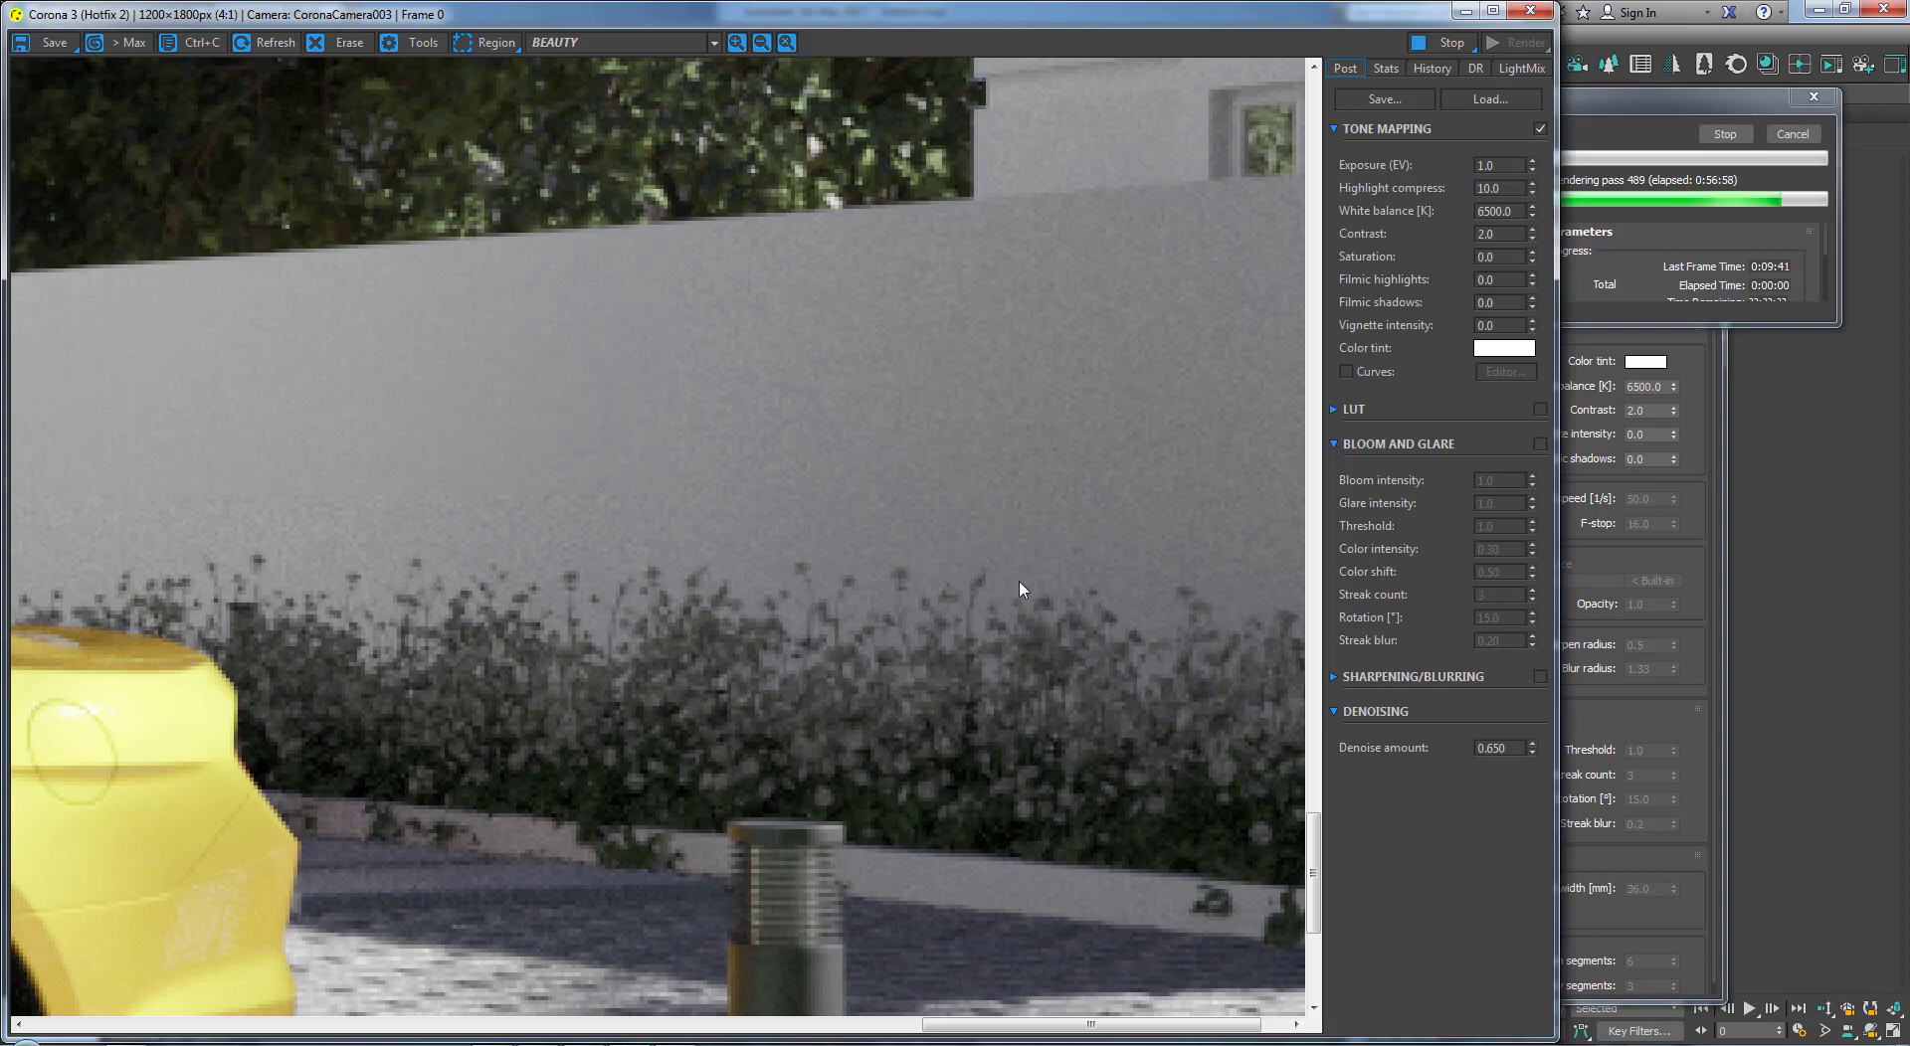
{"action": "scroll", "coordinate": [1021, 603], "scroll_direction": "down", "scroll_amount": 1}
{"action": "scroll", "coordinate": [1021, 603], "scroll_direction": "down", "scroll_amount": 1}
{"action": "scroll", "coordinate": [560, 607], "scroll_direction": "down", "scroll_amount": 1}
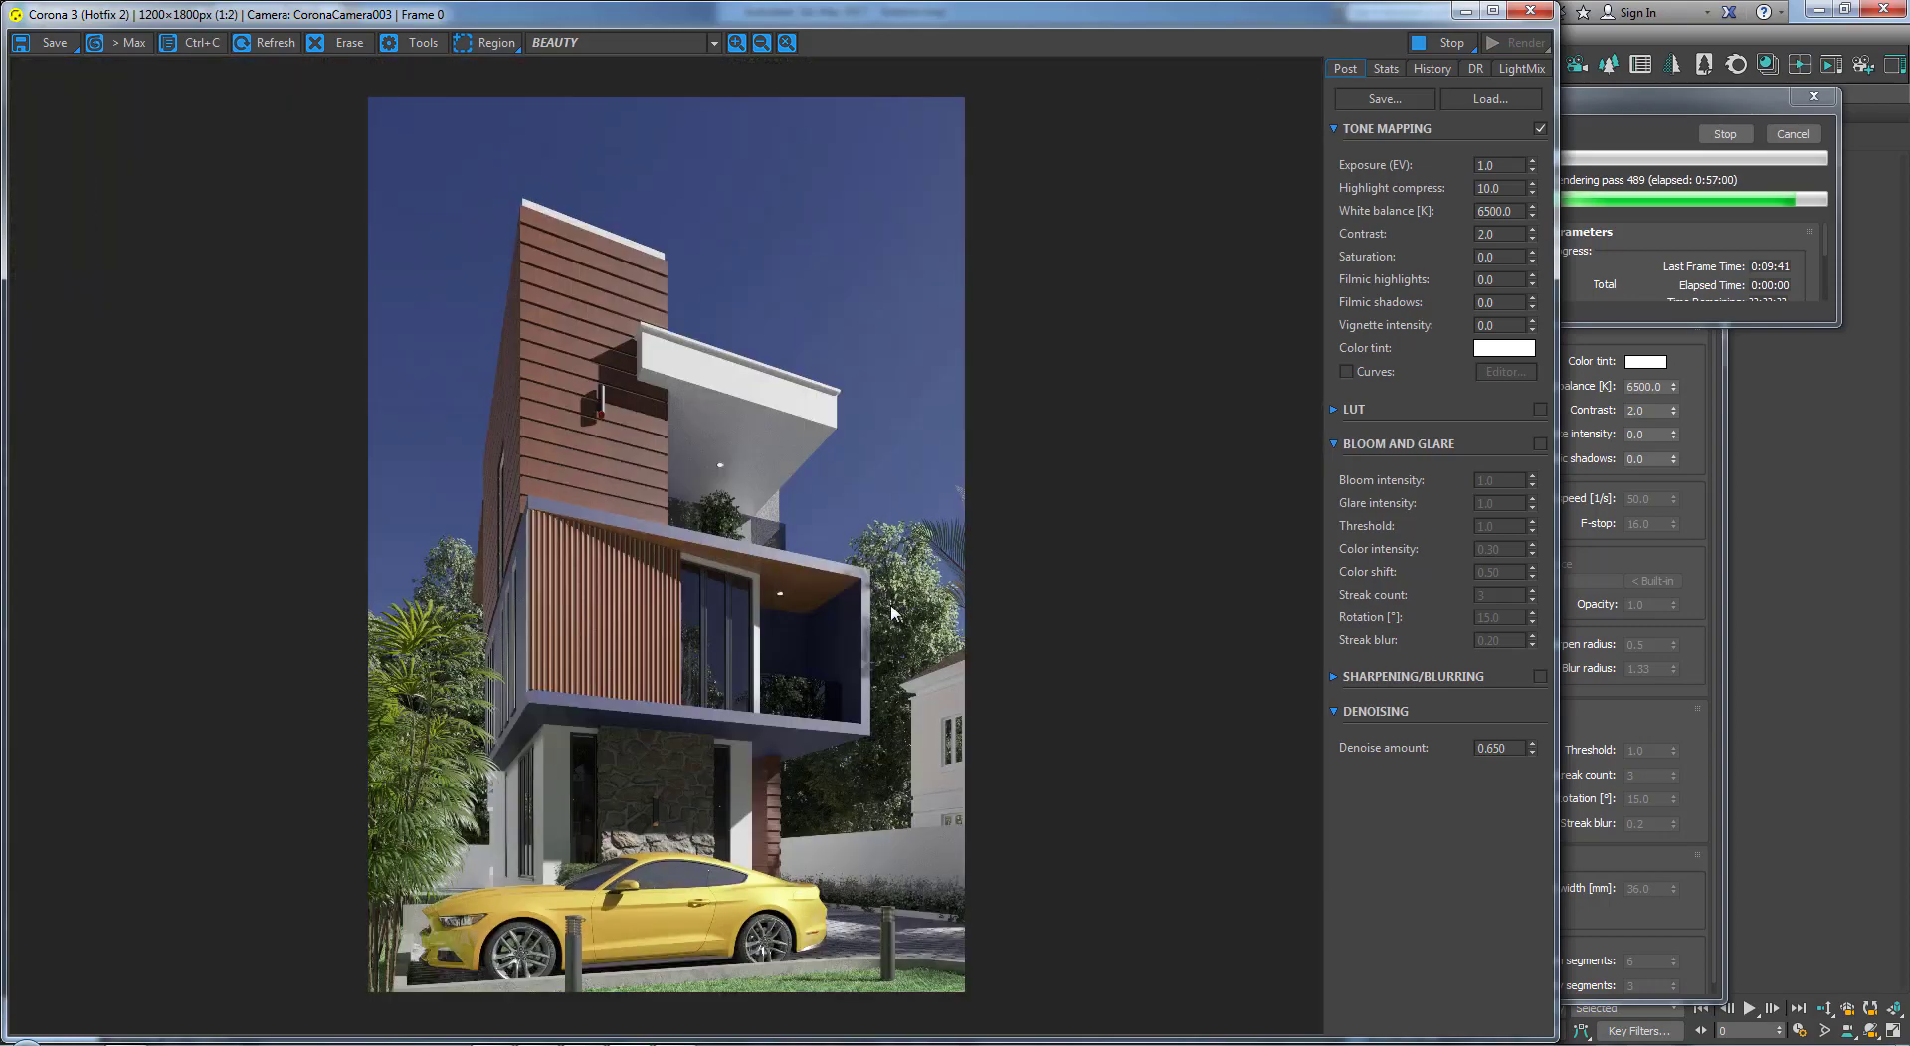
Step: Examine the slatted cladding, window frames and timber soffit of the upper floors in the render
{"action": "scroll", "coordinate": [574, 383], "scroll_direction": "up", "scroll_amount": 2}
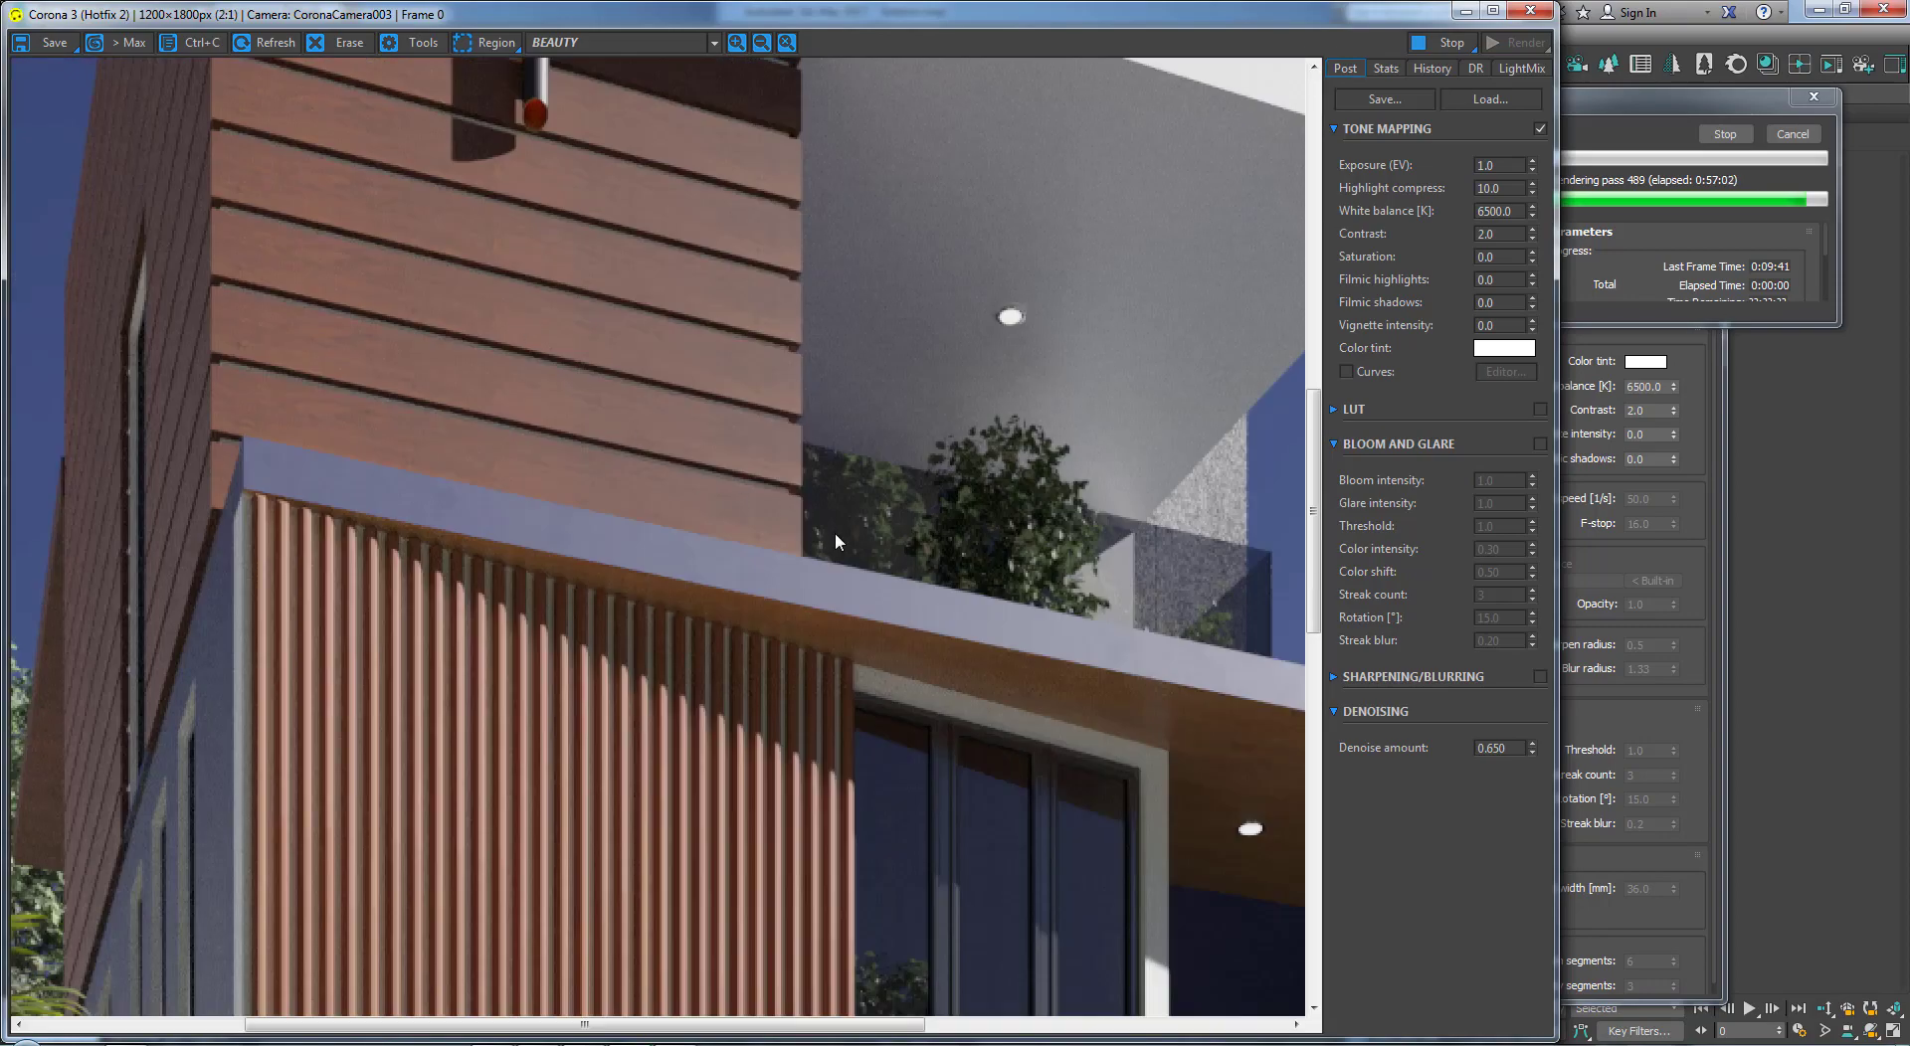
{"action": "left_click_drag", "start_coordinate": [576, 542], "coordinate": [702, 441]}
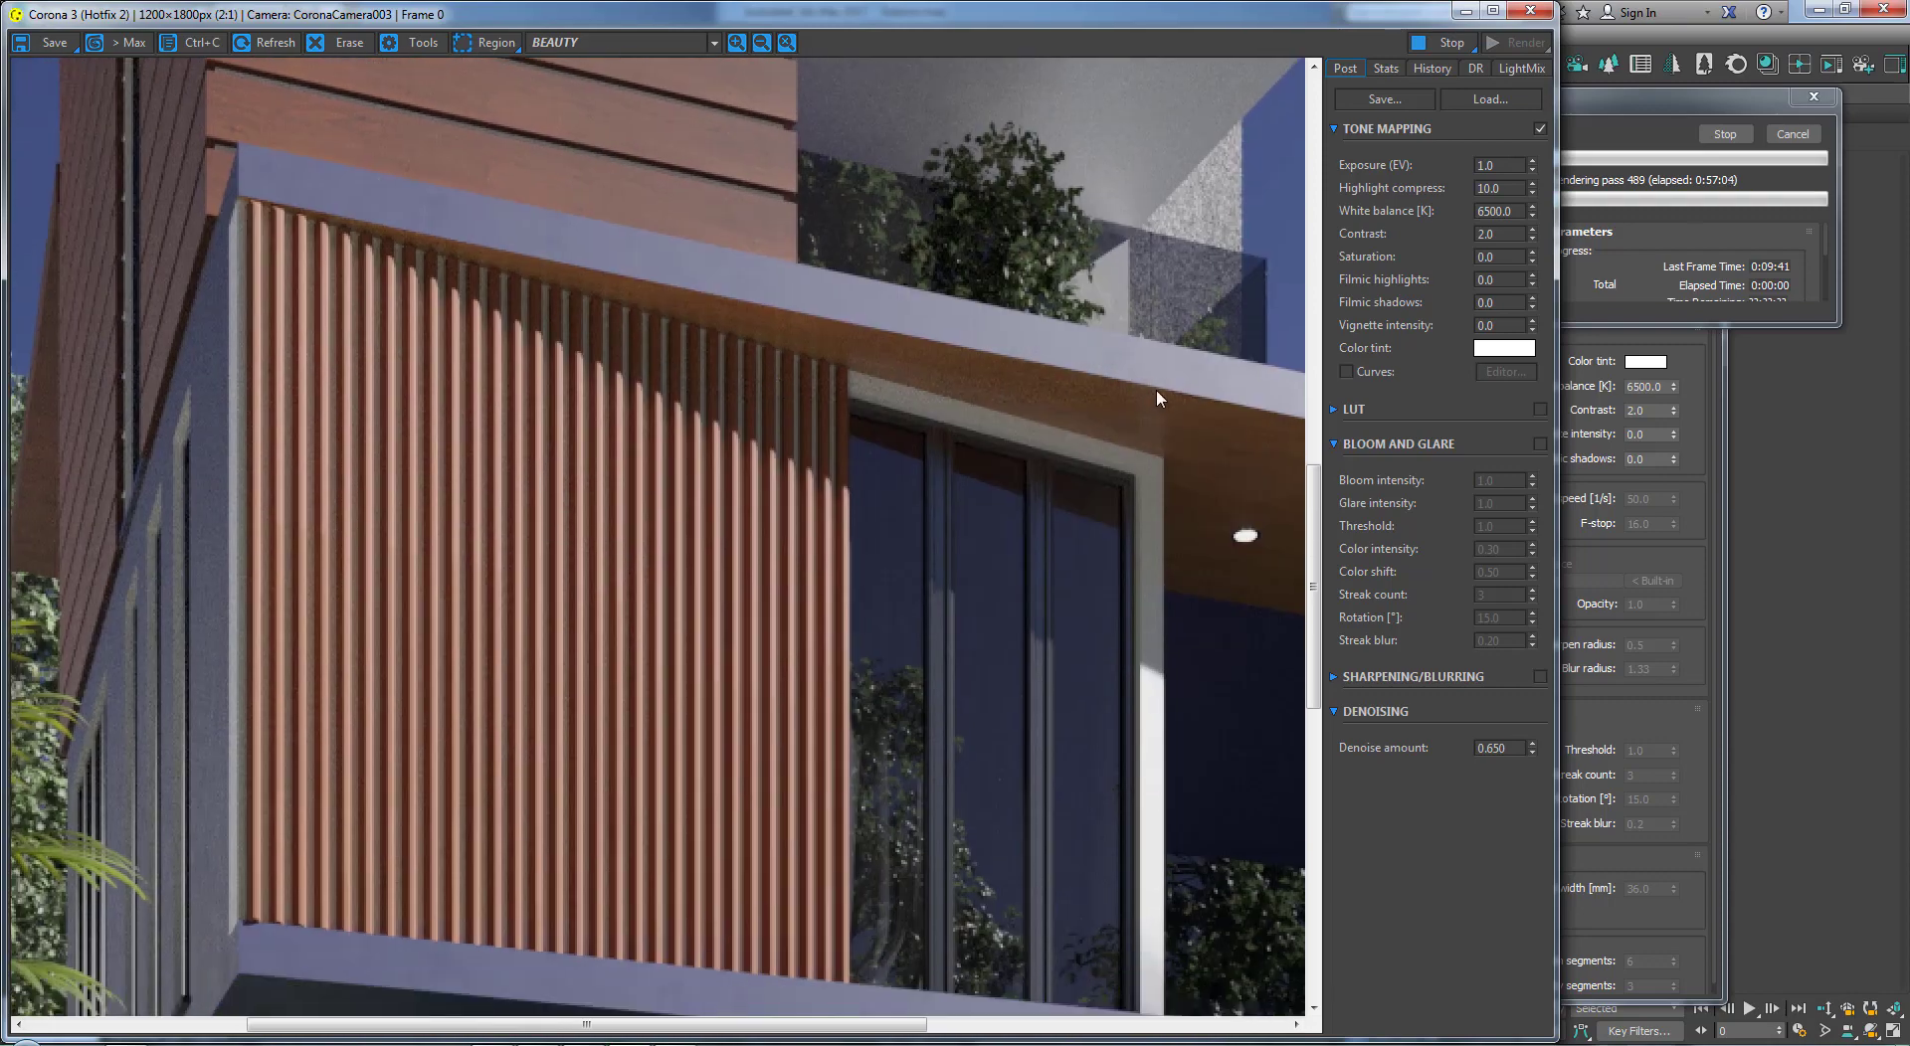
{"action": "scroll", "coordinate": [1156, 388], "scroll_direction": "up", "scroll_amount": 1}
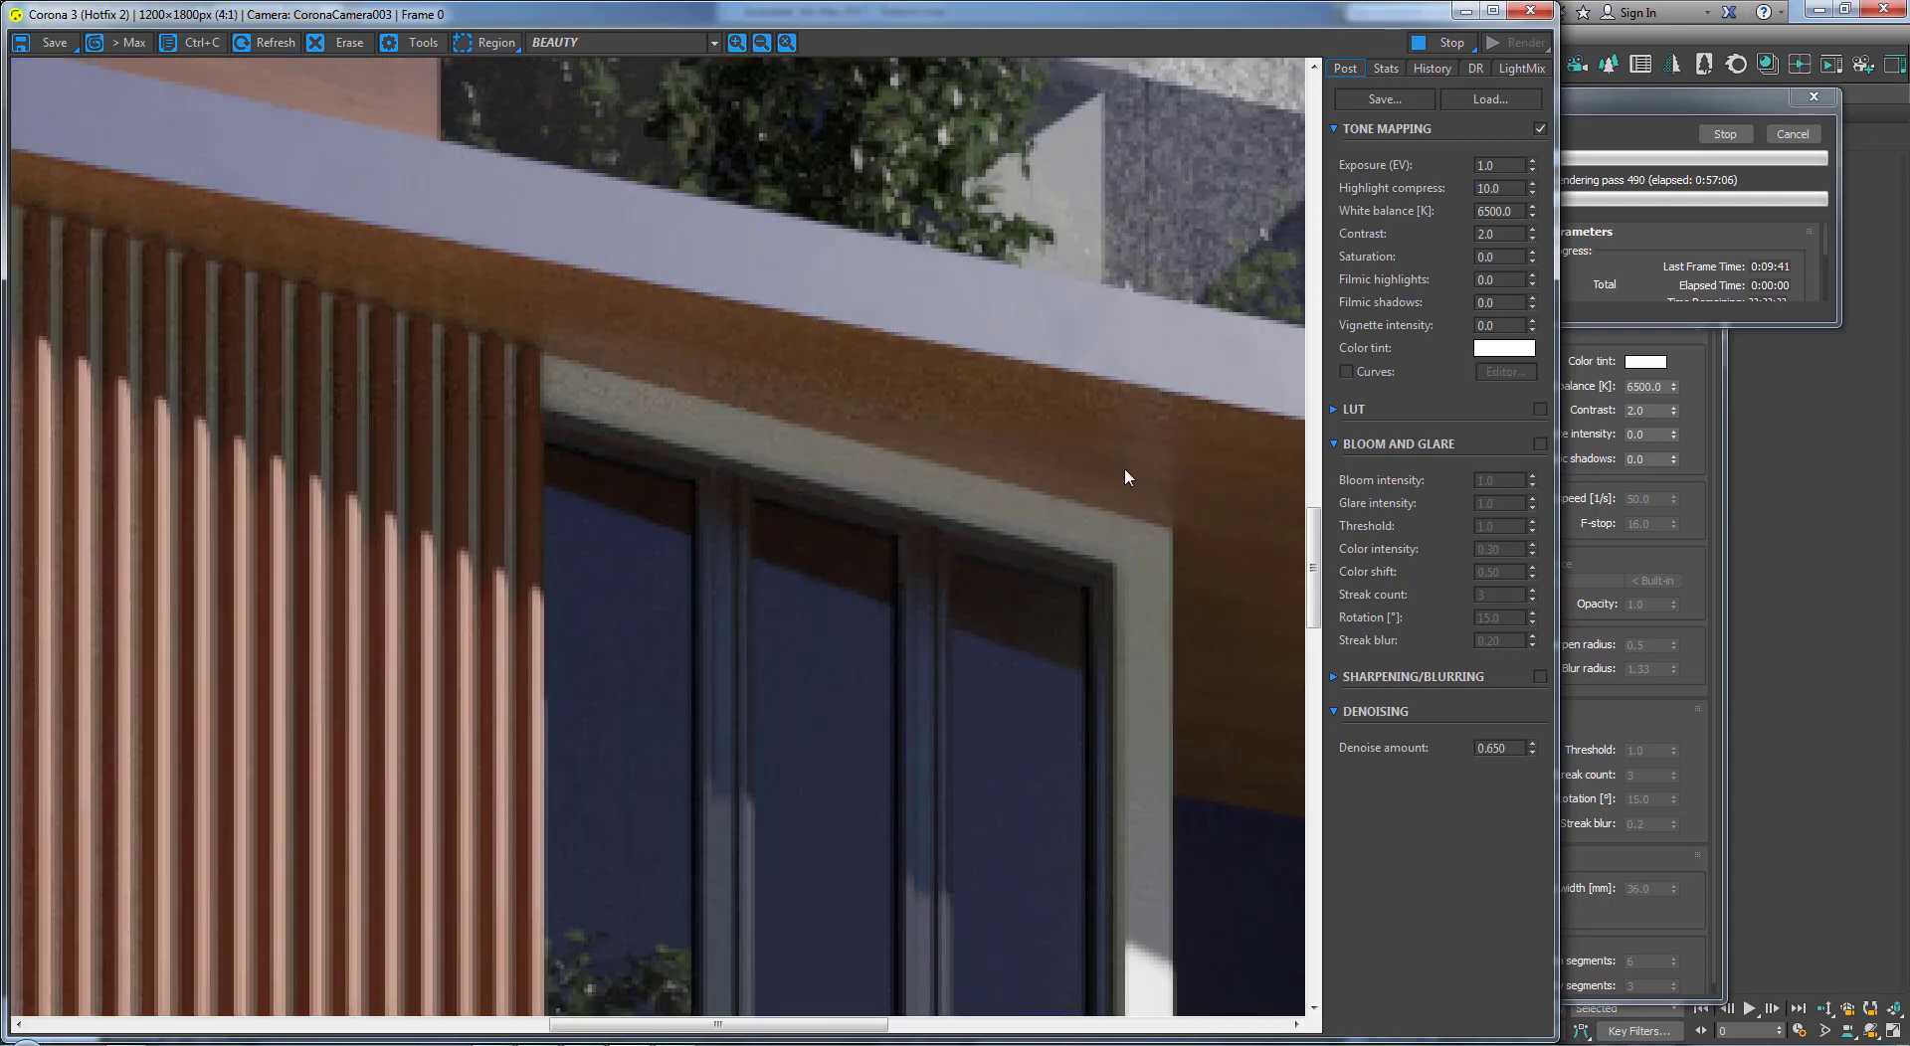
{"action": "scroll", "coordinate": [740, 343], "scroll_direction": "down", "scroll_amount": 2}
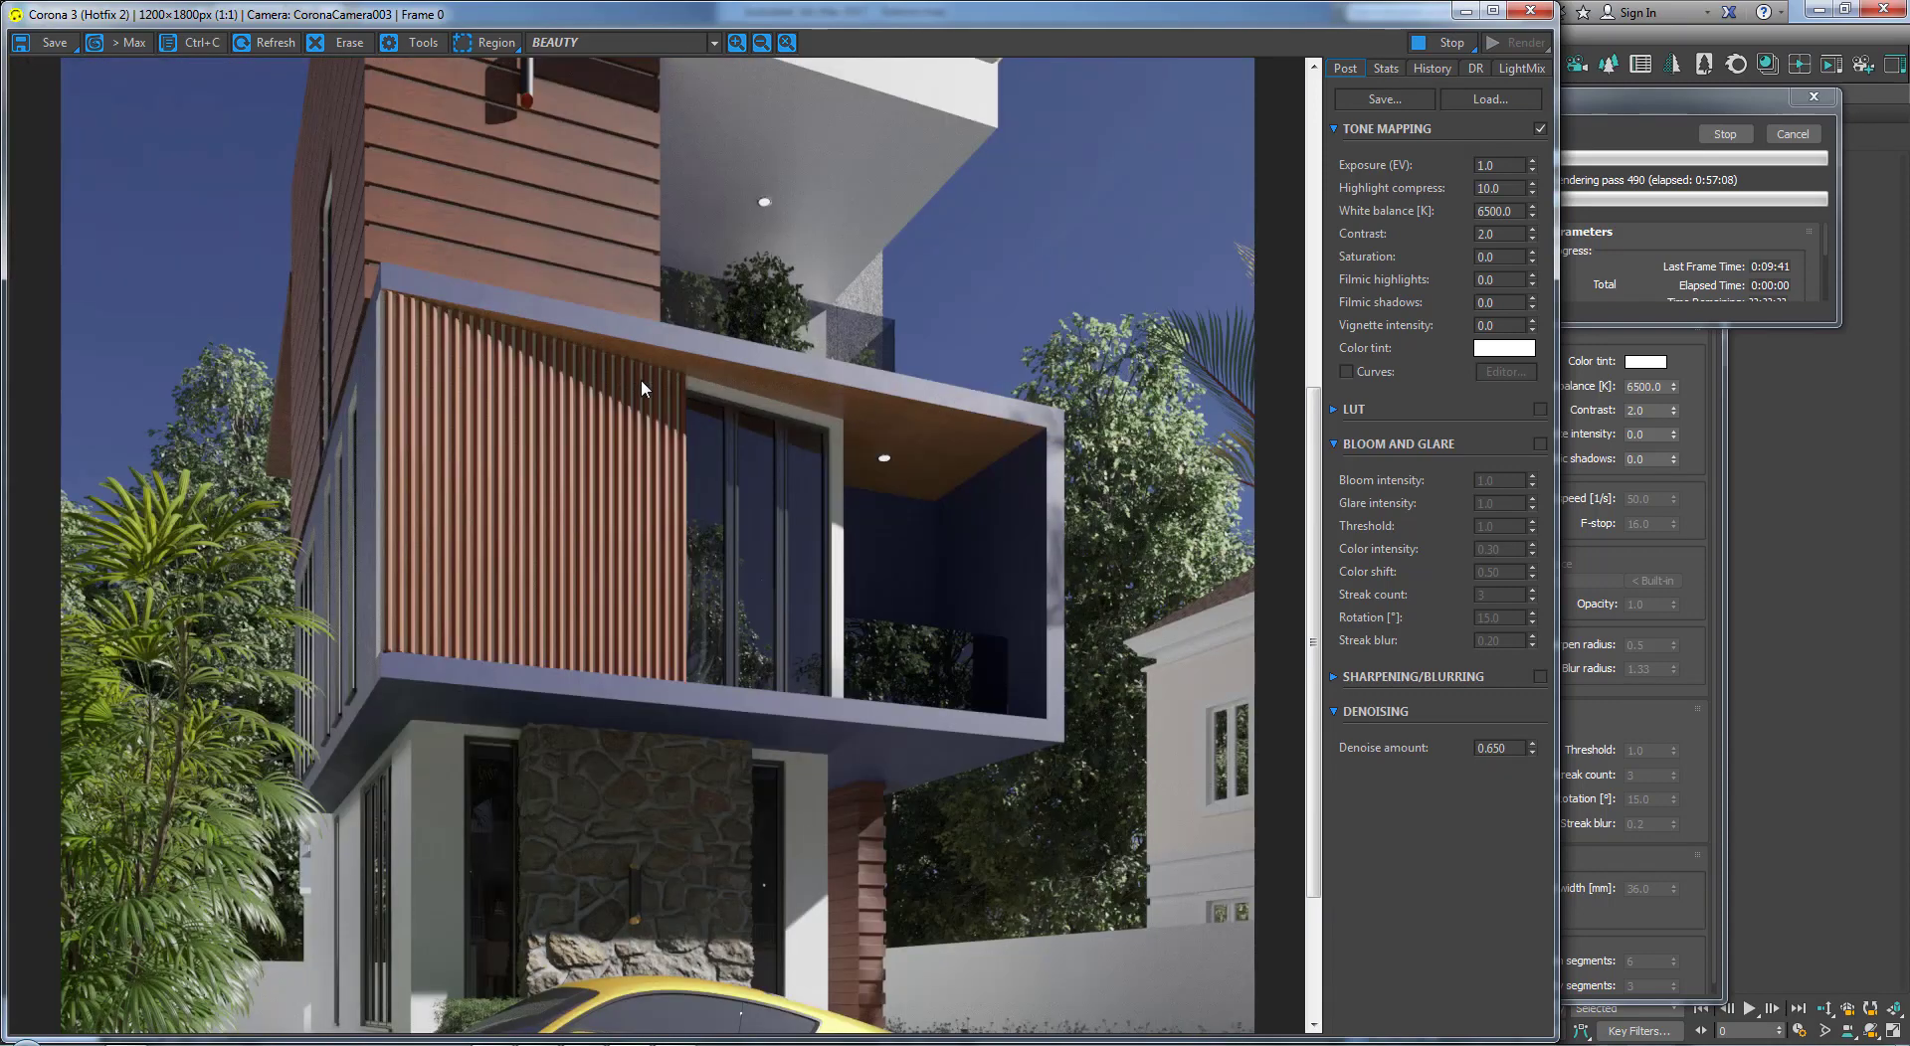
{"action": "scroll", "coordinate": [642, 388], "scroll_direction": "up", "scroll_amount": 2}
{"action": "scroll", "coordinate": [550, 435], "scroll_direction": "down", "scroll_amount": 3}
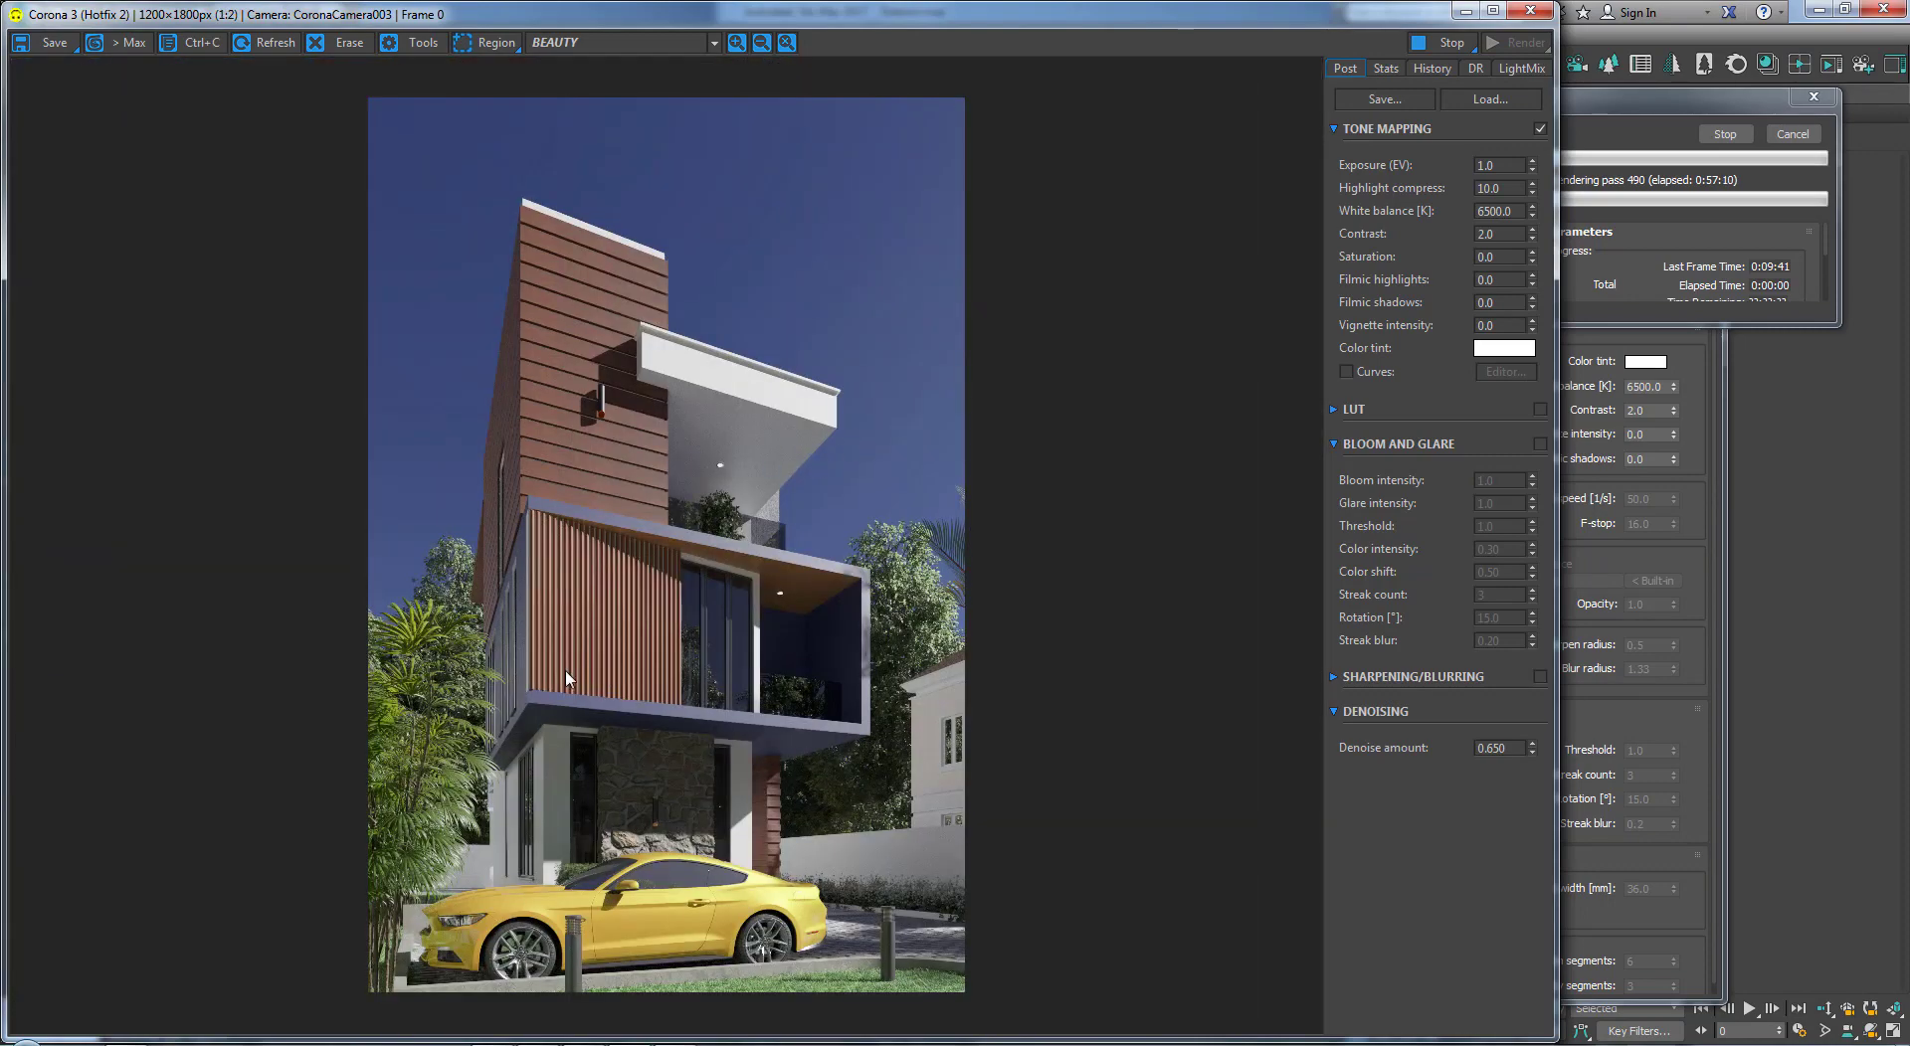
{"action": "scroll", "coordinate": [564, 681], "scroll_direction": "up", "scroll_amount": 1}
{"action": "left_click_drag", "start_coordinate": [1312, 694], "coordinate": [1309, 804]}
{"action": "left_click_drag", "start_coordinate": [1312, 687], "coordinate": [1311, 532]}
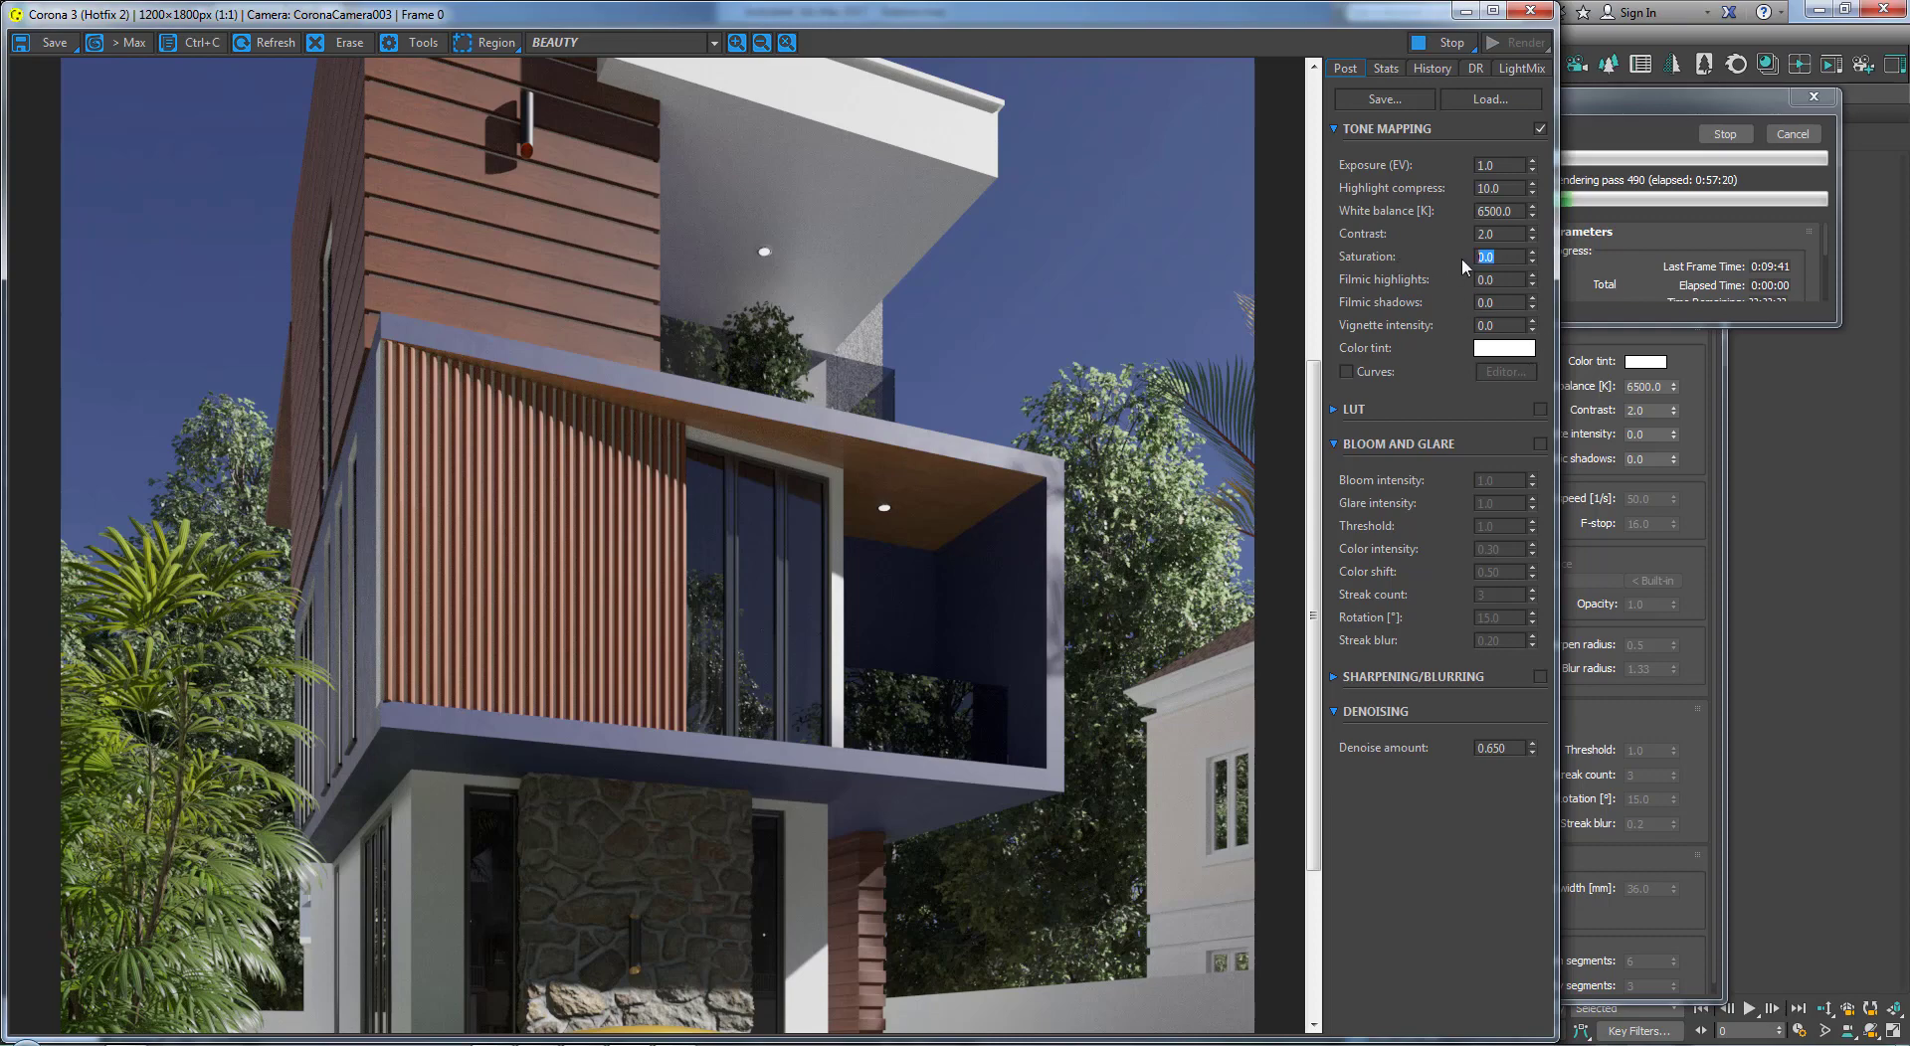
Step: Try saturation values of 1 and 0.1 on the render, and restore the saturation to 0
{"action": "type", "text": "1"}
{"action": "key", "text": "Return"}
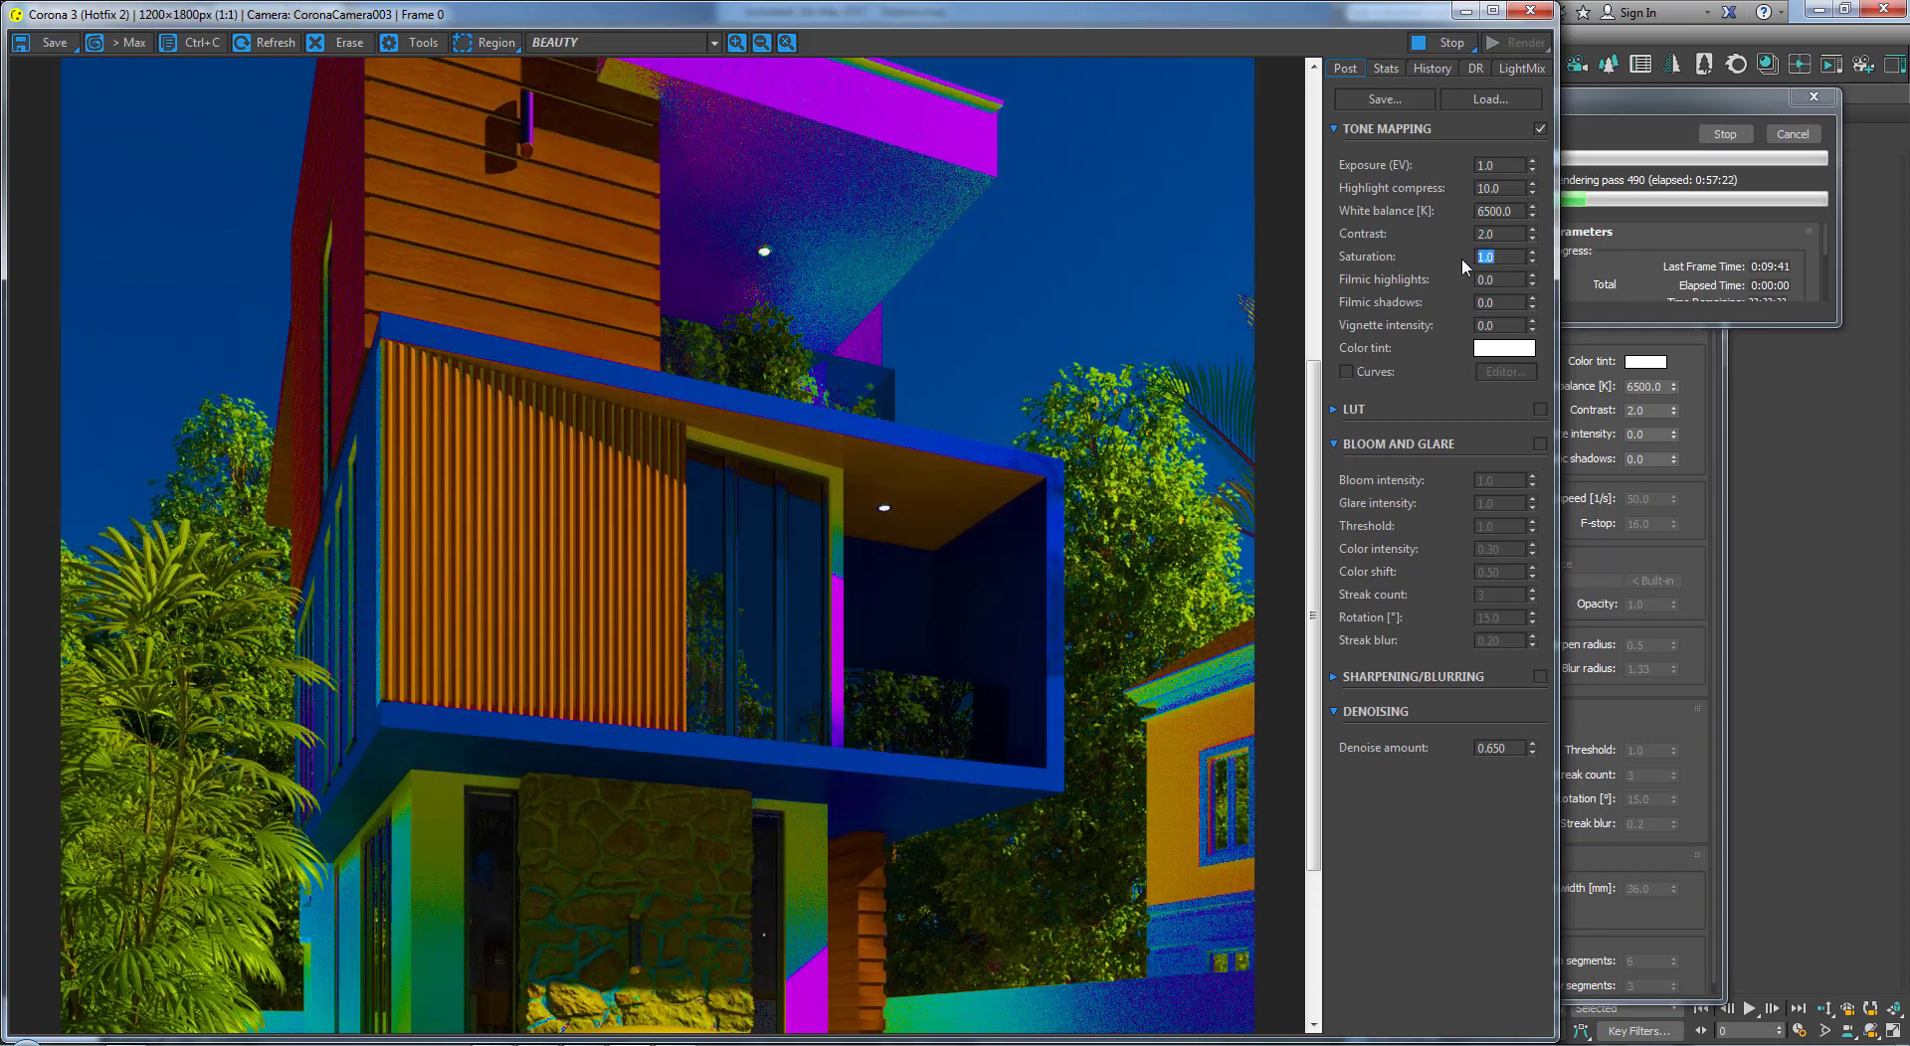
{"action": "type", "text": "0.1"}
{"action": "key", "text": "Return"}
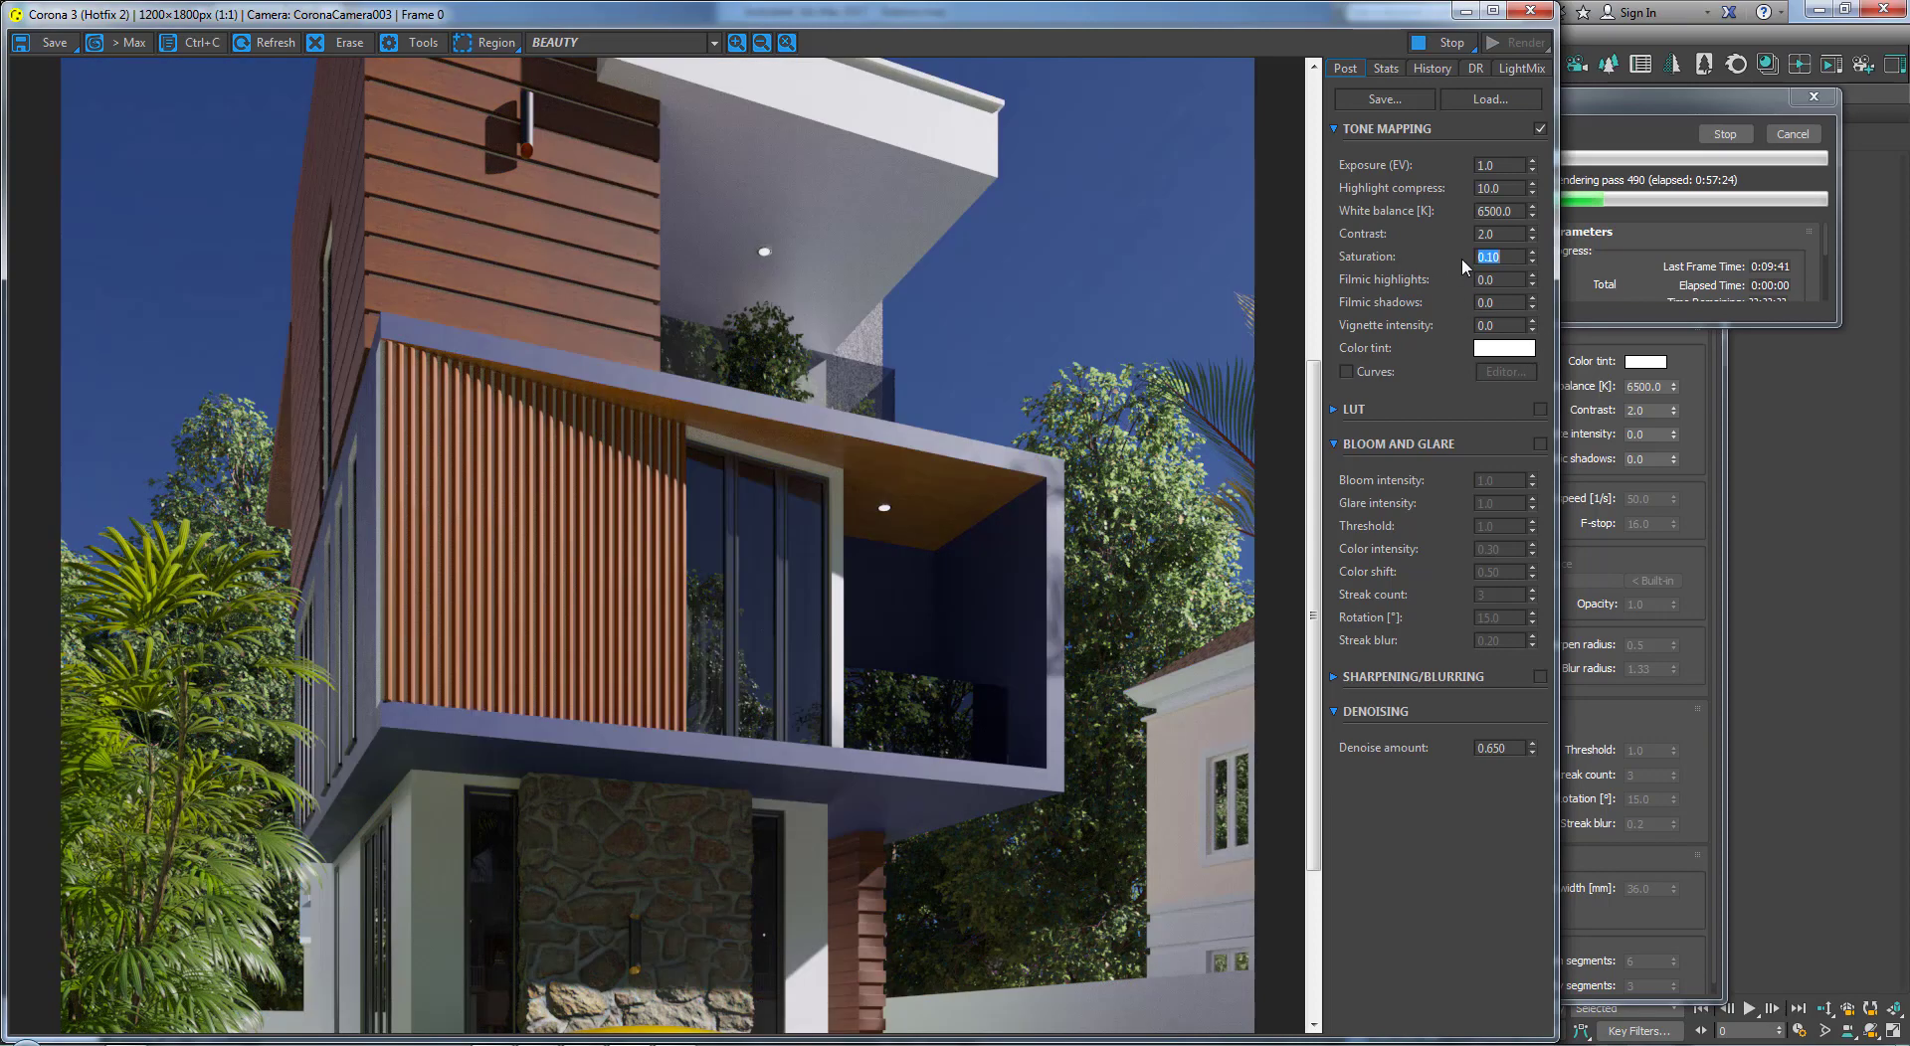
{"action": "type", "text": "0"}
{"action": "key", "text": "Return"}
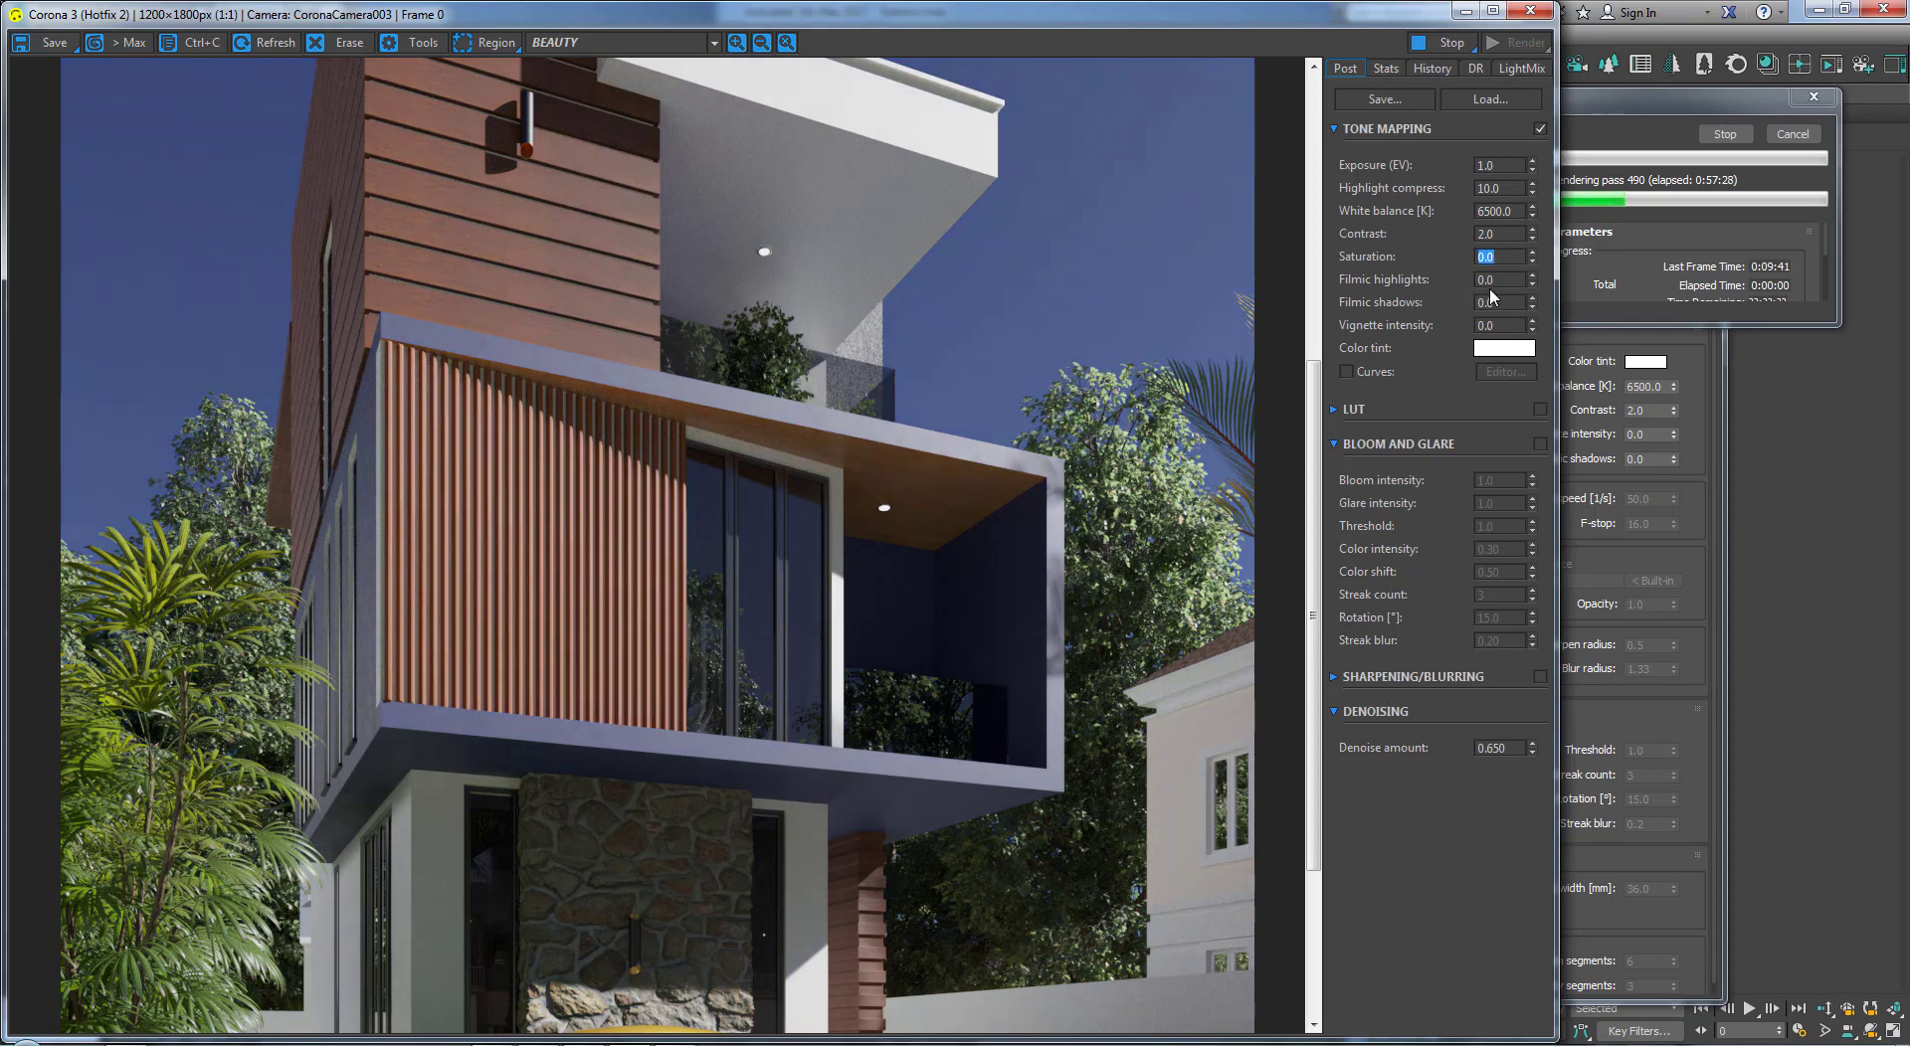
Step: Try filmic highlights at 0.25 and 1.0, checking the effect on the white roof slab and facade
{"action": "key", "text": "Tab"}
{"action": "key", "text": "Return"}
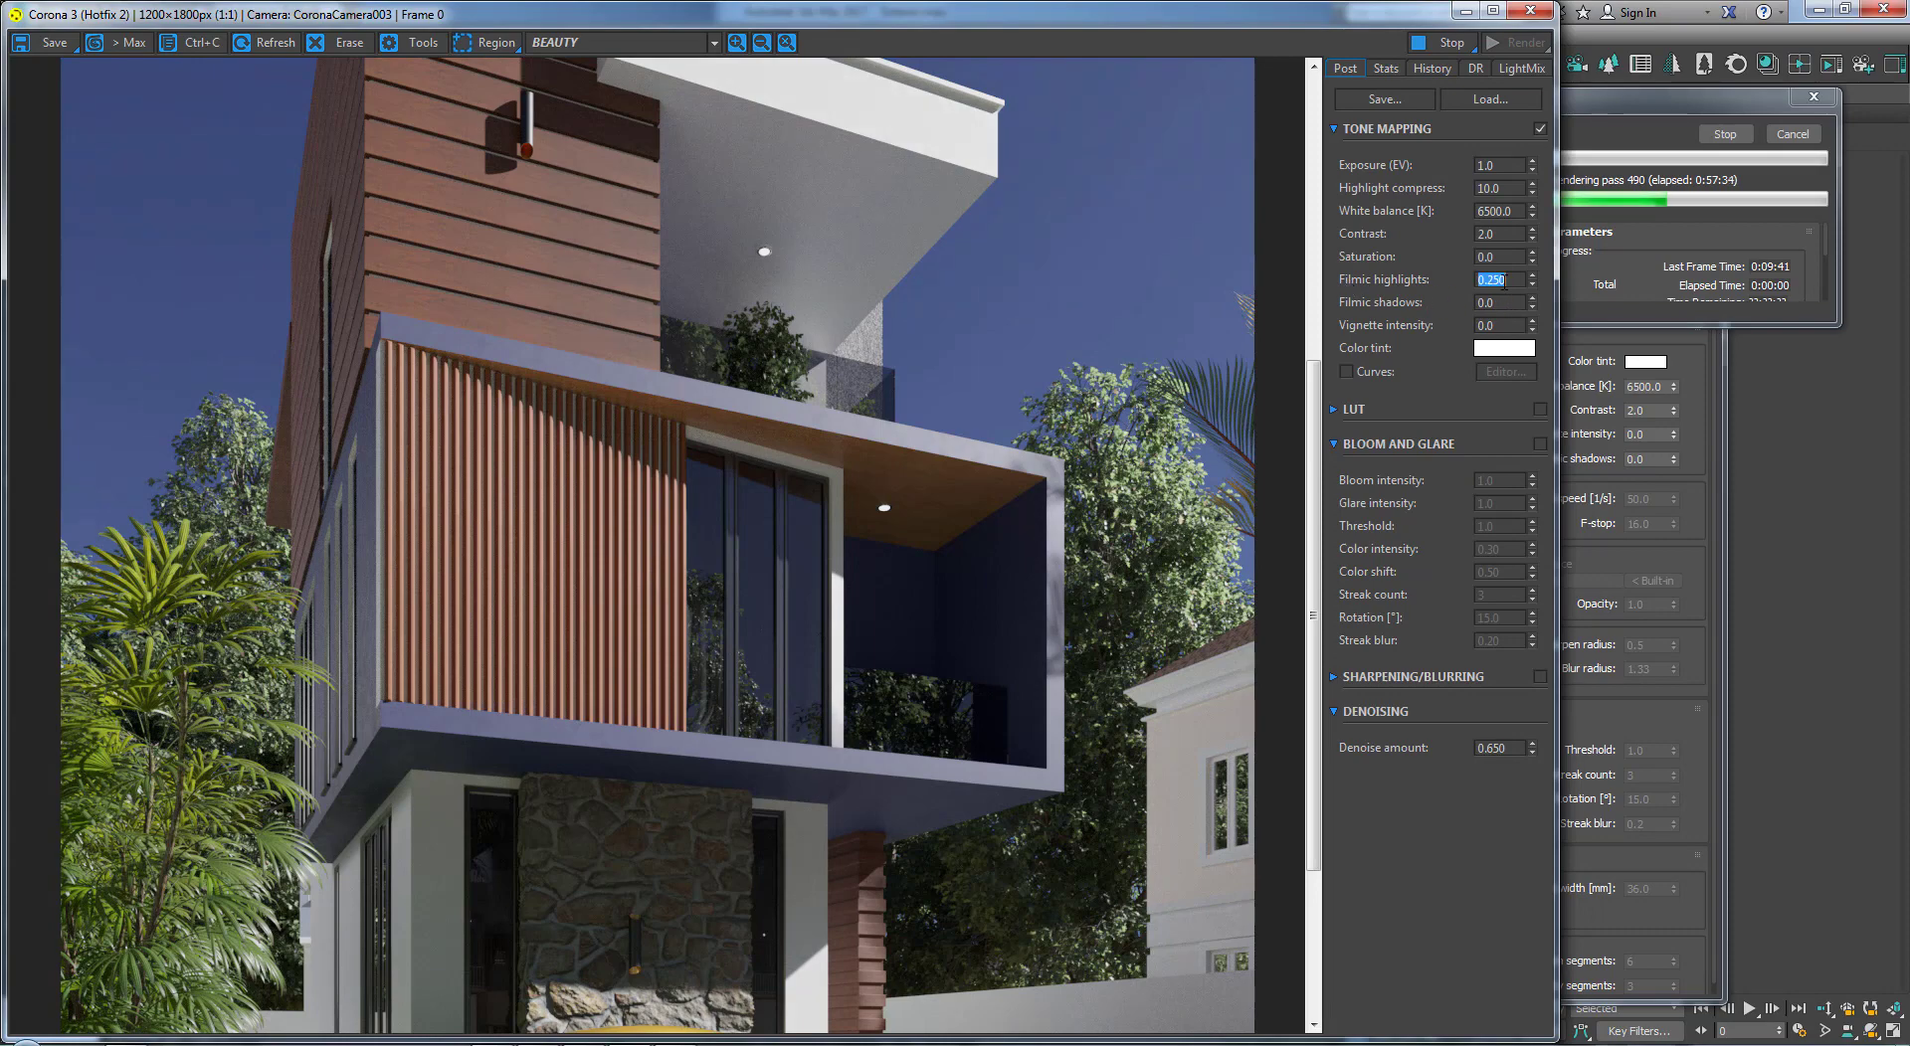
{"action": "type", "text": "1"}
{"action": "key", "text": "Return"}
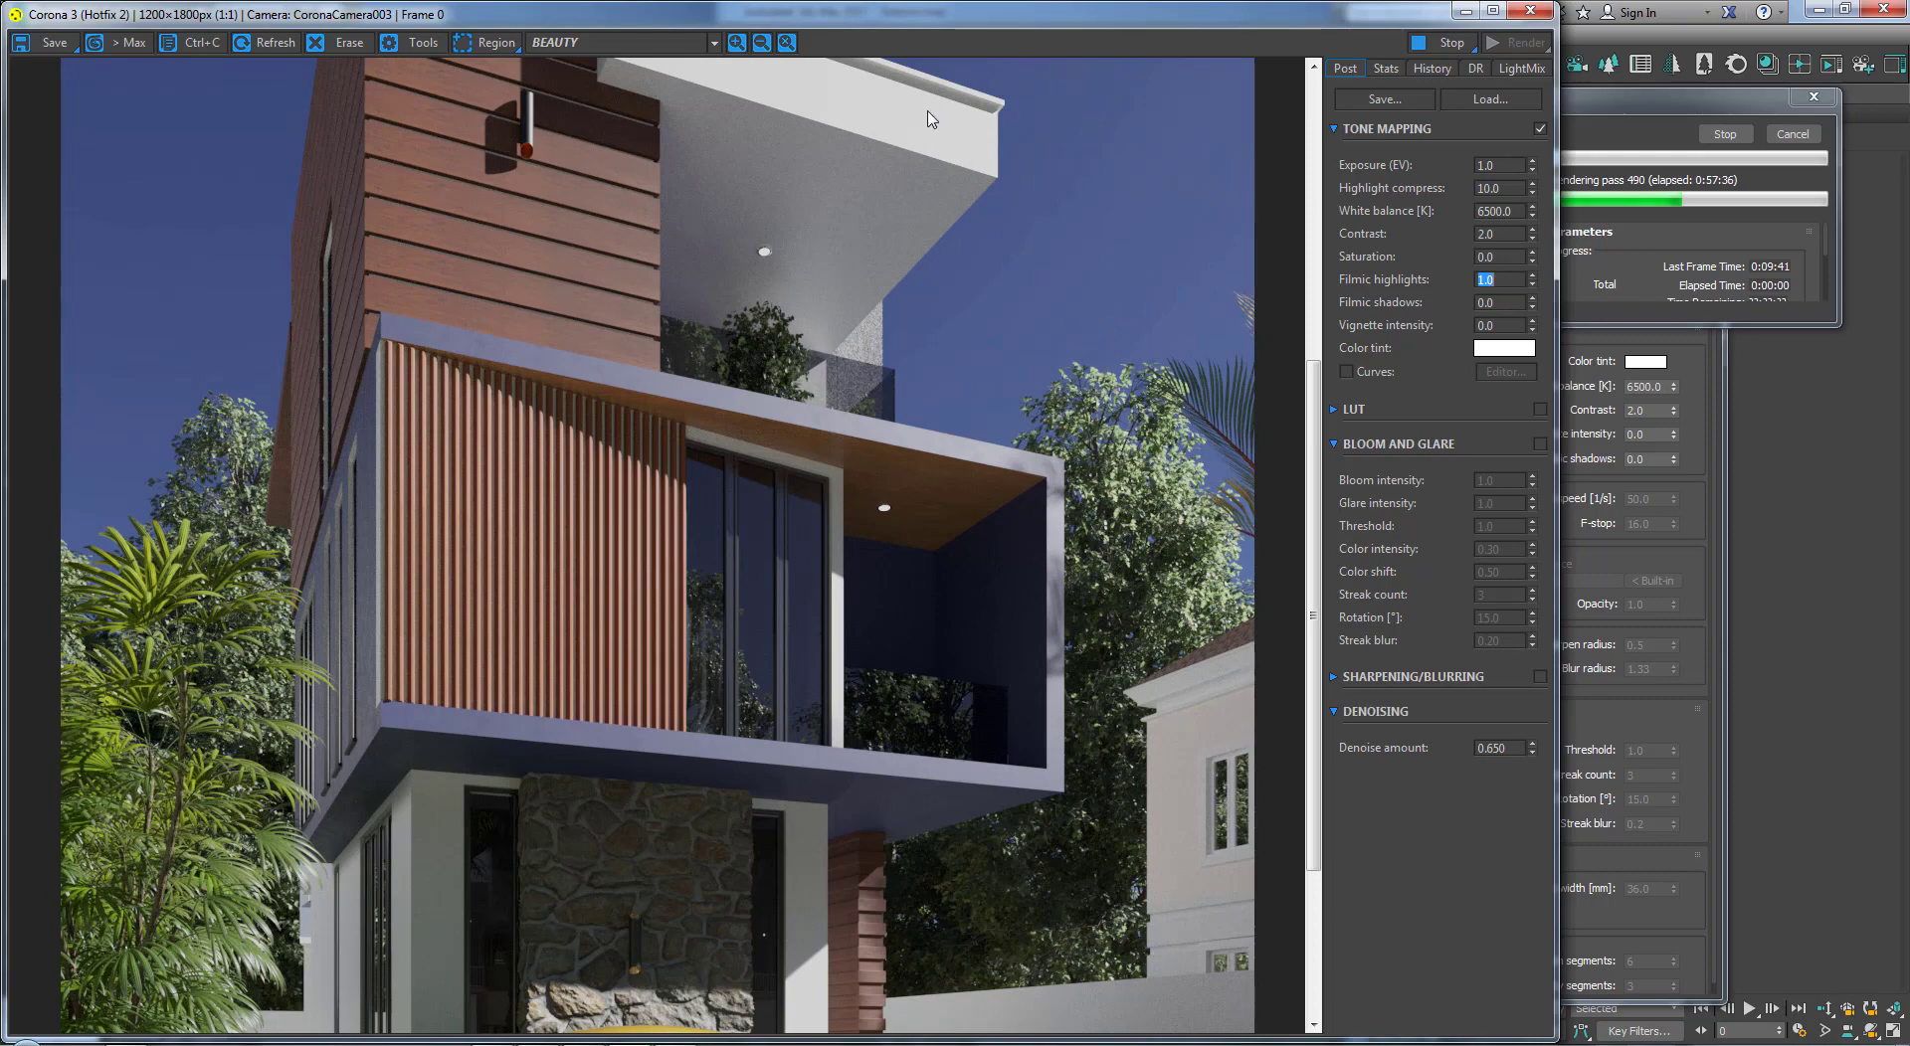
{"action": "scroll", "coordinate": [955, 328], "scroll_direction": "up", "scroll_amount": 2}
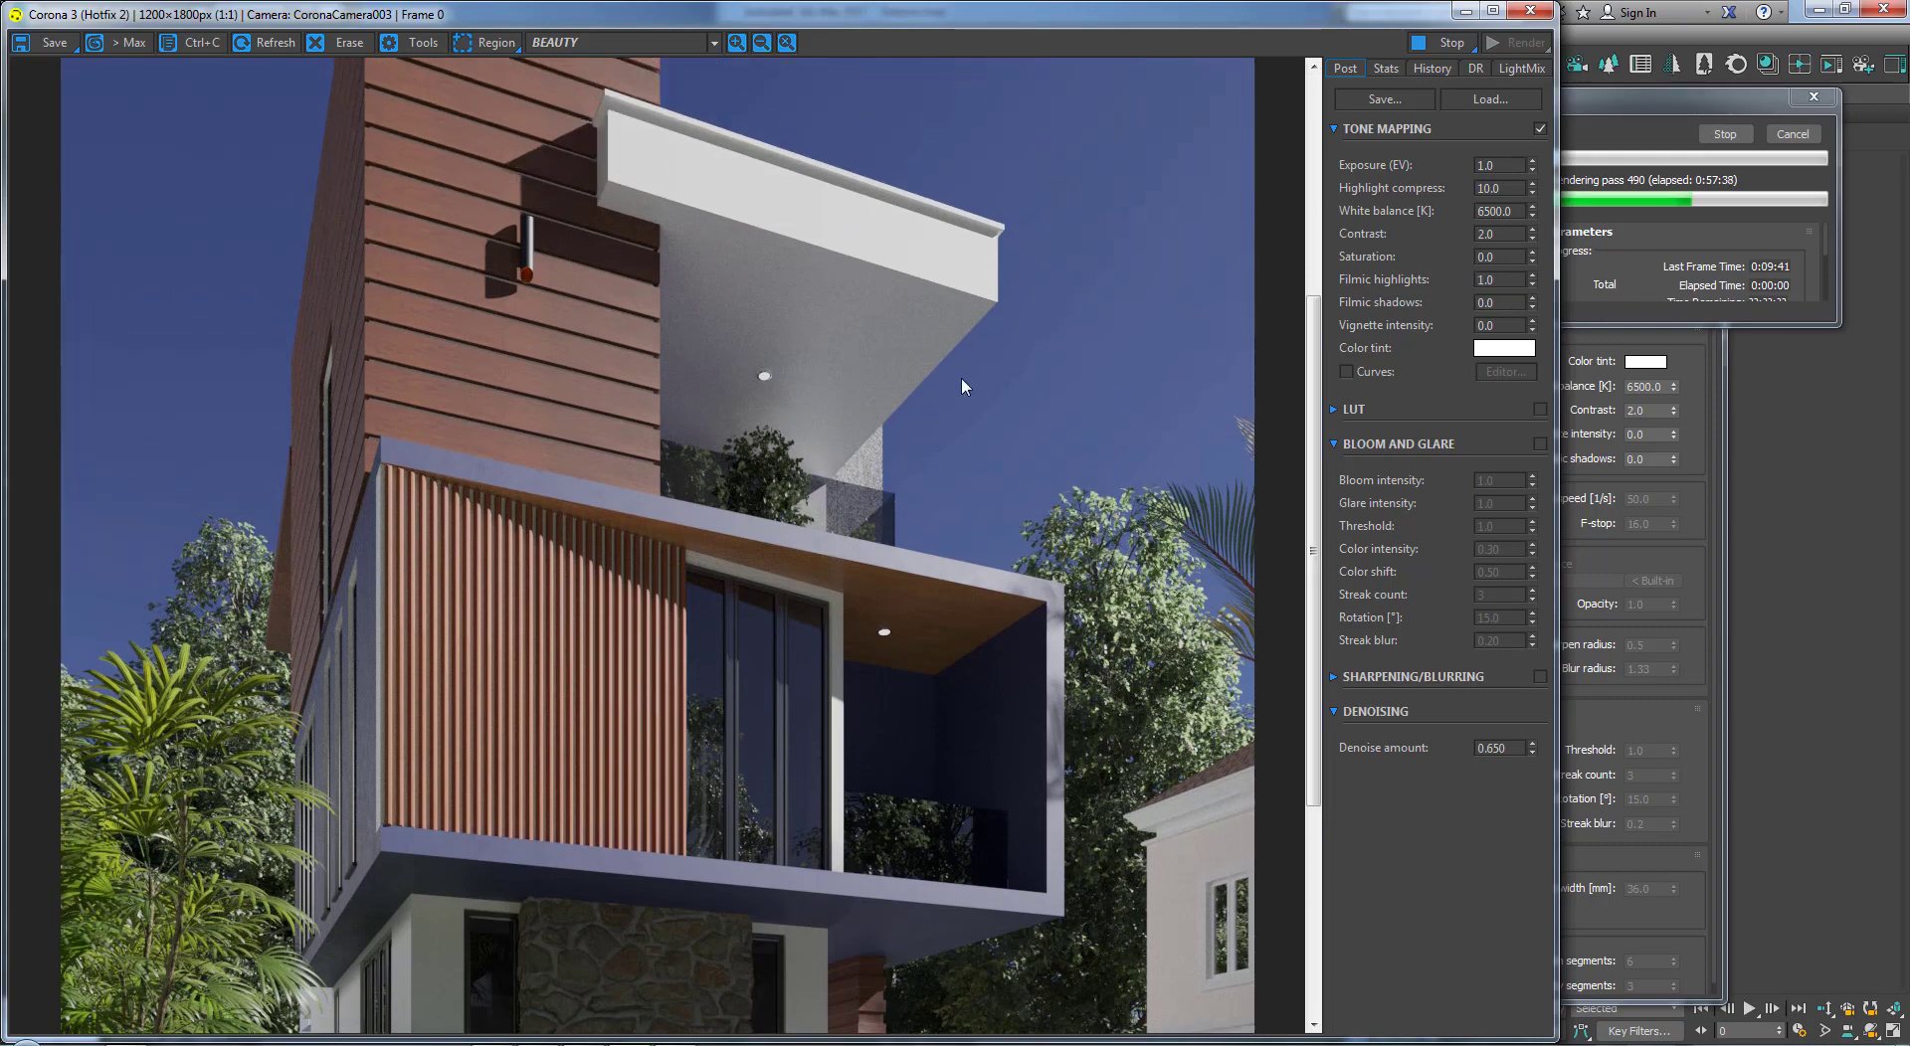
{"action": "scroll", "coordinate": [965, 387], "scroll_direction": "down", "scroll_amount": 1}
{"action": "scroll", "coordinate": [730, 618], "scroll_direction": "up", "scroll_amount": 1}
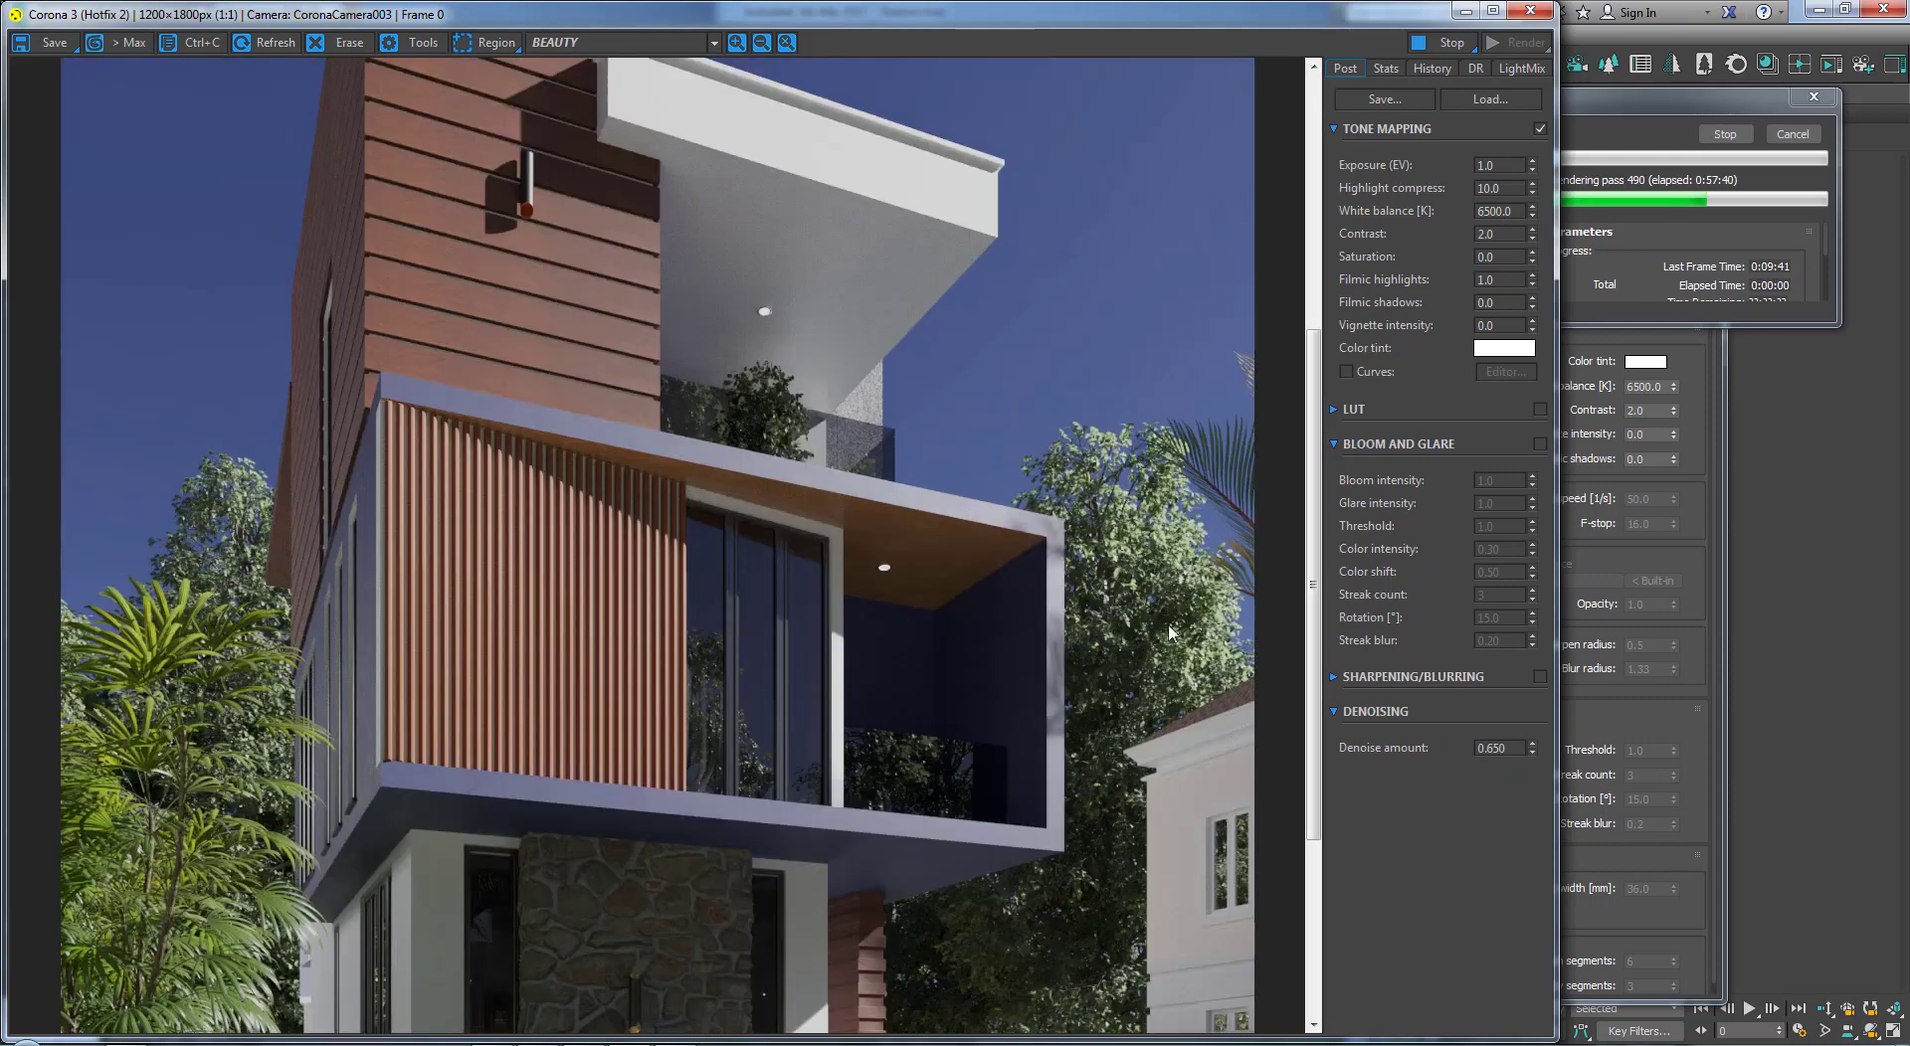
{"action": "scroll", "coordinate": [1092, 591], "scroll_direction": "down", "scroll_amount": 1}
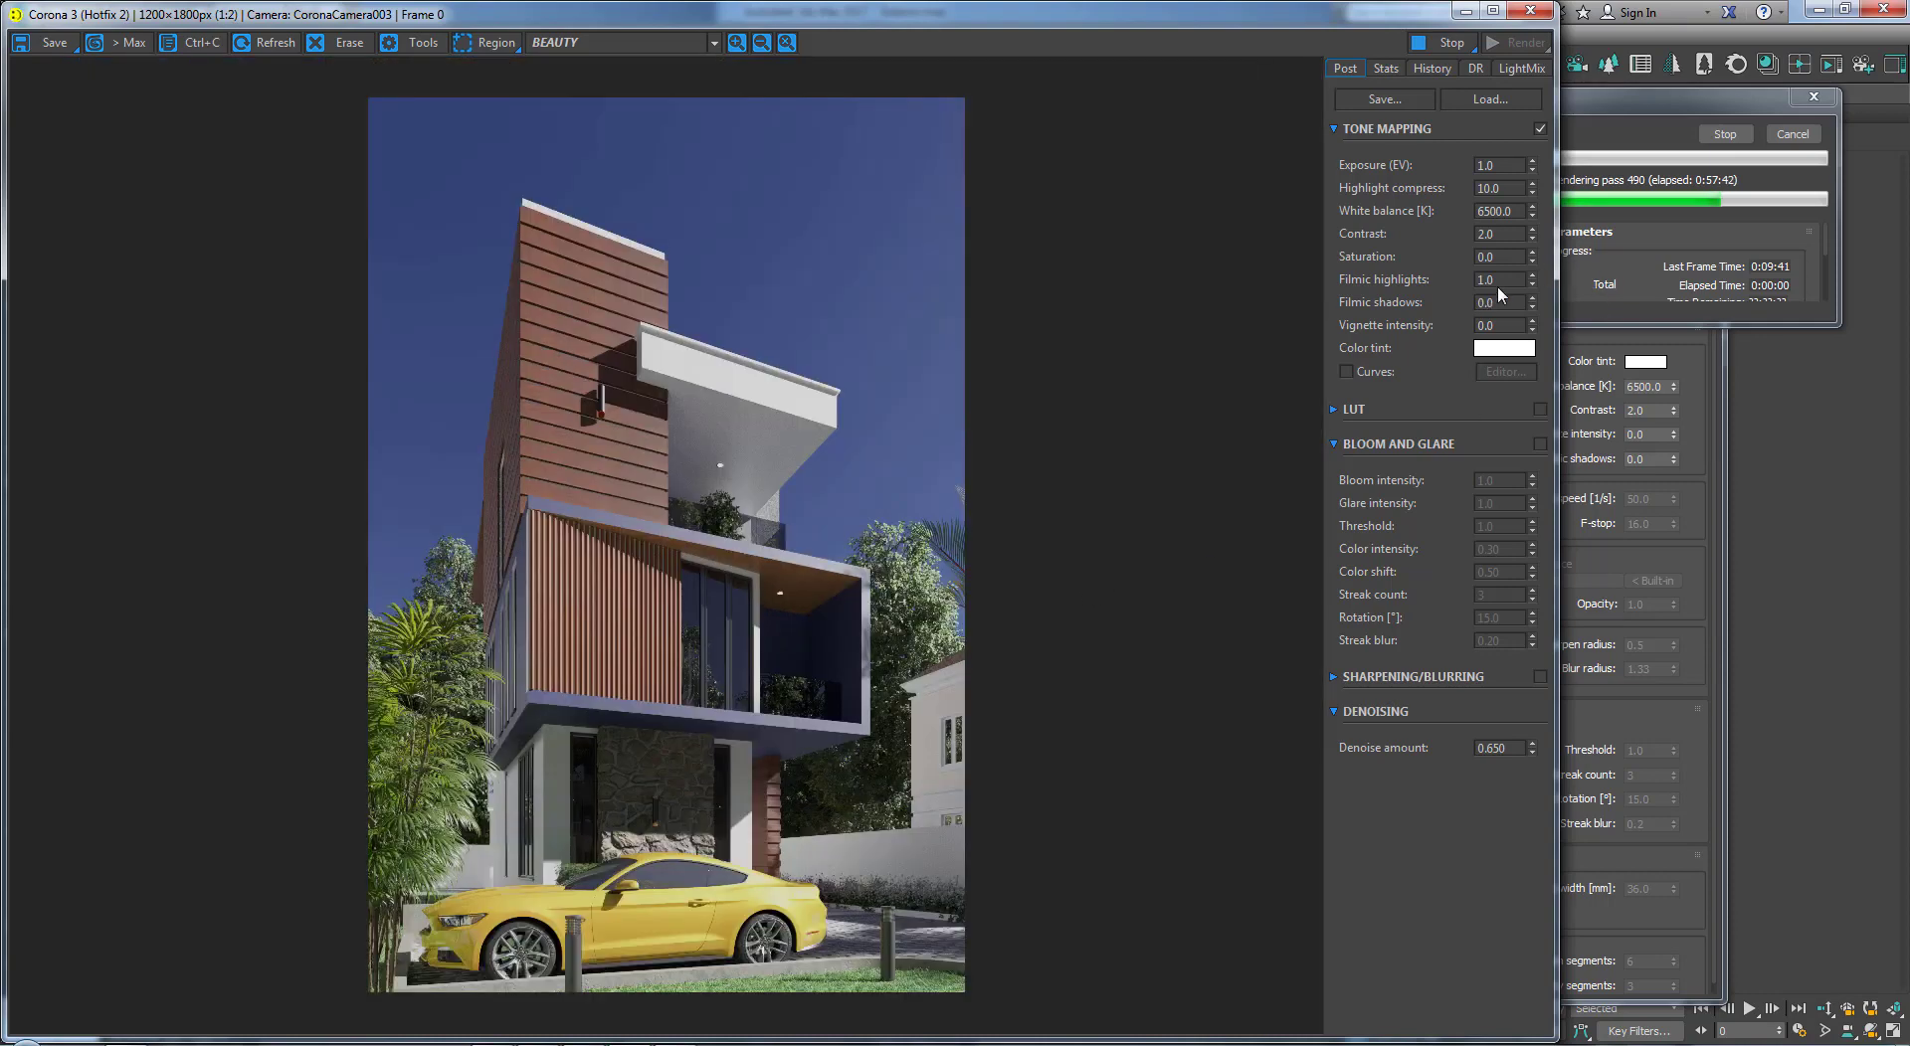
Step: Compare filmic highlights of 0 and 1 on the whole image, ending on 0
{"action": "type", "text": "0"}
{"action": "key", "text": "Return"}
{"action": "type", "text": "1"}
{"action": "key", "text": "Return"}
{"action": "type", "text": "0"}
{"action": "key", "text": "Return"}
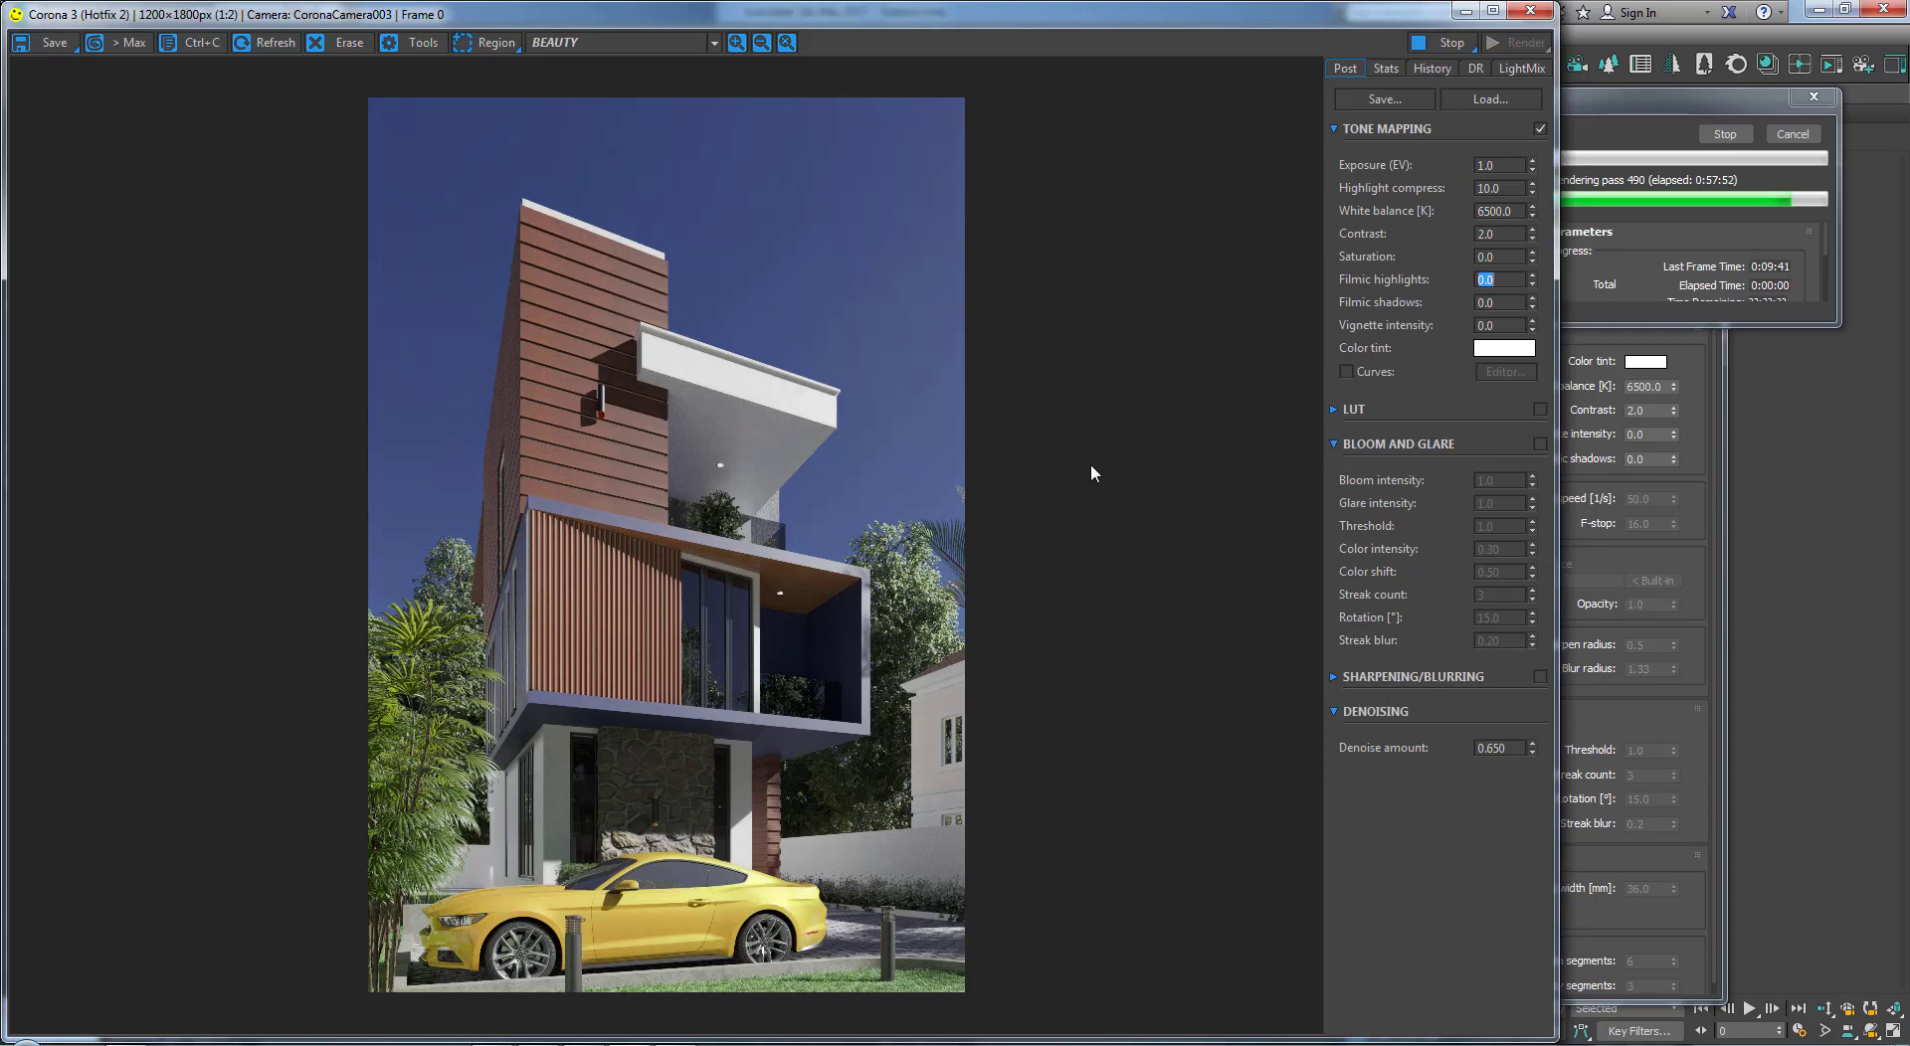
Step: Set filmic highlights to 1 and check the effect on the car, stone wall, upper floors and whole image
{"action": "type", "text": "1"}
{"action": "key", "text": "Return"}
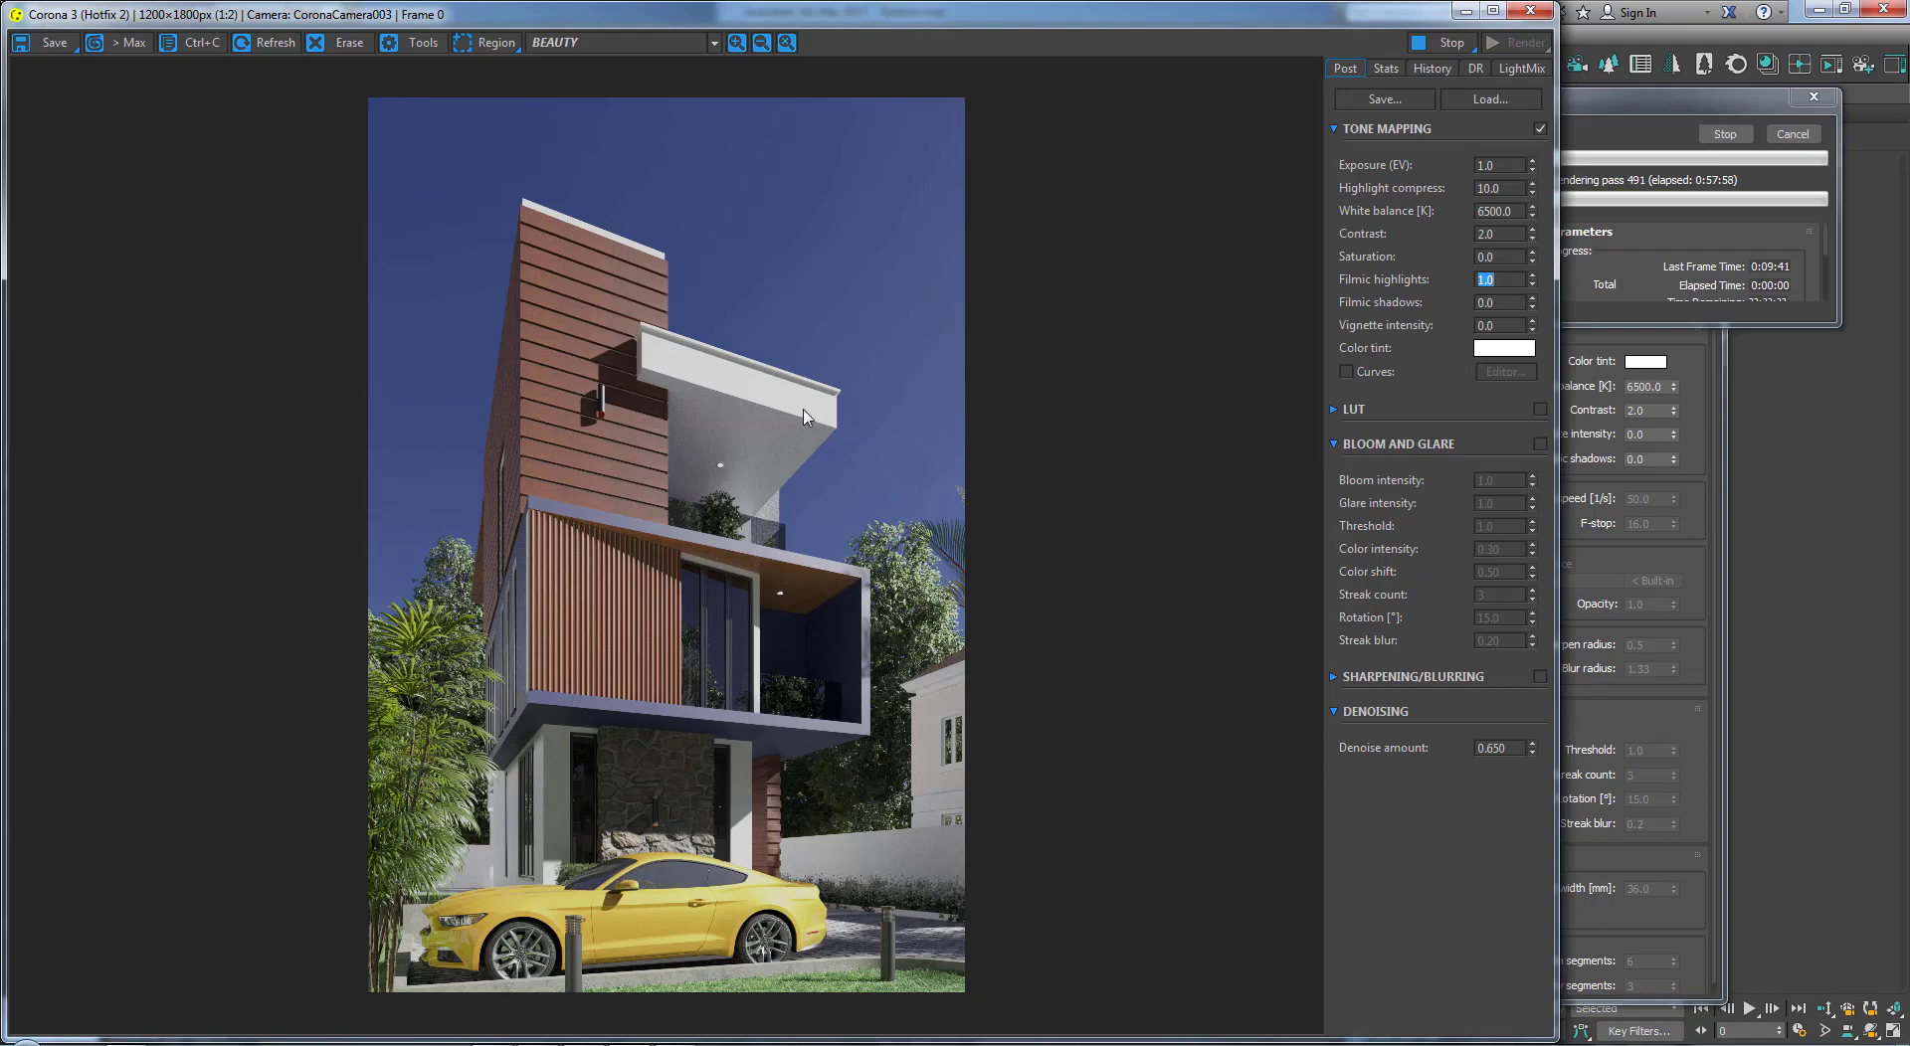
{"action": "type", "text": "0"}
{"action": "key", "text": "Return"}
{"action": "scroll", "coordinate": [819, 963], "scroll_direction": "up", "scroll_amount": 3}
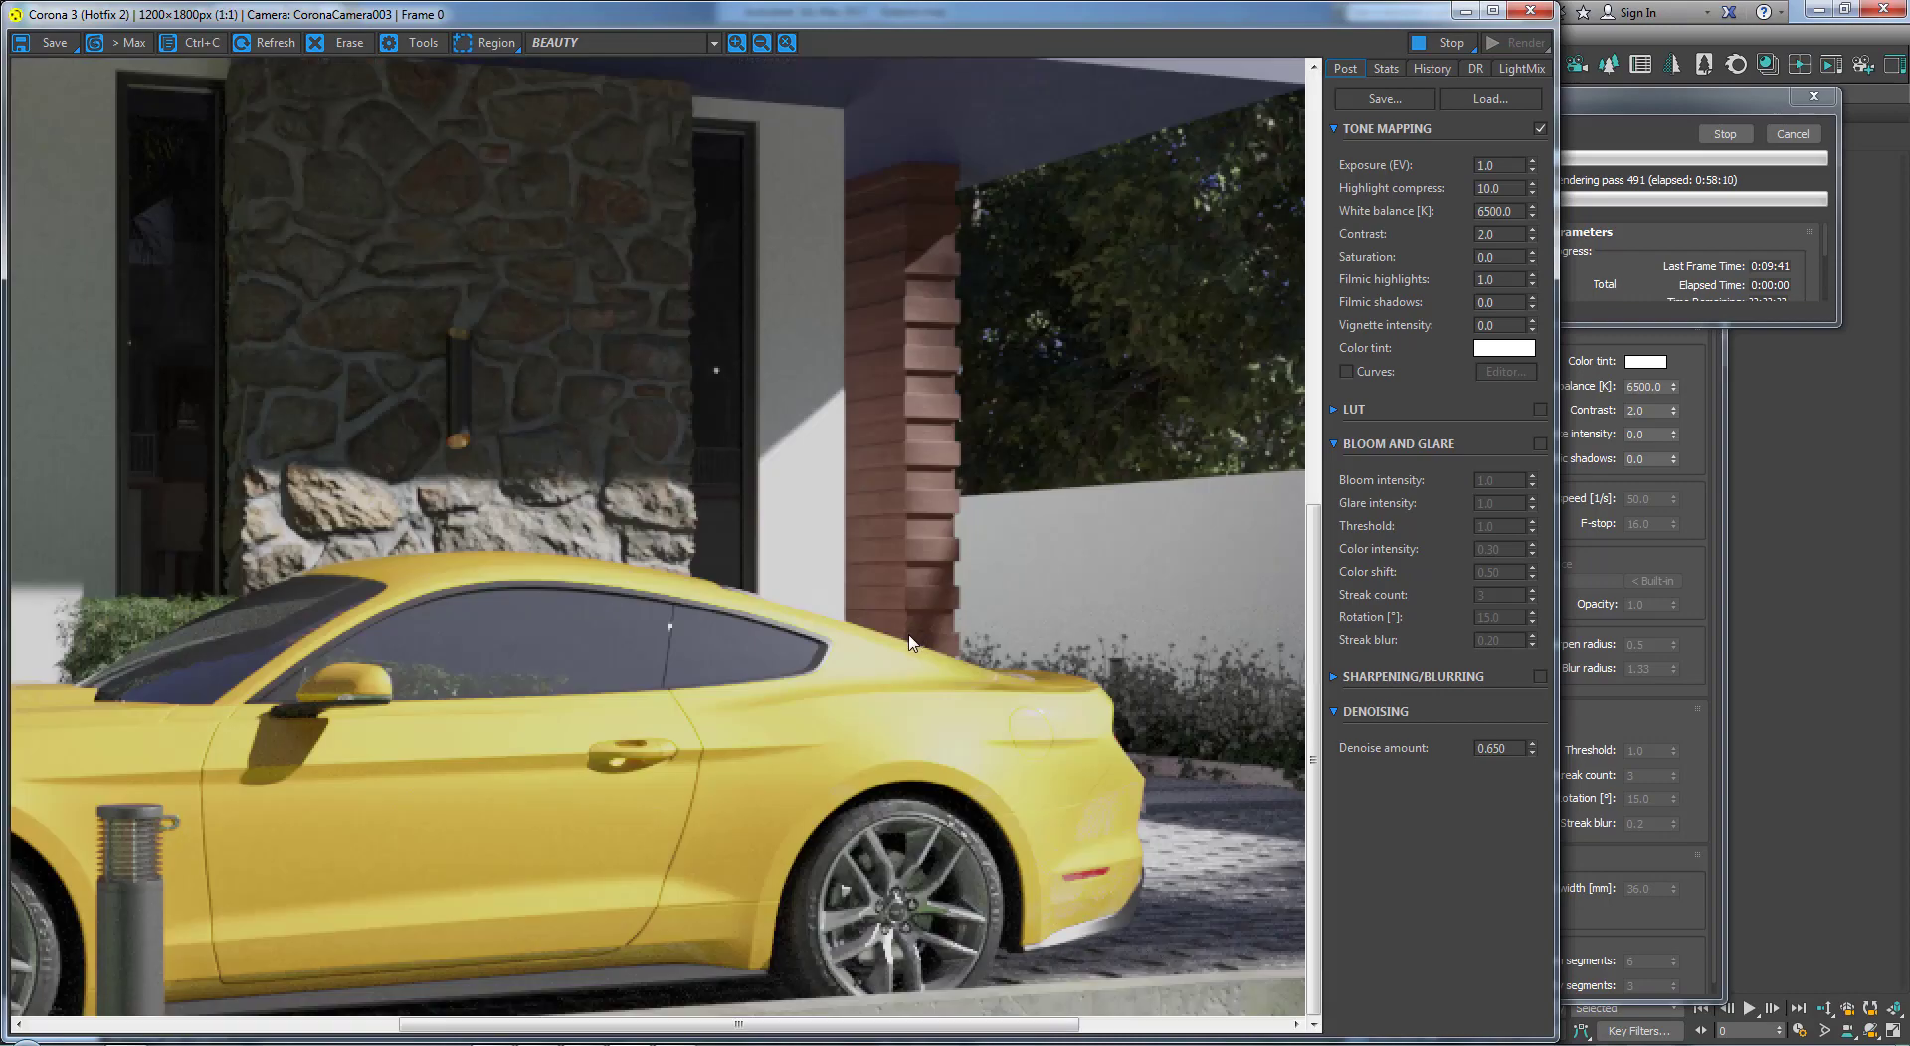
{"action": "scroll", "coordinate": [913, 637], "scroll_direction": "down", "scroll_amount": 3}
{"action": "scroll", "coordinate": [909, 642], "scroll_direction": "up", "scroll_amount": 2}
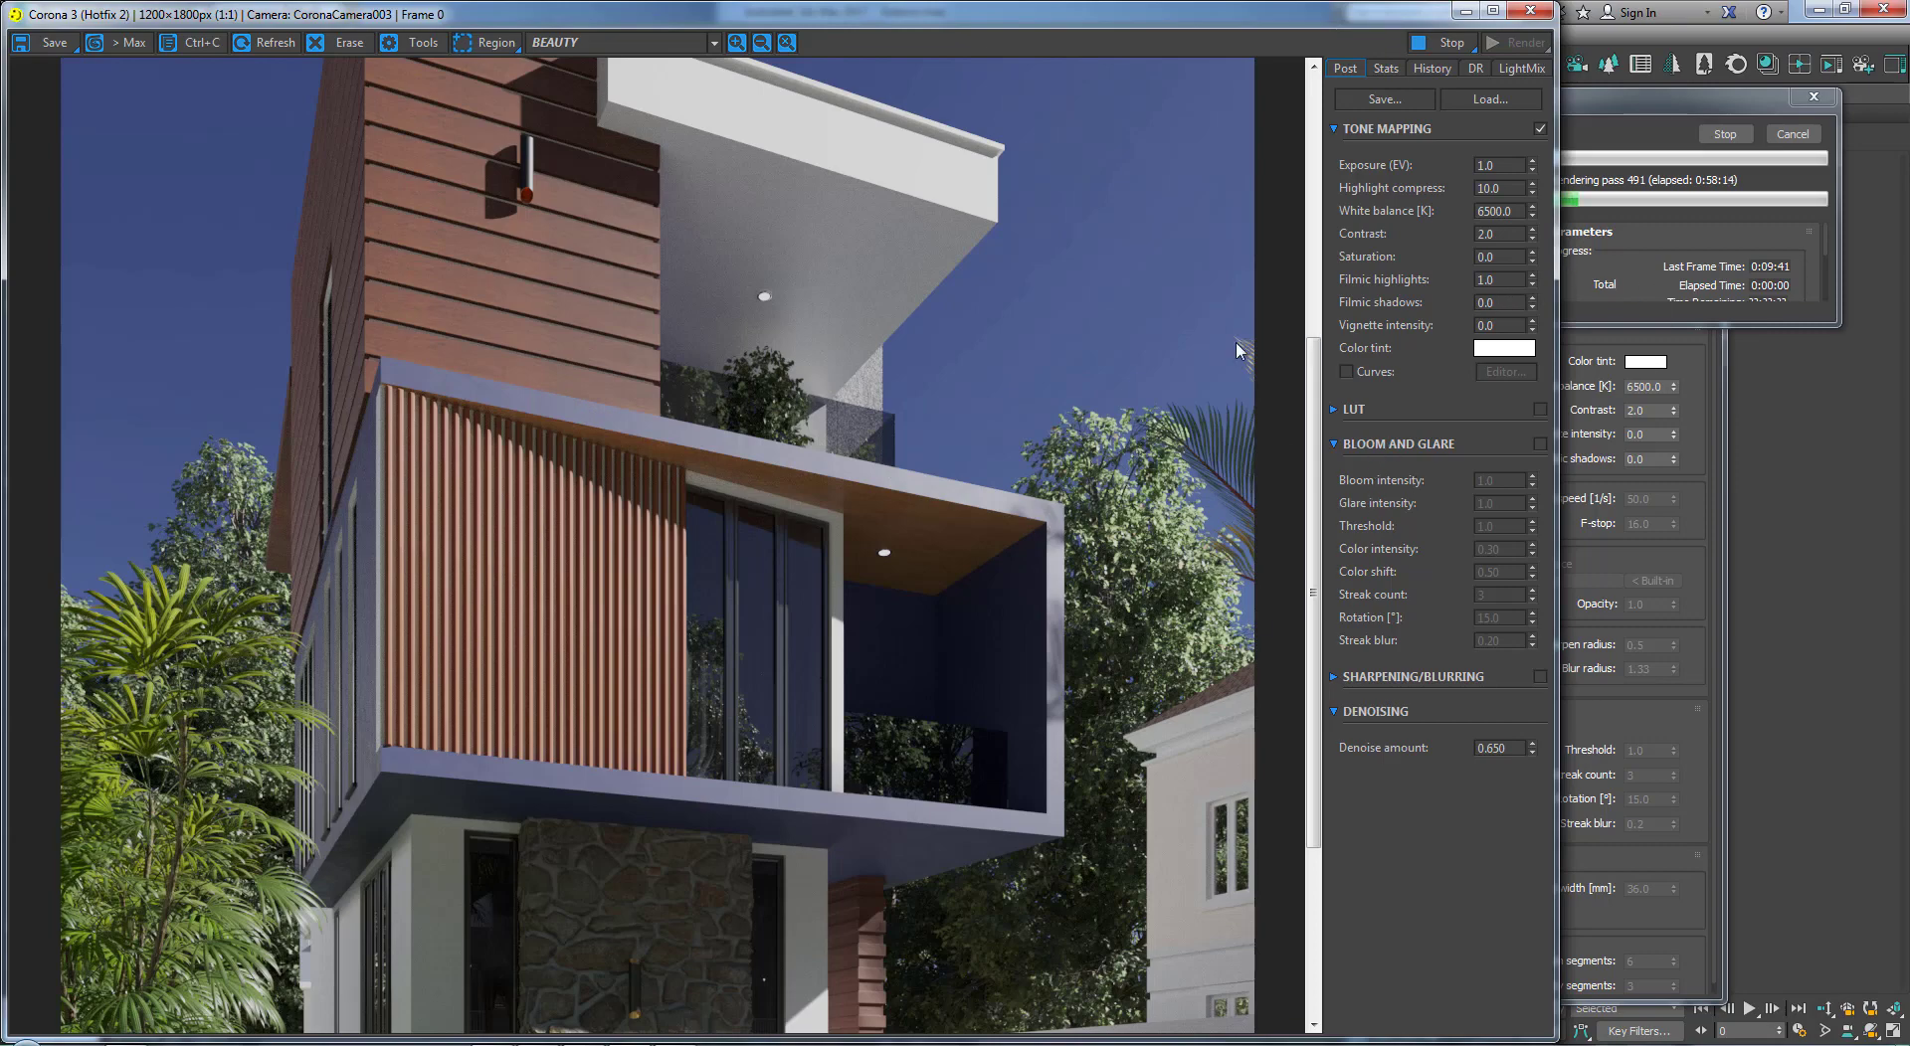
{"action": "key", "text": "Return"}
{"action": "scroll", "coordinate": [856, 535], "scroll_direction": "down", "scroll_amount": 2}
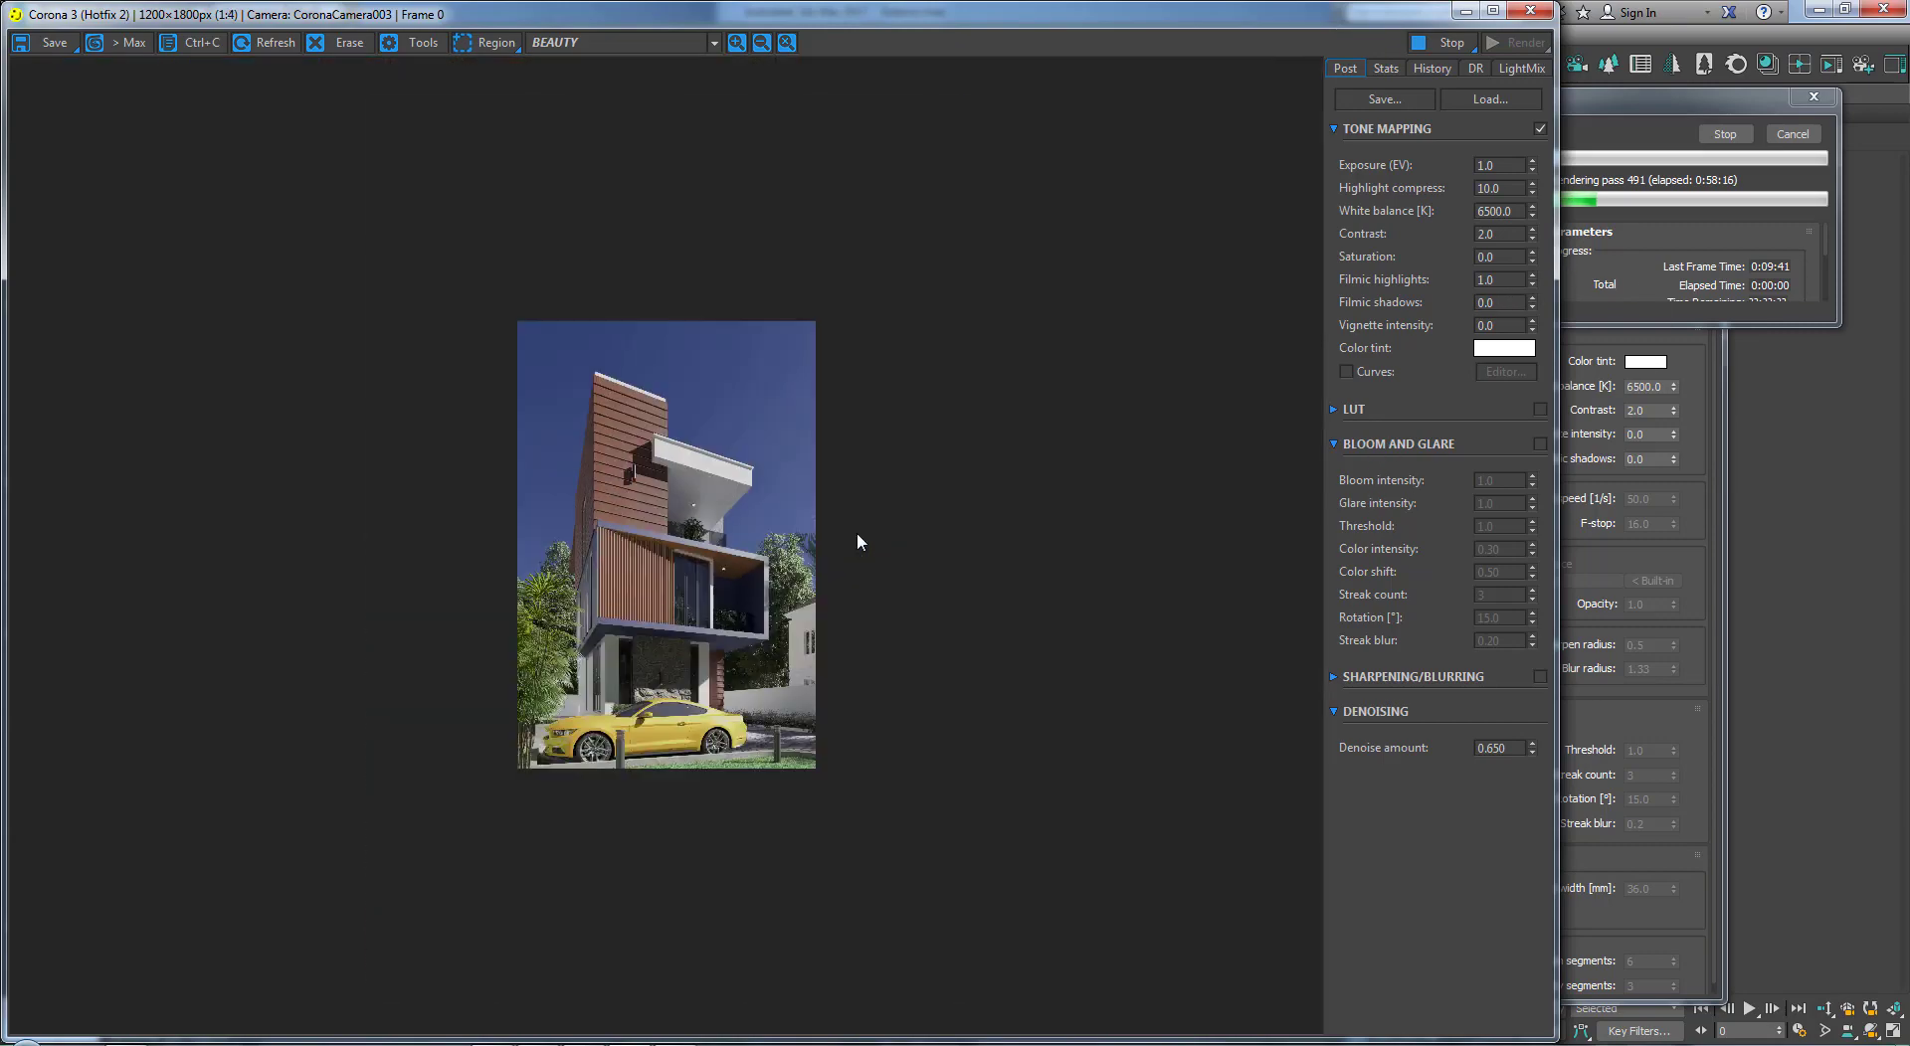
{"action": "scroll", "coordinate": [925, 540], "scroll_direction": "up", "scroll_amount": 1}
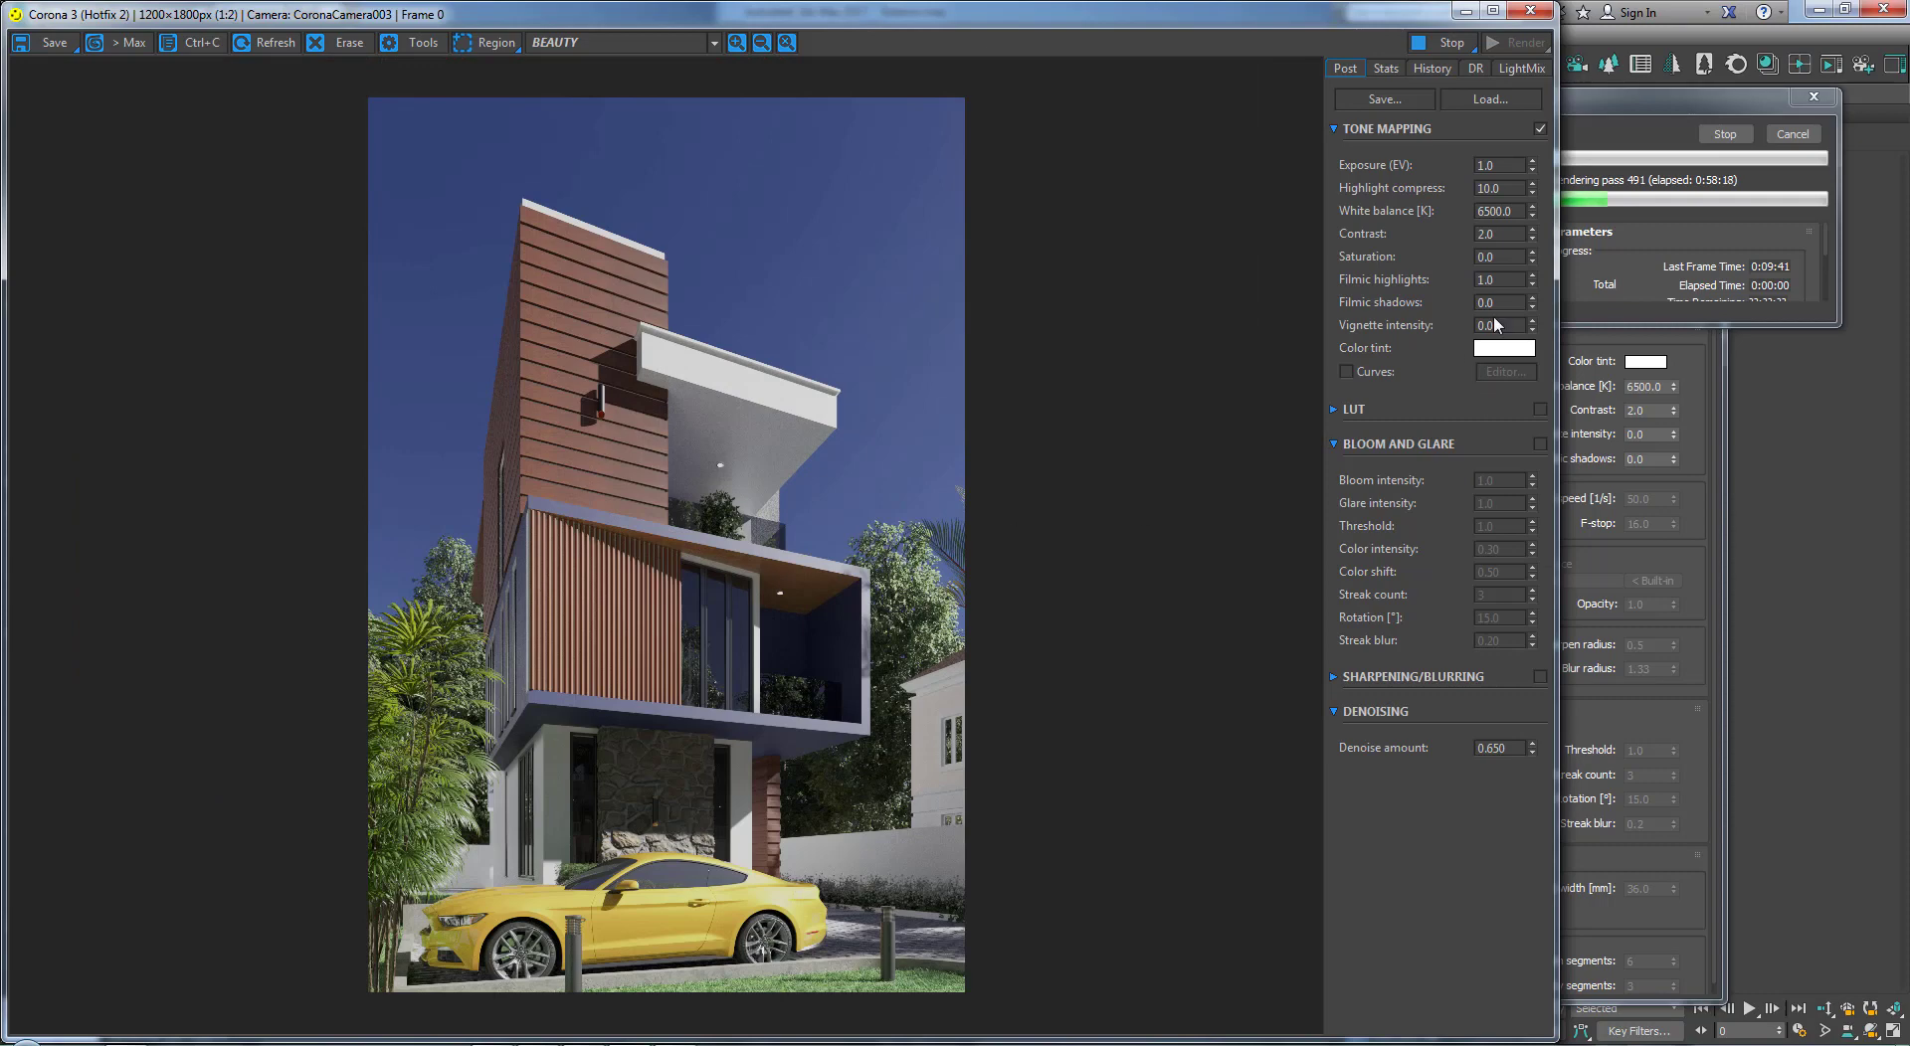
Step: Set filmic shadows to 0.5 and check the effect on the render
{"action": "left_click_drag", "start_coordinate": [1499, 304], "coordinate": [1444, 315]}
{"action": "type", "text": ".2"}
{"action": "key", "text": "Return"}
{"action": "type", "text": ".2"}
{"action": "key", "text": "Return"}
{"action": "left_click", "coordinate": [707, 843]}
{"action": "scroll", "coordinate": [716, 841], "scroll_direction": "up", "scroll_amount": 1}
{"action": "scroll", "coordinate": [885, 751], "scroll_direction": "down", "scroll_amount": 1}
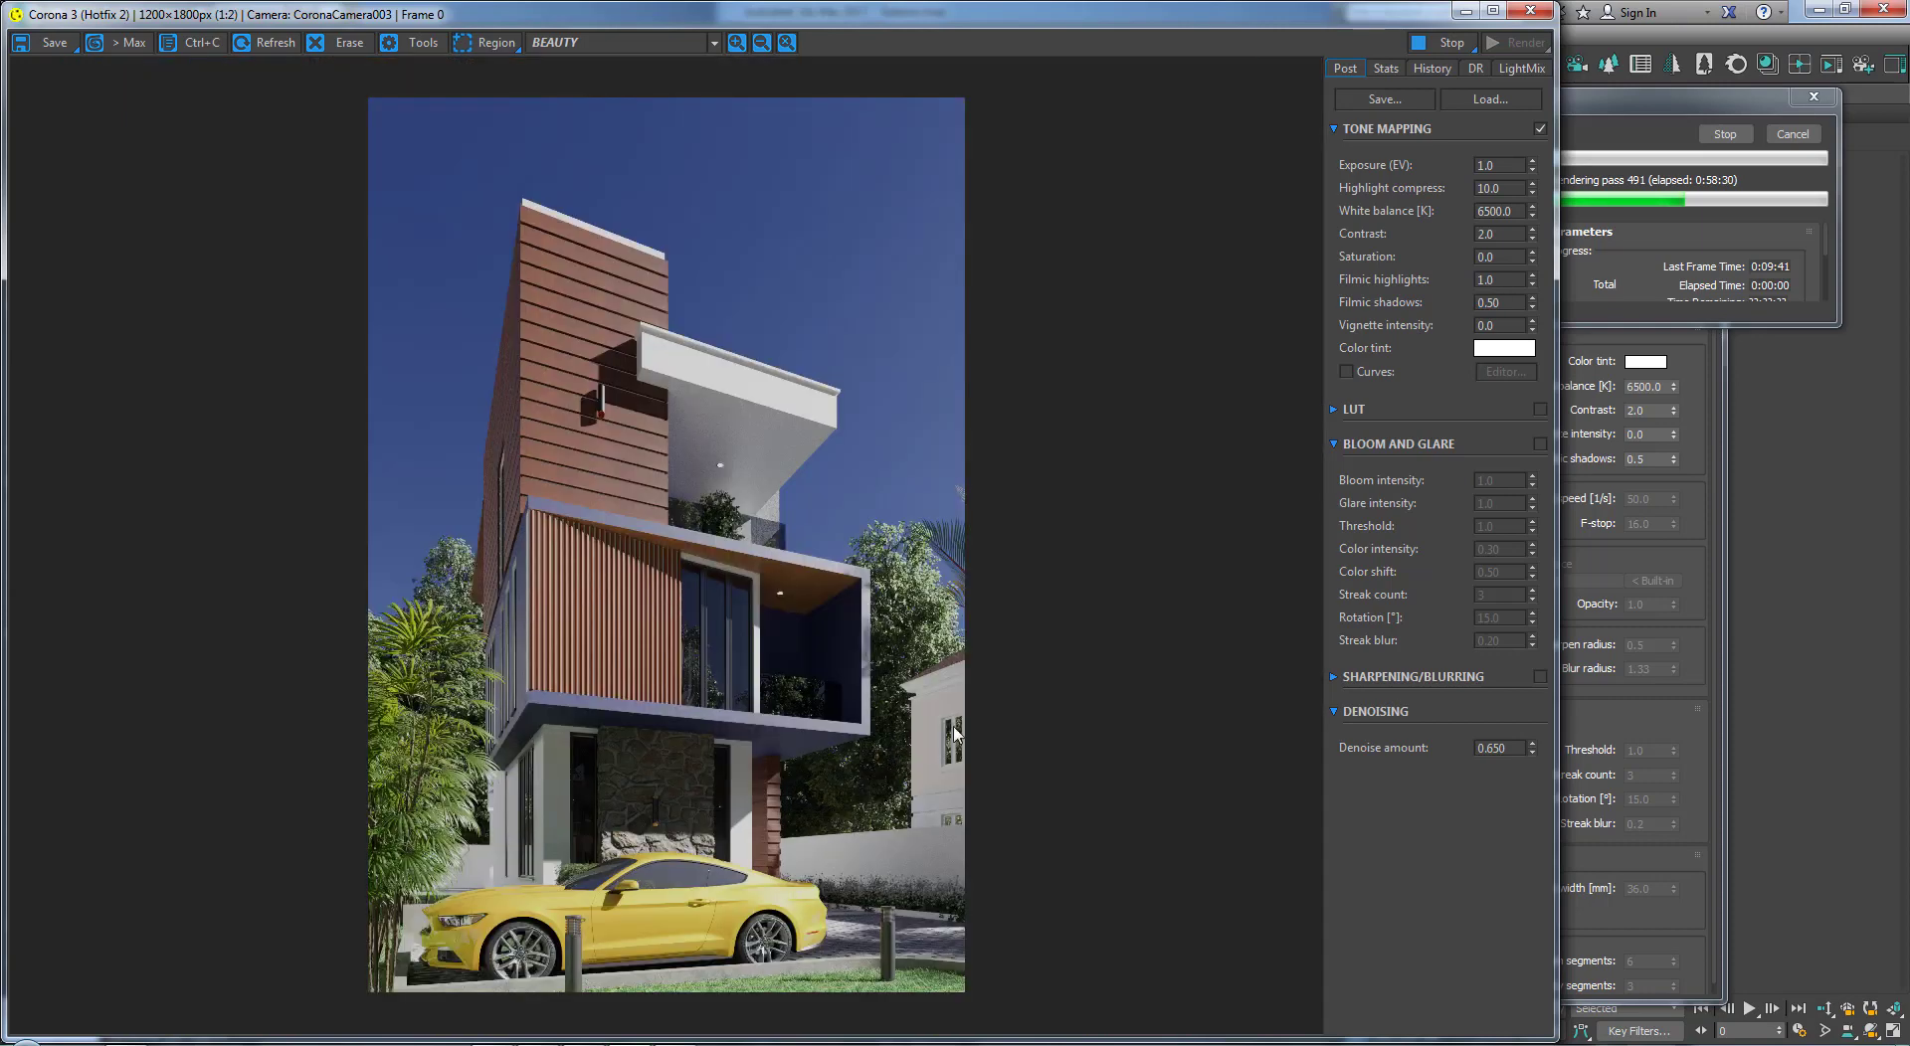
Step: Try vignette intensities of 10, 2, 1 and 0.5 on the render, and restore the vignette to 0
{"action": "double_click", "coordinate": [1485, 325]}
{"action": "type", "text": "10"}
{"action": "key", "text": "Return"}
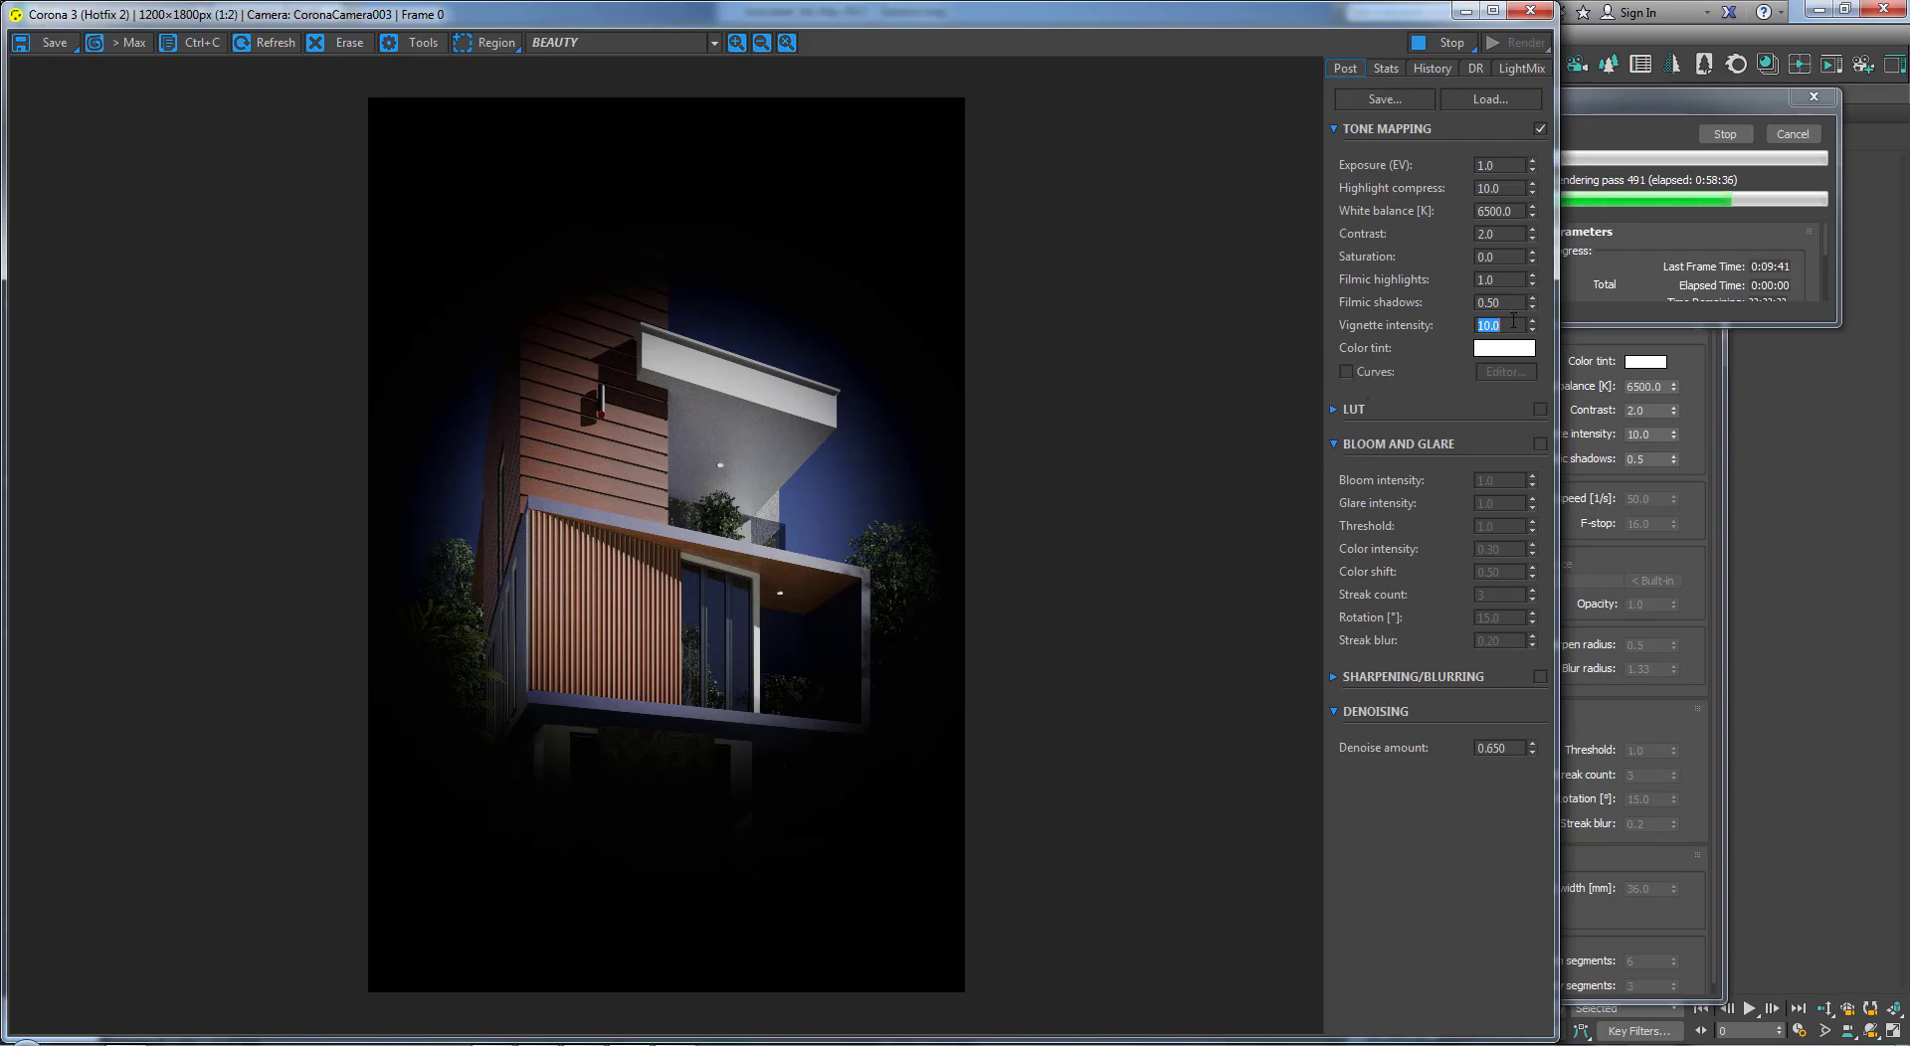
{"action": "type", "text": "2"}
{"action": "key", "text": "Return"}
{"action": "type", "text": "1"}
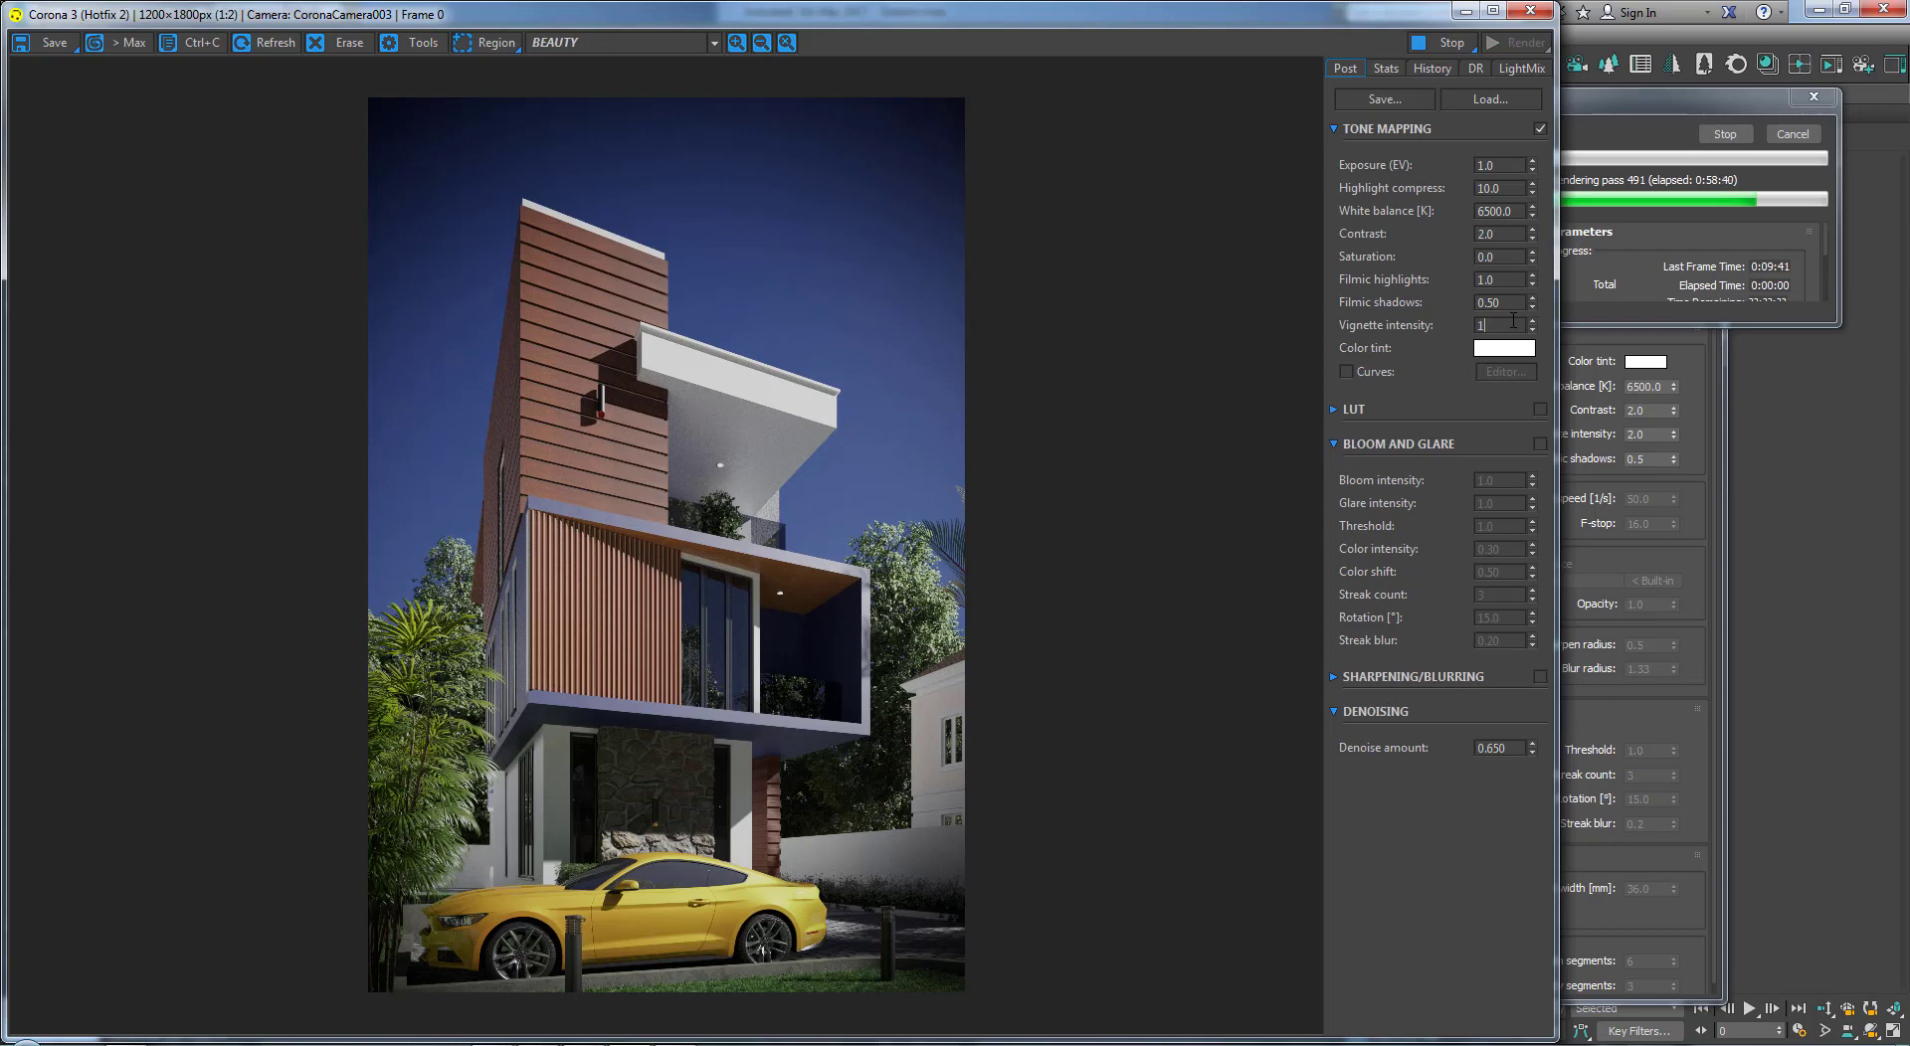
{"action": "key", "text": "Return"}
{"action": "type", "text": "0.5"}
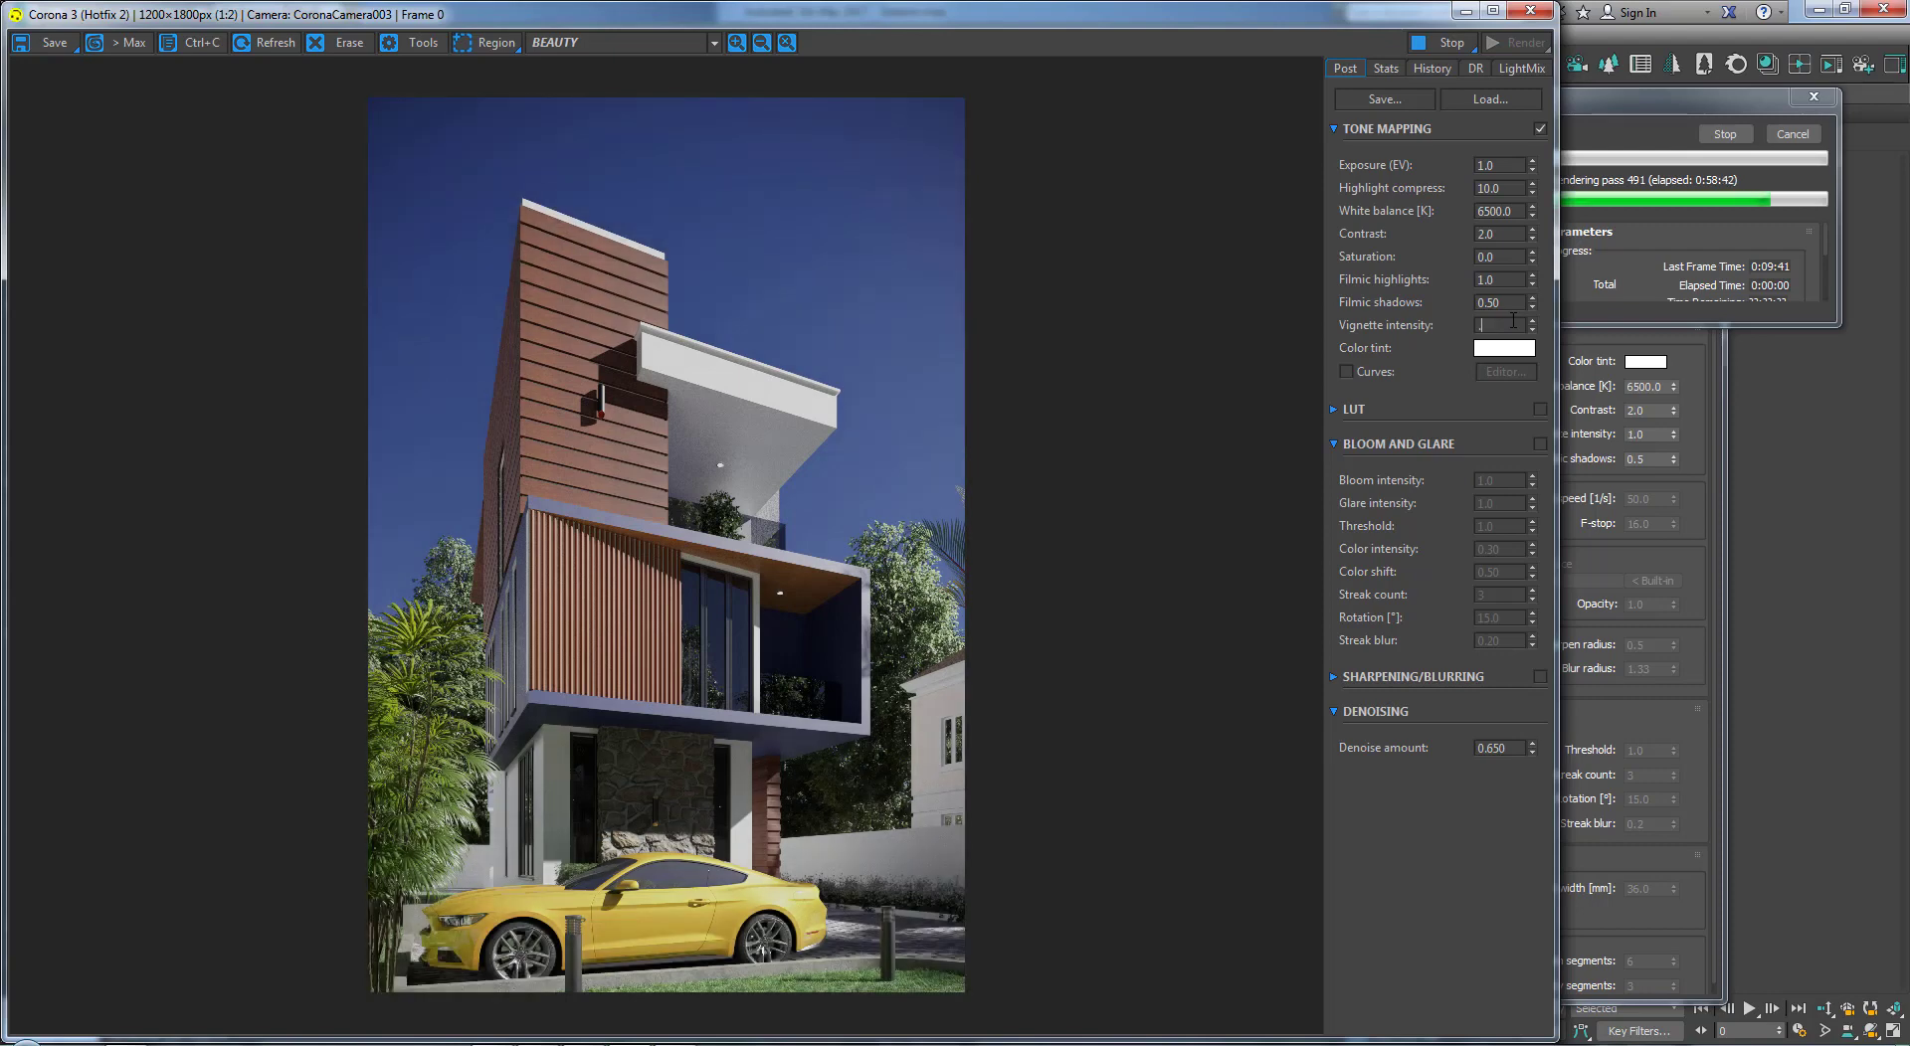
{"action": "key", "text": "Return"}
{"action": "type", "text": "0"}
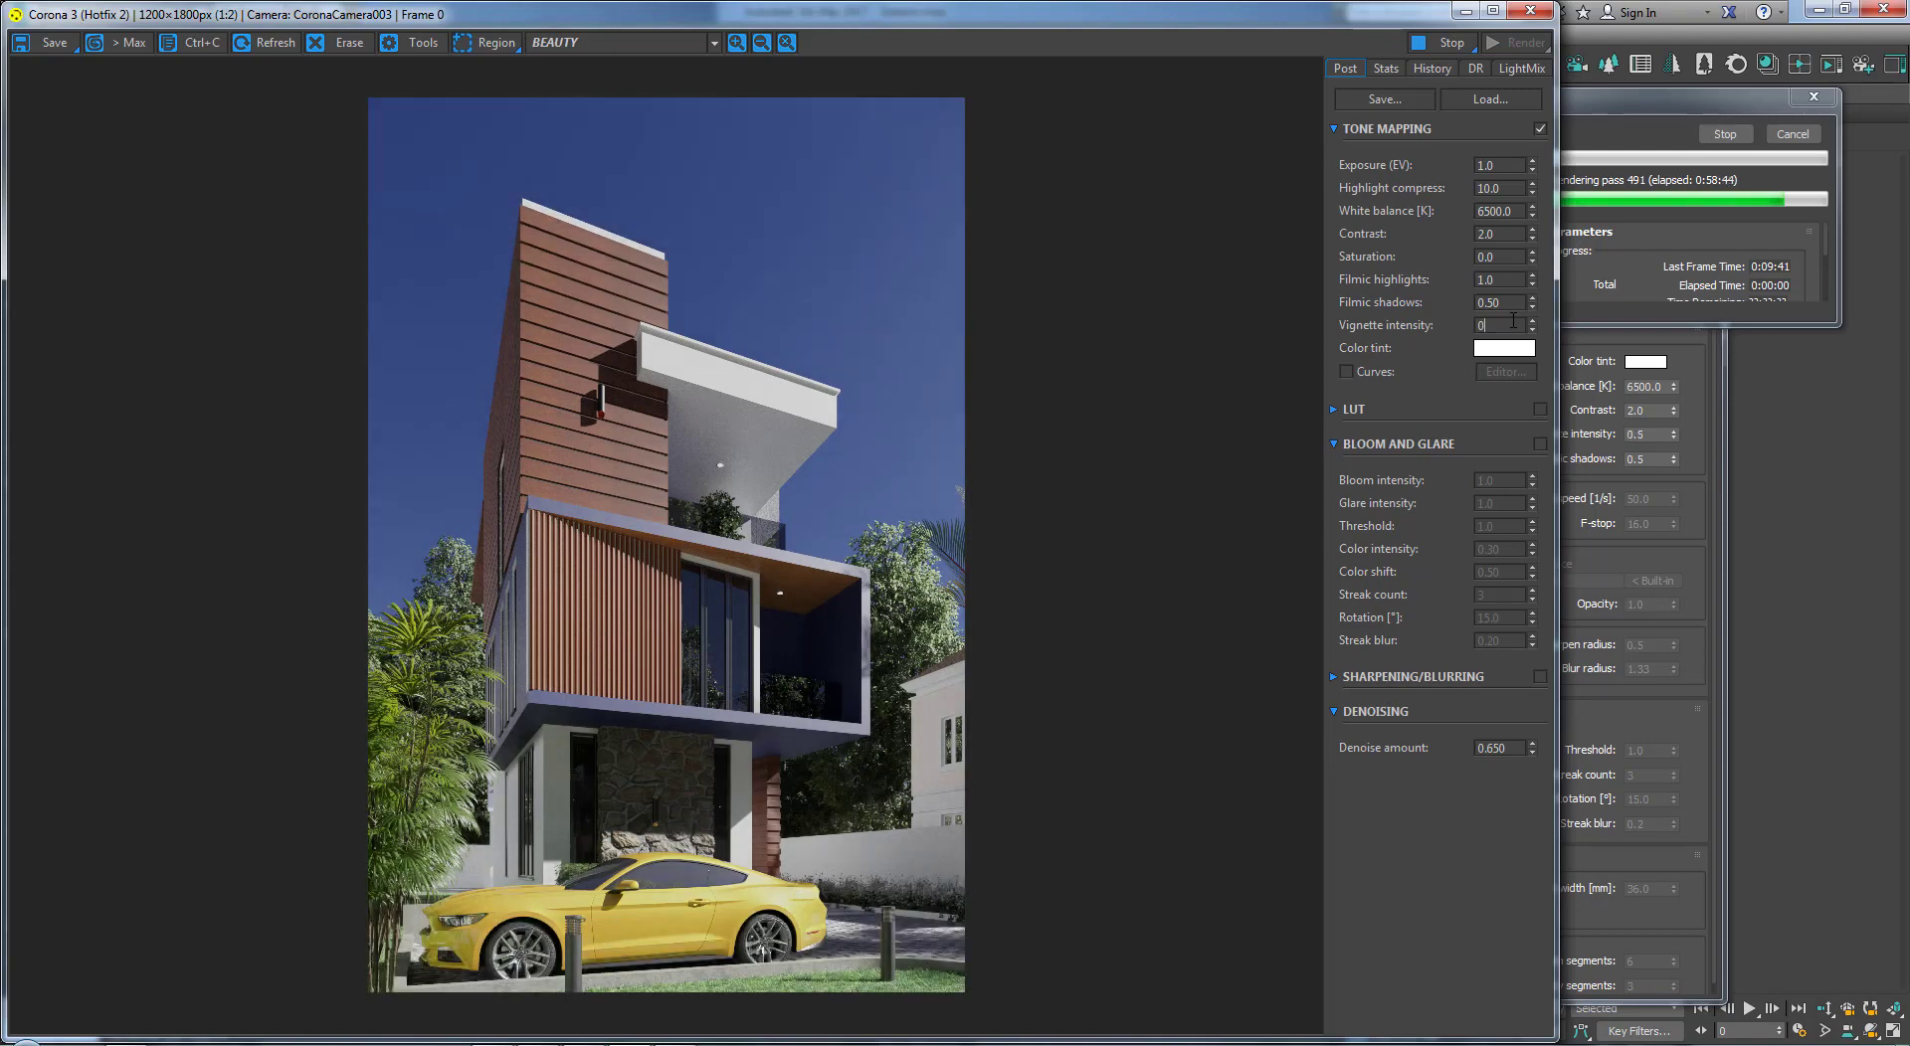
{"action": "left_click", "coordinate": [1444, 332]}
Step: Enable the LUT, show its settings and compare the render with and without it, leaving it on
{"action": "left_click", "coordinate": [1539, 410]}
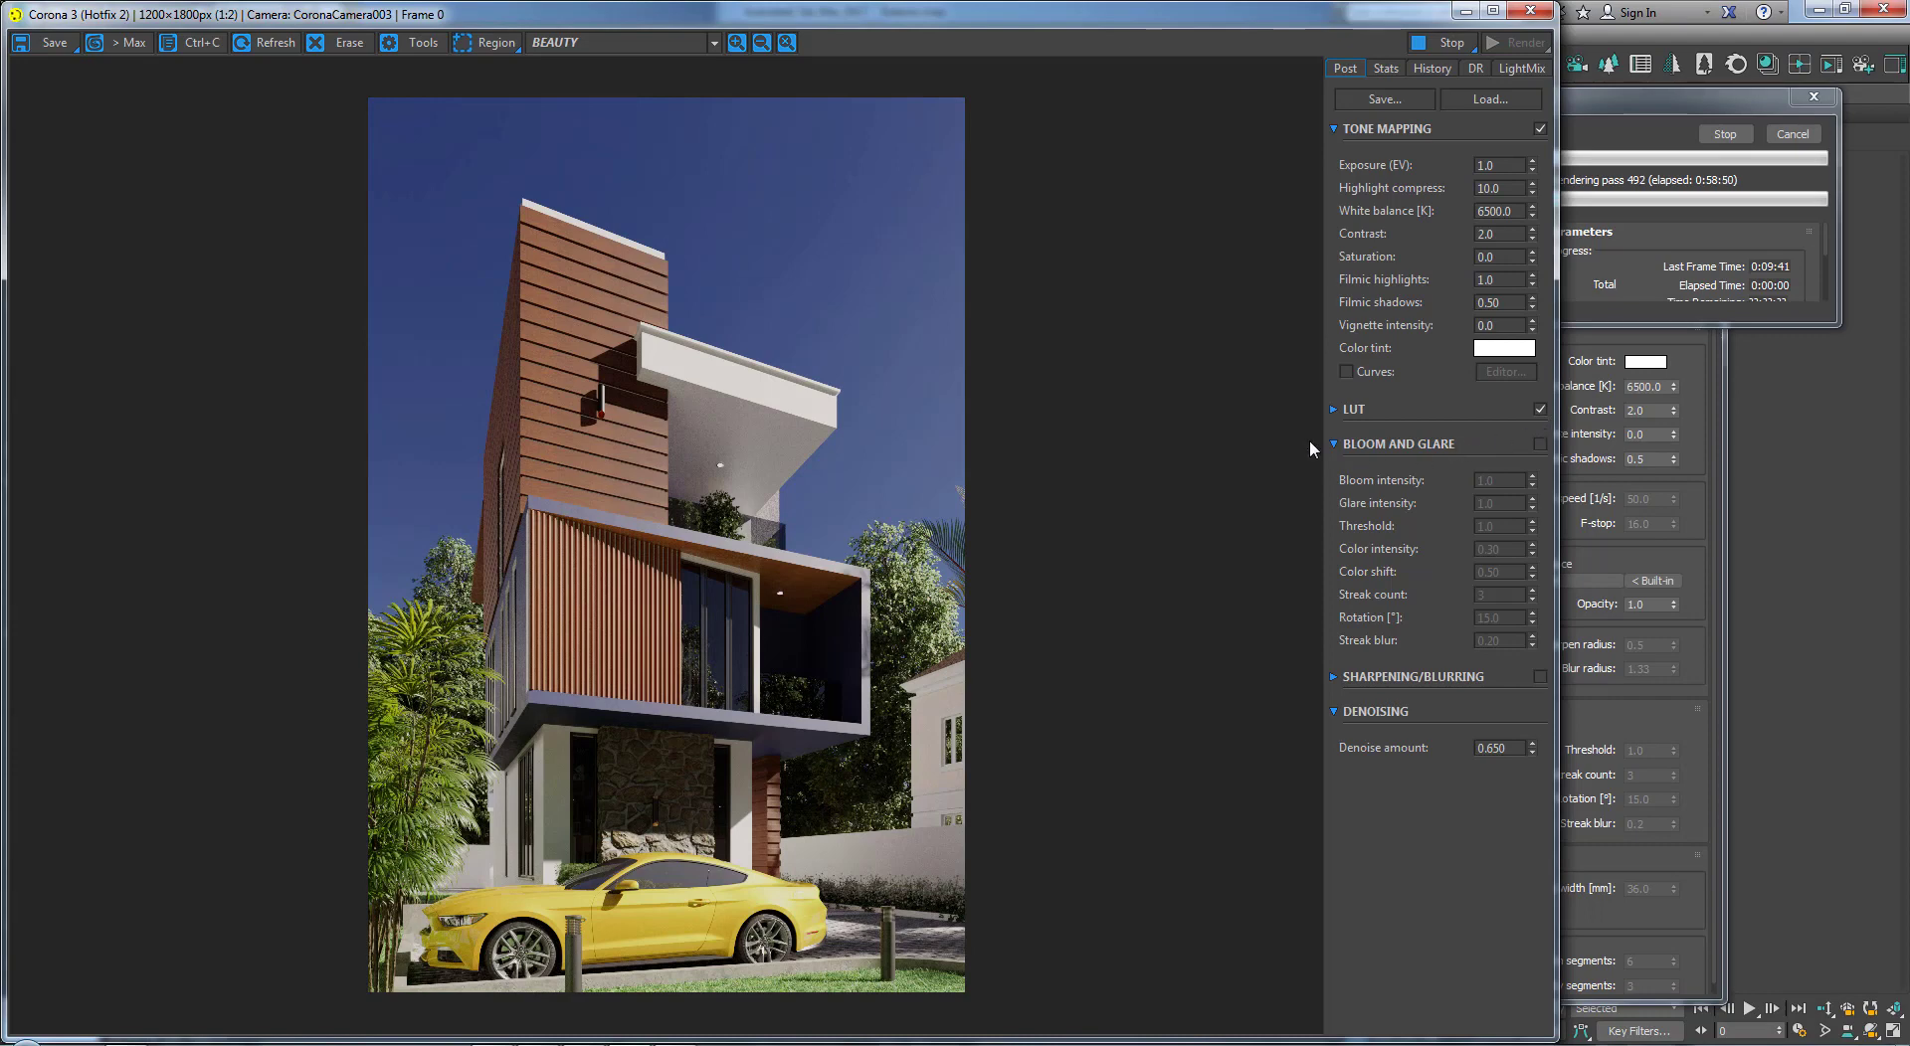
{"action": "left_click", "coordinate": [1334, 410]}
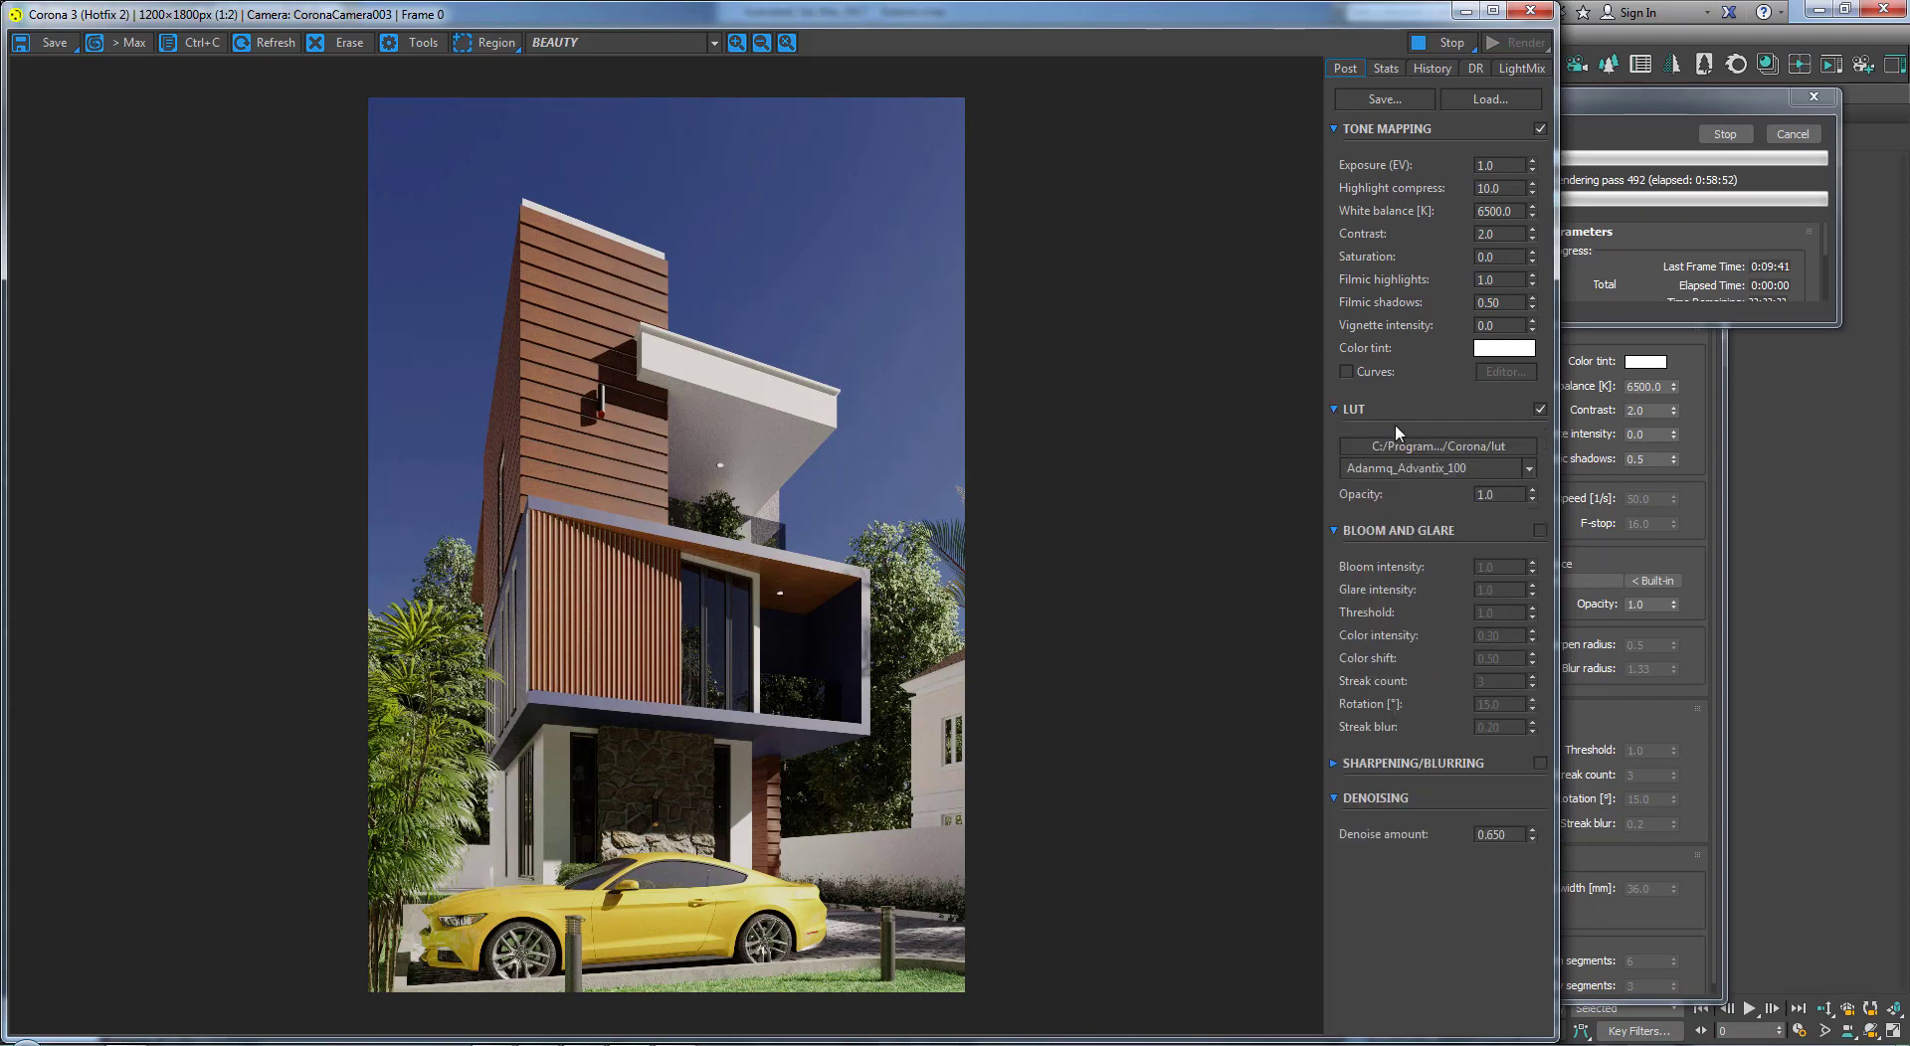
{"action": "left_click", "coordinate": [1539, 410]}
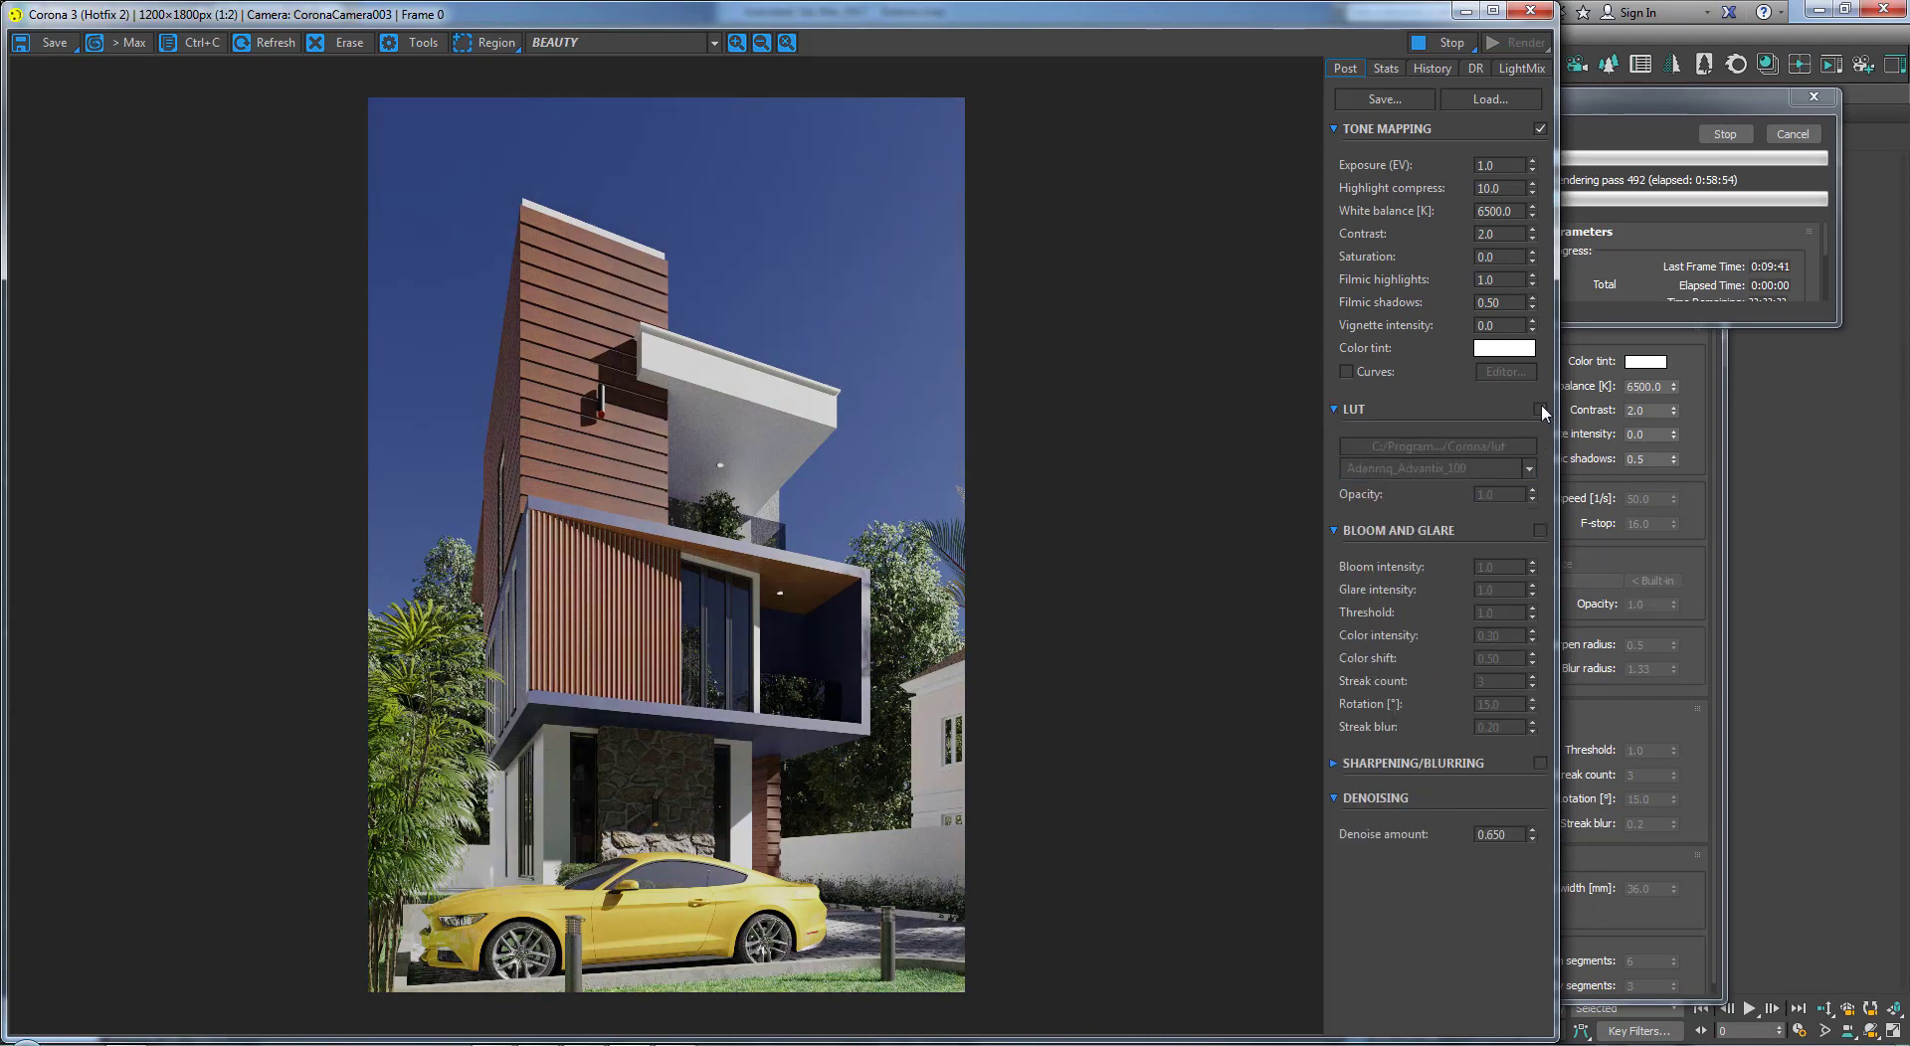
{"action": "left_click", "coordinate": [1540, 410]}
{"action": "left_click", "coordinate": [1540, 410]}
{"action": "left_click", "coordinate": [1539, 409]}
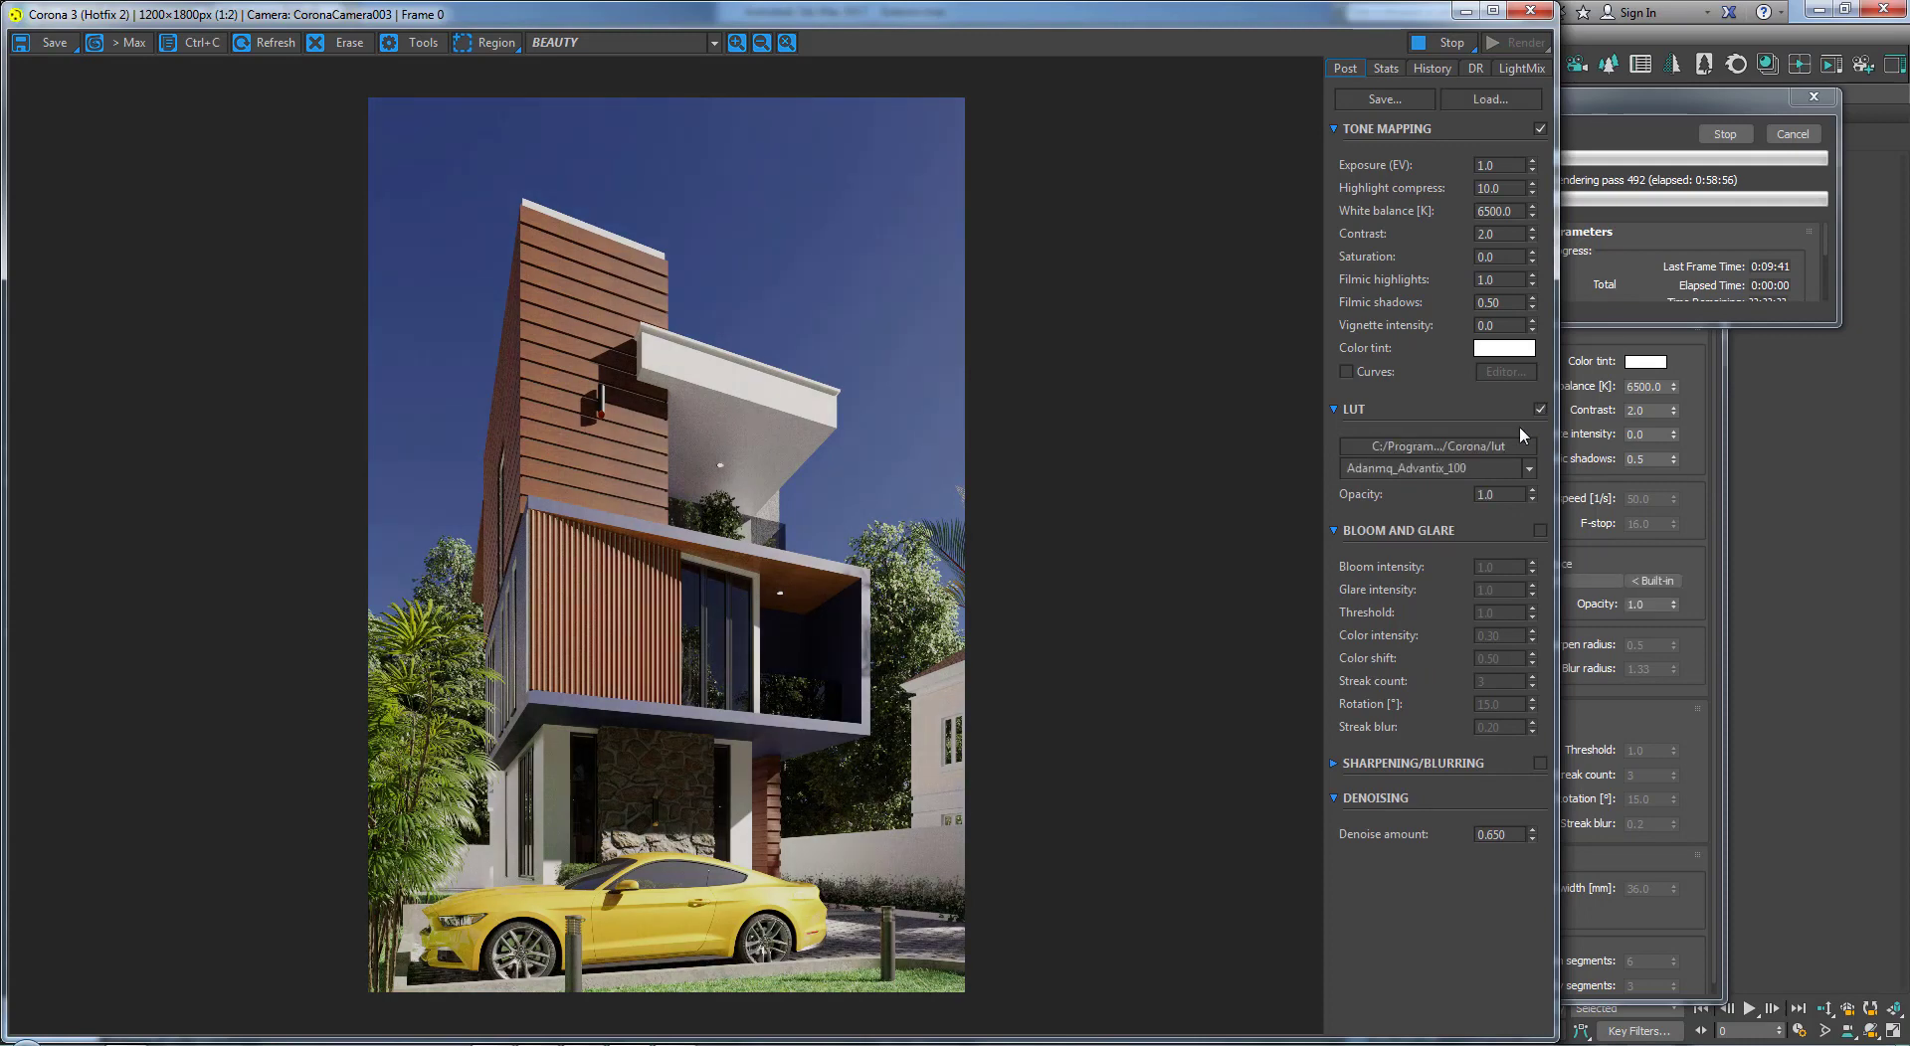
Step: Preview several Adanmq LUT presets on the render, and settle on Adanmq_Ag...ima_II_200
{"action": "left_click", "coordinate": [1440, 469]}
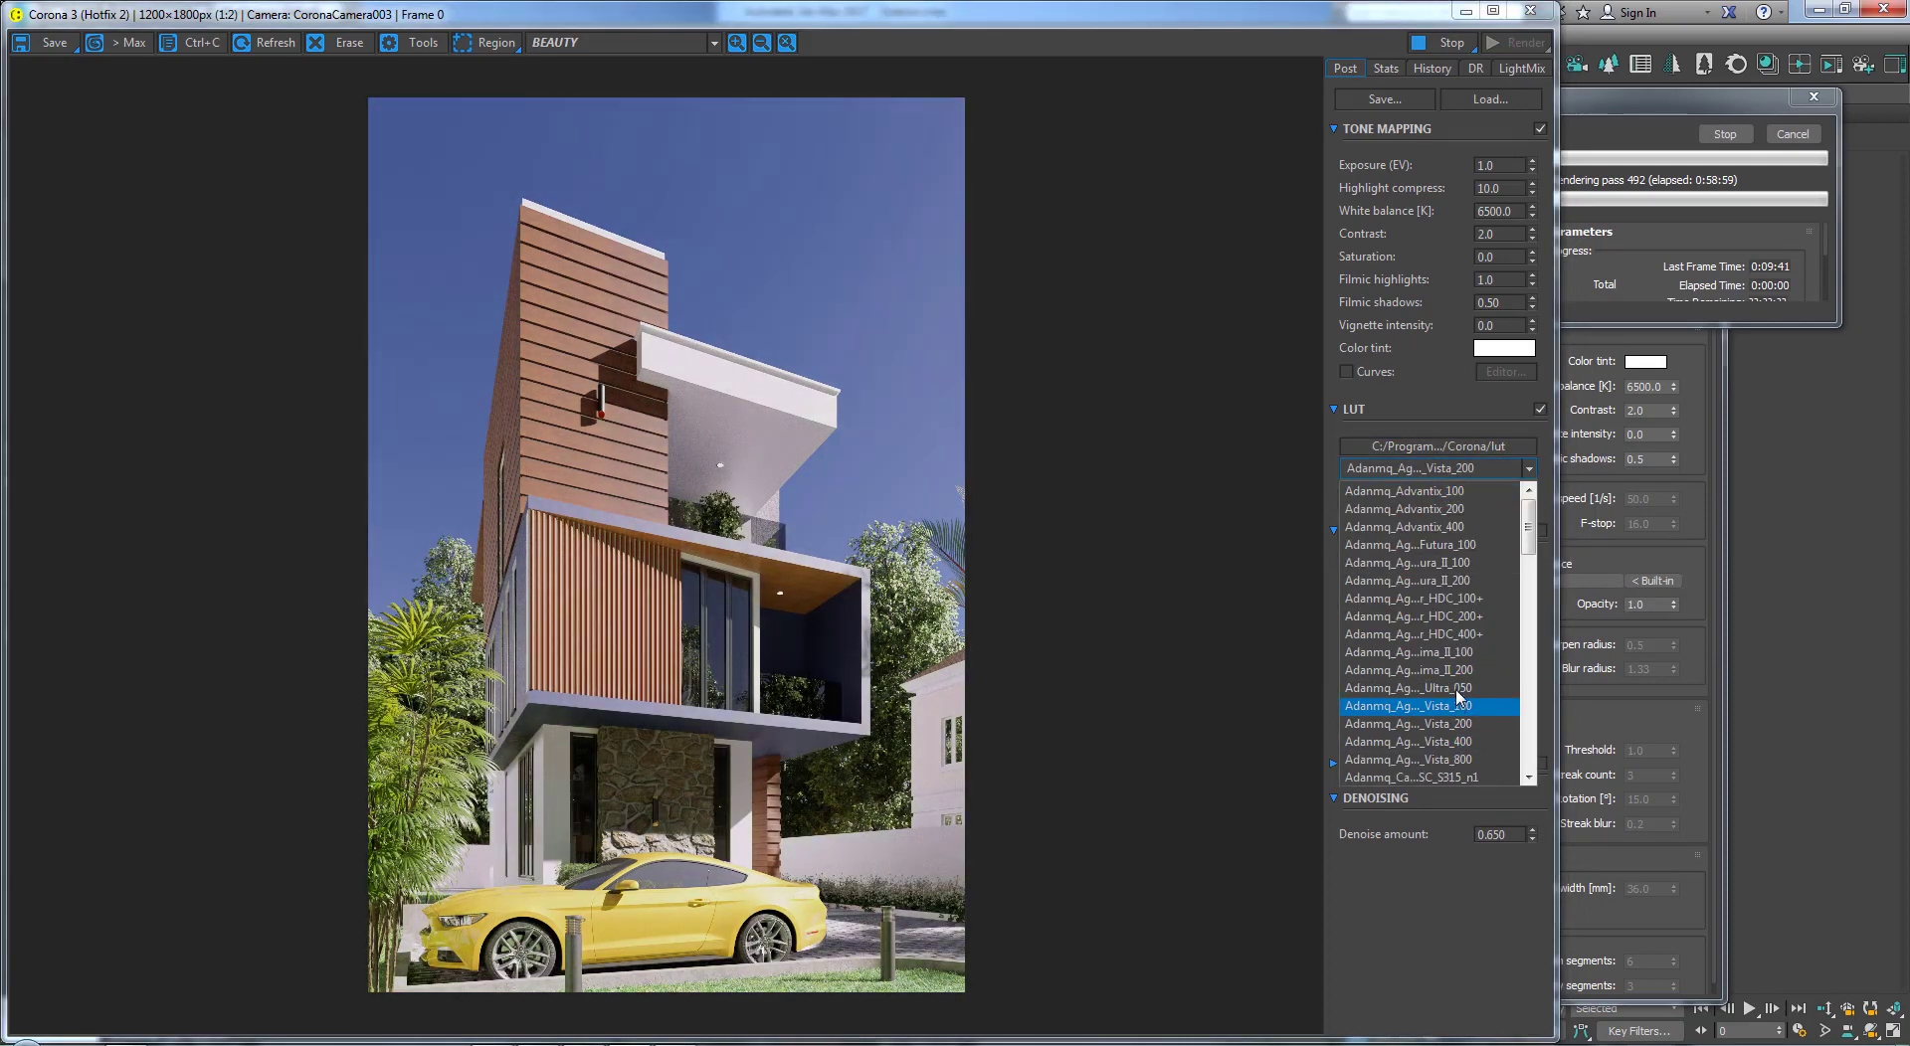
{"action": "left_click", "coordinate": [1420, 580]}
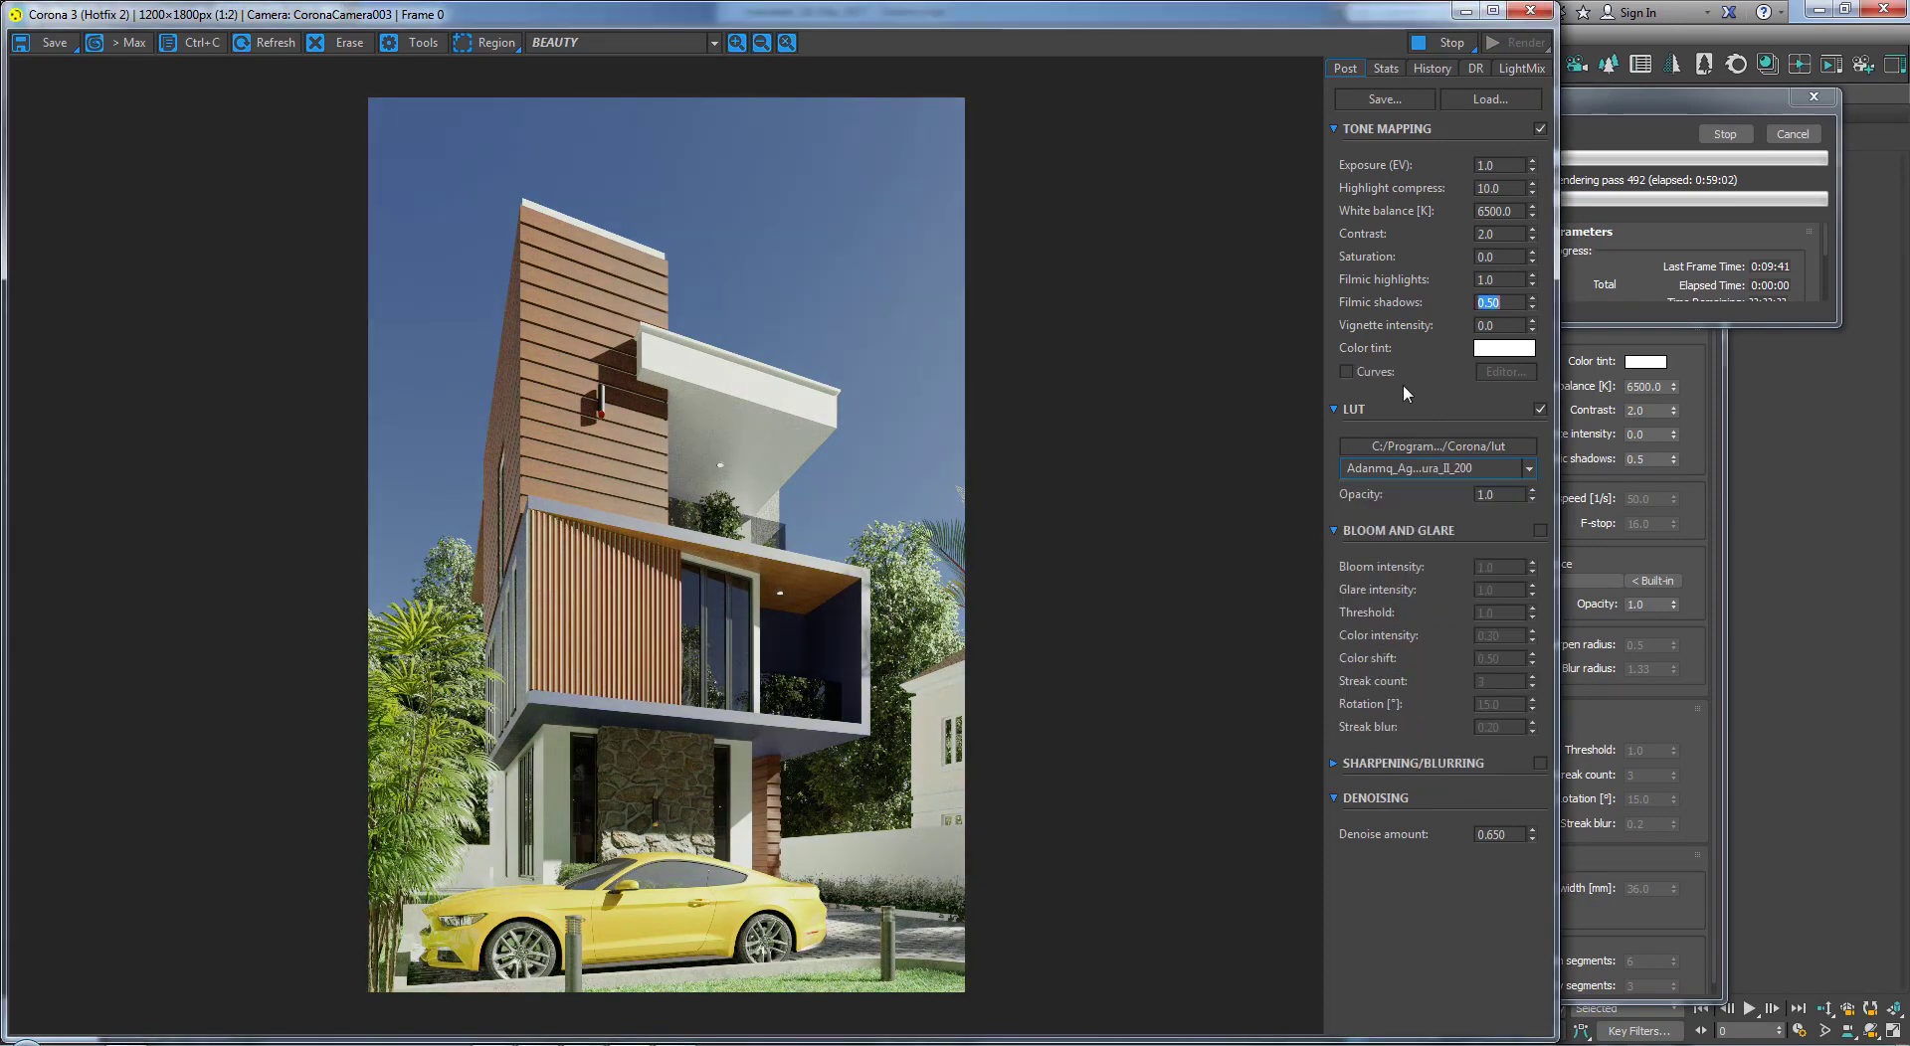
{"action": "left_click", "coordinate": [1421, 463]}
{"action": "left_click", "coordinate": [1428, 477]}
{"action": "scroll", "coordinate": [1428, 478], "scroll_direction": "down", "scroll_amount": 3}
{"action": "scroll", "coordinate": [1429, 477], "scroll_direction": "down", "scroll_amount": 1}
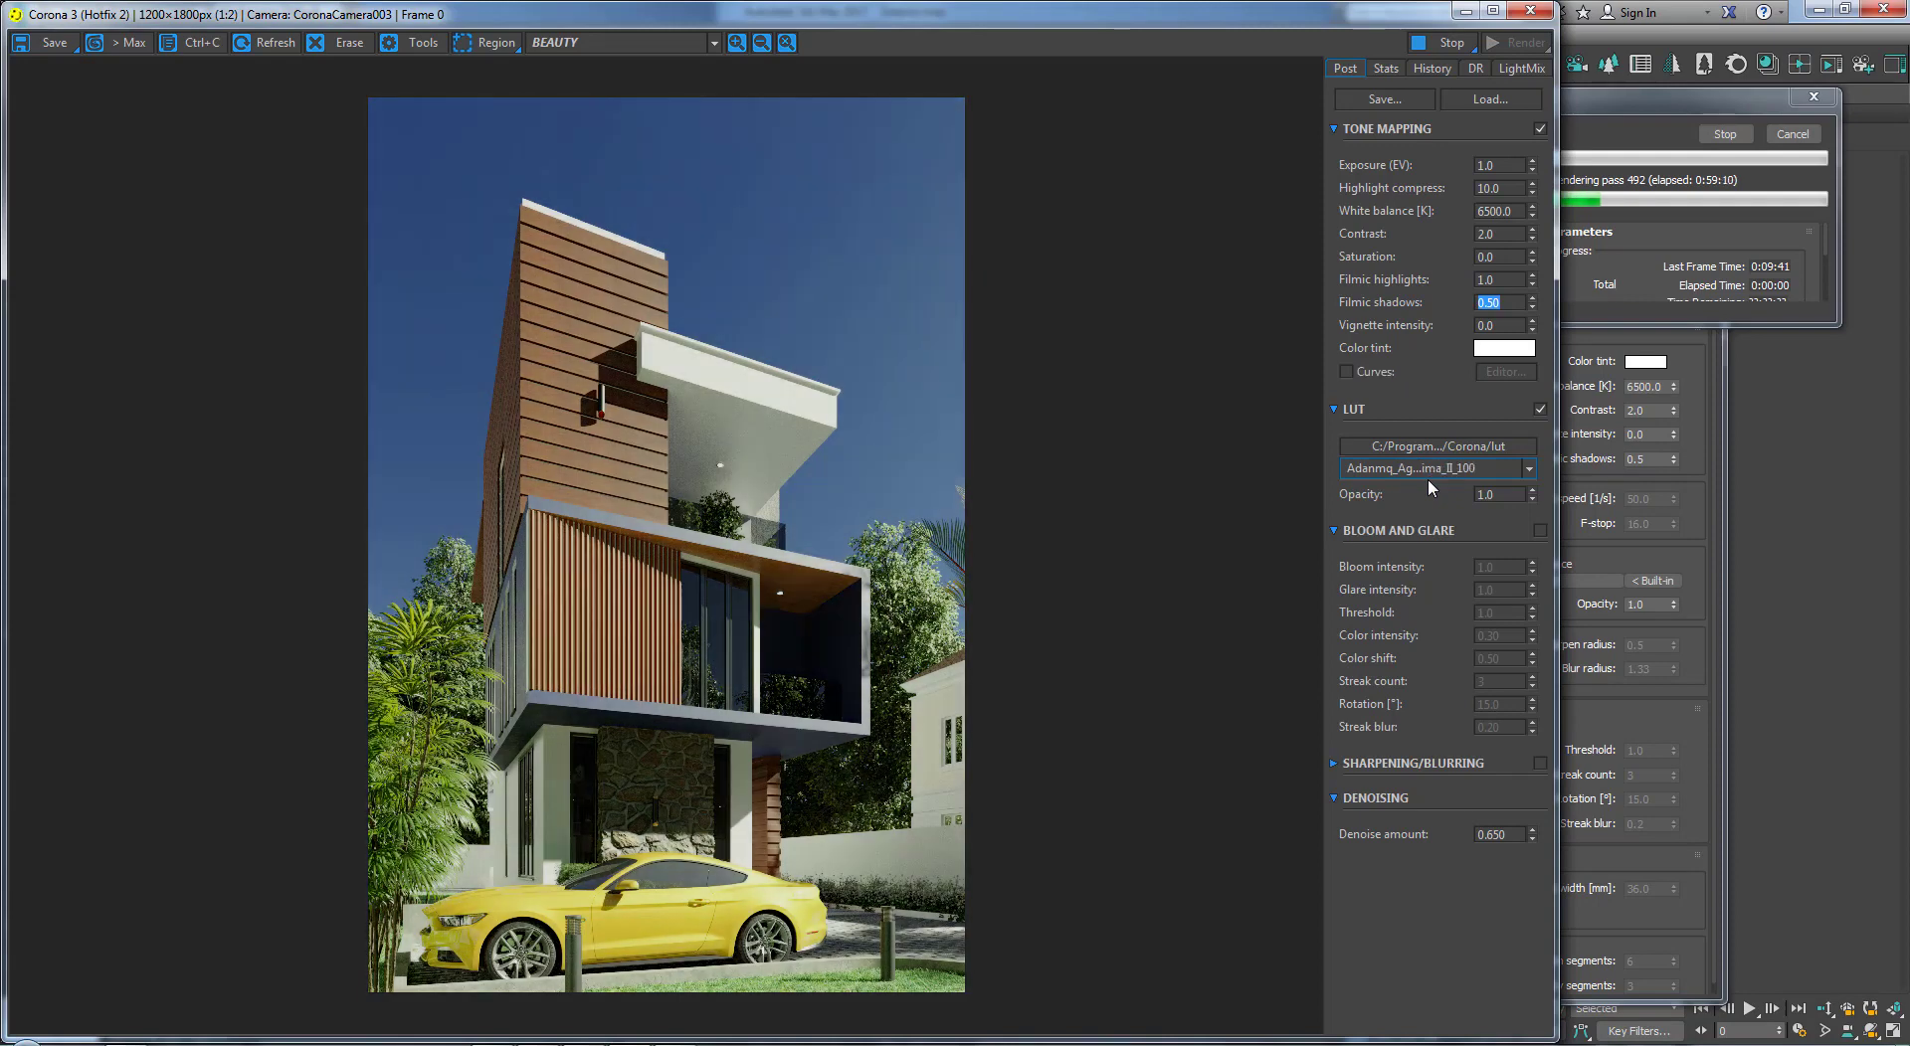
{"action": "scroll", "coordinate": [1428, 480], "scroll_direction": "down", "scroll_amount": 1}
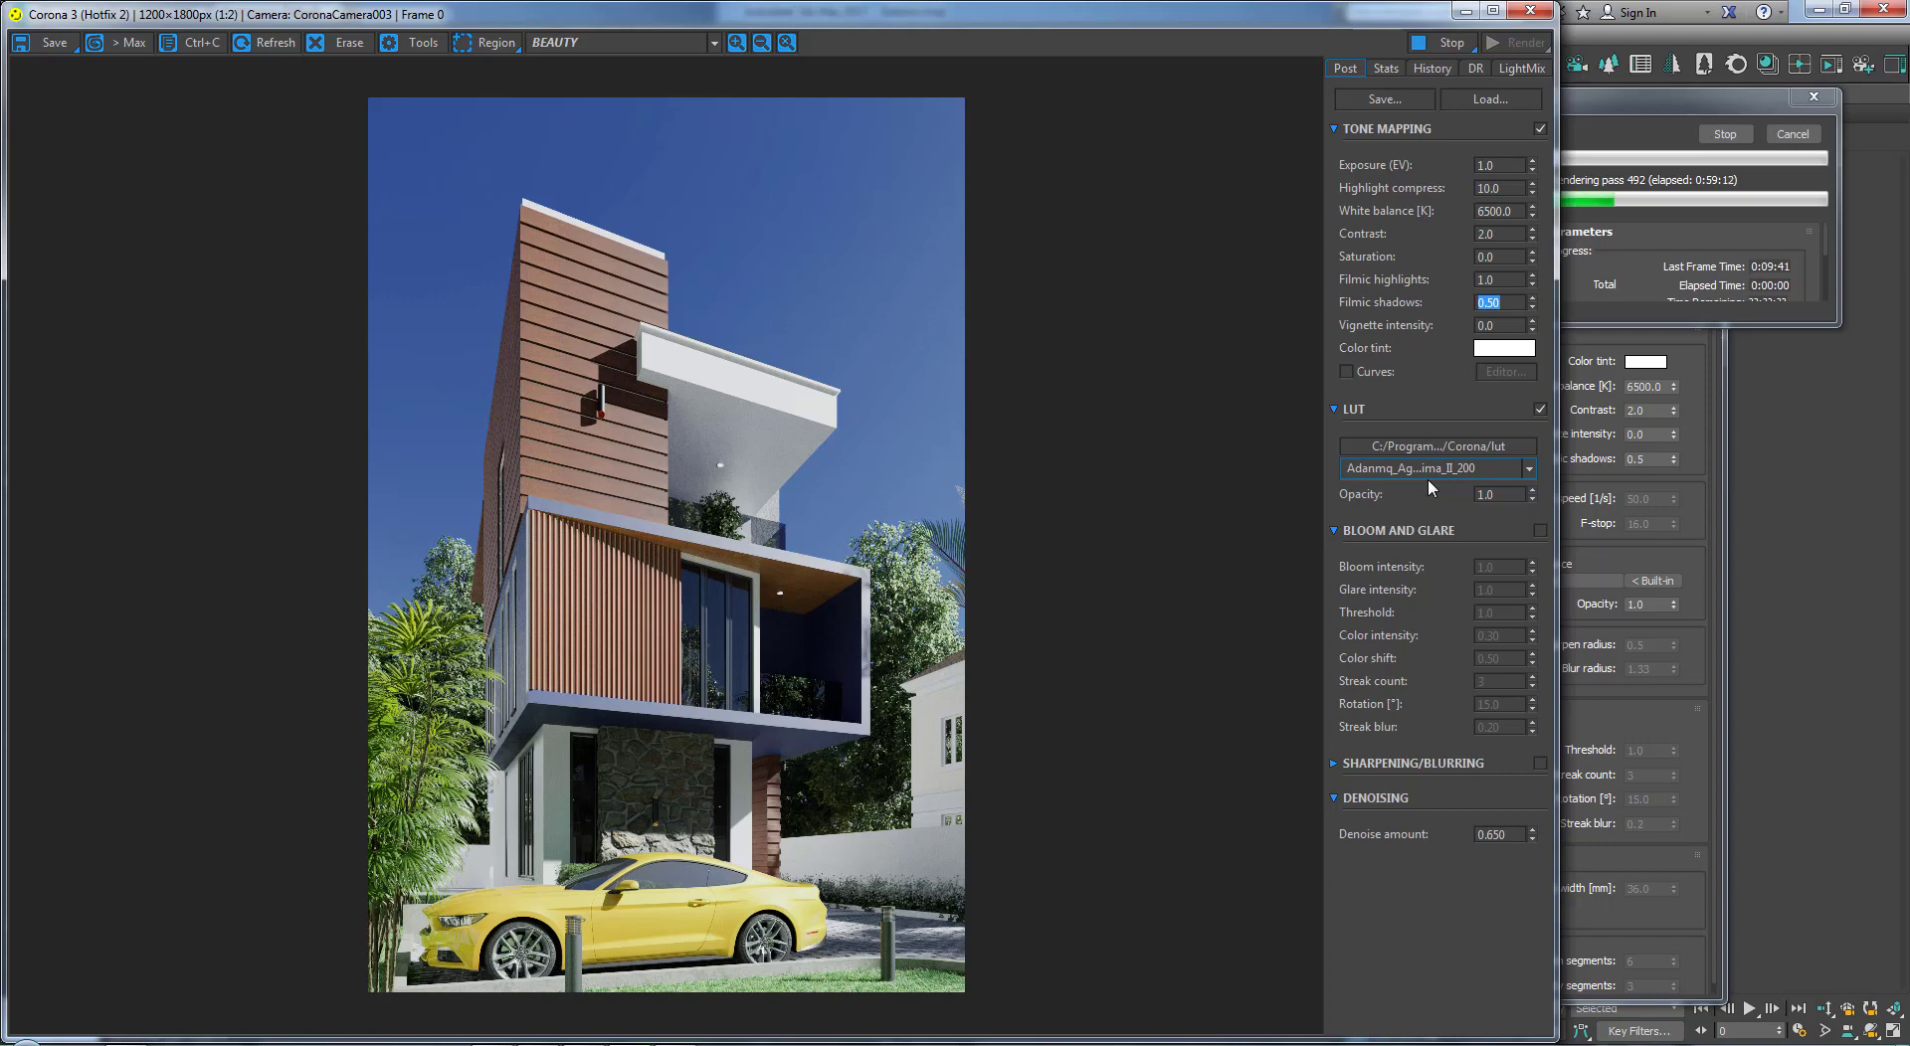
{"action": "scroll", "coordinate": [1428, 477], "scroll_direction": "down", "scroll_amount": 1}
Step: Set the LUT opacity to 0.5 while viewing the car and lower facade at full size
{"action": "scroll", "coordinate": [697, 634], "scroll_direction": "up", "scroll_amount": 1}
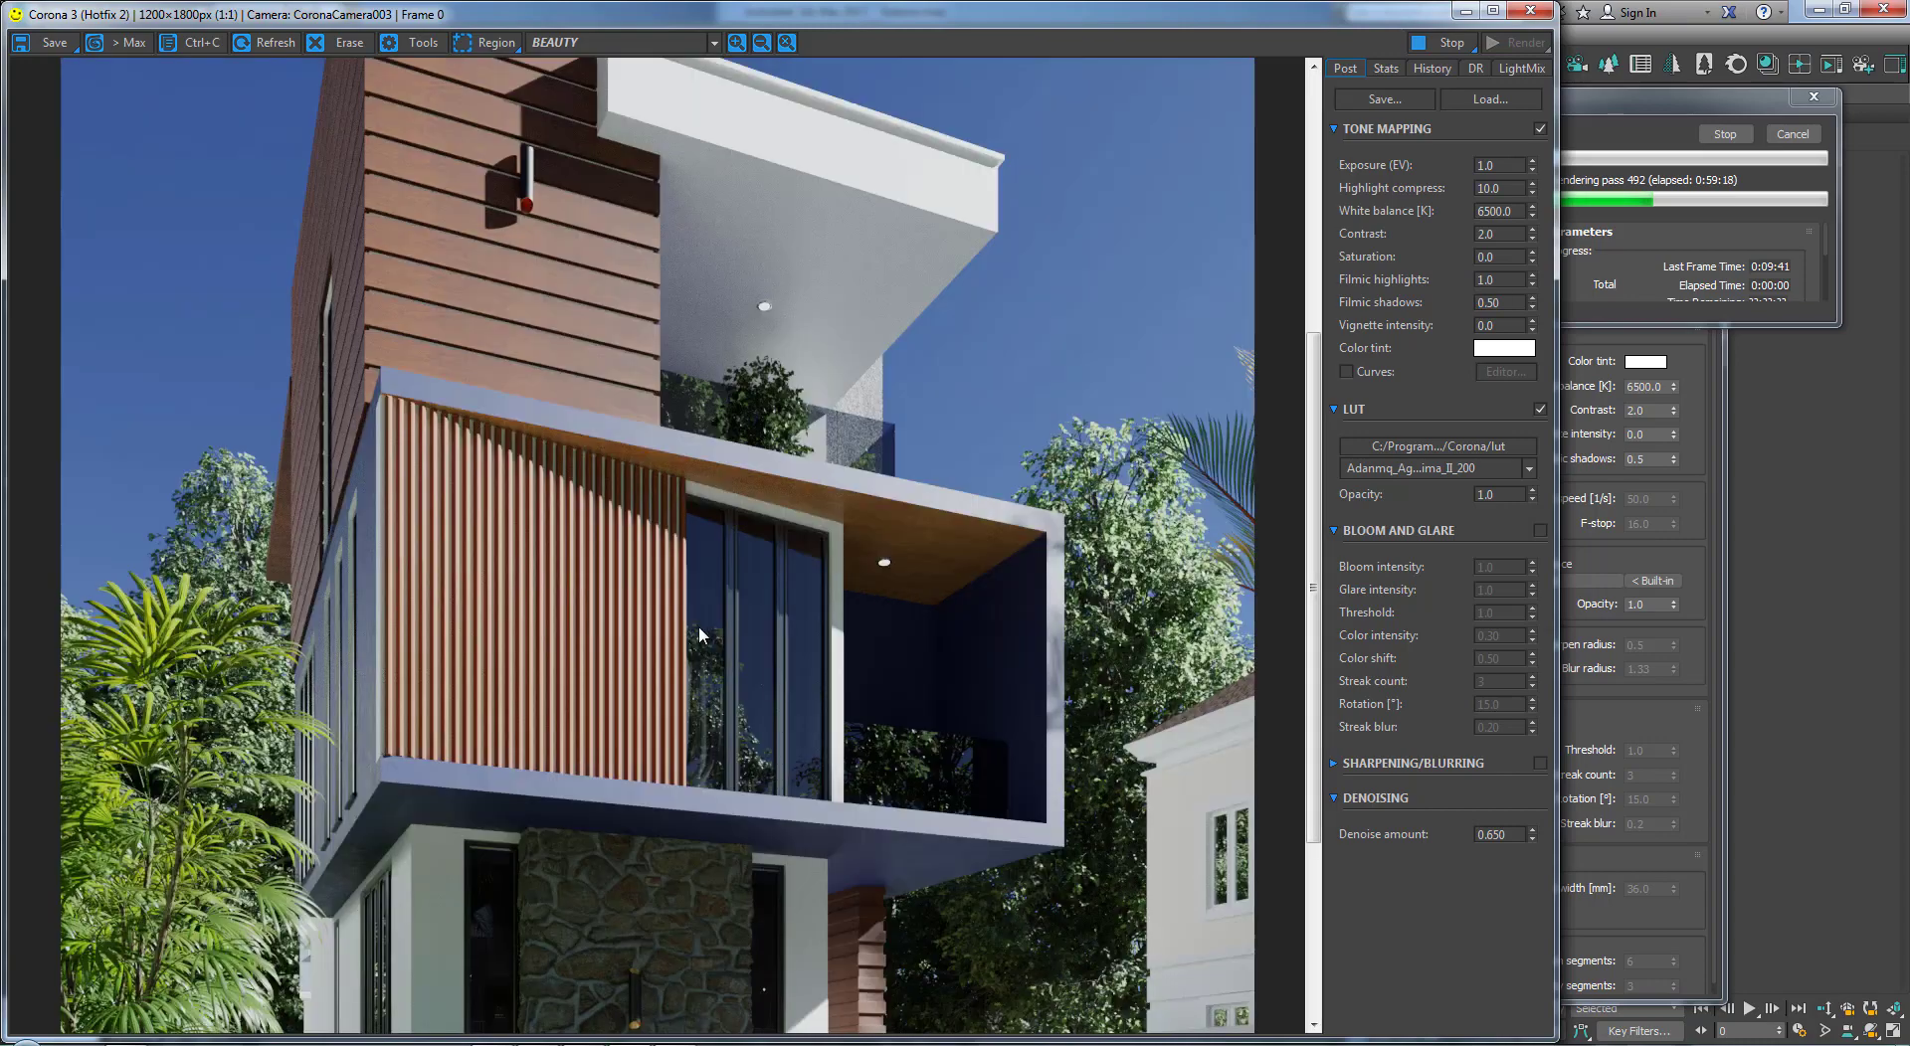
{"action": "left_click_drag", "start_coordinate": [1327, 531], "coordinate": [1326, 705]}
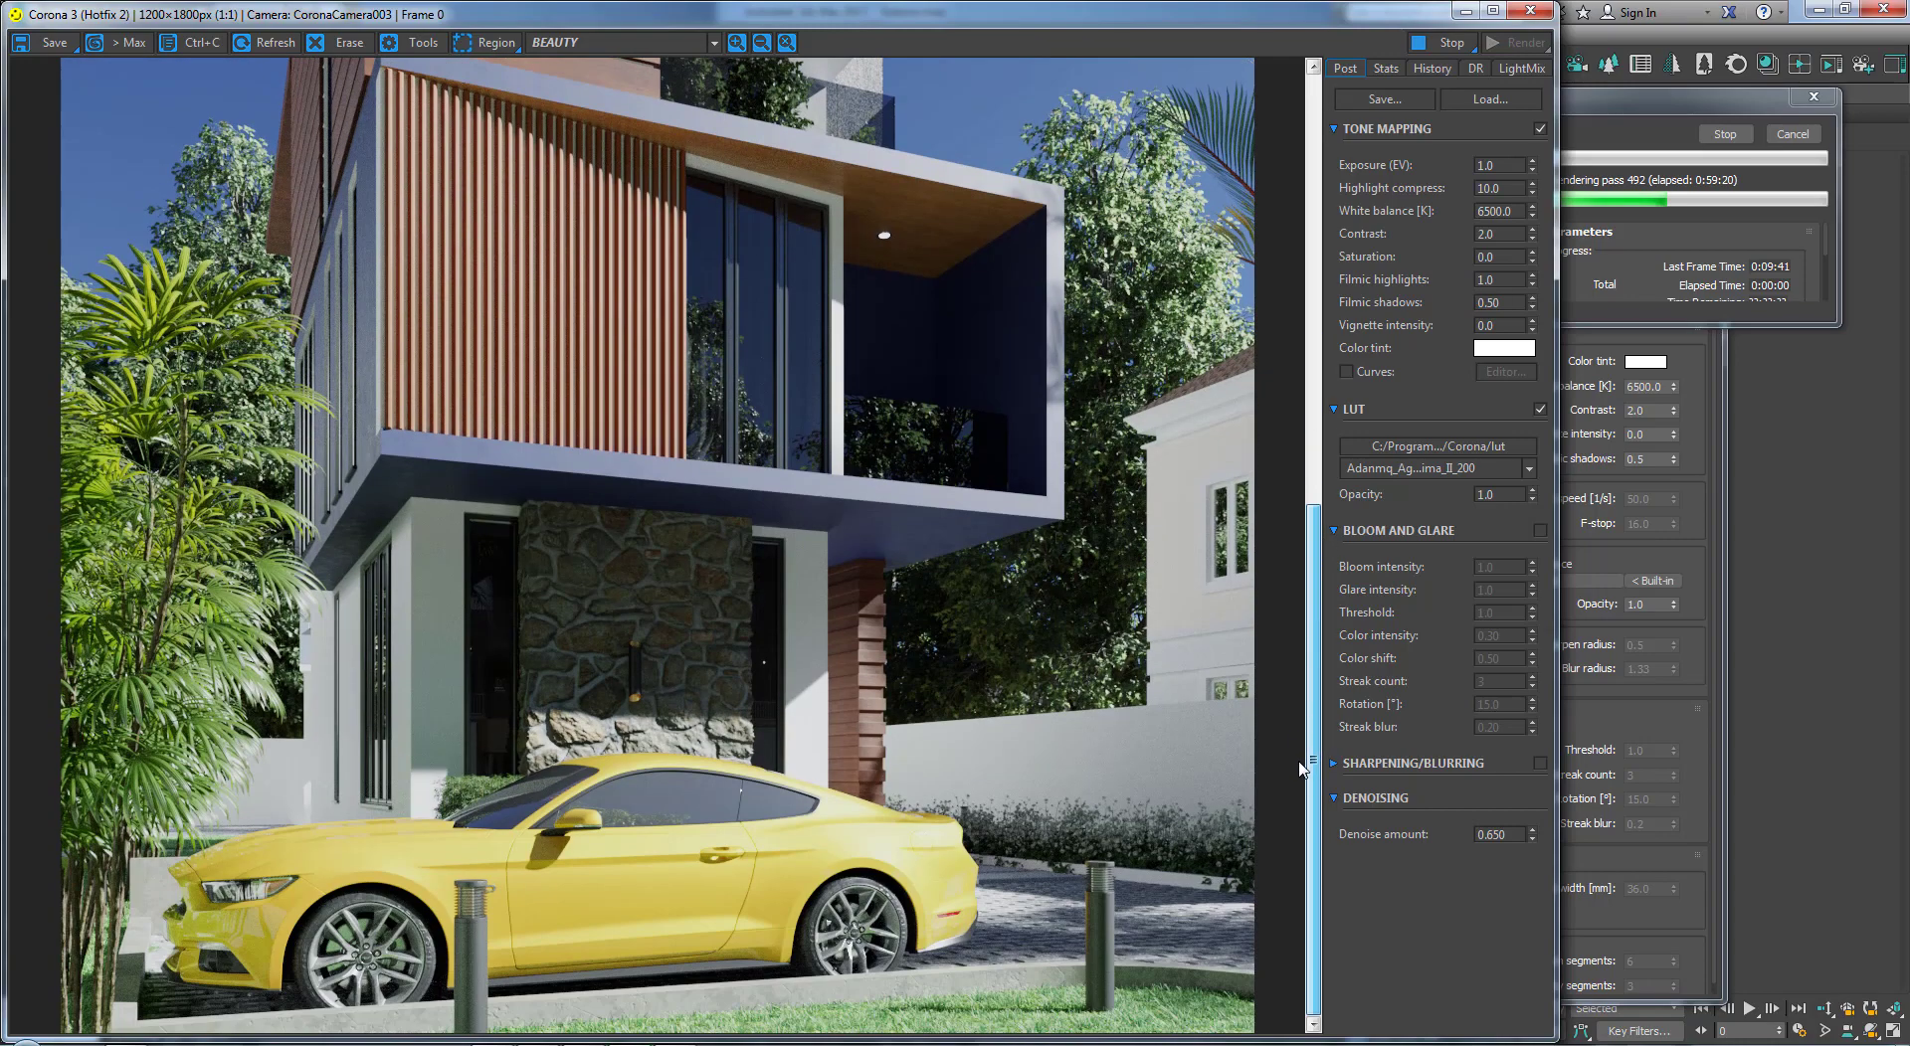
{"action": "key", "text": "ctrl+a"}
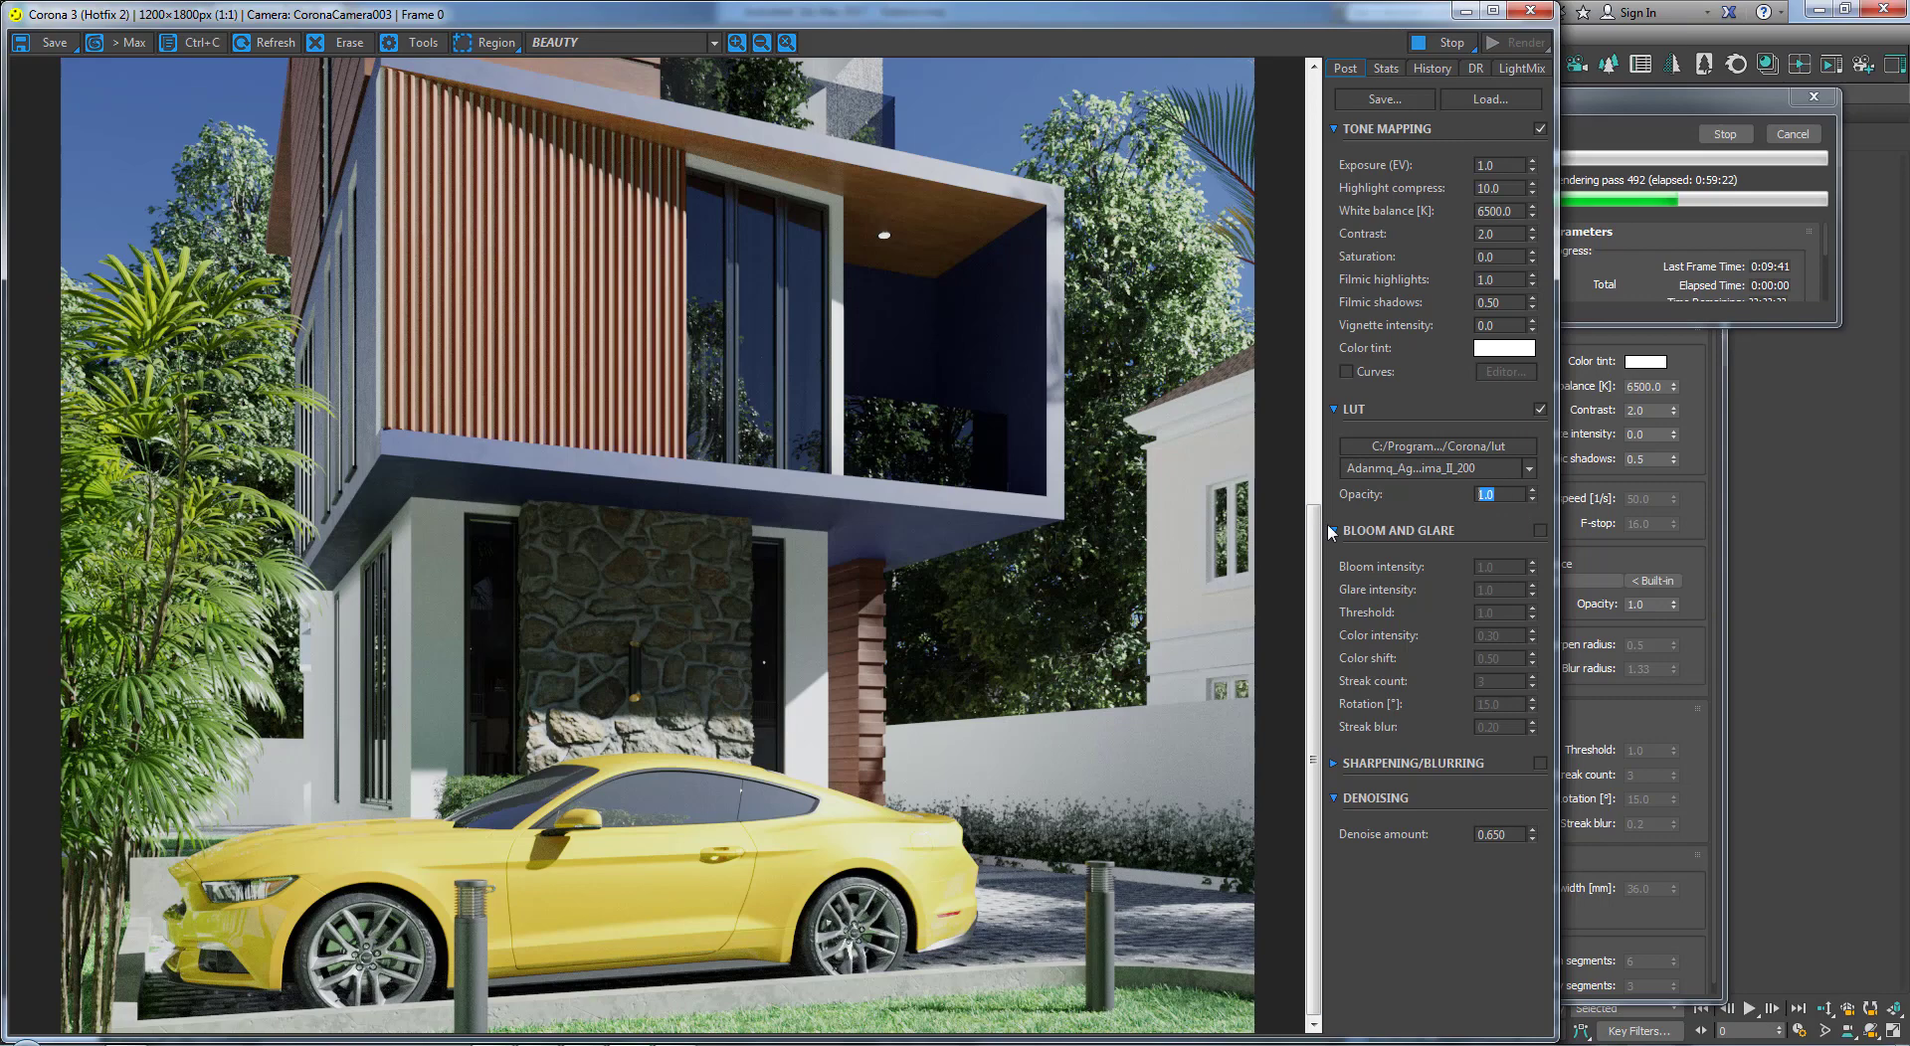
{"action": "type", "text": ".2"}
{"action": "key", "text": "Return"}
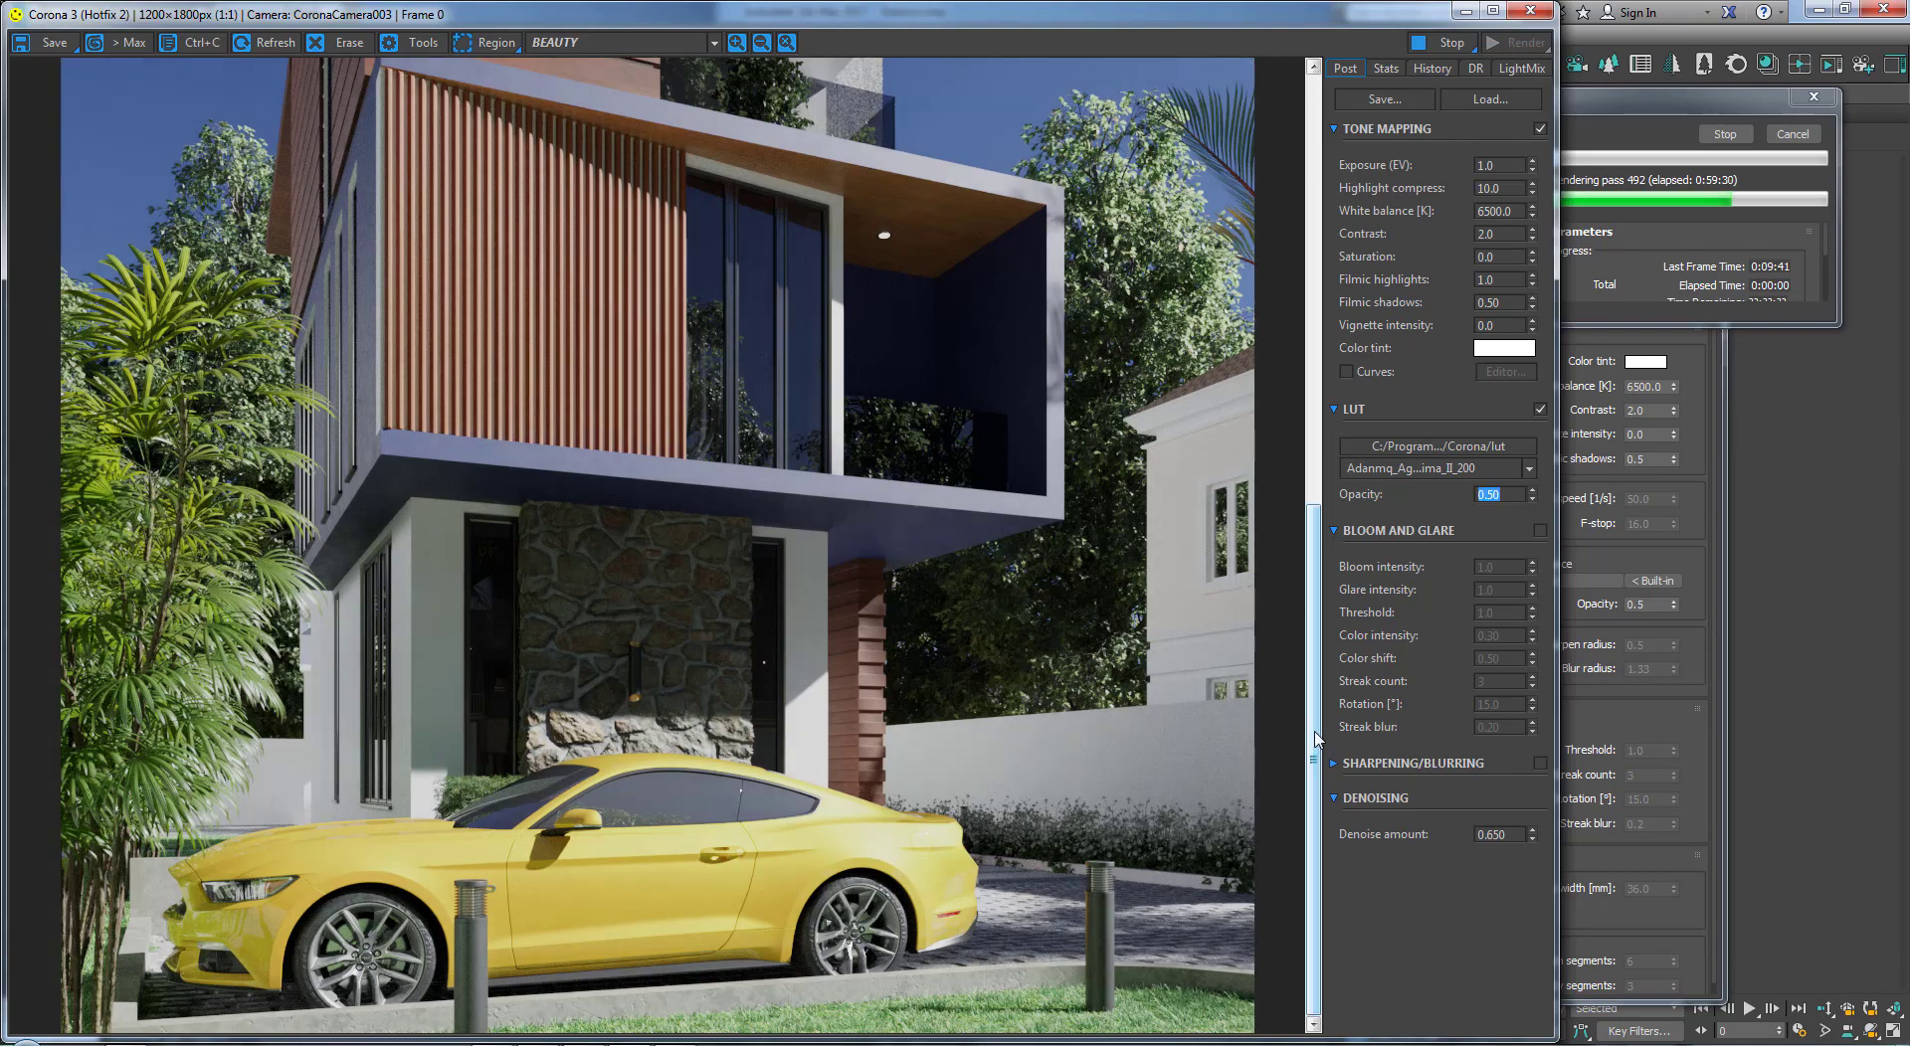
Step: Examine the roof slab, slatted cladding, stone wall and car with the LUT at reduced opacity
{"action": "left_click_drag", "start_coordinate": [1315, 741], "coordinate": [1315, 471]}
{"action": "left_click", "coordinate": [848, 547]}
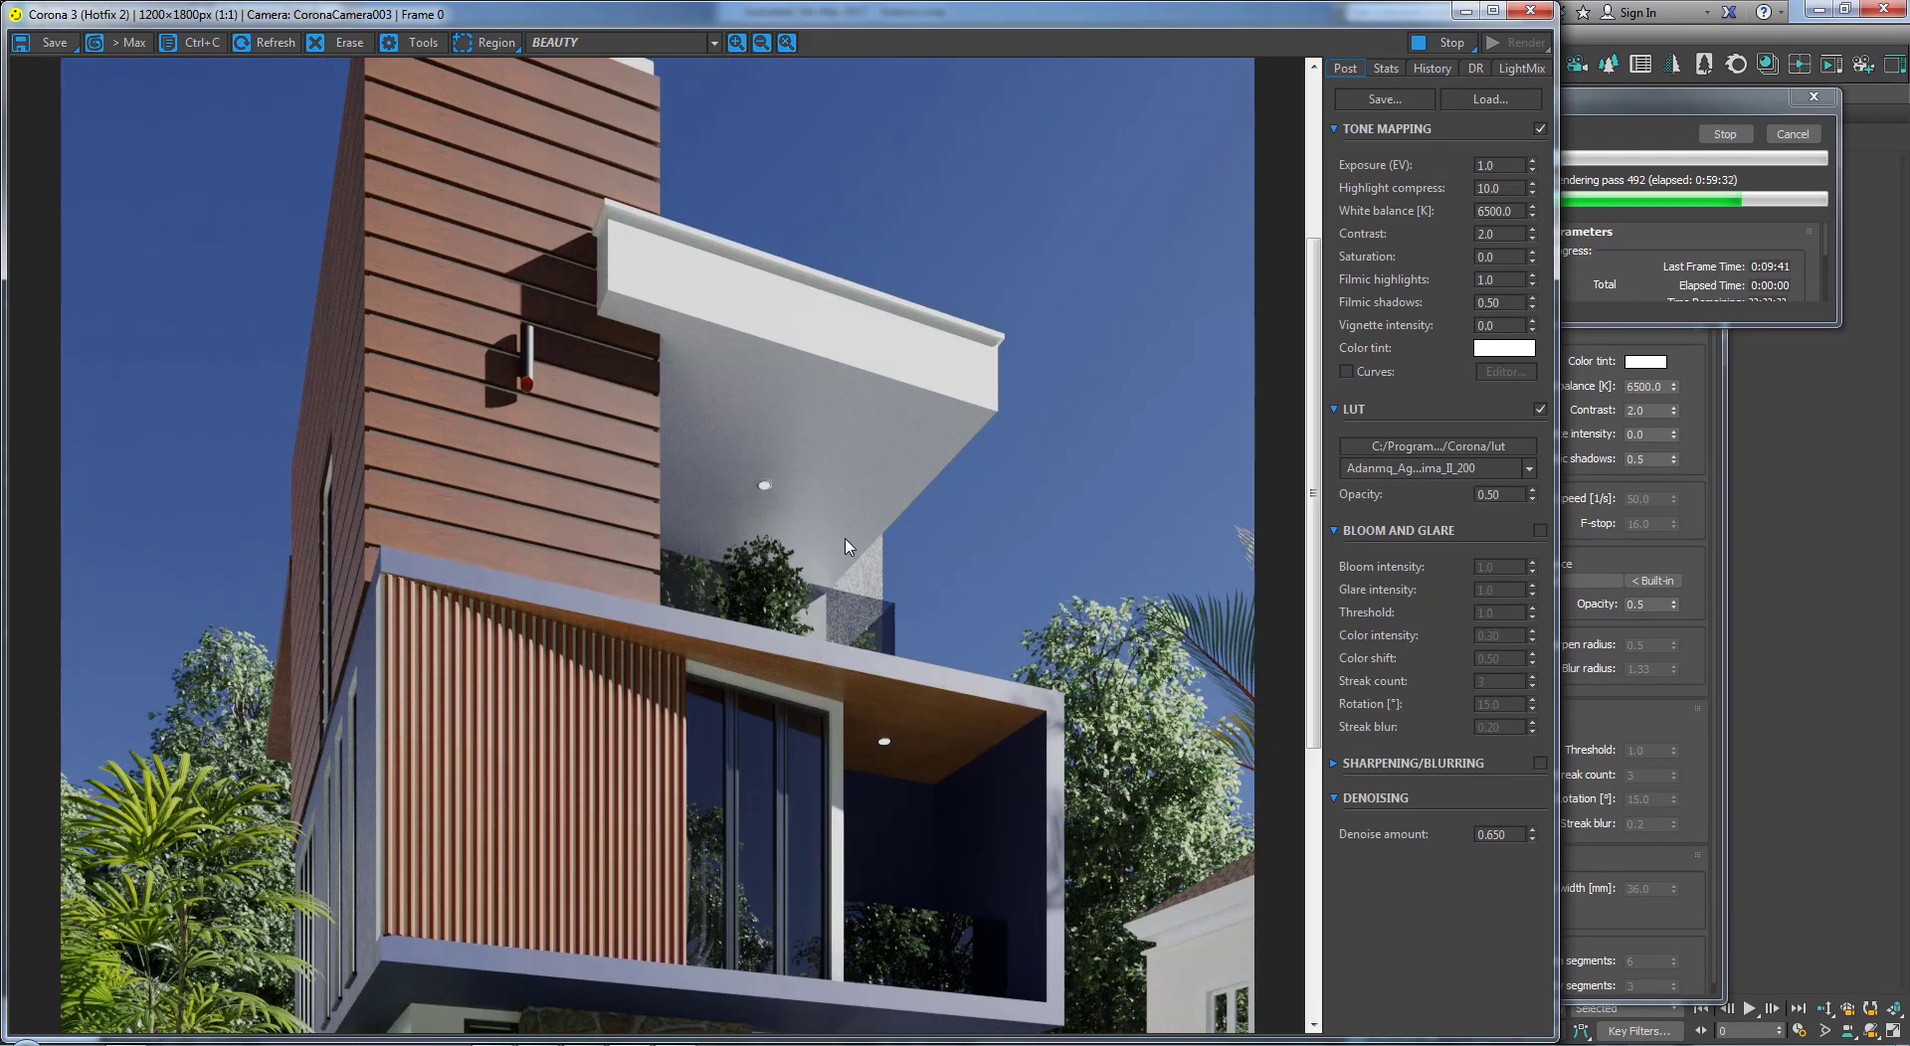
{"action": "scroll", "coordinate": [845, 545], "scroll_direction": "down", "scroll_amount": 1}
{"action": "scroll", "coordinate": [671, 847], "scroll_direction": "up", "scroll_amount": 2}
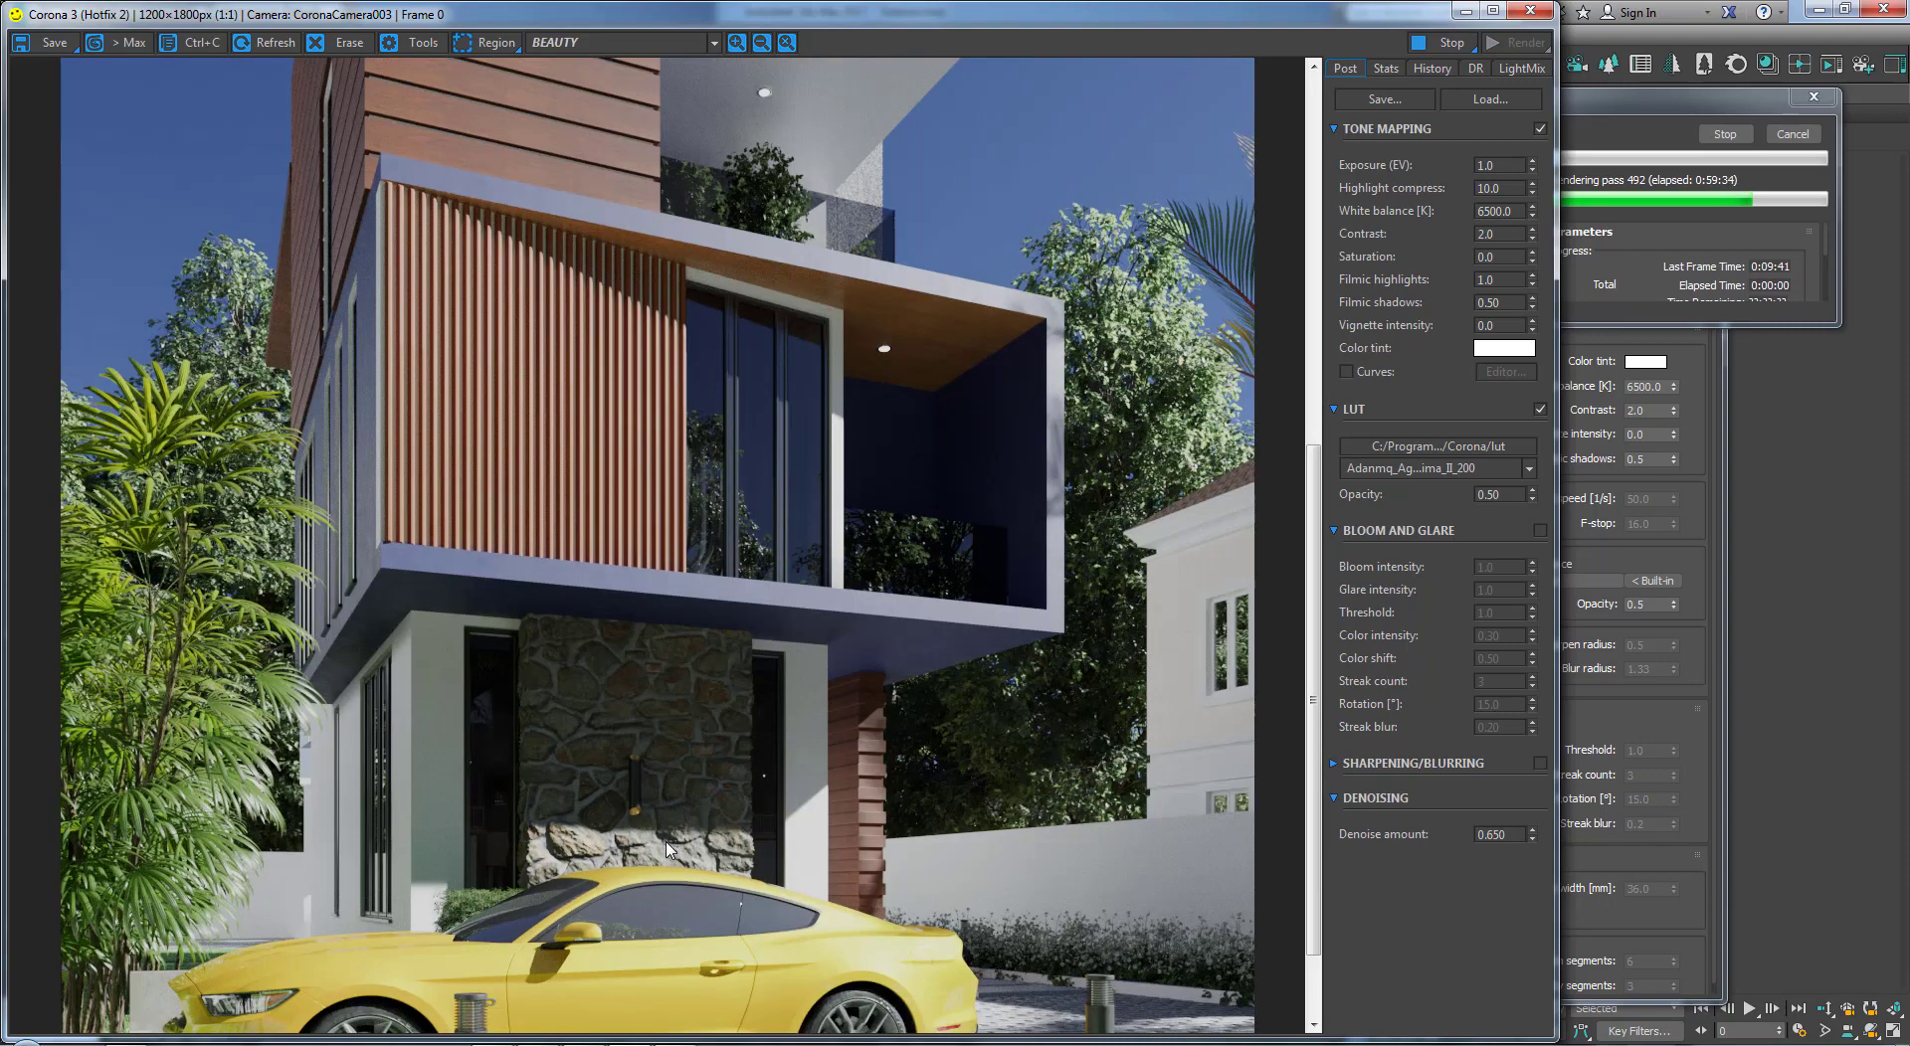
{"action": "scroll", "coordinate": [670, 848], "scroll_direction": "down", "scroll_amount": 2}
{"action": "scroll", "coordinate": [1308, 707], "scroll_direction": "up", "scroll_amount": 1}
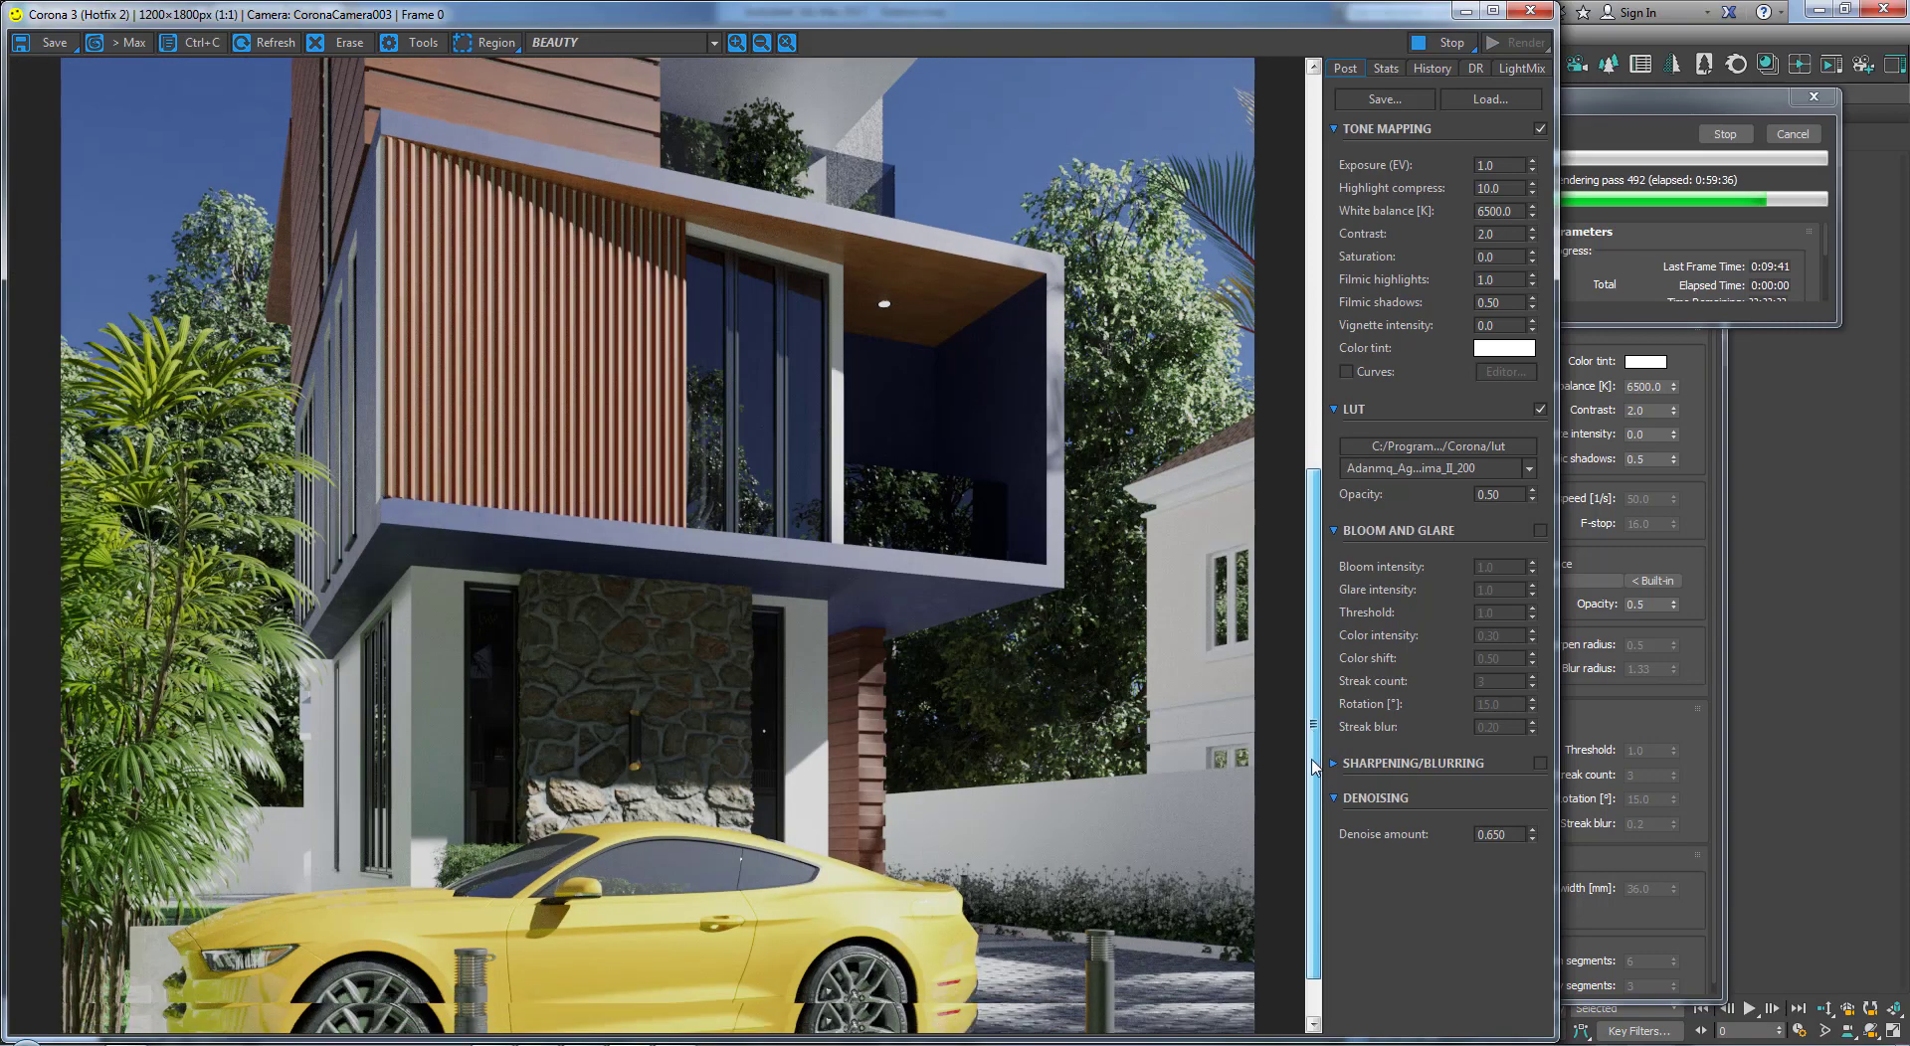
{"action": "left_click_drag", "start_coordinate": [1313, 707], "coordinate": [1315, 905]}
Step: Enable bloom and glare, try a glare intensity of 10, and return it to 1
{"action": "left_click", "coordinate": [1539, 530]}
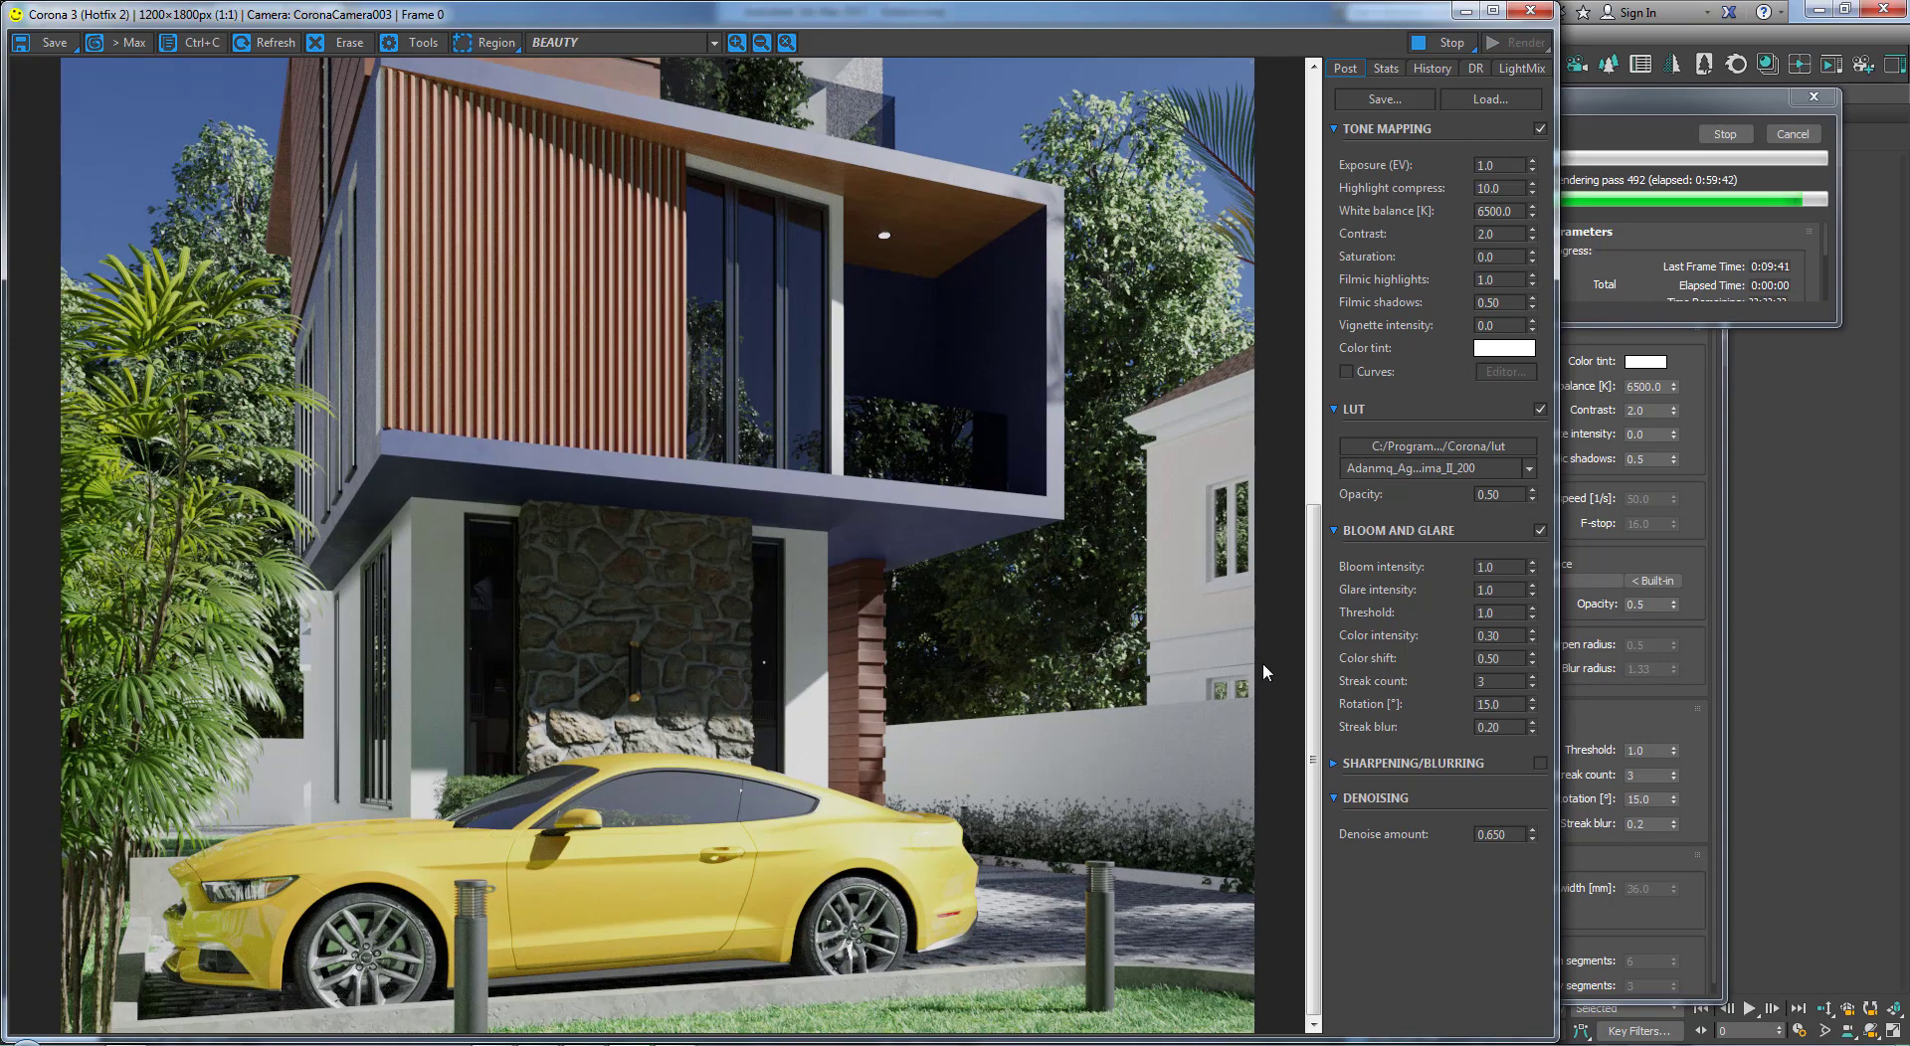
{"action": "left_click", "coordinate": [1532, 563]}
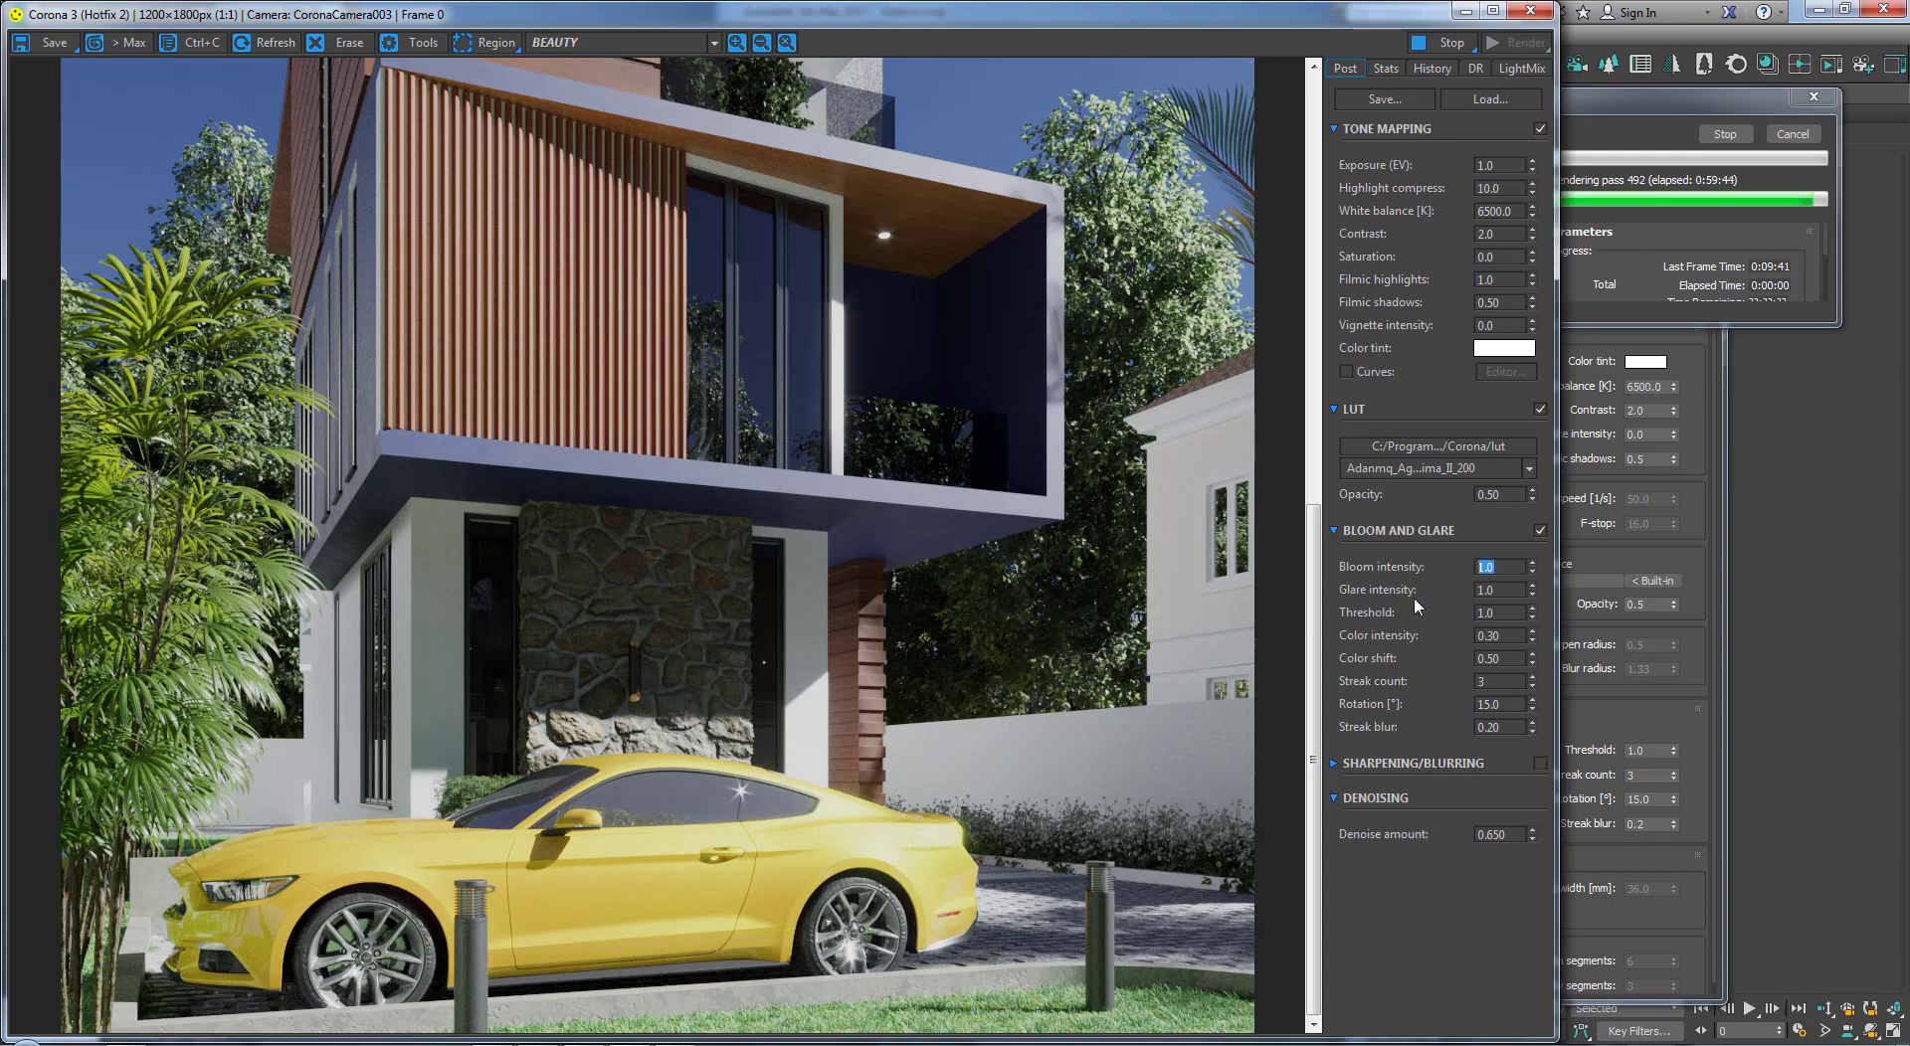
{"action": "key", "text": "Tab"}
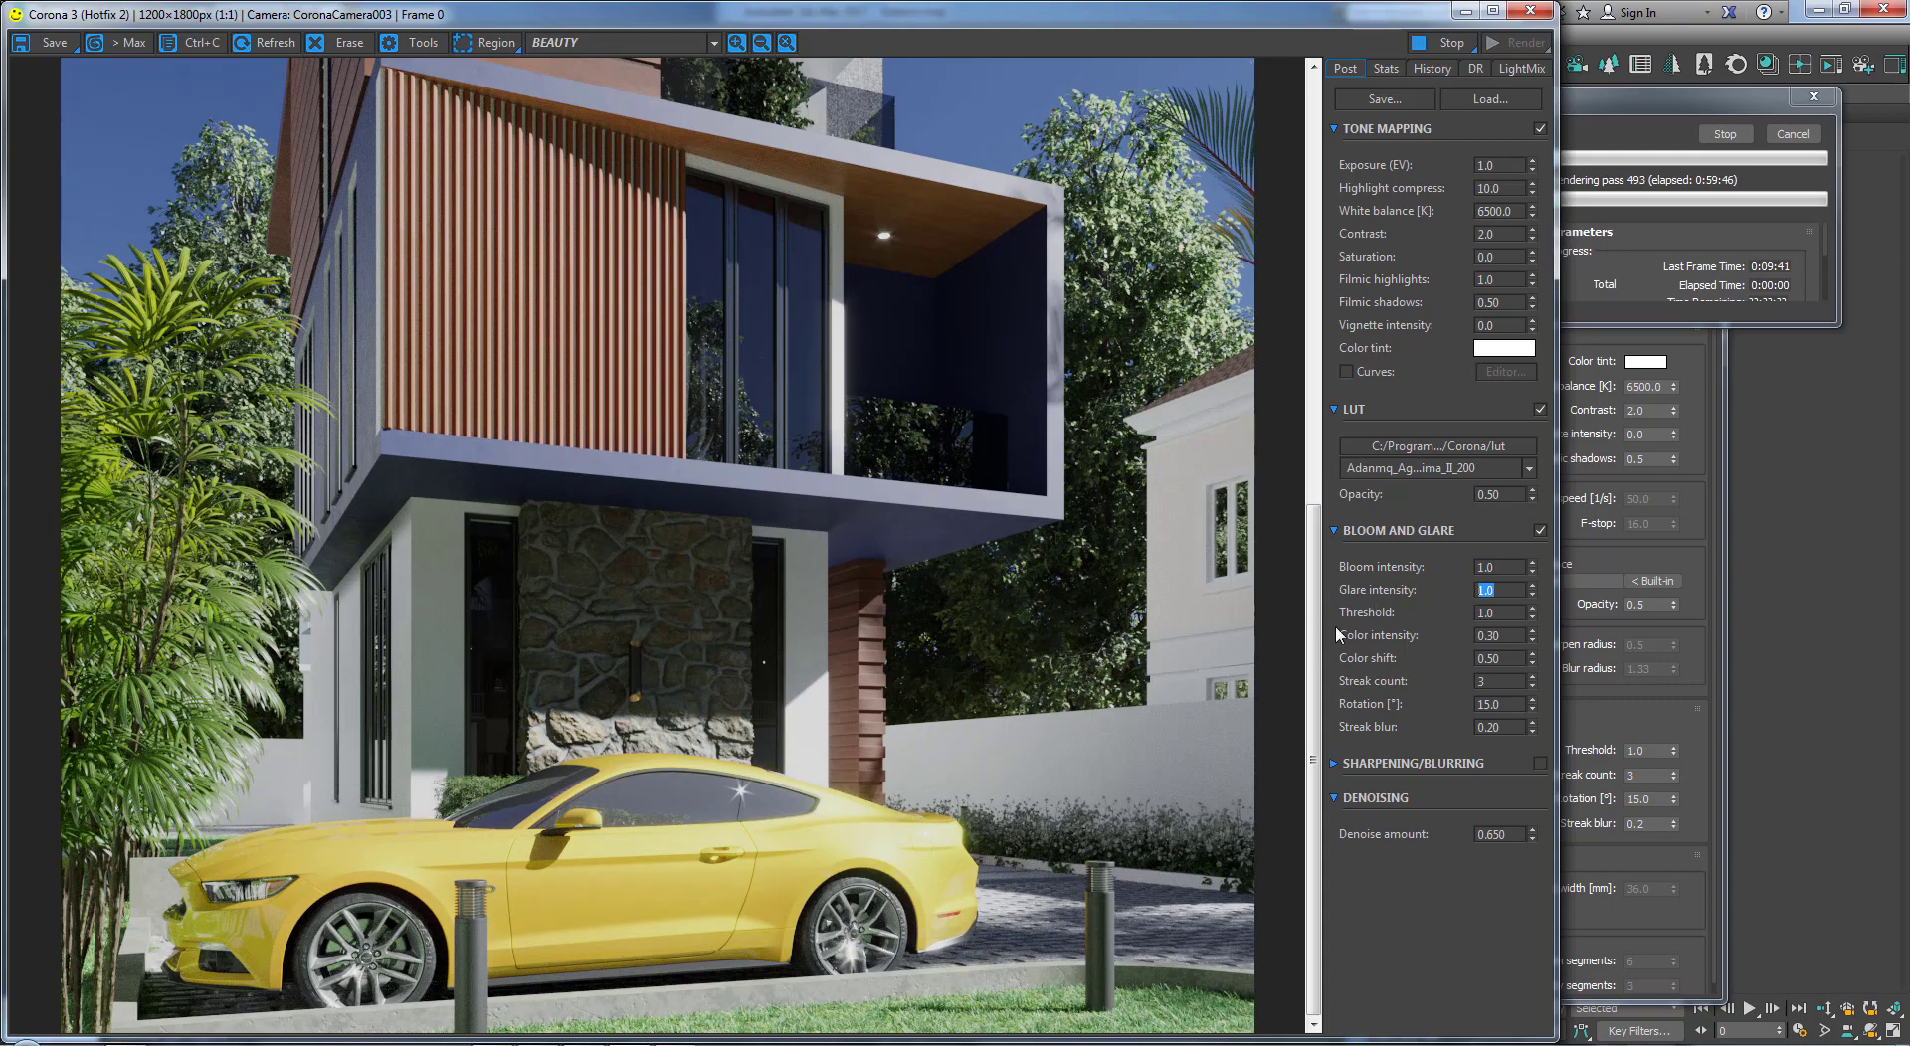
{"action": "type", "text": "10"}
{"action": "key", "text": "Return"}
{"action": "mouse_move", "coordinate": [1314, 610]}
{"action": "left_mouse_down"}
{"action": "mouse_move", "coordinate": [1315, 381]}
{"action": "mouse_move", "coordinate": [1321, 628]}
{"action": "left_mouse_up"}
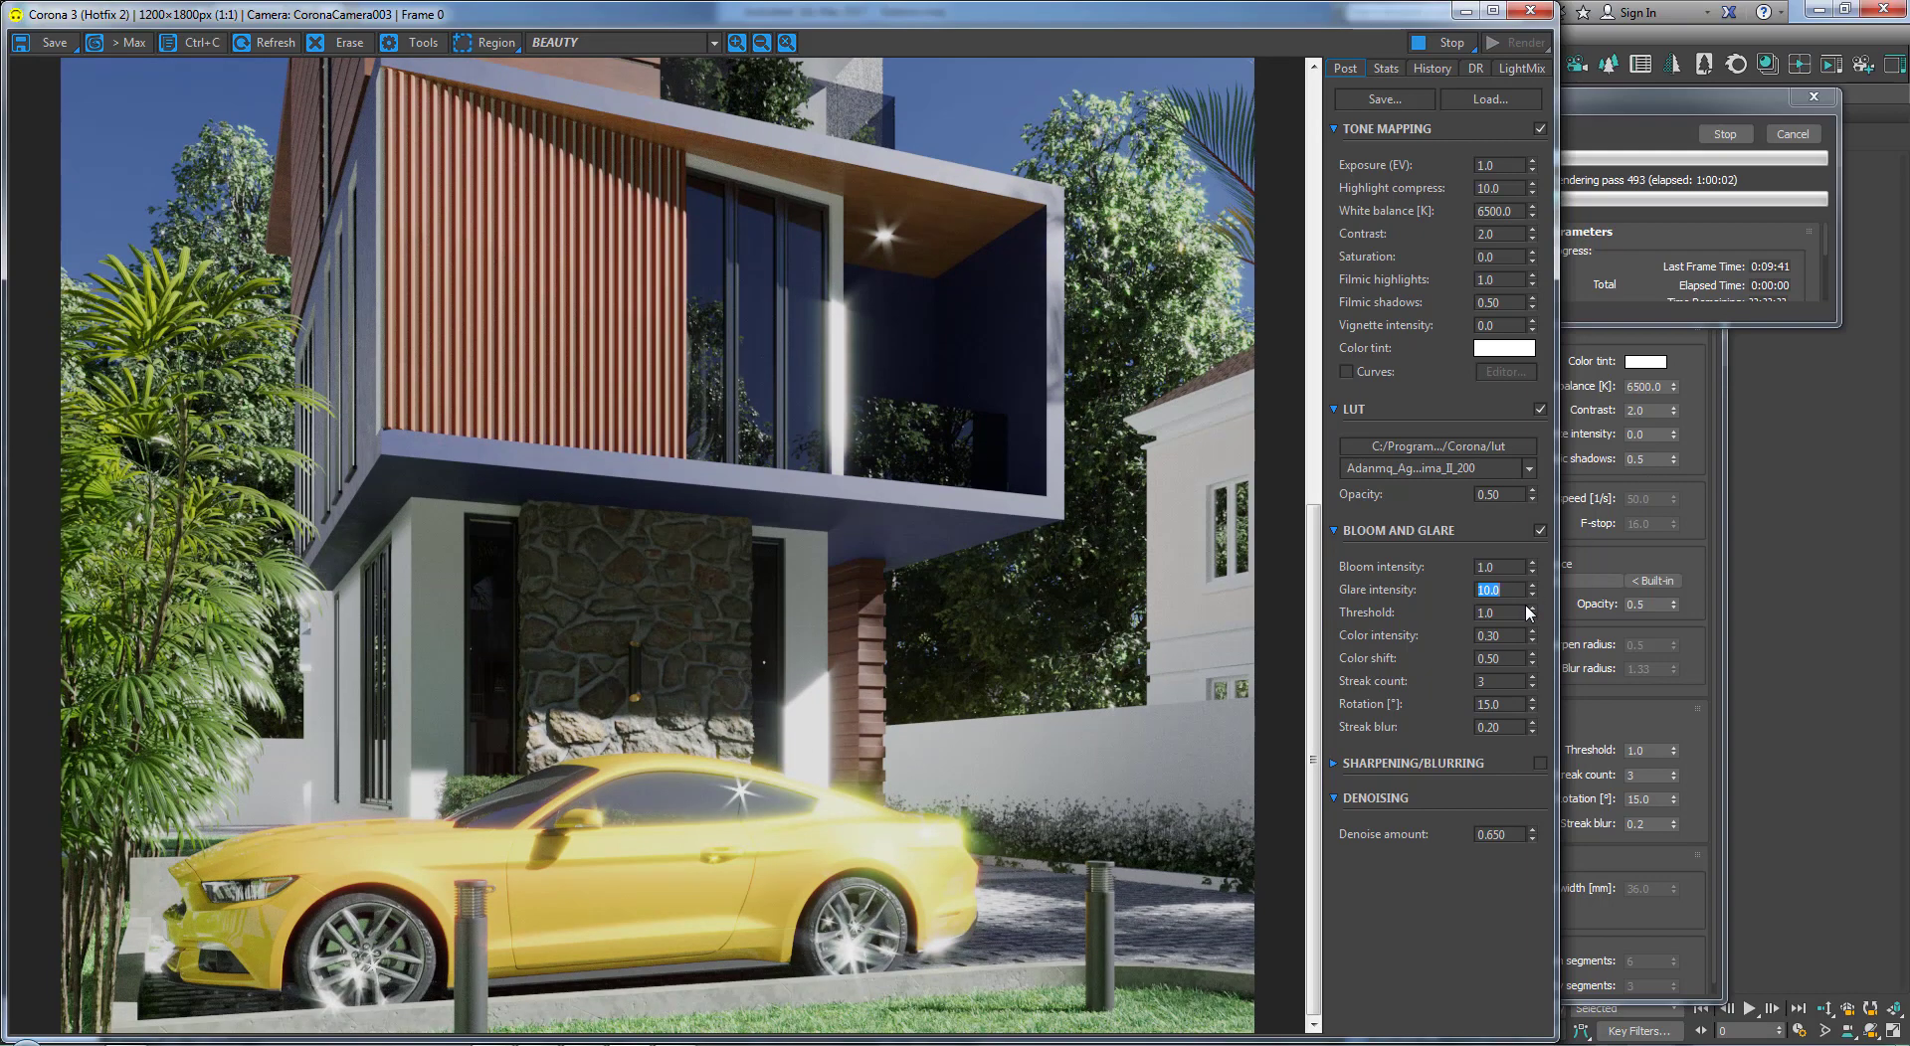
{"action": "type", "text": "1"}
{"action": "key", "text": "Return"}
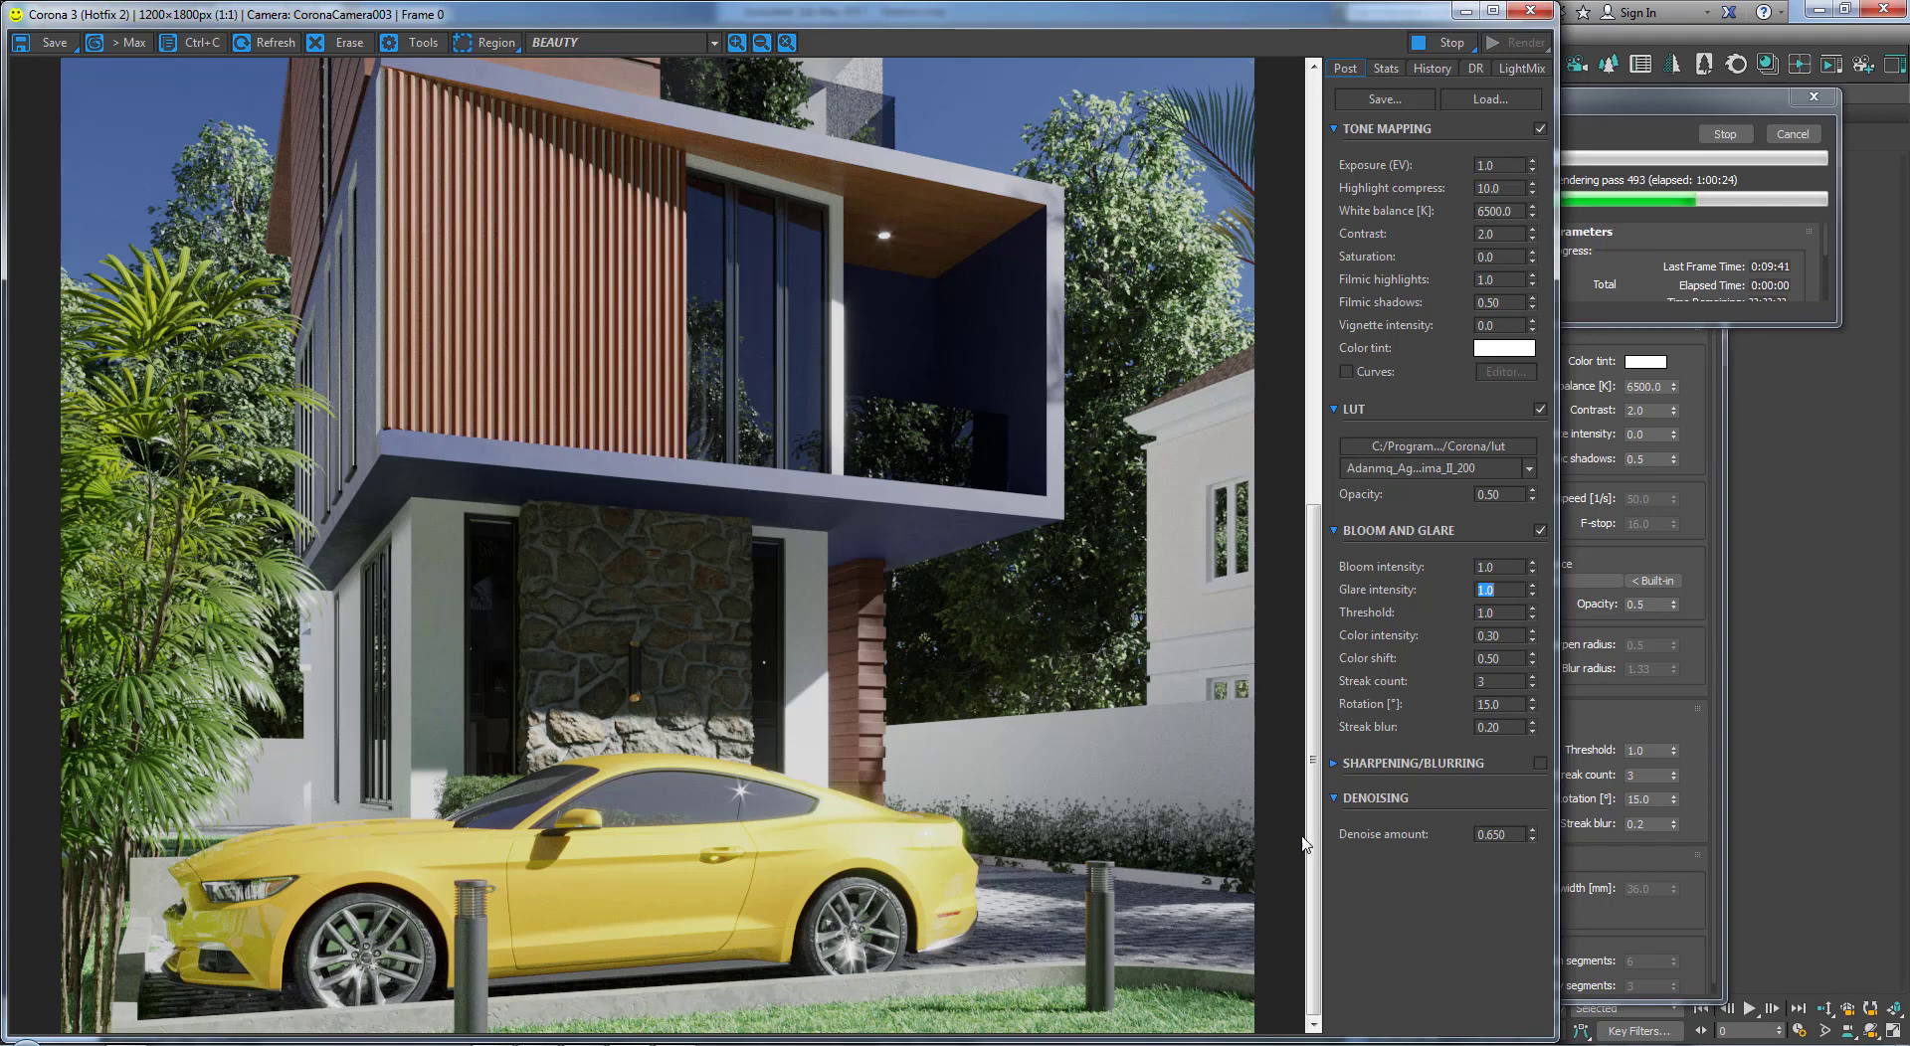
Step: Try a denoise amount of 0.5 on the render, and set it to 1
{"action": "mouse_move", "coordinate": [1323, 796]}
{"action": "left_mouse_down"}
{"action": "mouse_move", "coordinate": [1324, 588]}
{"action": "mouse_move", "coordinate": [1318, 817]}
{"action": "left_mouse_up"}
{"action": "left_click_drag", "start_coordinate": [1502, 837], "coordinate": [1486, 840]}
{"action": "type", "text": "0.5"}
{"action": "key", "text": "Return"}
{"action": "left_click_drag", "start_coordinate": [1315, 771], "coordinate": [1313, 580]}
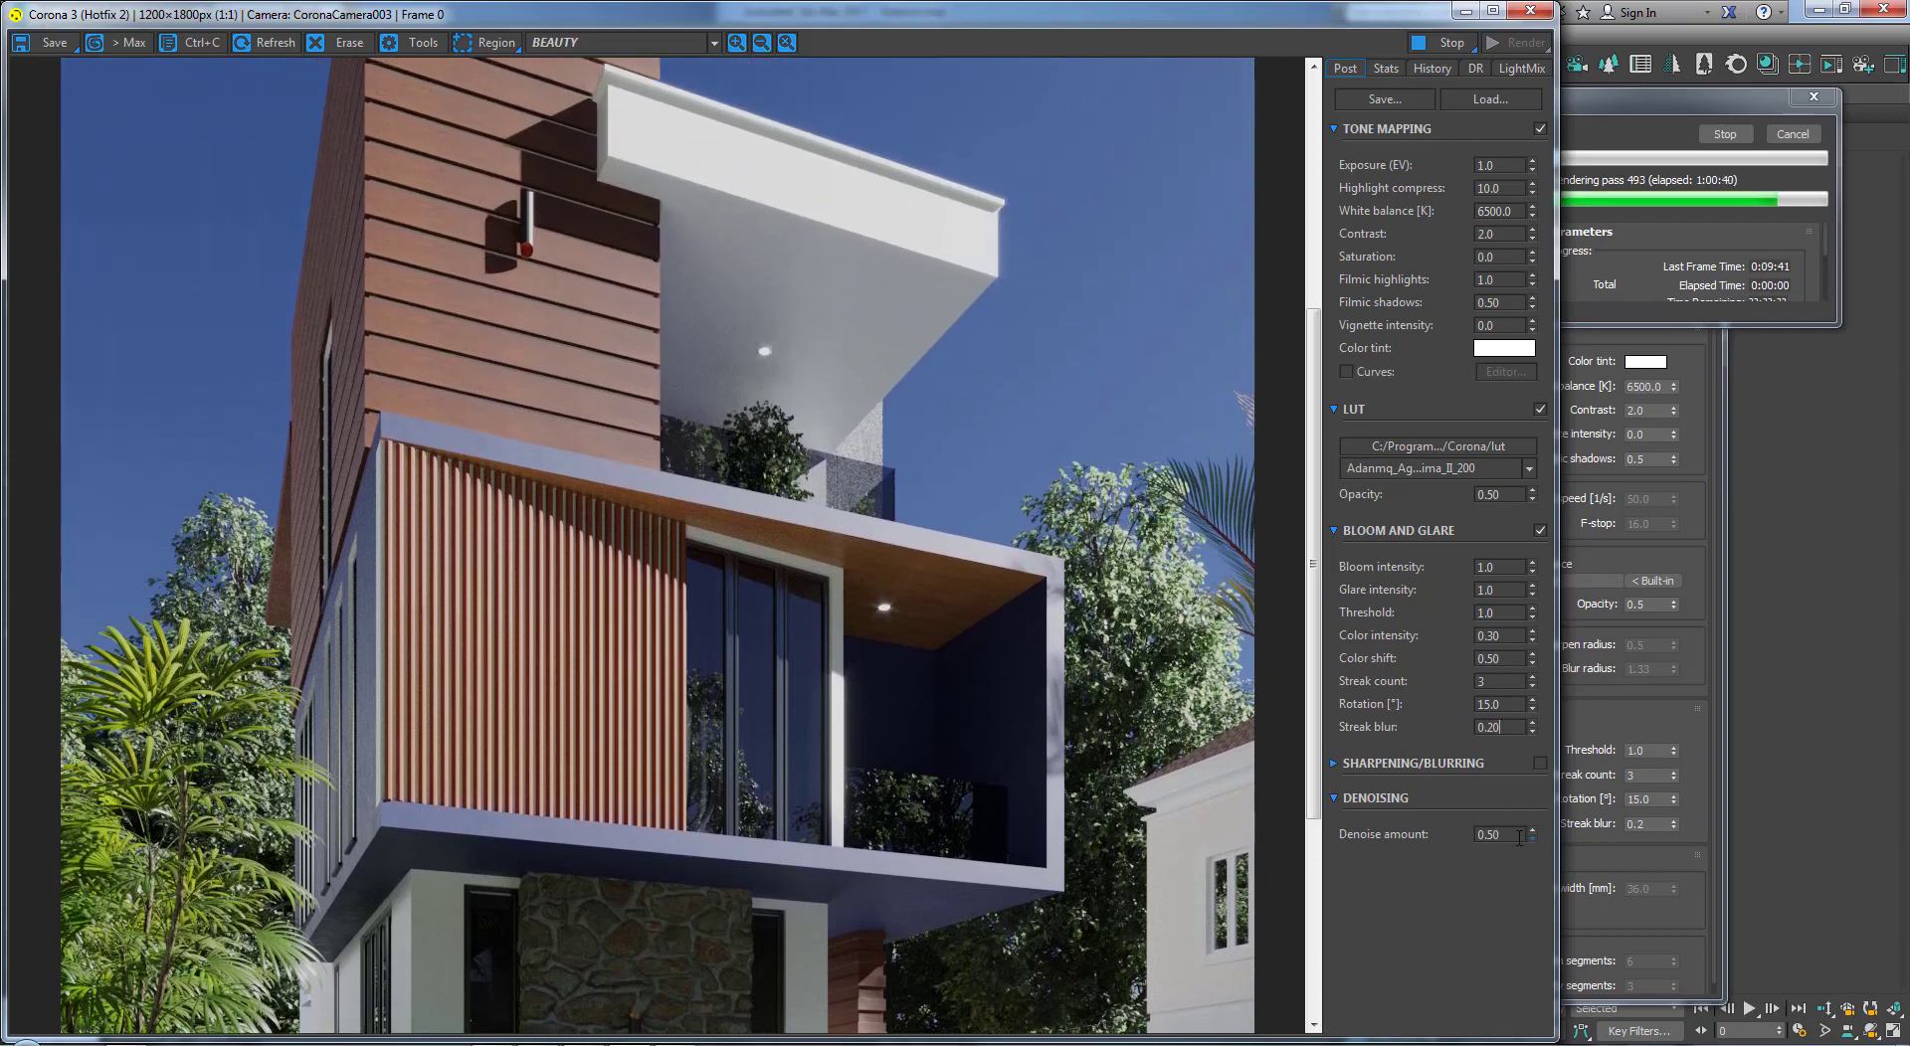
{"action": "double_click", "coordinate": [1488, 834]}
{"action": "type", "text": "."}
{"action": "left_click_drag", "start_coordinate": [1311, 746], "coordinate": [1313, 978]}
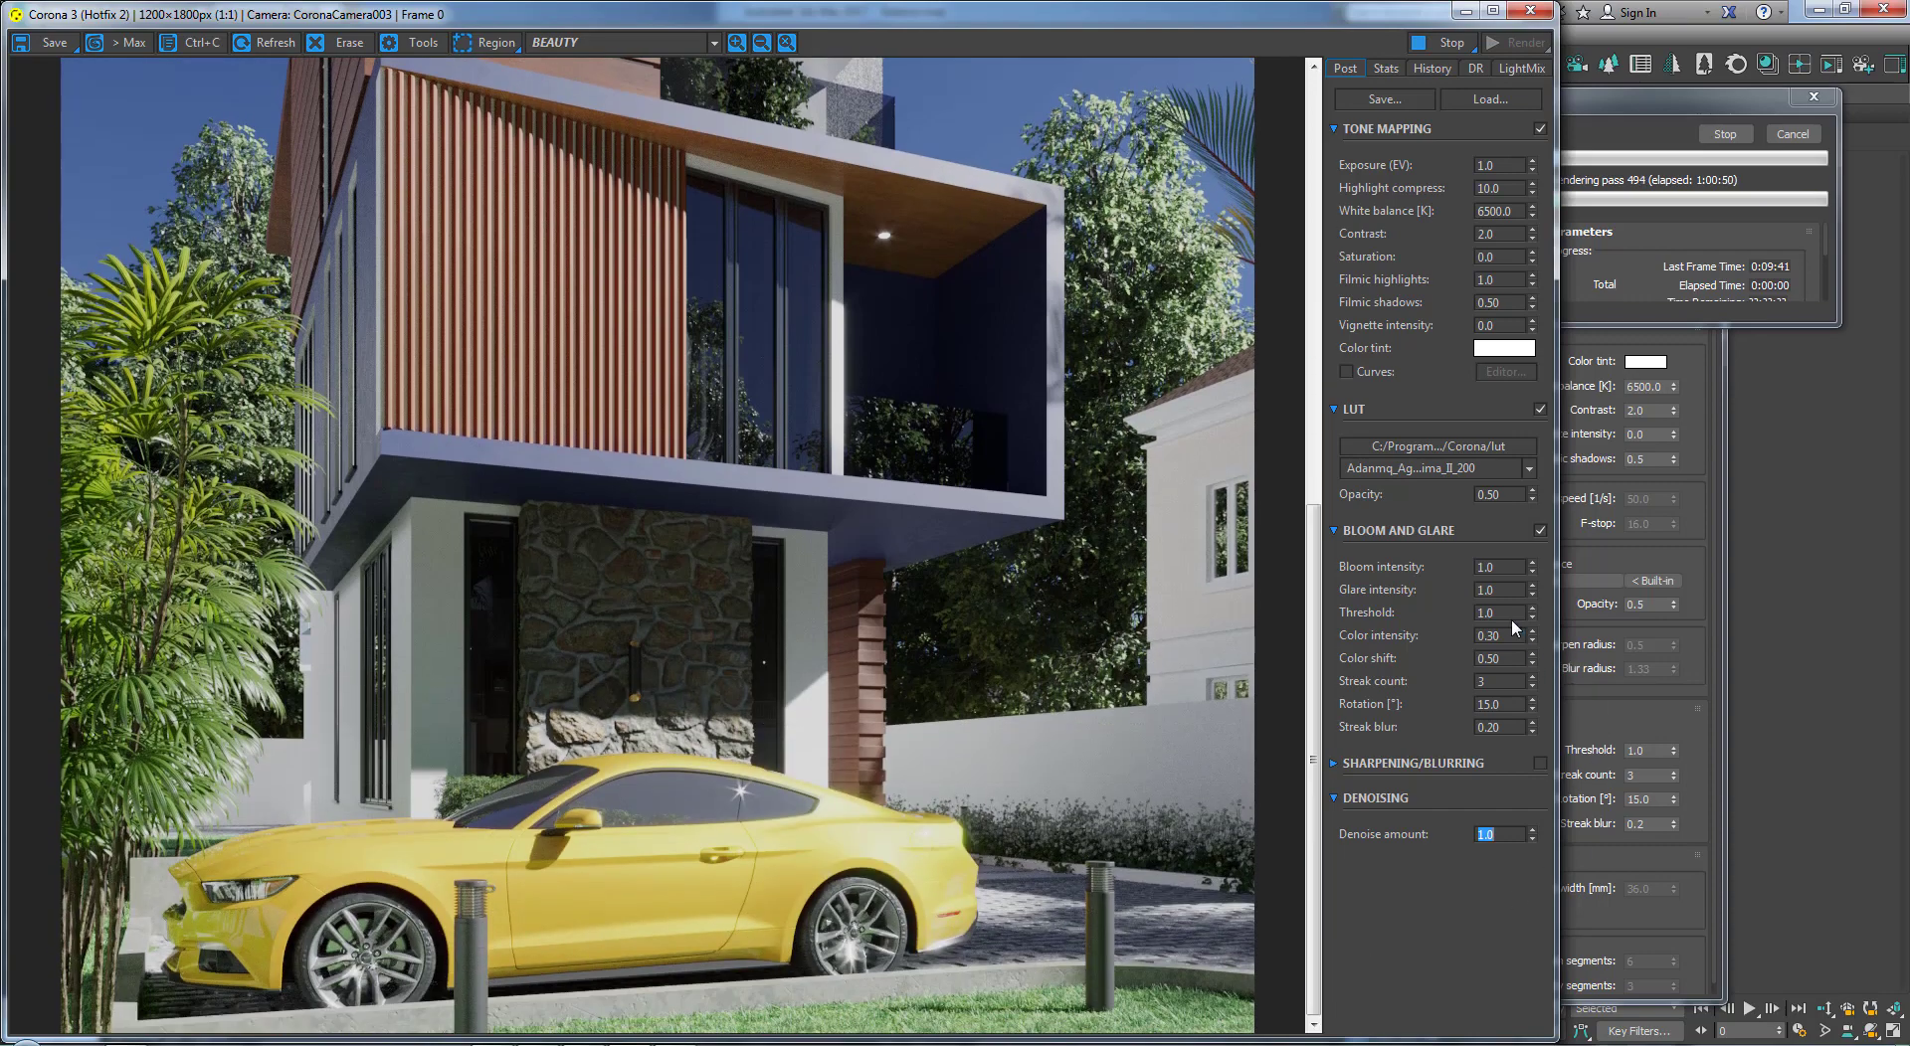
Step: Turn off bloom and glare, and show the render statistics while viewing the upper part of the house
{"action": "left_click", "coordinate": [1539, 531]}
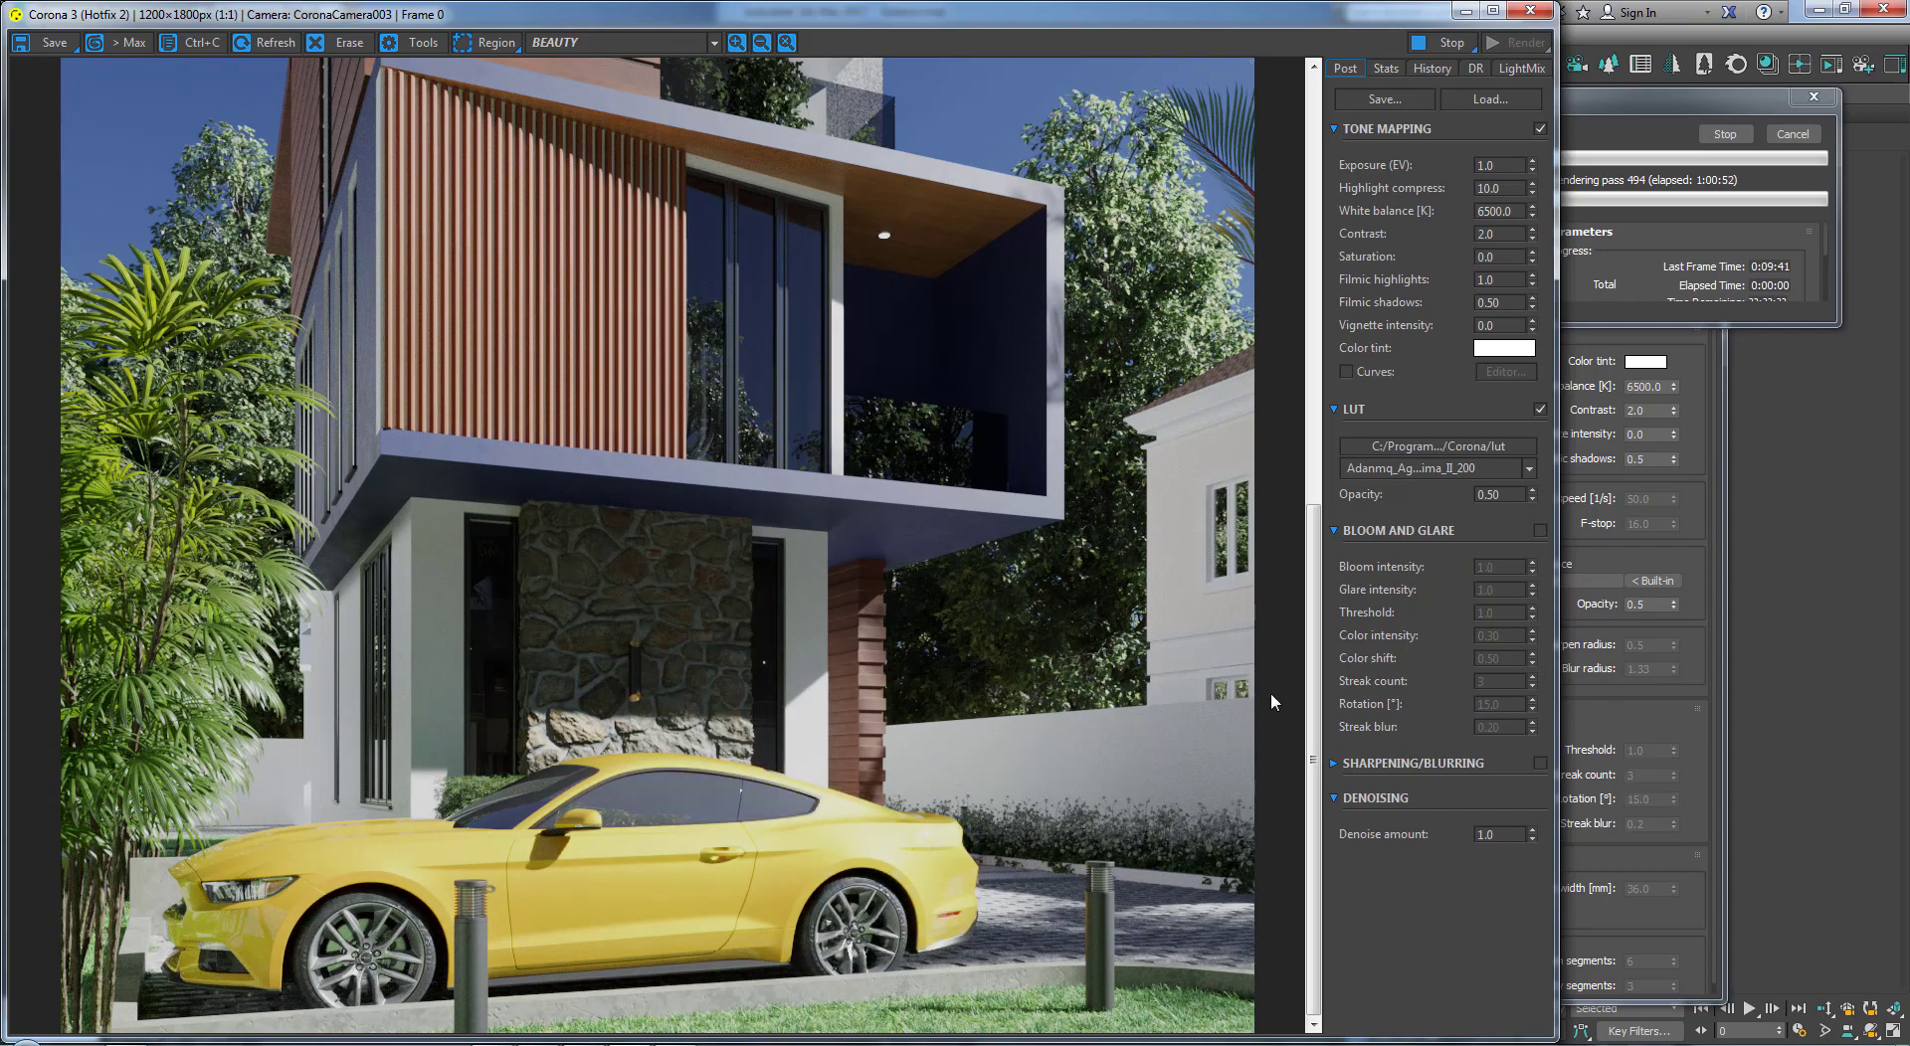
{"action": "left_click_drag", "start_coordinate": [1321, 686], "coordinate": [1325, 541]}
{"action": "left_click", "coordinate": [1393, 66]}
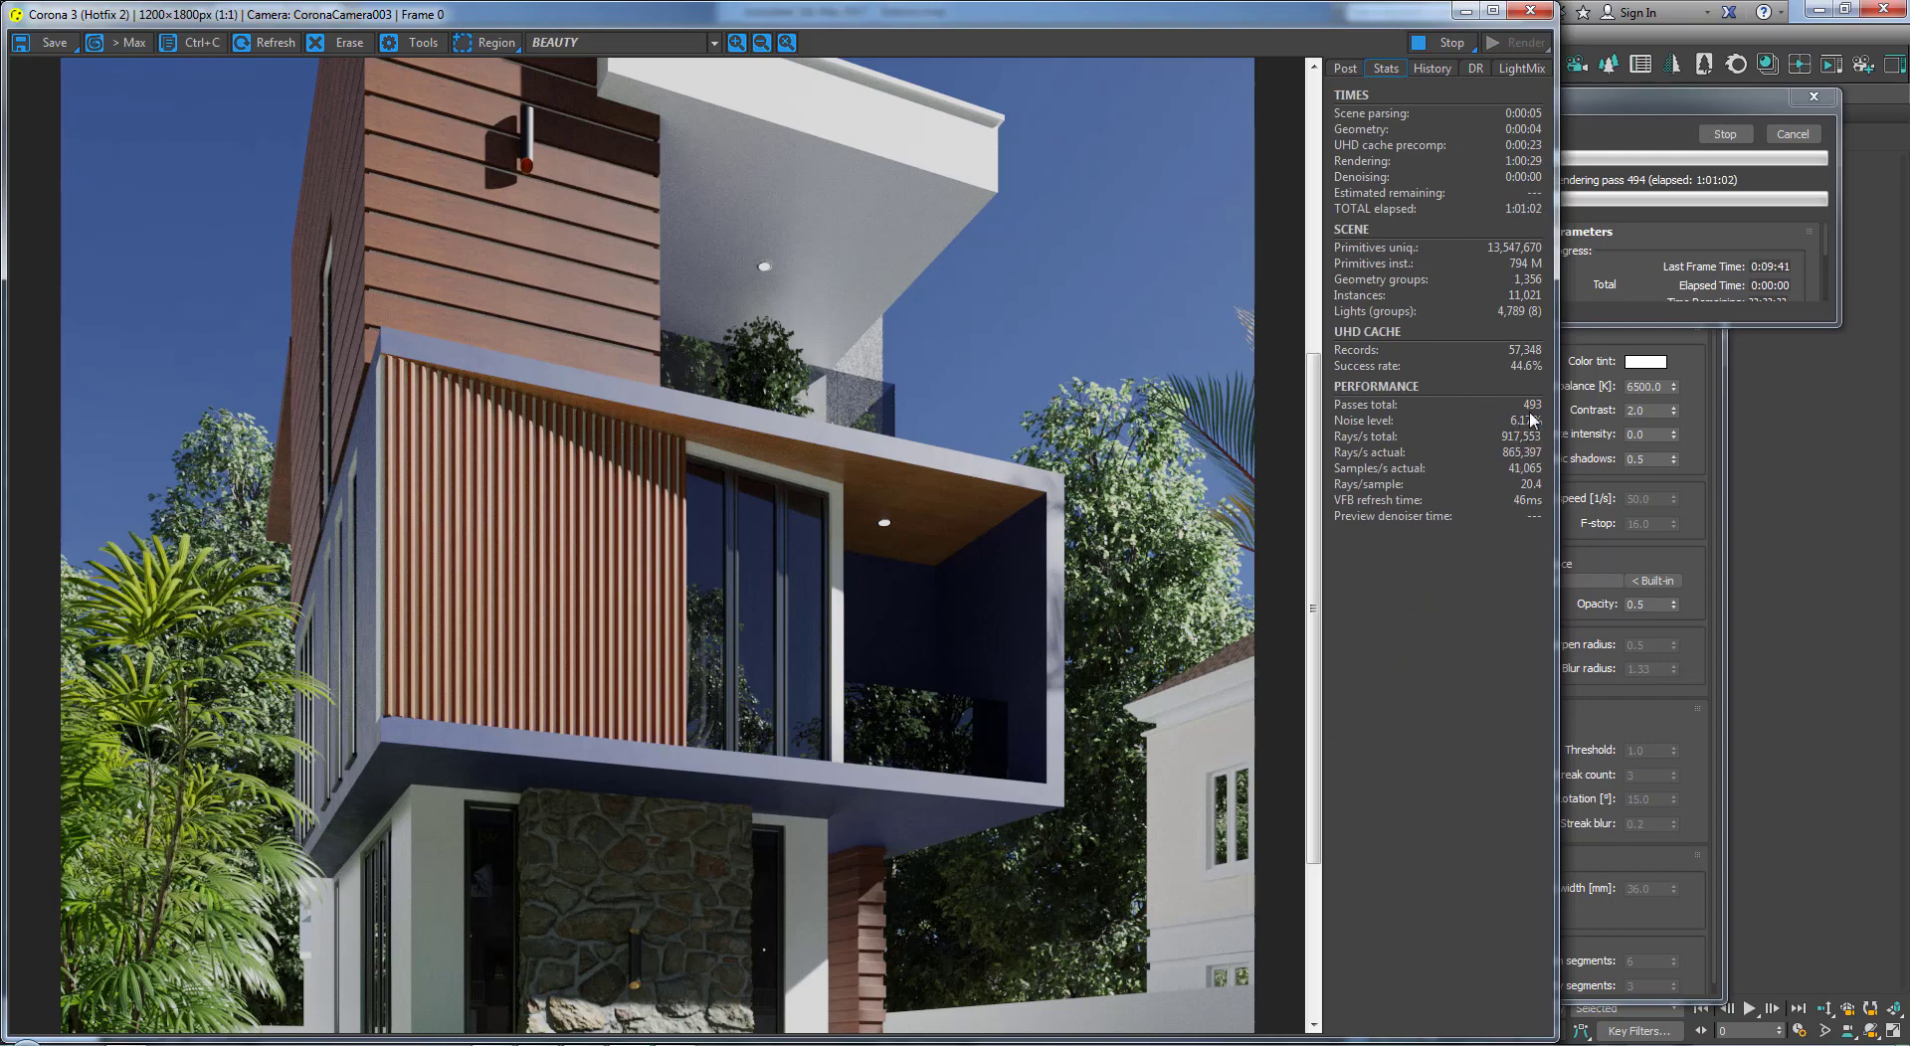
{"action": "scroll", "coordinate": [1313, 423], "scroll_direction": "up", "scroll_amount": 4}
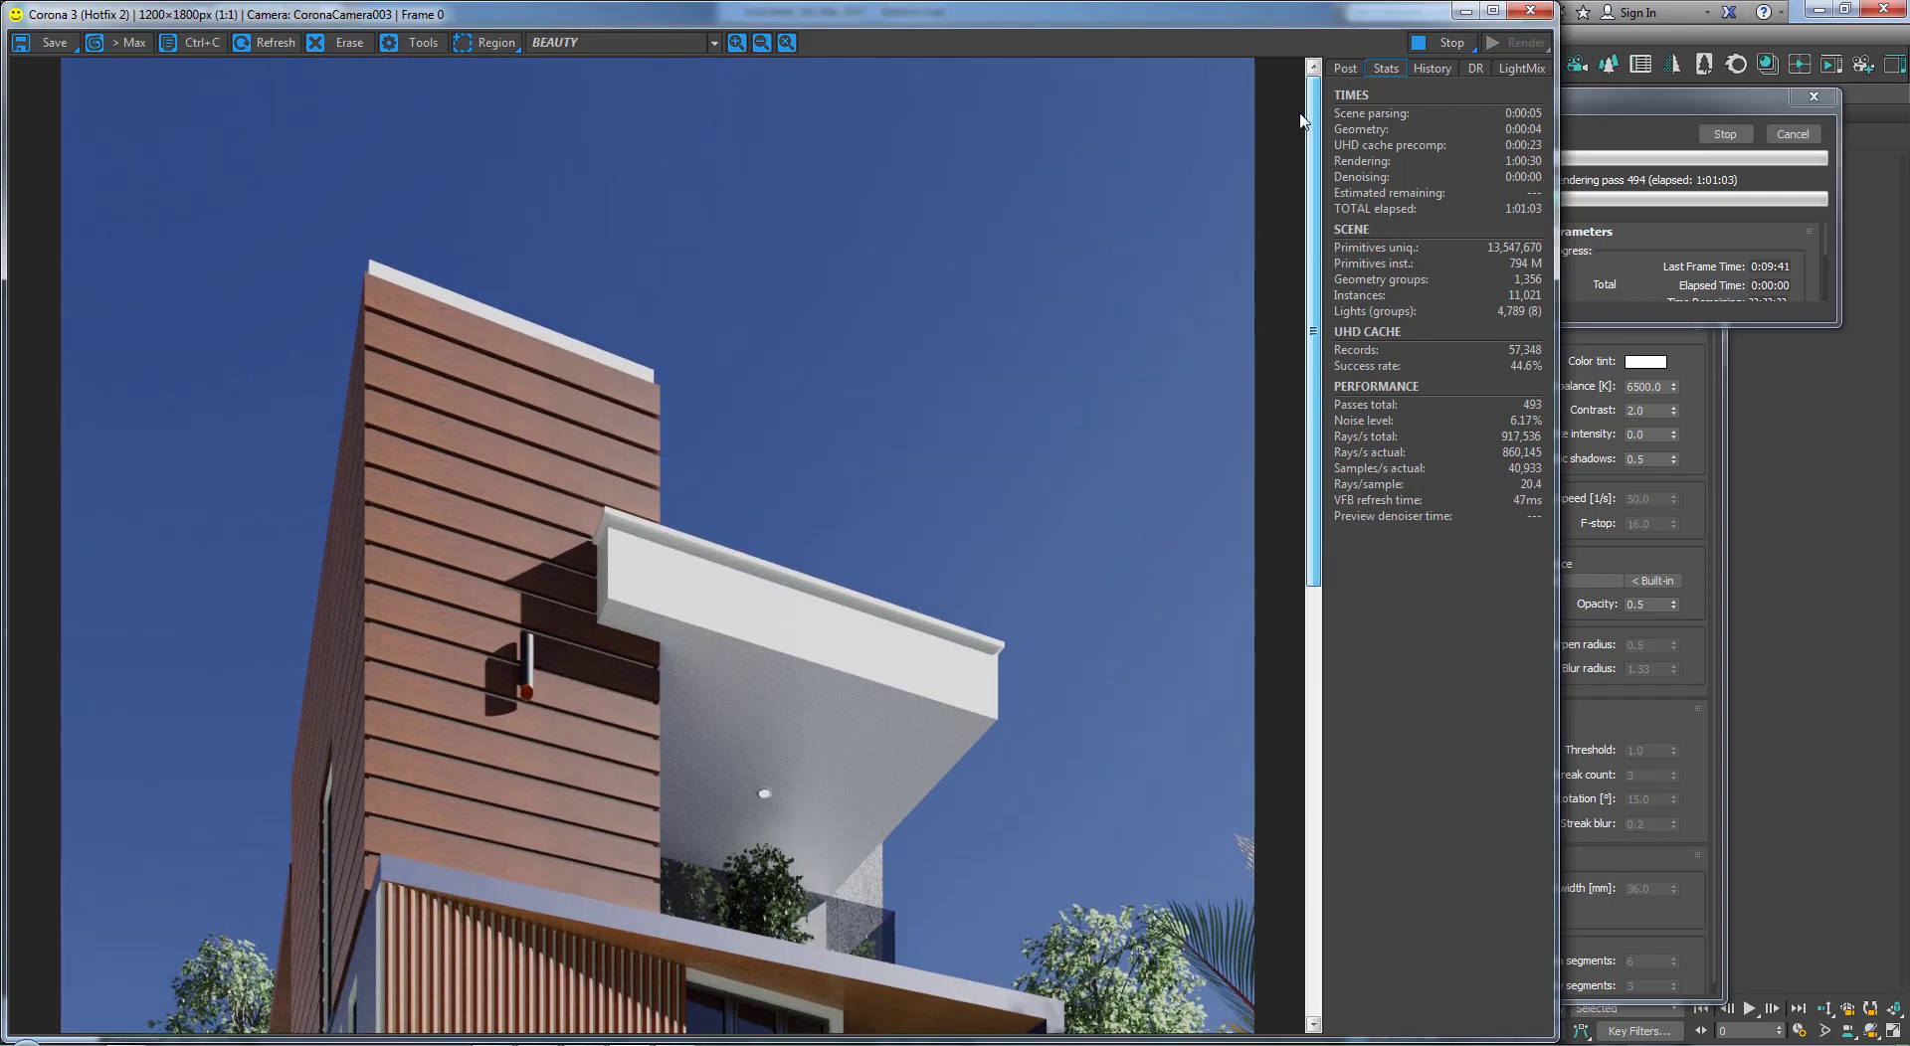
Step: Examine the facade, balcony, stone wall and car from the roof slab down while the render is still running
{"action": "scroll", "coordinate": [1308, 445], "scroll_direction": "down", "scroll_amount": 6}
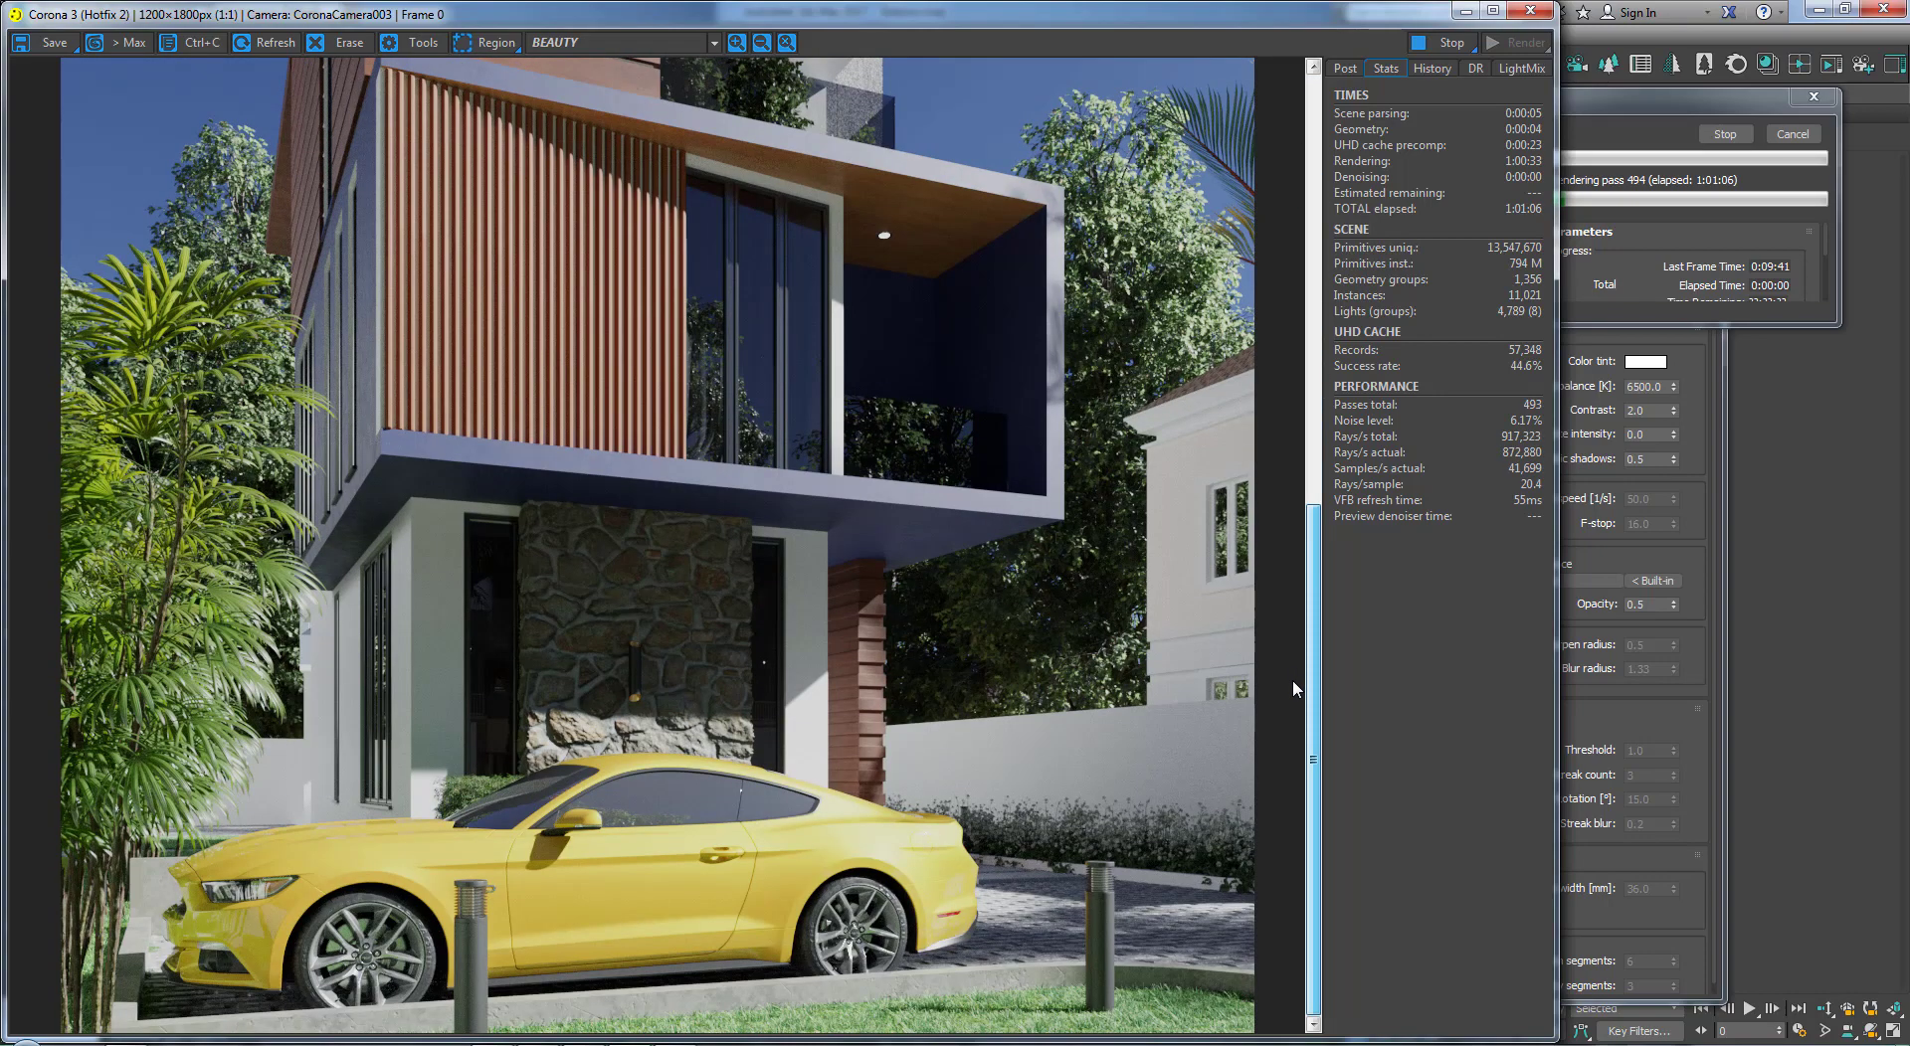
{"action": "scroll", "coordinate": [1285, 557], "scroll_direction": "up", "scroll_amount": 2}
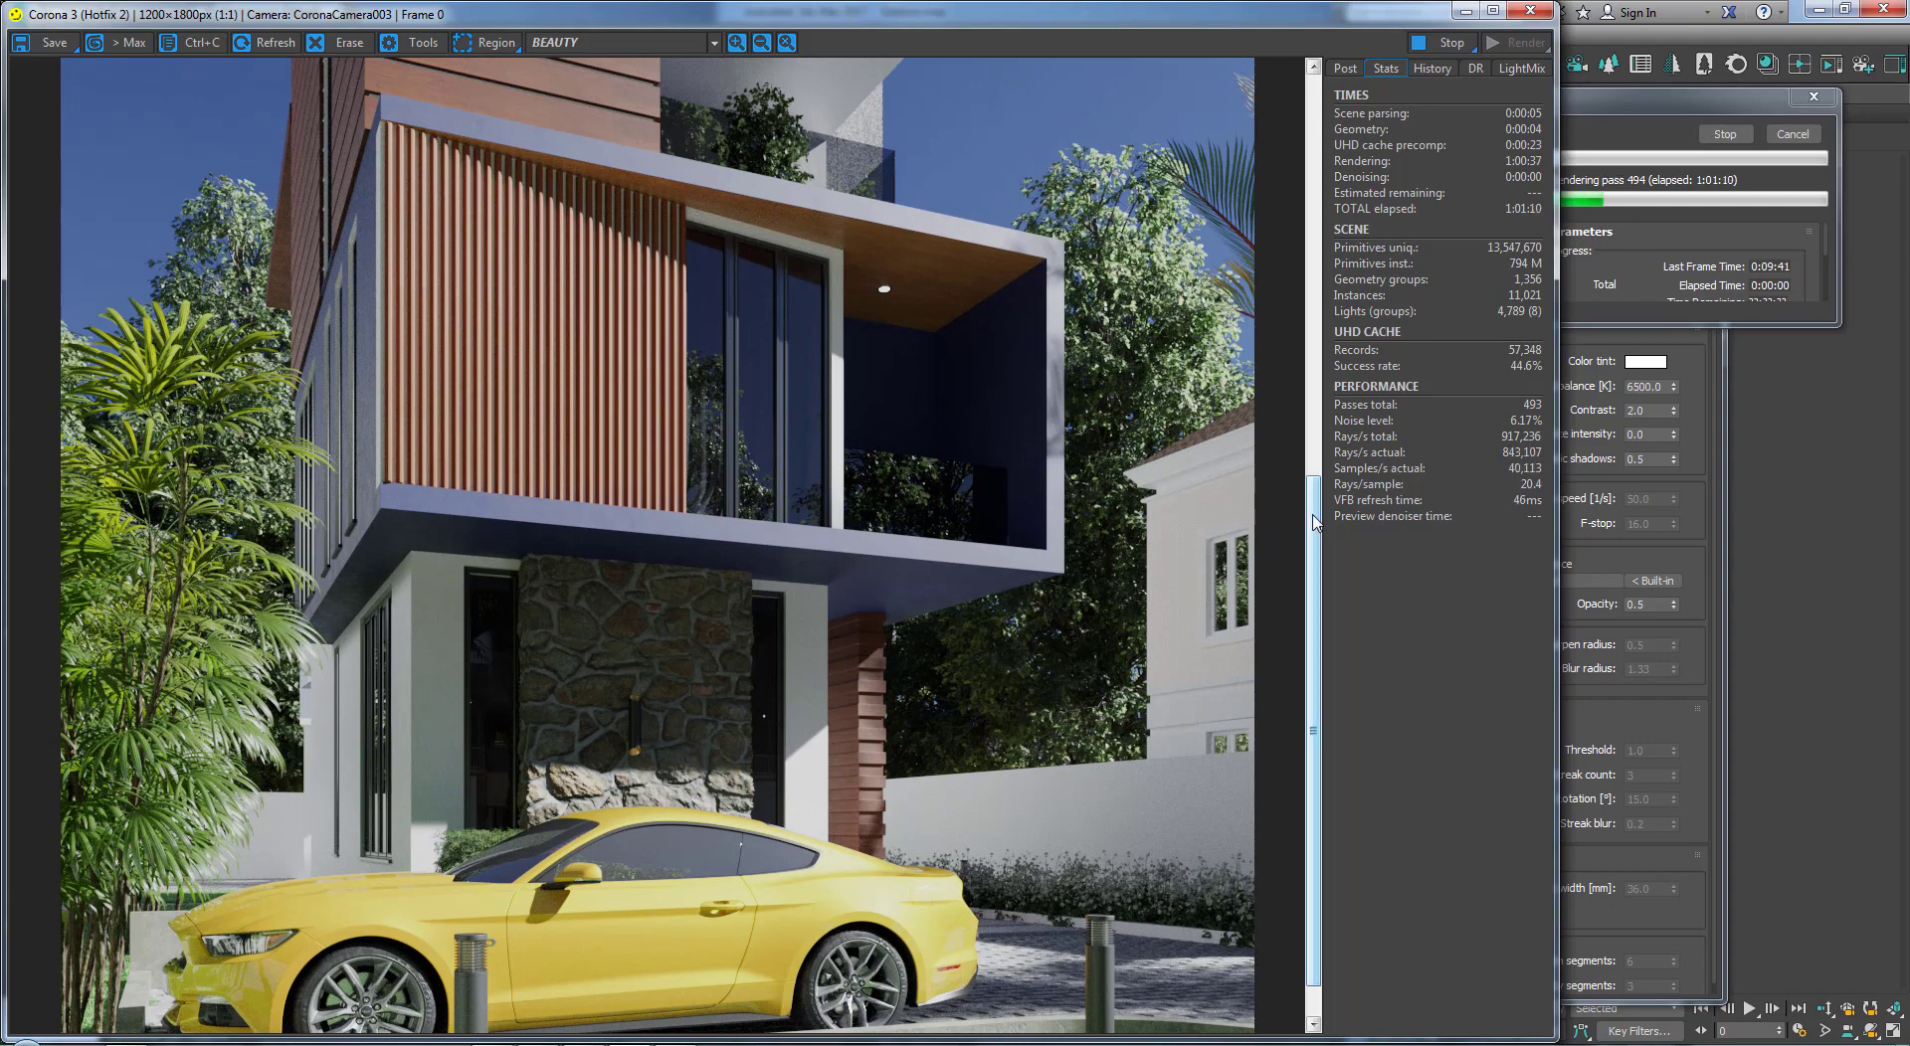
{"action": "left_click_drag", "start_coordinate": [1312, 484], "coordinate": [1314, 340]}
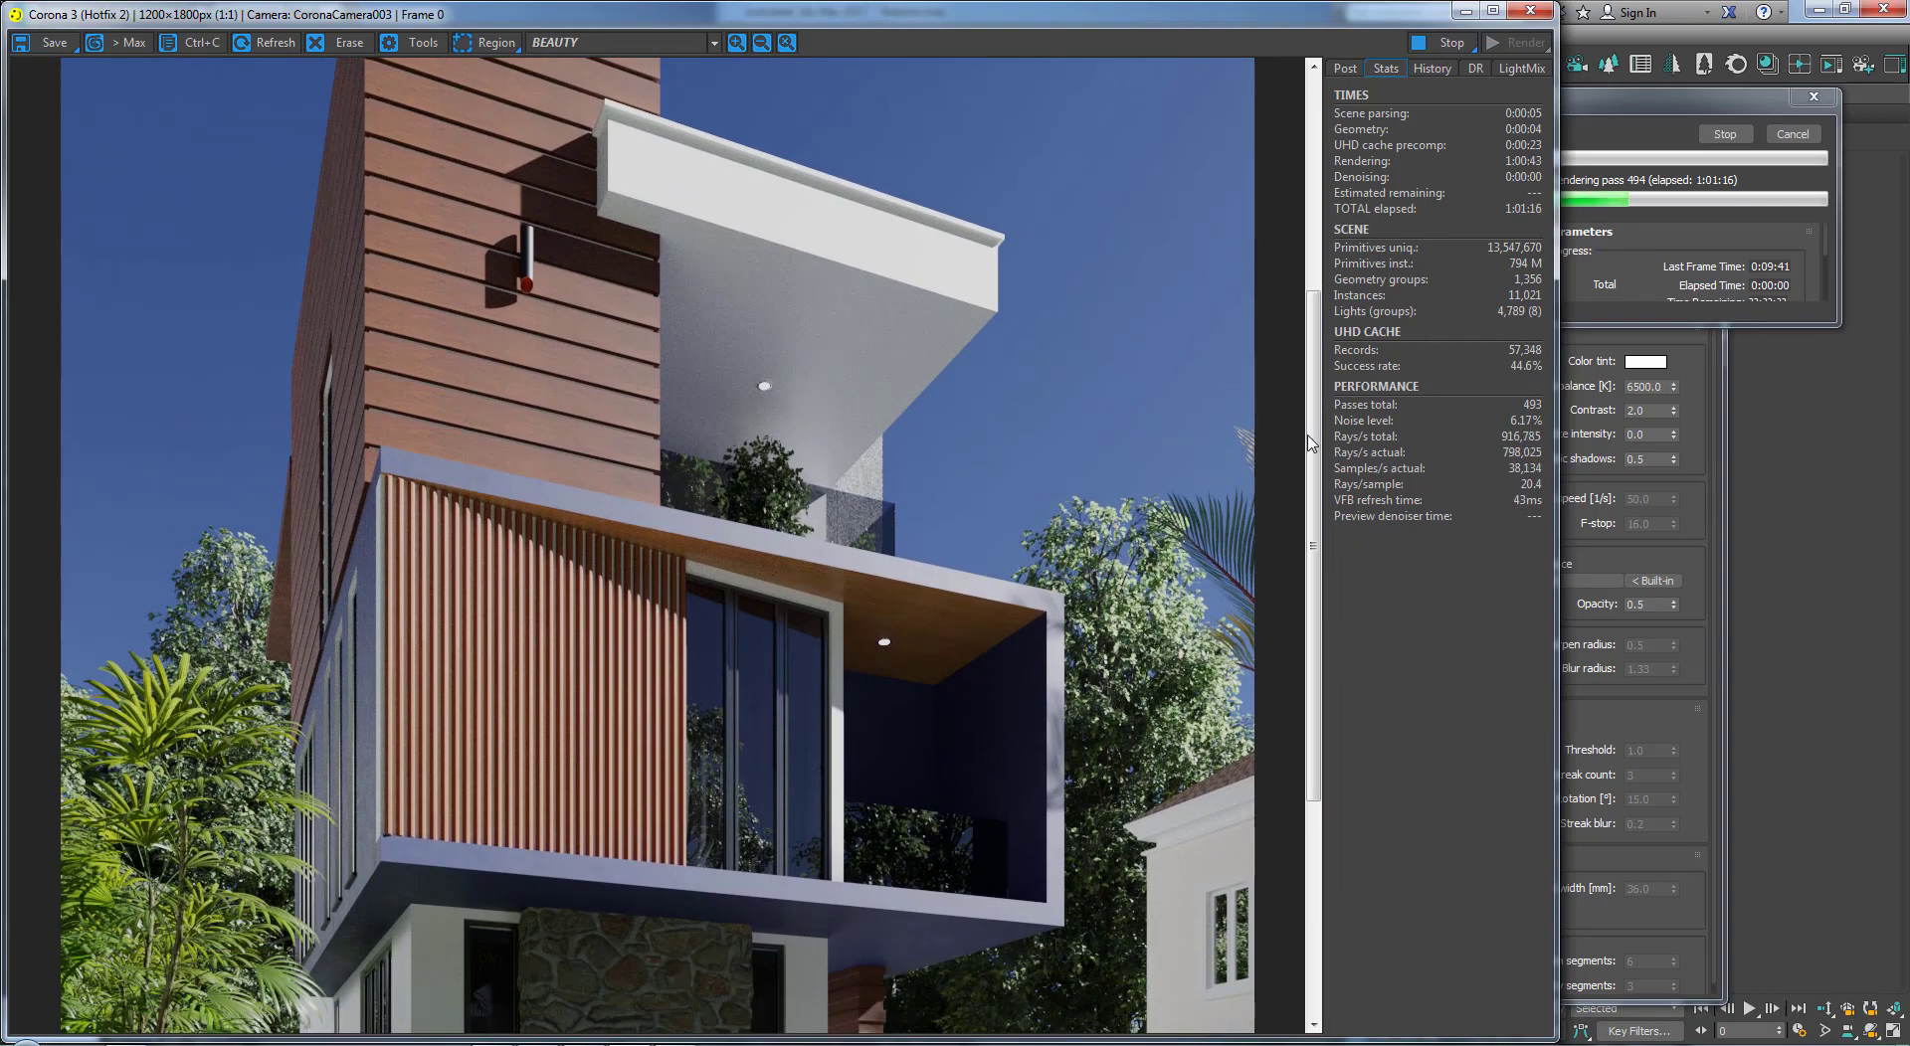
{"action": "left_click_drag", "start_coordinate": [1317, 496], "coordinate": [1316, 616]}
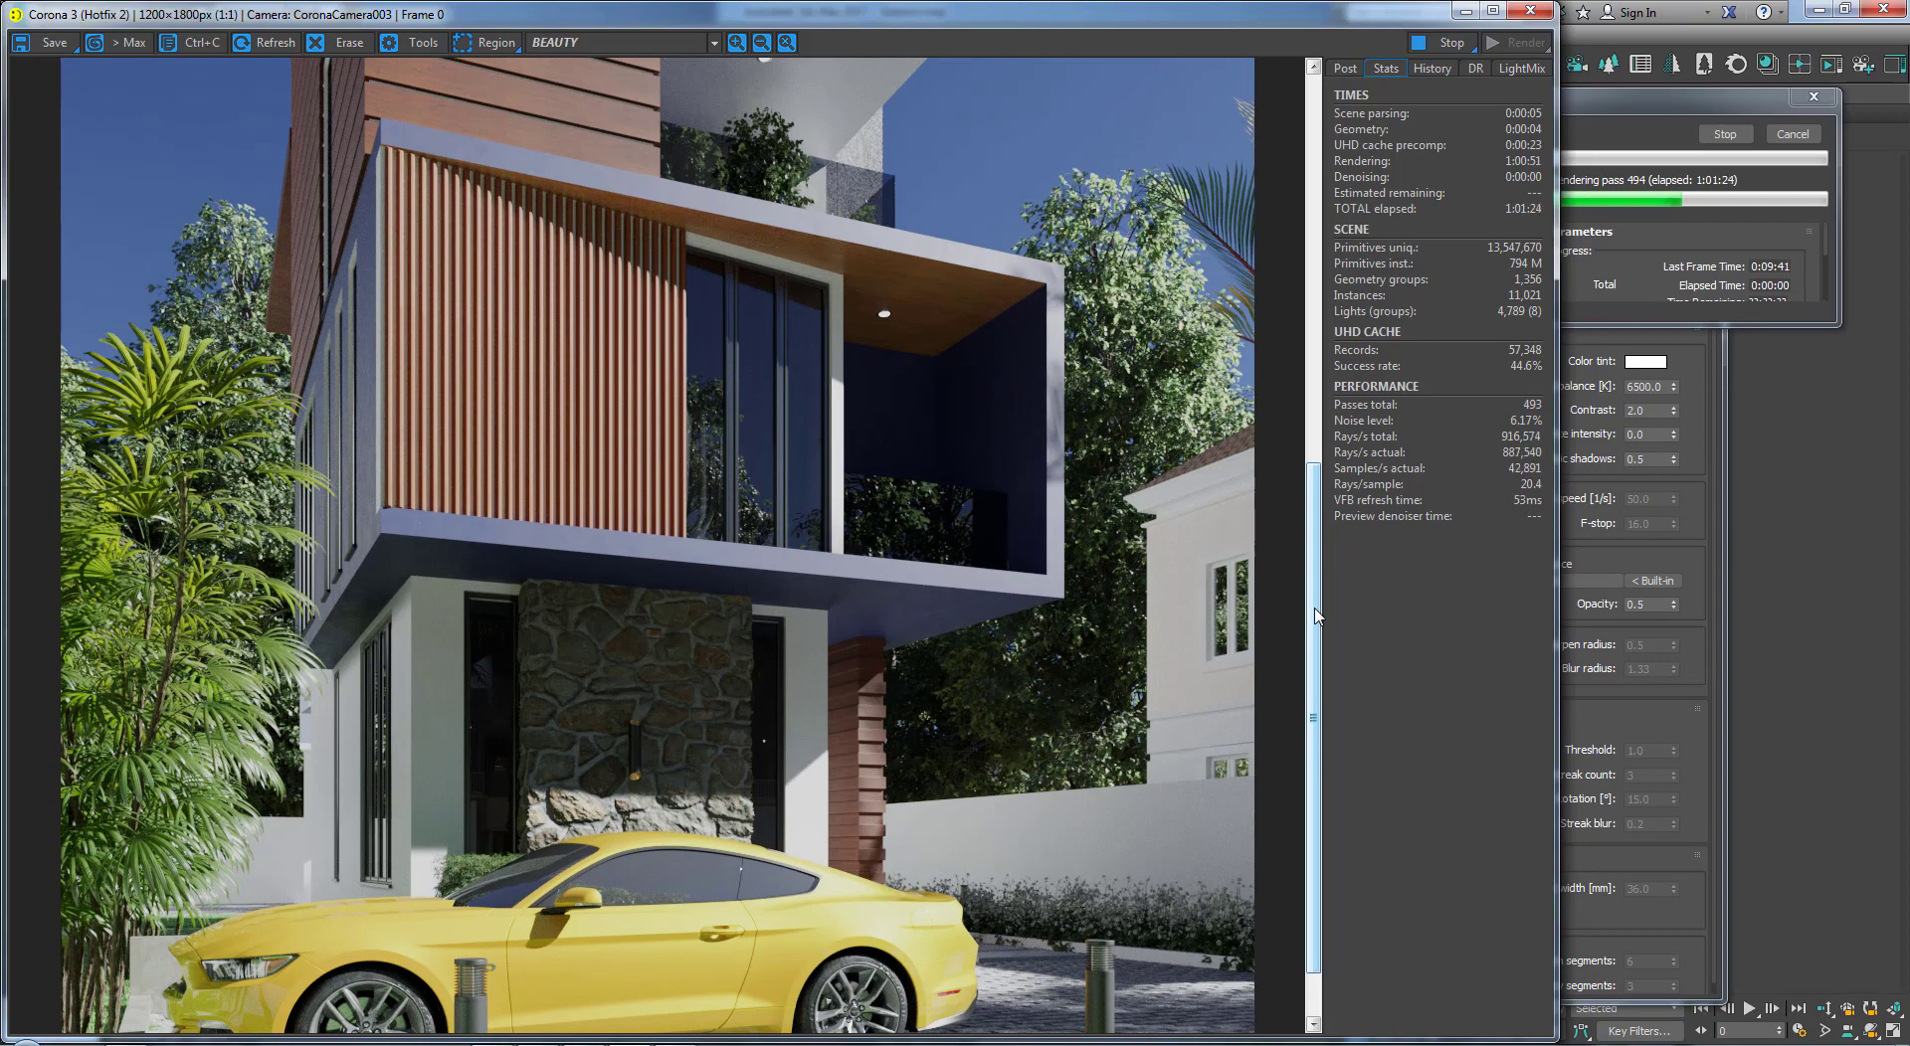
{"action": "left_click_drag", "start_coordinate": [1312, 704], "coordinate": [1313, 749]}
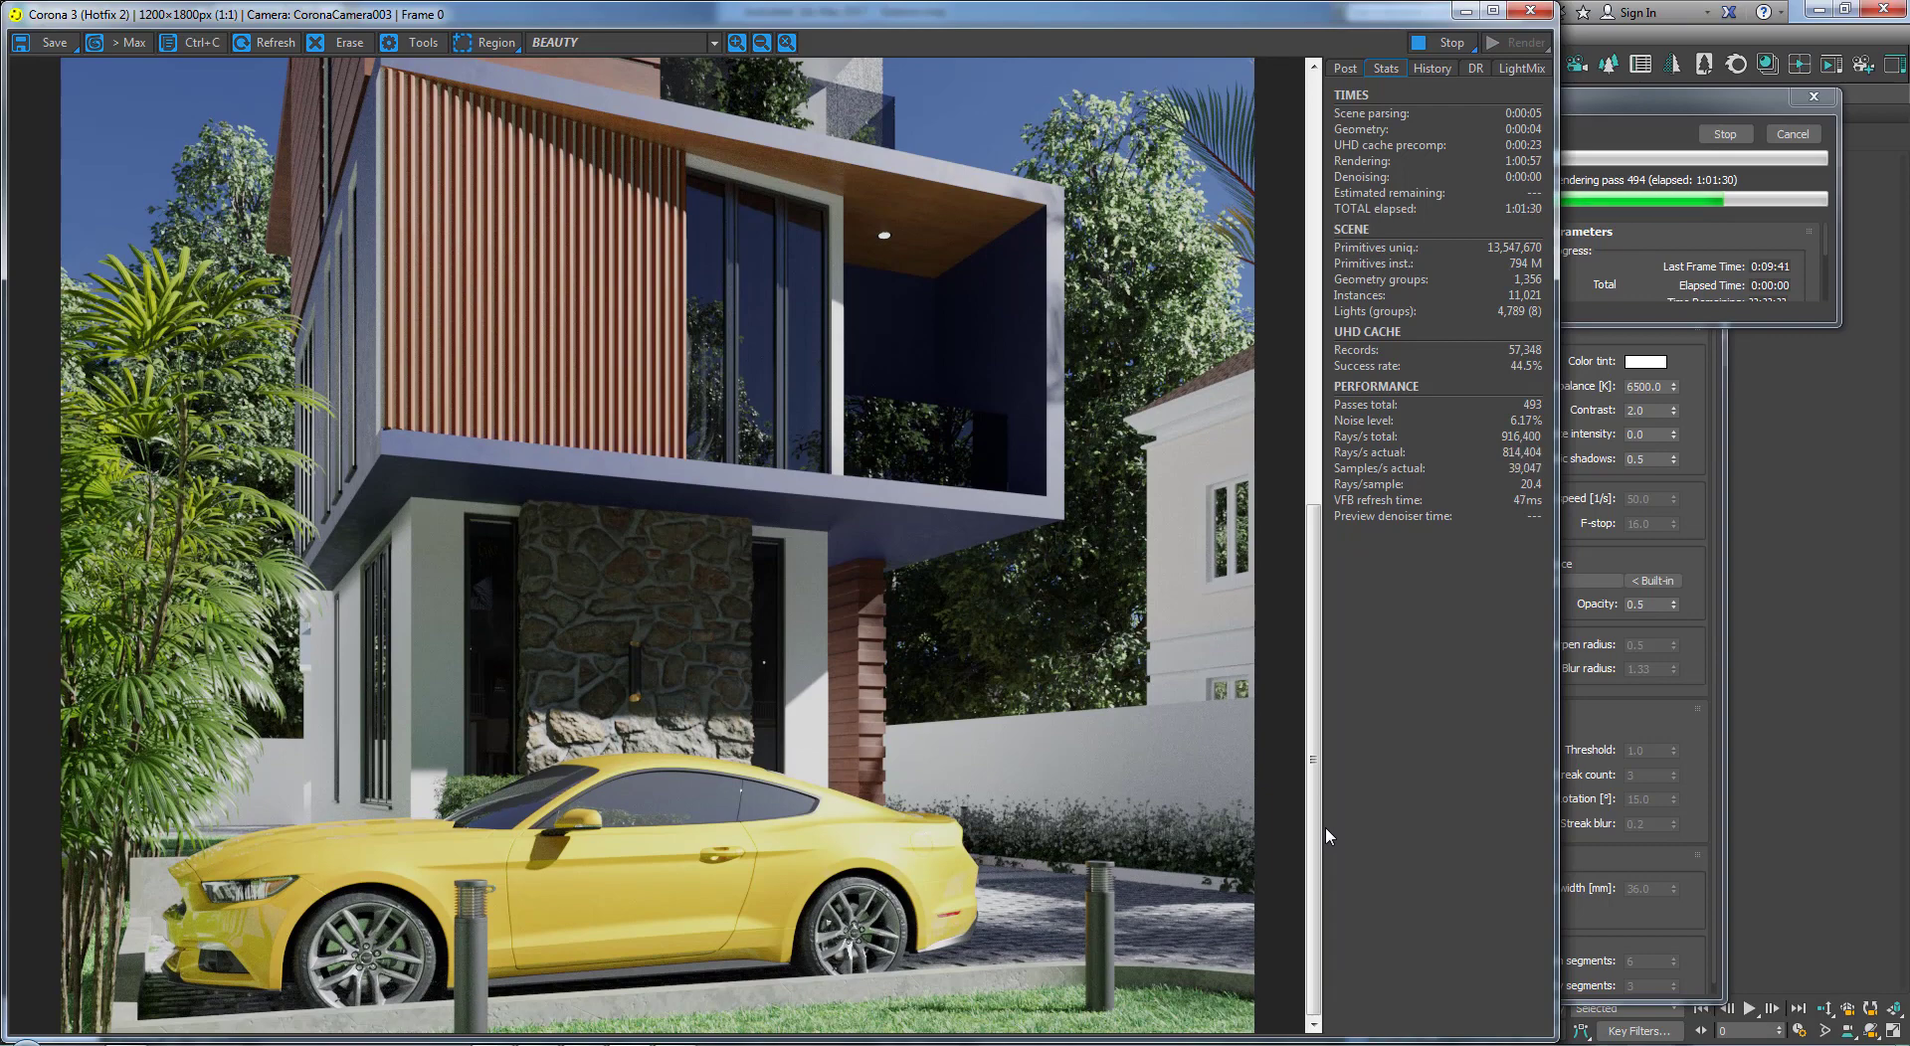
{"action": "left_click", "coordinate": [1313, 492]}
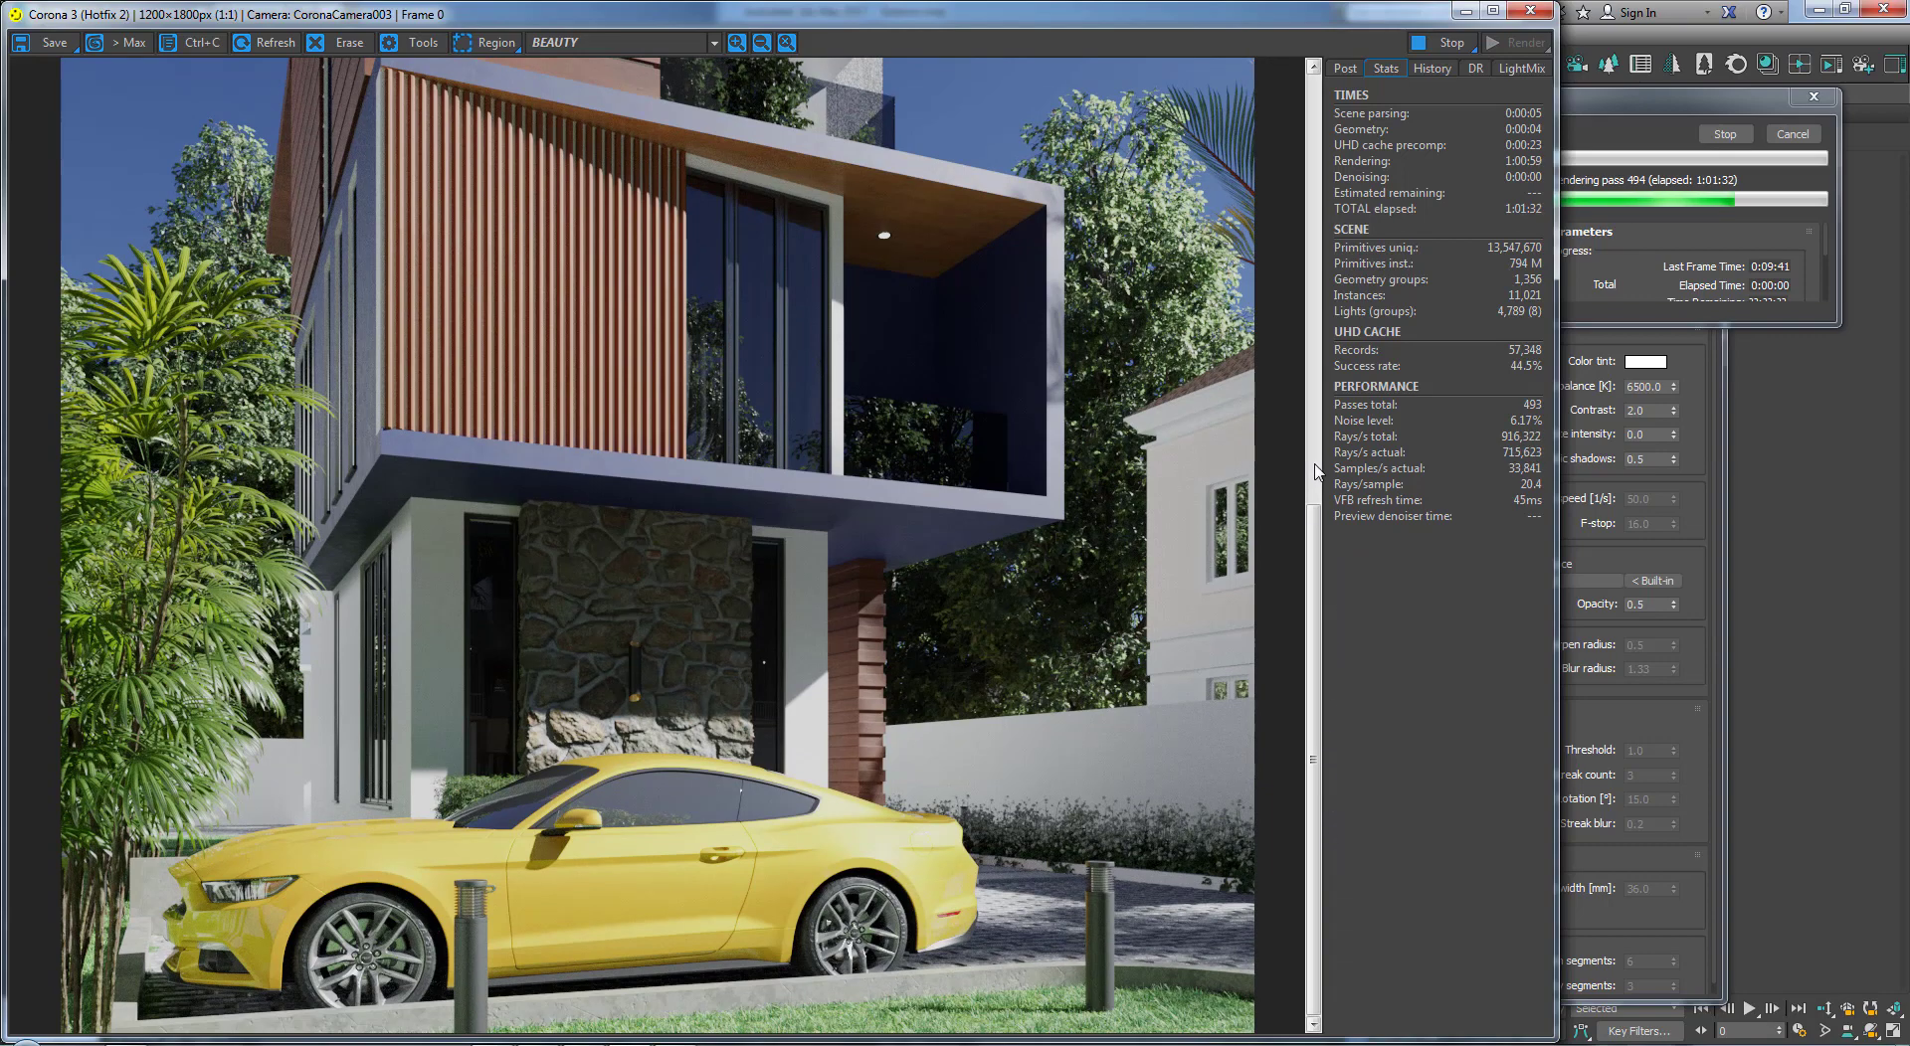
{"action": "left_click_drag", "start_coordinate": [1323, 509], "coordinate": [1334, 937]}
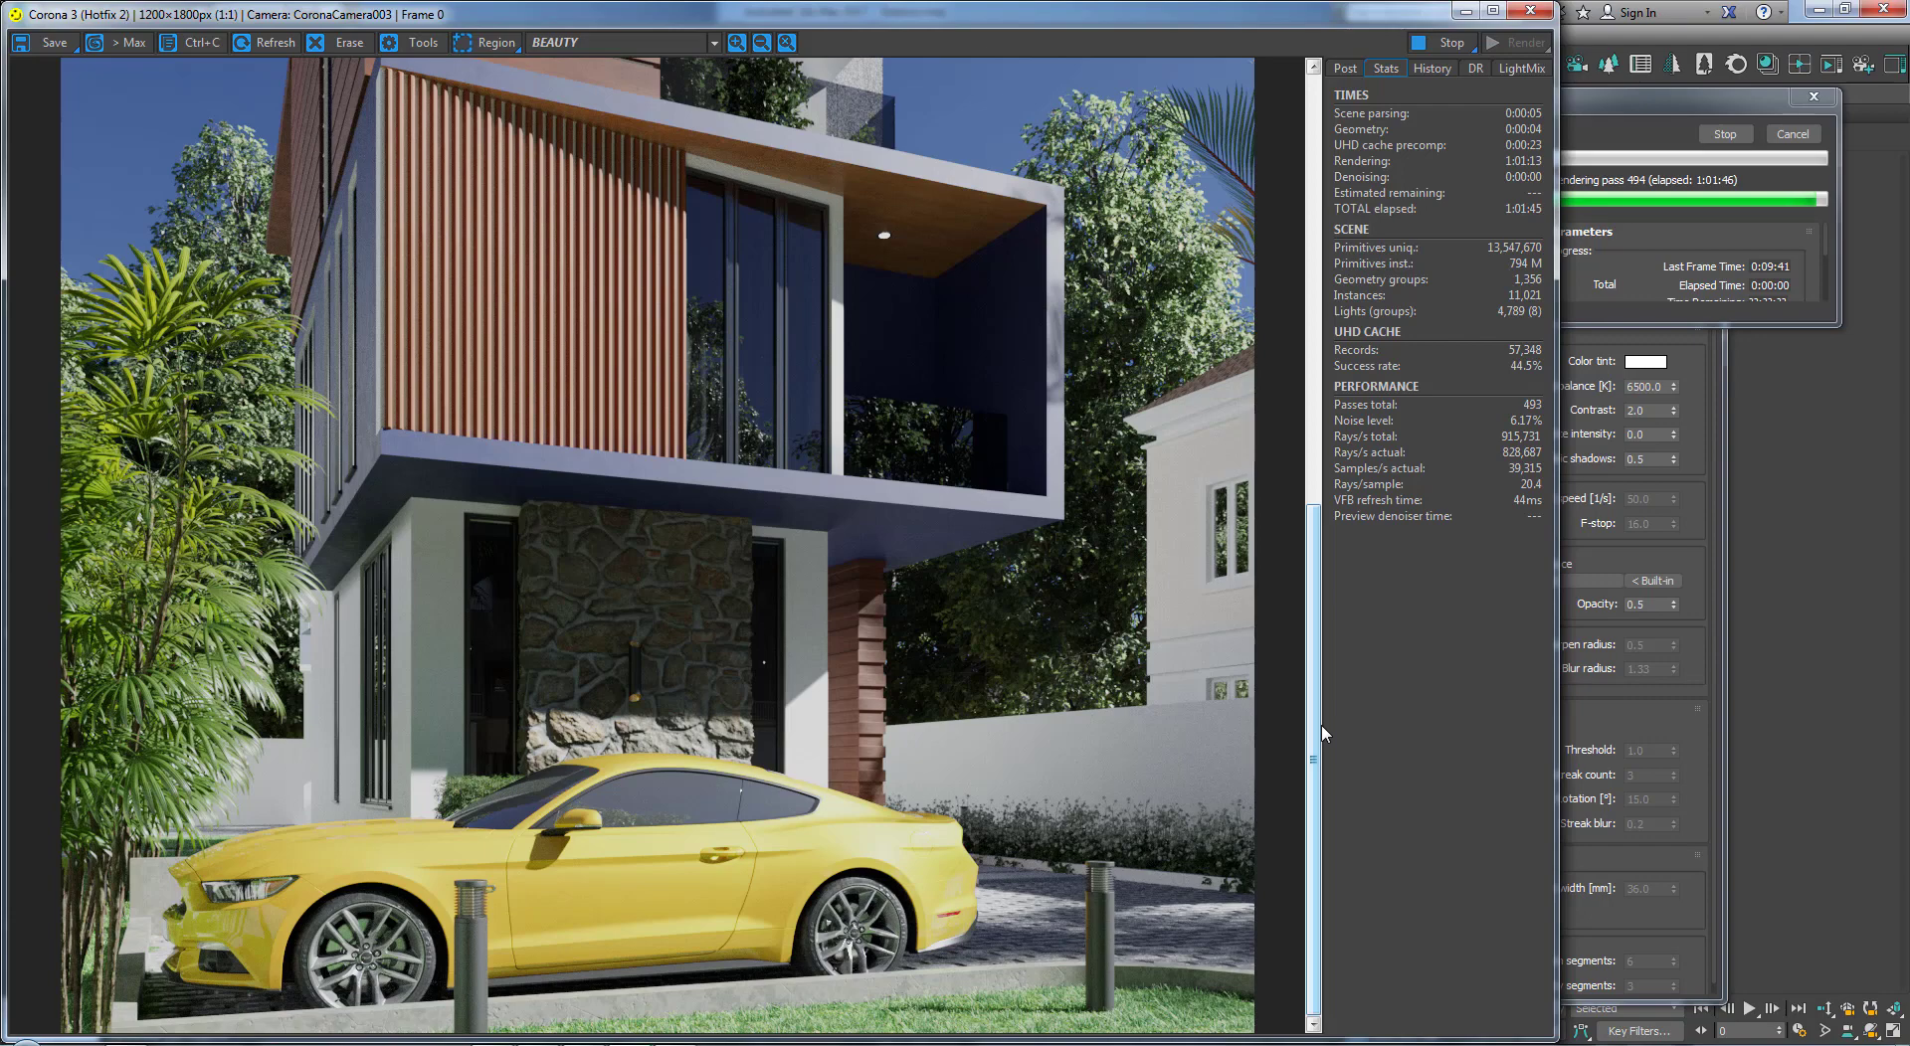
Step: Compare the roof tower, slatted cladding and yellow car again after the render has run more passes
{"action": "left_click_drag", "start_coordinate": [1313, 723], "coordinate": [1328, 638]}
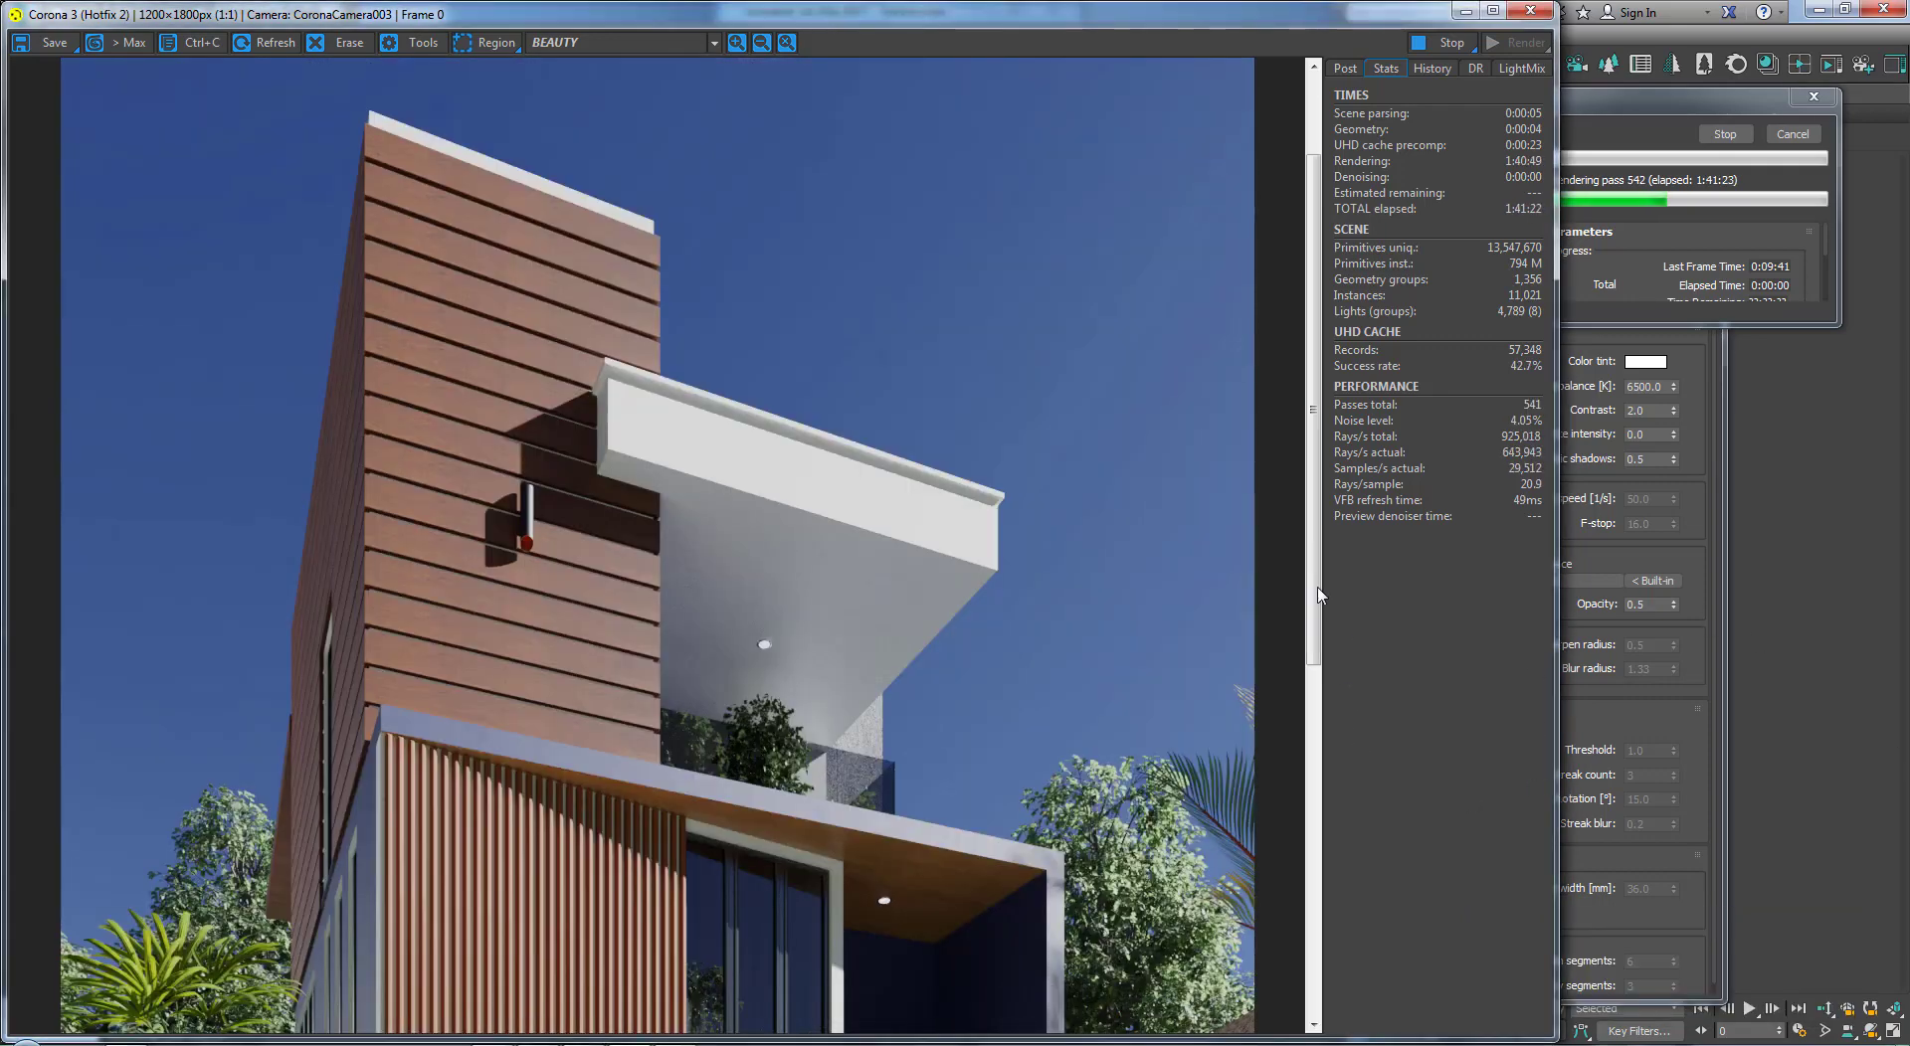
{"action": "left_click_drag", "start_coordinate": [1321, 595], "coordinate": [1313, 990]}
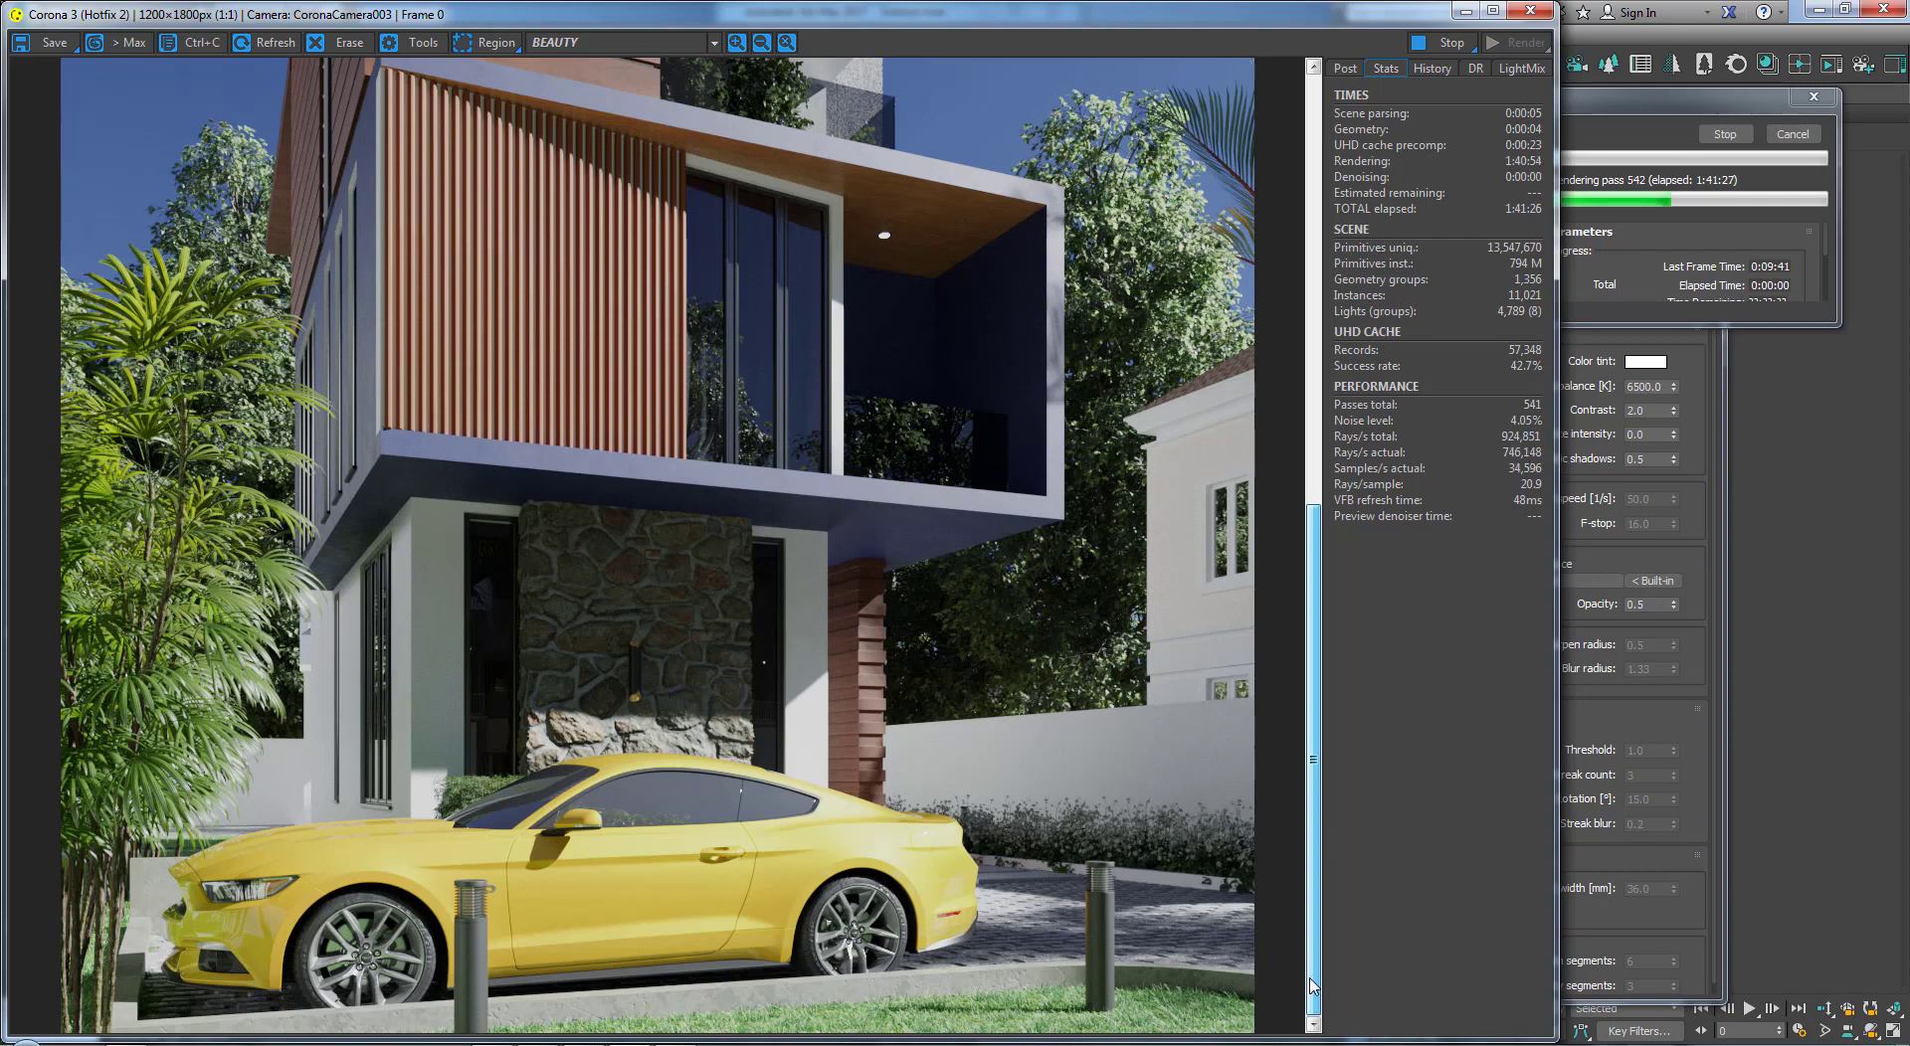
{"action": "left_click_drag", "start_coordinate": [1313, 987], "coordinate": [1322, 646]}
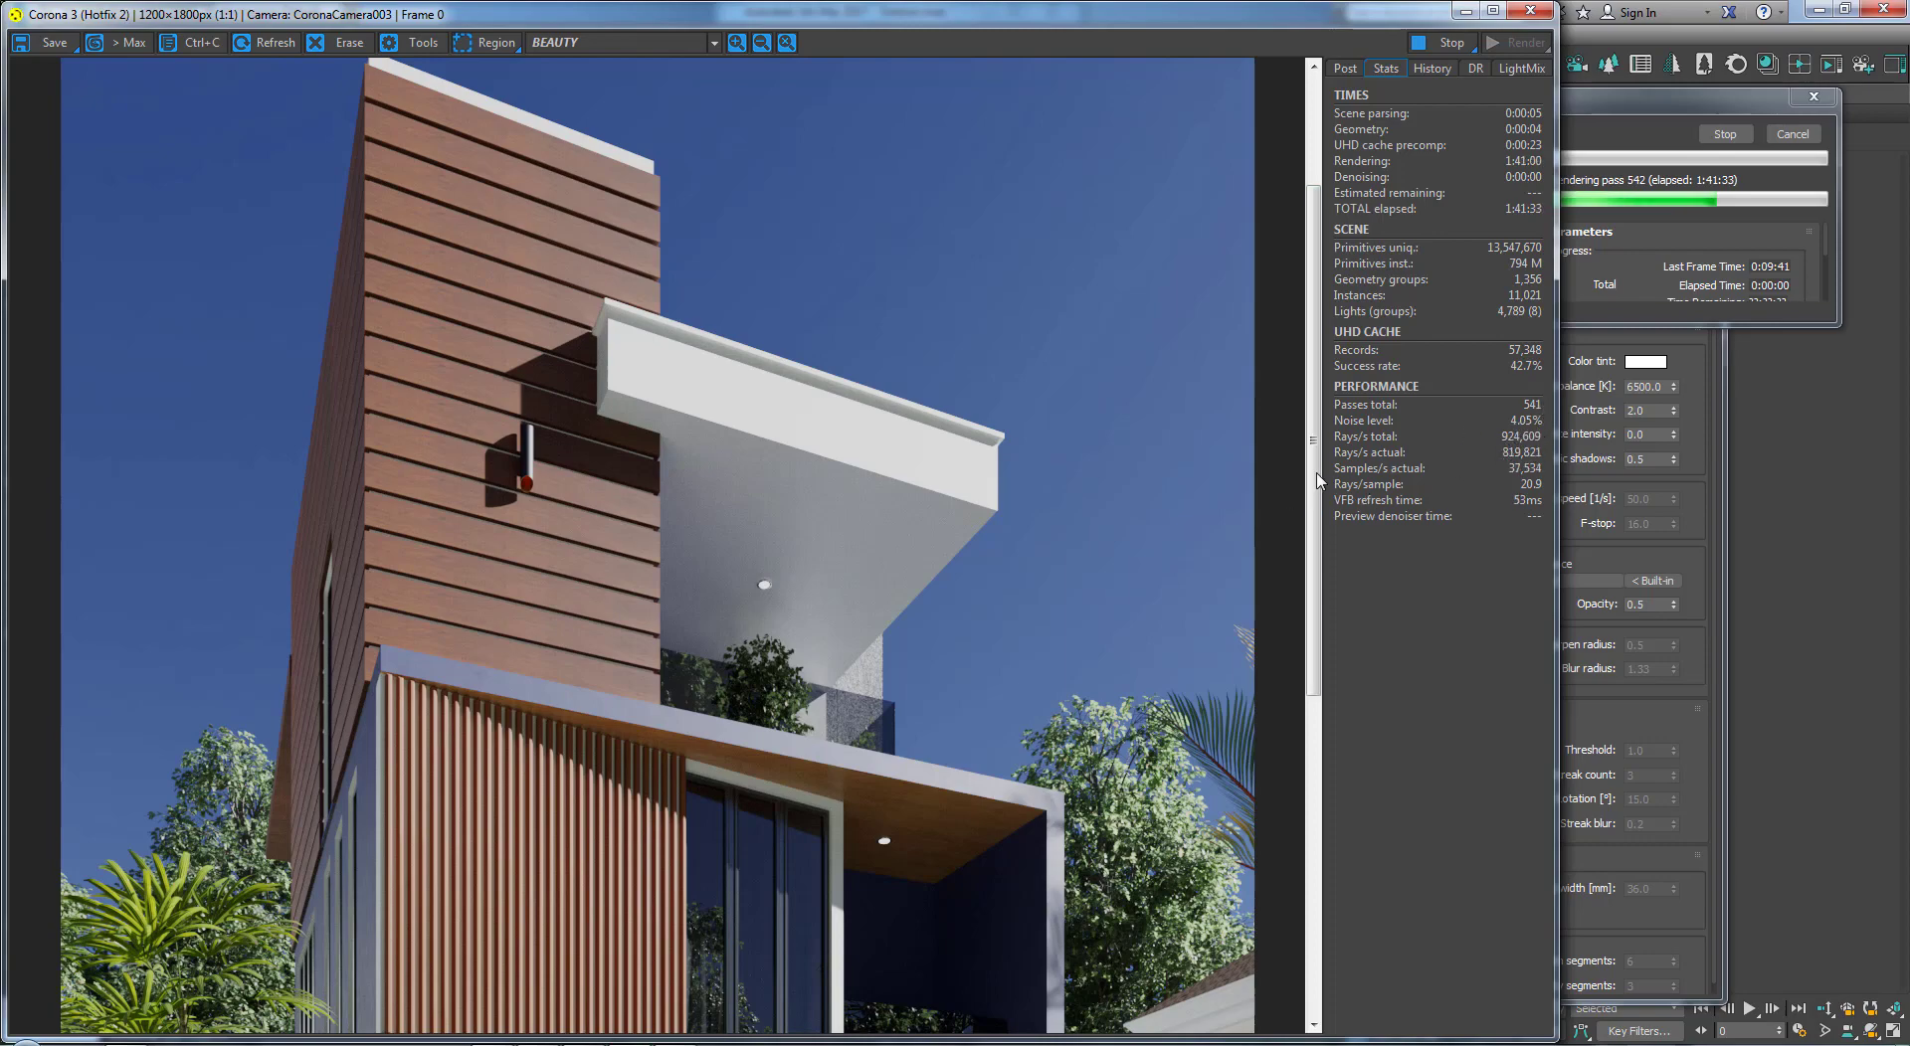
{"action": "left_click_drag", "start_coordinate": [1315, 570], "coordinate": [1317, 870]}
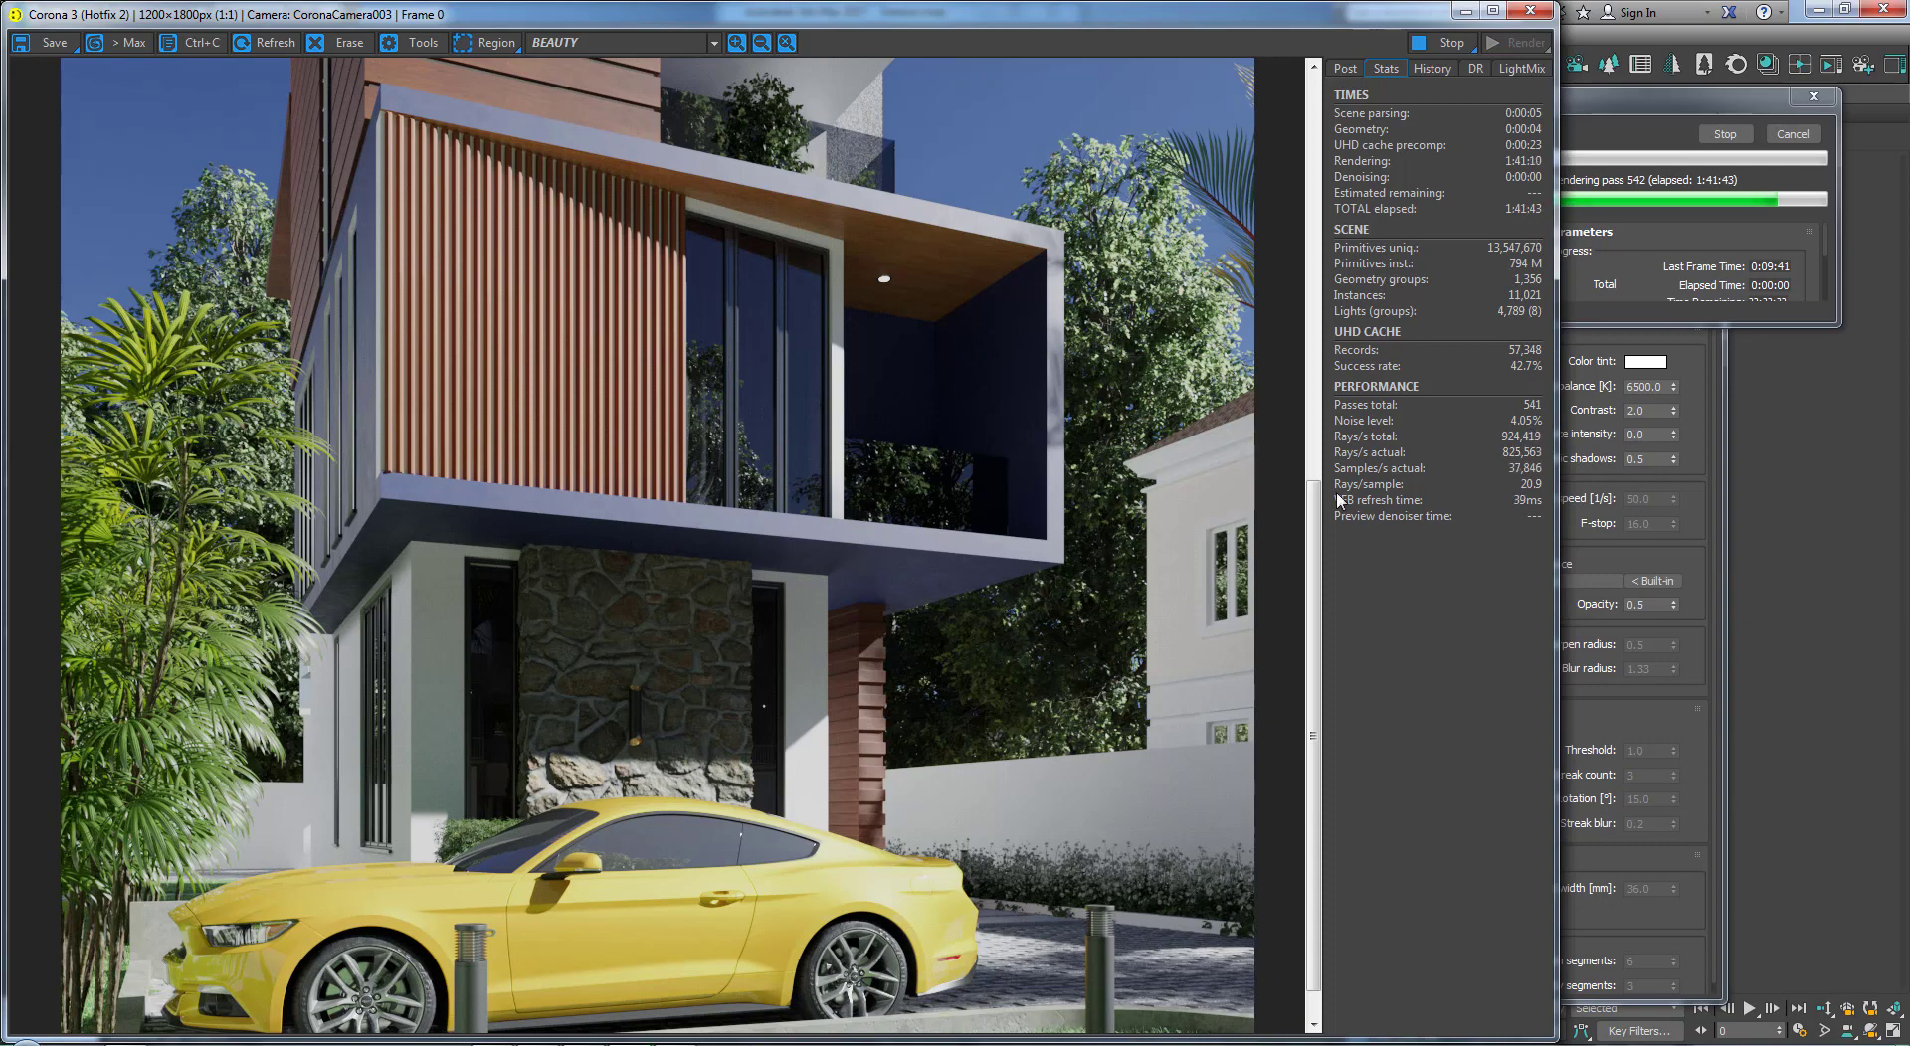
{"action": "left_click_drag", "start_coordinate": [1311, 520], "coordinate": [1315, 670]}
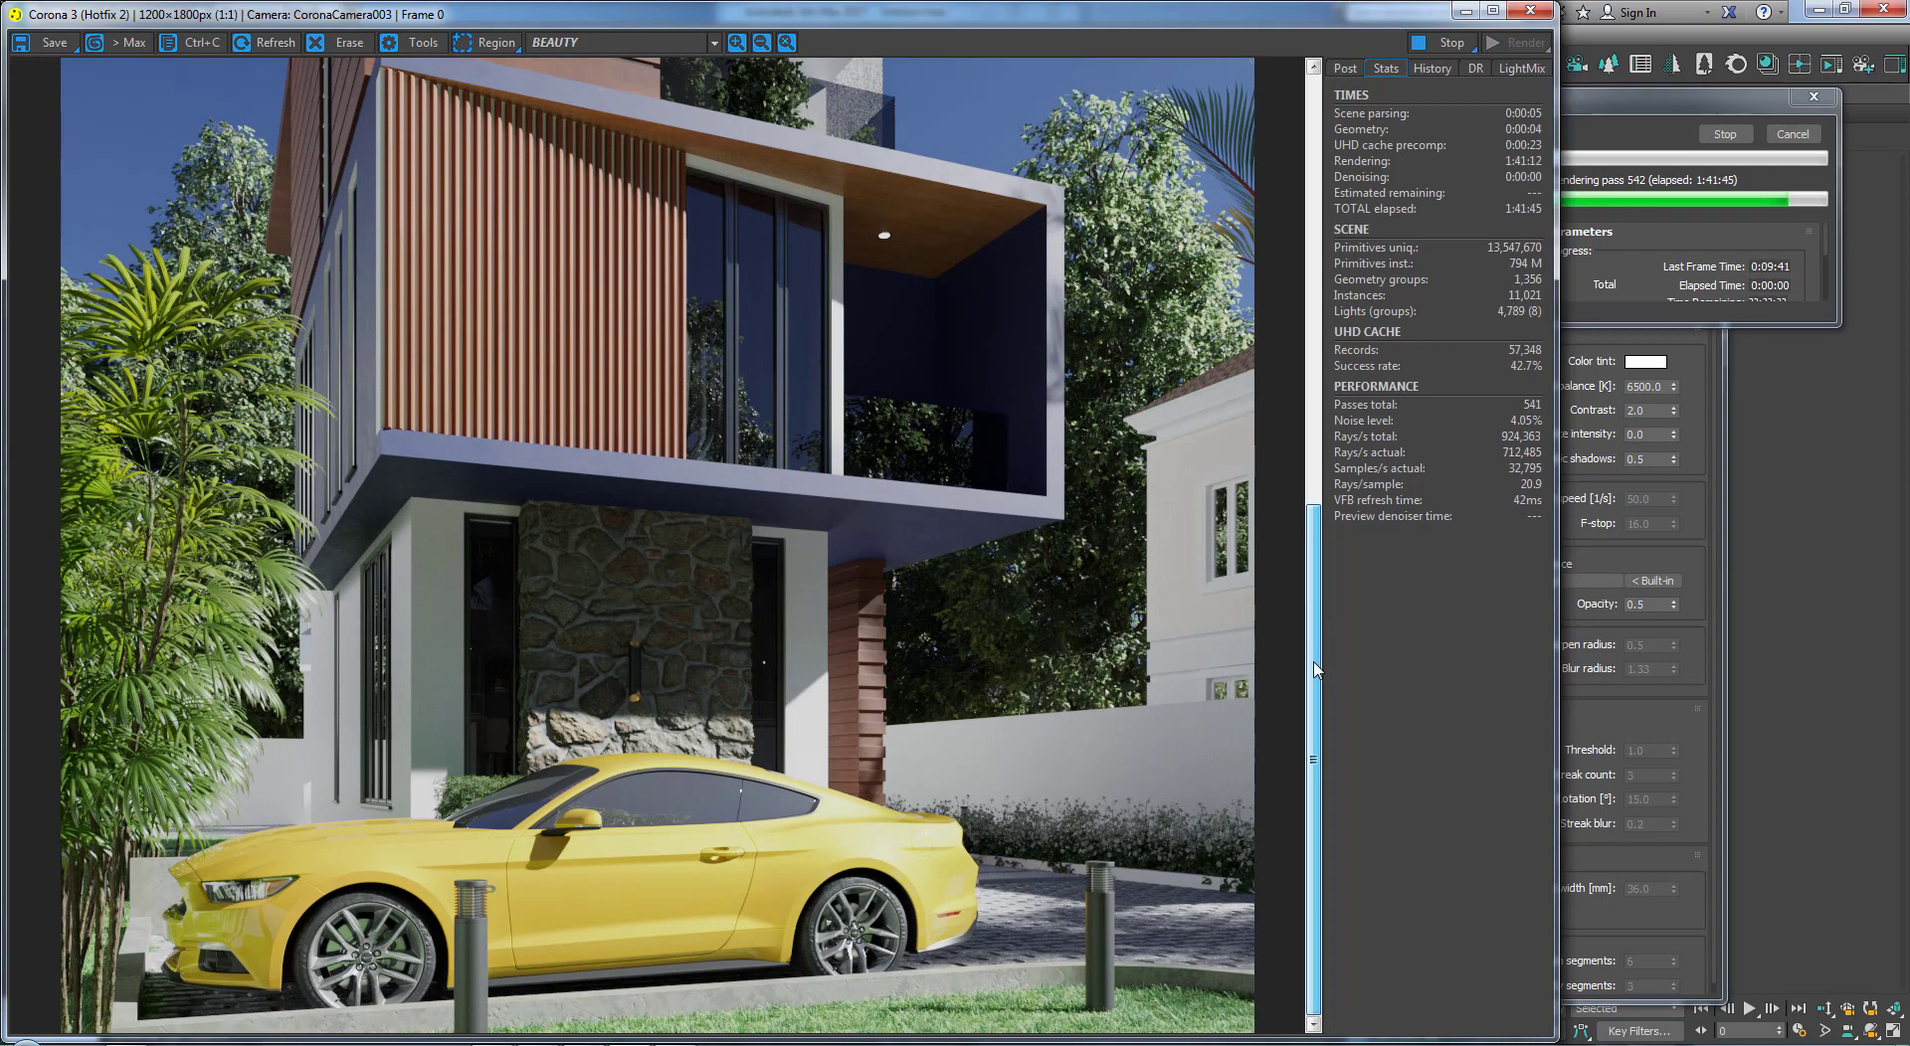
{"action": "left_click_drag", "start_coordinate": [1282, 512], "coordinate": [1336, 435]}
Step: Review the post-processing settings against the lower part of the image, and check the noise level in the render statistics
{"action": "left_click", "coordinate": [1345, 68]}
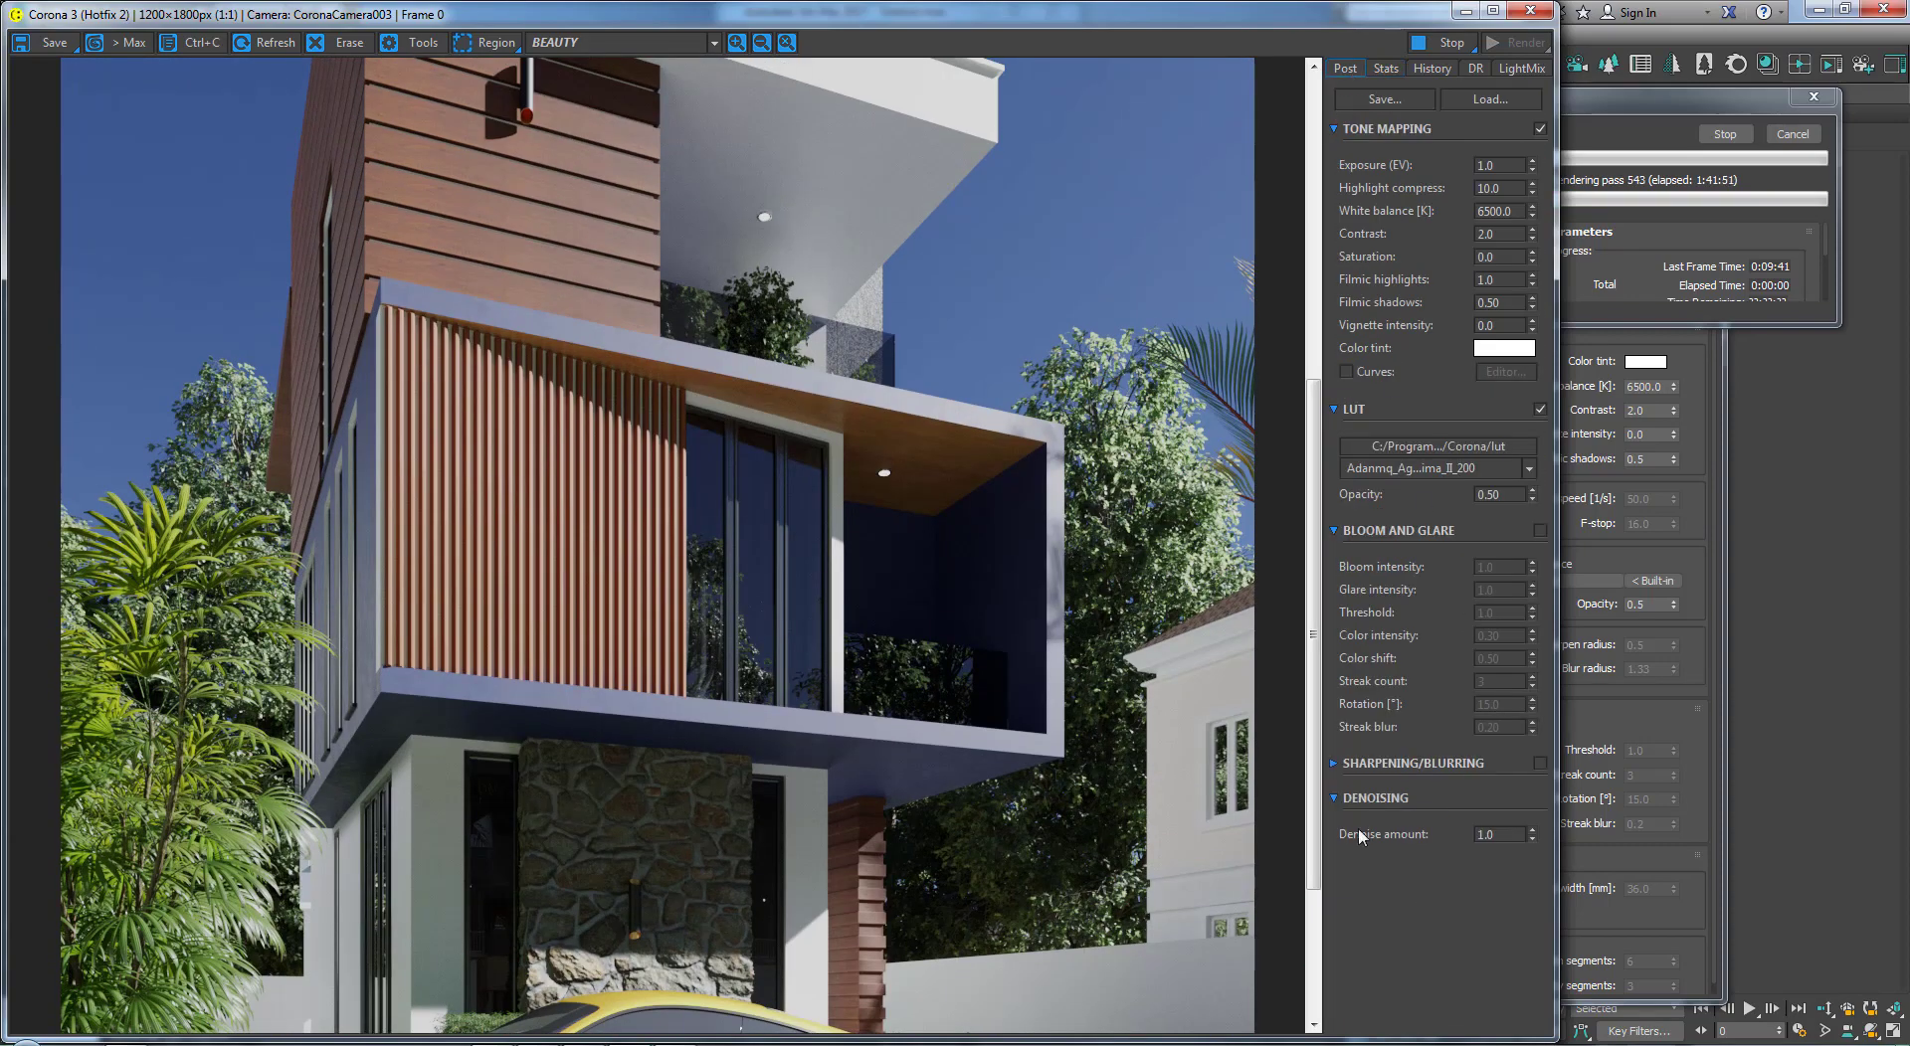
{"action": "left_click", "coordinate": [1309, 912]}
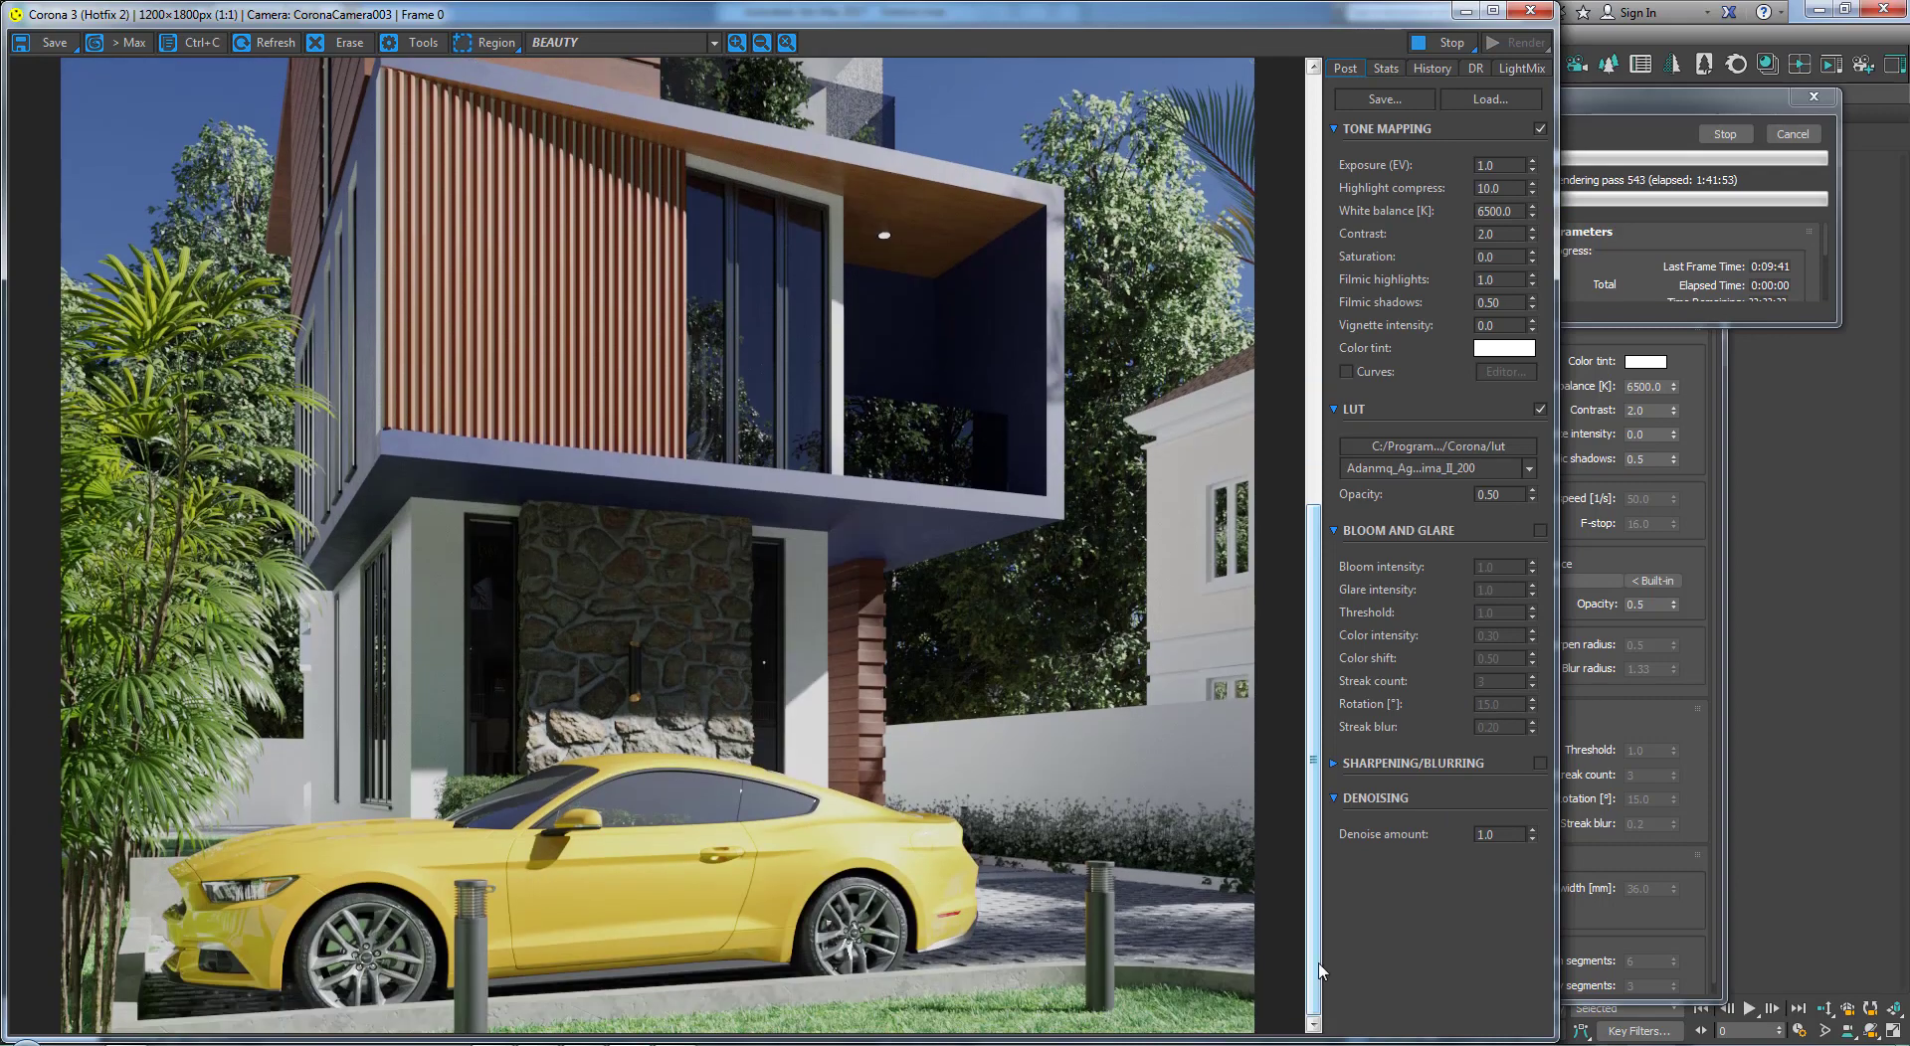
{"action": "left_click", "coordinate": [1731, 137]}
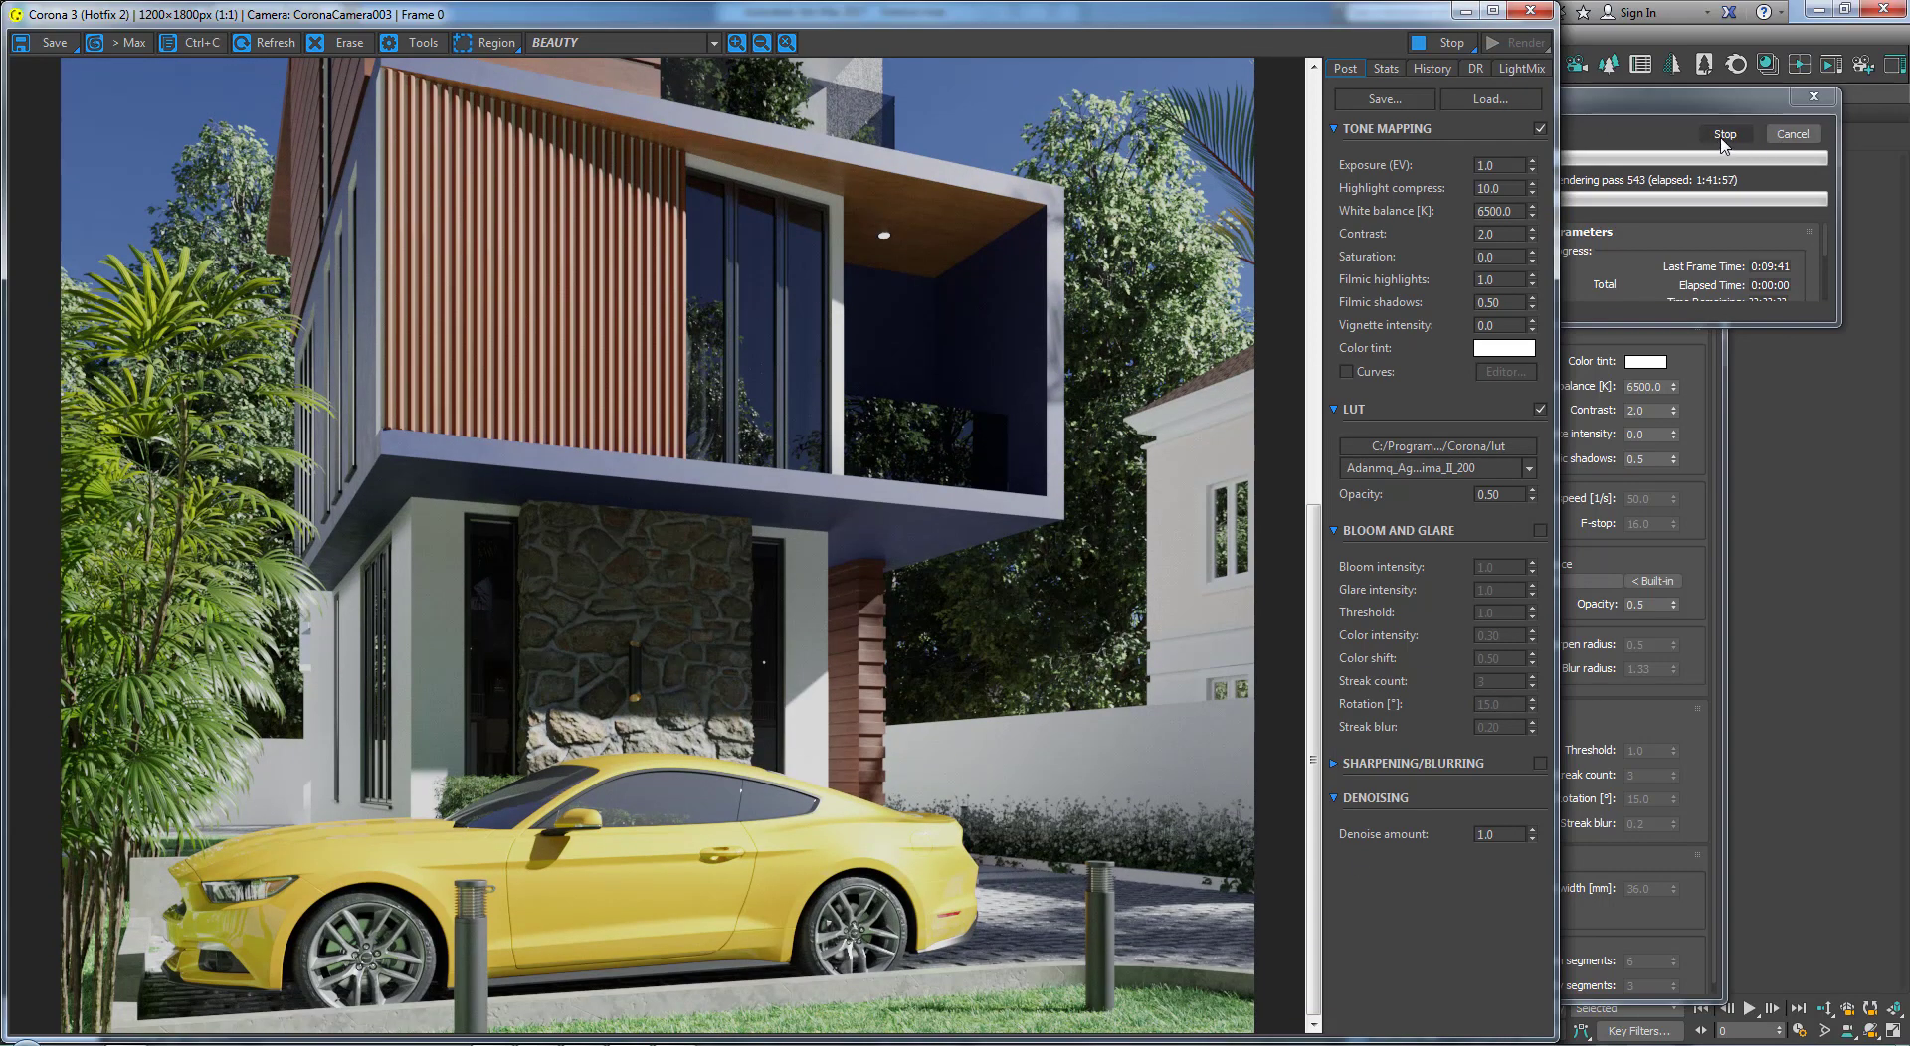
{"action": "left_click", "coordinate": [1386, 70]}
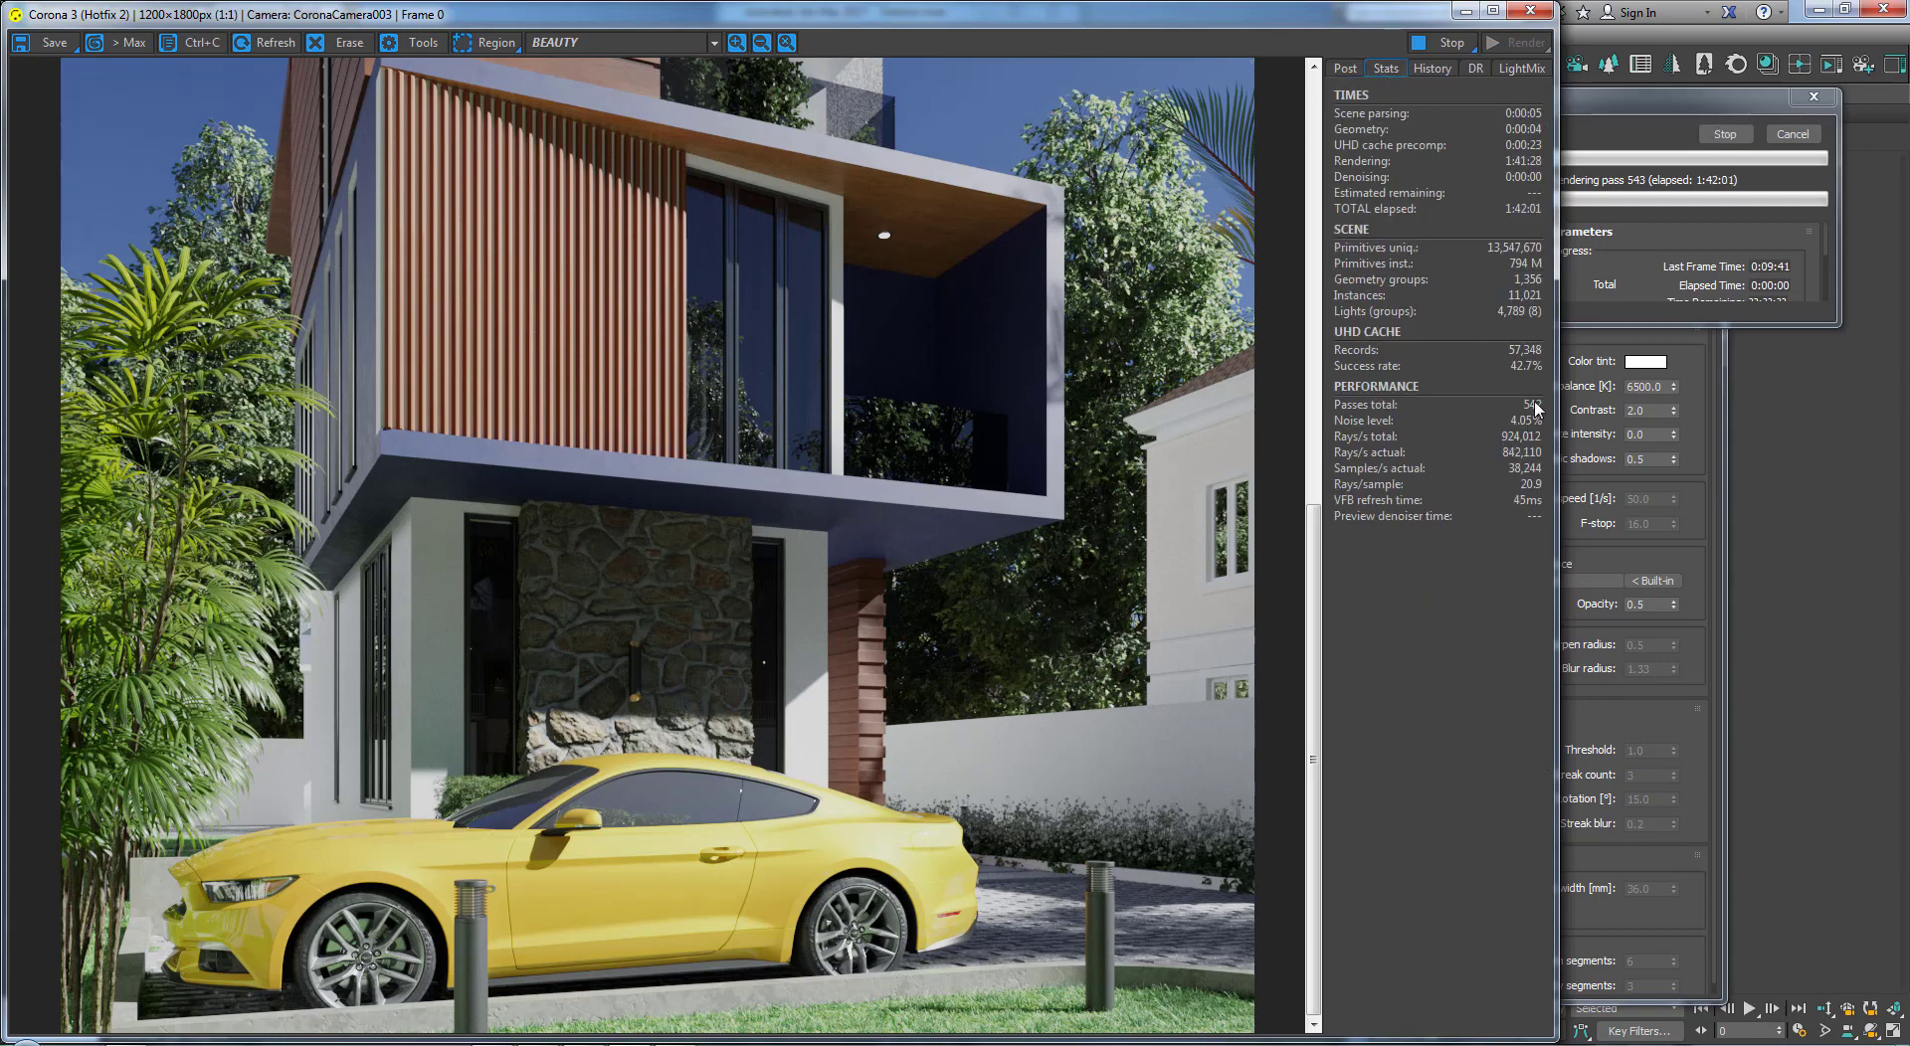
{"action": "mouse_move", "coordinate": [1545, 429]}
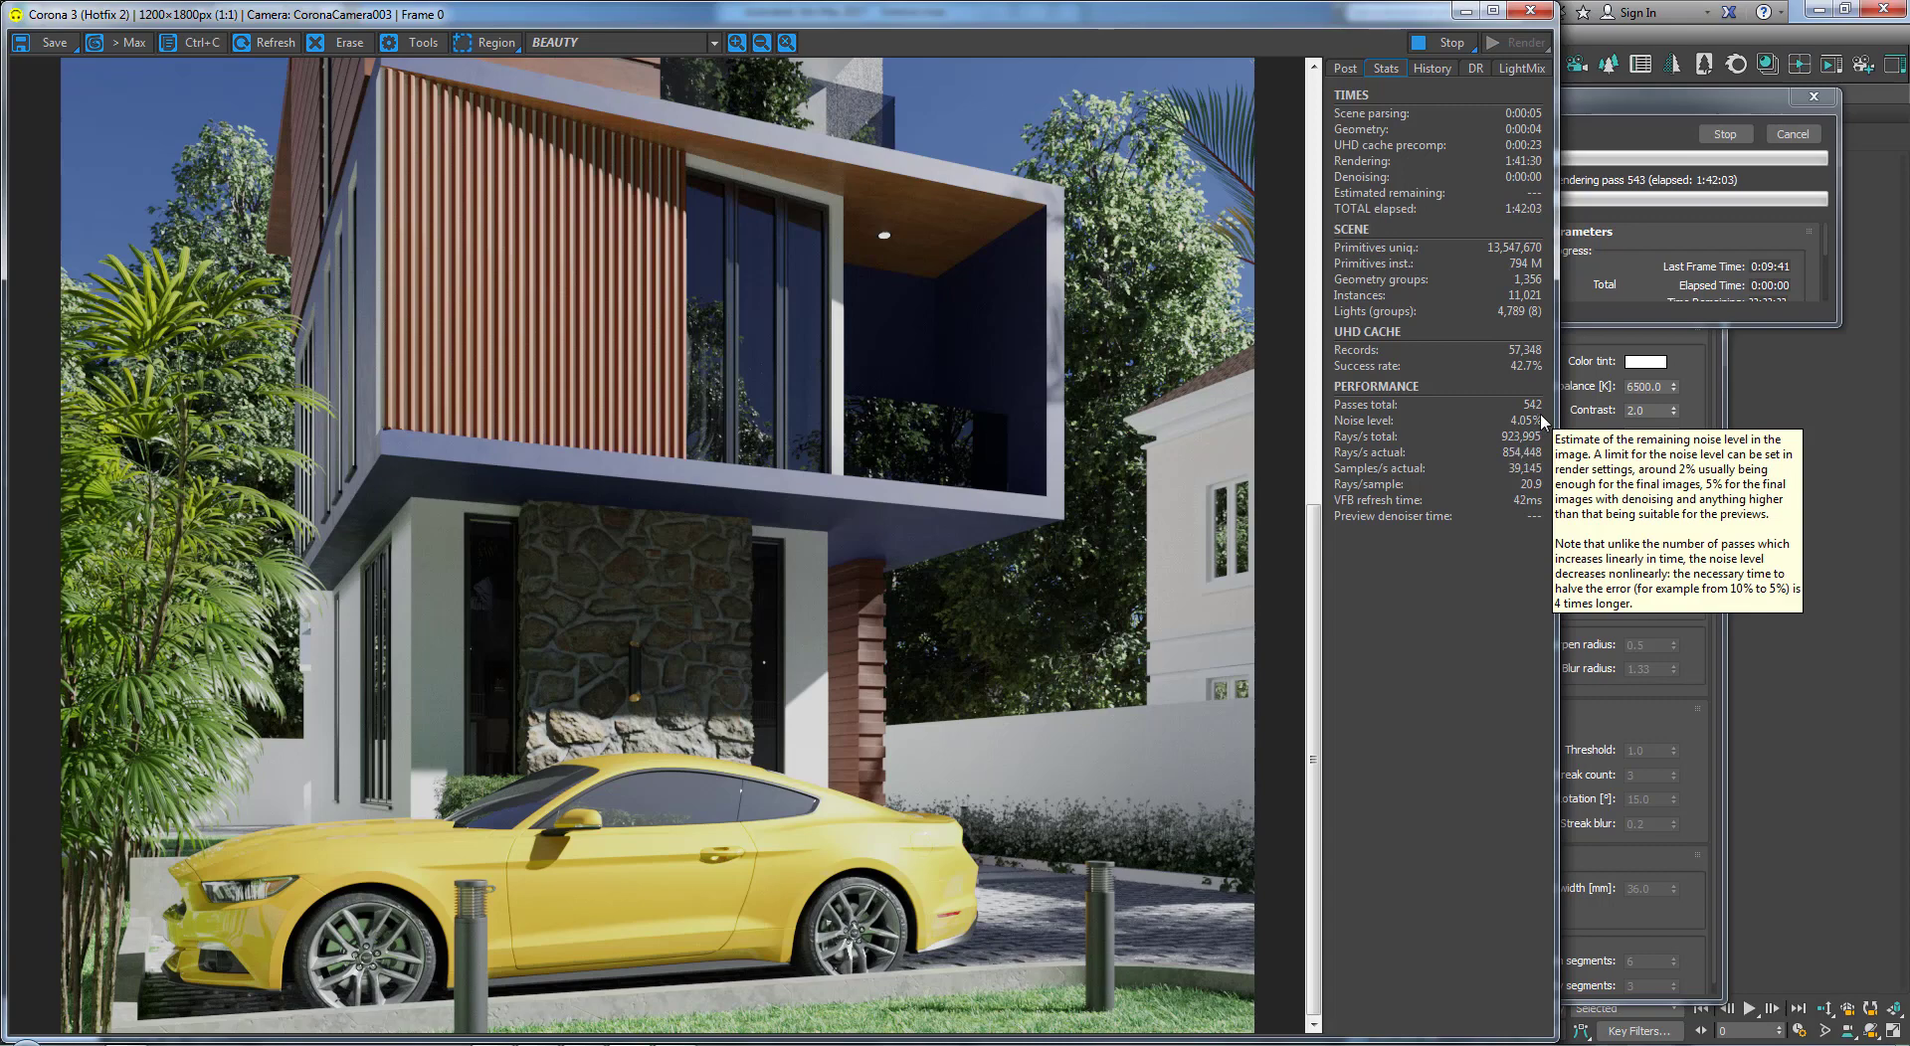
Step: Move the Rendering progress window clear of the frame buffer, and stop the render so that denoising runs
{"action": "left_click", "coordinate": [1622, 107]}
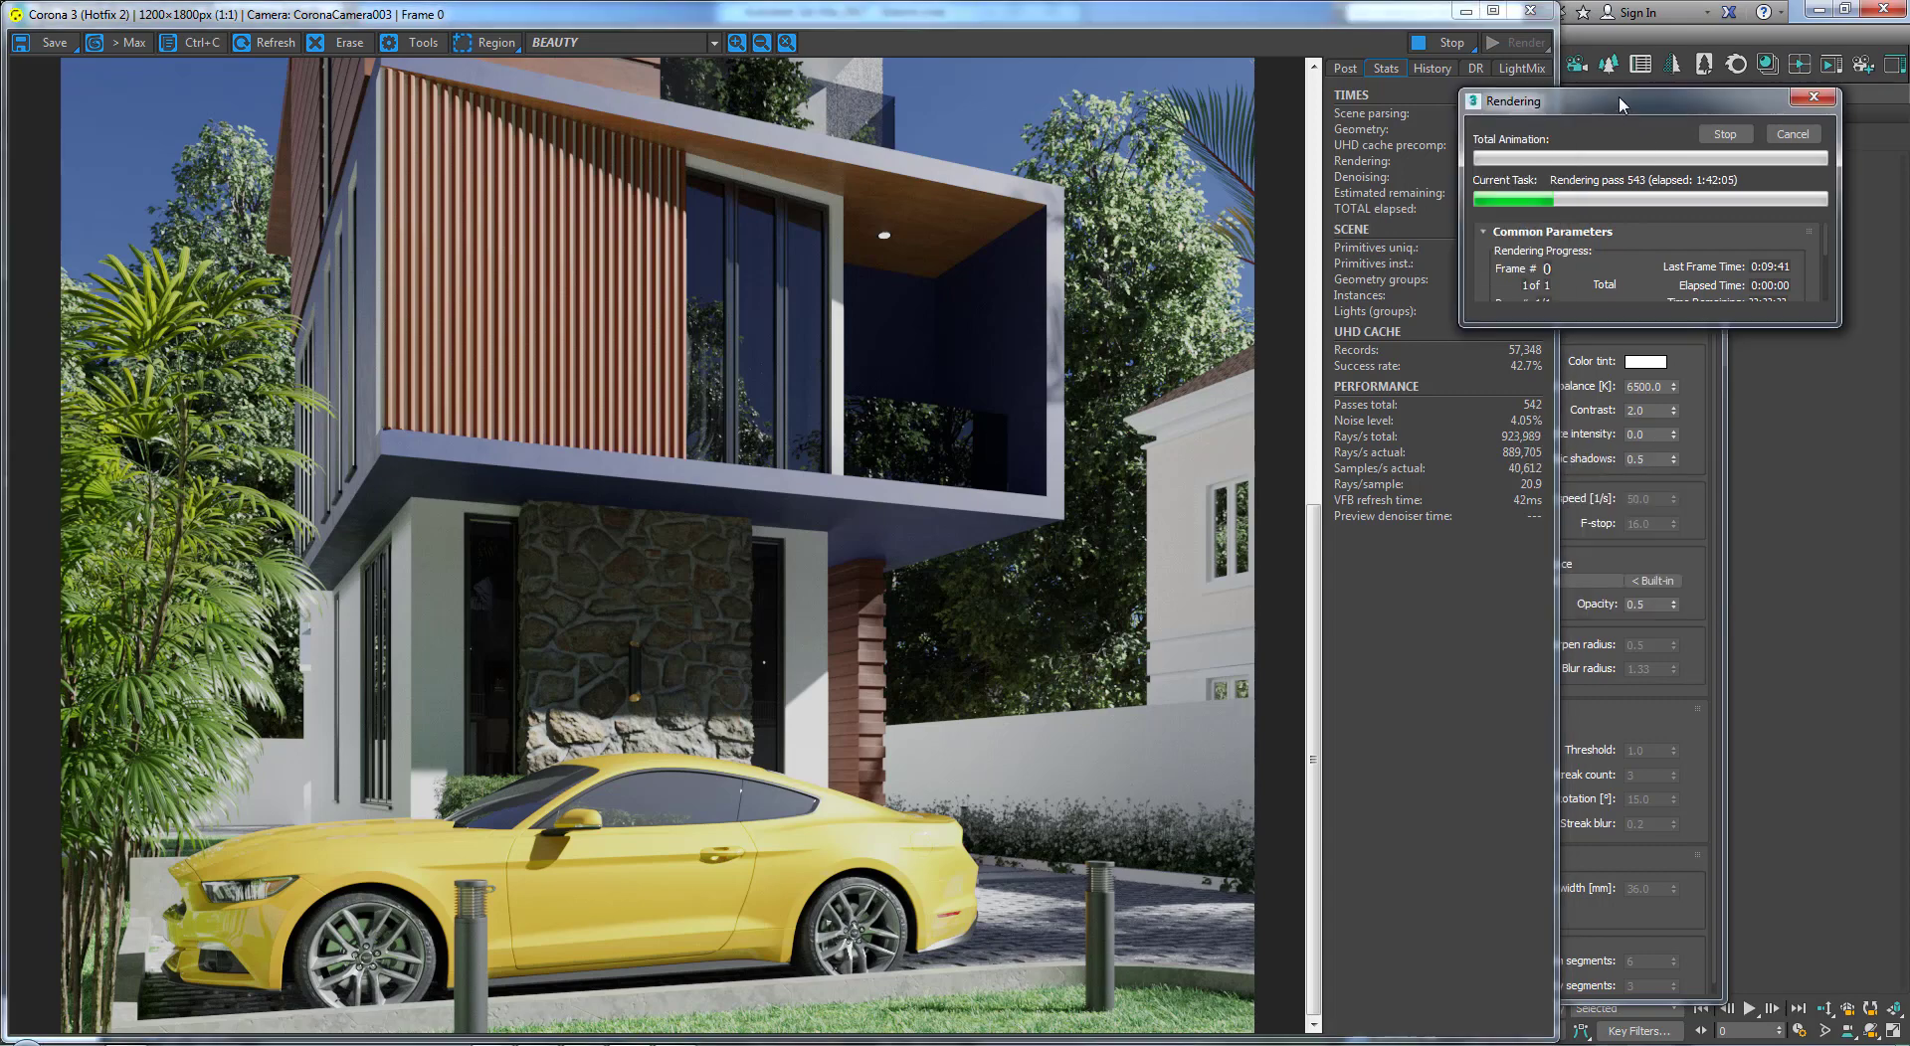
{"action": "left_click_drag", "start_coordinate": [1621, 103], "coordinate": [1688, 65]}
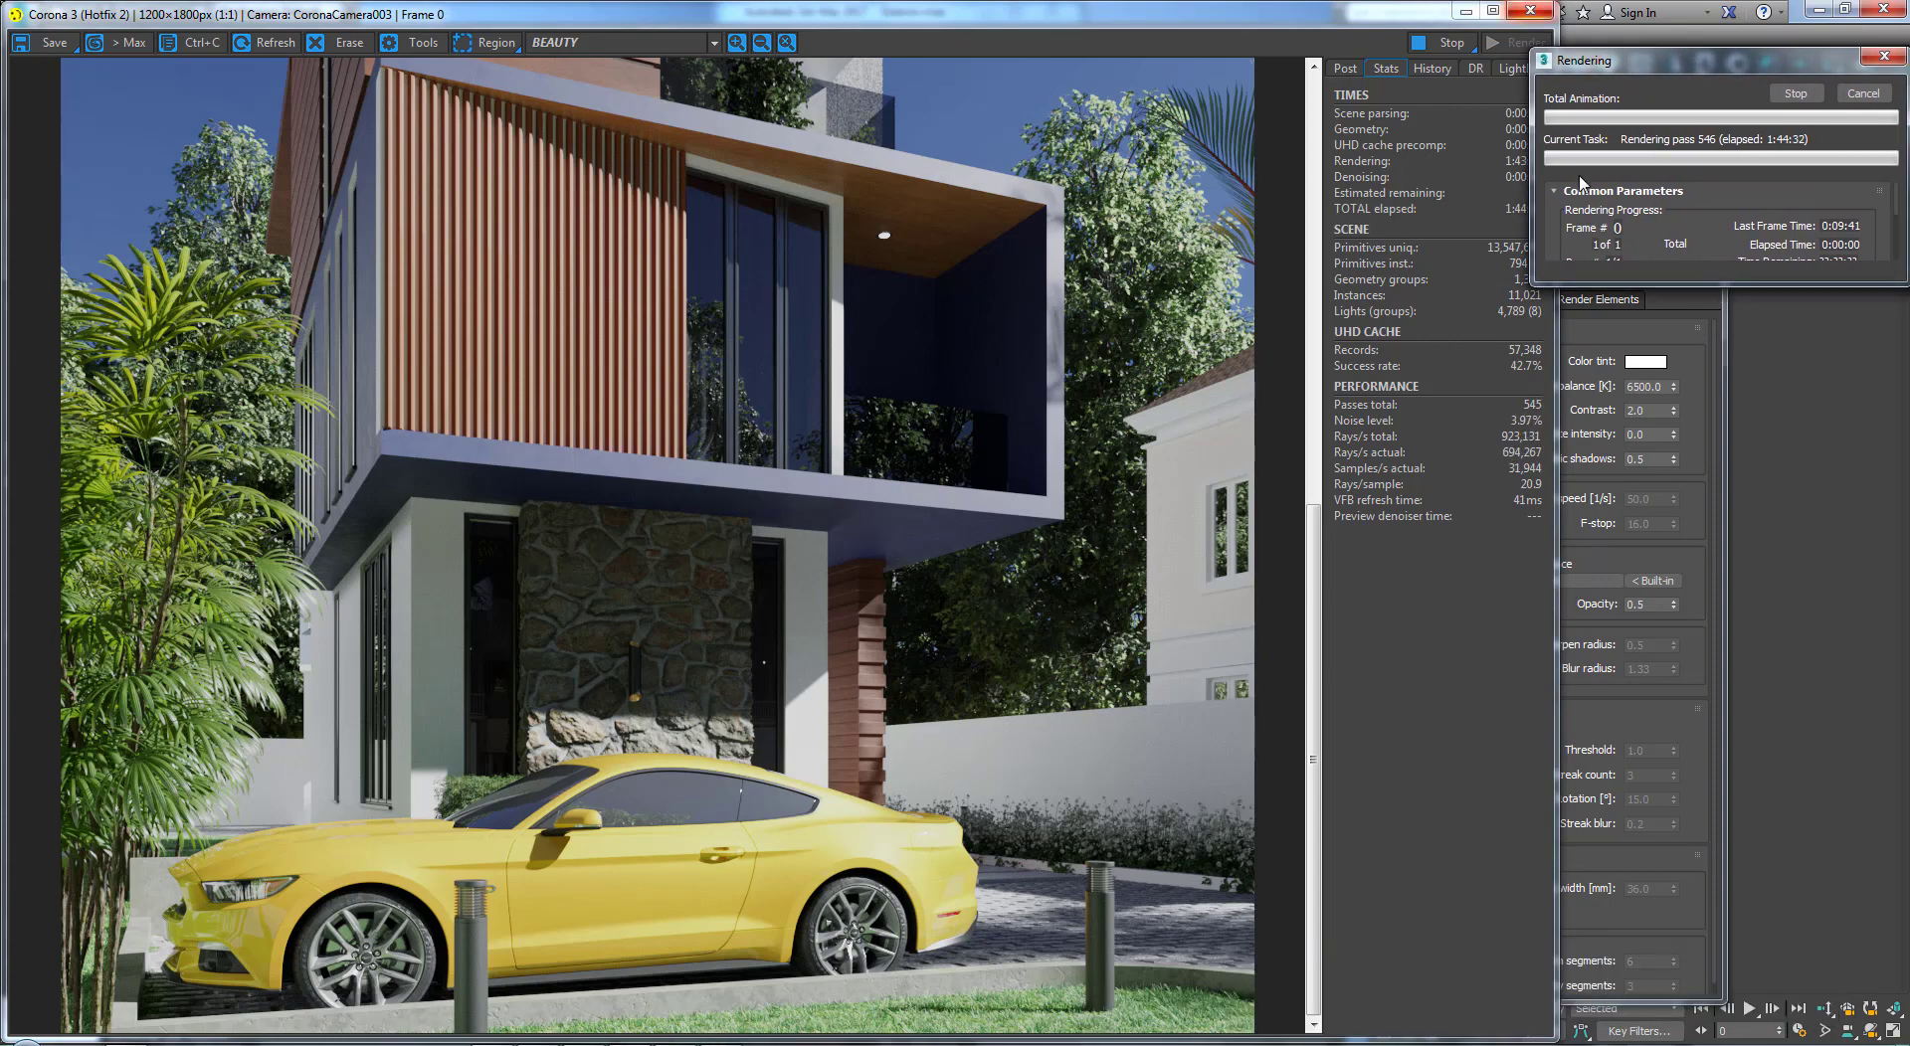
{"action": "left_click", "coordinate": [1794, 95]}
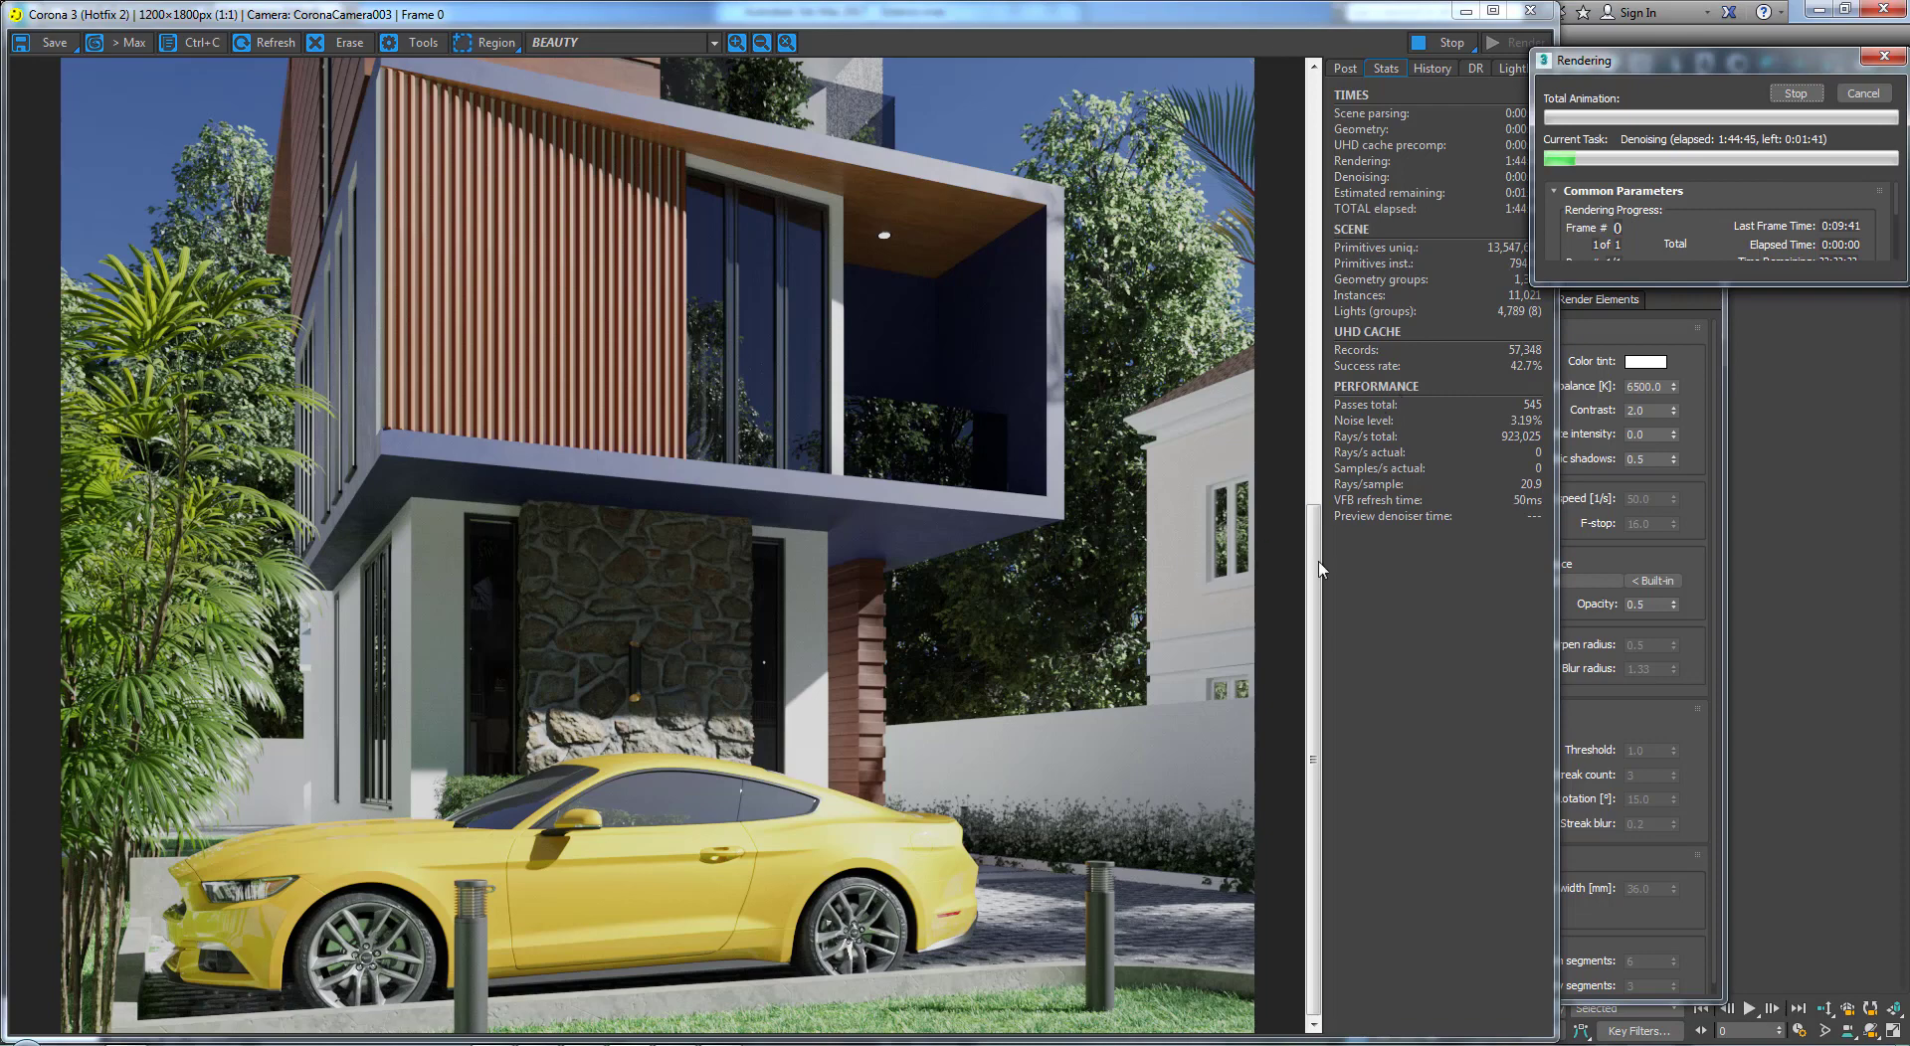
Step: Examine the denoised render across the house, with a close look at the stone wall, plants and car at 2:1
{"action": "left_click_drag", "start_coordinate": [1315, 611], "coordinate": [1312, 303]}
{"action": "scroll", "coordinate": [1296, 411], "scroll_direction": "down", "scroll_amount": 2}
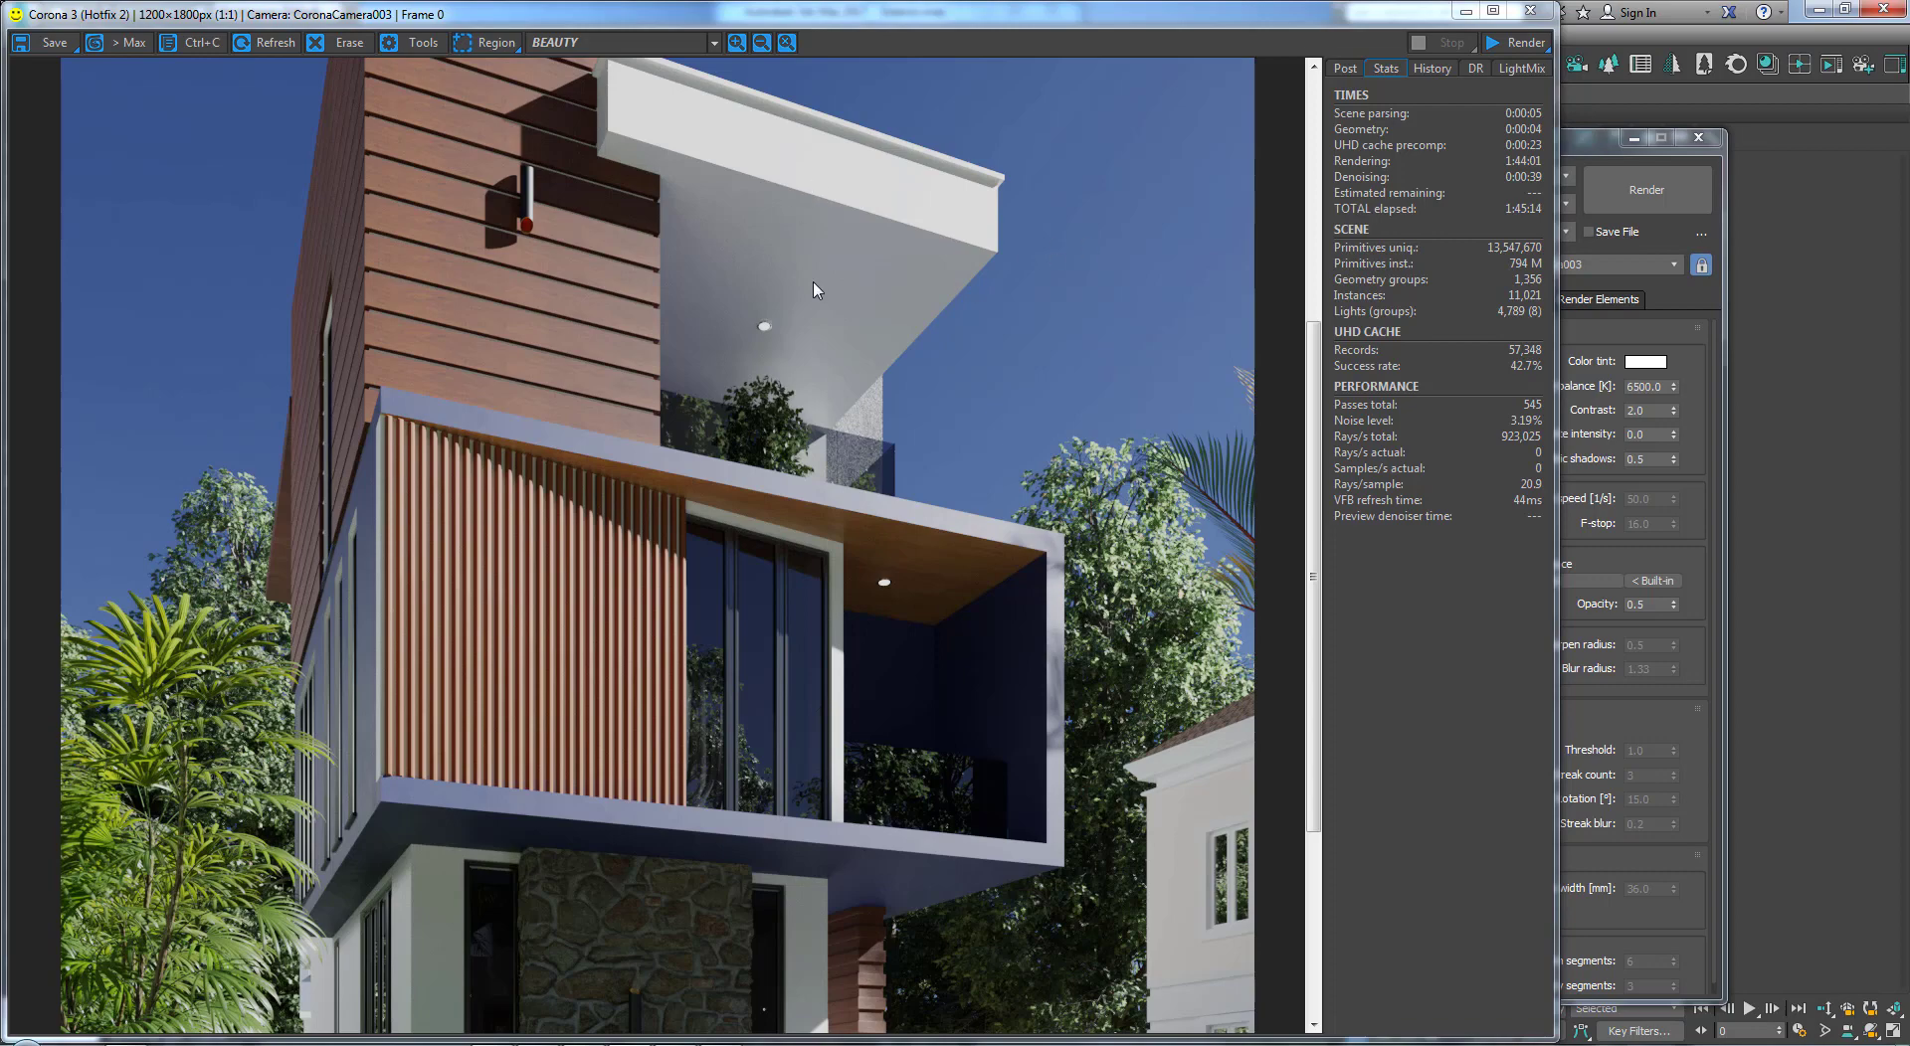
{"action": "left_click_drag", "start_coordinate": [1321, 435], "coordinate": [1298, 642]}
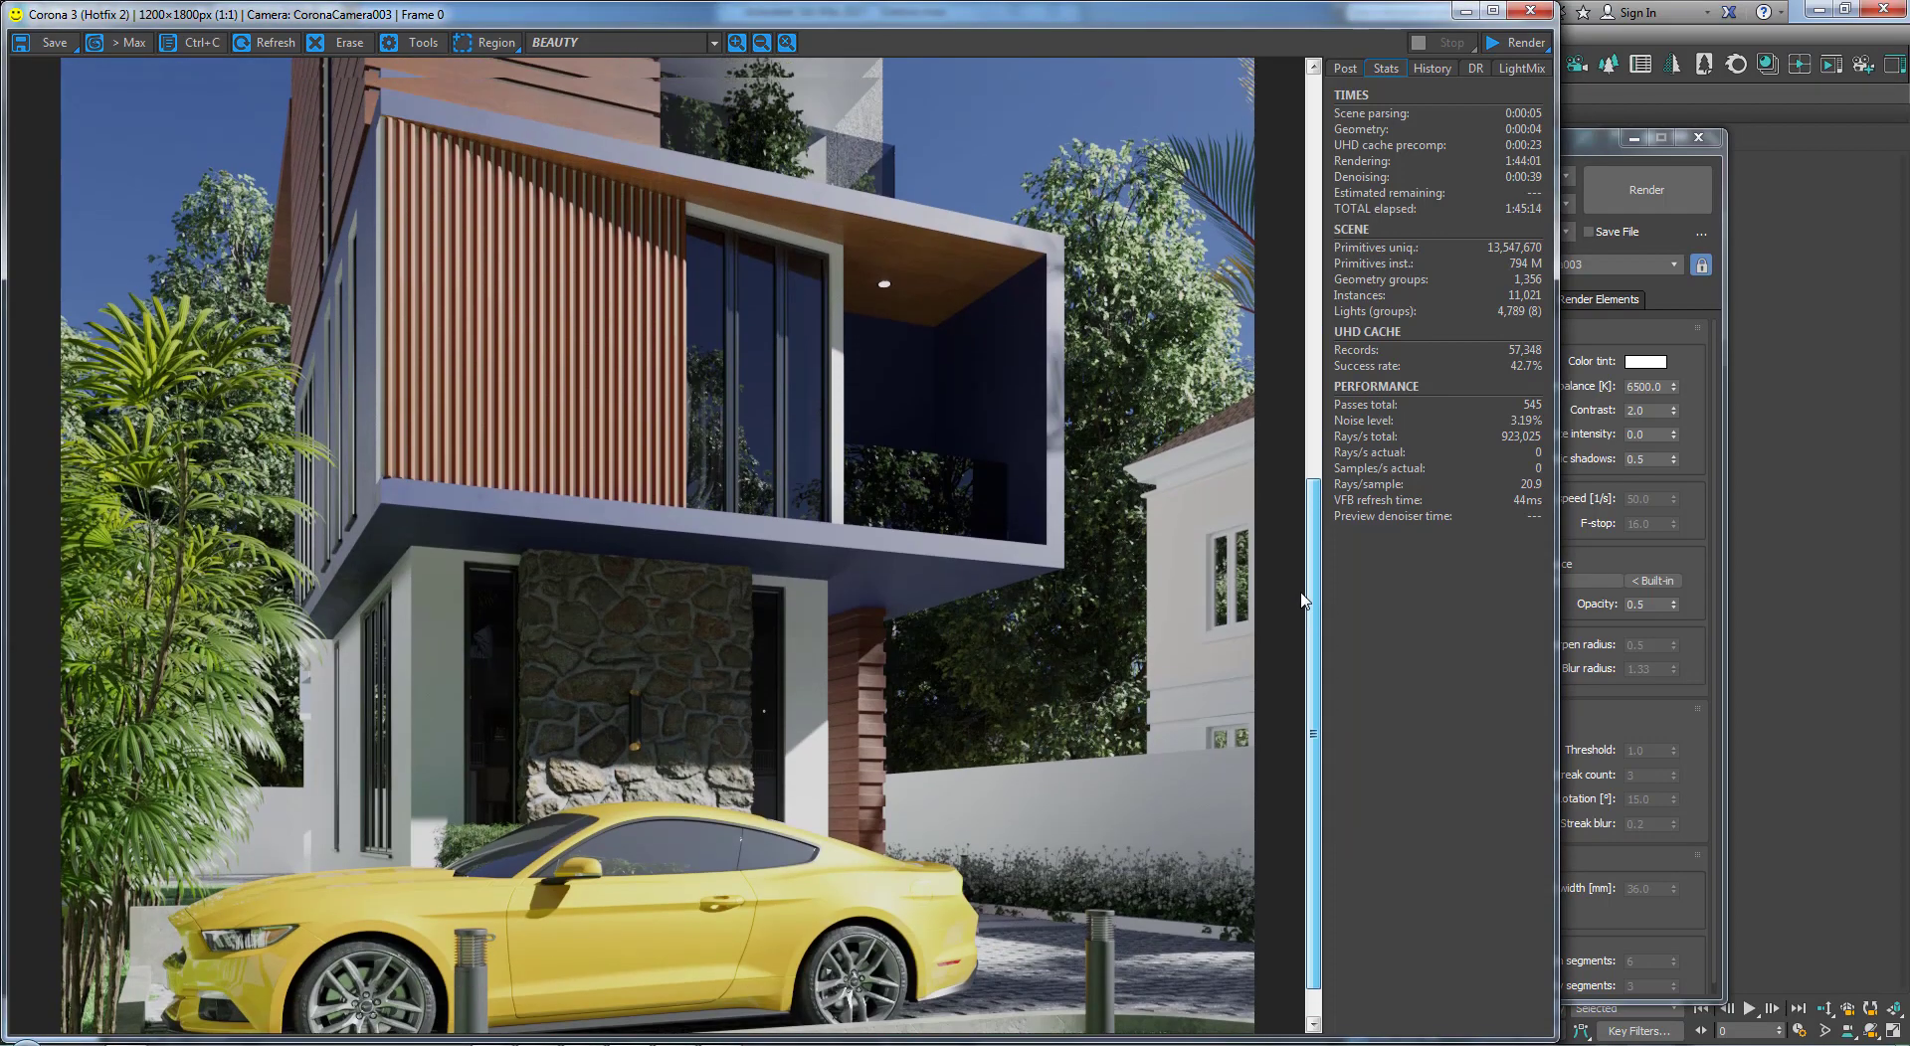
{"action": "scroll", "coordinate": [1199, 920], "scroll_direction": "up", "scroll_amount": 3}
{"action": "scroll", "coordinate": [1181, 905], "scroll_direction": "down", "scroll_amount": 2}
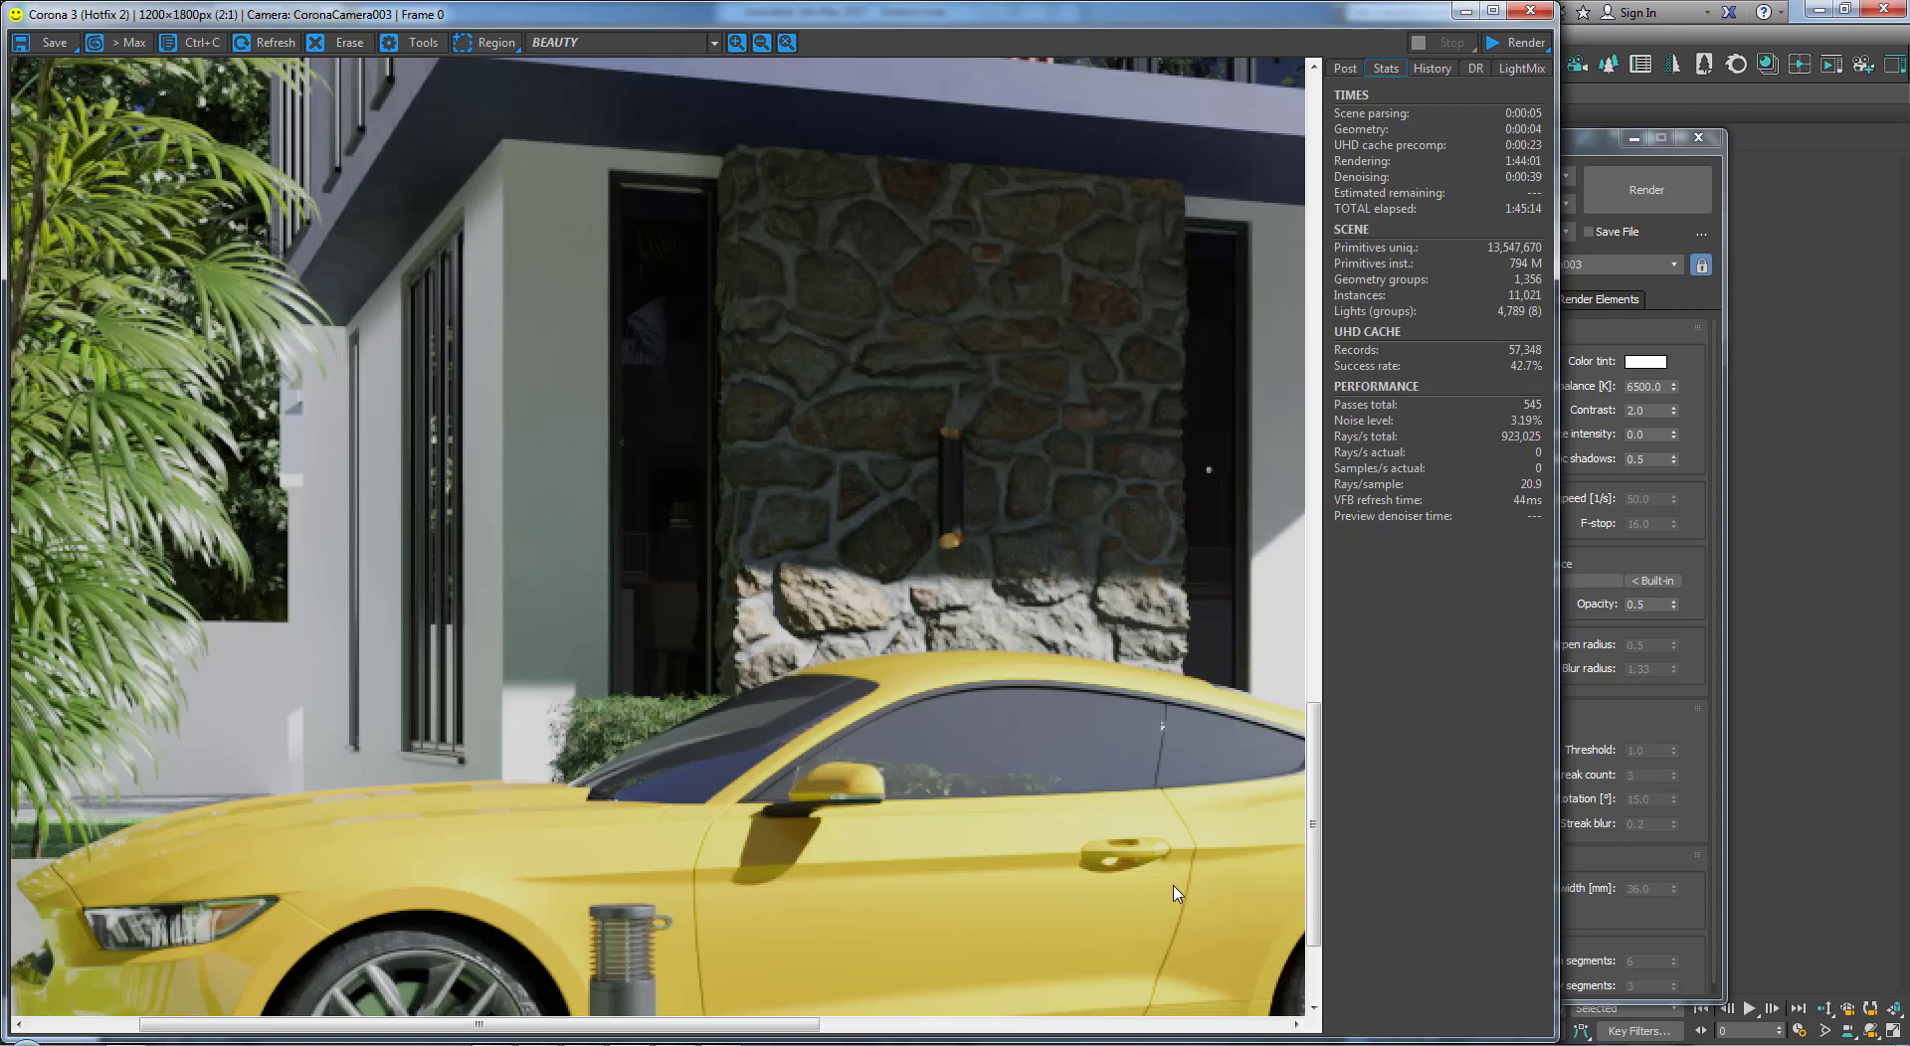
{"action": "middle_click_drag", "start_coordinate": [997, 757], "coordinate": [1122, 832]}
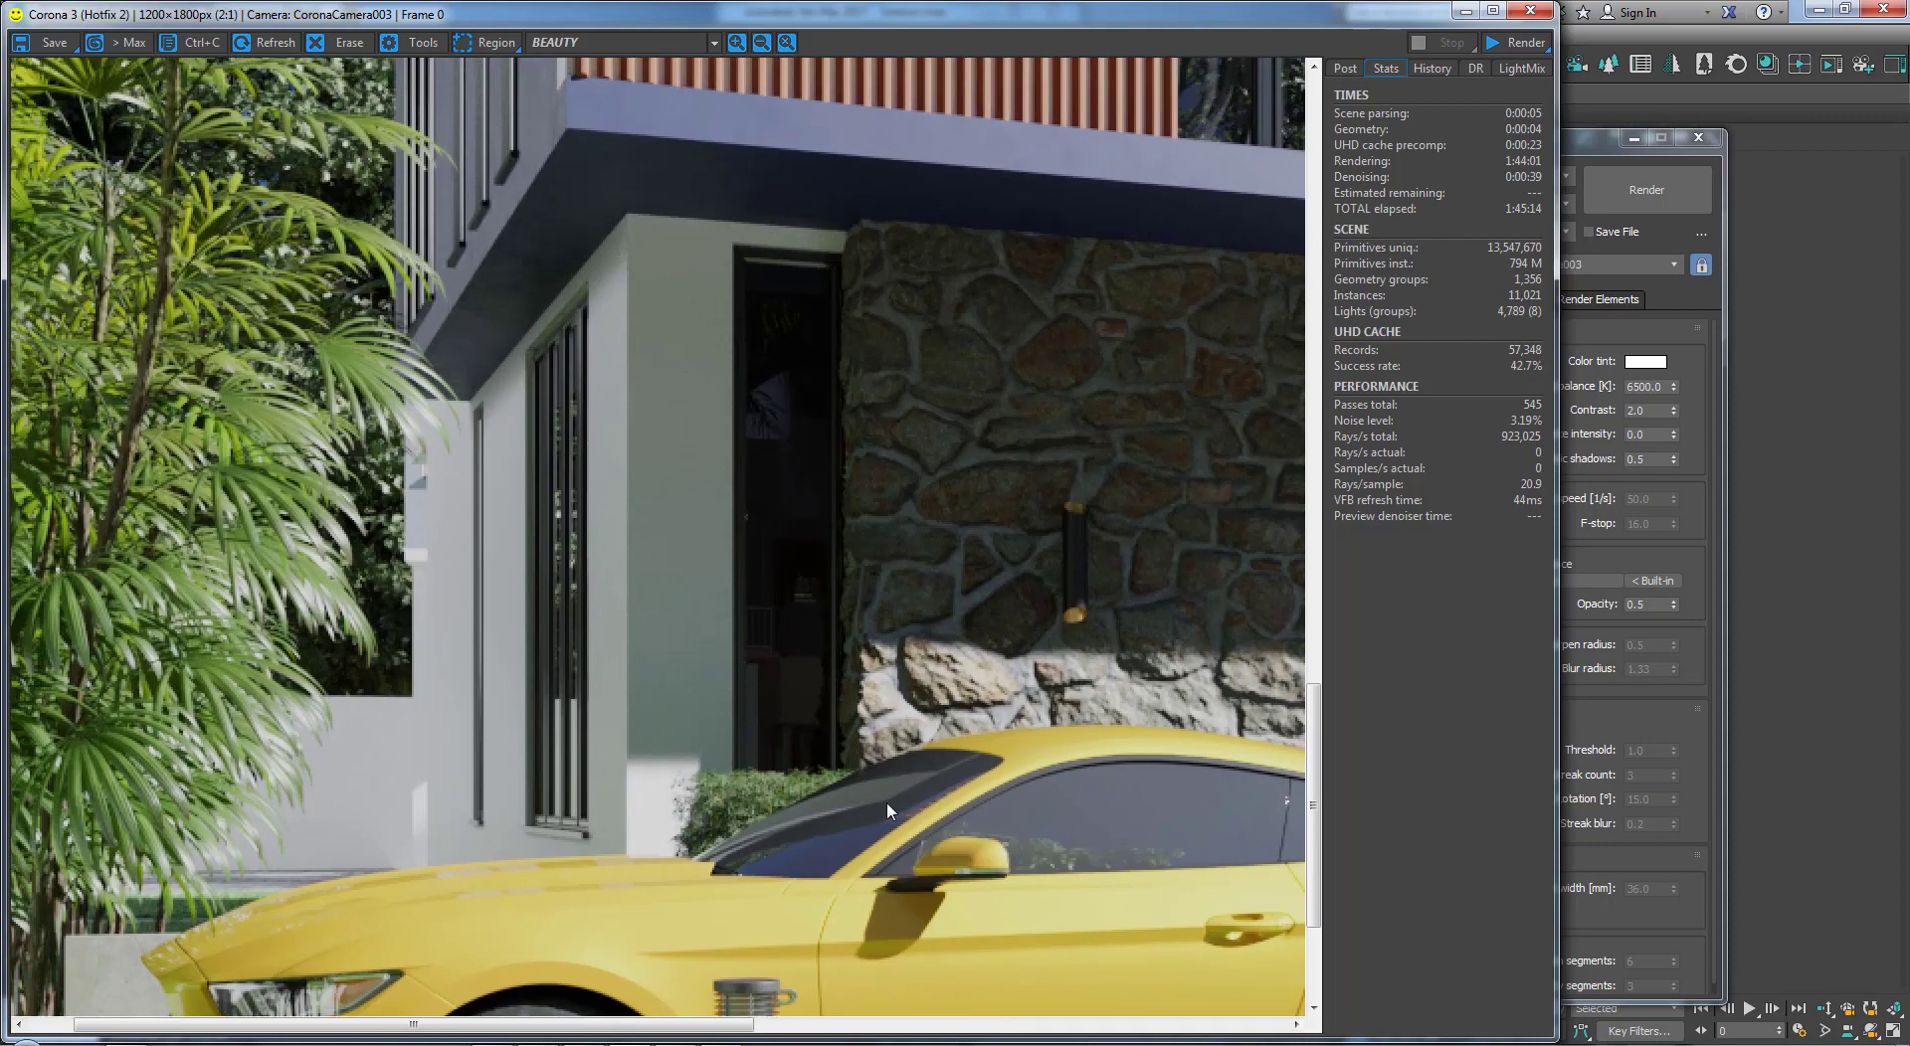
{"action": "middle_click_drag", "start_coordinate": [704, 814], "coordinate": [780, 467]}
{"action": "middle_click_drag", "start_coordinate": [779, 669], "coordinate": [344, 731]}
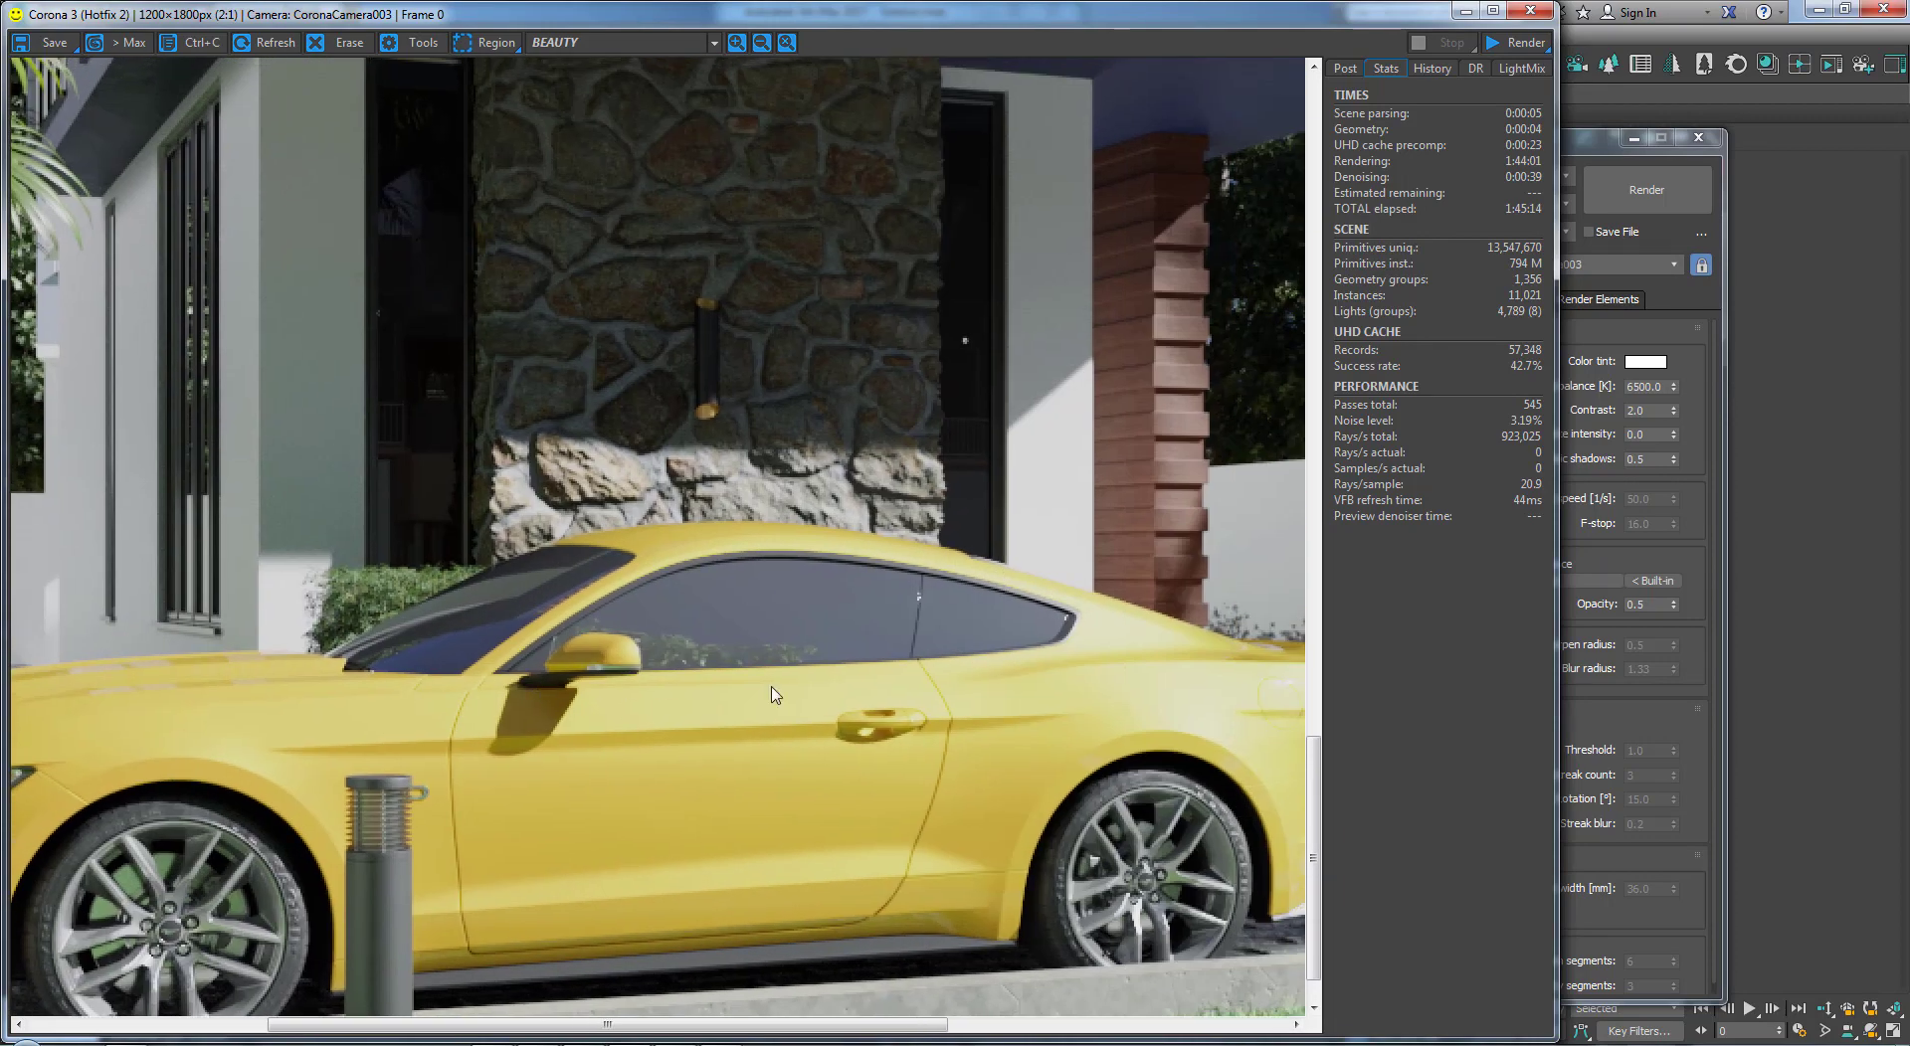
{"action": "scroll", "coordinate": [953, 623], "scroll_direction": "down", "scroll_amount": 1}
{"action": "scroll", "coordinate": [953, 621], "scroll_direction": "down", "scroll_amount": 1}
{"action": "scroll", "coordinate": [947, 619], "scroll_direction": "up", "scroll_amount": 1}
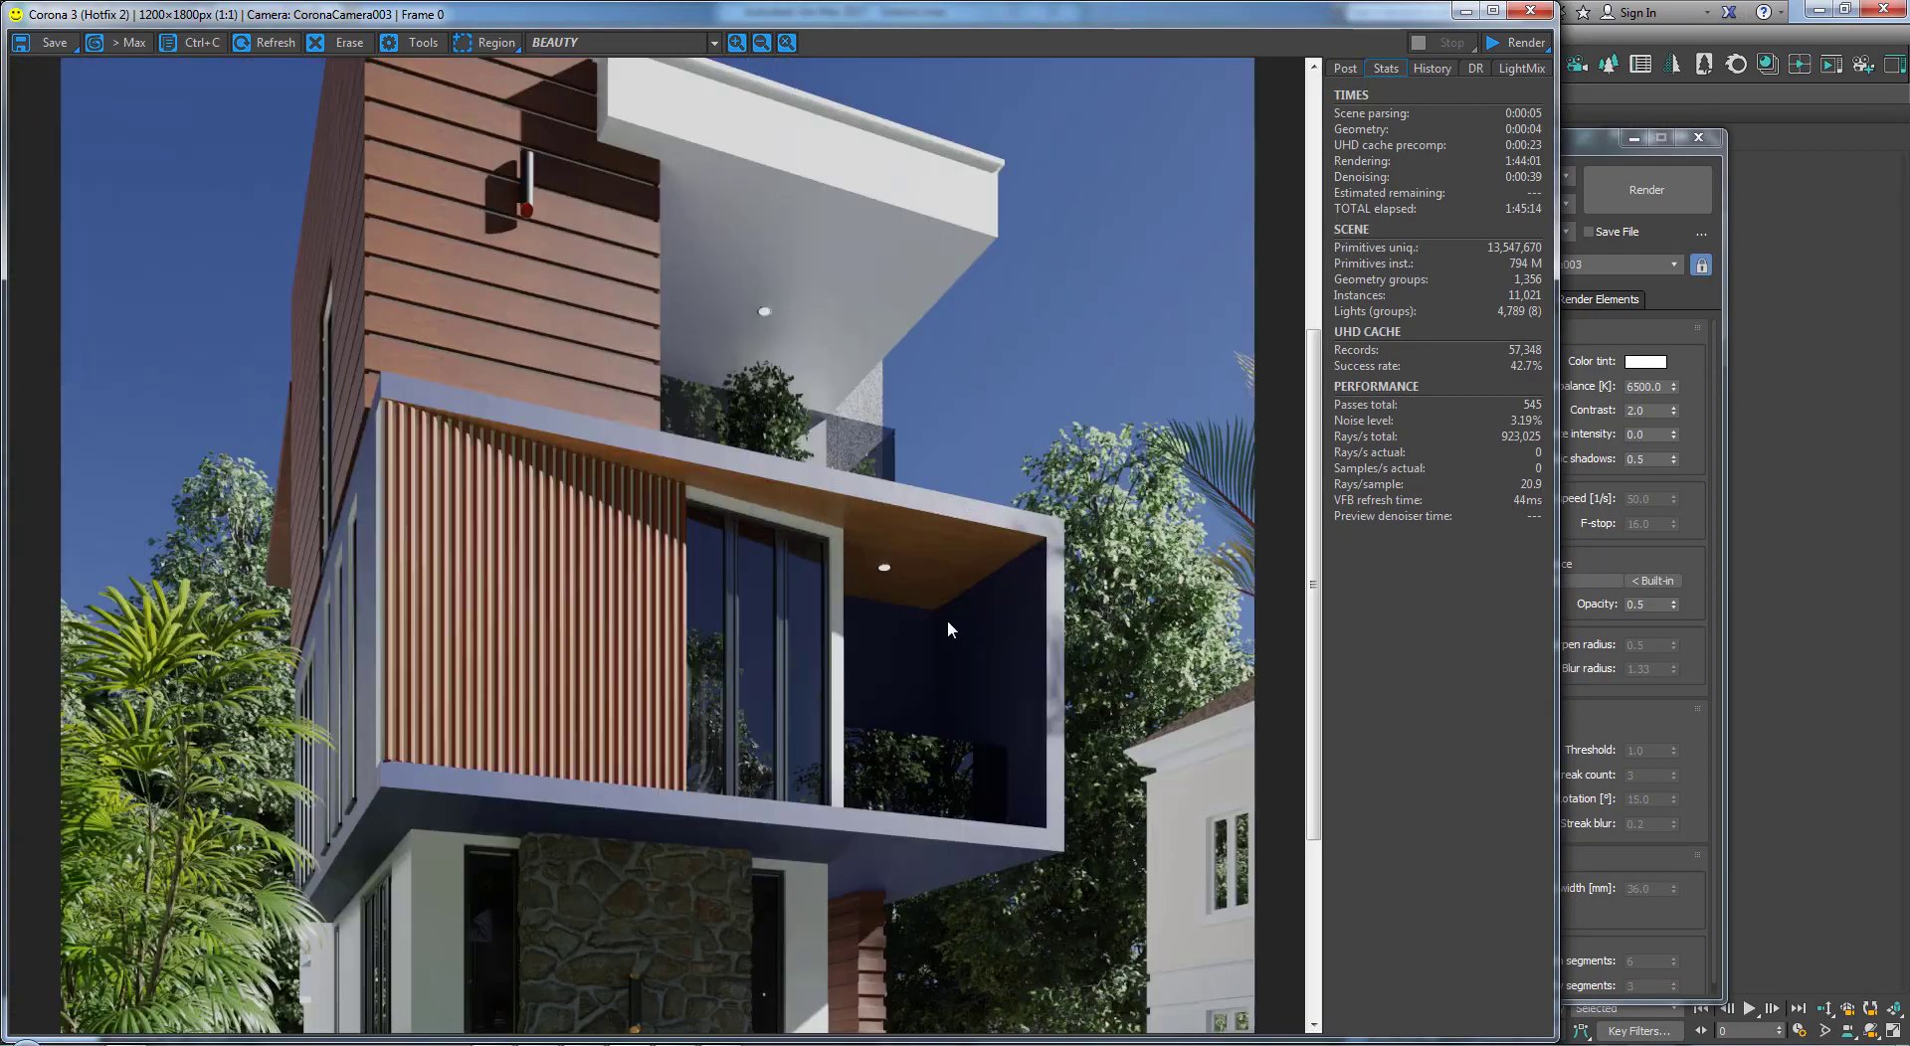
{"action": "left_click_drag", "start_coordinate": [1315, 429], "coordinate": [1342, 393]}
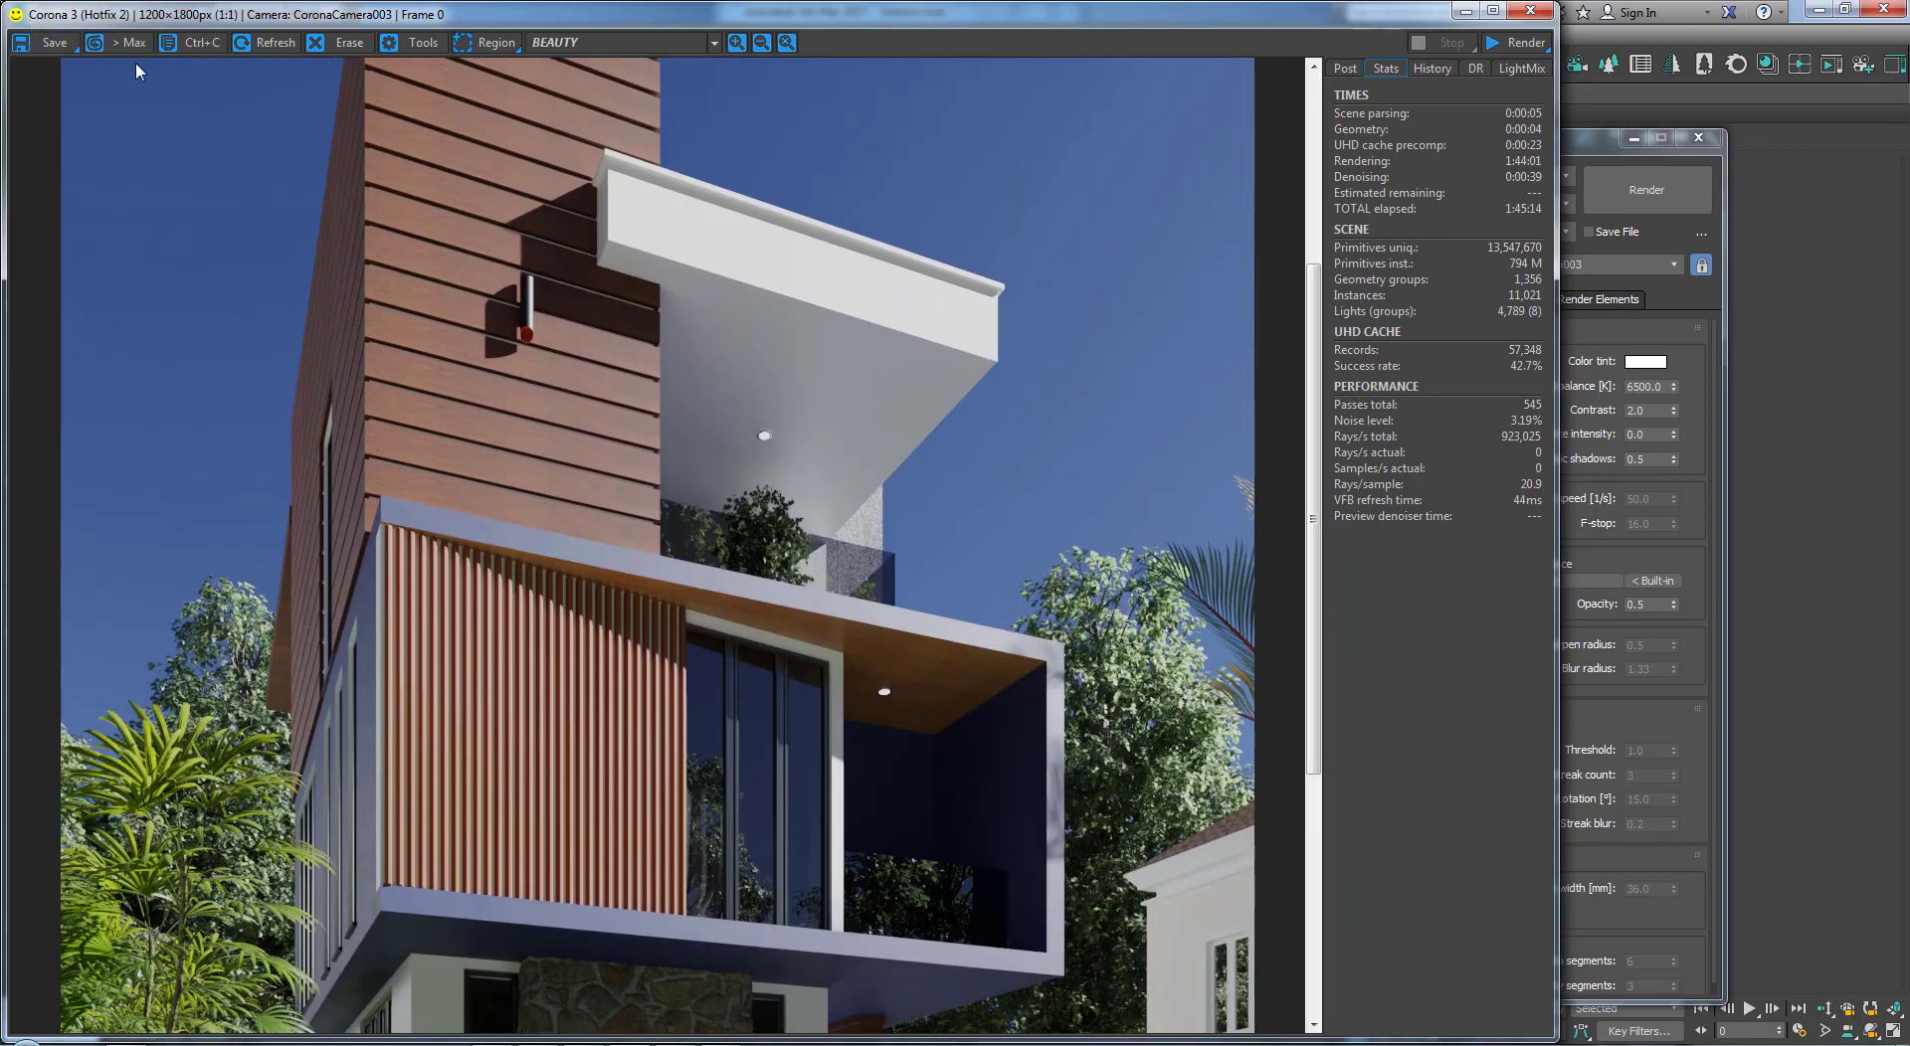
Step: View the Alpha channel of the render, and return to the BEAUTY channel showing the upper part of the house
{"action": "left_click", "coordinate": [614, 42]}
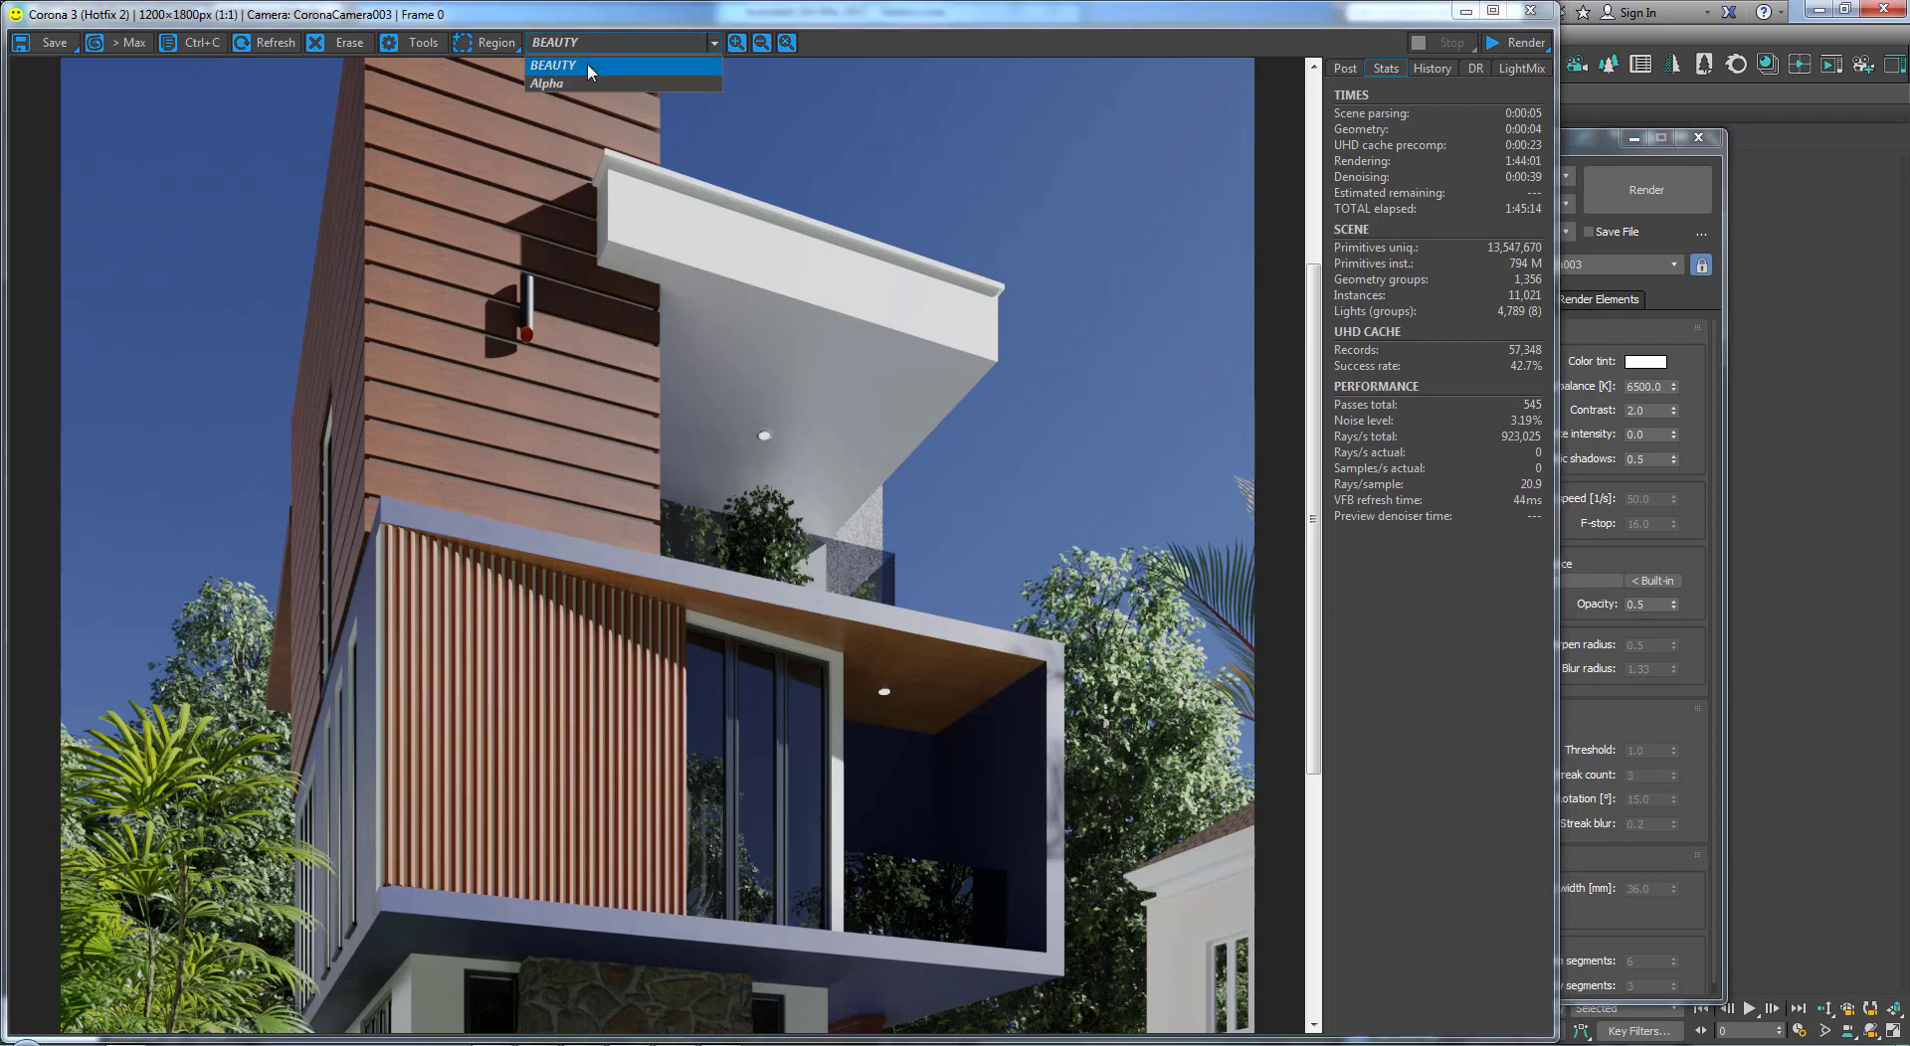
{"action": "left_click", "coordinate": [582, 85]}
{"action": "left_click", "coordinate": [632, 45]}
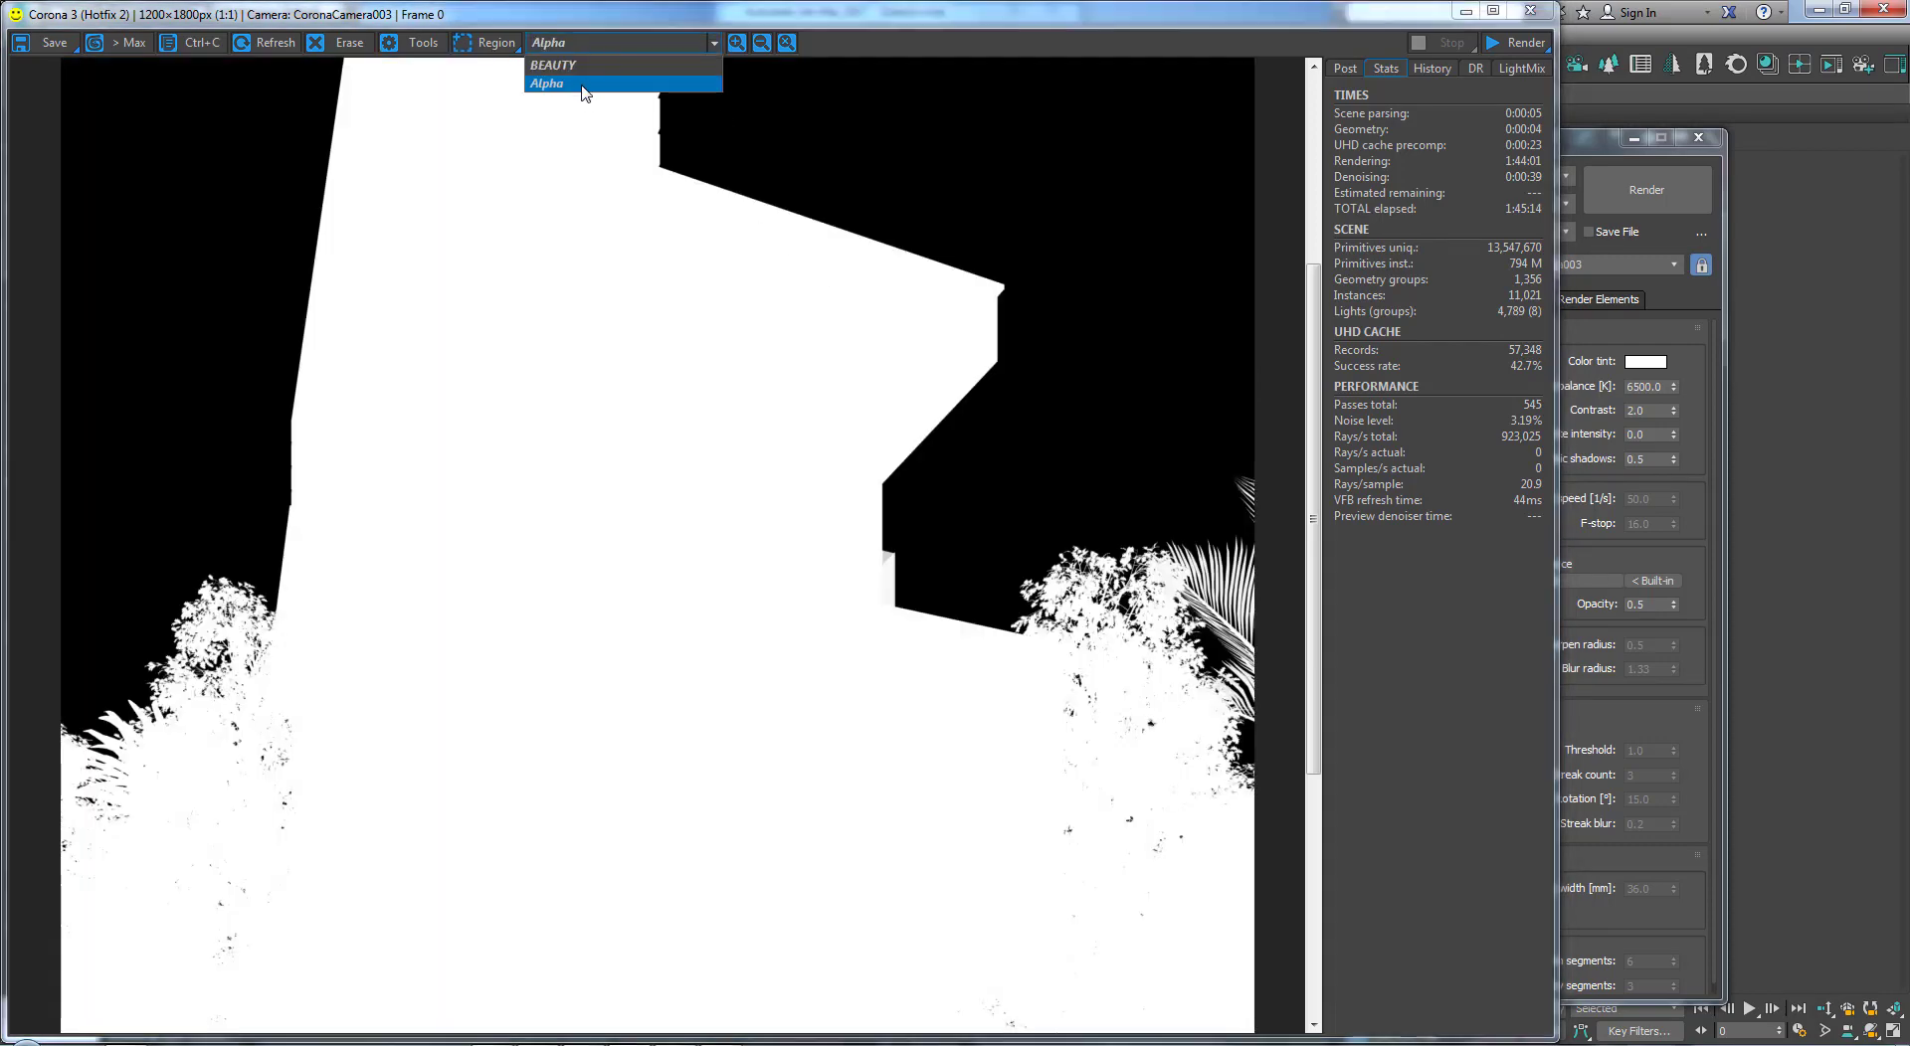
{"action": "left_click", "coordinate": [570, 67]}
{"action": "left_click_drag", "start_coordinate": [1311, 550], "coordinate": [586, 243]}
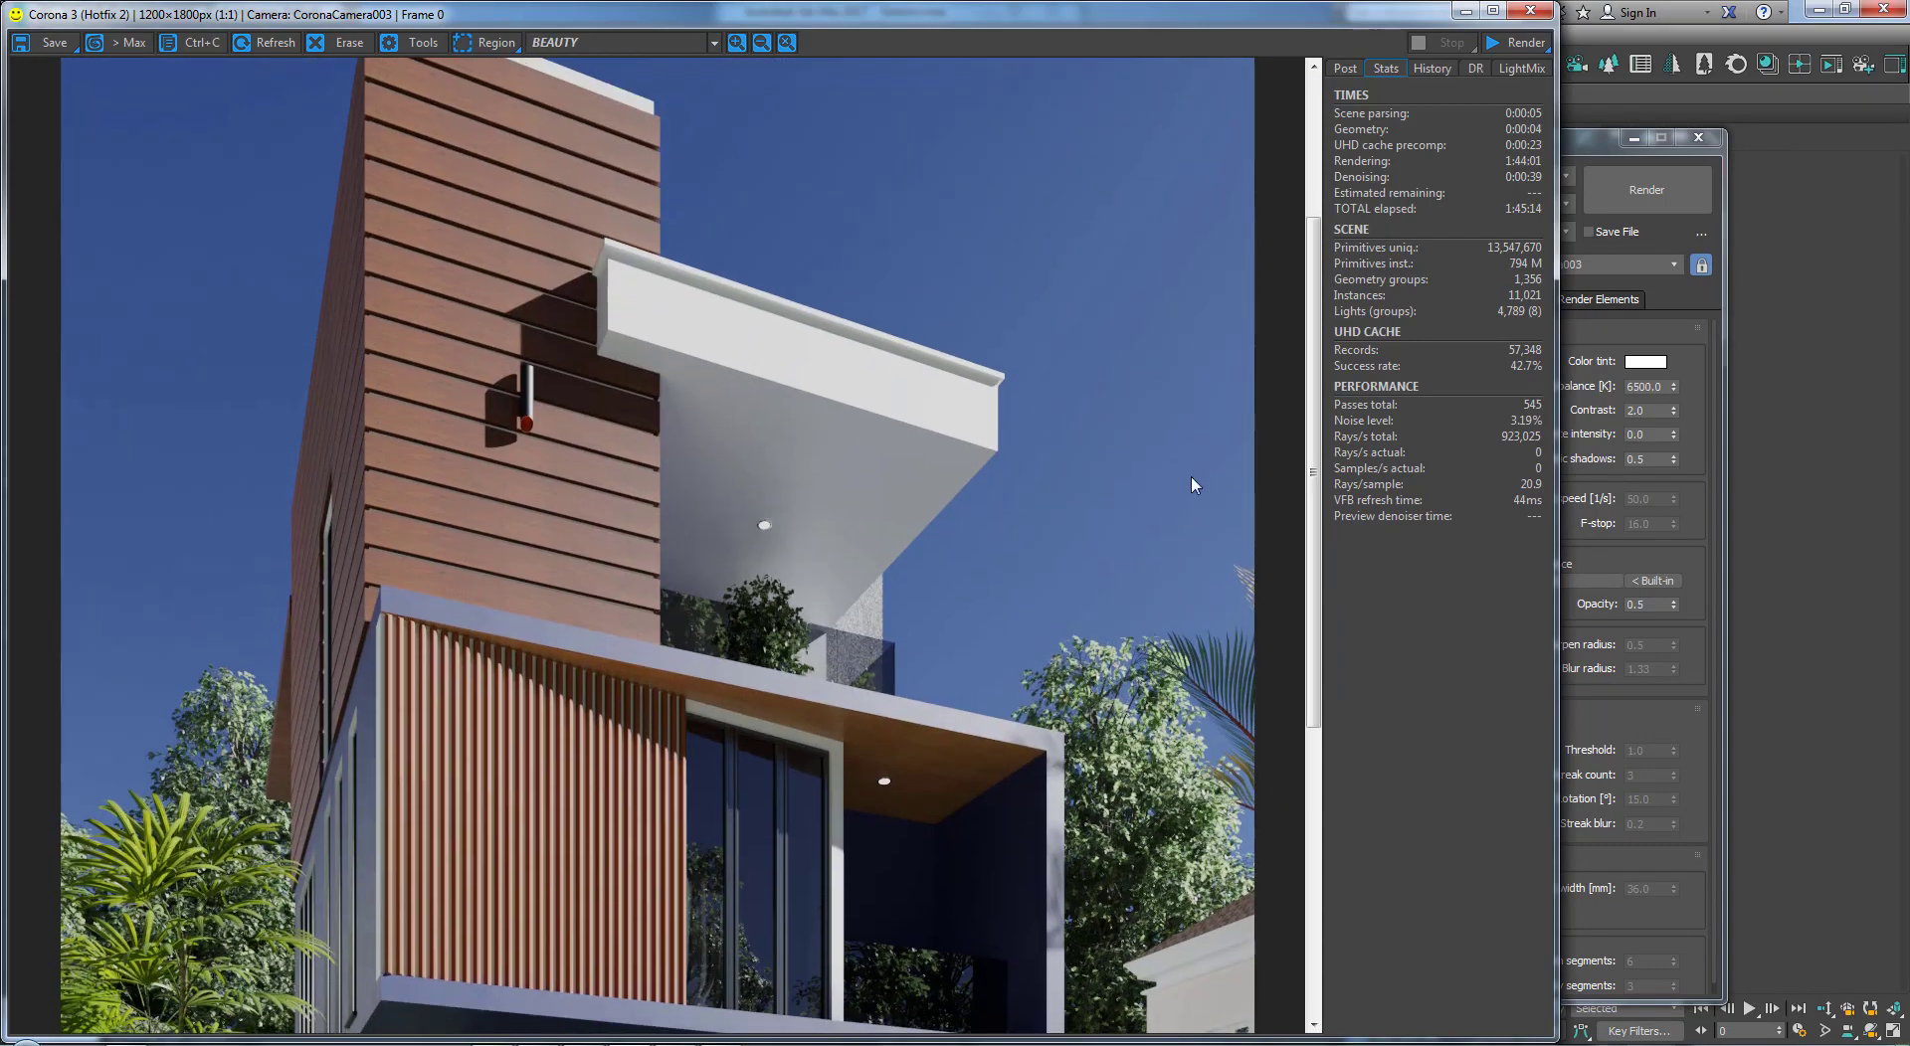
Step: Save the beauty render as an image on the computer, and open Daylighting from the Corona Basics folder in Photoshop
{"action": "left_click", "coordinate": [54, 43]}
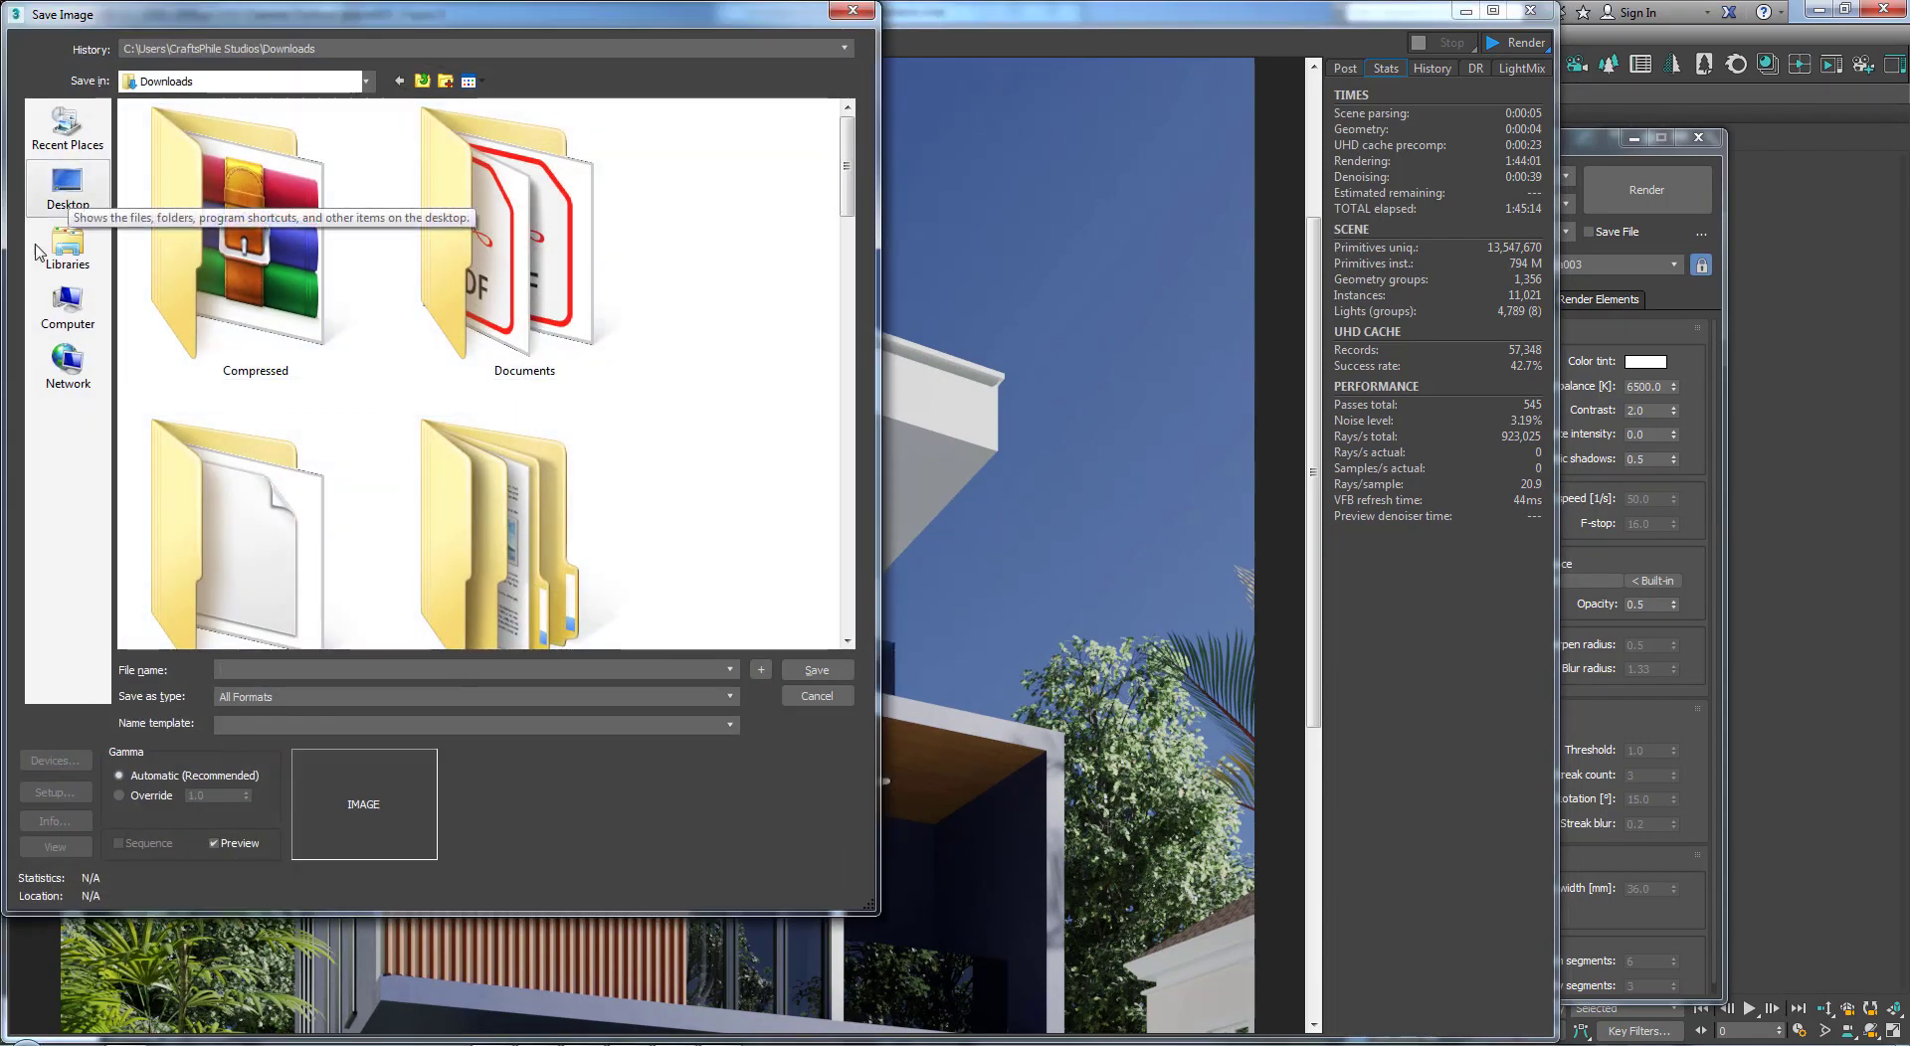
{"action": "left_click", "coordinate": [68, 306]}
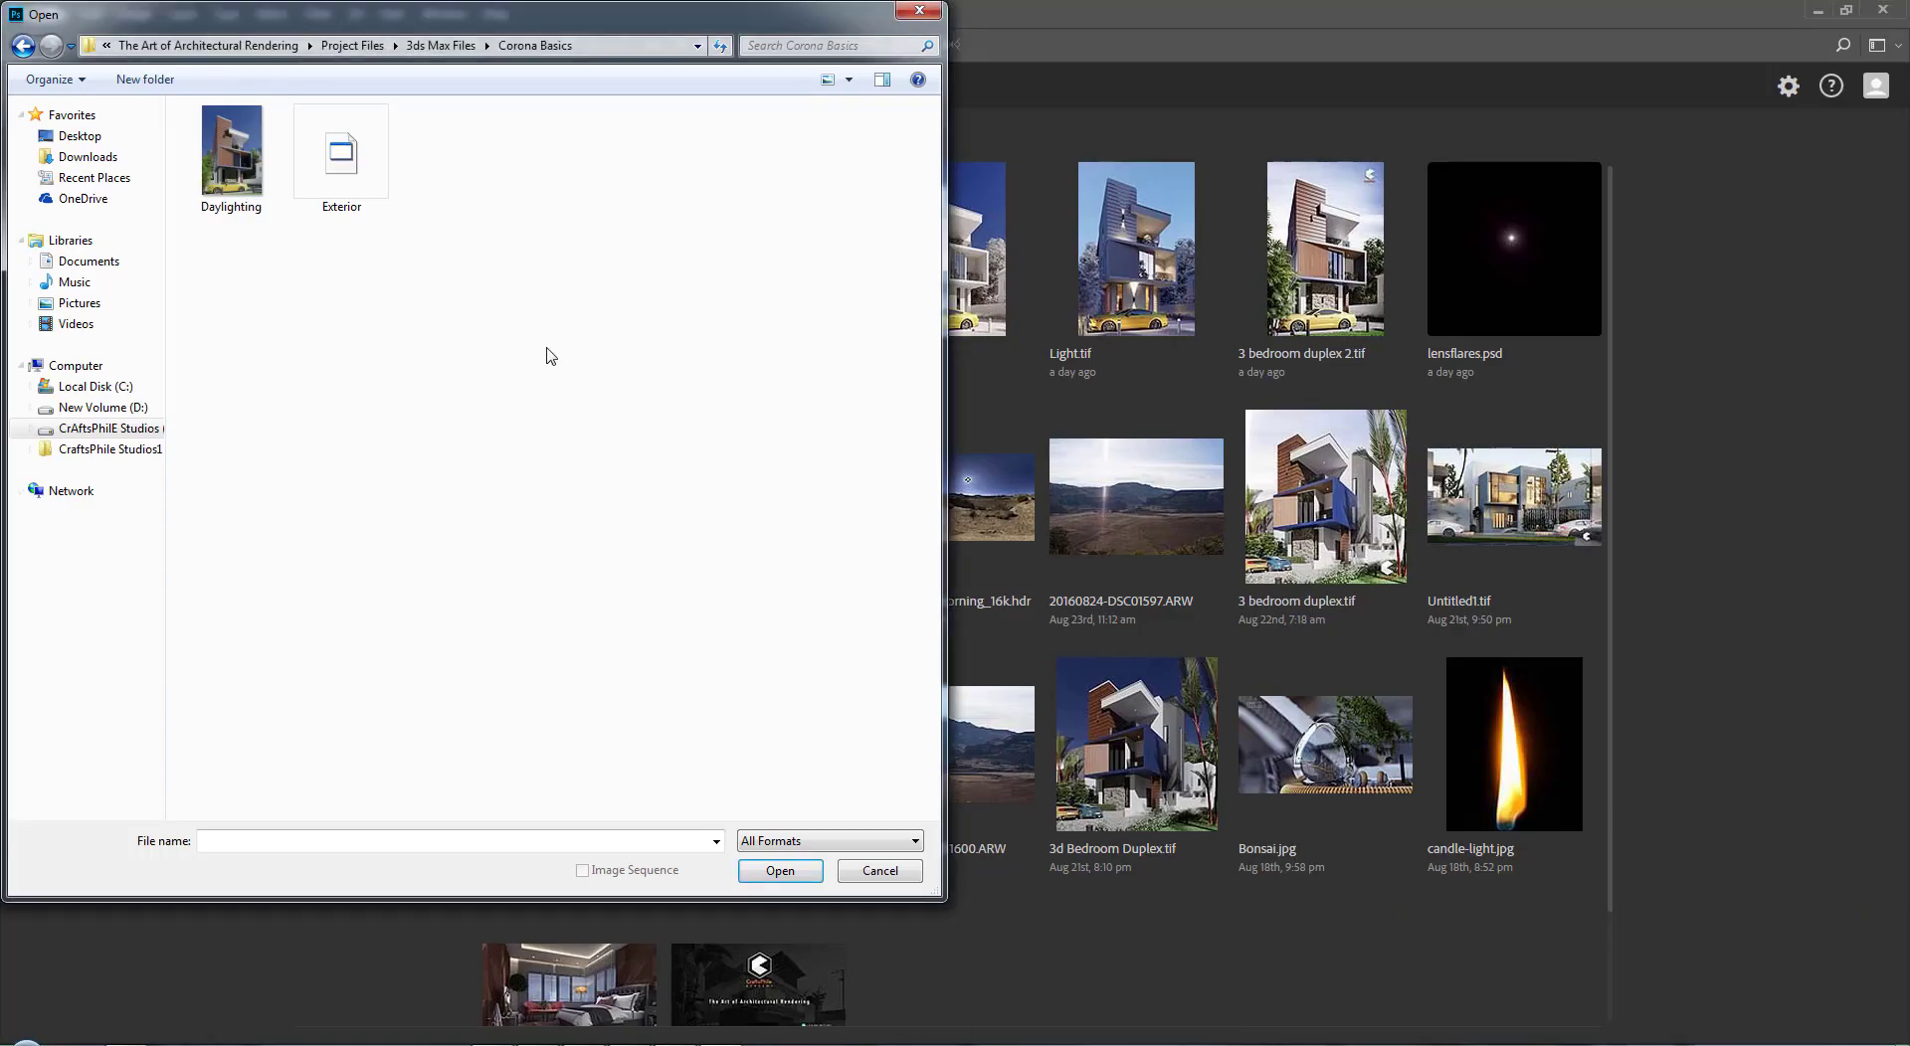
{"action": "left_click", "coordinate": [252, 194]}
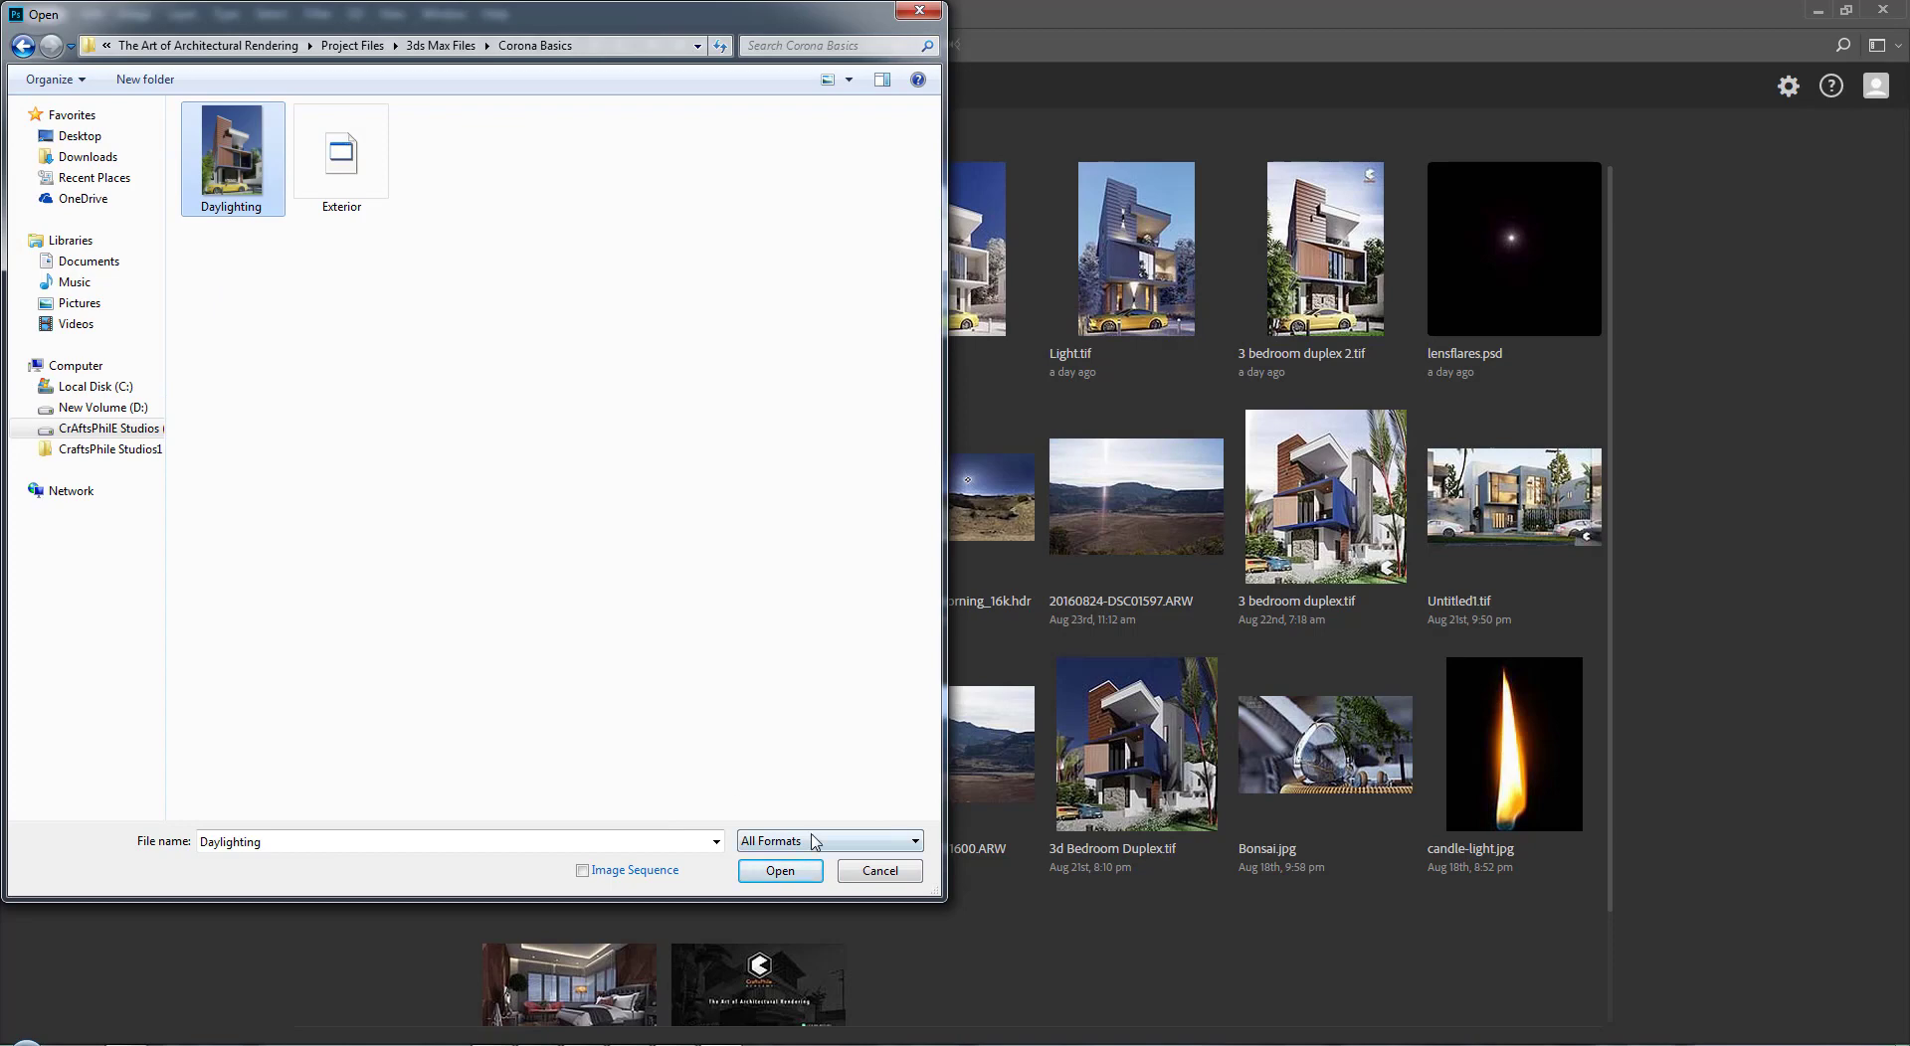
{"action": "left_click", "coordinate": [793, 886]}
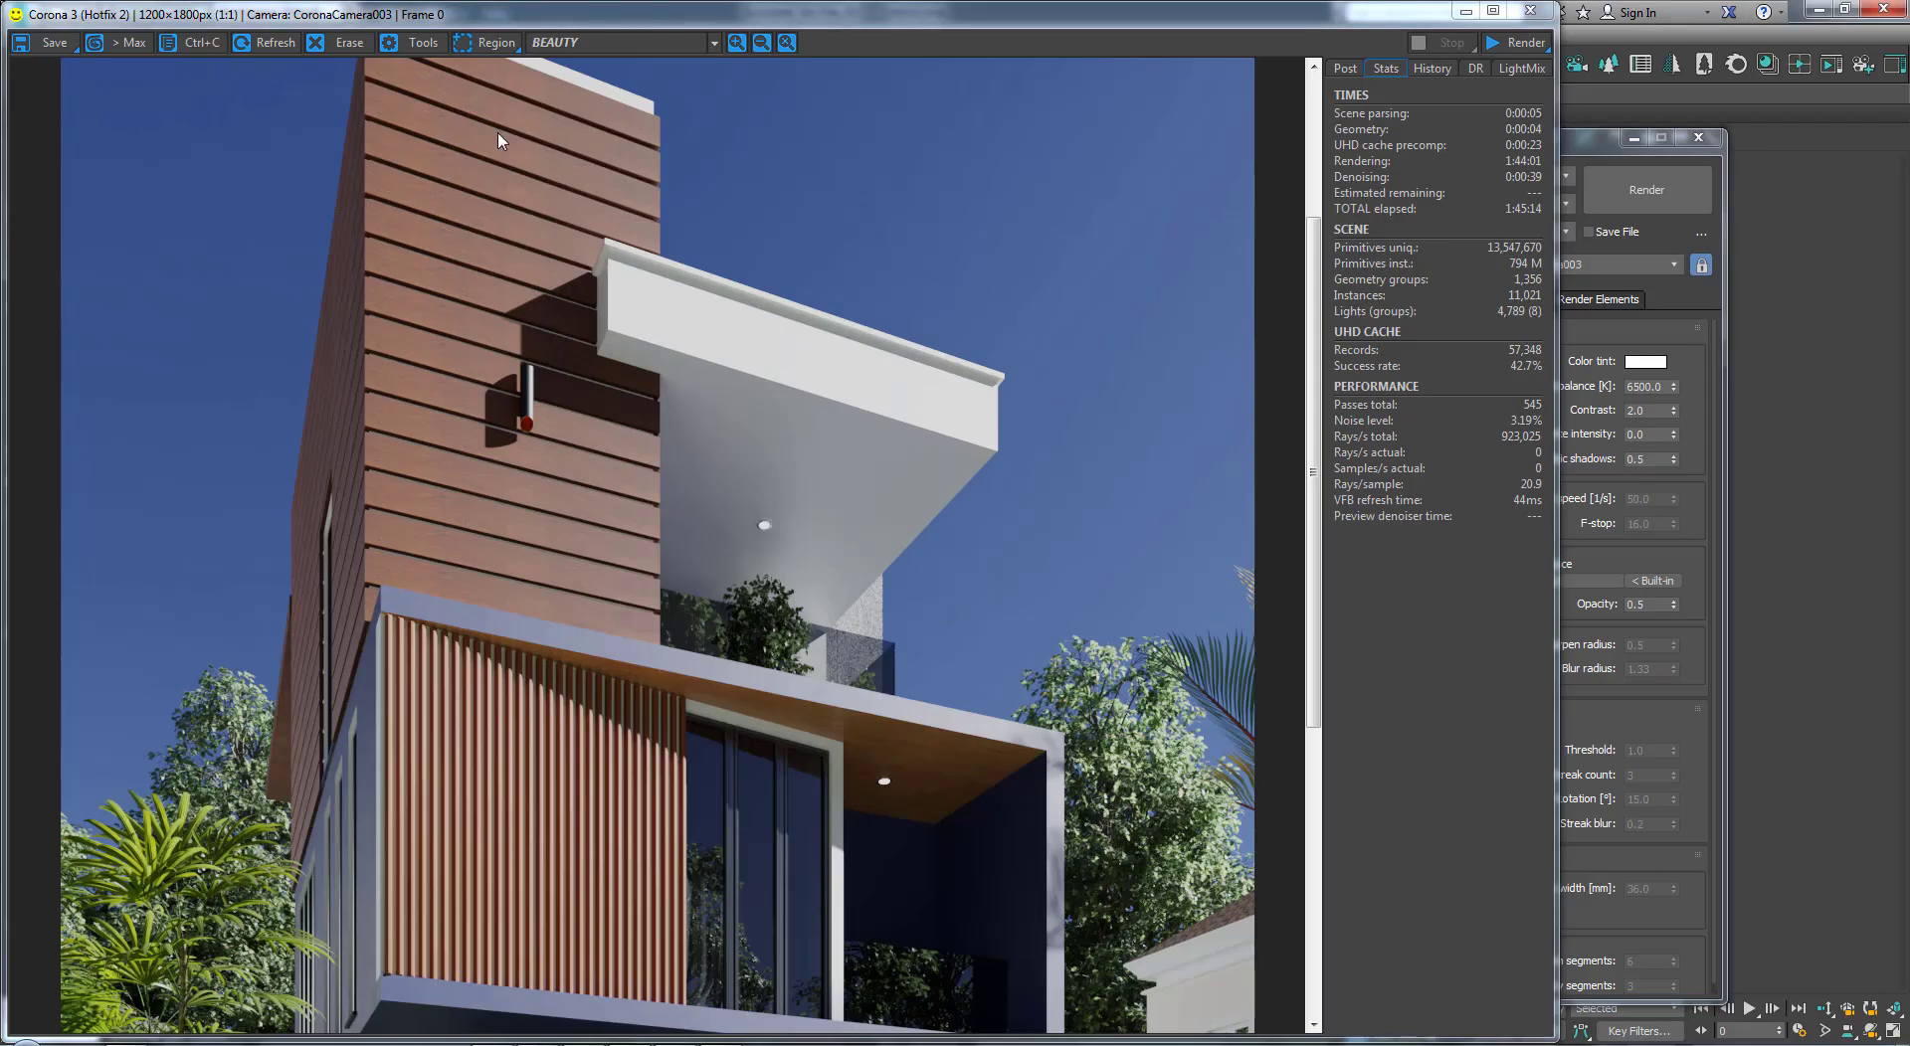
Step: Display the render's Alpha channel and save it as Alpha.tif in the Corona Basics folder with the default TIFF options
{"action": "left_click", "coordinate": [585, 50]}
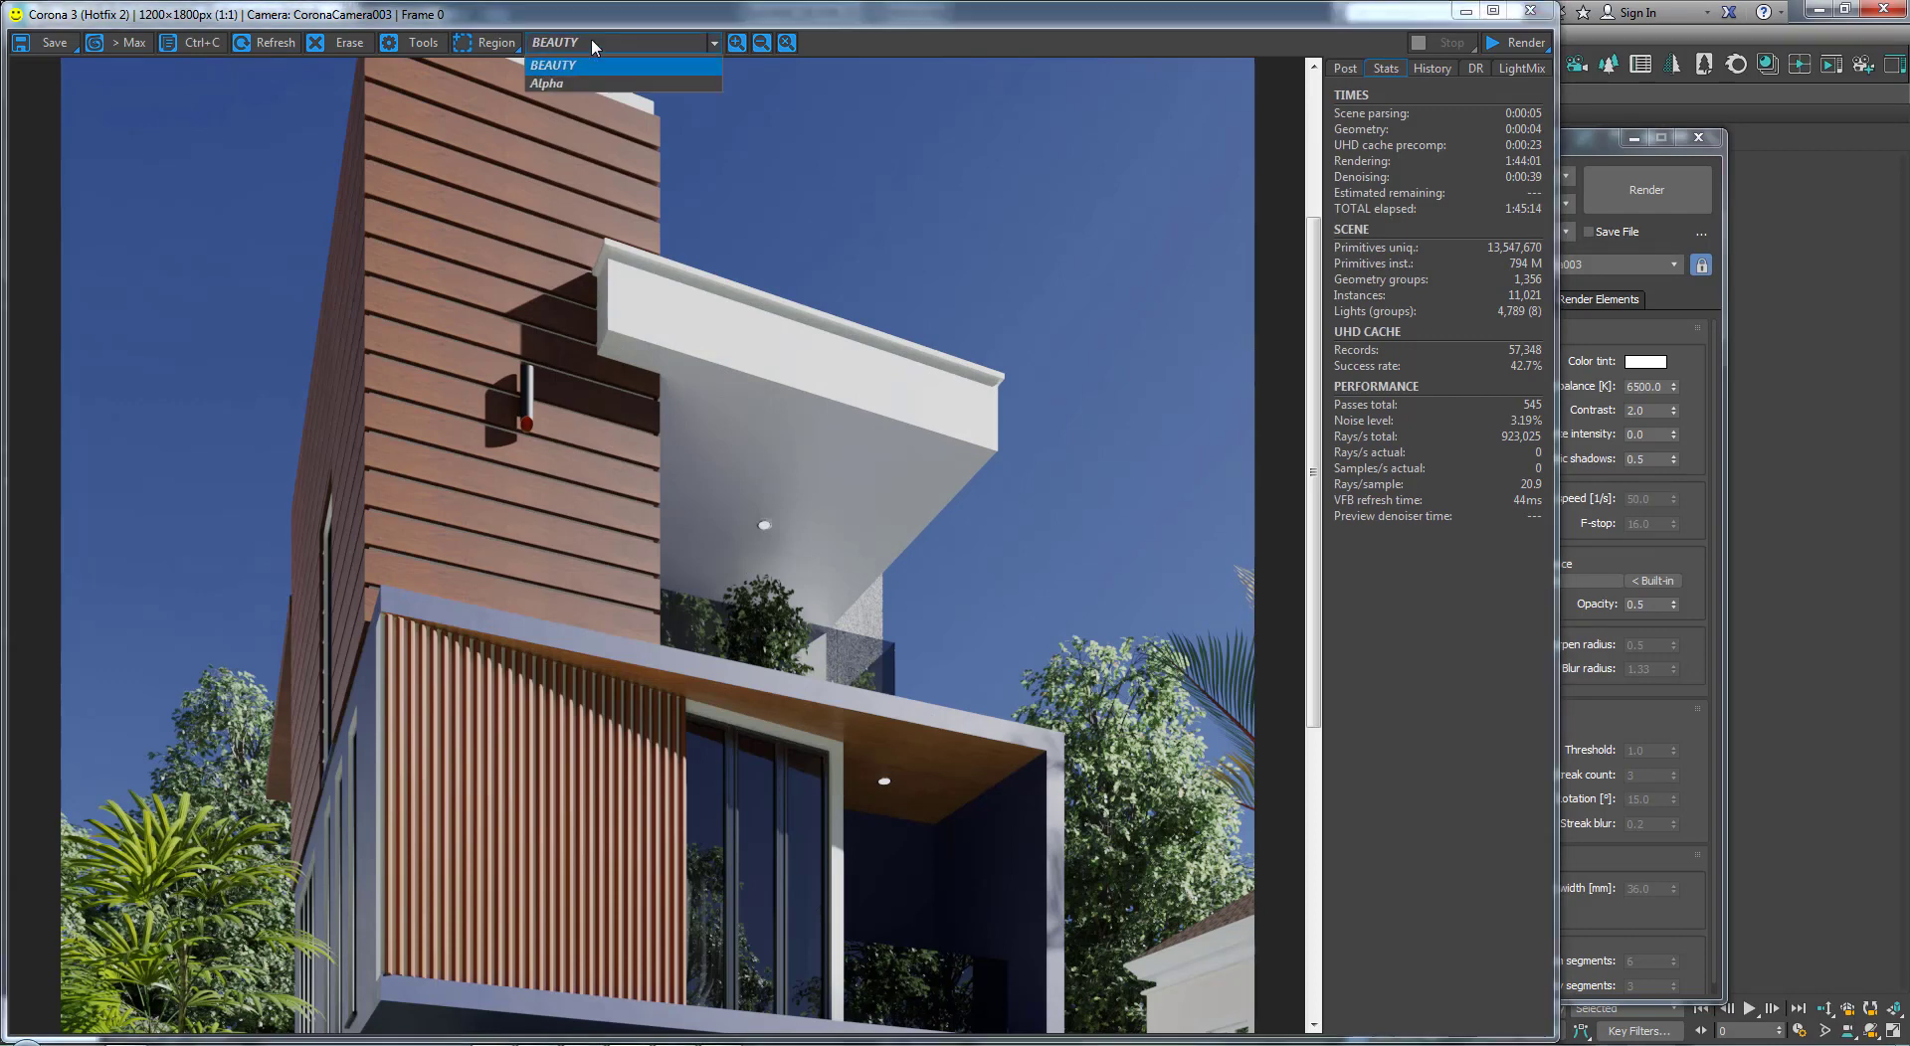
{"action": "left_click", "coordinate": [569, 83]}
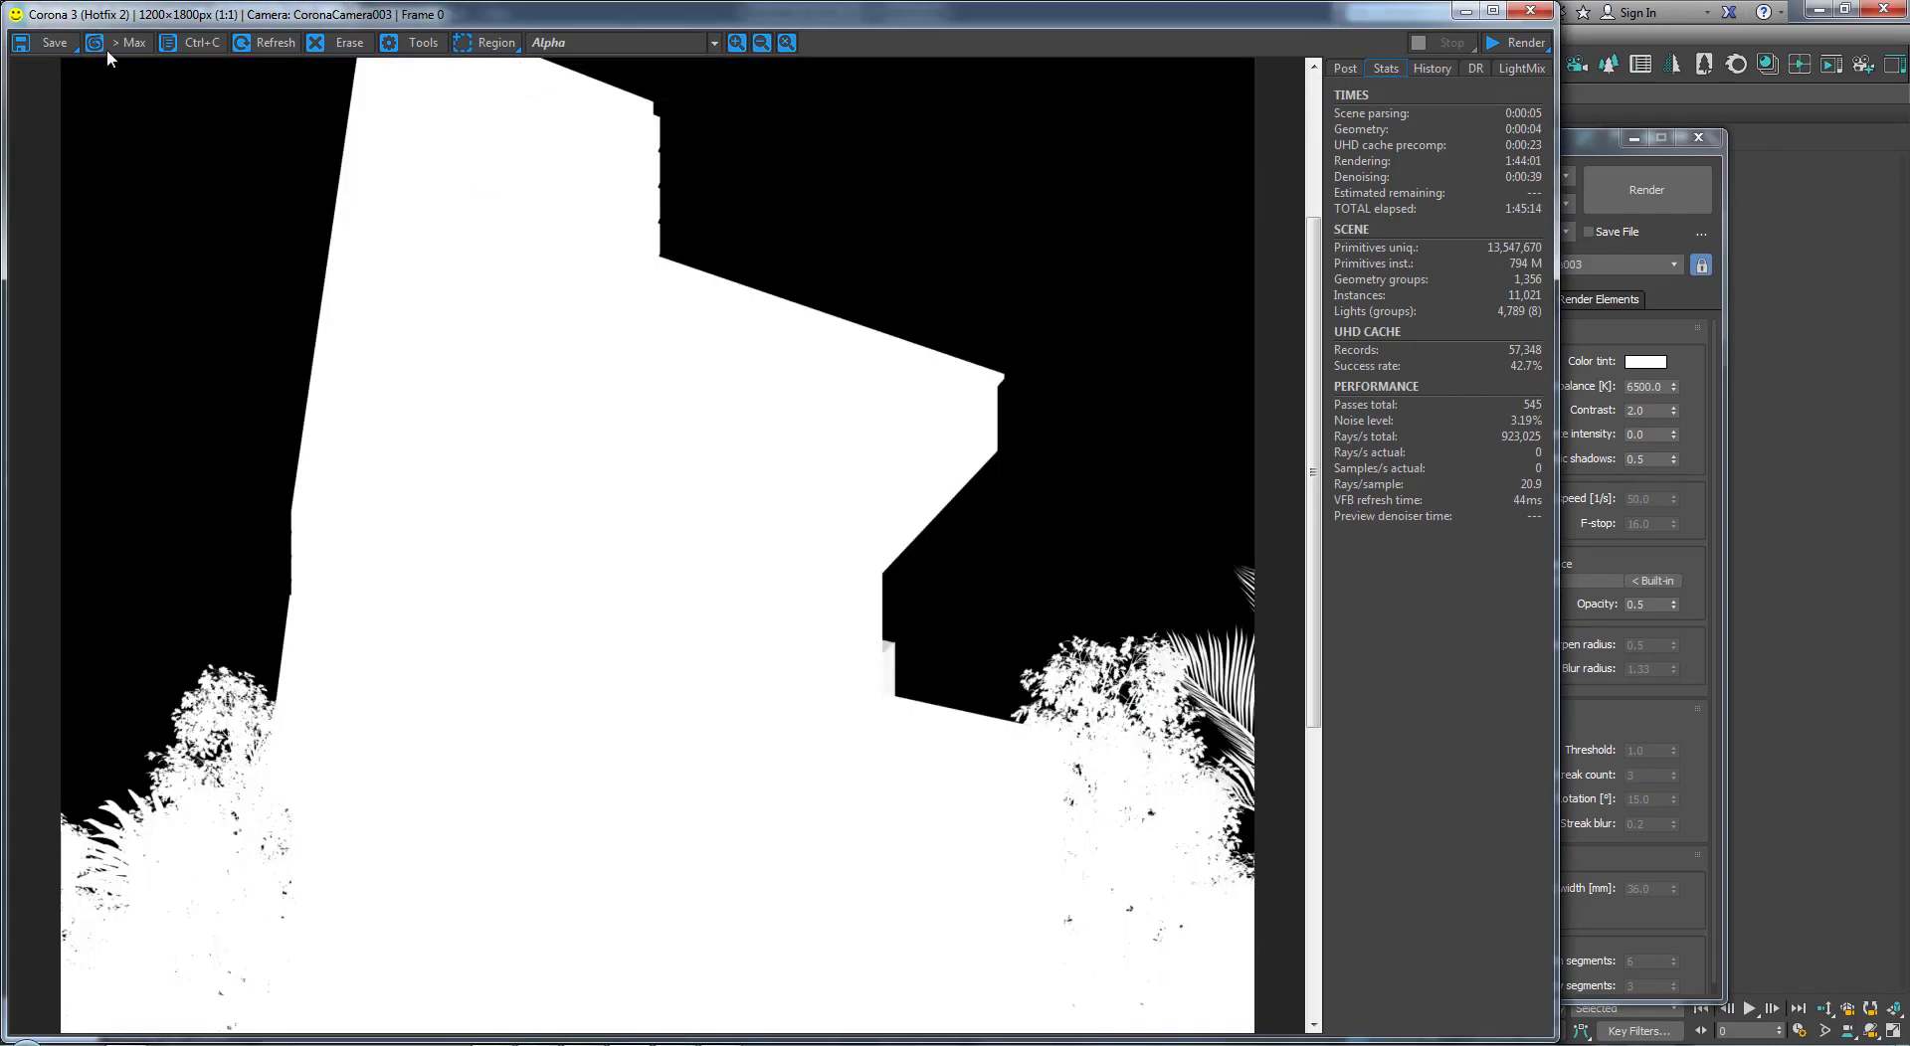
{"action": "left_click", "coordinate": [39, 43]}
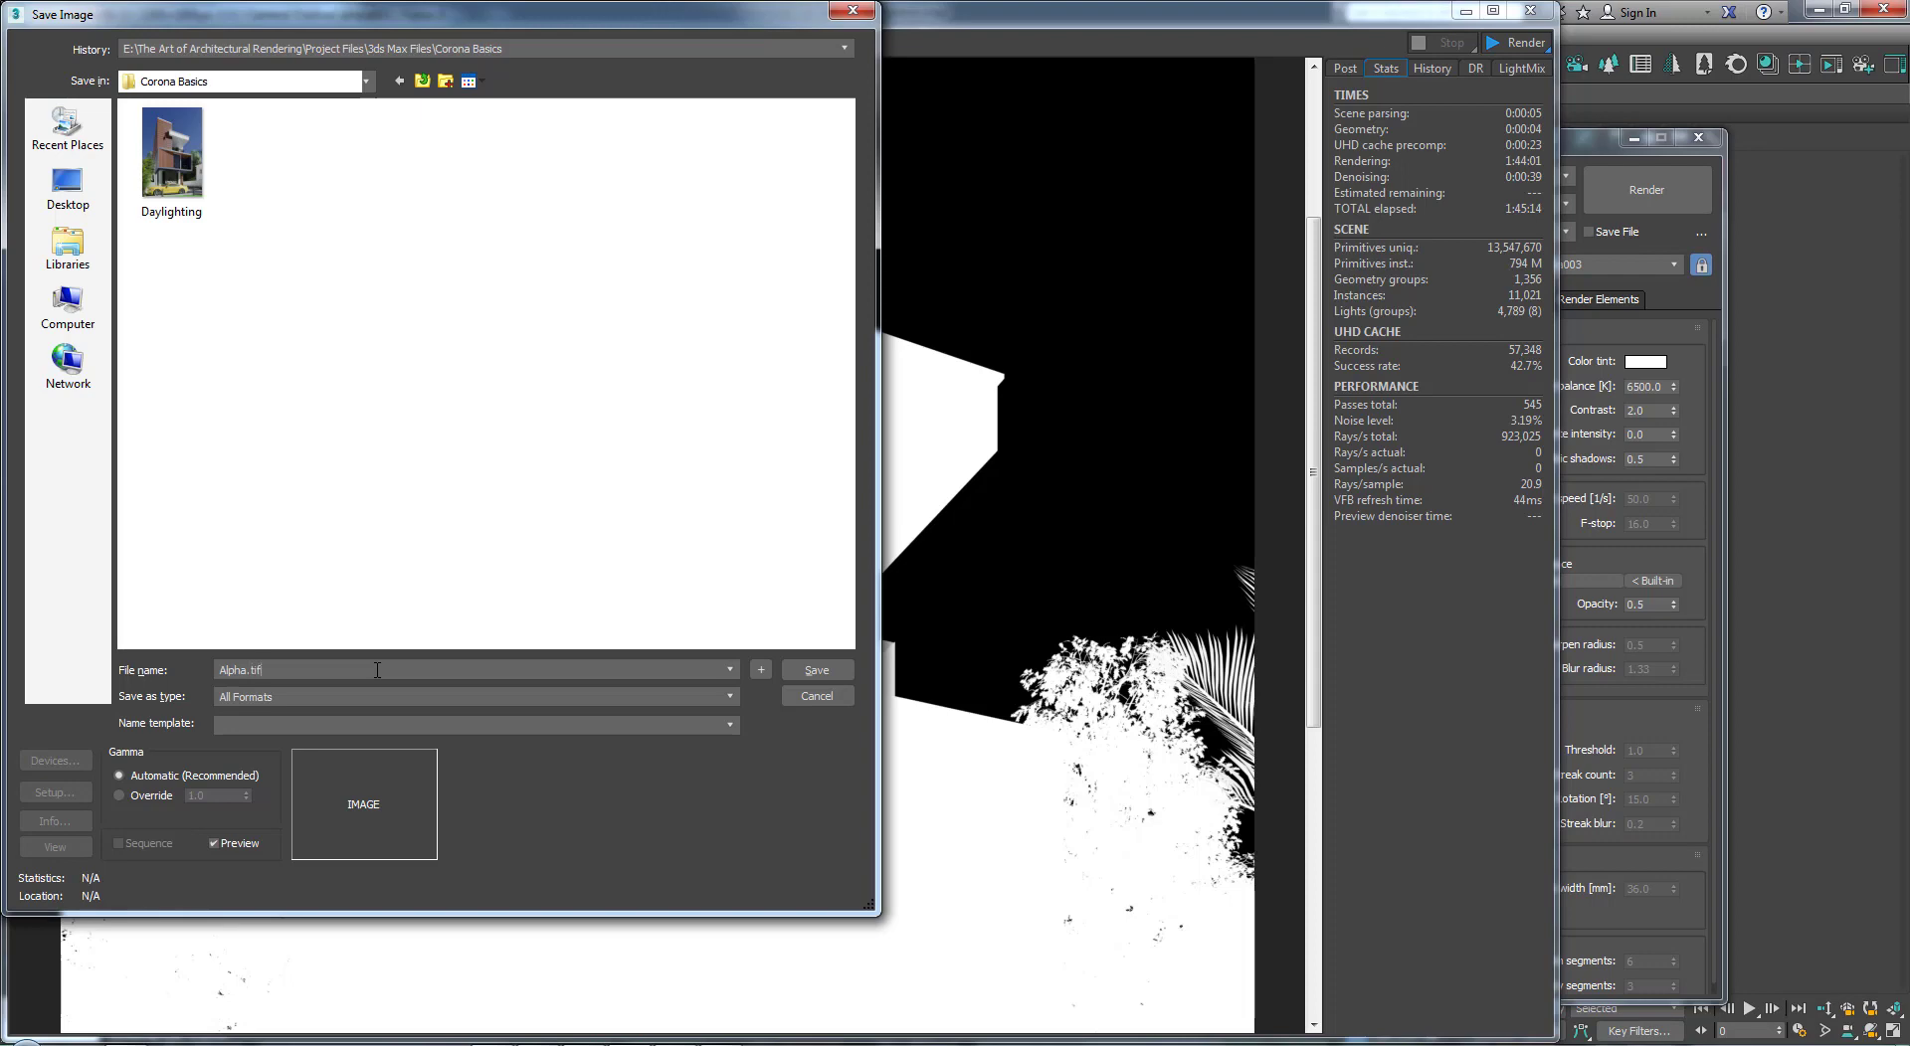
{"action": "key", "text": "Return"}
{"action": "key", "text": "Return"}
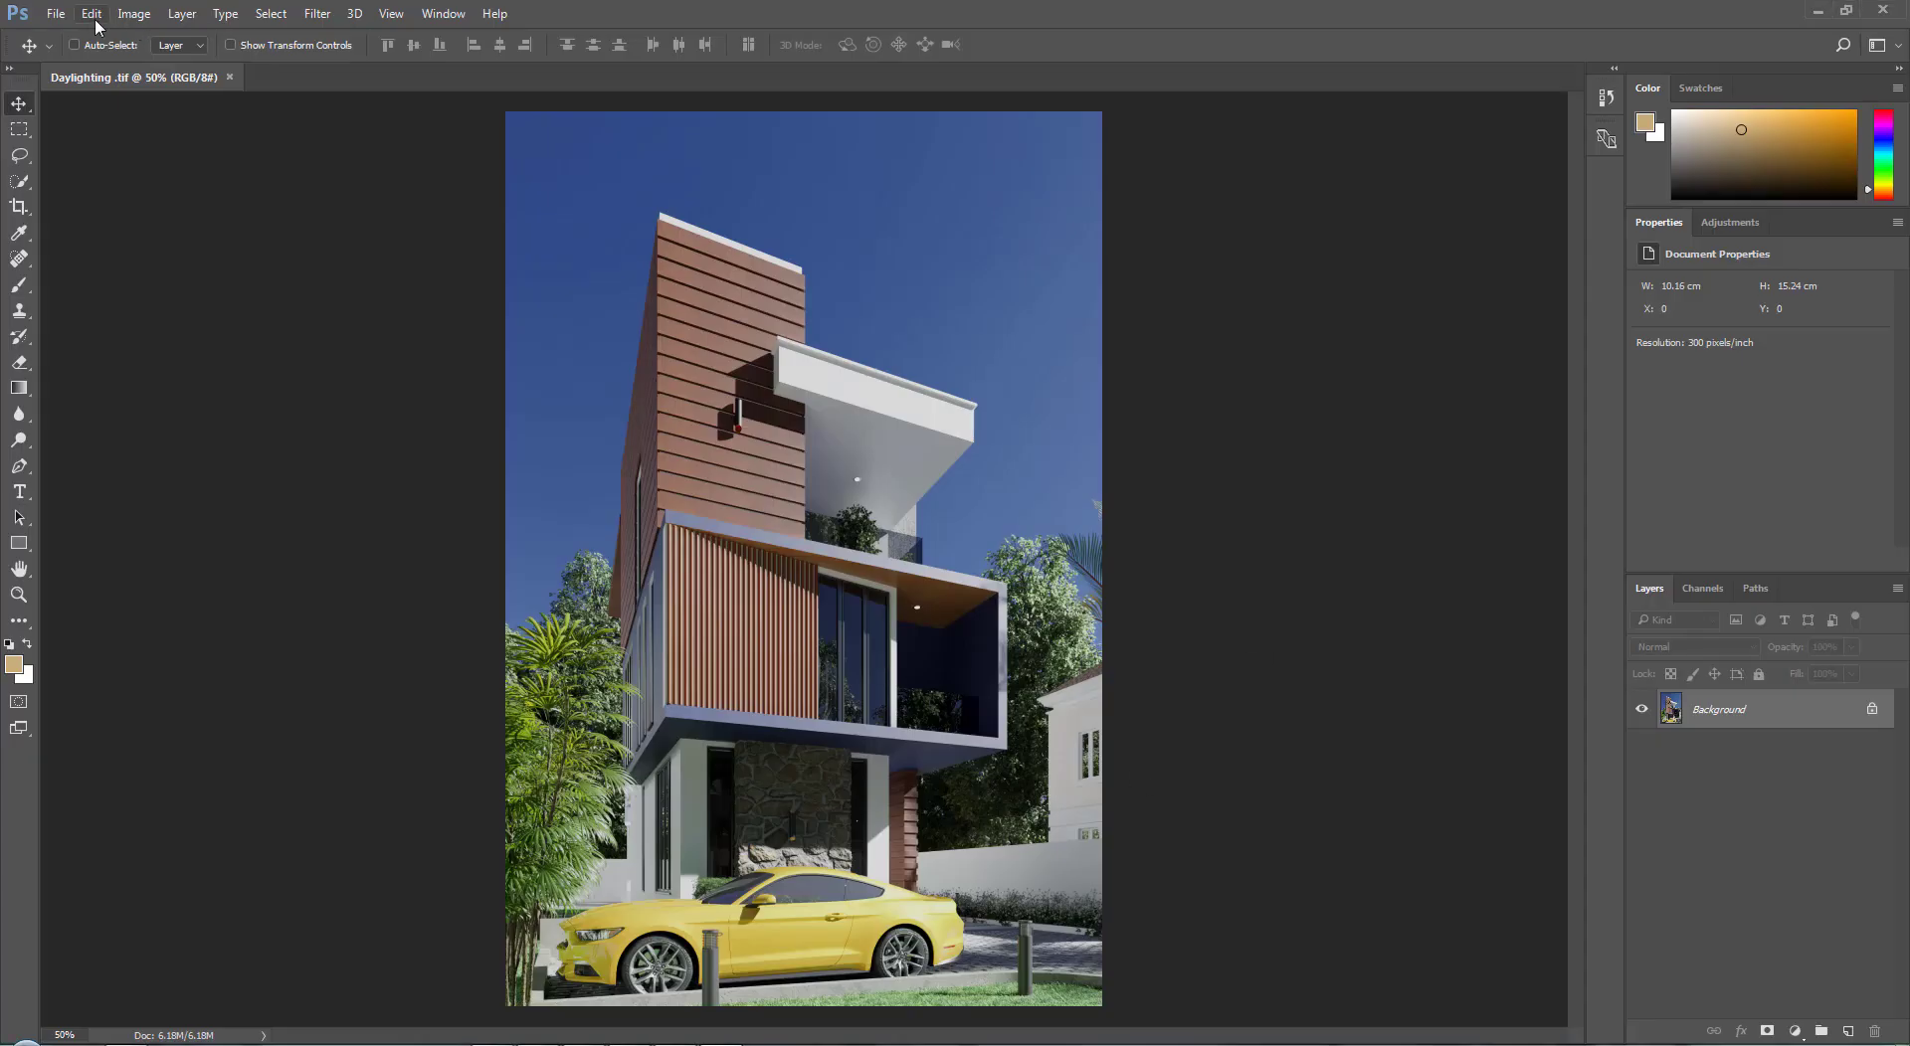
Step: Switch to Photoshop and open the Alpha image from the Corona Basics folder
{"action": "left_click", "coordinate": [56, 13]}
{"action": "left_click", "coordinate": [73, 56]}
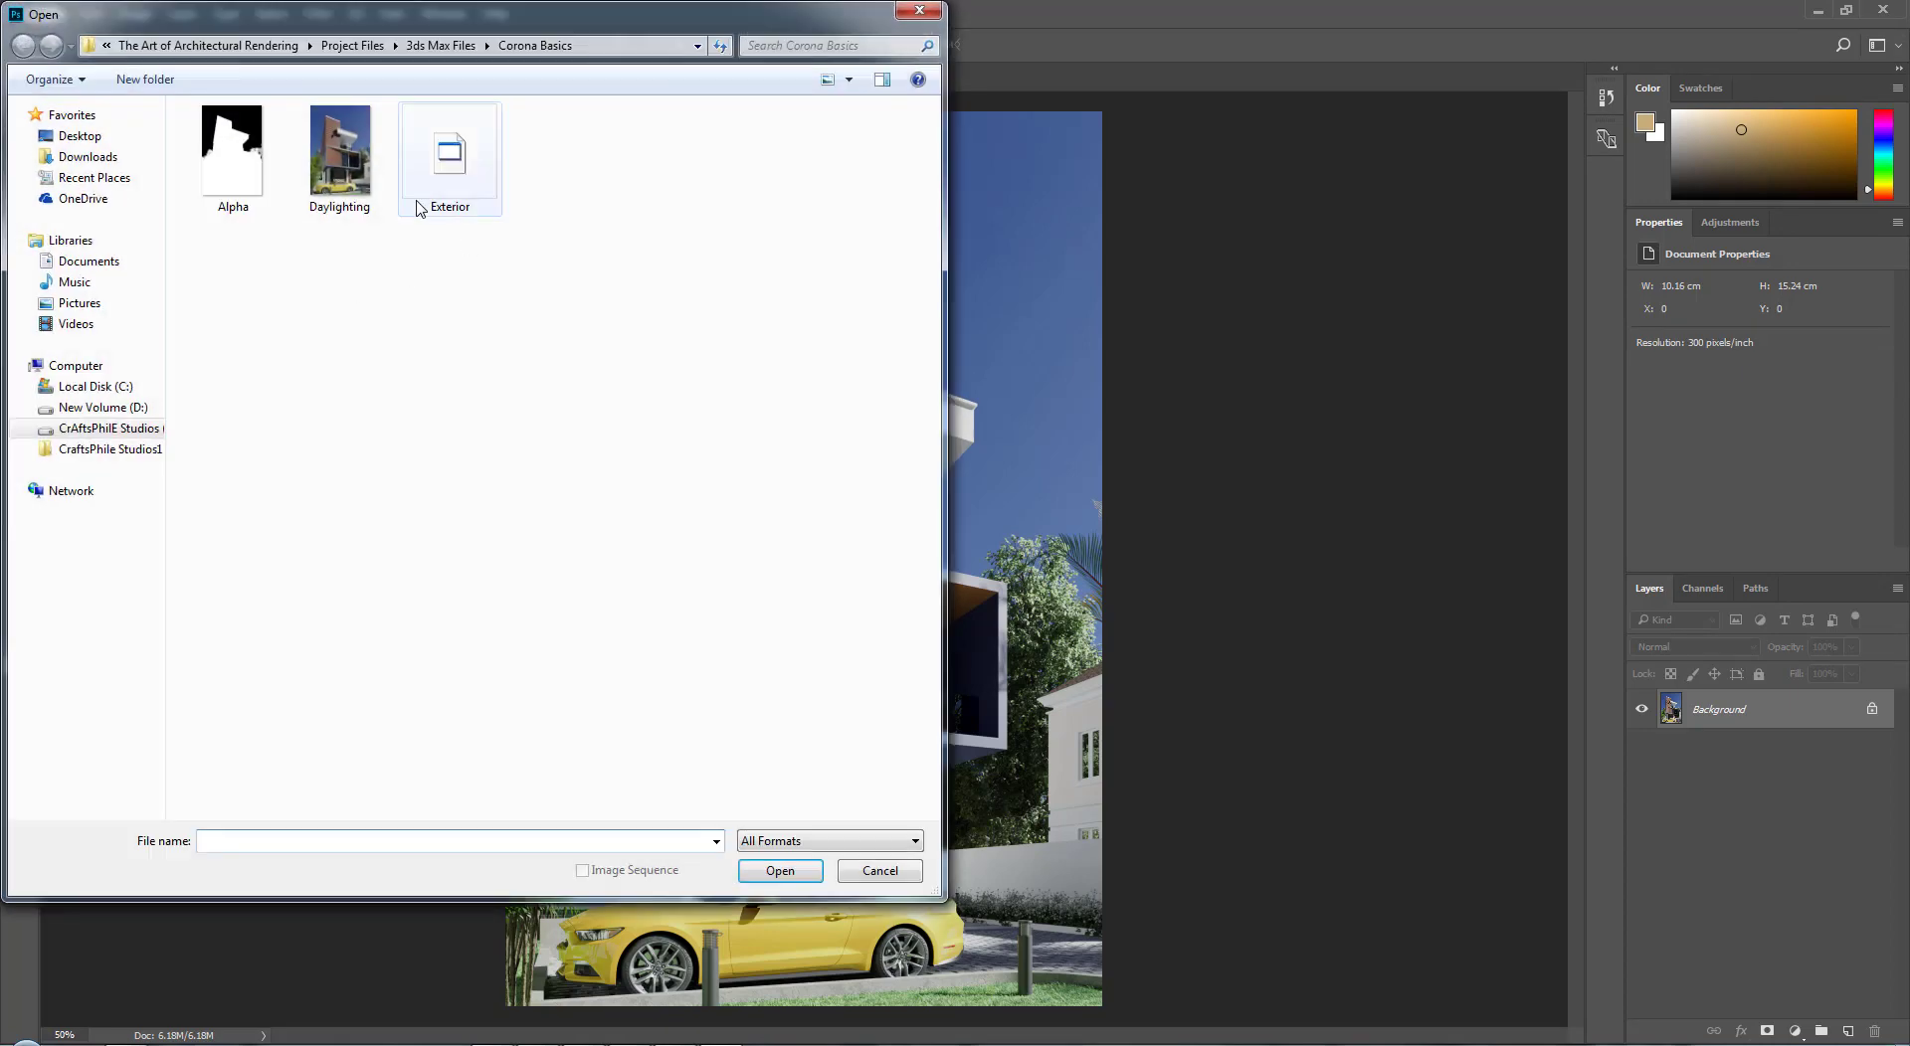
{"action": "left_click", "coordinate": [229, 172]}
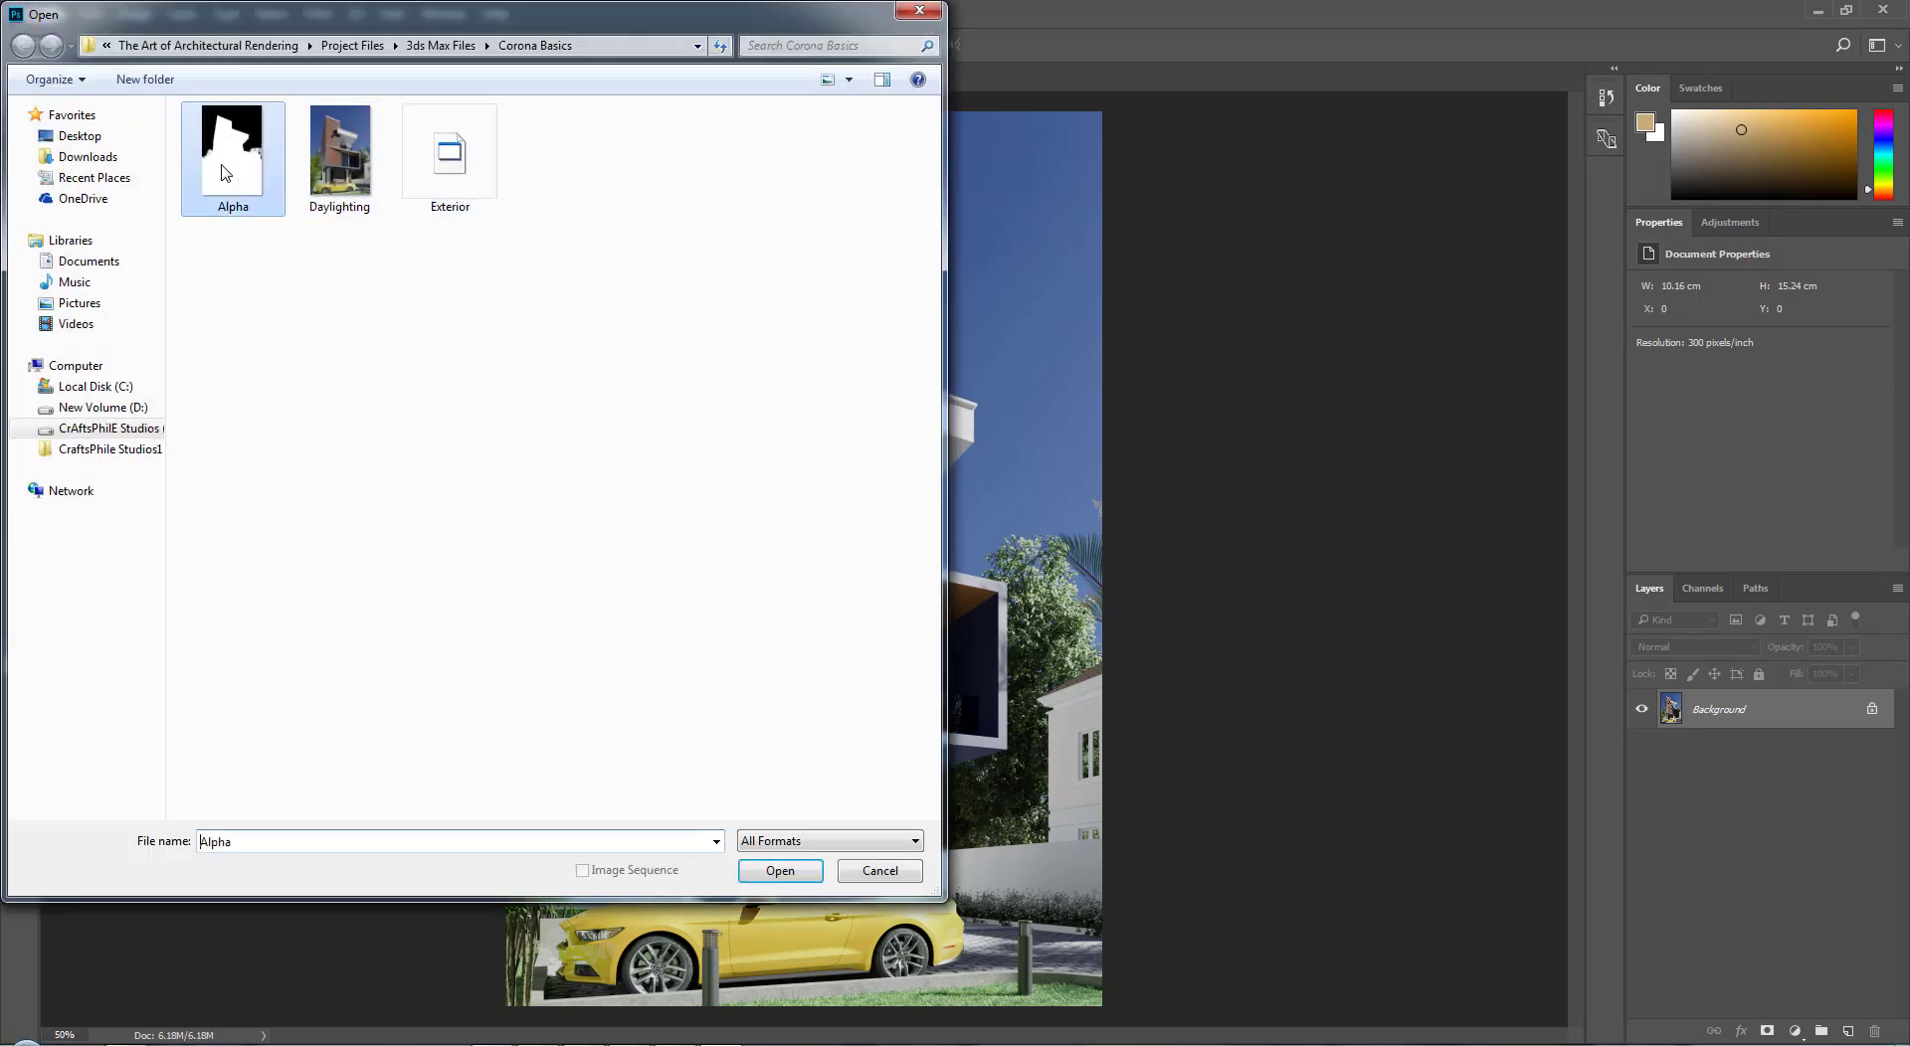
{"action": "left_click", "coordinate": [771, 872]}
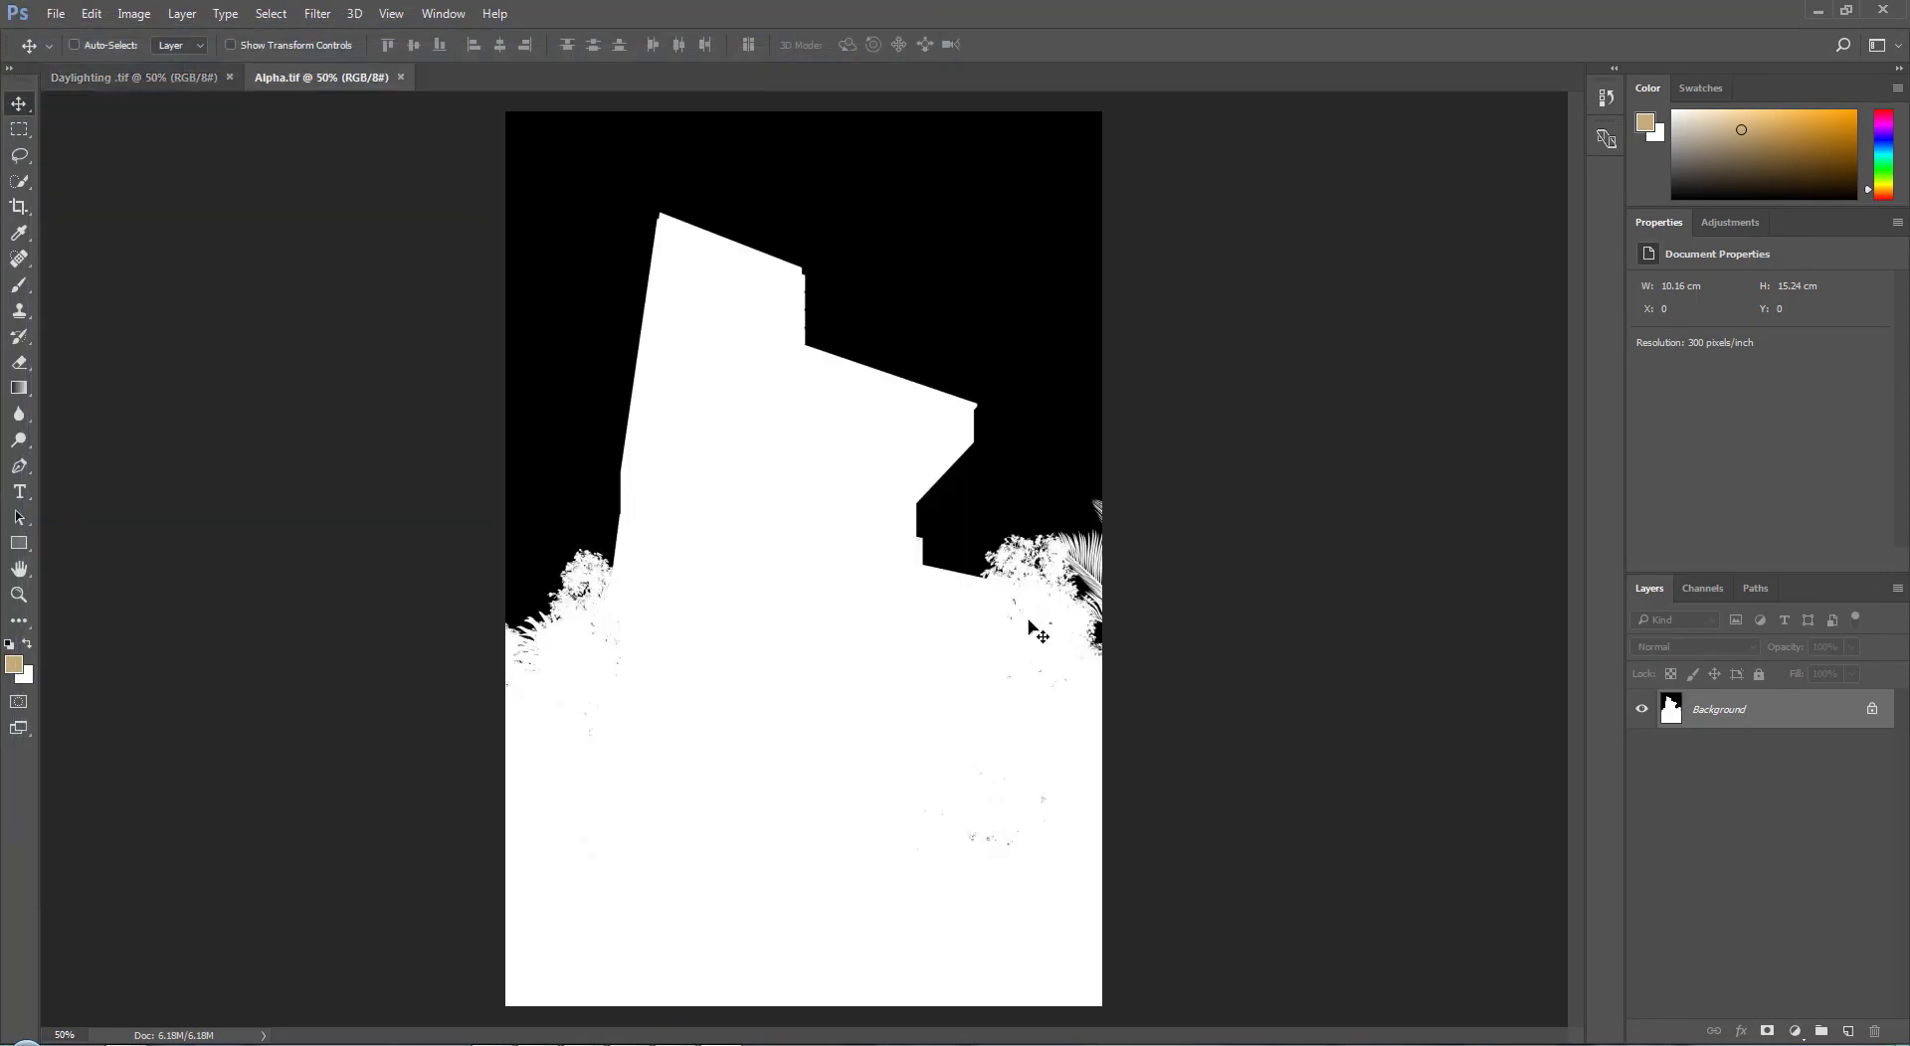
Step: Unlock the alpha image's layer and copy it into the Daylighting document aligned over the render, leaving the copy hidden and the Background layer selected
{"action": "left_click", "coordinate": [1872, 710]}
{"action": "left_click_drag", "start_coordinate": [881, 622], "coordinate": [886, 737]}
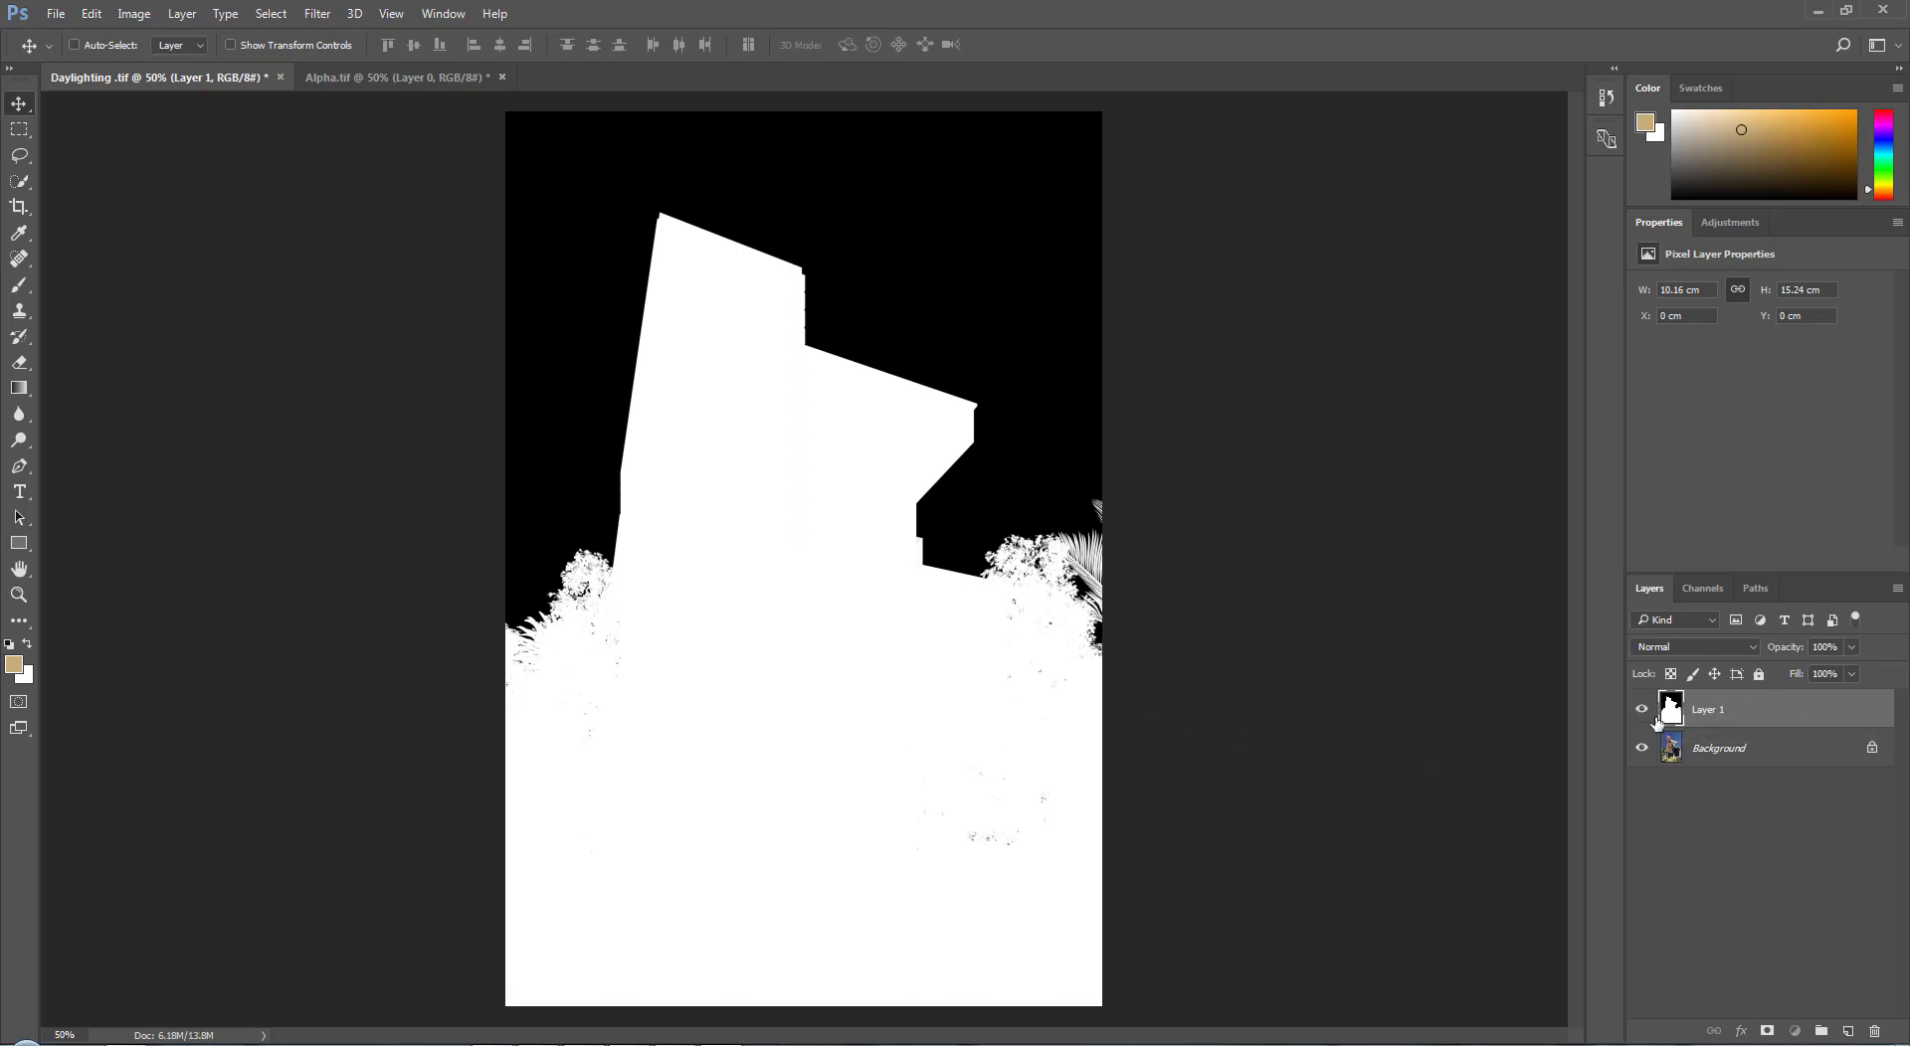
{"action": "left_click", "coordinate": [1642, 709]}
{"action": "left_click", "coordinate": [1726, 764]}
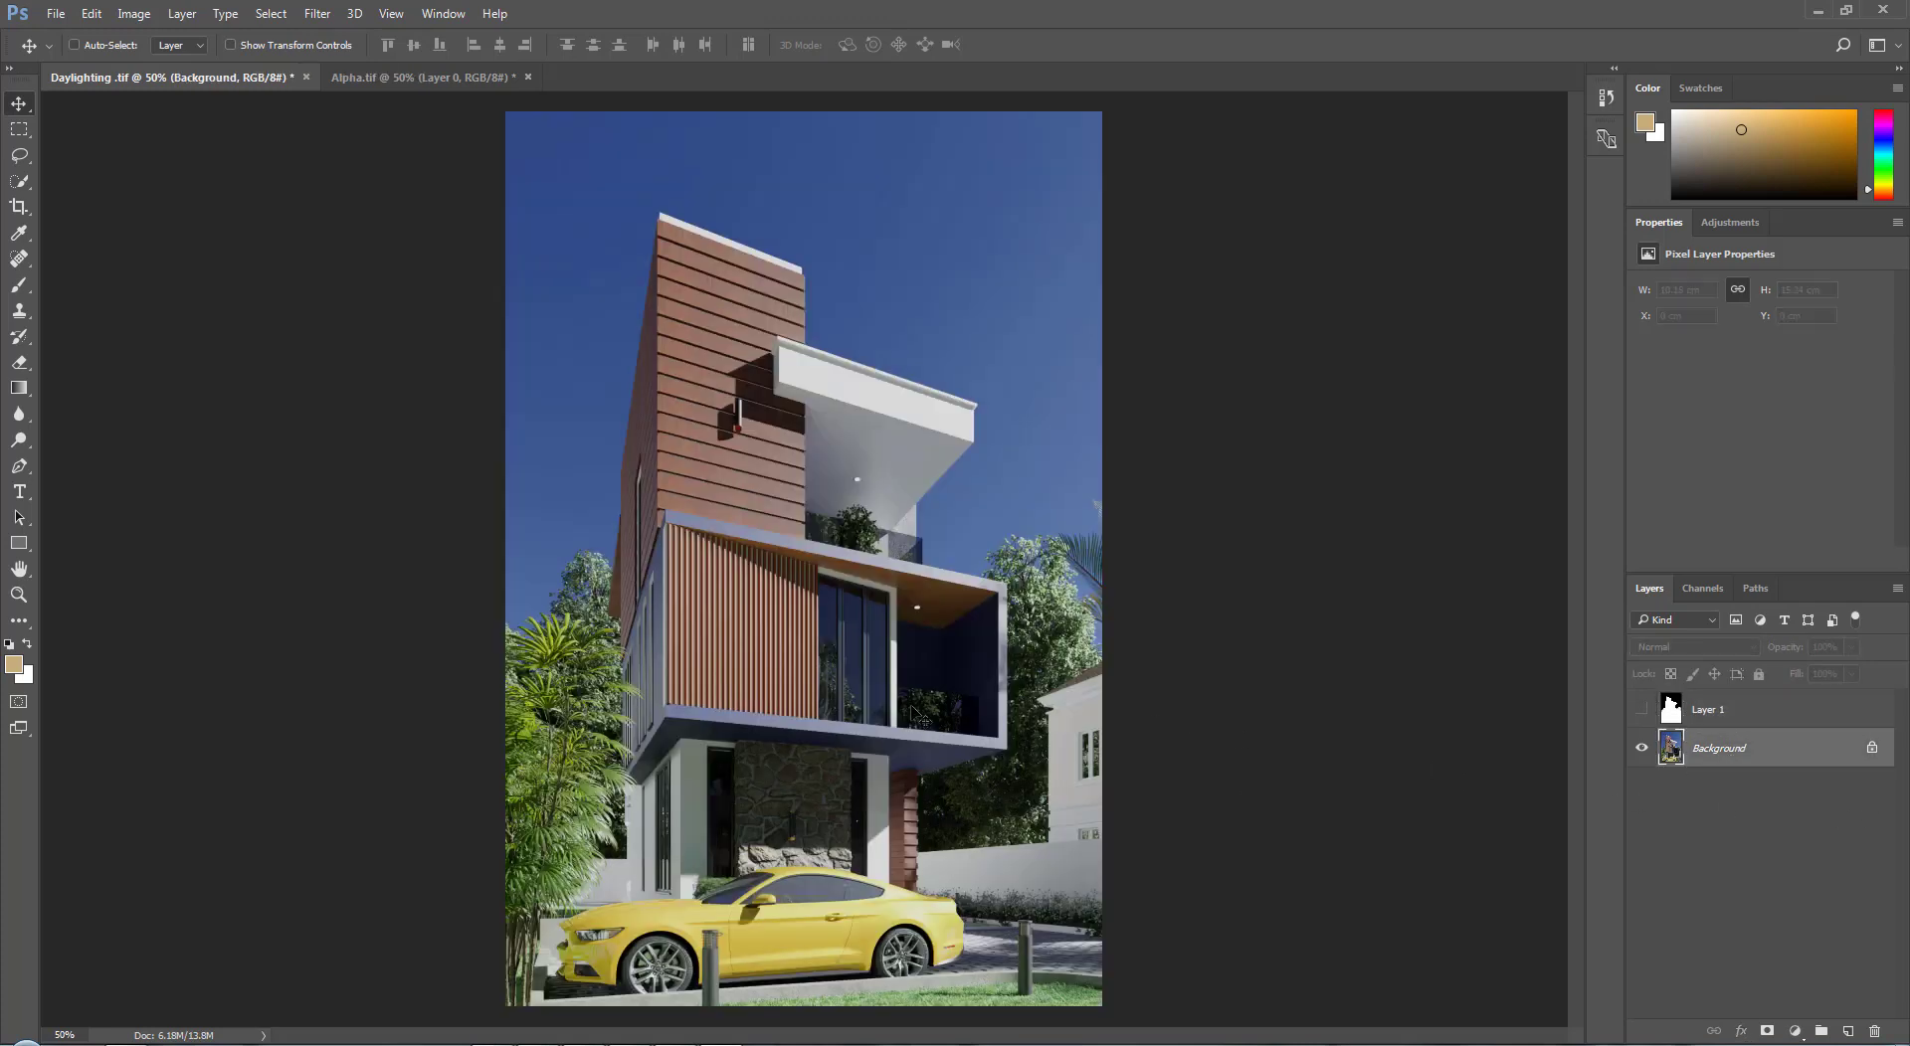
Step: Examine the white roof canopy and upper balcony of the render at 300%, and return to the whole image
{"action": "key", "text": "ctrl"}
{"action": "right_click", "coordinate": [873, 519]}
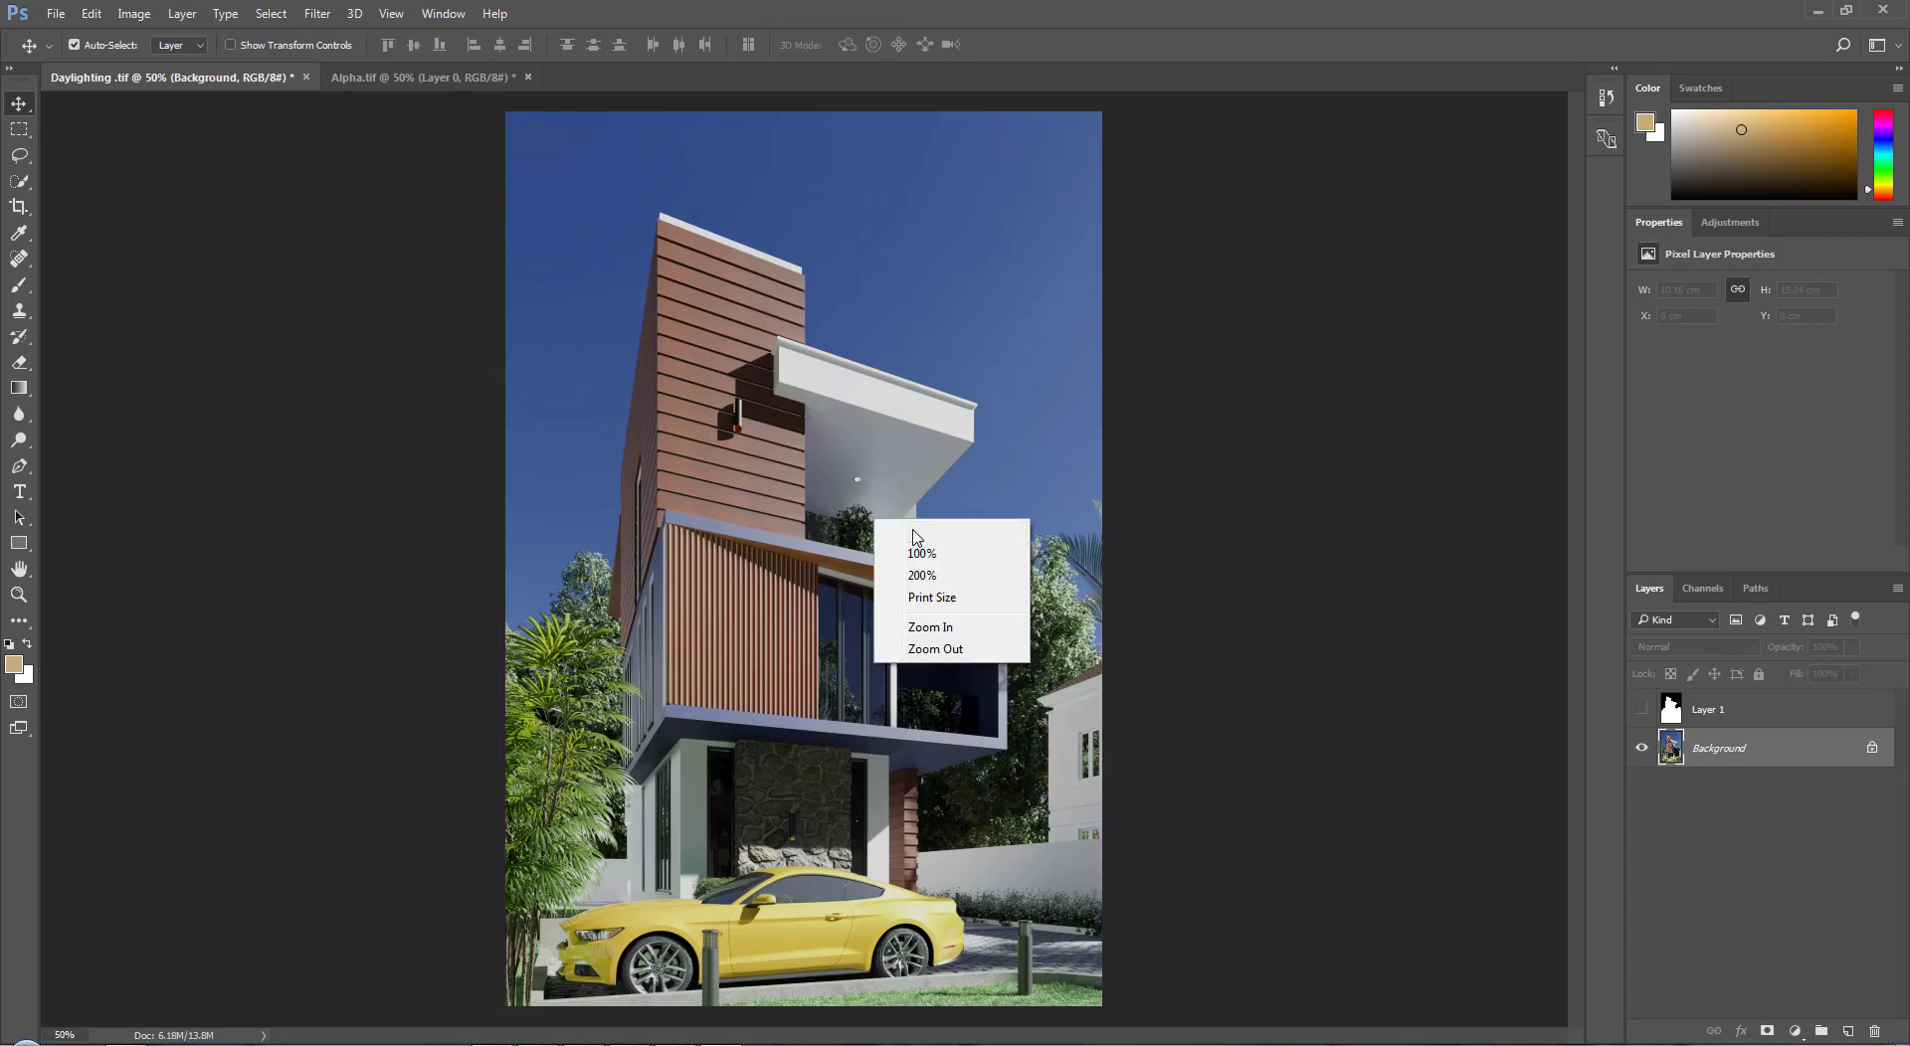
{"action": "left_click", "coordinate": [913, 535]}
{"action": "left_click", "coordinate": [869, 402], "text": "ctrl"}
{"action": "left_click", "coordinate": [870, 402], "text": "ctrl"}
{"action": "left_click", "coordinate": [869, 402], "text": "ctrl"}
{"action": "left_click", "coordinate": [869, 402], "text": "ctrl"}
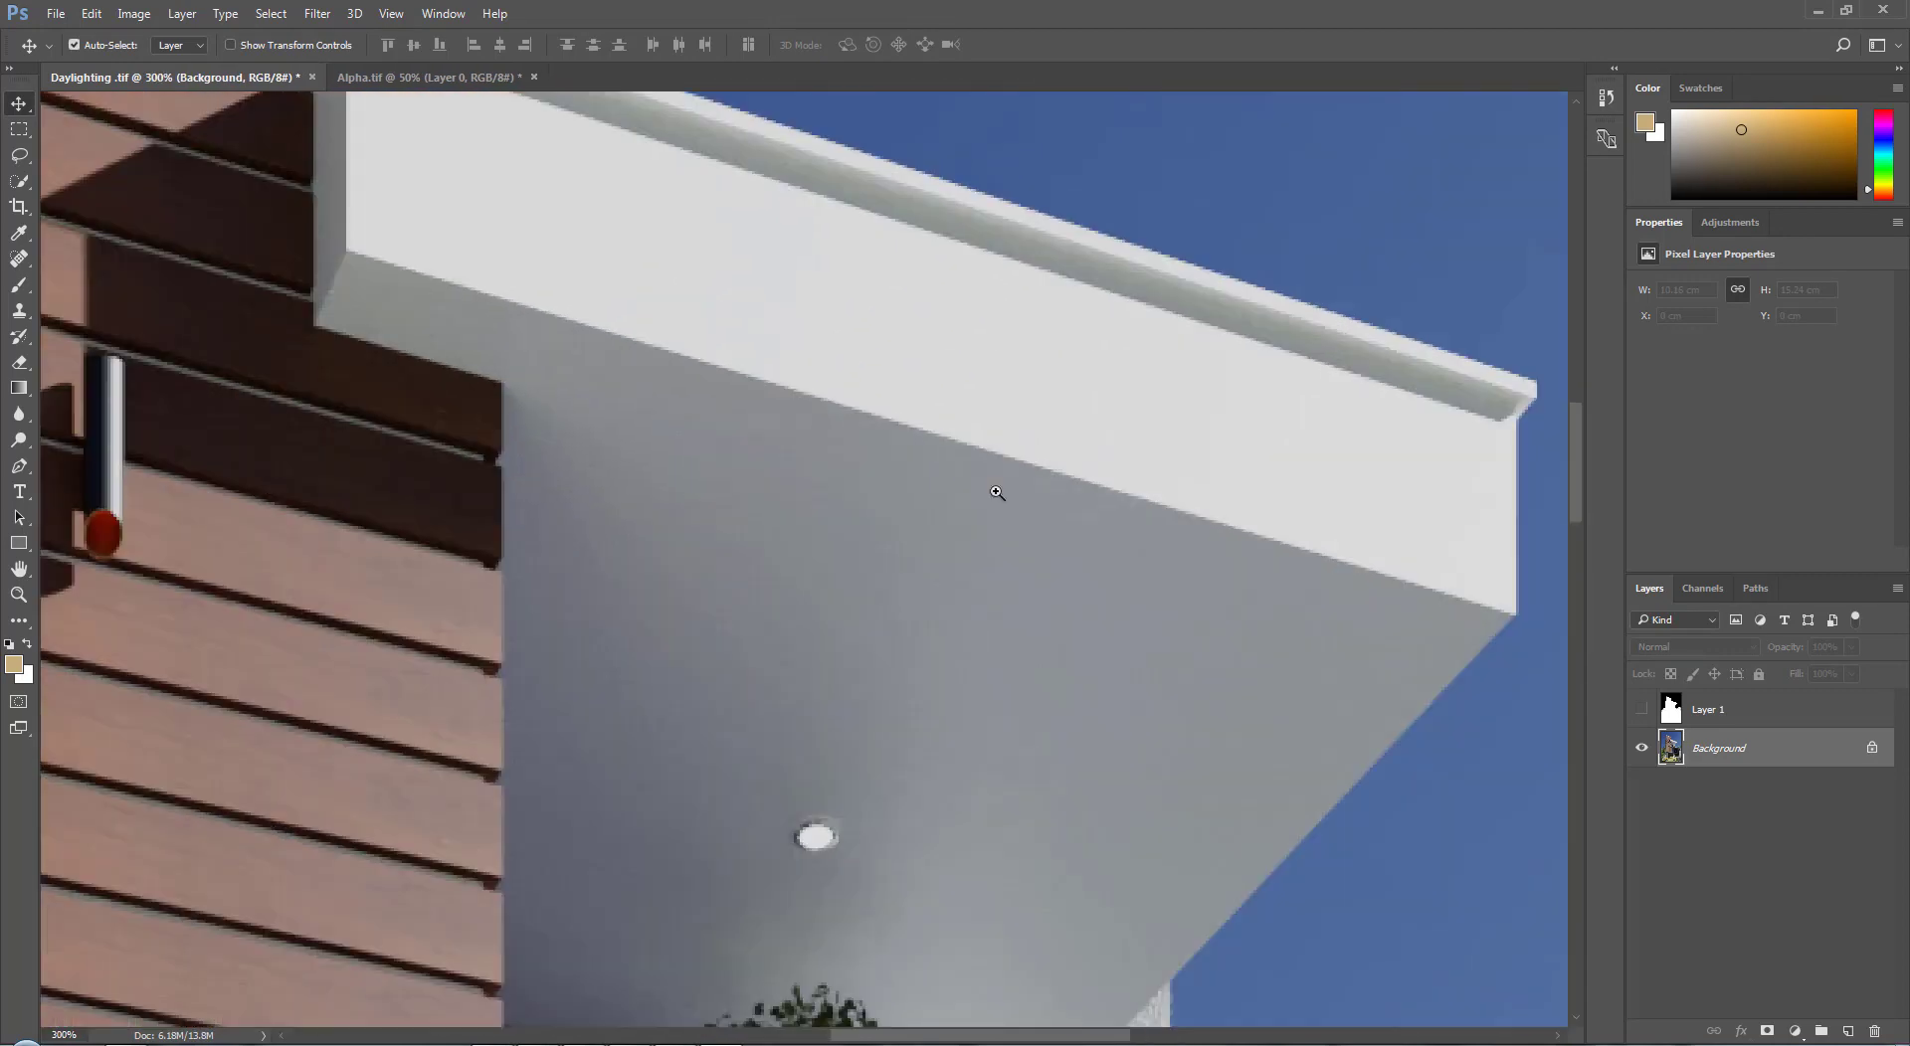
{"action": "scroll", "coordinate": [997, 593], "scroll_direction": "down", "scroll_amount": 1, "text": "ctrl"}
{"action": "scroll", "coordinate": [998, 598], "scroll_direction": "down", "scroll_amount": 1}
{"action": "scroll", "coordinate": [1000, 595], "scroll_direction": "down", "scroll_amount": 5}
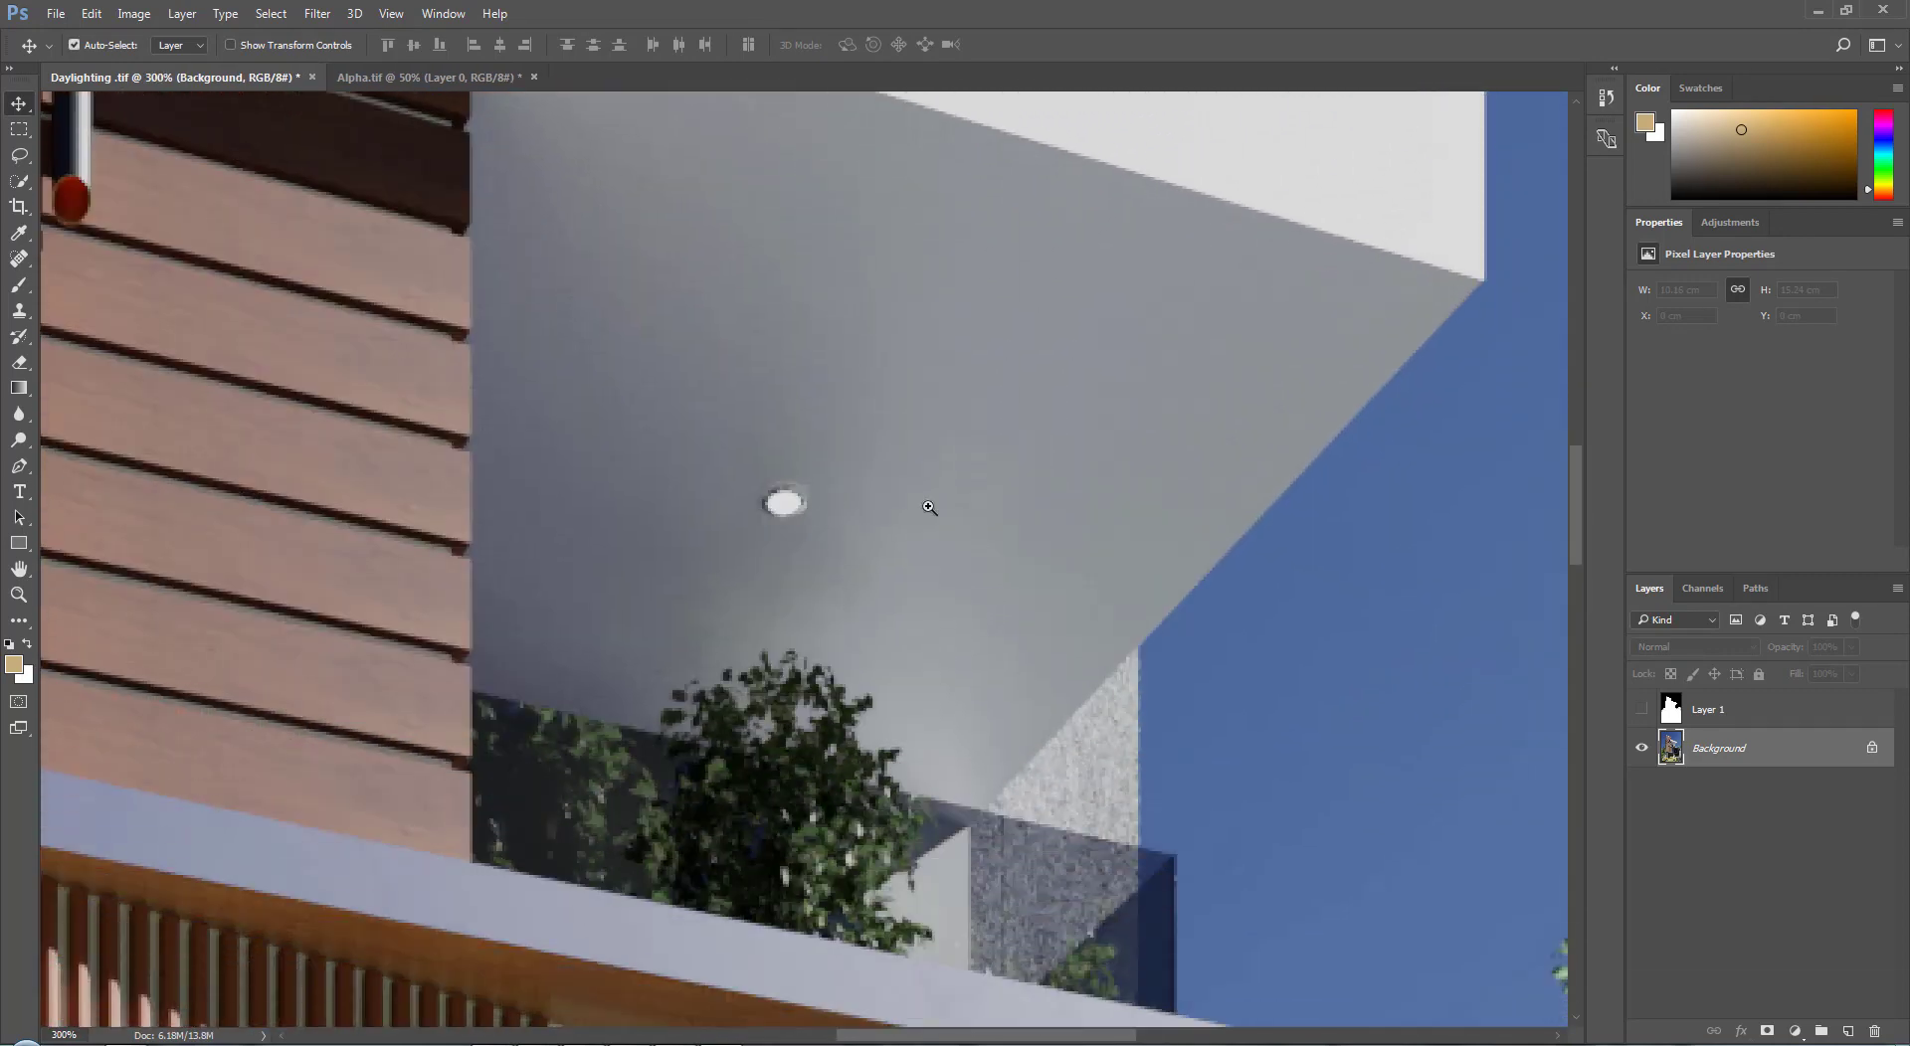
{"action": "right_click", "coordinate": [934, 505]}
{"action": "left_click", "coordinate": [984, 523]}
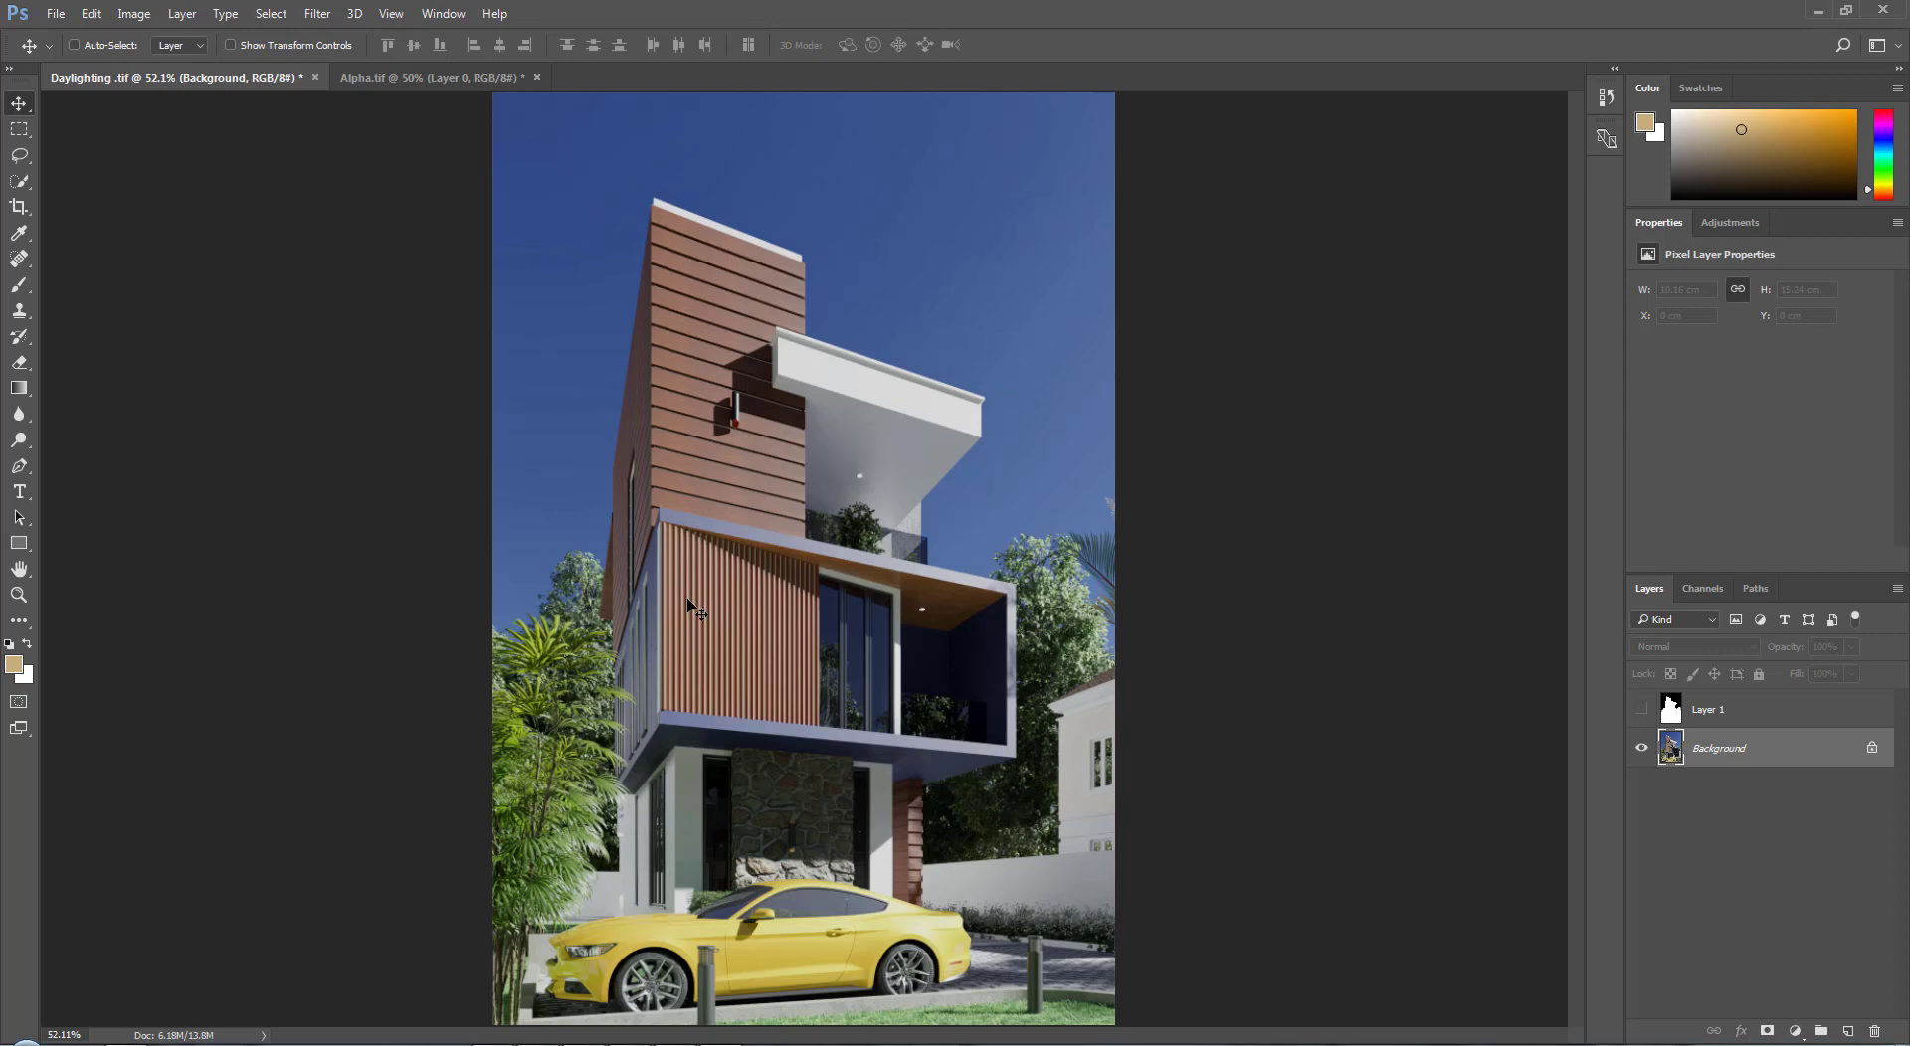
Step: Bring the raw photo 20160824-DSC01597 from the Downloads folder into Photoshop and open it with the default Camera Raw settings
{"action": "key", "text": "alt+Tab"}
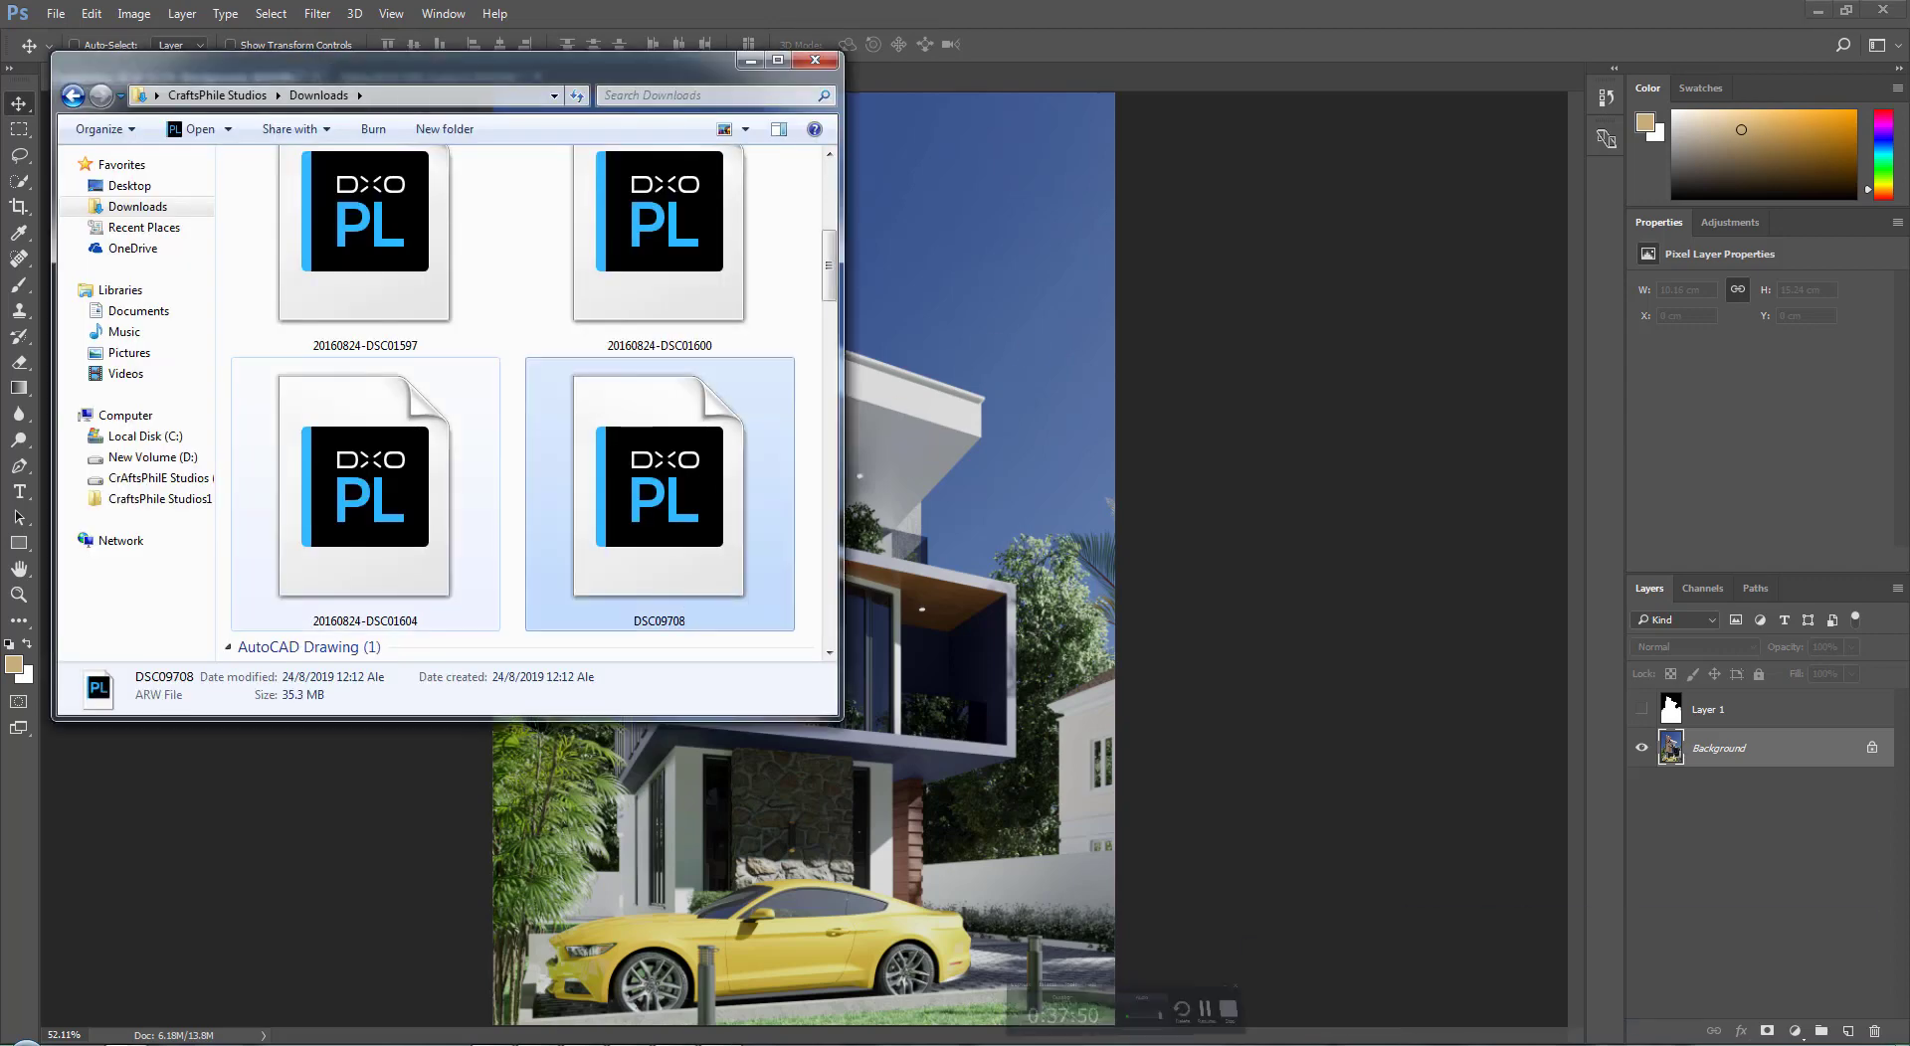
{"action": "left_click", "coordinate": [520, 331]}
{"action": "scroll", "coordinate": [823, 292], "scroll_direction": "down", "scroll_amount": 5}
{"action": "scroll", "coordinate": [824, 292], "scroll_direction": "up", "scroll_amount": 5}
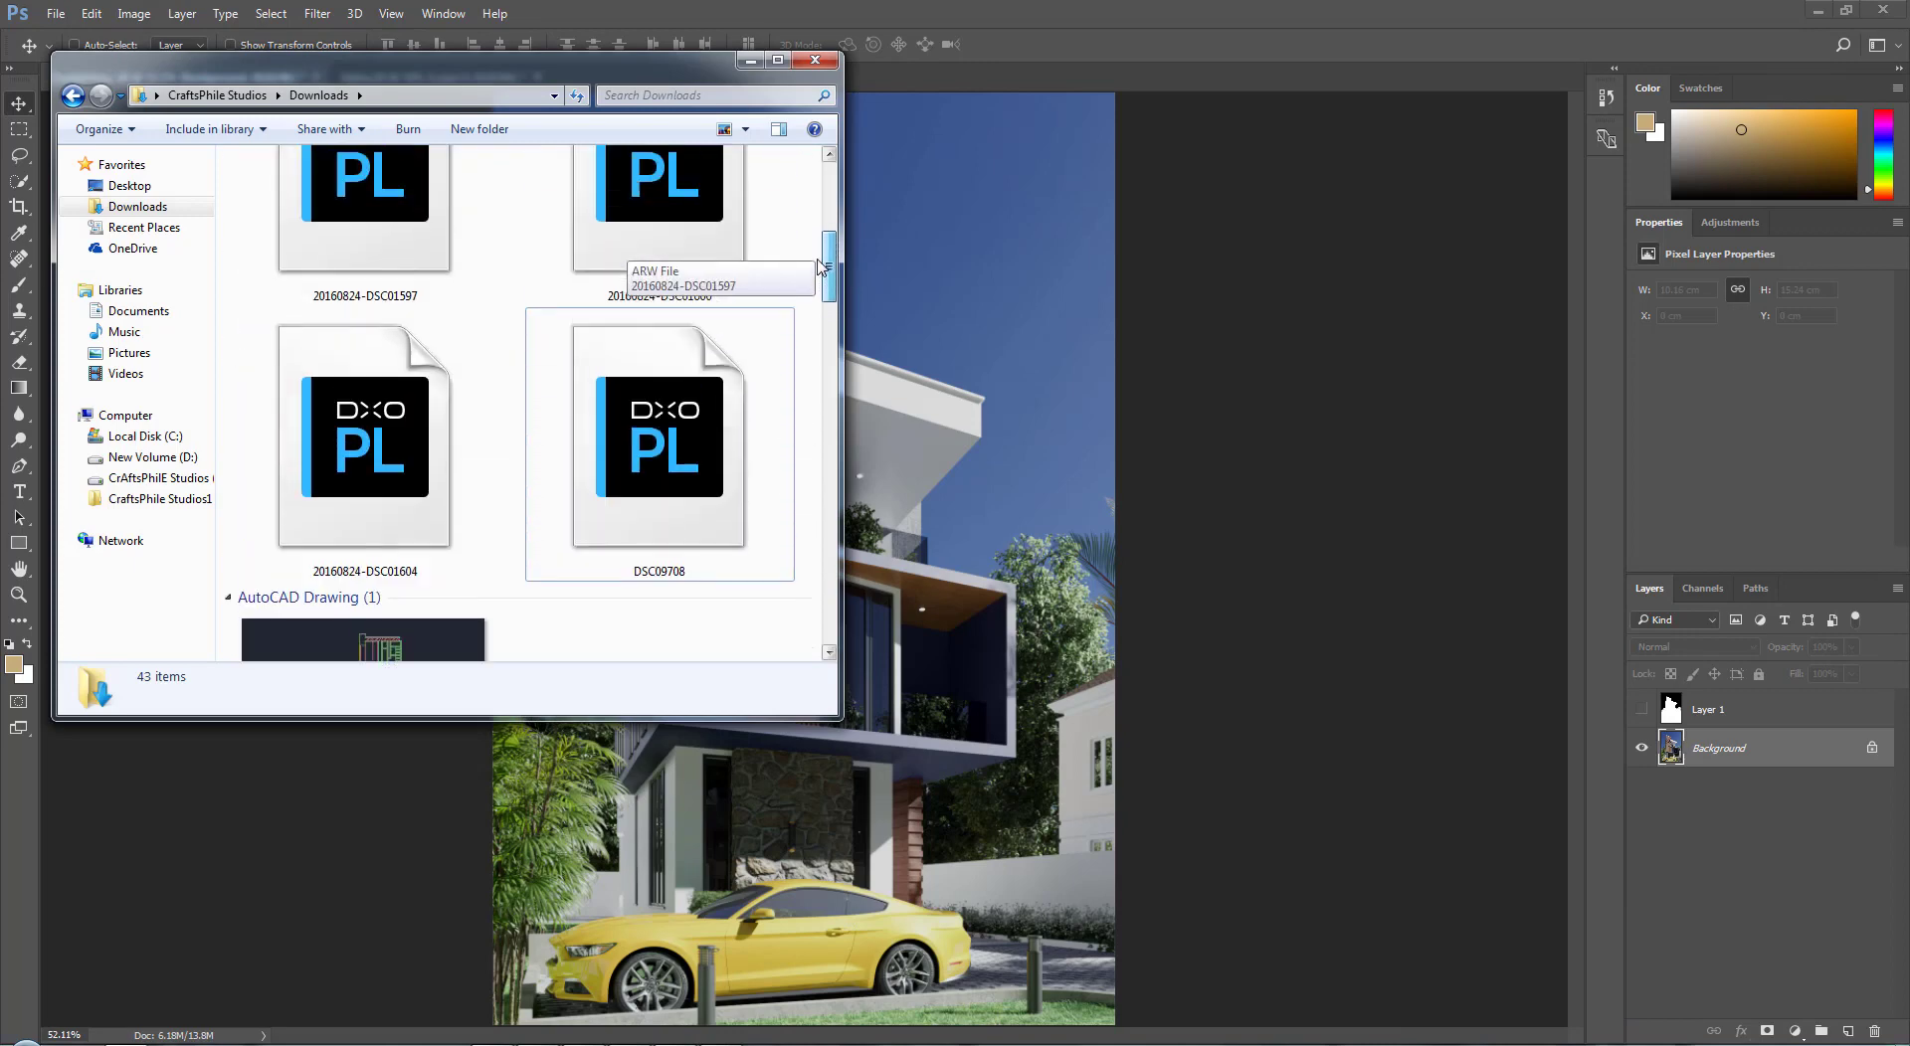
{"action": "left_click_drag", "start_coordinate": [398, 283], "coordinate": [1056, 99]}
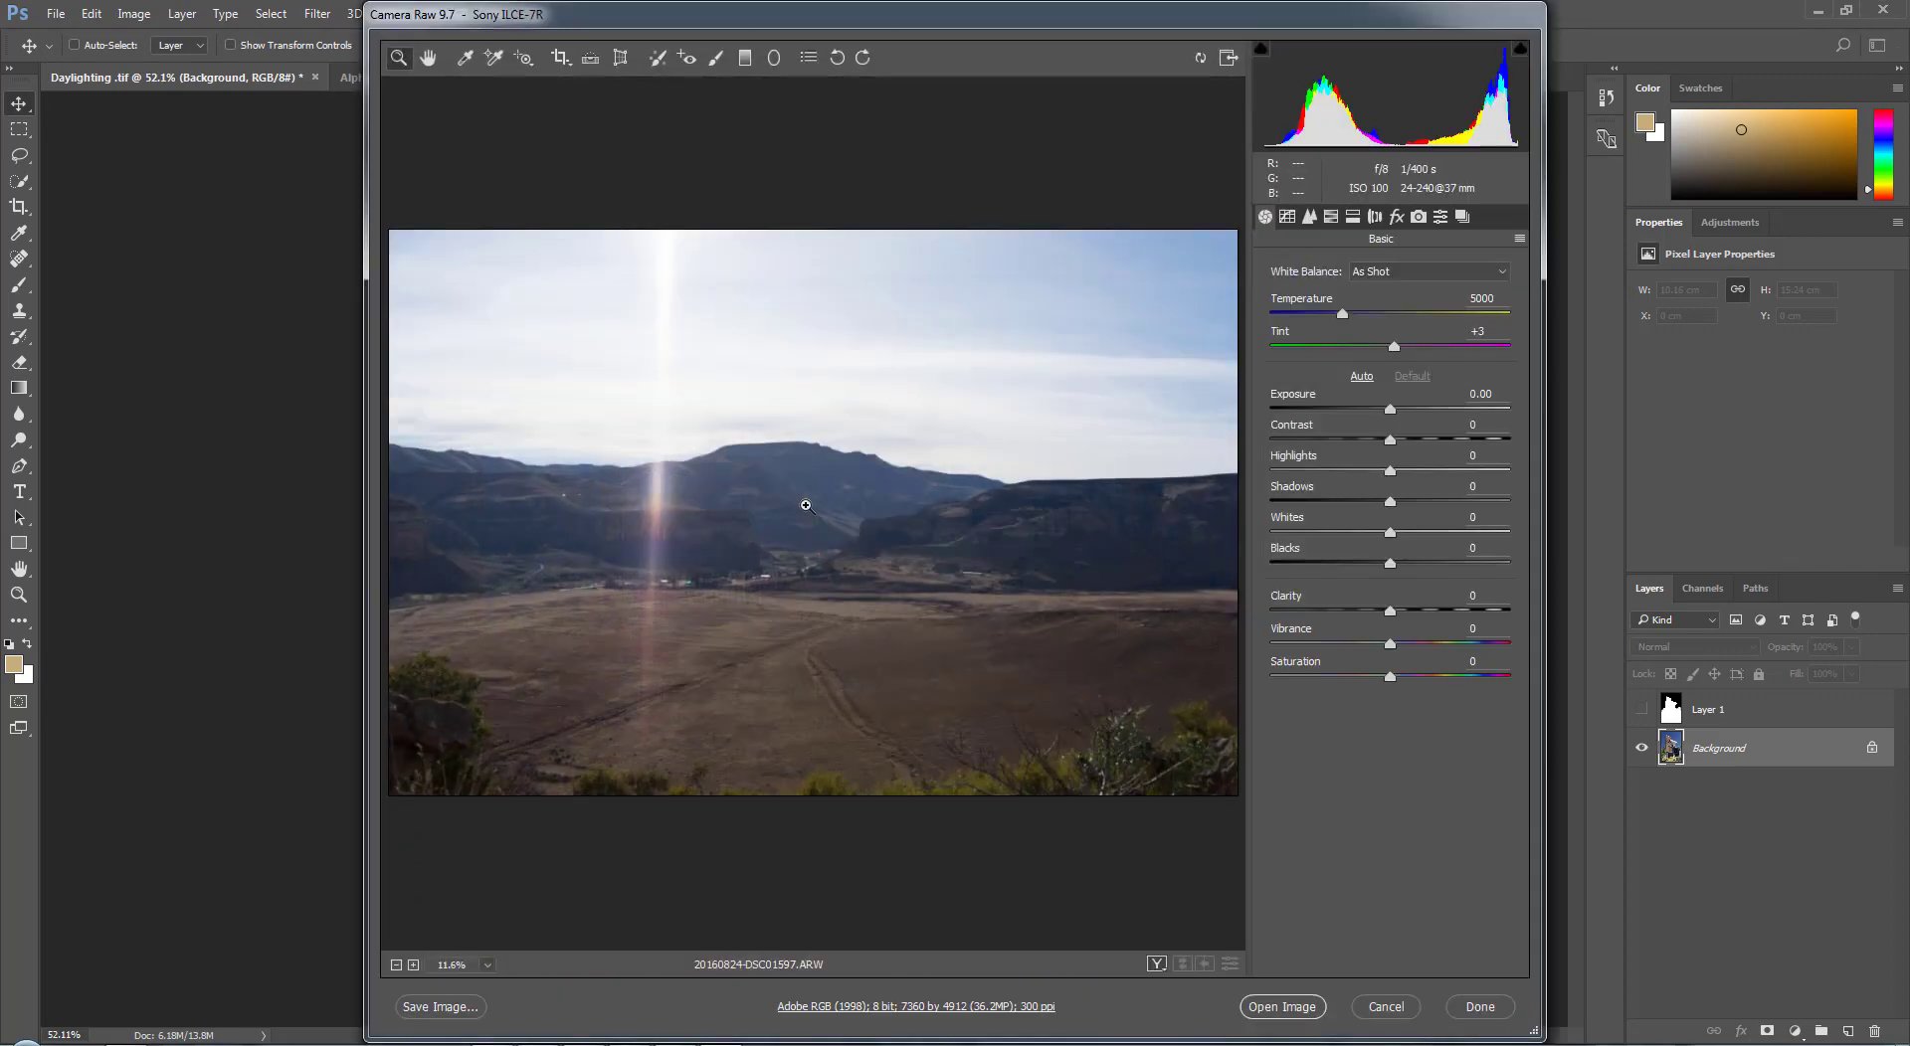
{"action": "left_click", "coordinate": [1282, 1008]}
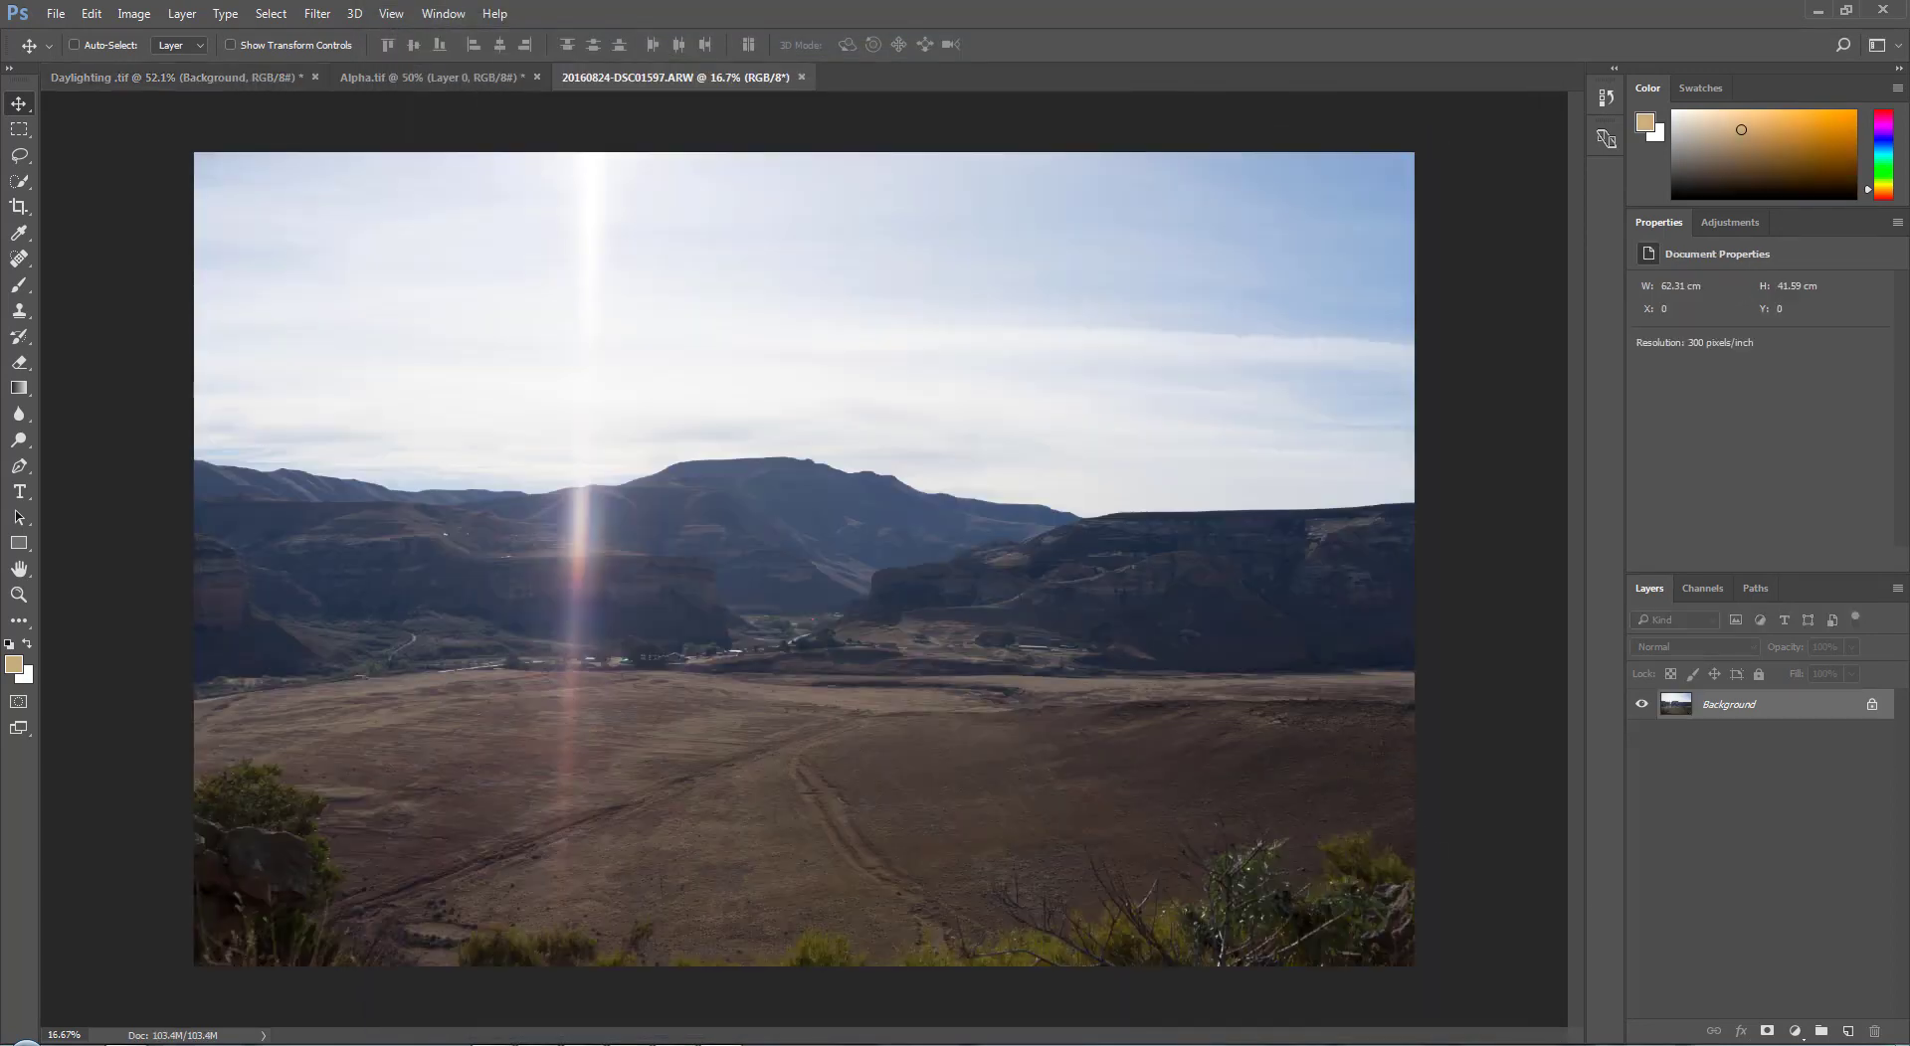
Step: Unlock the landscape photo, copy it into the Daylighting document, and position it at about X -24.7 cm, Y -3.0 cm so its sky fills the canvas
{"action": "left_click", "coordinate": [1873, 706]}
{"action": "left_click_drag", "start_coordinate": [798, 516], "coordinate": [882, 629]}
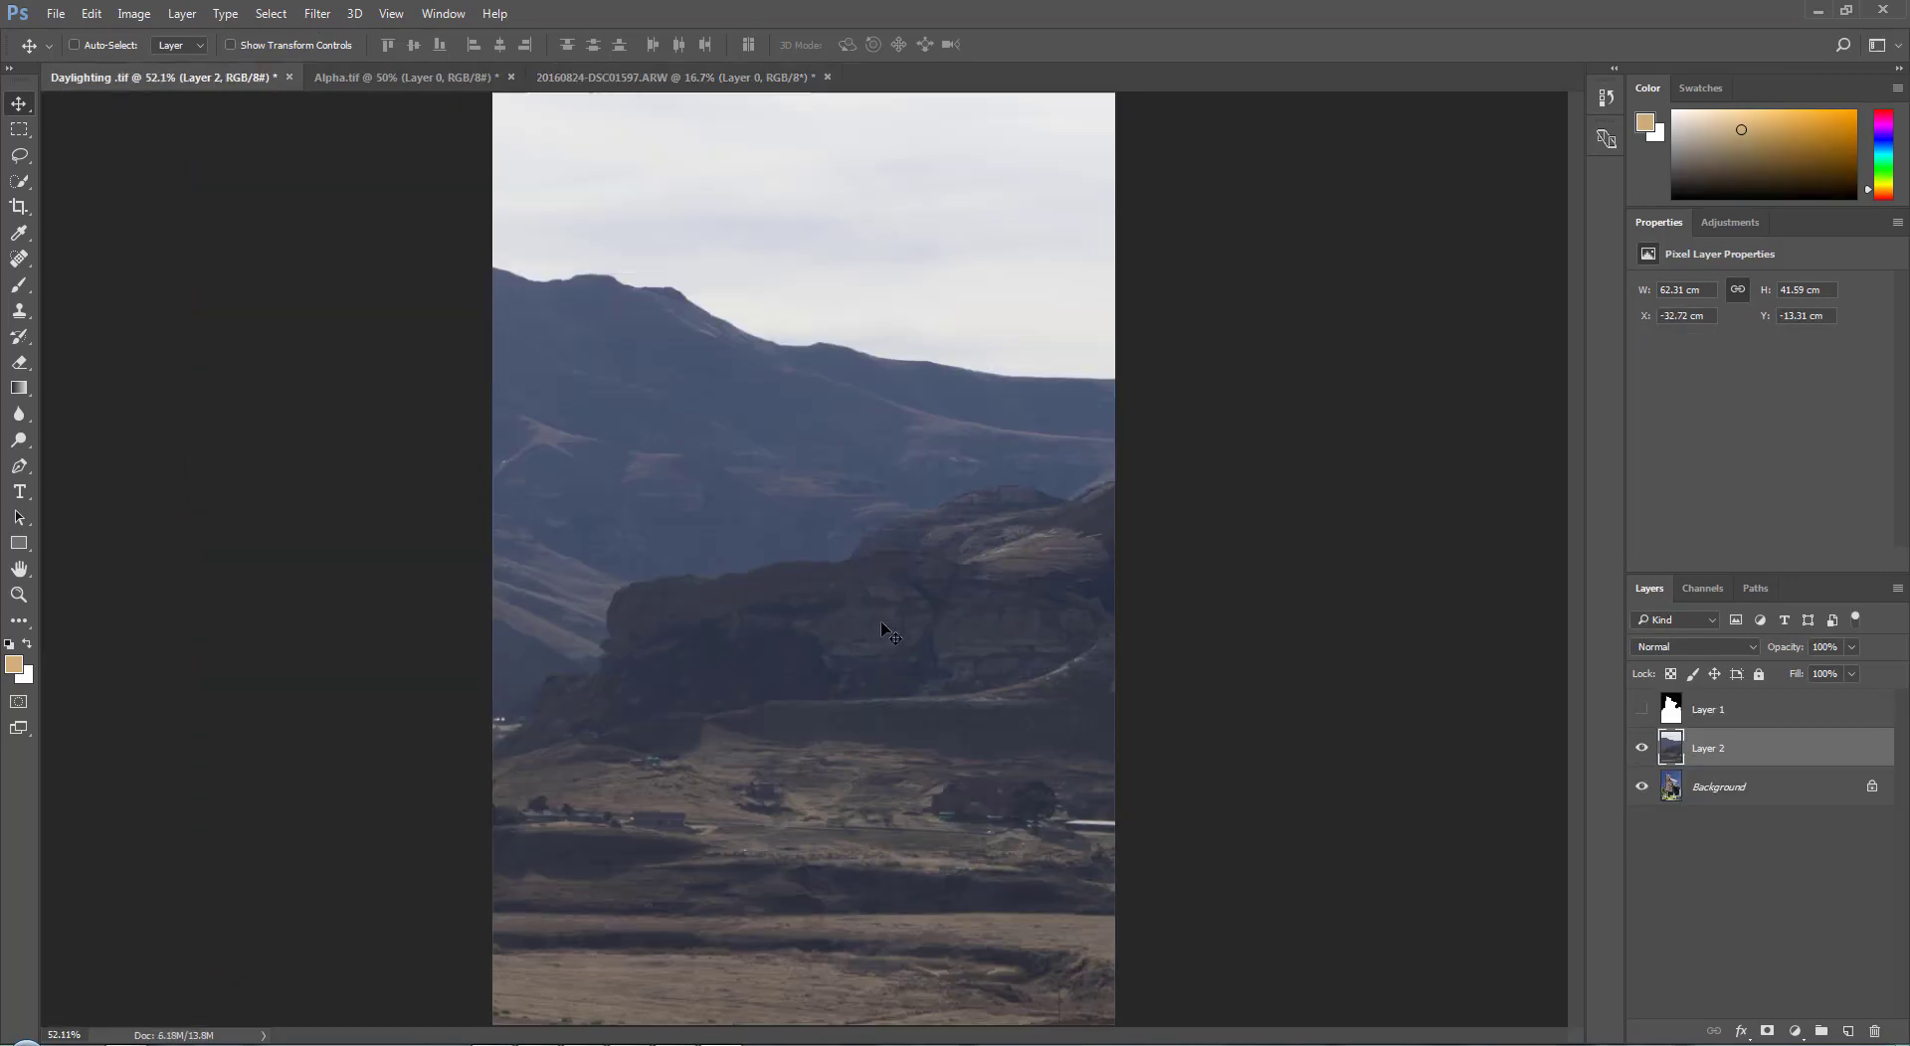
{"action": "left_click_drag", "start_coordinate": [760, 471], "coordinate": [886, 786]}
{"action": "left_click_drag", "start_coordinate": [895, 445], "coordinate": [930, 759]}
{"action": "left_click_drag", "start_coordinate": [780, 564], "coordinate": [938, 656]}
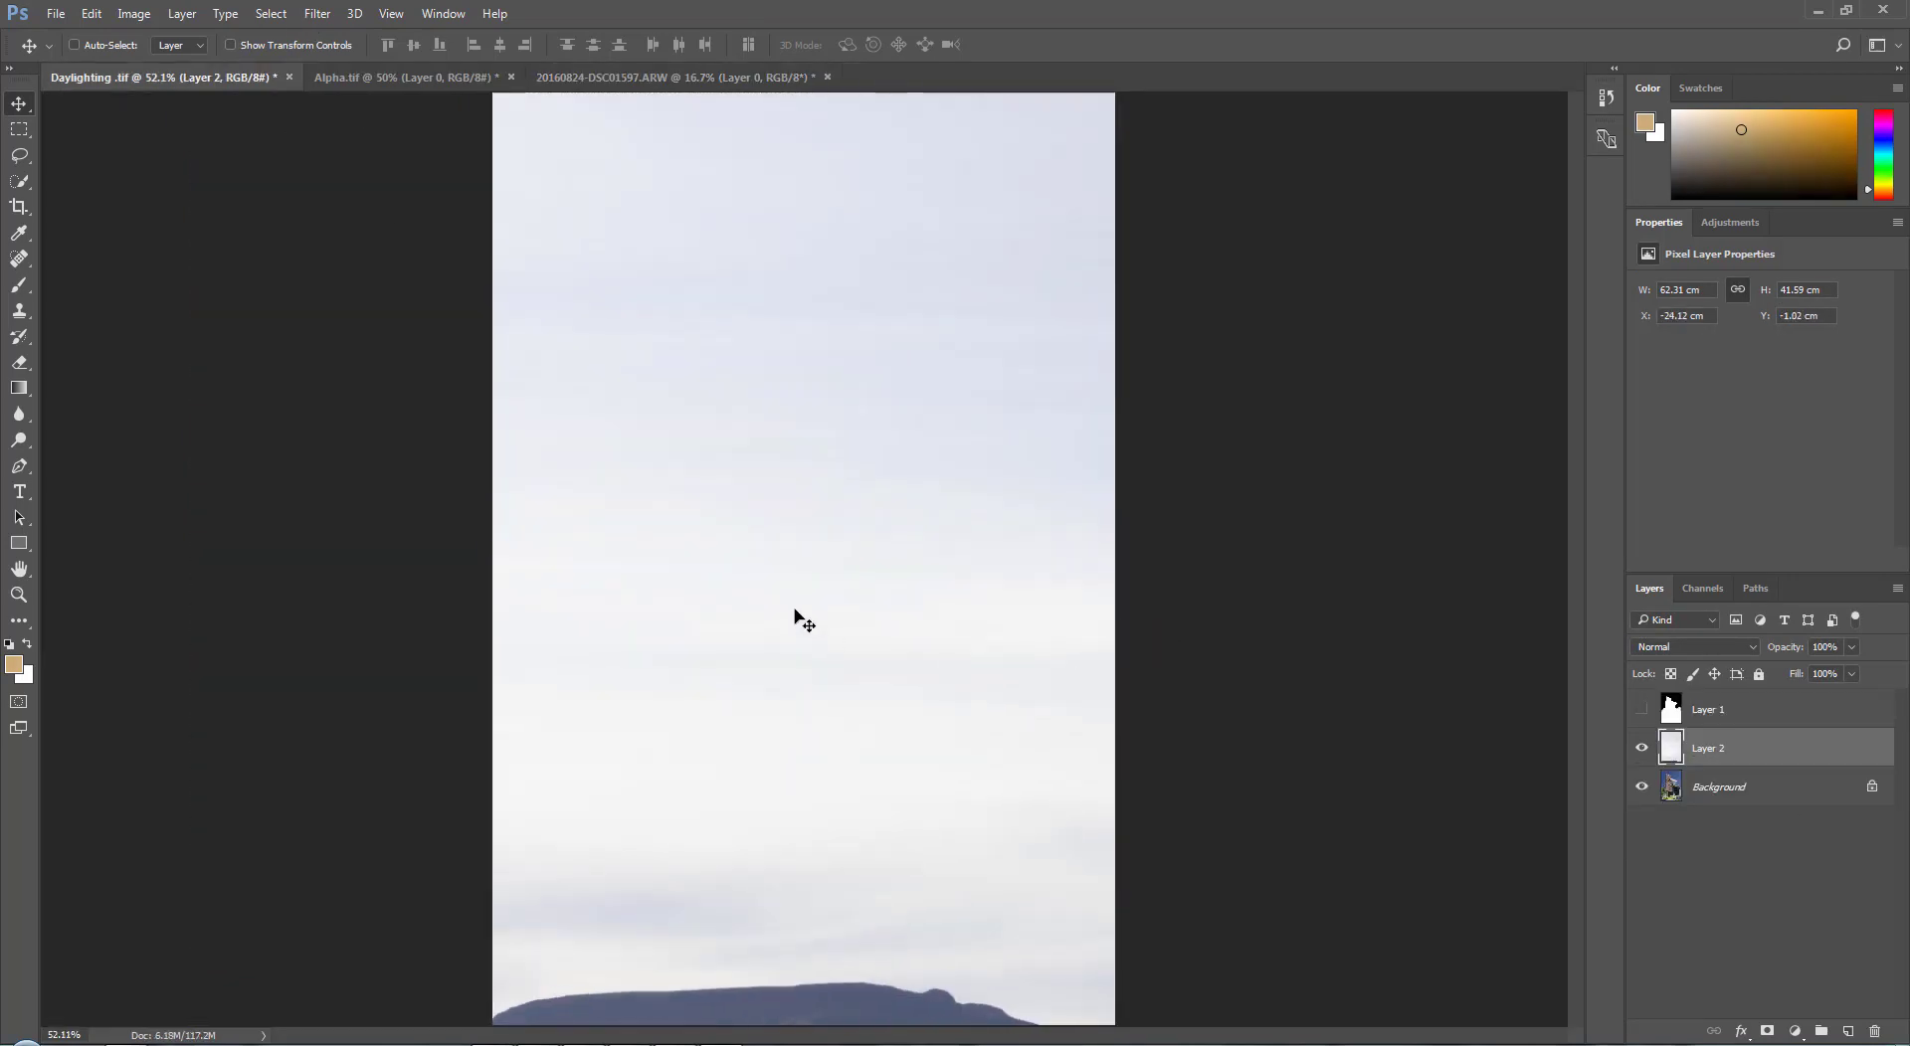
{"action": "left_click_drag", "start_coordinate": [800, 736], "coordinate": [810, 623]}
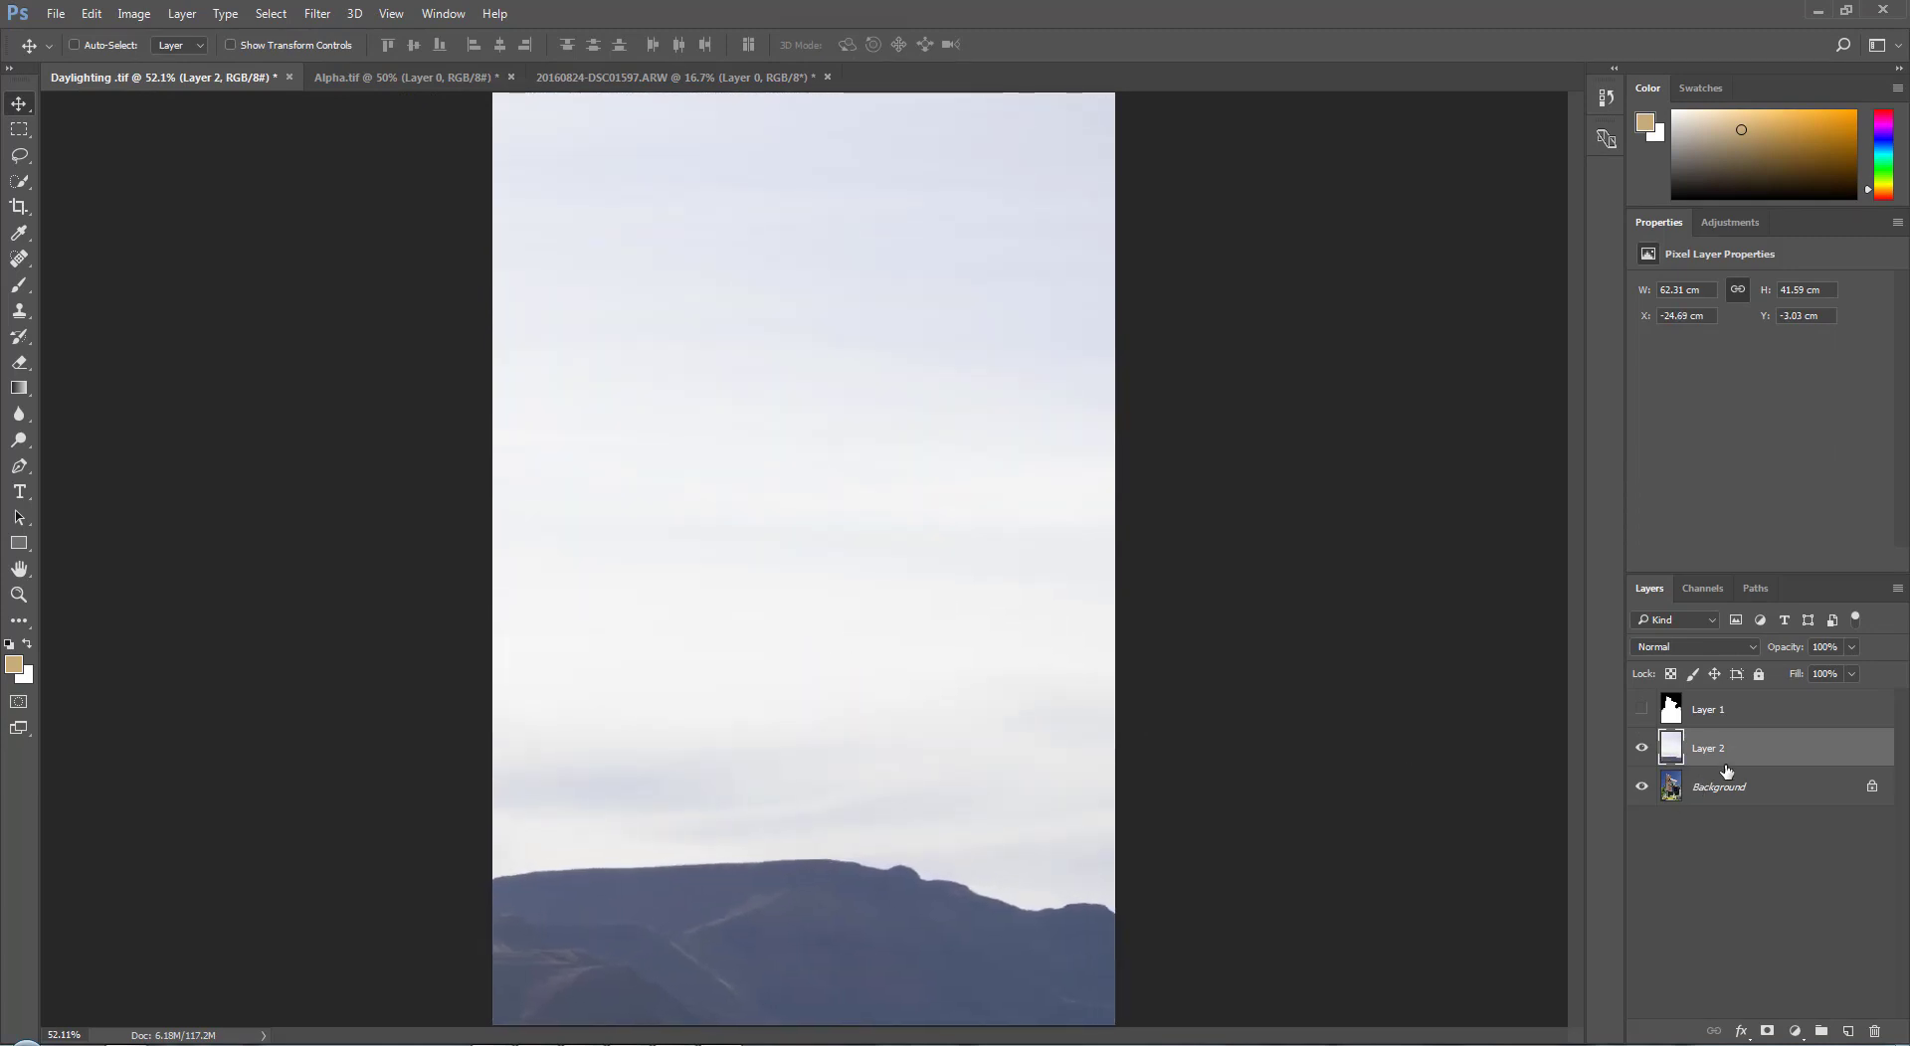
Step: Unlock the render's Background layer and place the sky photo layer beneath it
{"action": "left_click_drag", "start_coordinate": [1727, 752], "coordinate": [1741, 935]}
{"action": "left_click_drag", "start_coordinate": [1724, 762], "coordinate": [1715, 827]}
{"action": "left_click", "coordinate": [1872, 792]}
{"action": "left_click", "coordinate": [1735, 879]}
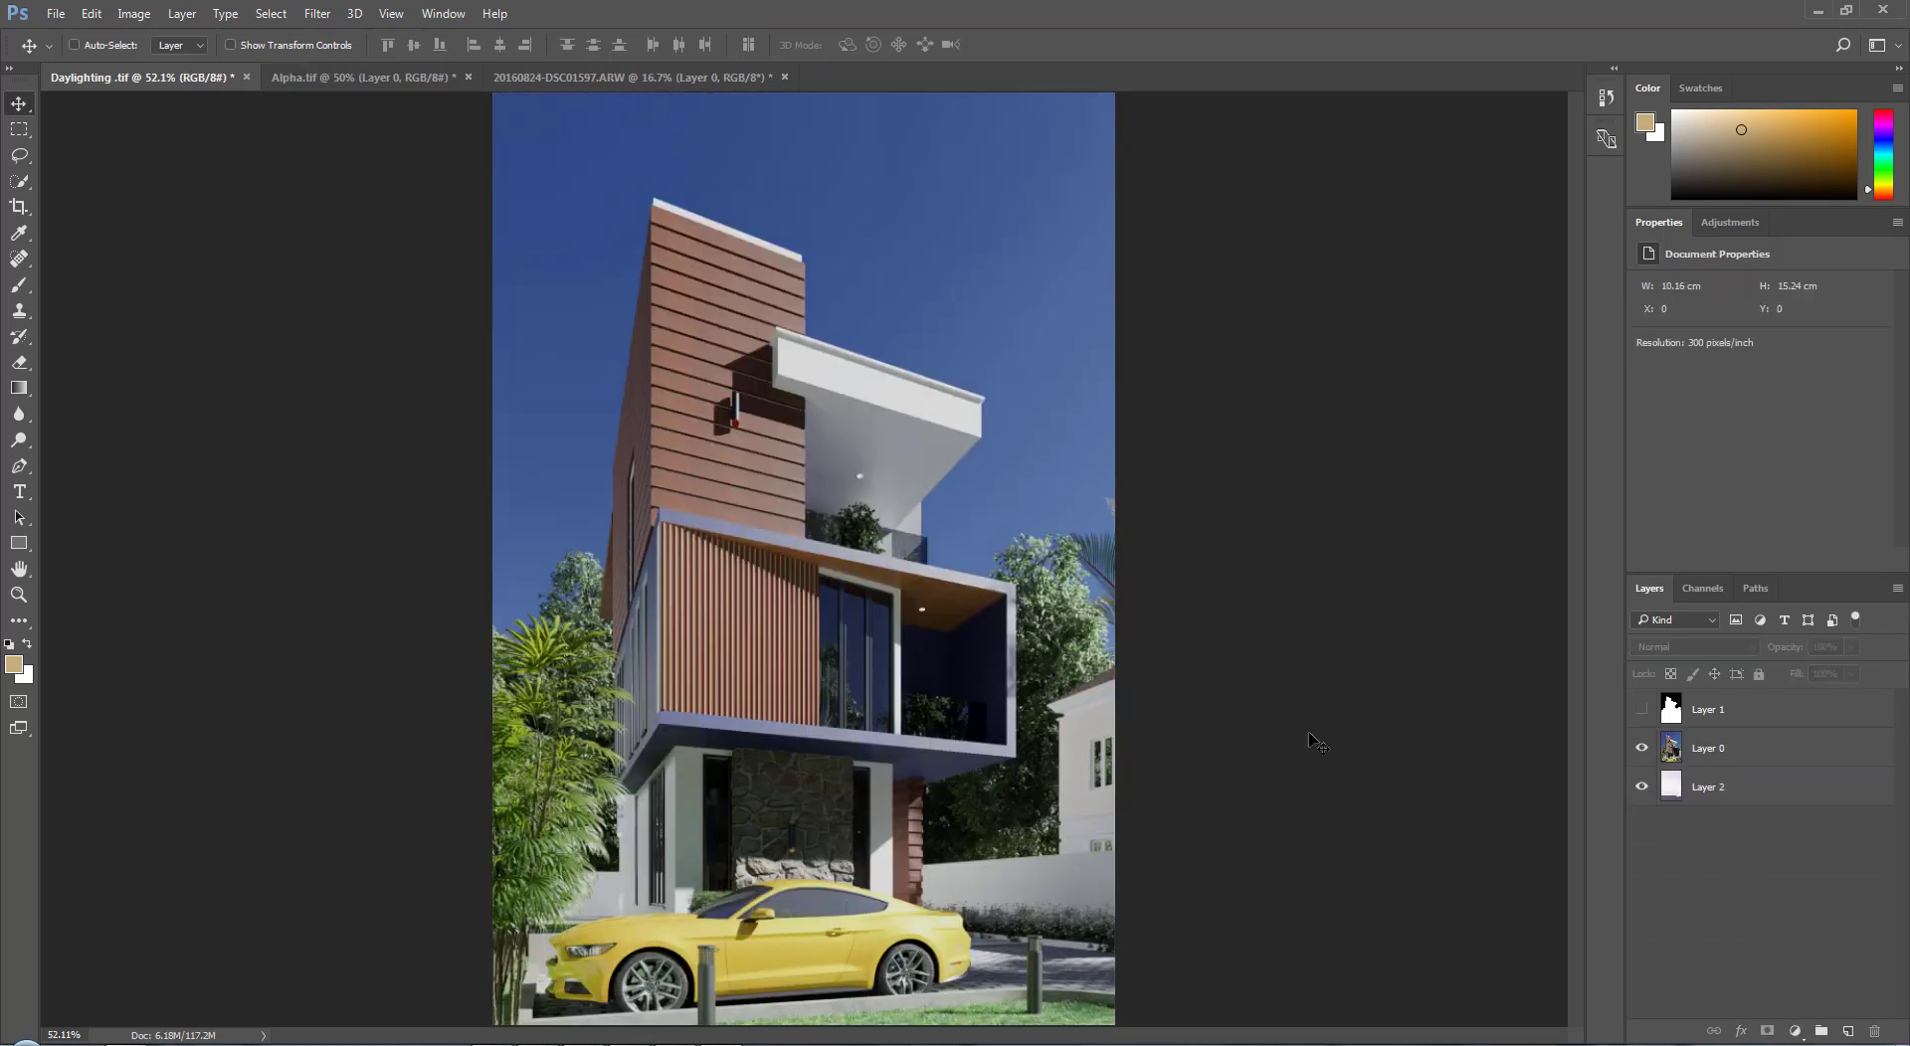
Step: Hide the render layer, show the alpha layer, and select its white area with Color Range using sampled colors
{"action": "left_click", "coordinate": [1642, 748]}
{"action": "left_click", "coordinate": [1721, 710]}
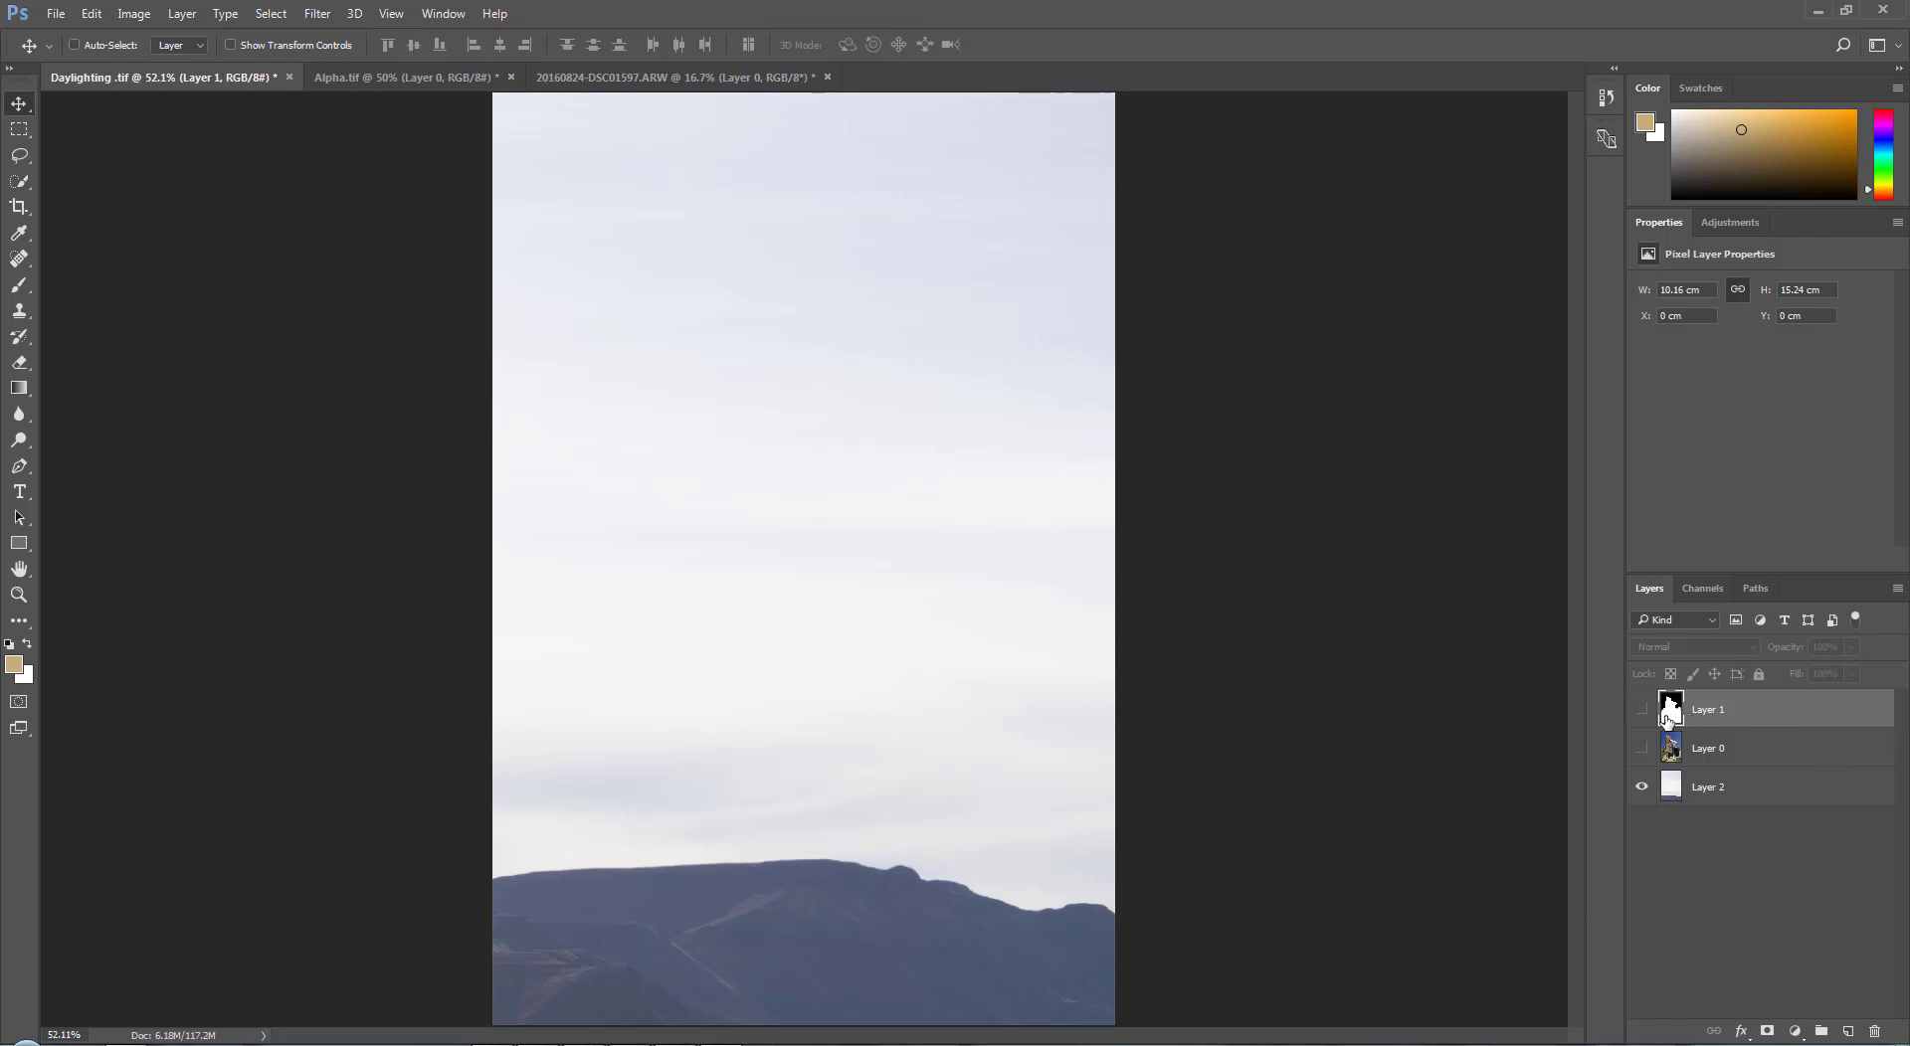
{"action": "left_click", "coordinate": [1642, 710]}
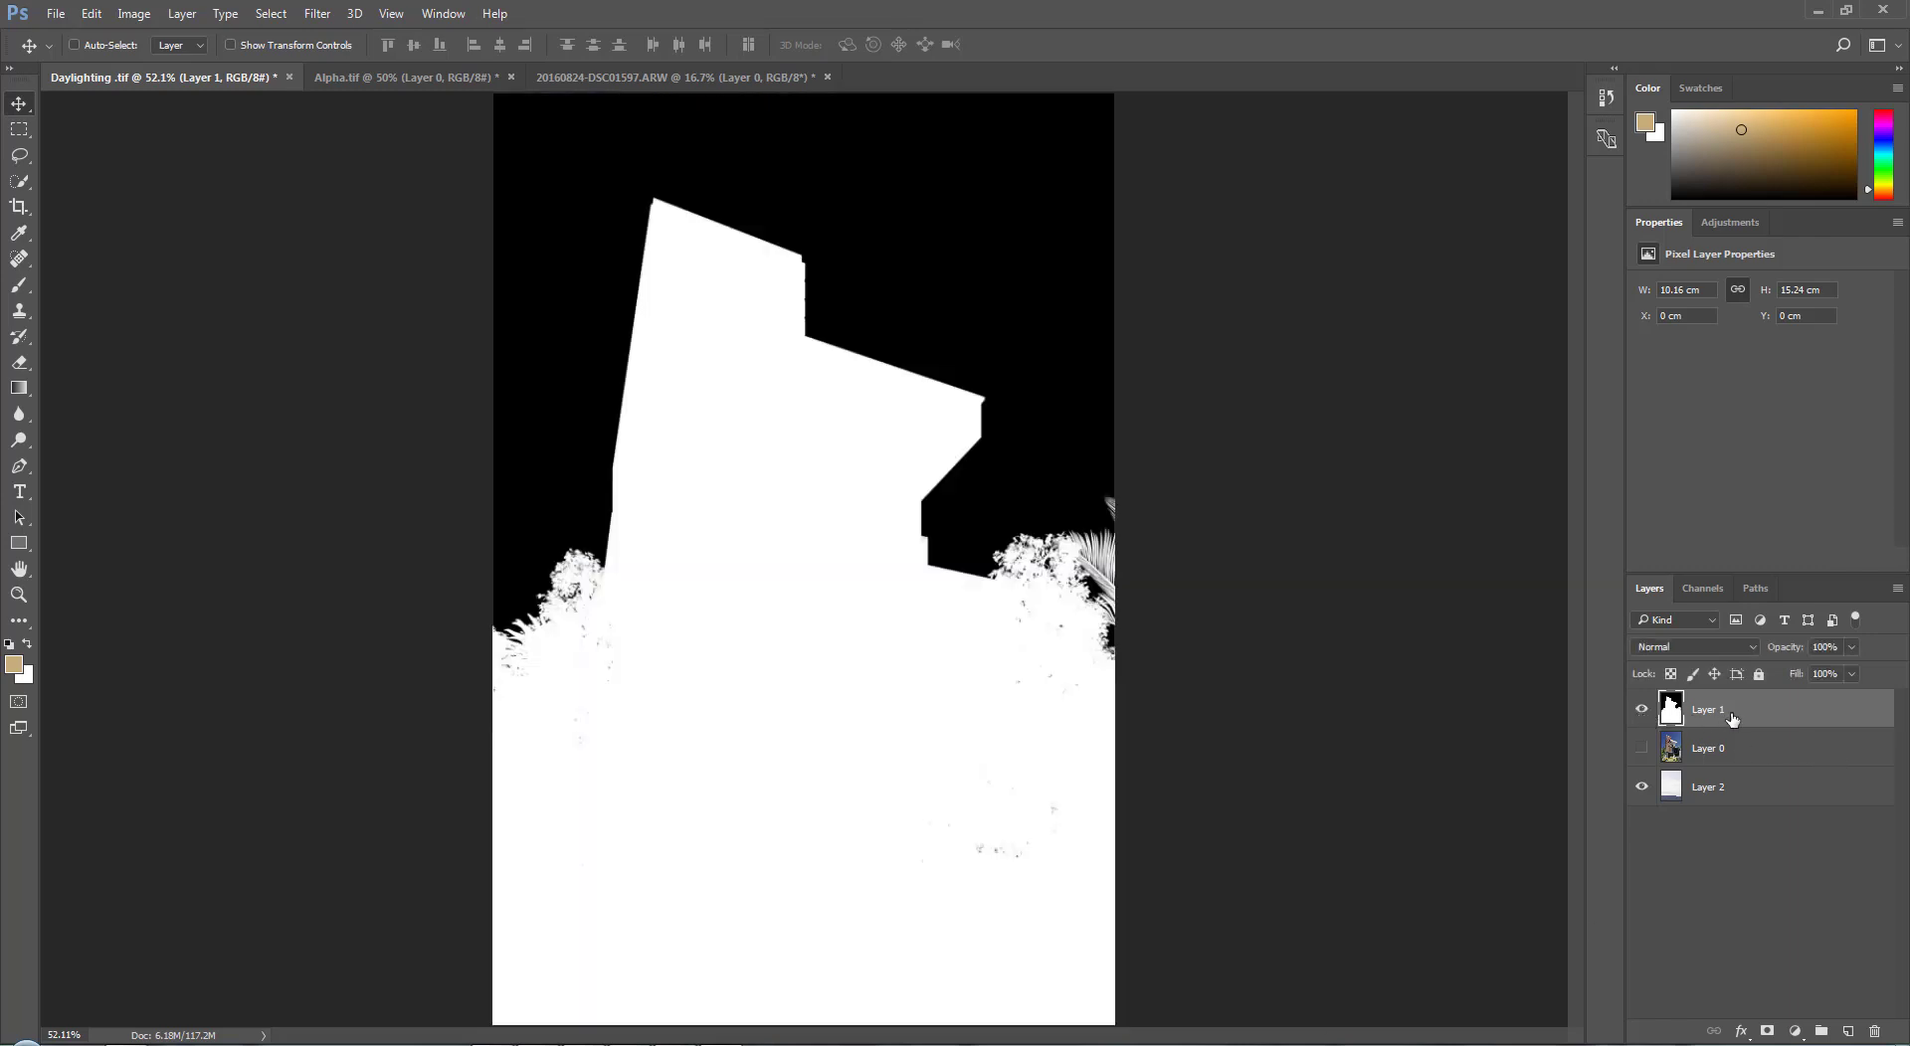
{"action": "left_click", "coordinate": [319, 13]}
{"action": "mouse_move", "coordinate": [271, 13]}
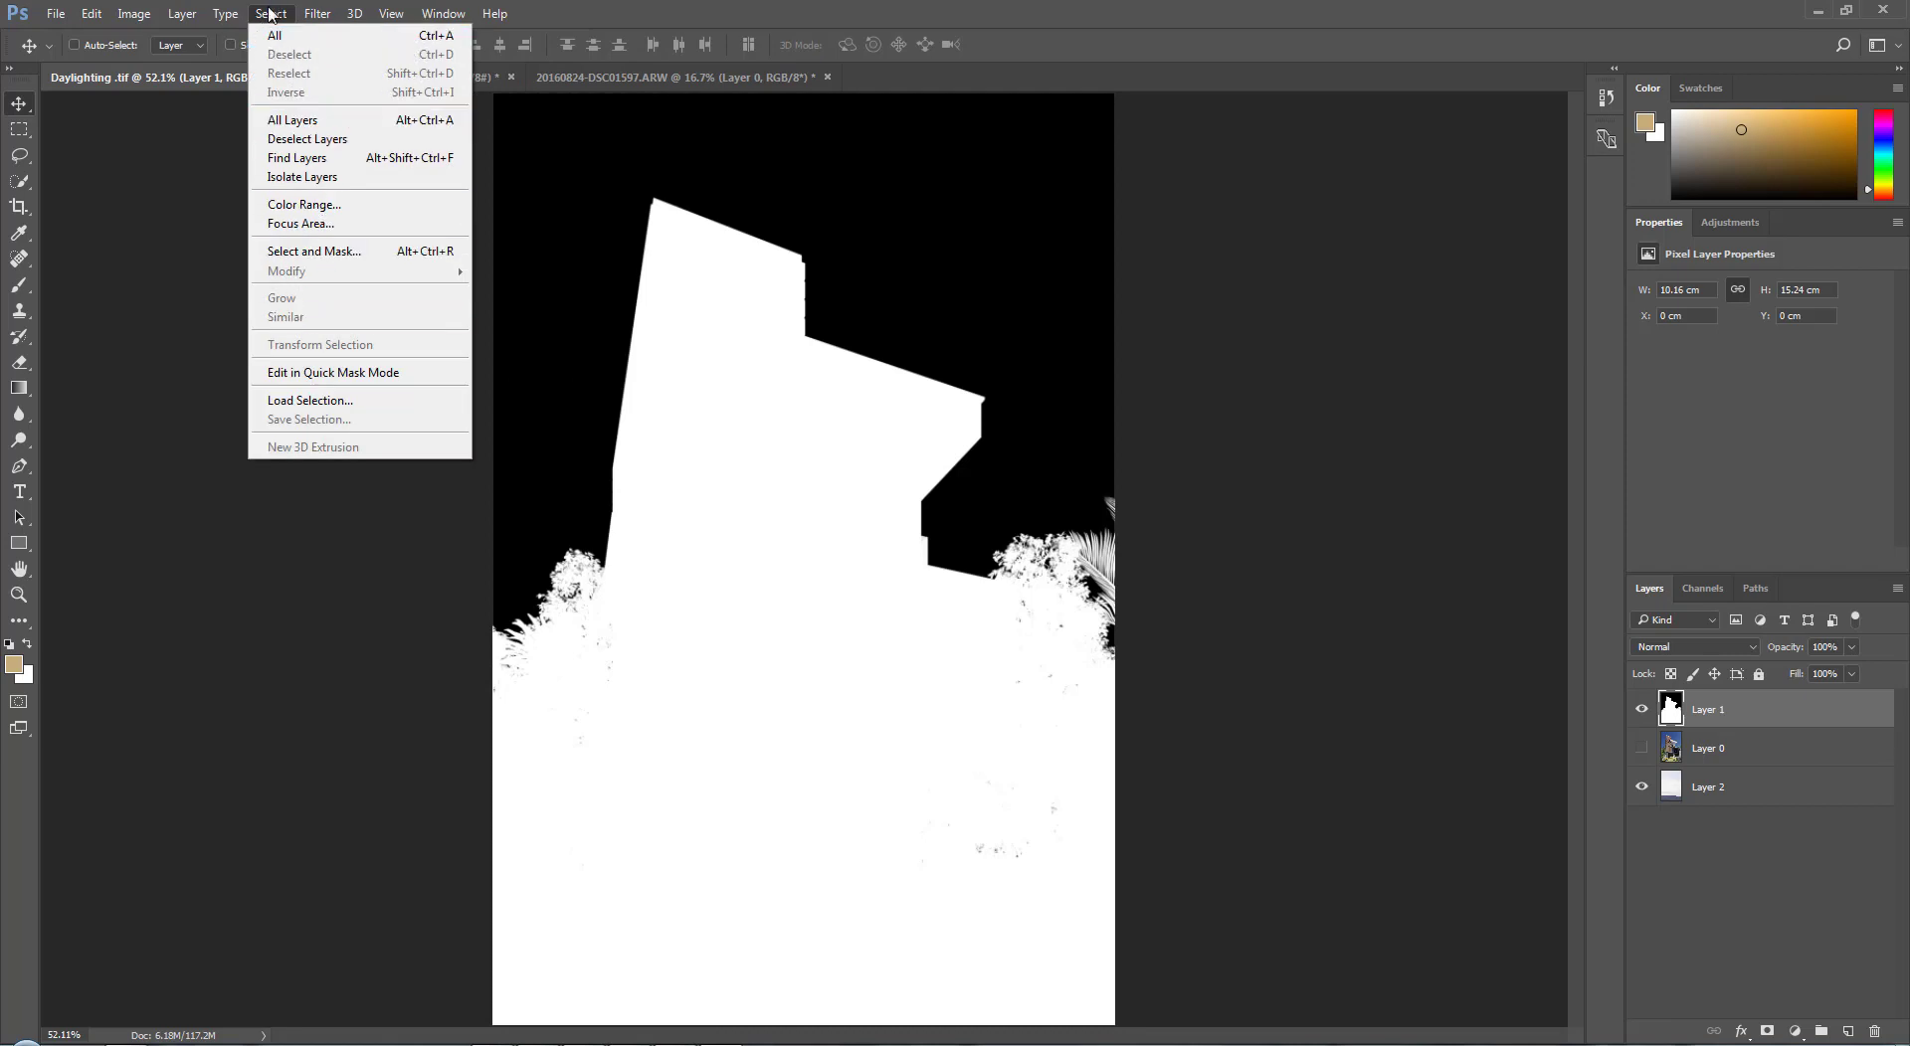
{"action": "left_click", "coordinate": [319, 208]}
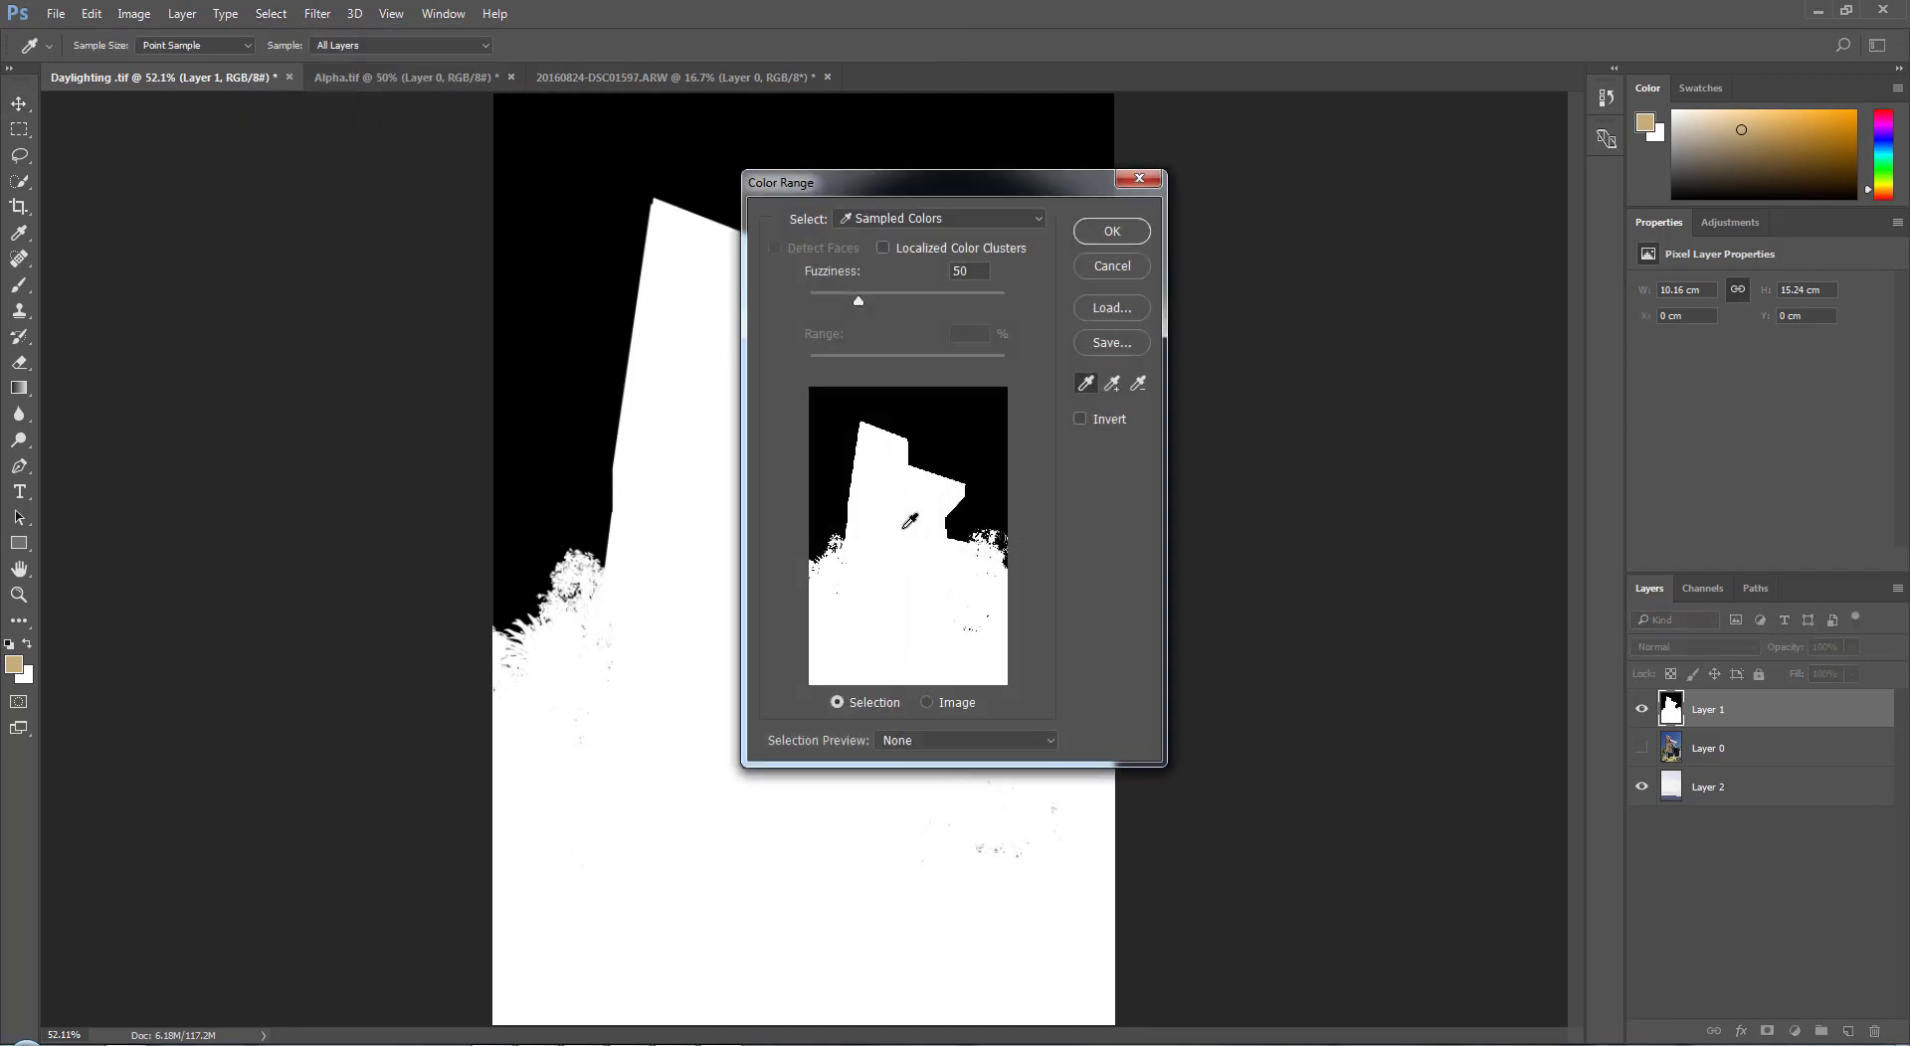
{"action": "left_click", "coordinate": [693, 513]}
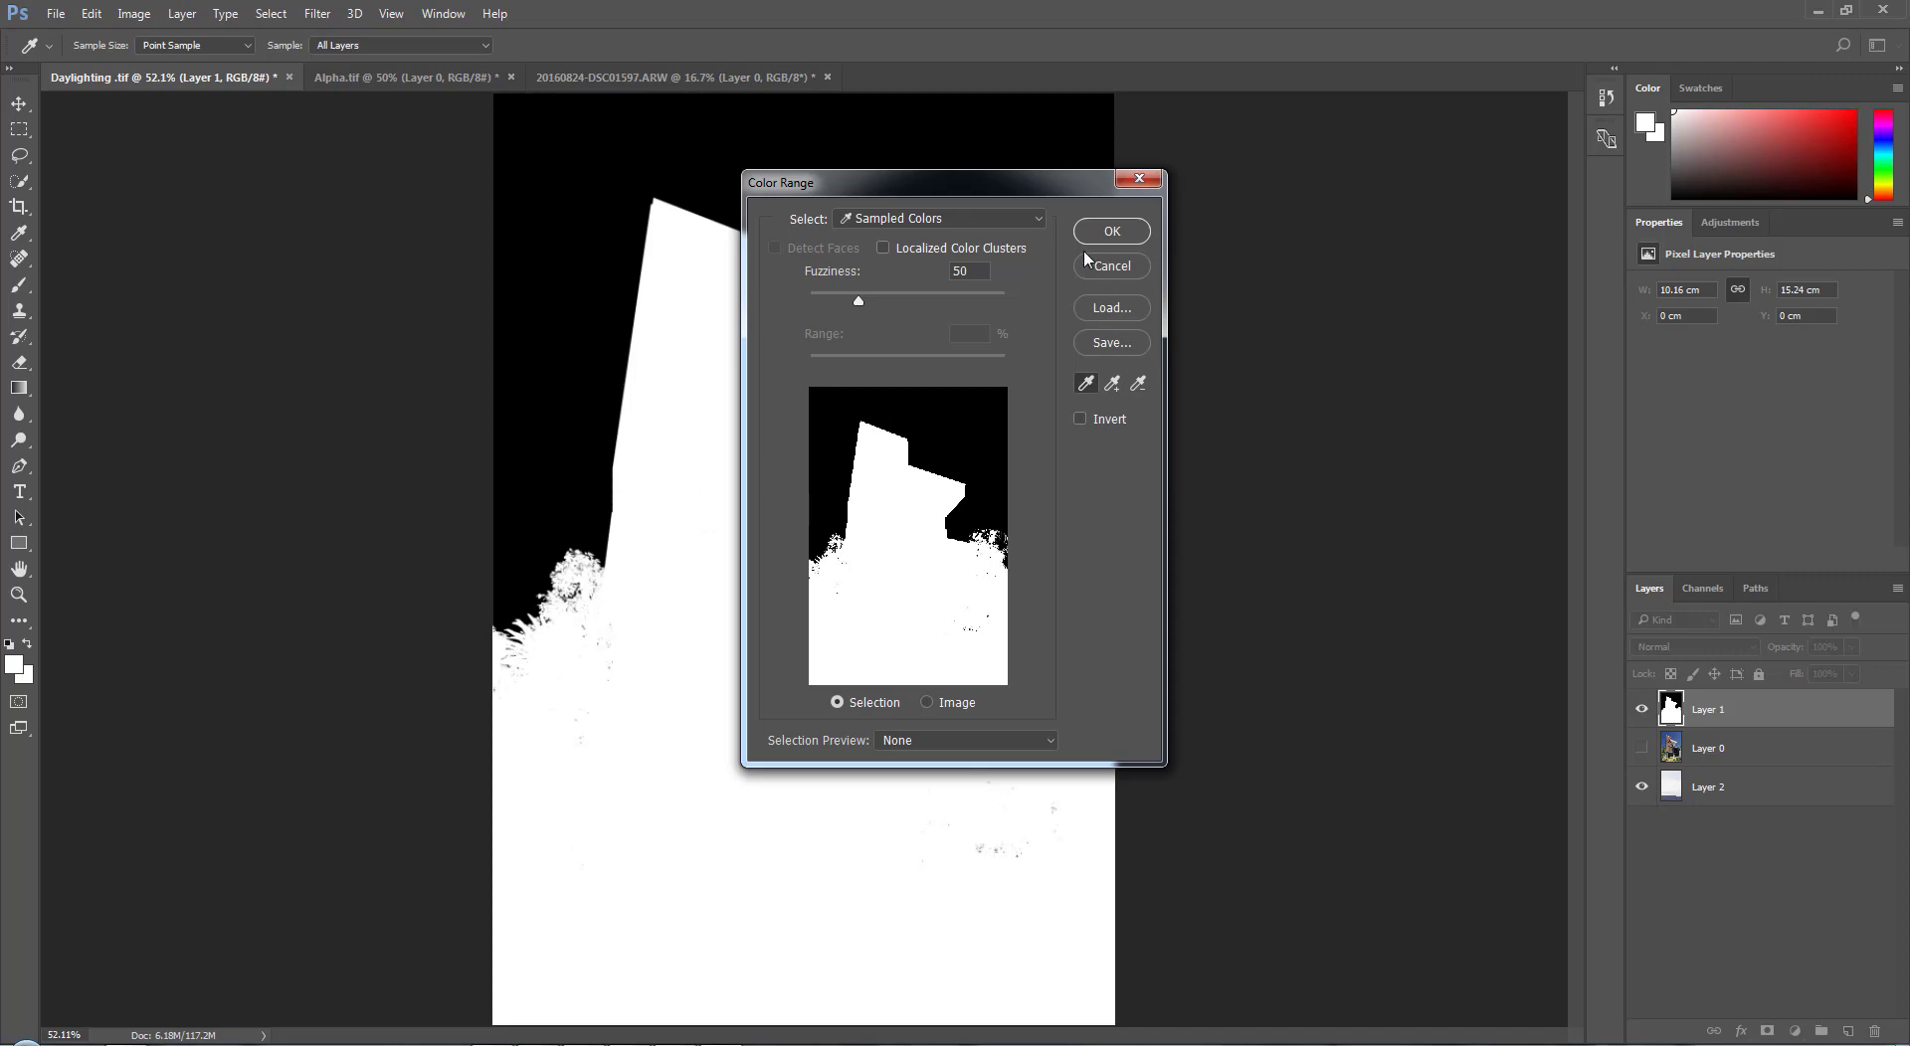
{"action": "left_click", "coordinate": [1106, 232]}
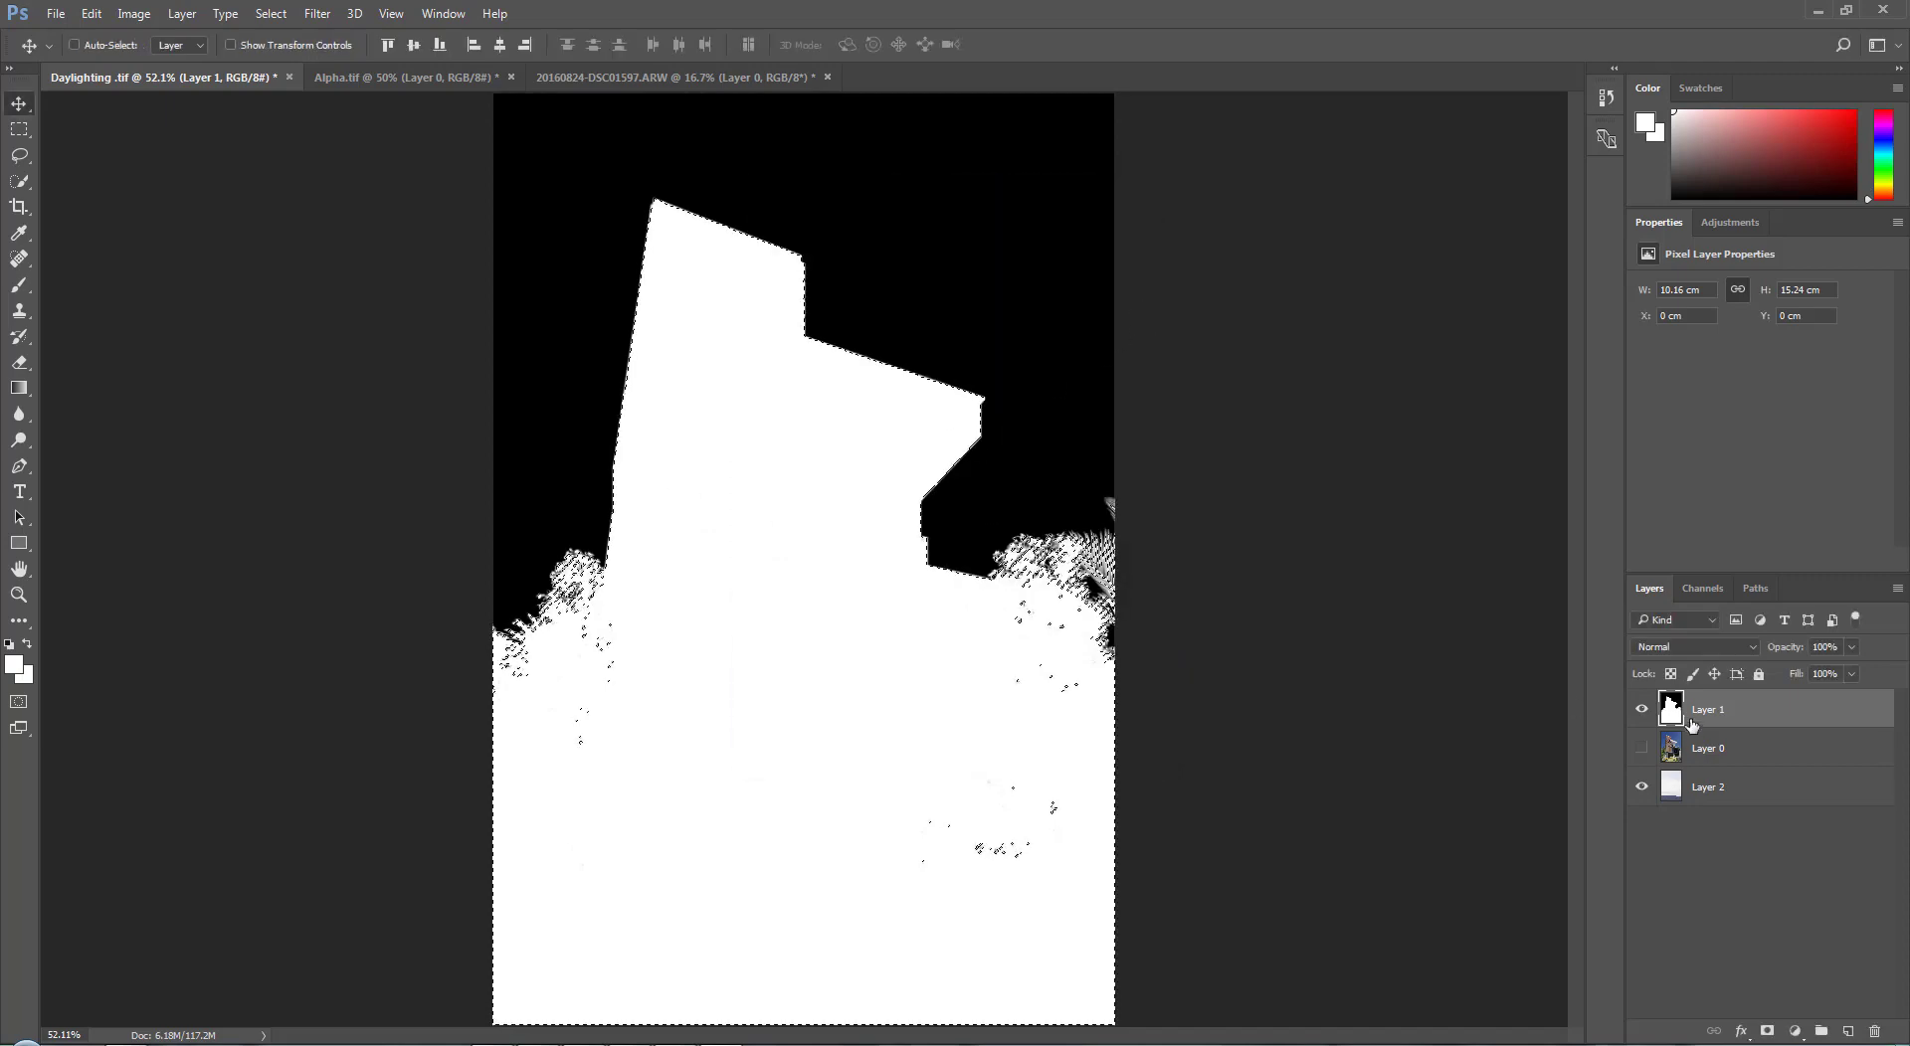
Step: Show the render layer with the alpha layer hidden, and add a layer mask to the render from the selection
{"action": "left_click", "coordinate": [1641, 748]}
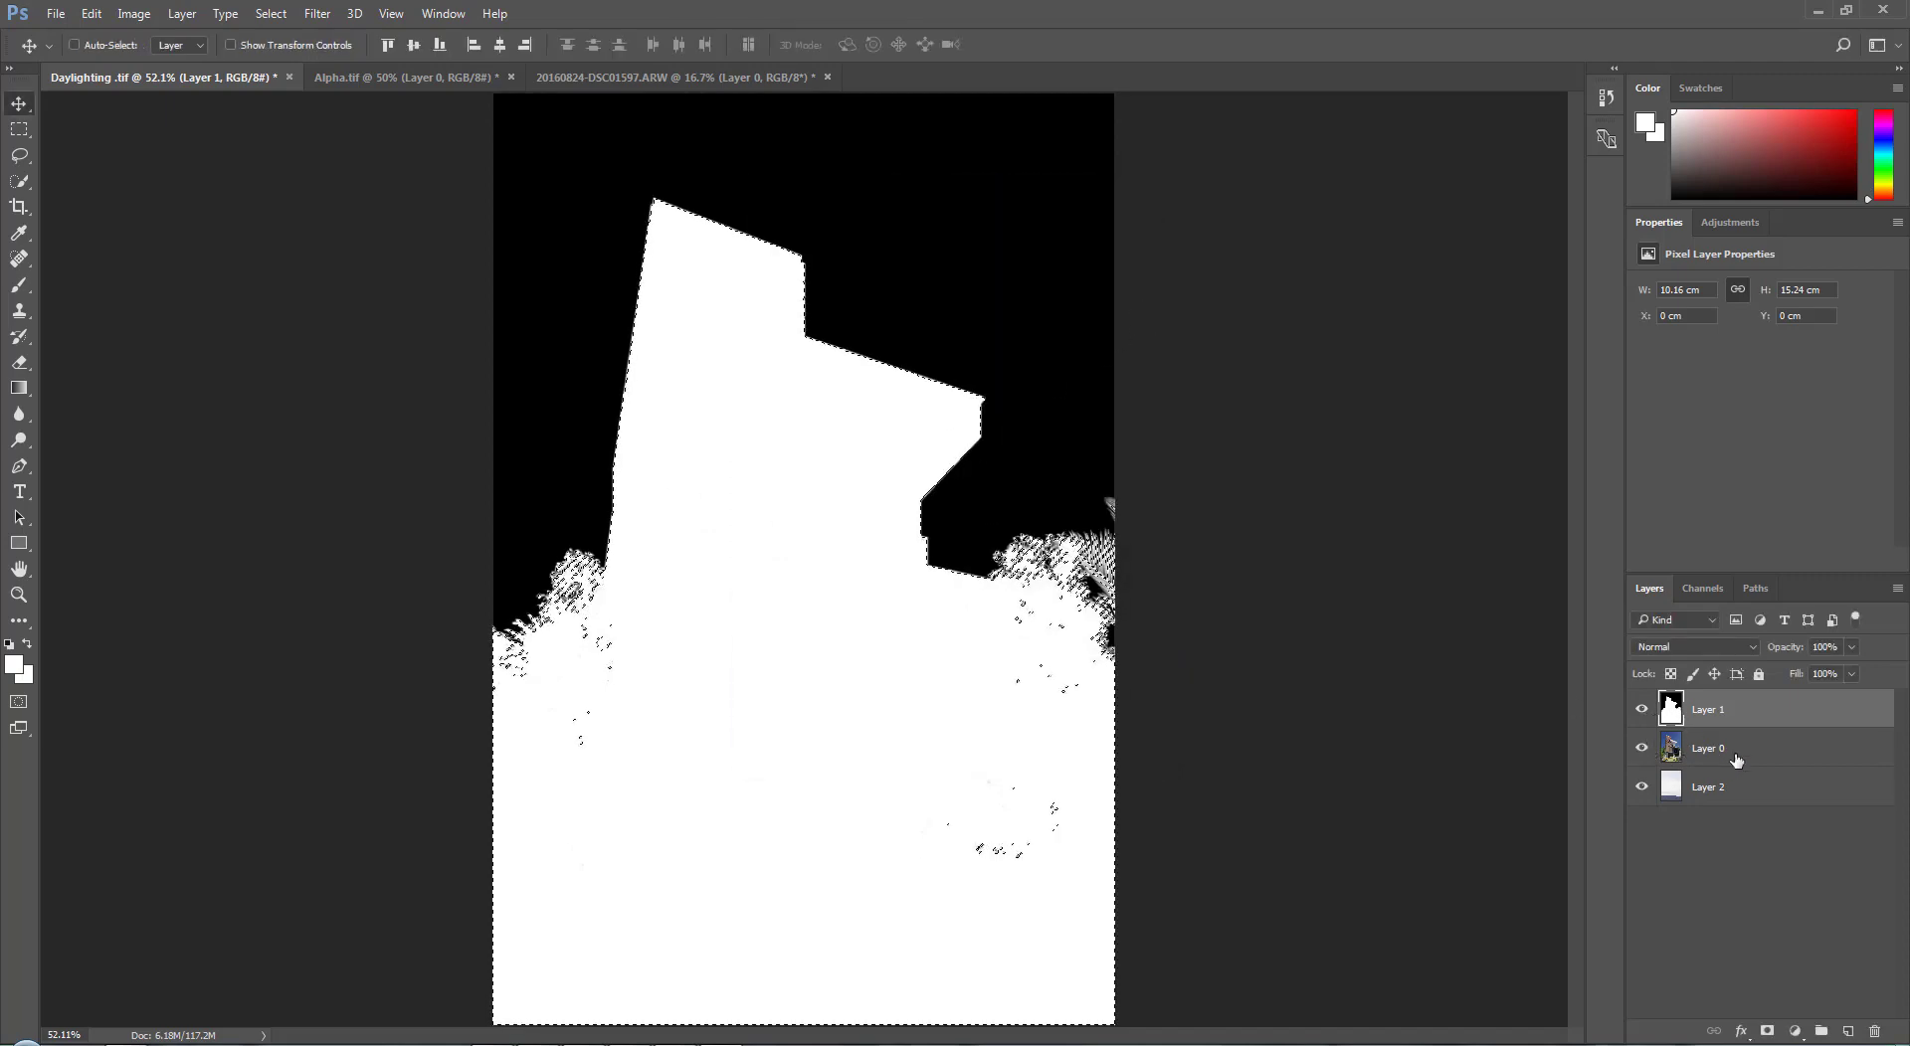
{"action": "left_click", "coordinate": [1735, 760]}
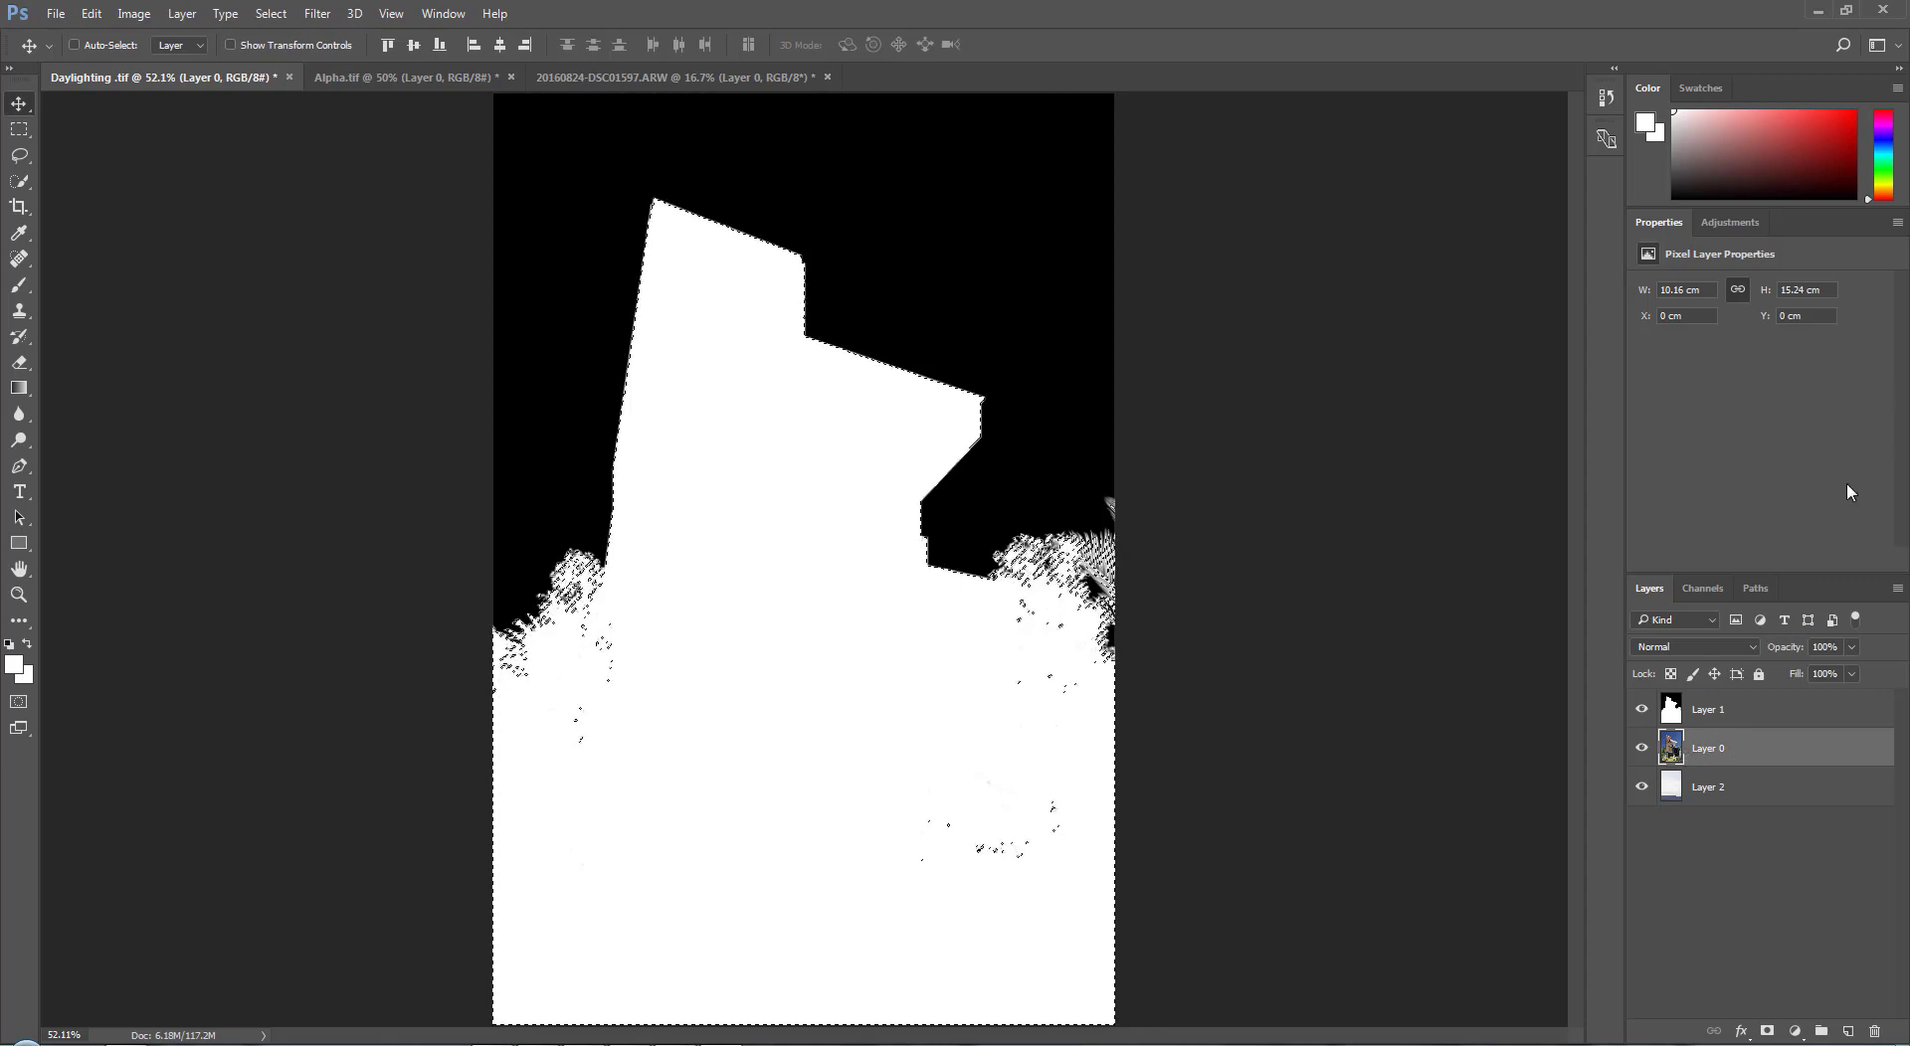
{"action": "left_click", "coordinate": [1641, 710]}
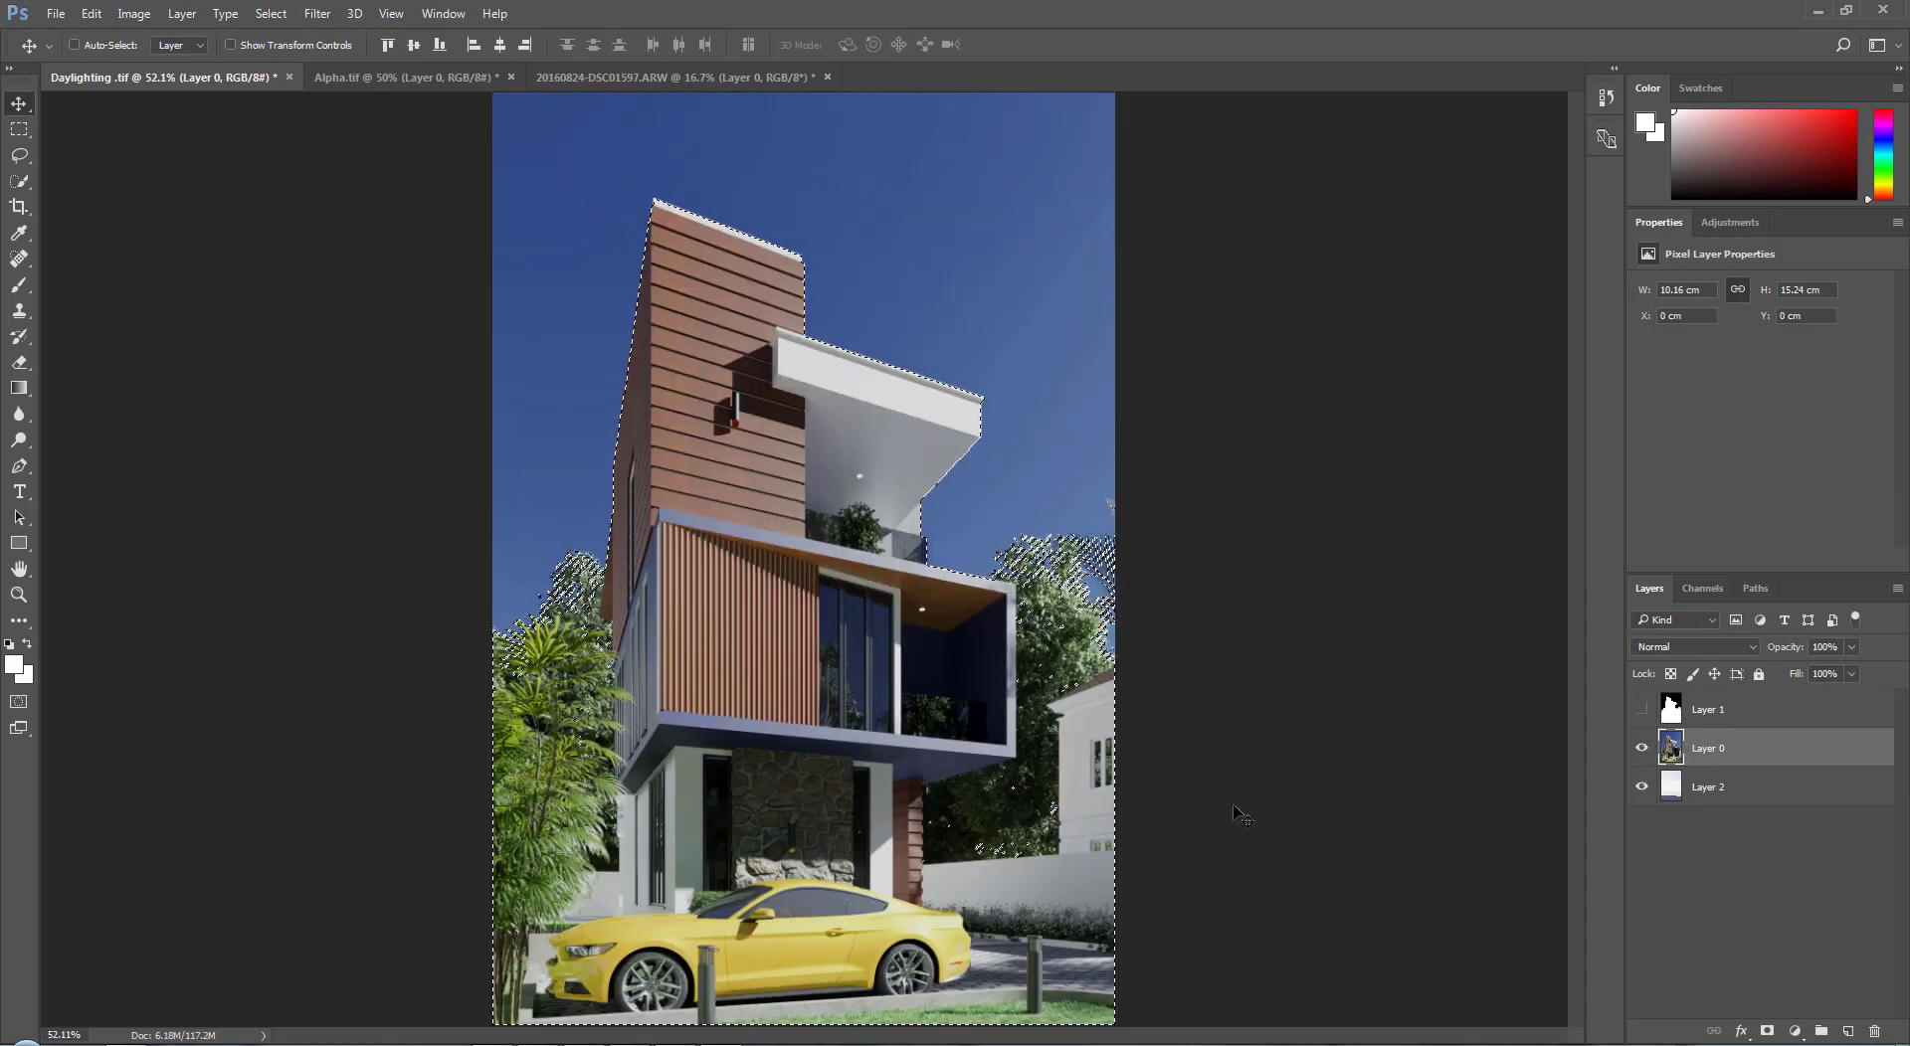
{"action": "left_click", "coordinate": [1767, 1032]}
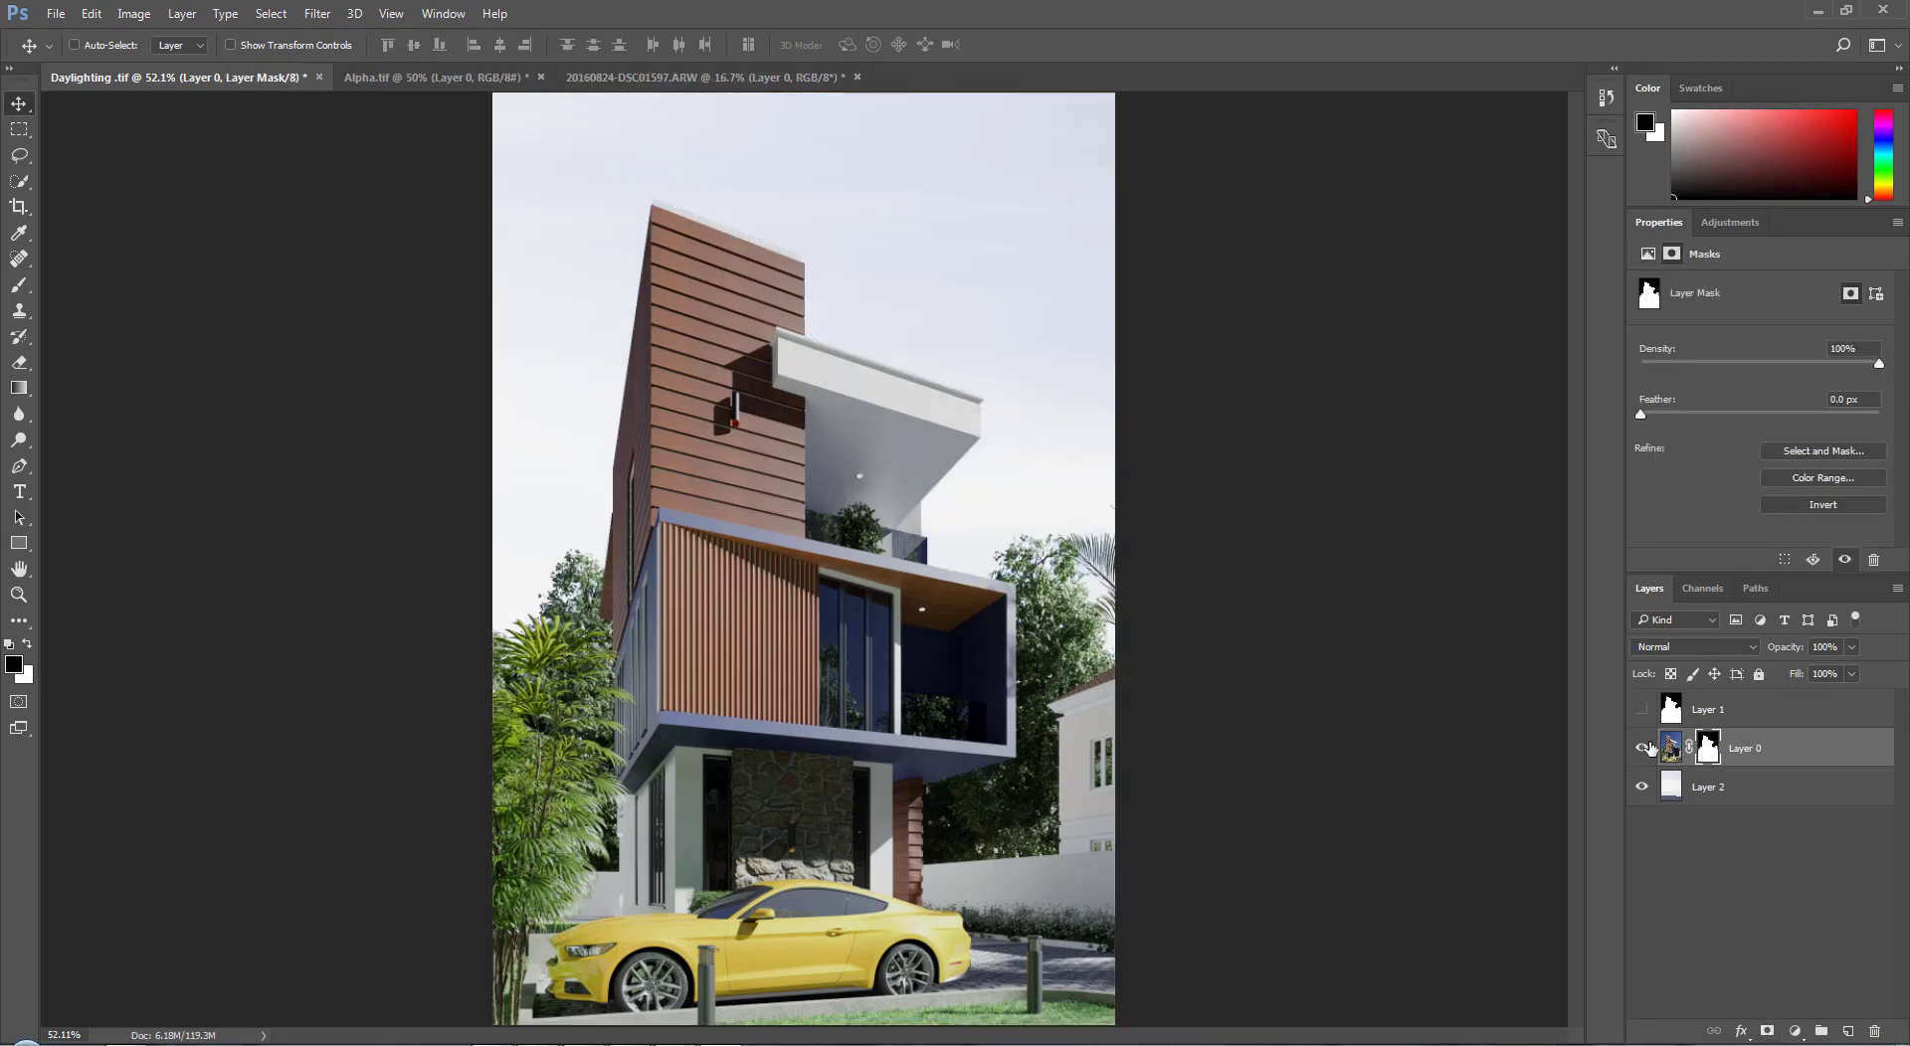
Step: Compare the masked house with and without the sky photo layer behind it, leaving the sky layer visible and selected
{"action": "left_click", "coordinate": [1642, 784]}
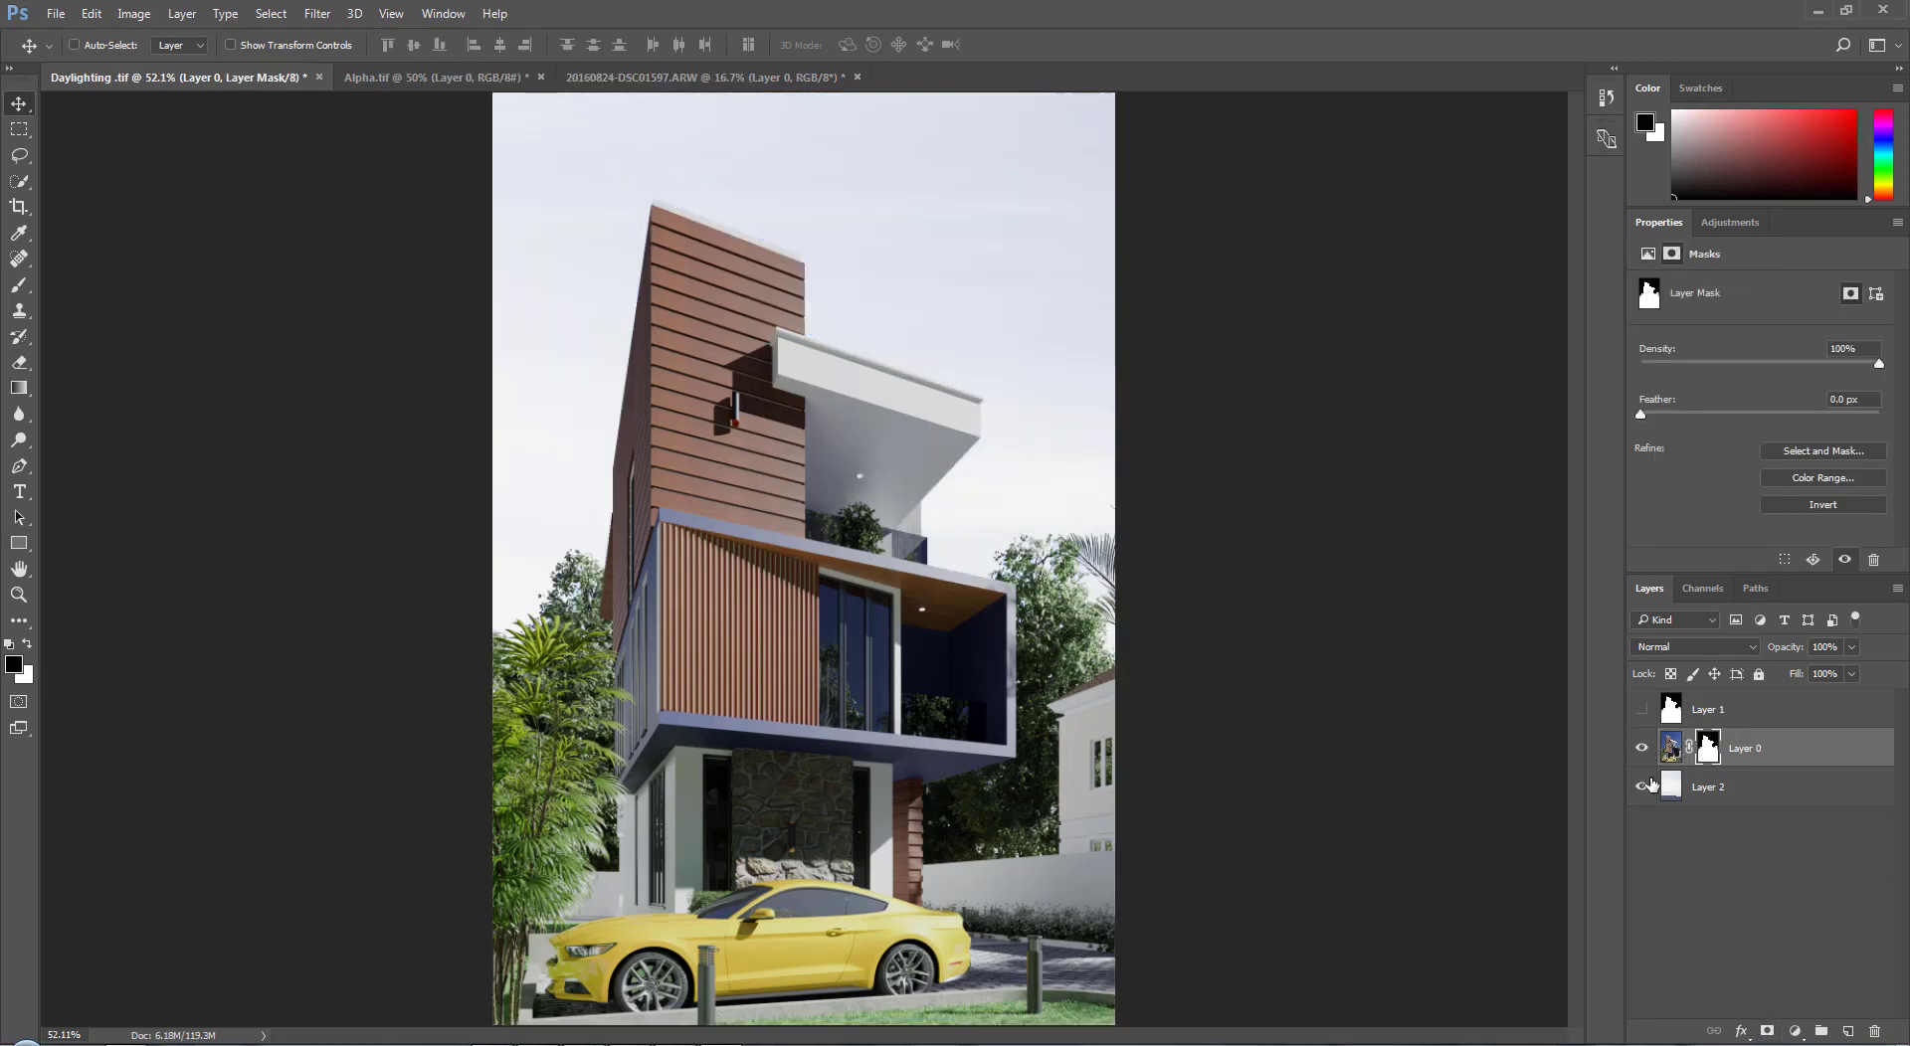
{"action": "left_click", "coordinate": [1739, 891]}
{"action": "left_click", "coordinate": [1672, 793]}
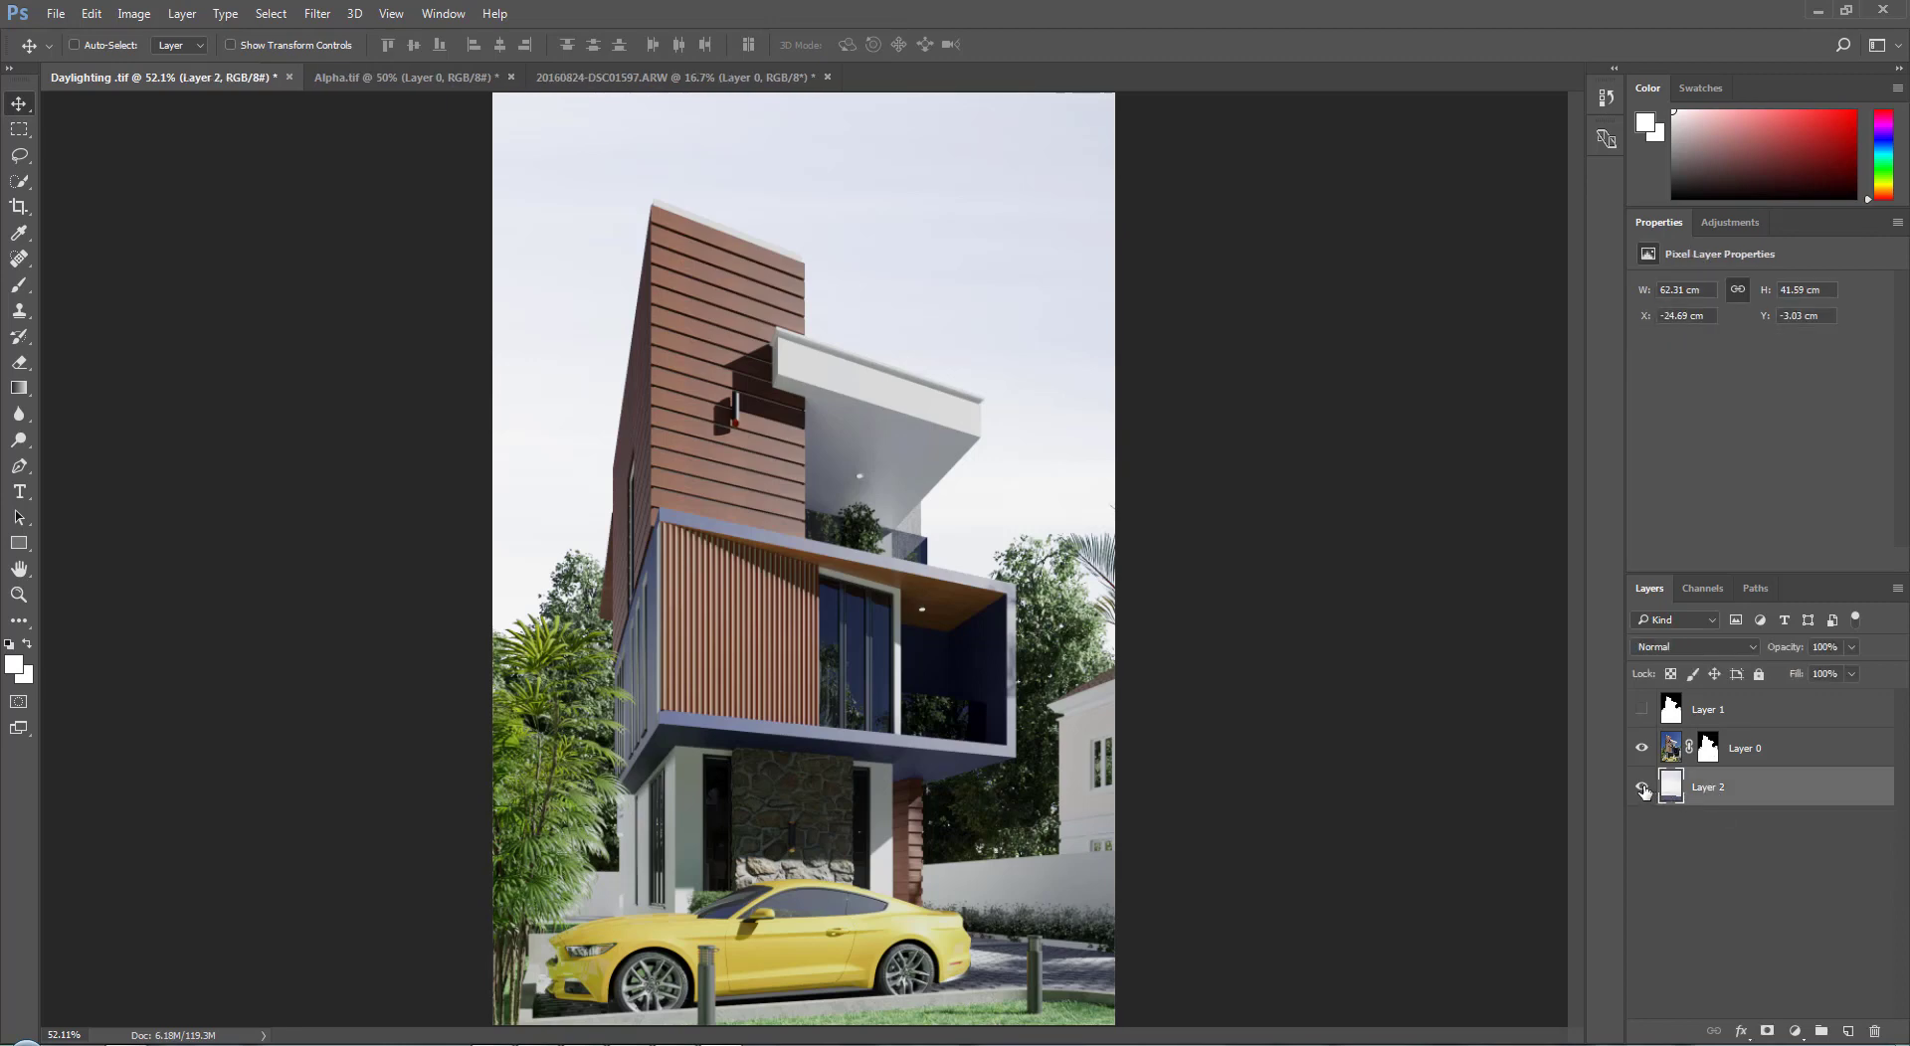
{"action": "left_click", "coordinate": [1642, 788]}
{"action": "left_click", "coordinate": [1642, 788]}
{"action": "left_click", "coordinate": [1642, 788]}
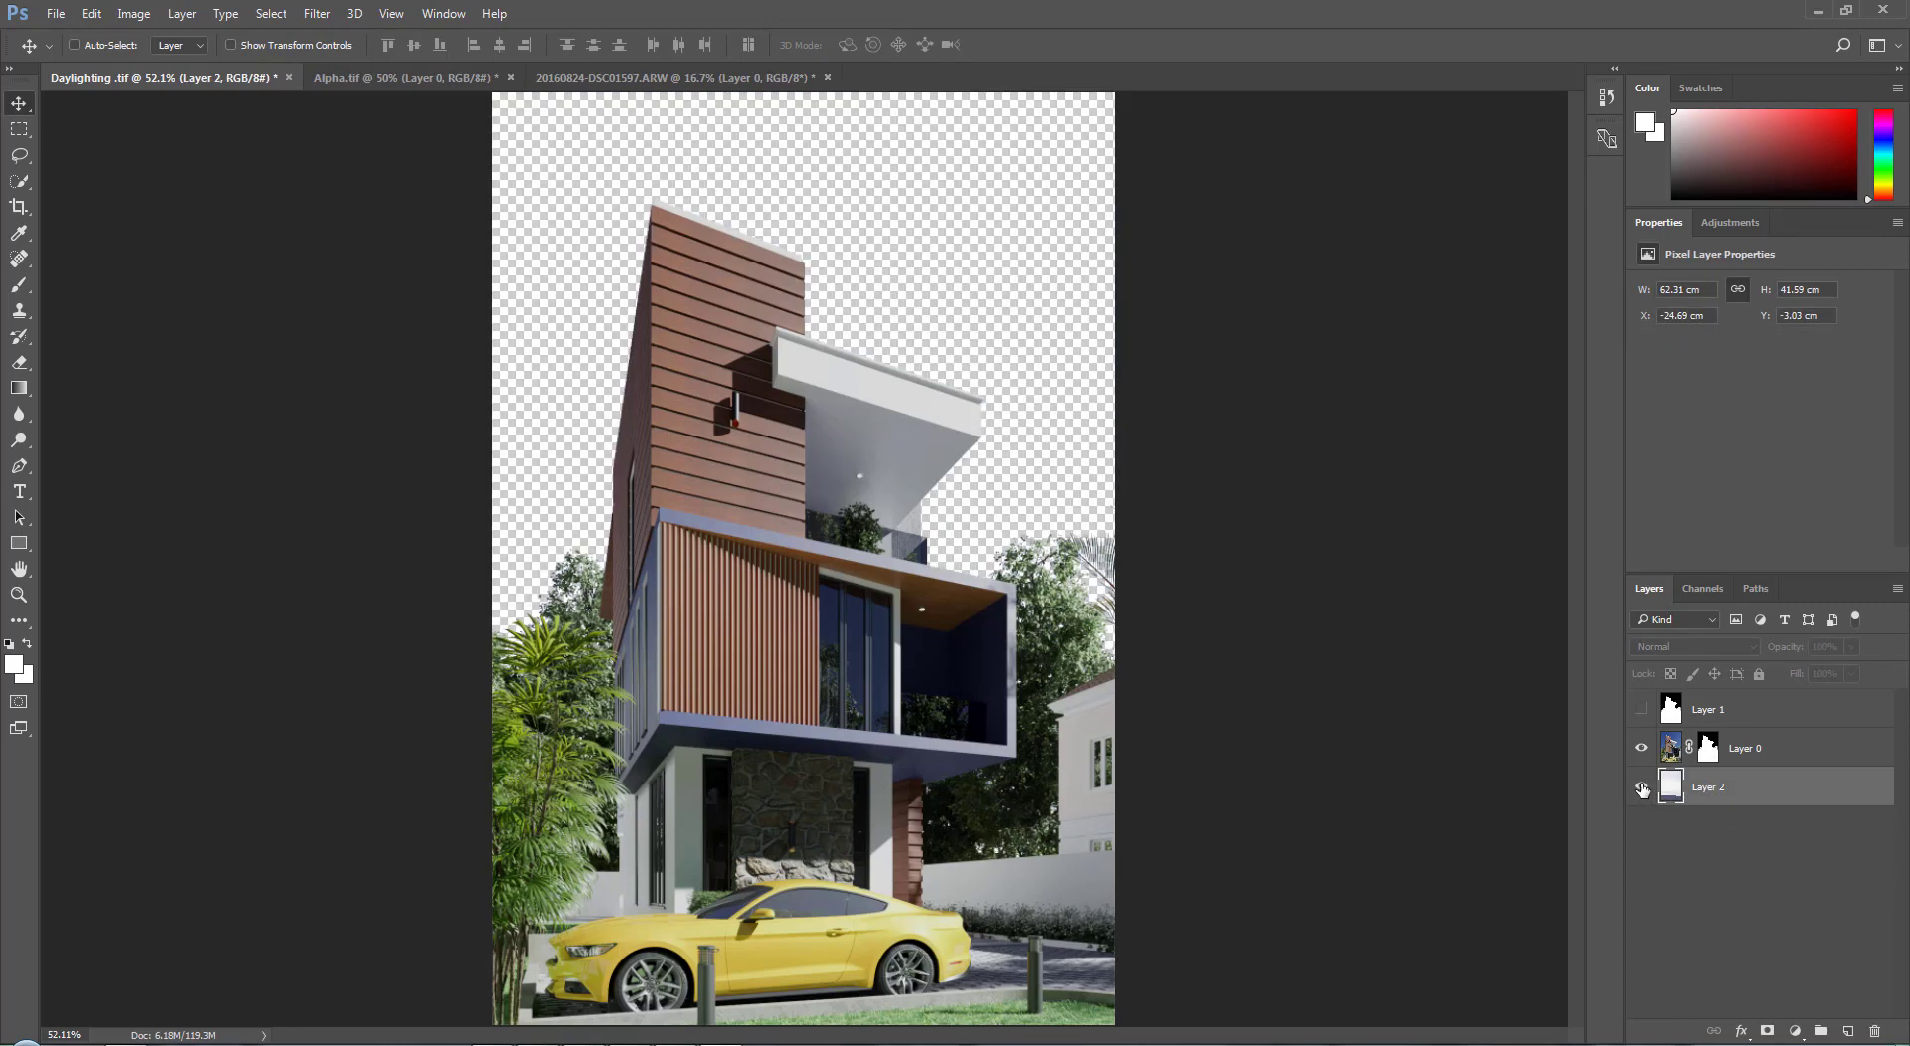
{"action": "left_click", "coordinate": [1642, 788]}
{"action": "left_click", "coordinate": [1642, 787]}
{"action": "left_click", "coordinate": [1643, 788]}
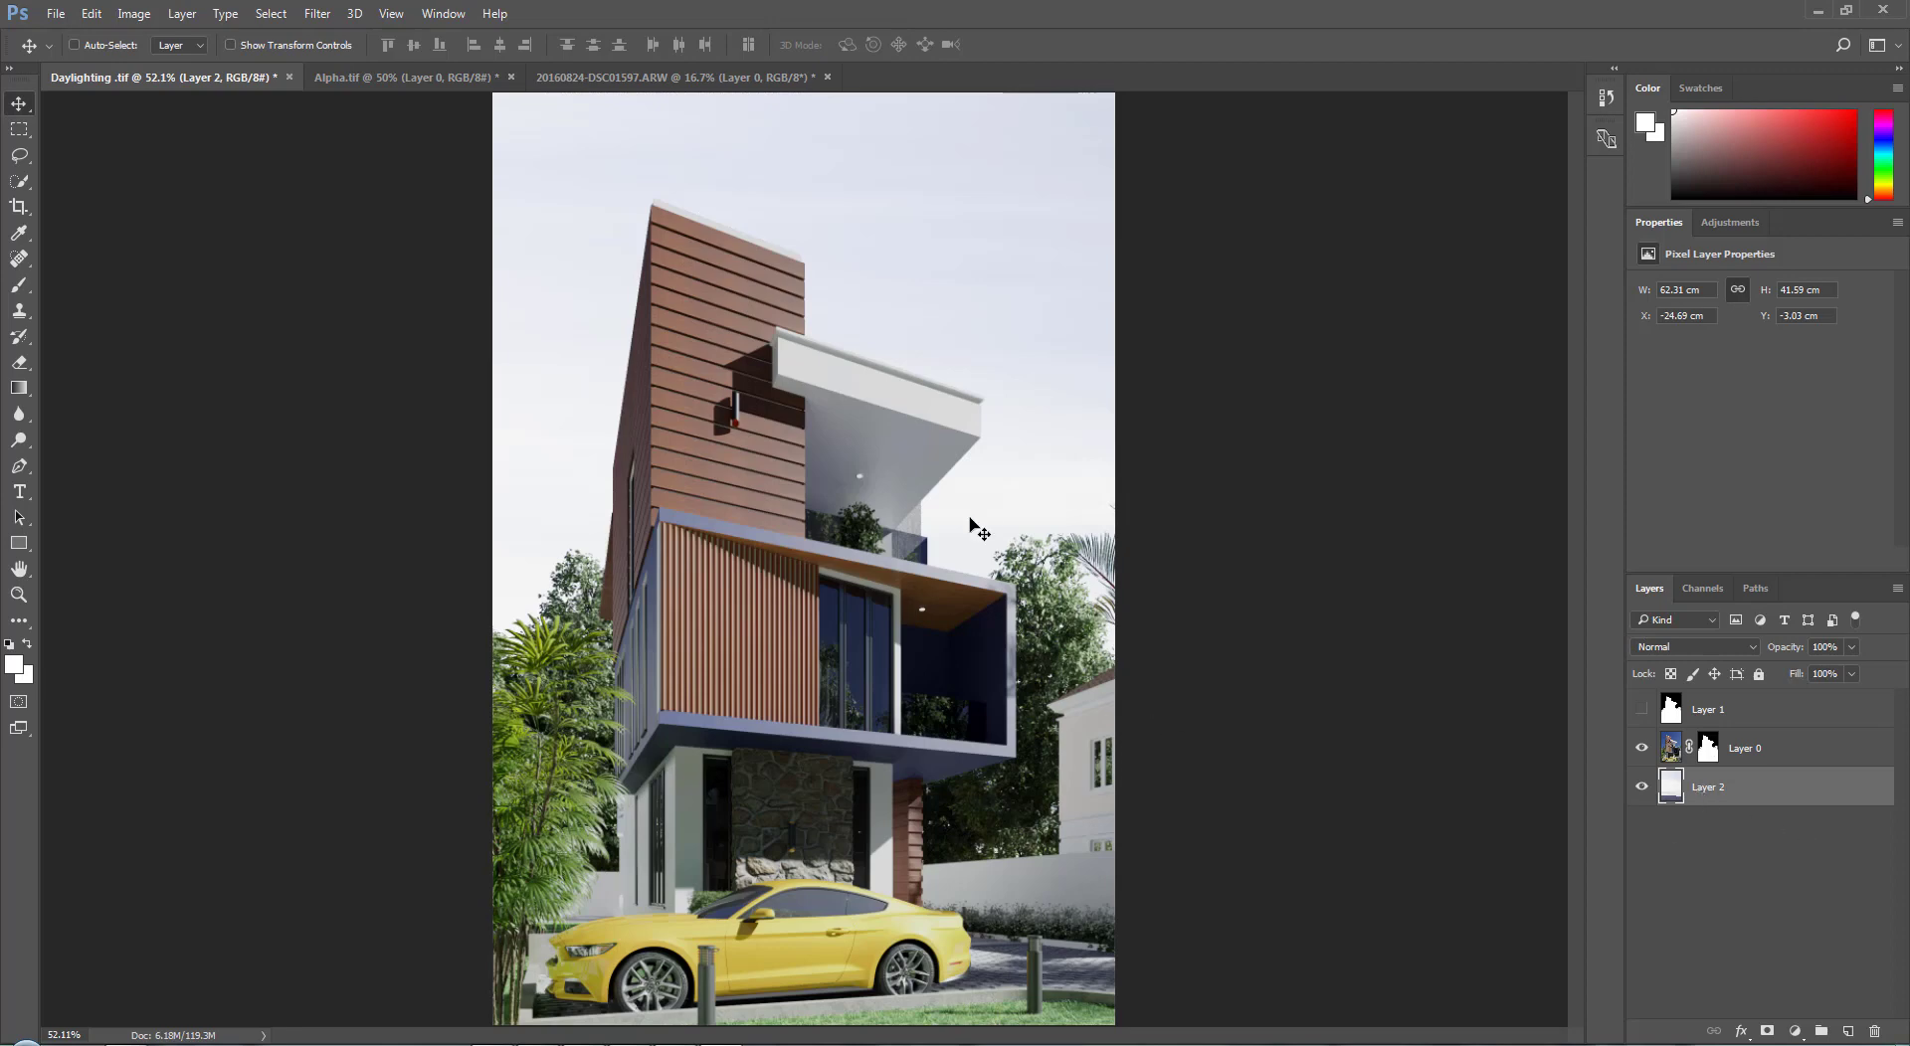
Step: Reposition the sky photo layer and scale it down proportionally to about 51.6%, aligning its upper edge with the canvas
{"action": "left_click_drag", "start_coordinate": [1095, 547], "coordinate": [1039, 646]}
{"action": "left_click_drag", "start_coordinate": [1014, 488], "coordinate": [1011, 511]}
{"action": "key", "text": "ctrl+t"}
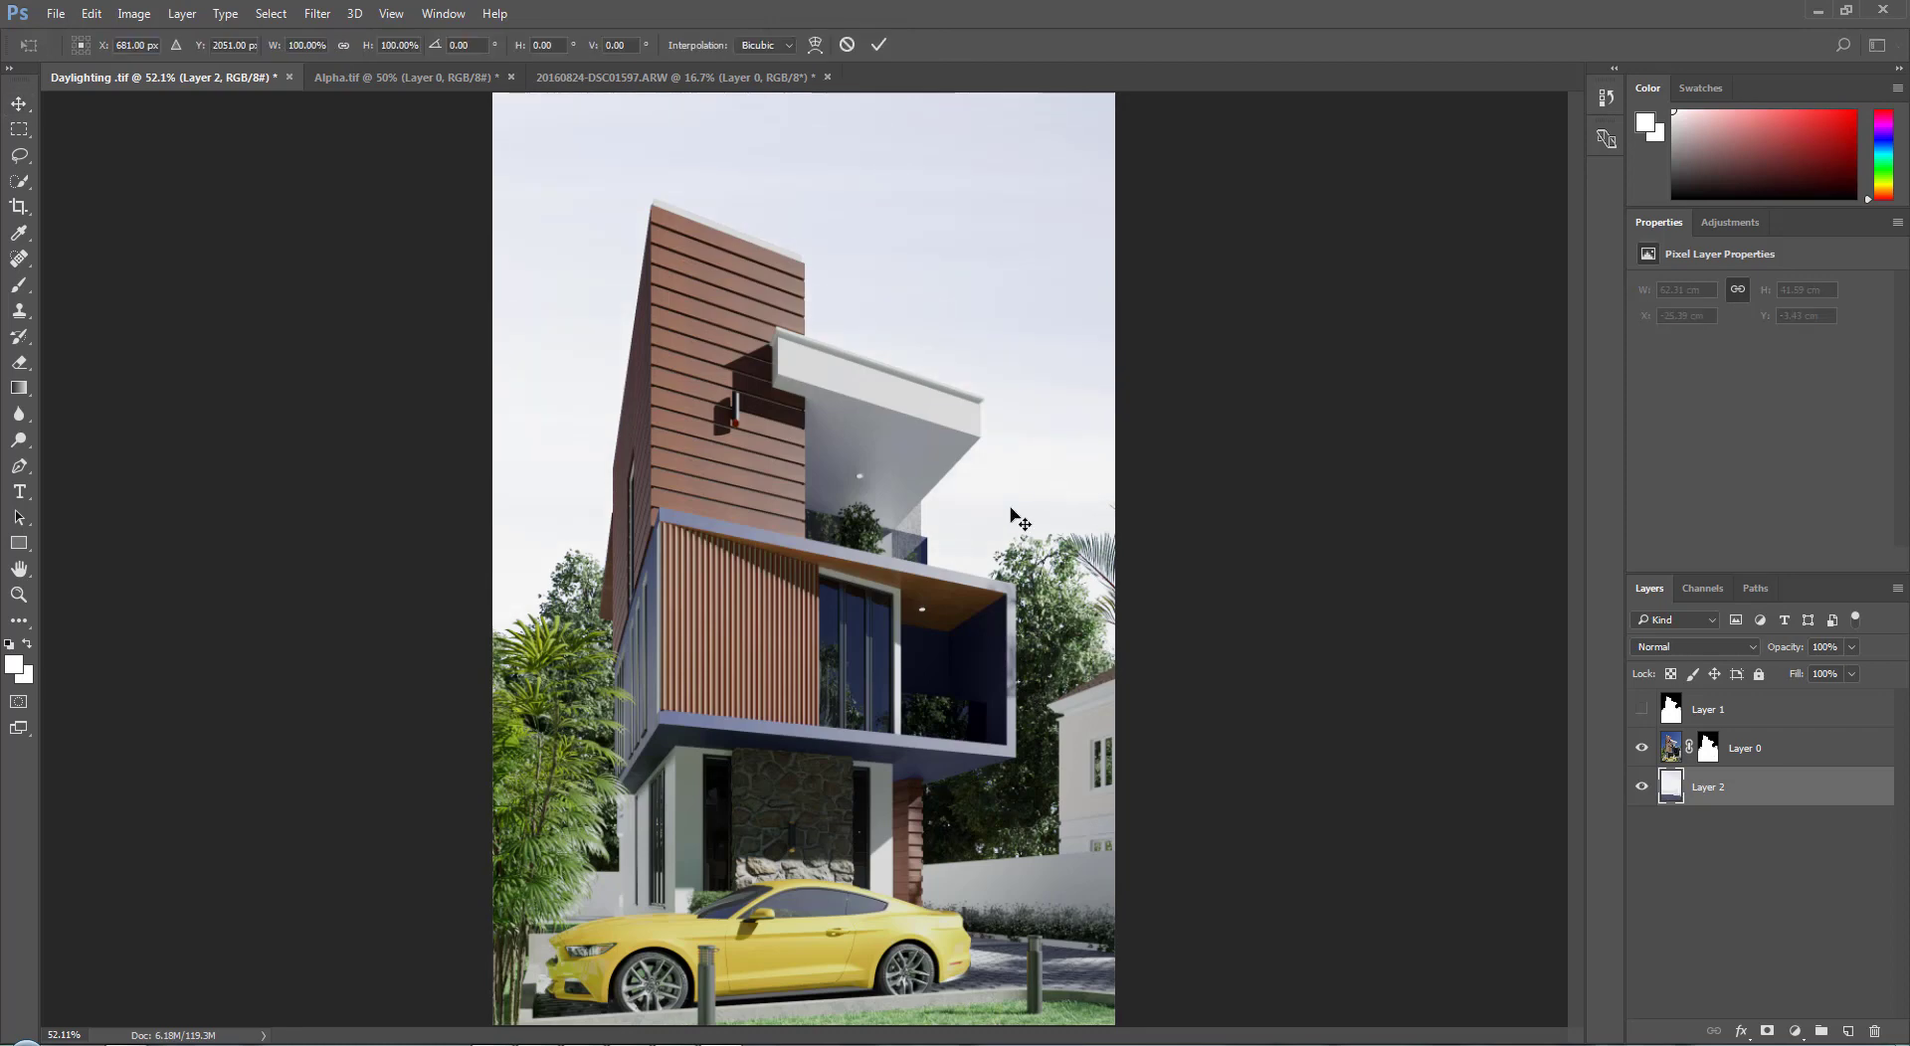
{"action": "right_click", "coordinate": [1012, 343]}
{"action": "left_click", "coordinate": [1032, 354]}
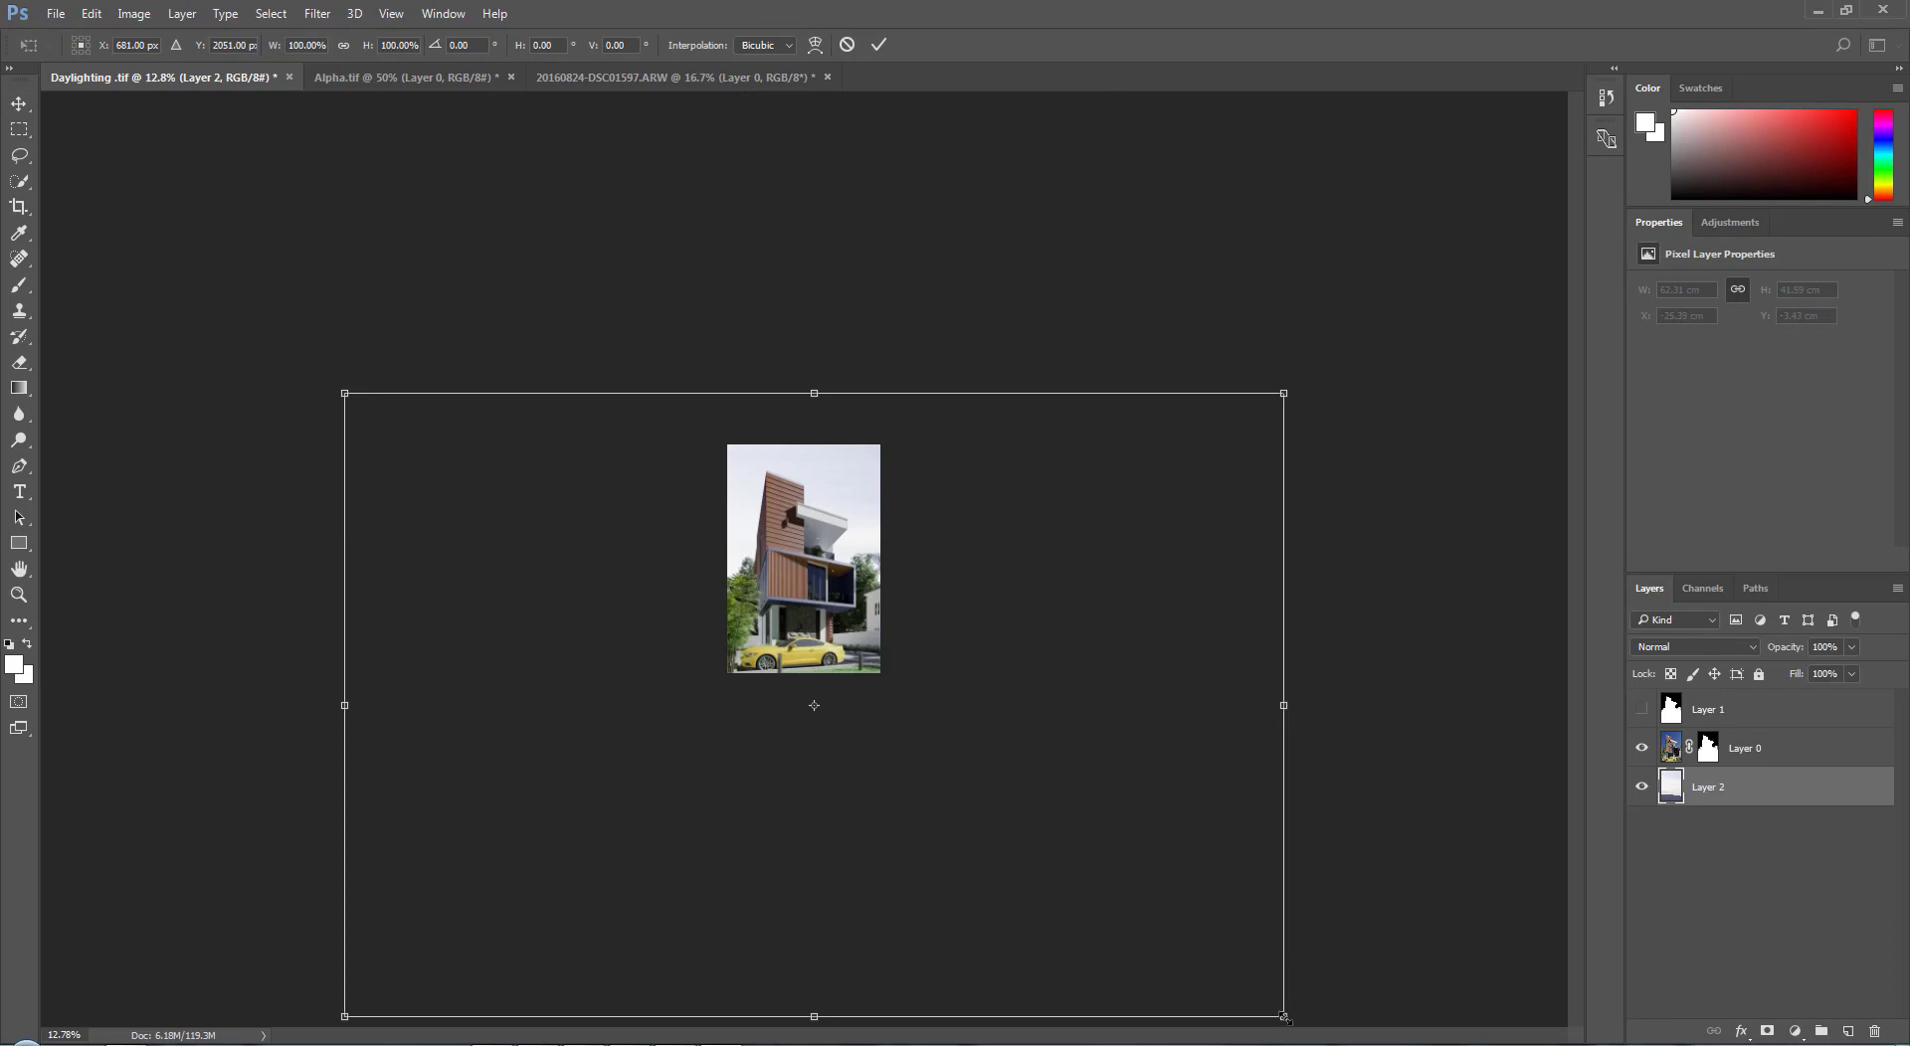
{"action": "left_click_drag", "start_coordinate": [1283, 1016], "coordinate": [964, 701]}
{"action": "left_click_drag", "start_coordinate": [340, 777], "coordinate": [487, 816]}
{"action": "left_click_drag", "start_coordinate": [761, 623], "coordinate": [868, 674]}
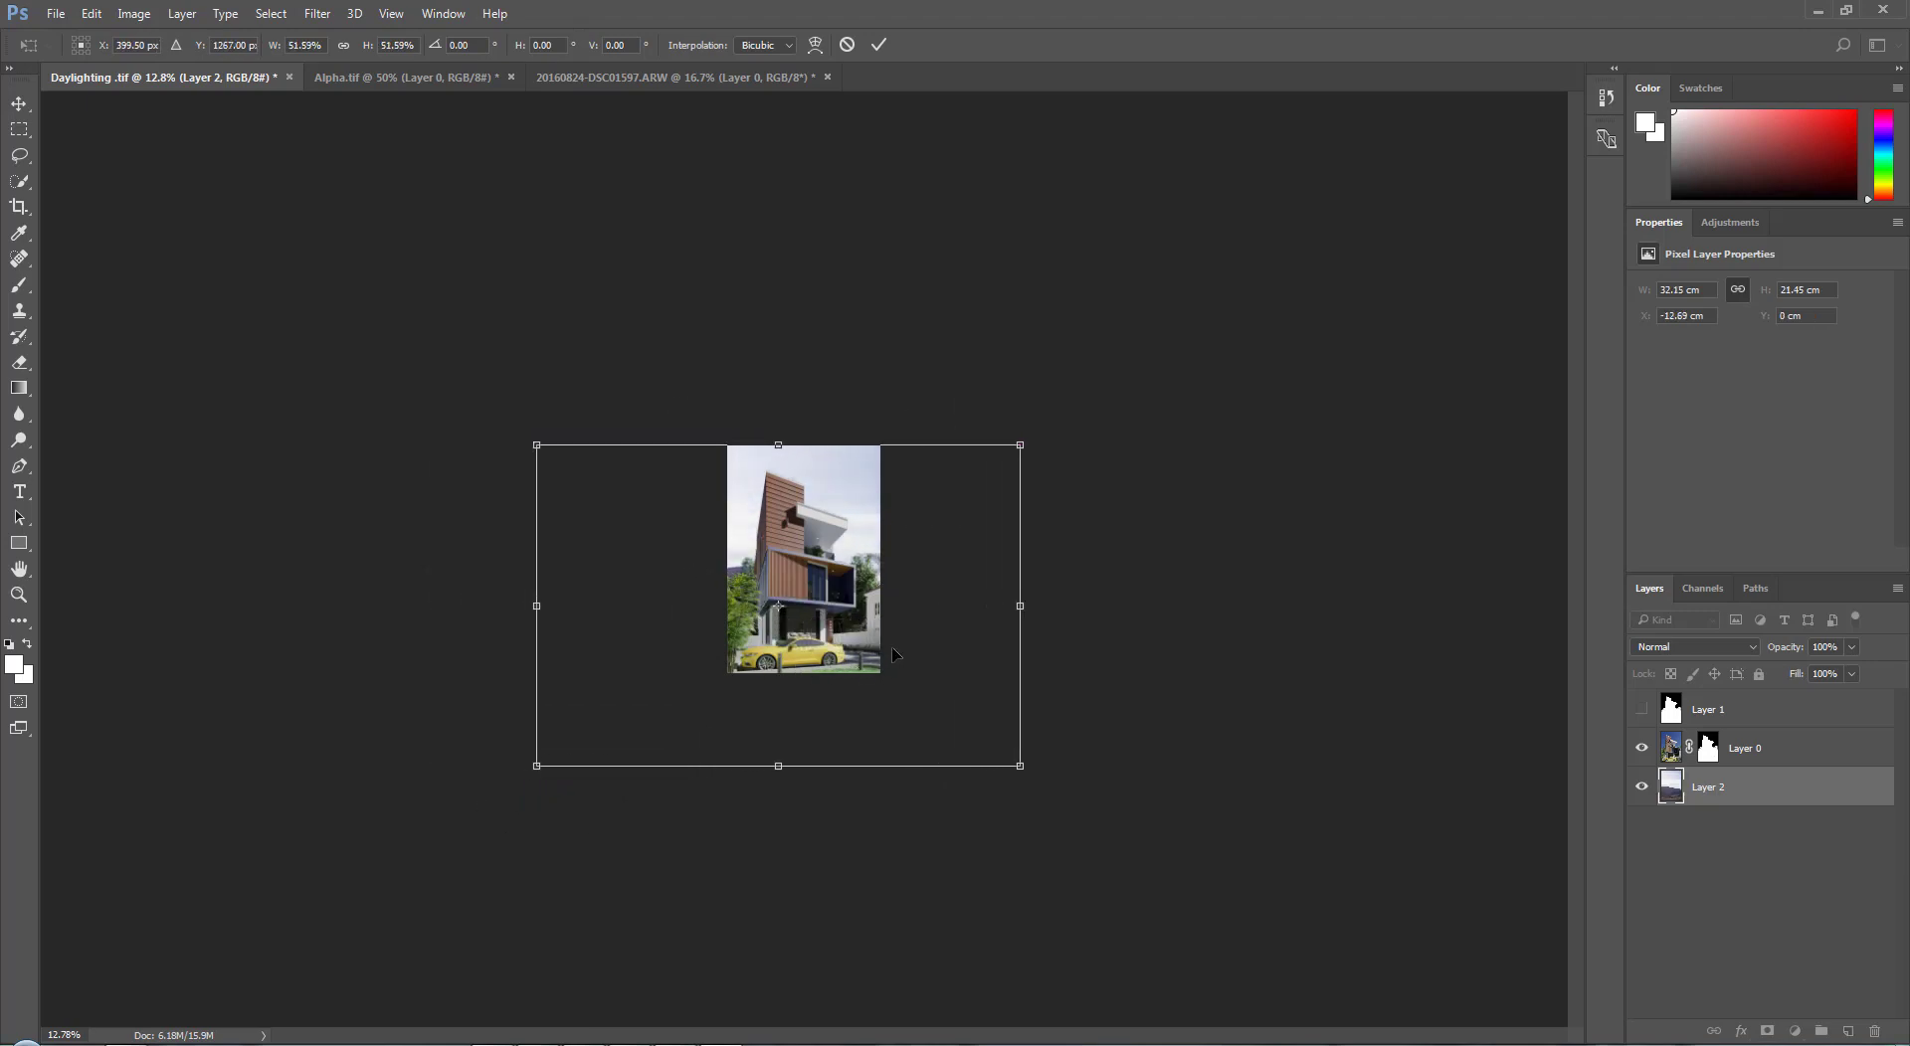
Step: Stretch the sky photo vertically to about 24.66 cm high, keep its upper edge flush with the canvas, and apply the transform
{"action": "right_click", "coordinate": [826, 481]}
{"action": "left_click", "coordinate": [907, 547]}
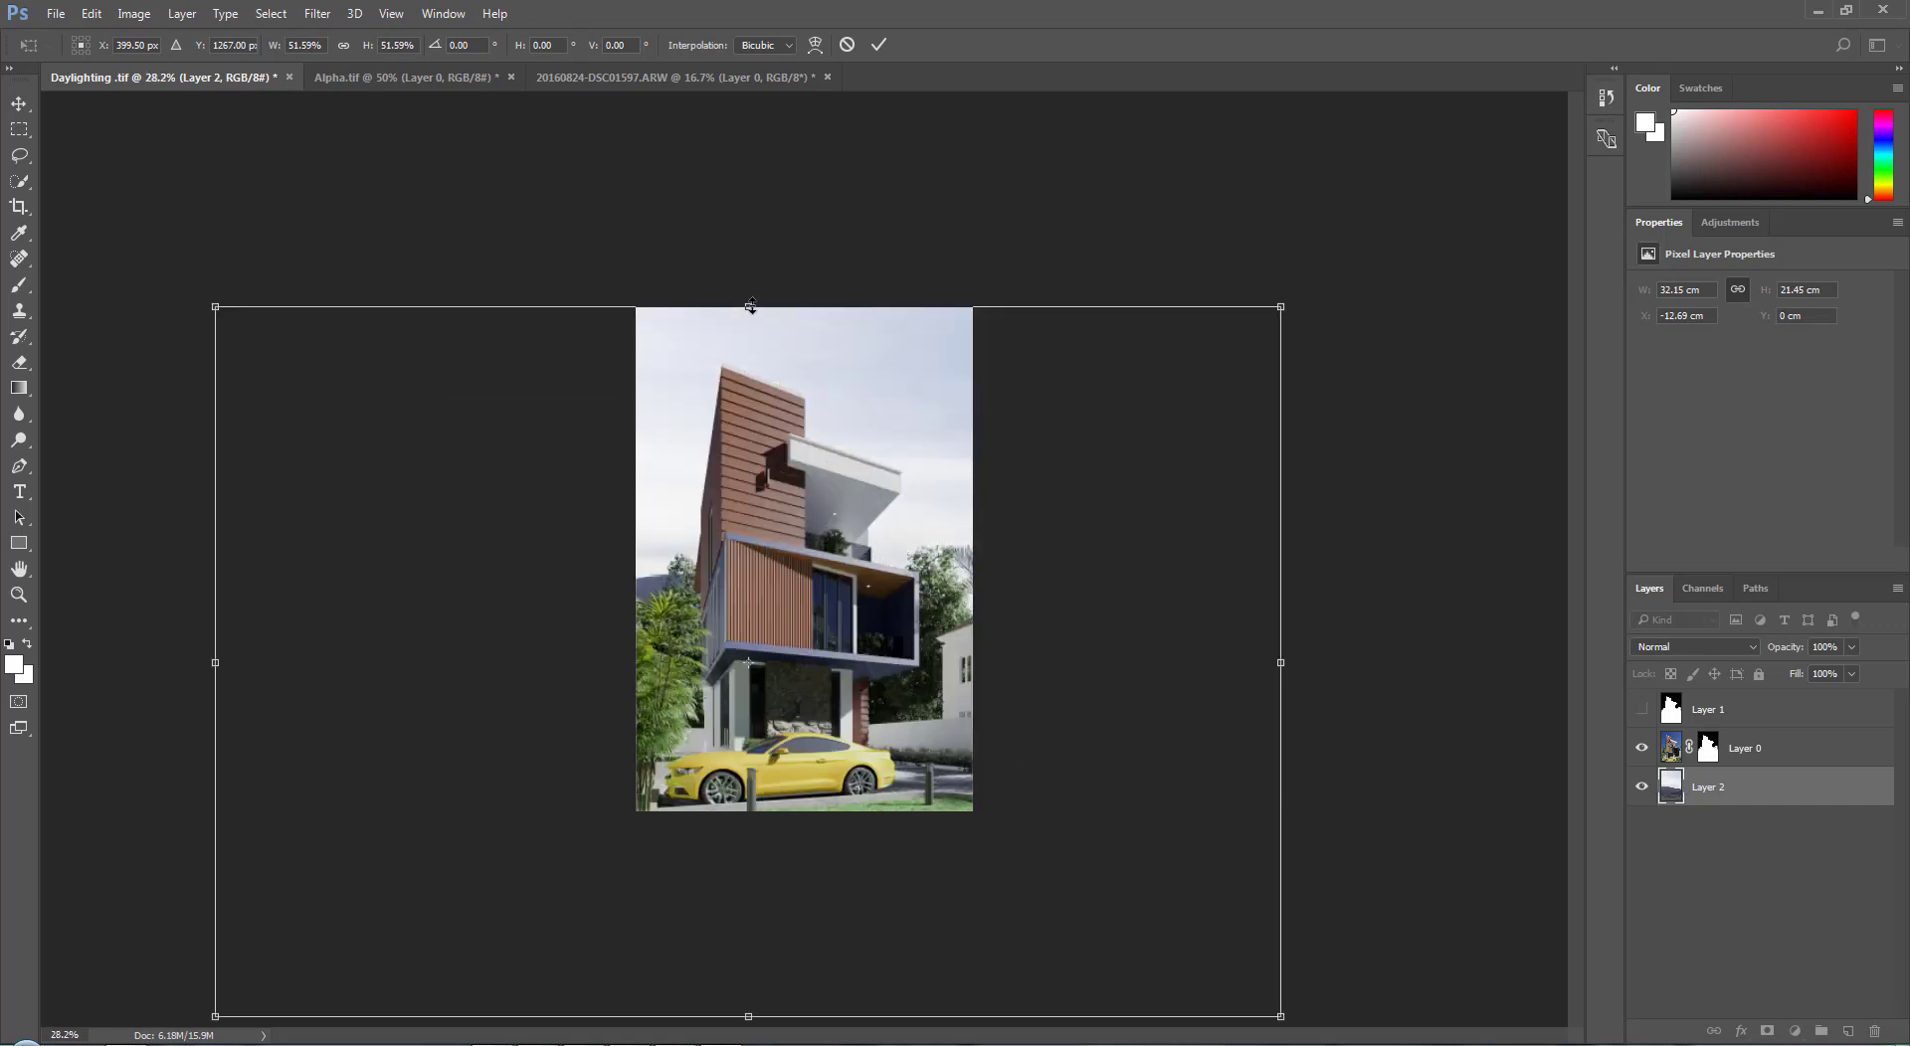
{"action": "left_click_drag", "start_coordinate": [751, 306], "coordinate": [751, 254]}
{"action": "left_click_drag", "start_coordinate": [869, 413], "coordinate": [909, 499]}
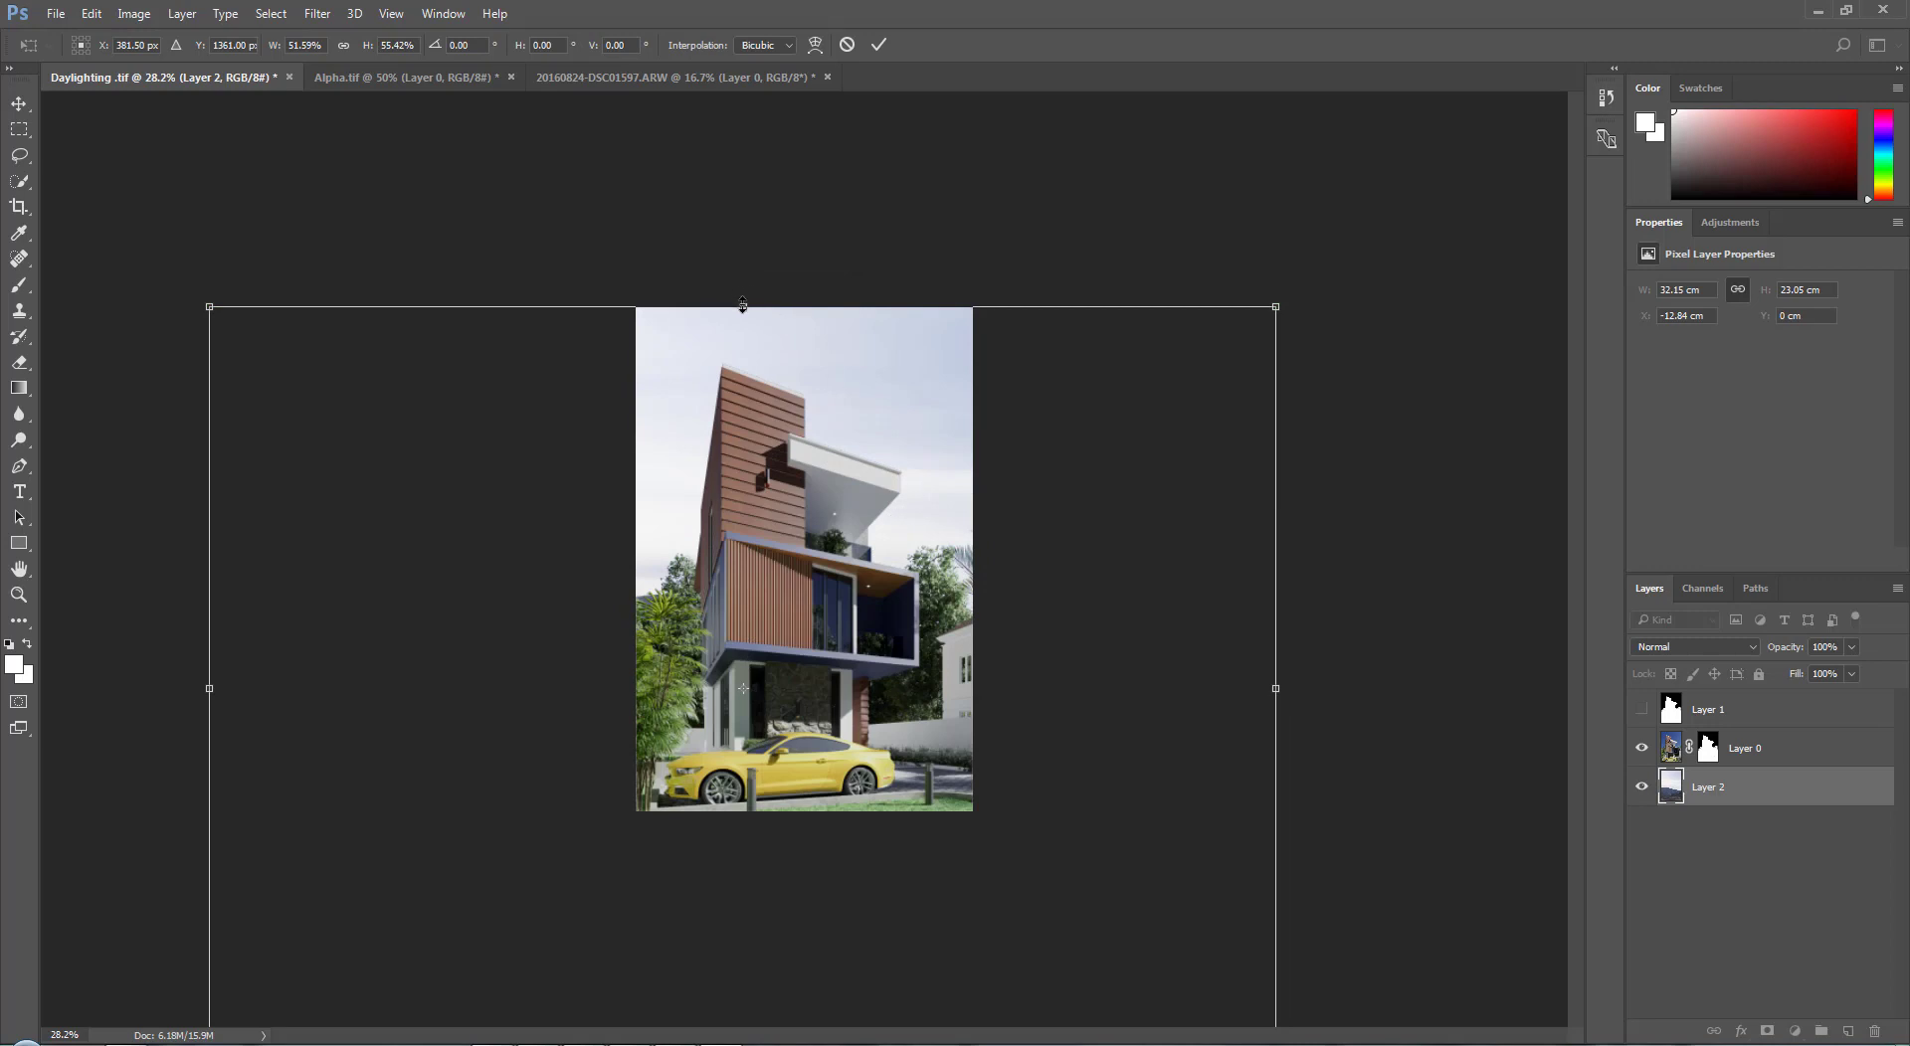
{"action": "left_click_drag", "start_coordinate": [742, 305], "coordinate": [748, 255]}
{"action": "mouse_move", "coordinate": [910, 390]}
{"action": "left_mouse_down"}
{"action": "mouse_move", "coordinate": [913, 447]}
{"action": "mouse_move", "coordinate": [906, 386]}
{"action": "left_mouse_up"}
{"action": "left_click", "coordinate": [878, 44]}
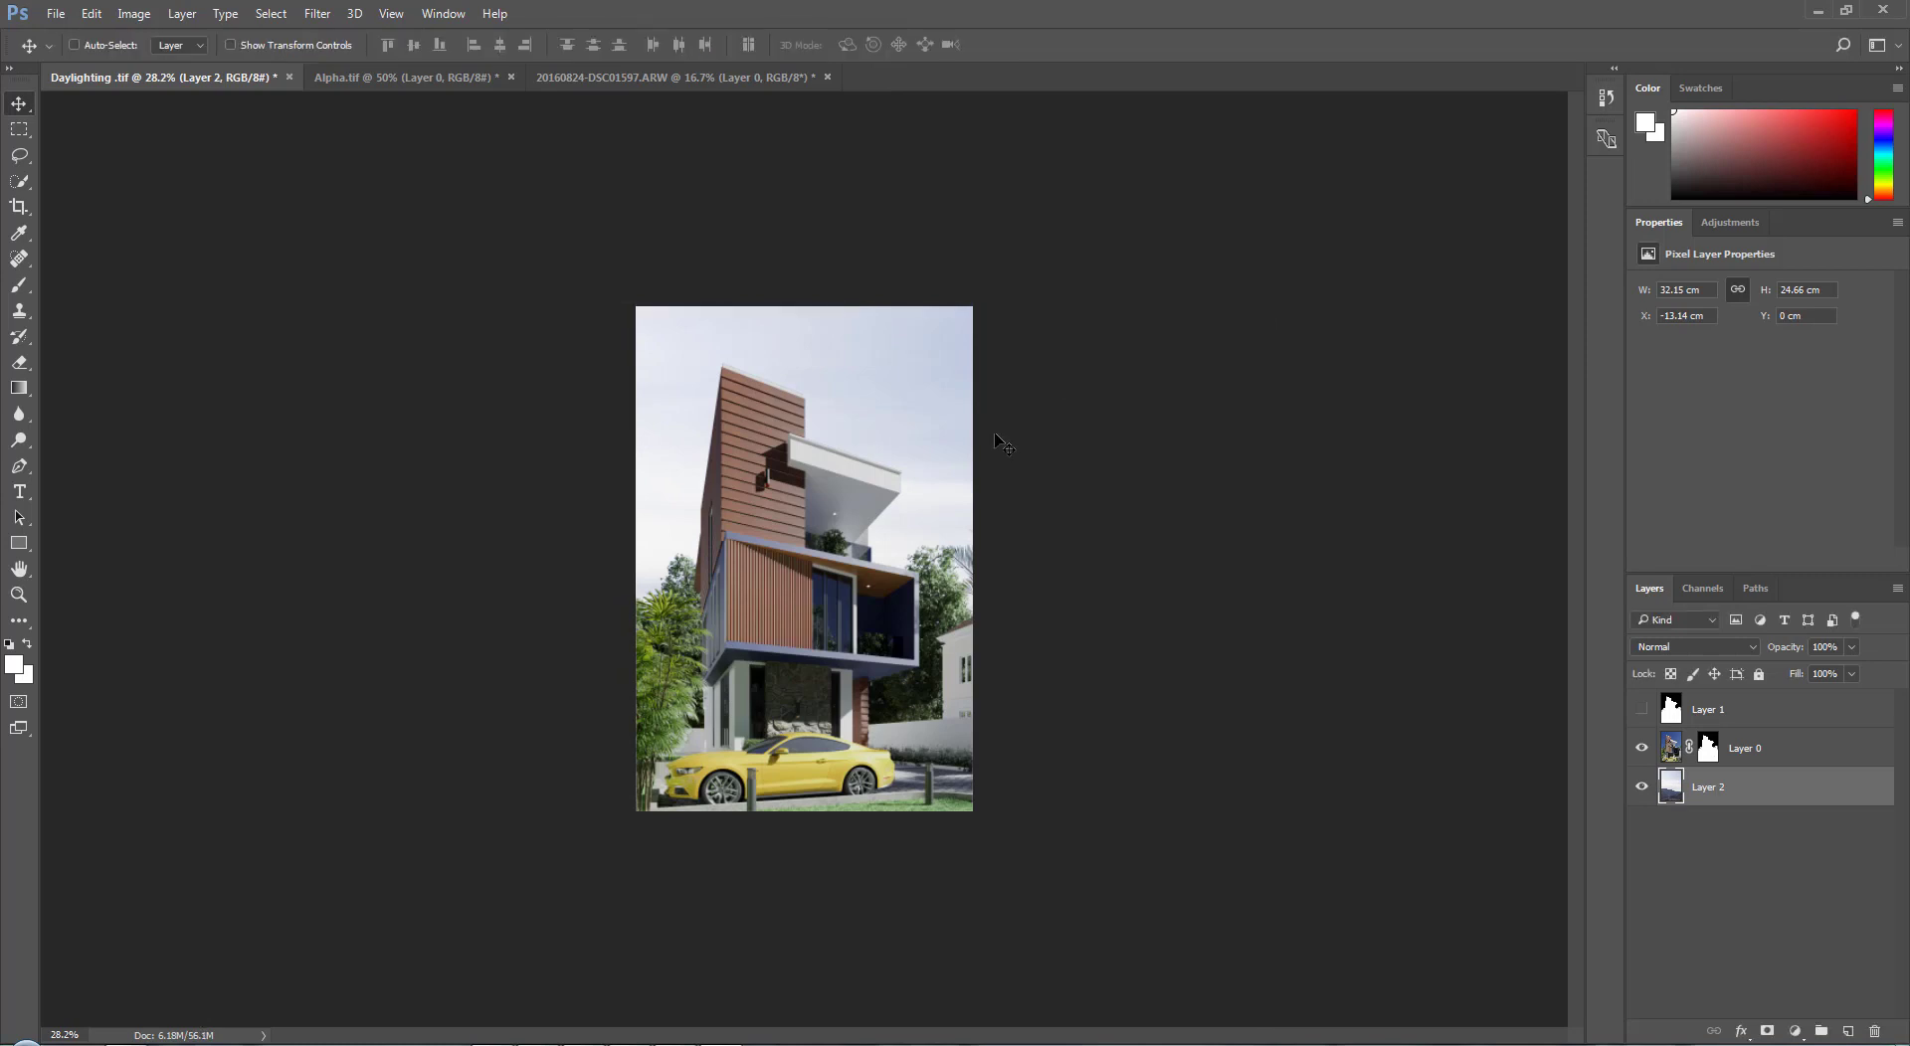
{"action": "right_click", "coordinate": [888, 390]}
{"action": "left_click", "coordinate": [940, 397]}
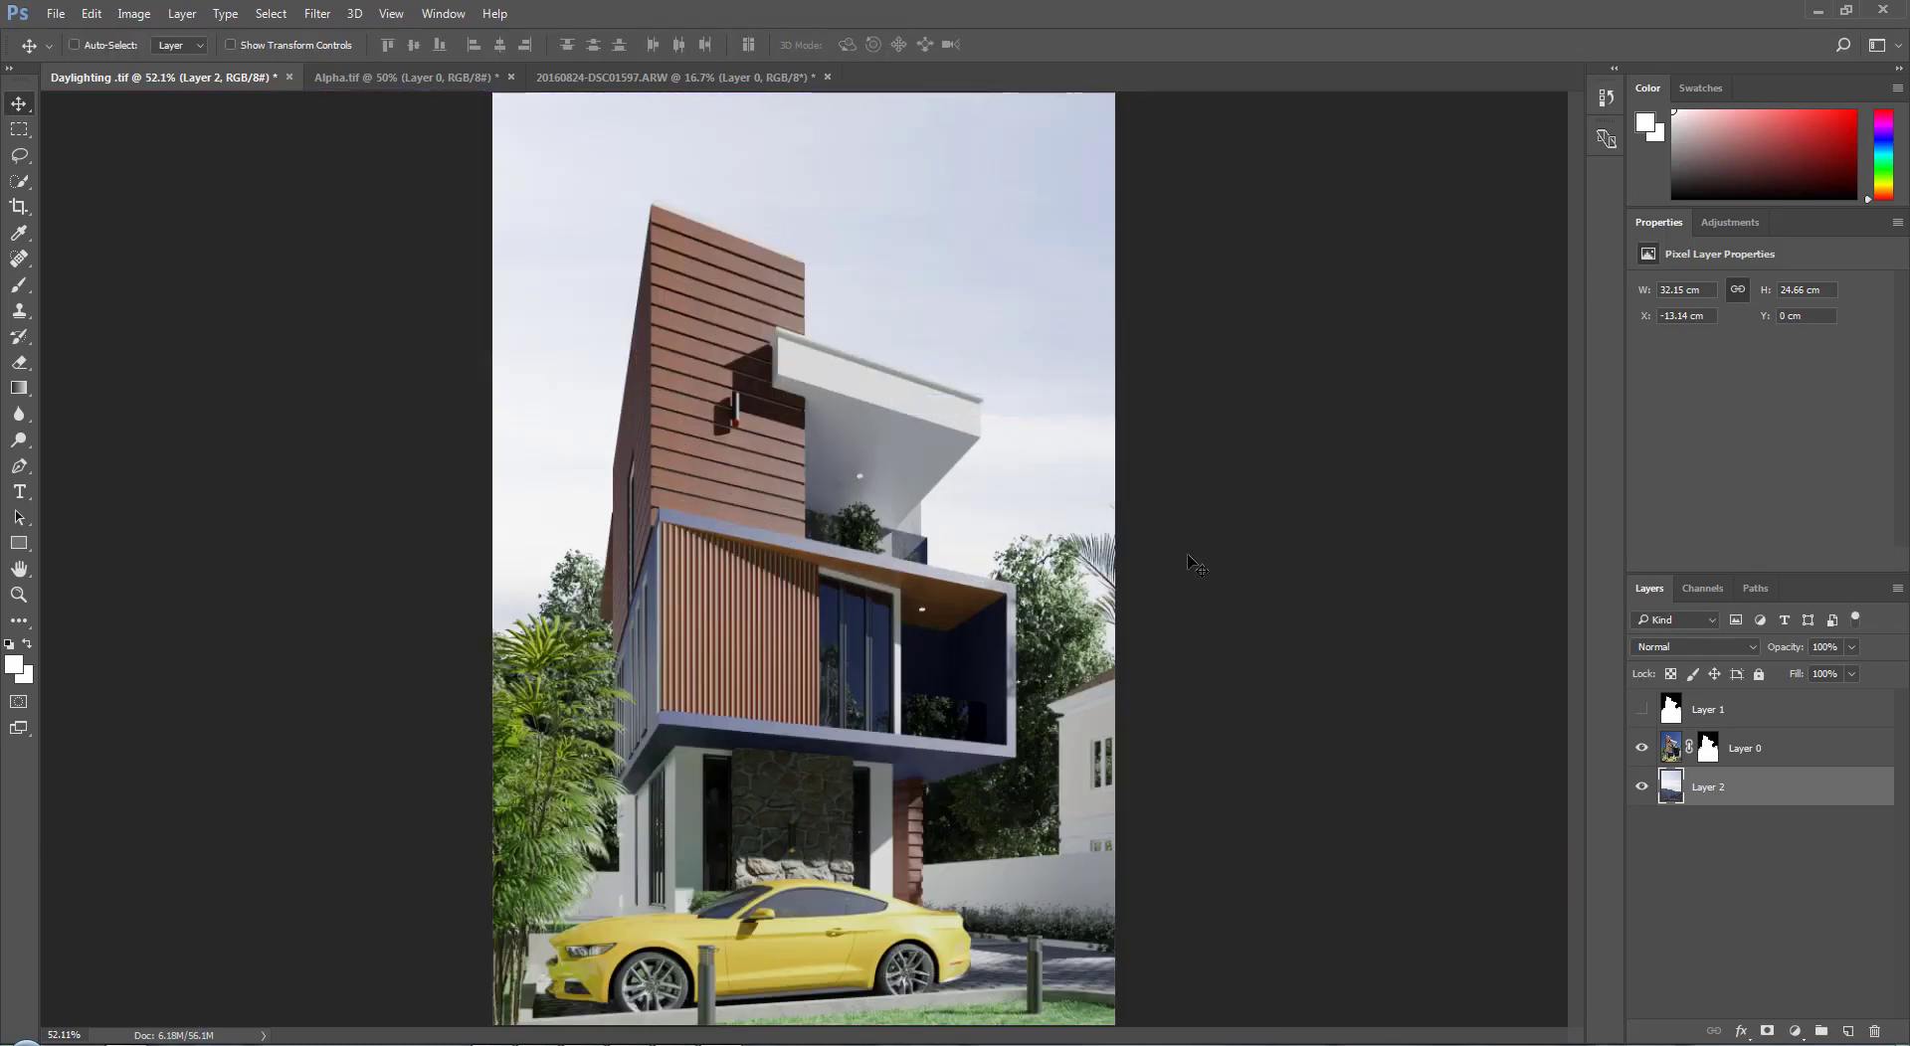
{"action": "left_click", "coordinate": [1794, 1030]}
{"action": "left_click", "coordinate": [1788, 736]}
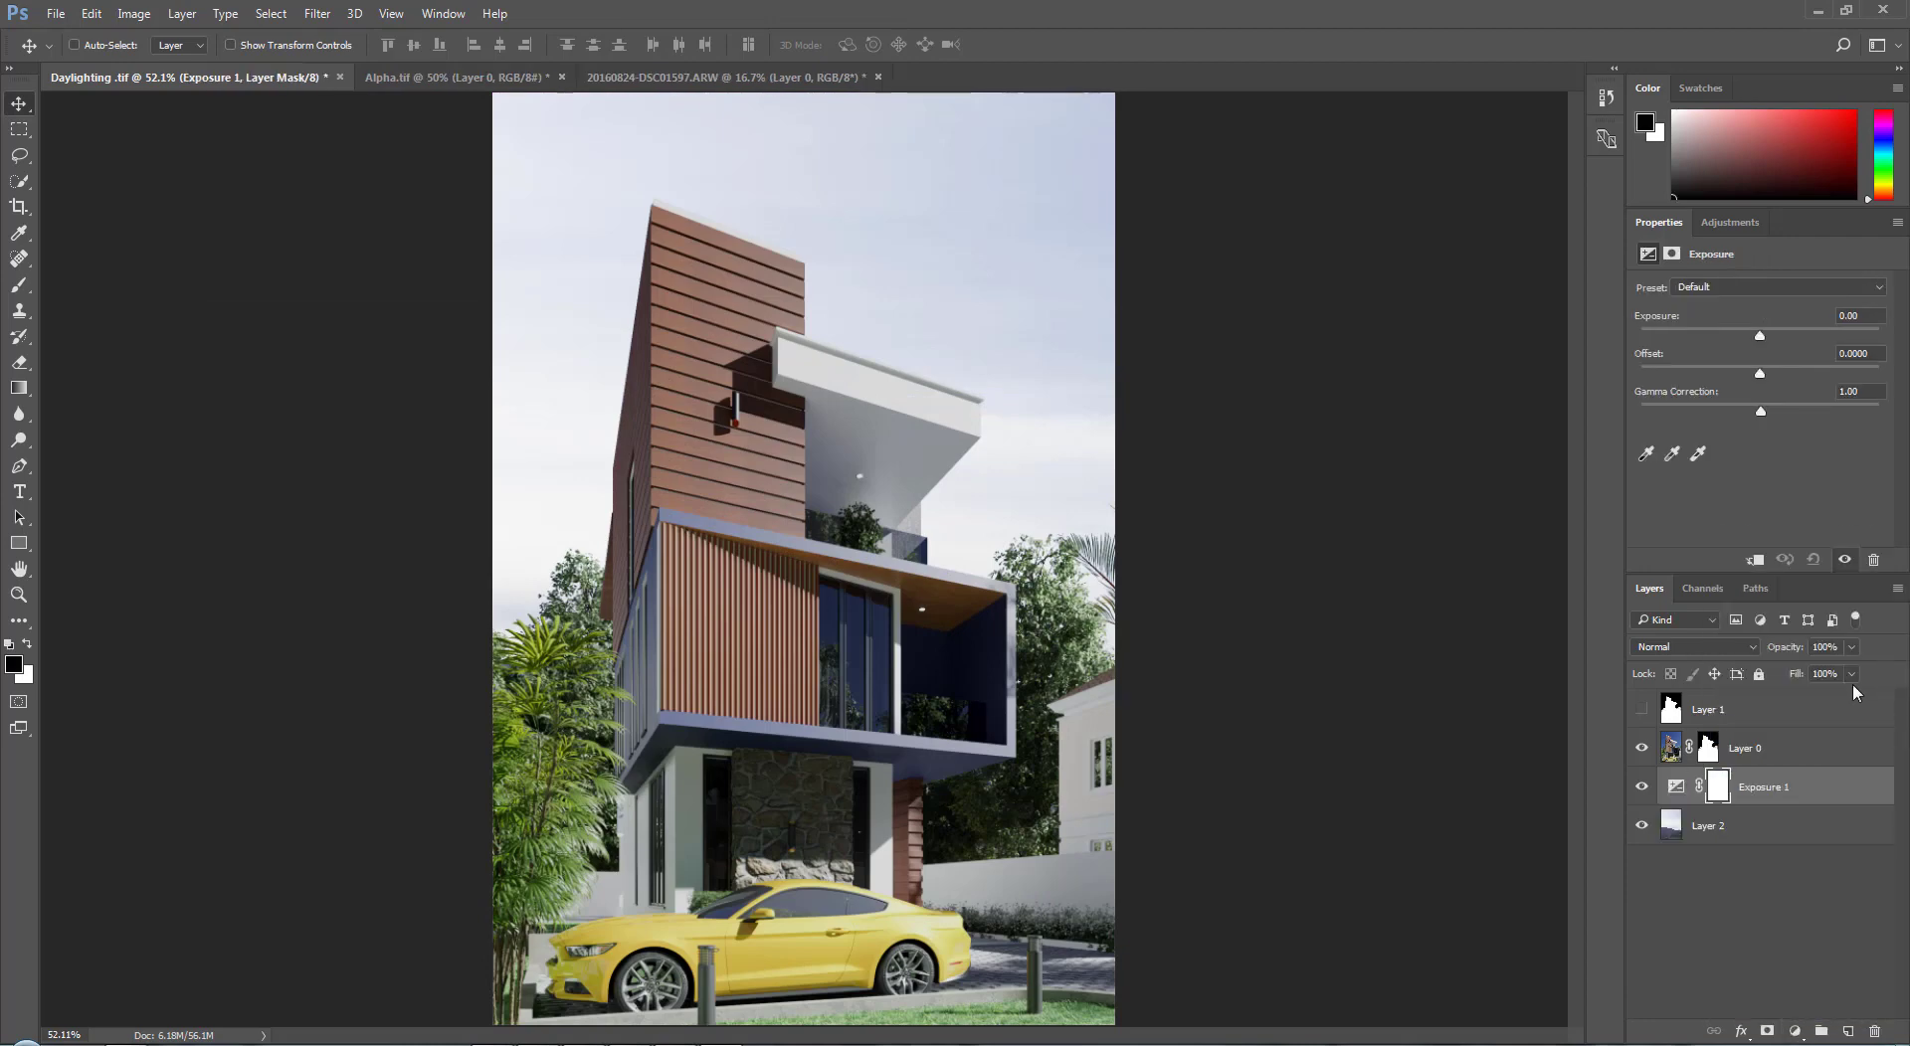
{"action": "left_click_drag", "start_coordinate": [1780, 787], "coordinate": [1874, 1032]}
Step: Add a Curves adjustment above the sky photo layer, pulling down the shadows and highlights and lifting the midtones to deepen the sky
{"action": "left_click", "coordinate": [1794, 1030]}
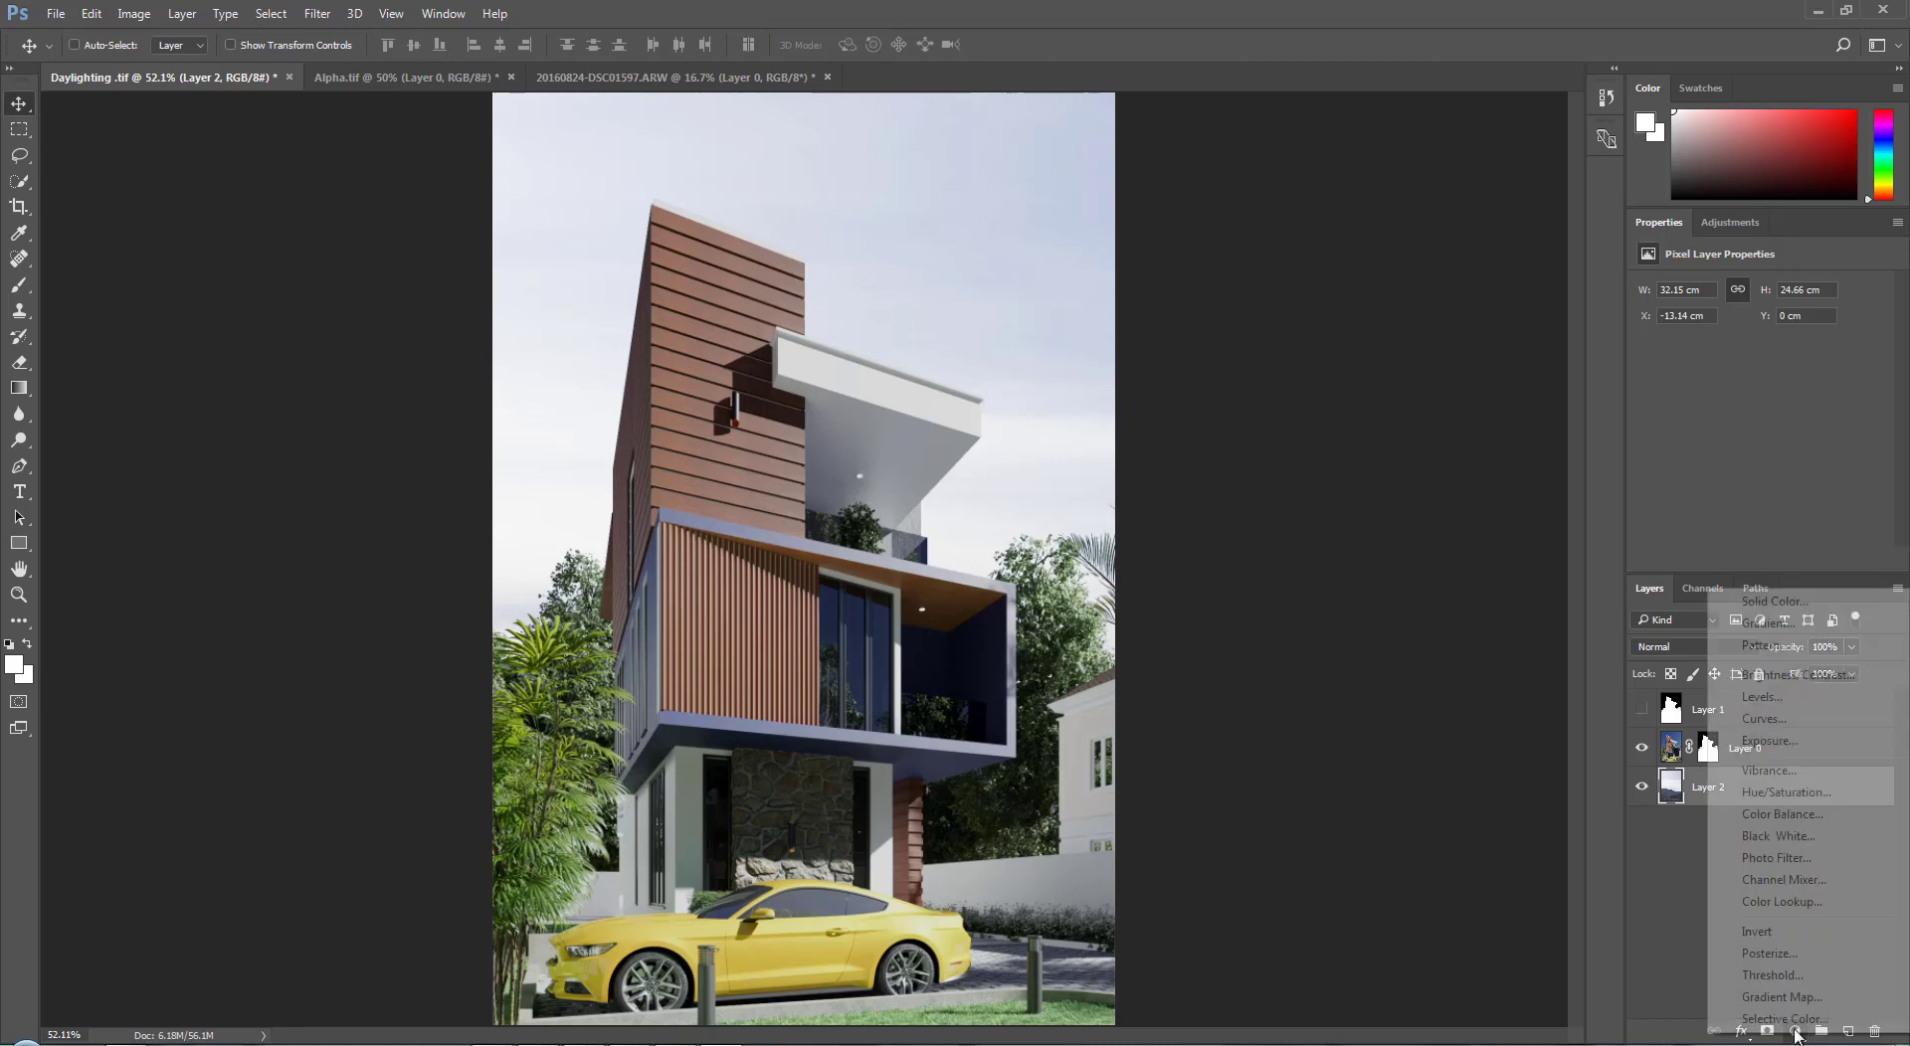
{"action": "left_click", "coordinate": [1776, 720]}
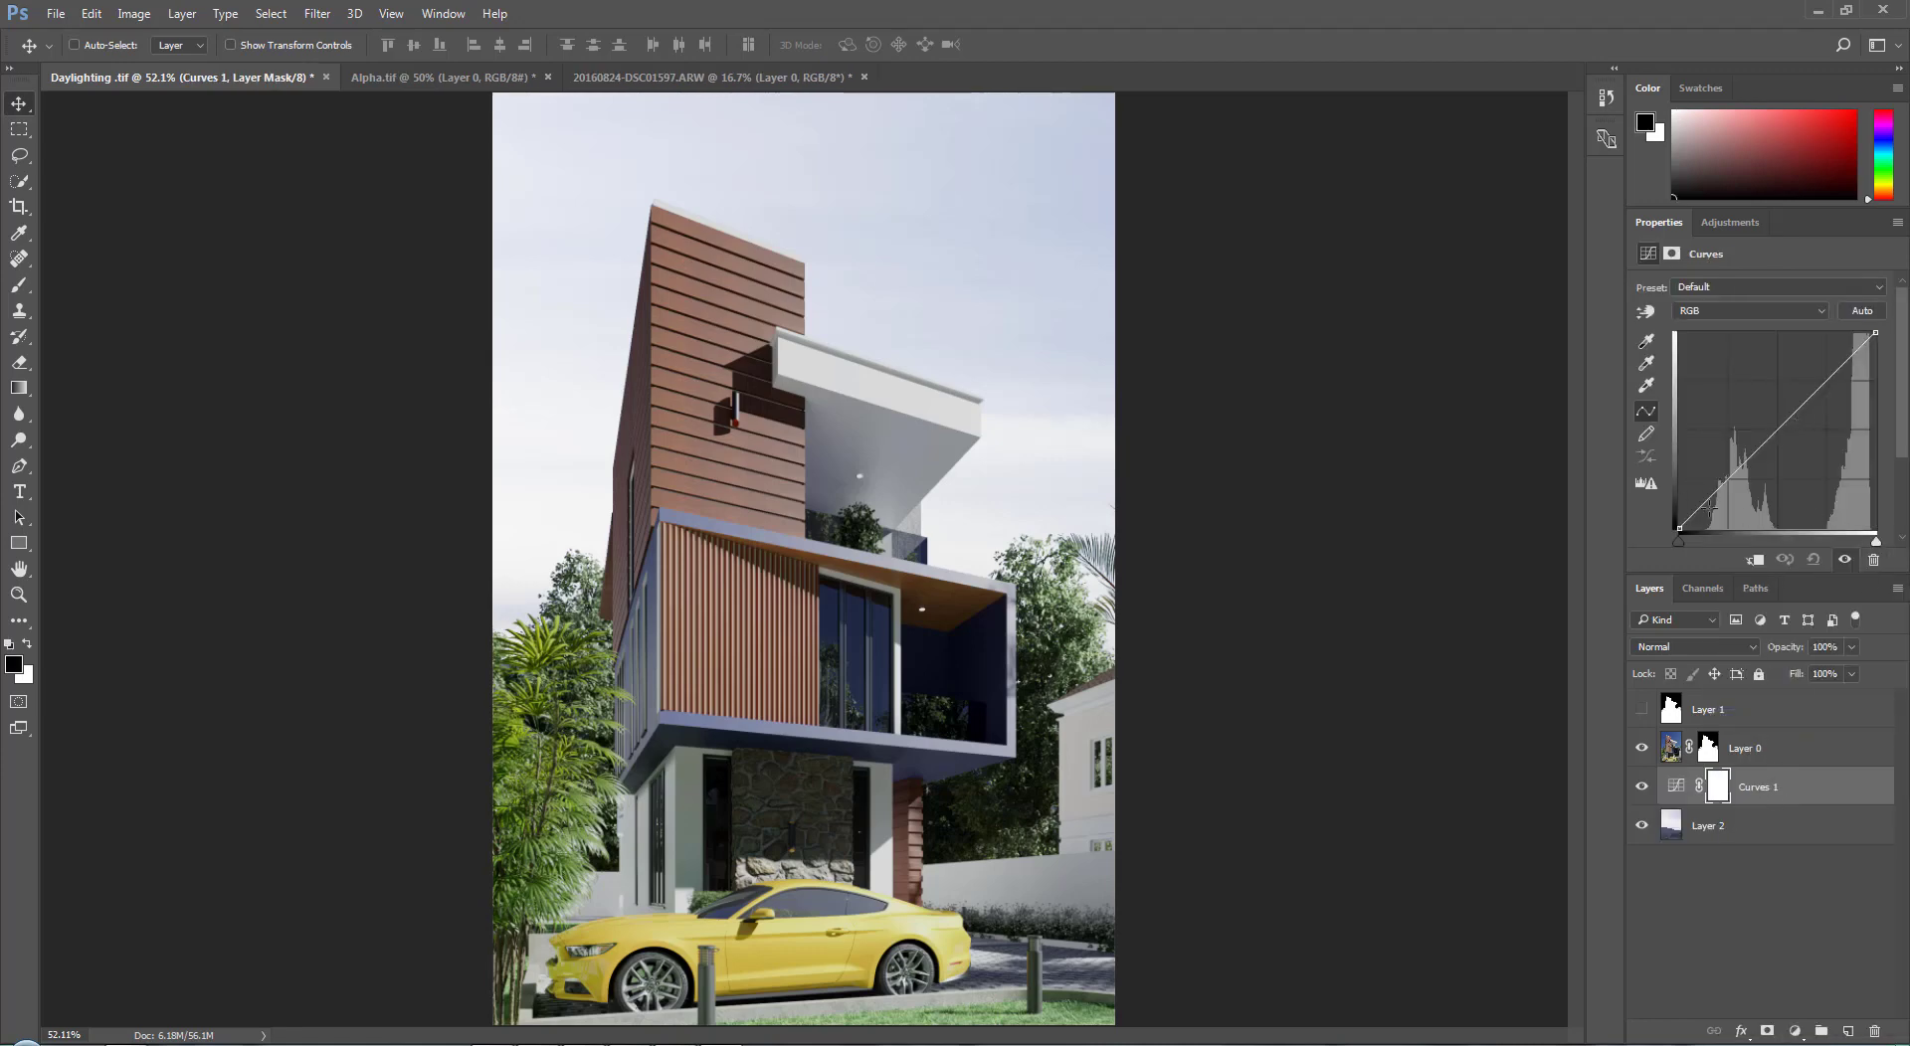
{"action": "left_click_drag", "start_coordinate": [1708, 500], "coordinate": [1714, 507]}
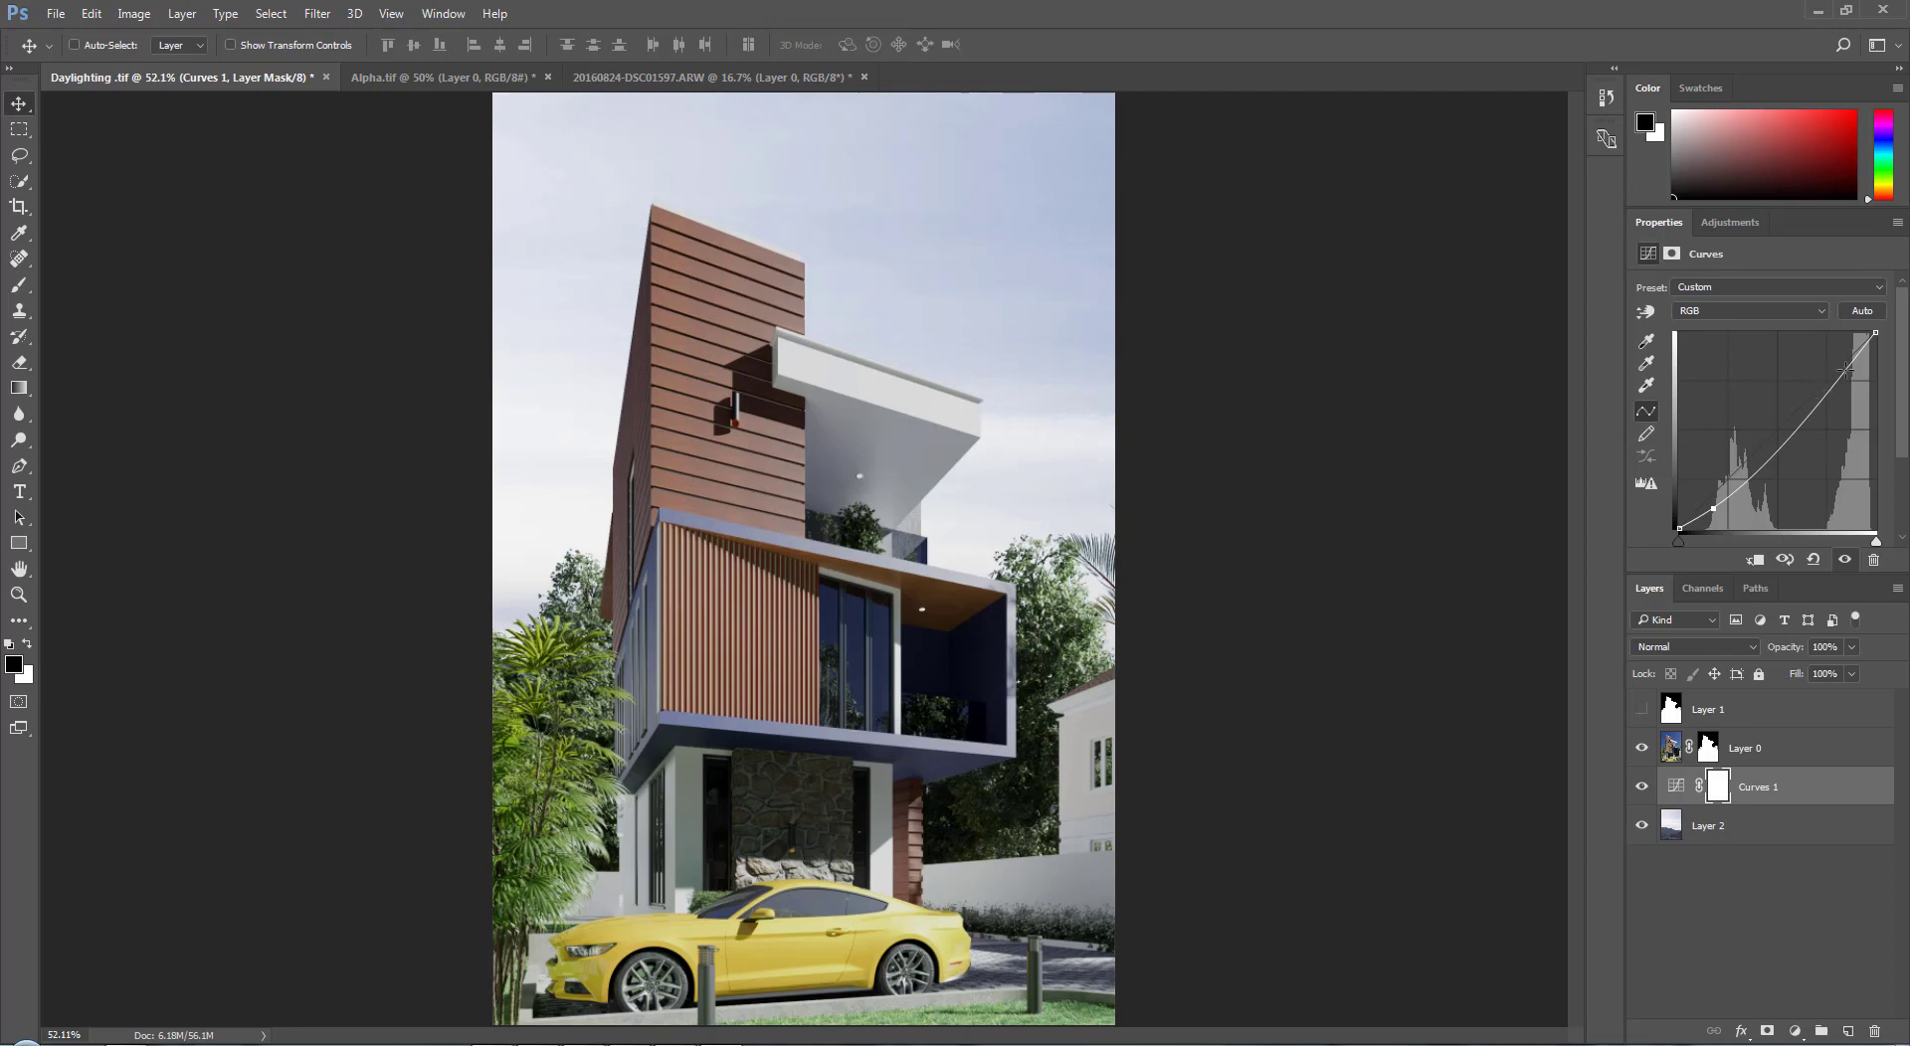
{"action": "left_click_drag", "start_coordinate": [1845, 370], "coordinate": [1858, 377]}
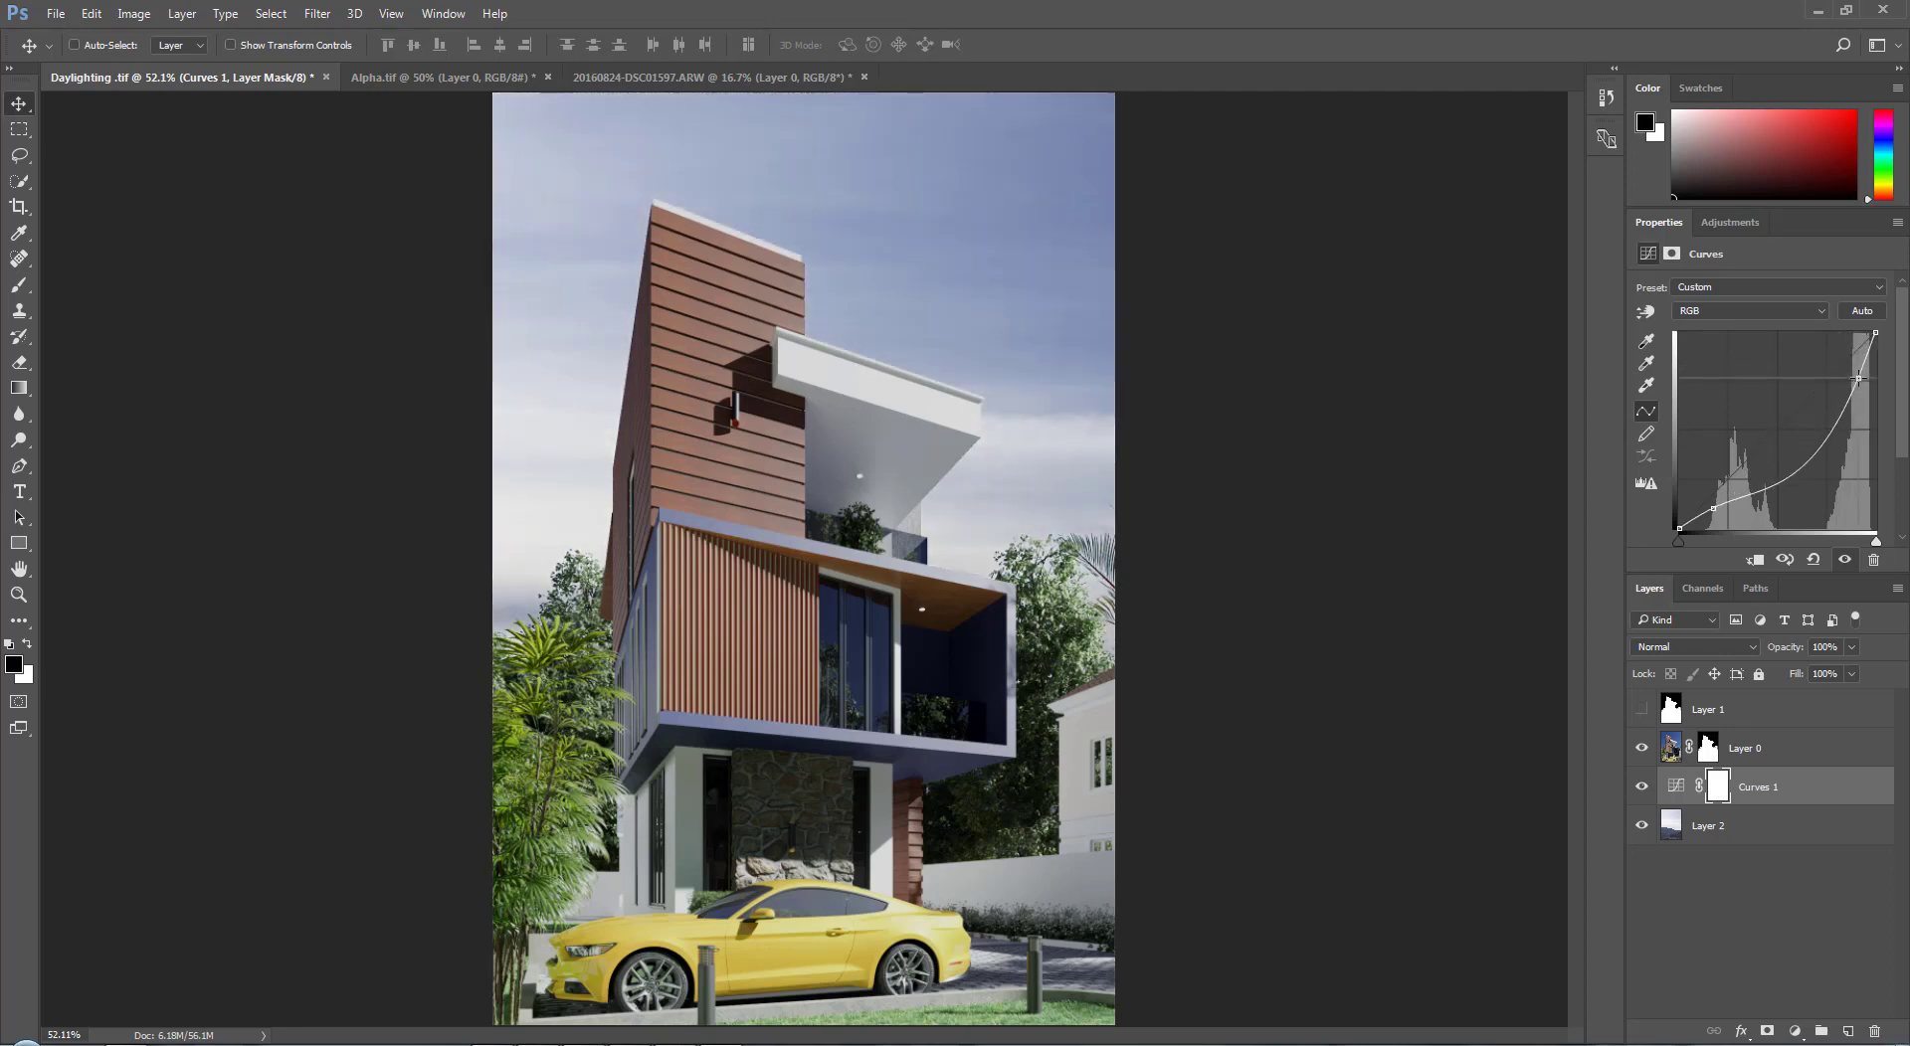
{"action": "left_click_drag", "start_coordinate": [1827, 448], "coordinate": [1809, 436]}
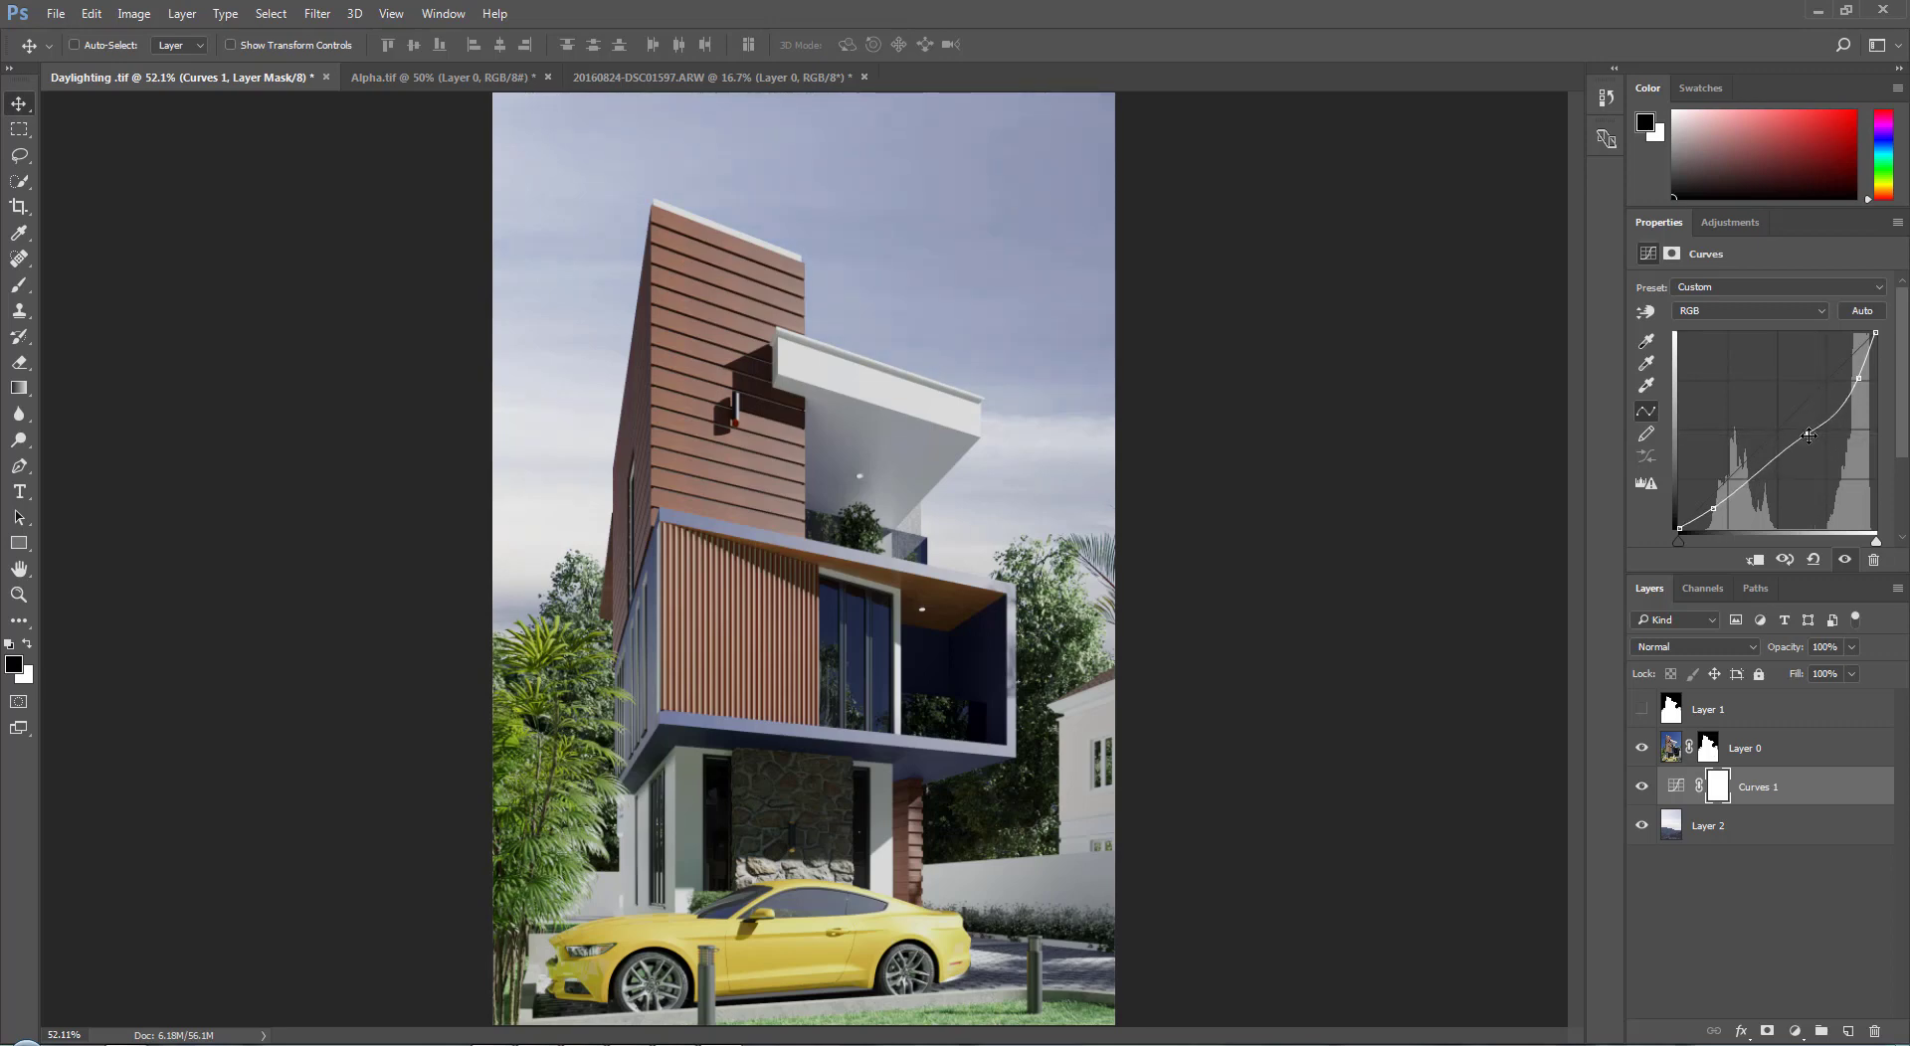
Step: Compare the sky with and without the Curves adjustment, leaving the adjustment visible
{"action": "left_click", "coordinate": [1703, 883]}
{"action": "left_click", "coordinate": [1642, 788]}
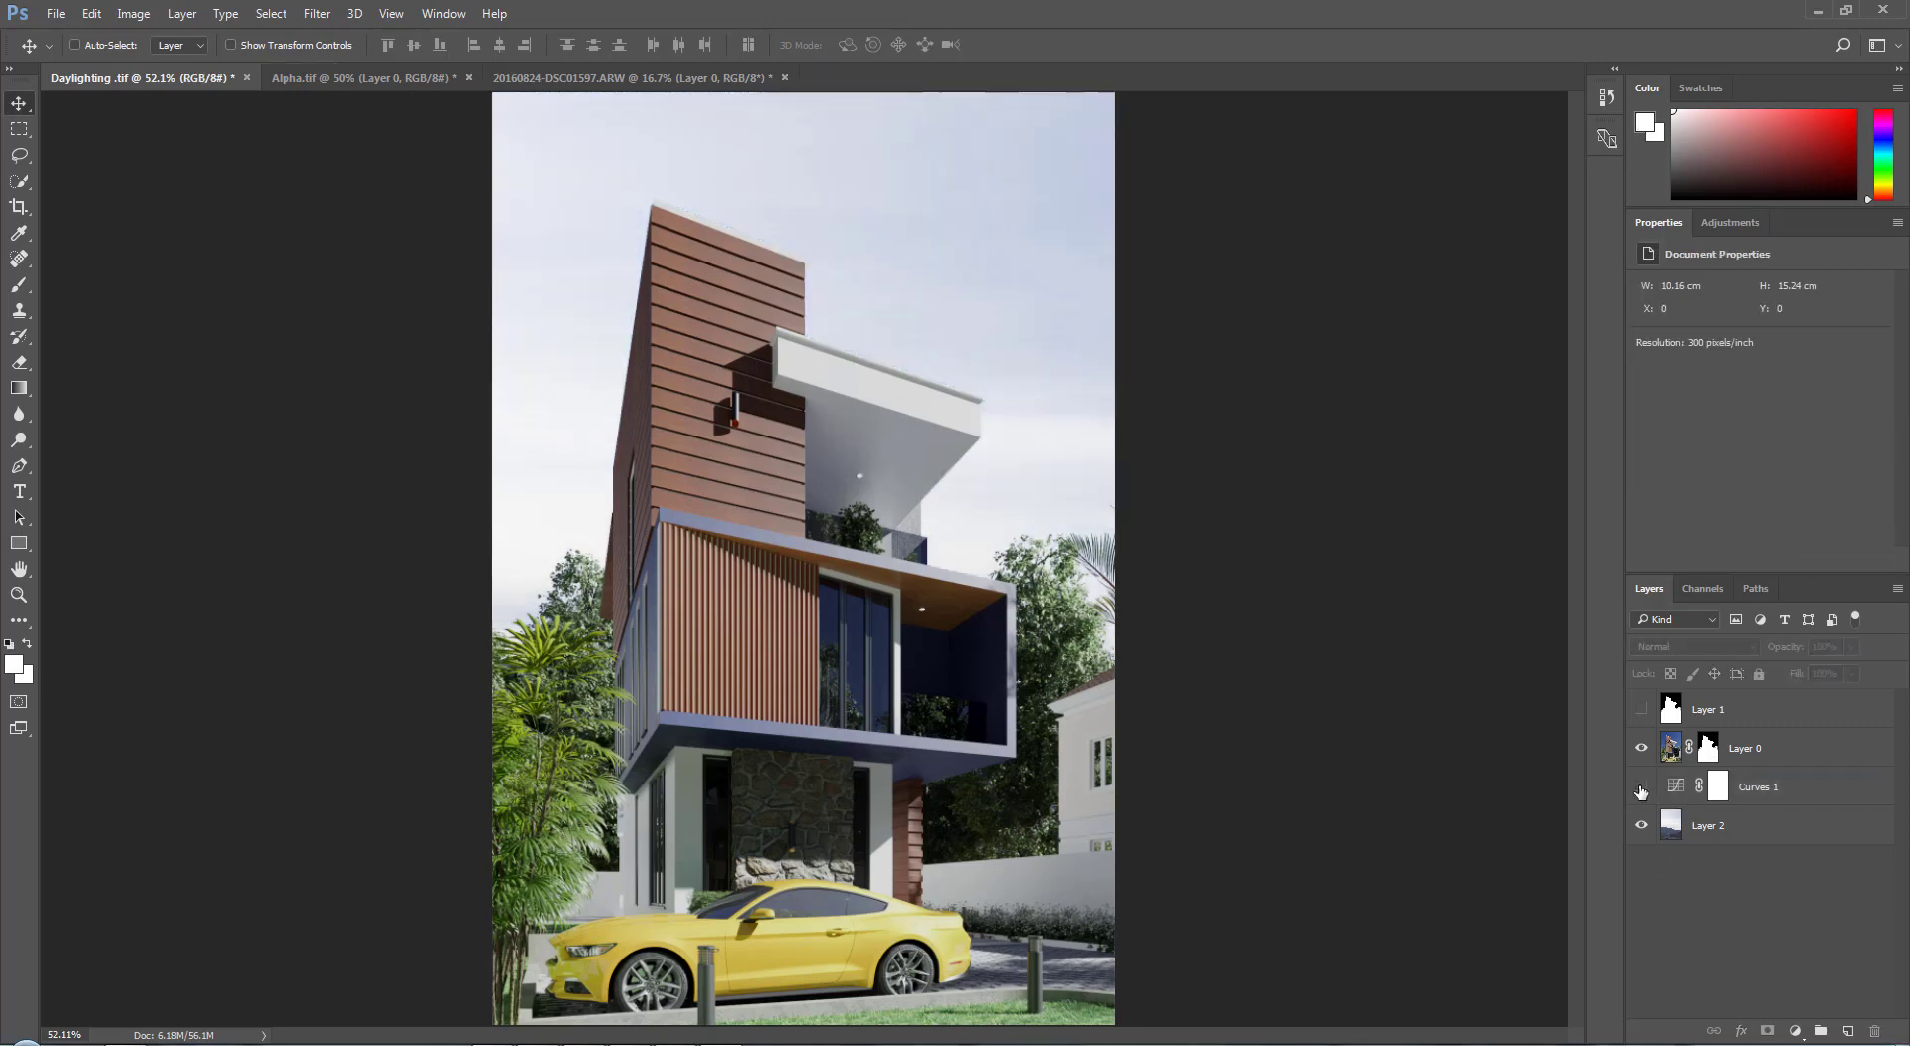
{"action": "left_click", "coordinate": [1642, 788]}
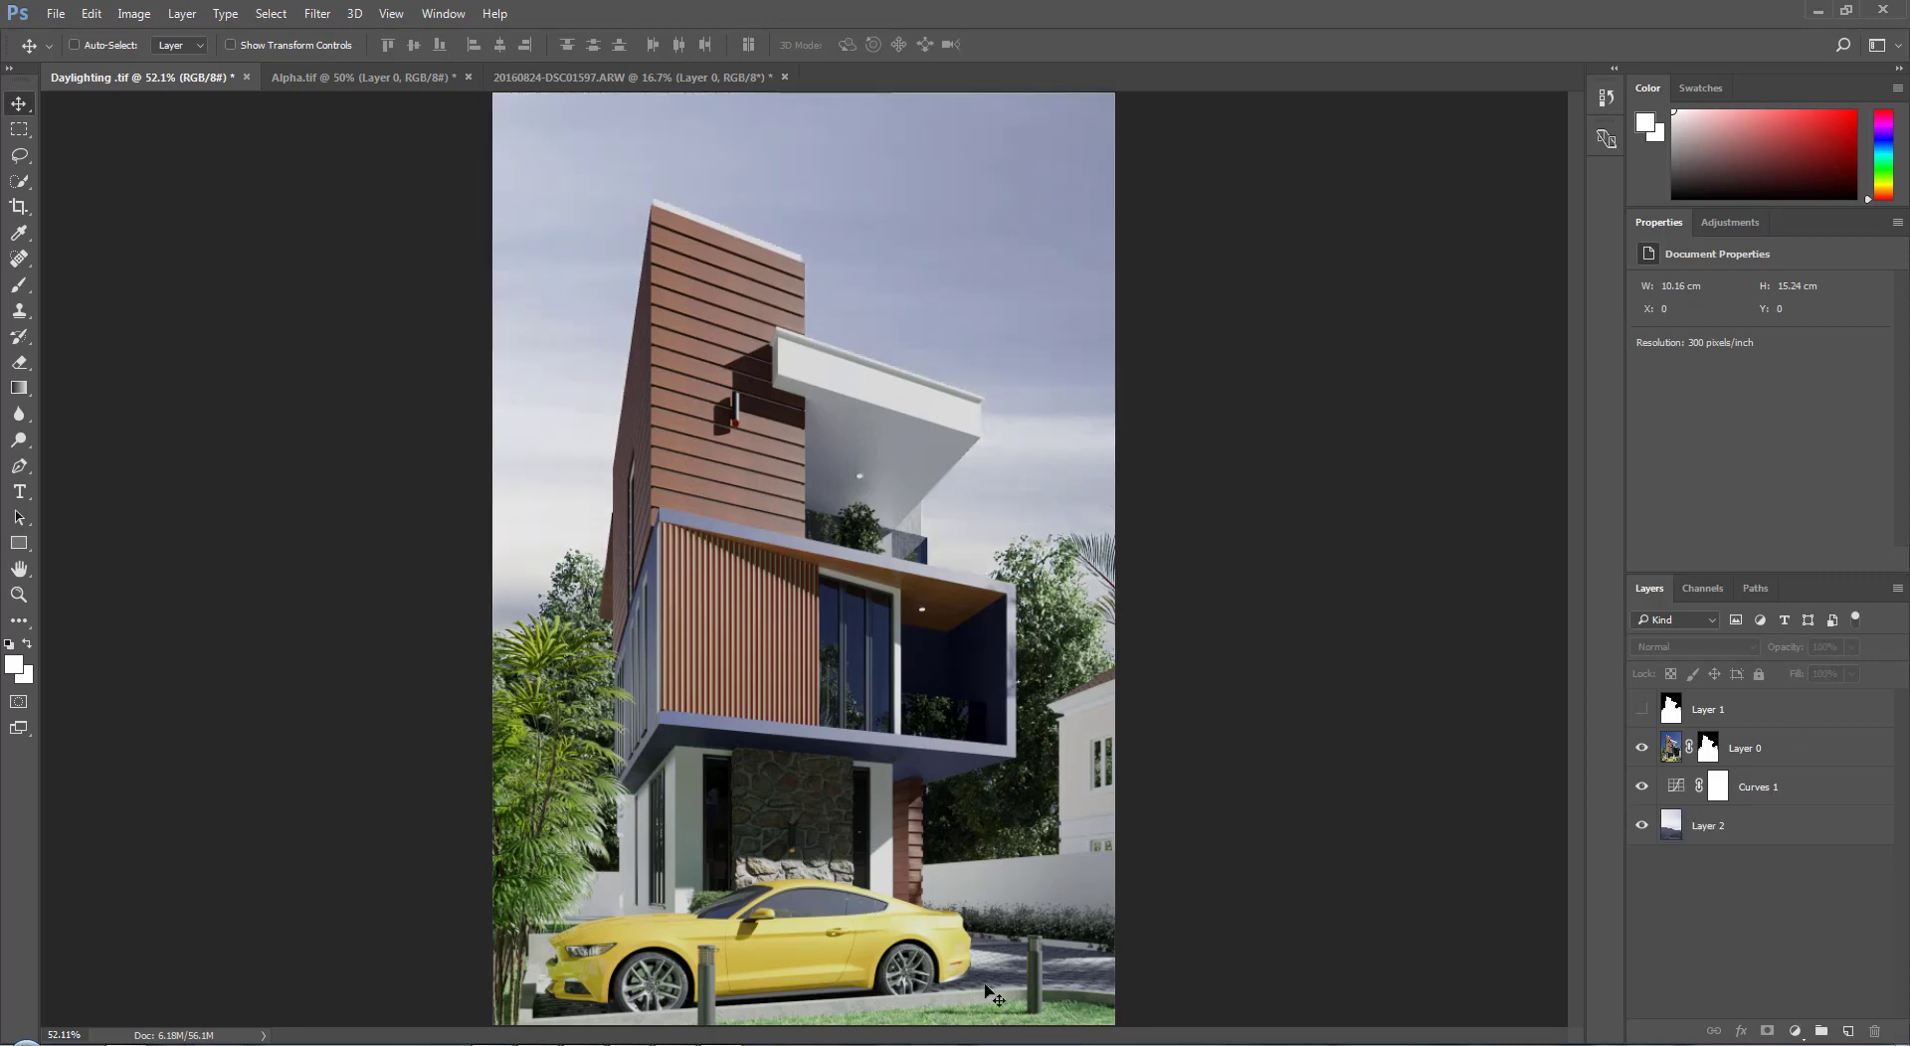
Step: Select the sky photo layer and shift it slightly behind the house to reposition the clouds
{"action": "left_click", "coordinate": [1016, 340]}
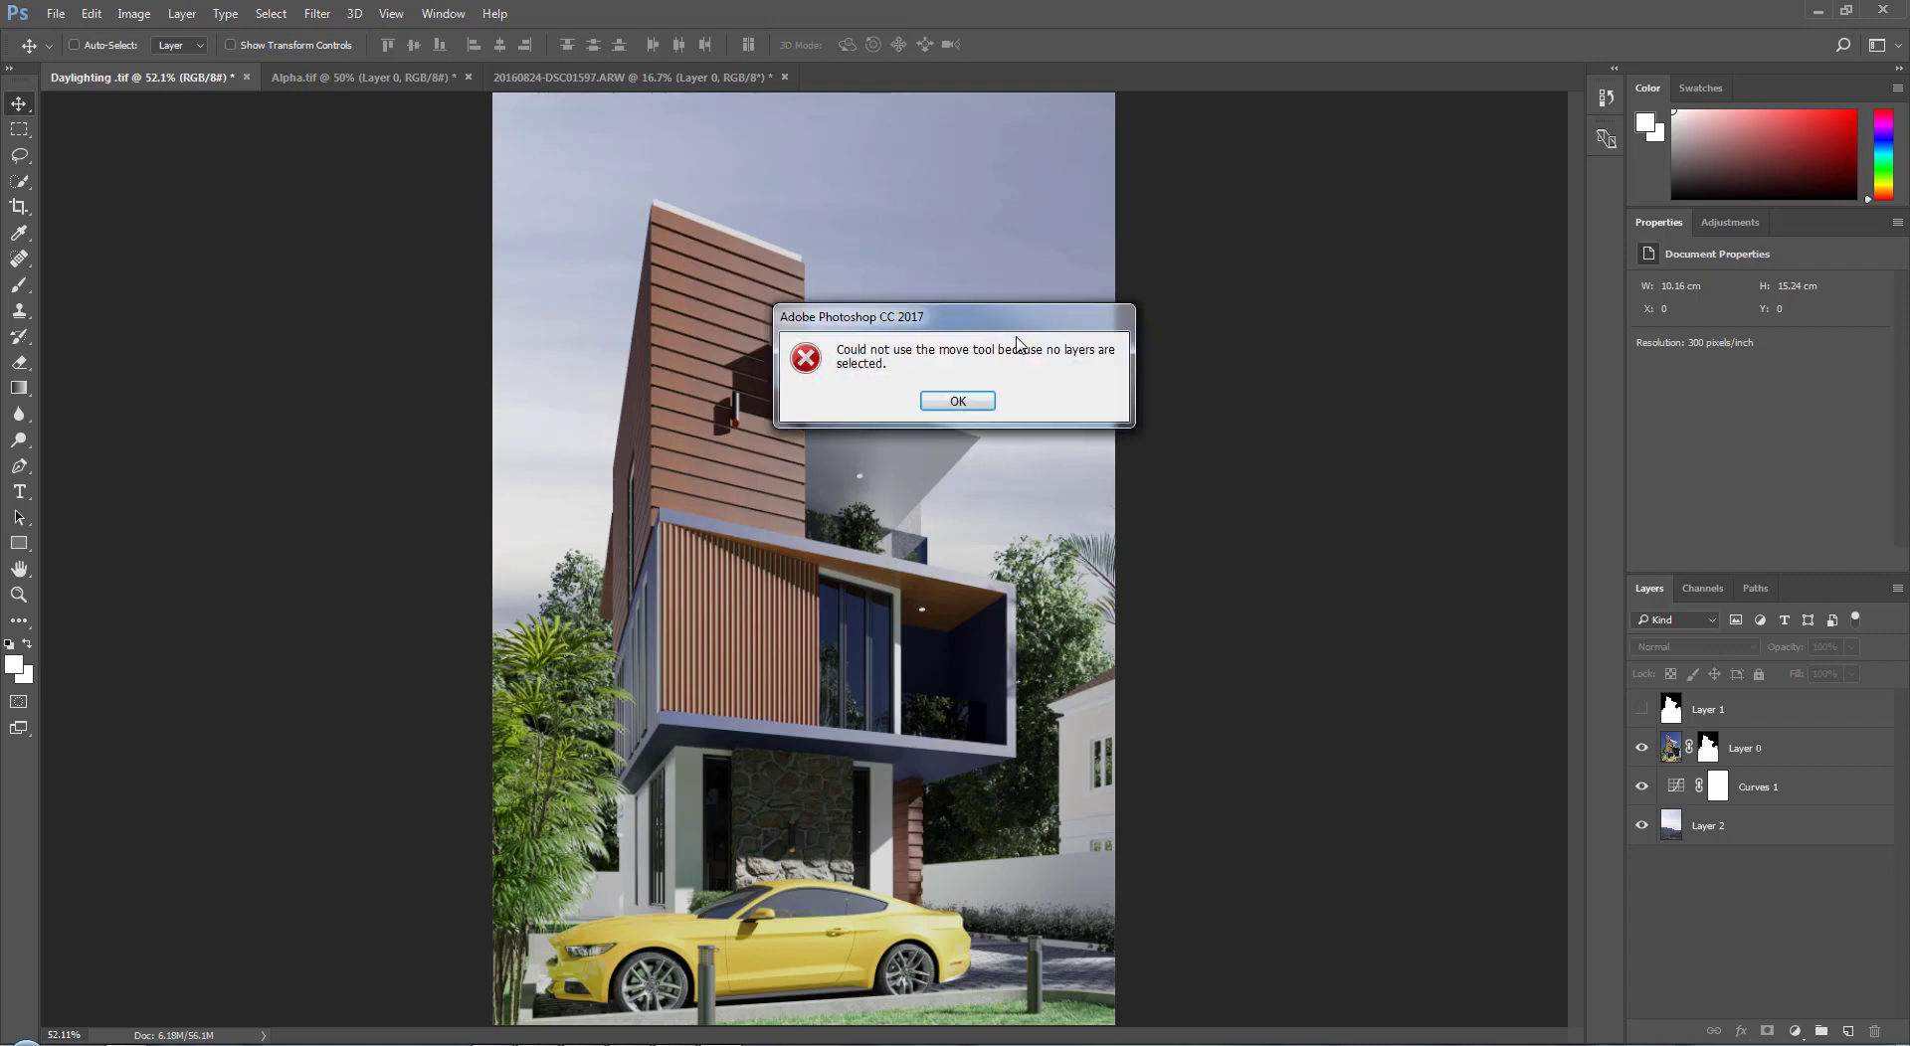
{"action": "left_click", "coordinate": [958, 400]}
{"action": "left_click", "coordinate": [1748, 837]}
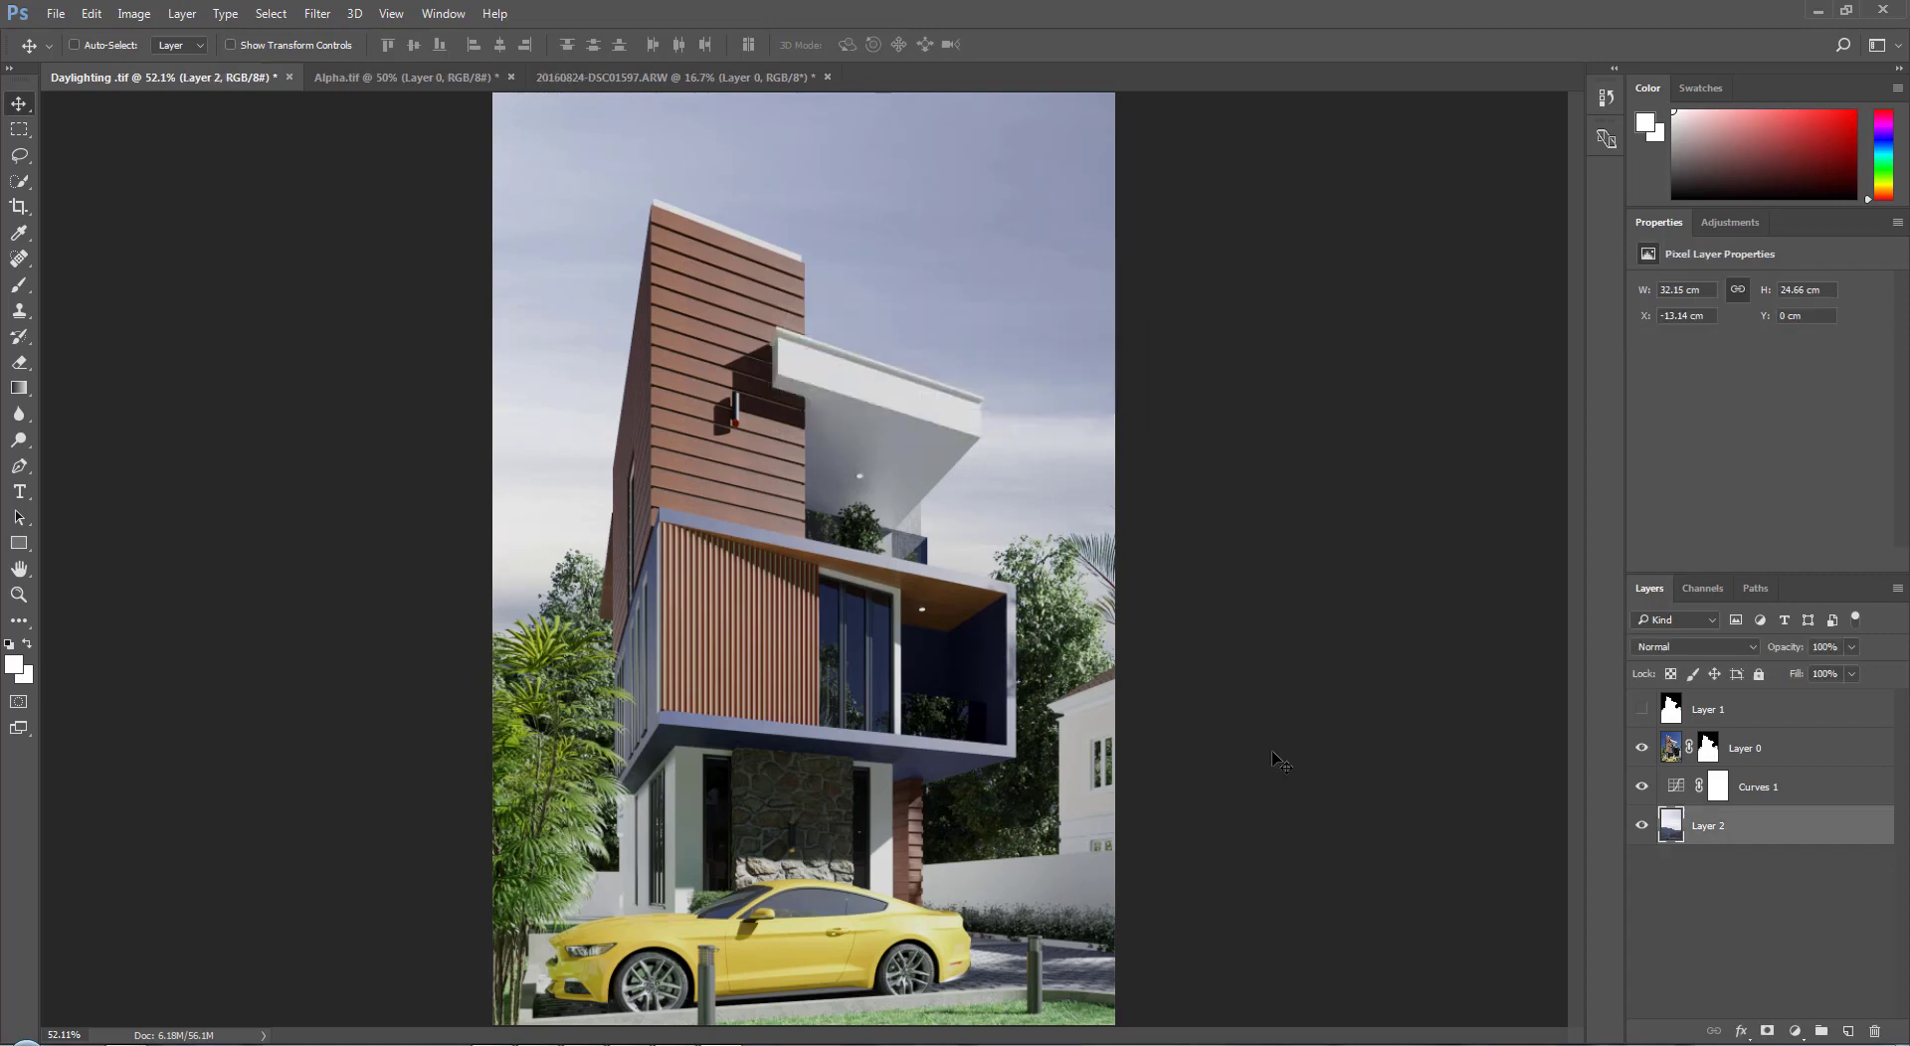
{"action": "left_click_drag", "start_coordinate": [973, 245], "coordinate": [990, 279]}
Step: Delete the hidden alpha layer and stamp all visible layers into a new layer above the masked render
{"action": "left_click", "coordinate": [1877, 971]}
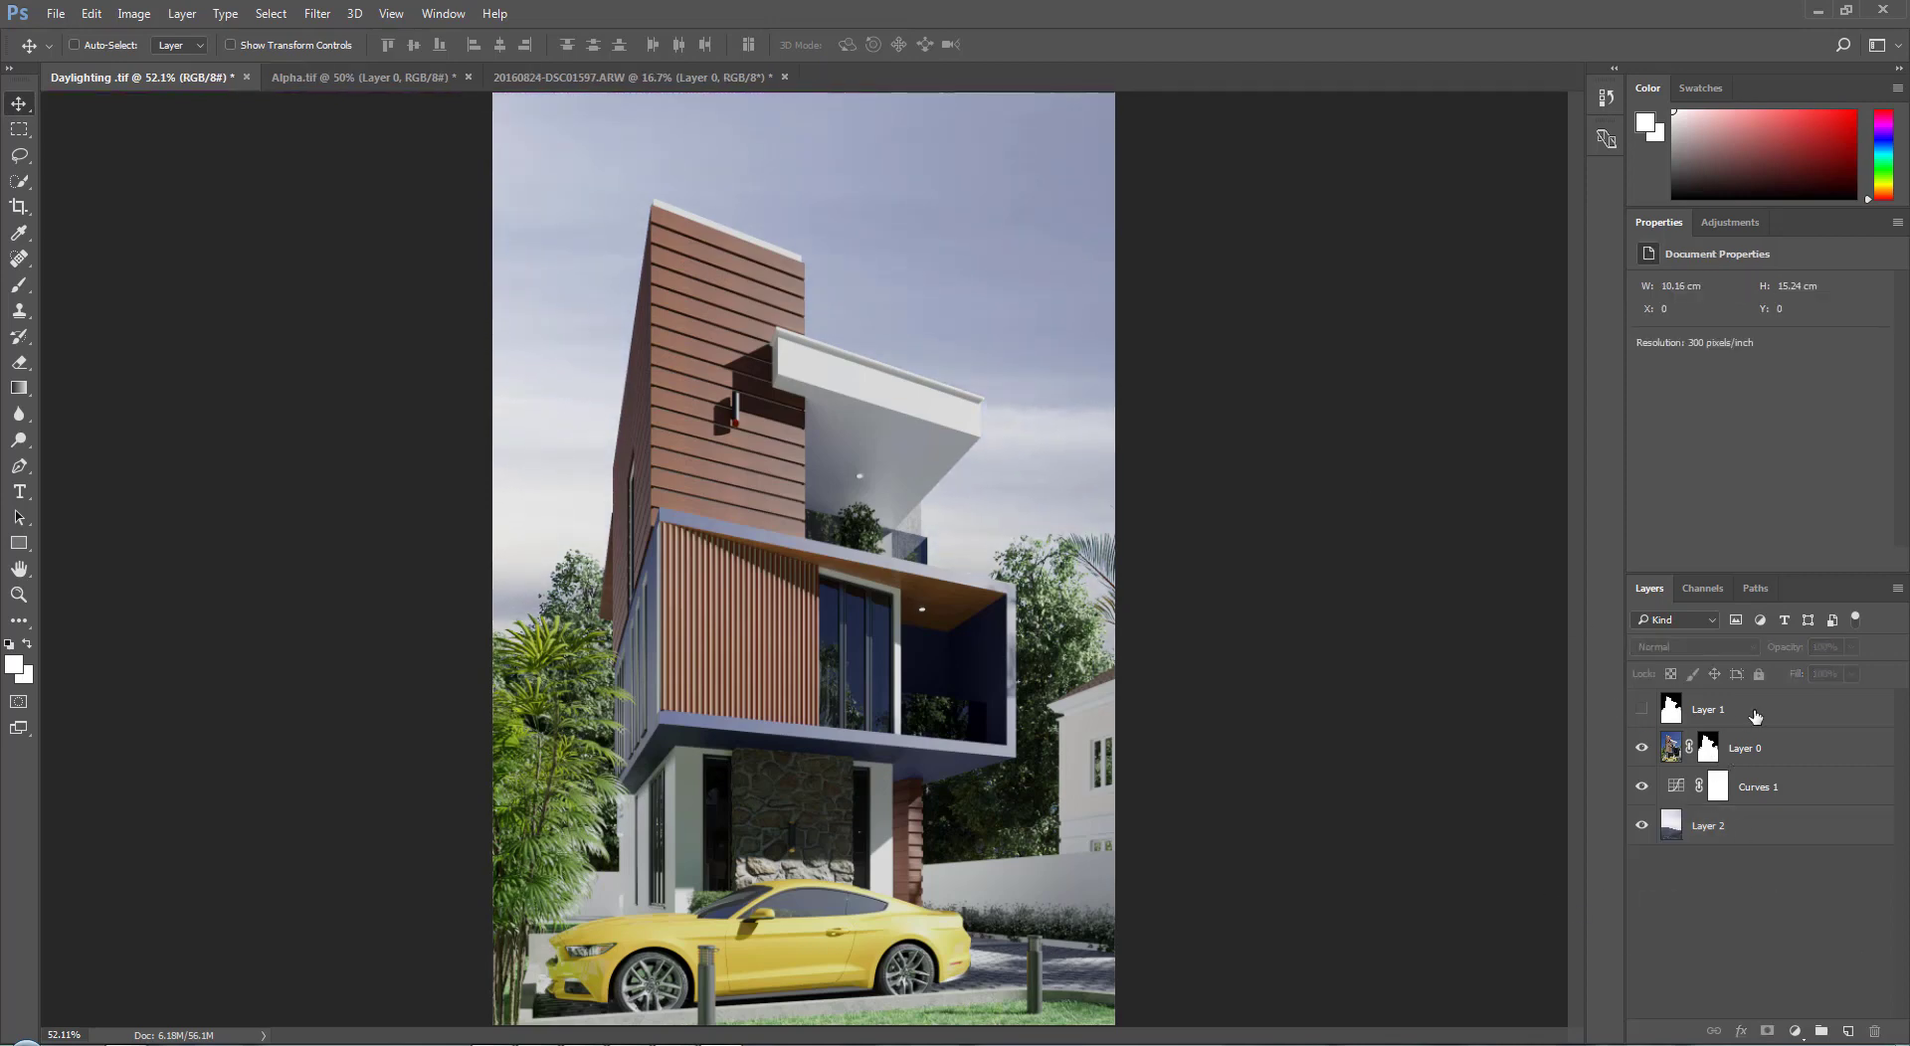
{"action": "left_click_drag", "start_coordinate": [1755, 717], "coordinate": [1878, 1030]}
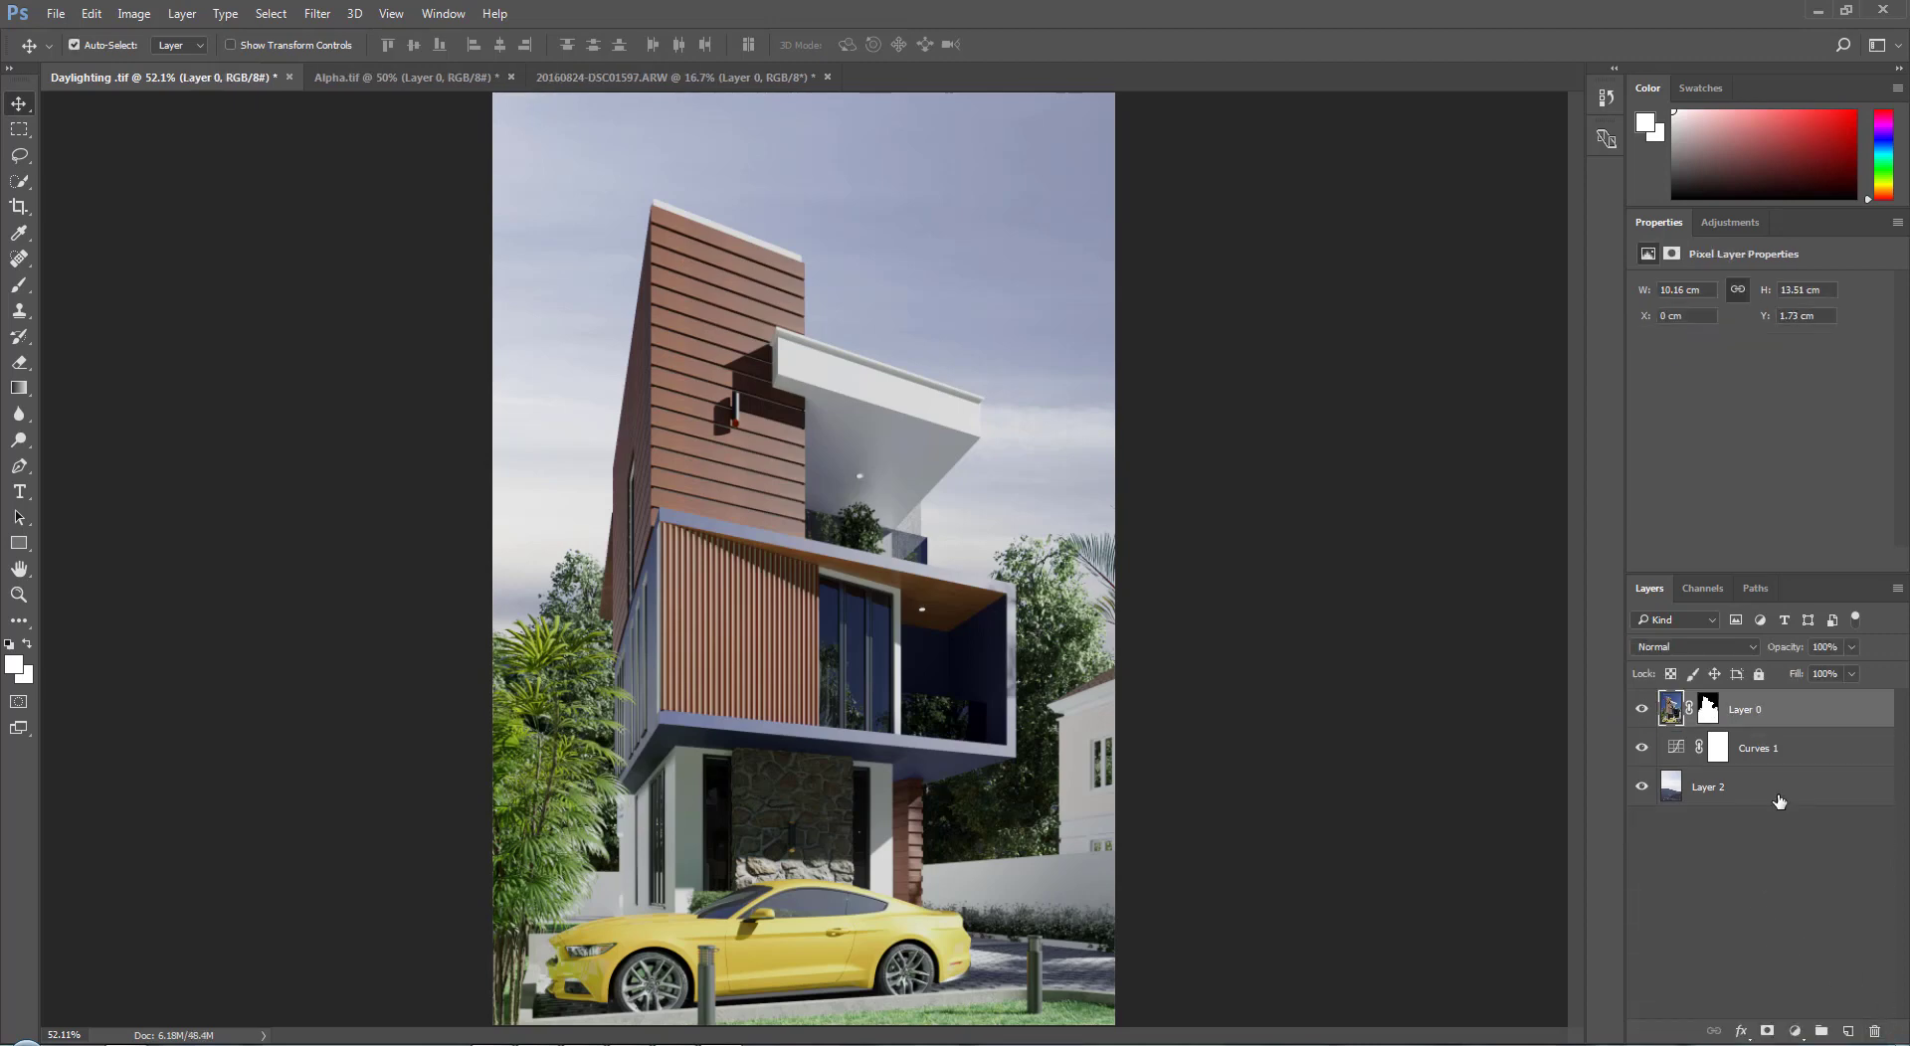
{"action": "key", "text": "ctrl+shift+alt+e"}
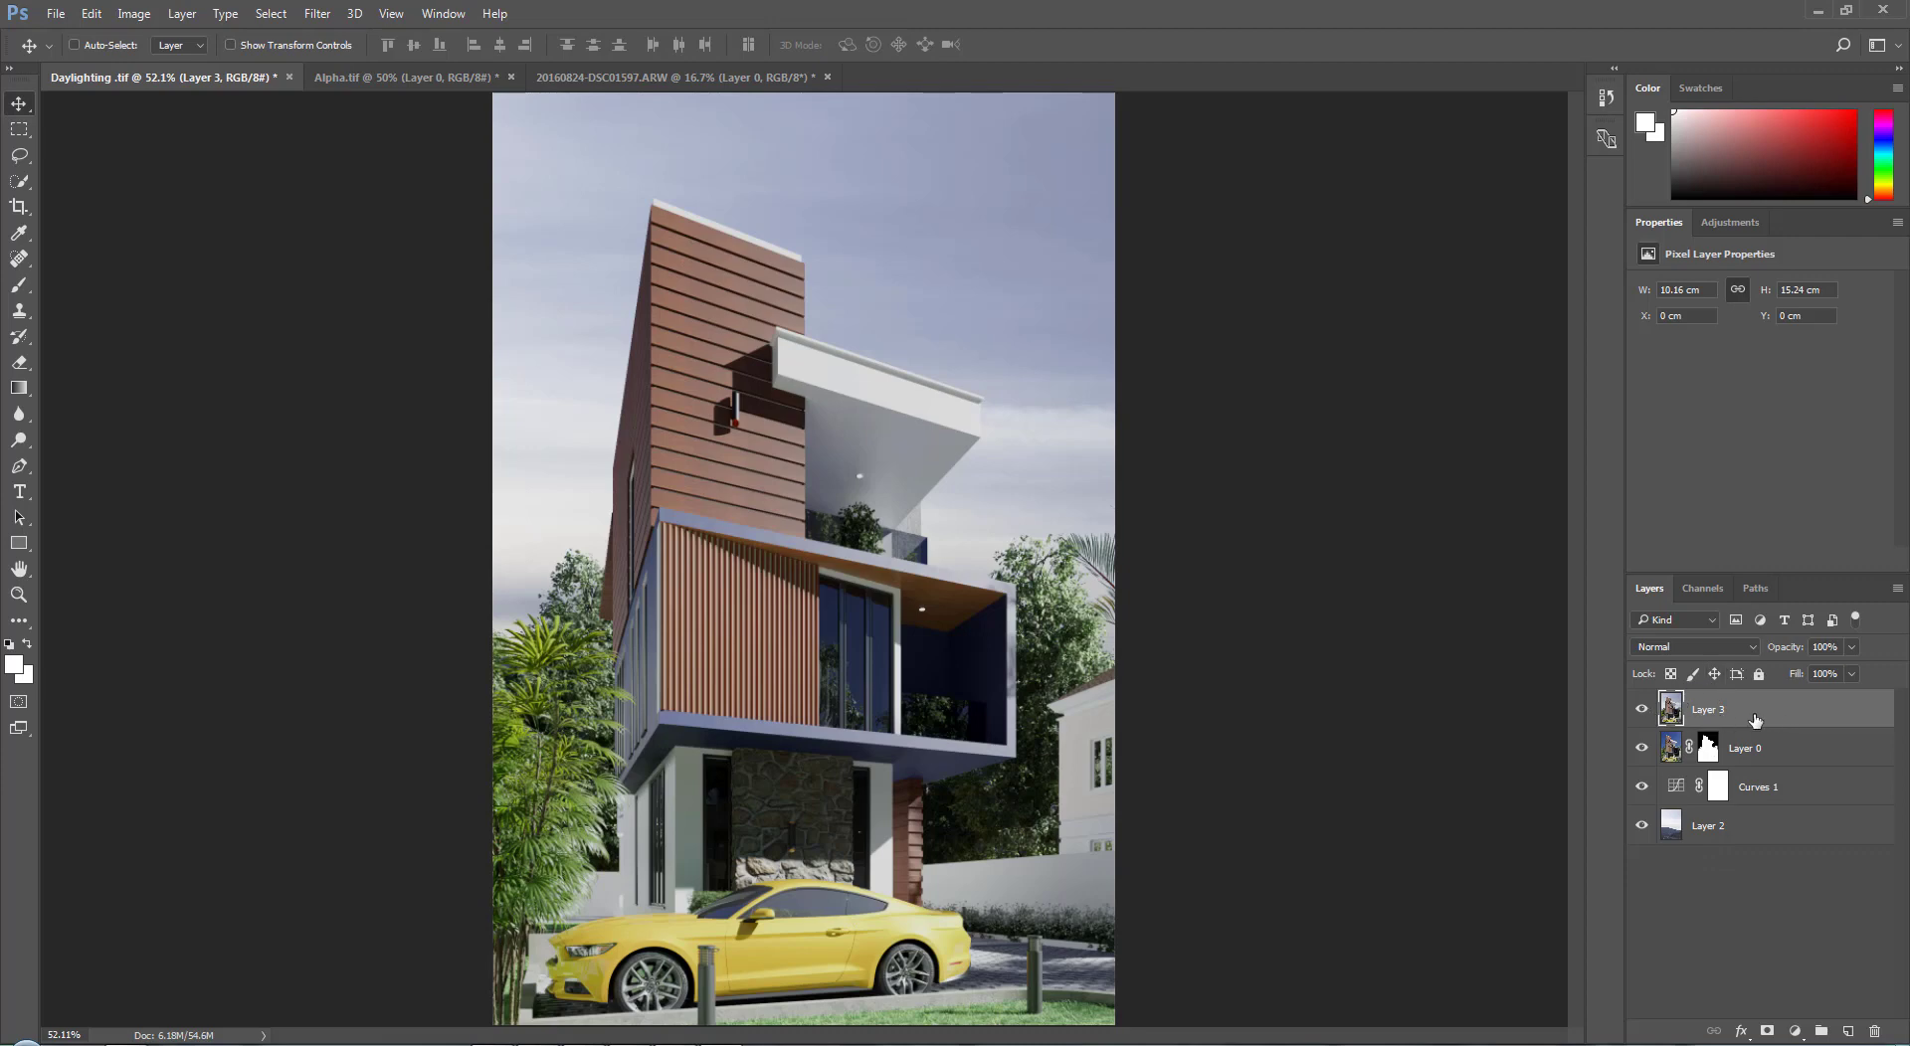
Step: Apply Color Efex Pro 4's Pro Contrast to the stamped layer with Correct Color Cast 41%, Correct Contrast 35%, and Dynamic Contrast 34%
{"action": "left_click", "coordinate": [318, 14]}
{"action": "mouse_move", "coordinate": [442, 431]}
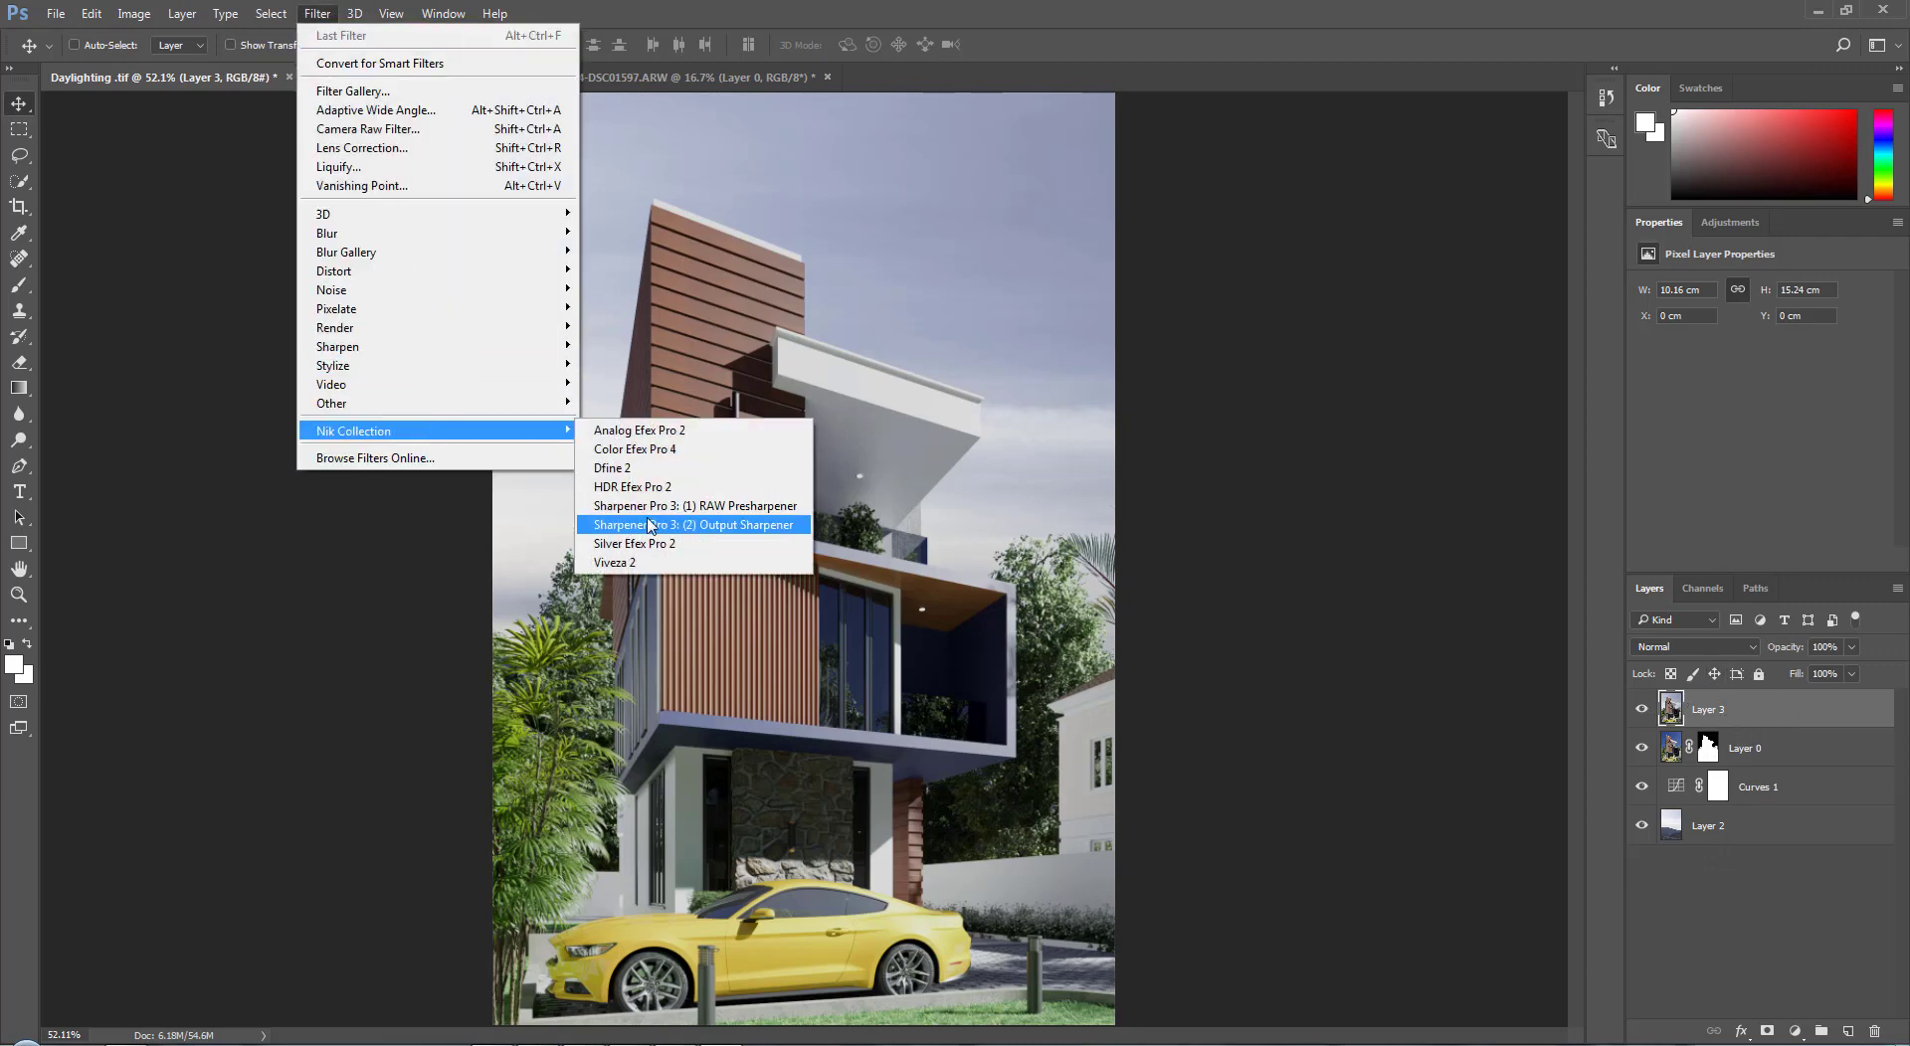
{"action": "left_click", "coordinate": [656, 449]}
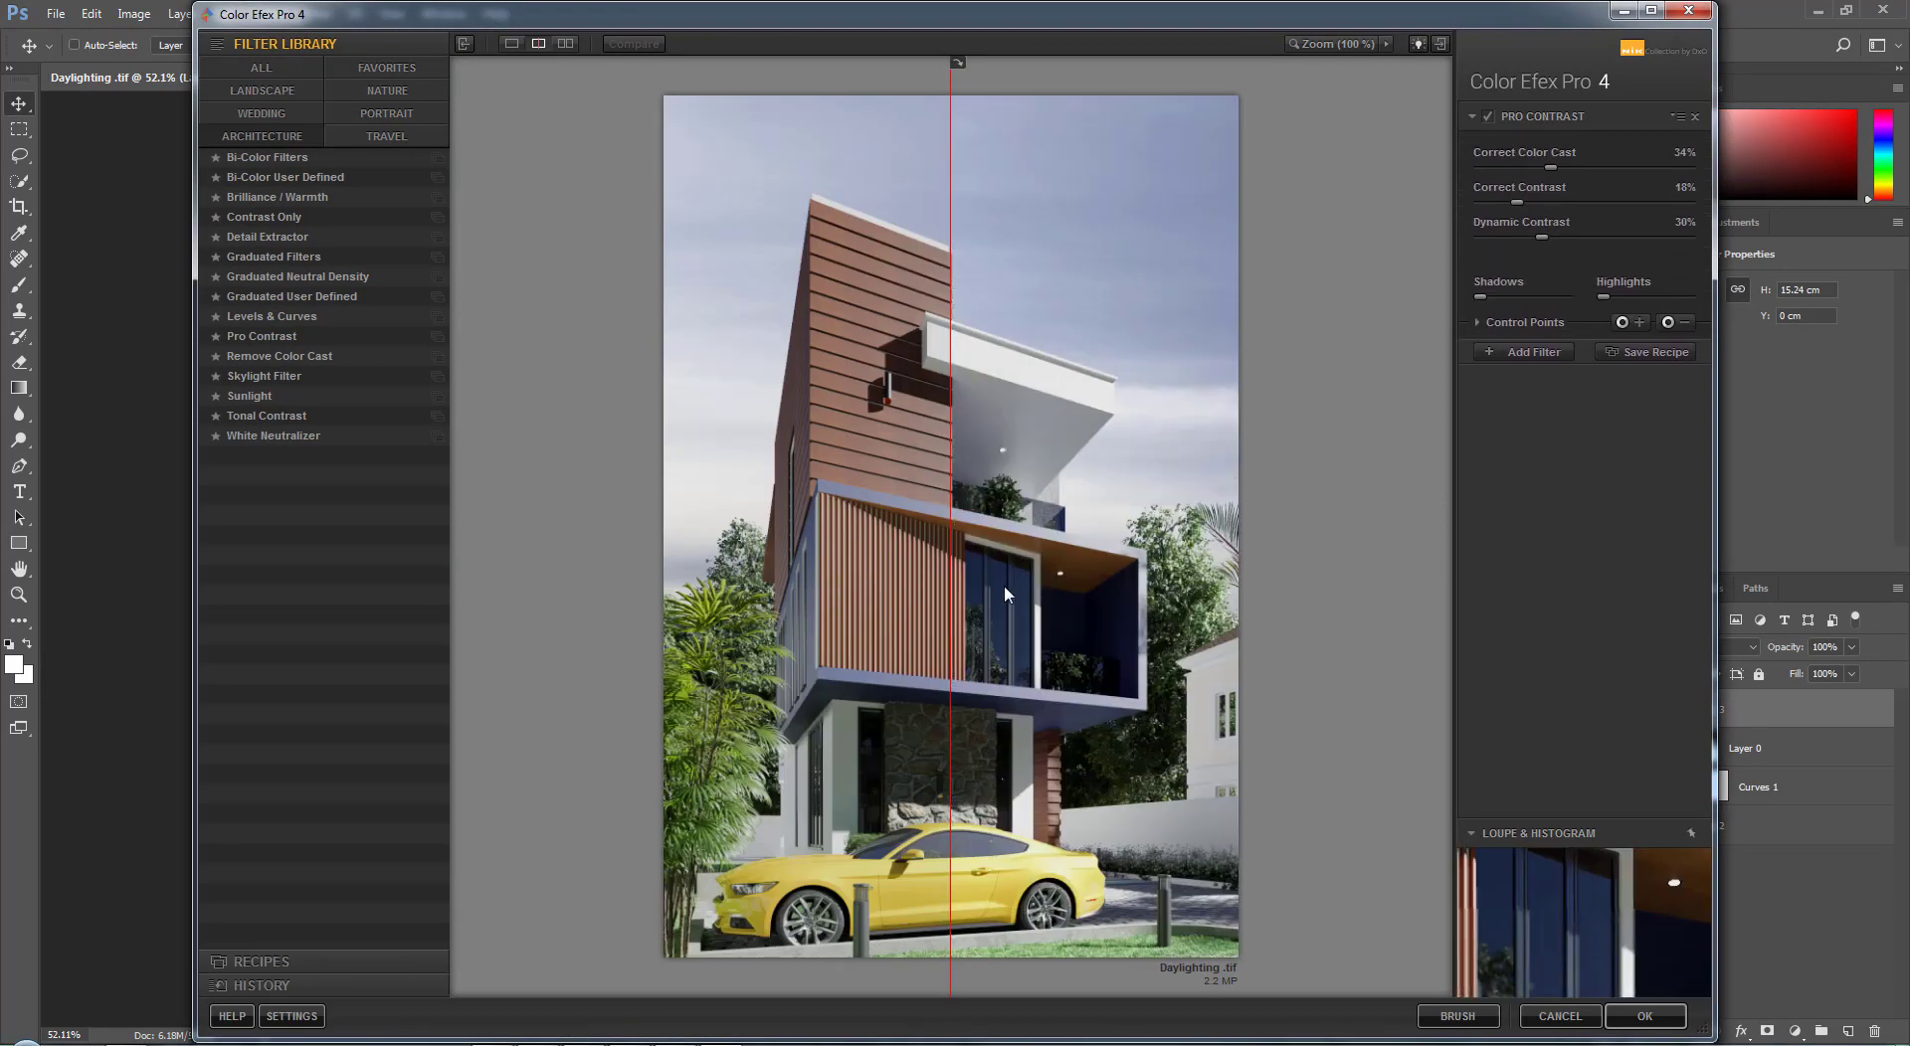
{"action": "mouse_move", "coordinate": [957, 562]}
{"action": "left_mouse_down"}
{"action": "mouse_move", "coordinate": [668, 572]}
{"action": "mouse_move", "coordinate": [1191, 624]}
{"action": "mouse_move", "coordinate": [733, 596]}
{"action": "mouse_move", "coordinate": [1121, 587]}
{"action": "mouse_move", "coordinate": [682, 577]}
{"action": "mouse_move", "coordinate": [944, 567]}
{"action": "left_mouse_up"}
{"action": "left_click_drag", "start_coordinate": [776, 564], "coordinate": [927, 597]}
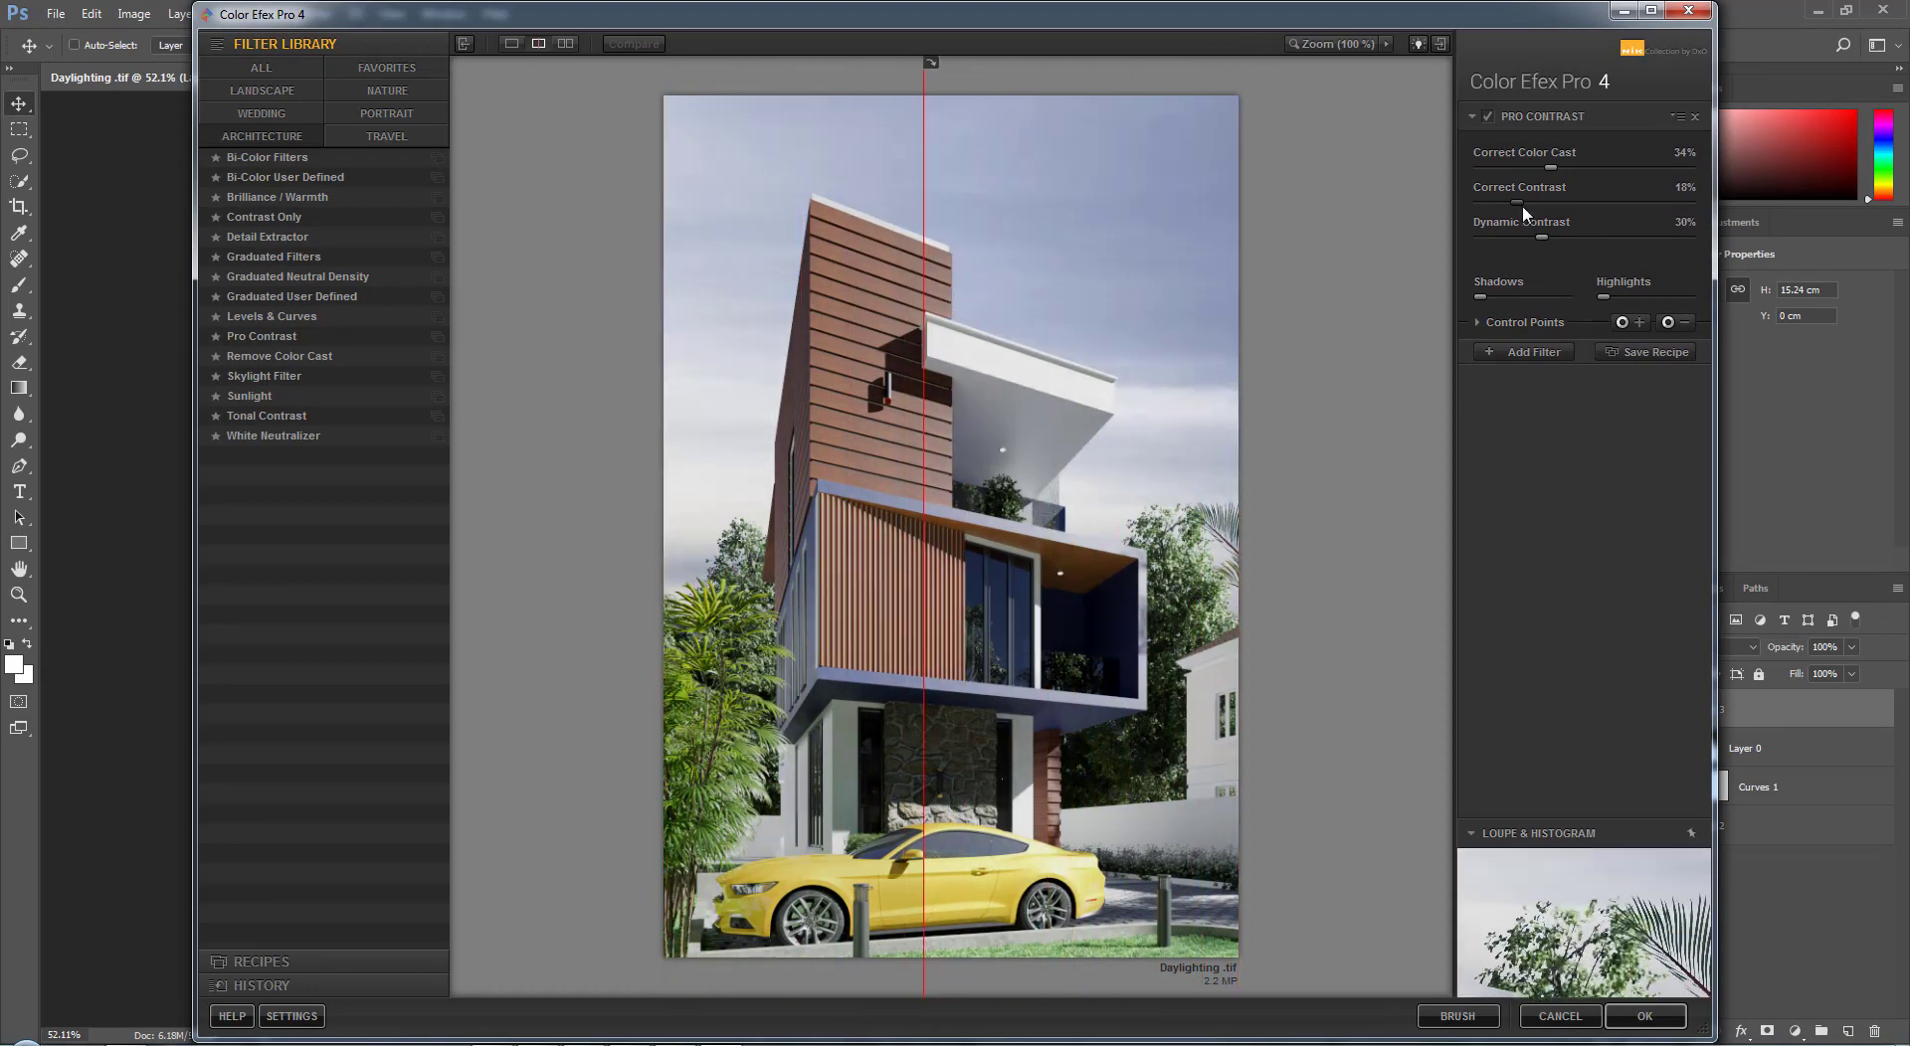
{"action": "left_click", "coordinate": [1559, 168]}
{"action": "left_click", "coordinate": [1553, 203]}
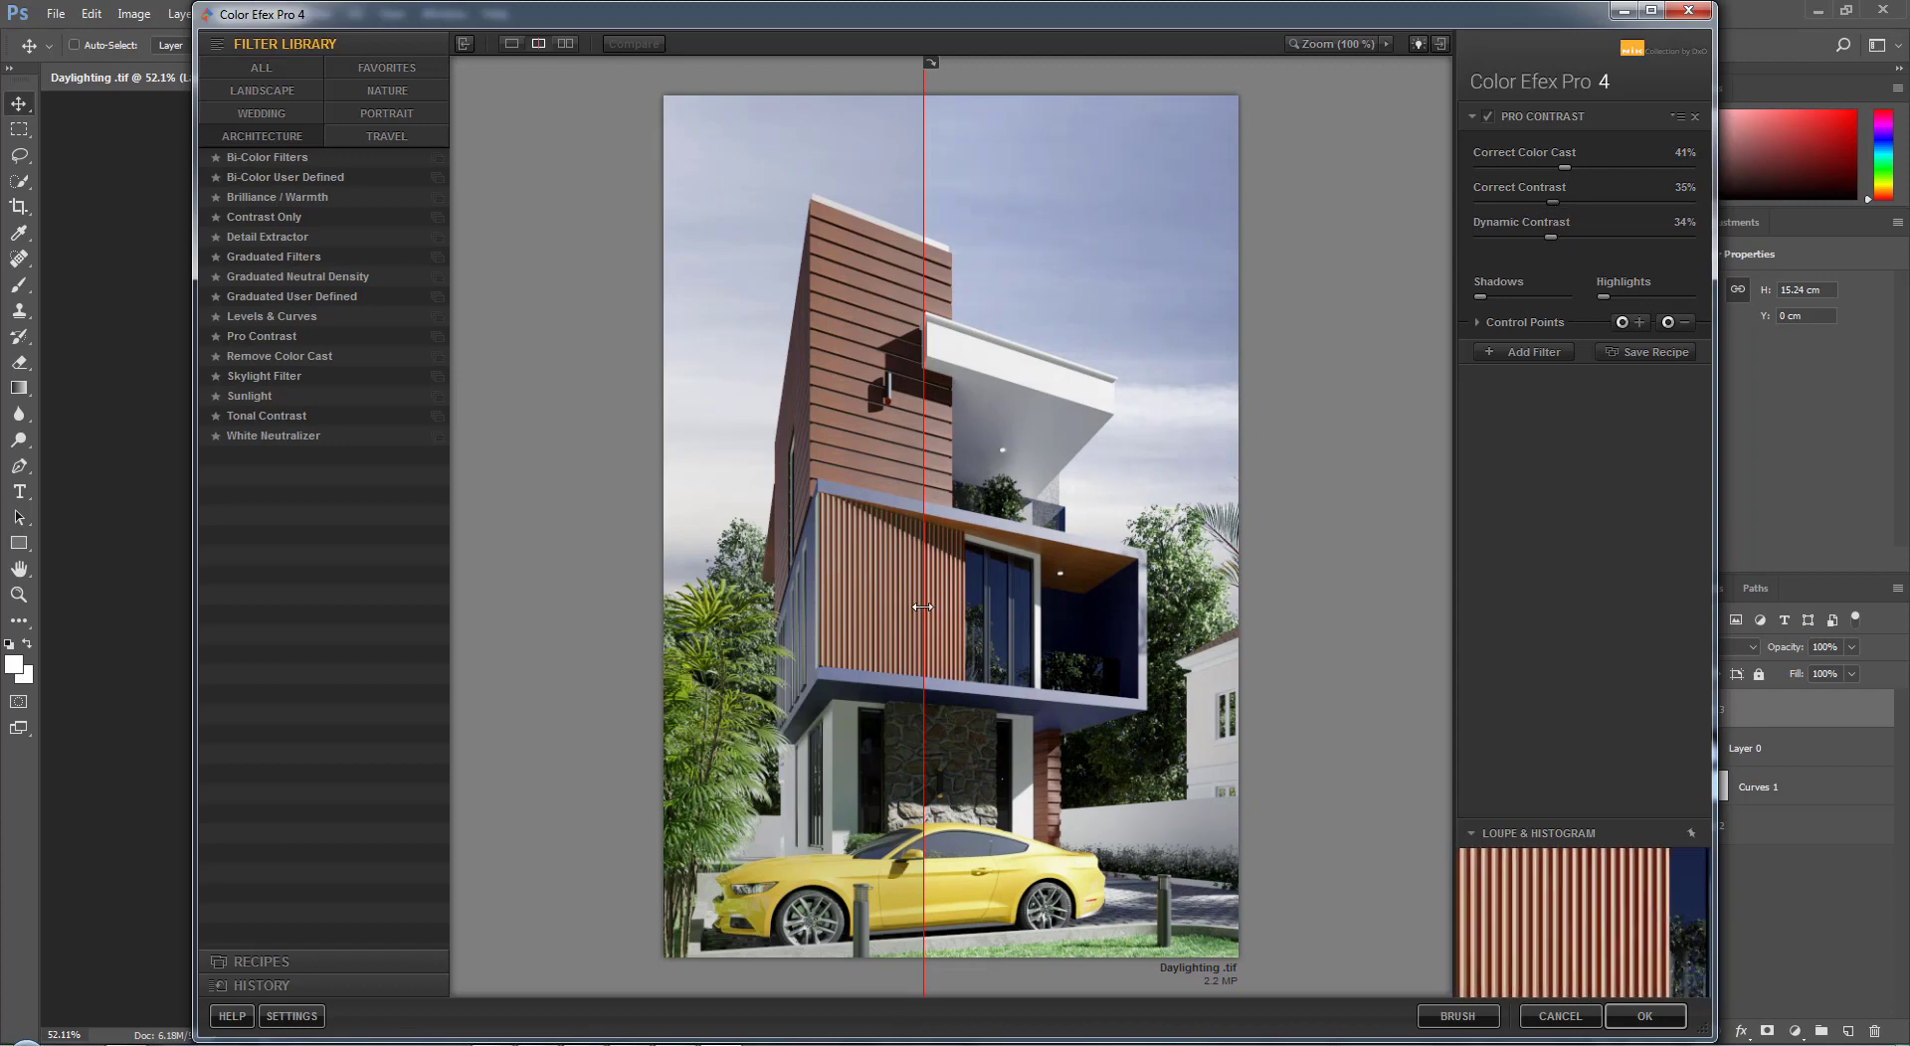
{"action": "left_click_drag", "start_coordinate": [922, 607], "coordinate": [978, 563]}
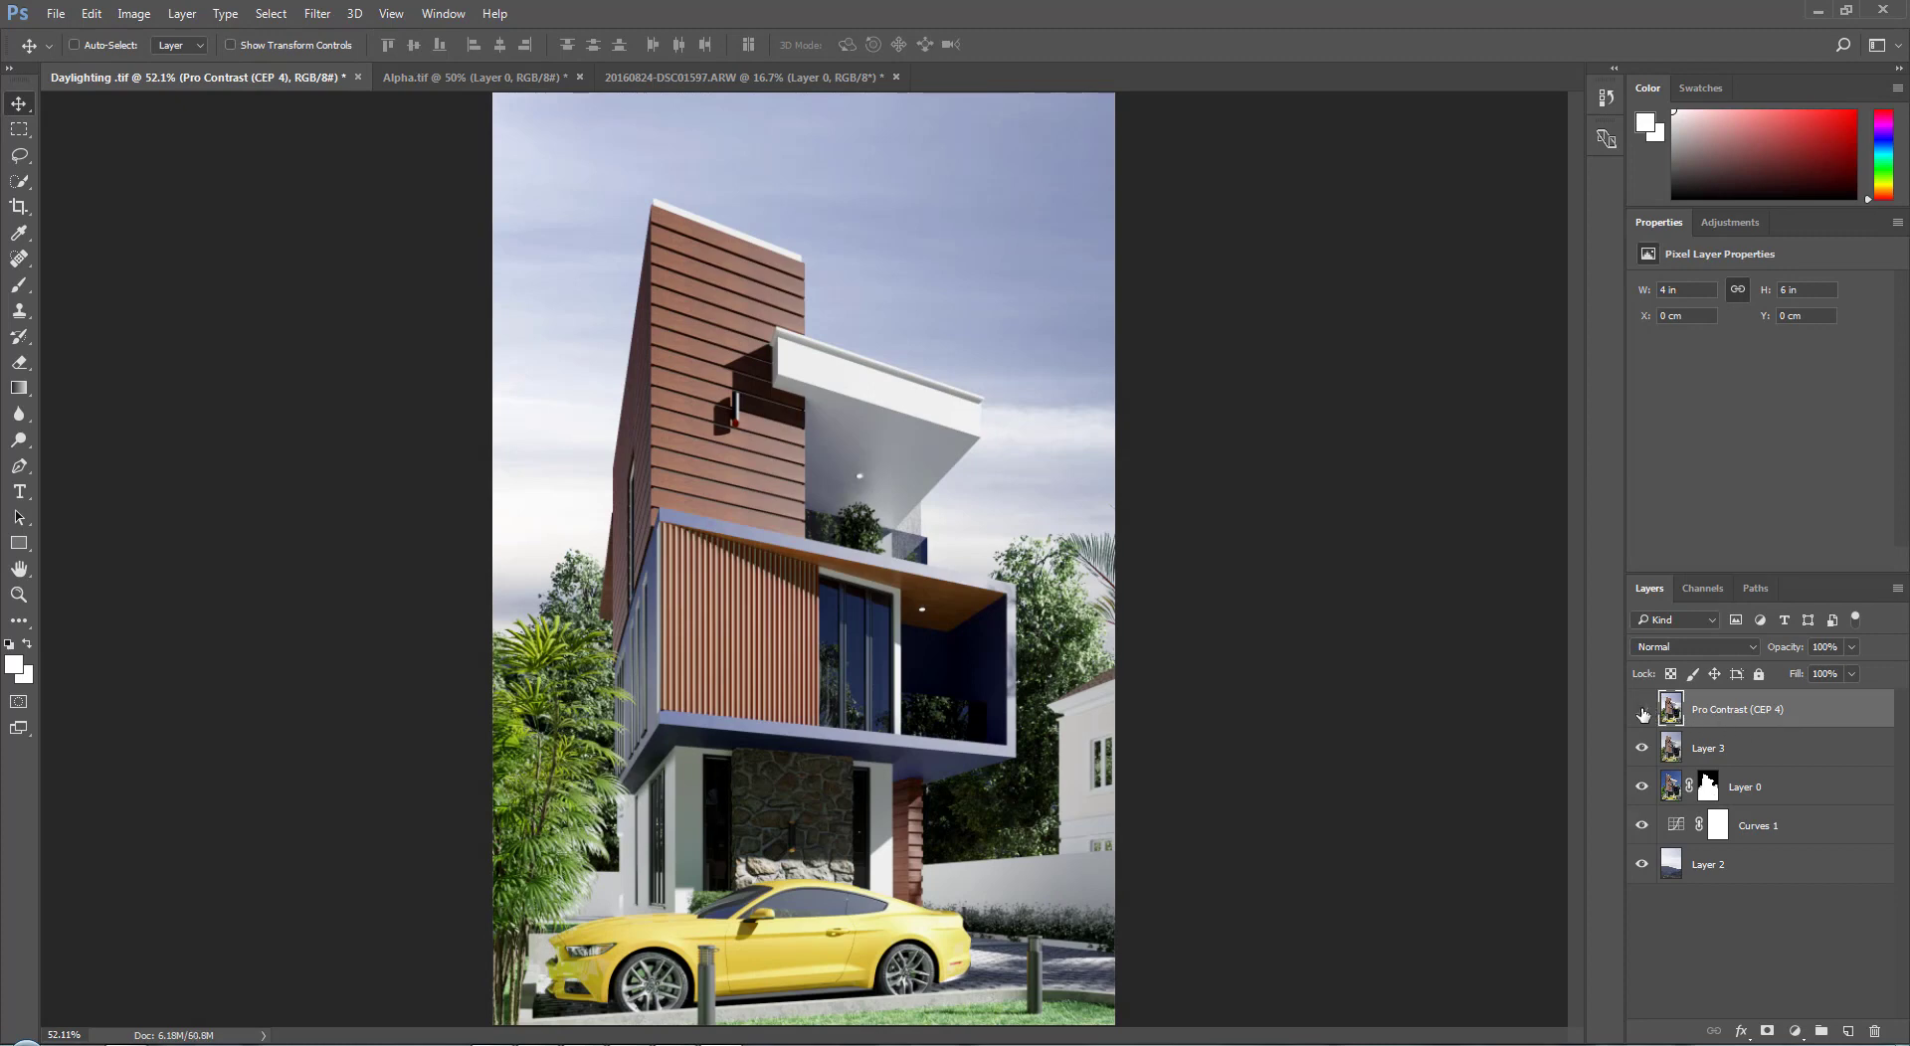
Step: Compare the image with and without the Pro Contrast layer, leaving the layer visible
{"action": "left_click", "coordinate": [1642, 712]}
{"action": "left_click", "coordinate": [1642, 712]}
{"action": "left_click", "coordinate": [1642, 712]}
{"action": "left_click", "coordinate": [1642, 712]}
{"action": "left_click", "coordinate": [1642, 713]}
{"action": "left_click", "coordinate": [1643, 710]}
{"action": "left_click", "coordinate": [1642, 711]}
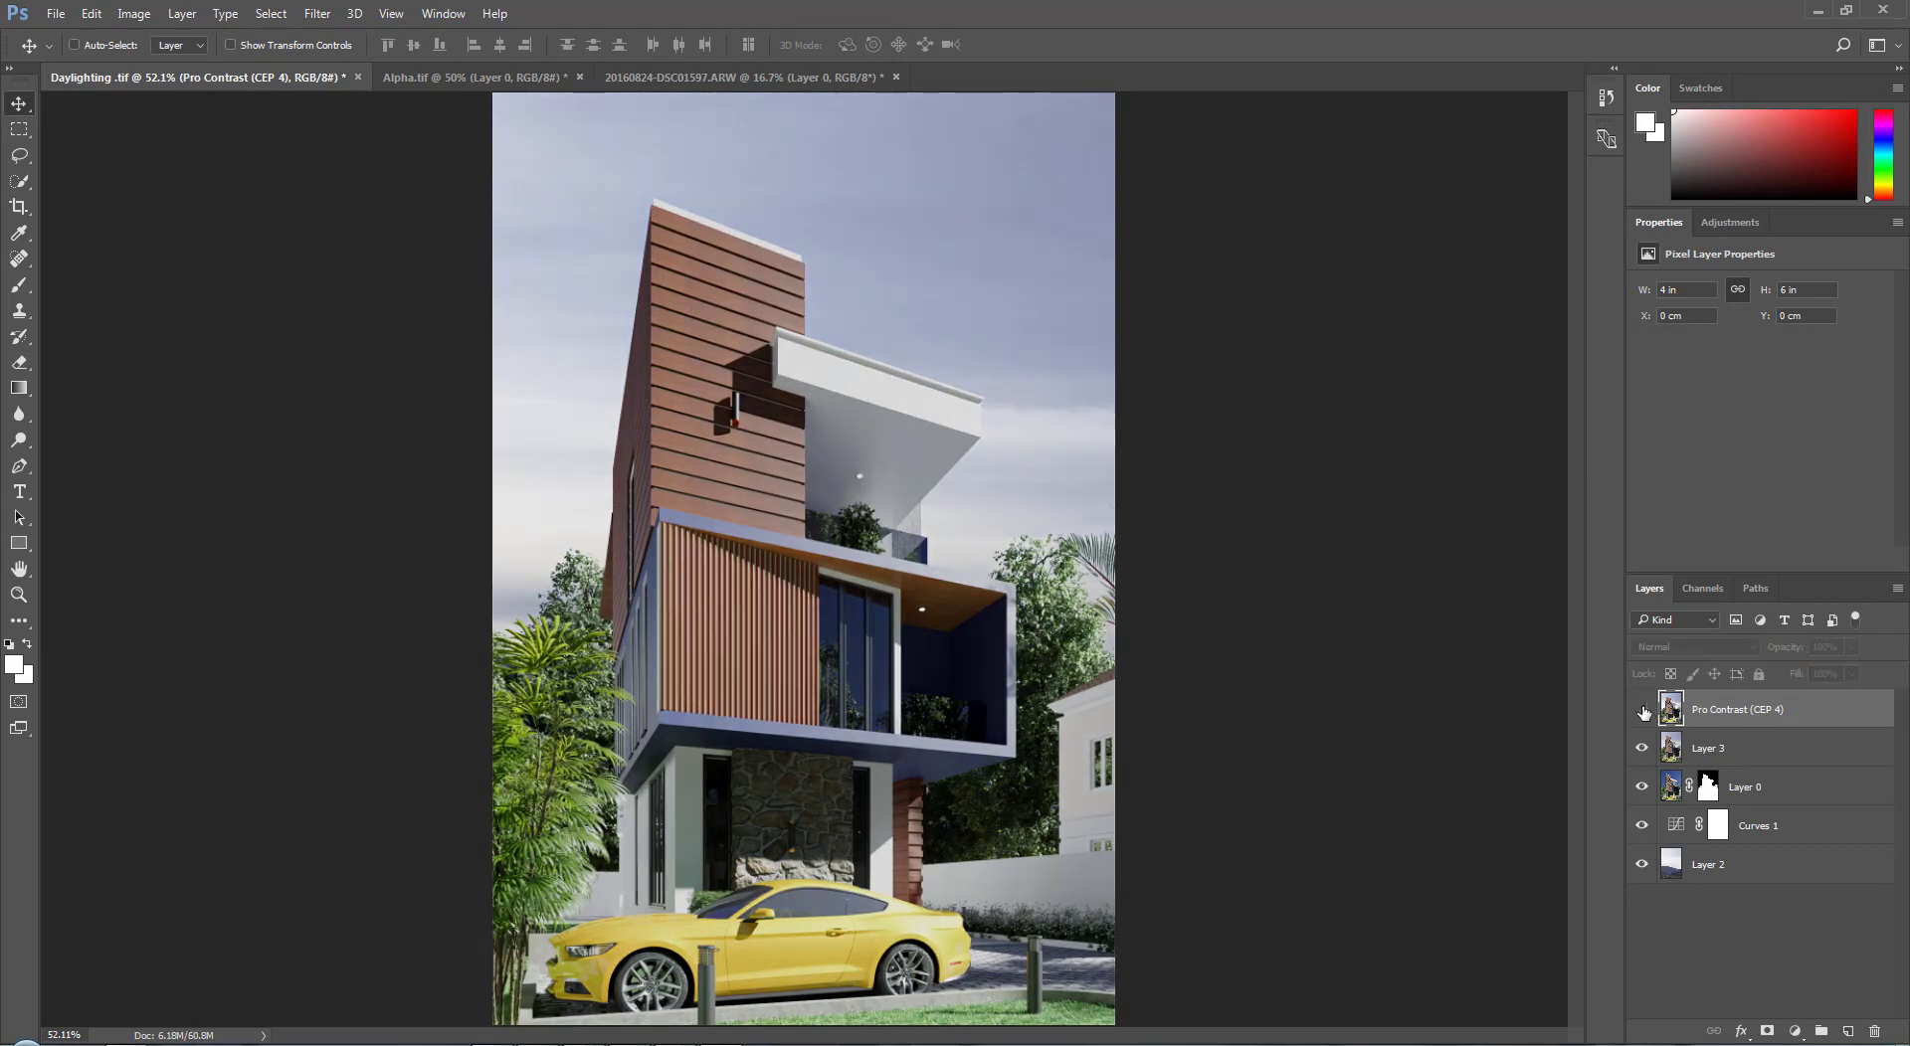
{"action": "left_click", "coordinate": [1642, 710]}
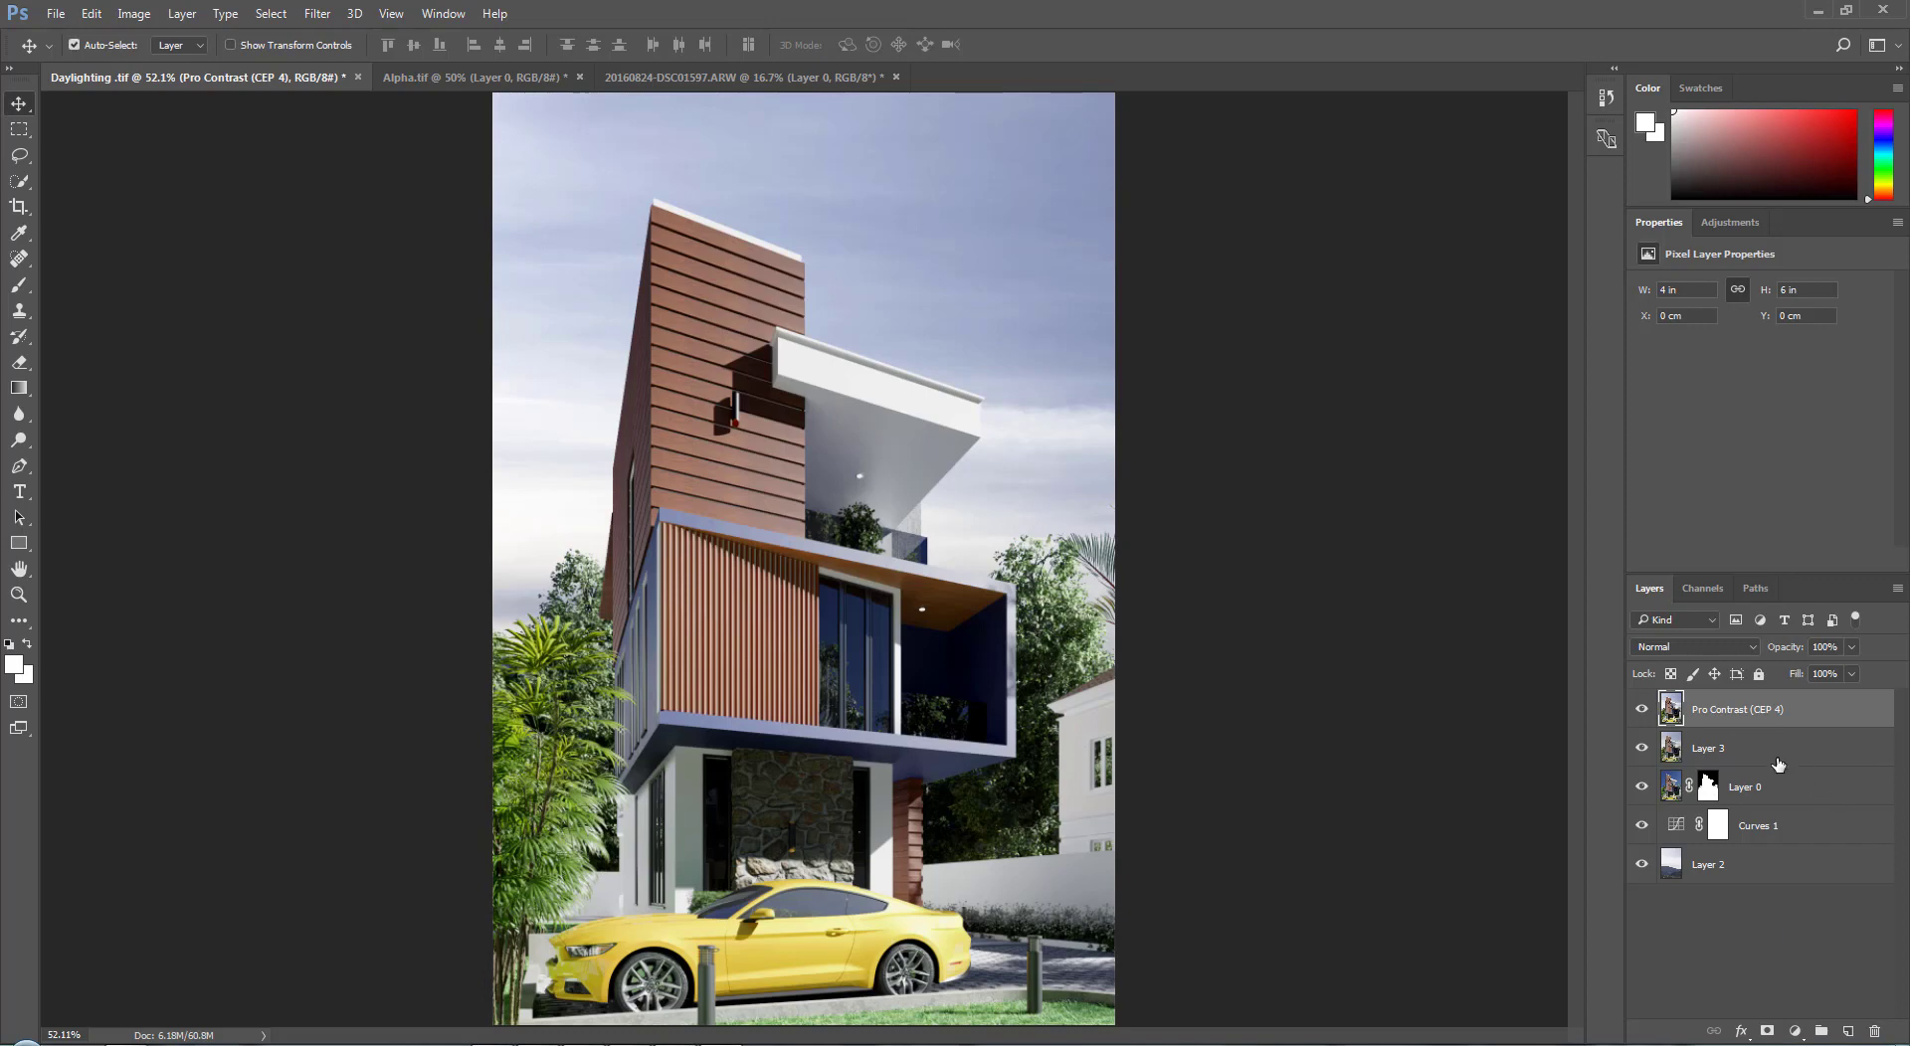
Step: Stamp all visible layers into a new top layer and apply Smart Sharpen at 200% amount, 1.0 px radius, and 10% noise reduction
{"action": "key", "text": "ctrl+alt+shift+e"}
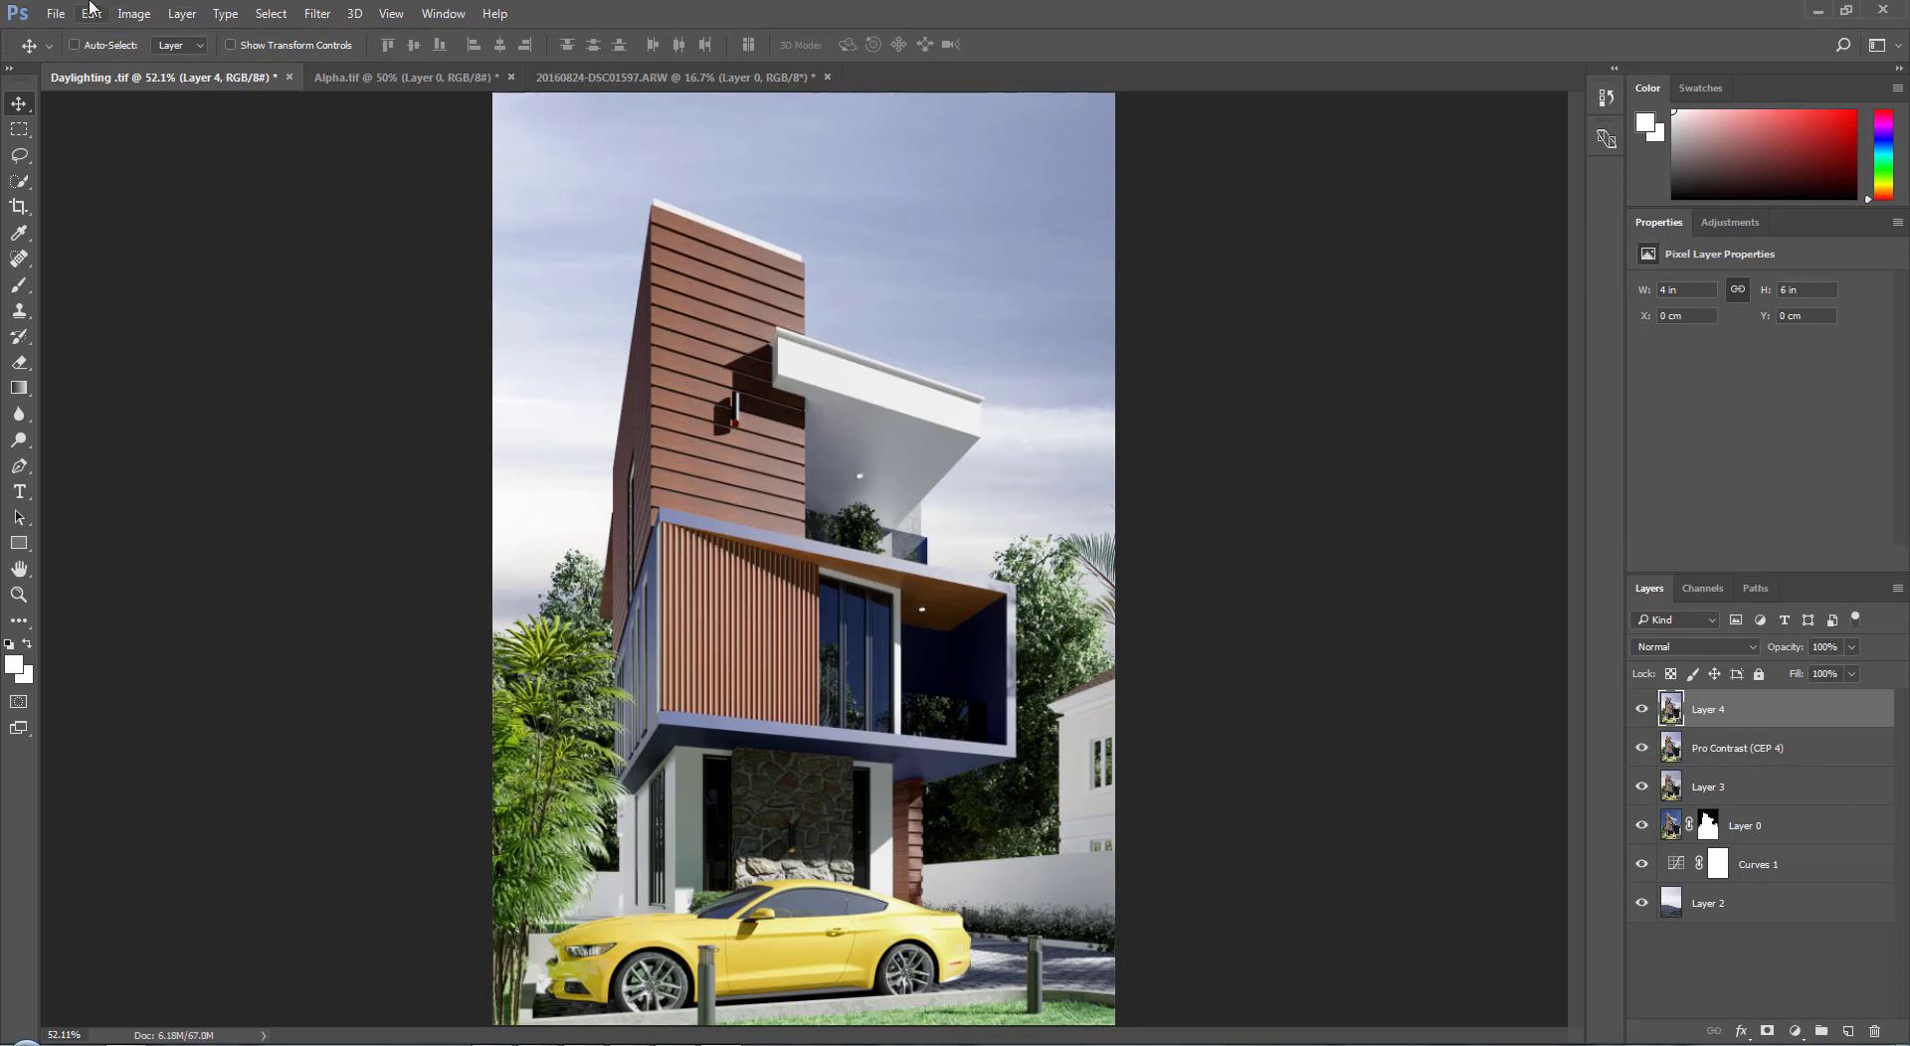
{"action": "left_click", "coordinate": [317, 14]}
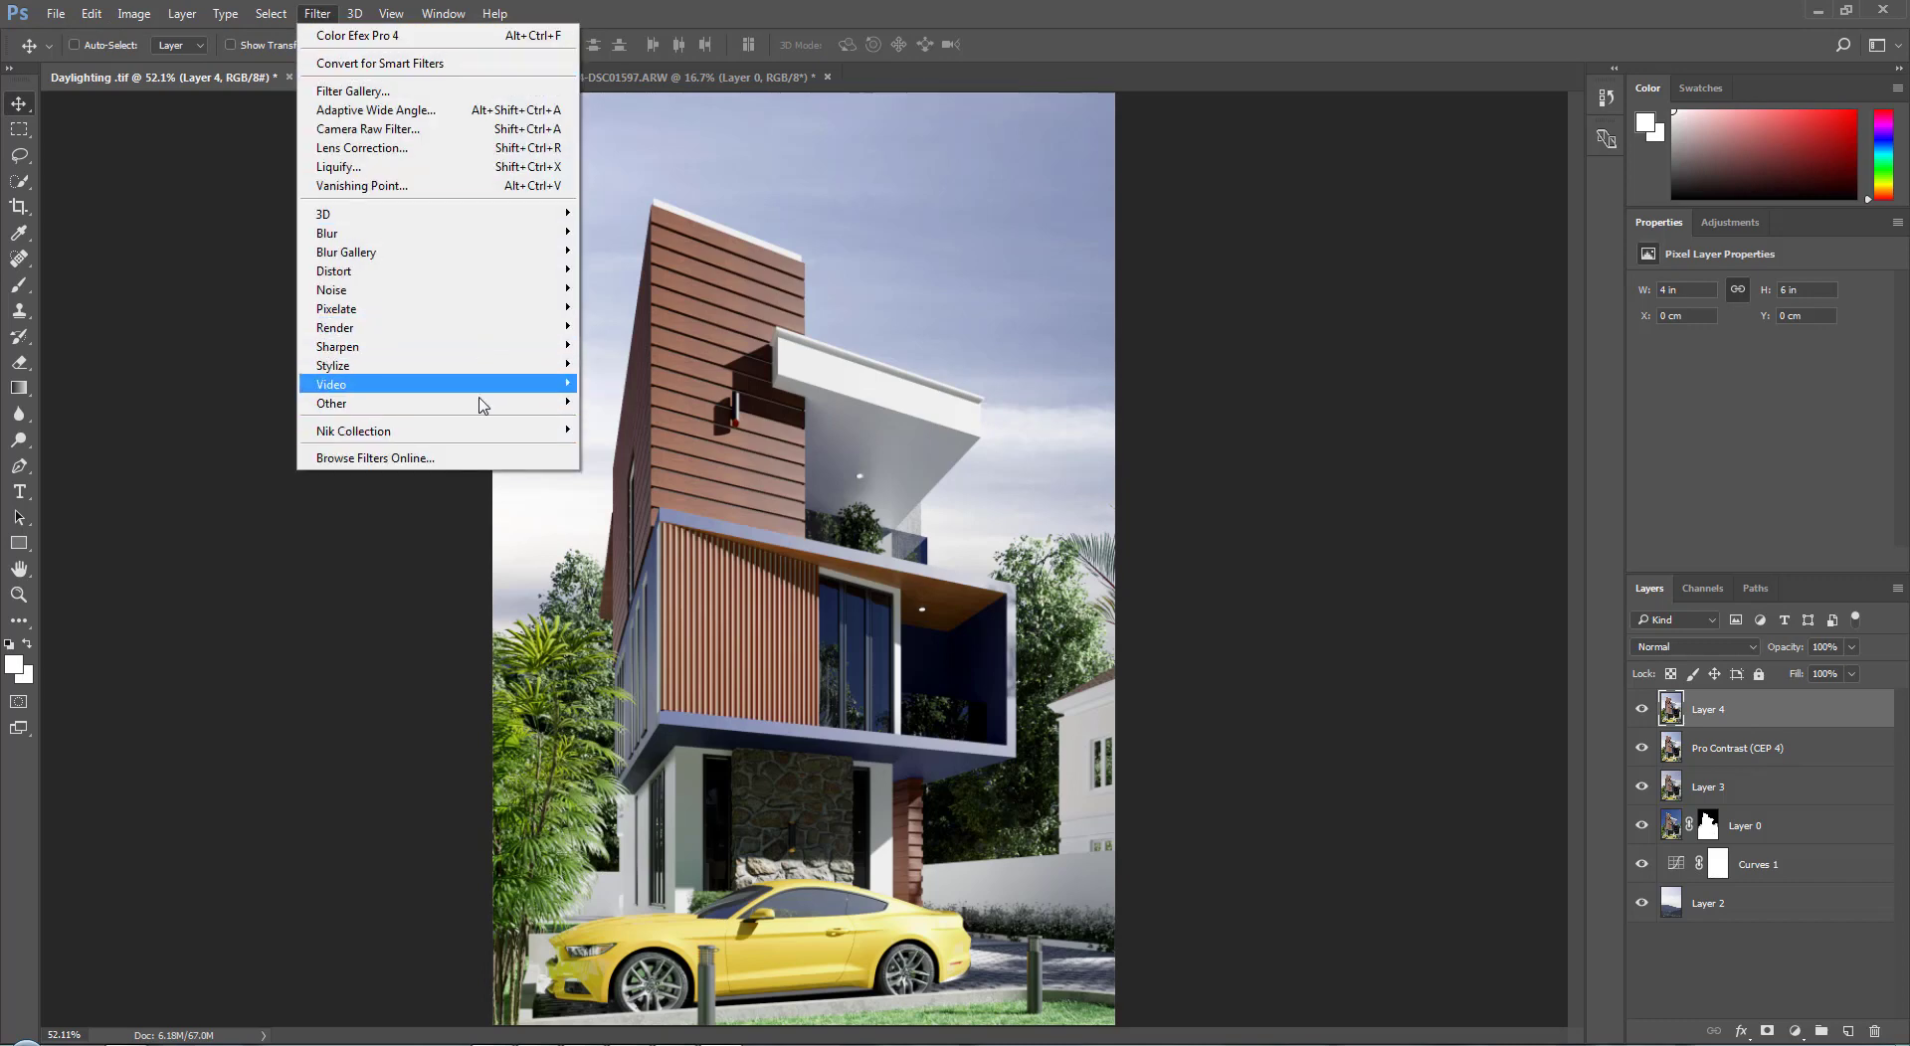
{"action": "mouse_move", "coordinate": [516, 349]}
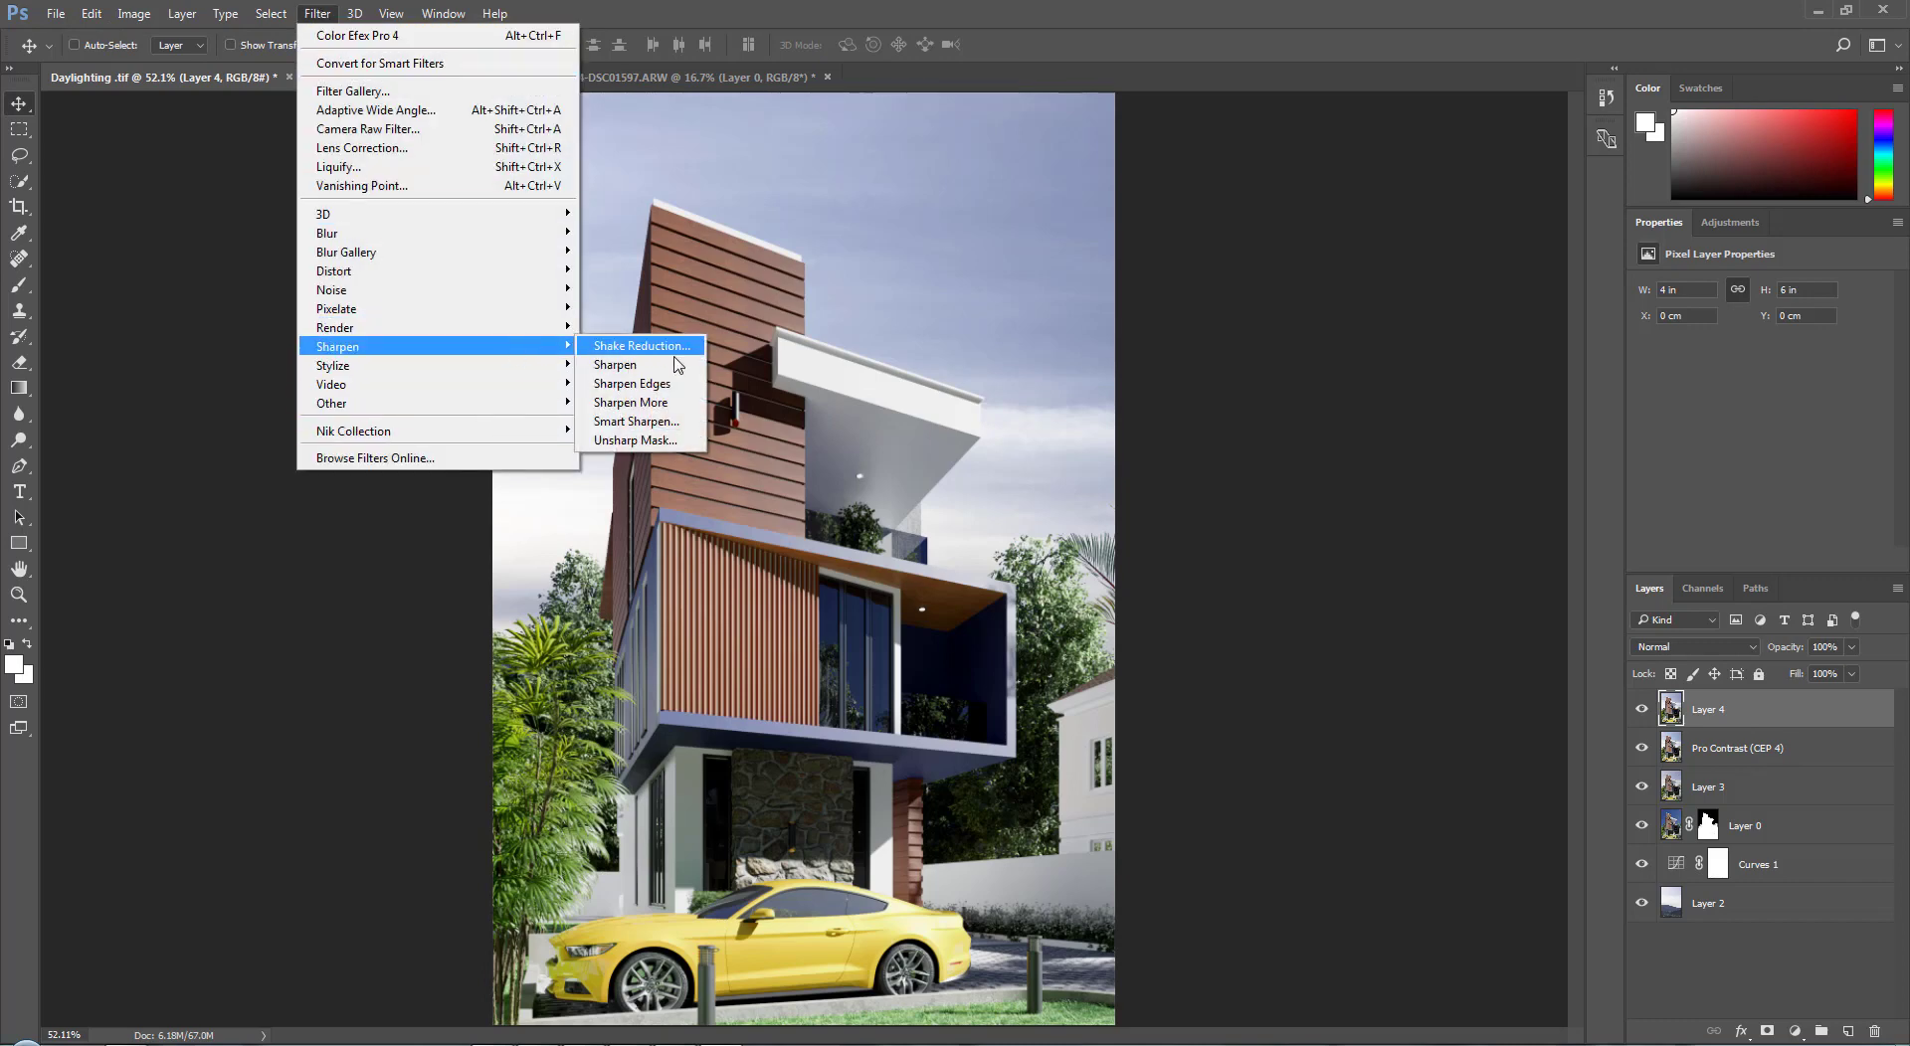
{"action": "left_click", "coordinate": [637, 421]}
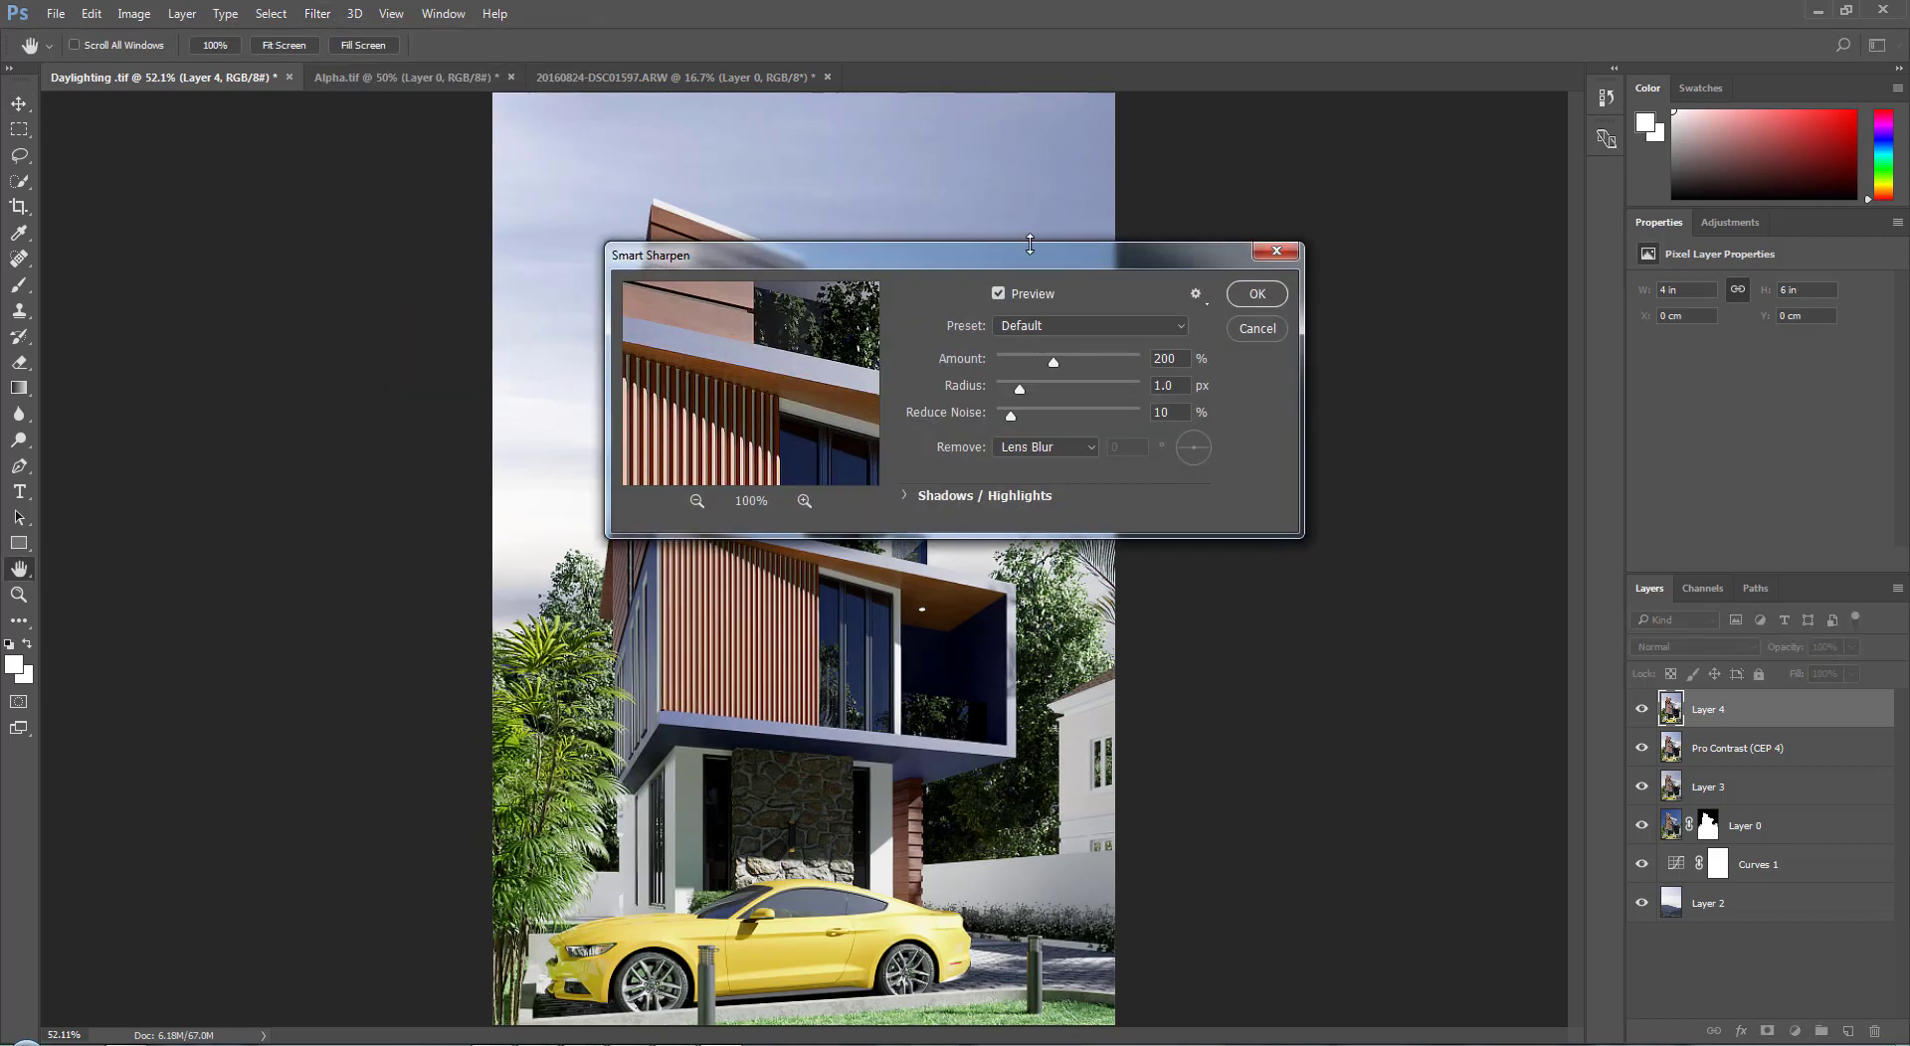
{"action": "left_click_drag", "start_coordinate": [992, 267], "coordinate": [405, 194]}
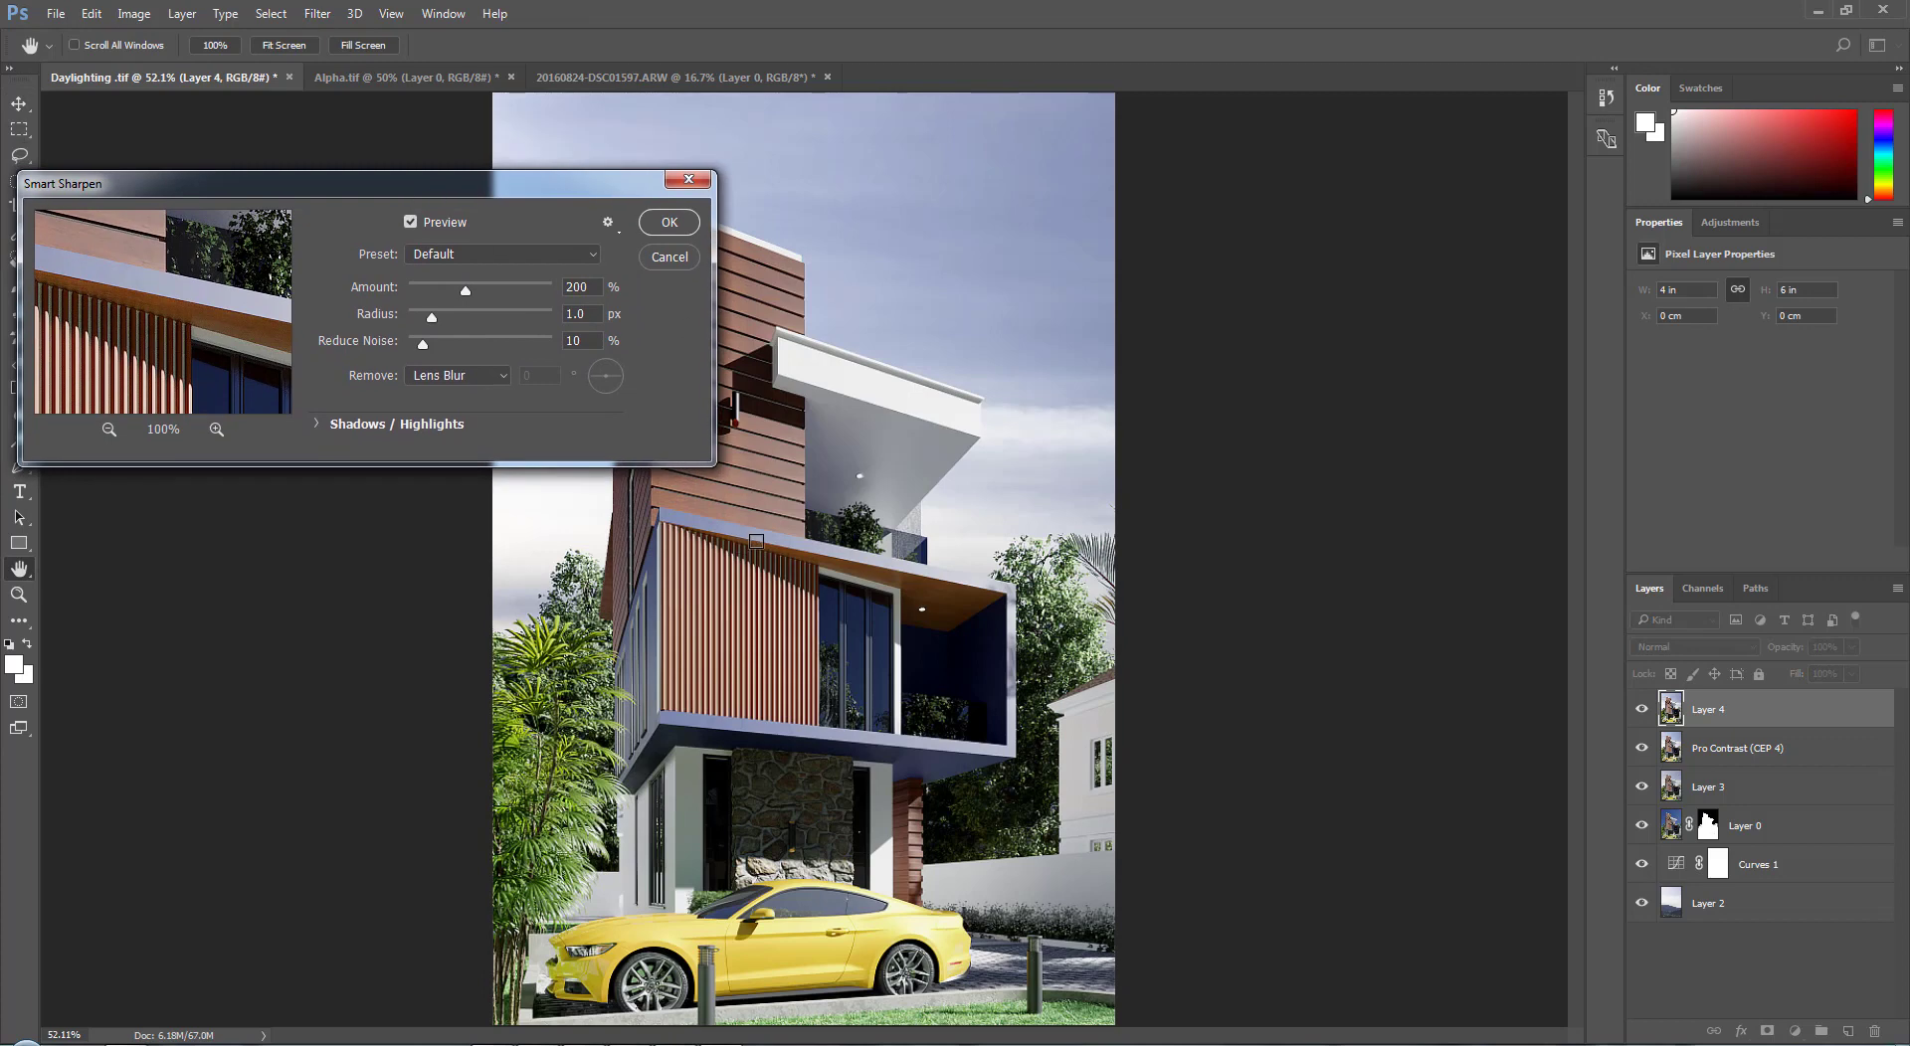
{"action": "left_click", "coordinate": [667, 225]}
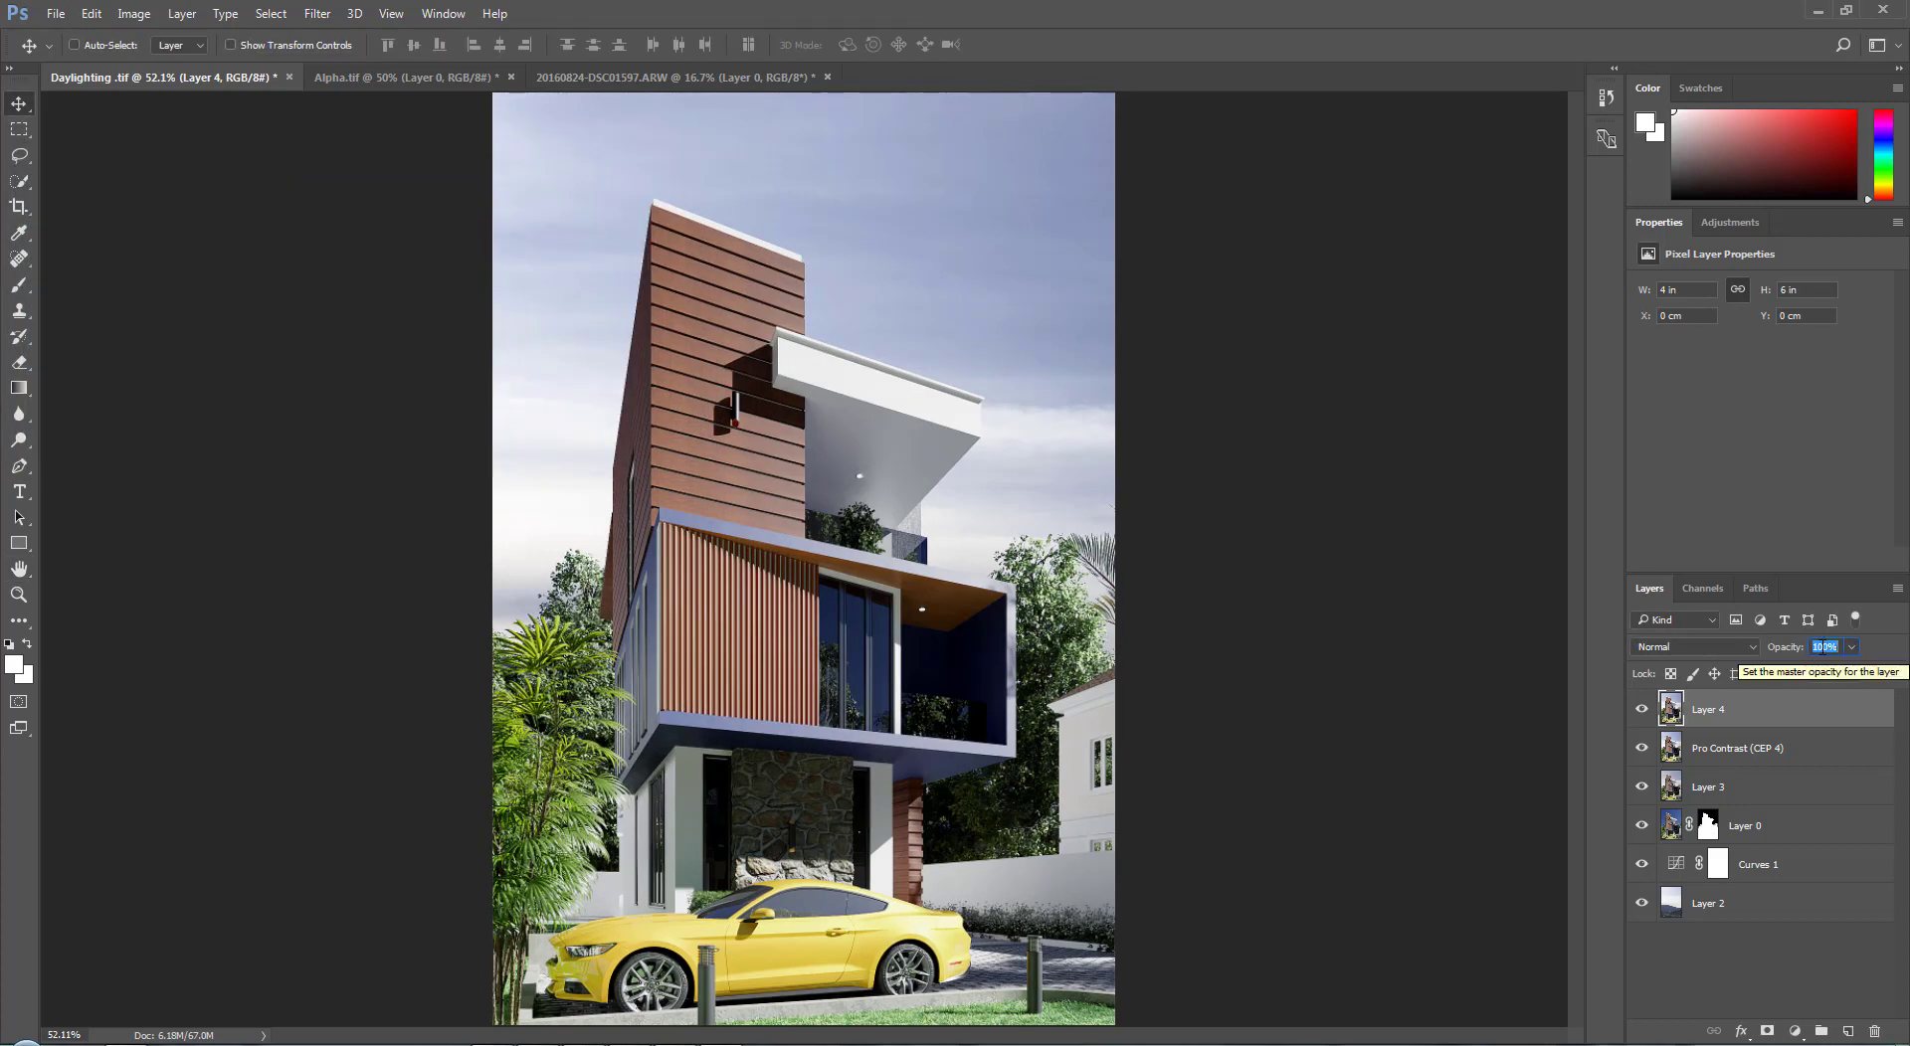
Step: Set the sharpened layer's opacity to 30% and clear the layer selection
{"action": "type", "text": "30"}
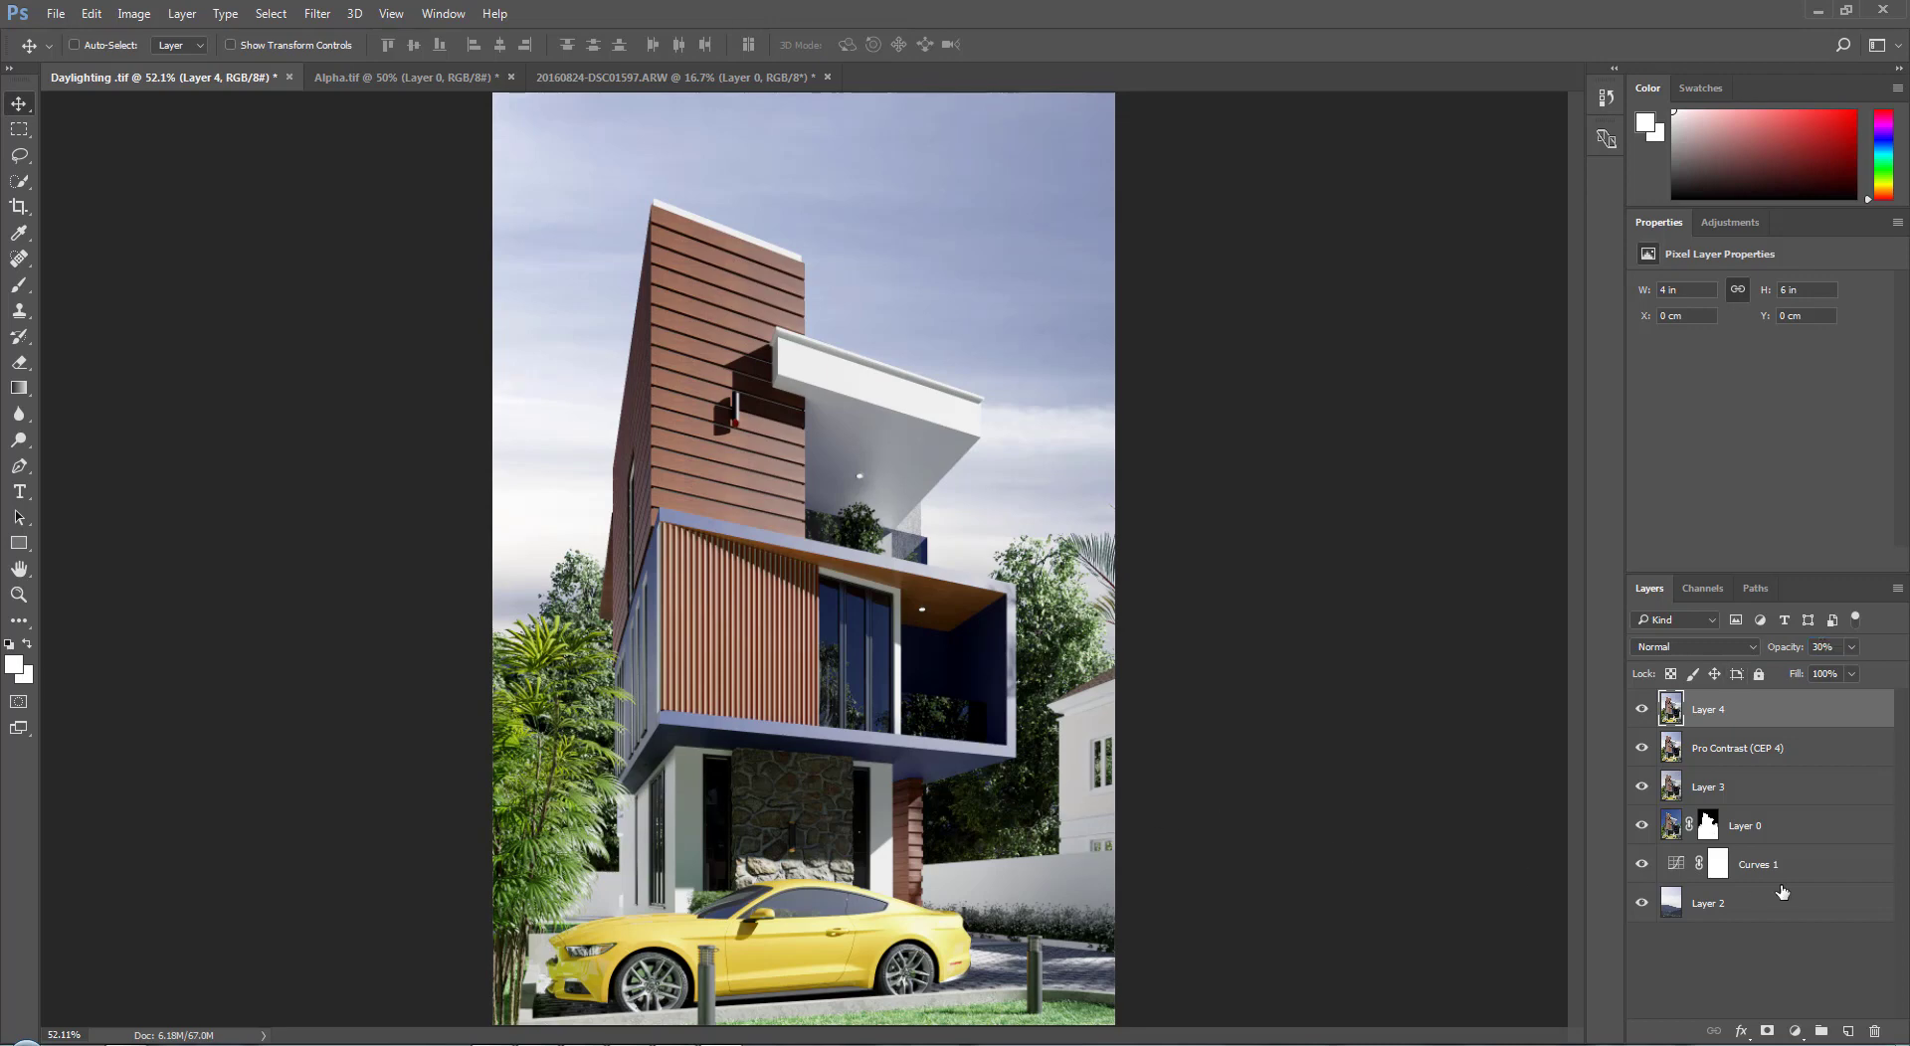
{"action": "left_click", "coordinate": [1693, 980]}
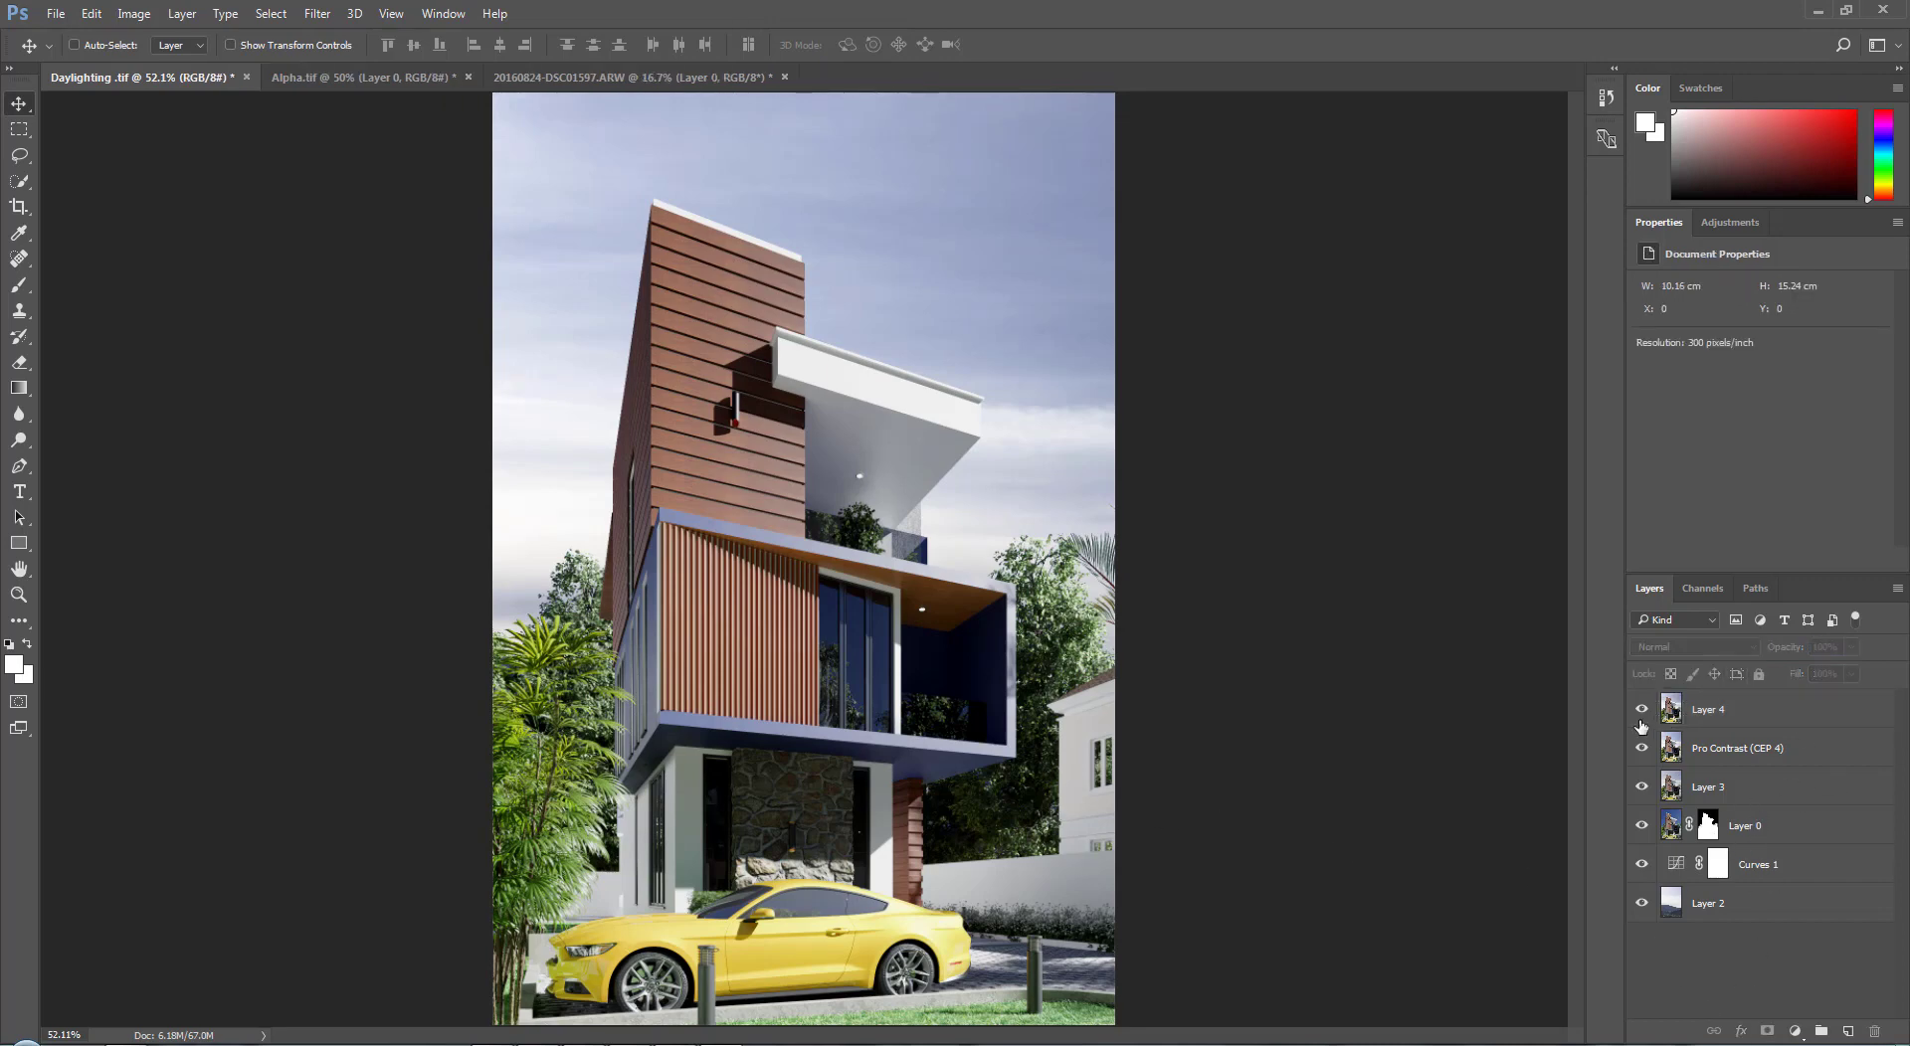
Step: Add a Curves adjustment layer above all layers, slightly lift the highlights with one point, and place a shadow control point near the diagonal
{"action": "left_click", "coordinate": [1806, 1028]}
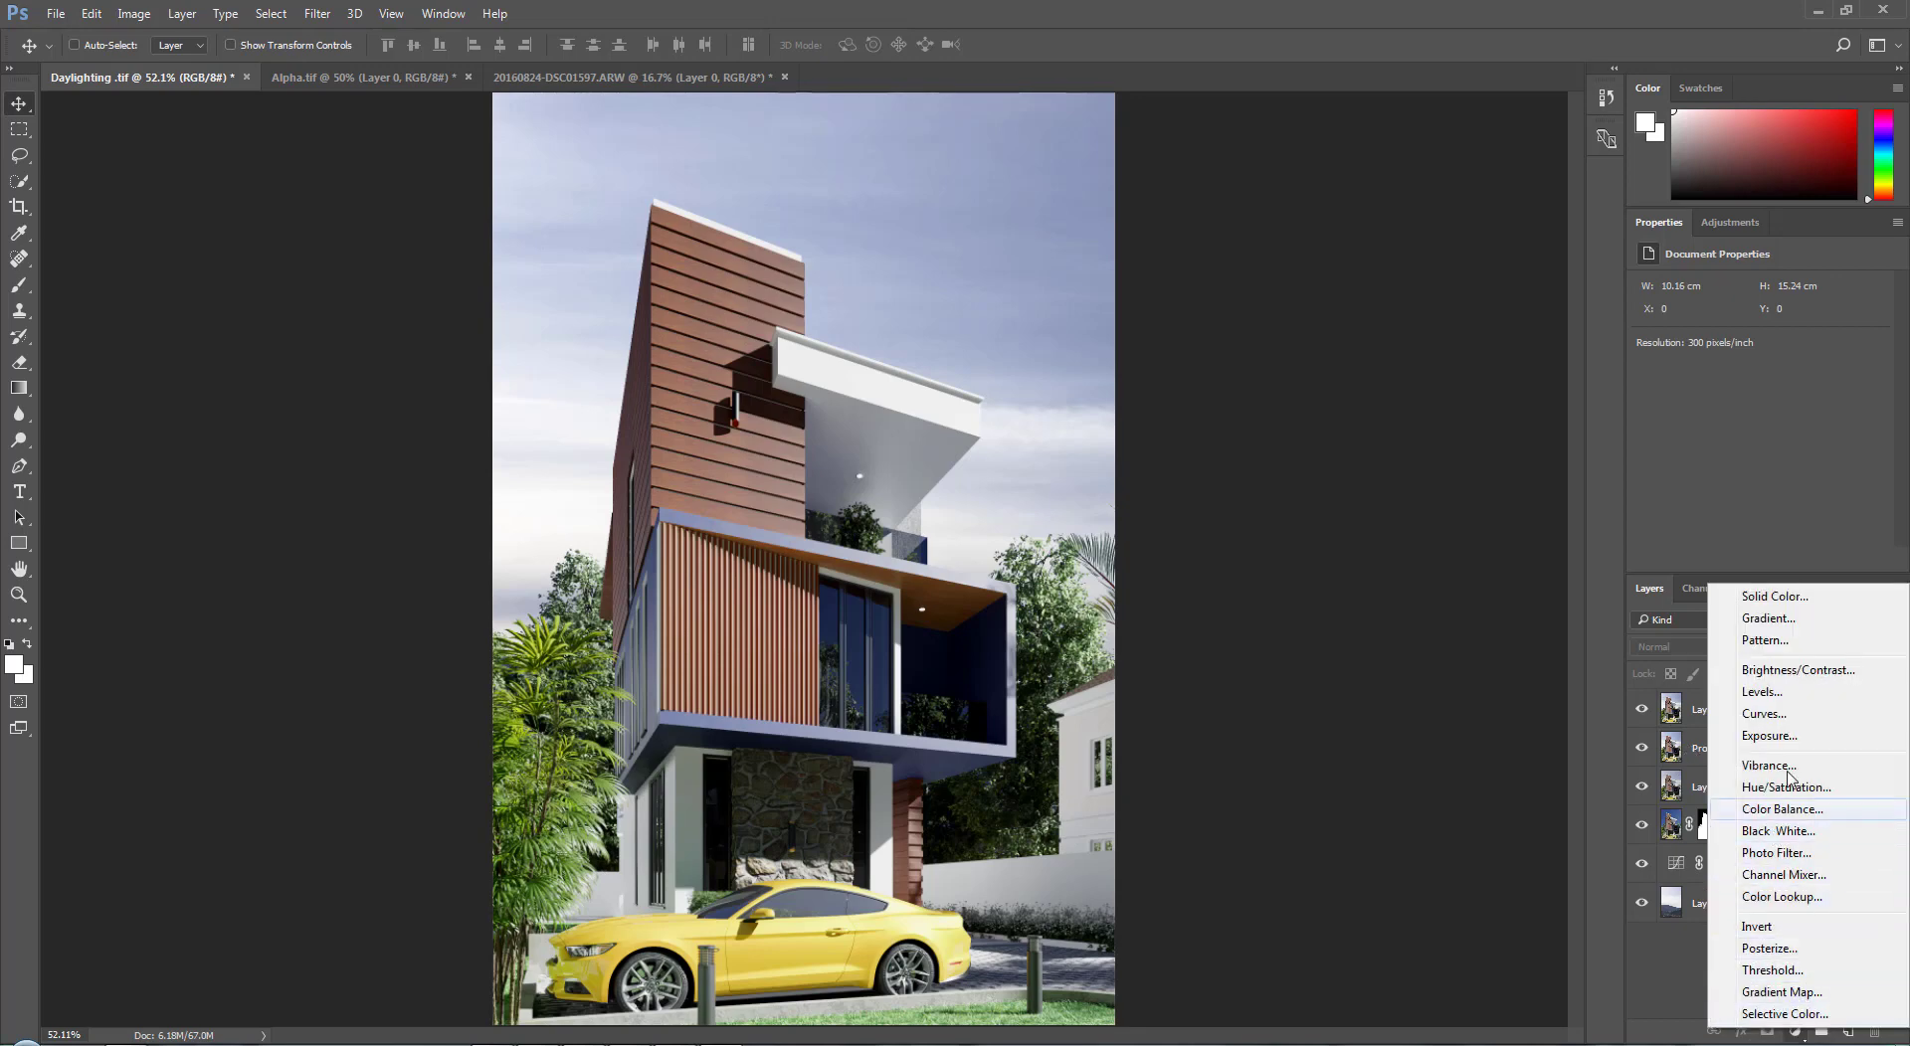
{"action": "left_click", "coordinate": [1777, 716]}
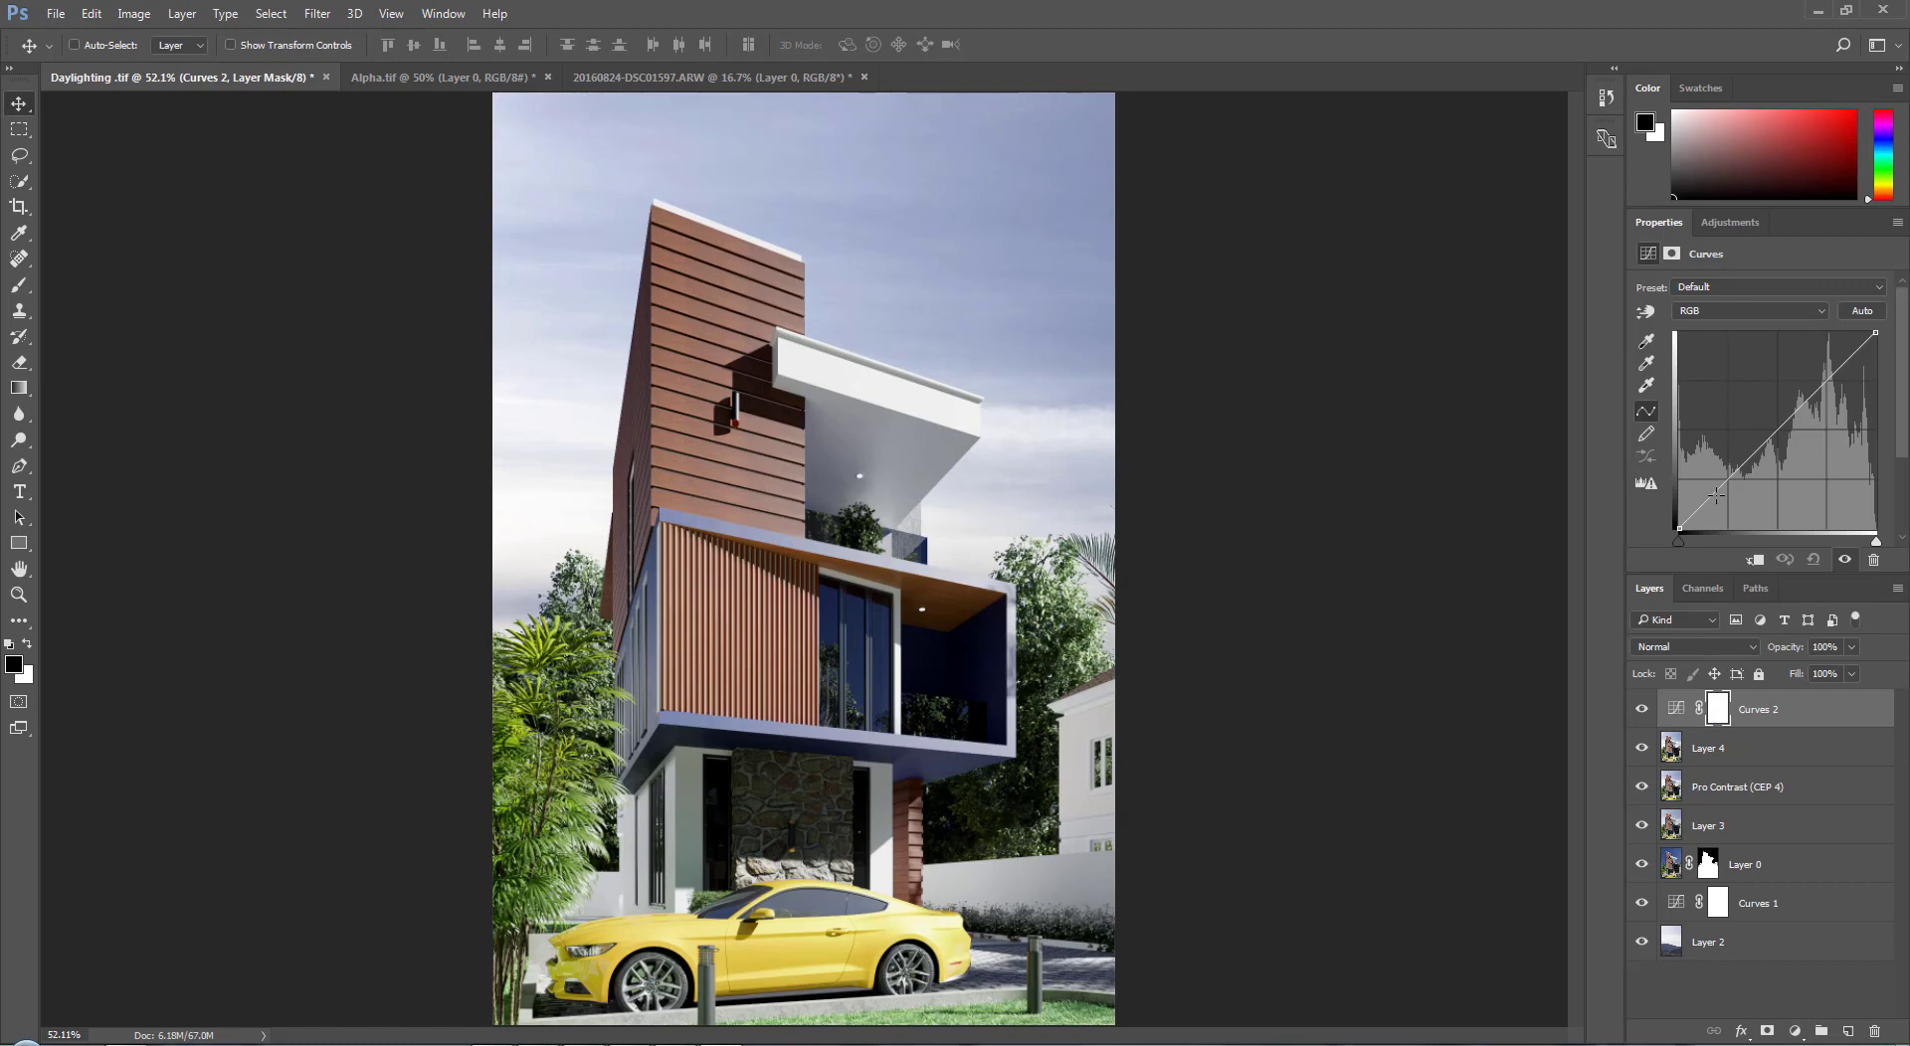
{"action": "left_click", "coordinate": [1715, 494]}
{"action": "left_click_drag", "start_coordinate": [1847, 366], "coordinate": [1852, 348]}
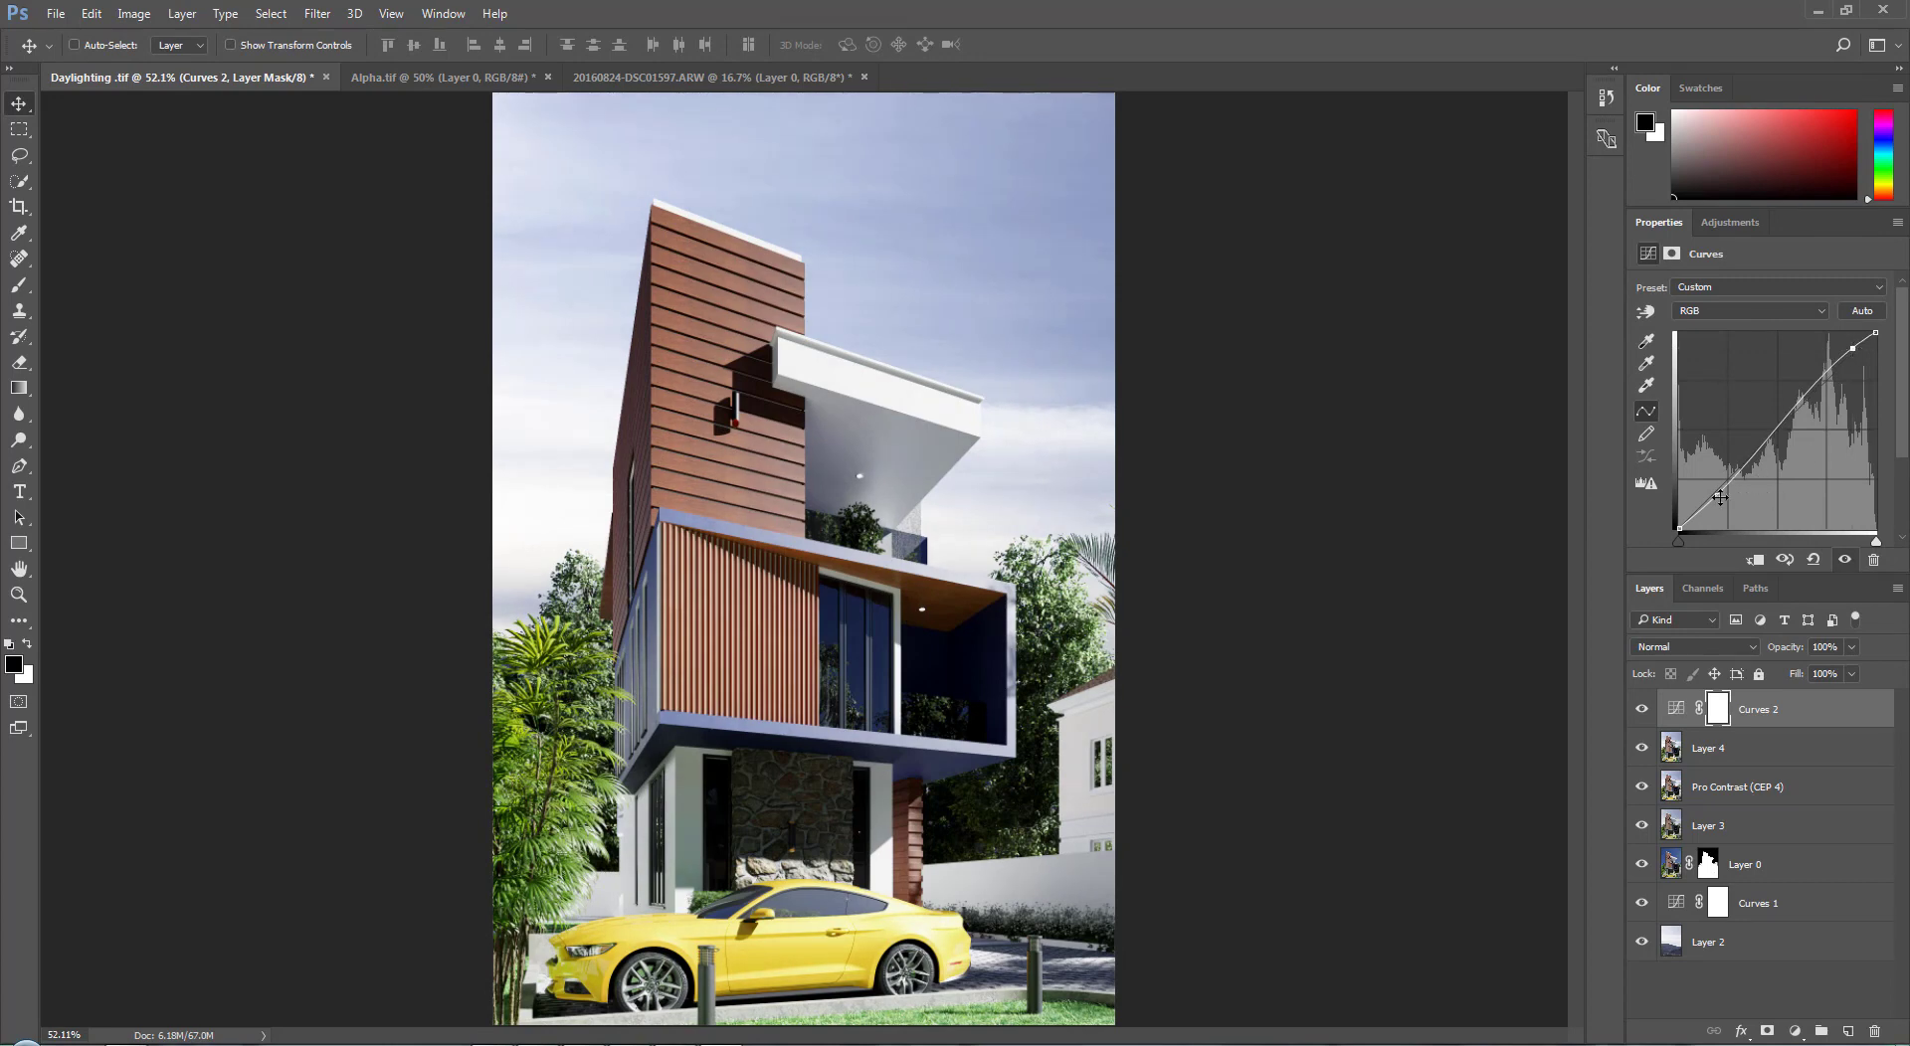
{"action": "left_click_drag", "start_coordinate": [1720, 497], "coordinate": [1712, 494]}
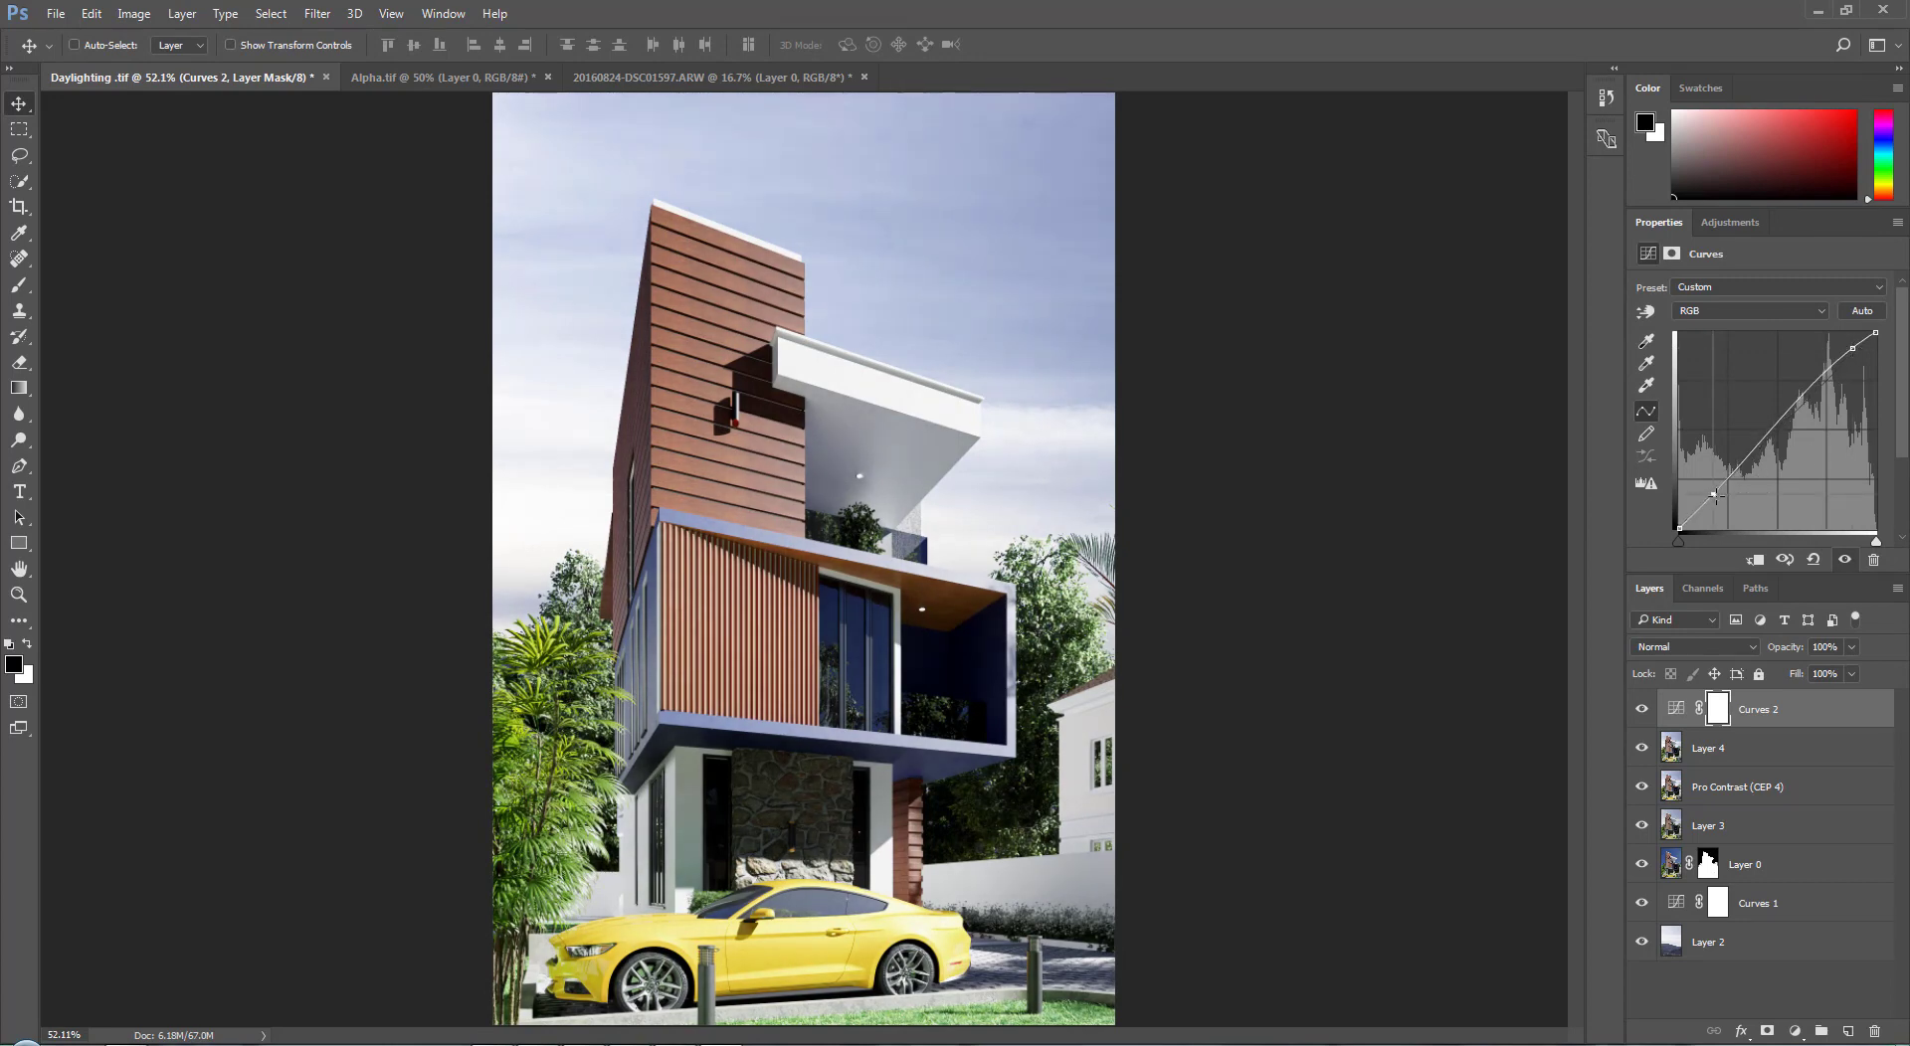
{"action": "left_click", "coordinate": [1765, 992]}
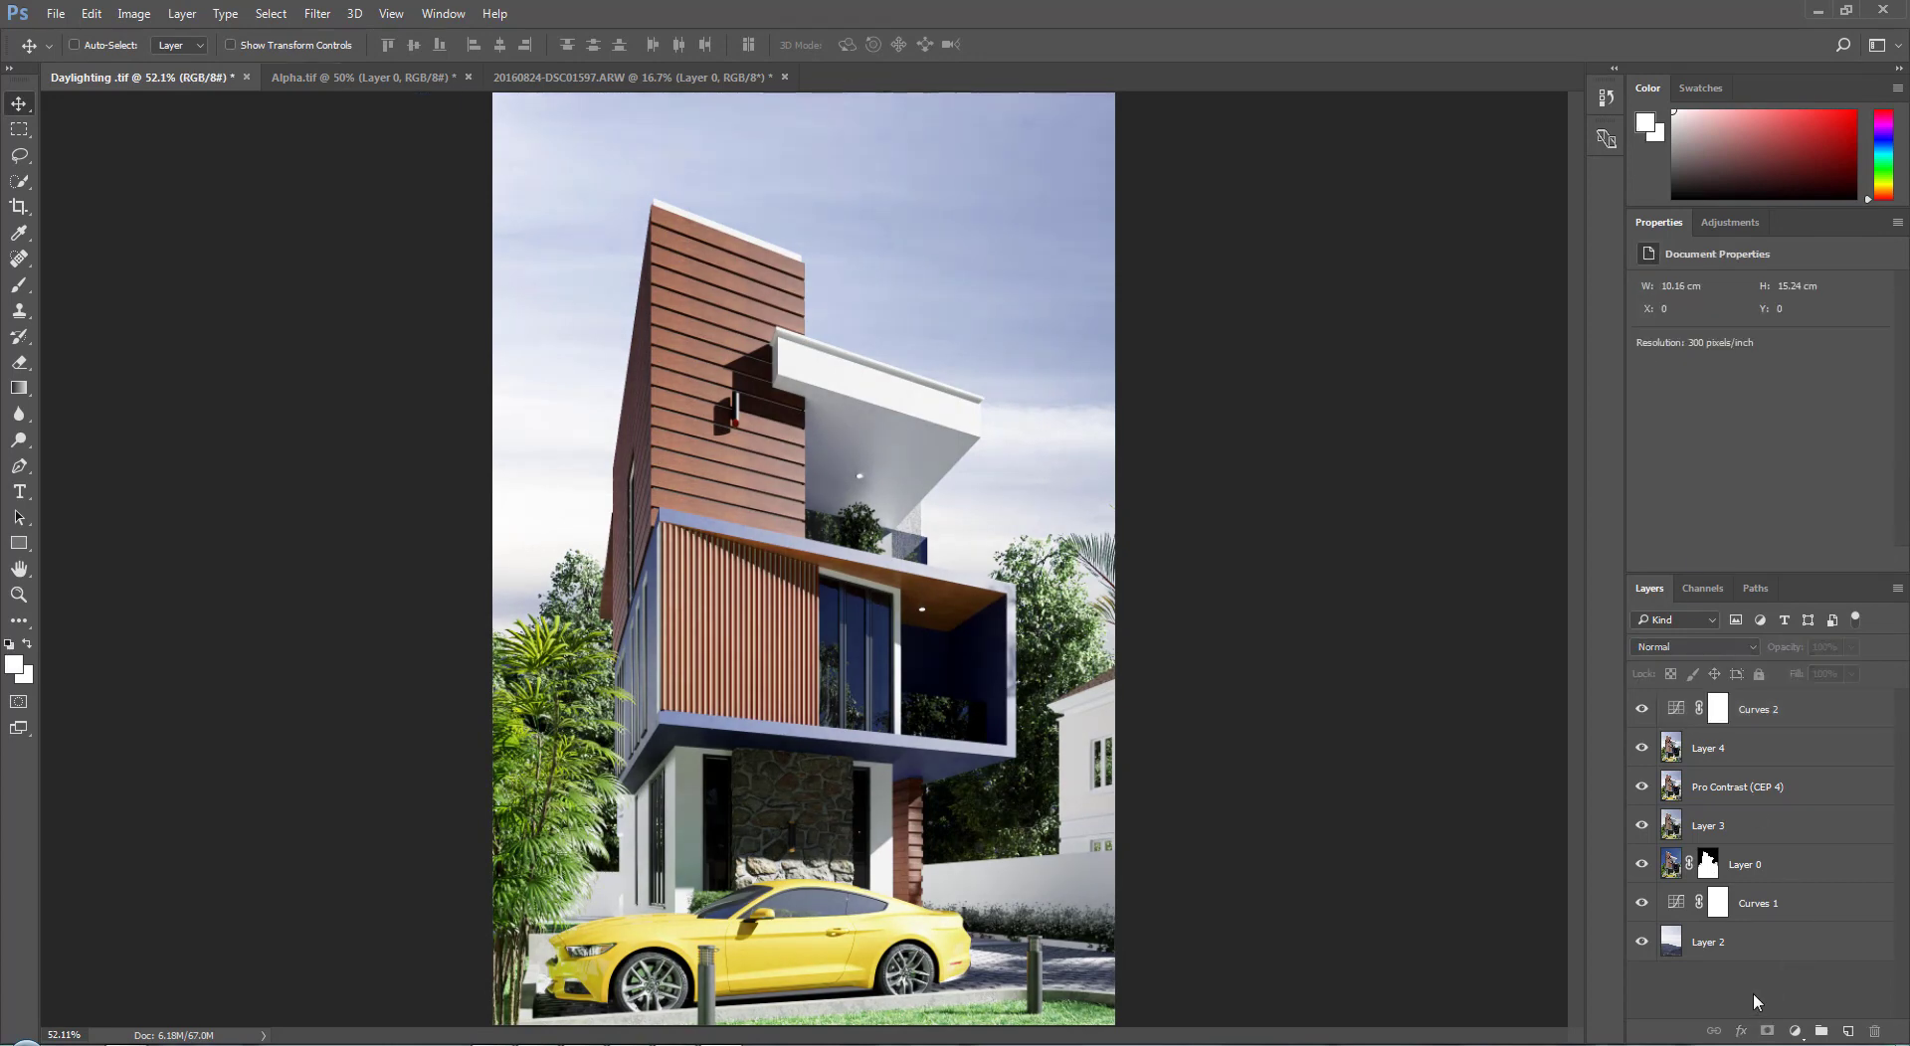
Step: Compare the image with and without the new Curves adjustment, leaving it visible
{"action": "left_click", "coordinate": [1642, 711]}
{"action": "left_click", "coordinate": [1642, 711]}
{"action": "left_click", "coordinate": [1642, 710]}
{"action": "left_click", "coordinate": [1642, 710]}
{"action": "left_click", "coordinate": [1642, 710]}
{"action": "left_click", "coordinate": [1642, 710]}
{"action": "left_click", "coordinate": [1642, 710]}
{"action": "left_click", "coordinate": [1642, 710]}
Step: Stamp all visible layers into a new top layer and apply the Camera Raw Filter with Shadows +37 and Blacks +23
{"action": "left_click", "coordinate": [1760, 712]}
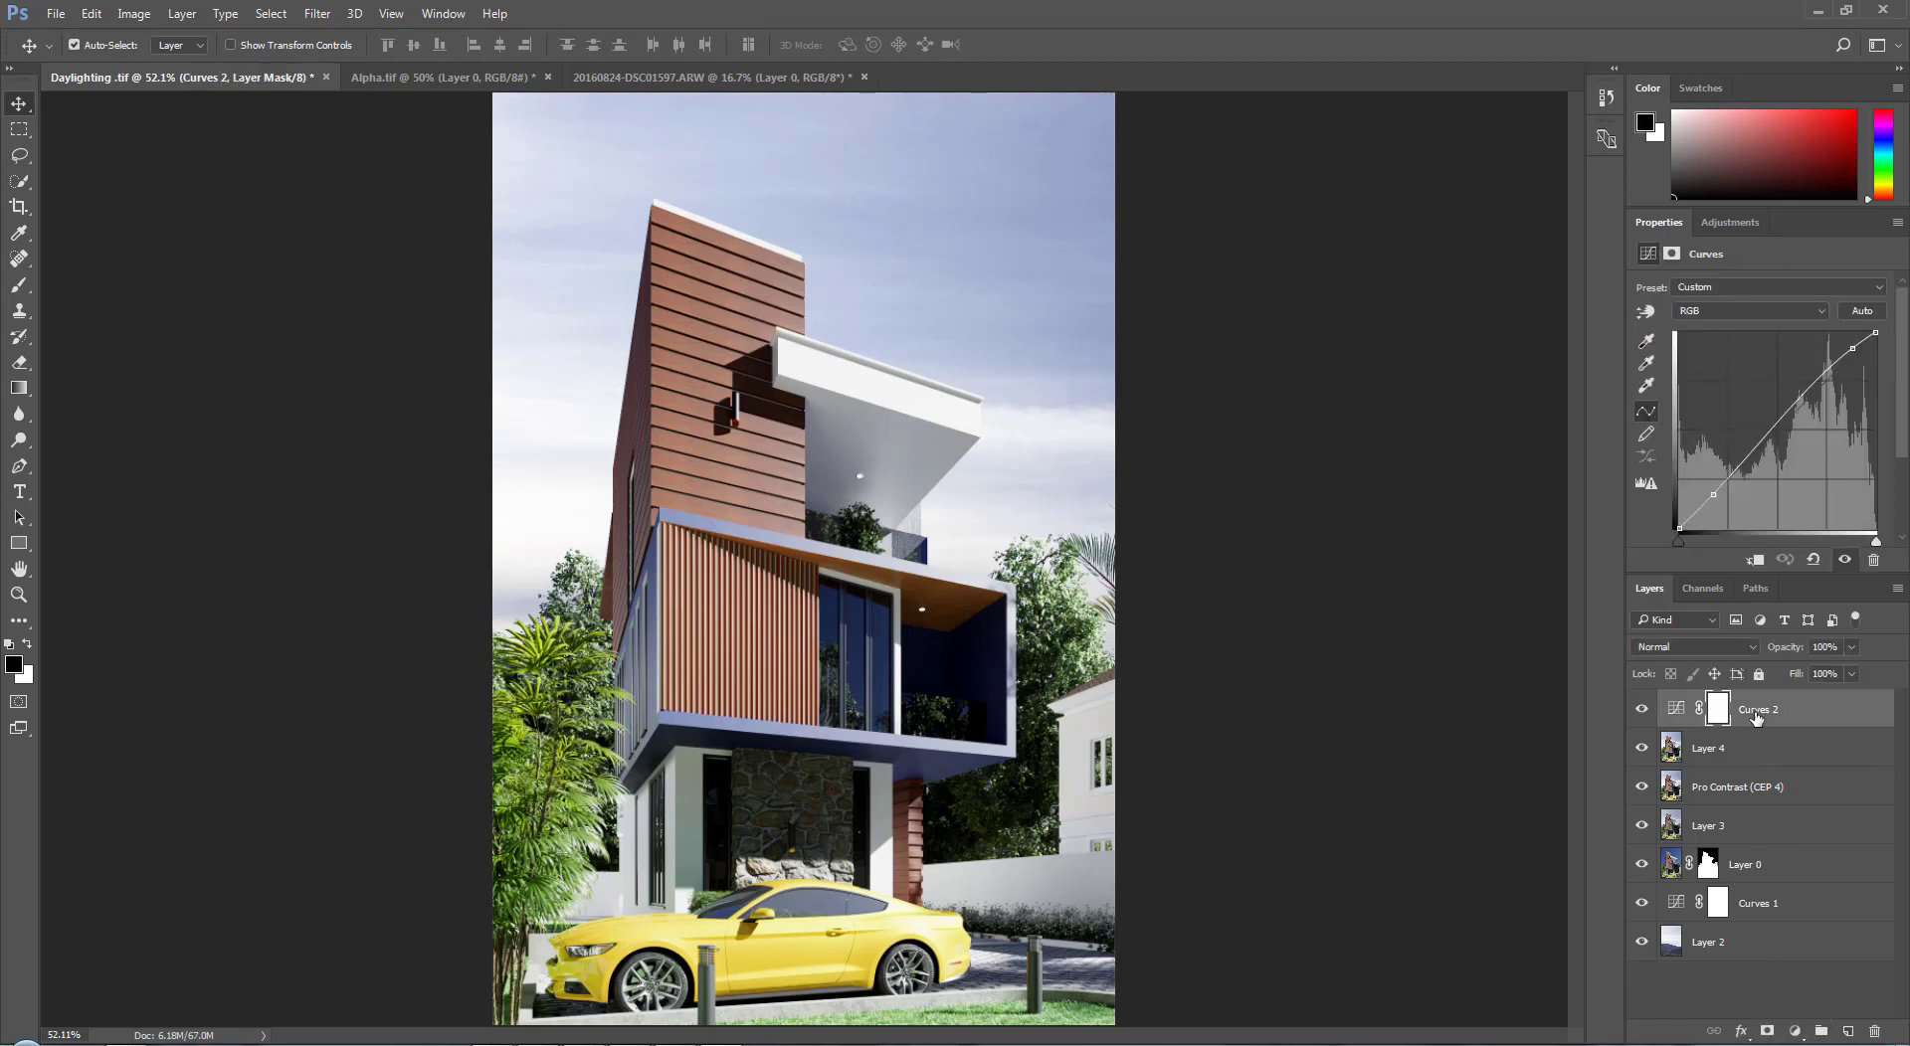
{"action": "key", "text": "ctrl+shift+alt+e"}
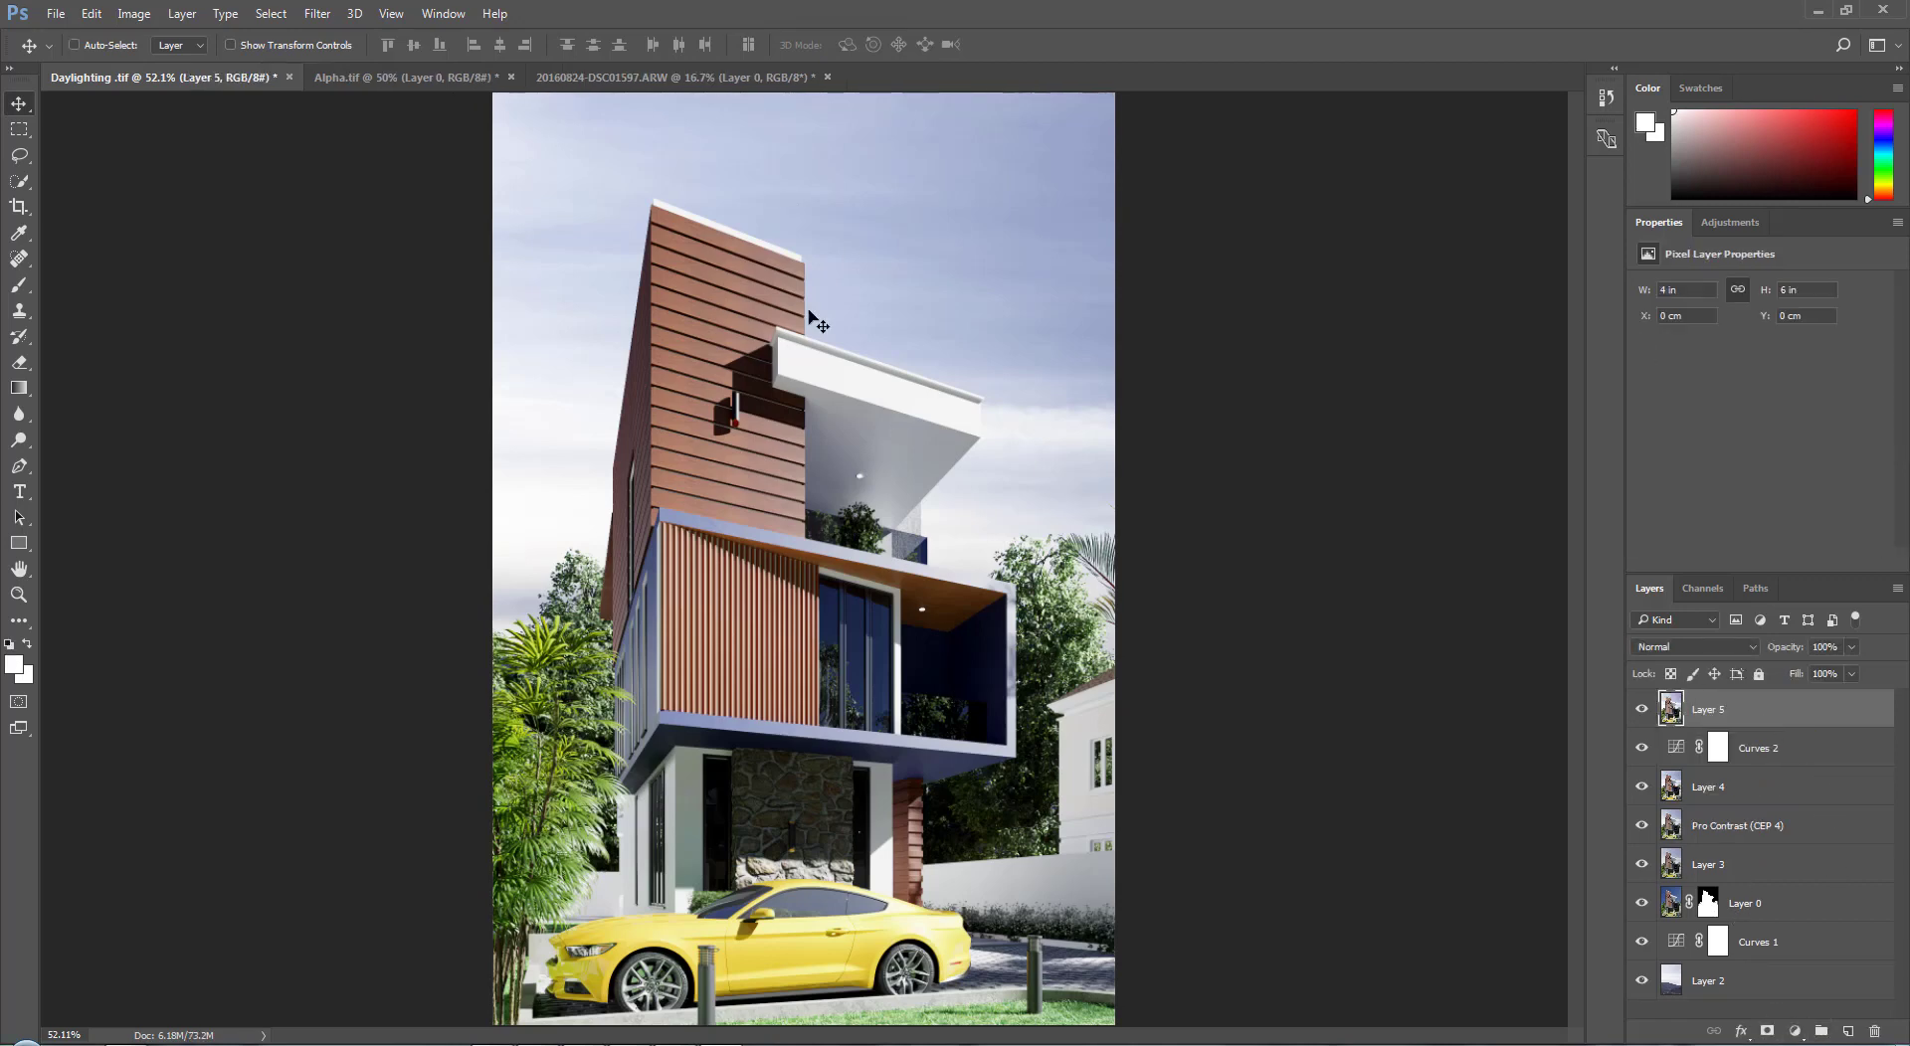
{"action": "left_click", "coordinate": [318, 13]}
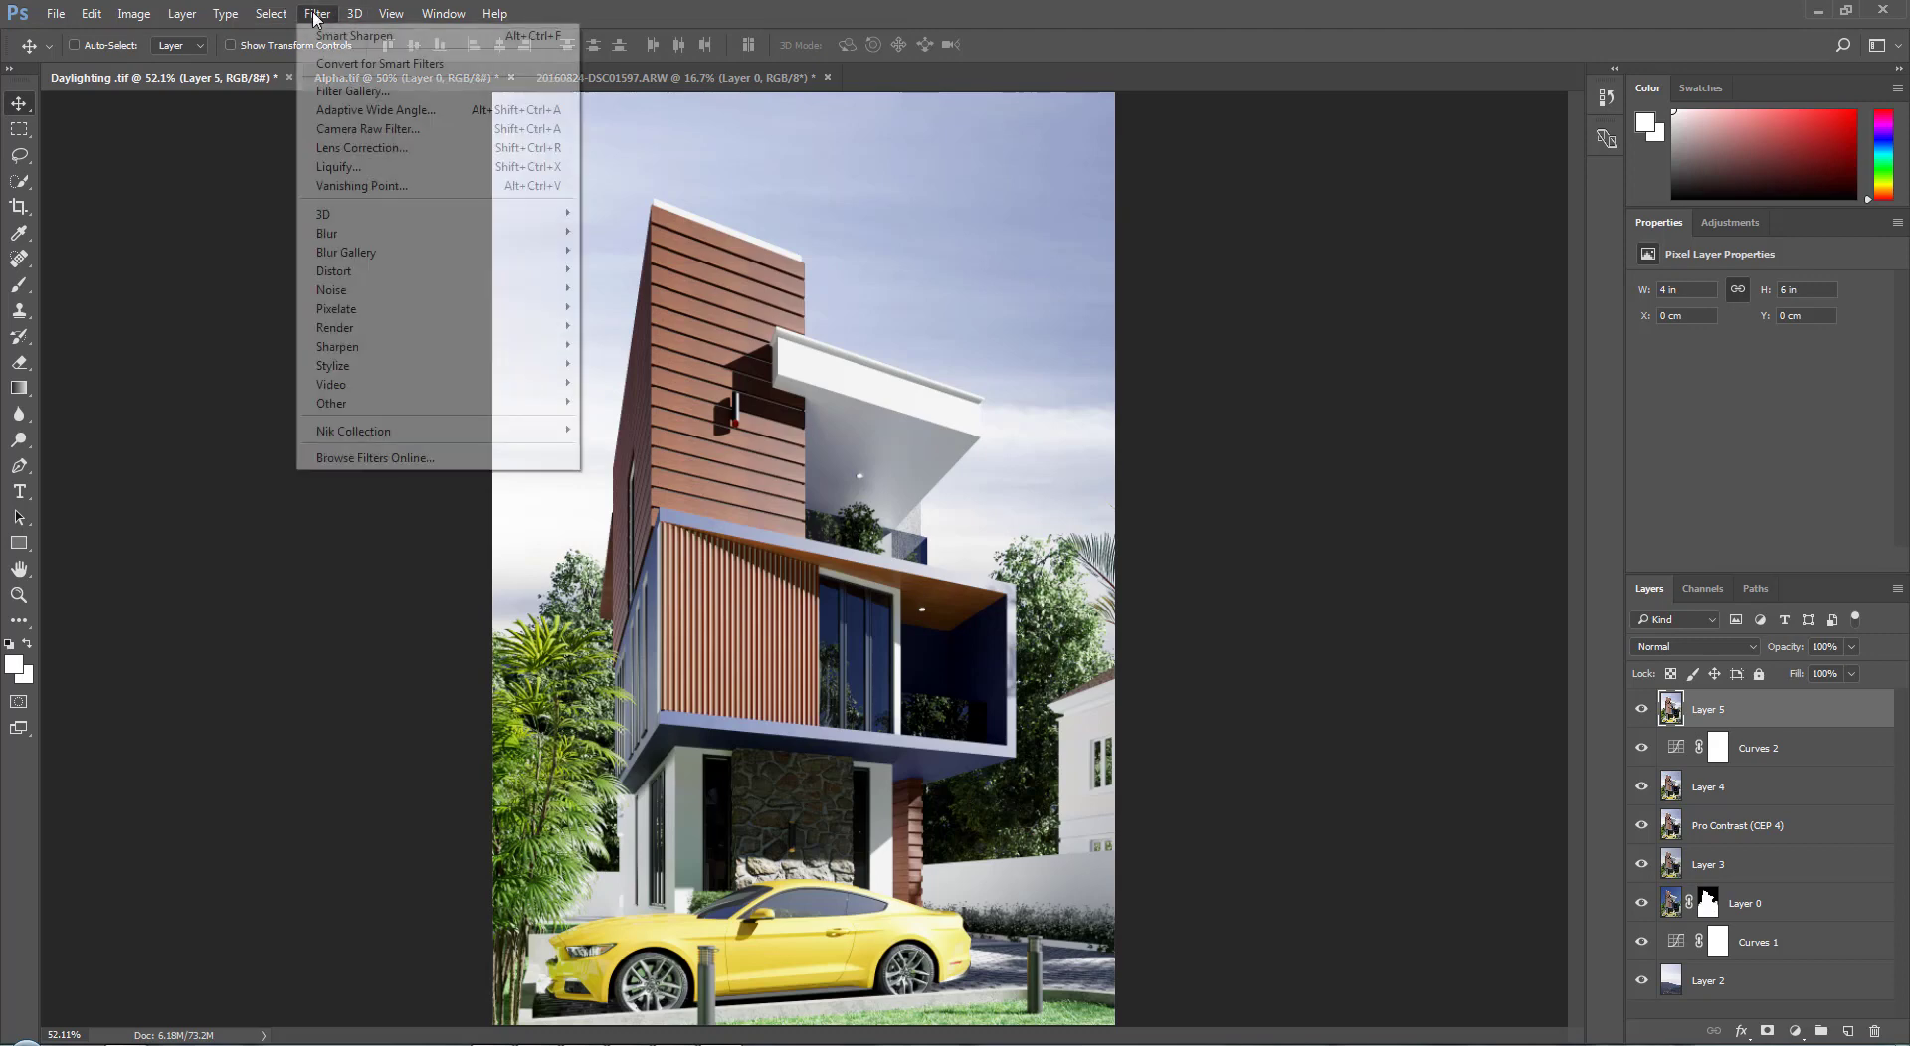
{"action": "left_click", "coordinate": [372, 137]}
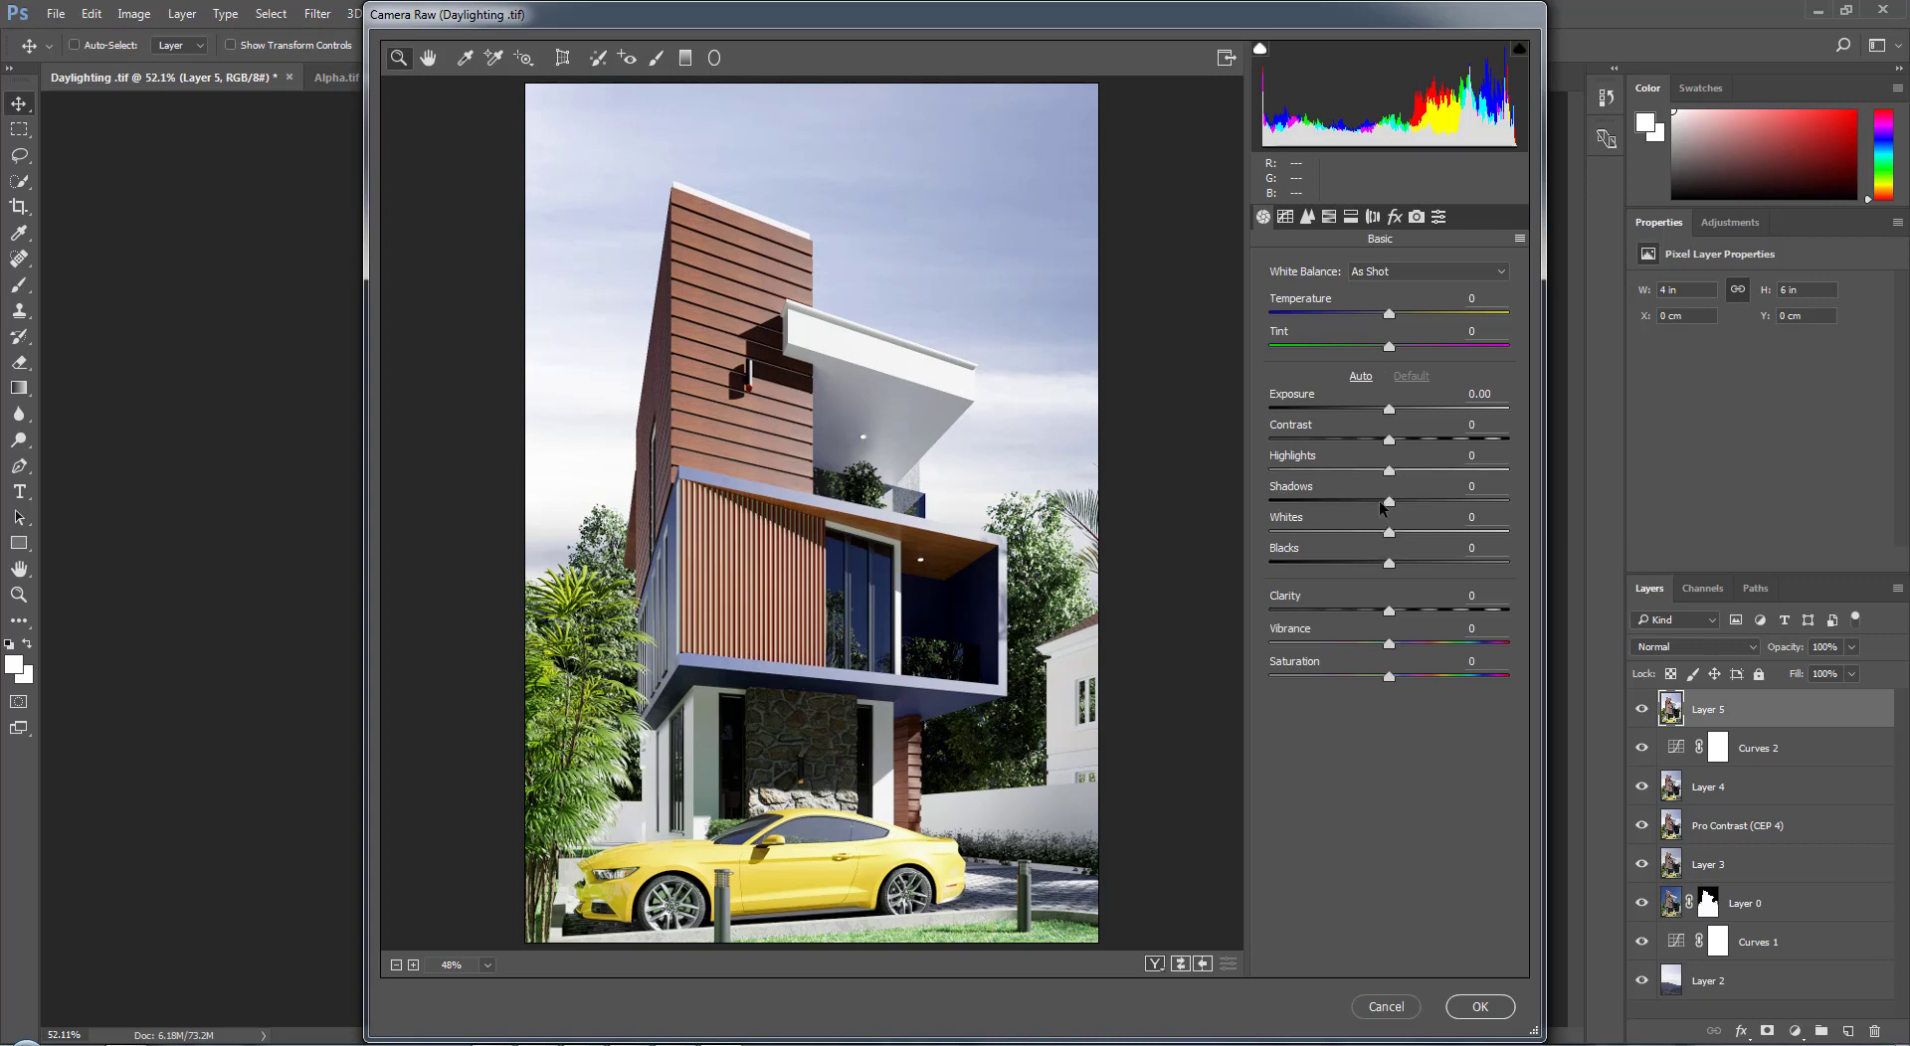
{"action": "left_click_drag", "start_coordinate": [1380, 504], "coordinate": [1434, 505]}
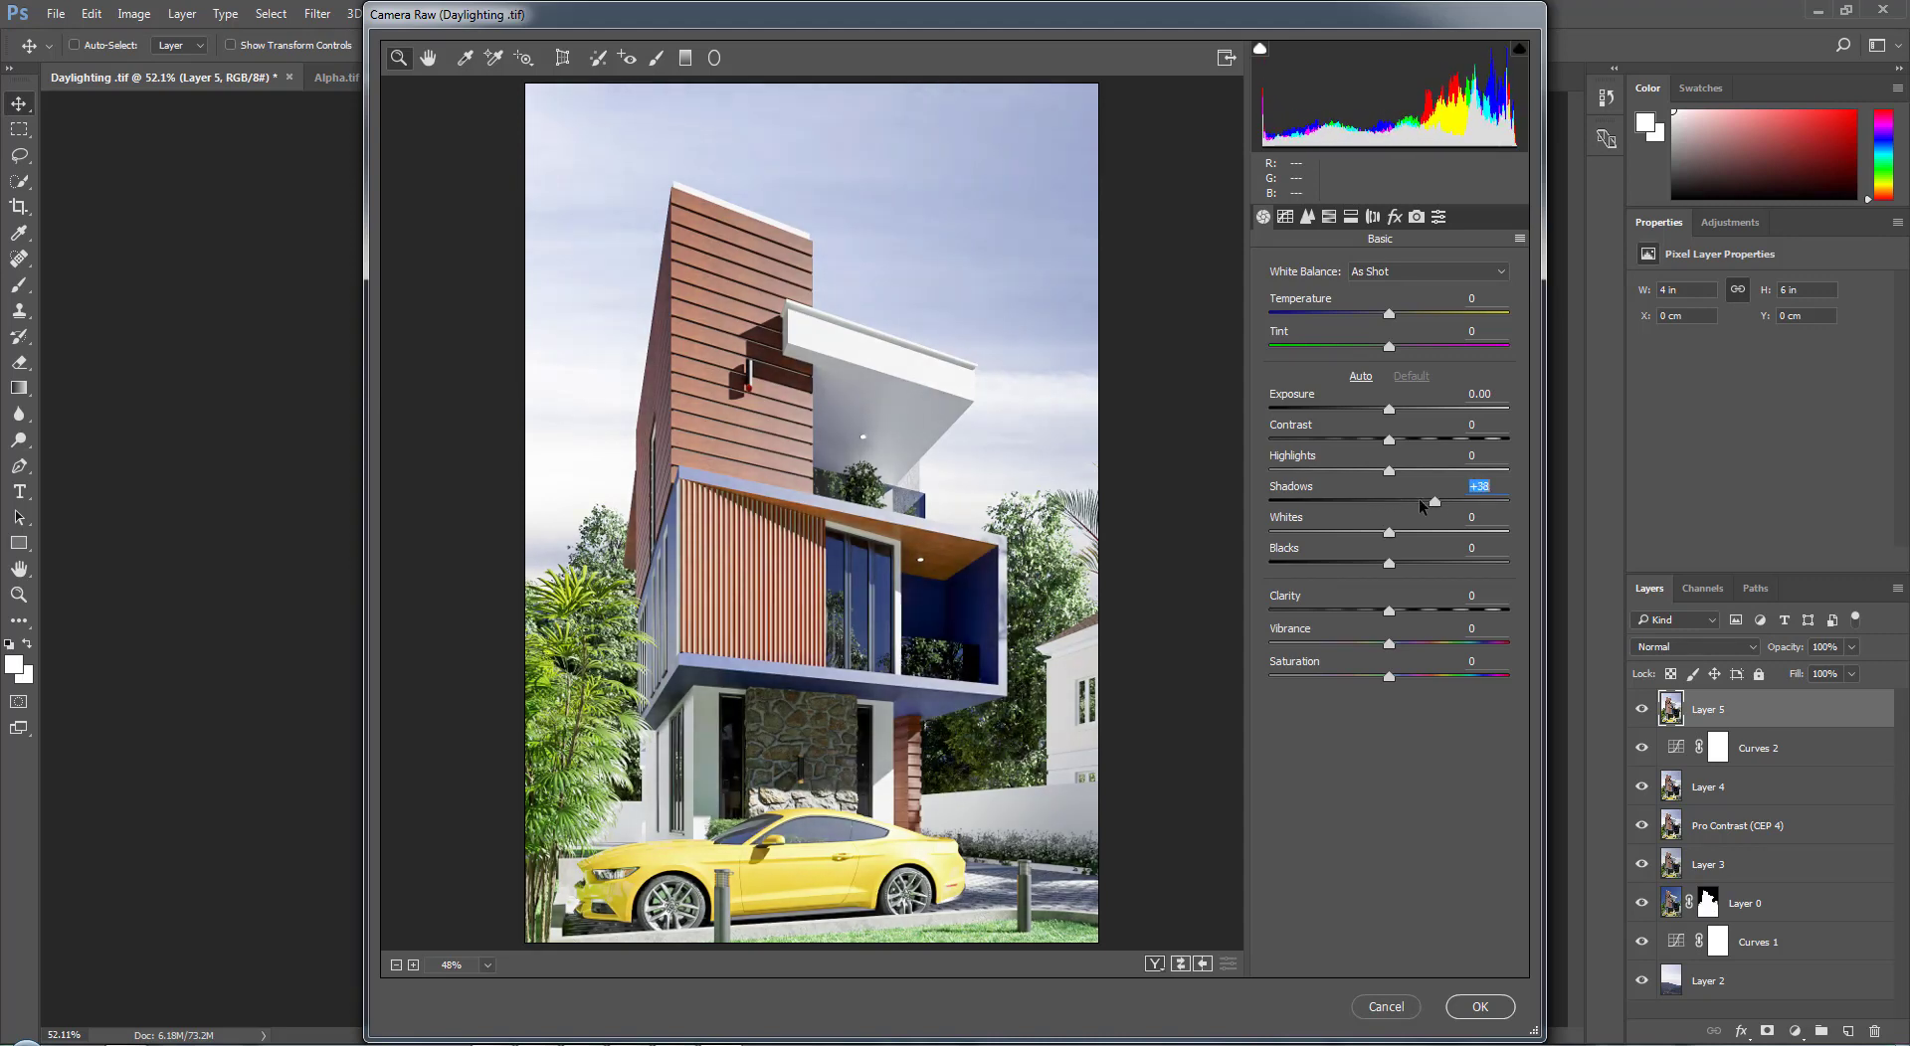
{"action": "key", "text": "Up"}
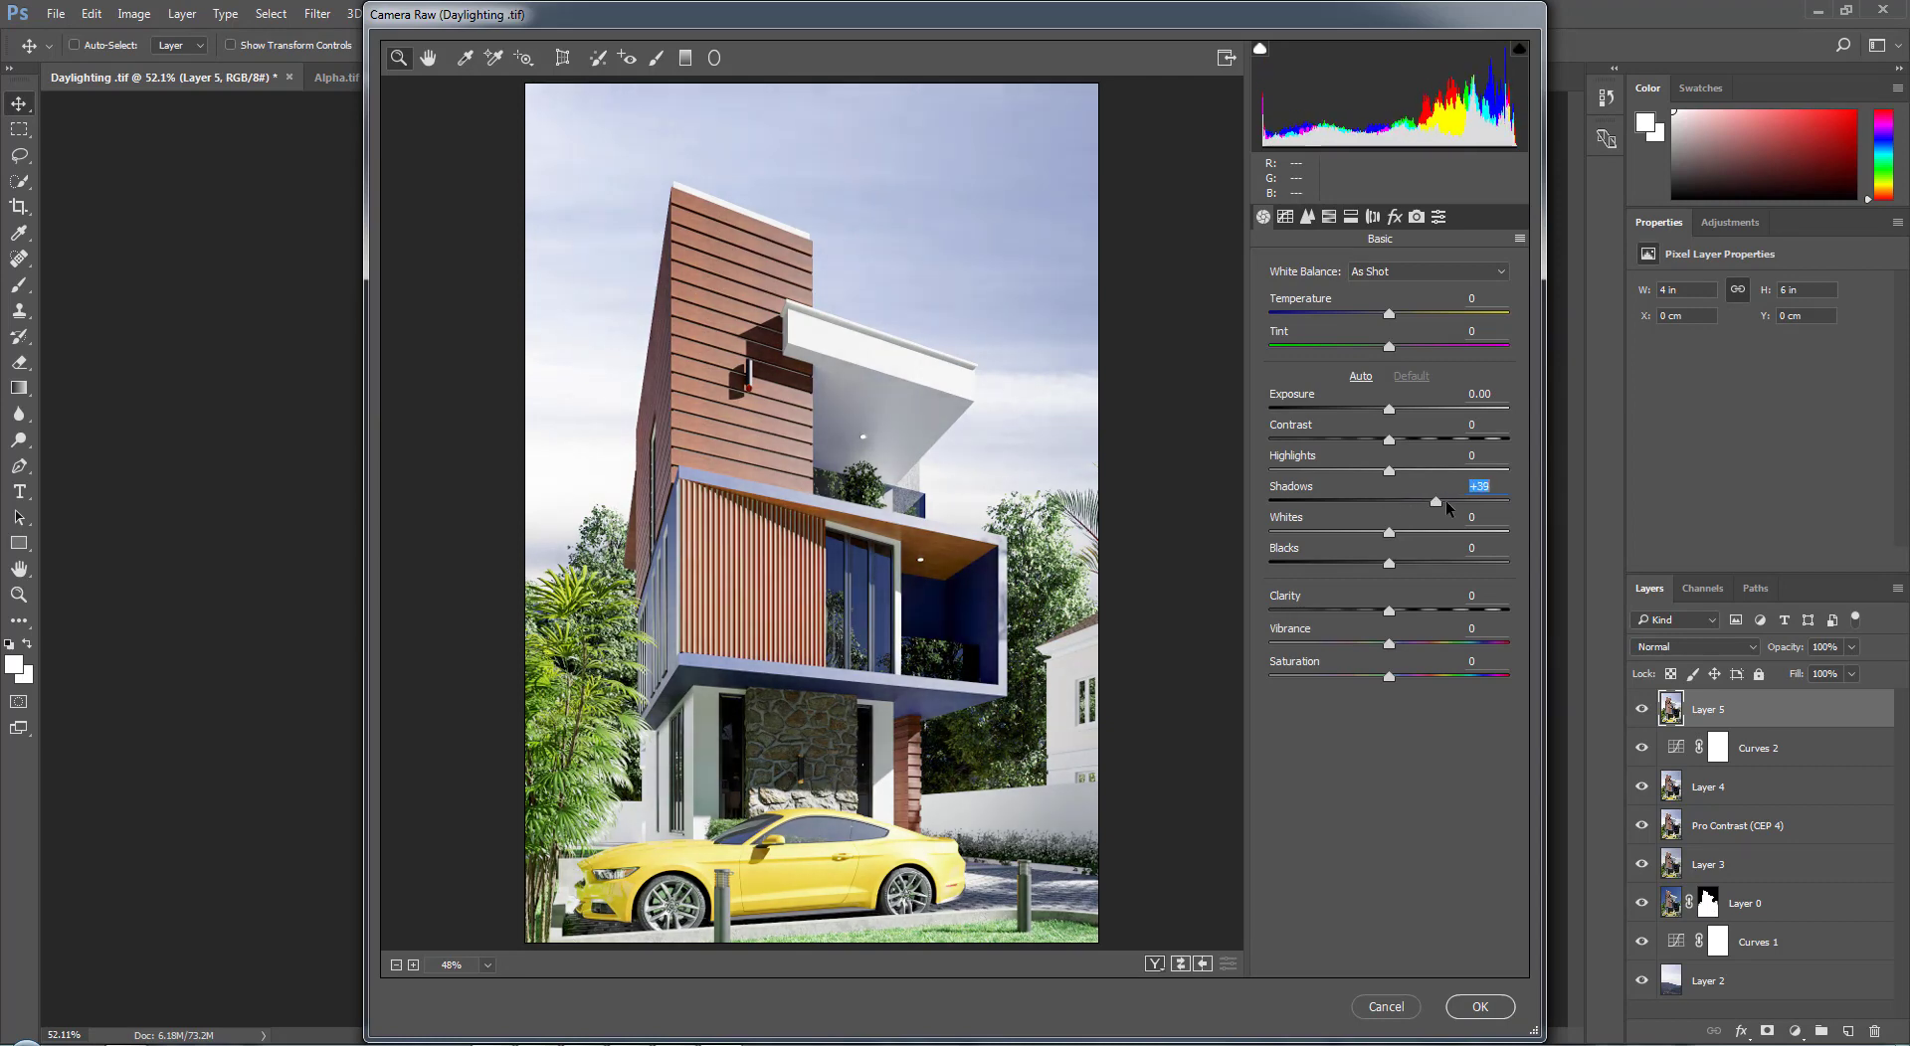
{"action": "mouse_move", "coordinate": [1446, 502]}
{"action": "left_mouse_down"}
{"action": "mouse_move", "coordinate": [1418, 502]}
{"action": "mouse_move", "coordinate": [1471, 511]}
{"action": "mouse_move", "coordinate": [1432, 511]}
{"action": "left_mouse_up"}
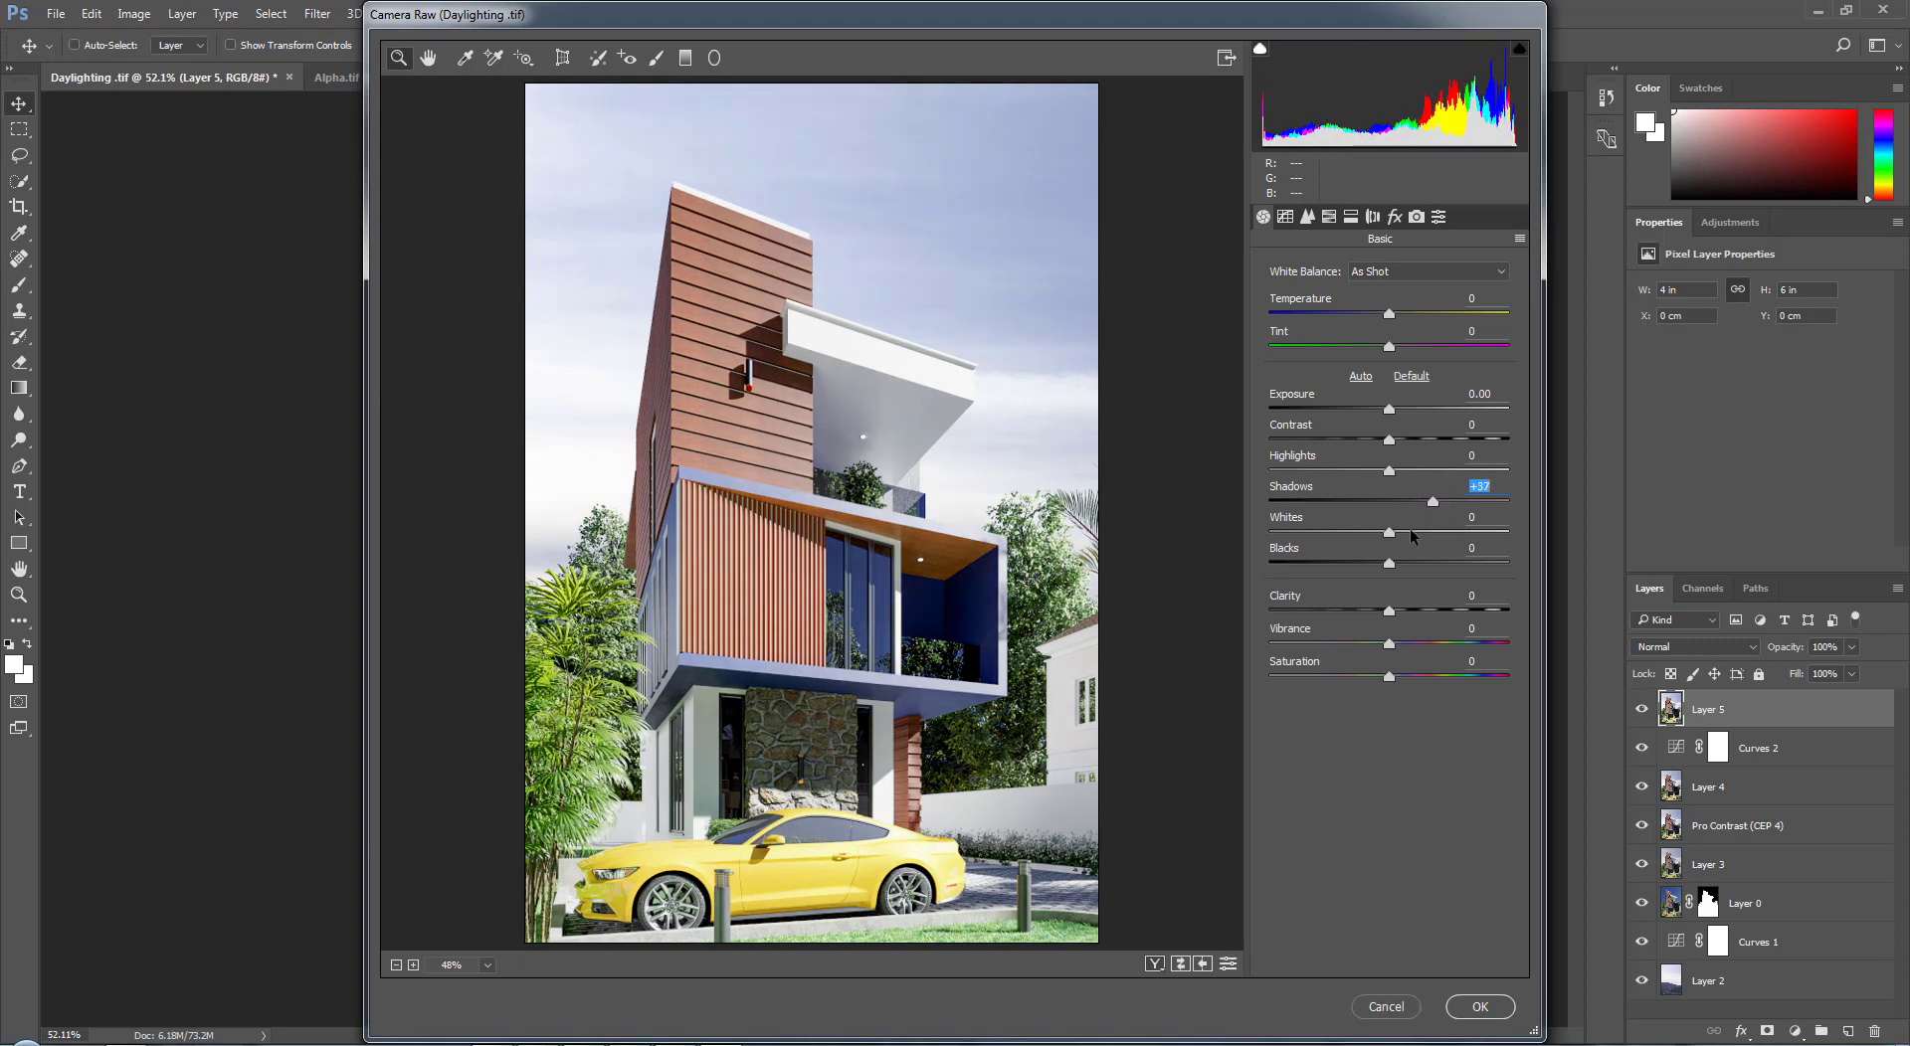
{"action": "left_click_drag", "start_coordinate": [1389, 565], "coordinate": [1420, 573]}
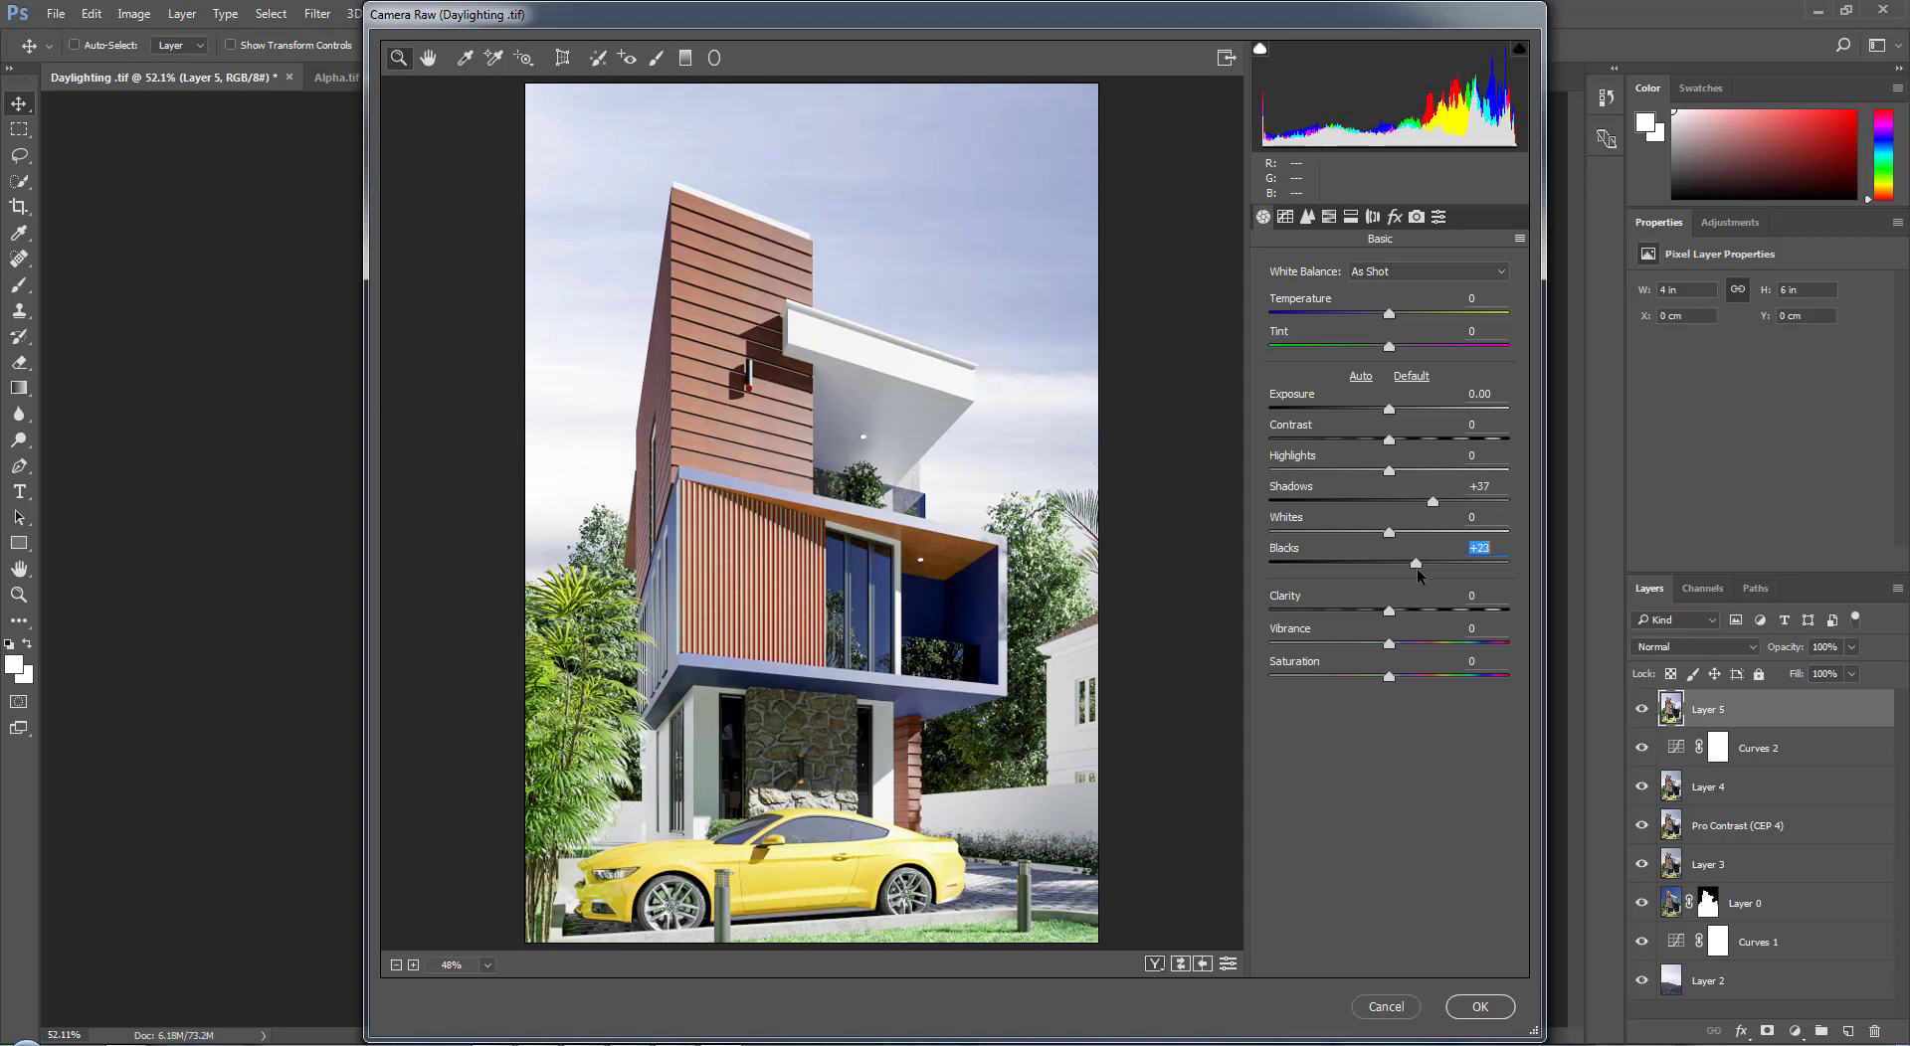
{"action": "left_click", "coordinate": [1460, 1018]}
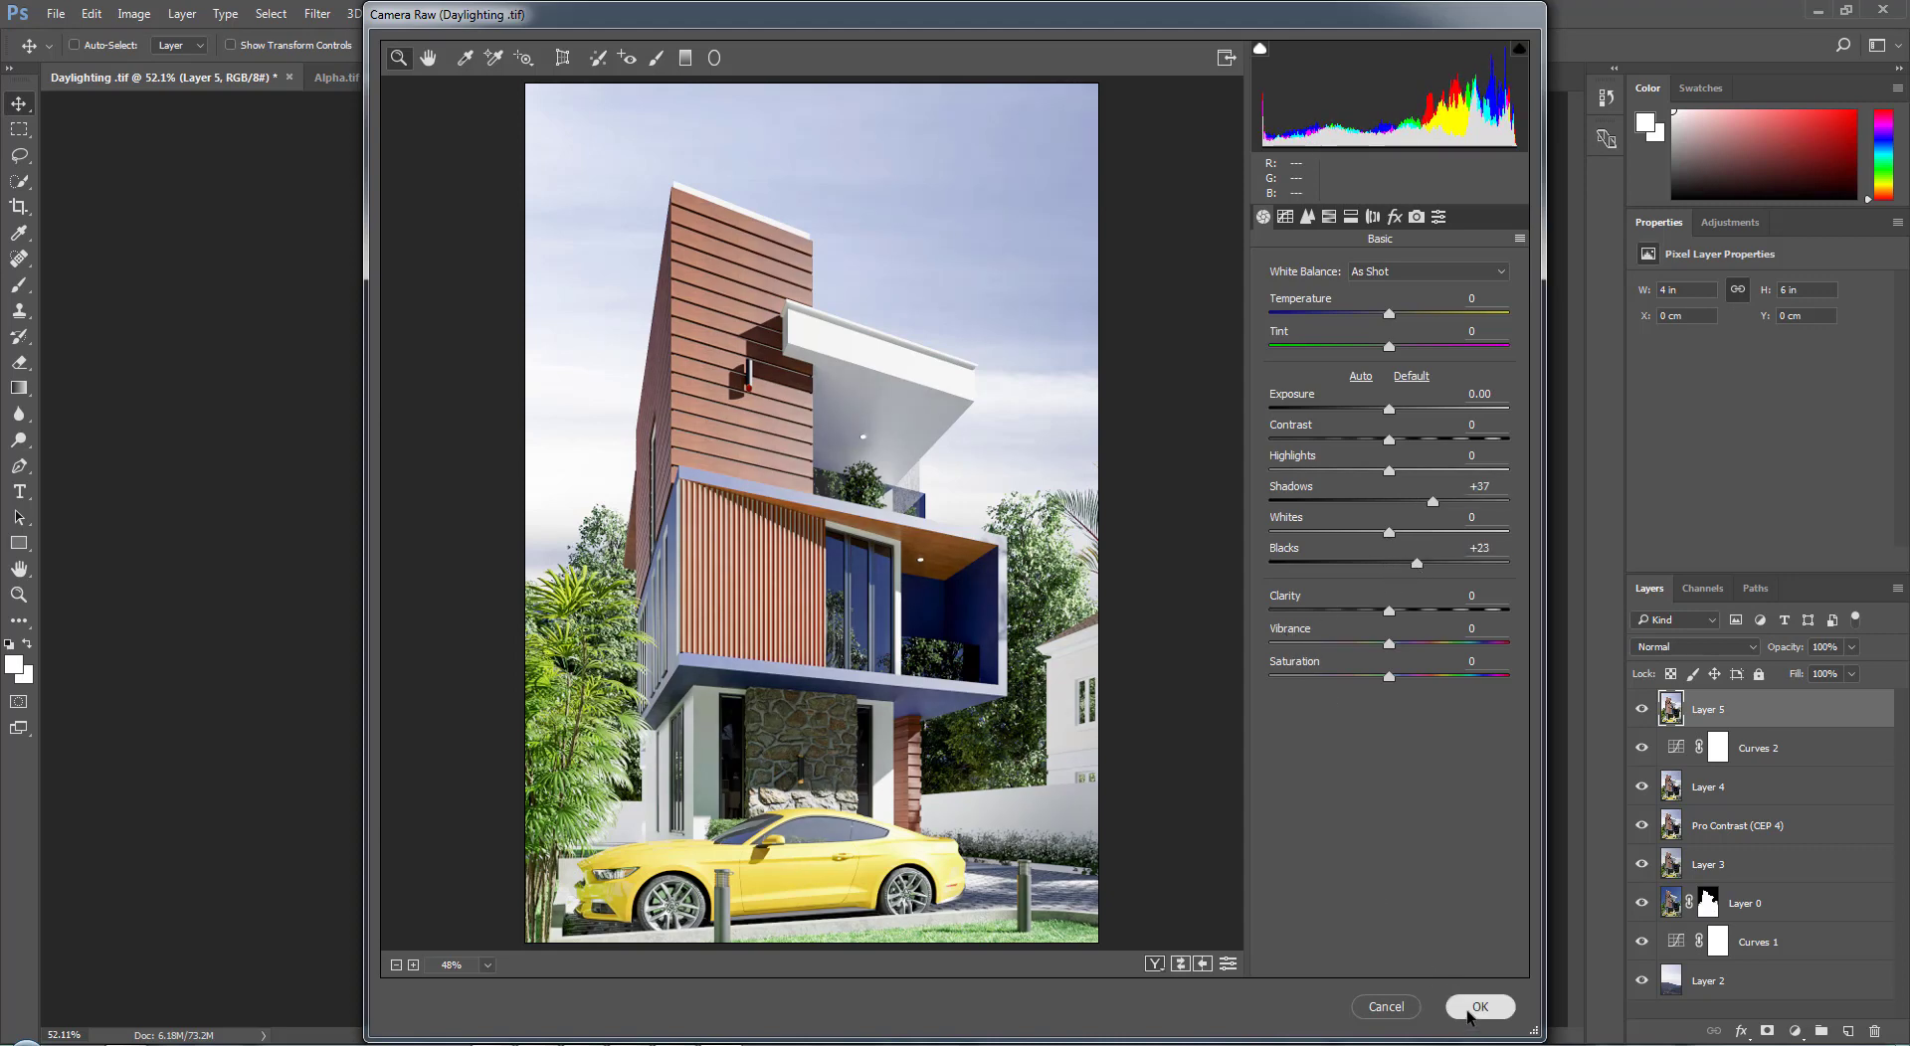
Step: Compare the image with and without the Camera Raw adjustment, leaving the layer visible
{"action": "left_click", "coordinate": [1642, 709]}
{"action": "left_click", "coordinate": [1642, 709]}
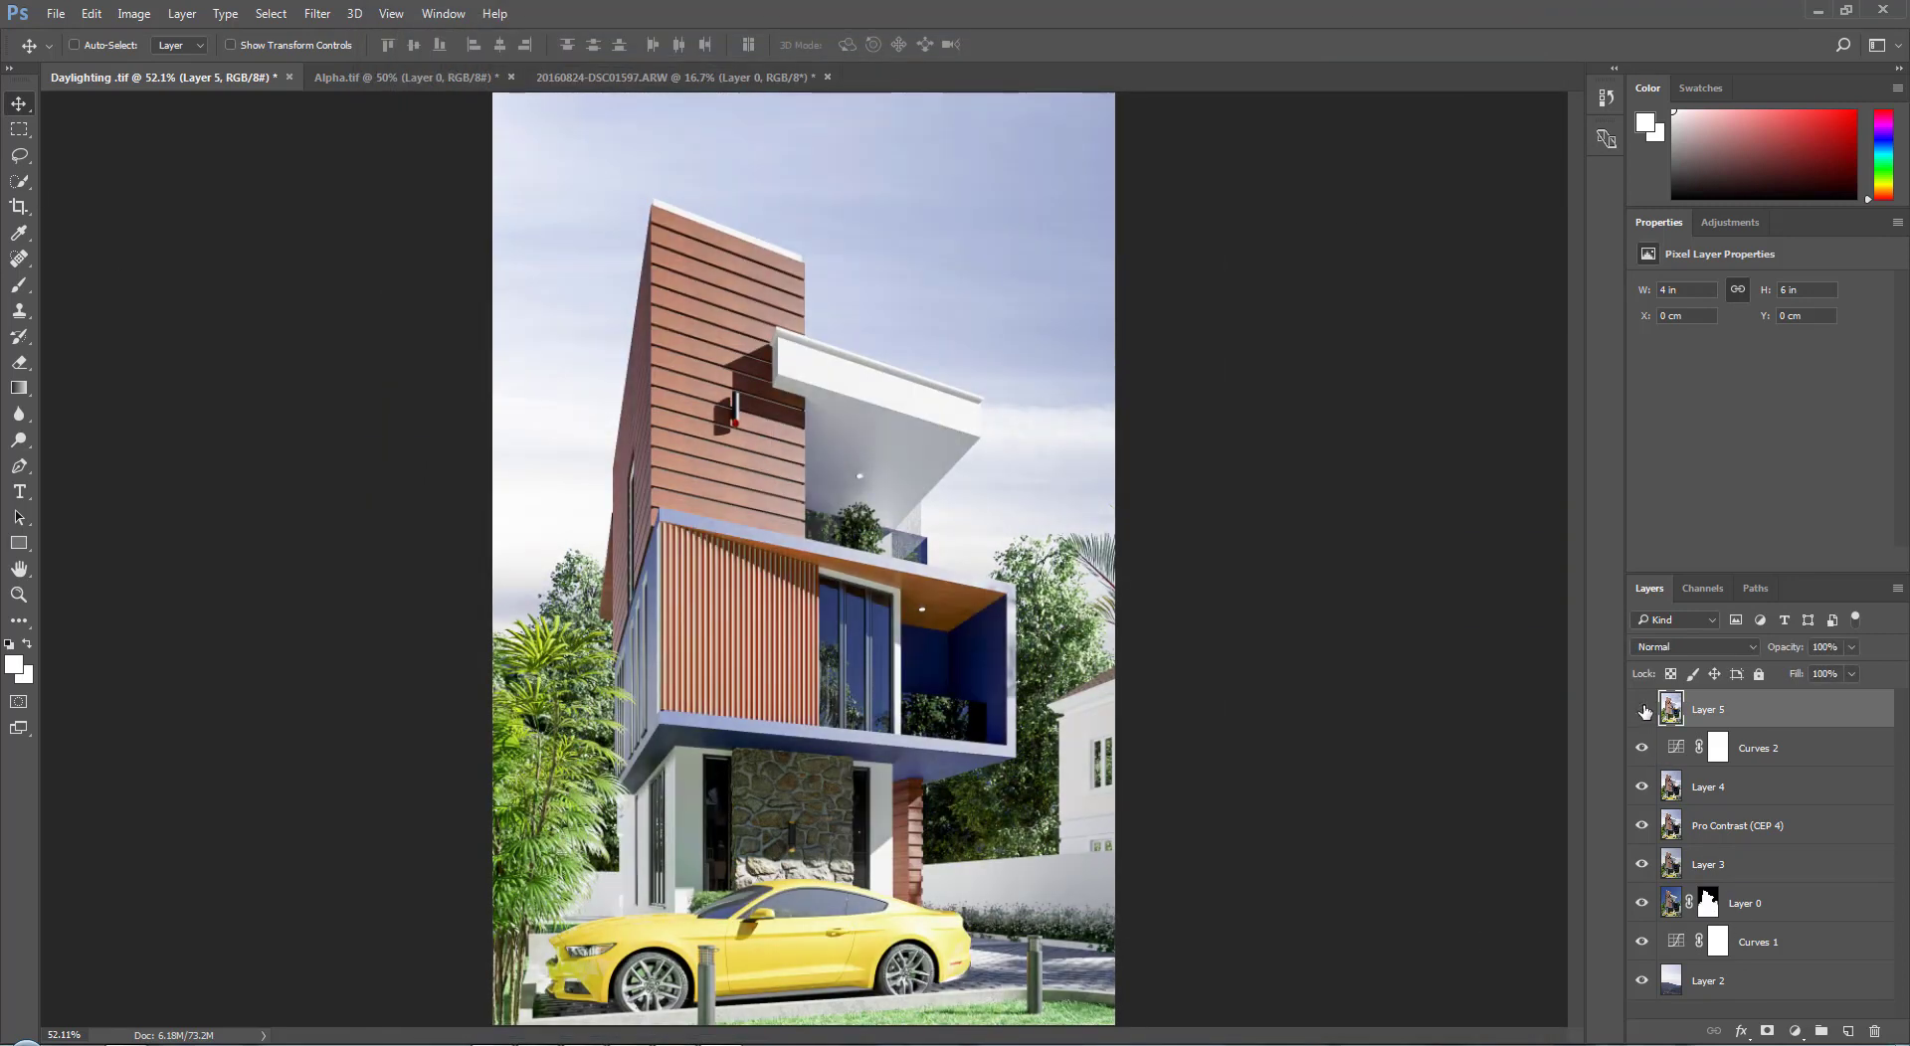
{"action": "left_click", "coordinate": [1642, 709]}
{"action": "left_click", "coordinate": [1642, 709]}
{"action": "left_click", "coordinate": [1642, 709]}
{"action": "left_click", "coordinate": [1642, 709]}
{"action": "left_click", "coordinate": [1642, 709]}
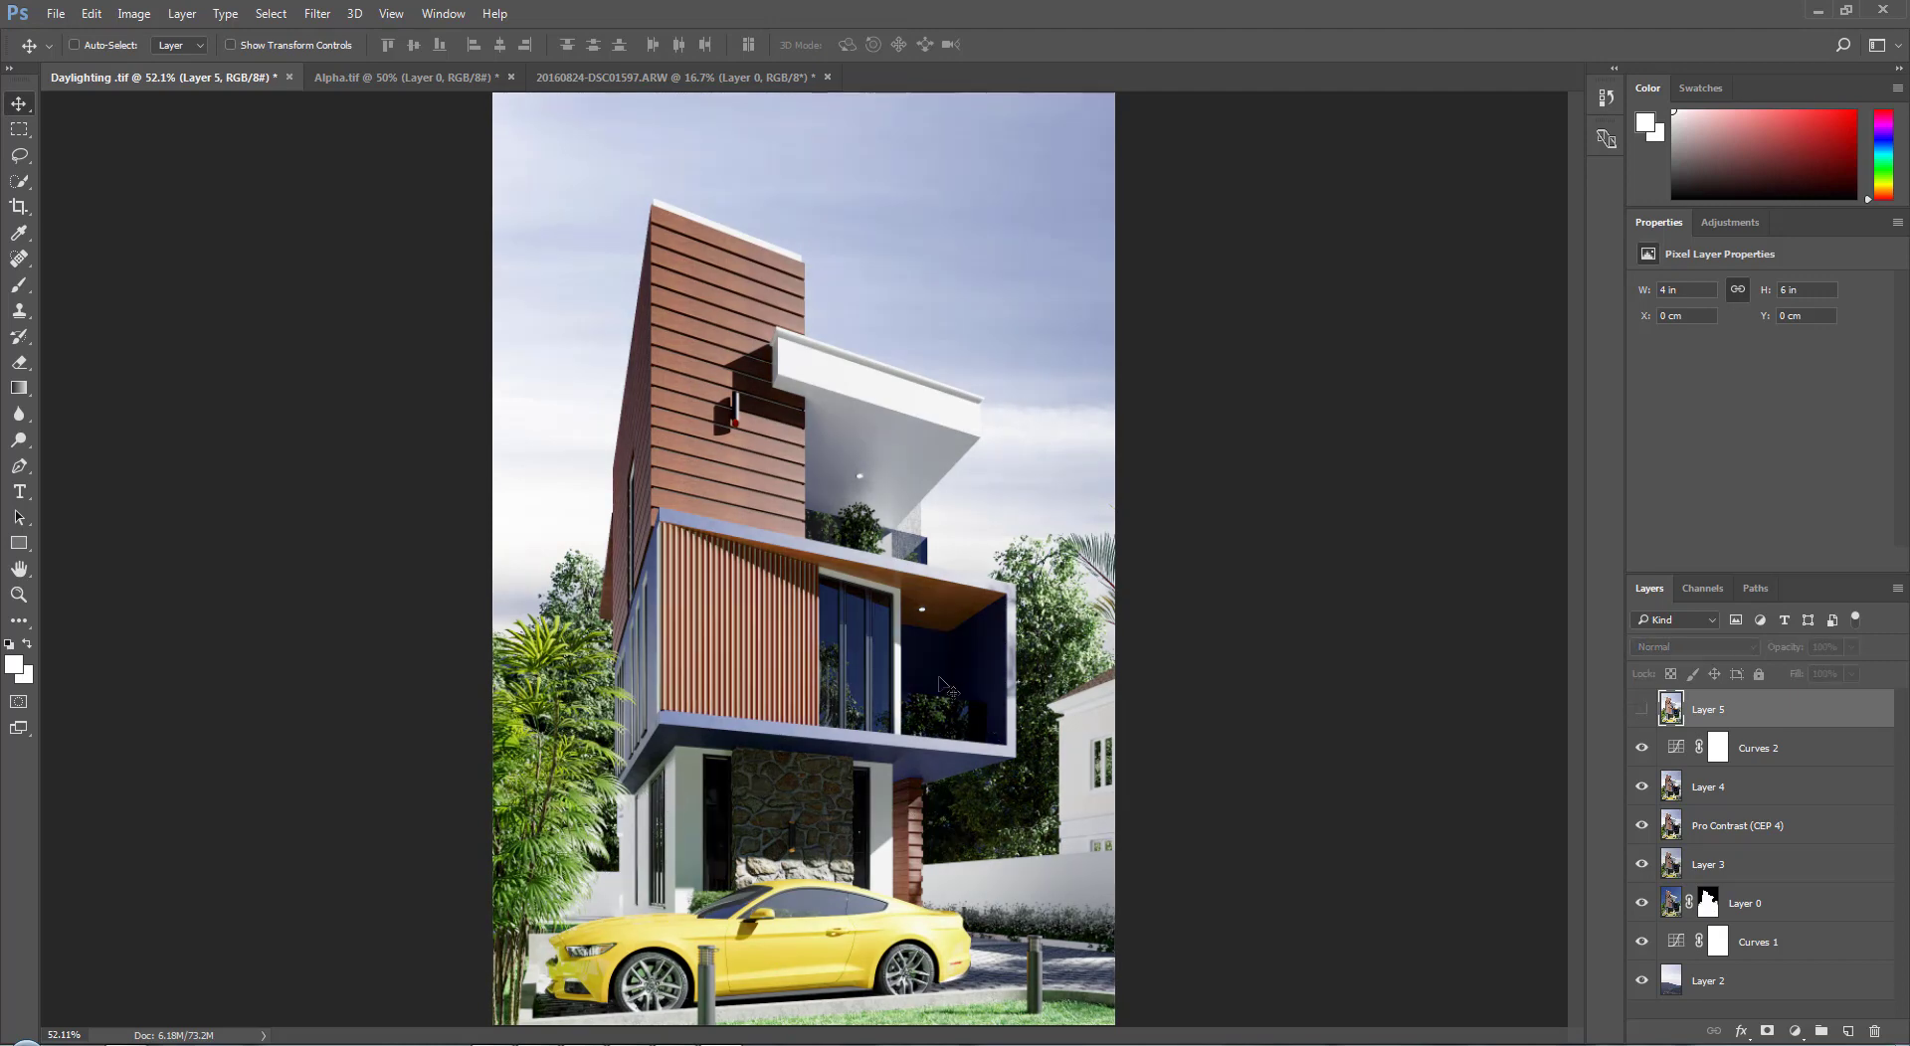
{"action": "left_click", "coordinate": [1642, 710]}
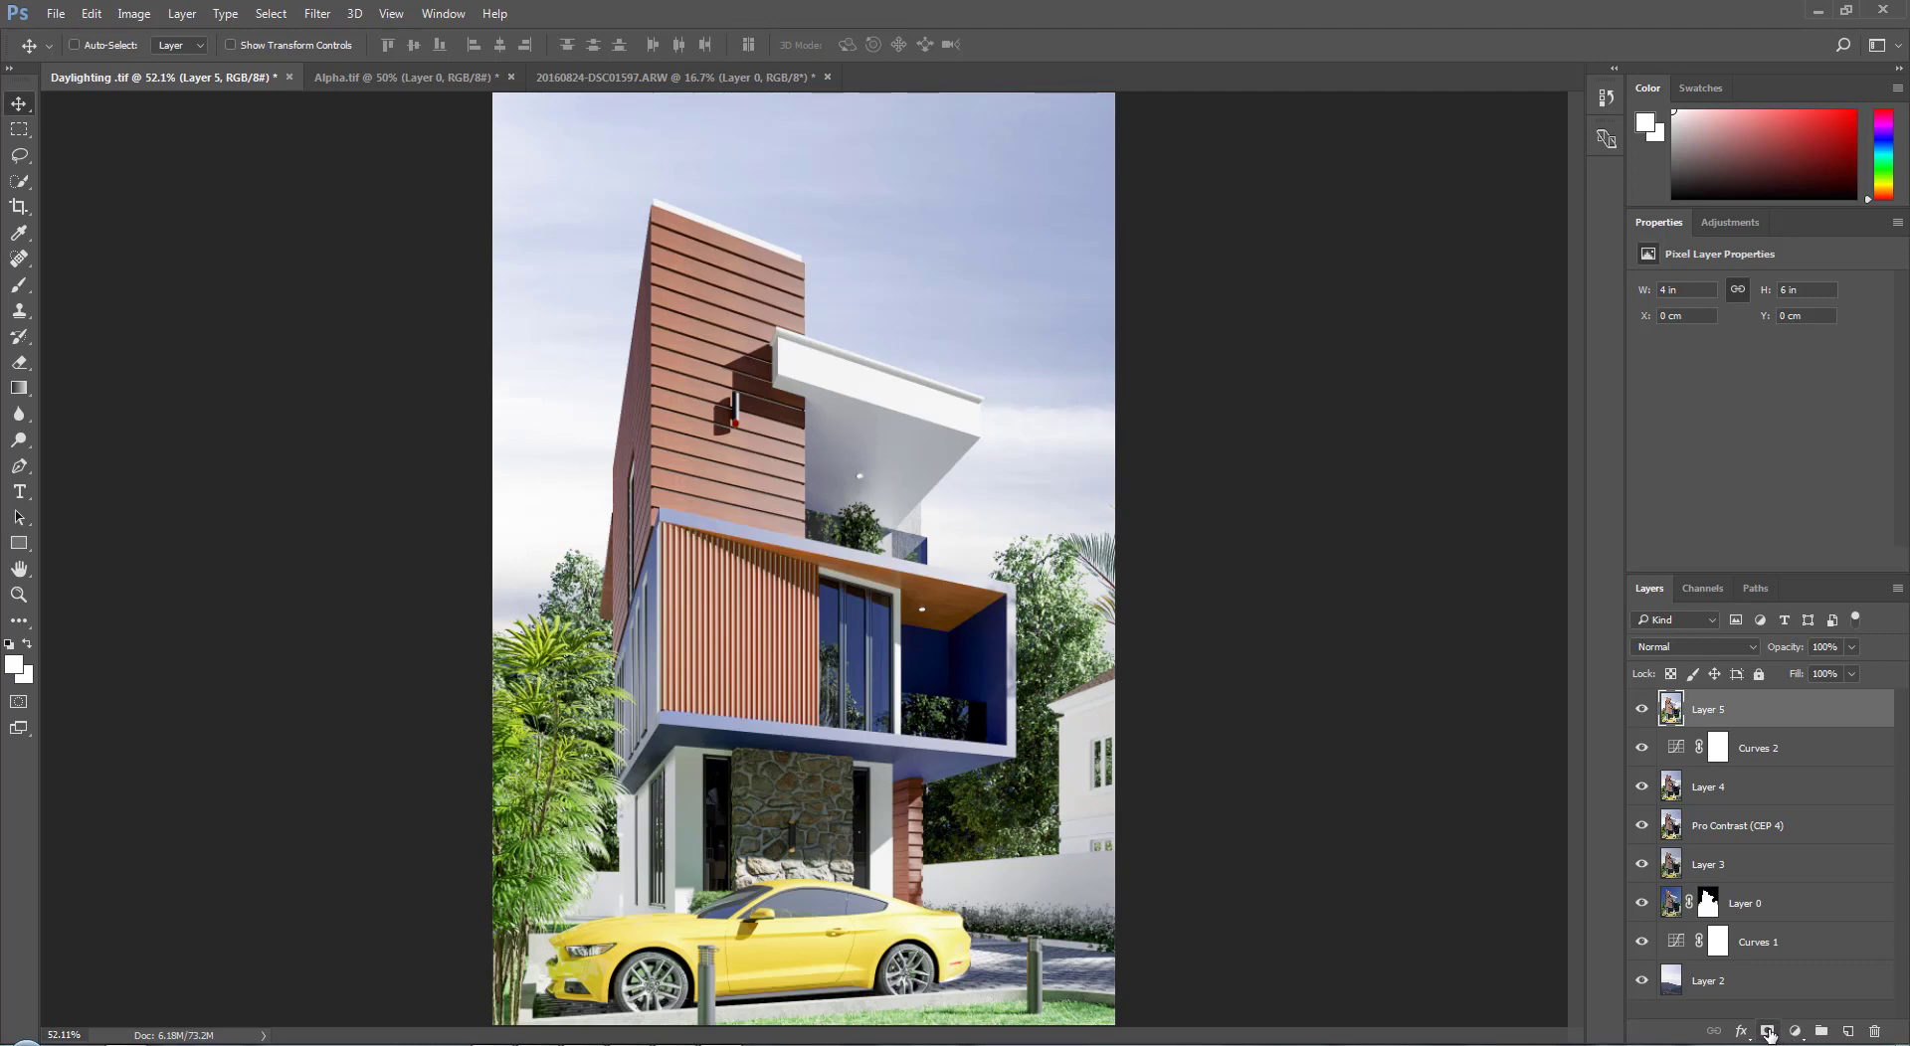
Step: Add a black mask to the Camera Raw layer and paint white with a soft 250 px brush over the balcony and stone wall
{"action": "left_click", "coordinate": [1767, 1032], "text": "alt"}
{"action": "key", "text": "b"}
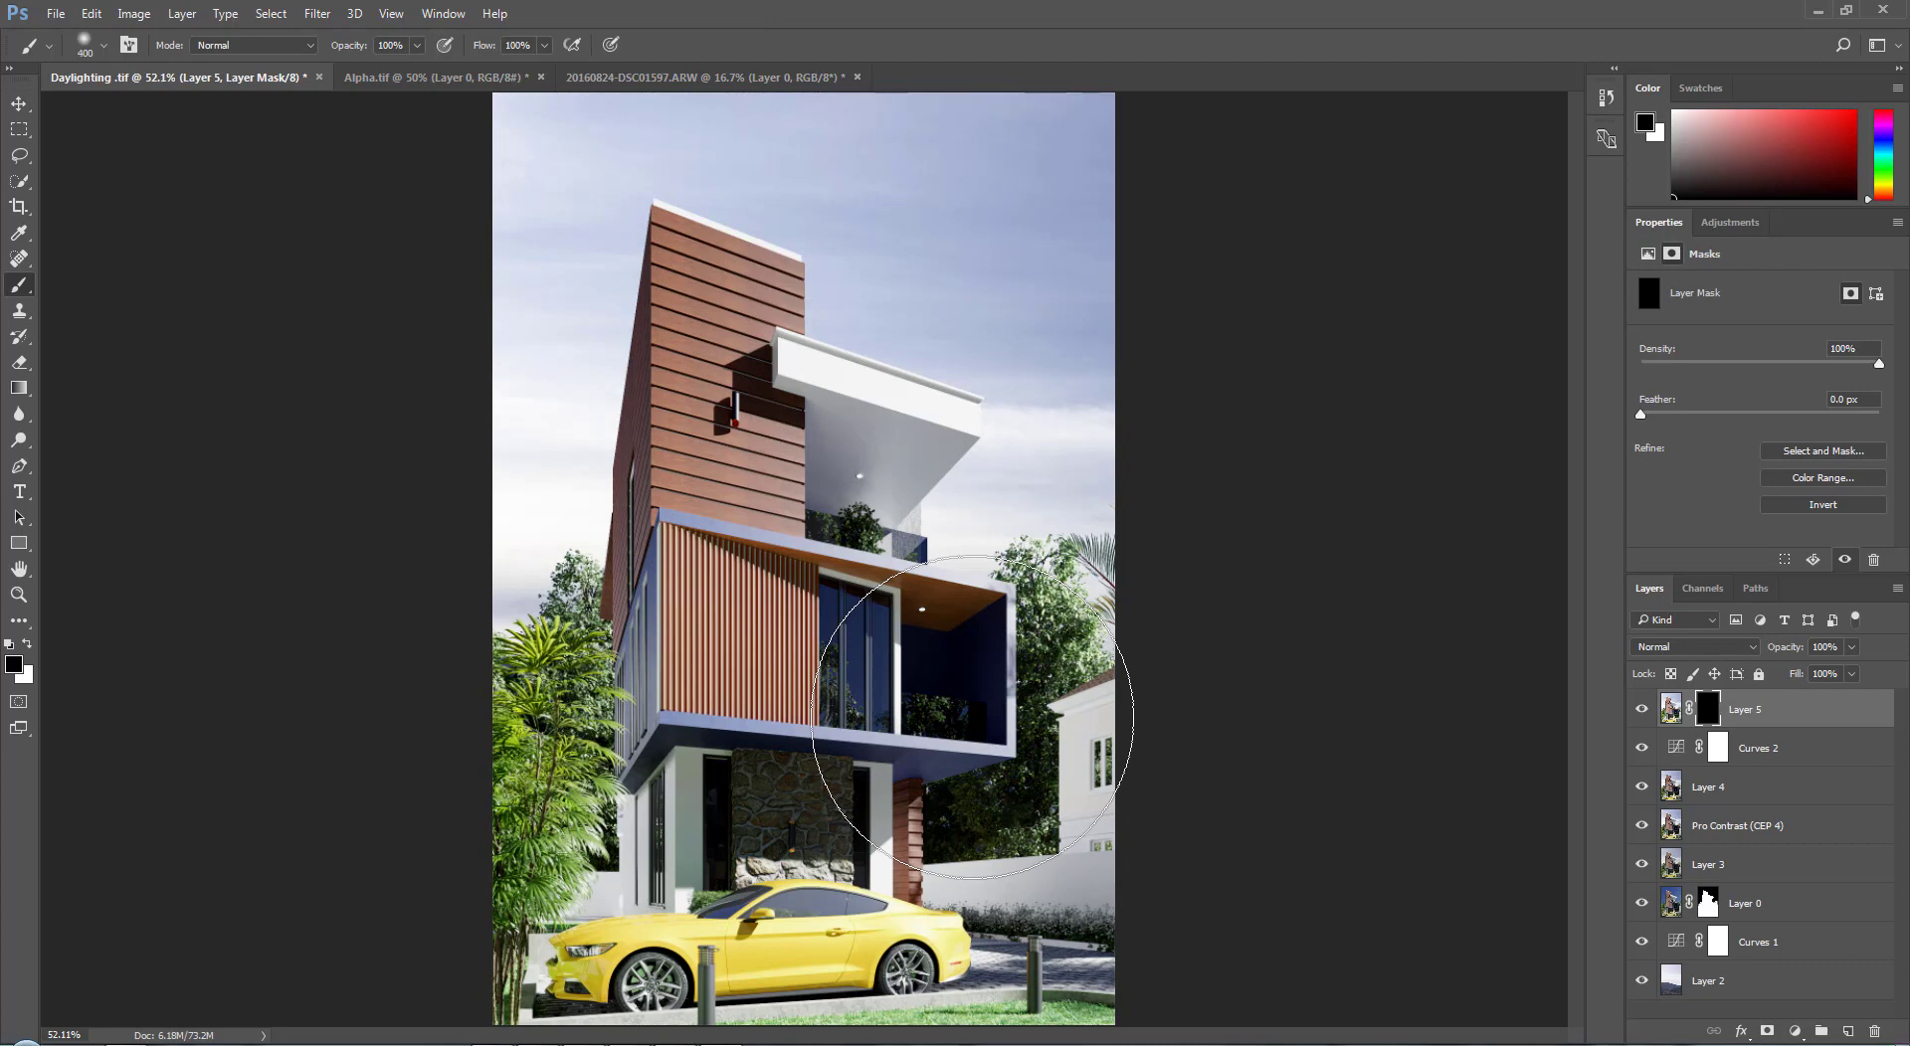
{"action": "key", "text": "bracketleft"}
{"action": "key", "text": "bracketleft"}
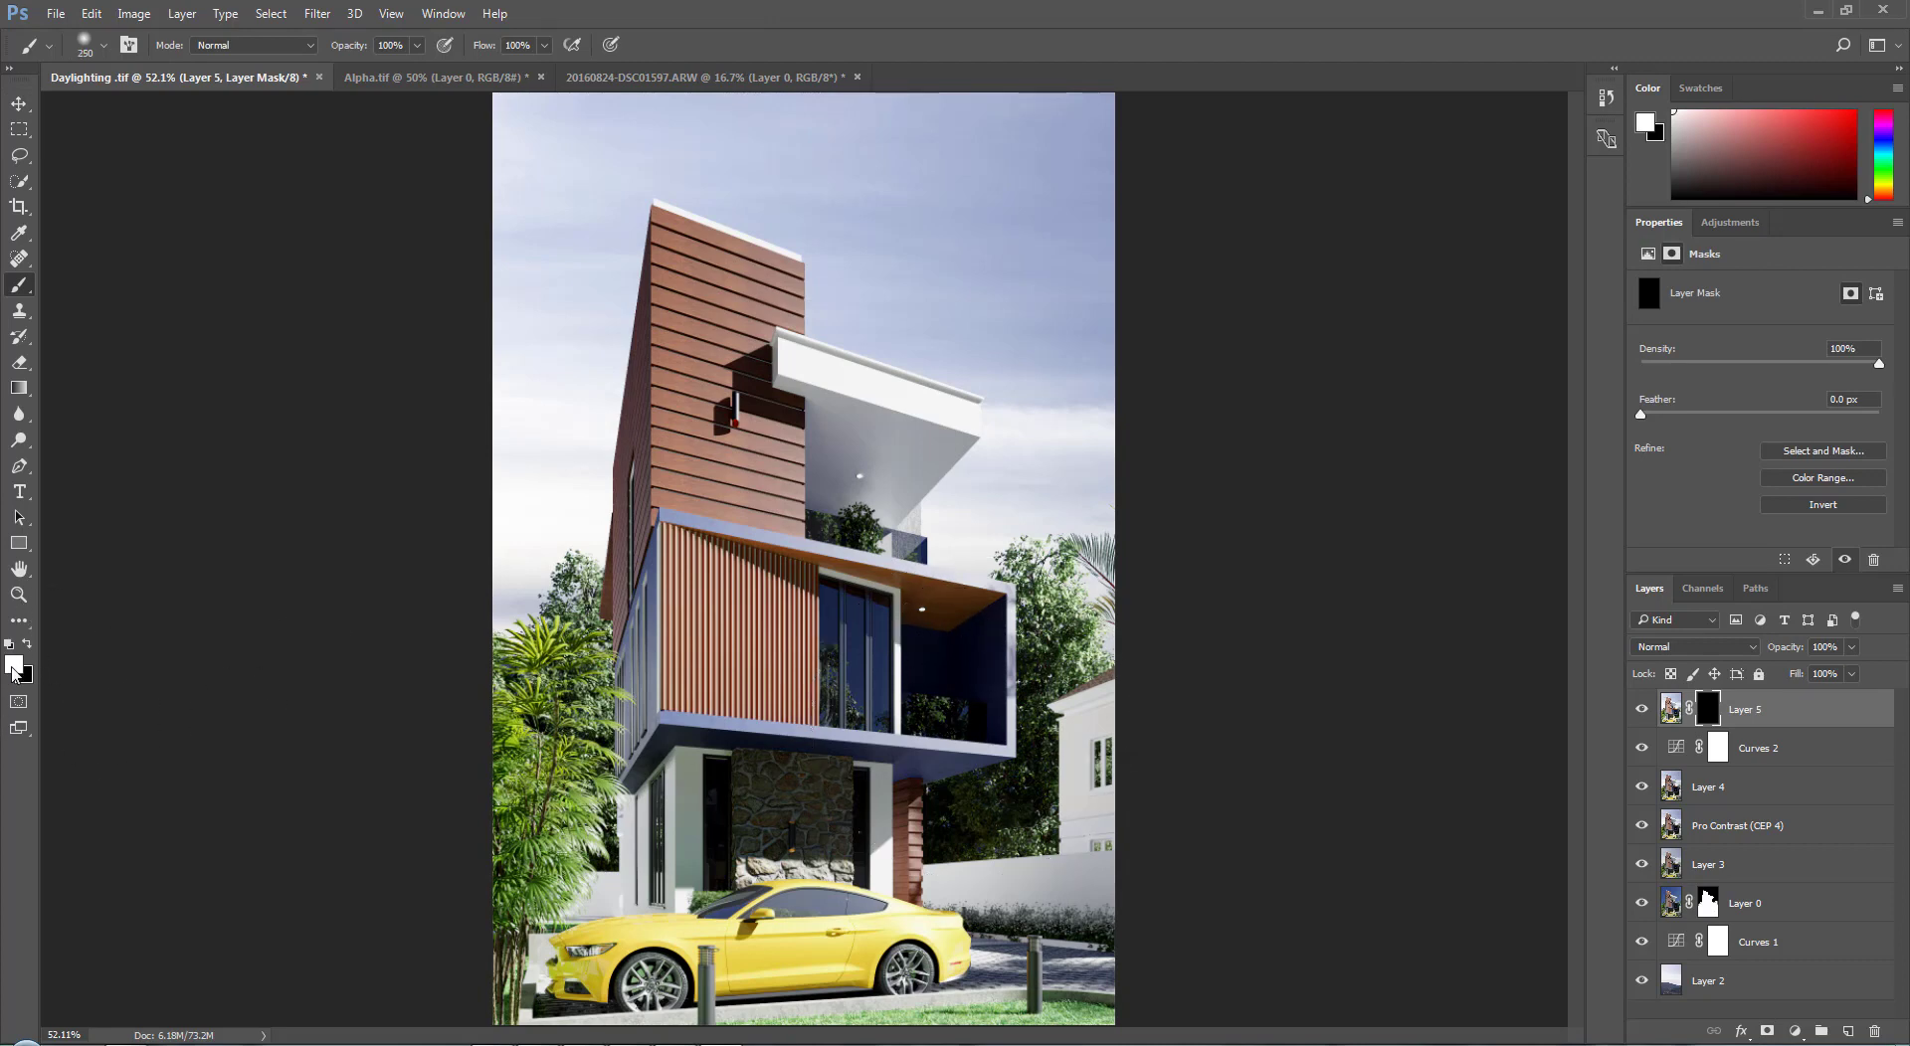
{"action": "mouse_move", "coordinate": [907, 628]}
{"action": "left_mouse_down"}
{"action": "mouse_move", "coordinate": [943, 636]}
{"action": "mouse_move", "coordinate": [955, 686]}
{"action": "mouse_move", "coordinate": [946, 640]}
{"action": "mouse_move", "coordinate": [949, 659]}
{"action": "left_mouse_up"}
{"action": "mouse_move", "coordinate": [932, 773]}
{"action": "left_mouse_down"}
{"action": "mouse_move", "coordinate": [825, 813]}
{"action": "mouse_move", "coordinate": [858, 805]}
{"action": "mouse_move", "coordinate": [737, 802]}
{"action": "mouse_move", "coordinate": [871, 818]}
{"action": "mouse_move", "coordinate": [837, 842]}
{"action": "mouse_move", "coordinate": [696, 816]}
{"action": "mouse_move", "coordinate": [856, 800]}
{"action": "mouse_move", "coordinate": [945, 633]}
{"action": "mouse_move", "coordinate": [927, 600]}
{"action": "left_mouse_up"}
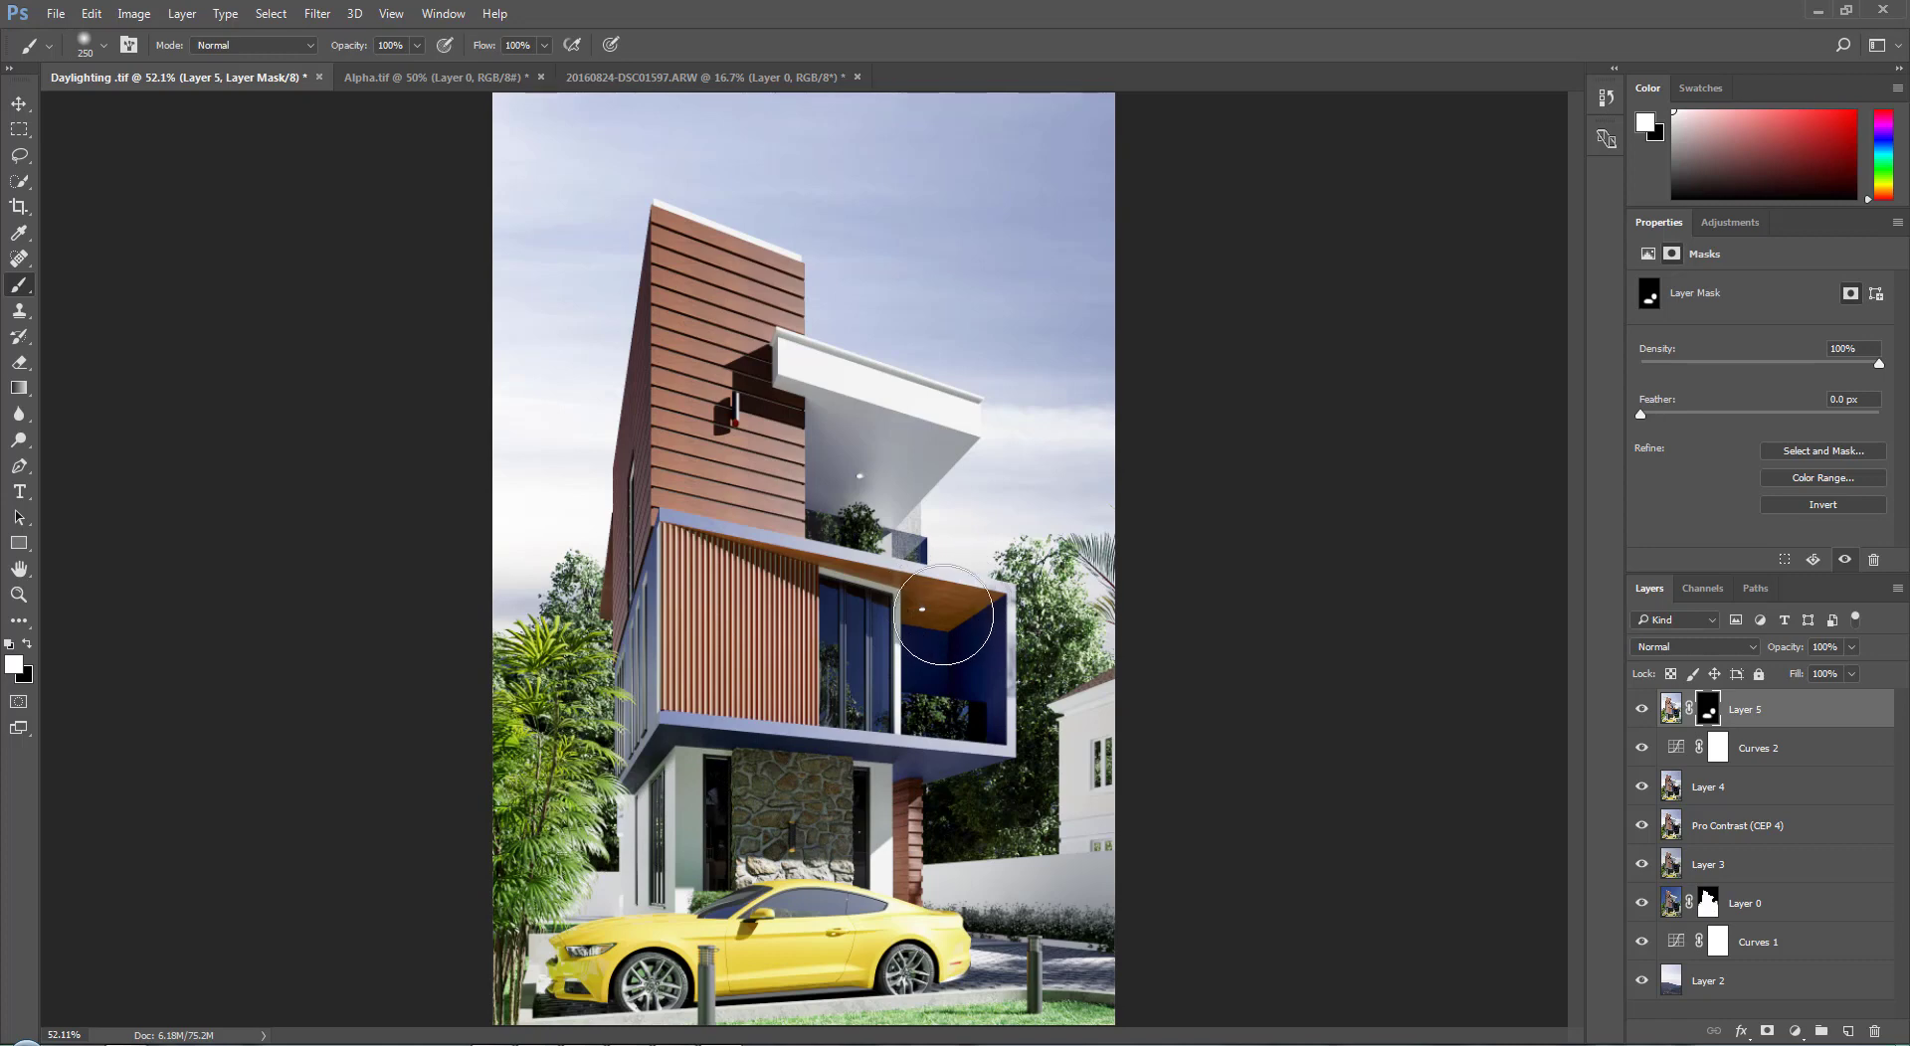
Step: Set the brush opacity to 28% and compare the image with and without the masked Camera Raw layer, leaving it visible
{"action": "left_click", "coordinate": [417, 45]}
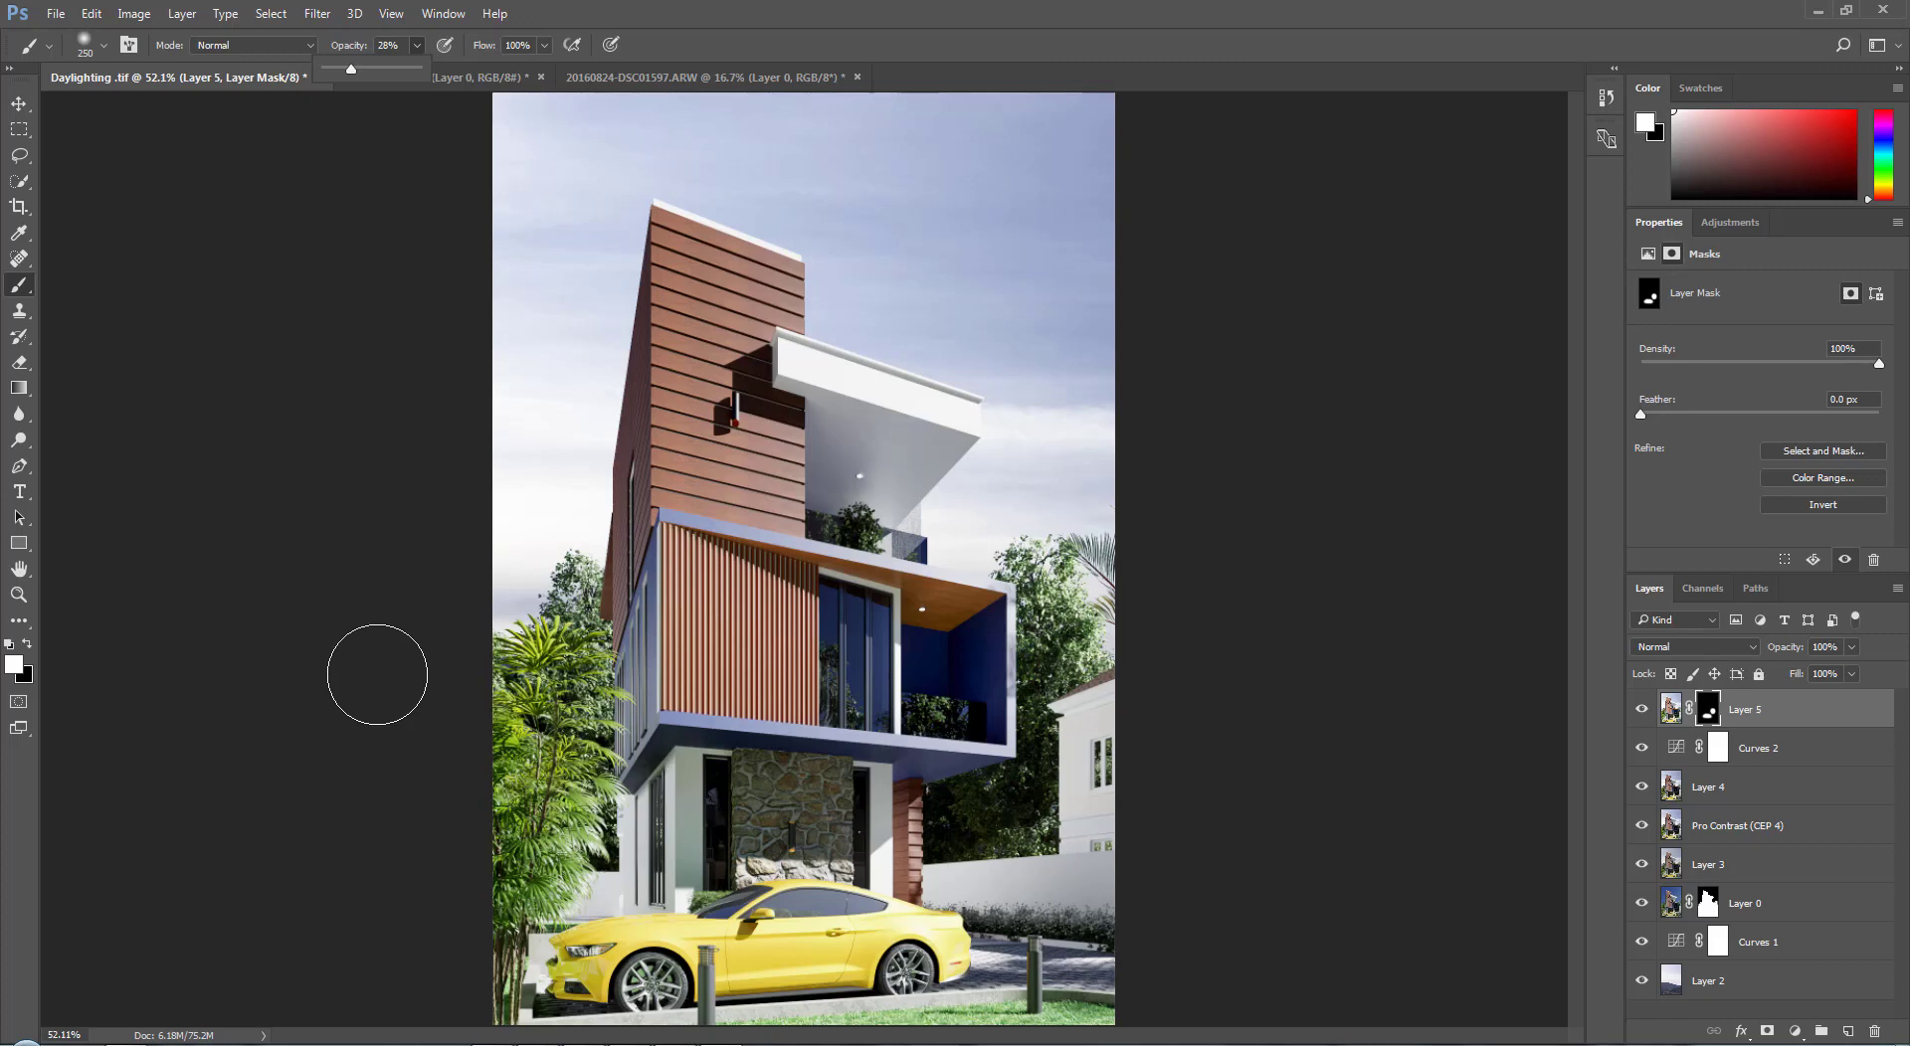
{"action": "key", "text": "x"}
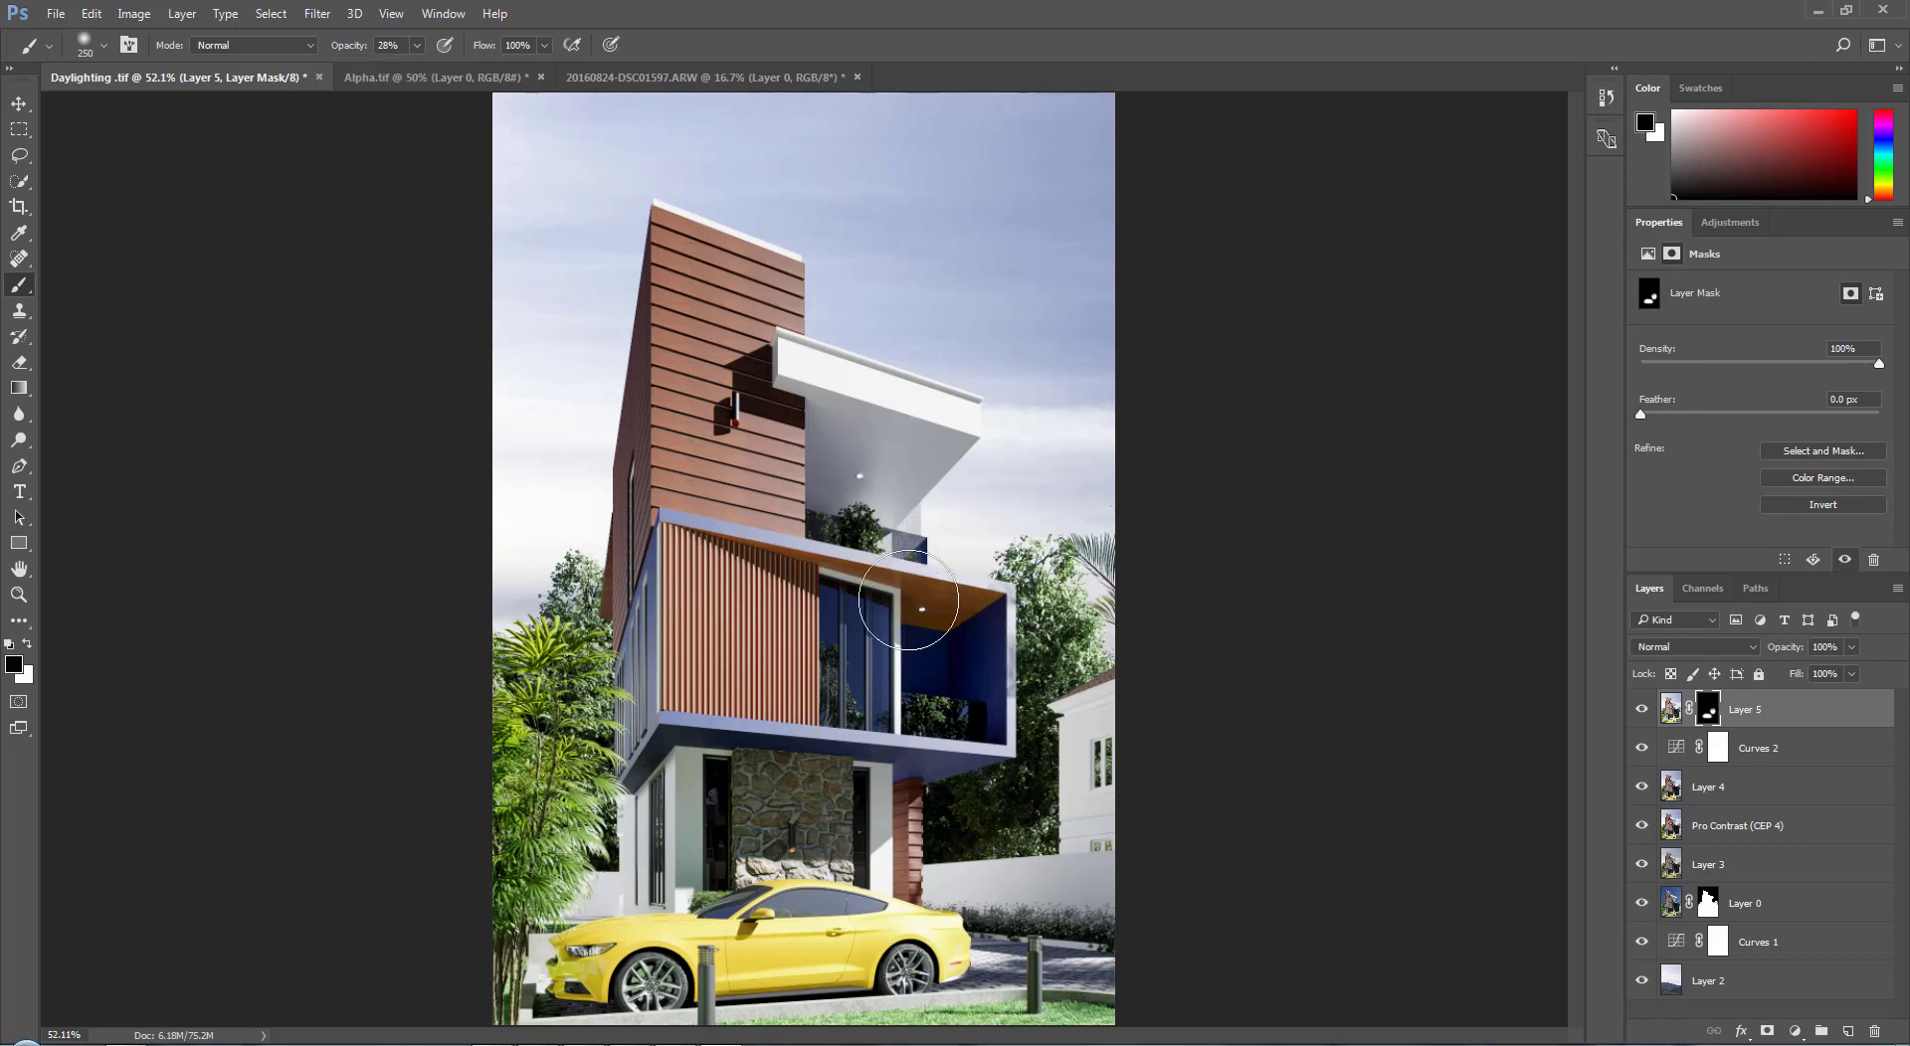
{"action": "left_click", "coordinate": [1643, 710]}
{"action": "left_click", "coordinate": [1643, 710]}
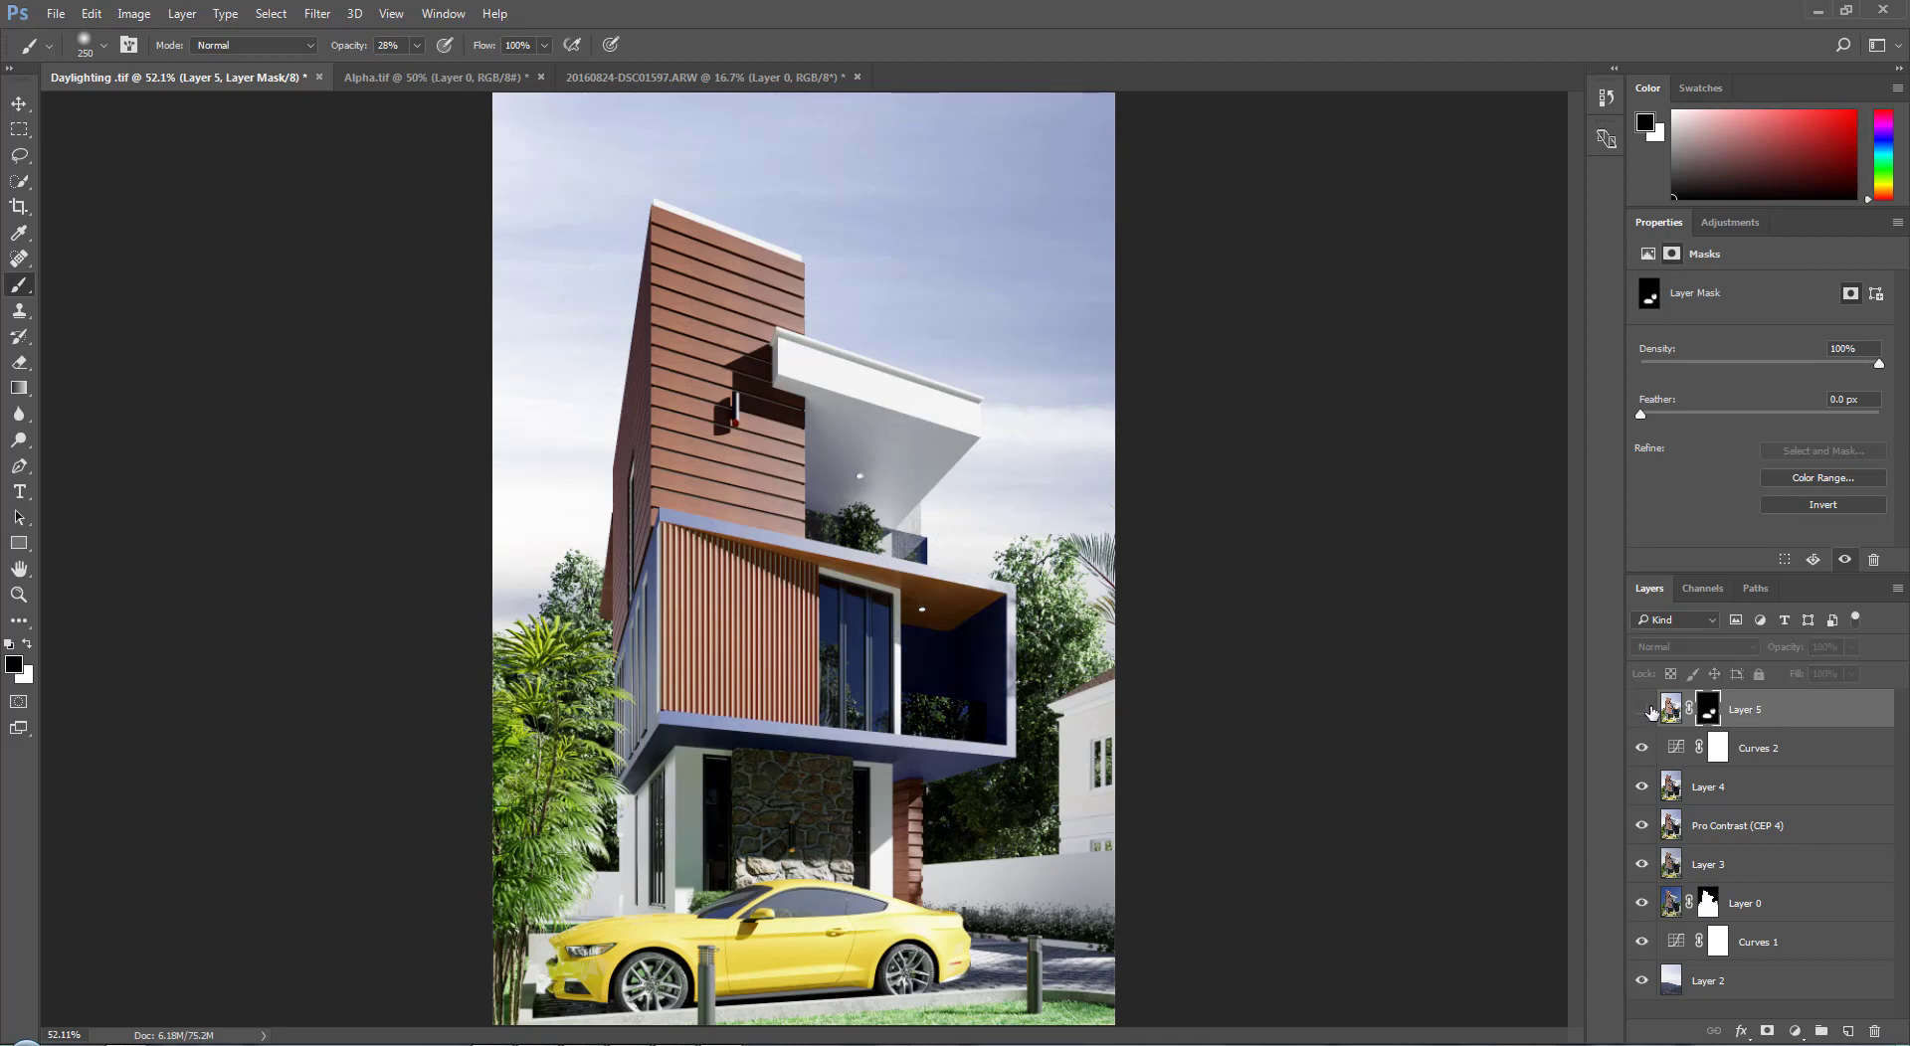
{"action": "left_click", "coordinate": [1644, 710]}
{"action": "left_click", "coordinate": [1644, 710]}
{"action": "left_click", "coordinate": [1643, 711]}
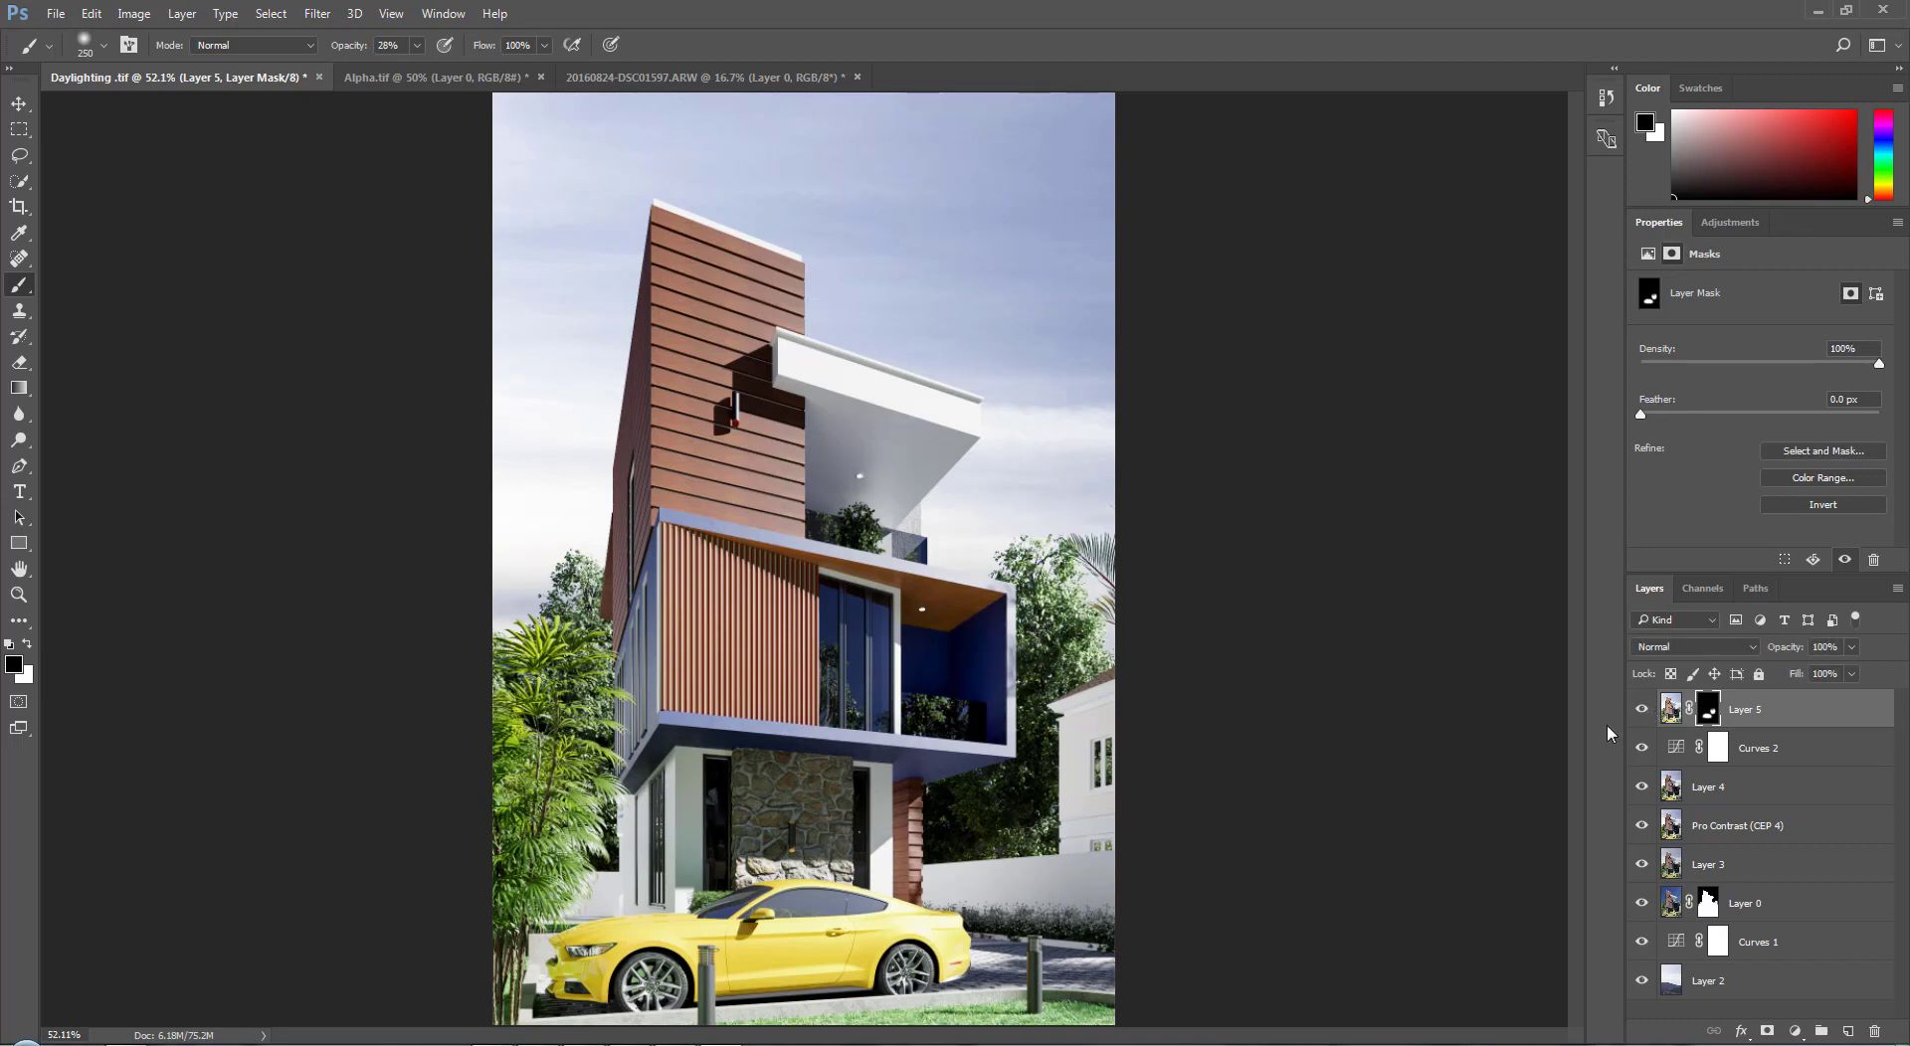
Step: Paint white on the mask over the dark foliage beside the ground floor, and select Layer 0
{"action": "key", "text": "x"}
{"action": "mouse_move", "coordinate": [990, 813]}
{"action": "left_mouse_down"}
{"action": "mouse_move", "coordinate": [1030, 786]}
{"action": "mouse_move", "coordinate": [1050, 673]}
{"action": "mouse_move", "coordinate": [1011, 797]}
{"action": "mouse_move", "coordinate": [948, 814]}
{"action": "mouse_move", "coordinate": [1000, 811]}
{"action": "left_mouse_up"}
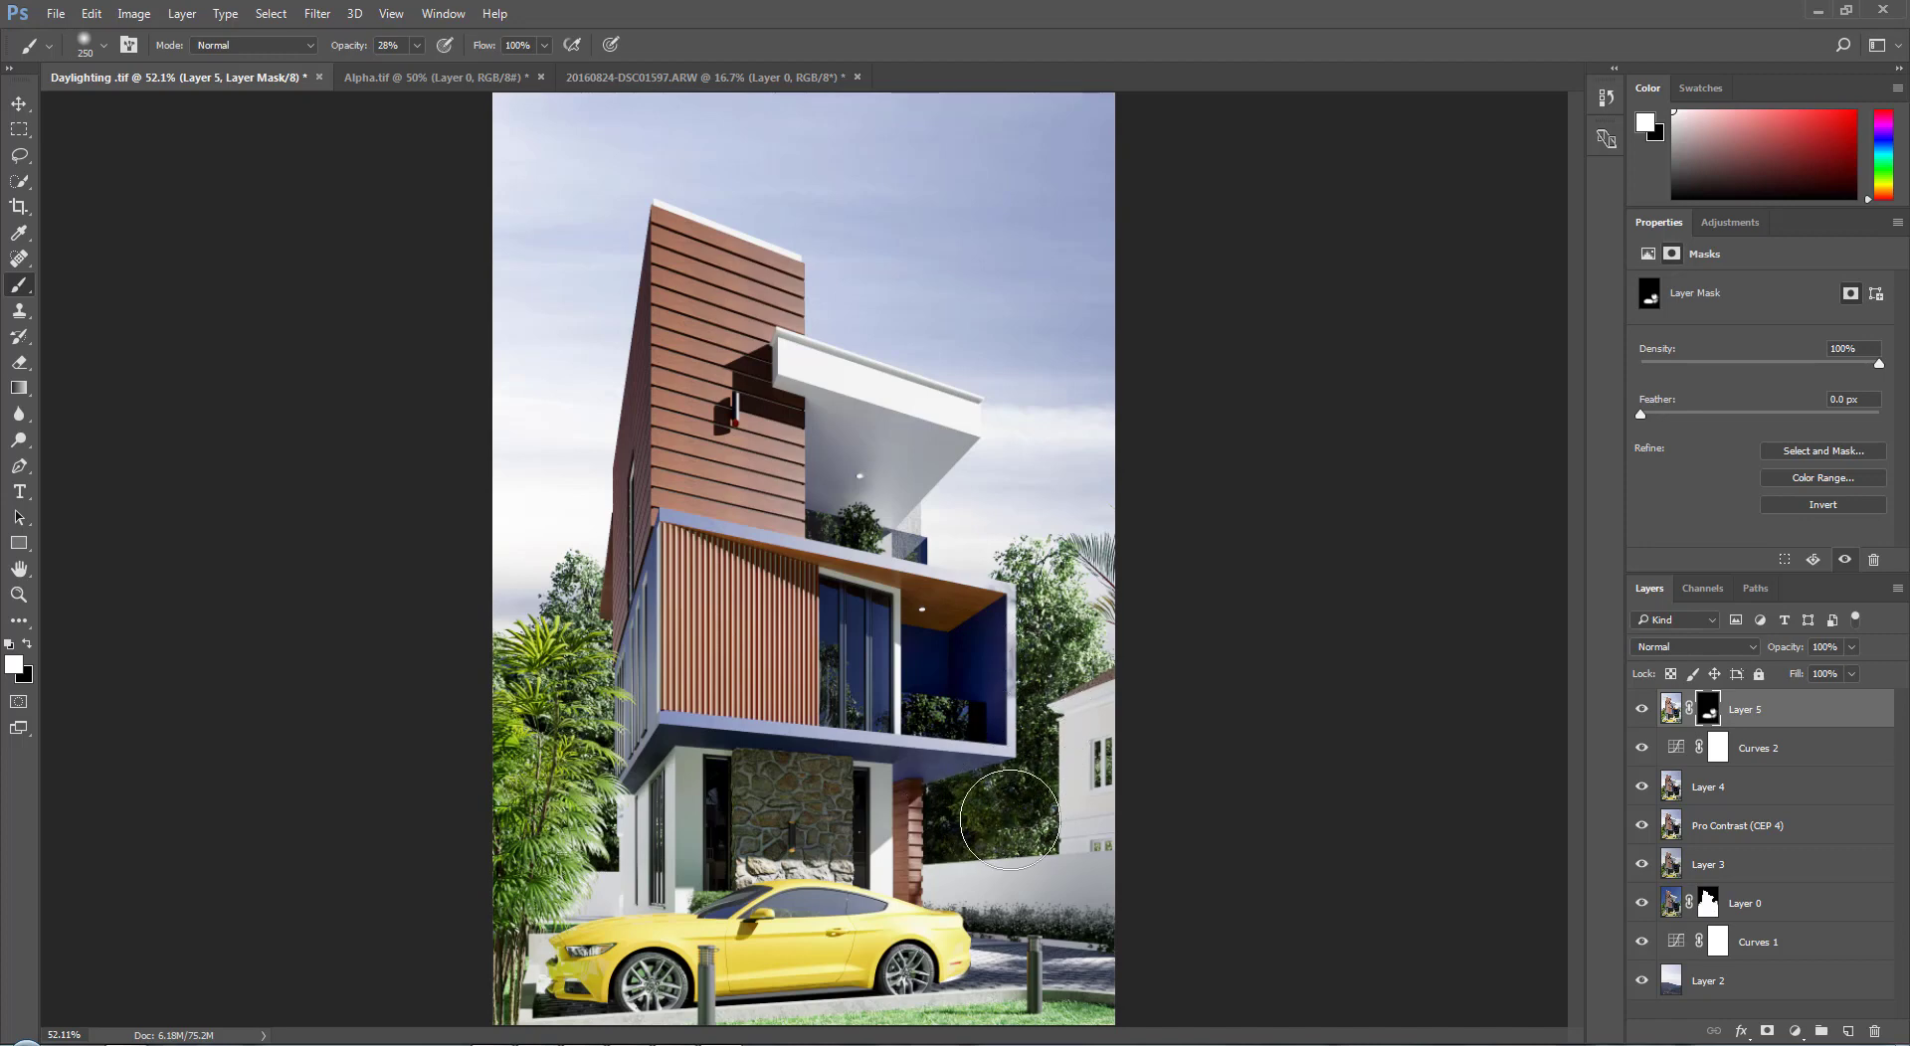
{"action": "left_click", "coordinate": [1736, 910]}
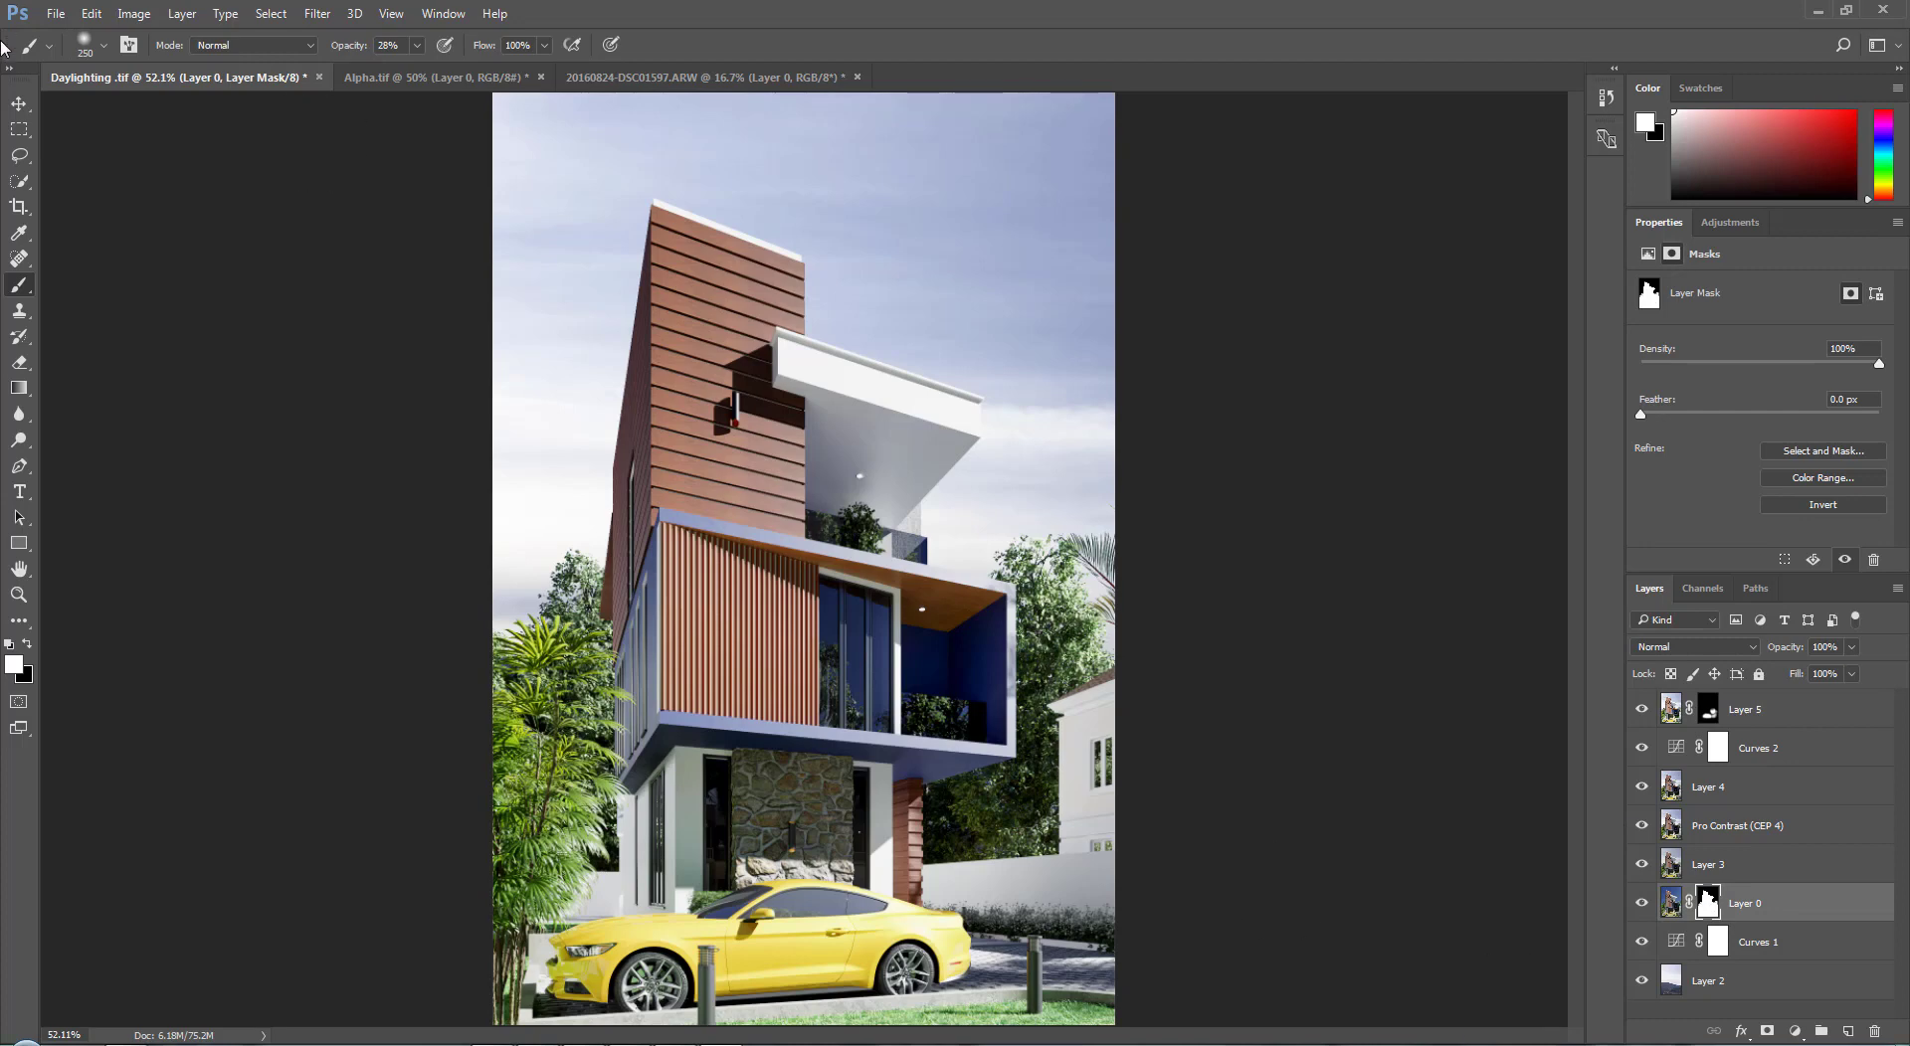
Step: Save a copy of the image in PNG format as Daylighting in the Corona Basics folder, accepting the PNG options
{"action": "left_click", "coordinate": [55, 14]}
{"action": "left_click", "coordinate": [94, 234]}
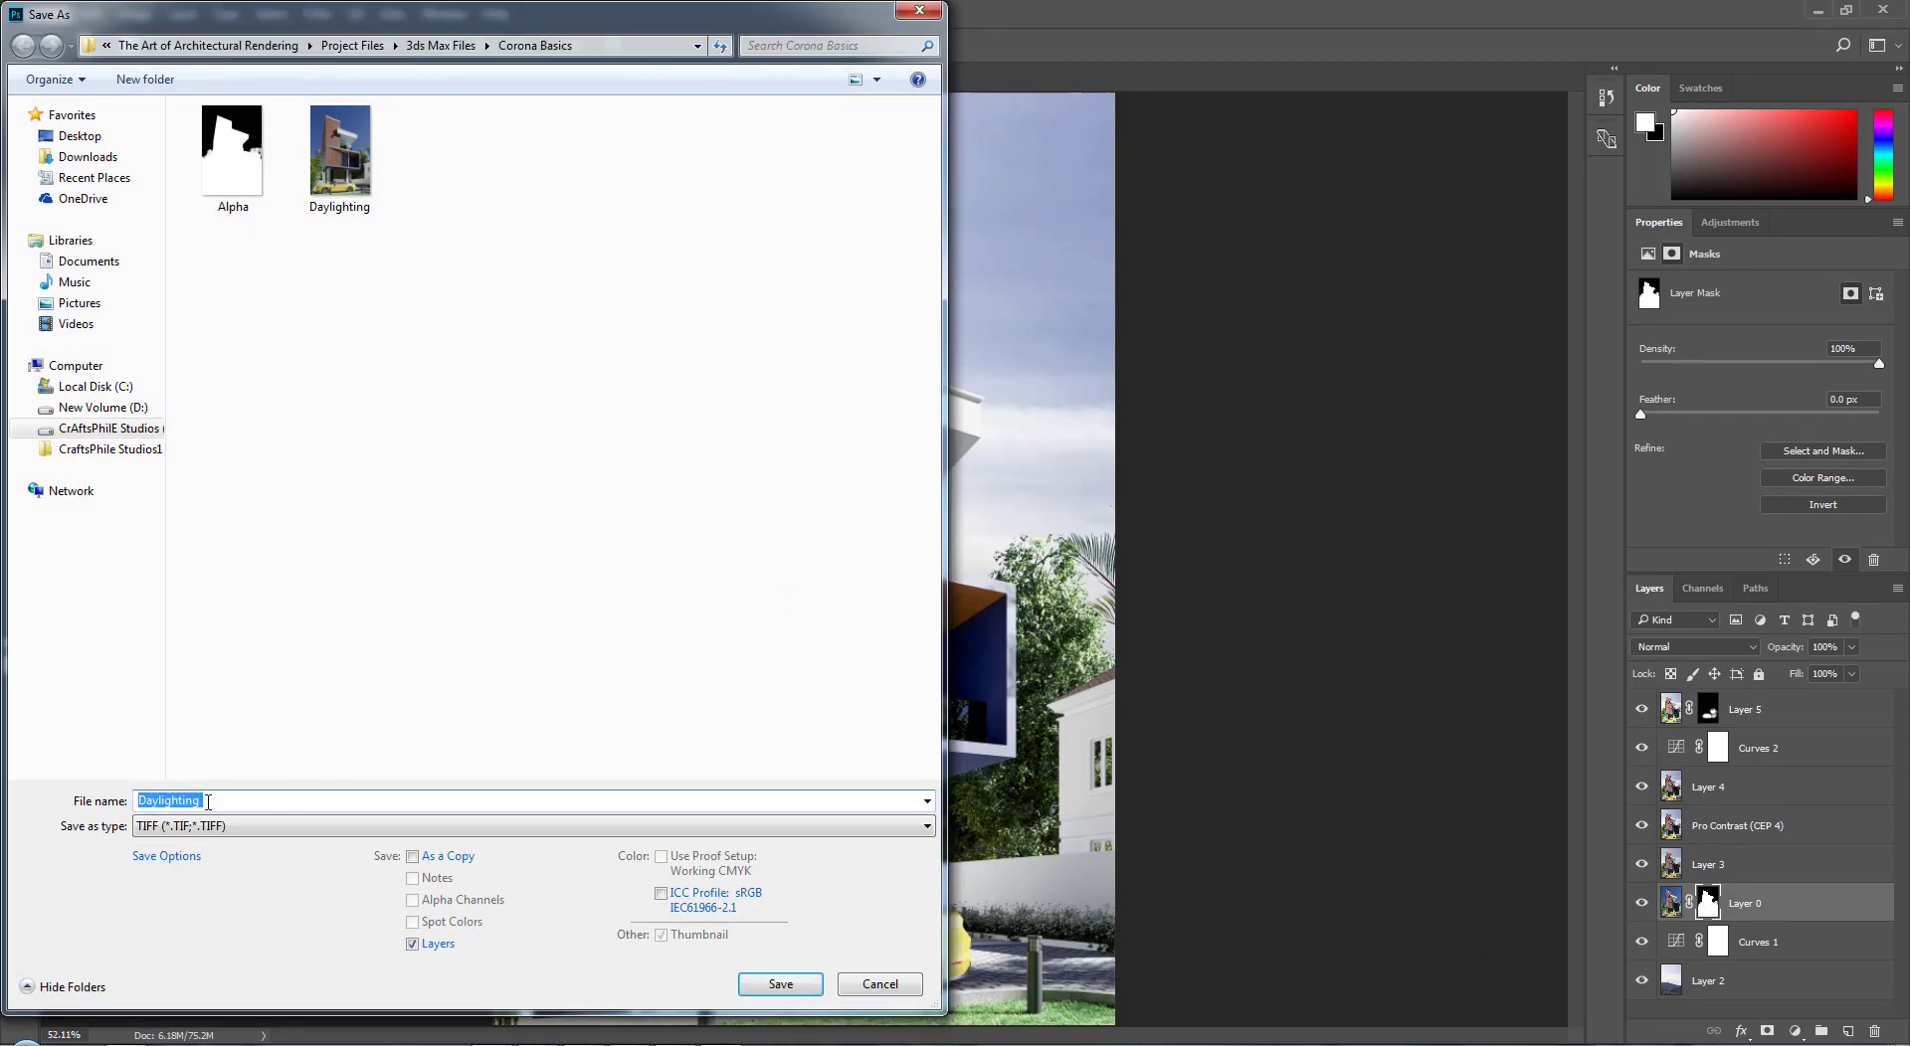
{"action": "left_click", "coordinate": [202, 824]}
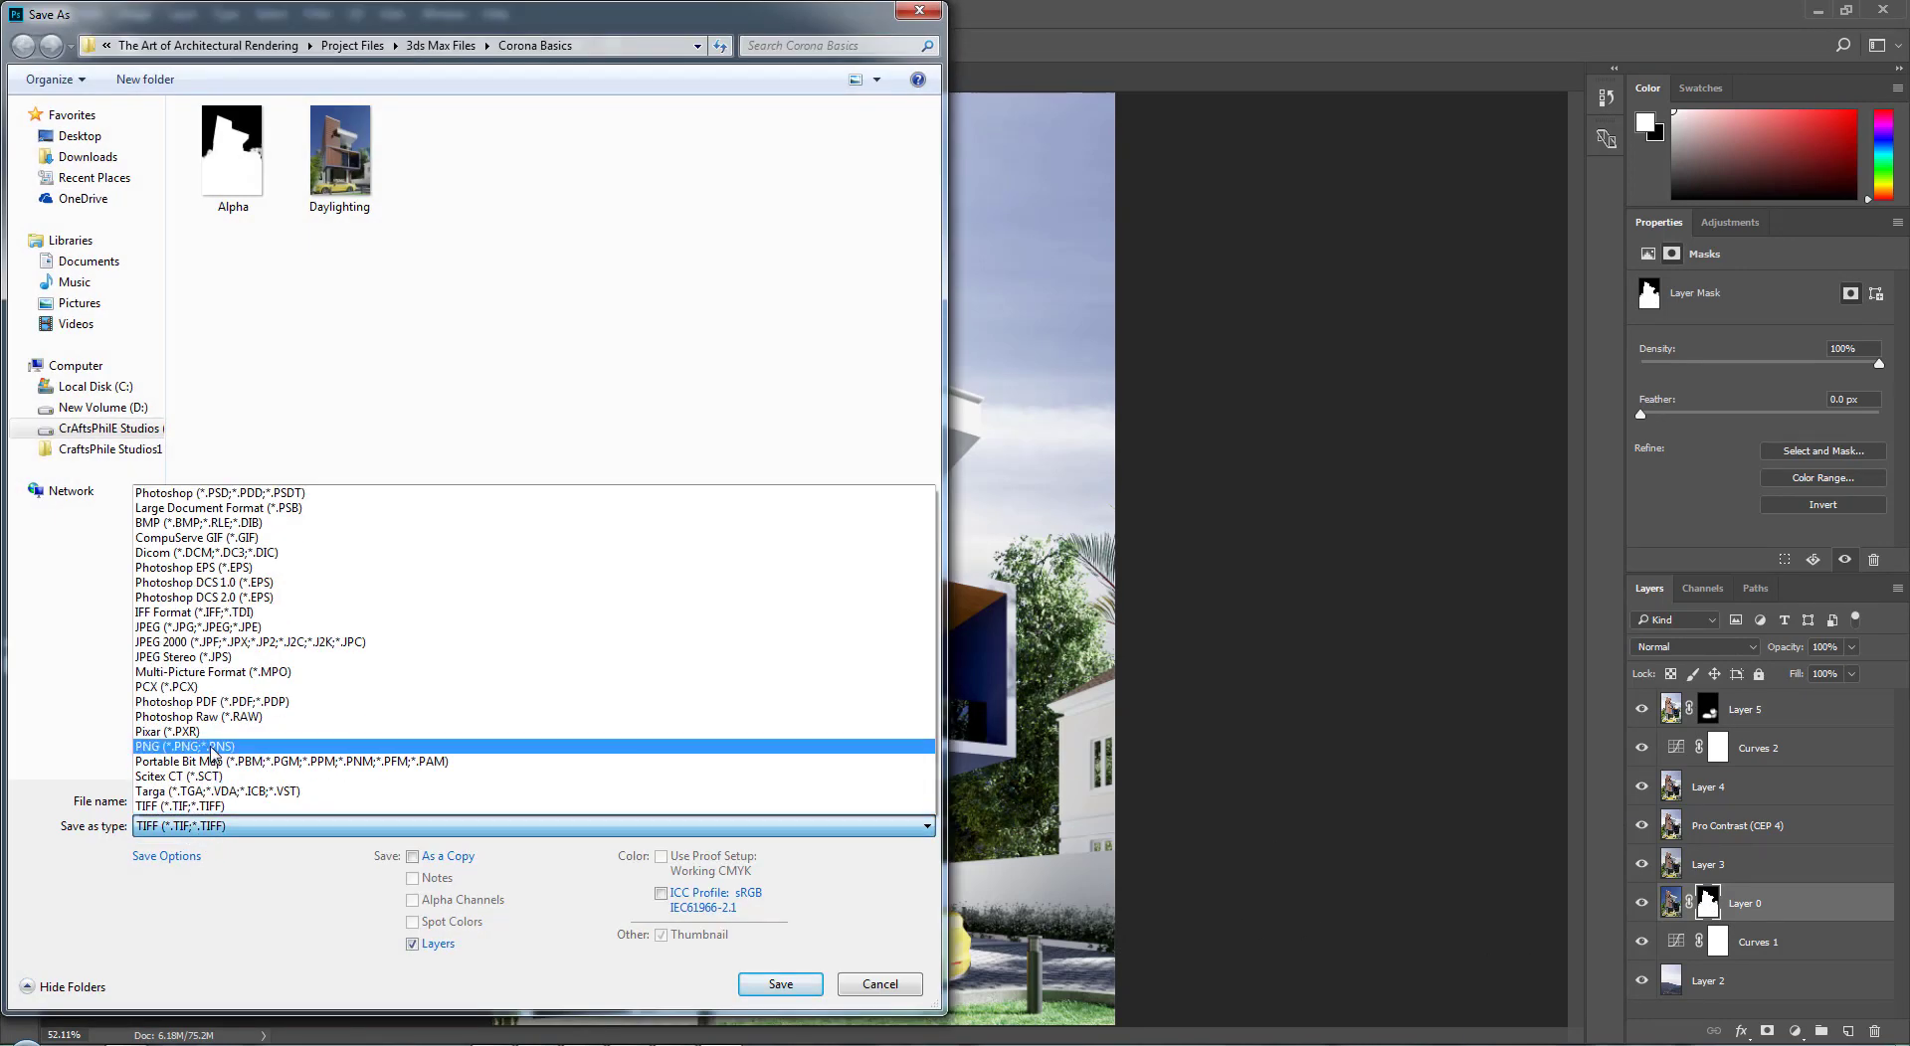
{"action": "left_click", "coordinate": [214, 746]}
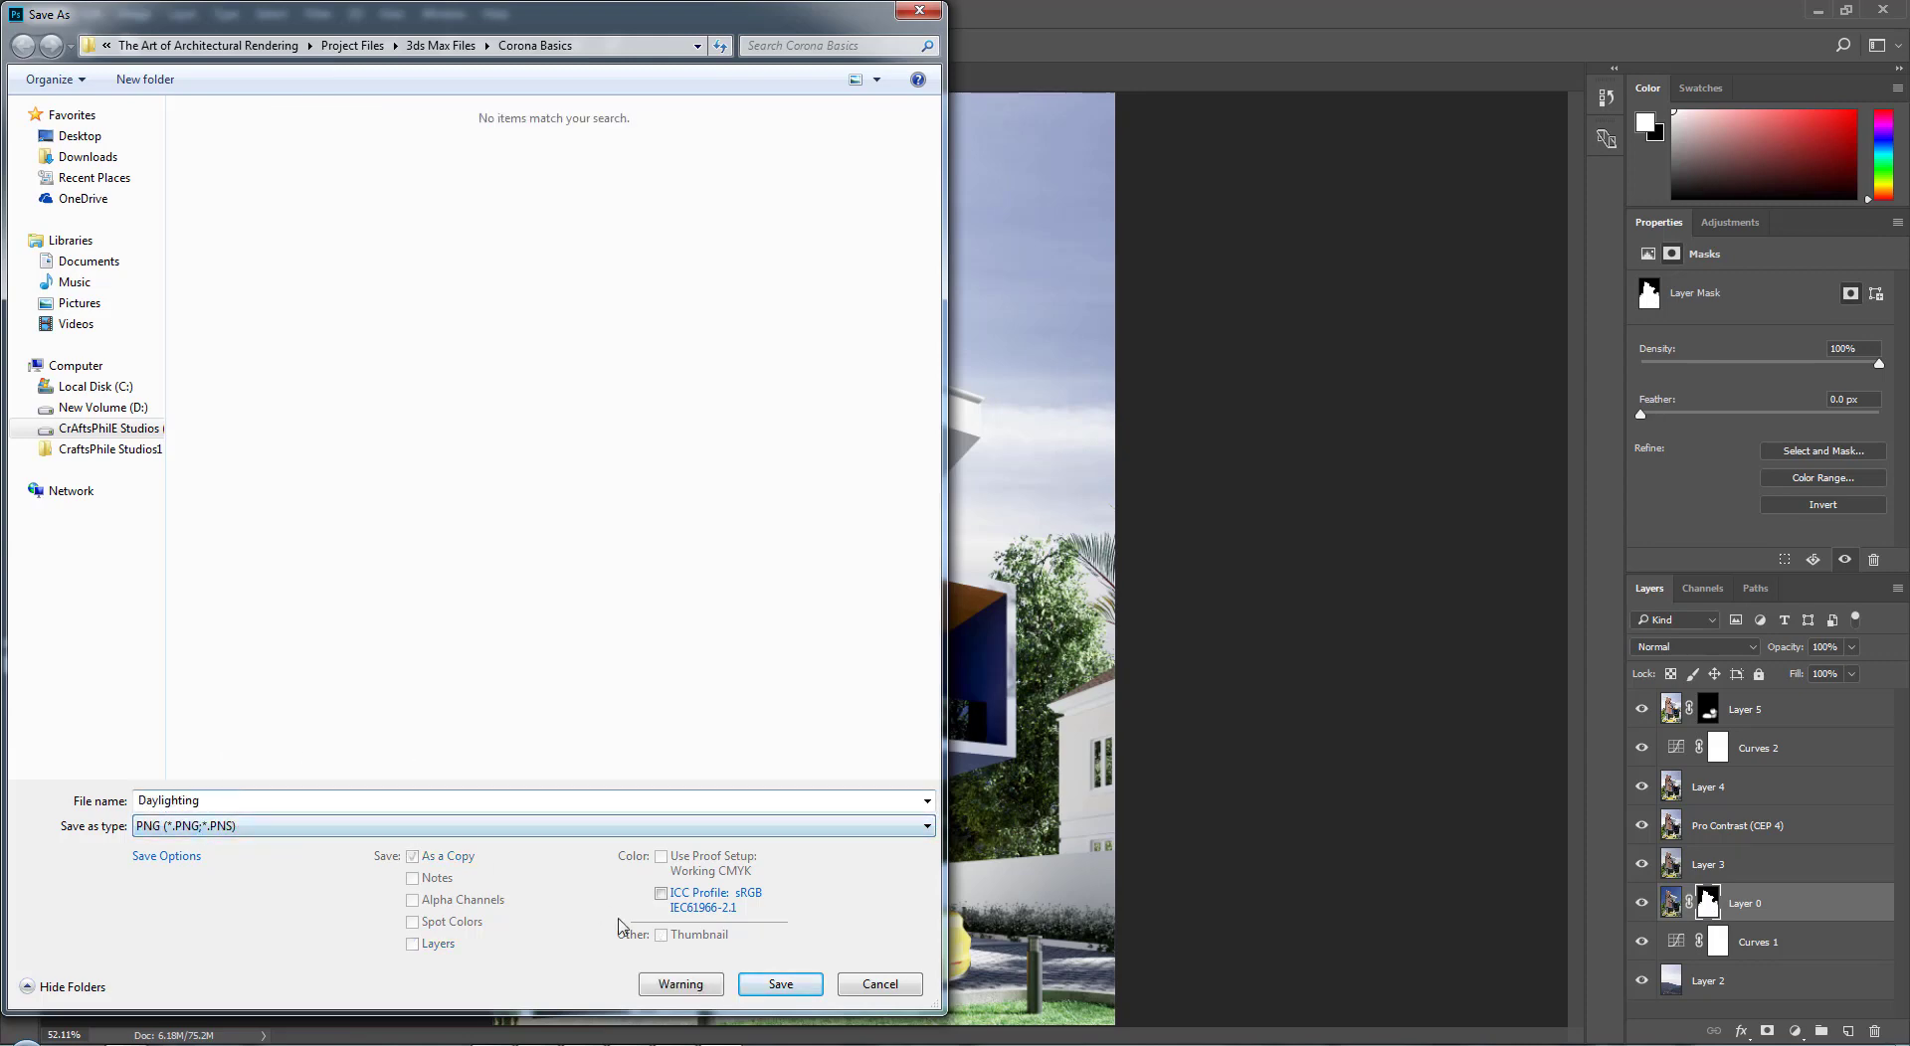
{"action": "left_click", "coordinate": [777, 988]}
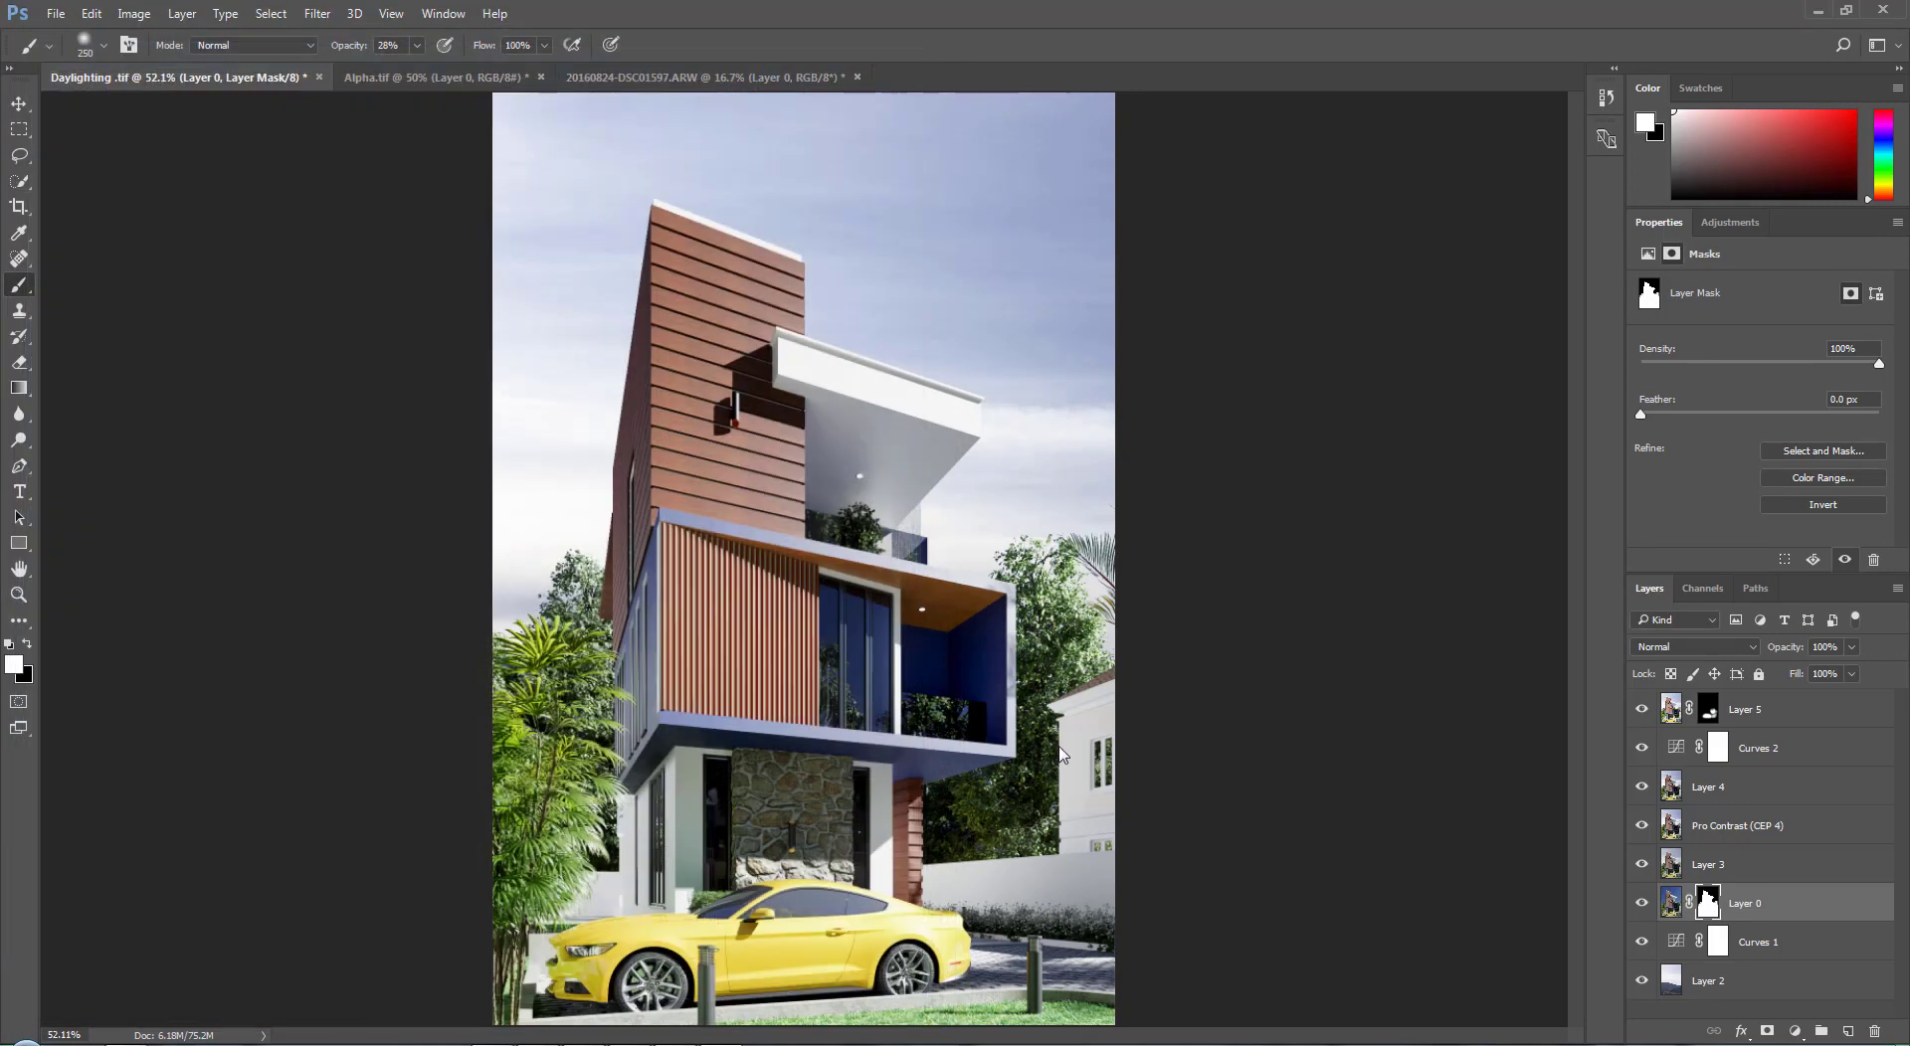
{"action": "left_click", "coordinate": [1035, 341]}
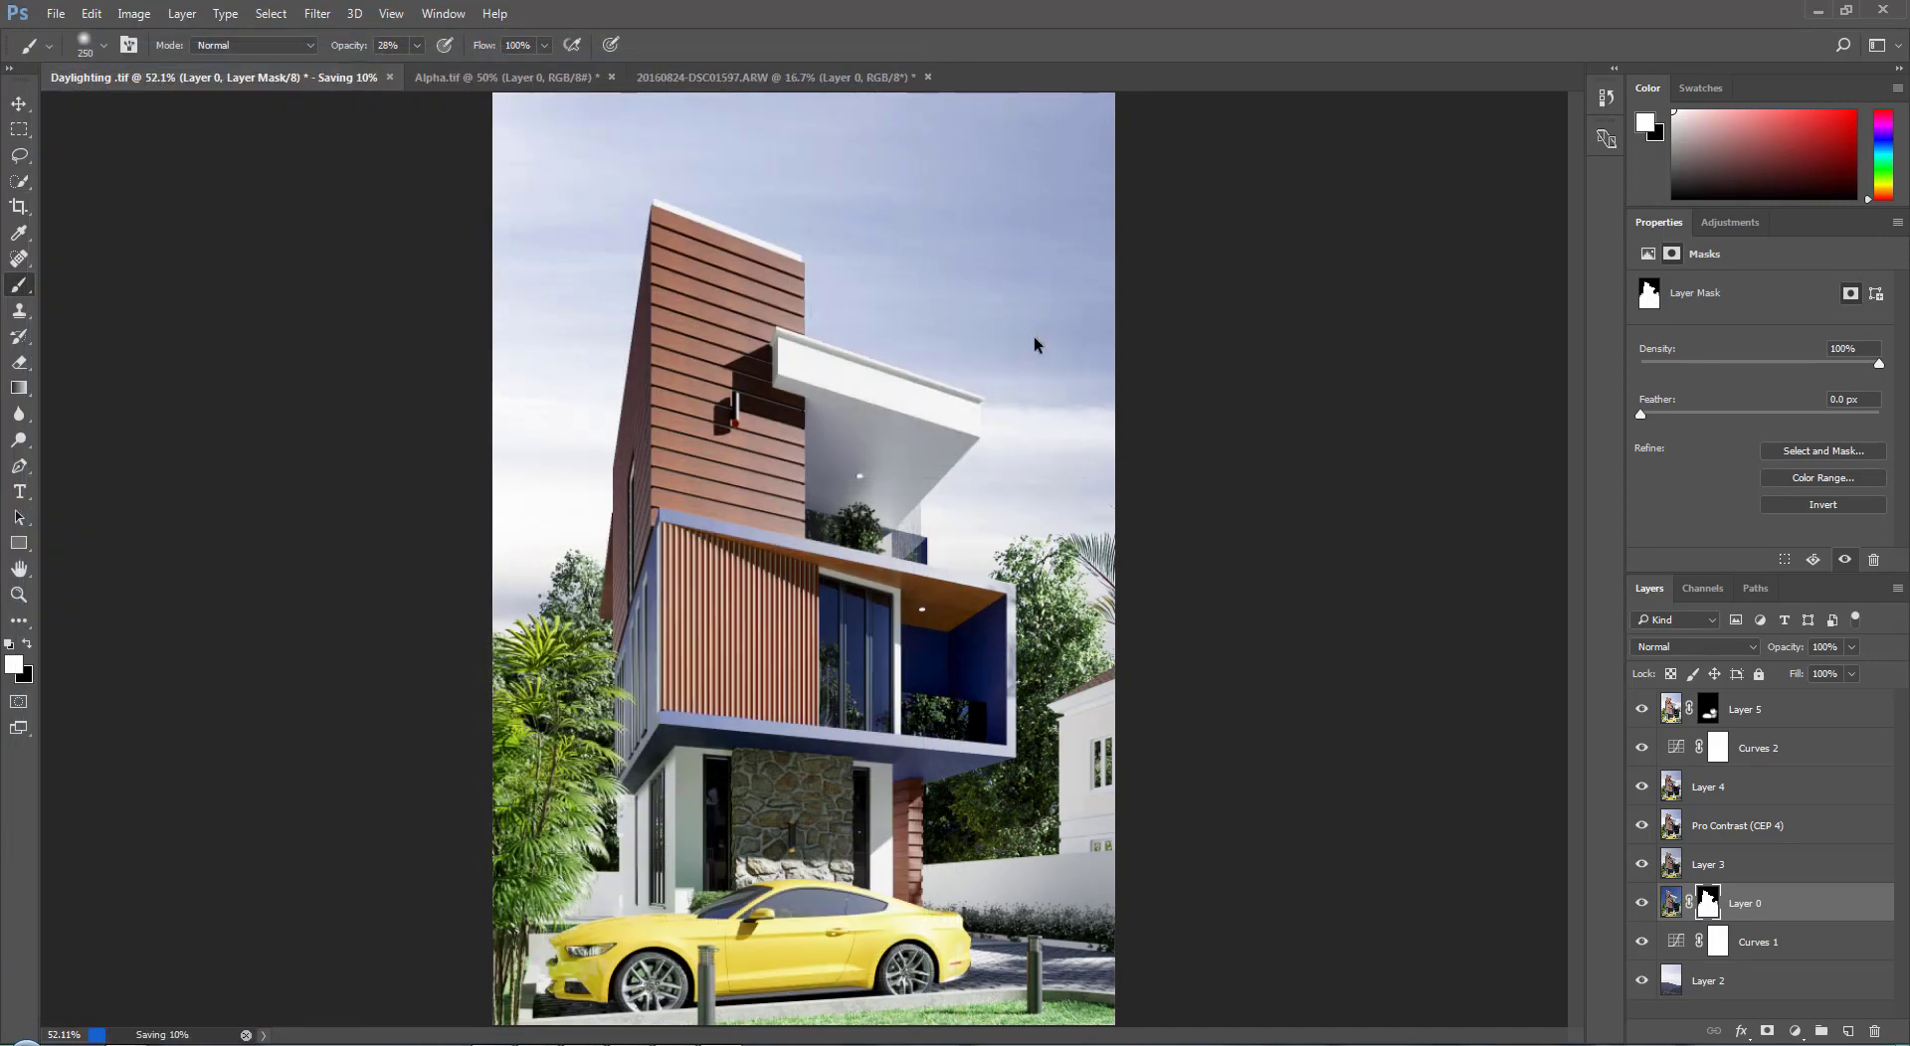